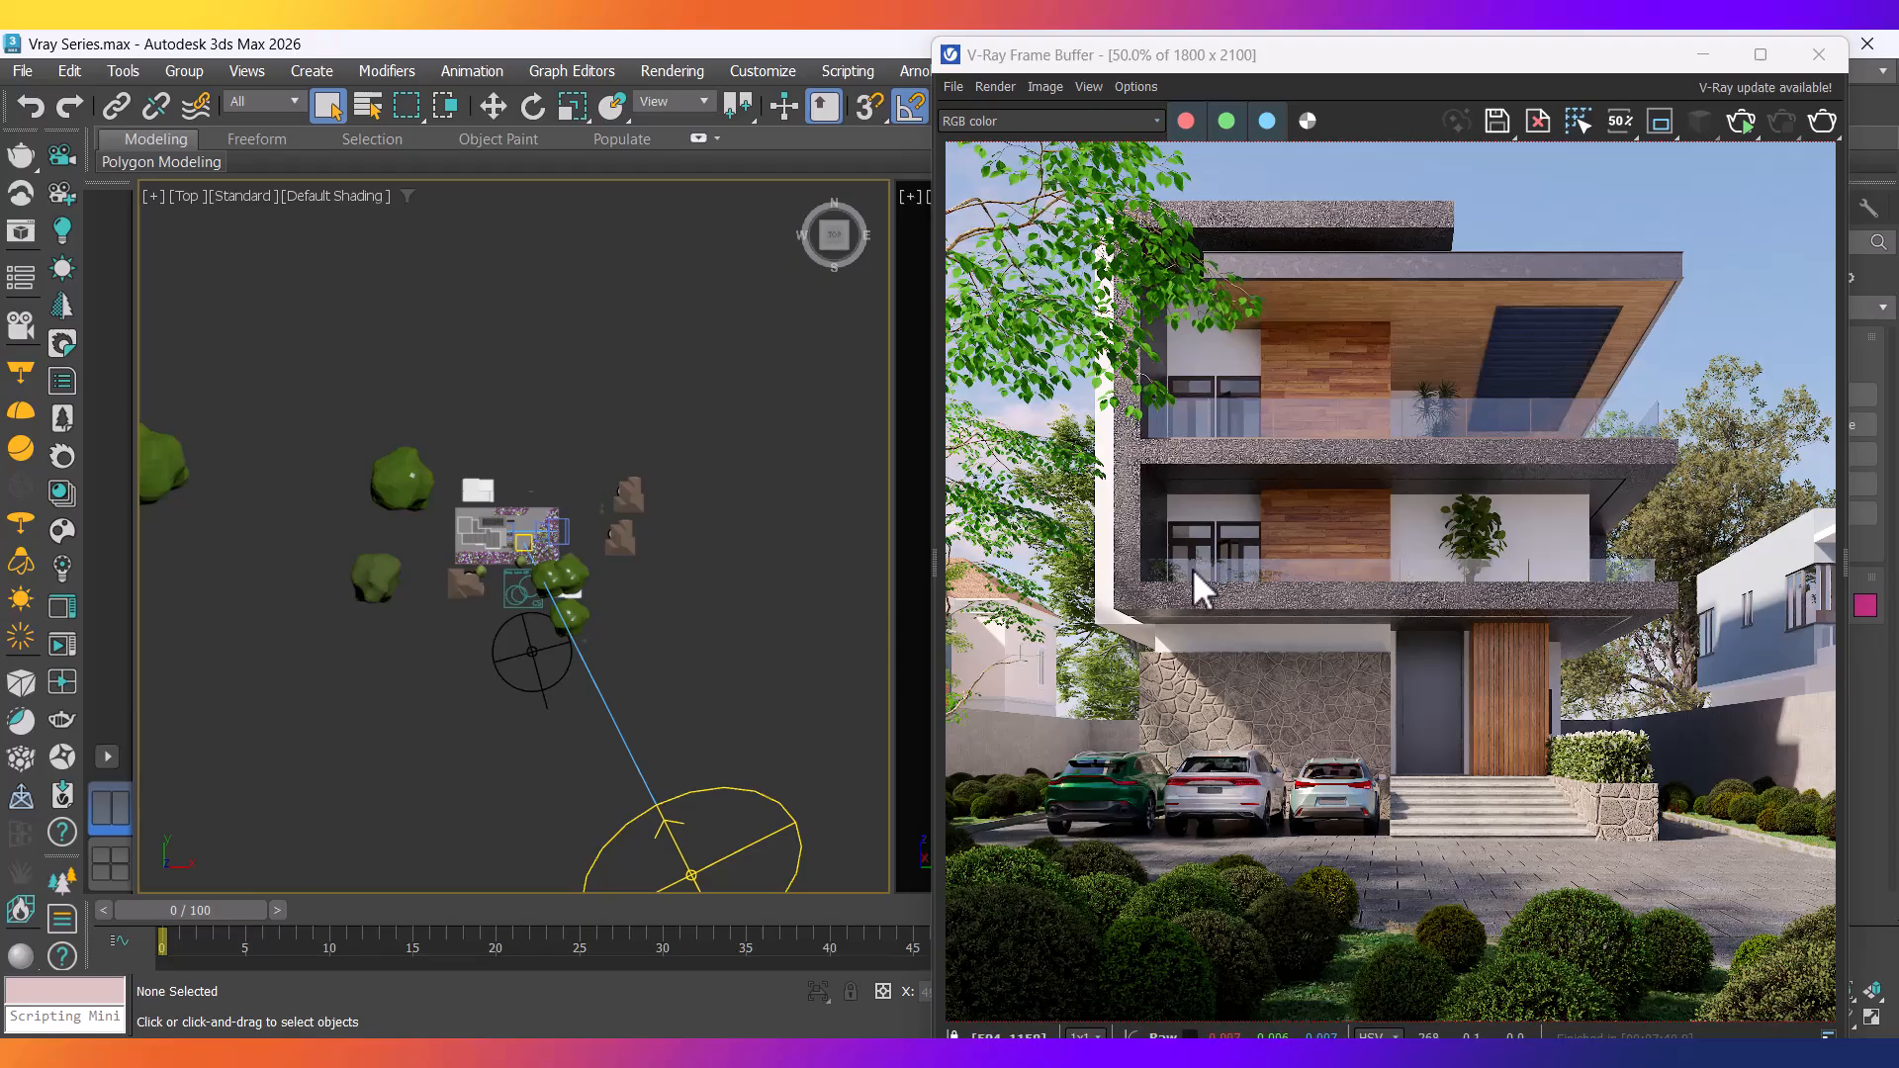
# Select VRaySun001 and uncheck Enabled in its sun parameters on the Modify panel.
pyautogui.scroll(-3, 696, 685)
pyautogui.scroll(8, 692, 683)
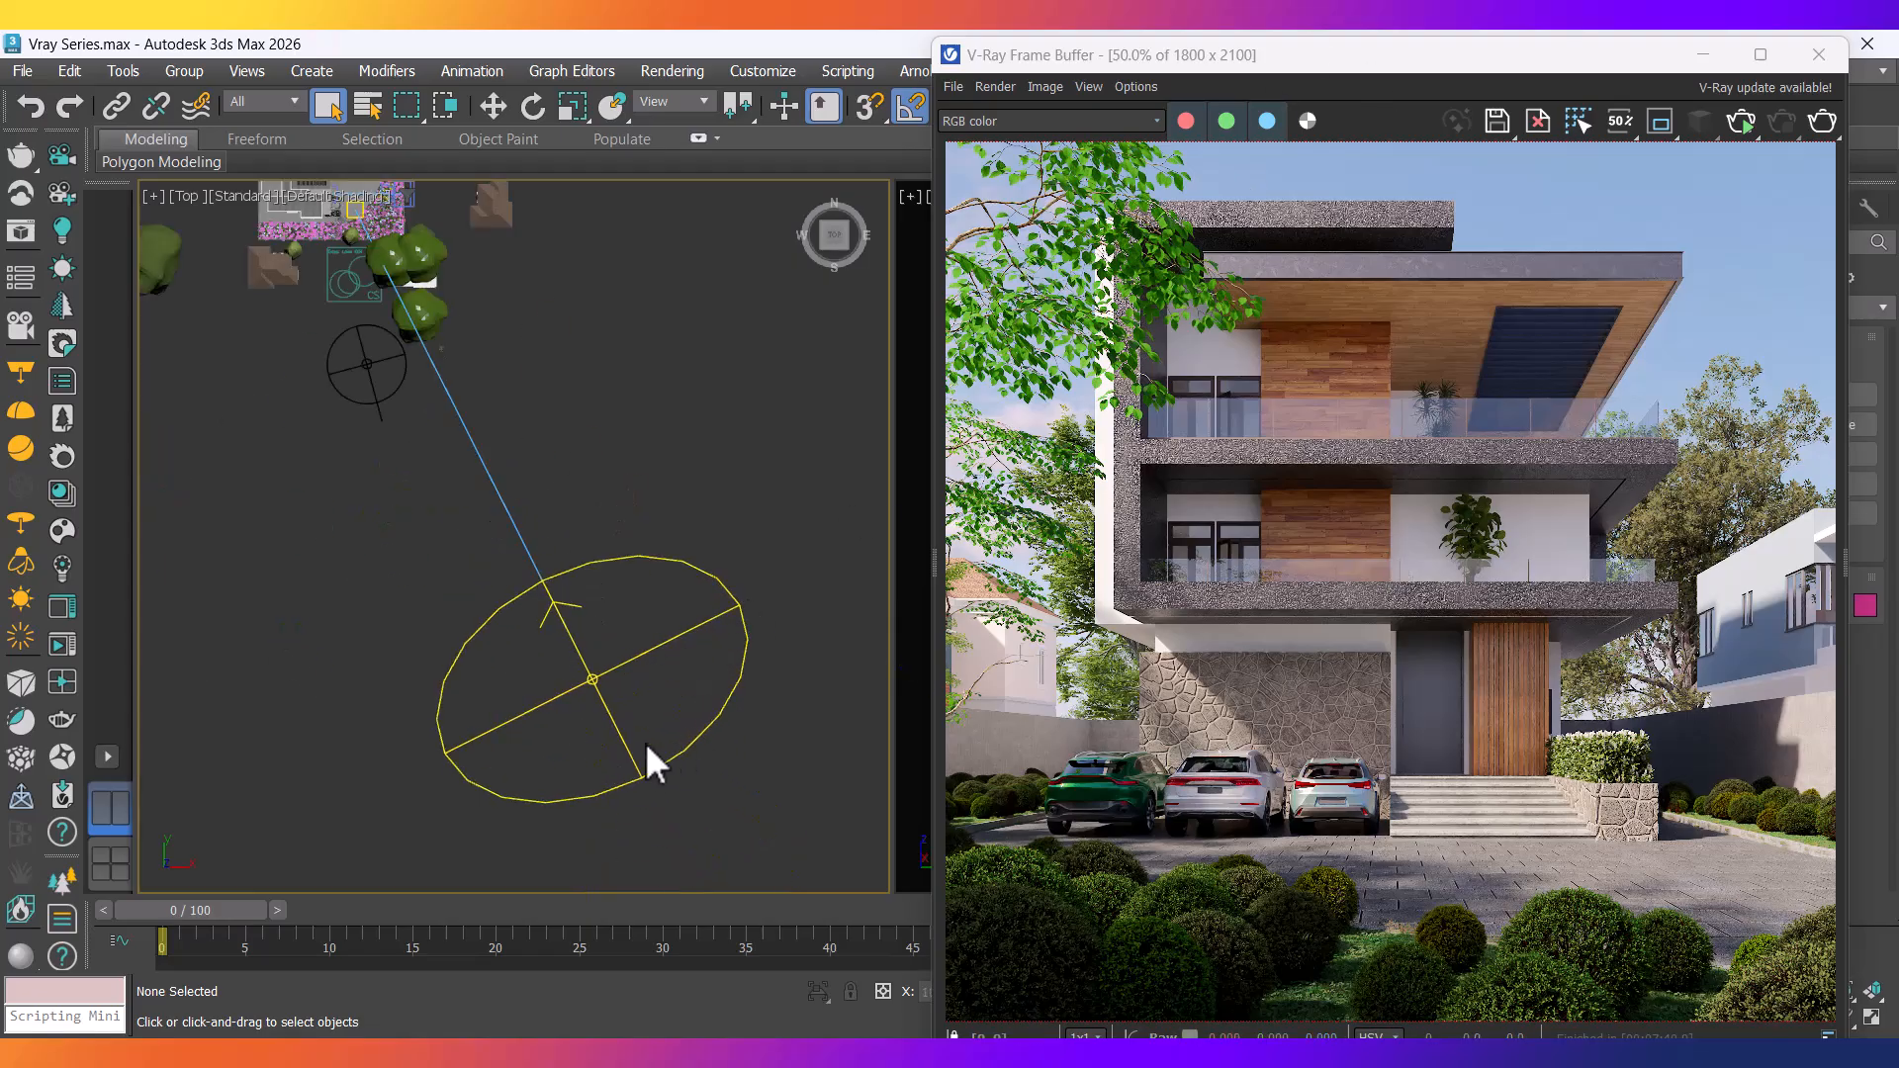
pyautogui.click(641, 735)
pyautogui.scroll(-4, 639, 725)
pyautogui.moveTo(653, 692); pyautogui.dragTo(594, 782, button='middle')
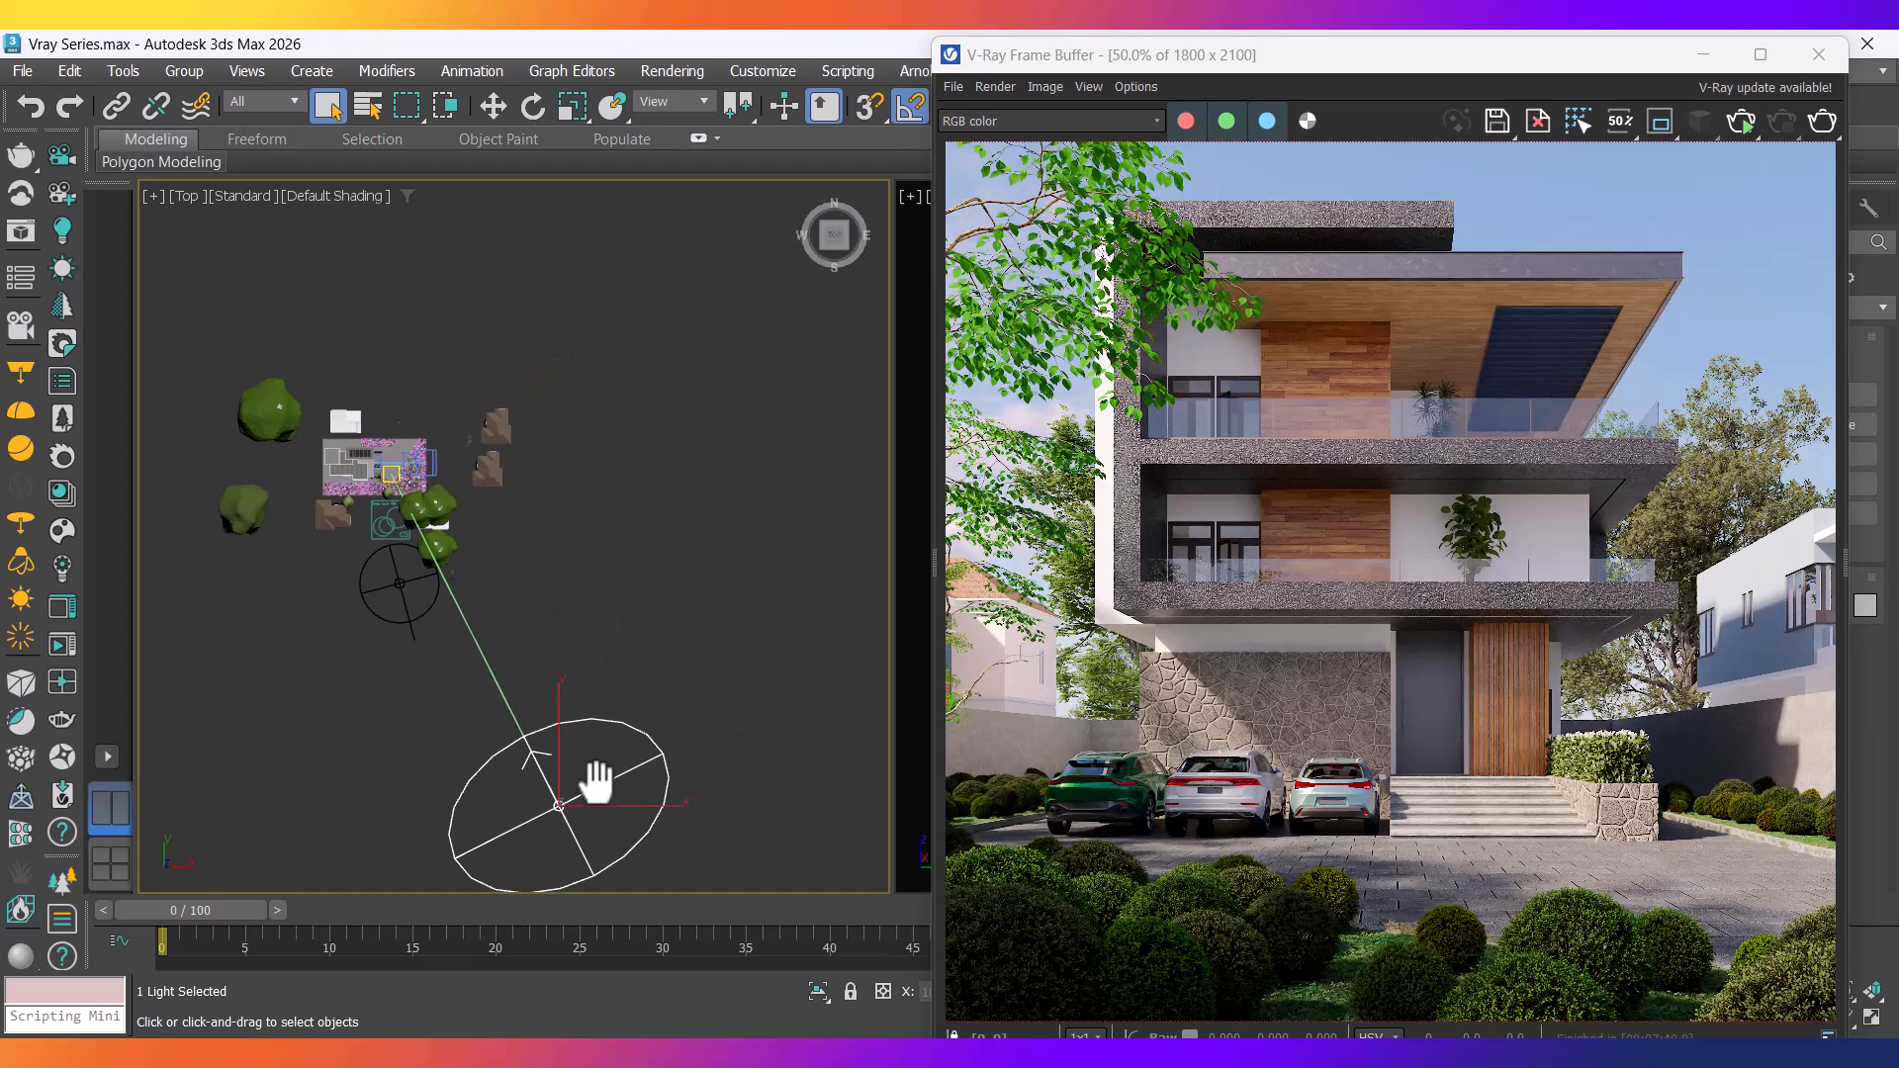
pyautogui.moveTo(1464, 77); pyautogui.dragTo(993, 107)
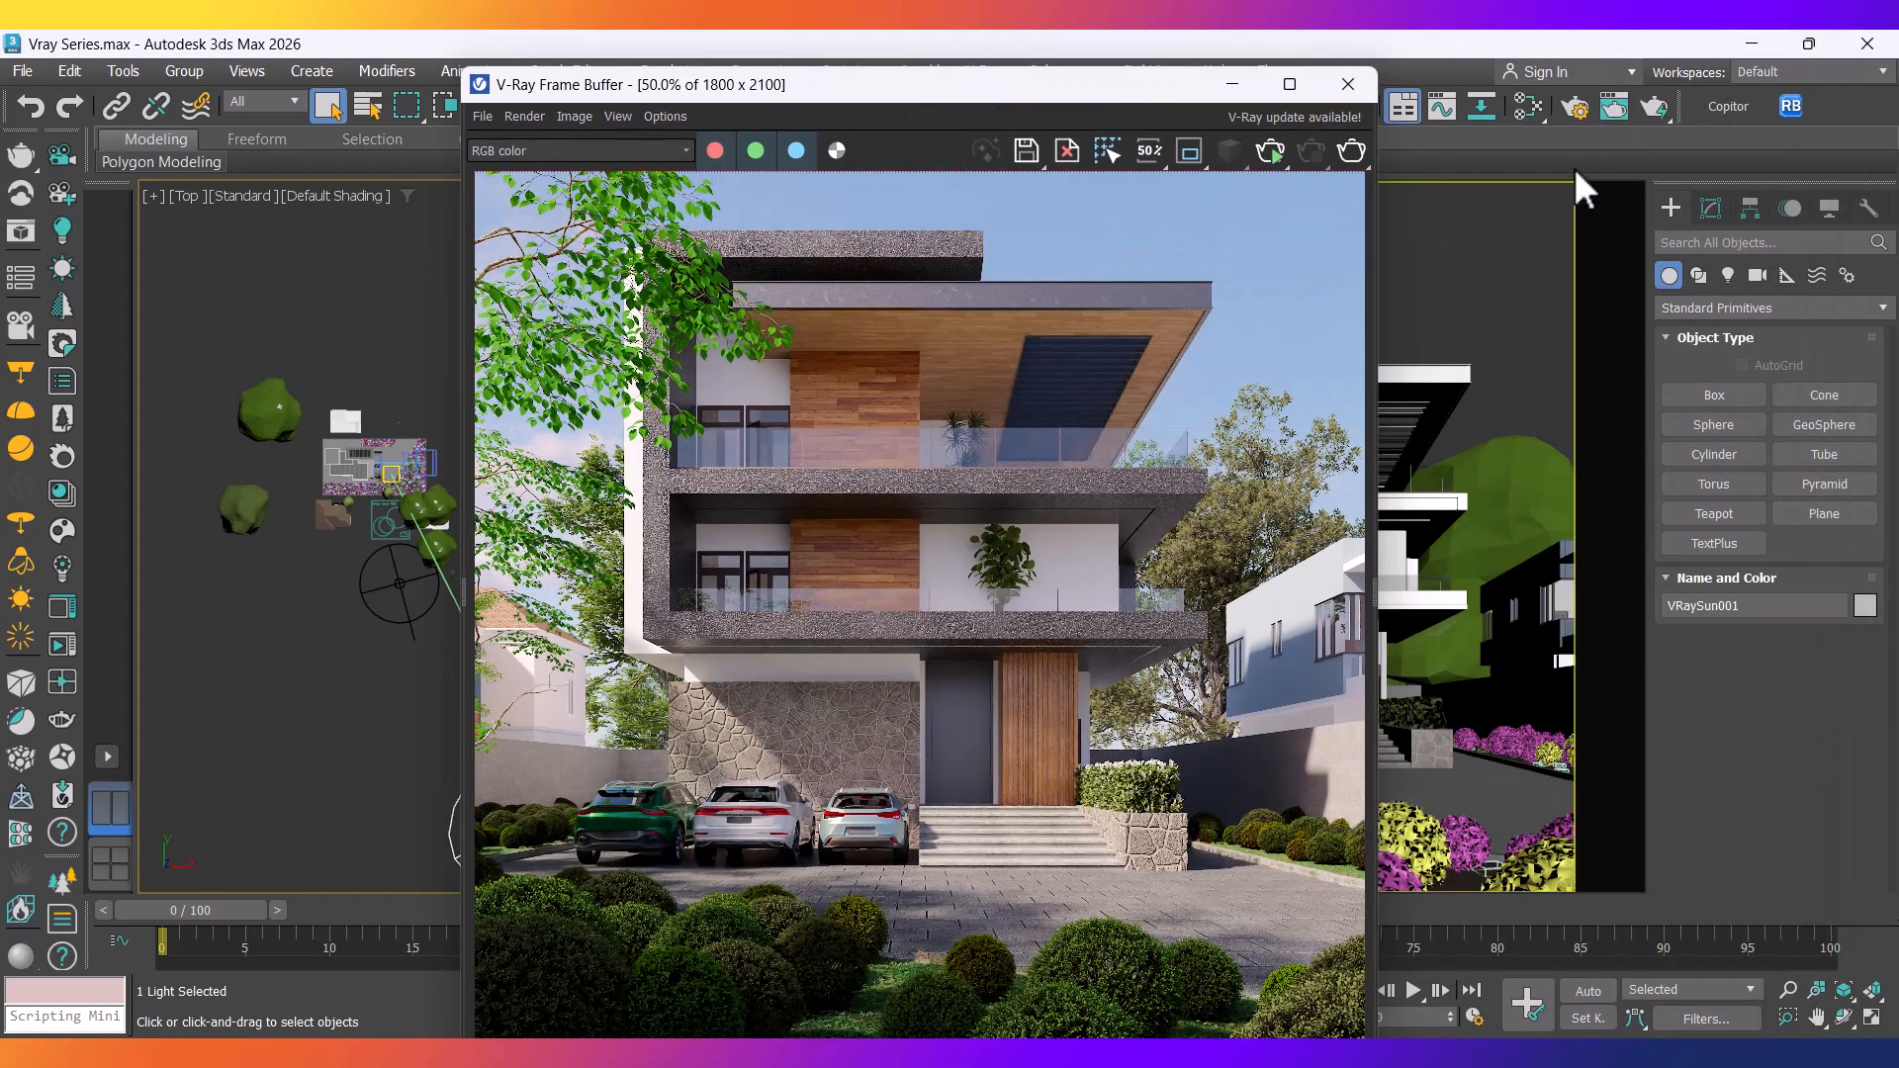
pyautogui.click(1711, 208)
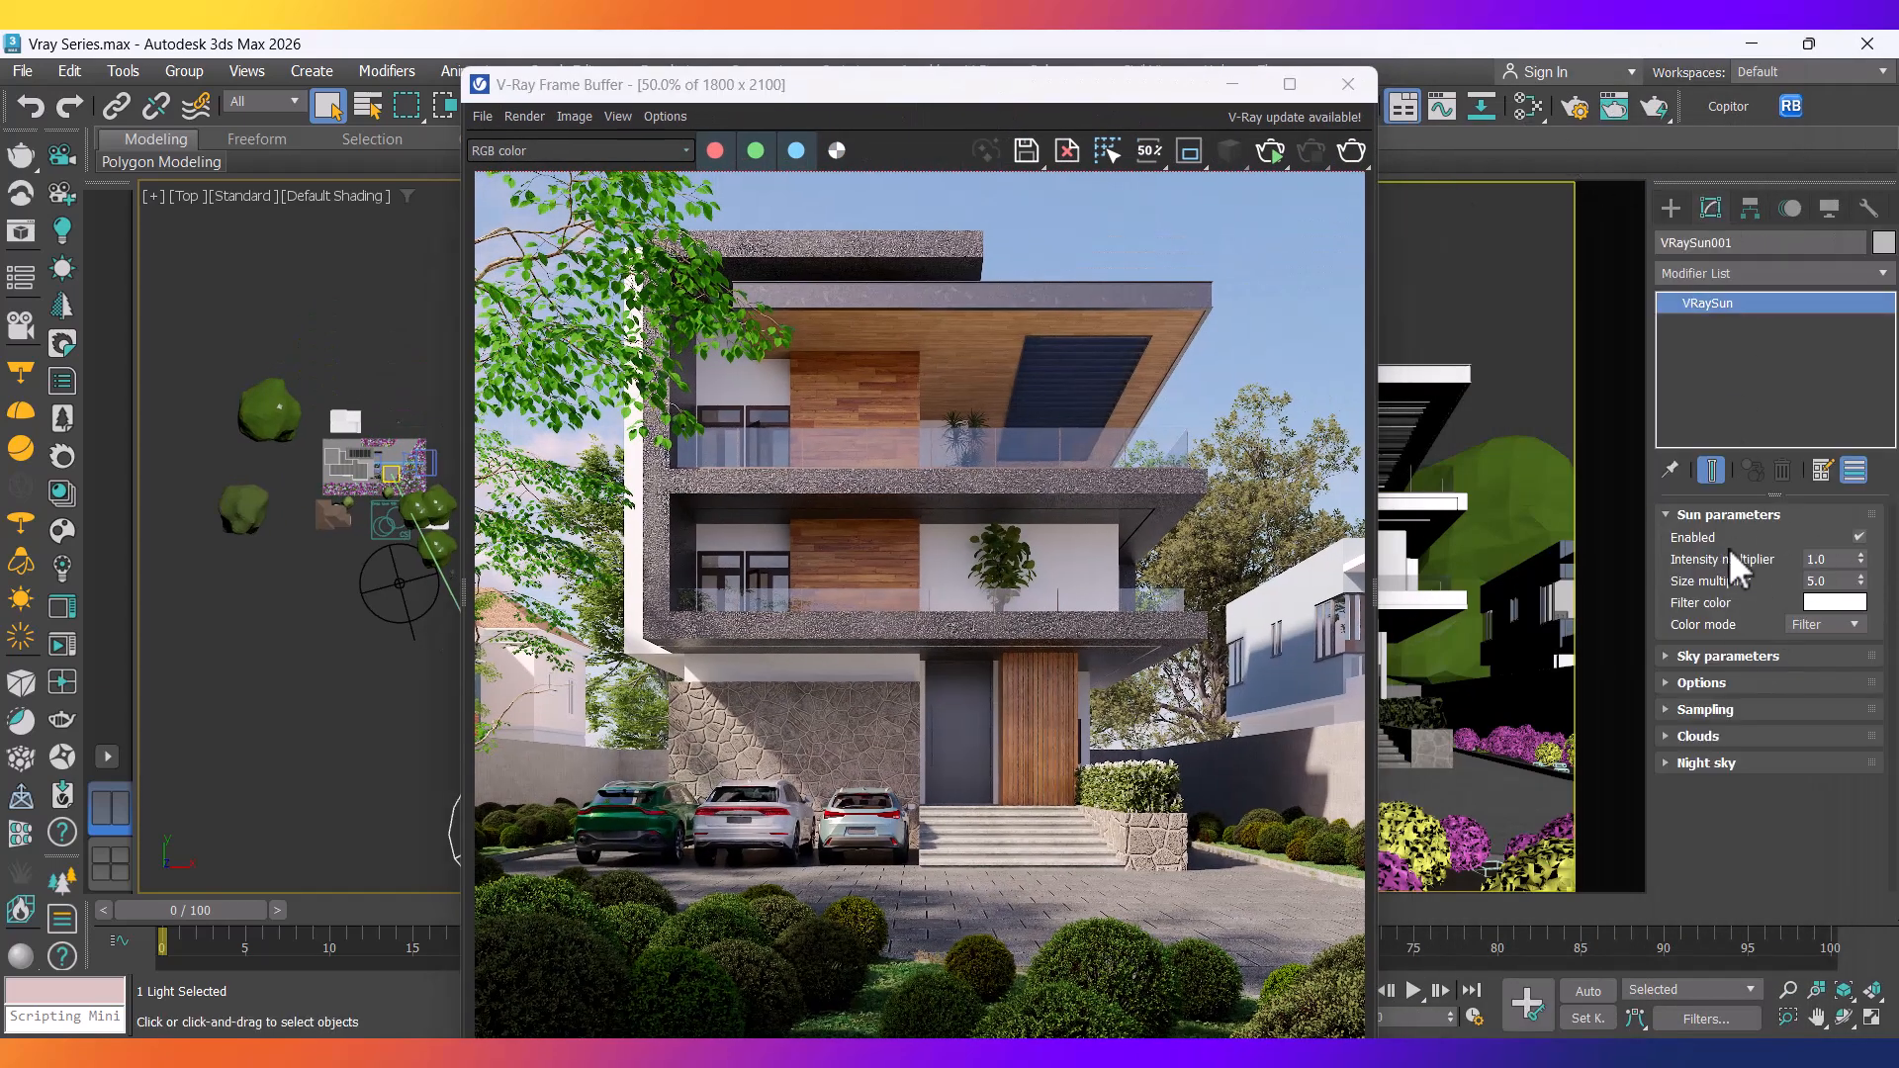
pyautogui.click(1859, 537)
# Start an interactive V-Ray render of the camera view in the frame buffer.
pyautogui.moveTo(817, 80); pyautogui.dragTo(1194, 74)
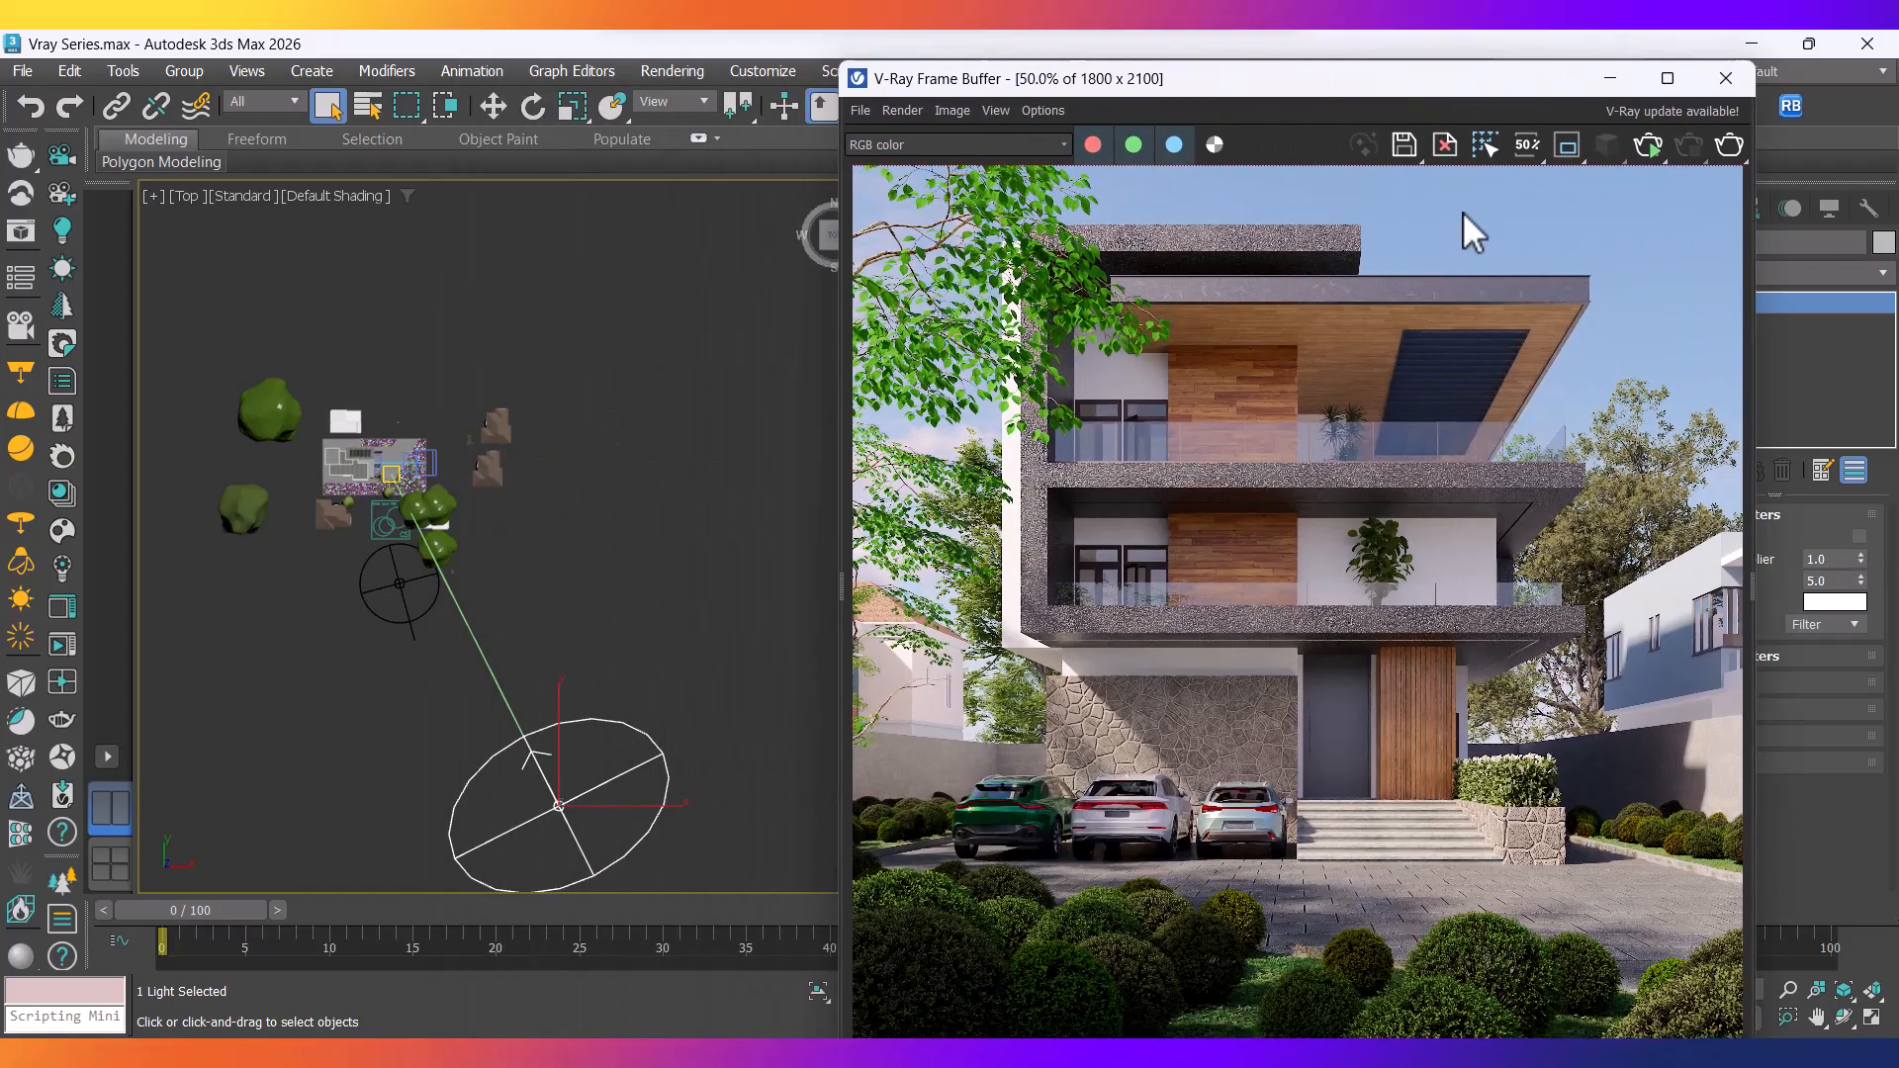
pyautogui.click(1650, 146)
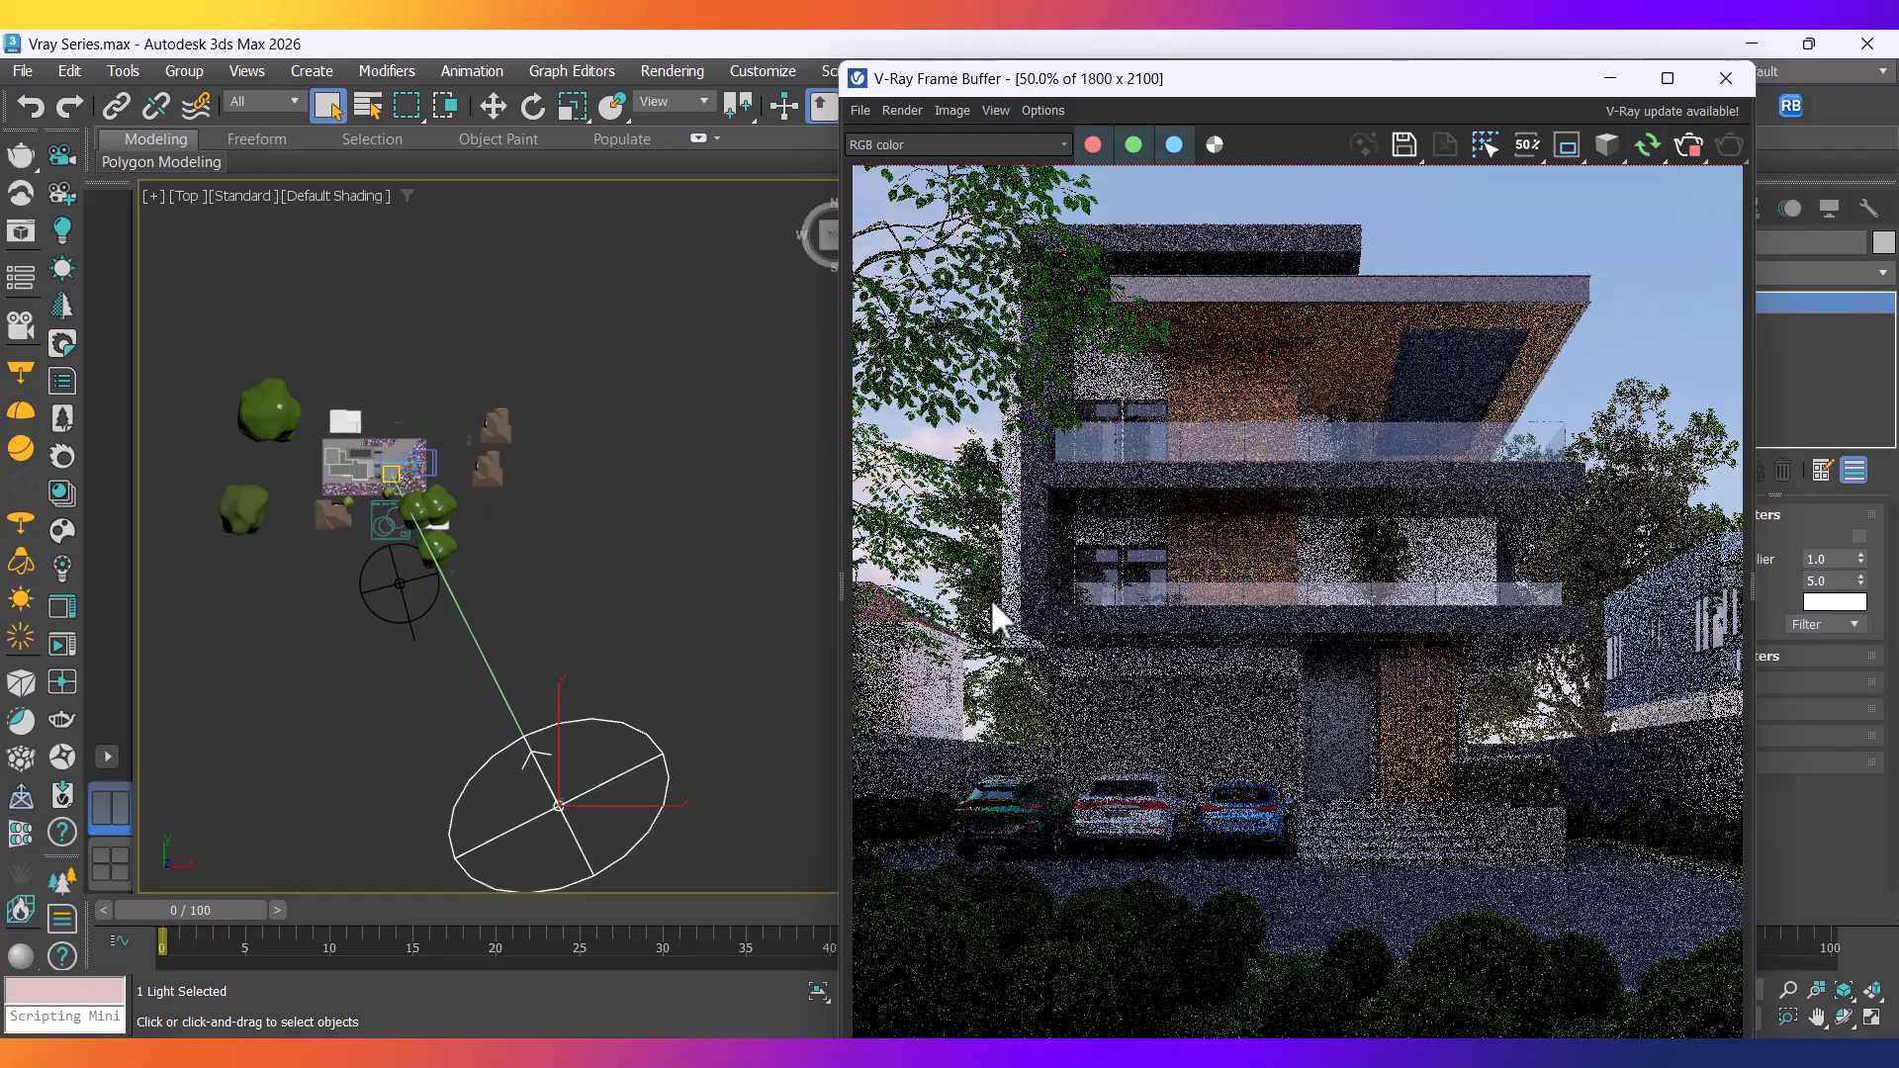
pyautogui.scroll(-1, 1030, 524)
# In Front view, use Select and Move to drag the VRaySun down toward the ground.
pyautogui.moveTo(381, 804); pyautogui.dragTo(350, 779, button='middle')
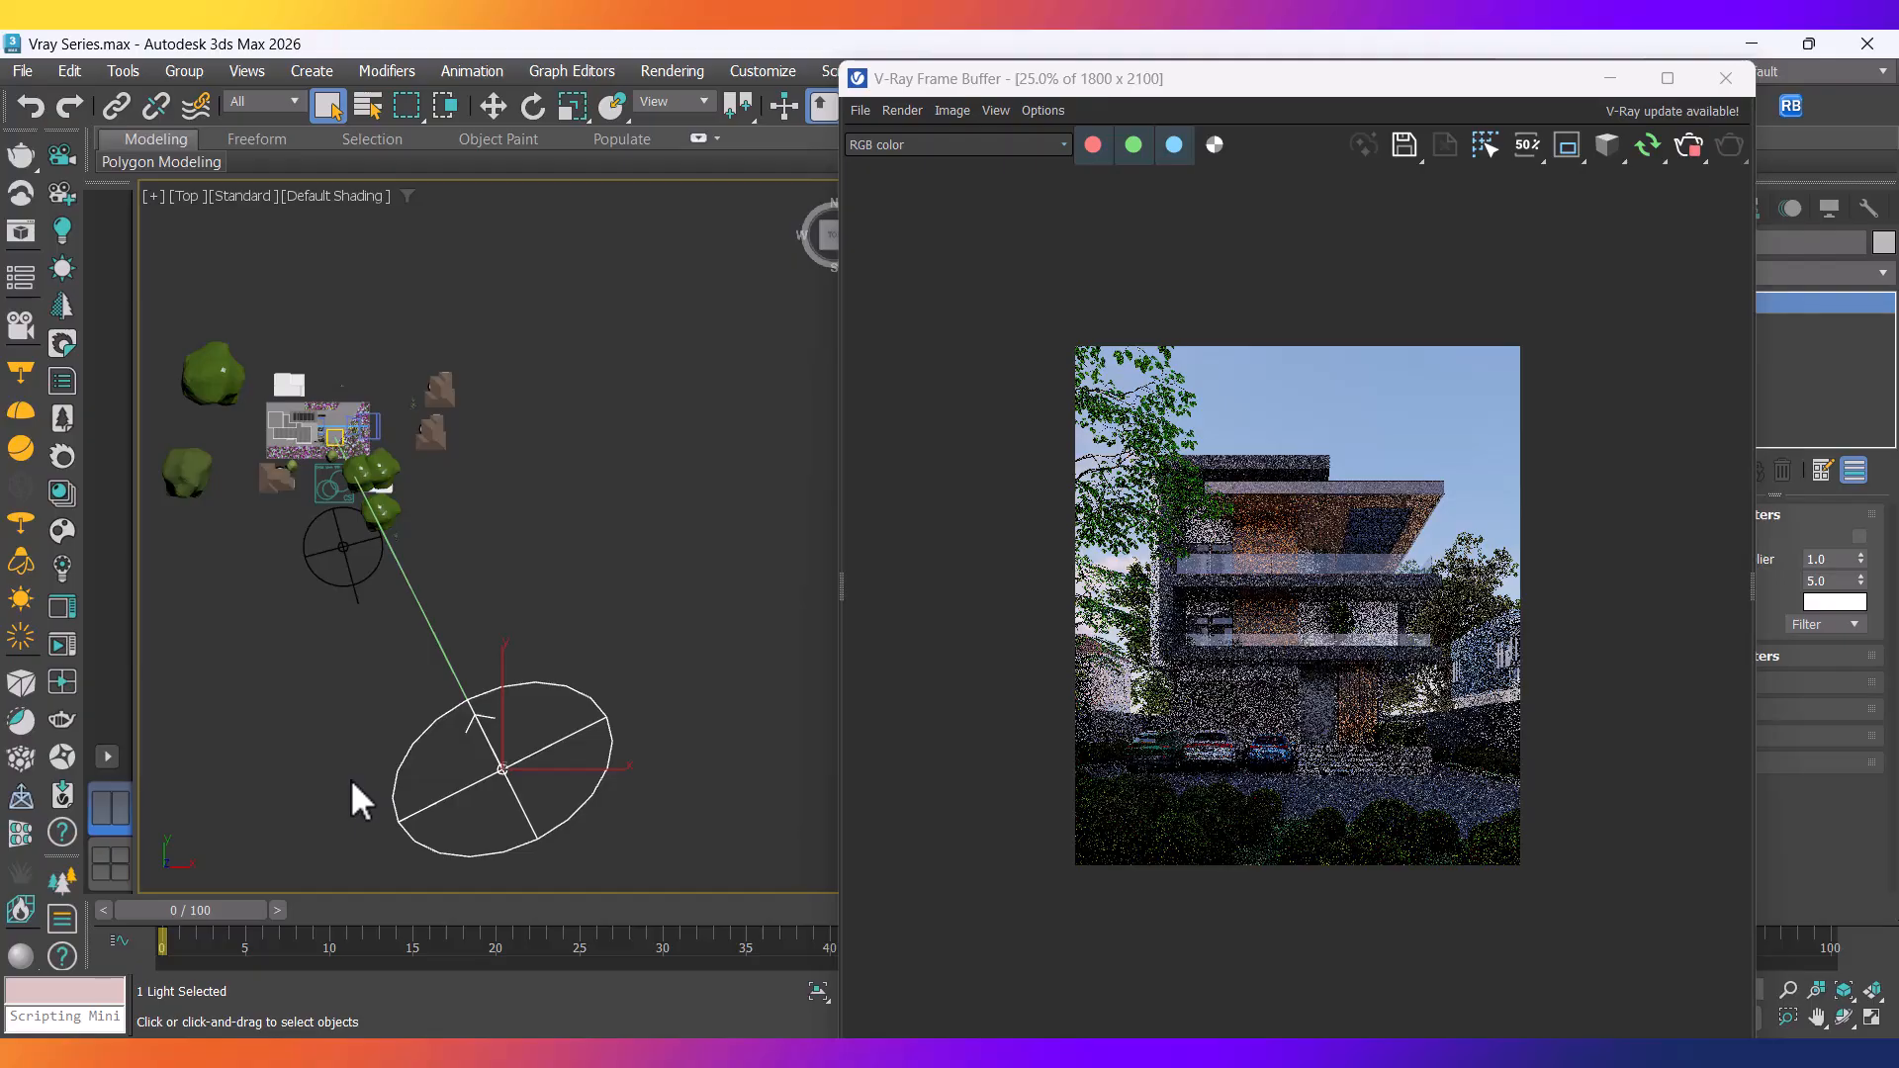
pyautogui.press('f')
pyautogui.moveTo(548, 659); pyautogui.dragTo(427, 732, button='middle')
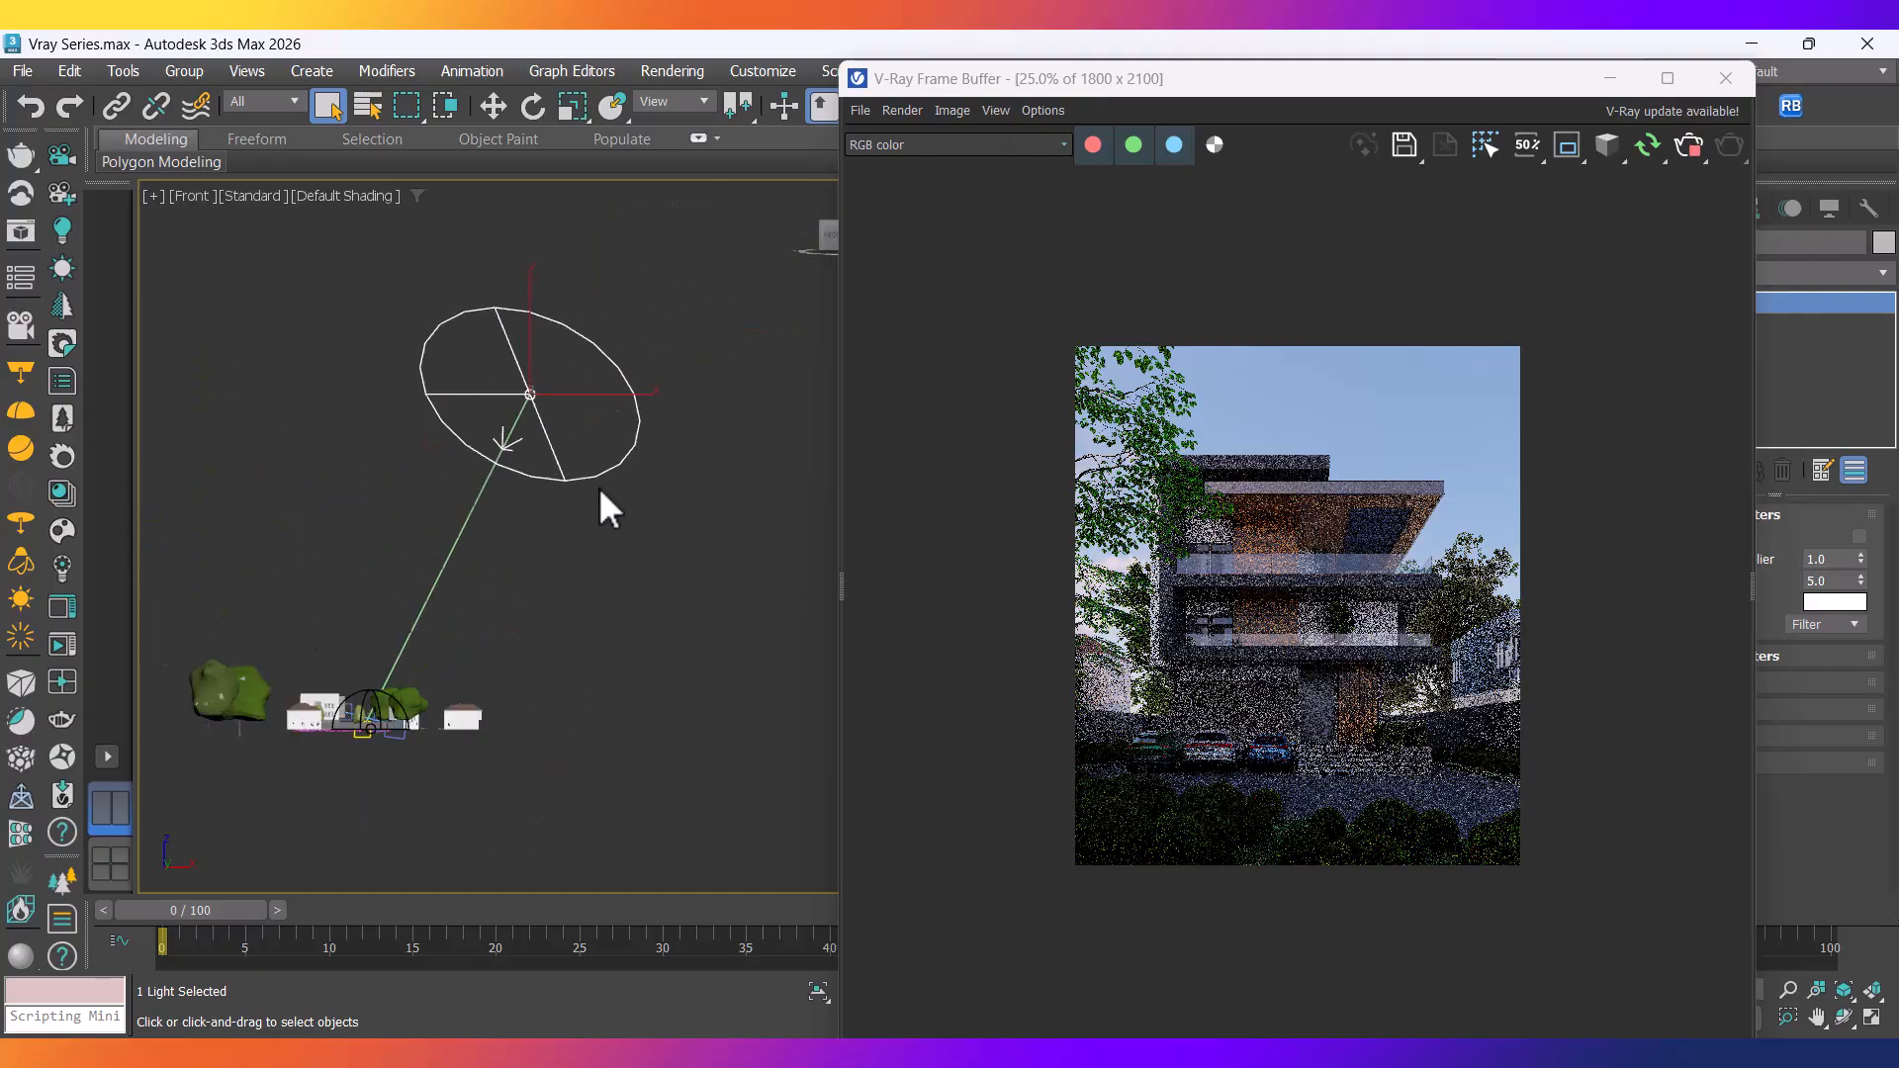
pyautogui.scroll(4, 599, 488)
pyautogui.moveTo(585, 589); pyautogui.dragTo(587, 583, button='middle')
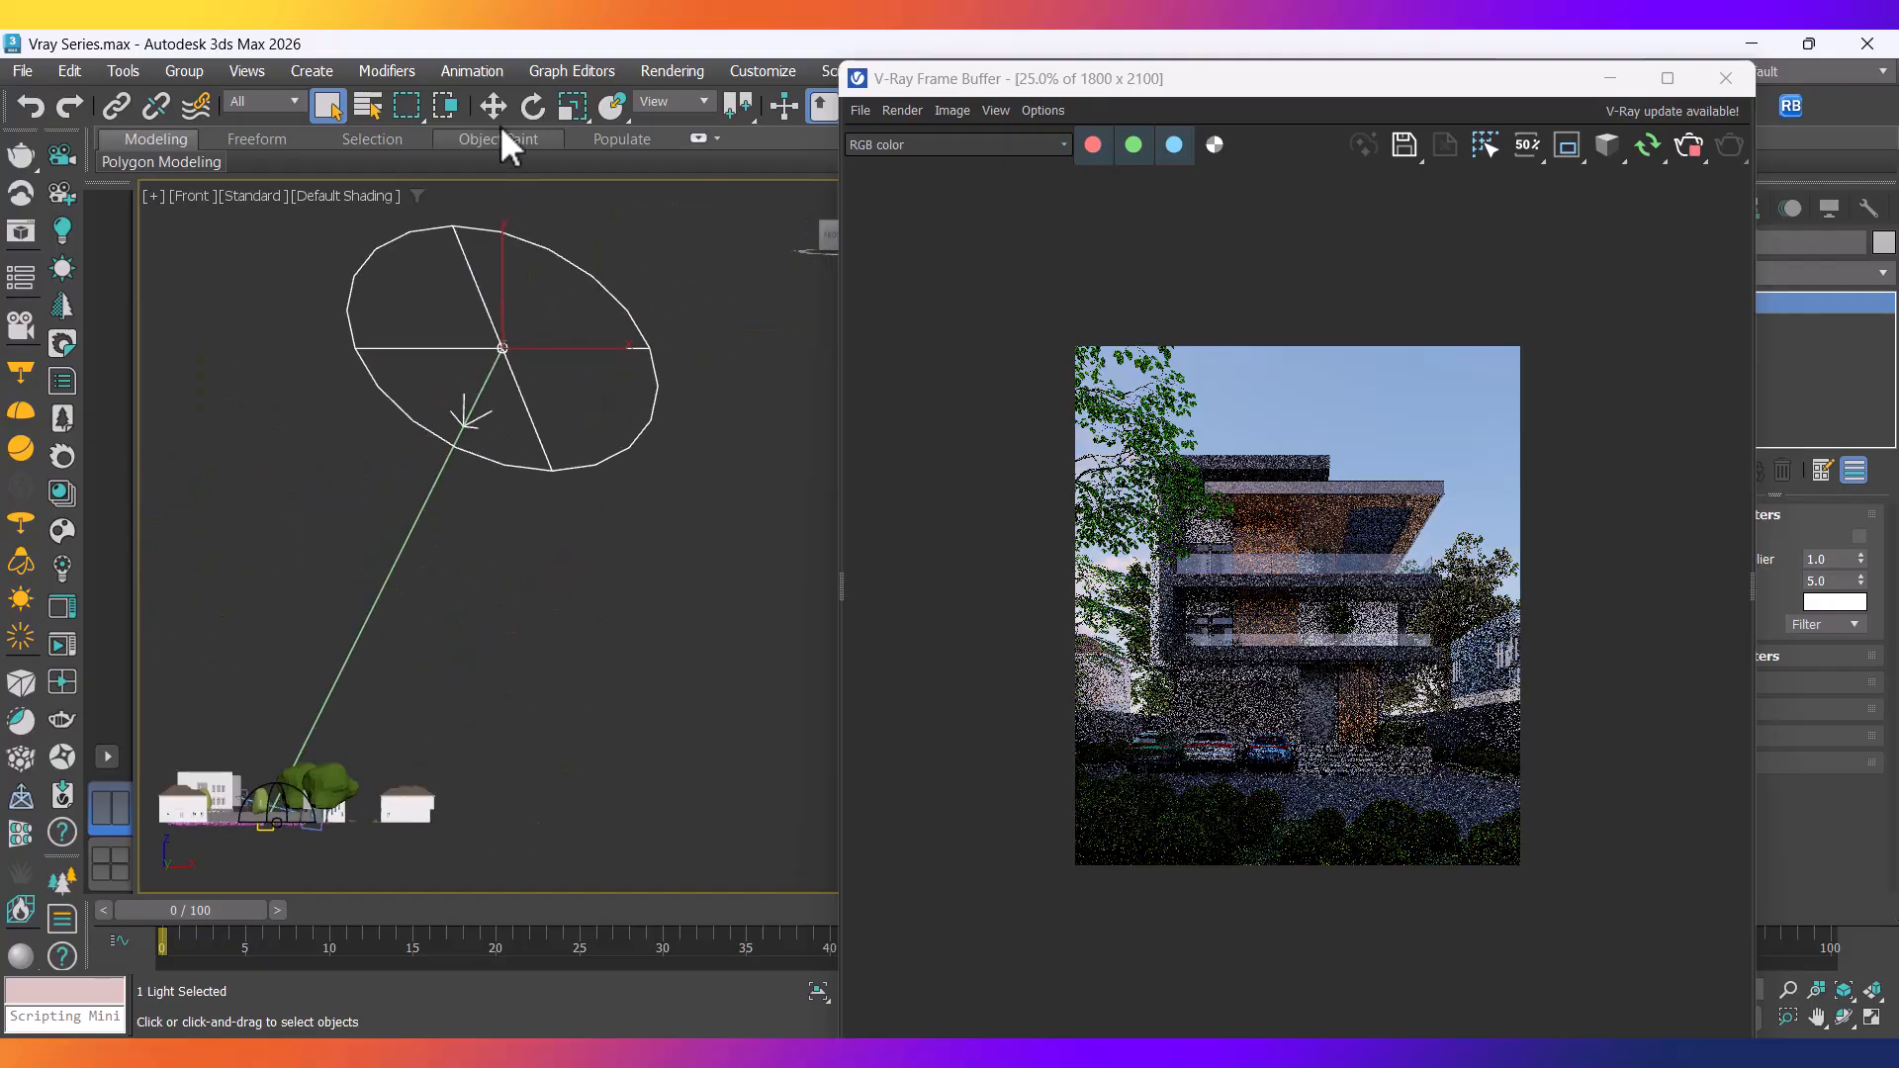
pyautogui.click(493, 106)
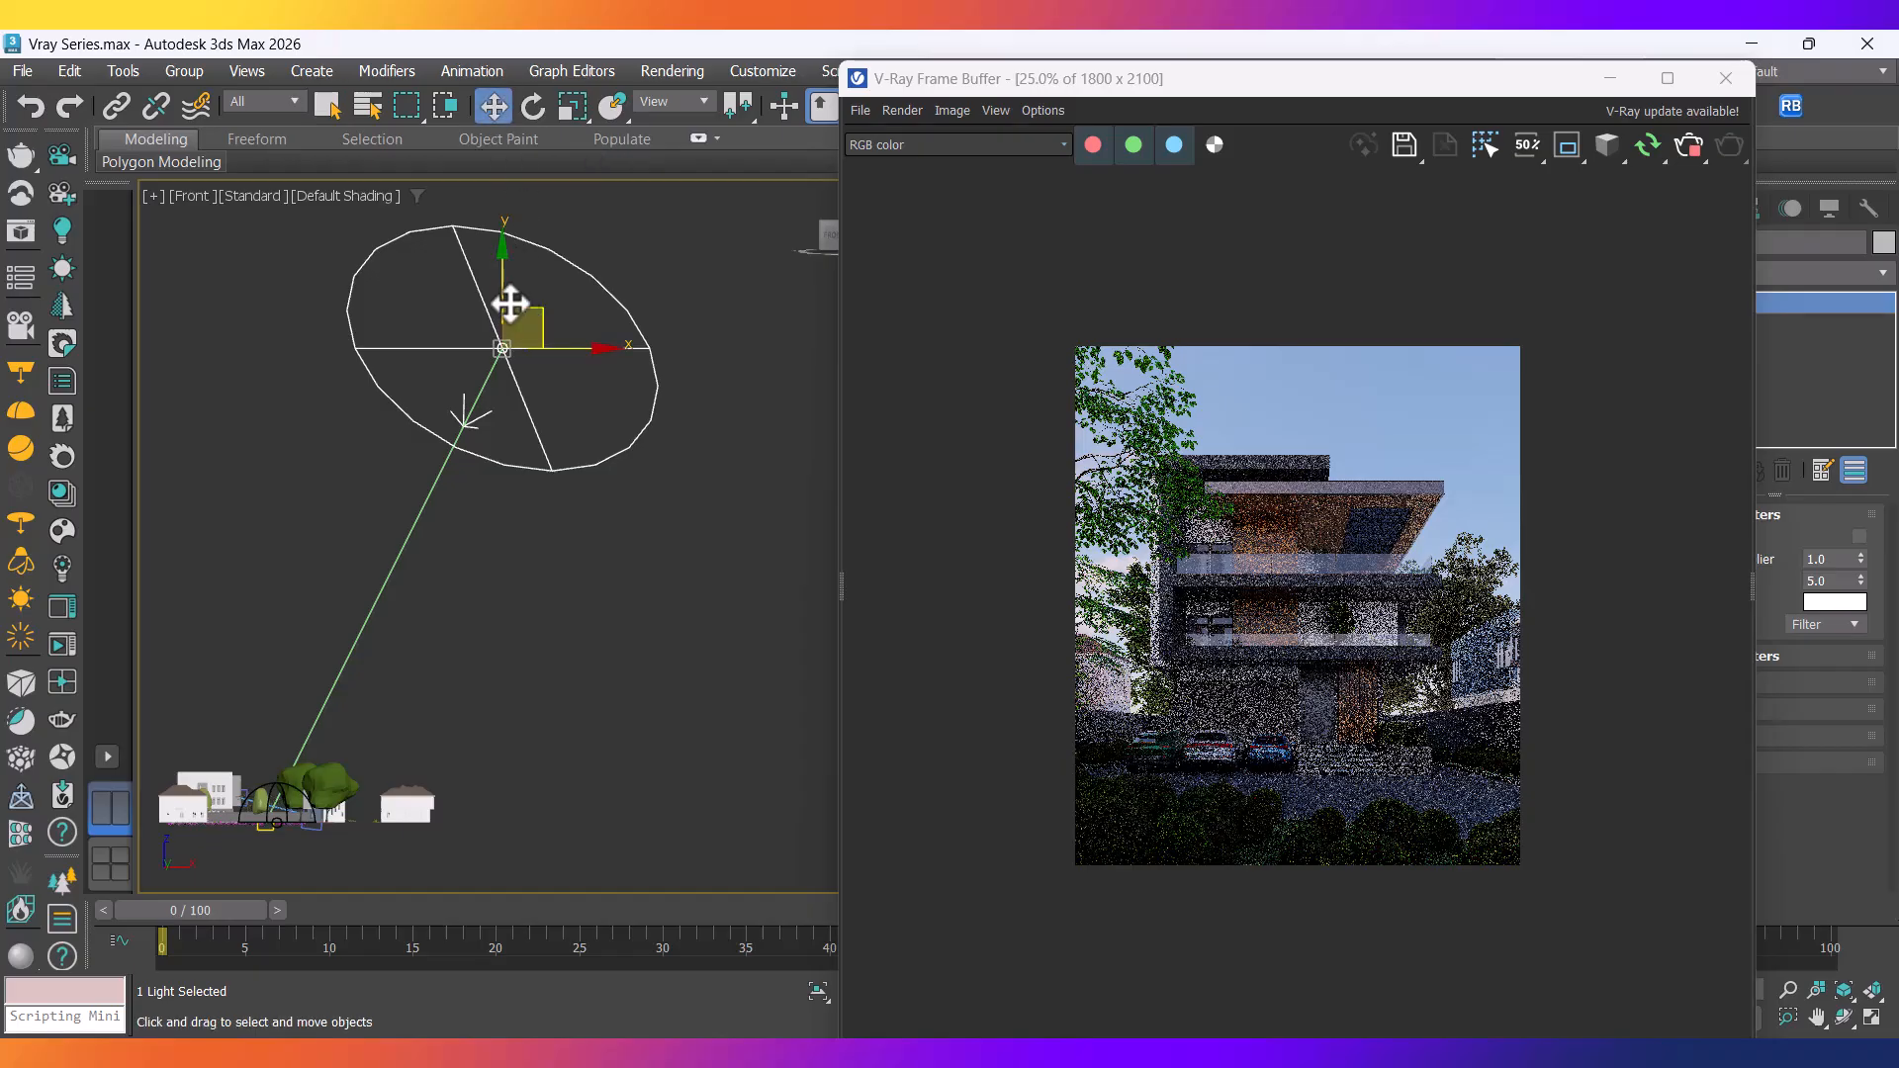
pyautogui.moveTo(502, 287); pyautogui.dragTo(554, 757)
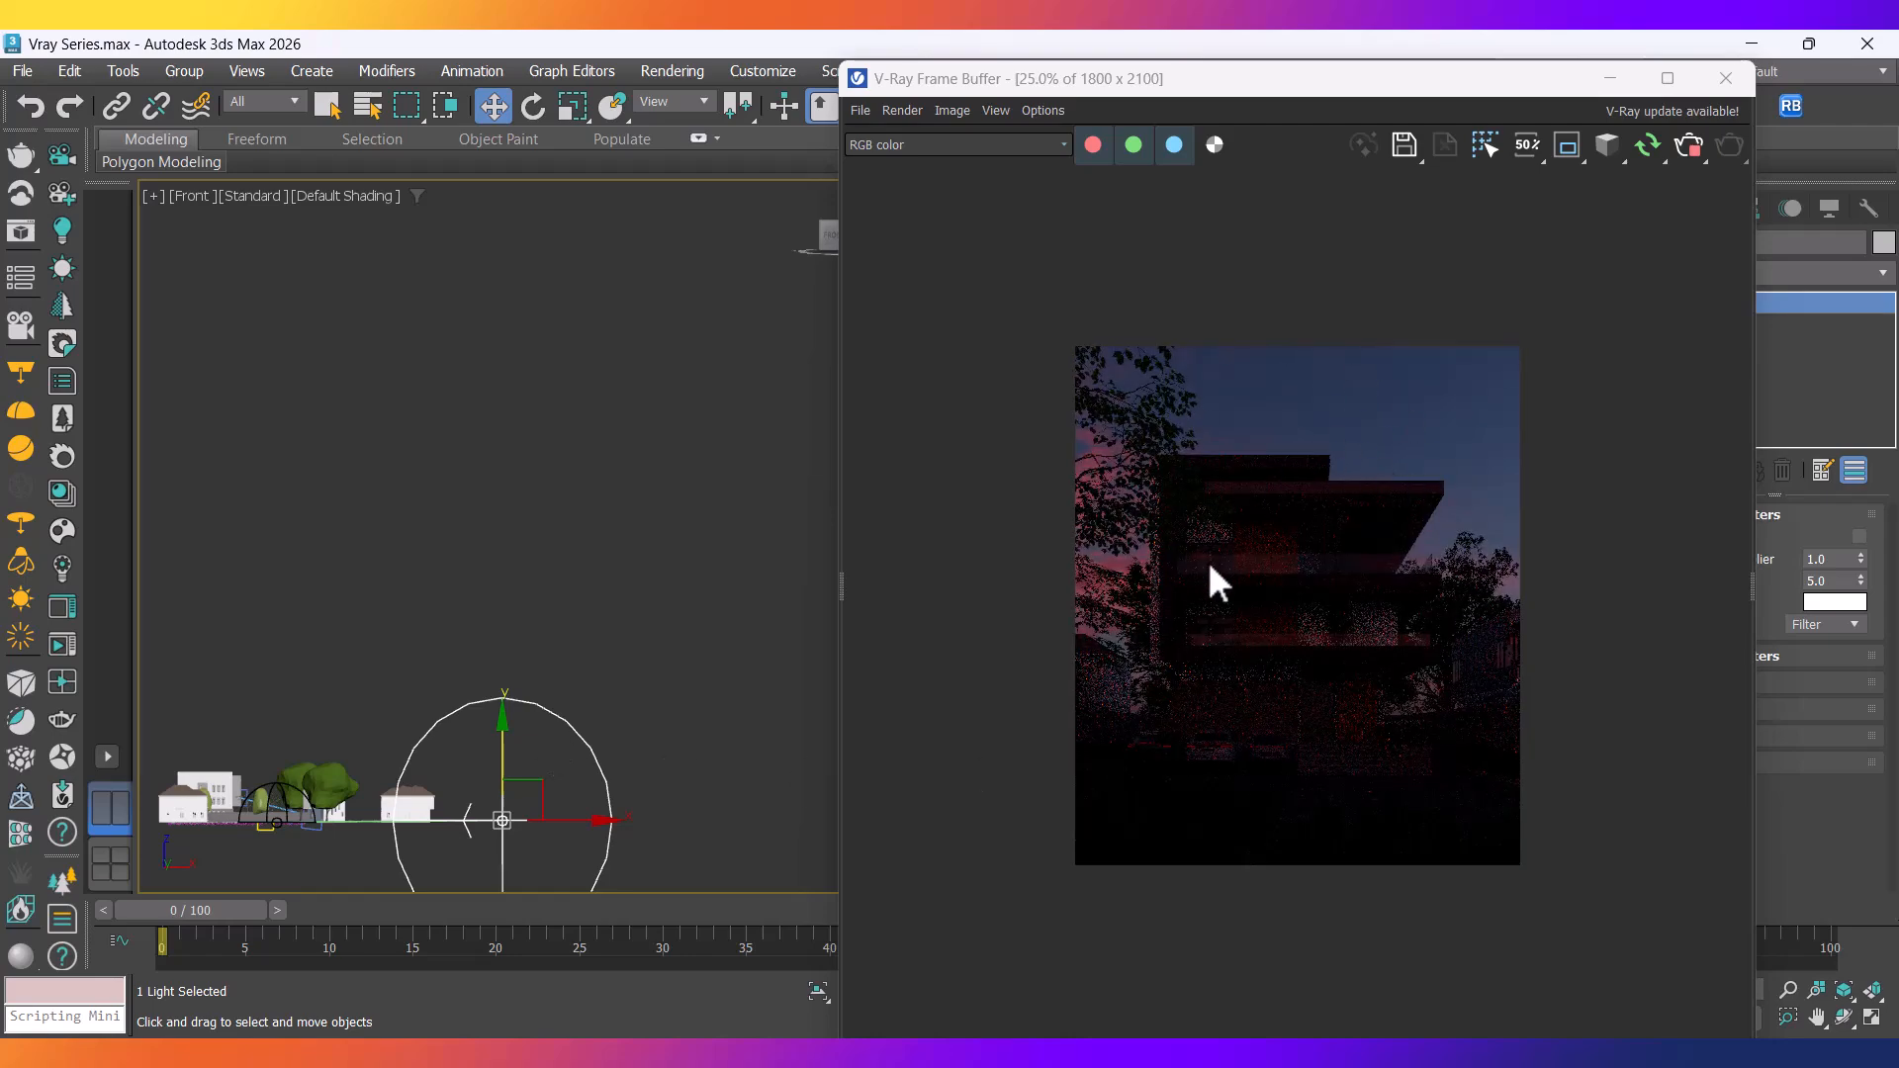
# Pan and zoom the Front view around the lowered sun while the dusk render refines.
pyautogui.moveTo(596, 732); pyautogui.dragTo(627, 627, button='middle')
pyautogui.scroll(5, 539, 708)
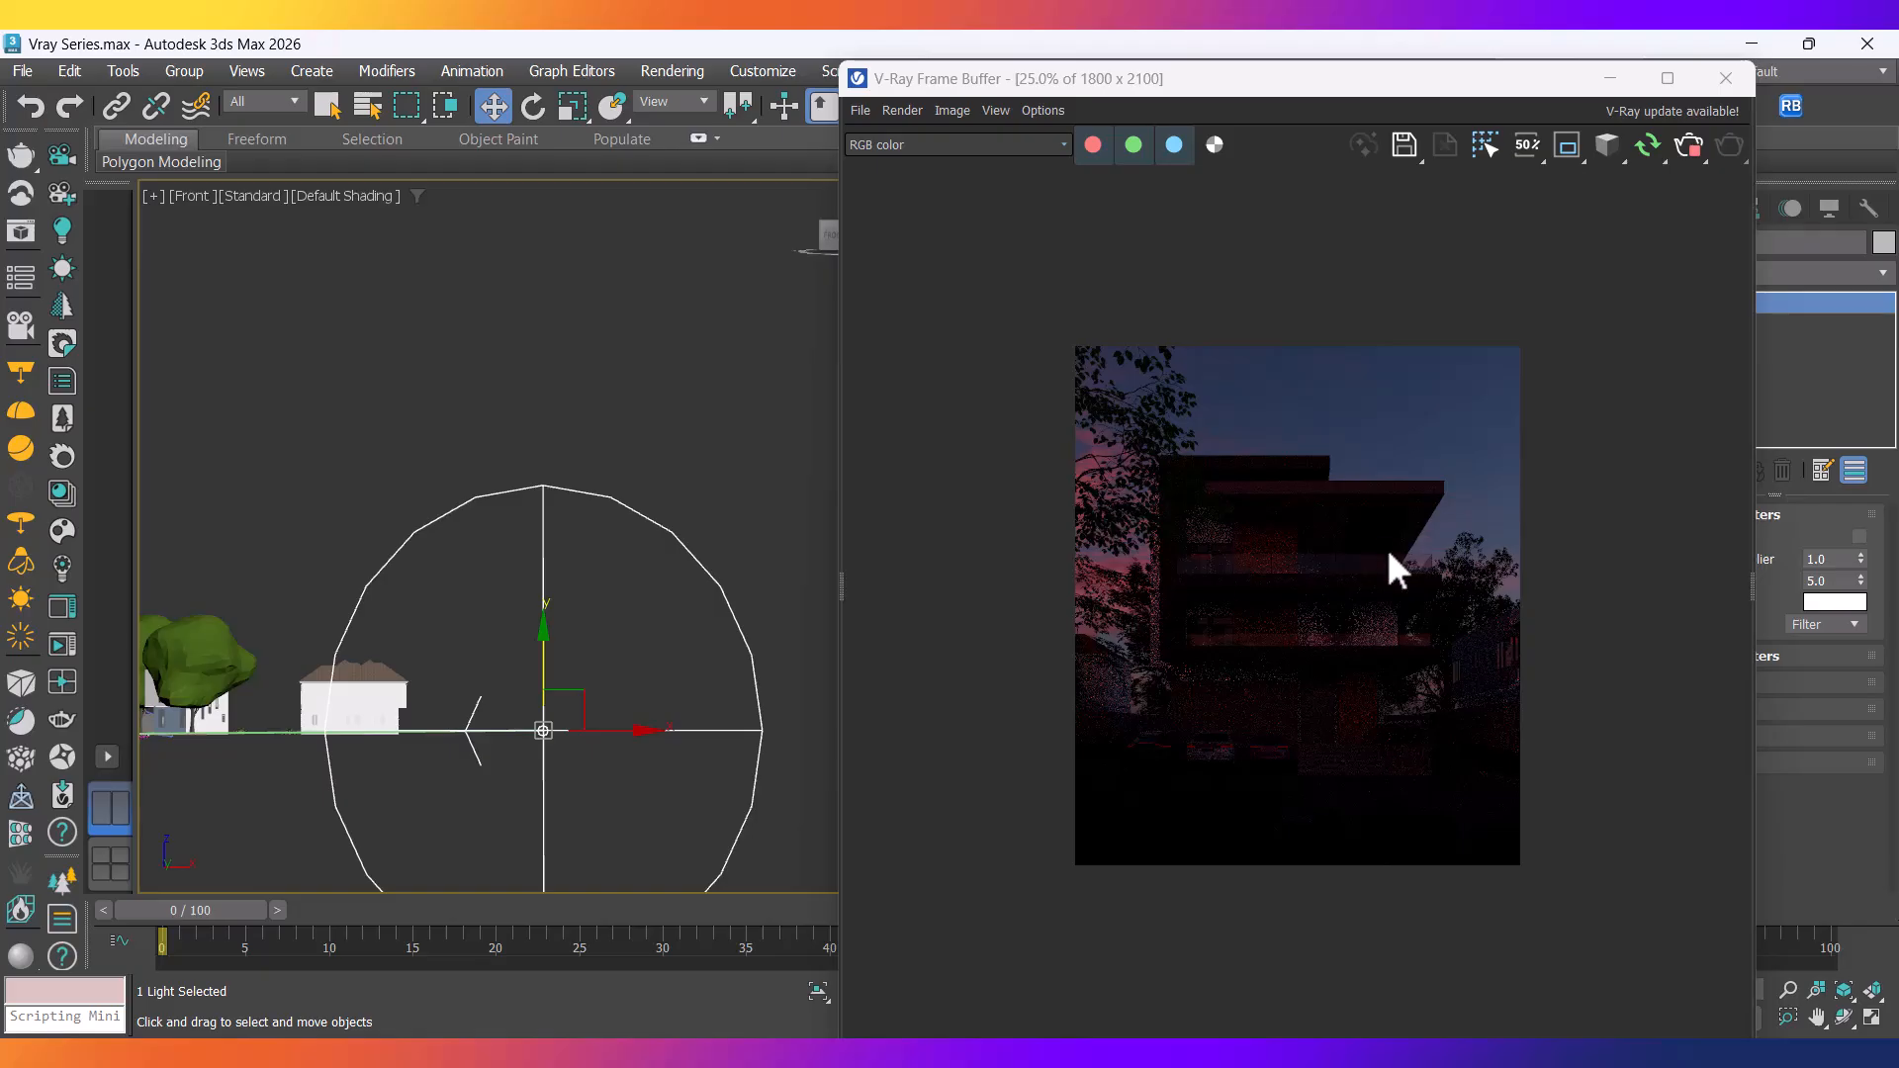
pyautogui.scroll(1, 1390, 557)
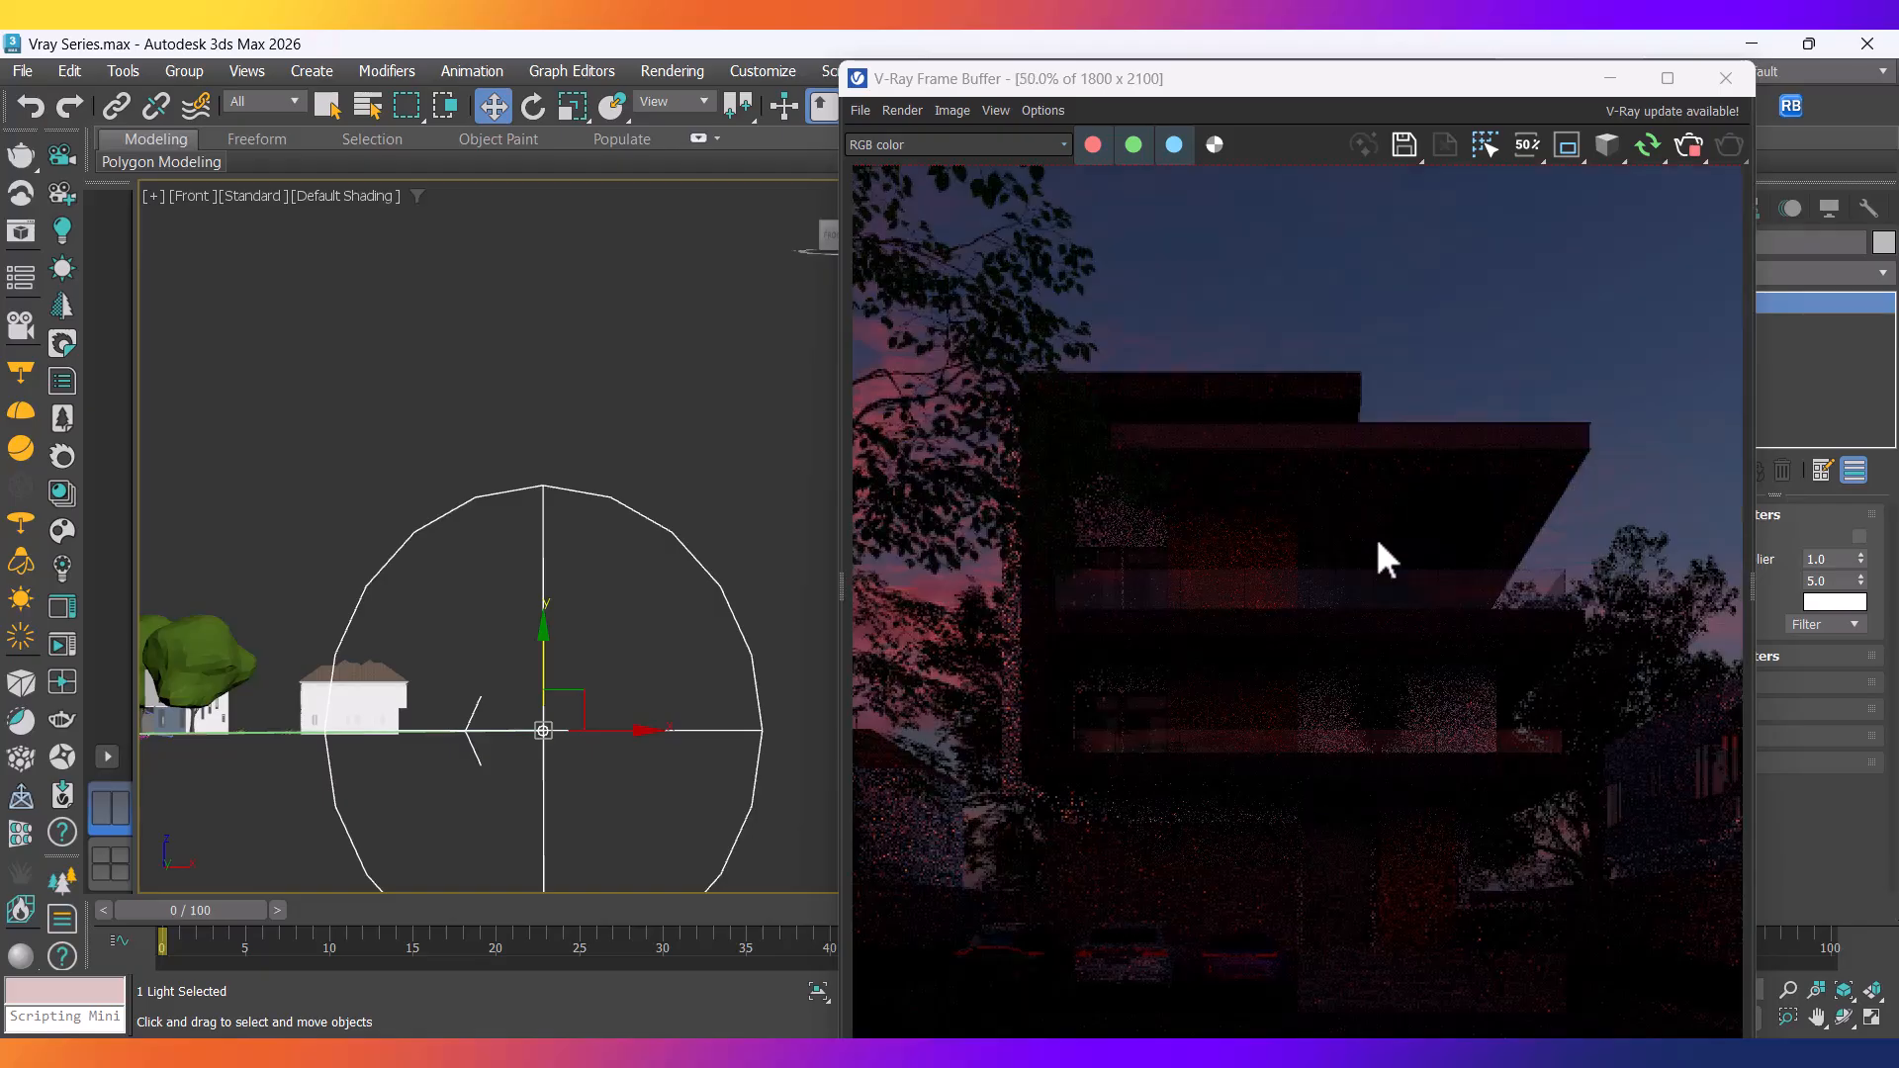
pyautogui.moveTo(514, 661); pyautogui.dragTo(536, 645, button='middle')
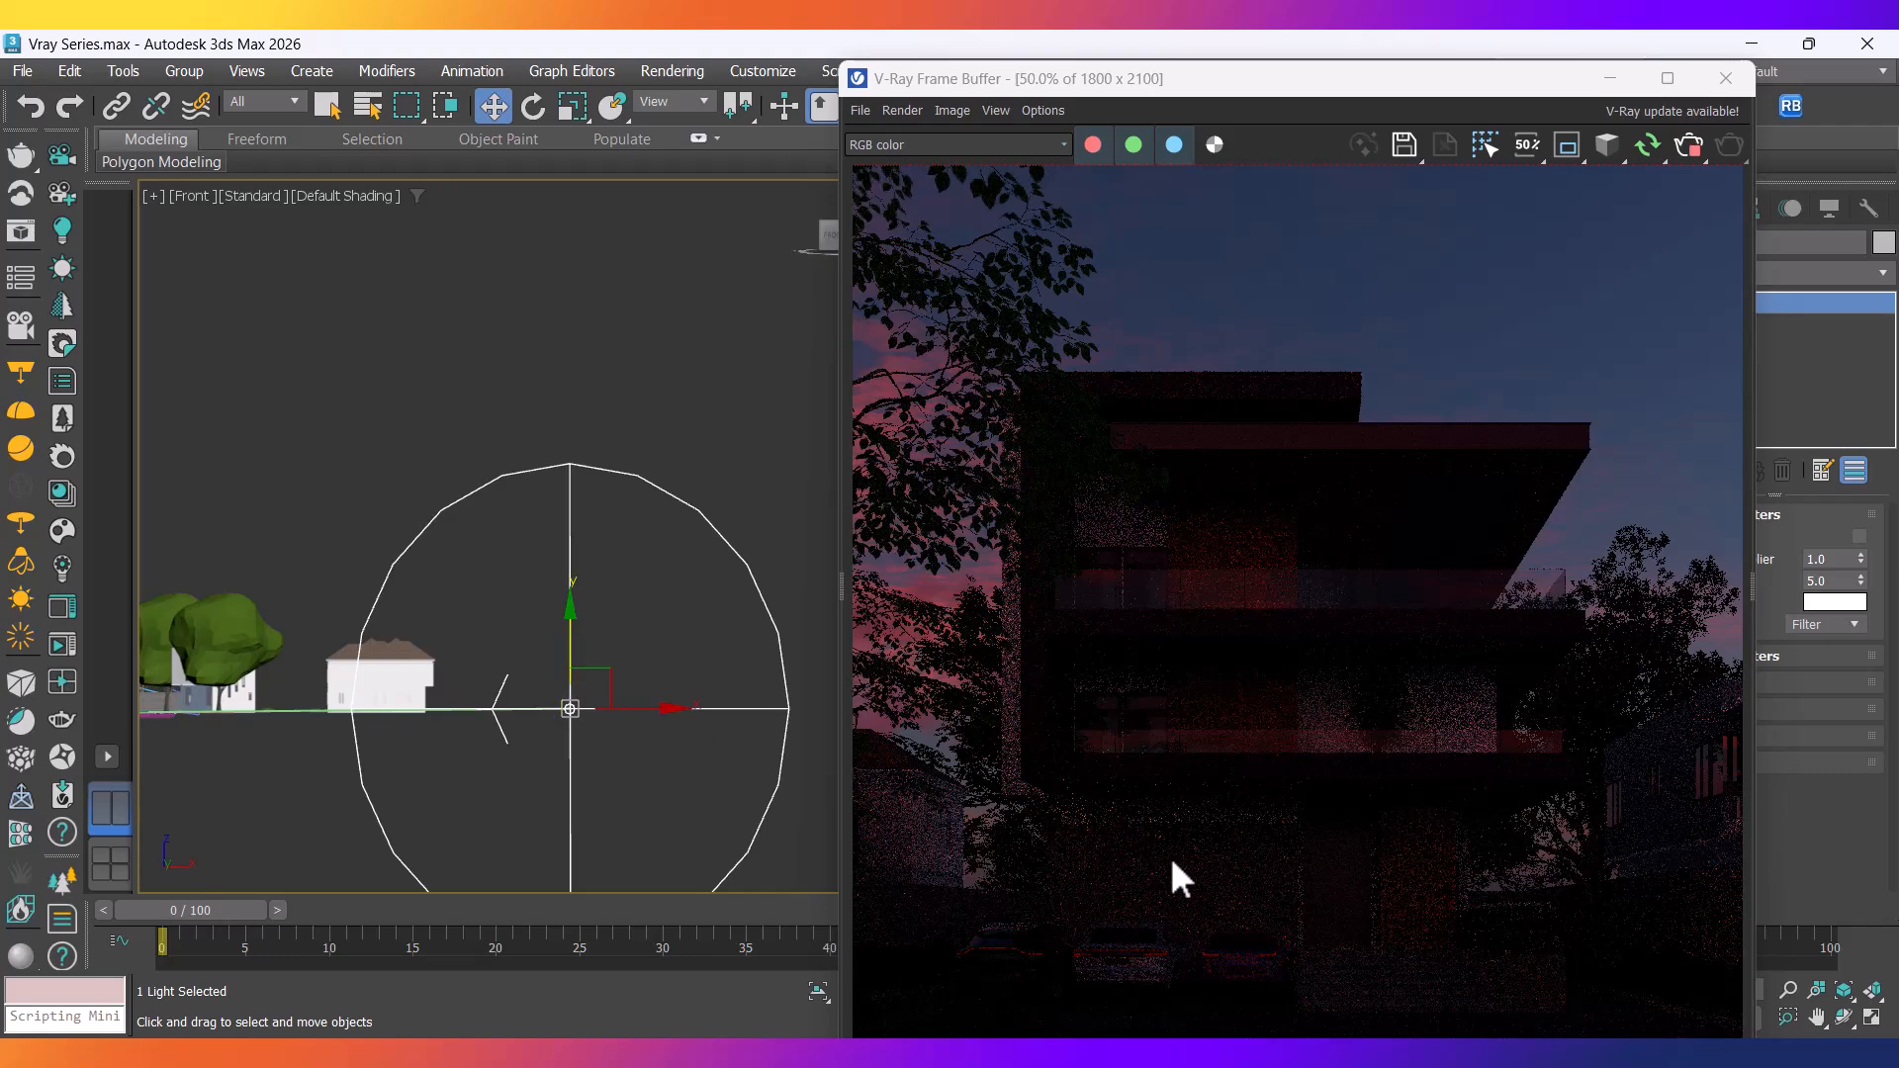
pyautogui.moveTo(572, 729); pyautogui.dragTo(527, 801, button='middle')
pyautogui.scroll(-2, 593, 712)
# Try several new VRaySun positions by dragging it around in the Top view.
pyautogui.press('t')
pyautogui.scroll(-3, 526, 781)
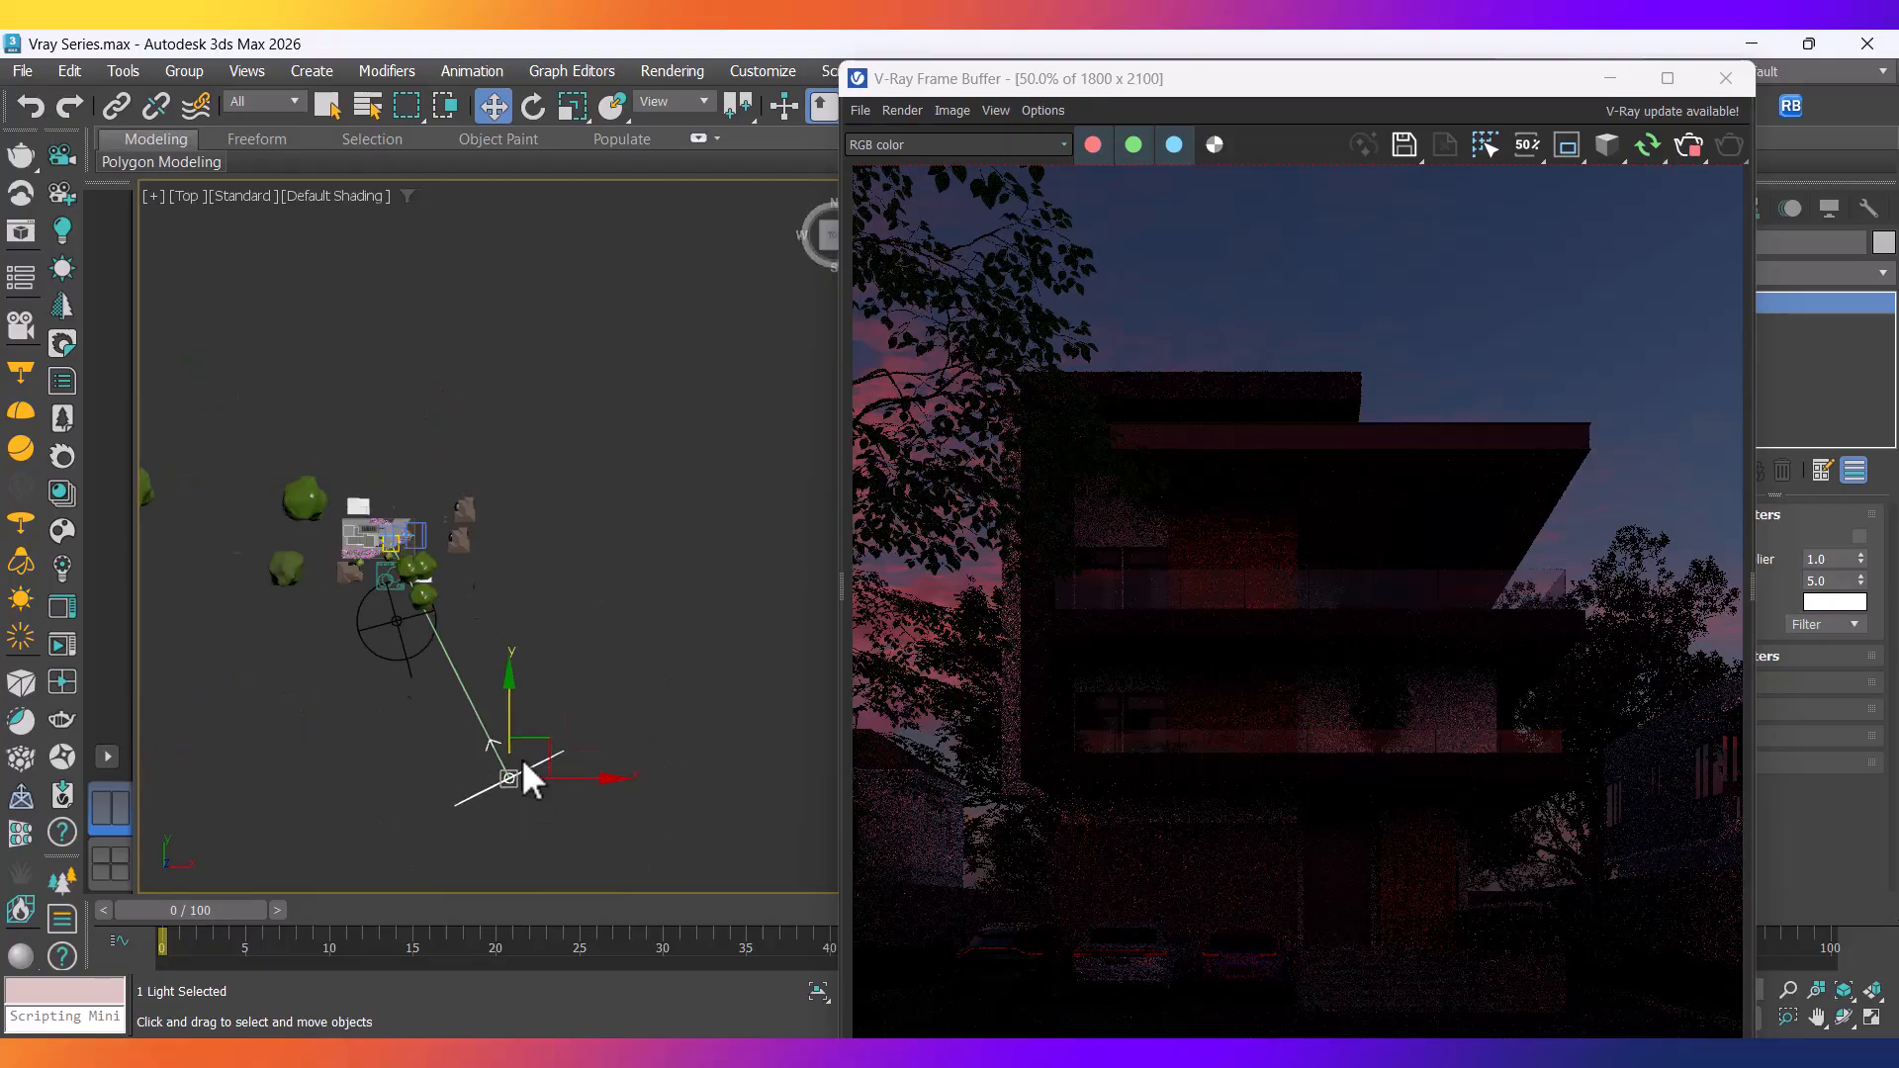
pyautogui.scroll(2, 564, 754)
pyautogui.moveTo(524, 746); pyautogui.dragTo(607, 479)
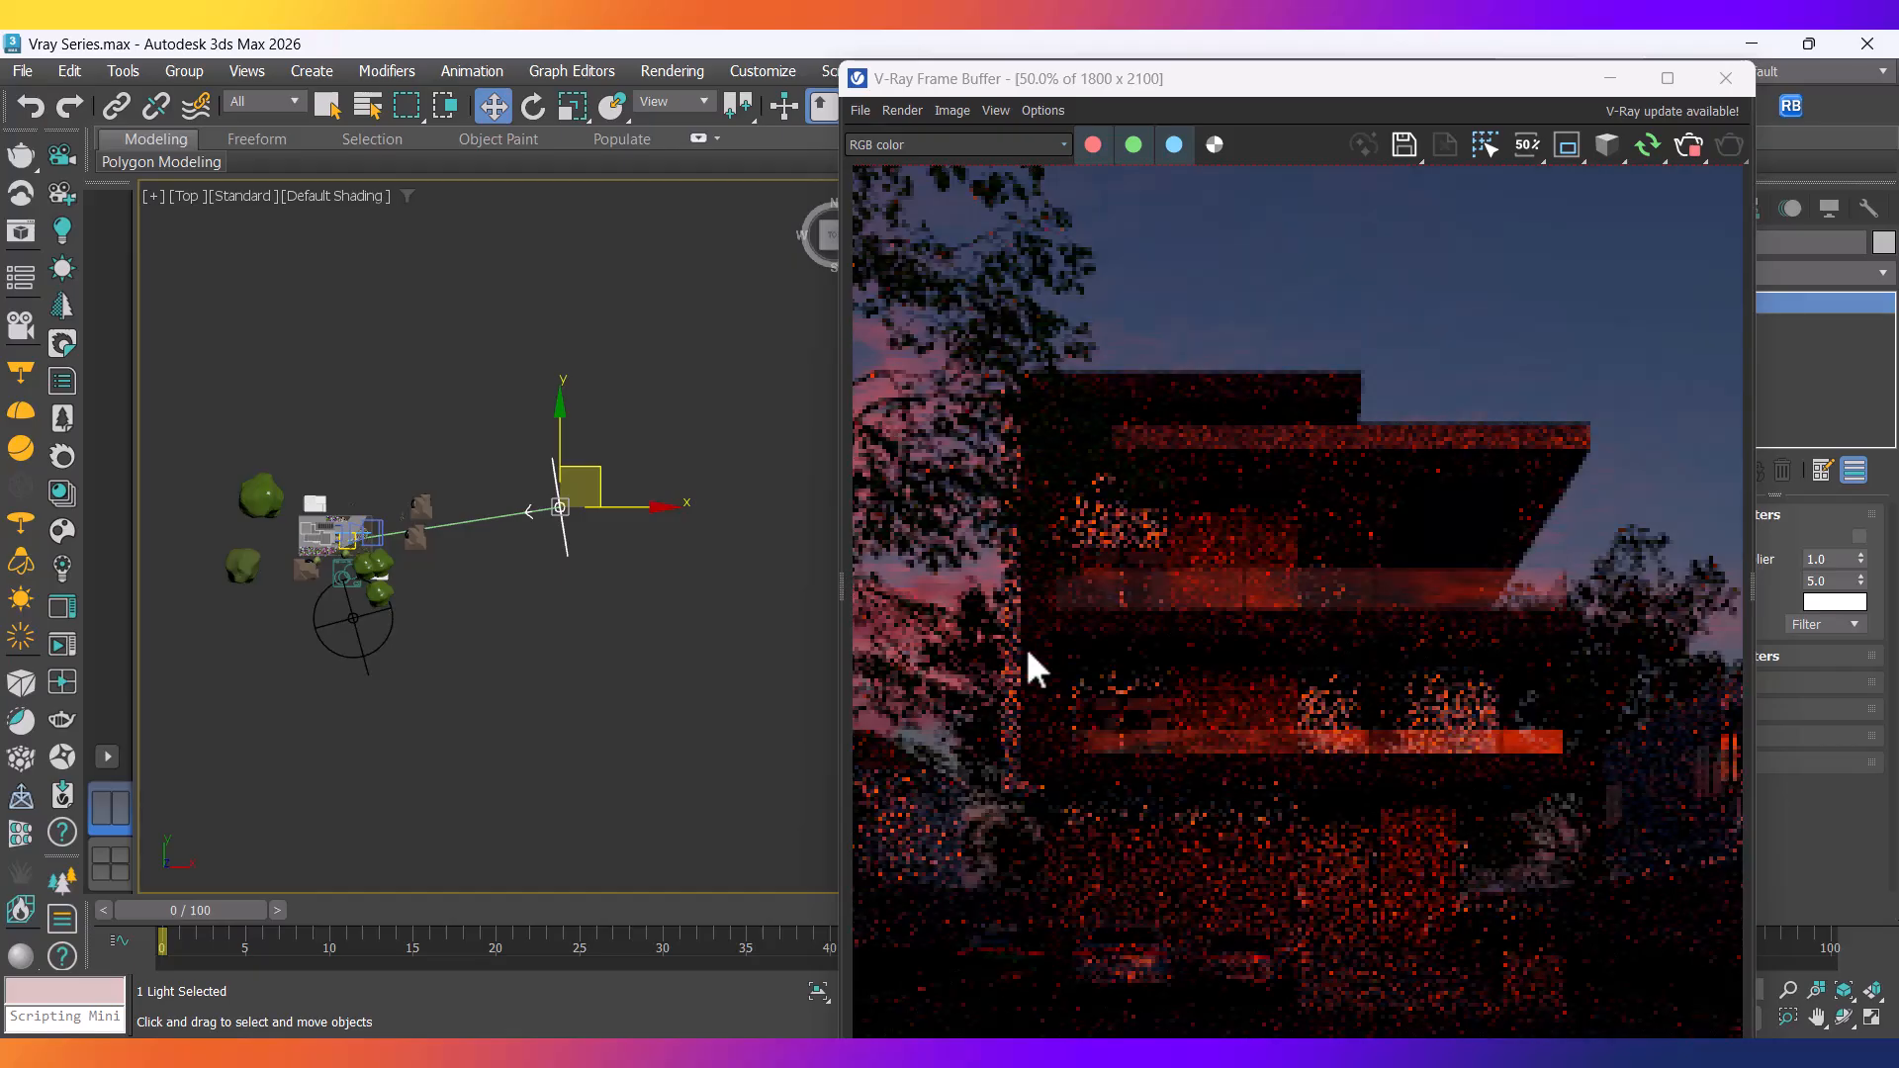
pyautogui.moveTo(302, 616); pyautogui.dragTo(467, 734, button='middle')
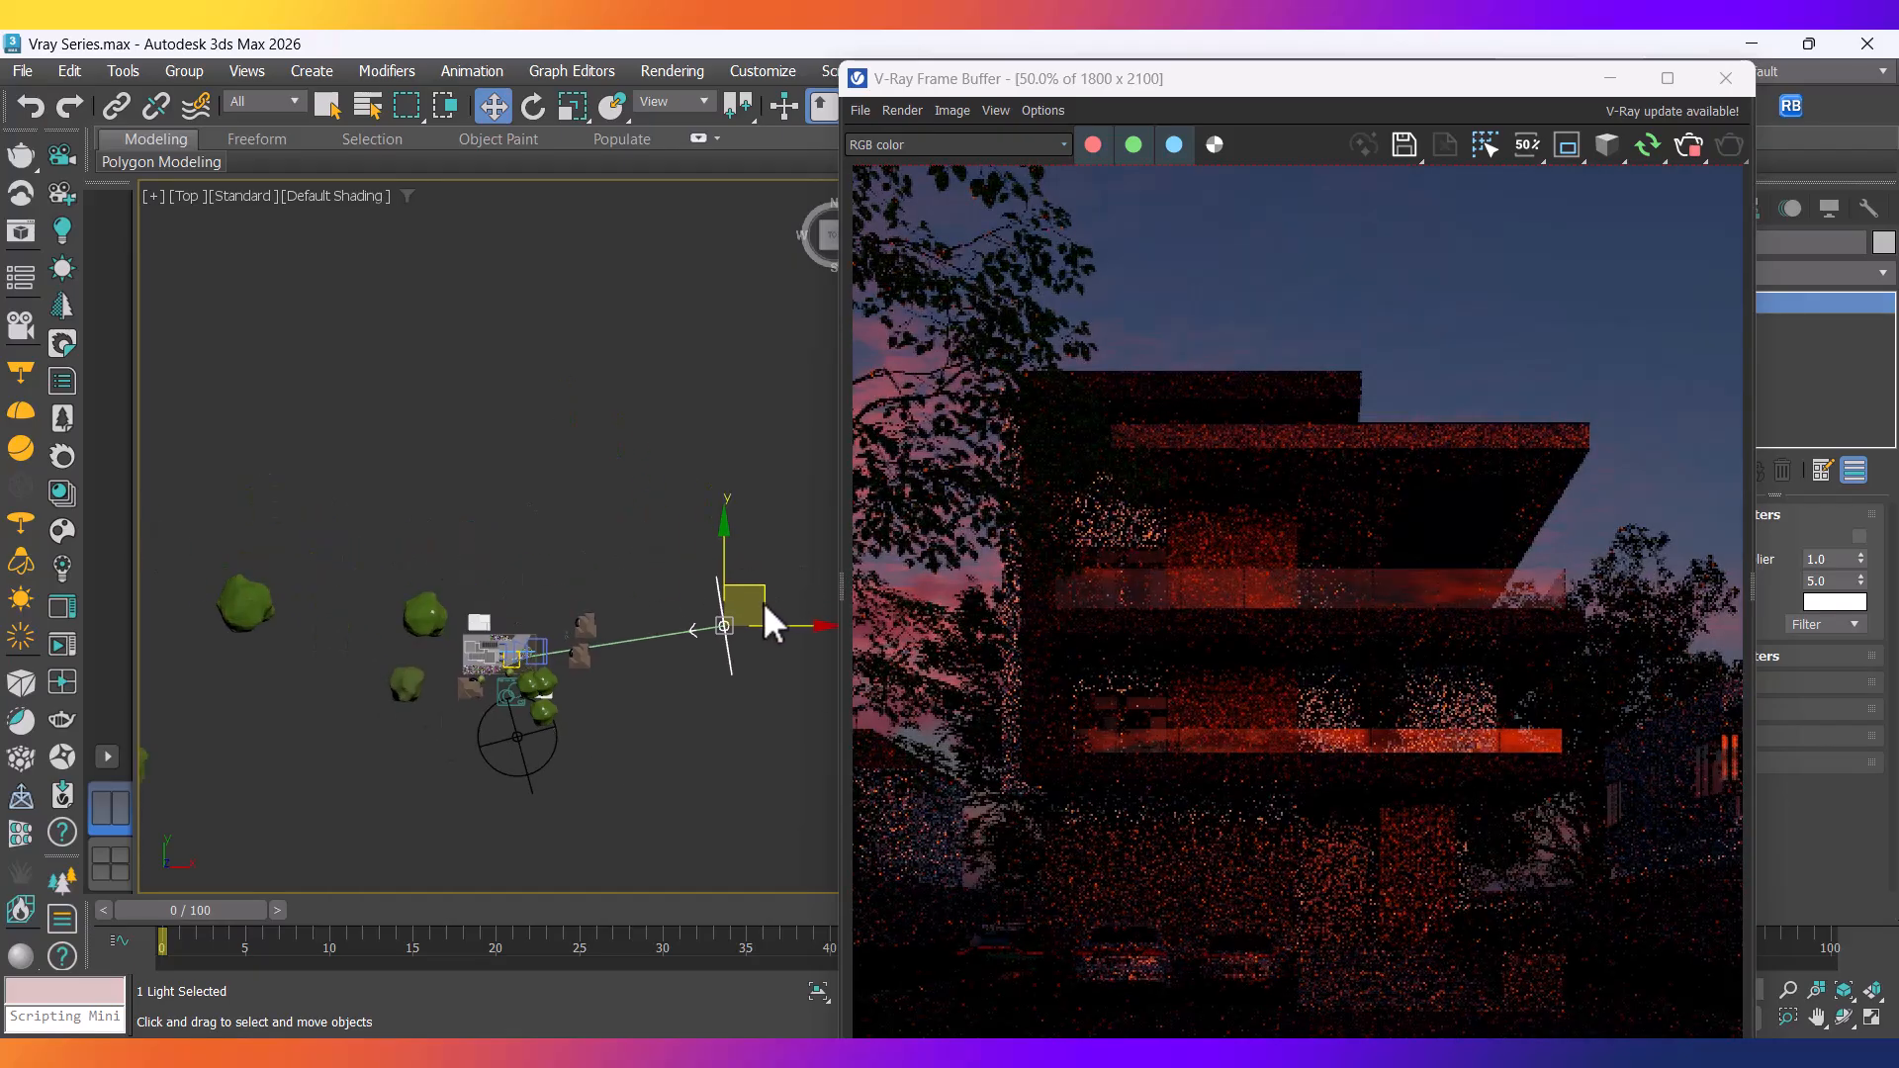
pyautogui.moveTo(763, 600); pyautogui.dragTo(394, 484)
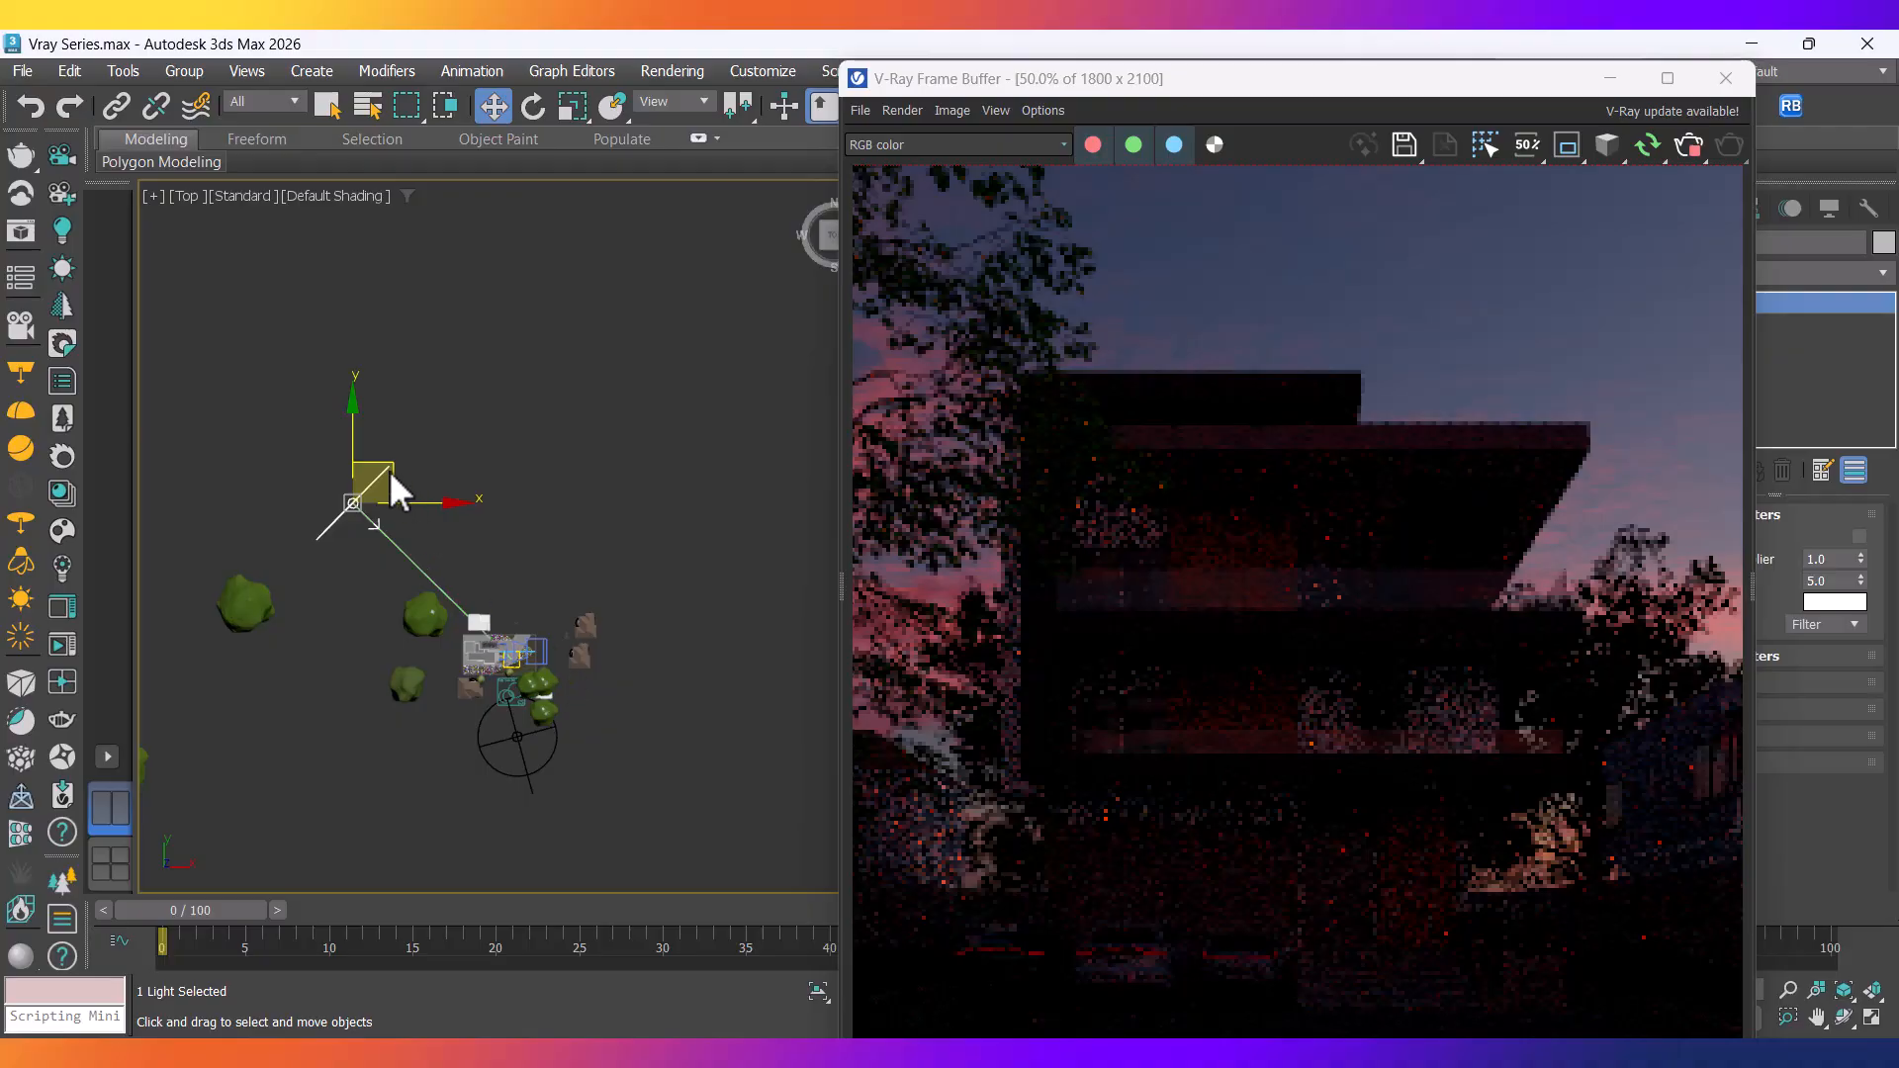
pyautogui.moveTo(389, 471); pyautogui.dragTo(304, 605)
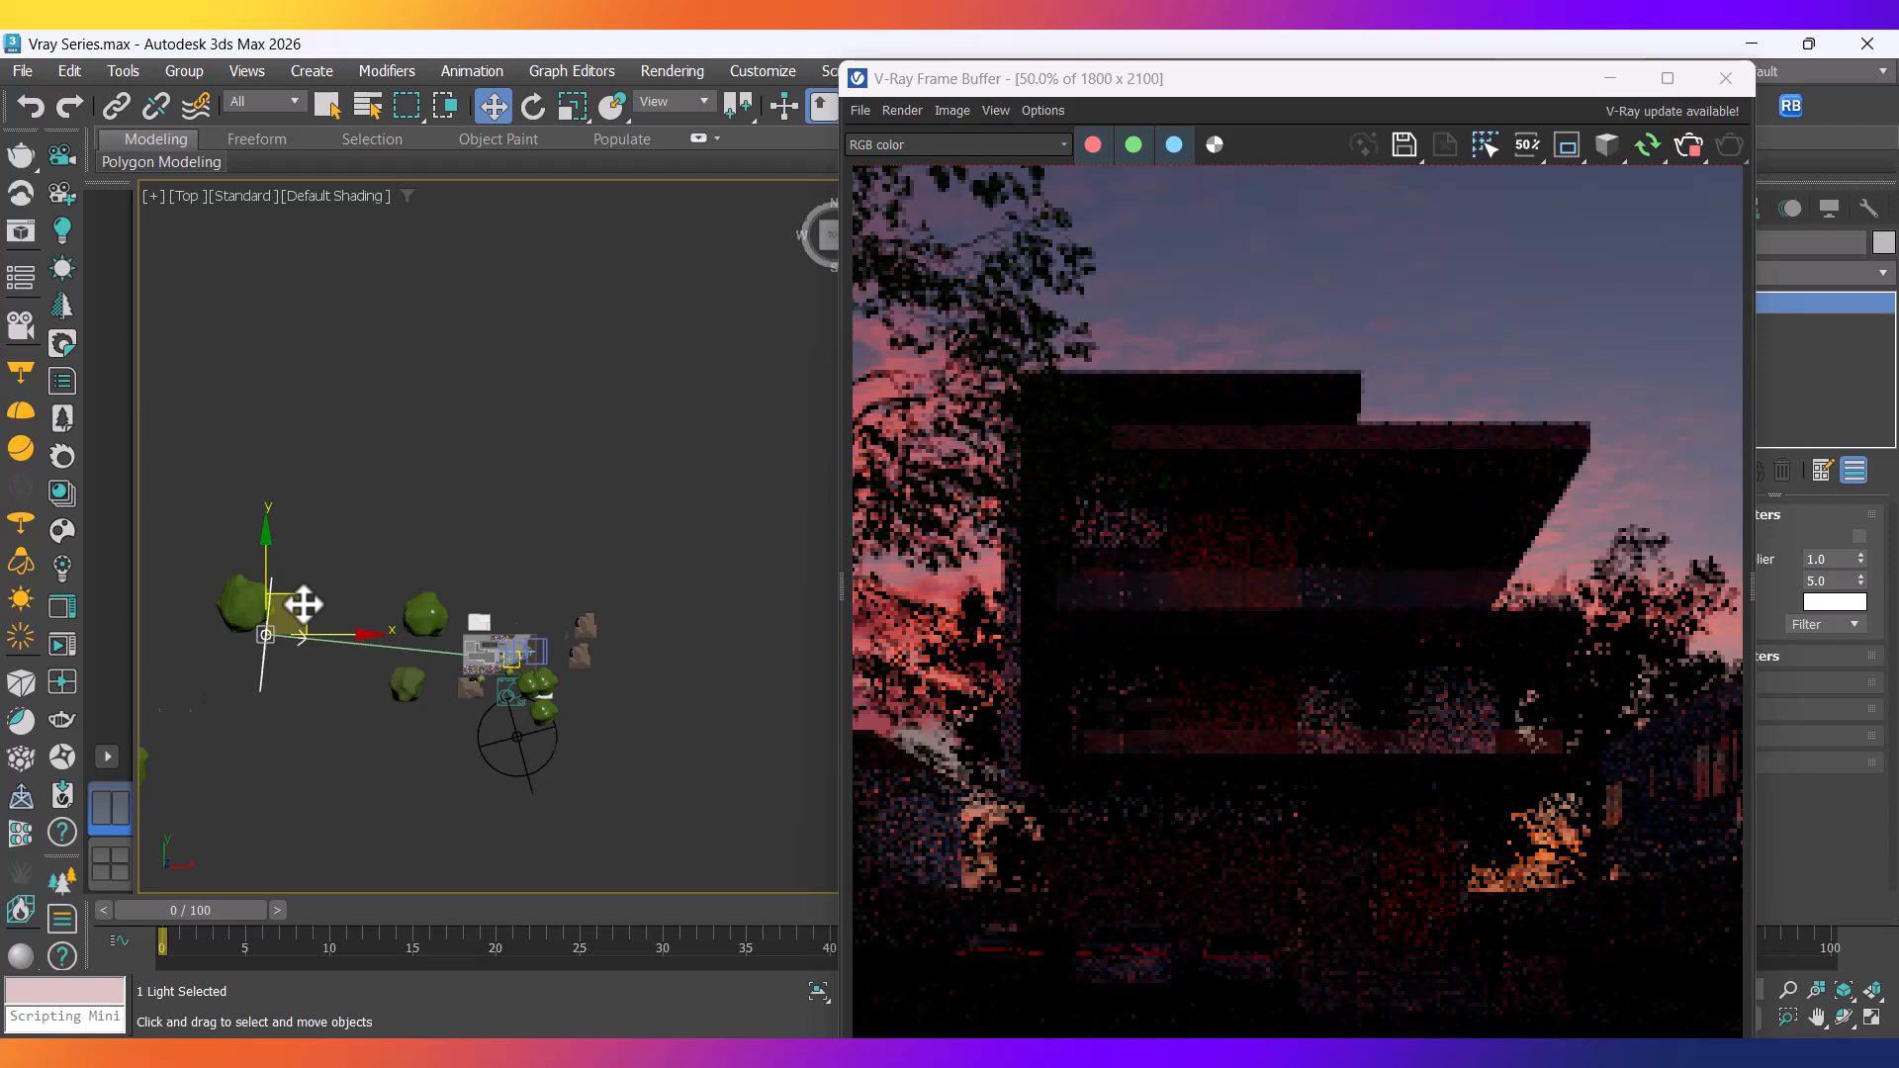
# In Front view, lower the sun further below the house.
pyautogui.press('f')
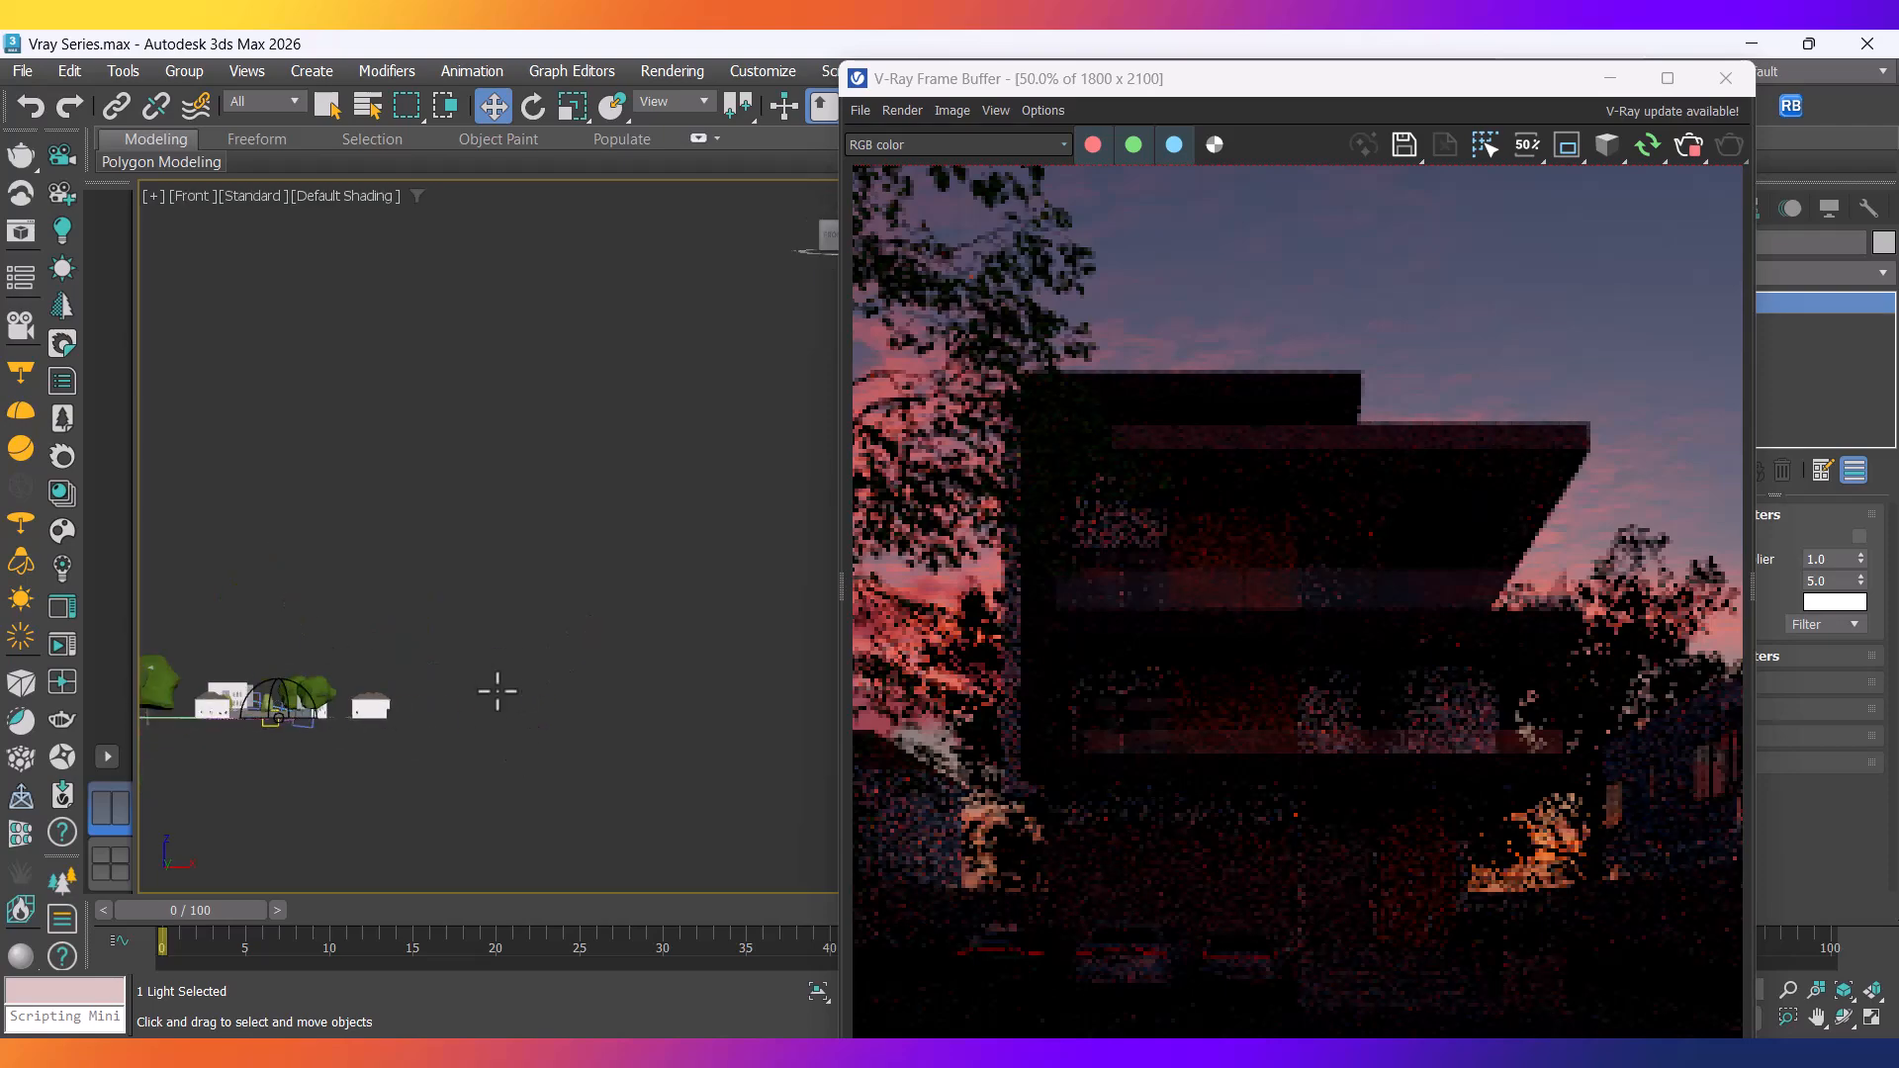
pyautogui.scroll(-3, 498, 706)
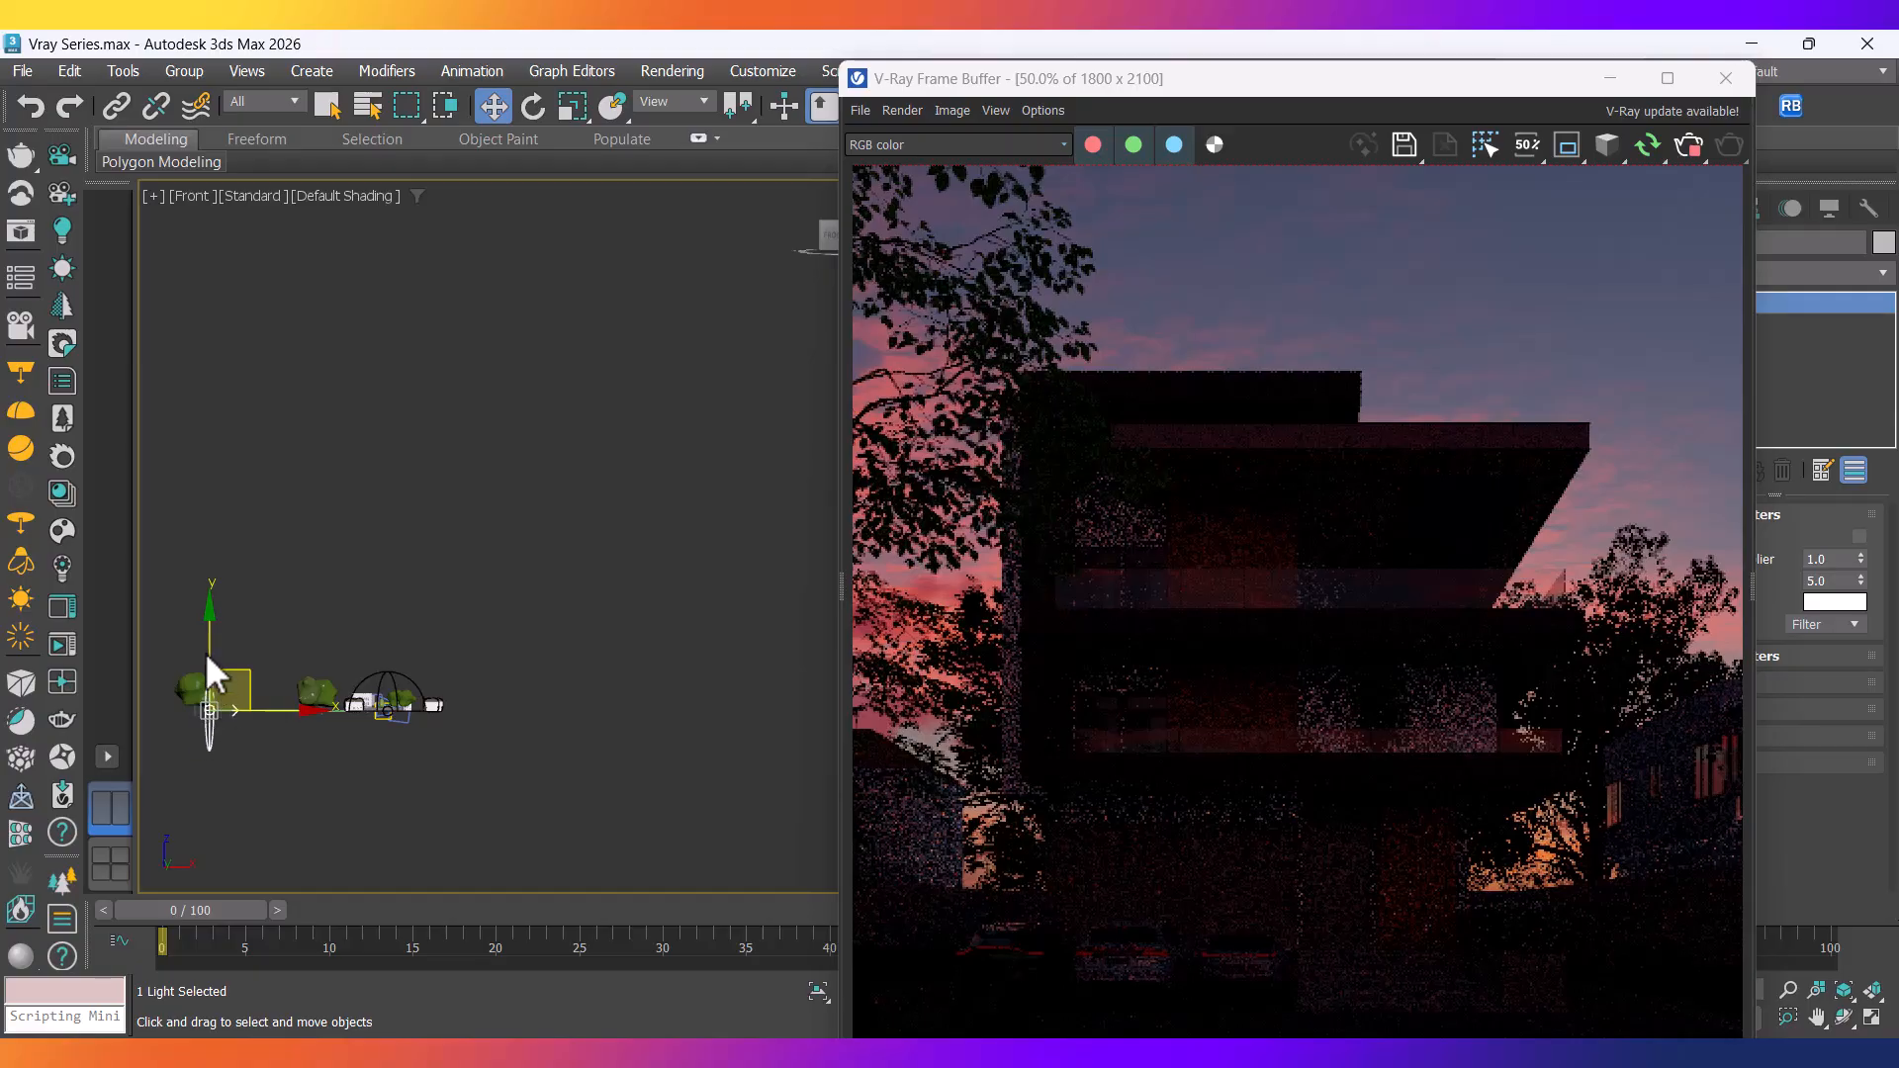
pyautogui.scroll(2, 205, 650)
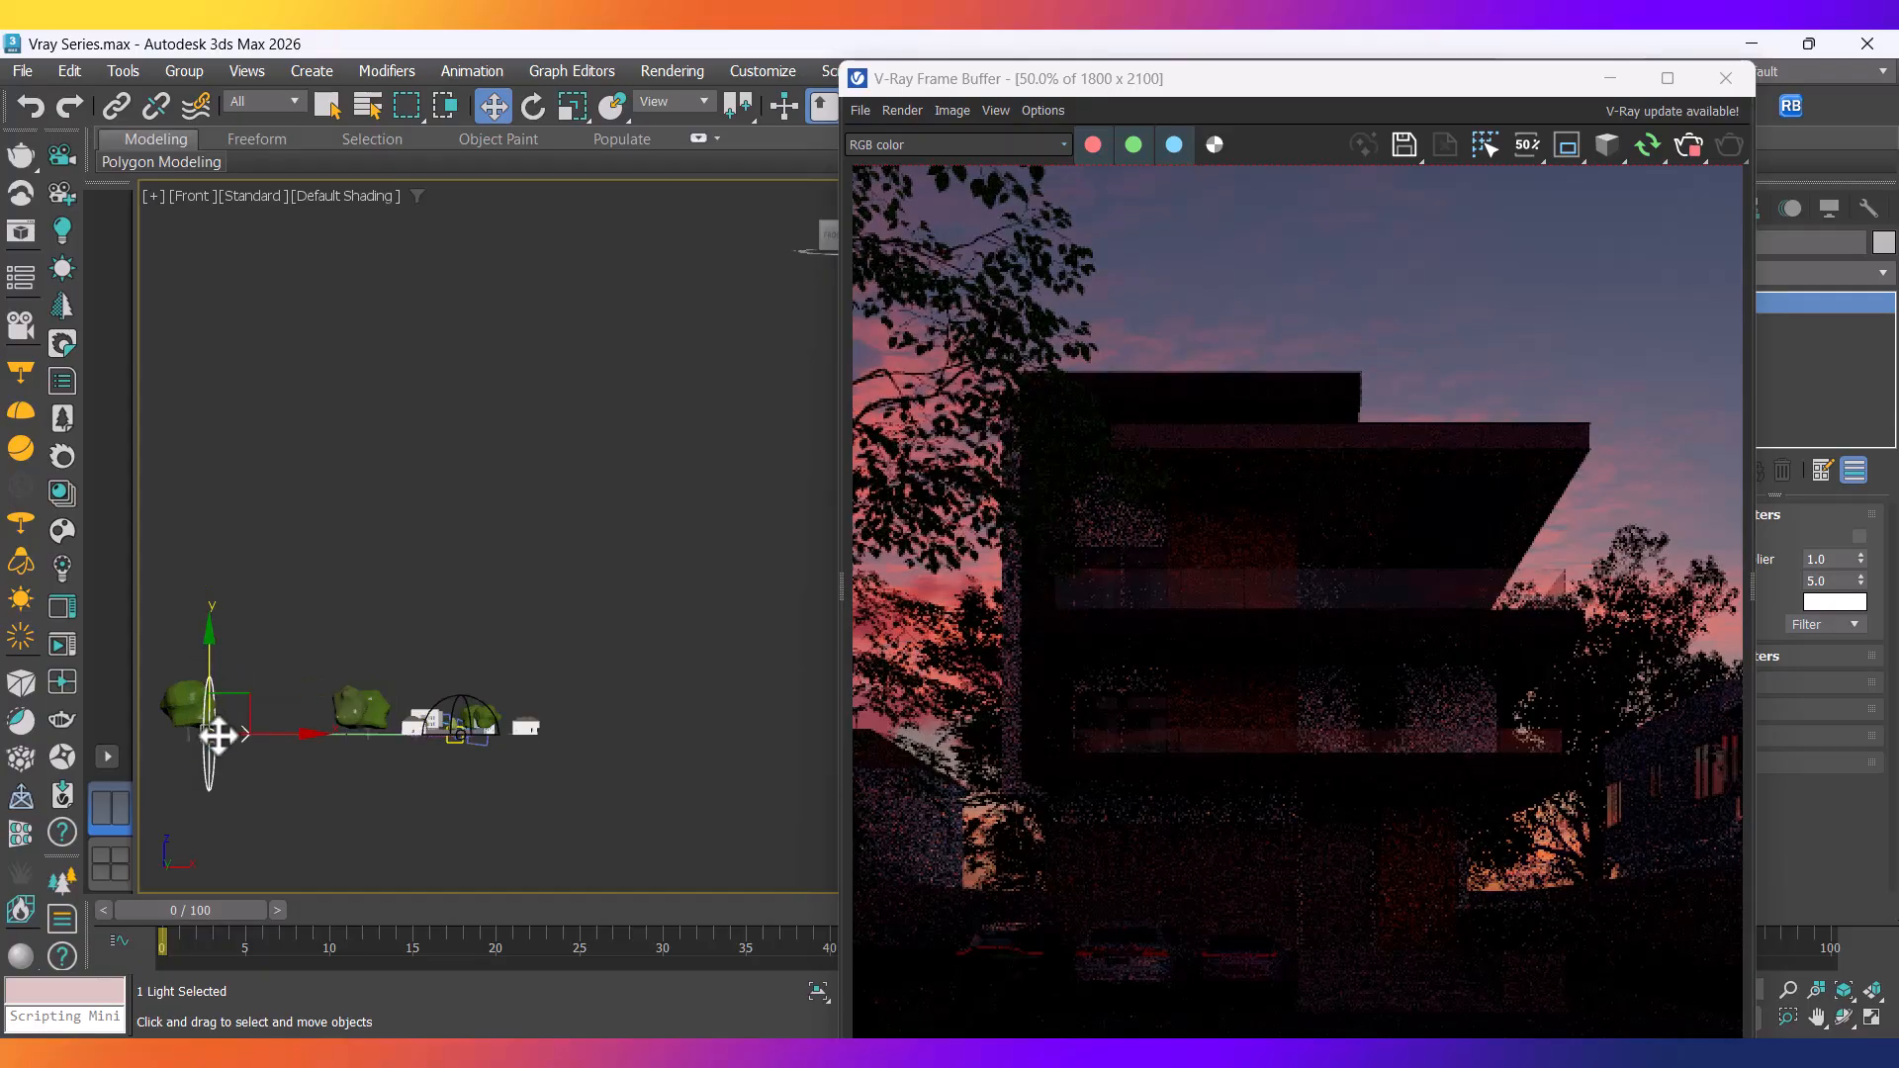
pyautogui.moveTo(209, 656); pyautogui.dragTo(218, 735)
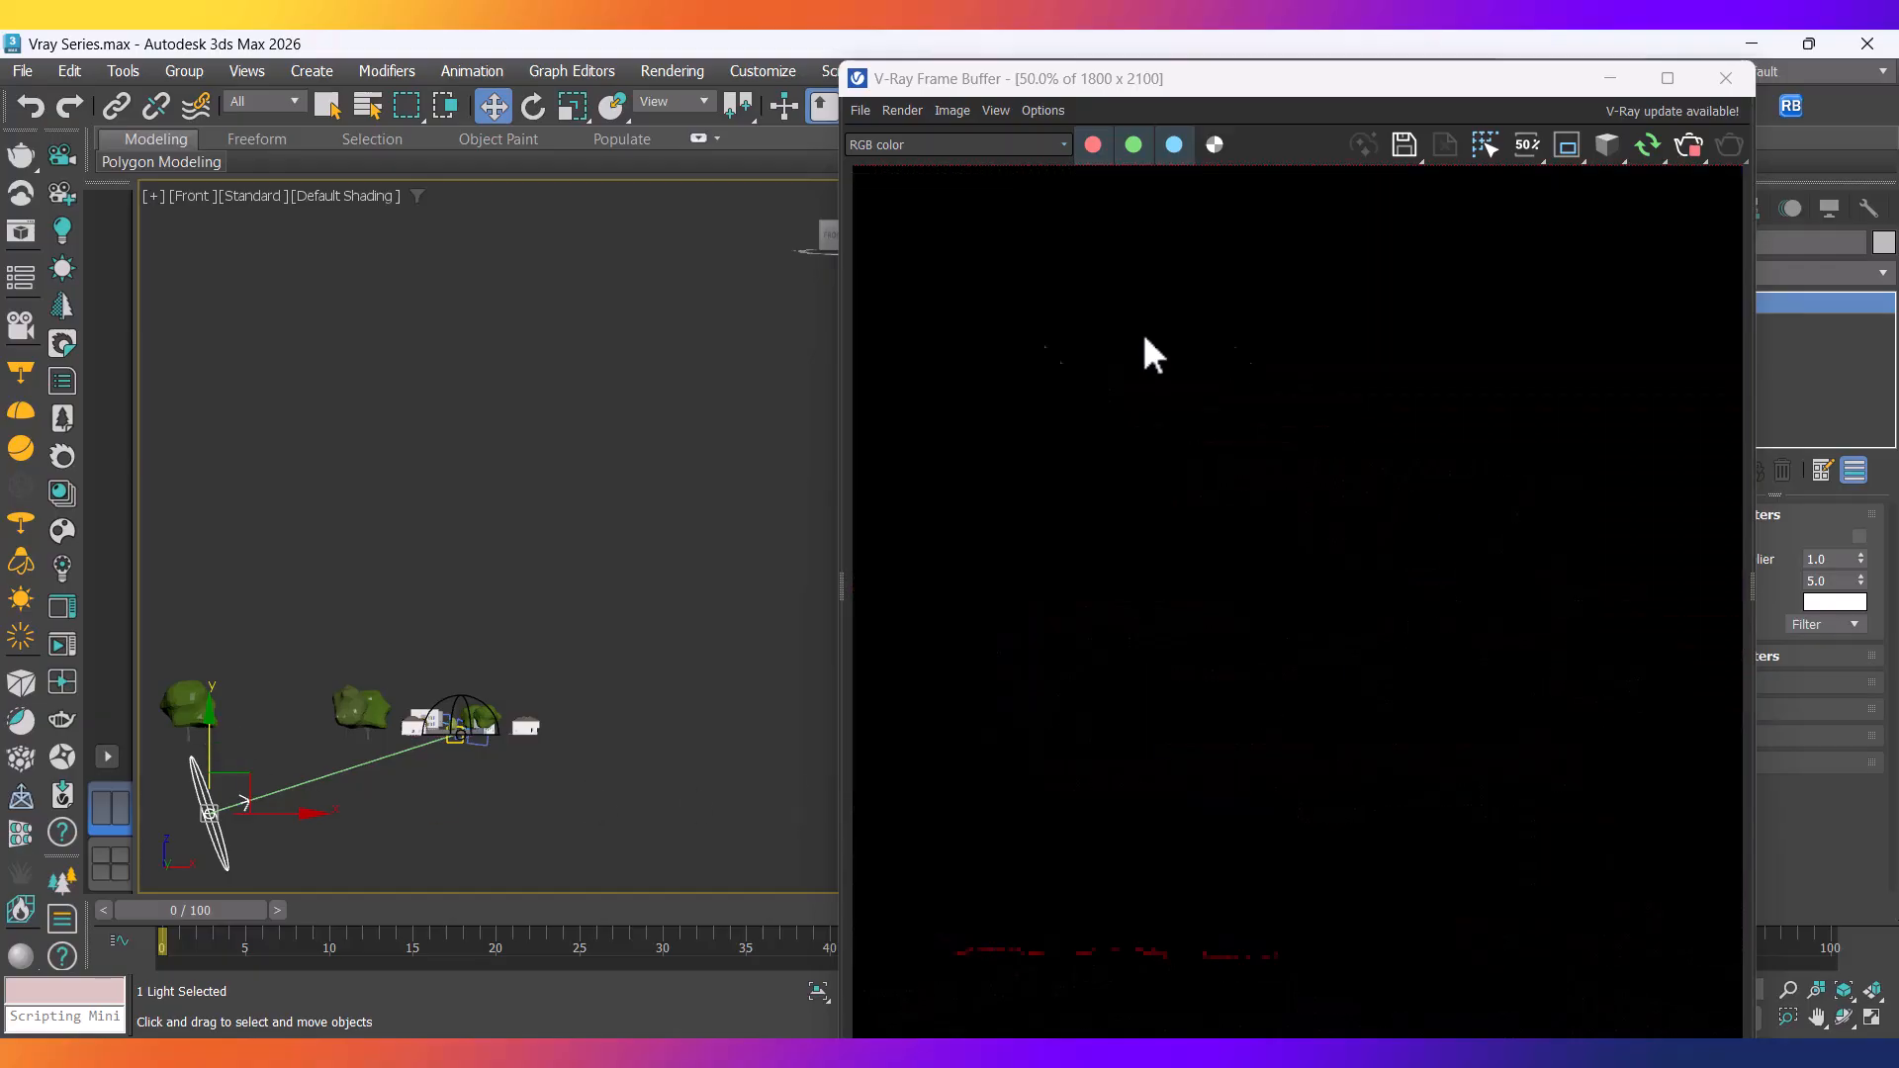
pyautogui.scroll(2, 366, 757)
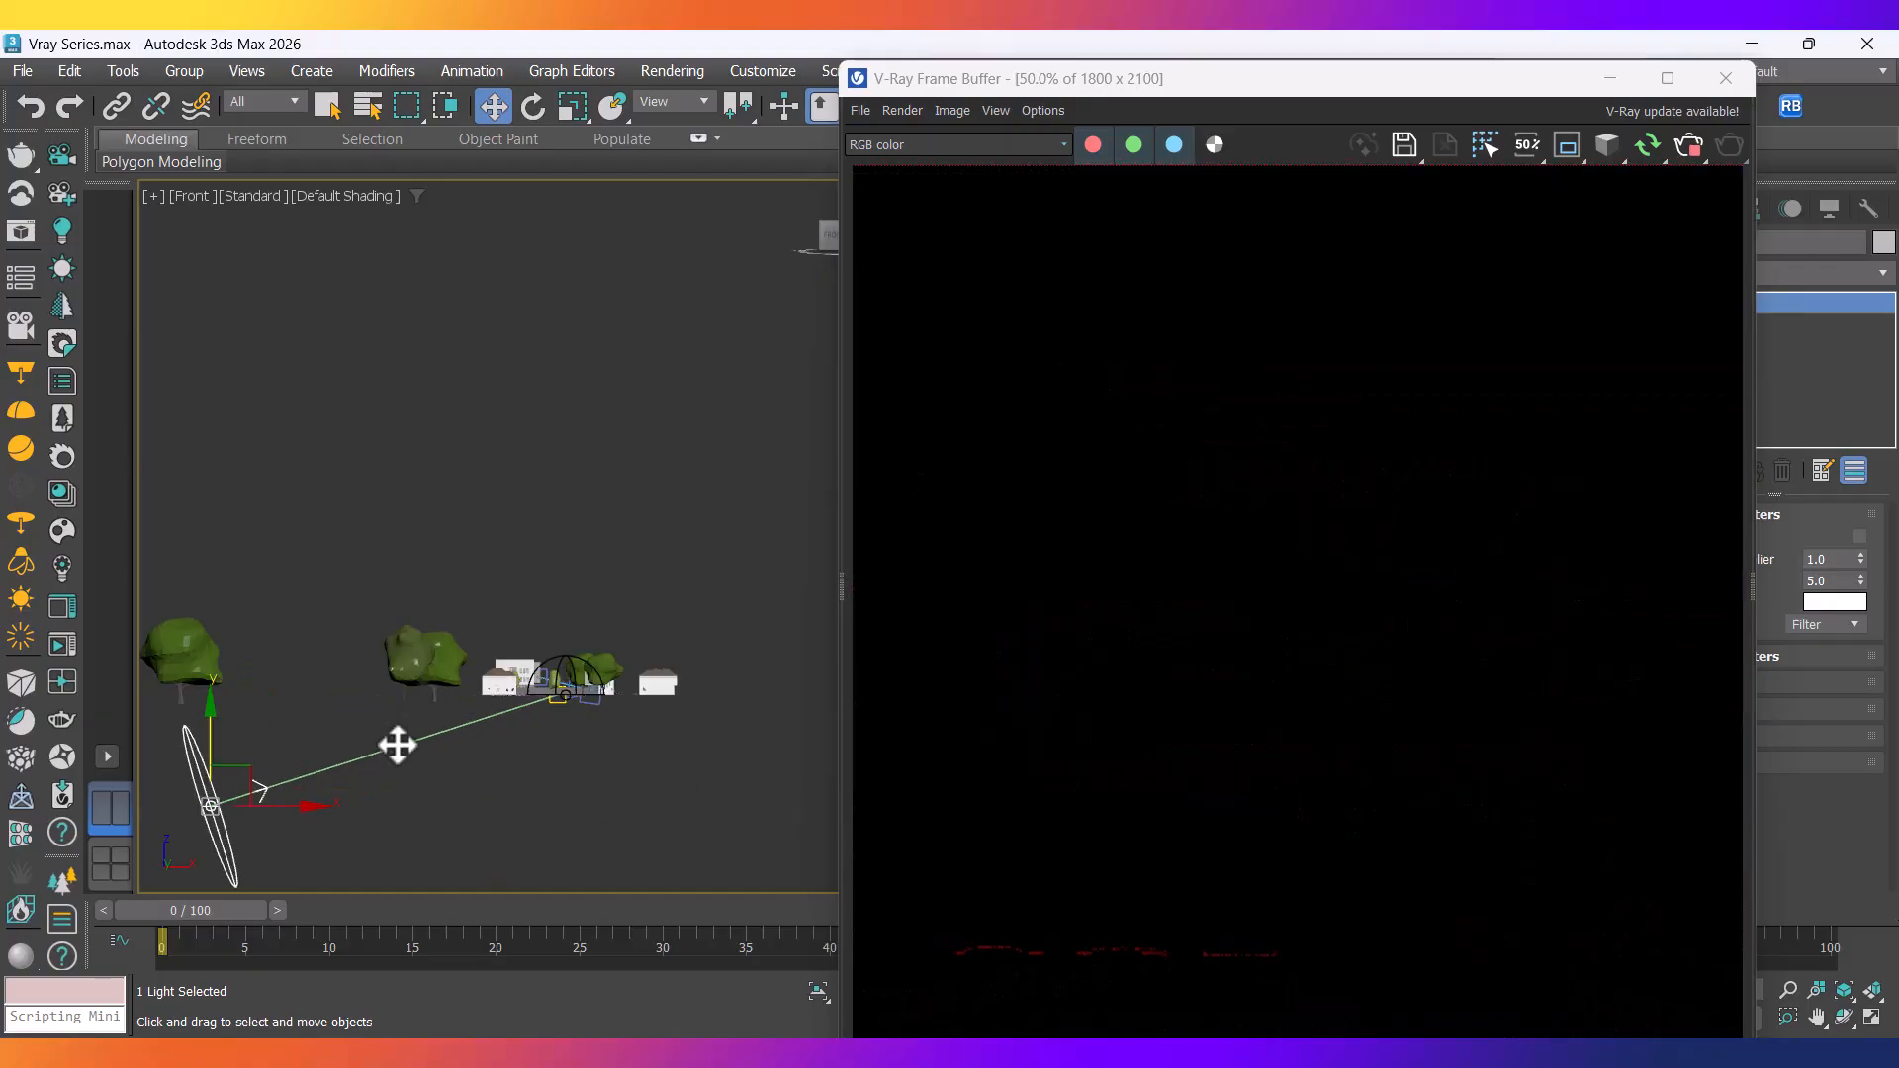
# Undo the sun moves with five Ctrl+Z presses, restoring its original high position.
pyautogui.hotkey('ctrl', 'z')
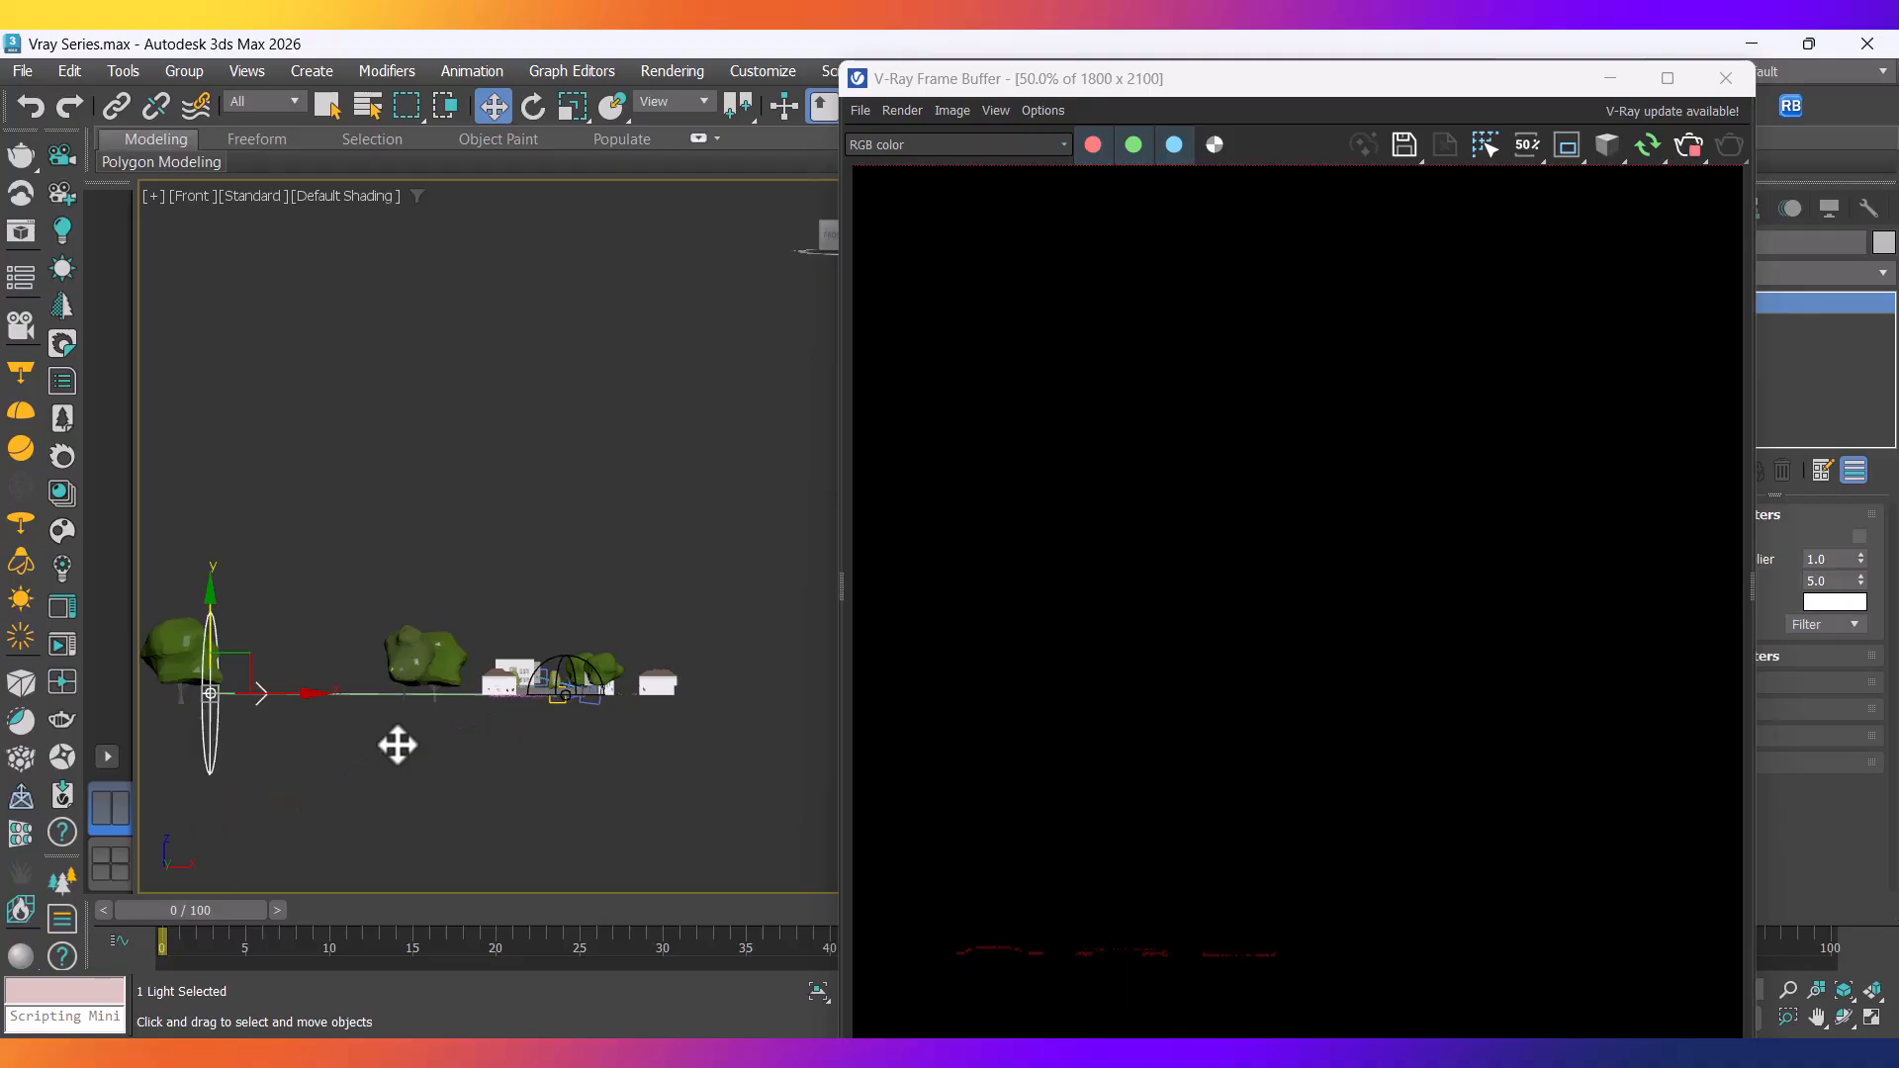
pyautogui.hotkey('ctrl', 'z')
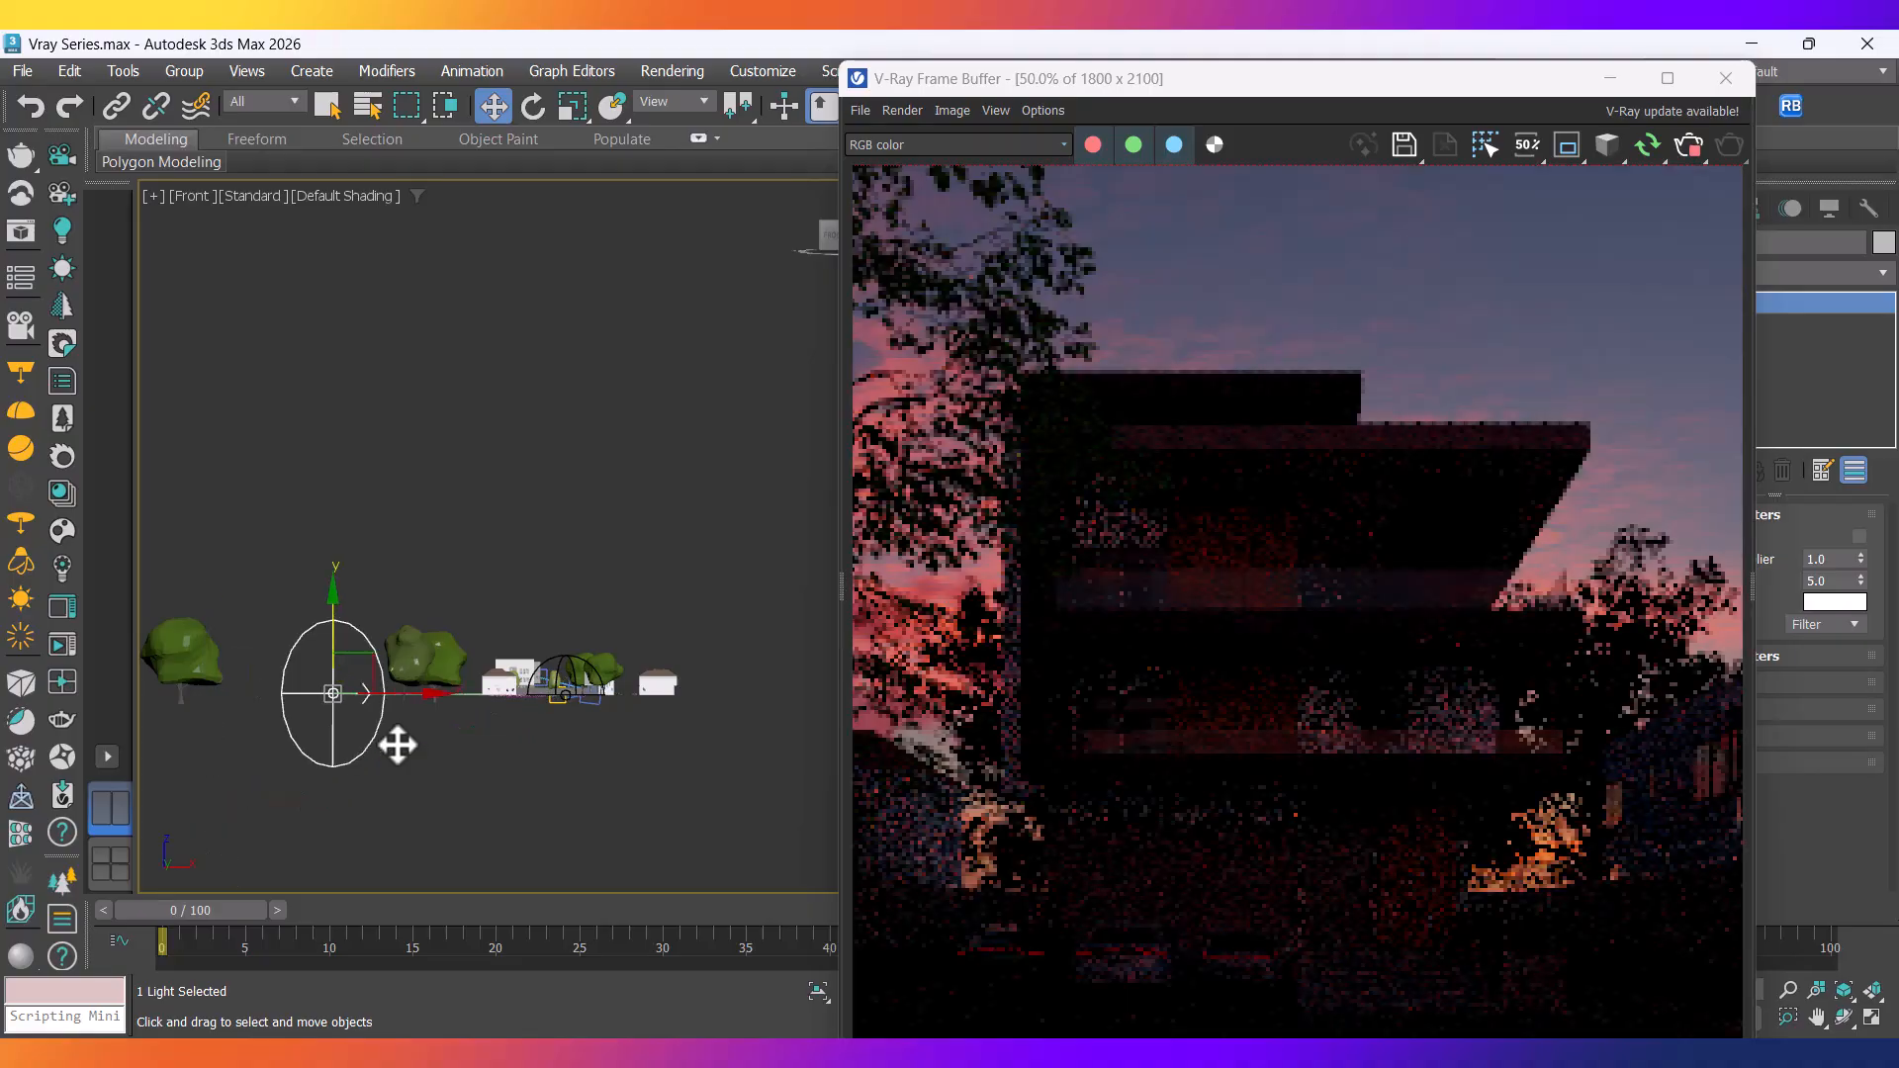
pyautogui.hotkey('ctrl', 'z')
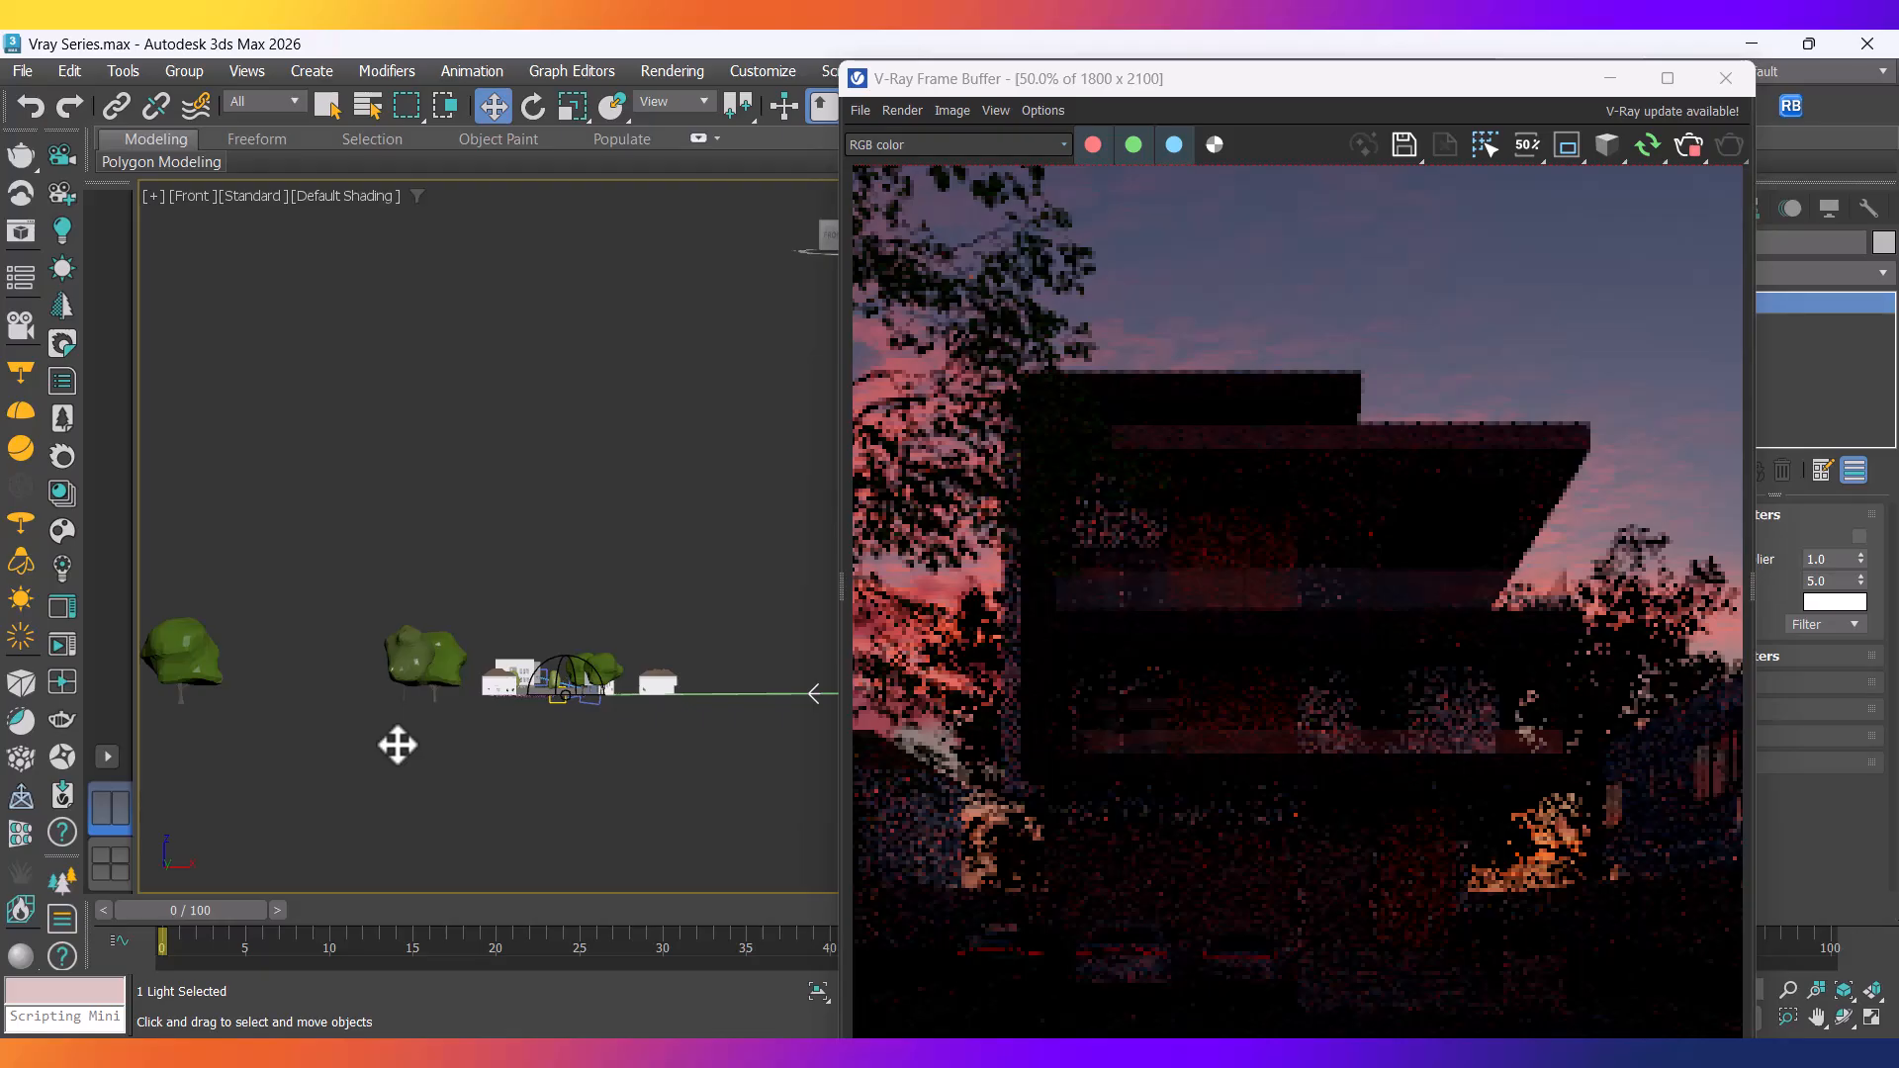
pyautogui.hotkey('ctrl', 'z')
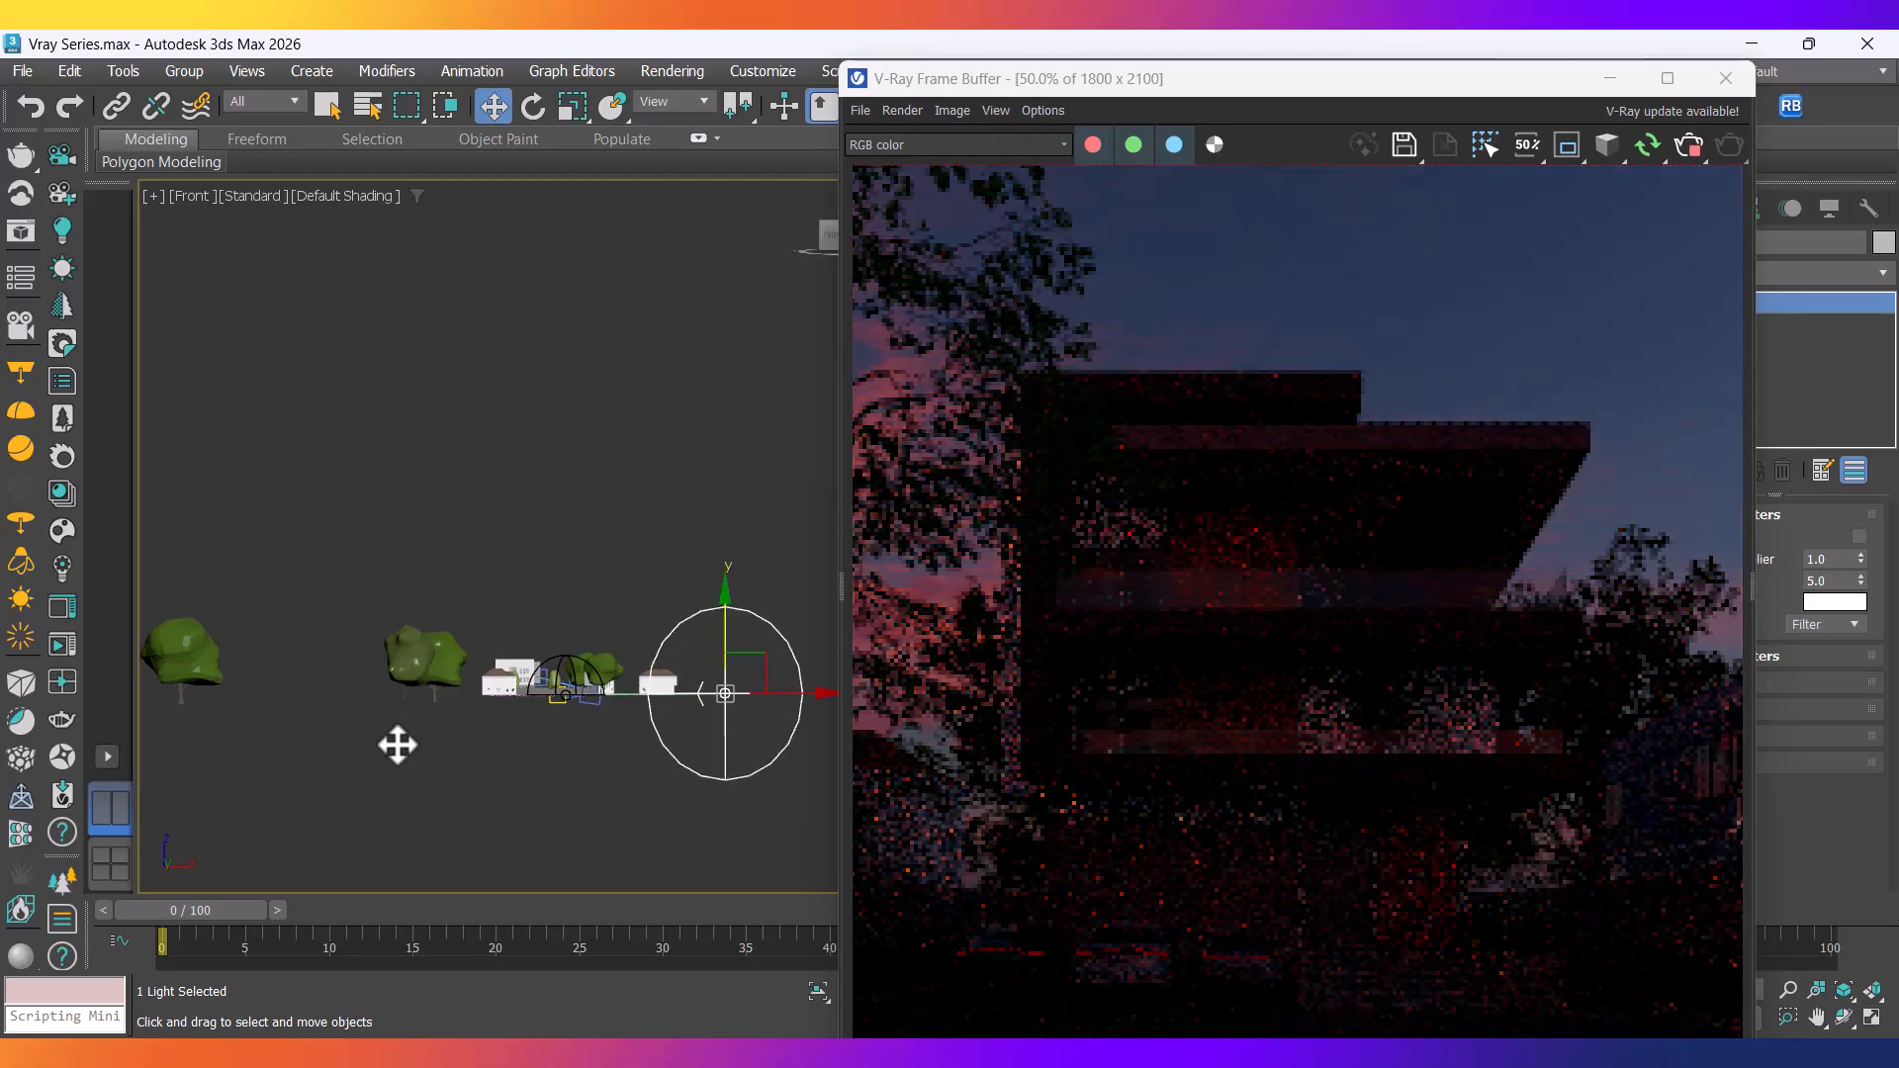
pyautogui.hotkey('ctrl', 'z')
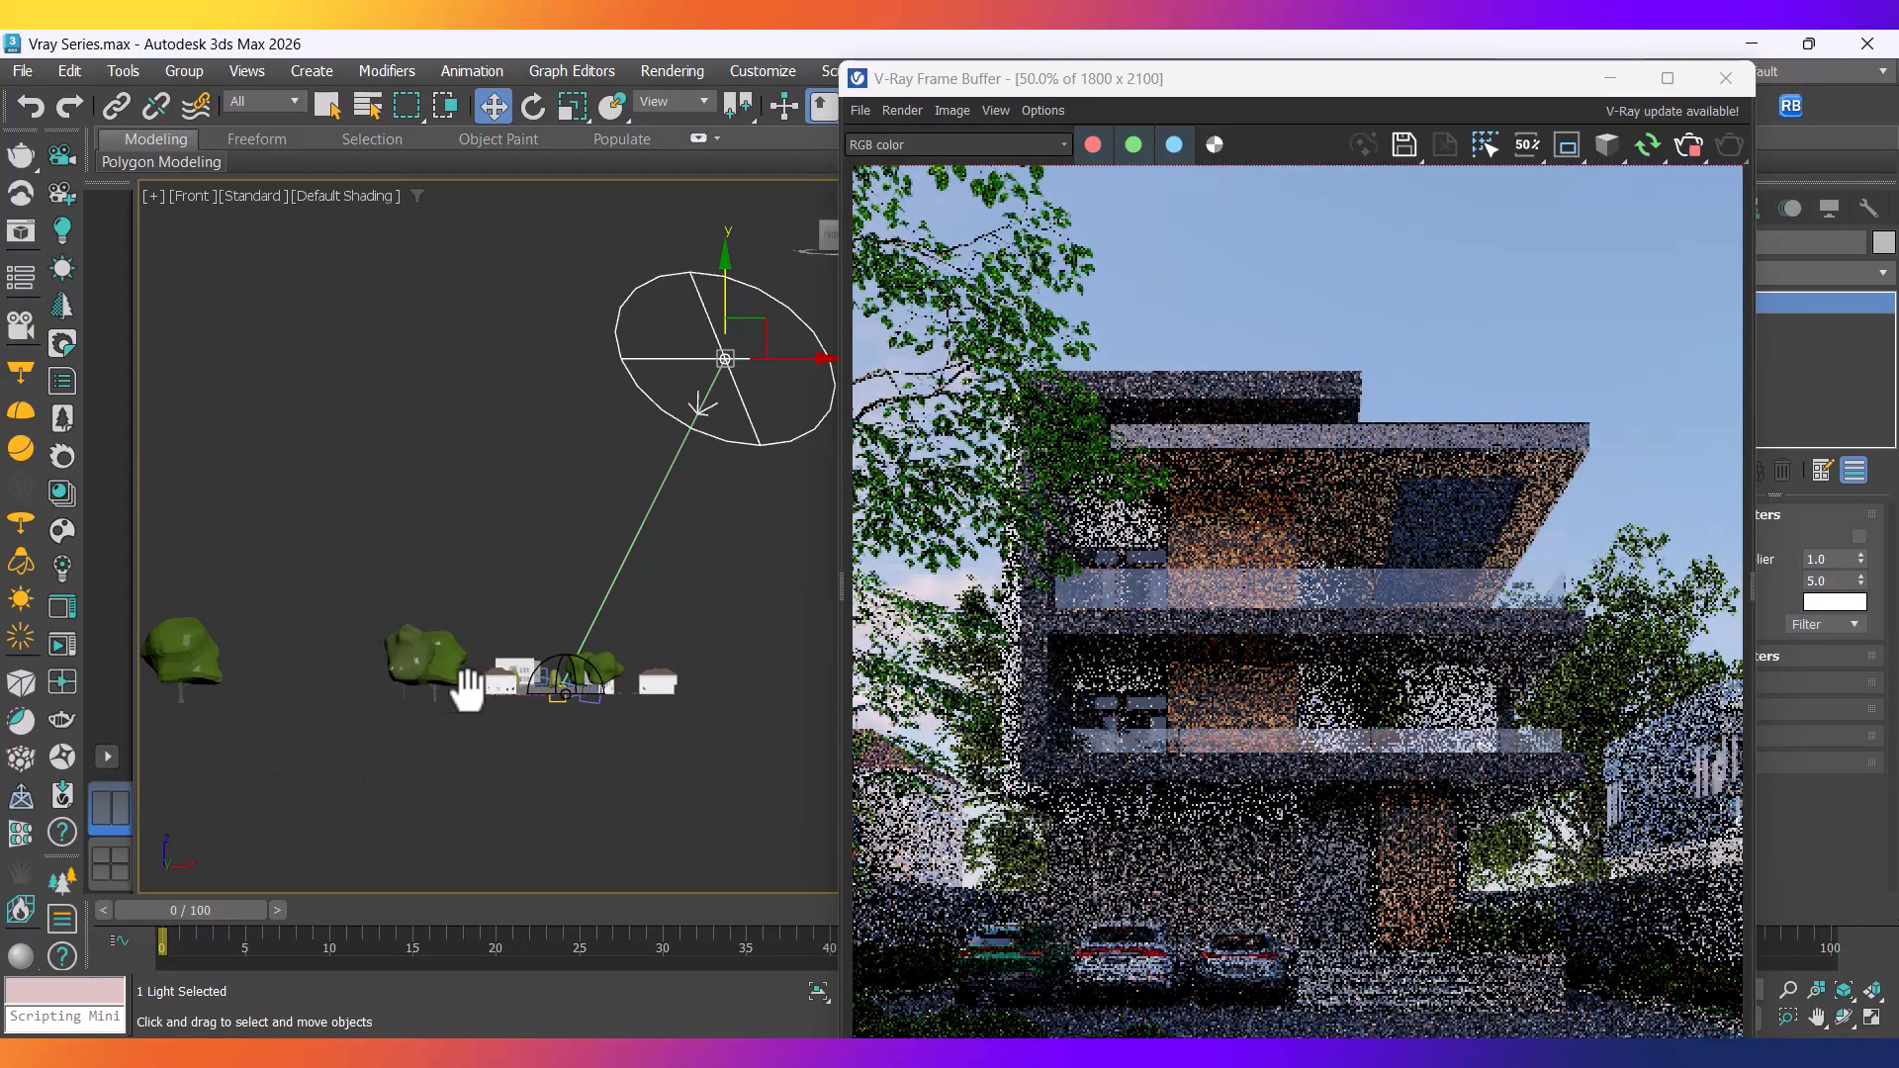
pyautogui.moveTo(475, 688); pyautogui.dragTo(434, 686, button='middle')
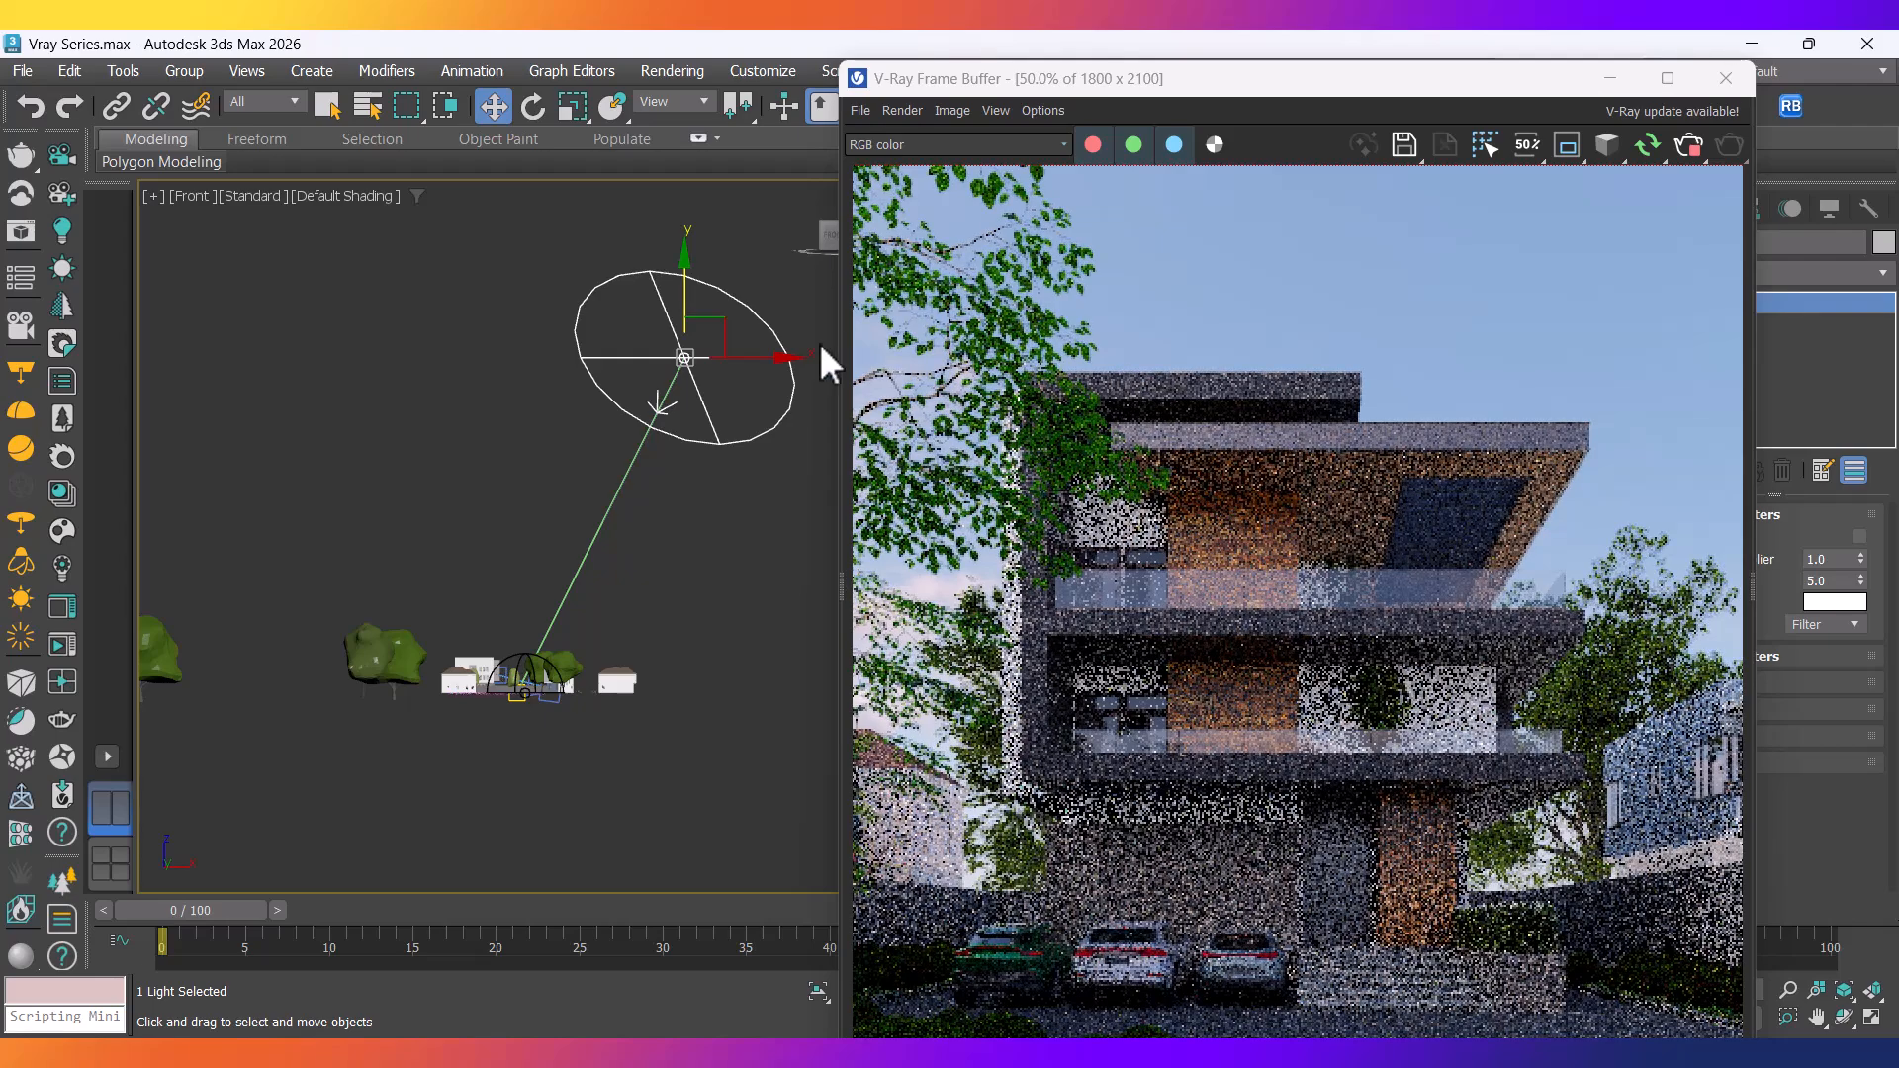
pyautogui.moveTo(1267, 78); pyautogui.dragTo(489, 125)
# Delete the old material nodes from the Slate Material Editor view.
pyautogui.click(1527, 106)
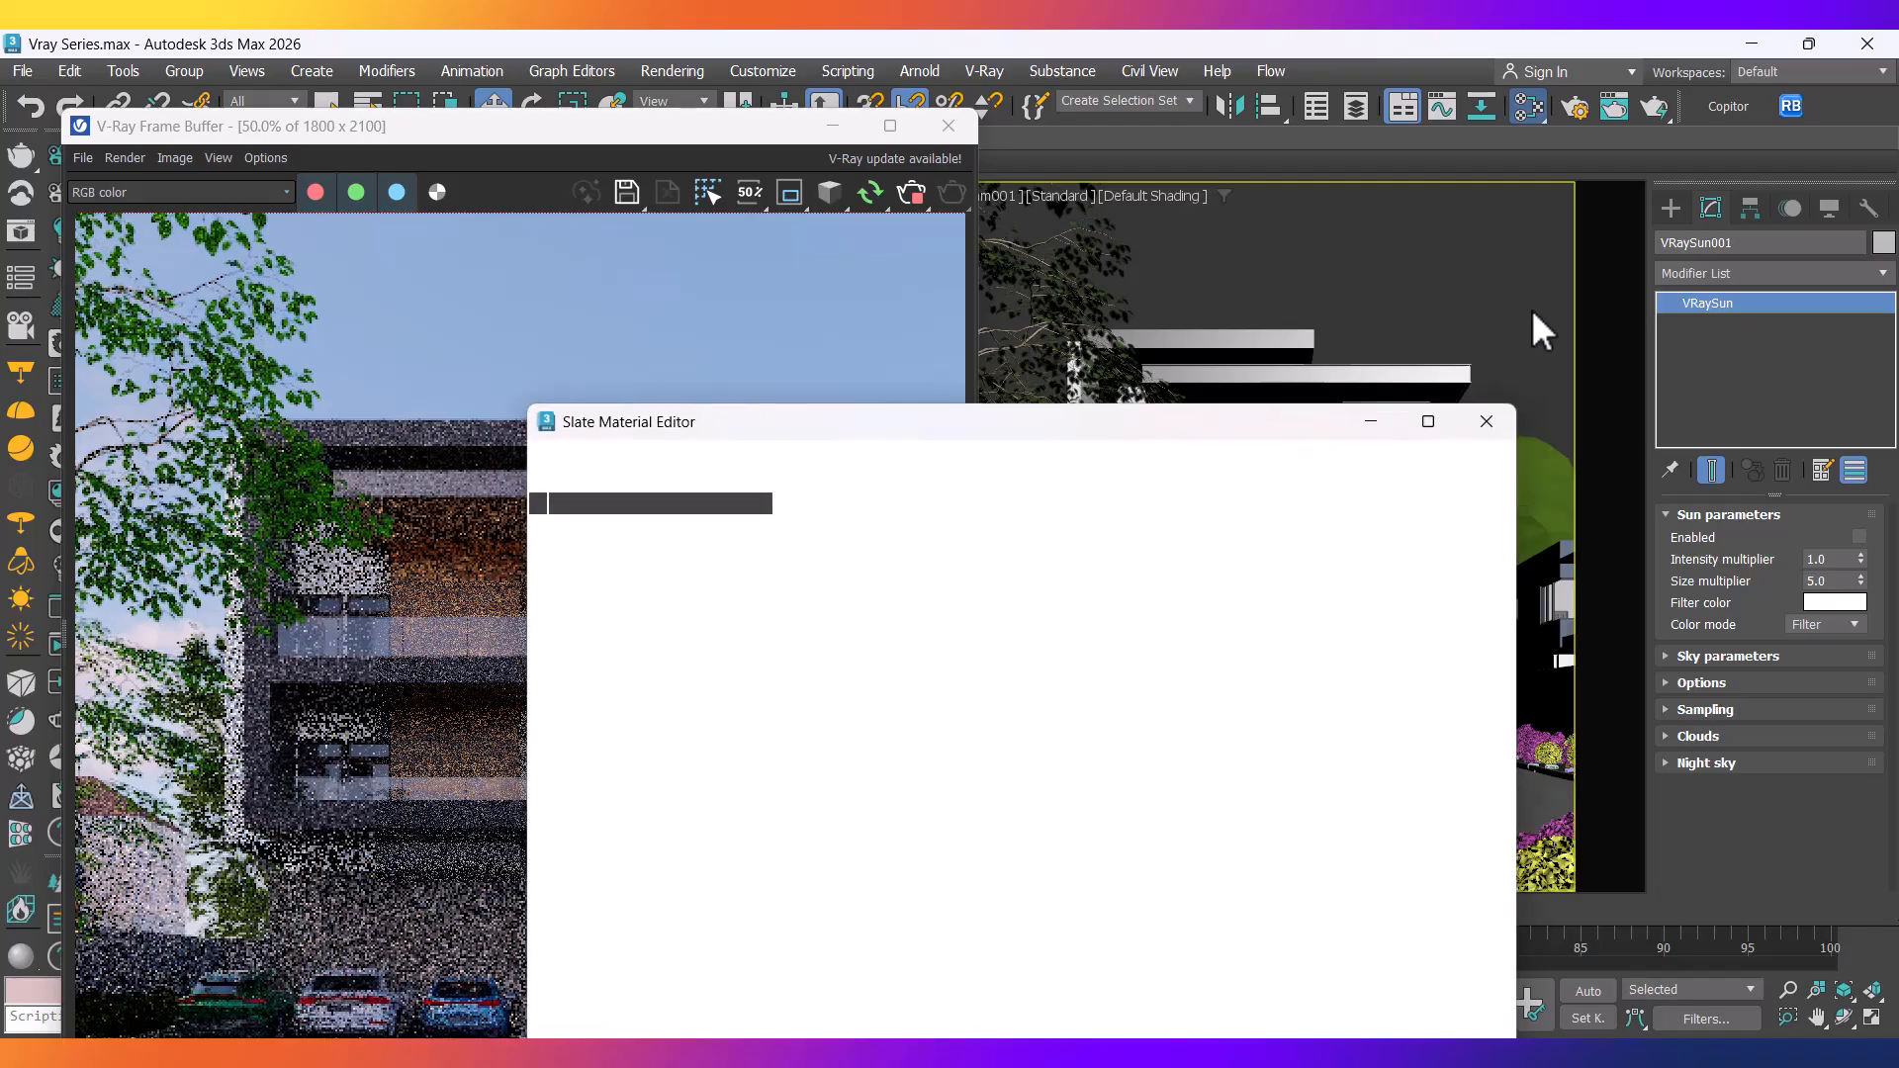
pyautogui.moveTo(934, 423); pyautogui.dragTo(1399, 175)
pyautogui.scroll(-15, 1399, 594)
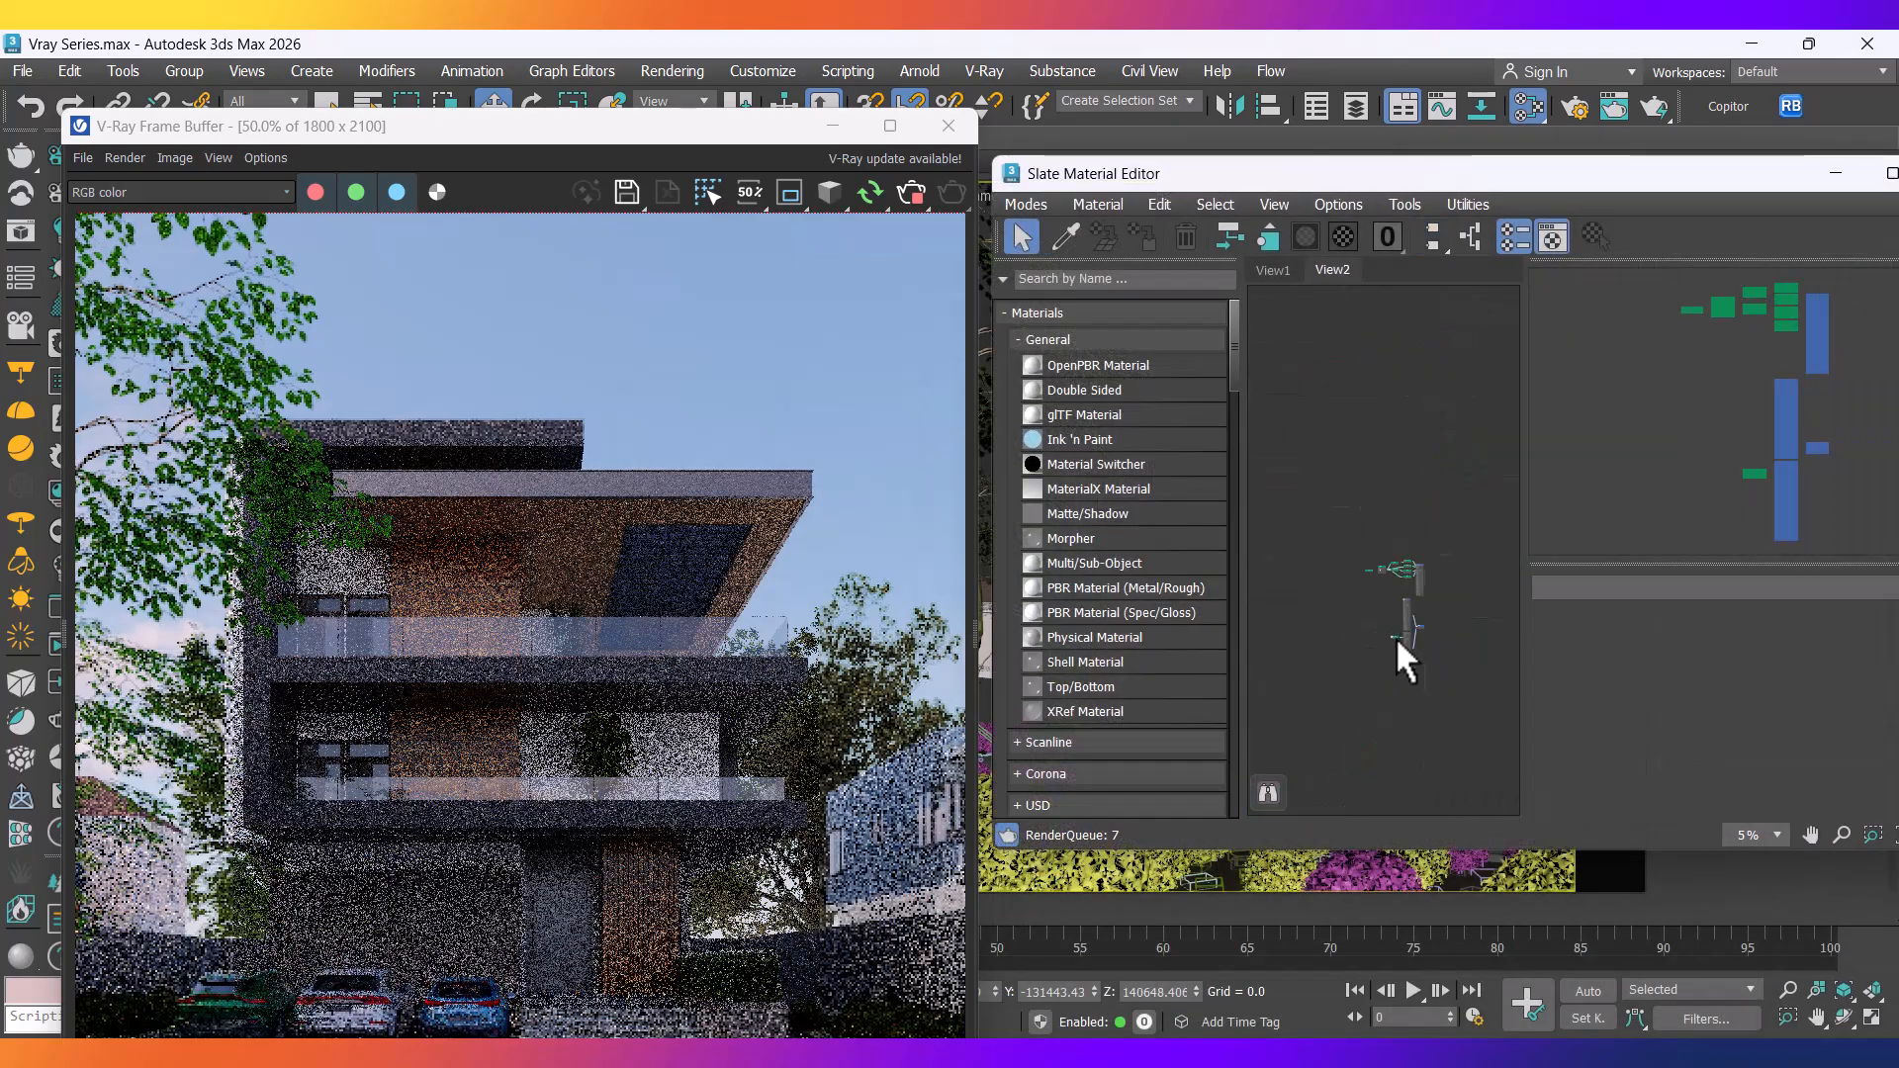
pyautogui.moveTo(1450, 710); pyautogui.dragTo(1329, 484)
pyautogui.press('Delete')
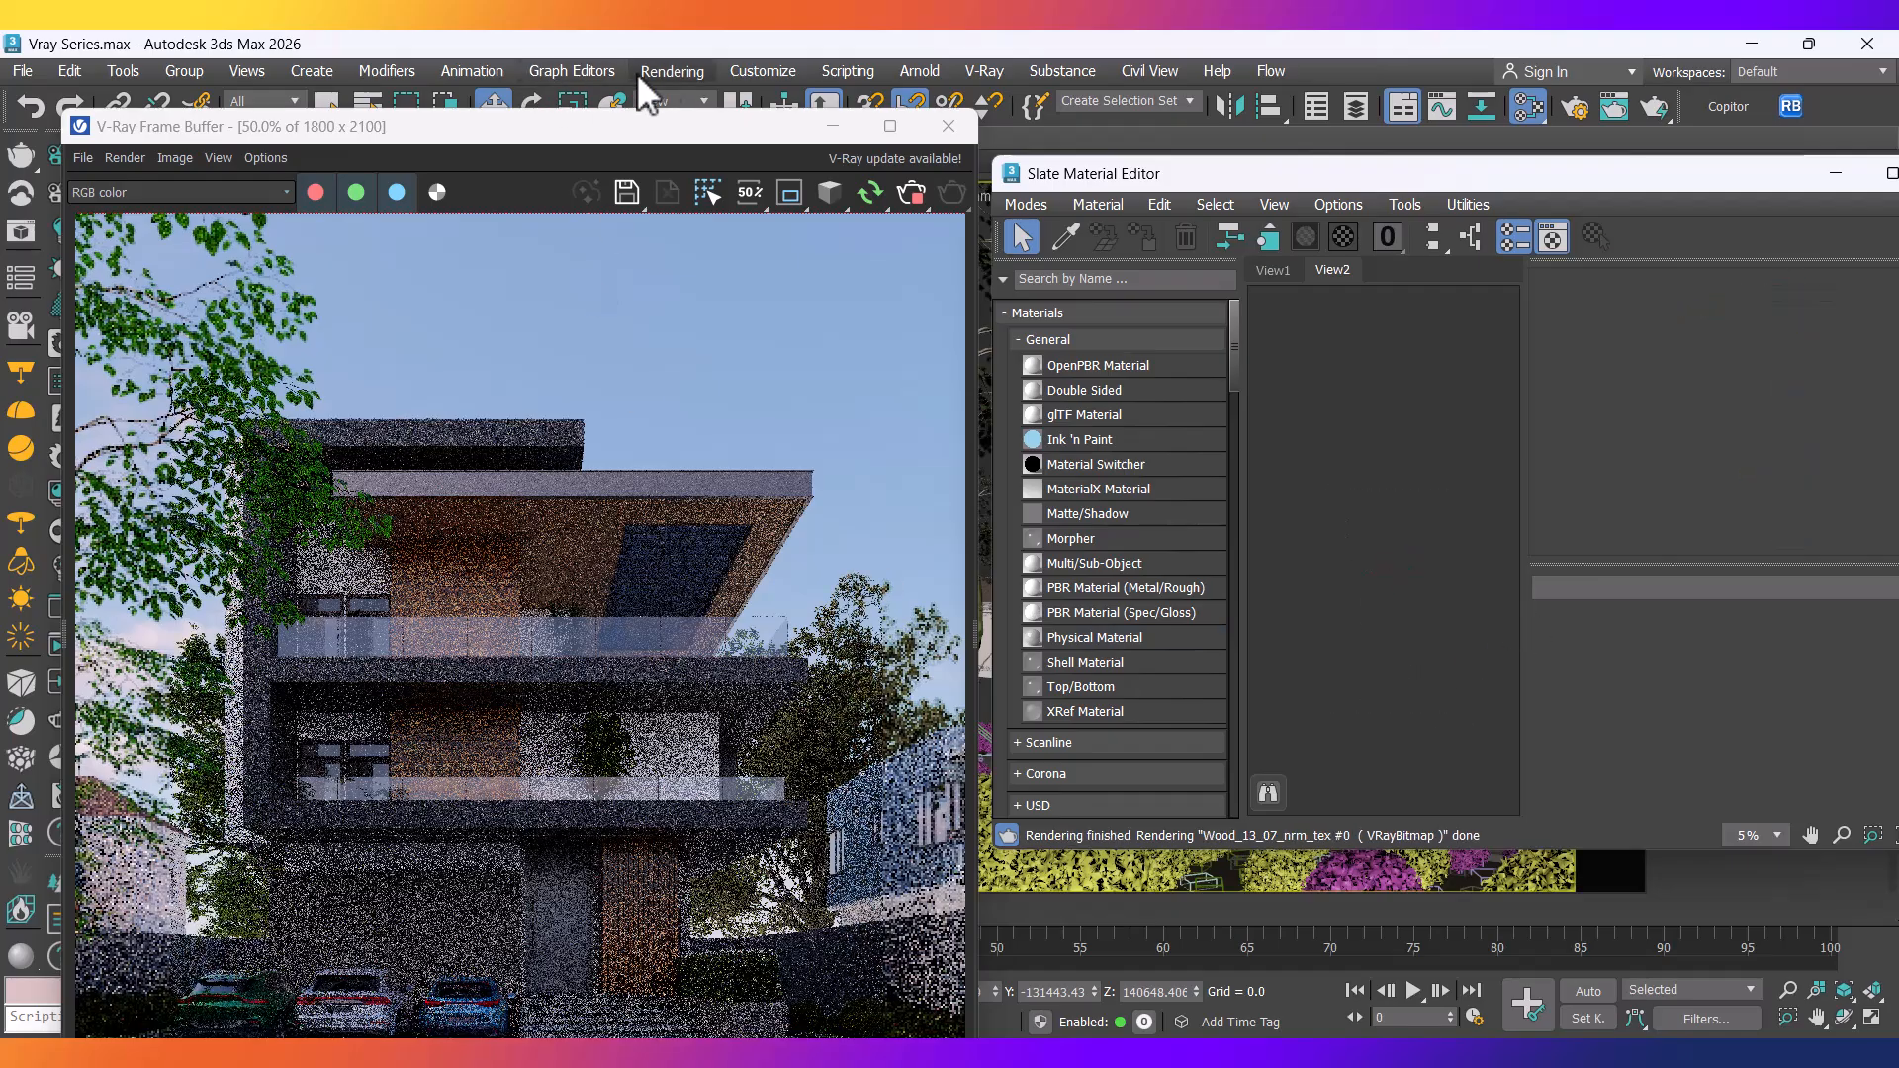
# Drag DefaultVRaySky from Environment and Effects into Slate as an instance and frame its node.
pyautogui.click(679, 75)
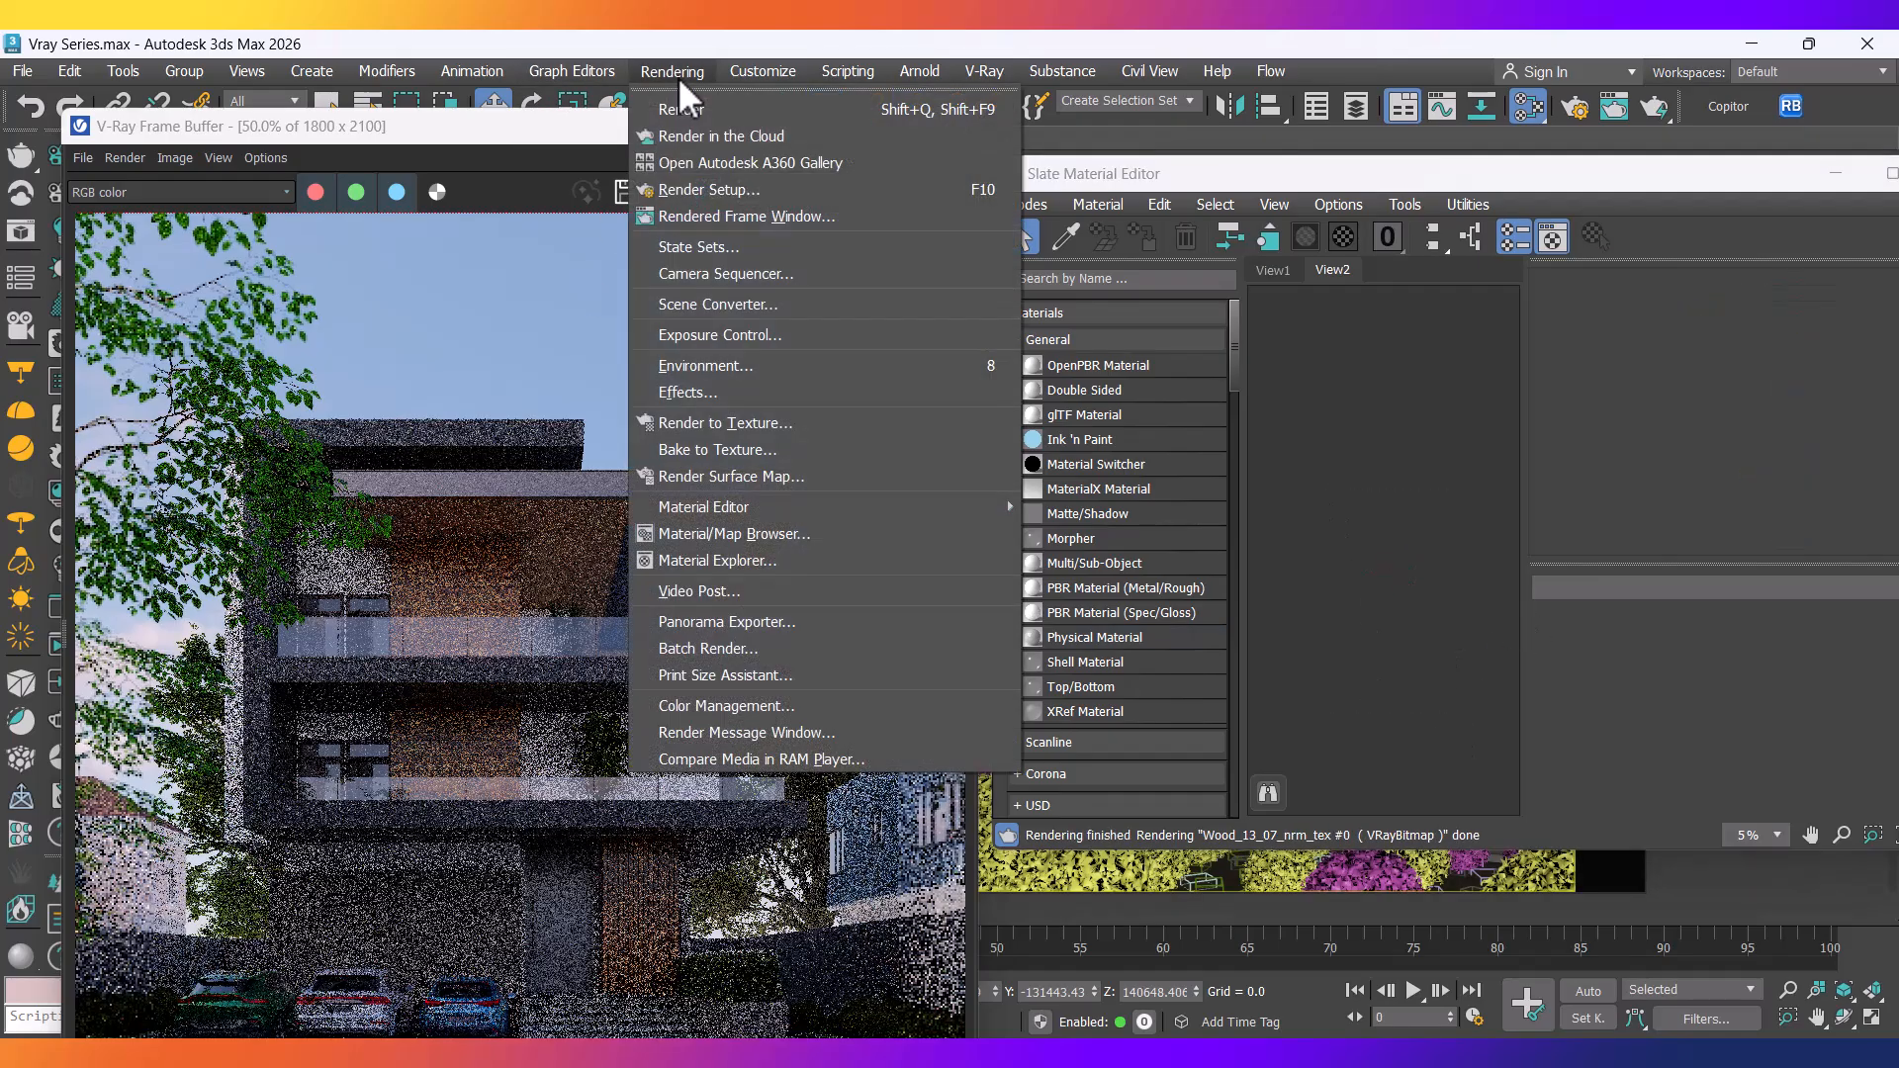
pyautogui.click(728, 364)
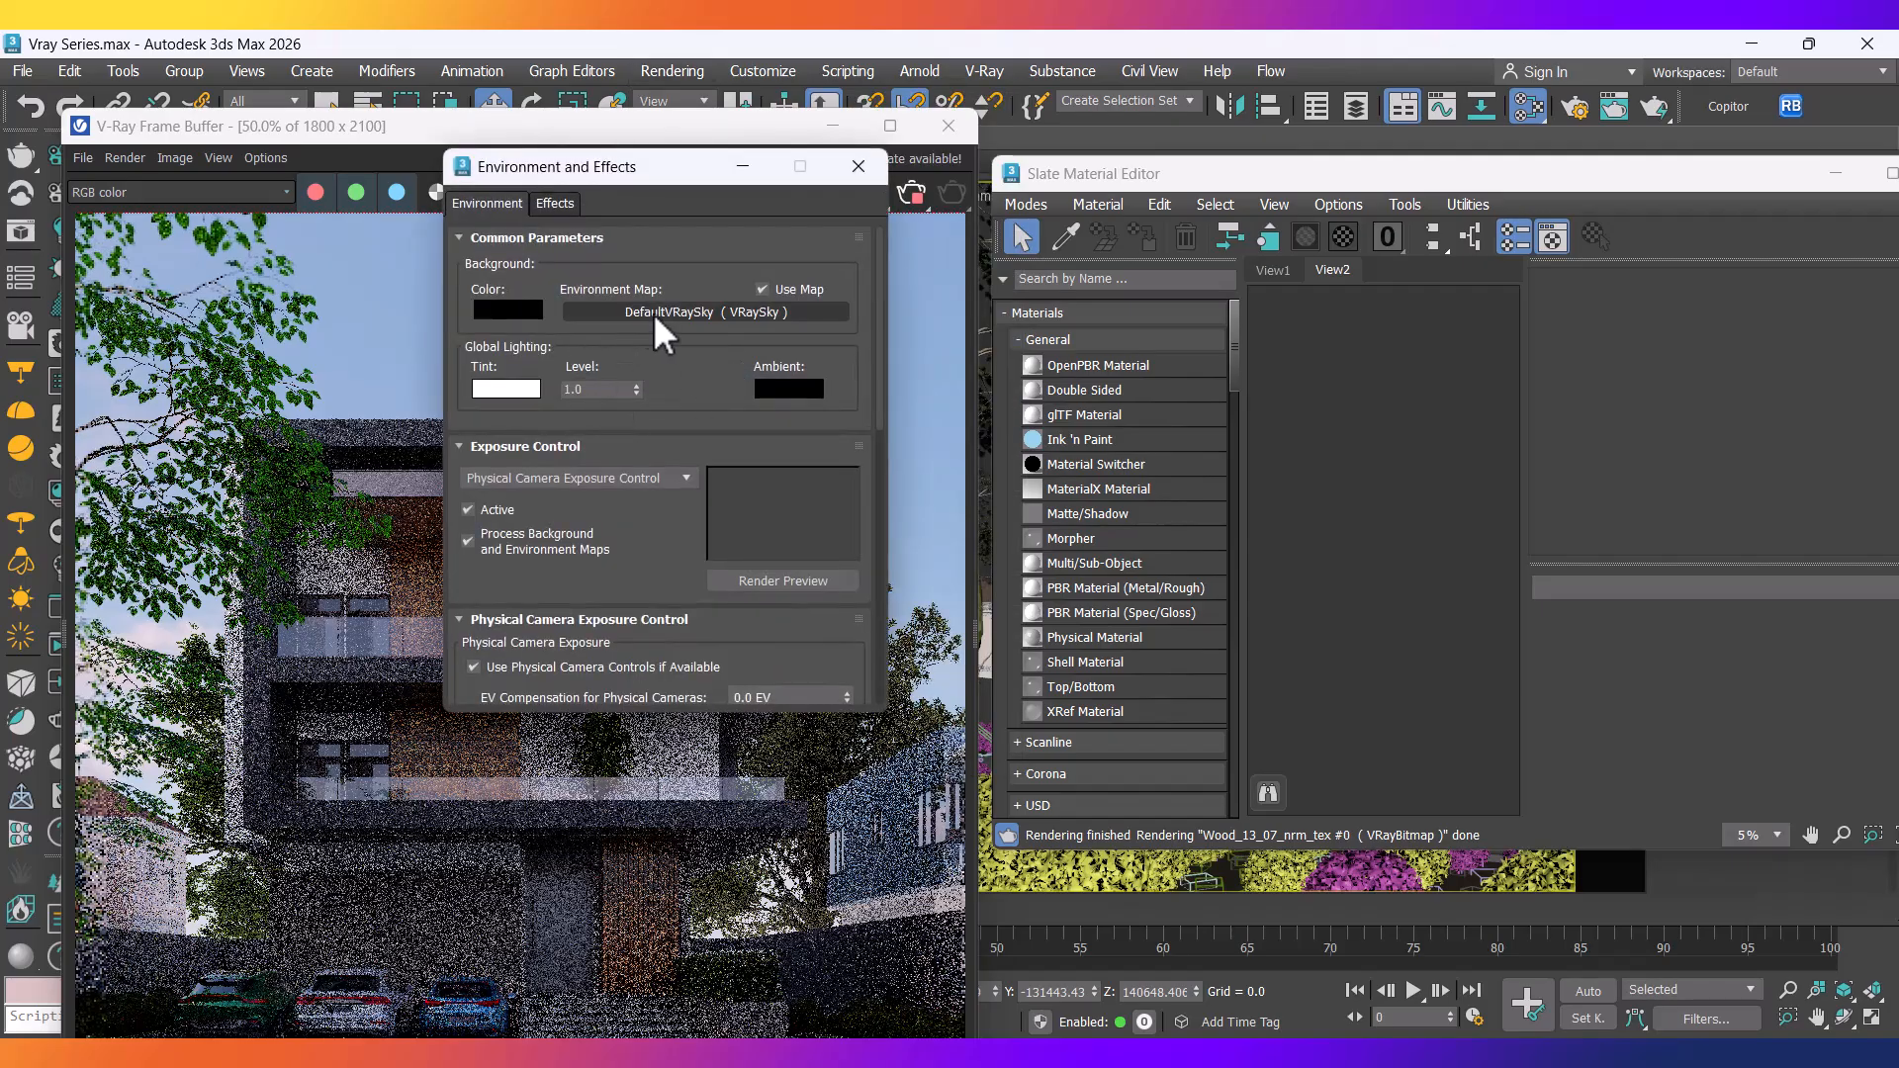
pyautogui.moveTo(628, 307)
pyautogui.mouseDown()
pyautogui.moveTo(734, 359)
pyautogui.moveTo(725, 323)
pyautogui.moveTo(638, 295)
pyautogui.mouseUp()
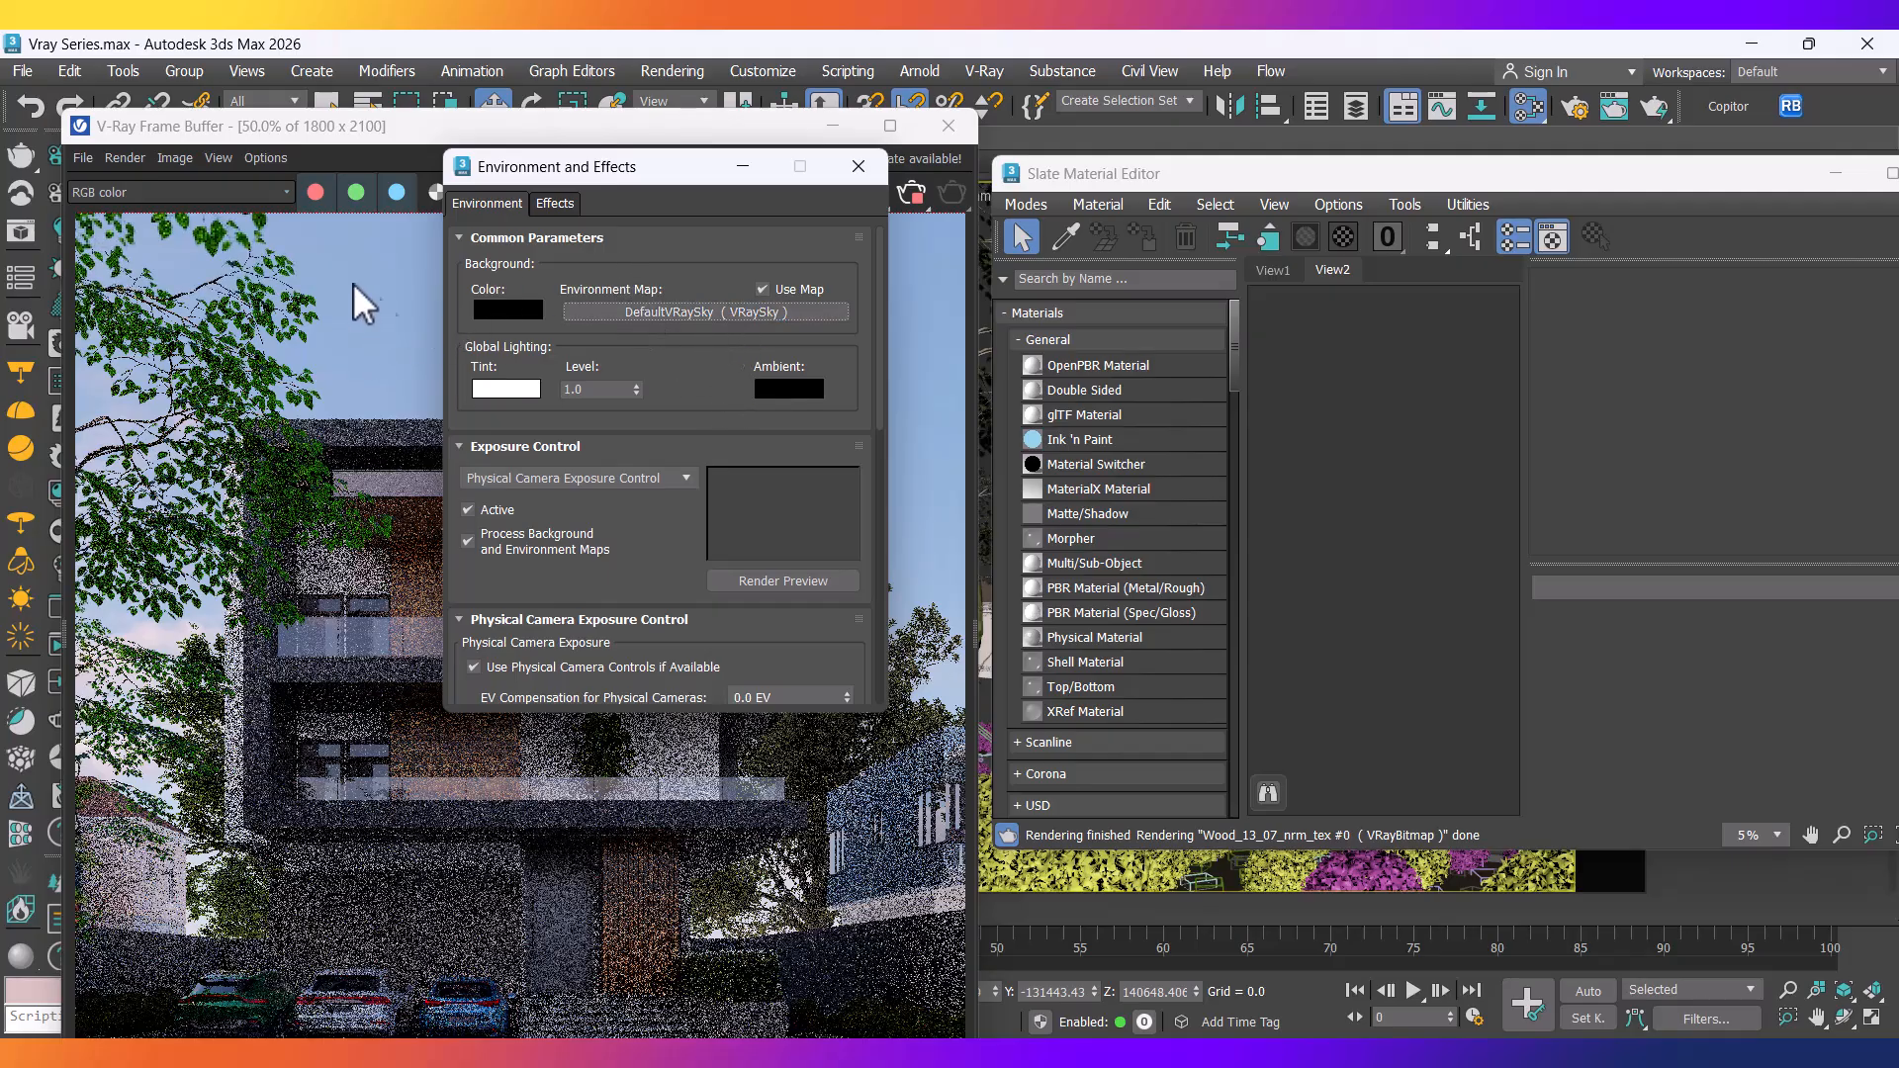
pyautogui.moveTo(746, 377); pyautogui.dragTo(1361, 459)
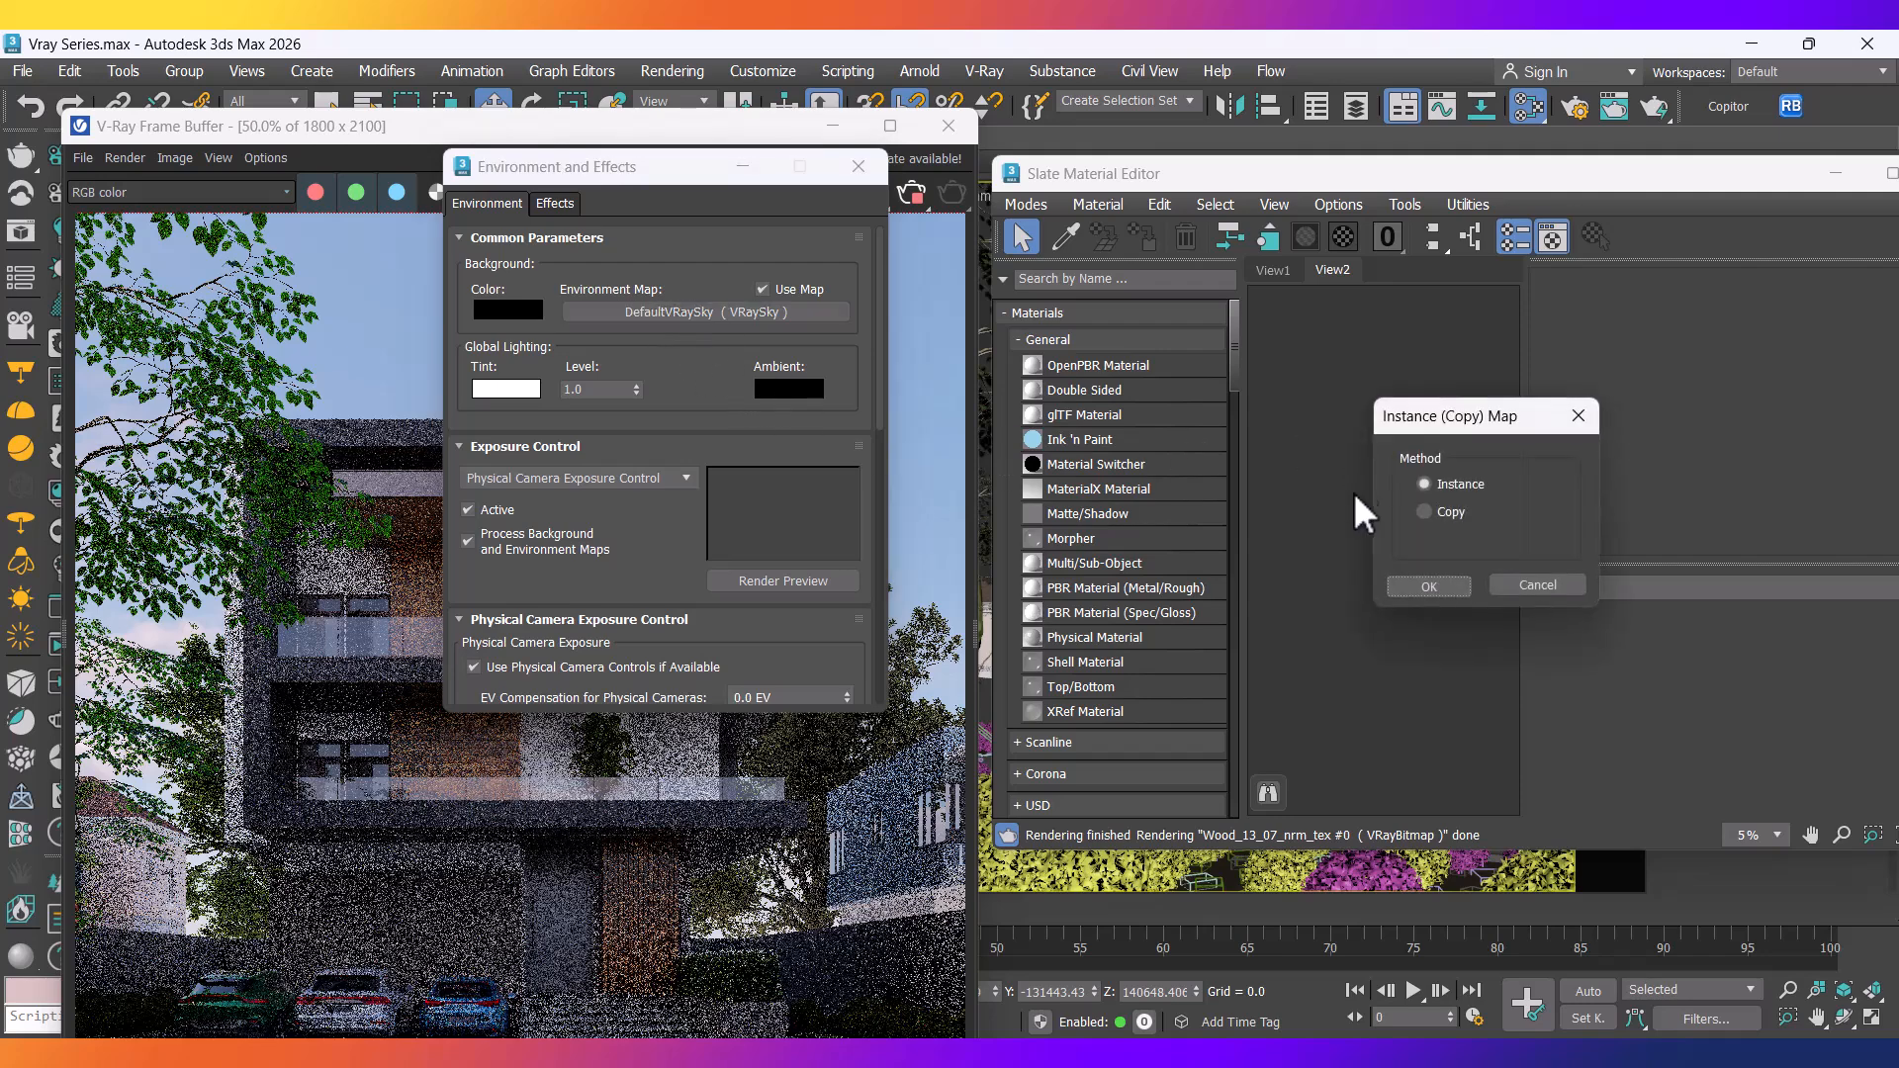
pyautogui.click(1428, 586)
pyautogui.click(856, 166)
pyautogui.scroll(5, 1394, 488)
pyautogui.moveTo(1356, 466); pyautogui.dragTo(1441, 564, button='middle')
pyautogui.scroll(2, 1441, 563)
pyautogui.scroll(2, 1315, 575)
pyautogui.moveTo(1306, 576); pyautogui.dragTo(1301, 514, button='middle')
pyautogui.moveTo(1297, 176); pyautogui.dragTo(1109, 92)
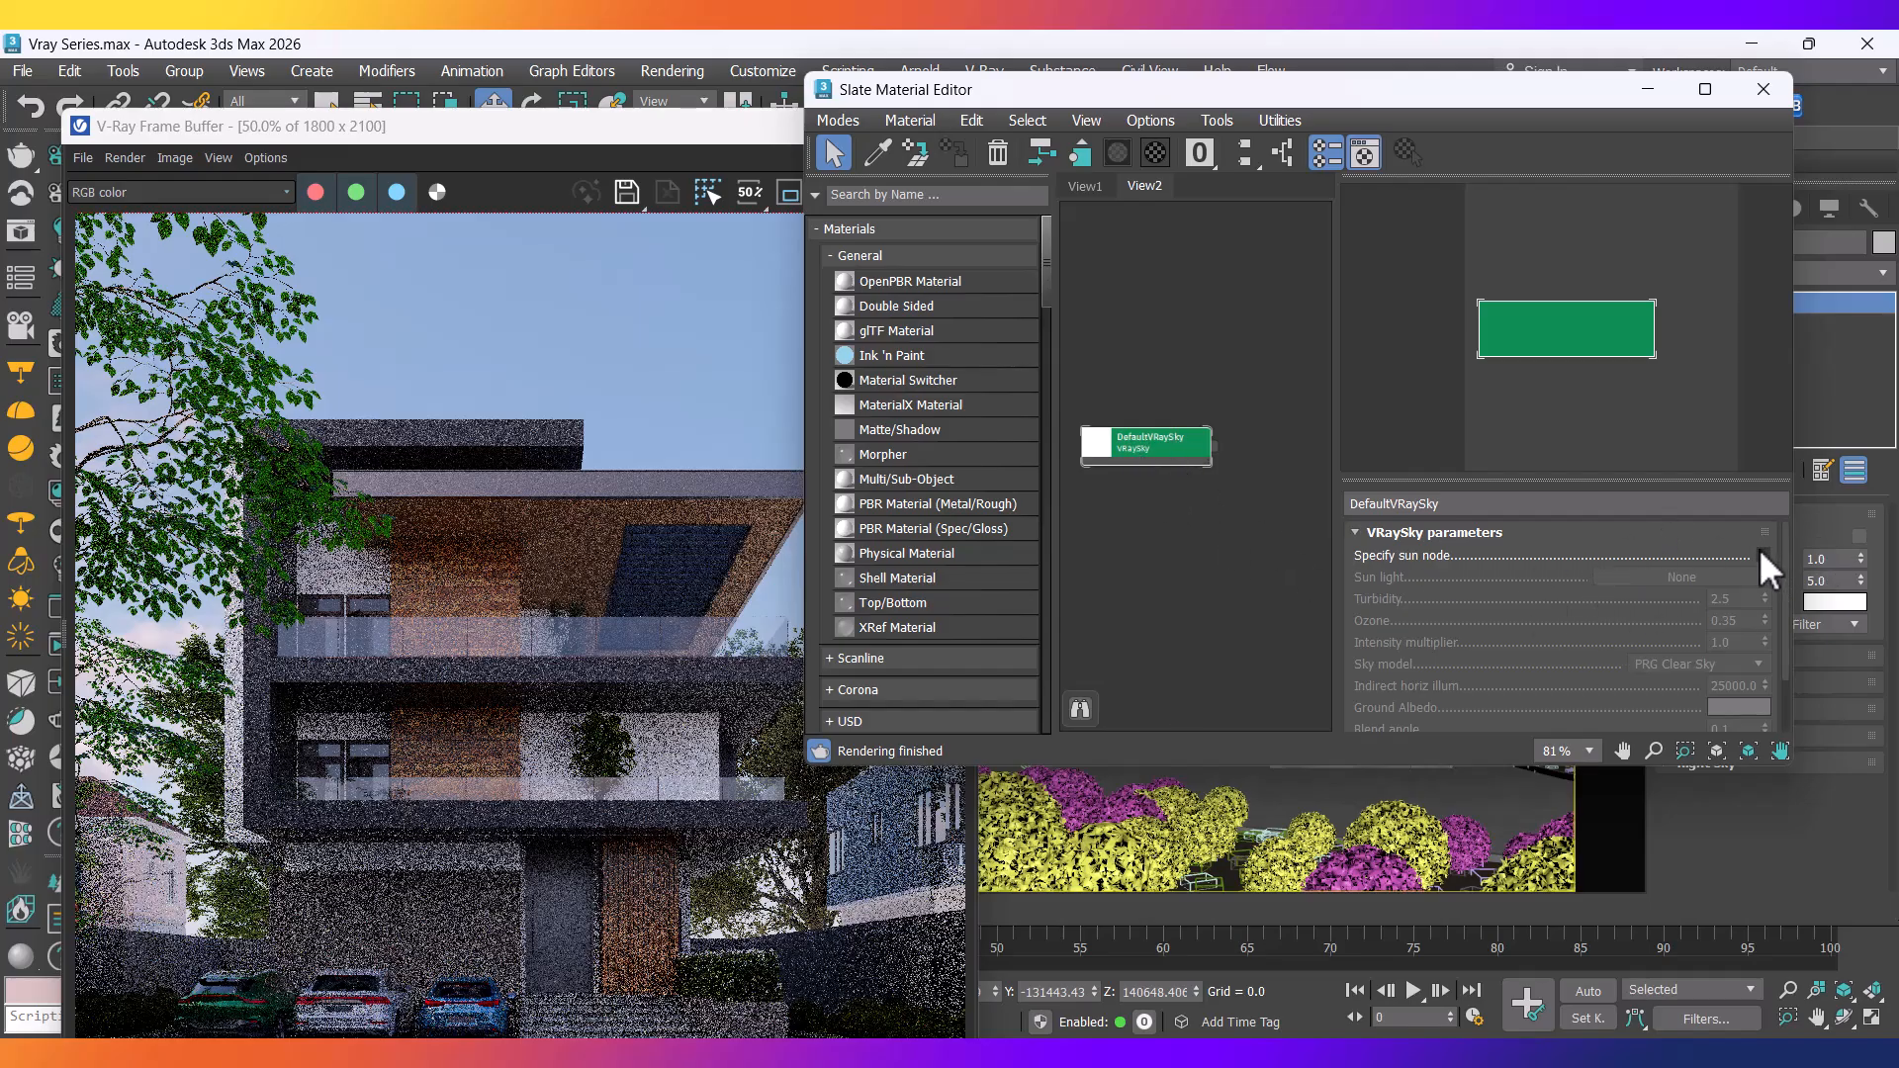
# Tick Specify sun node on the VRaySky and set its intensity multiplier to 0.3.
pyautogui.moveTo(1464, 669); pyautogui.dragTo(1518, 692)
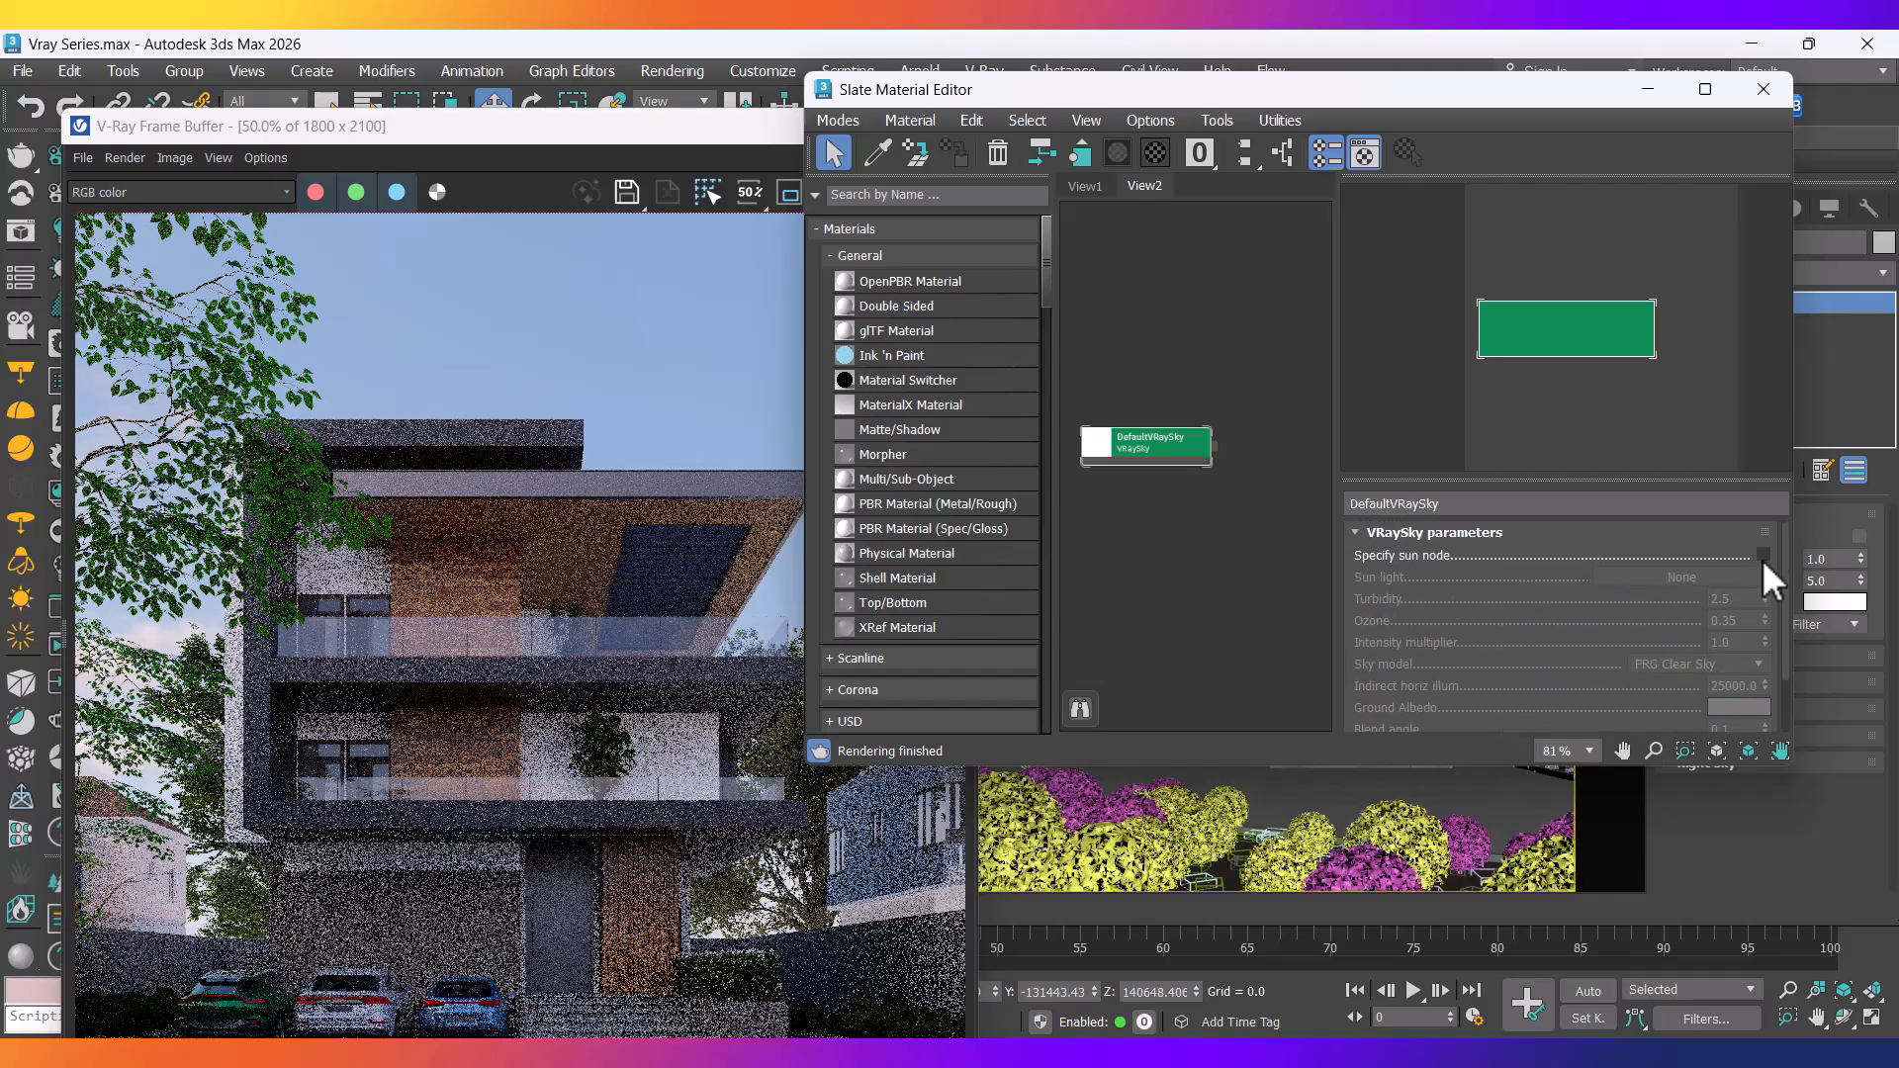
pyautogui.click(1763, 555)
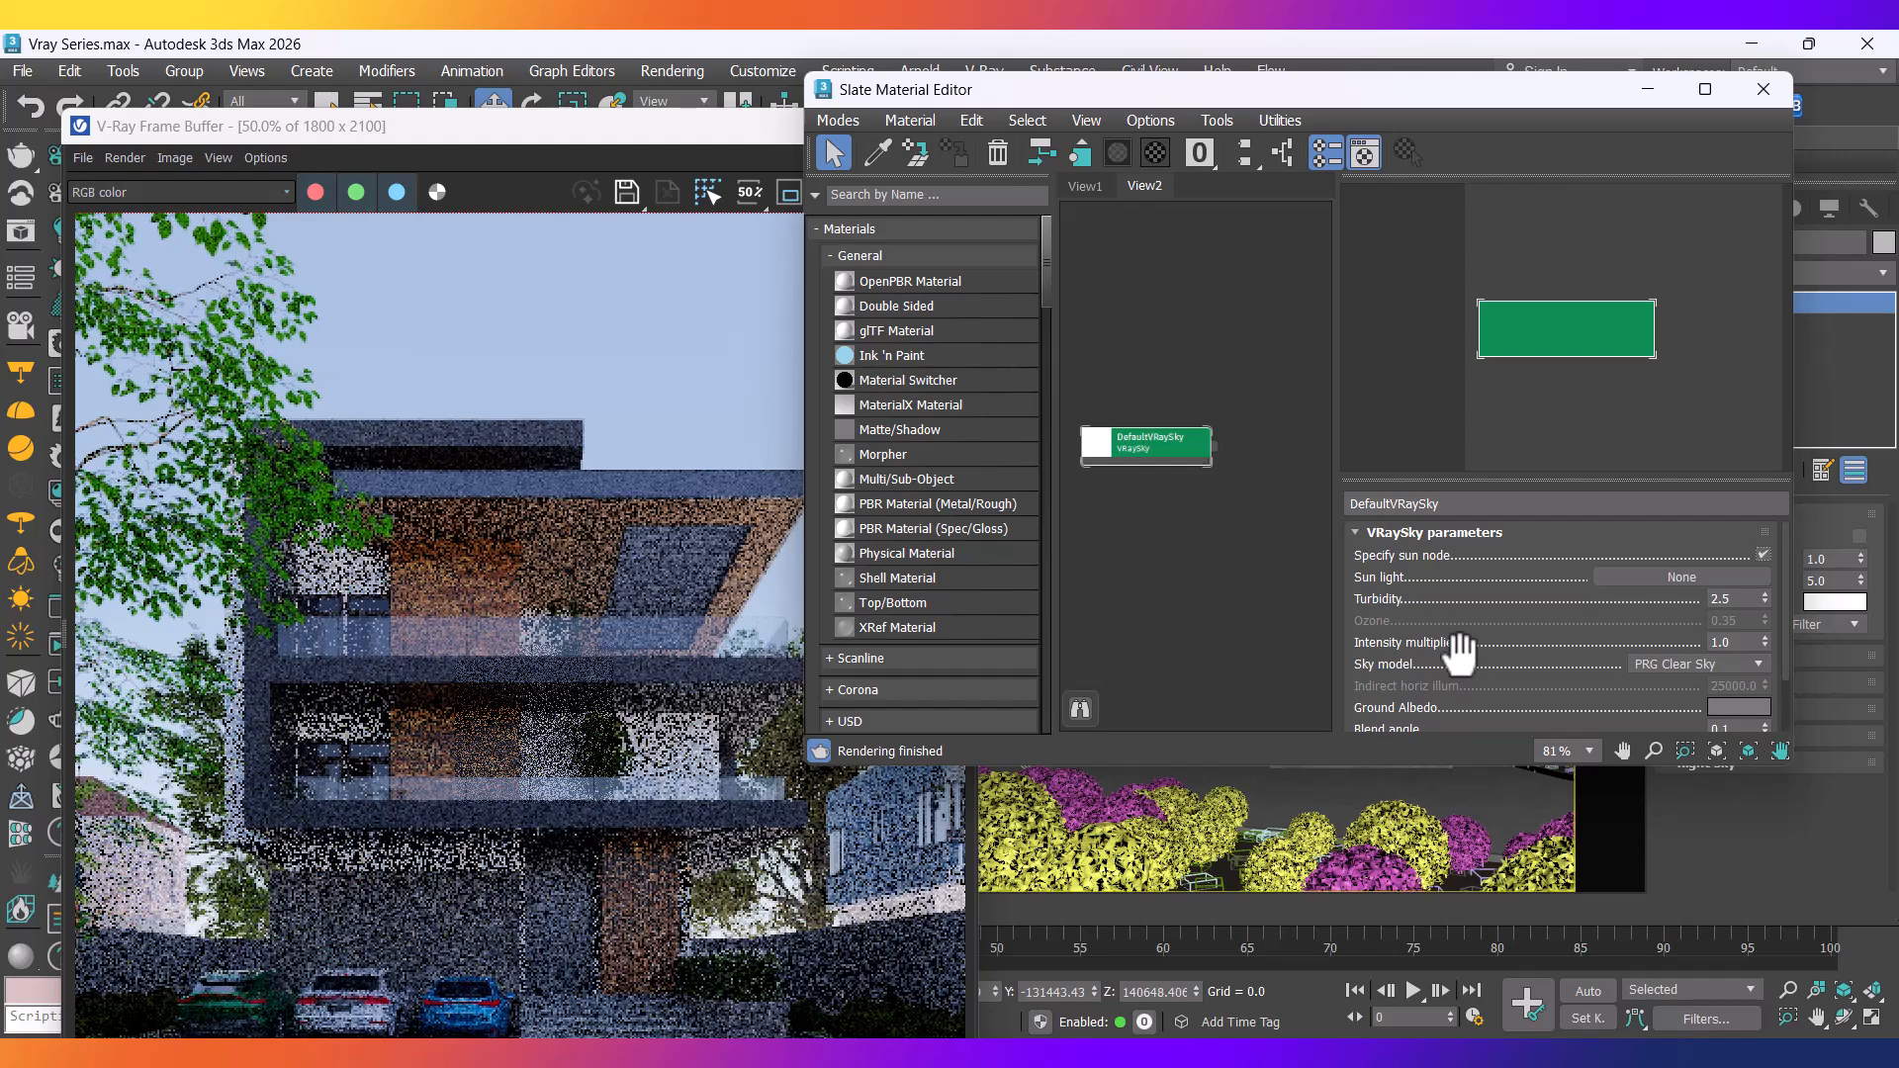
pyautogui.moveTo(1740, 647); pyautogui.dragTo(1666, 641)
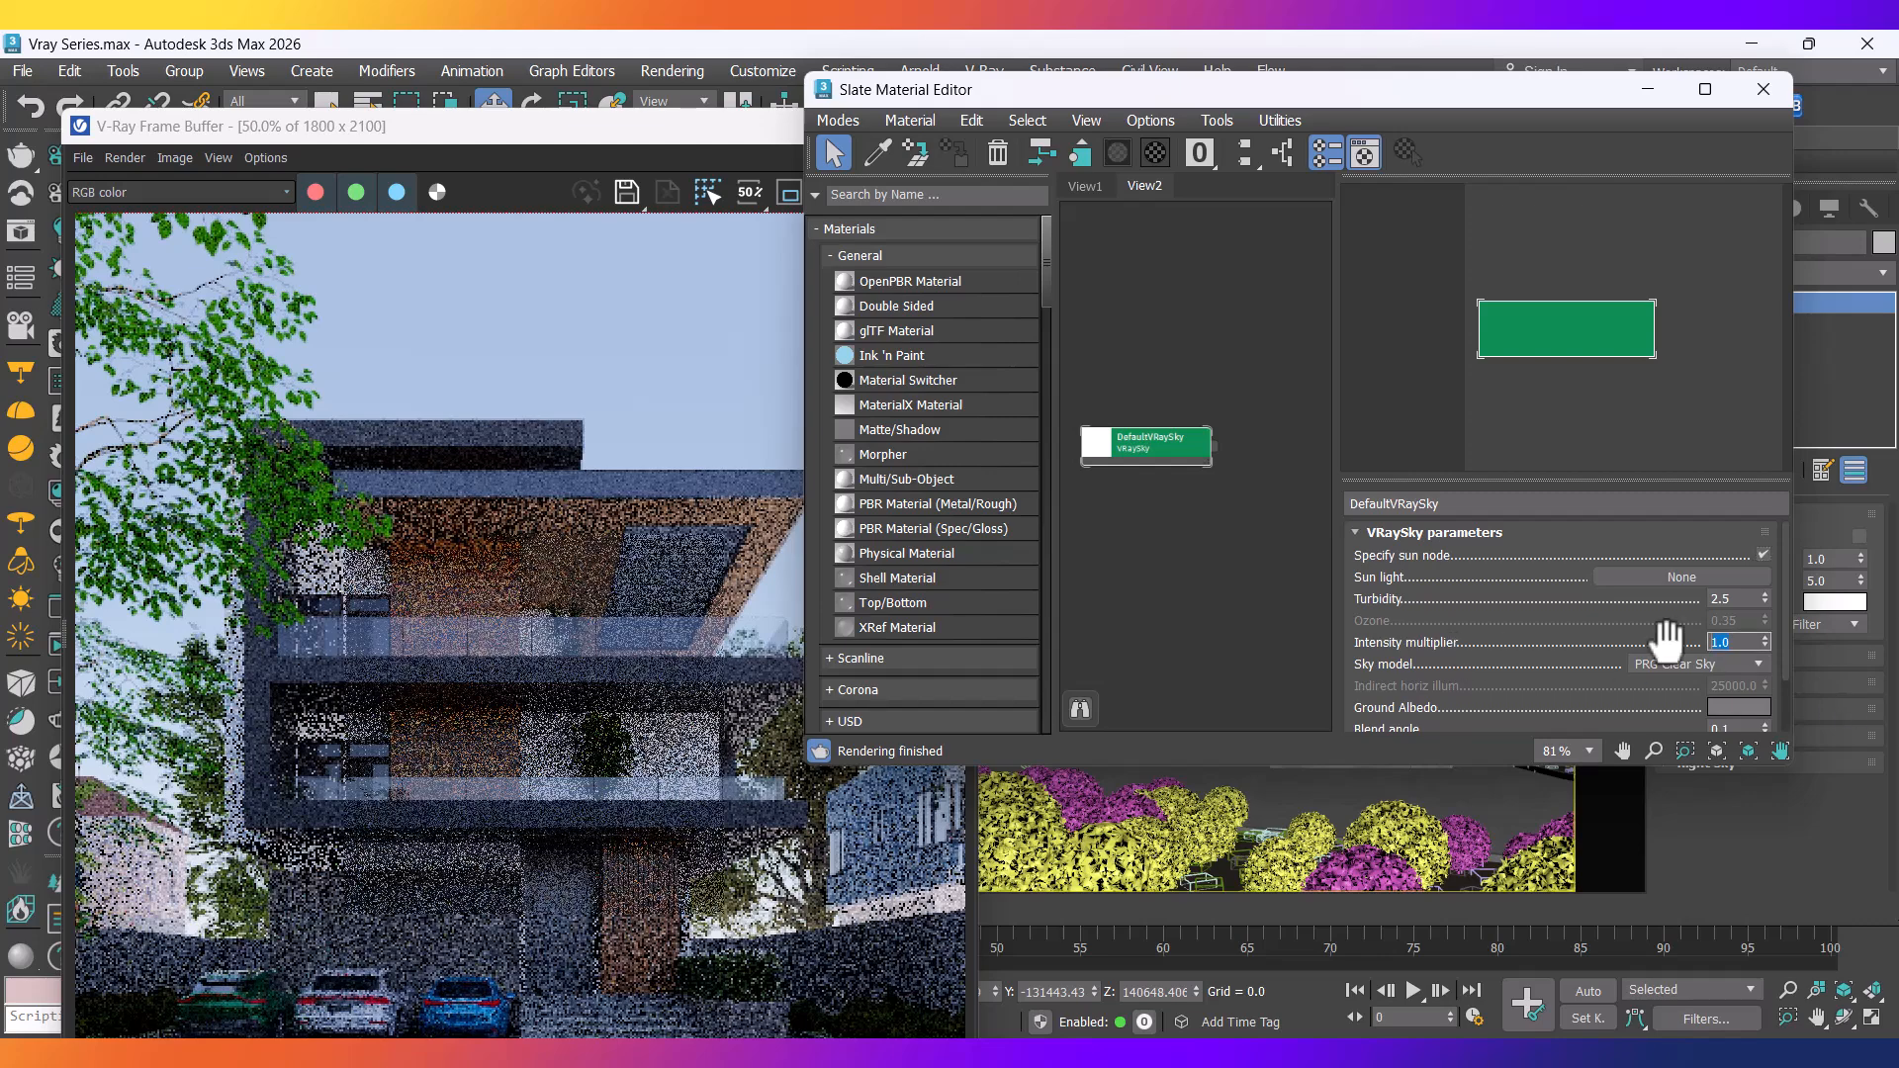
pyautogui.write('.3')
pyautogui.press('Return')
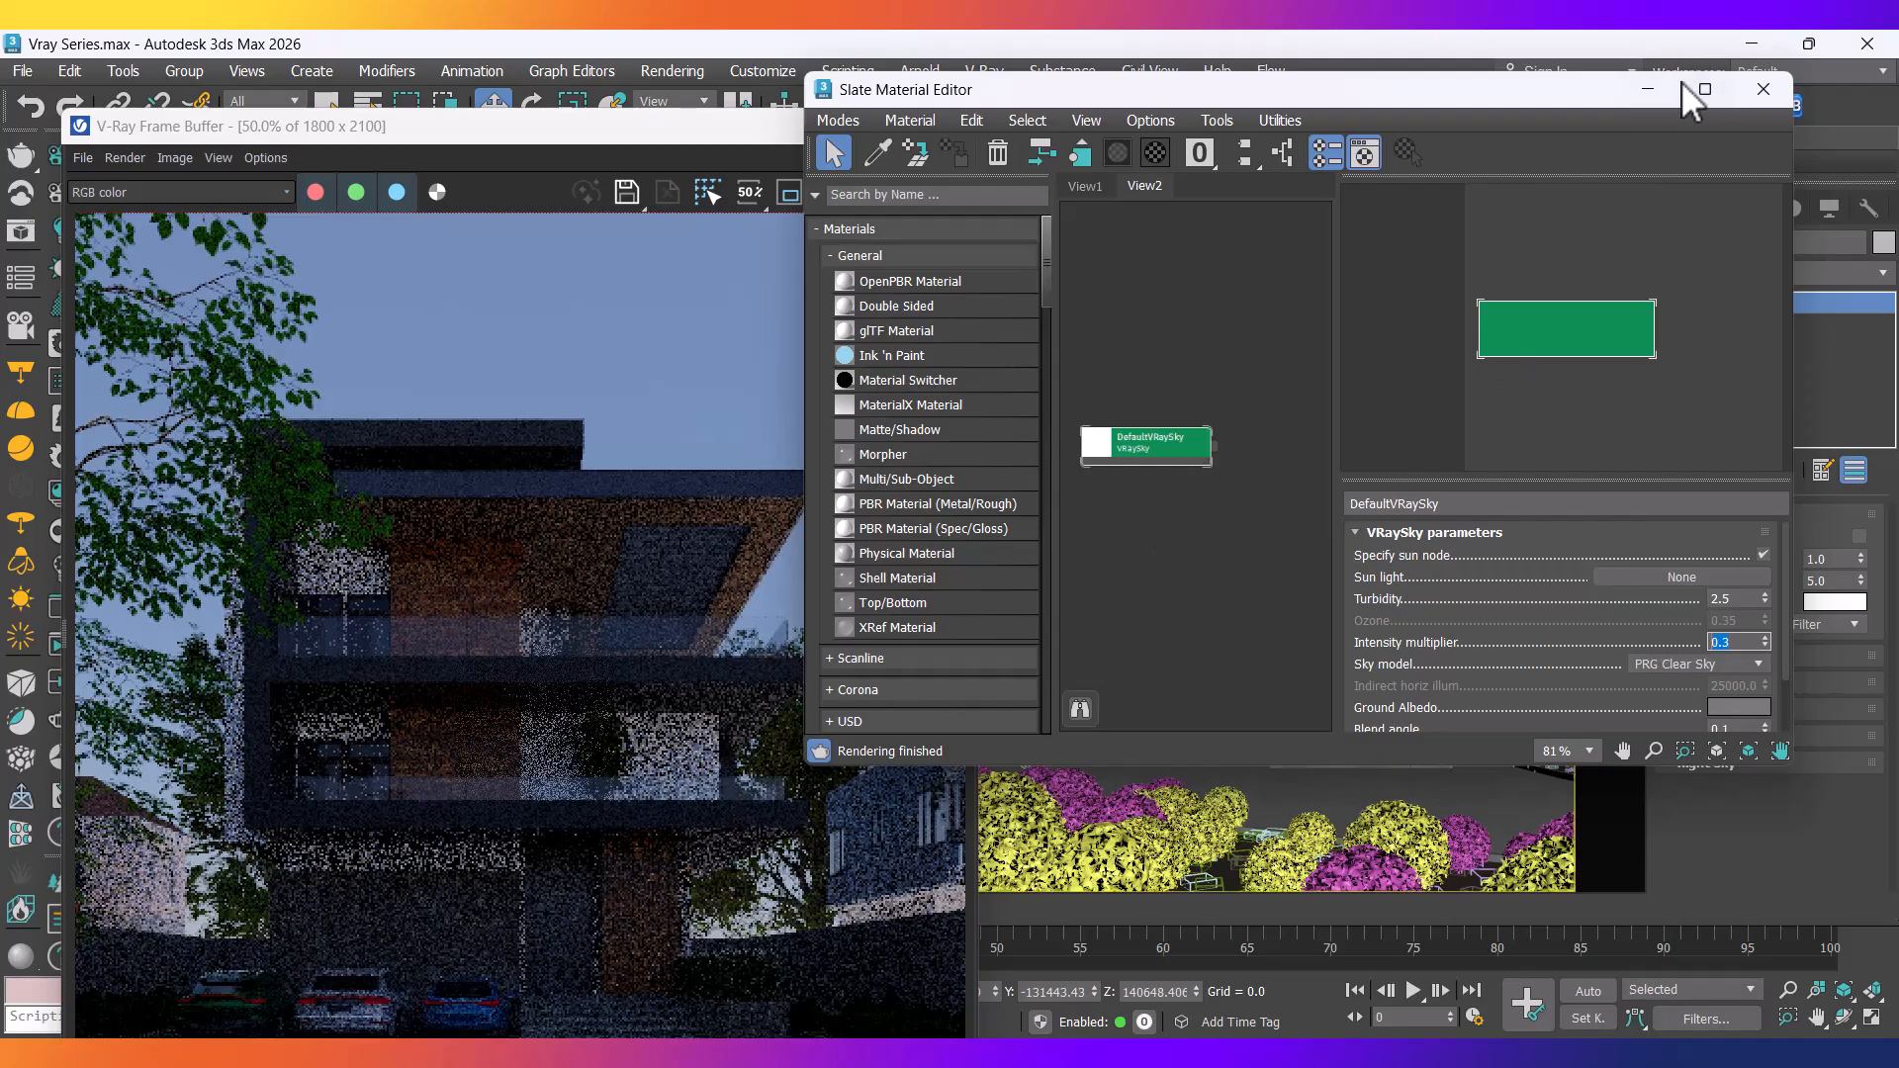
pyautogui.click(1649, 88)
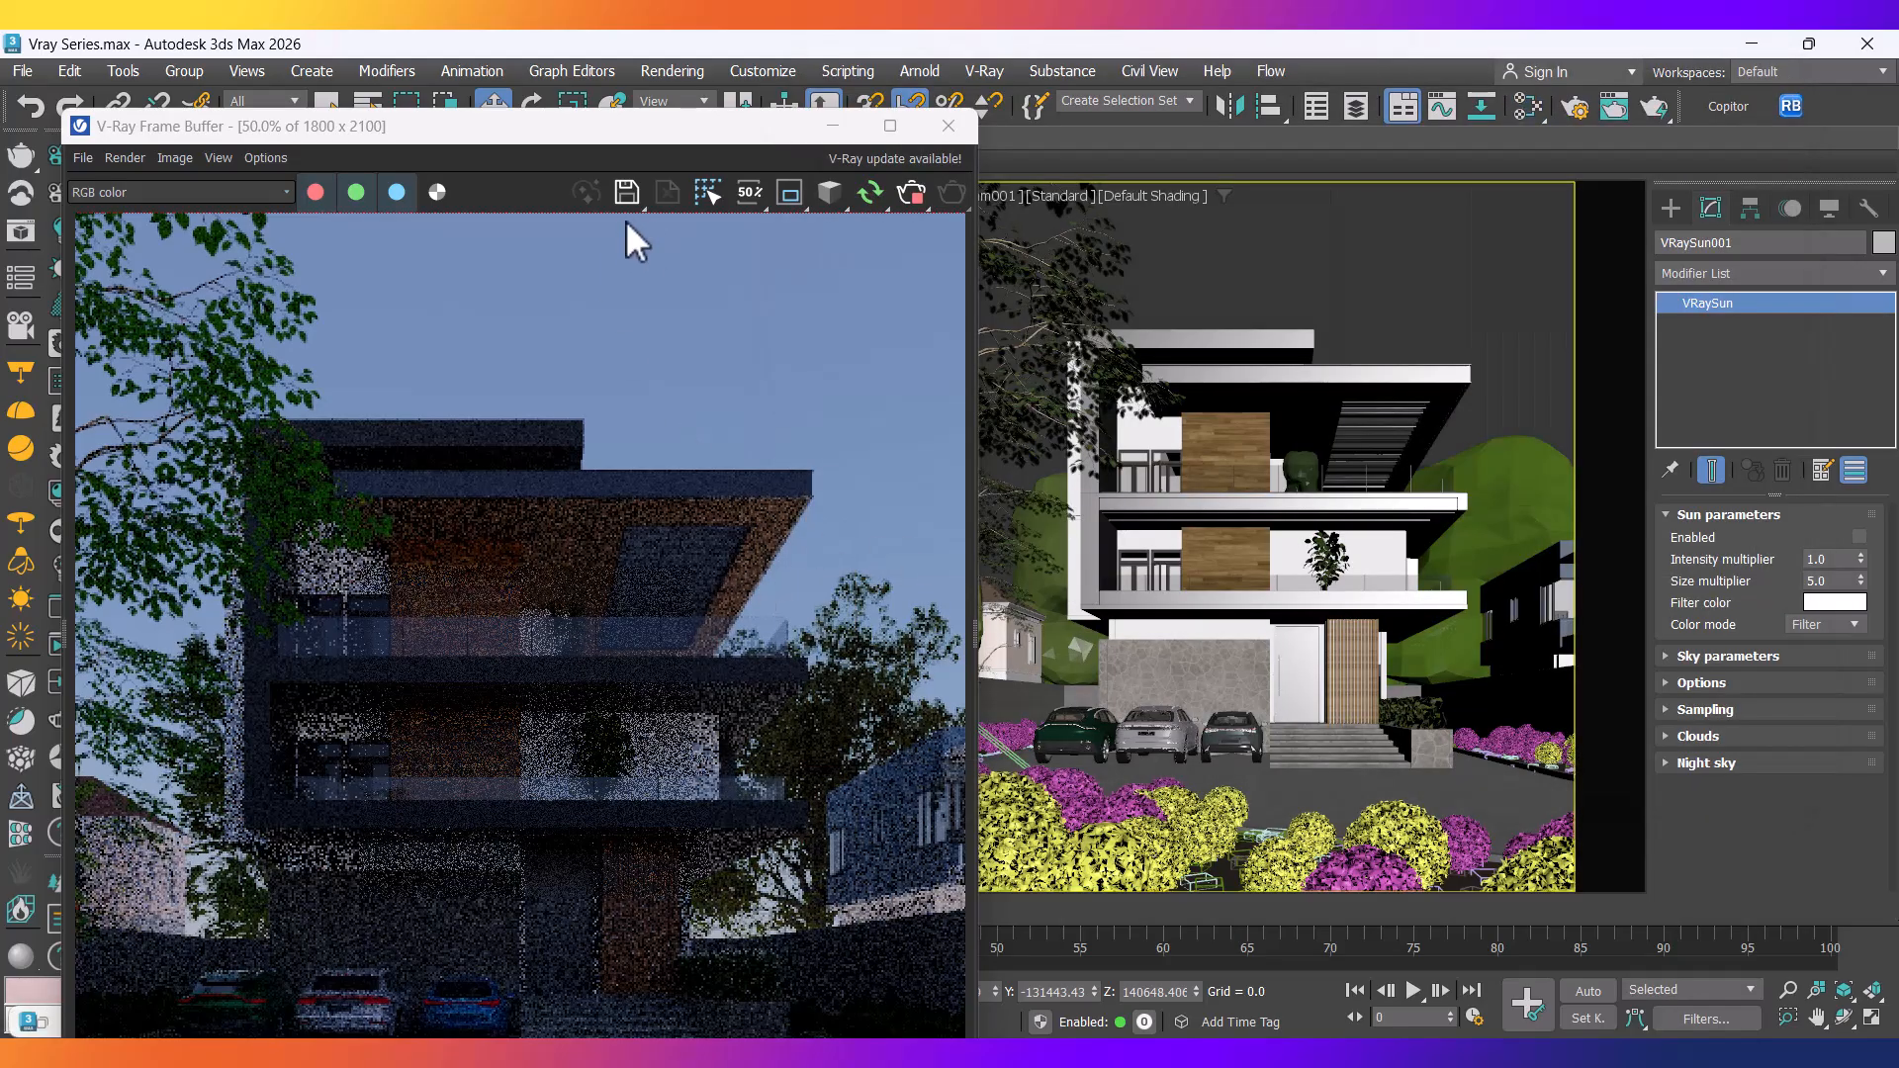
# Move the V-Ray Frame Buffer window to the right side of the screen.
pyautogui.moveTo(850, 117); pyautogui.dragTo(1419, 40)
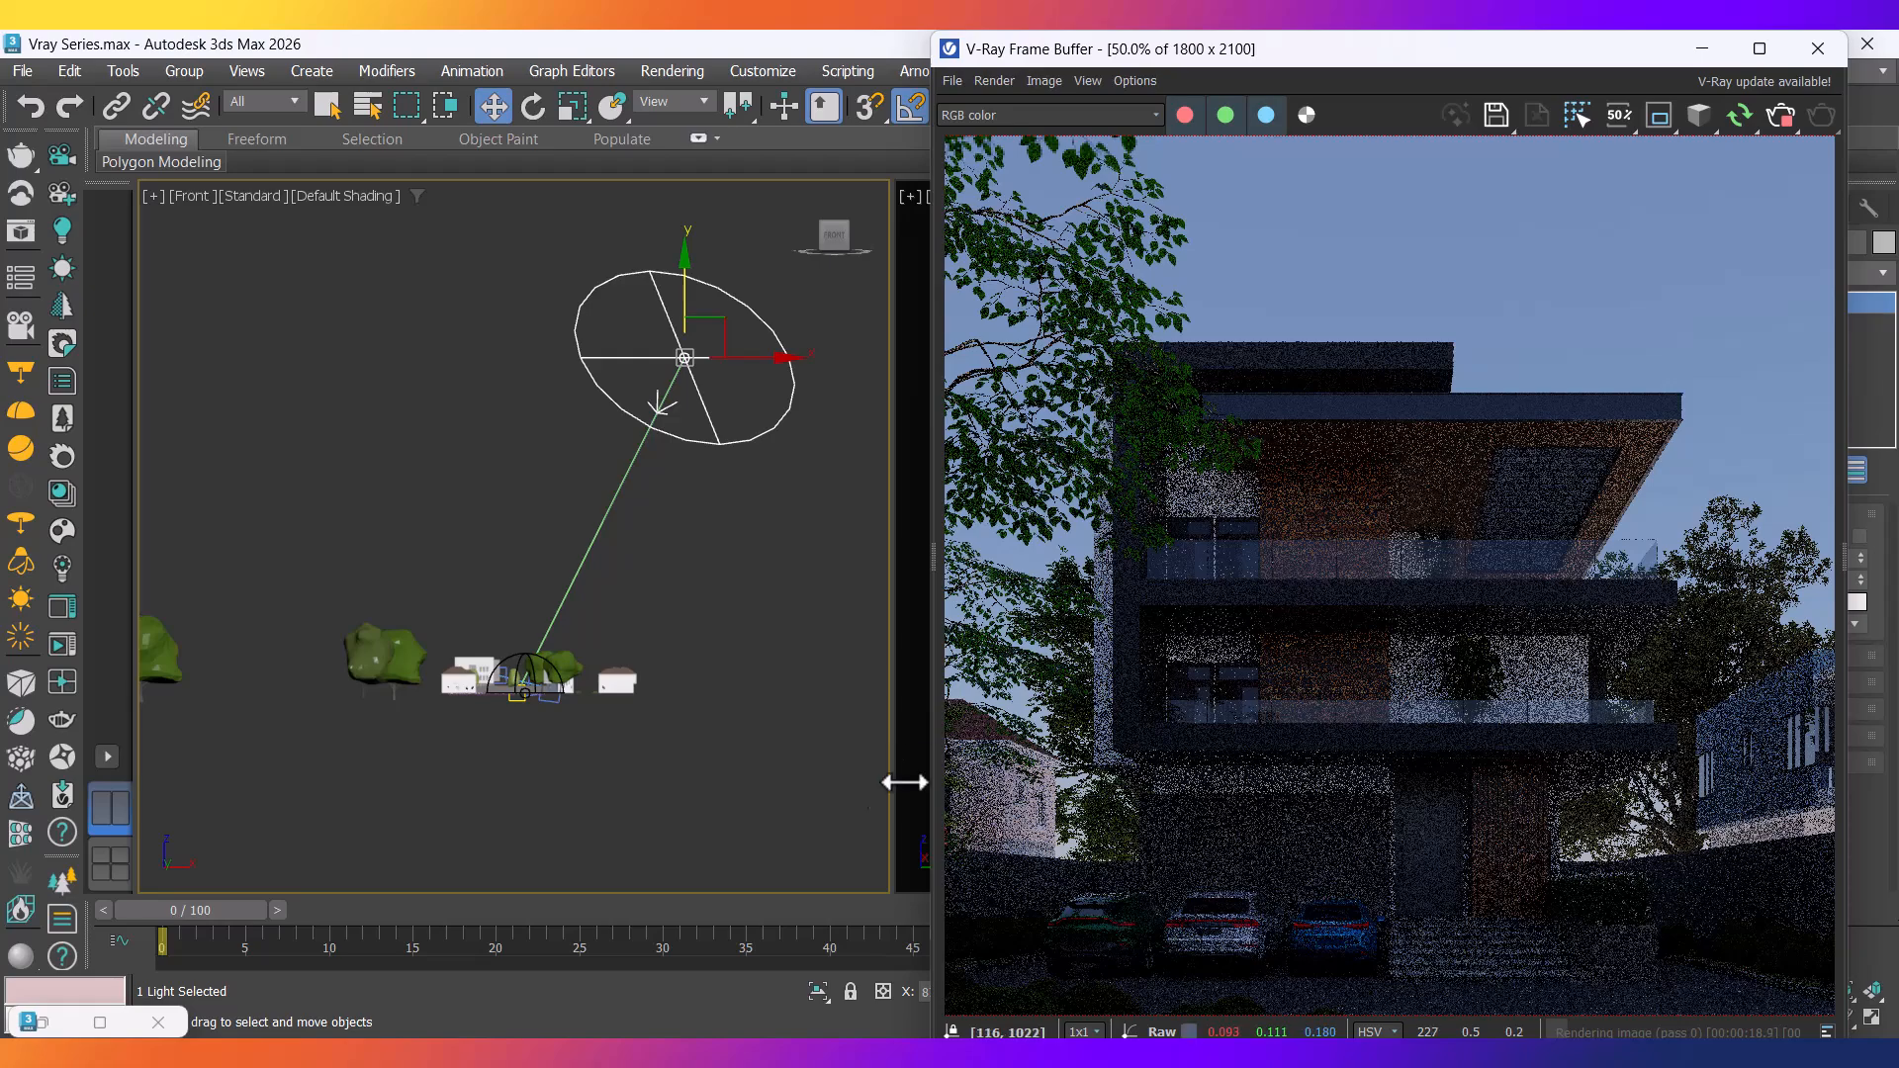
# Launch Chrome with the academy profile and return to the milky way architecture photography search.
pyautogui.press('super')
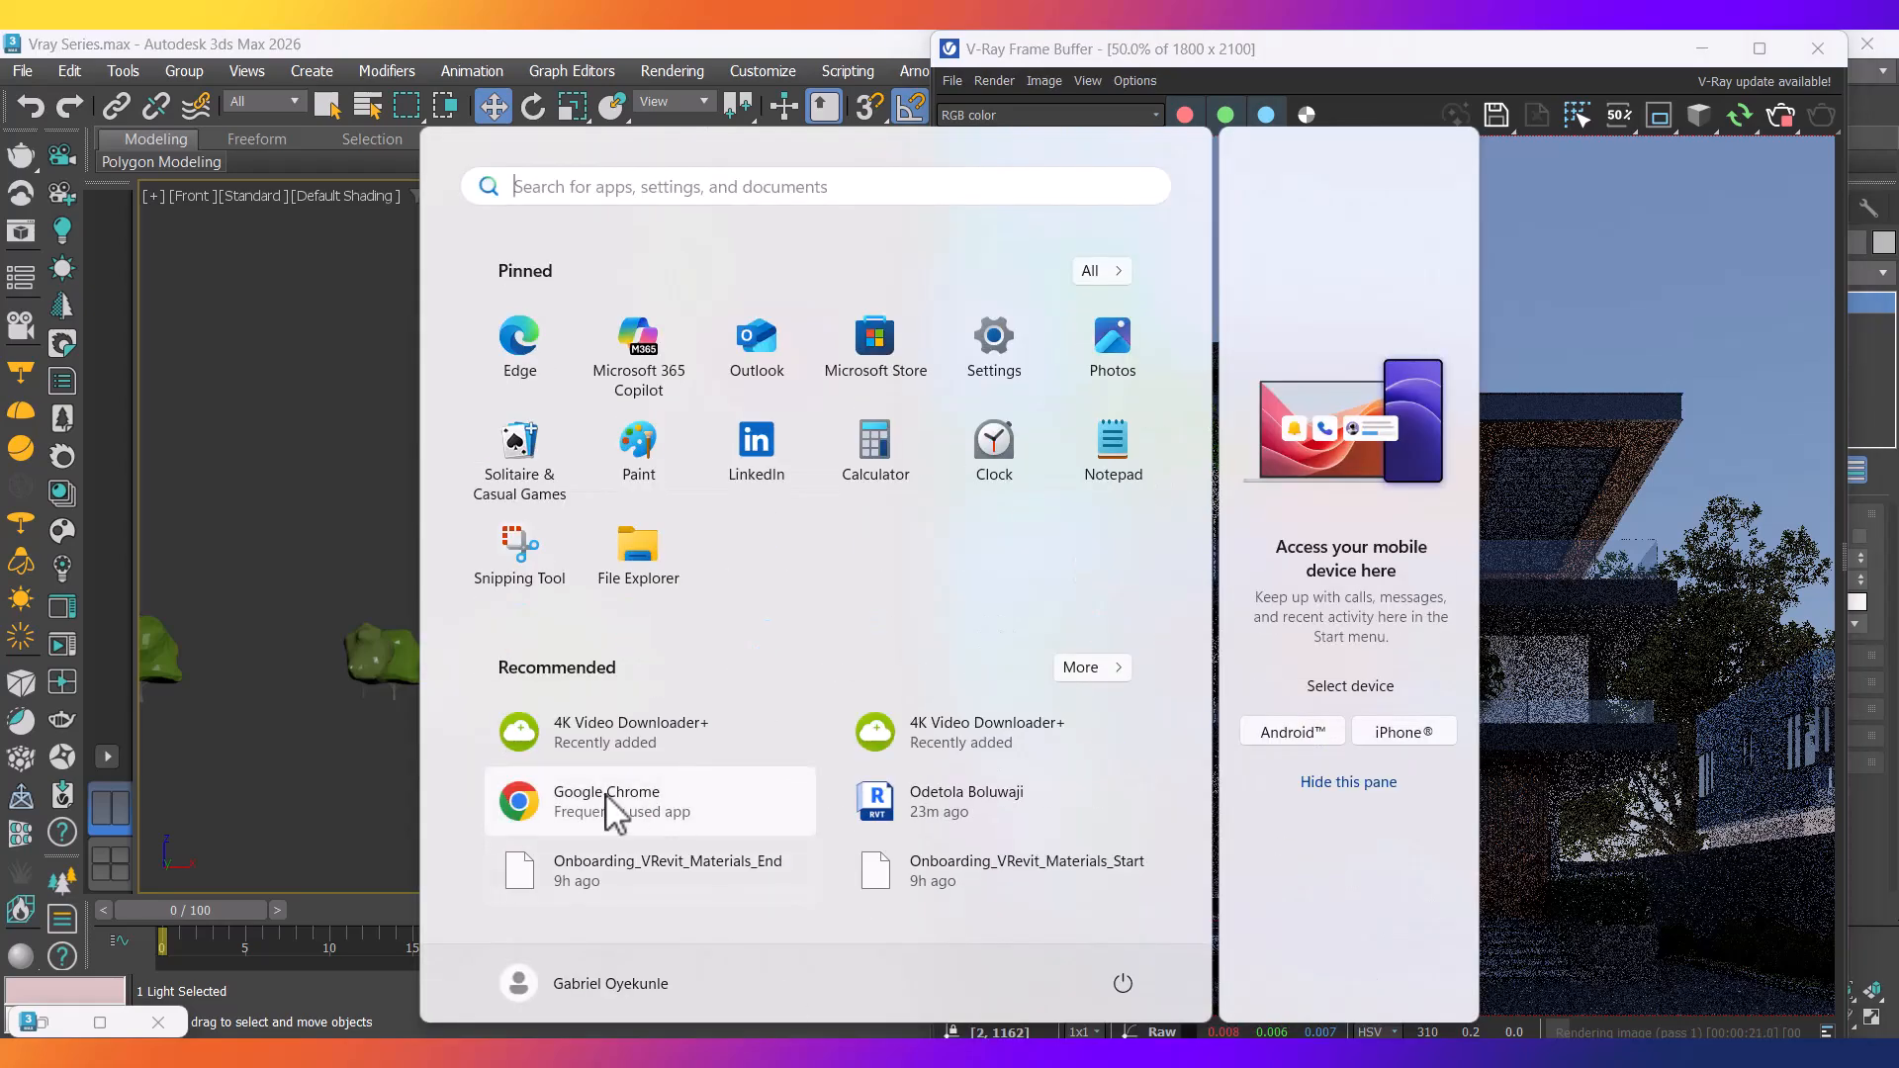
pyautogui.click(605, 794)
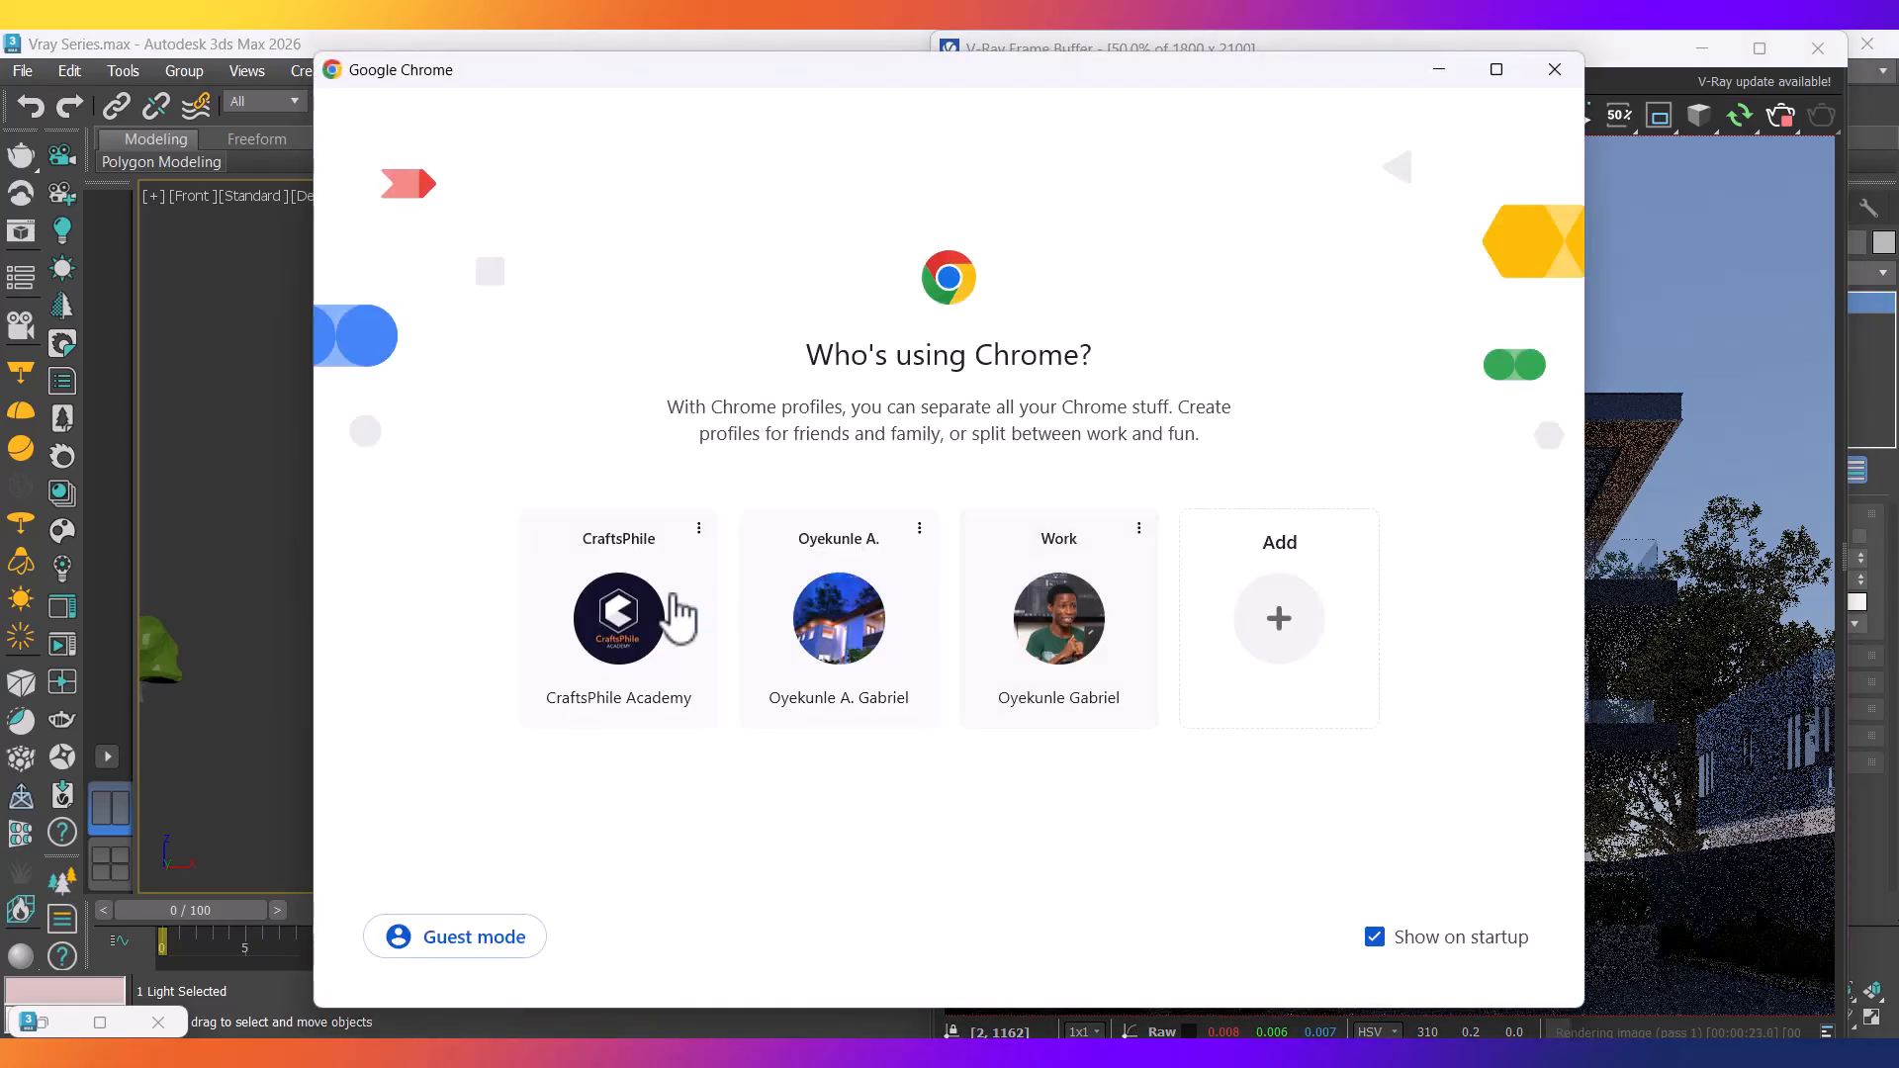
pyautogui.click(639, 621)
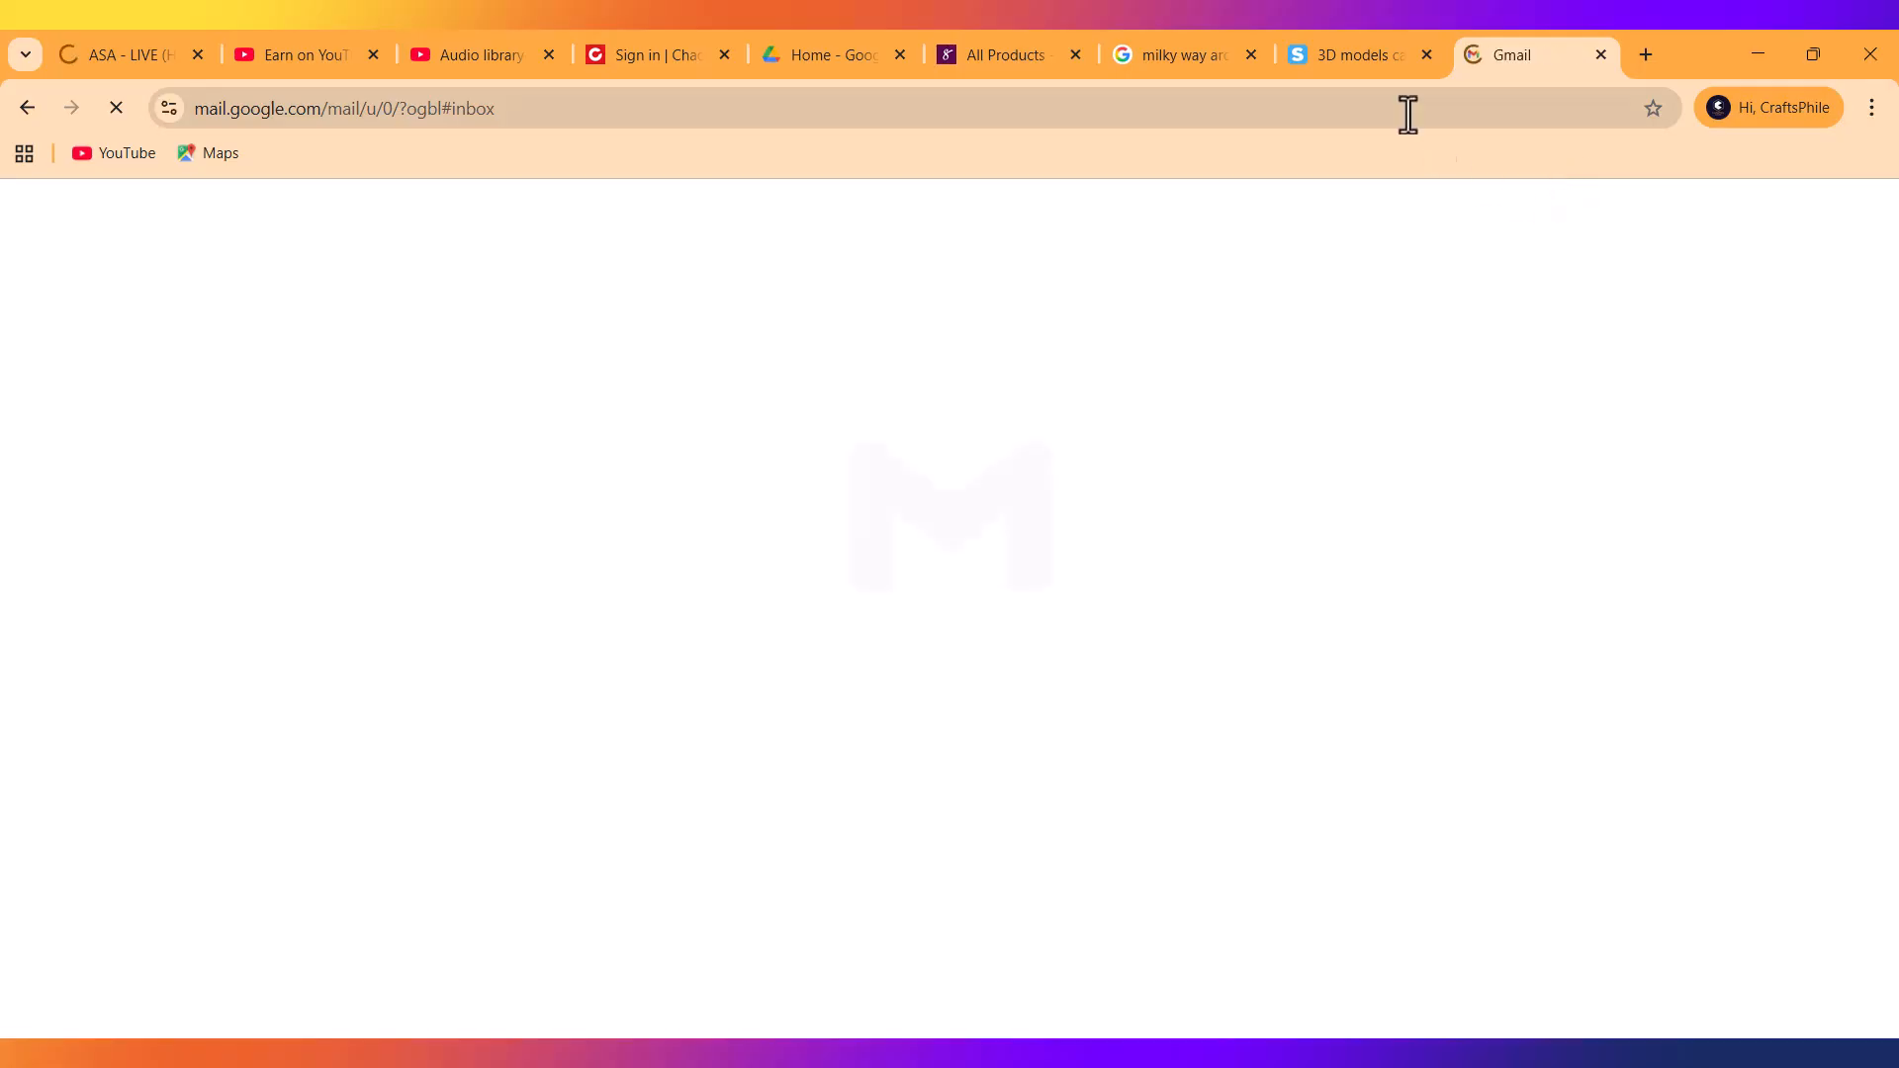
pyautogui.click(1160, 54)
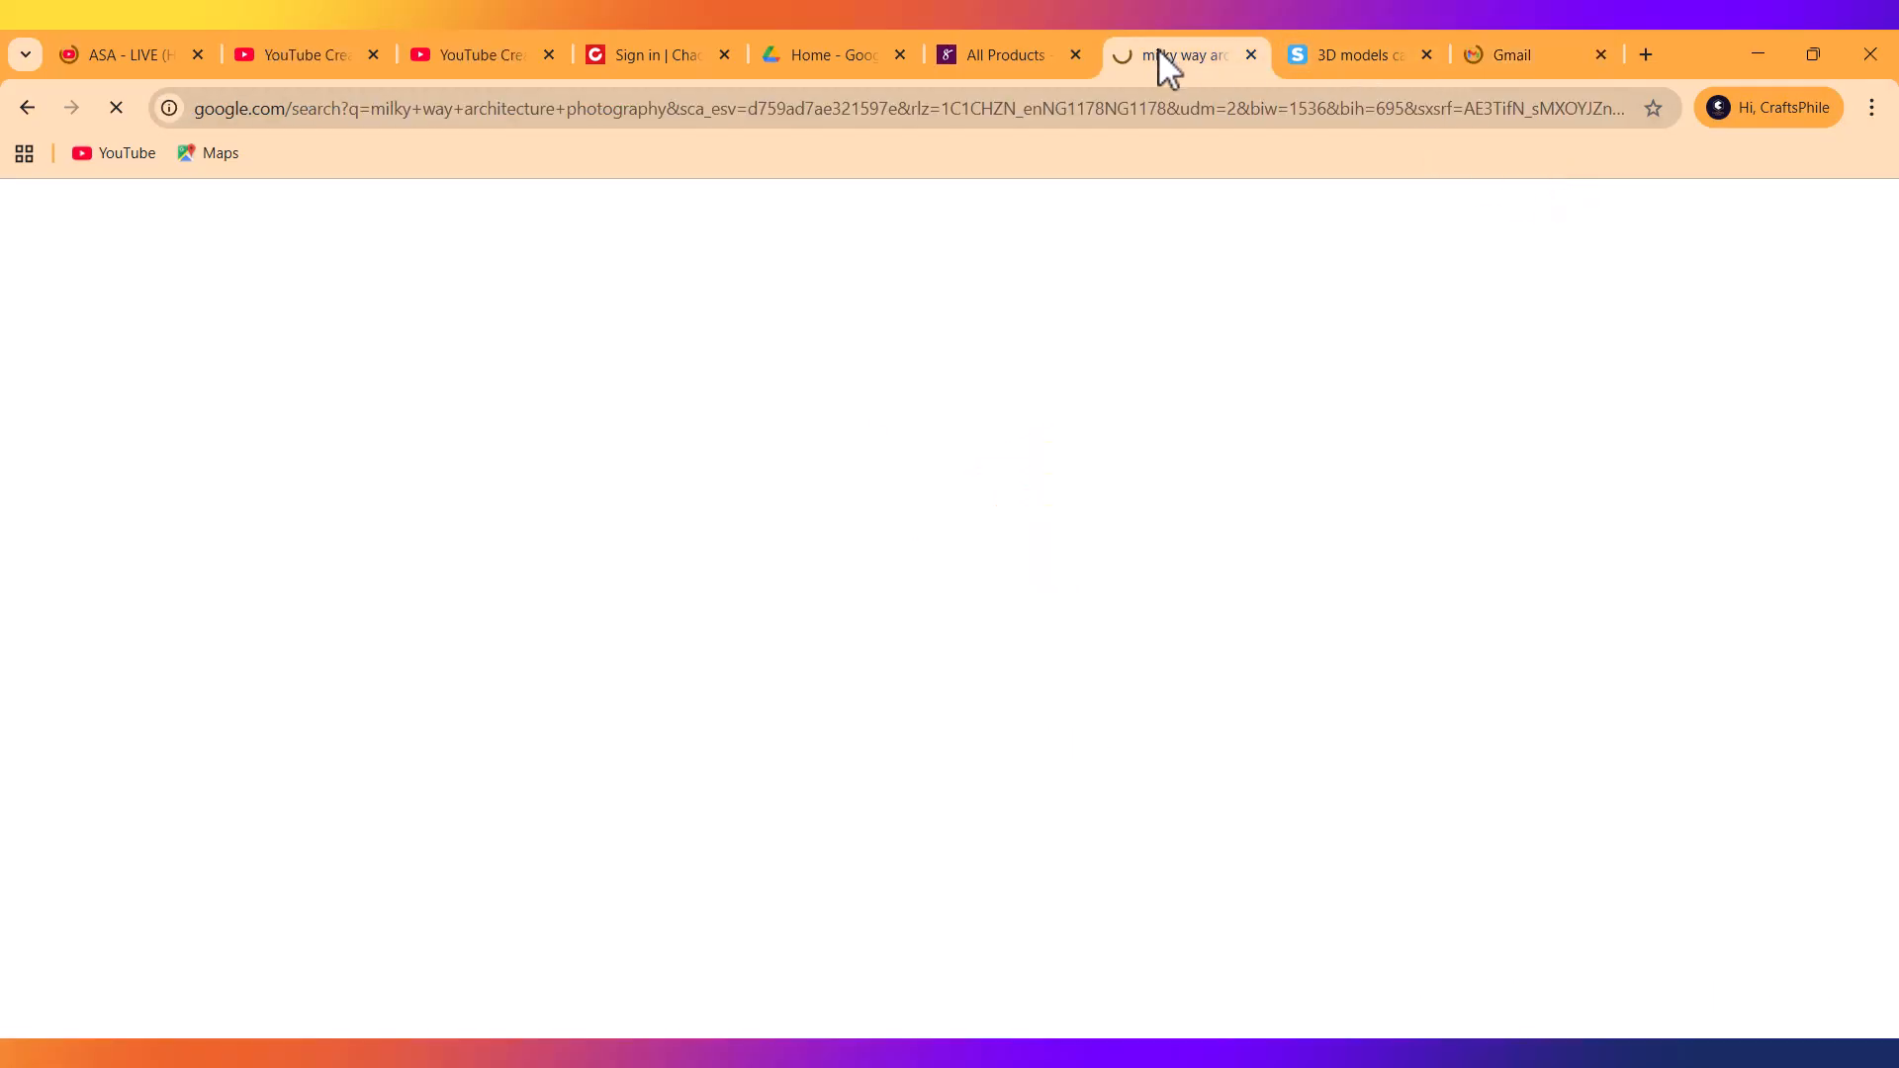
pyautogui.click(1143, 127)
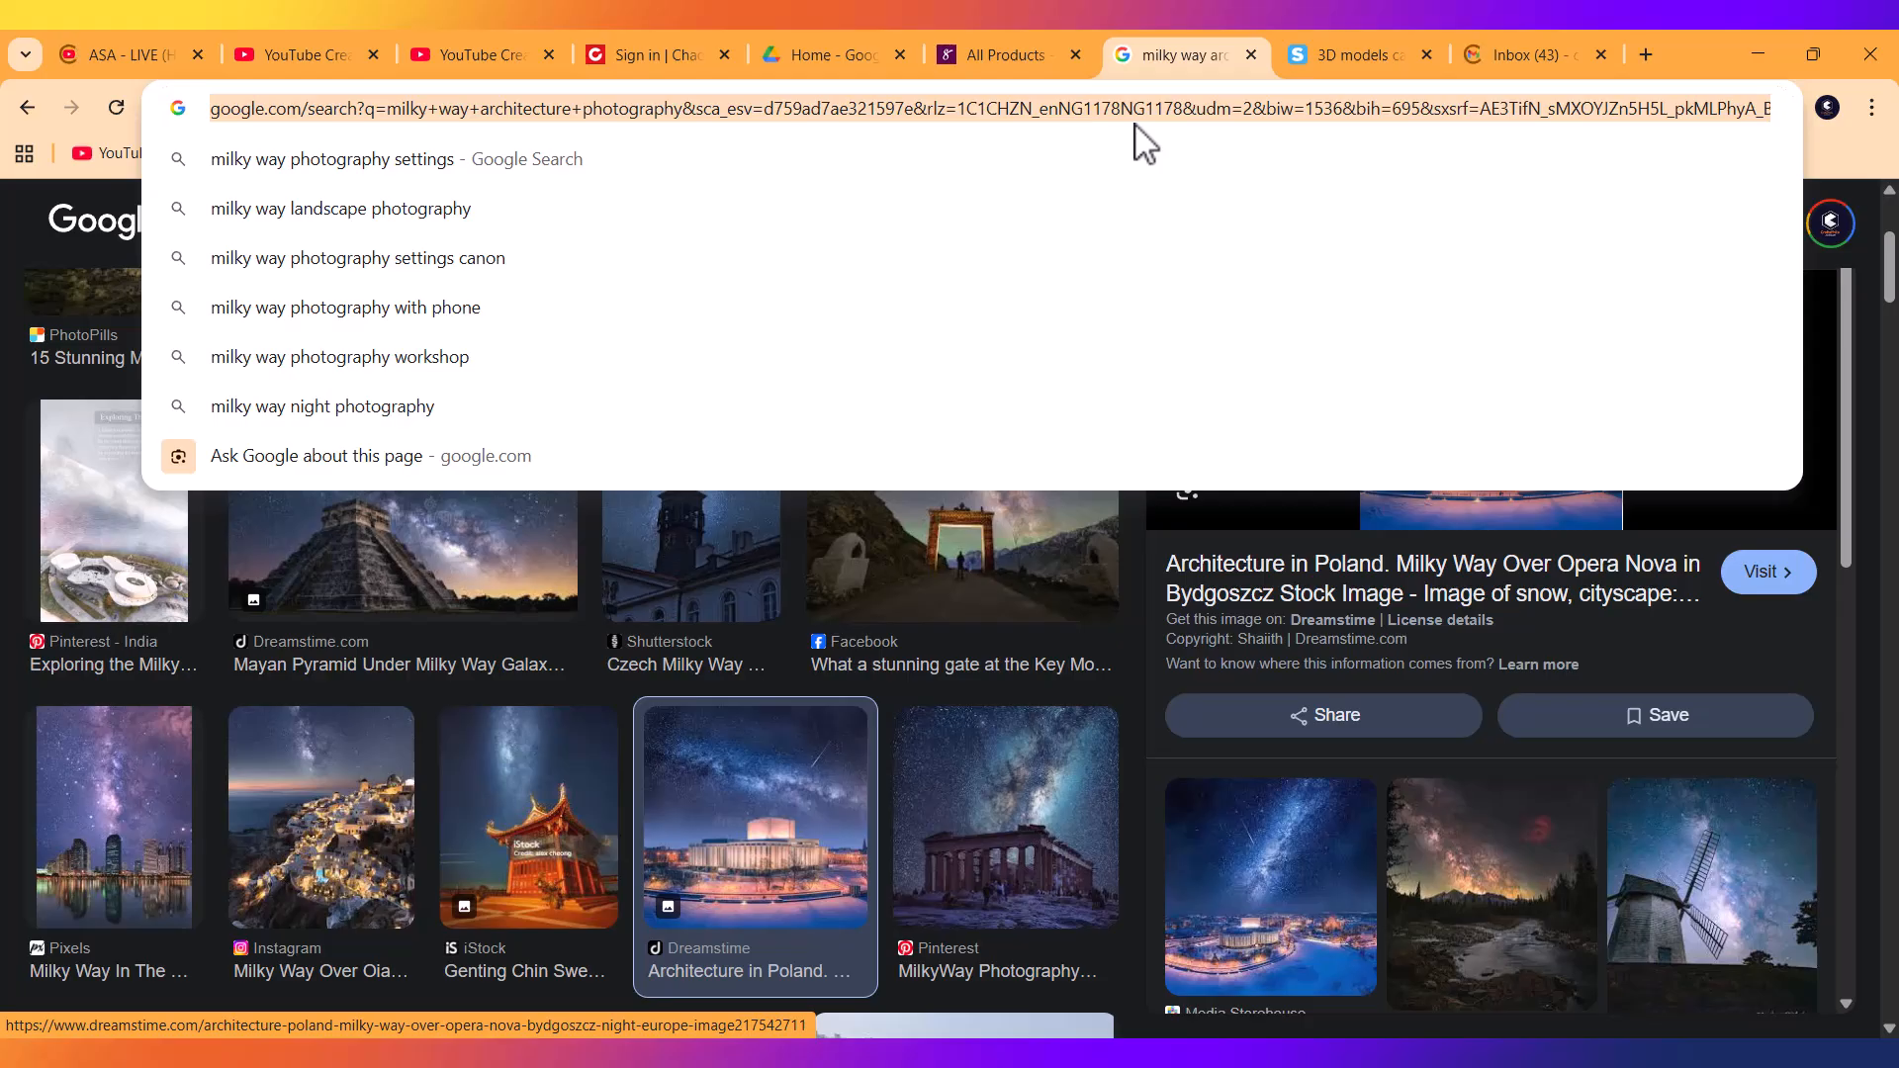
# Search 'evening architecture photography' via the address bar suggestion and browse the image results.
pyautogui.write('ar')
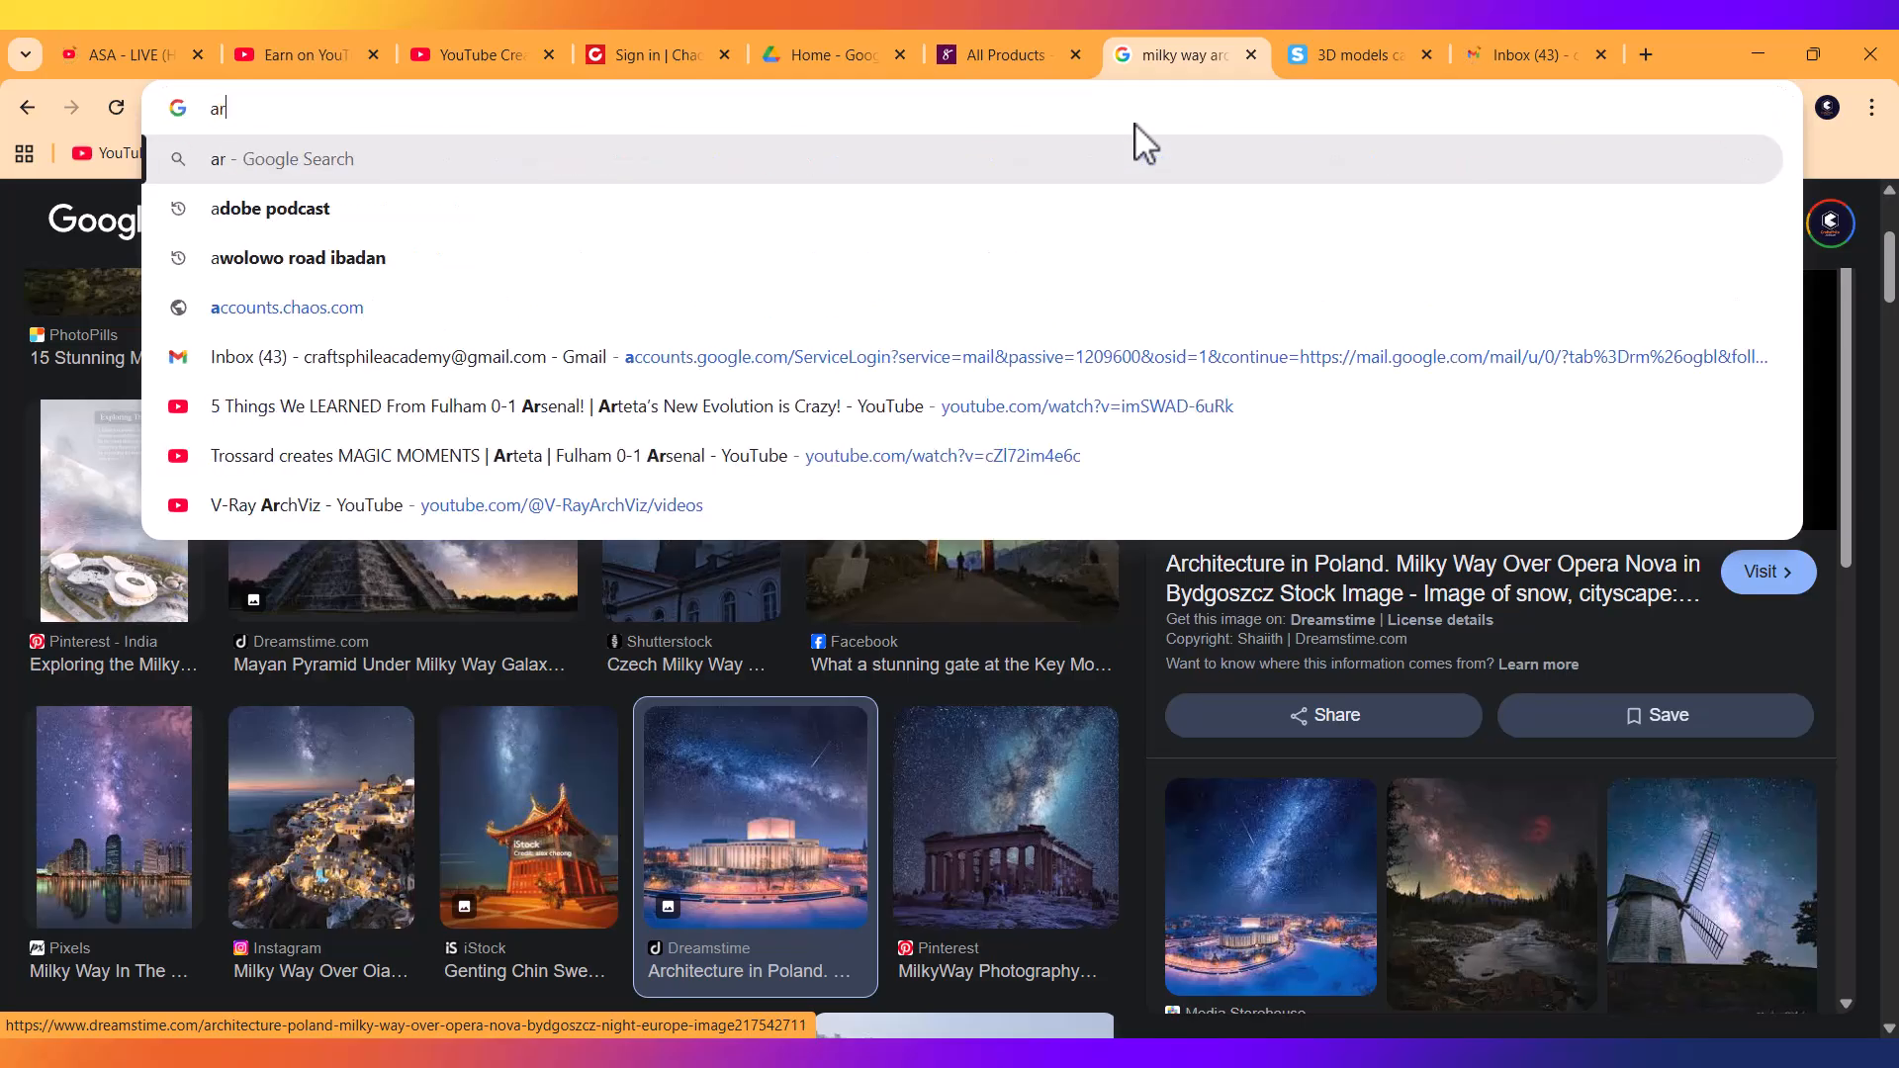
pyautogui.press('BackSpace')
pyautogui.press('BackSpace')
pyautogui.write('e')
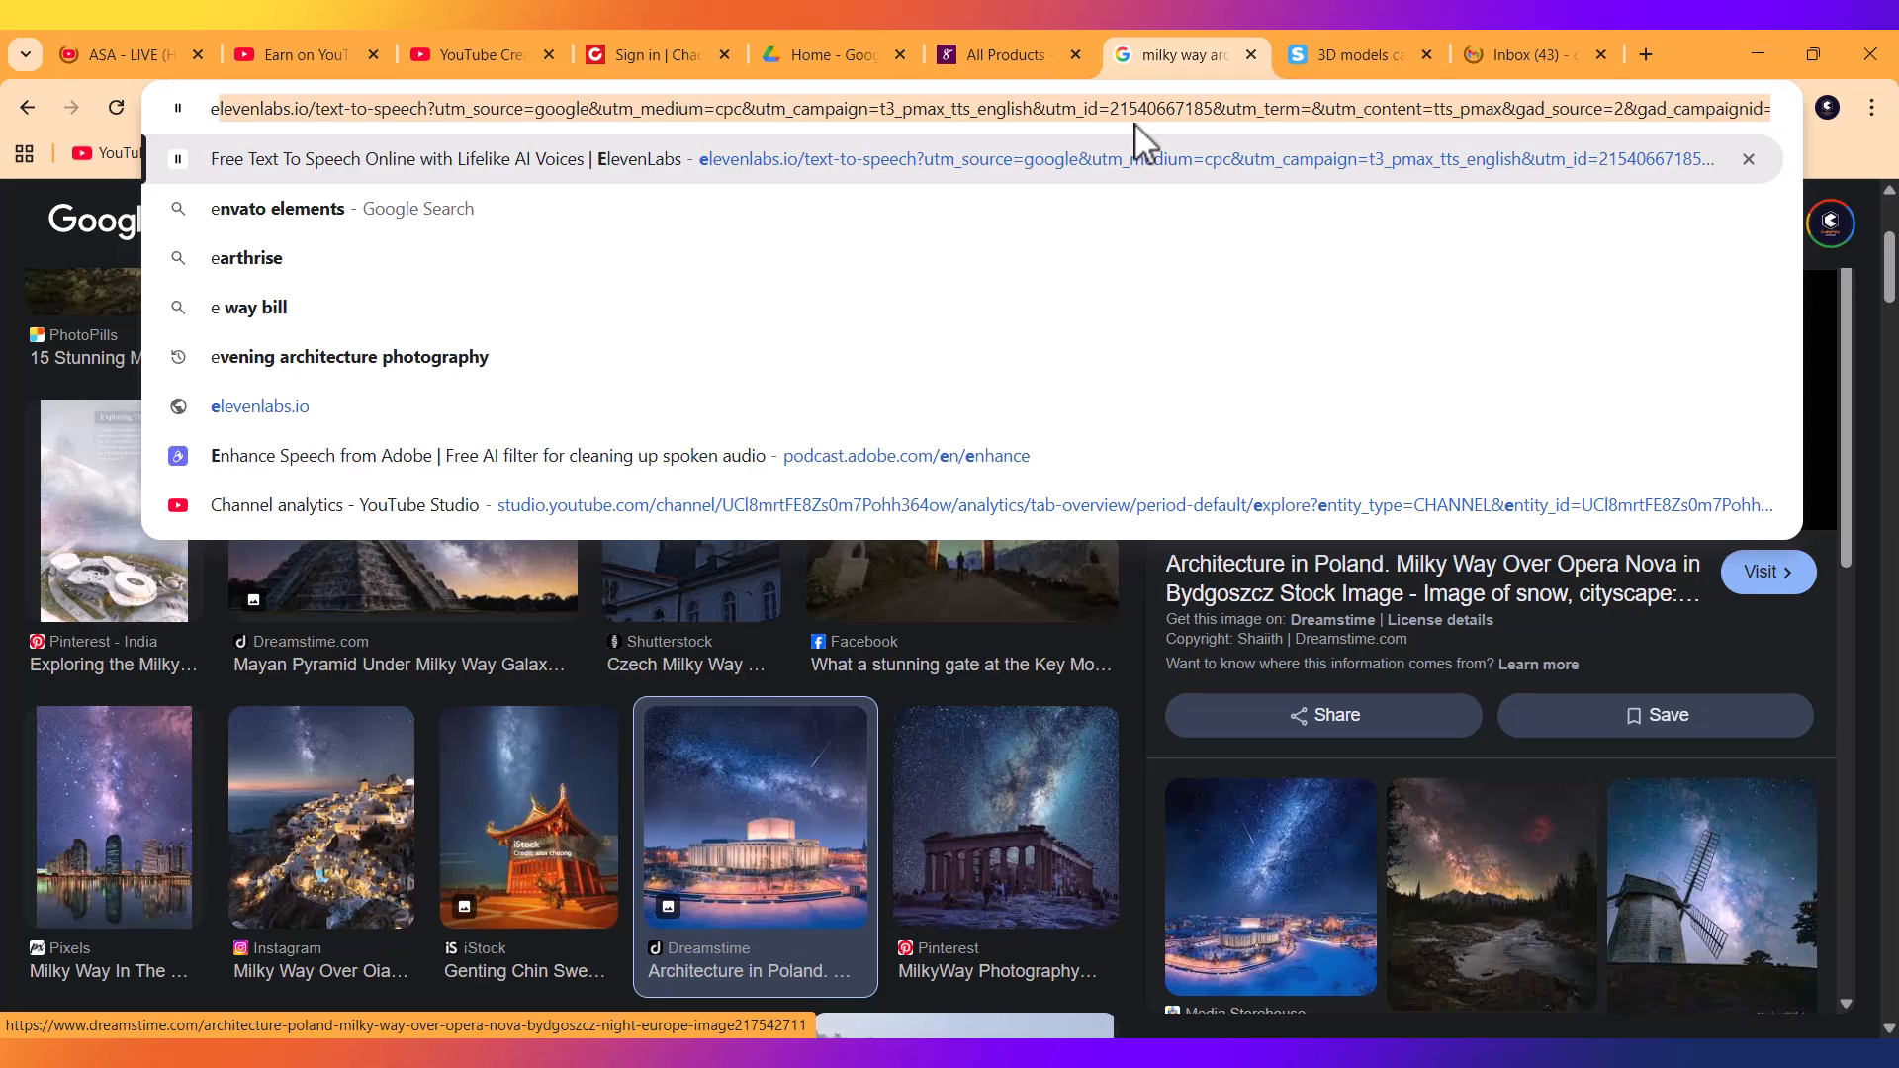
pyautogui.click(416, 356)
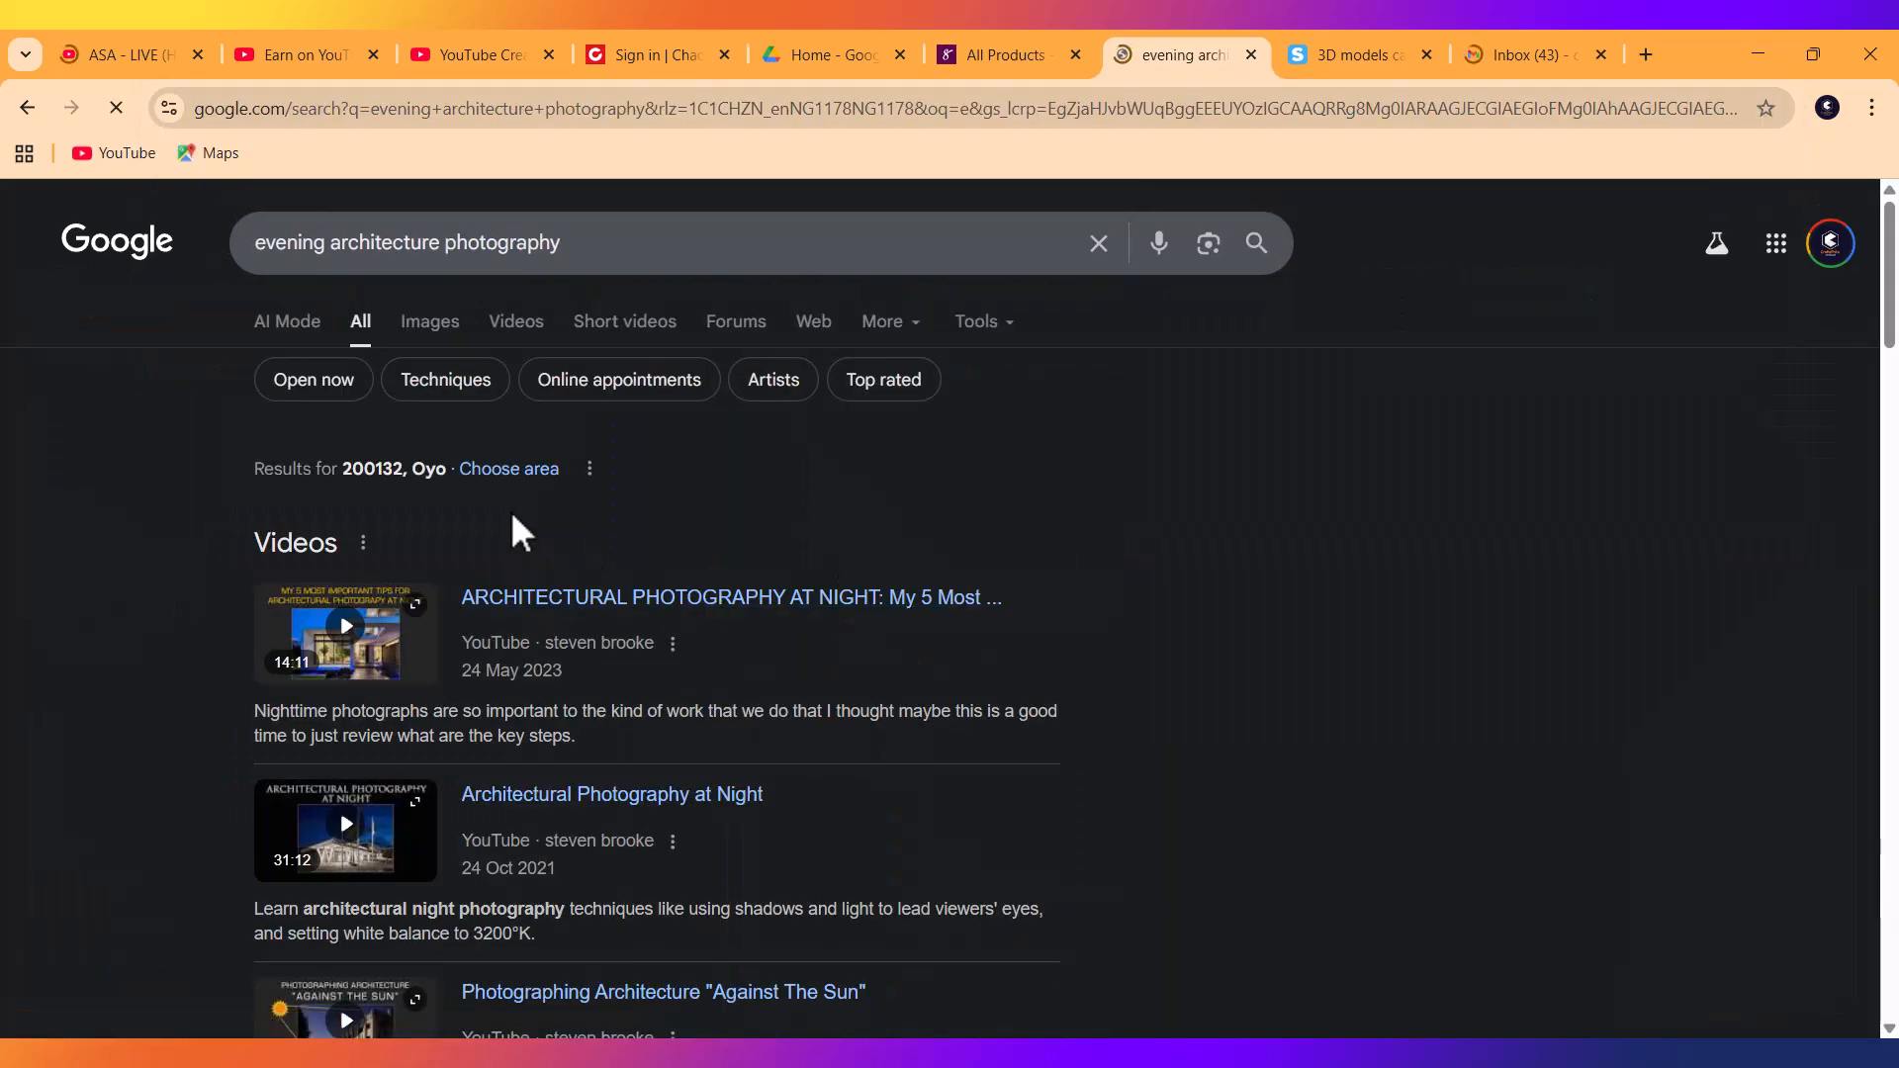
pyautogui.scroll(-3, 431, 578)
pyautogui.scroll(2, 453, 614)
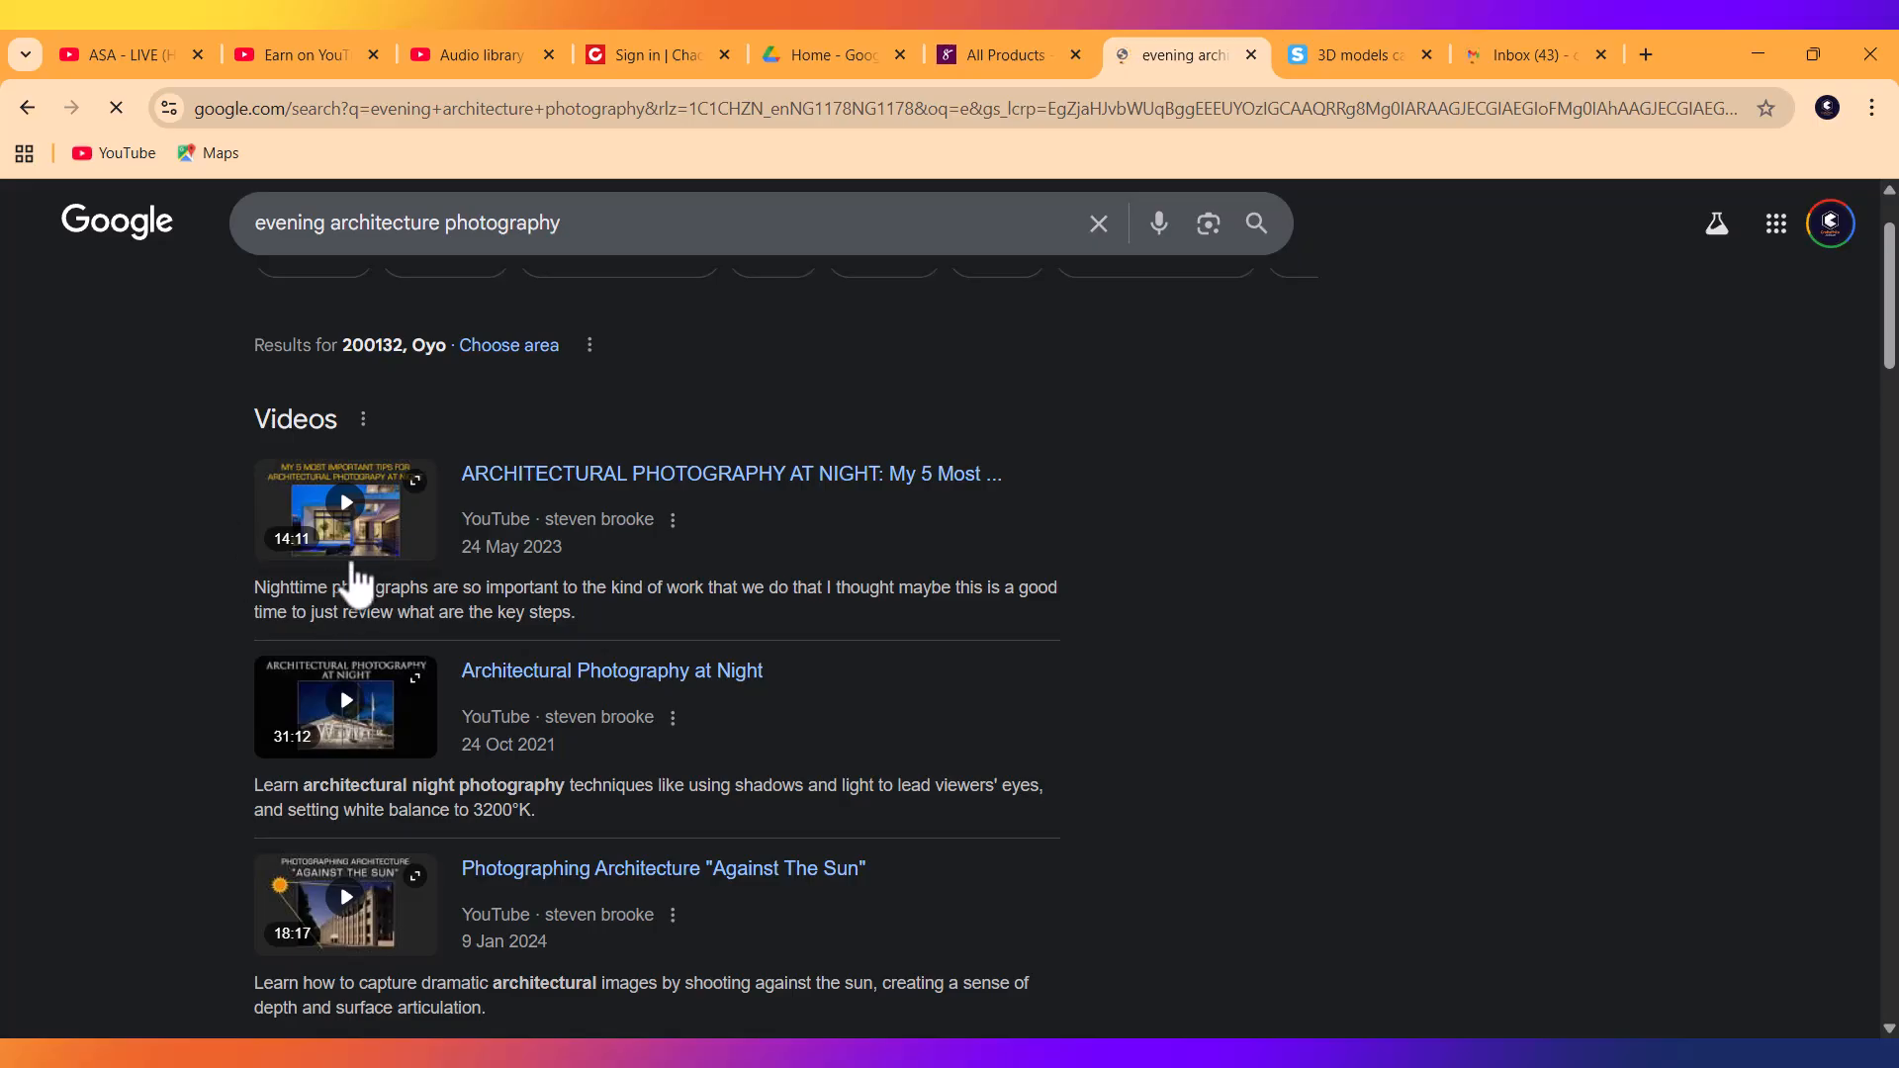
pyautogui.scroll(-2, 298, 627)
pyautogui.scroll(-7, 341, 655)
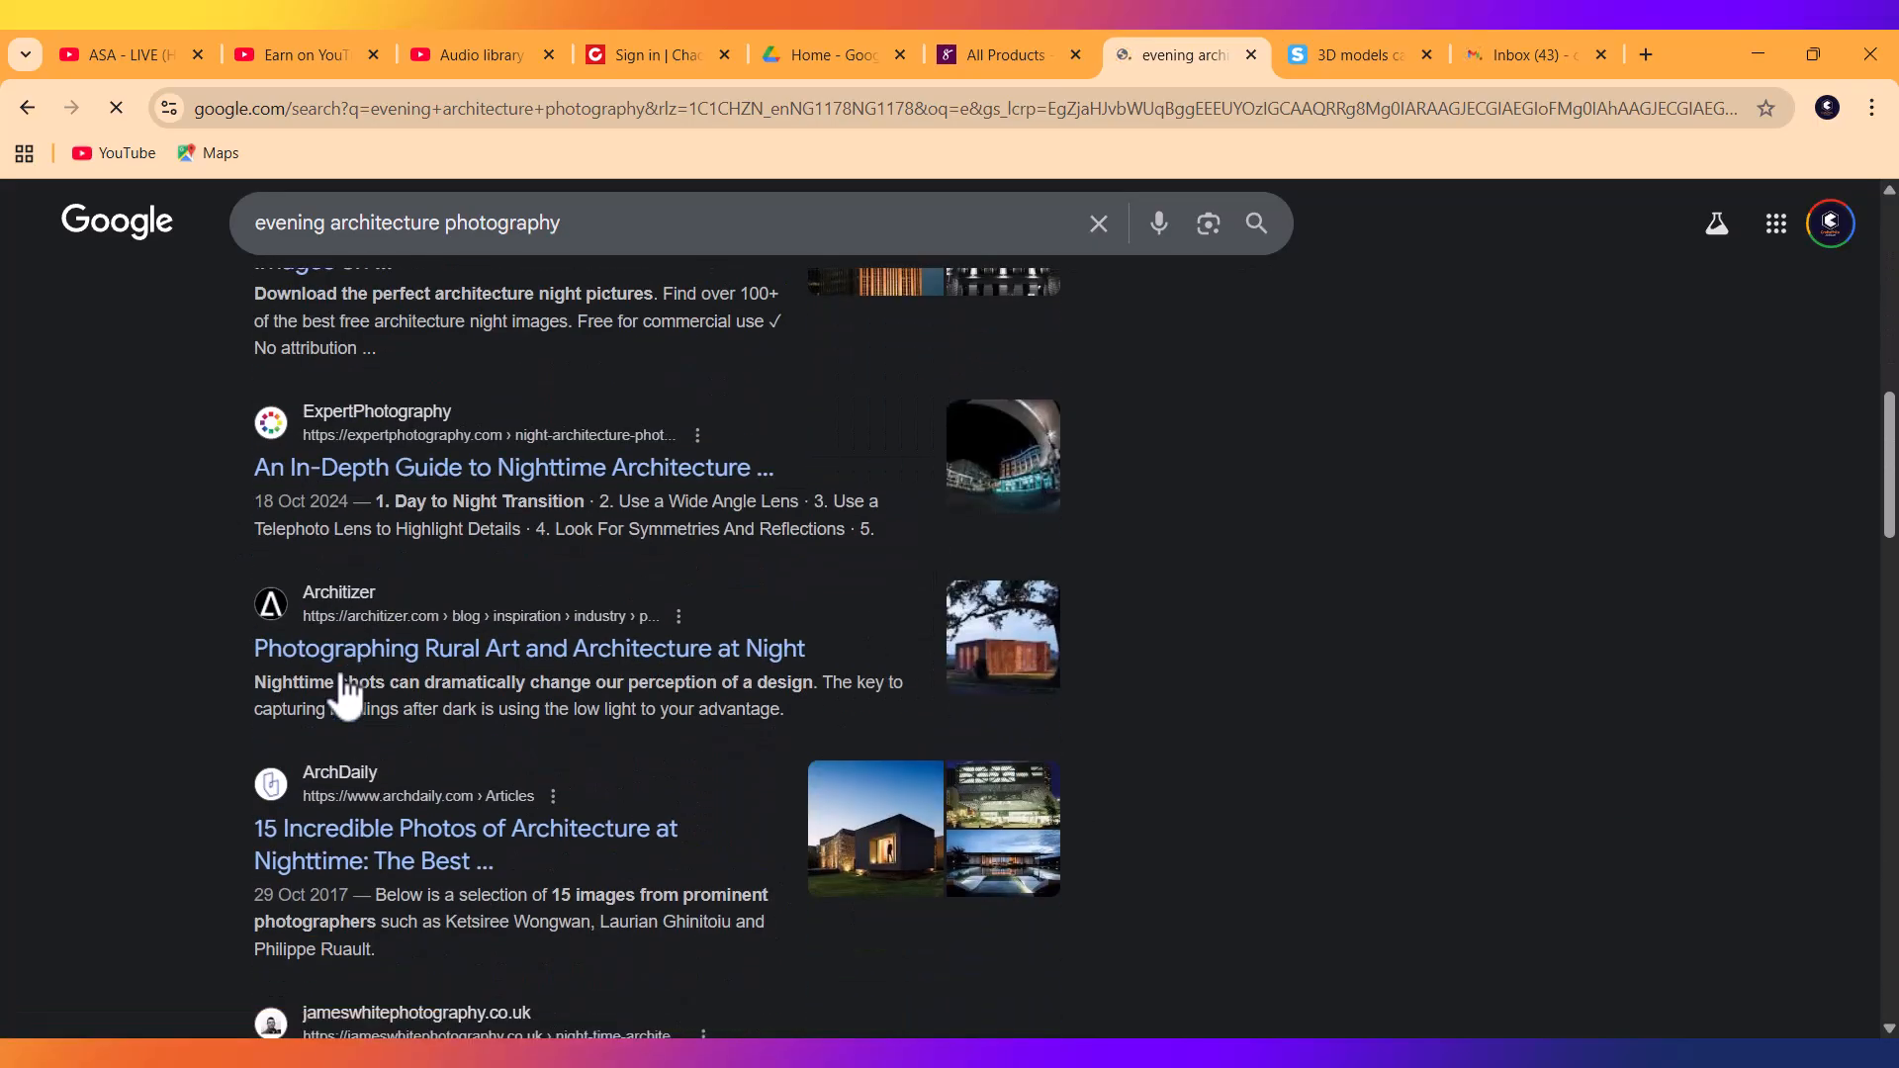
pyautogui.scroll(-4, 340, 672)
pyautogui.scroll(2, 338, 677)
pyautogui.scroll(11, 339, 676)
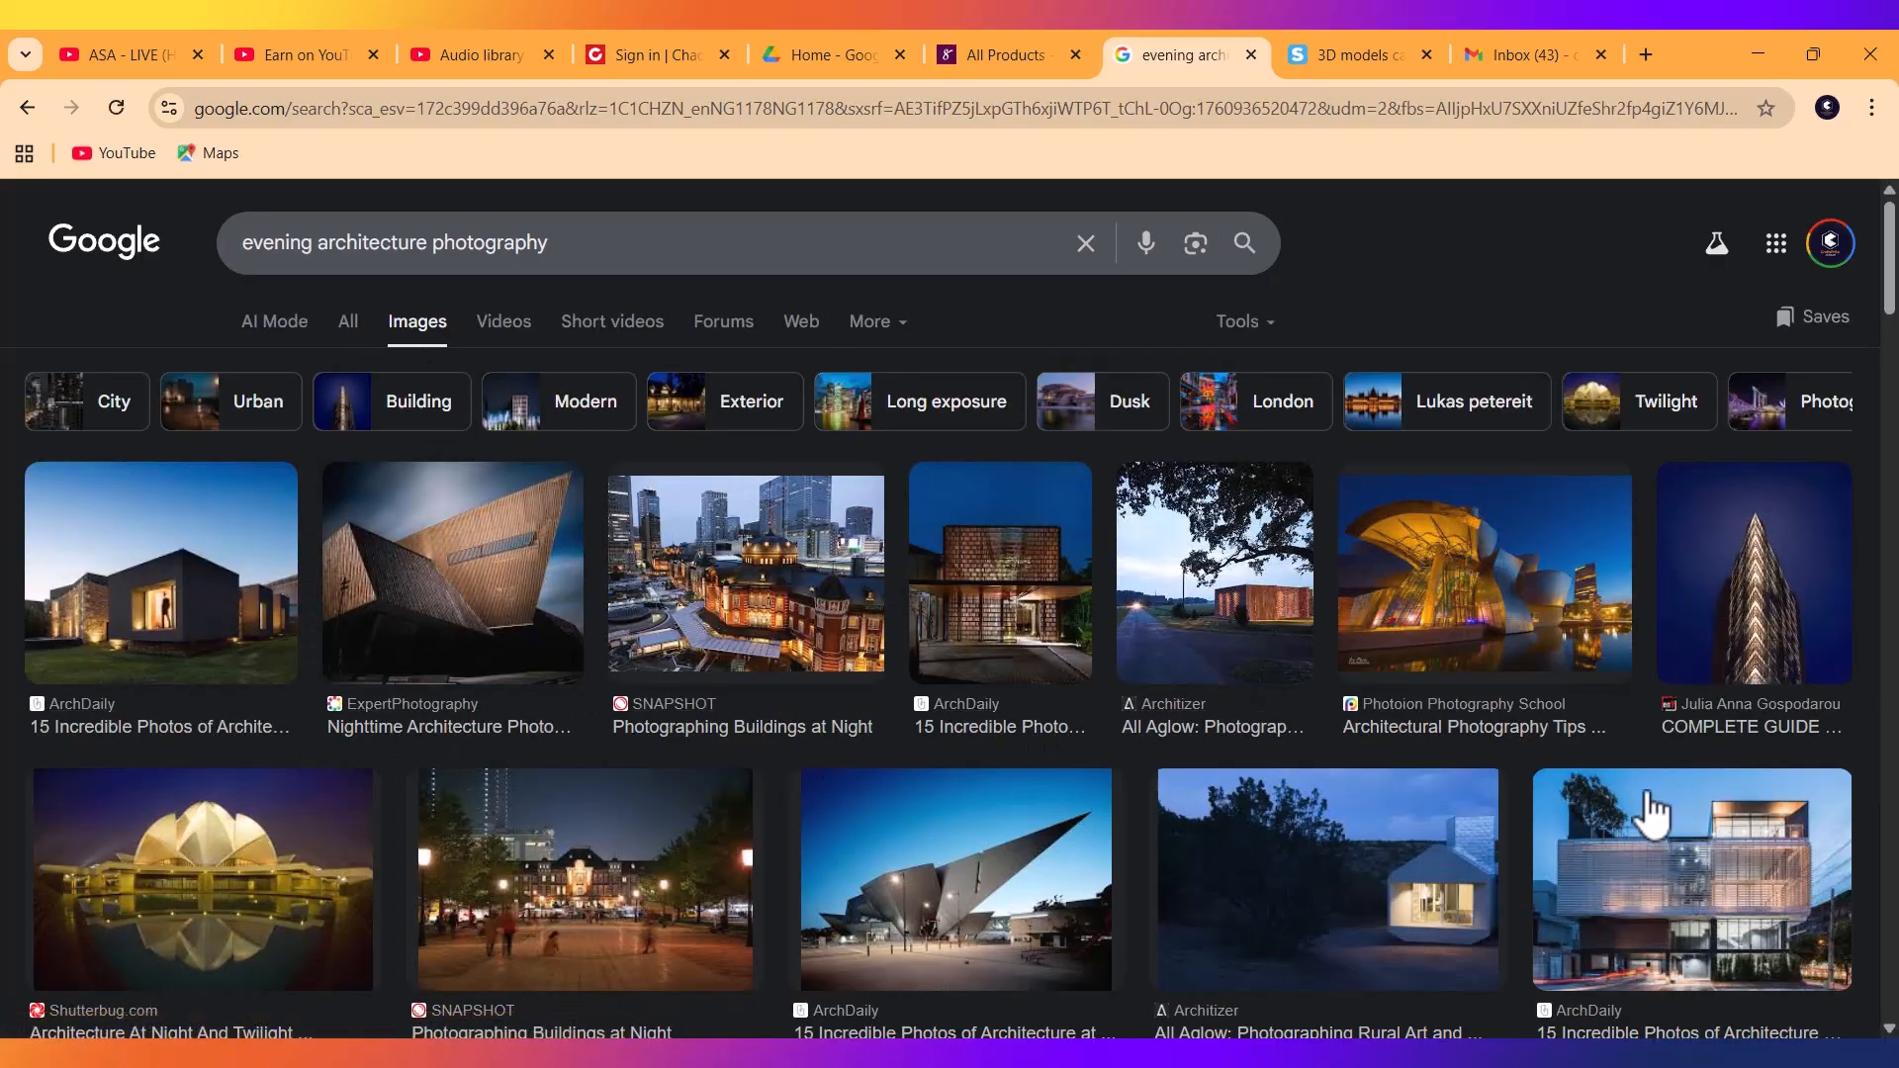
# Preview the ArchDaily, ExpertPhotography and SNAPSHOT nighttime architecture images.
pyautogui.scroll(-1, 1202, 845)
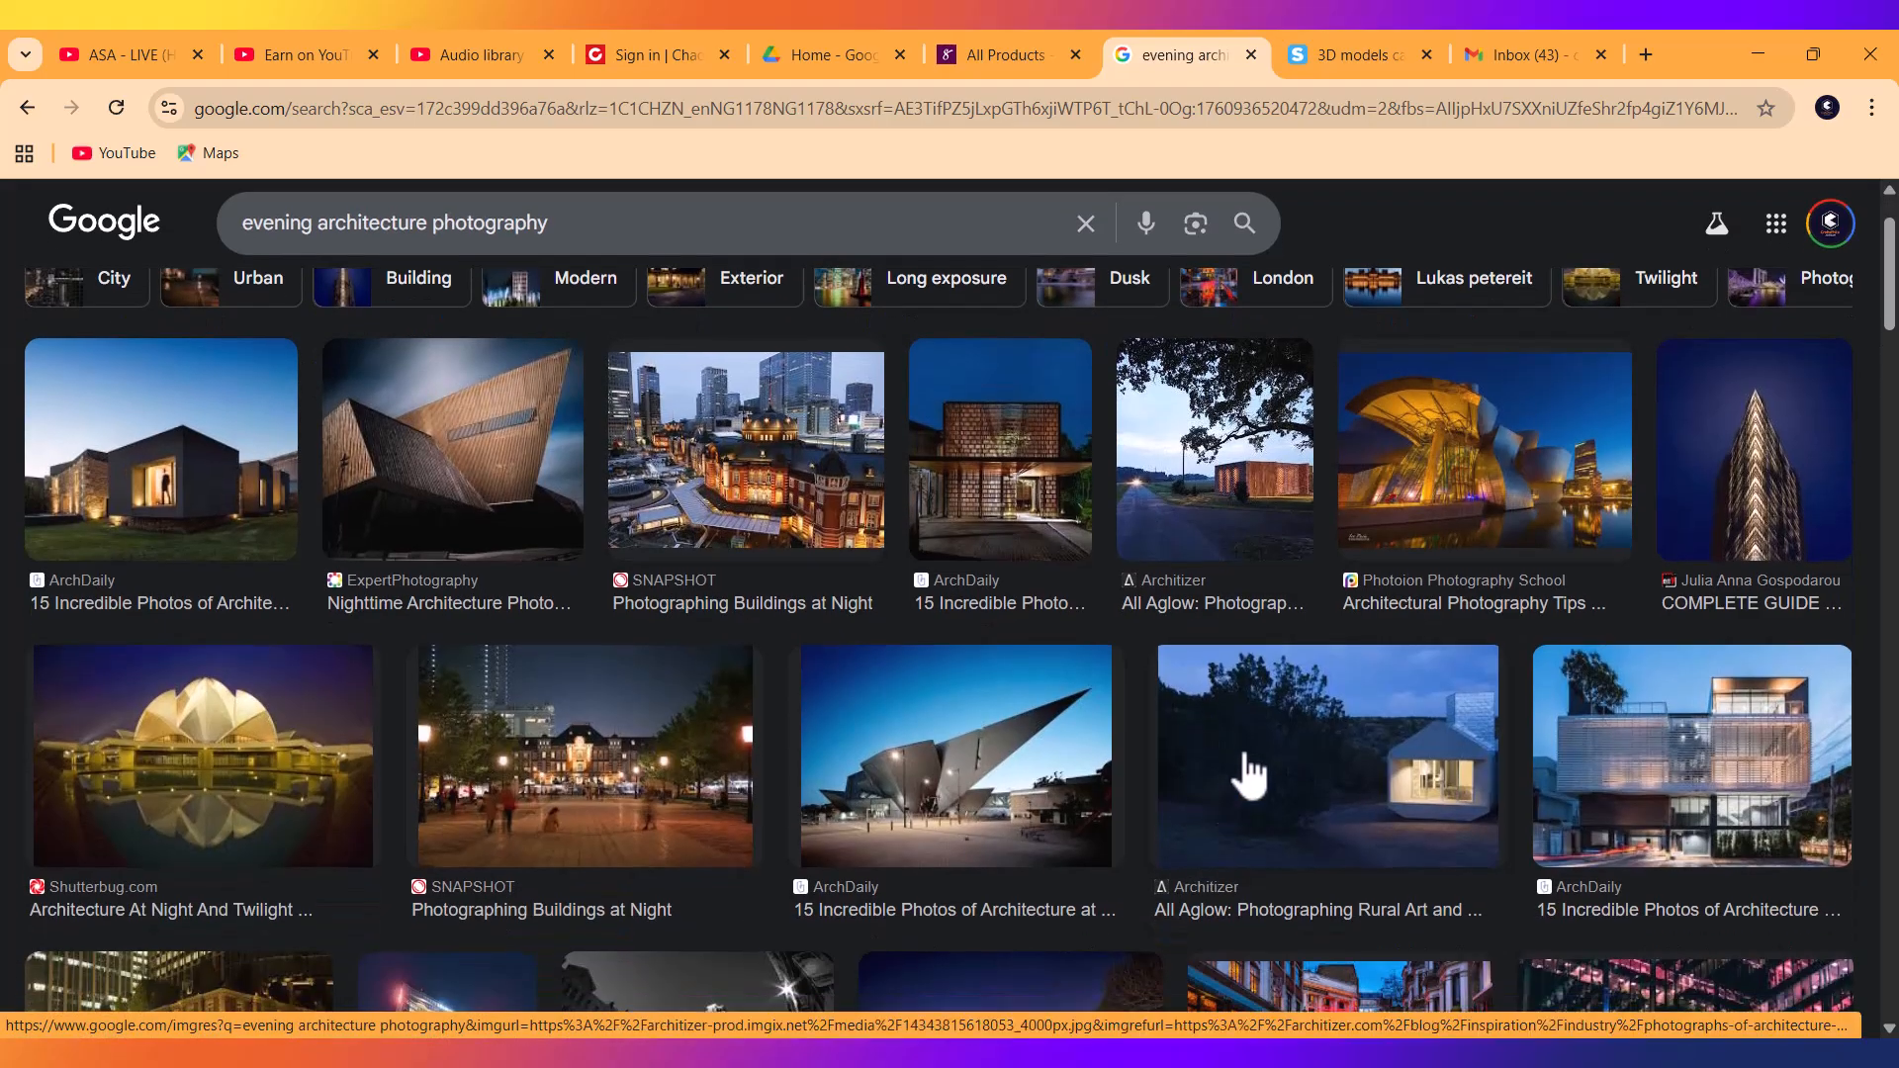
pyautogui.scroll(1, 1162, 886)
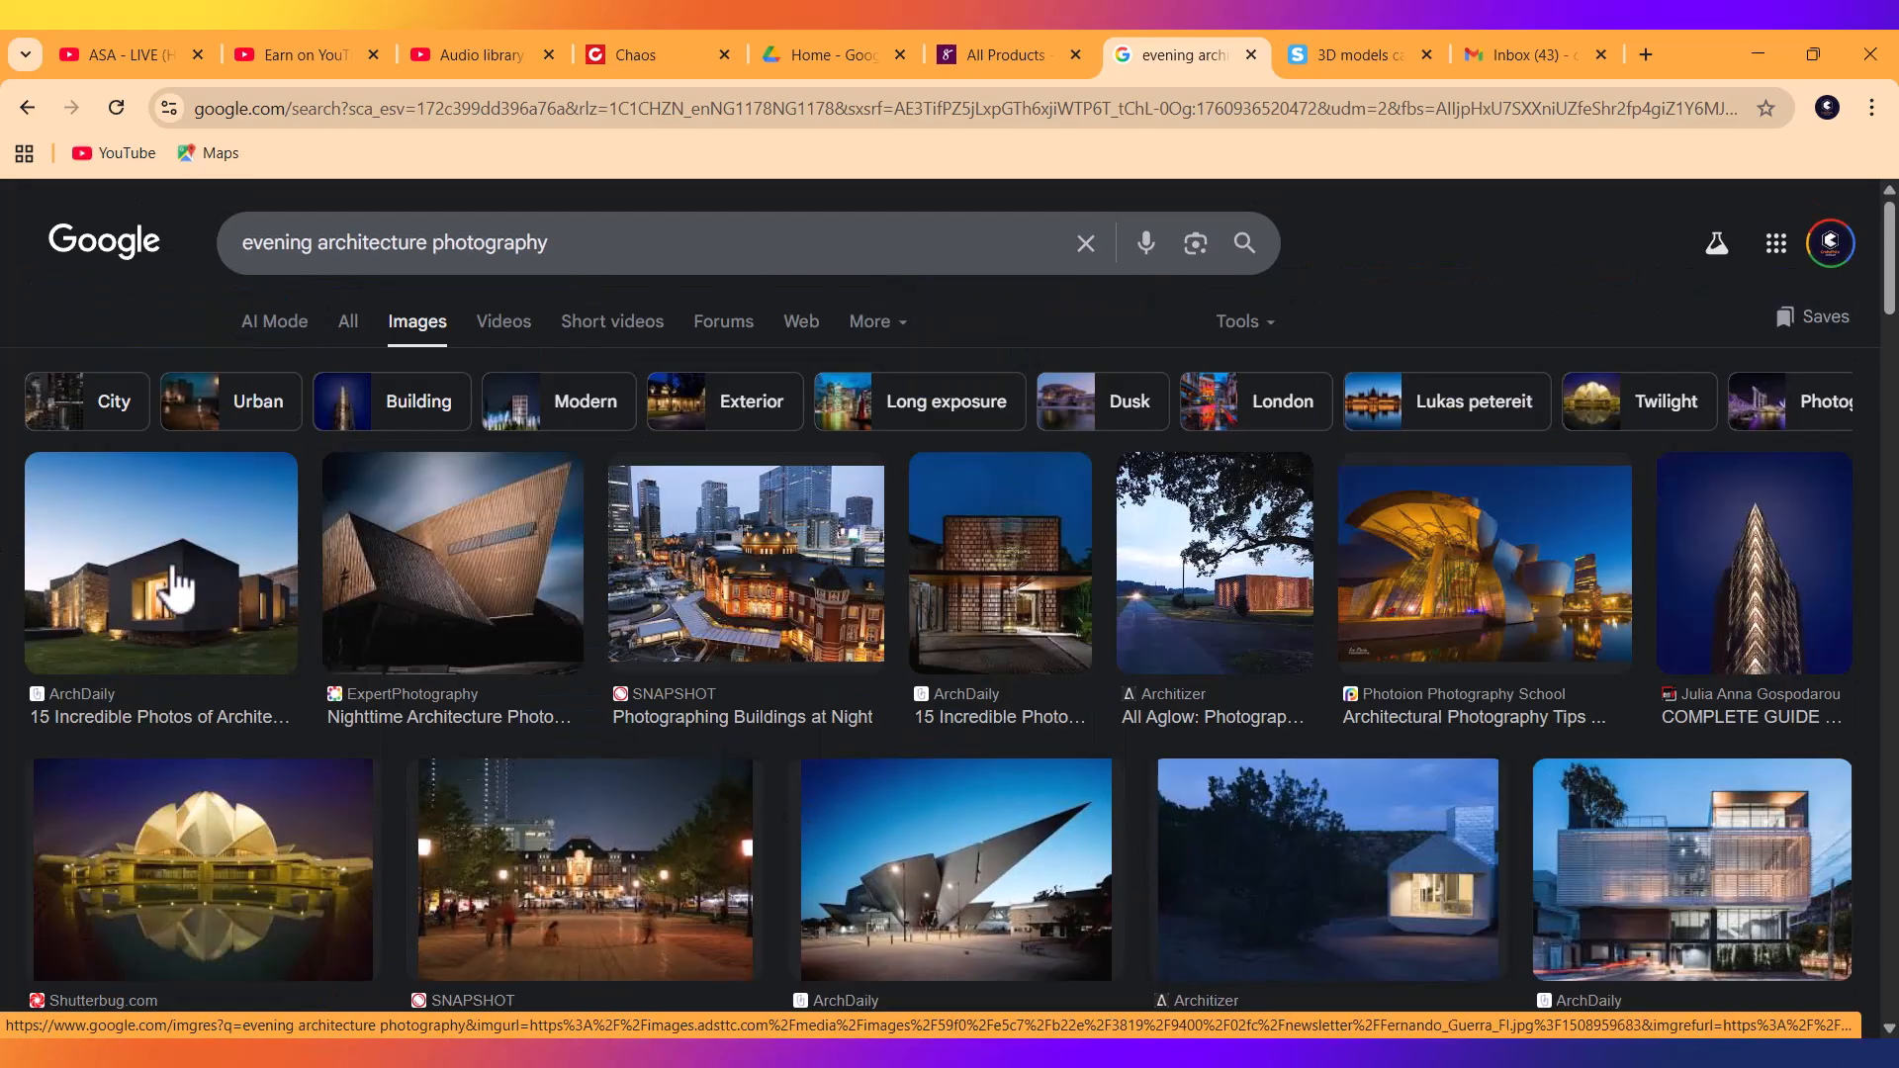
pyautogui.click(178, 589)
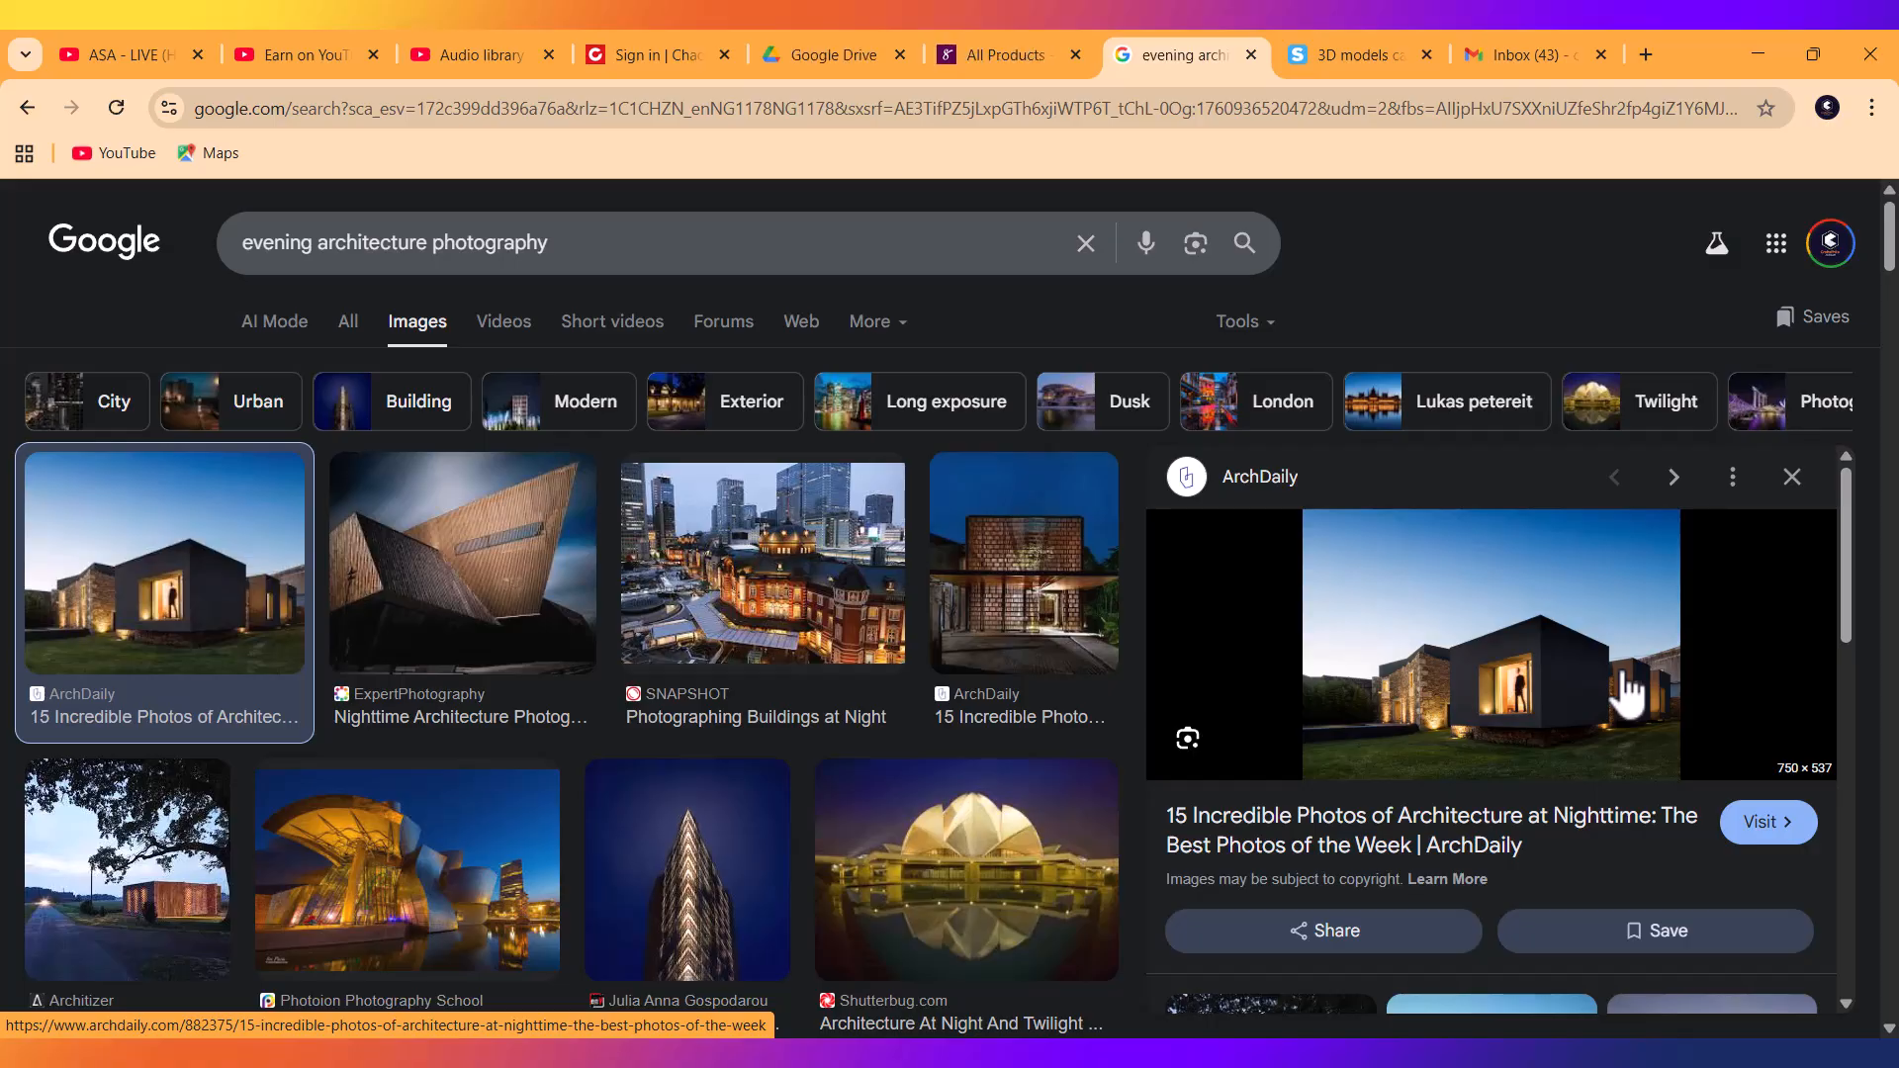
pyautogui.click(455, 549)
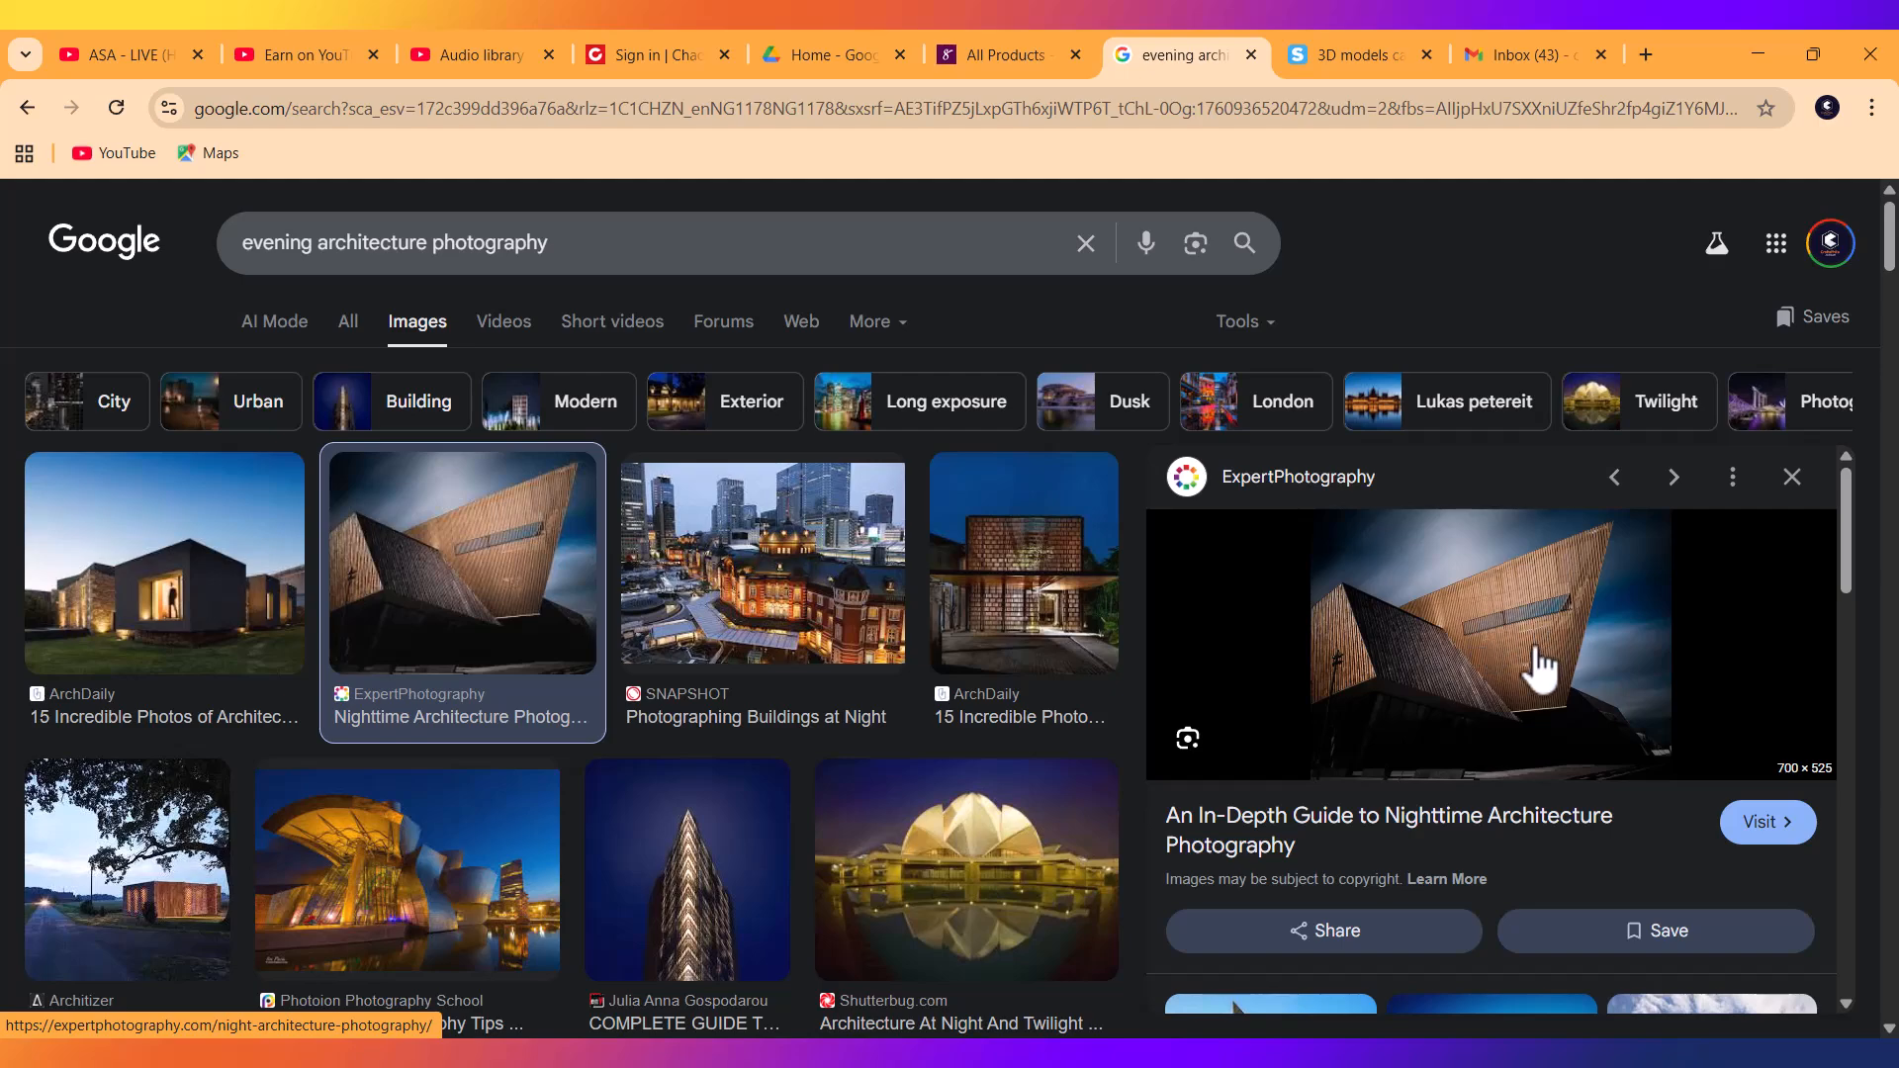
pyautogui.click(794, 616)
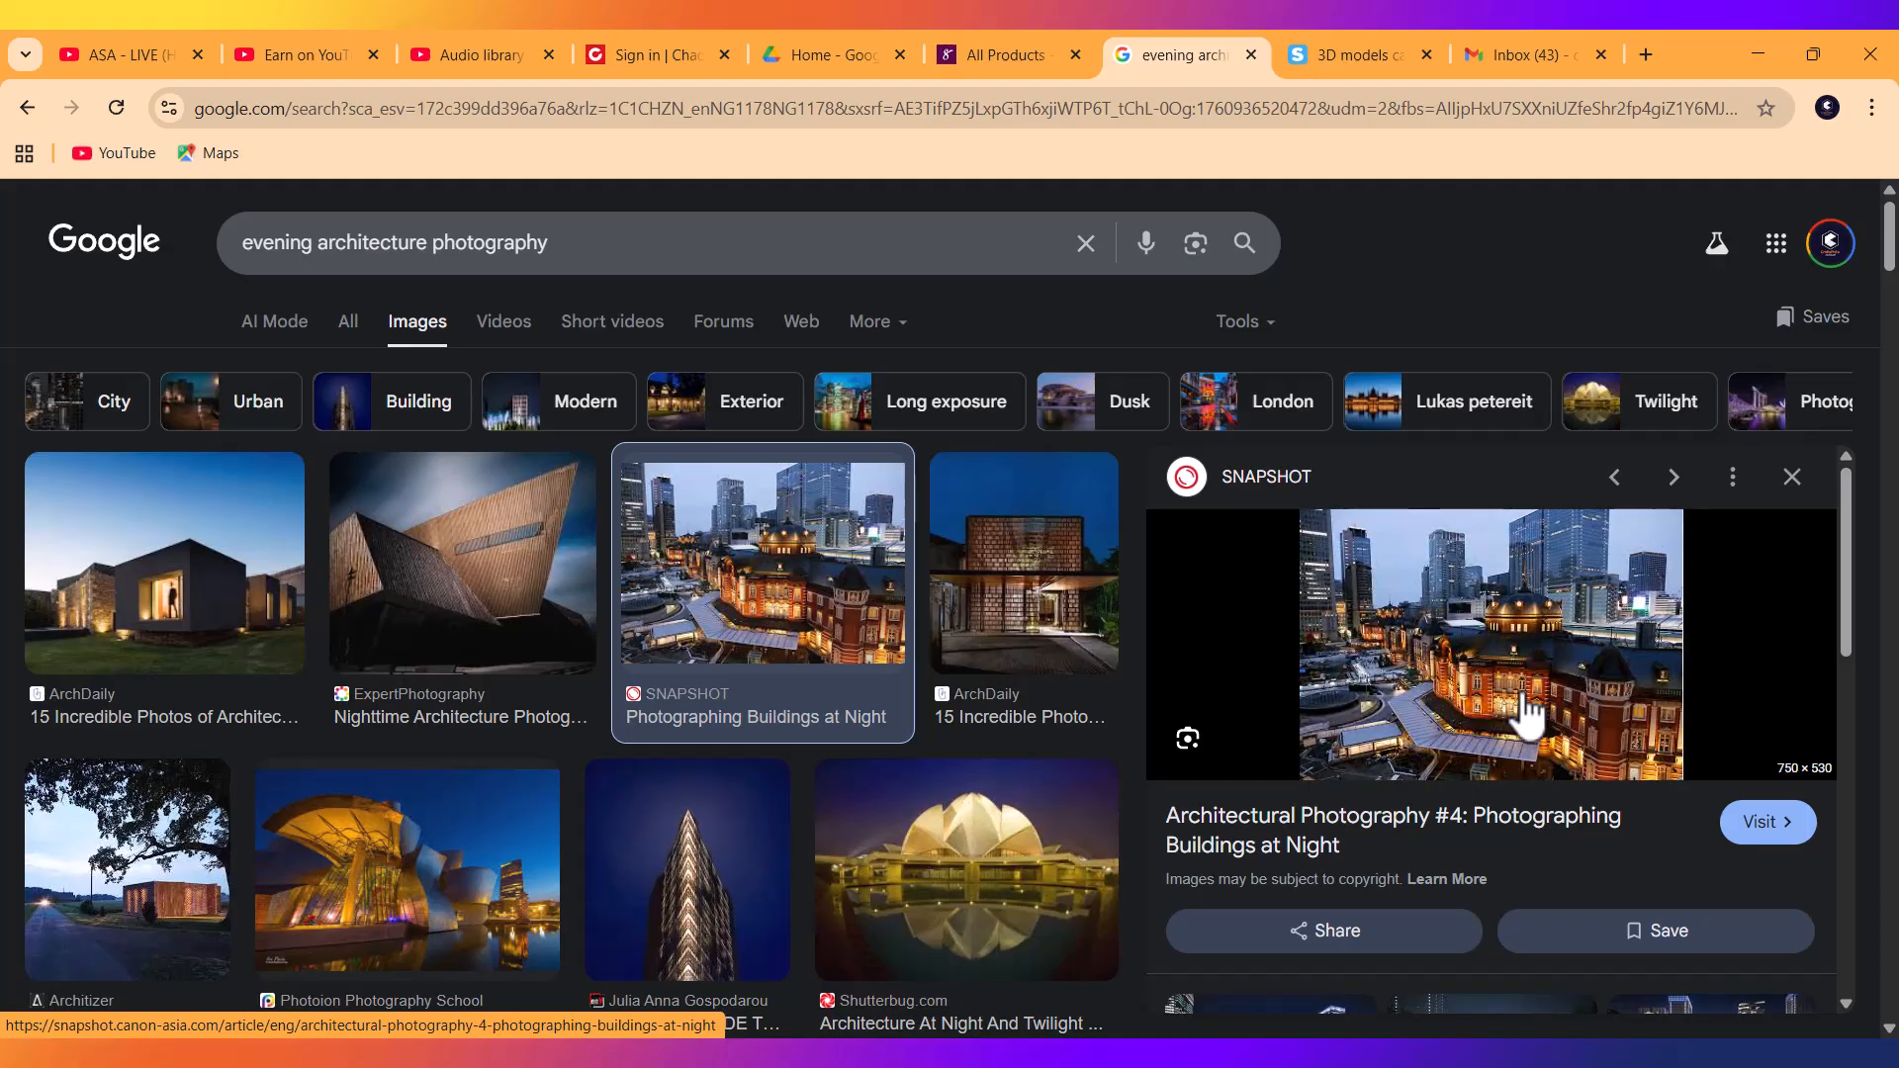
# Preview the Architizer, ArchDaily, MIOPS and SNAPSHOT photos, ending on the canal-side building at dusk.
pyautogui.scroll(-7, 707, 809)
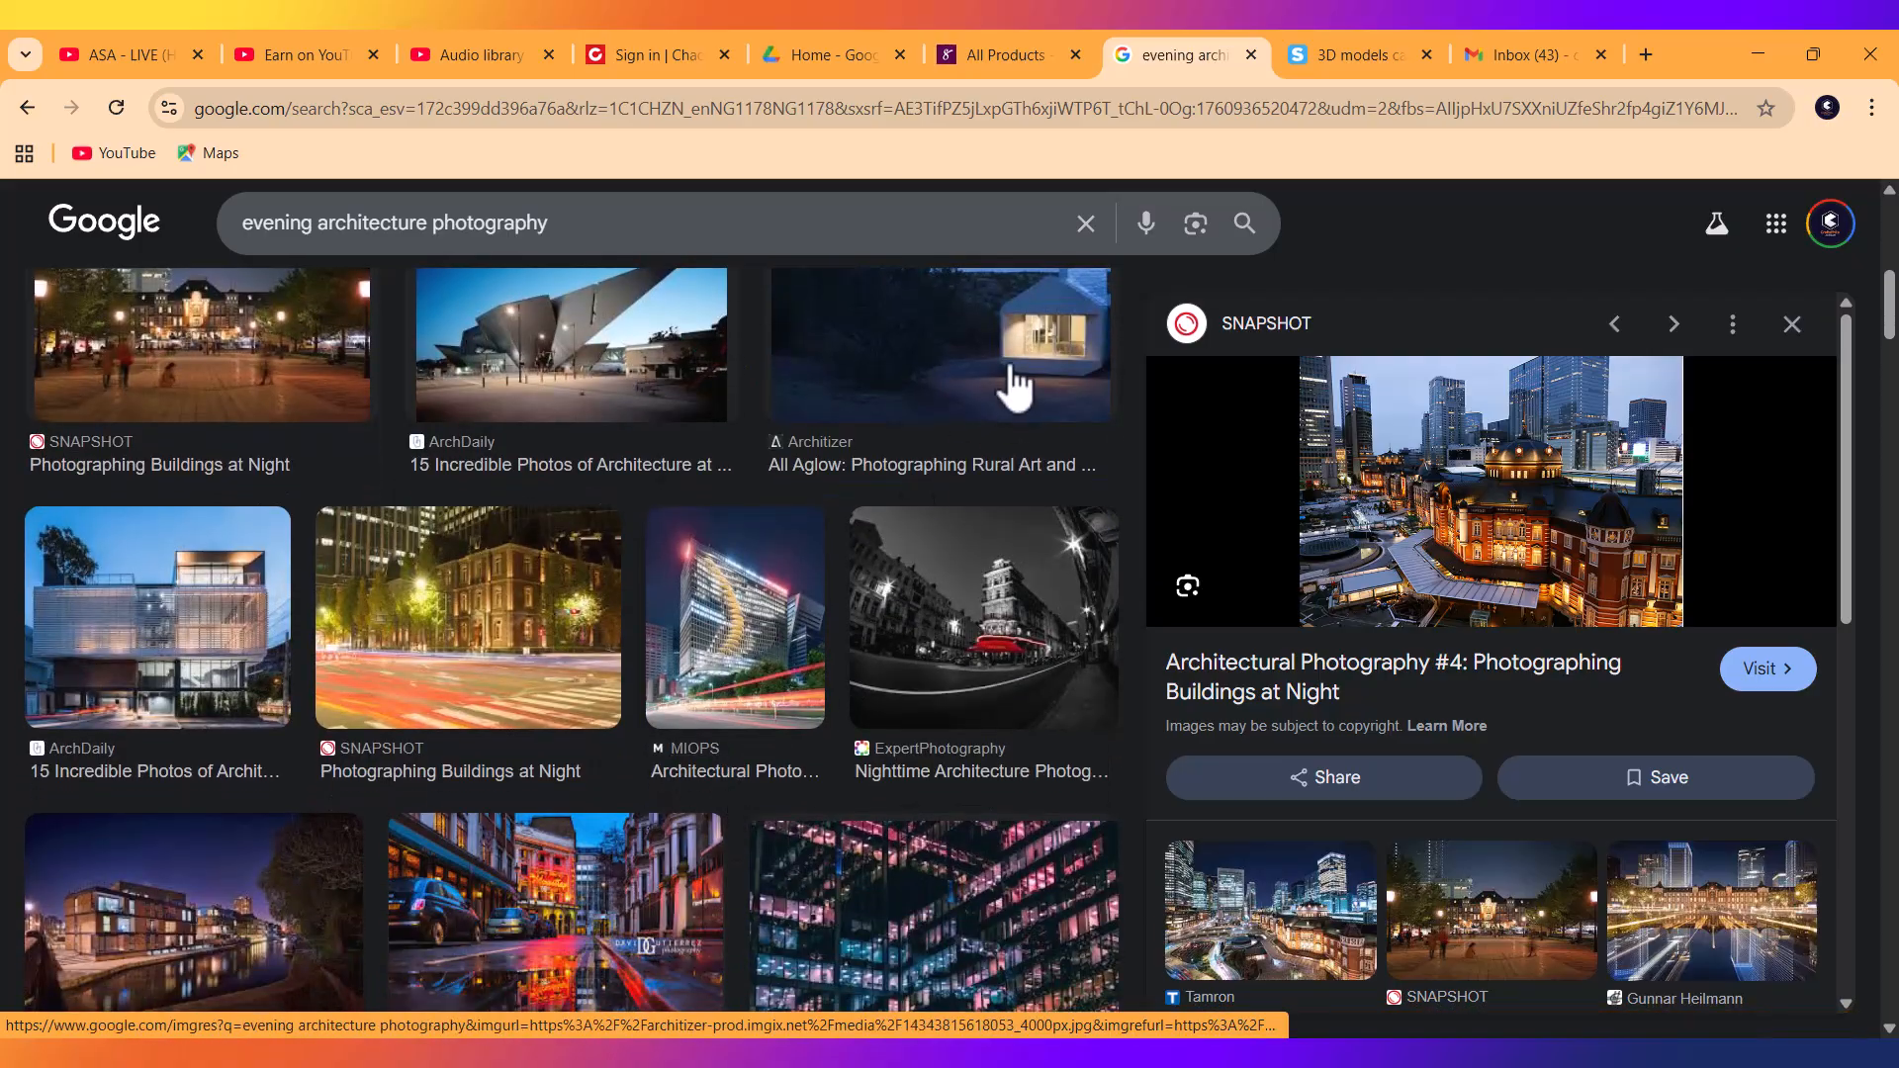
pyautogui.click(1009, 386)
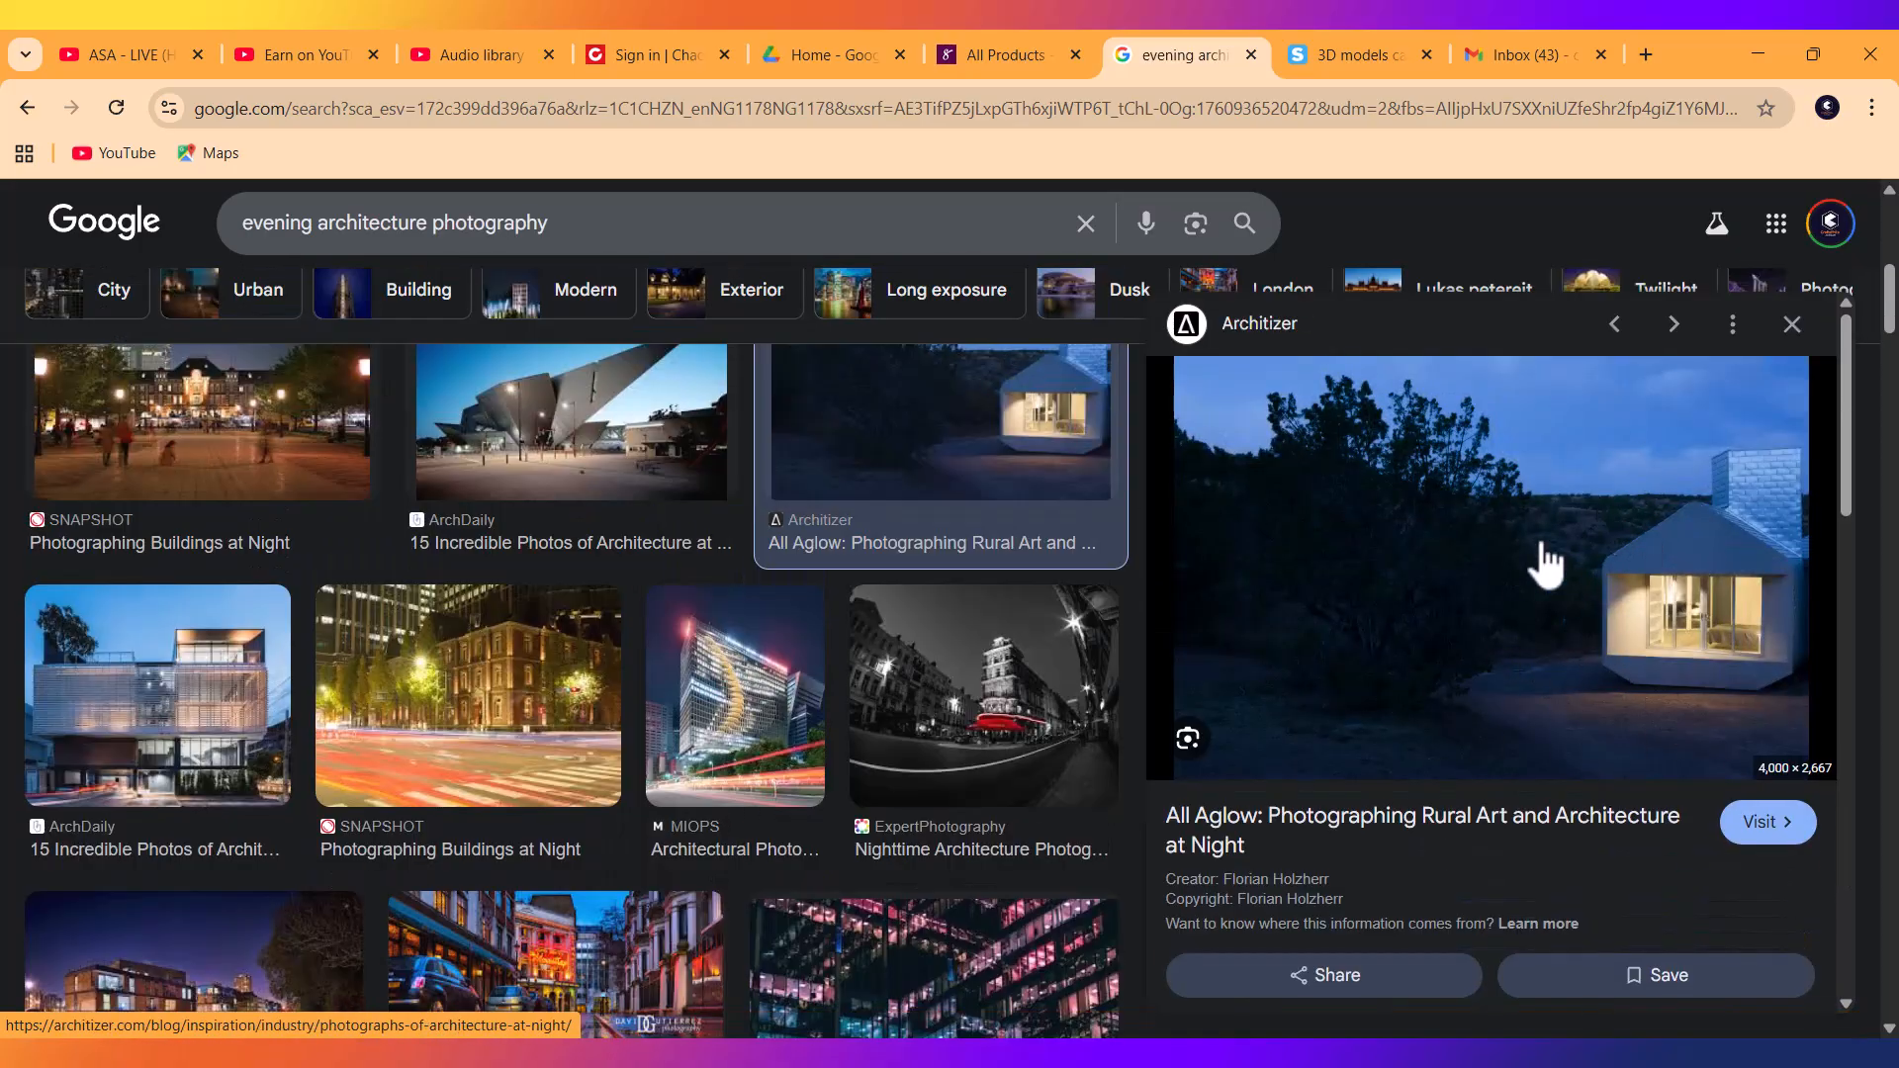
pyautogui.click(202, 732)
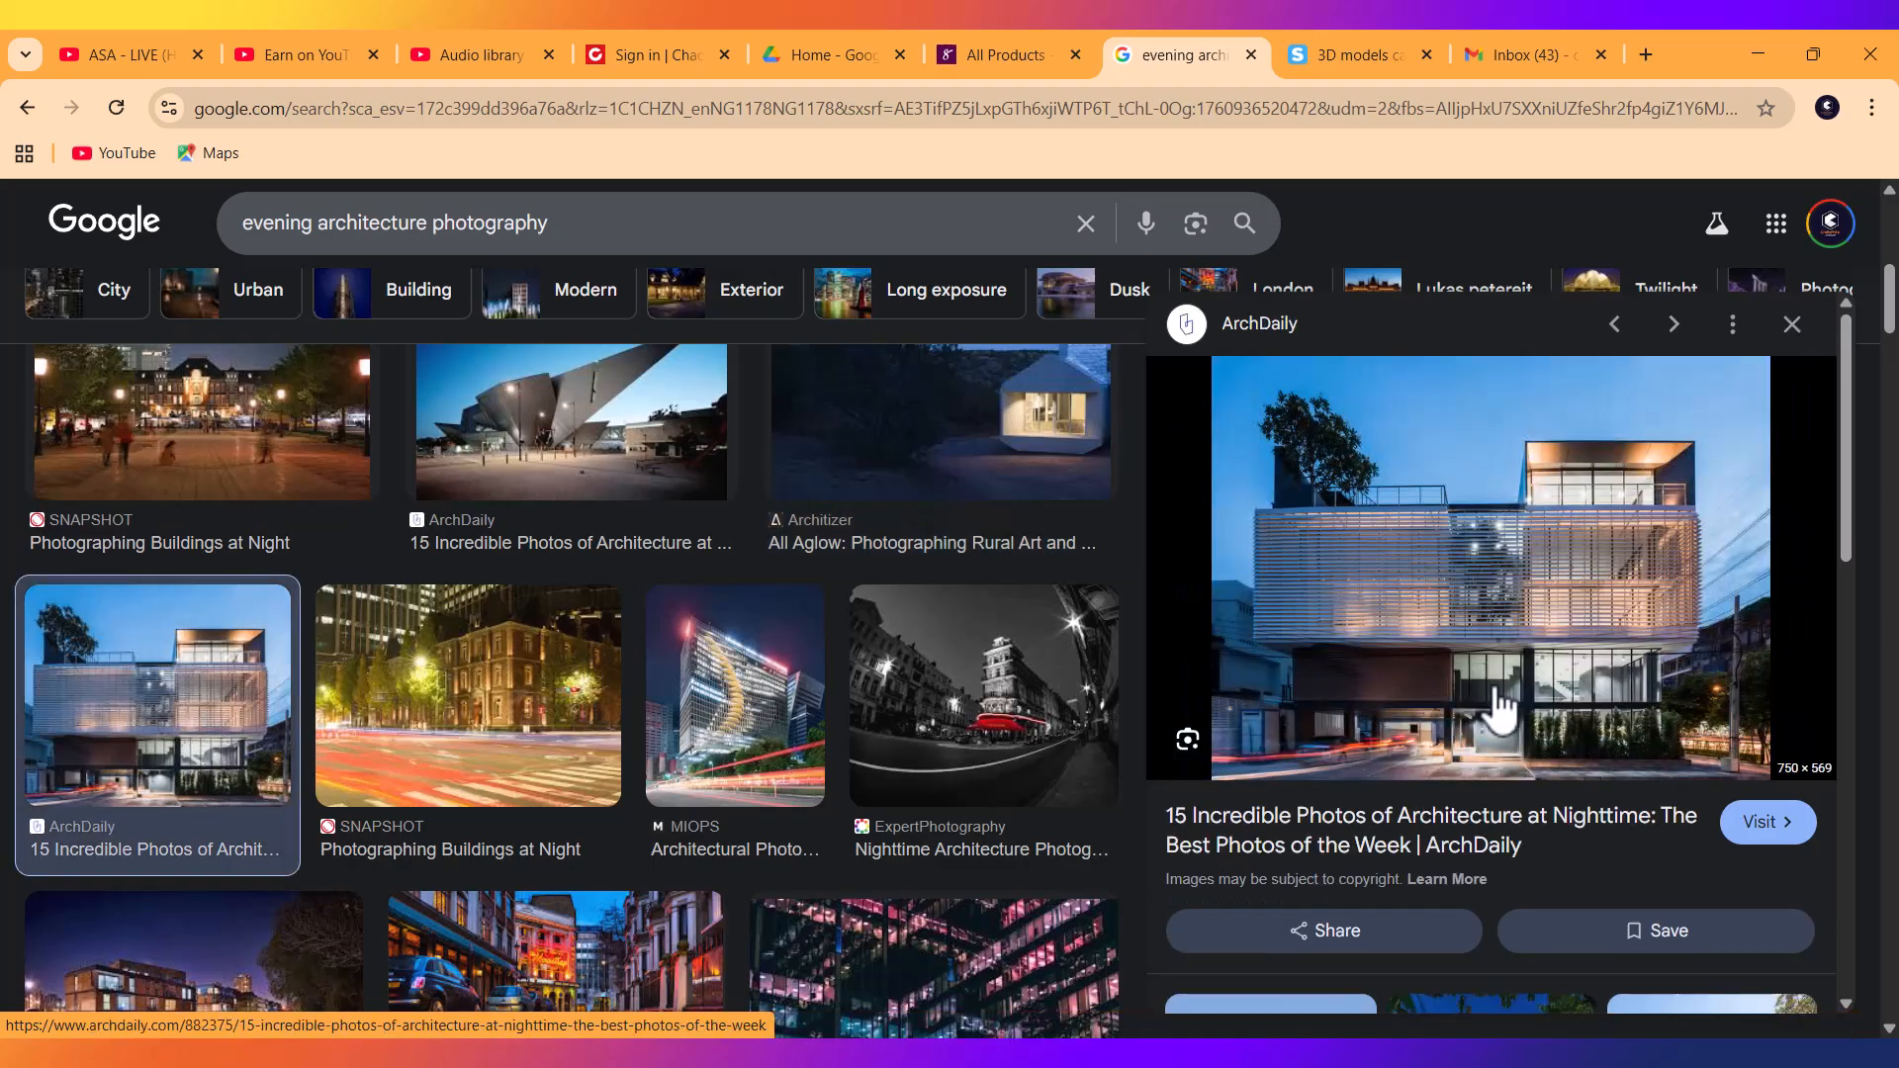
pyautogui.click(712, 770)
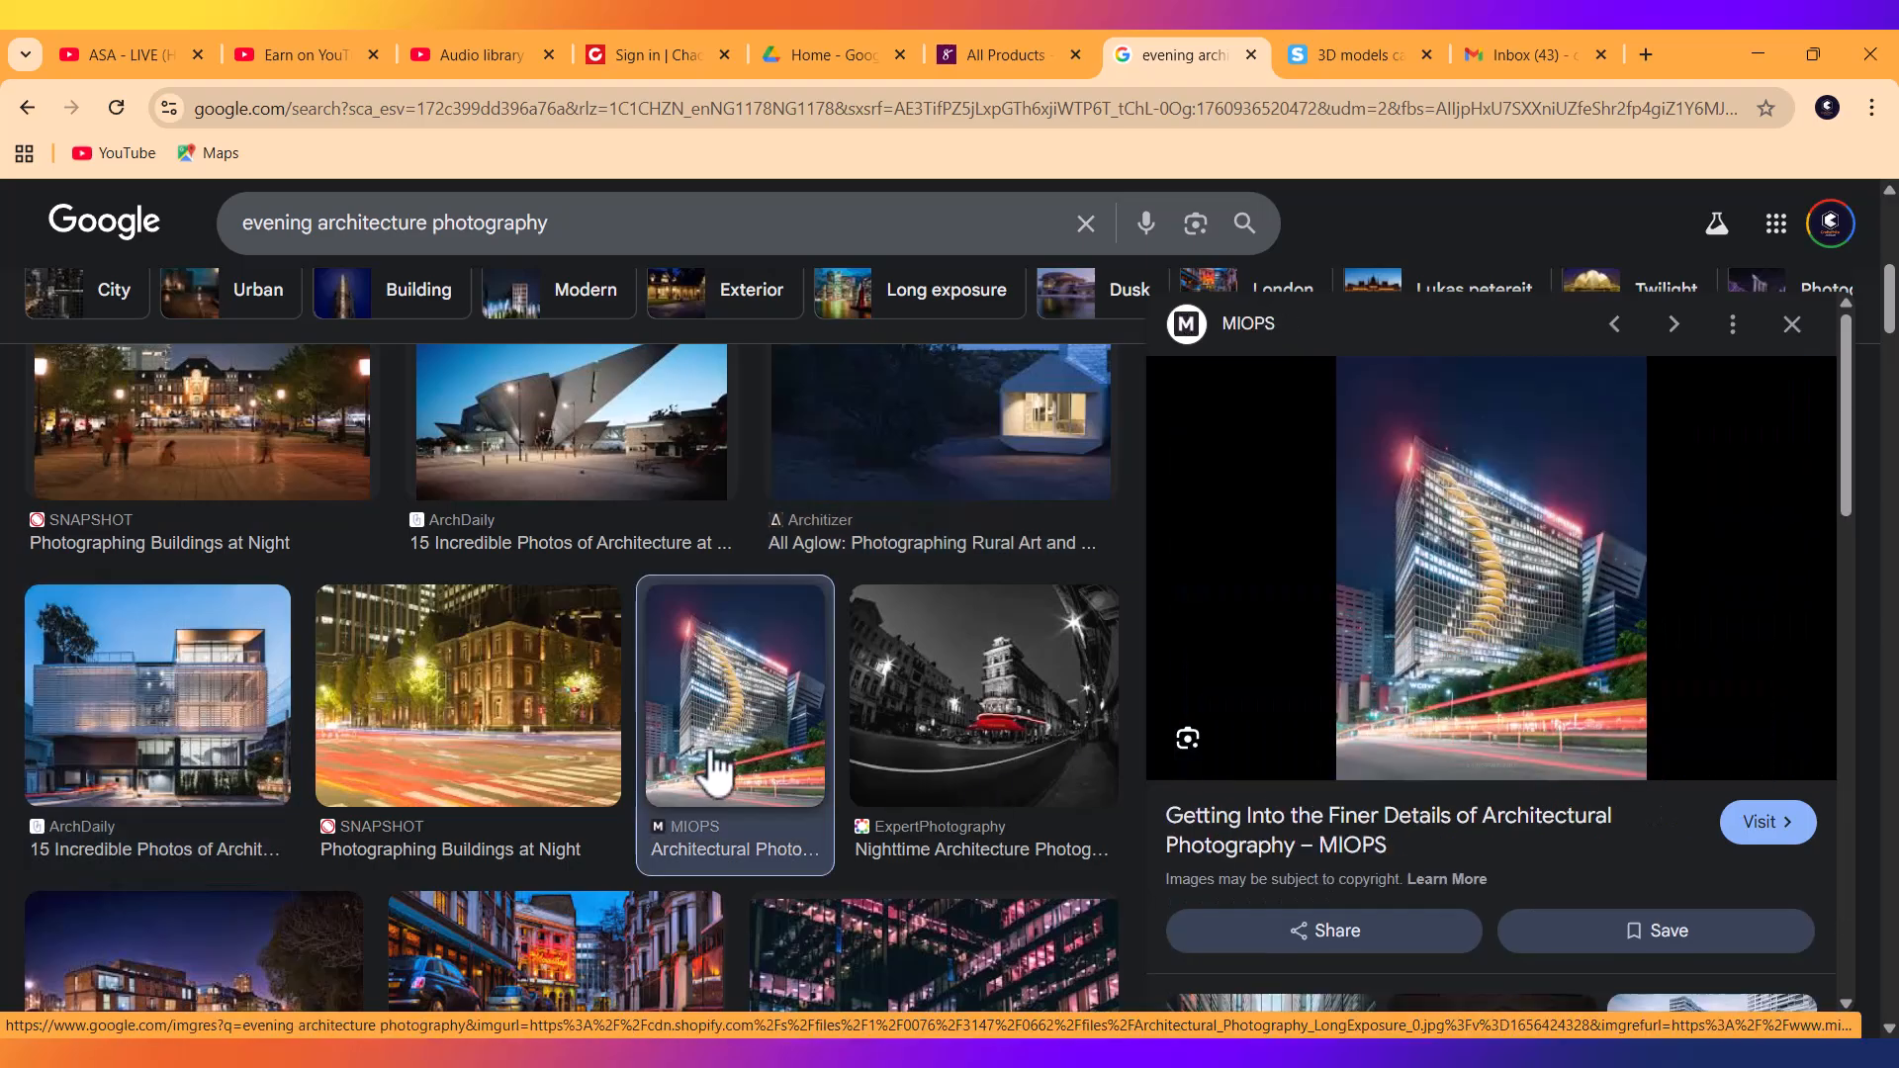
pyautogui.click(437, 679)
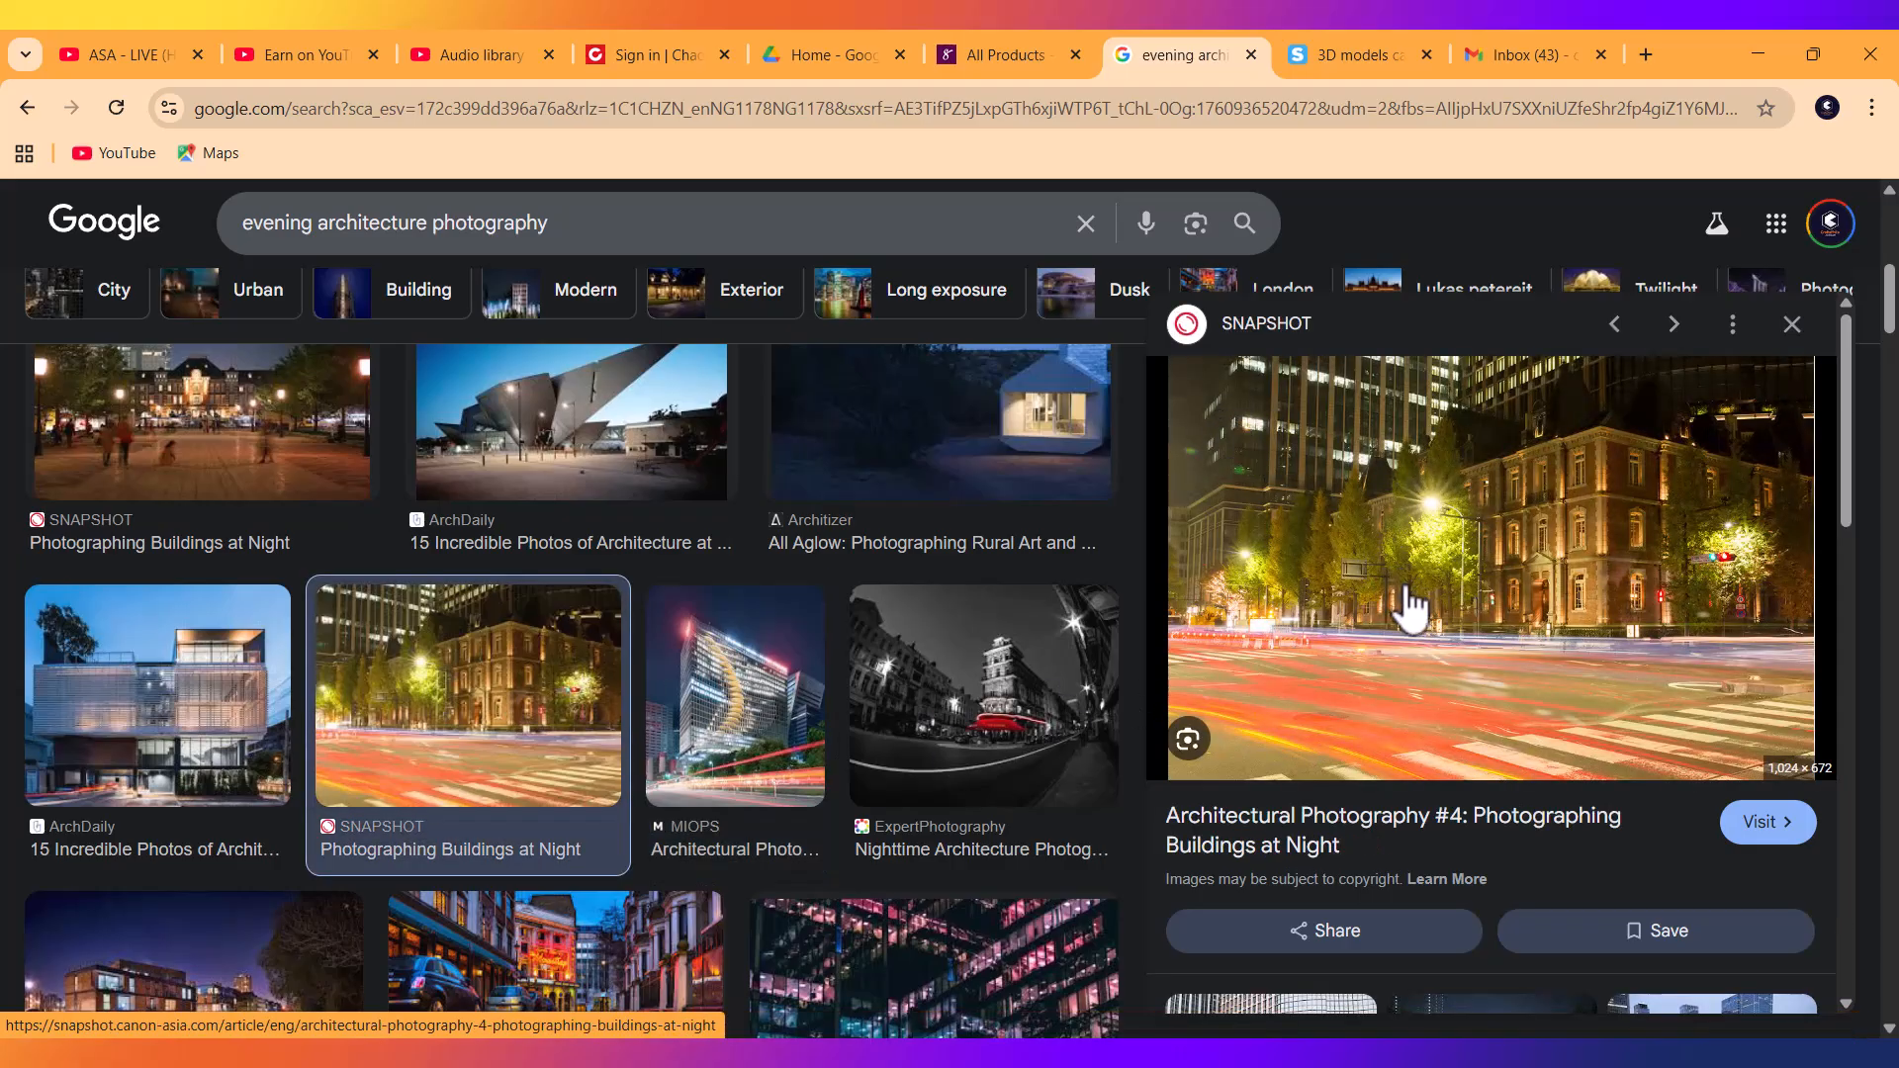
pyautogui.scroll(-5, 676, 699)
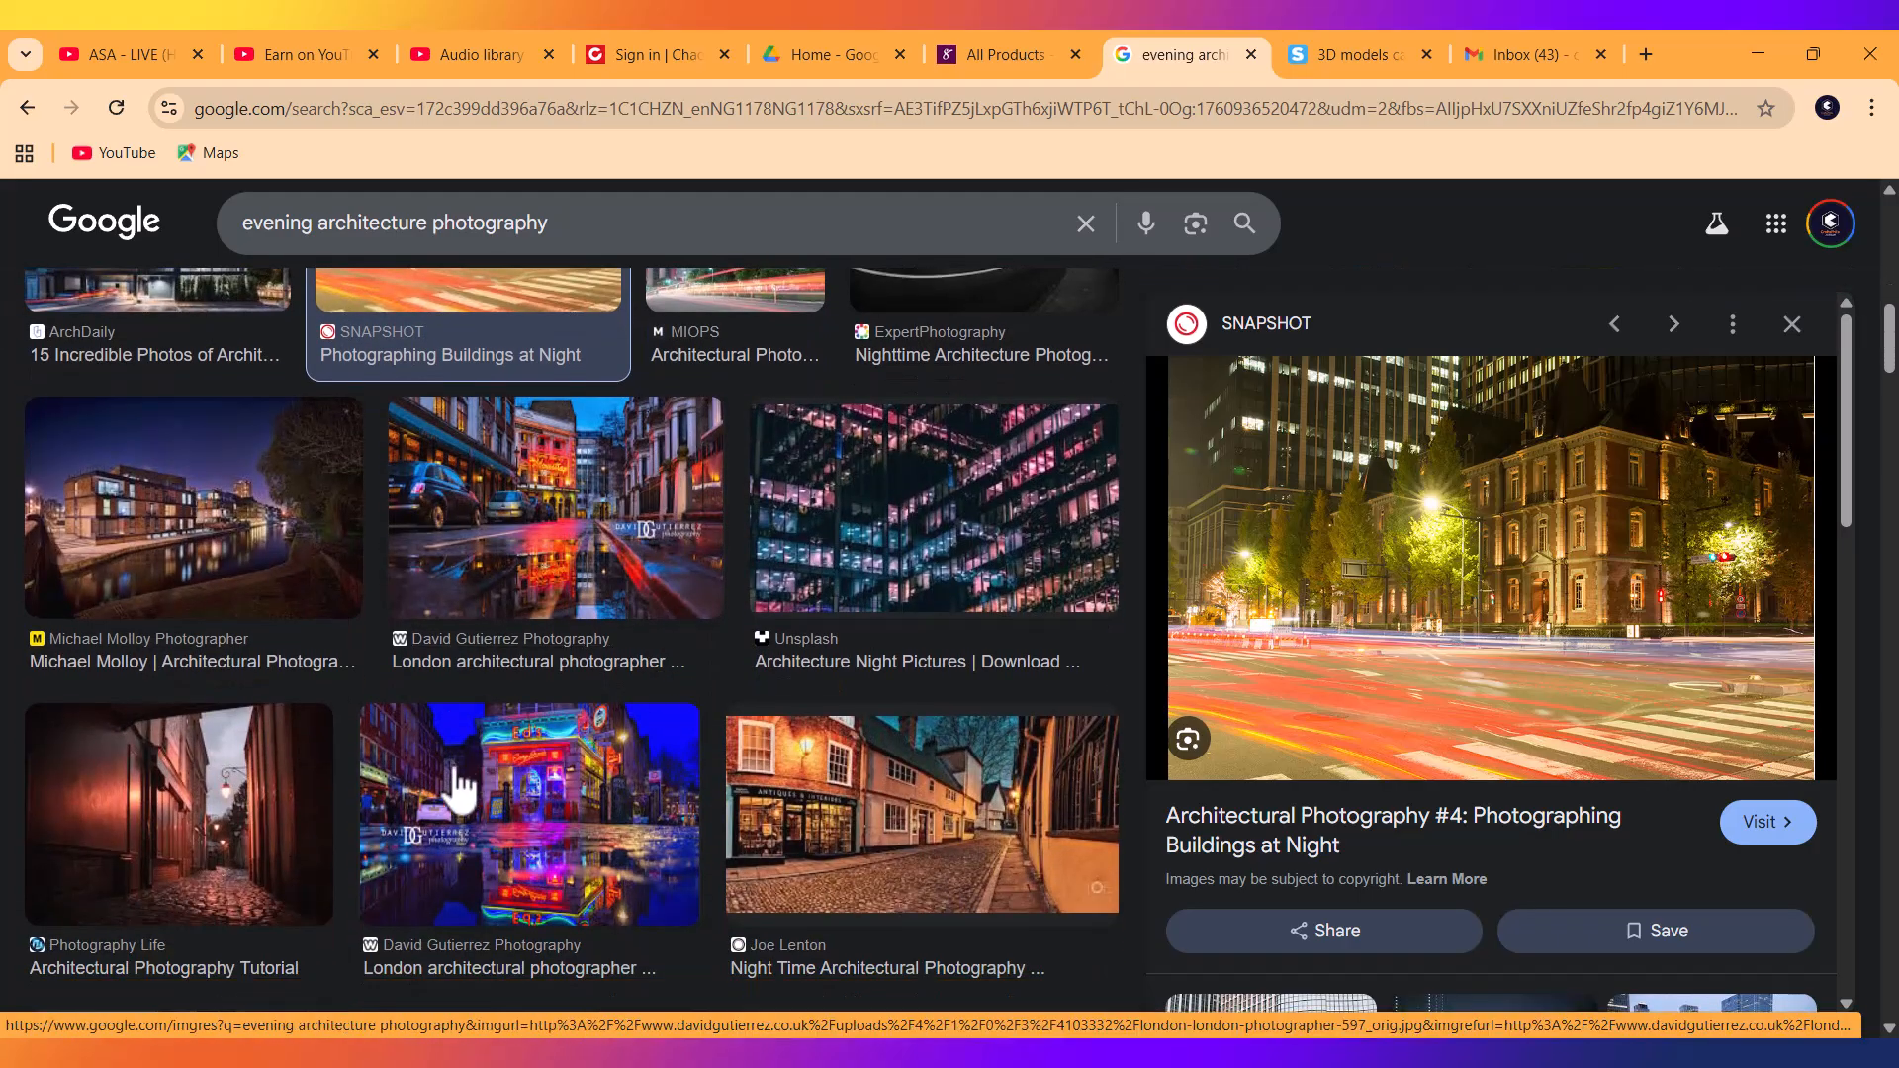
pyautogui.click(111, 544)
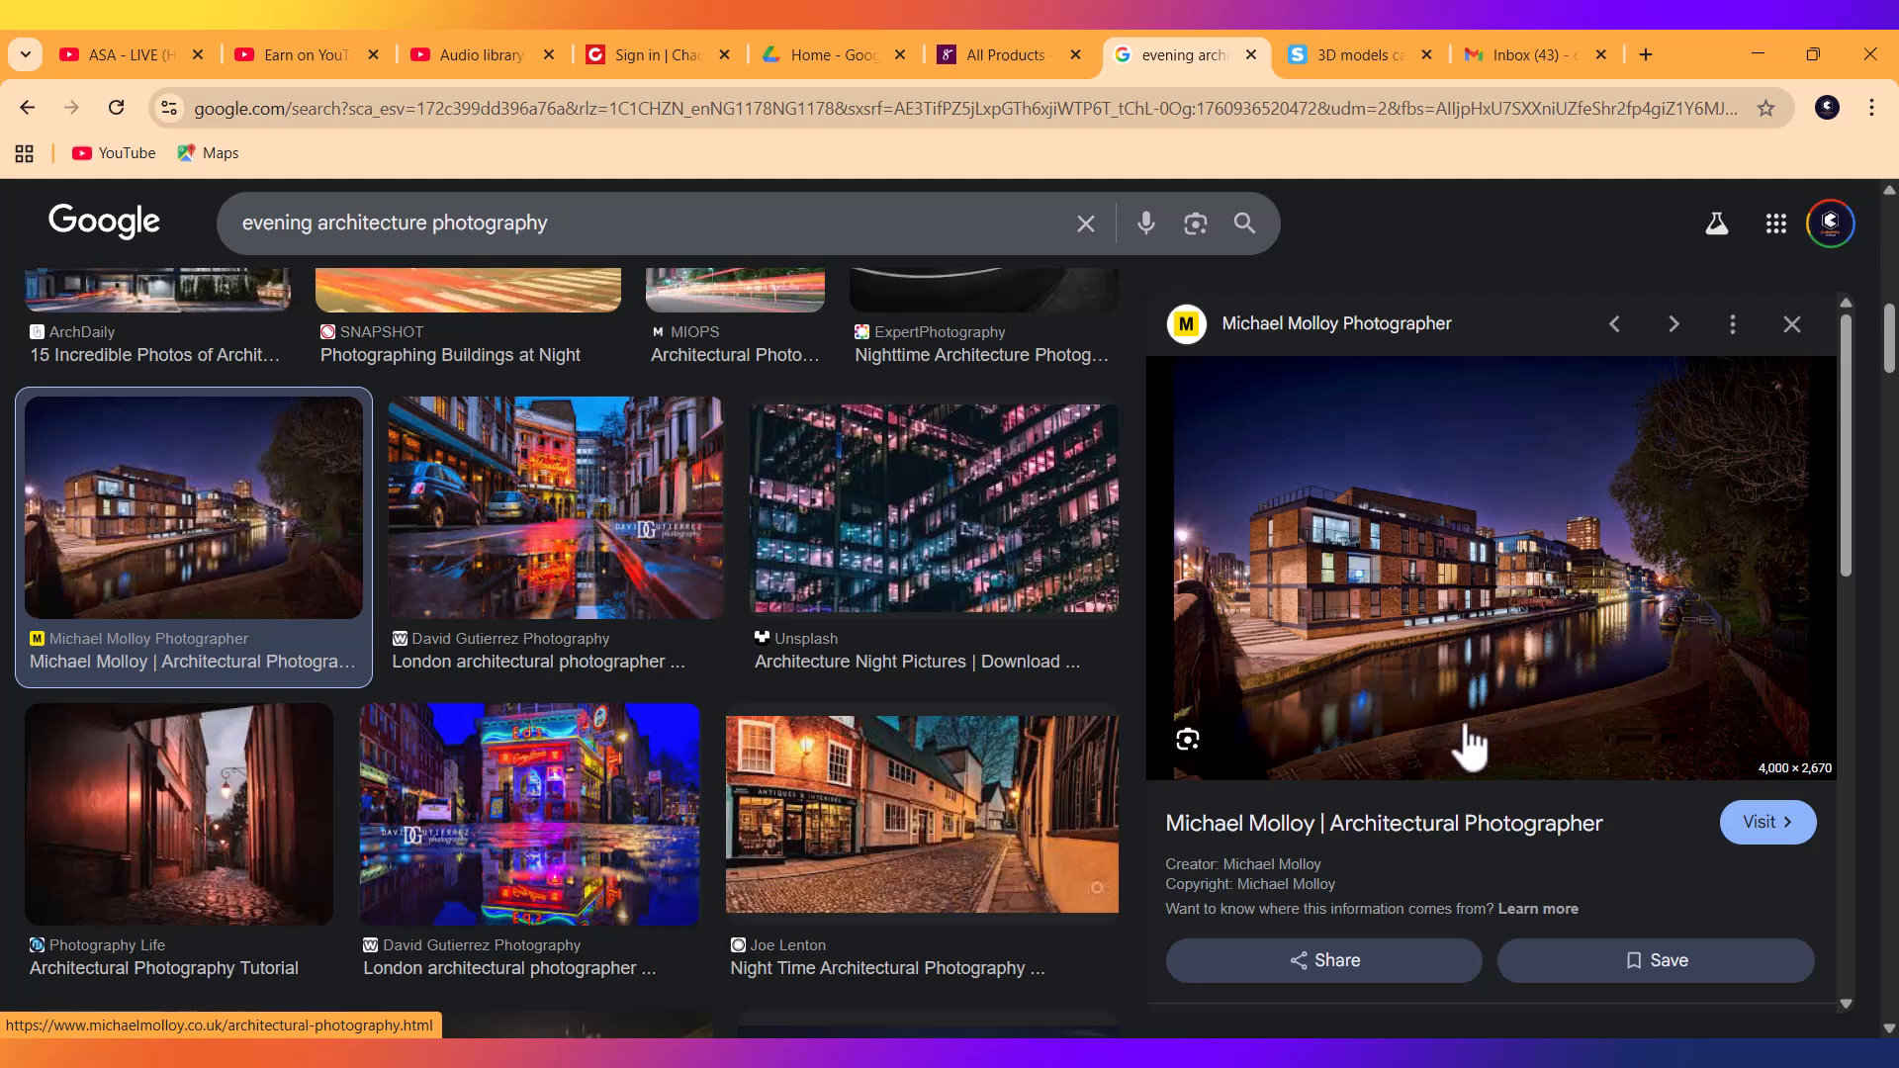
pyautogui.click(1258, 116)
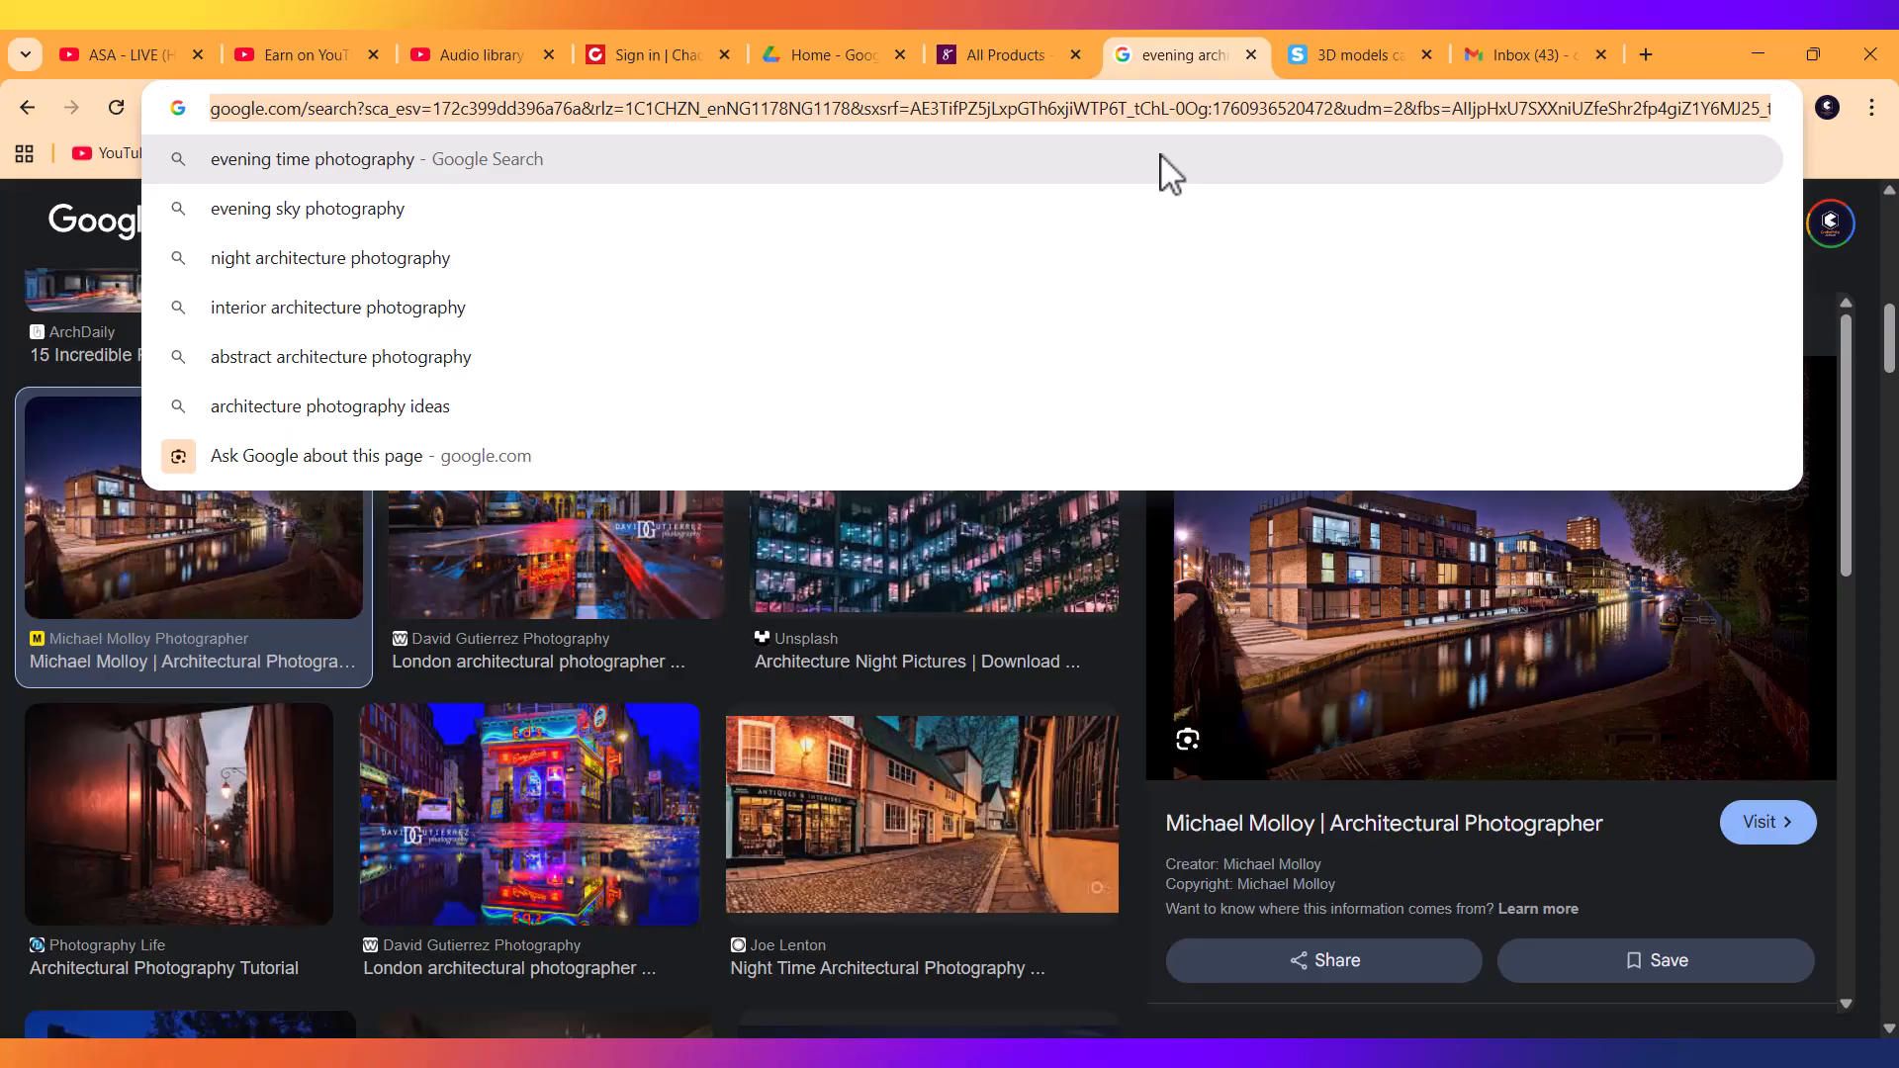
# Search the photographer's name with 'architecture photography' and open his portfolio site from the first result.
pyautogui.write('Mike ')
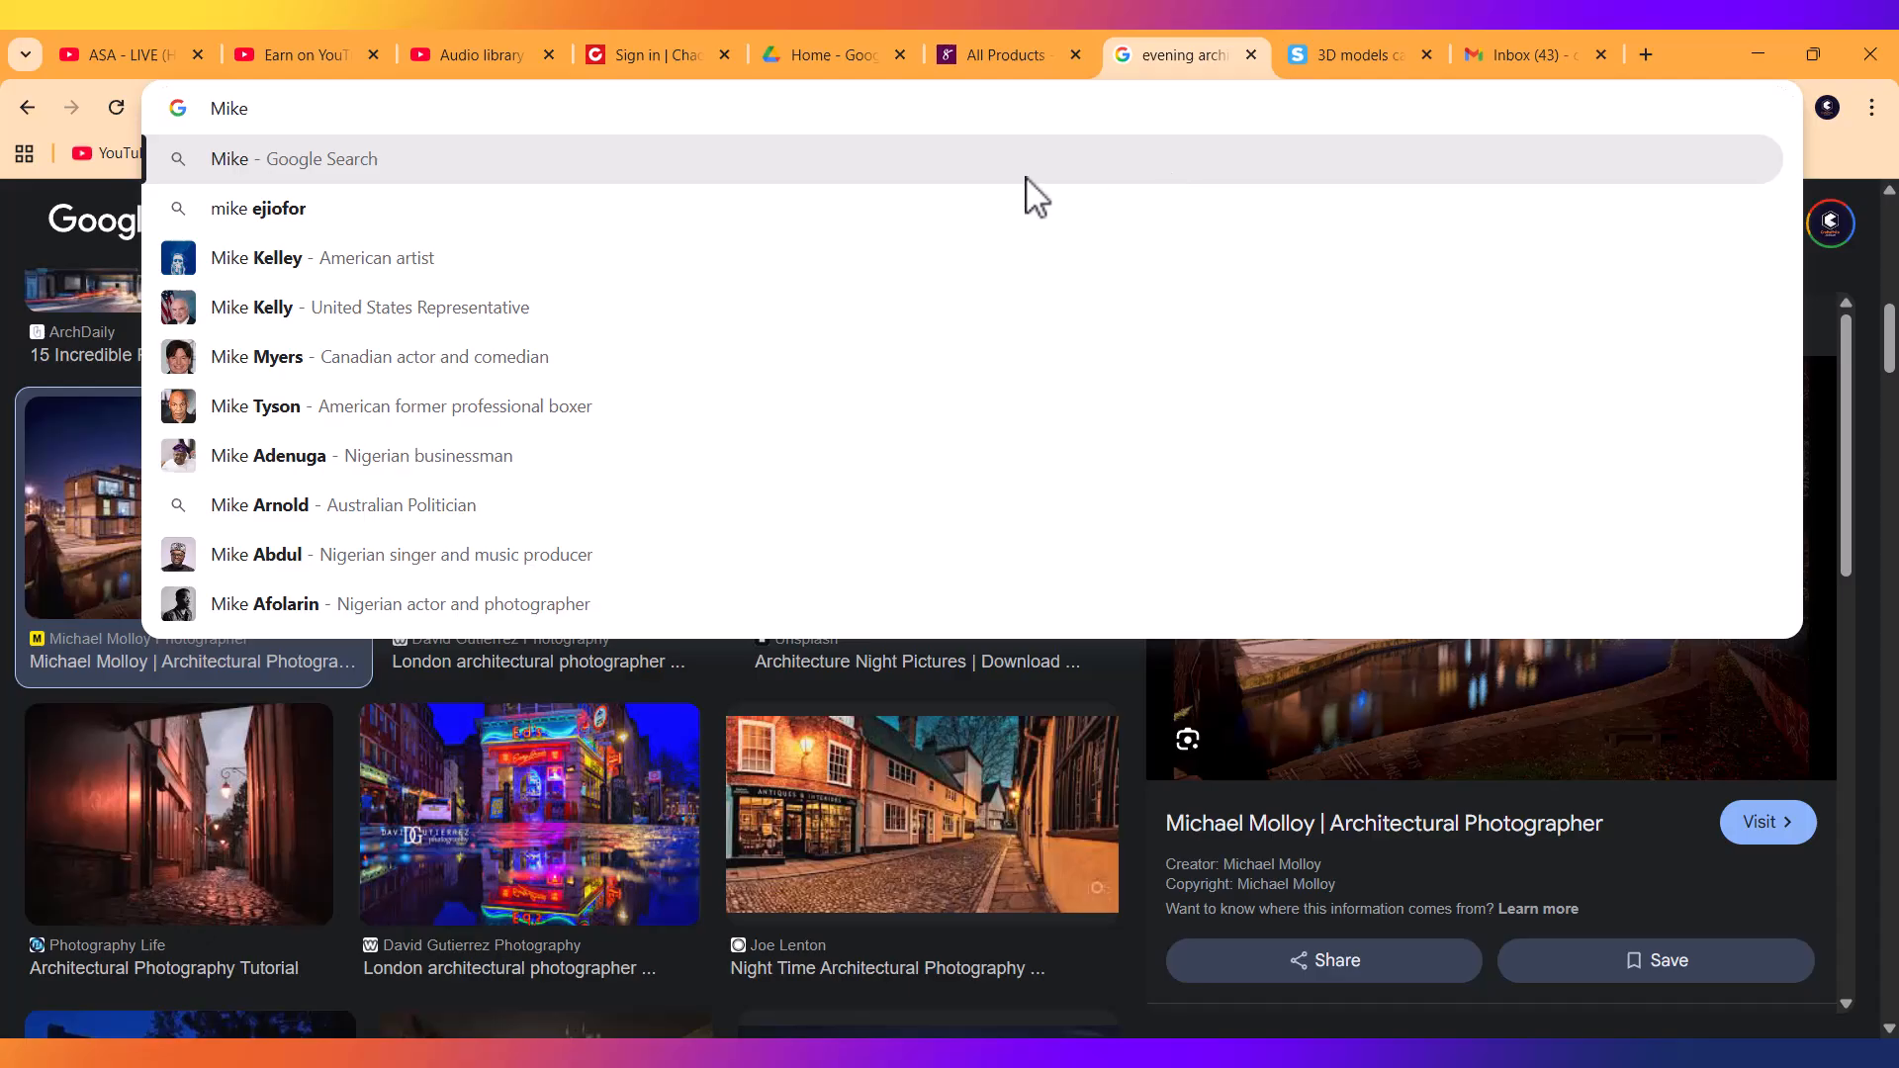
pyautogui.write('E')
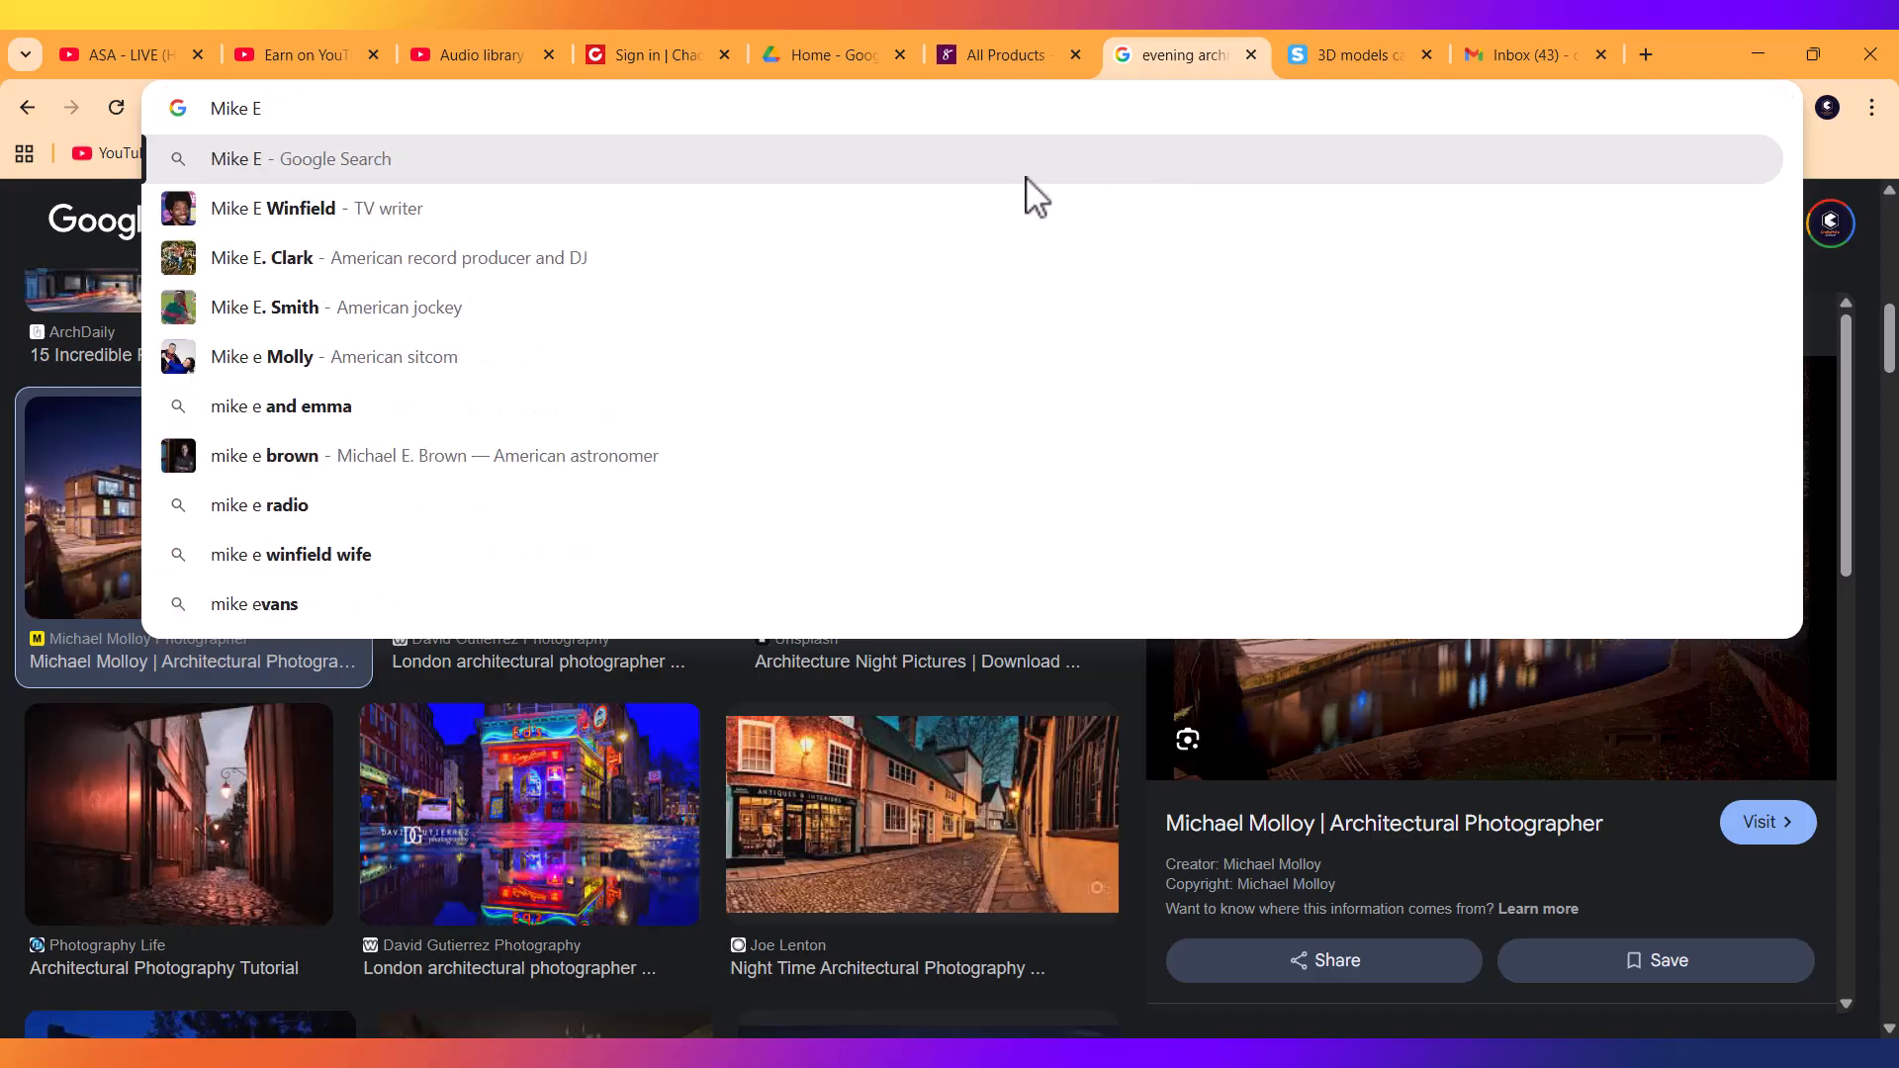
pyautogui.write(' Ke')
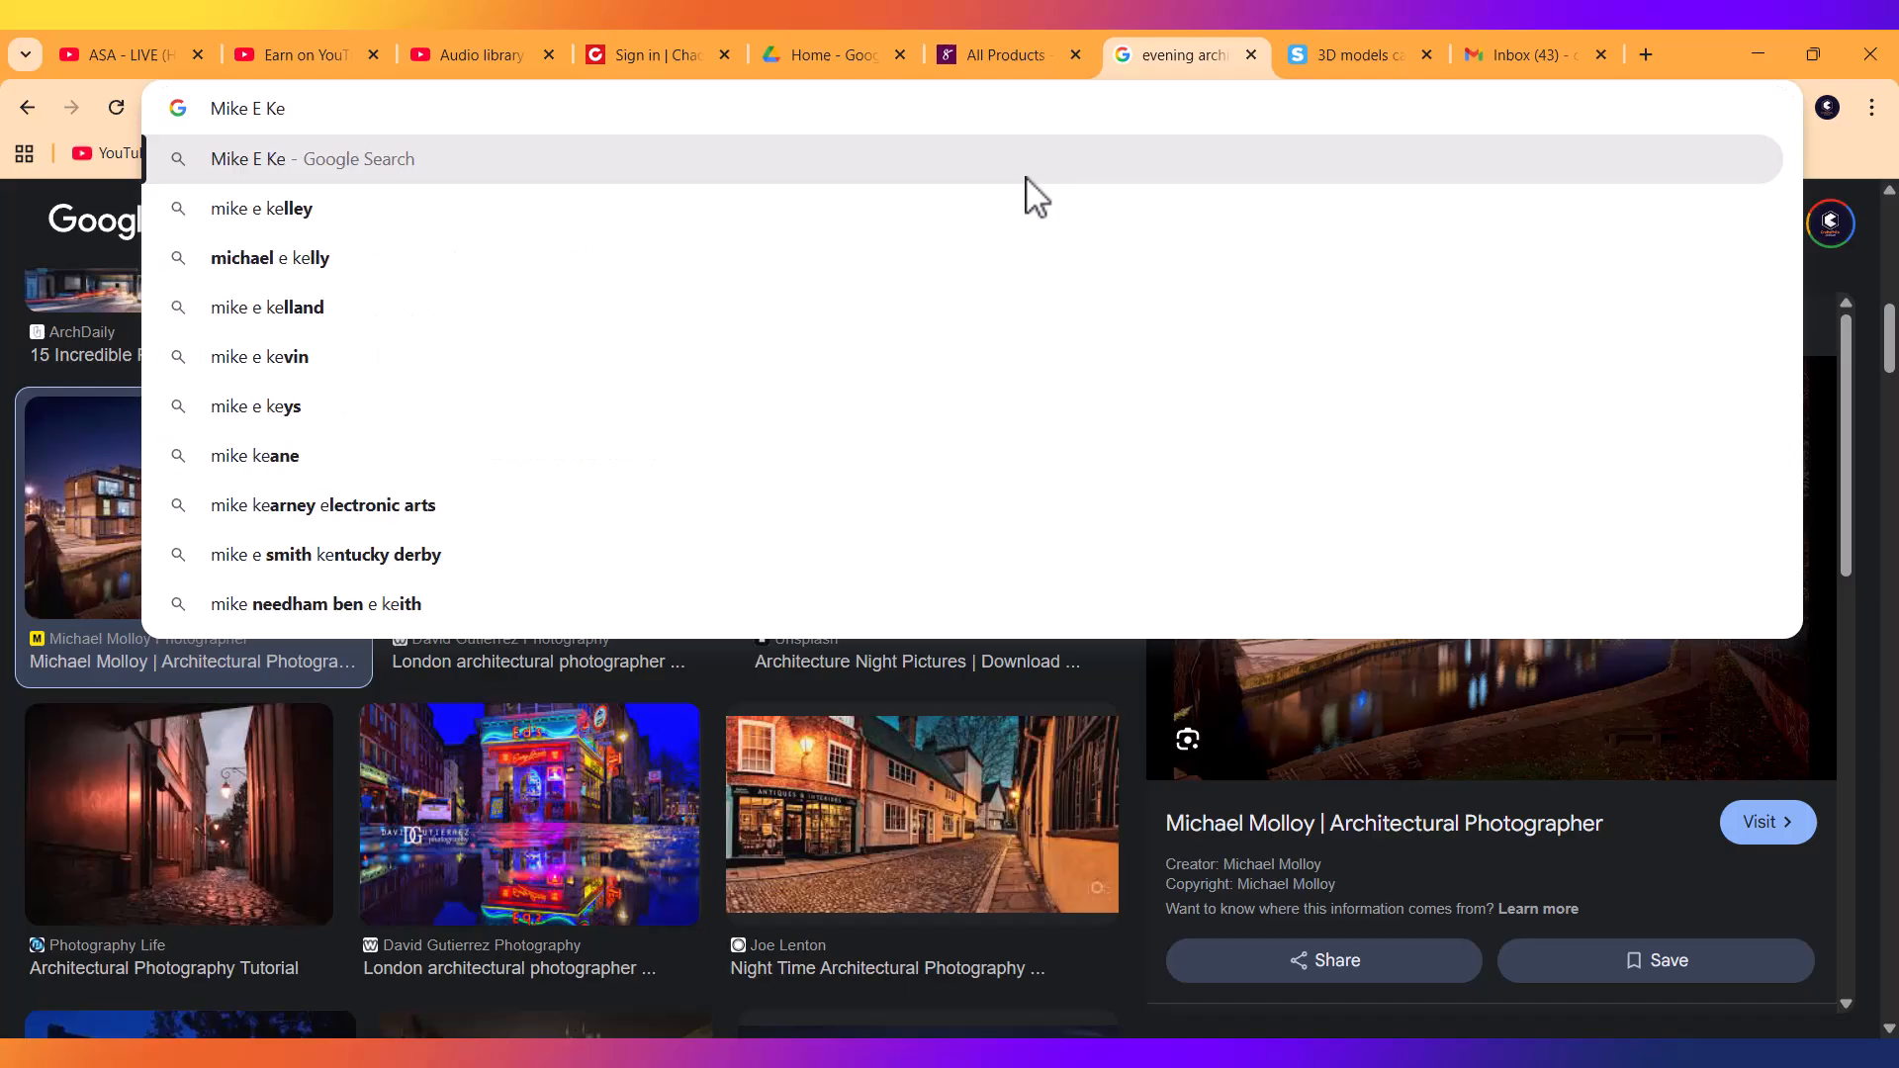
pyautogui.click(259, 212)
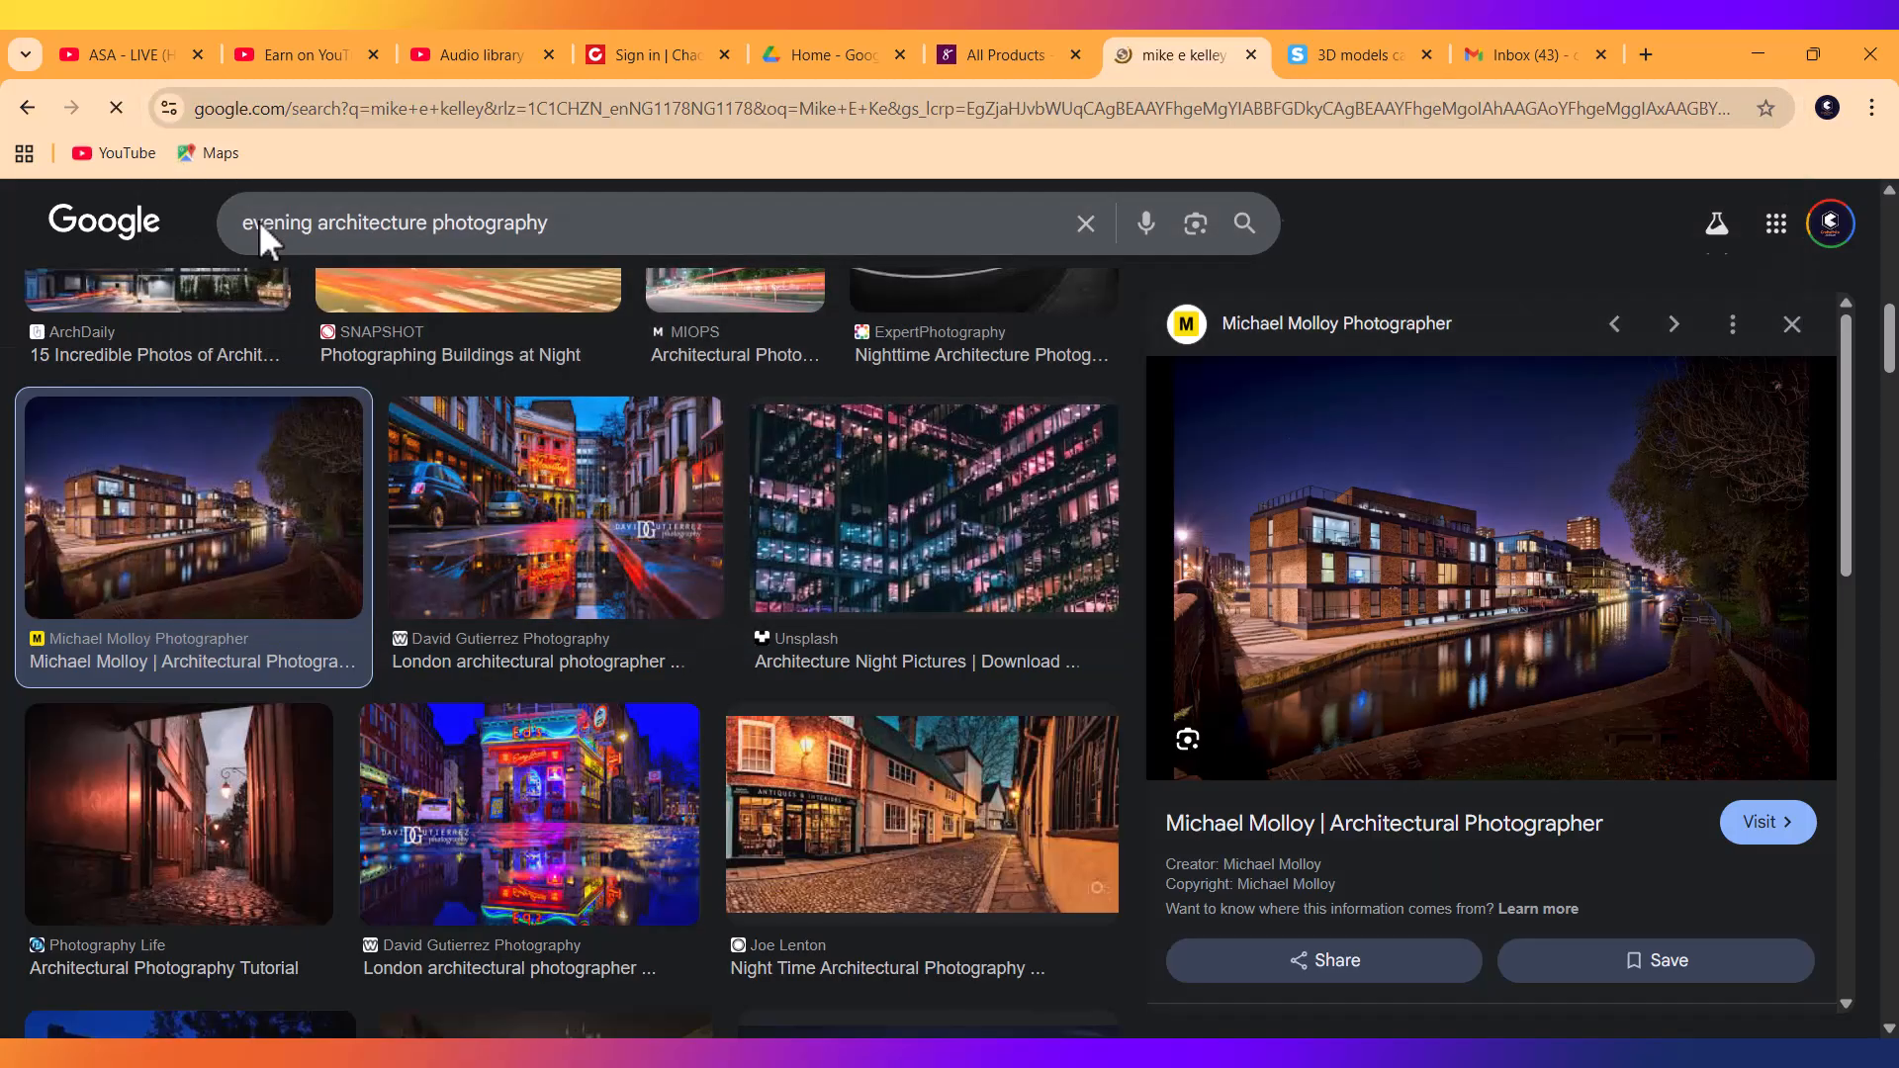
pyautogui.scroll(-5, 429, 475)
pyautogui.scroll(5, 424, 488)
pyautogui.click(310, 255)
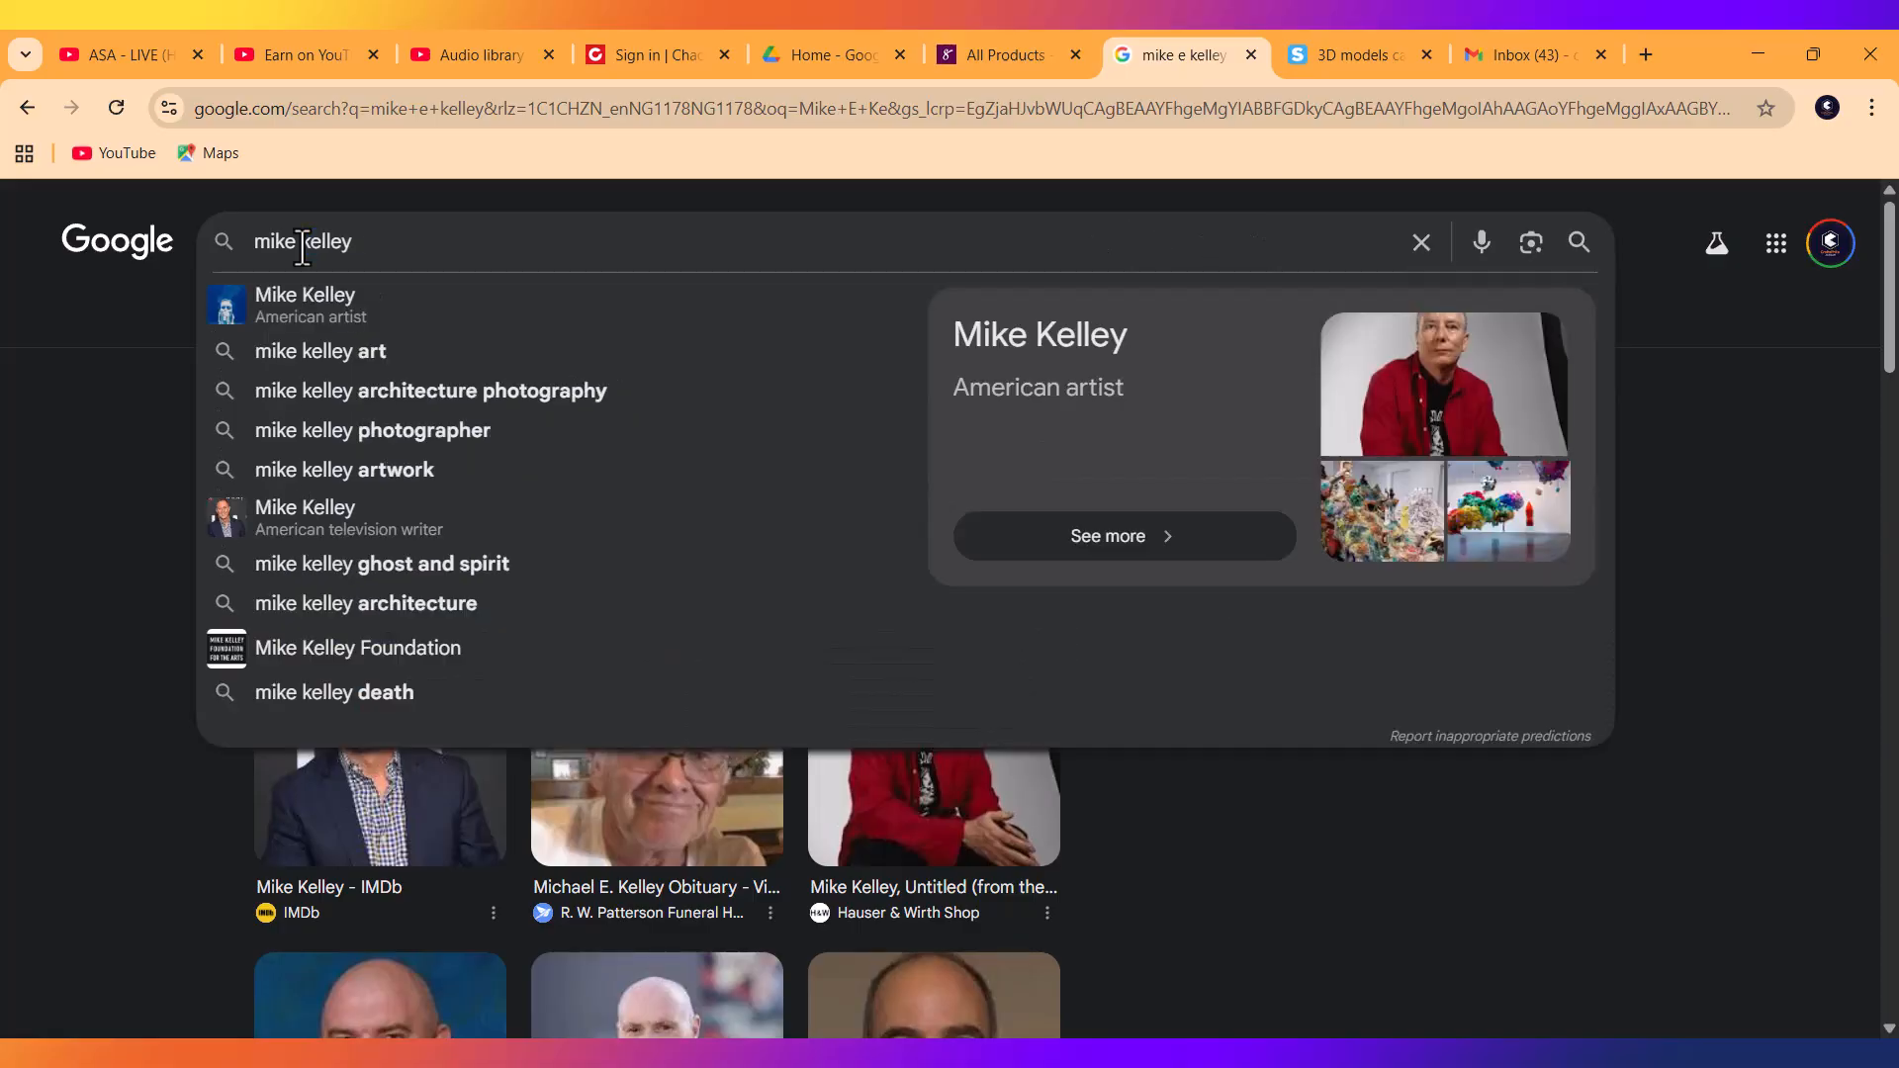
pyautogui.click(395, 392)
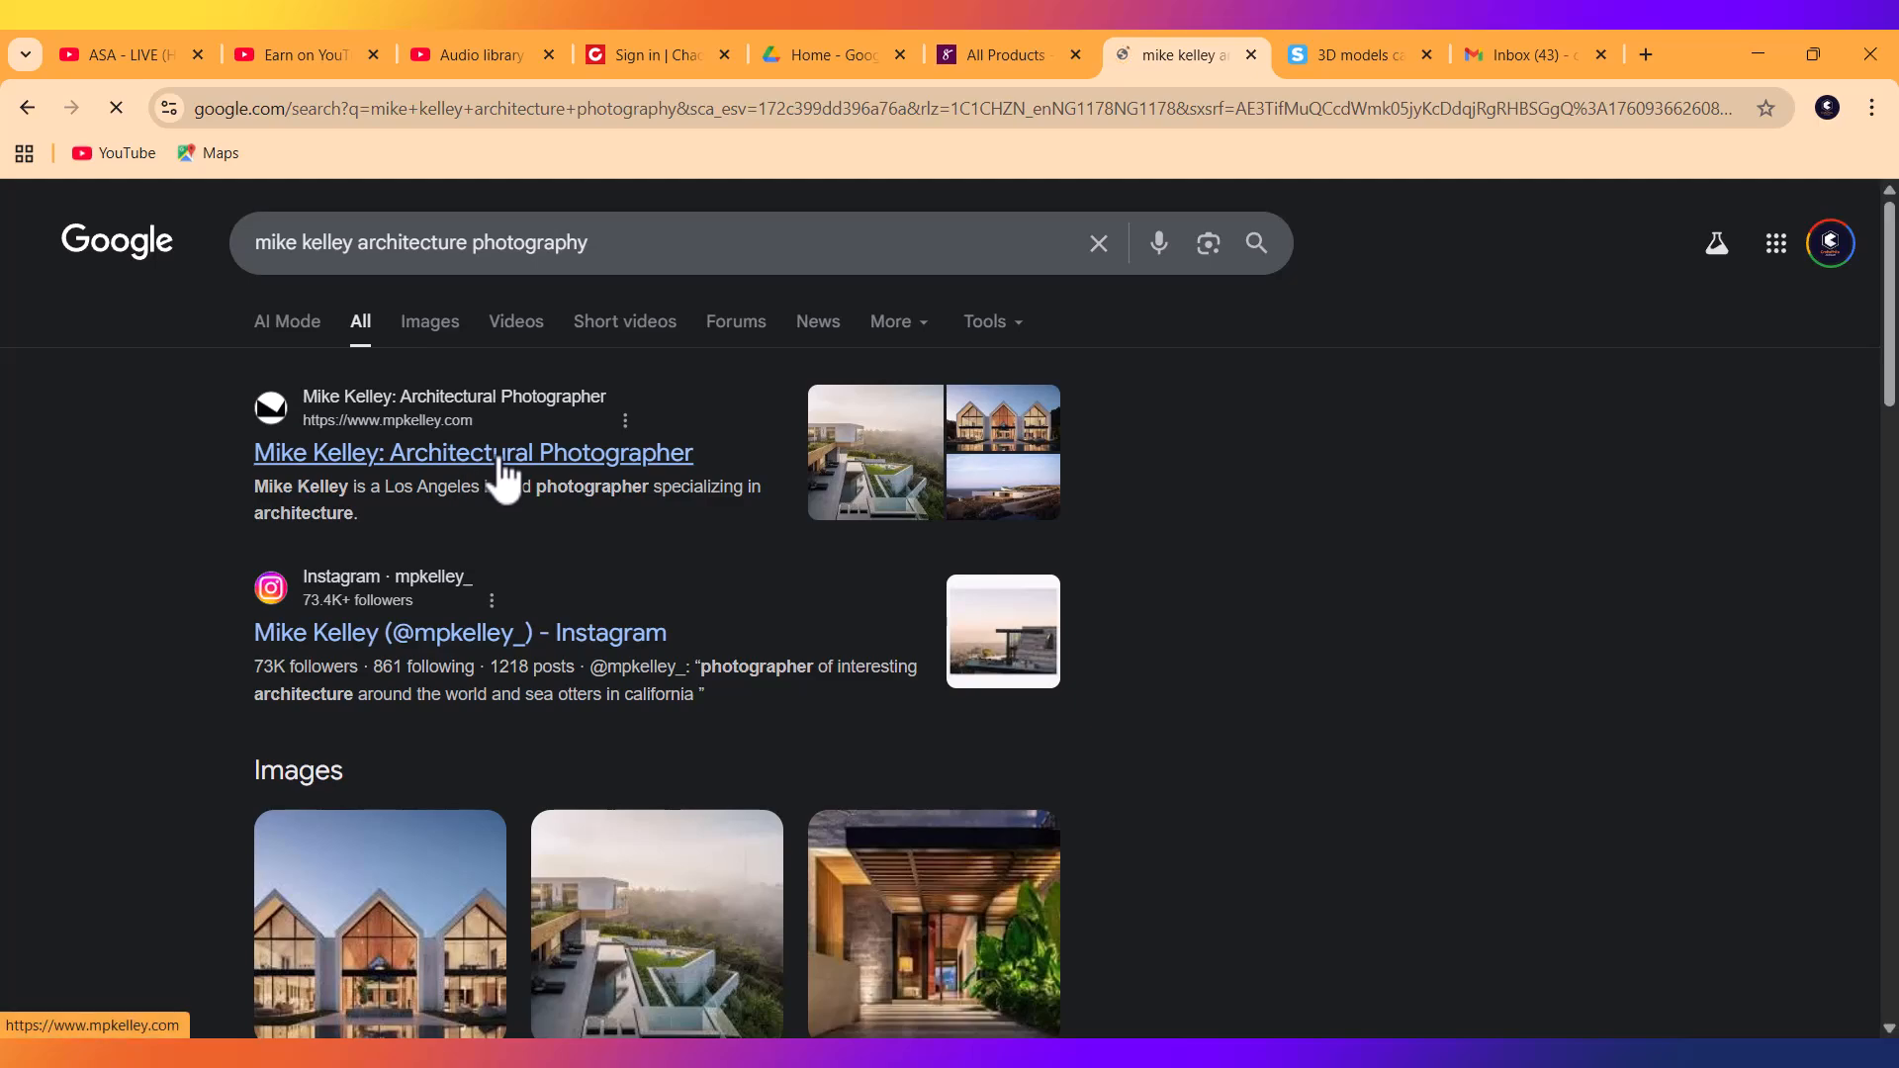
pyautogui.click(501, 461)
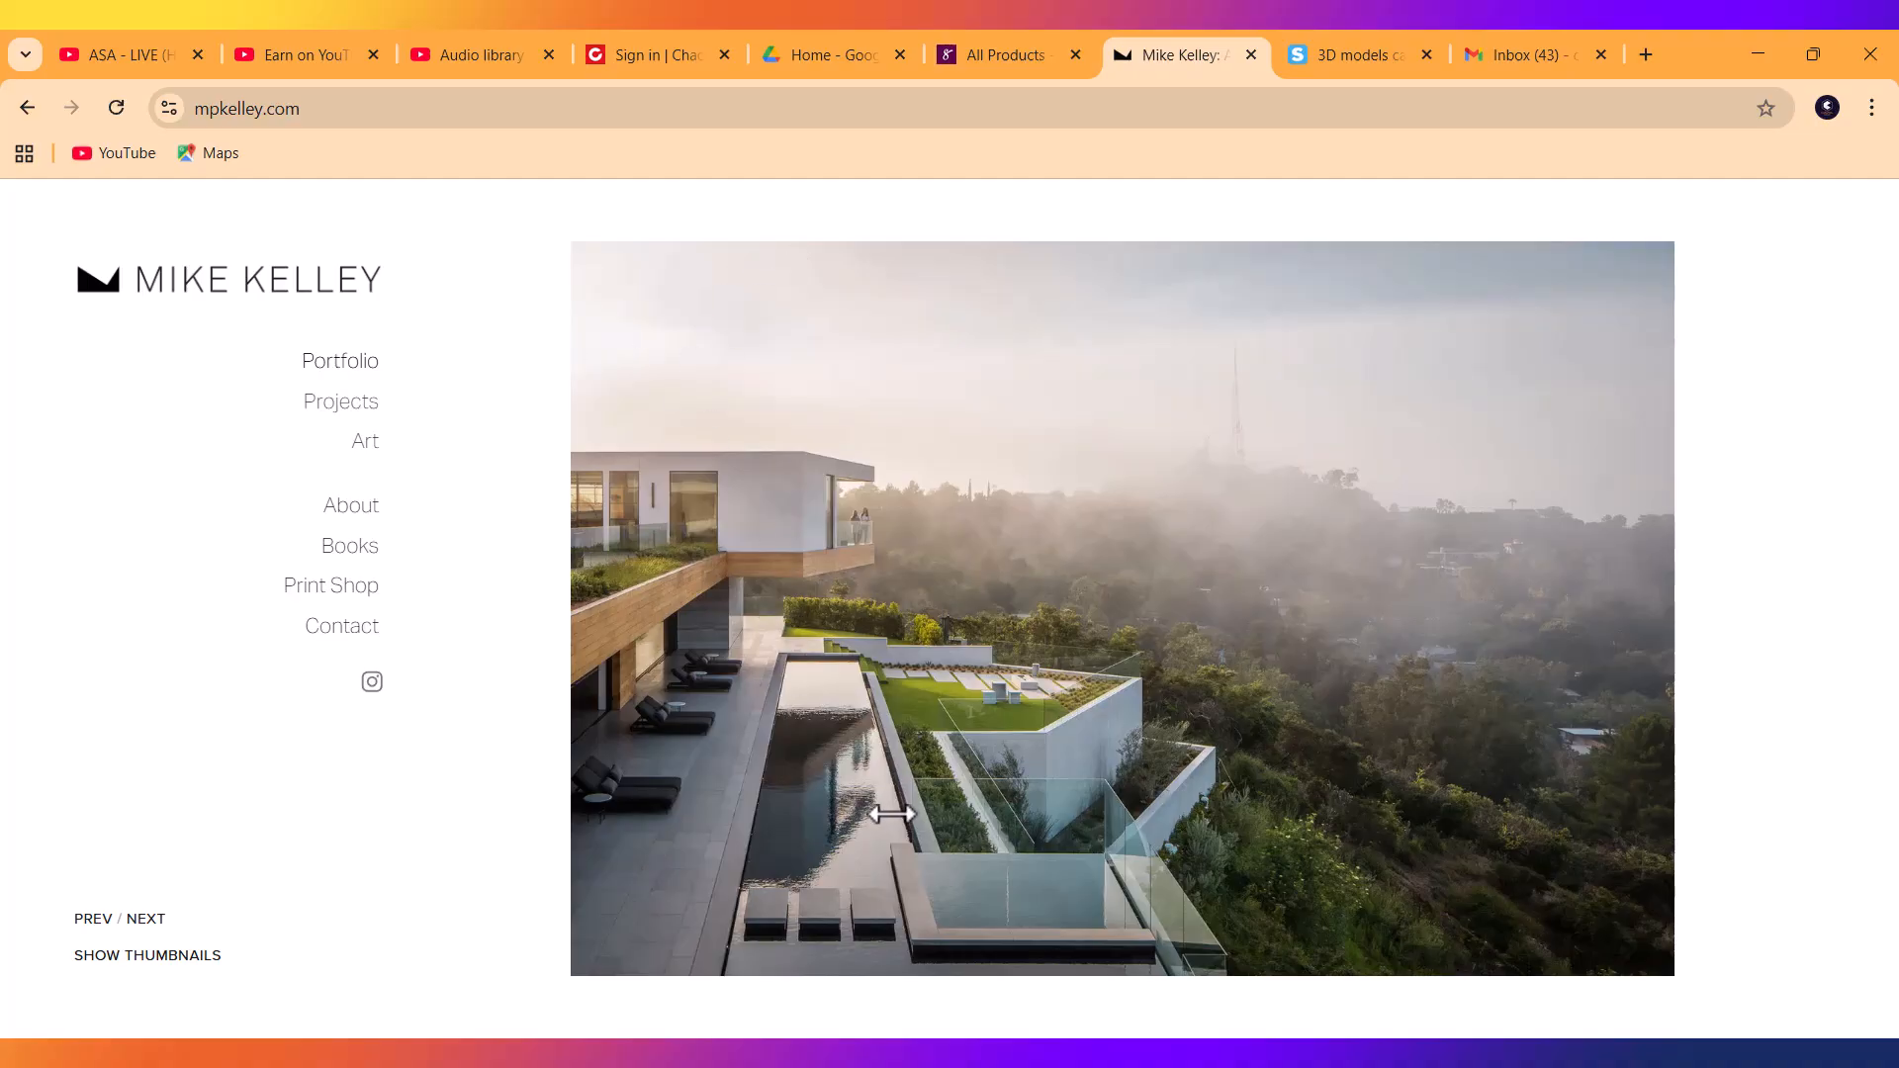
# Step through five photos in the photographer's portfolio.
pyautogui.click(1332, 597)
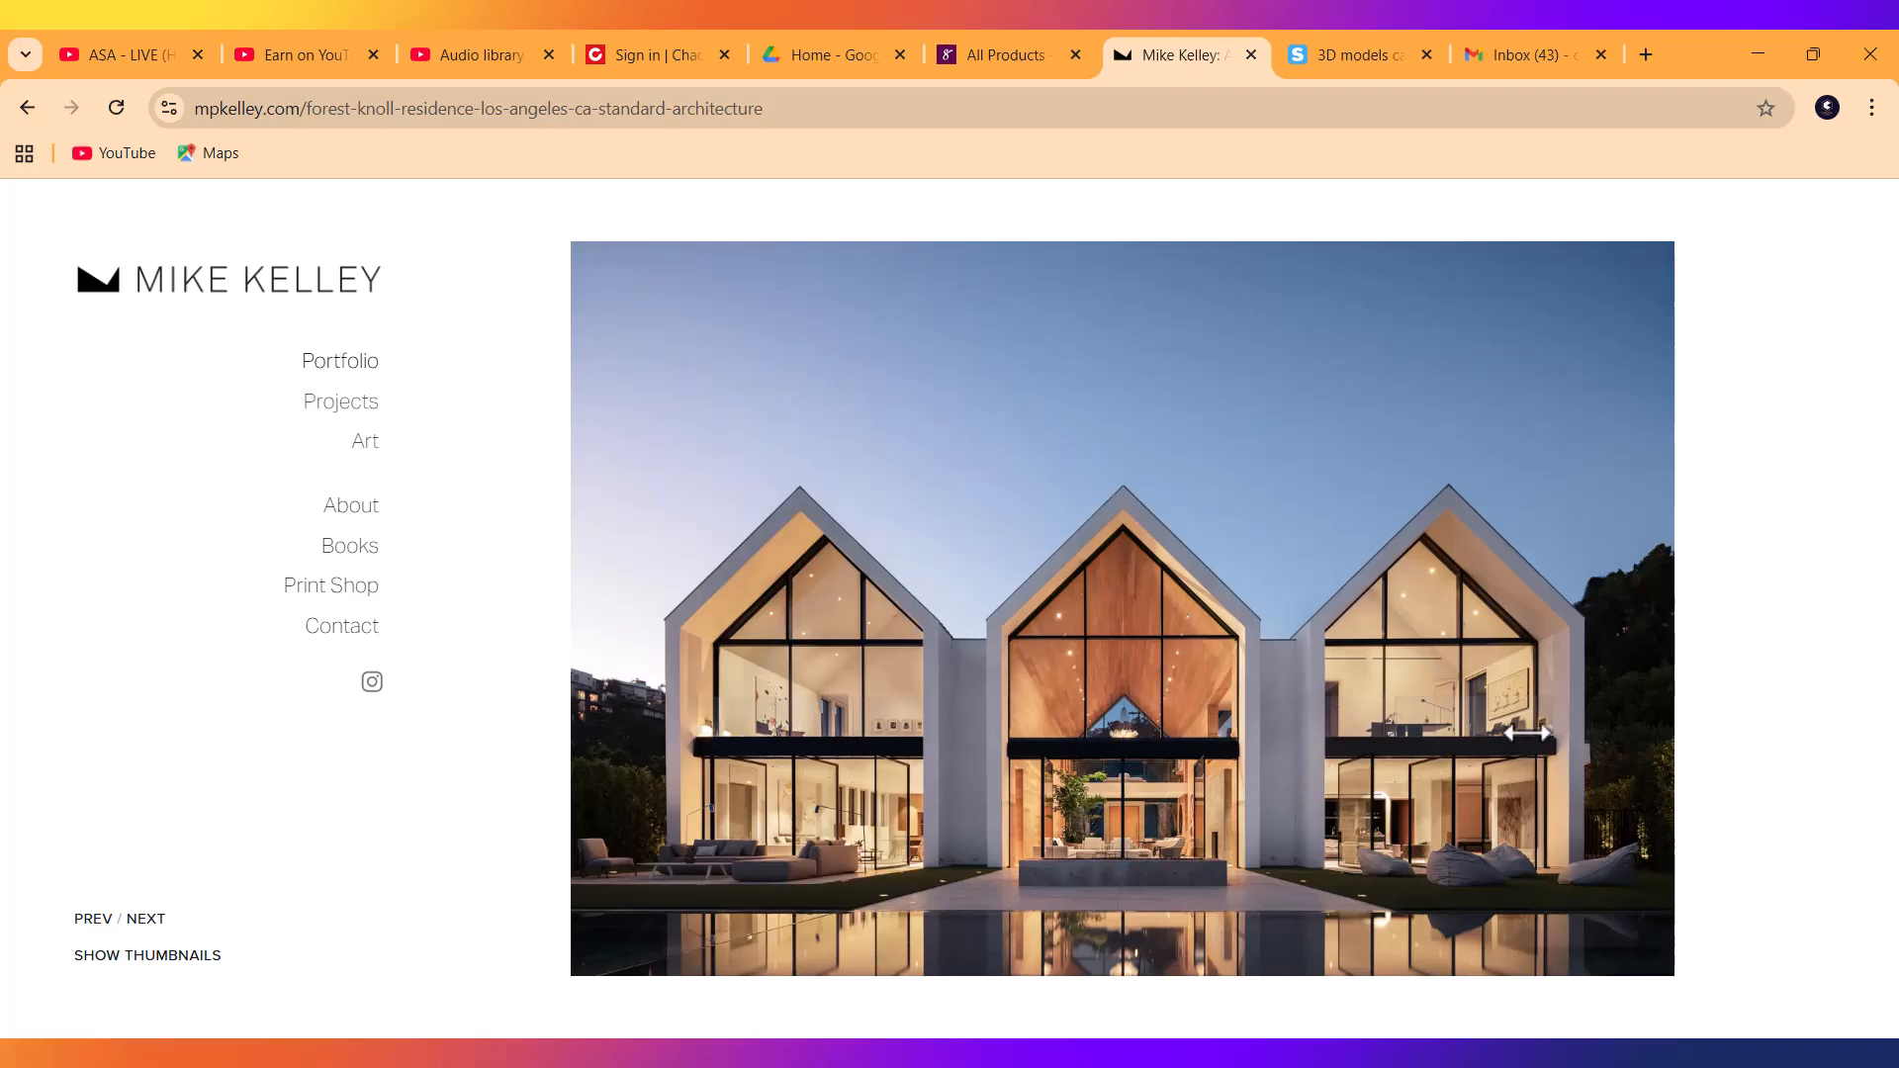
pyautogui.click(1532, 727)
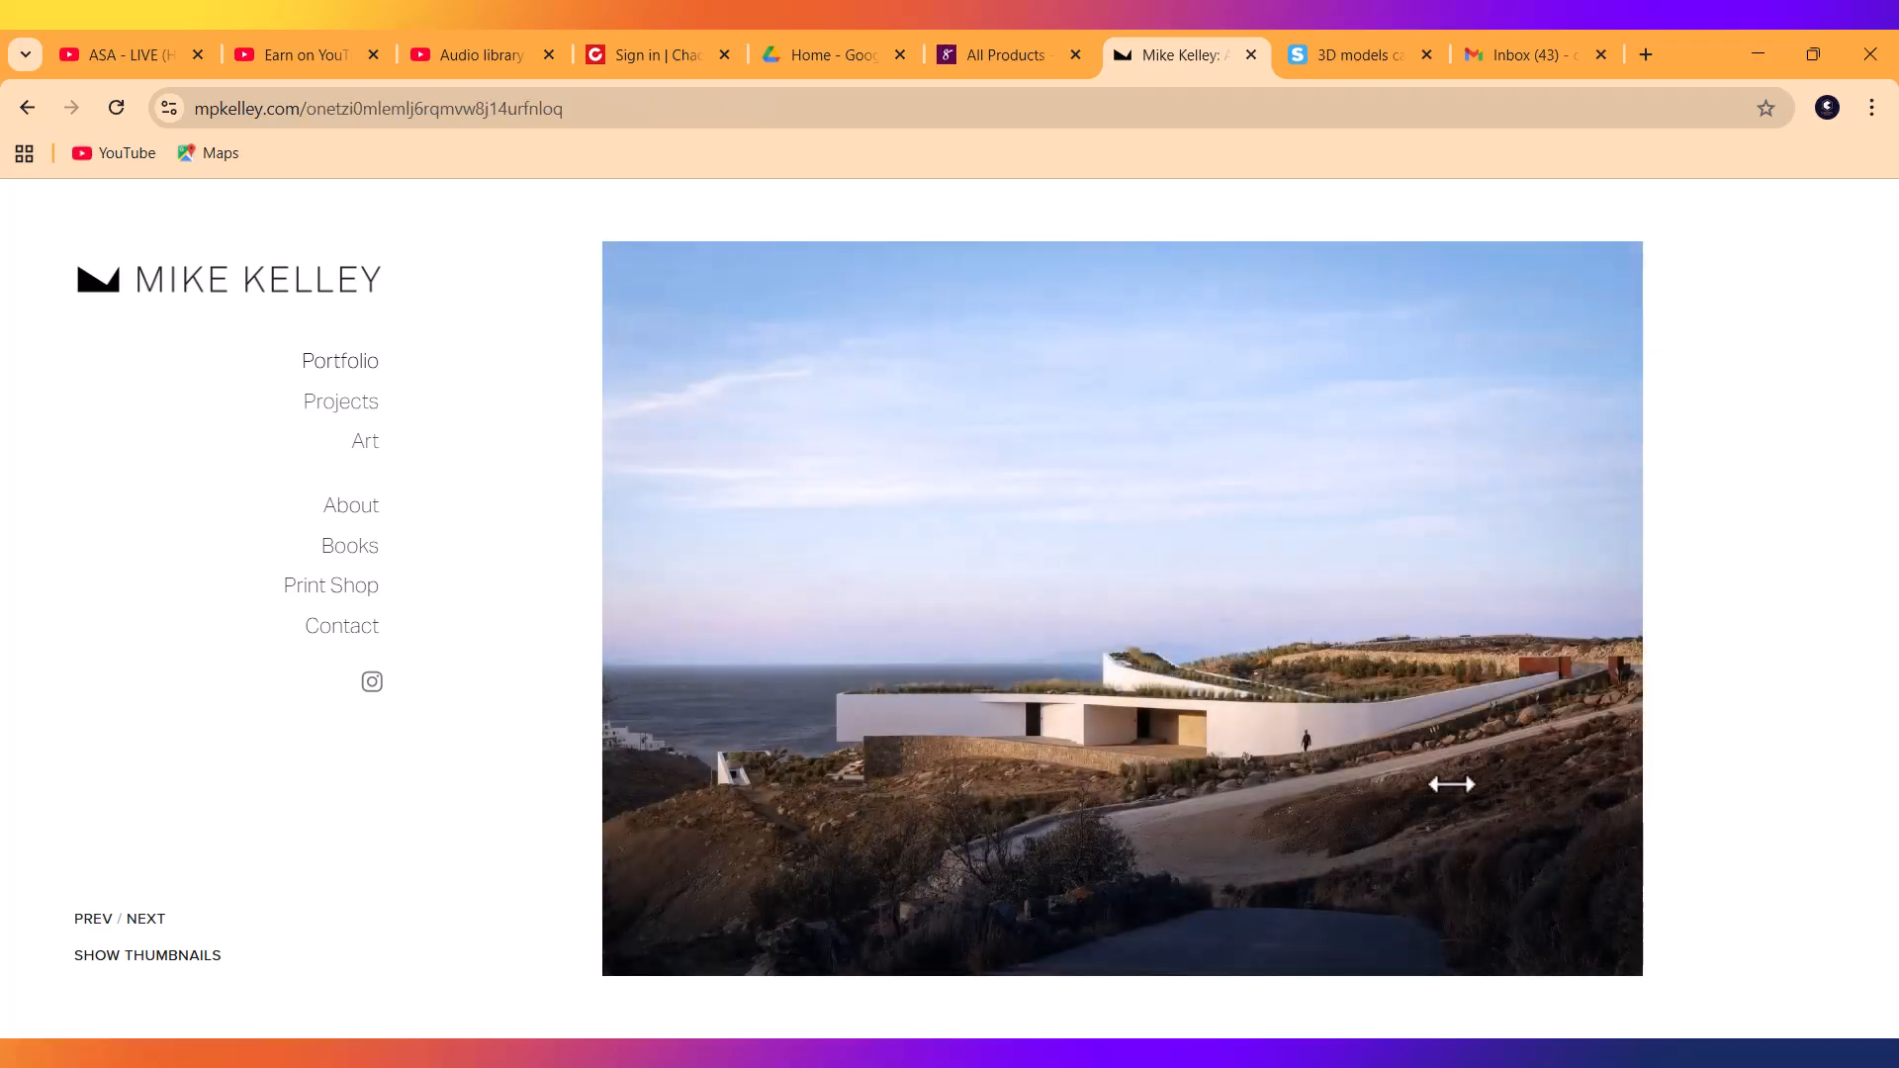
pyautogui.click(1573, 677)
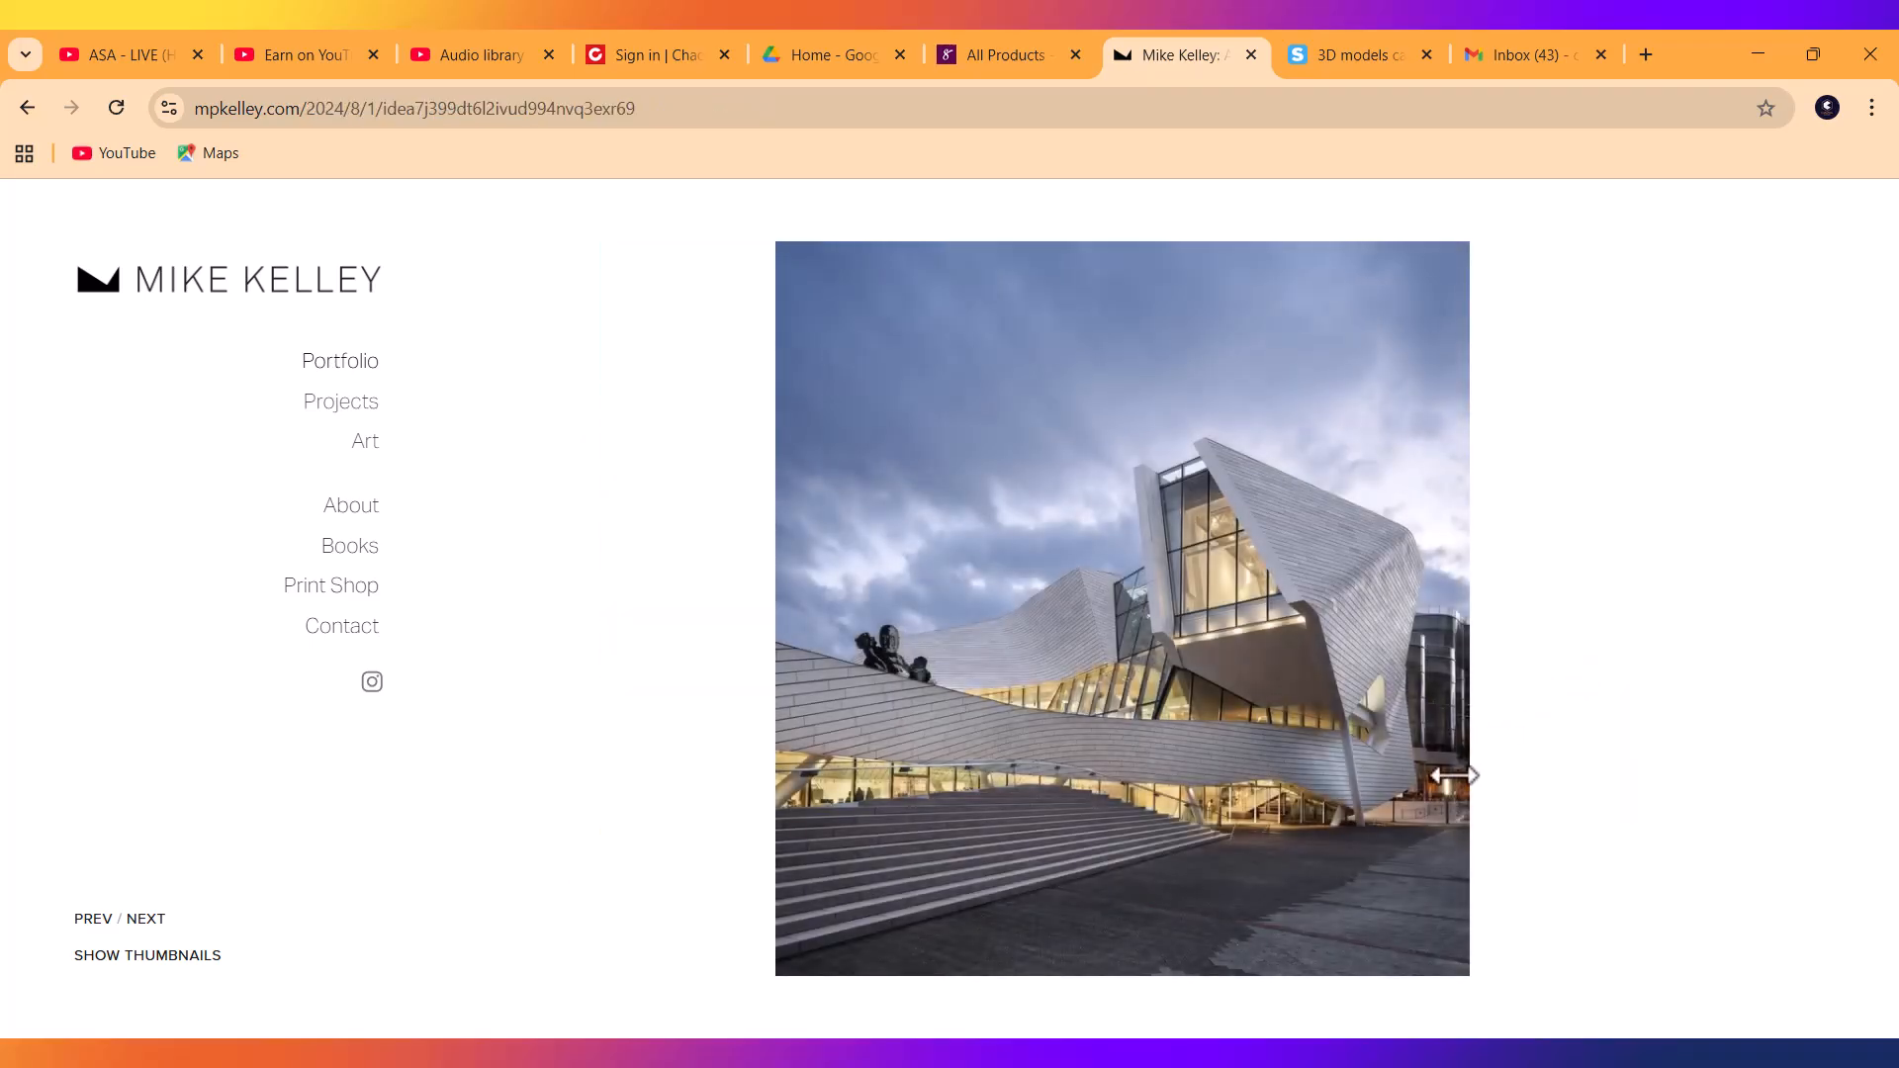
pyautogui.click(1418, 644)
pyautogui.click(1419, 644)
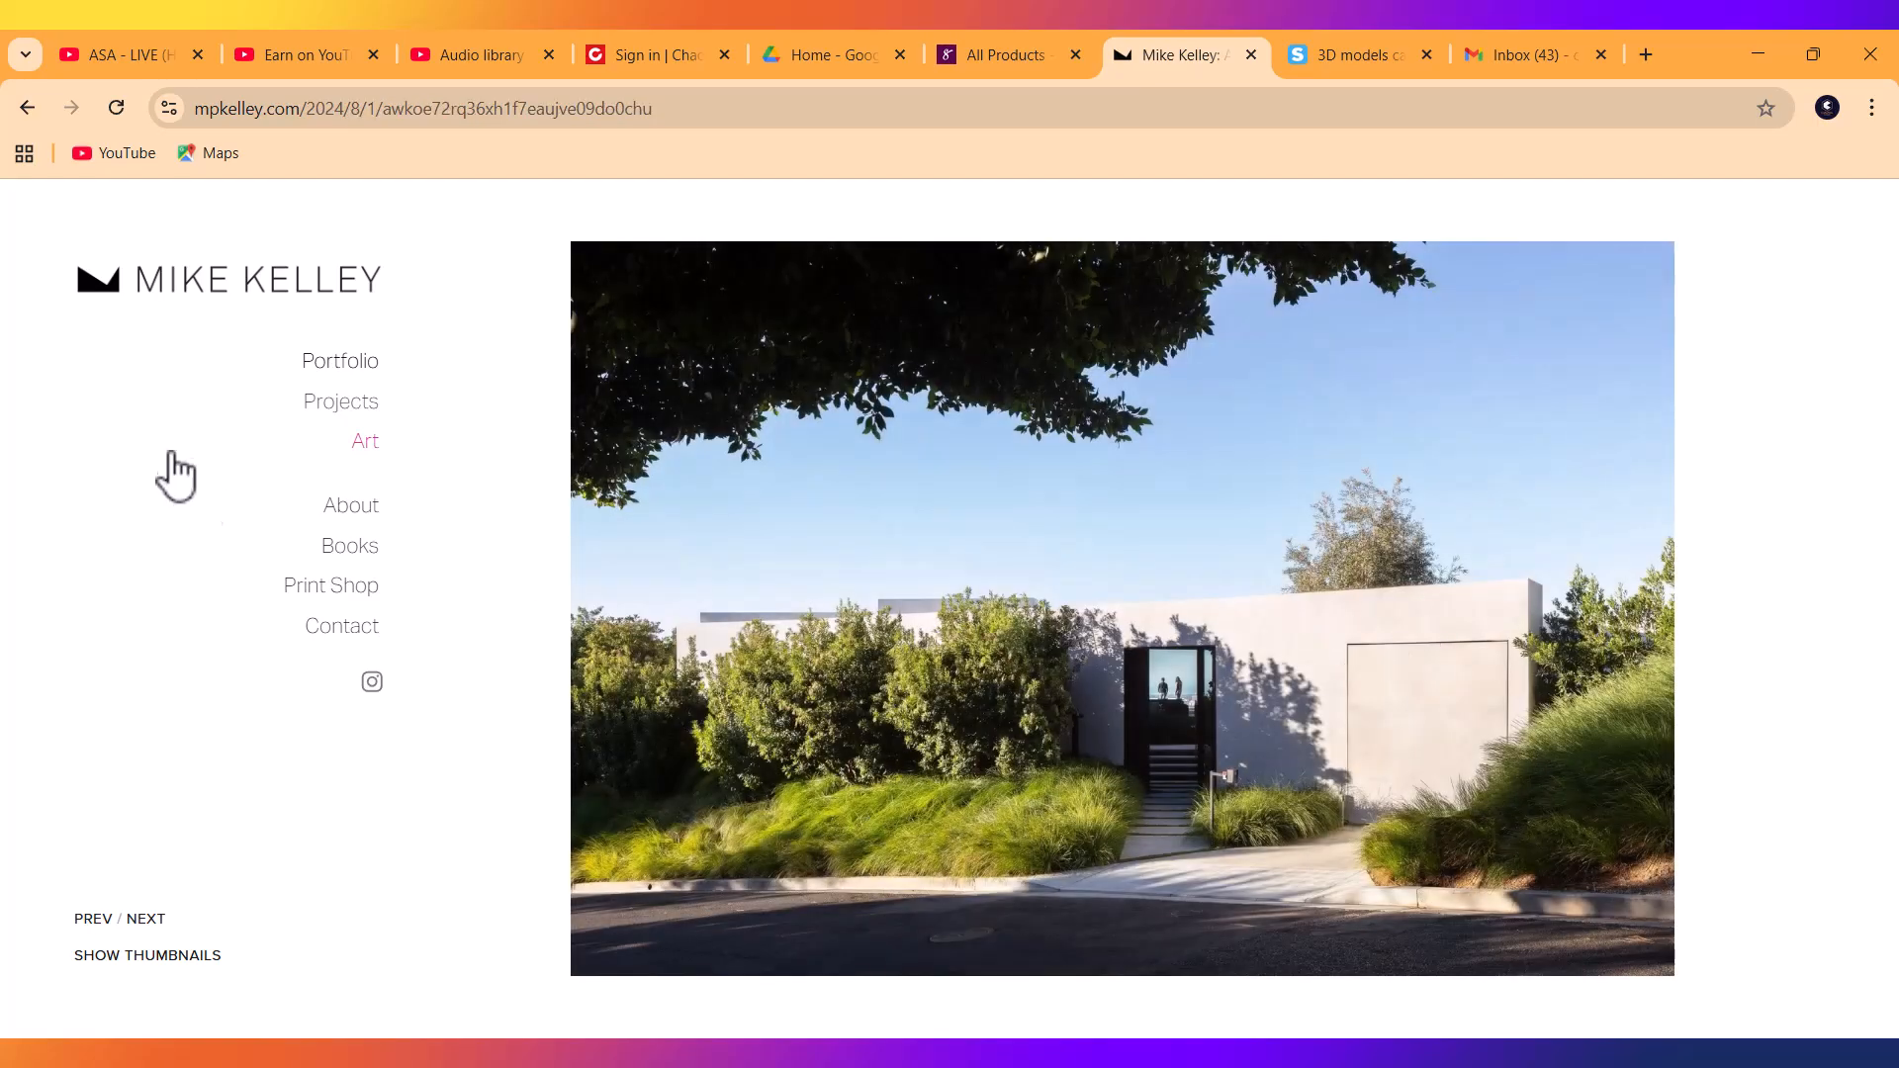
# View three Elia Residence photos from the Projects list, then minimize Chrome.
pyautogui.click(353, 364)
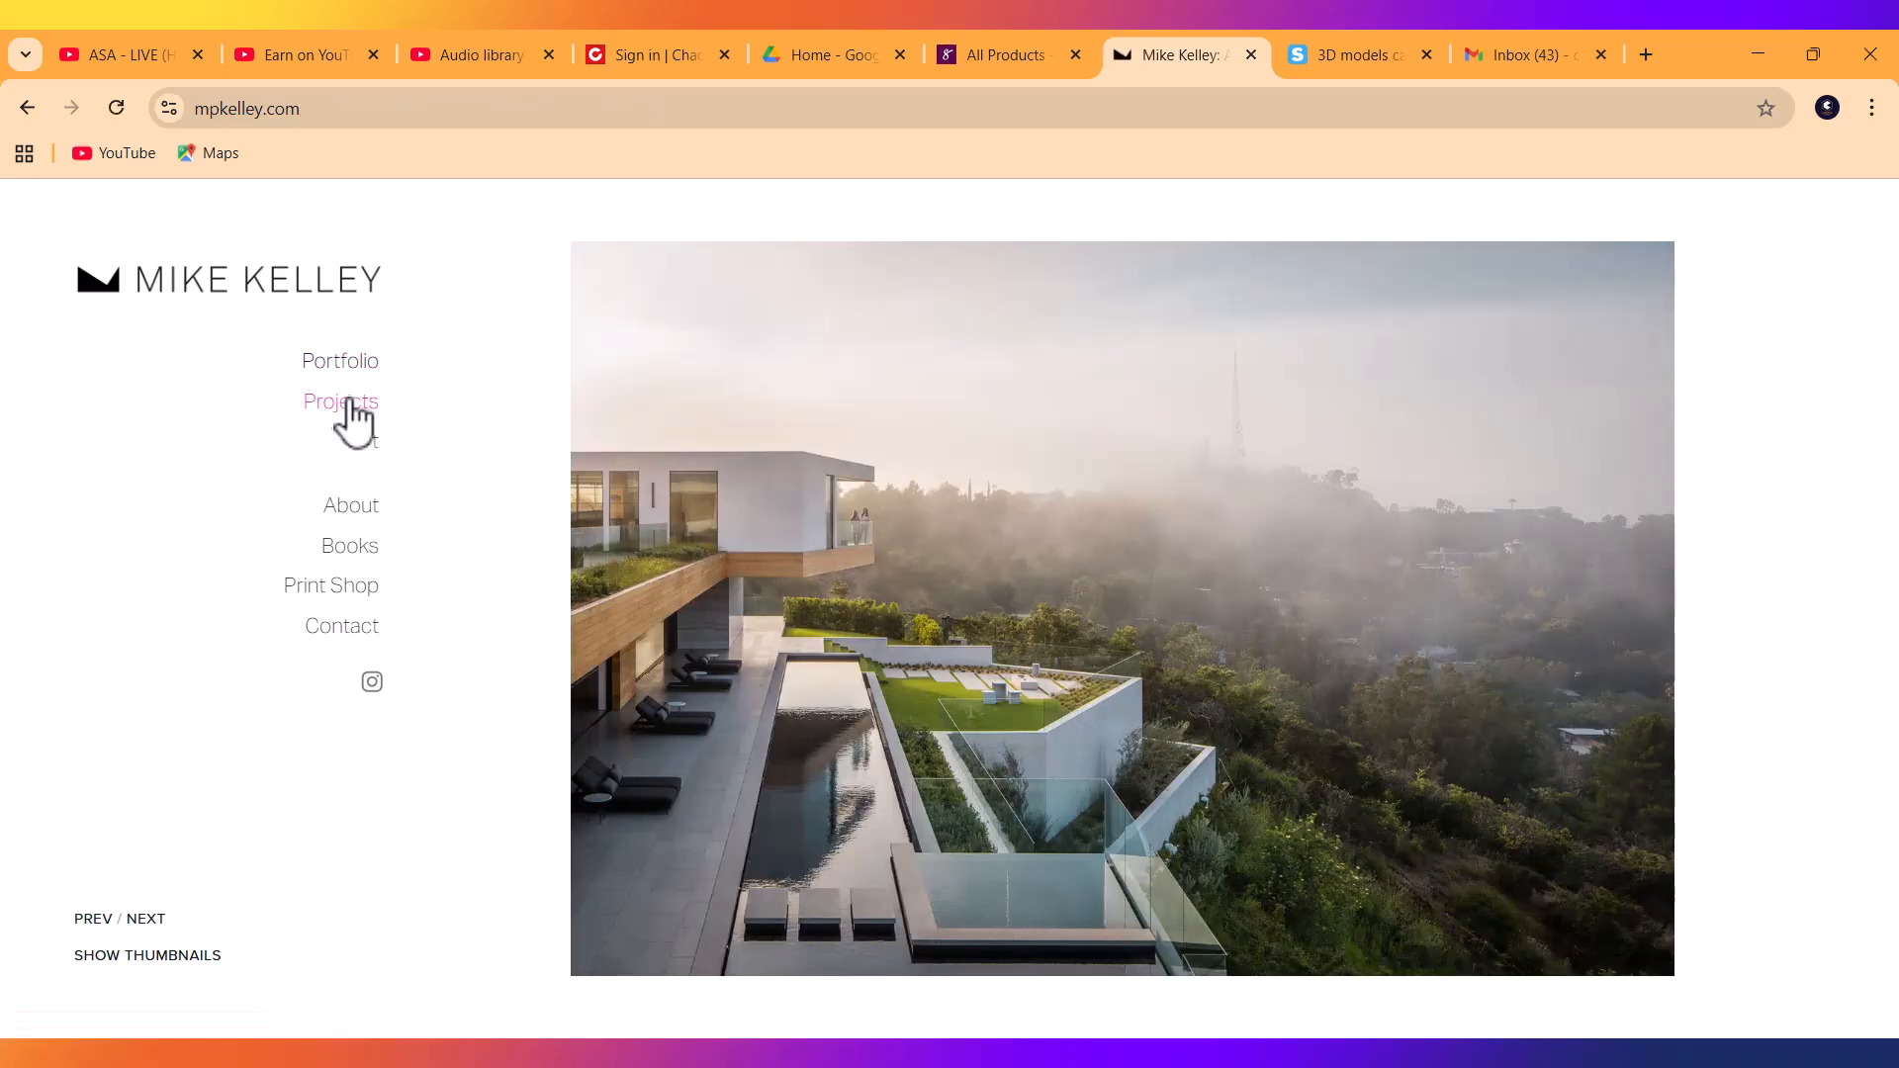
pyautogui.click(335, 410)
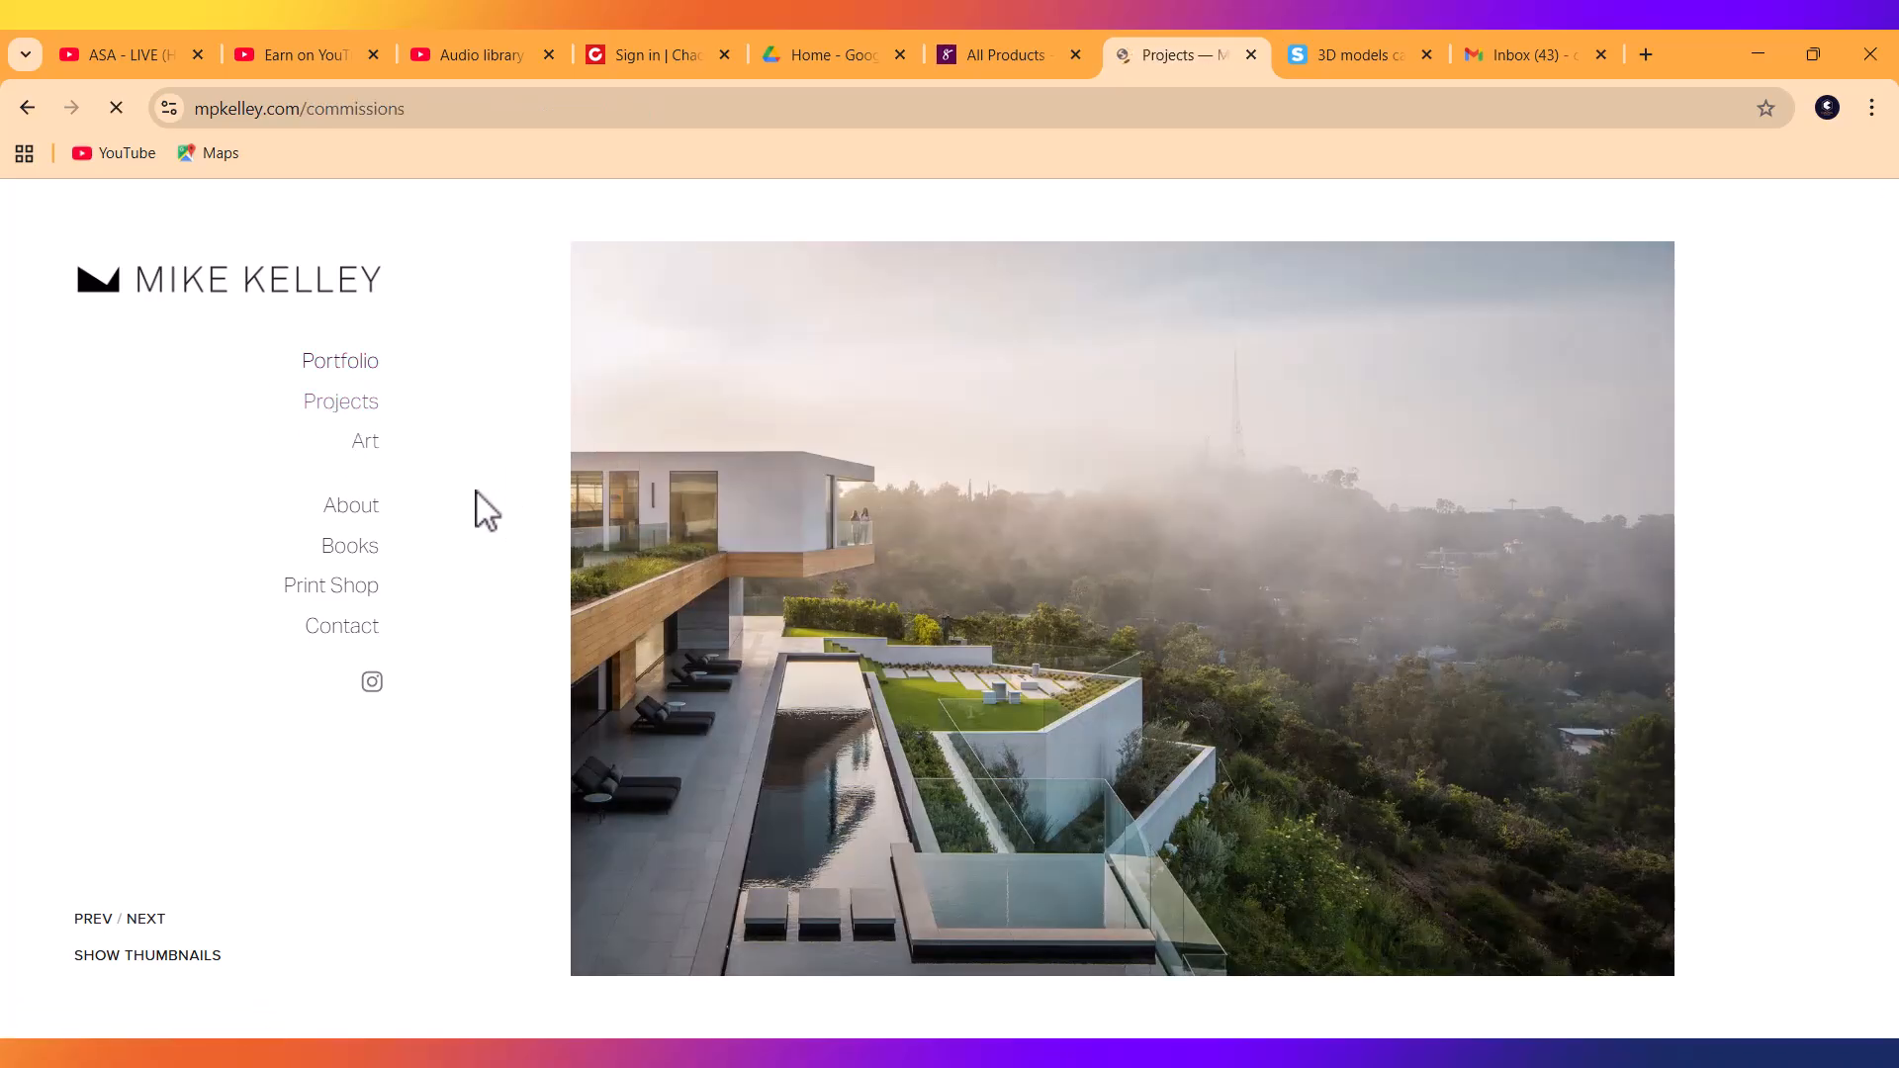
pyautogui.scroll(-8, 1110, 636)
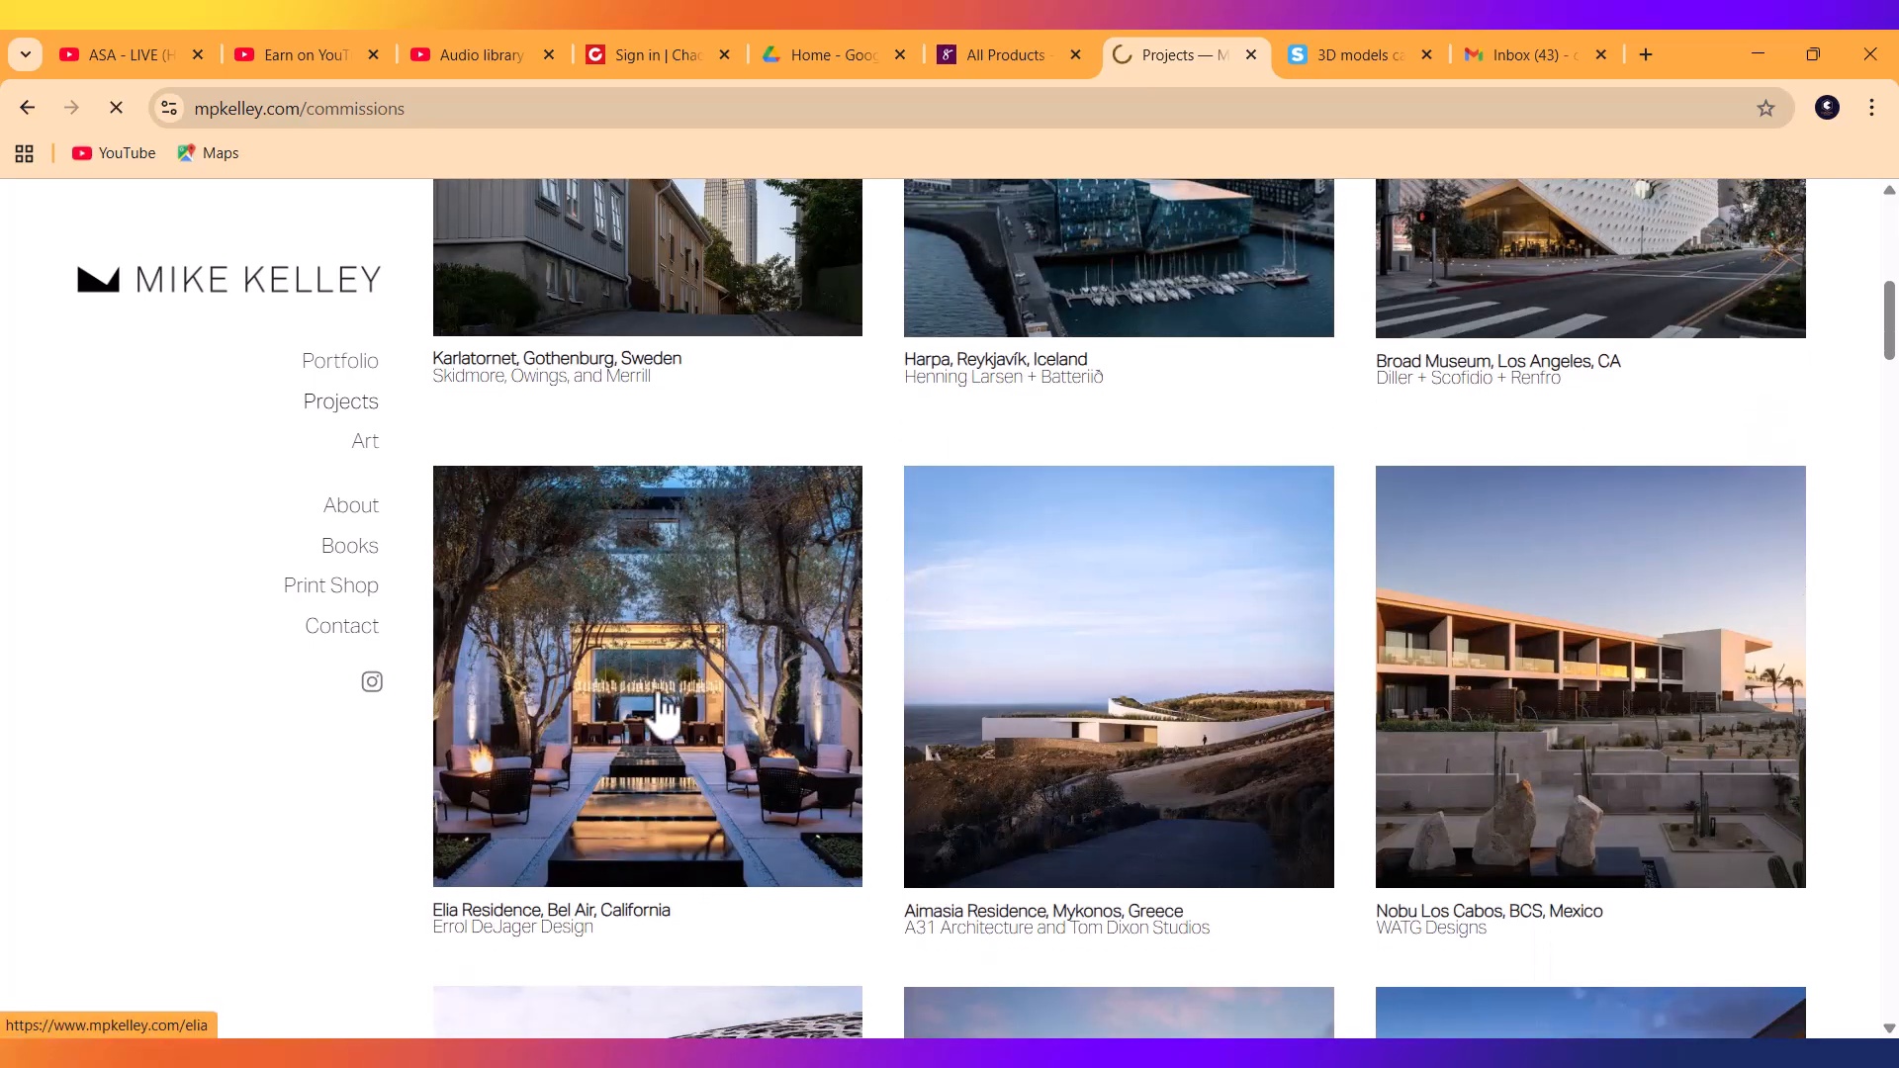
pyautogui.click(664, 713)
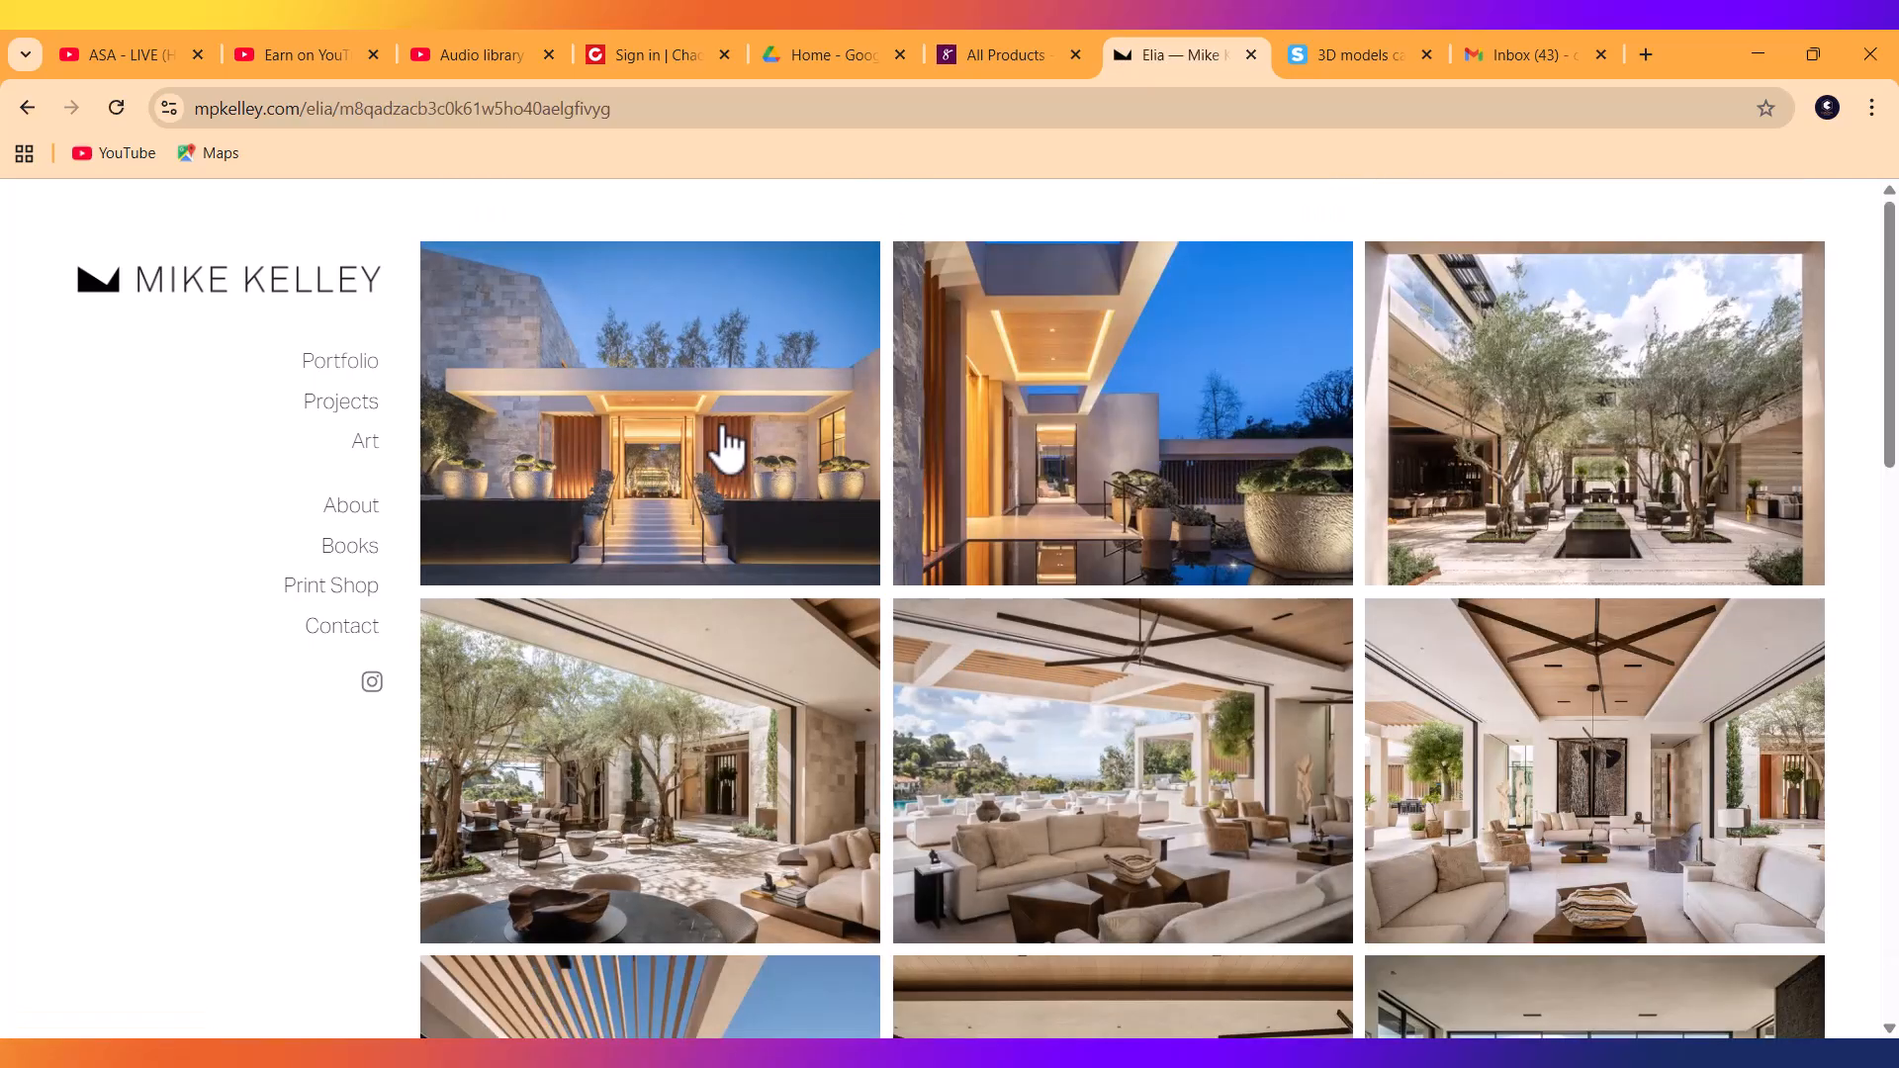
pyautogui.click(729, 450)
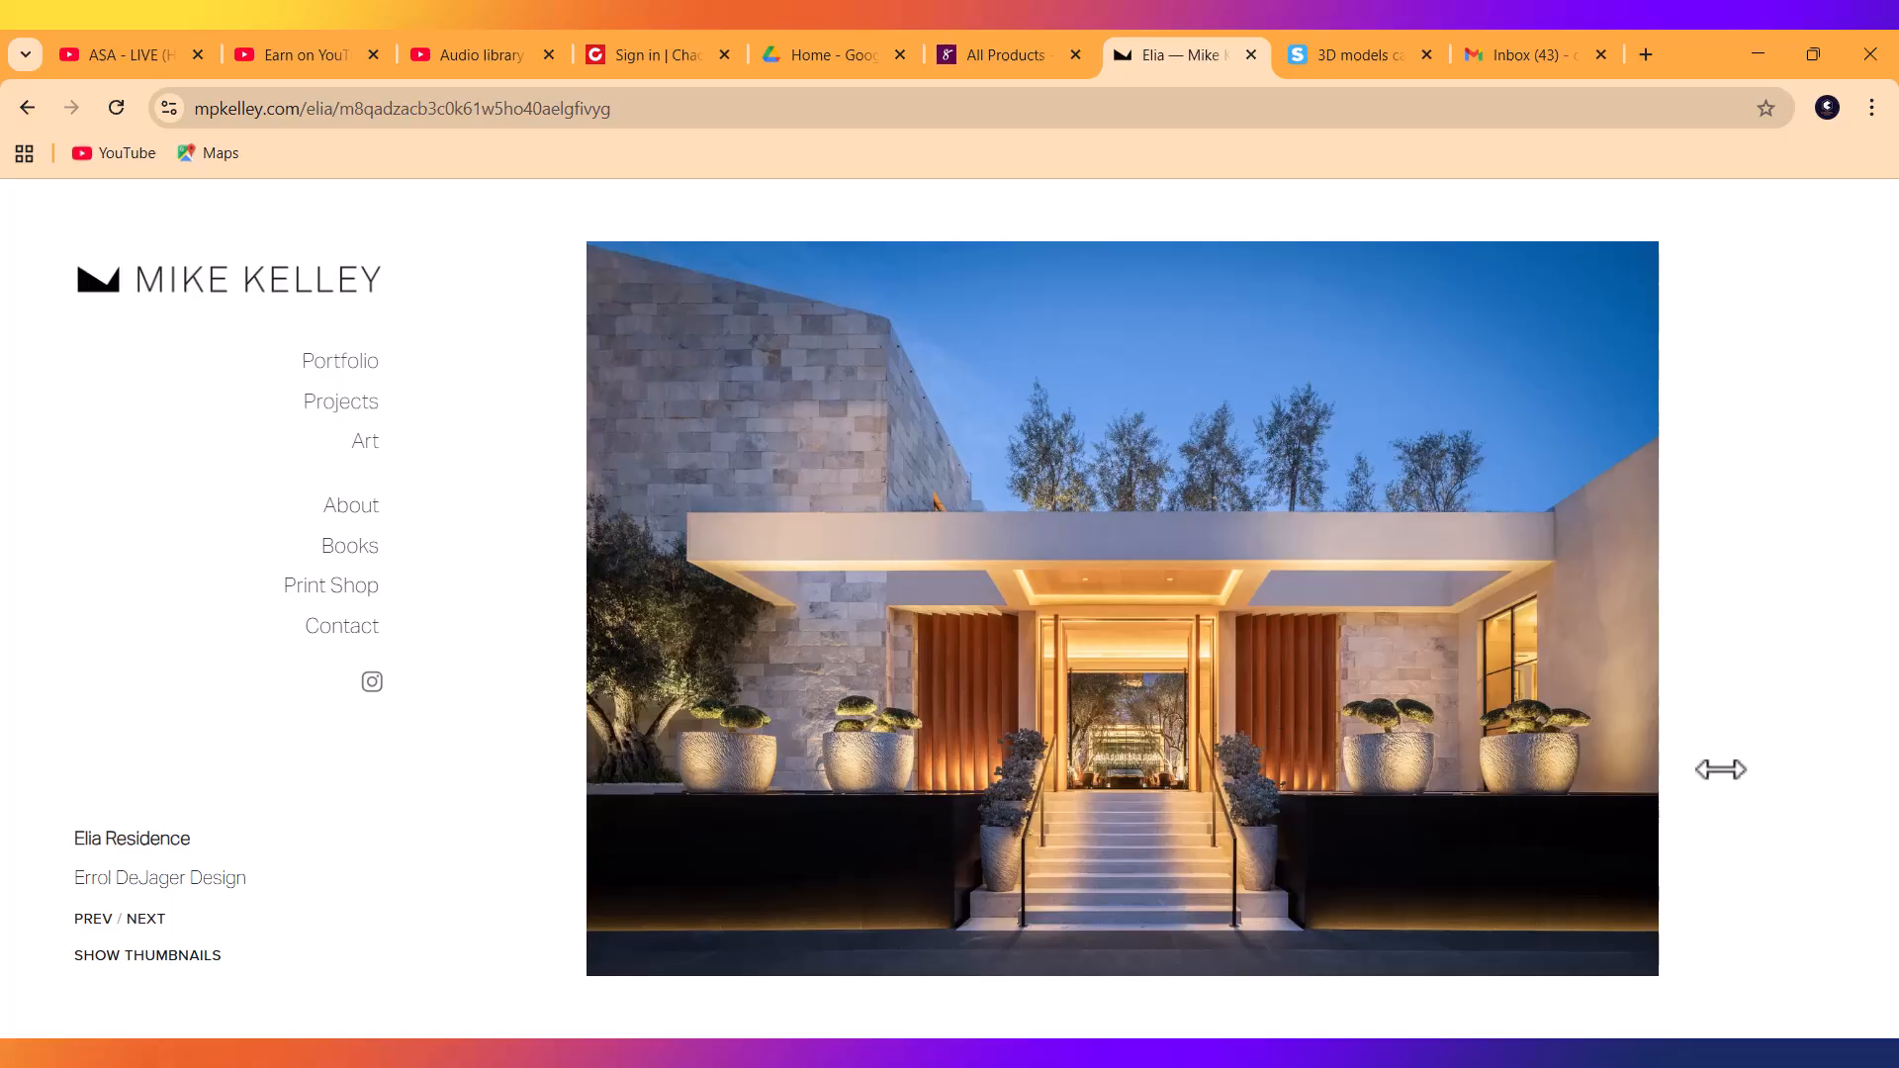
pyautogui.click(1647, 641)
pyautogui.click(1444, 673)
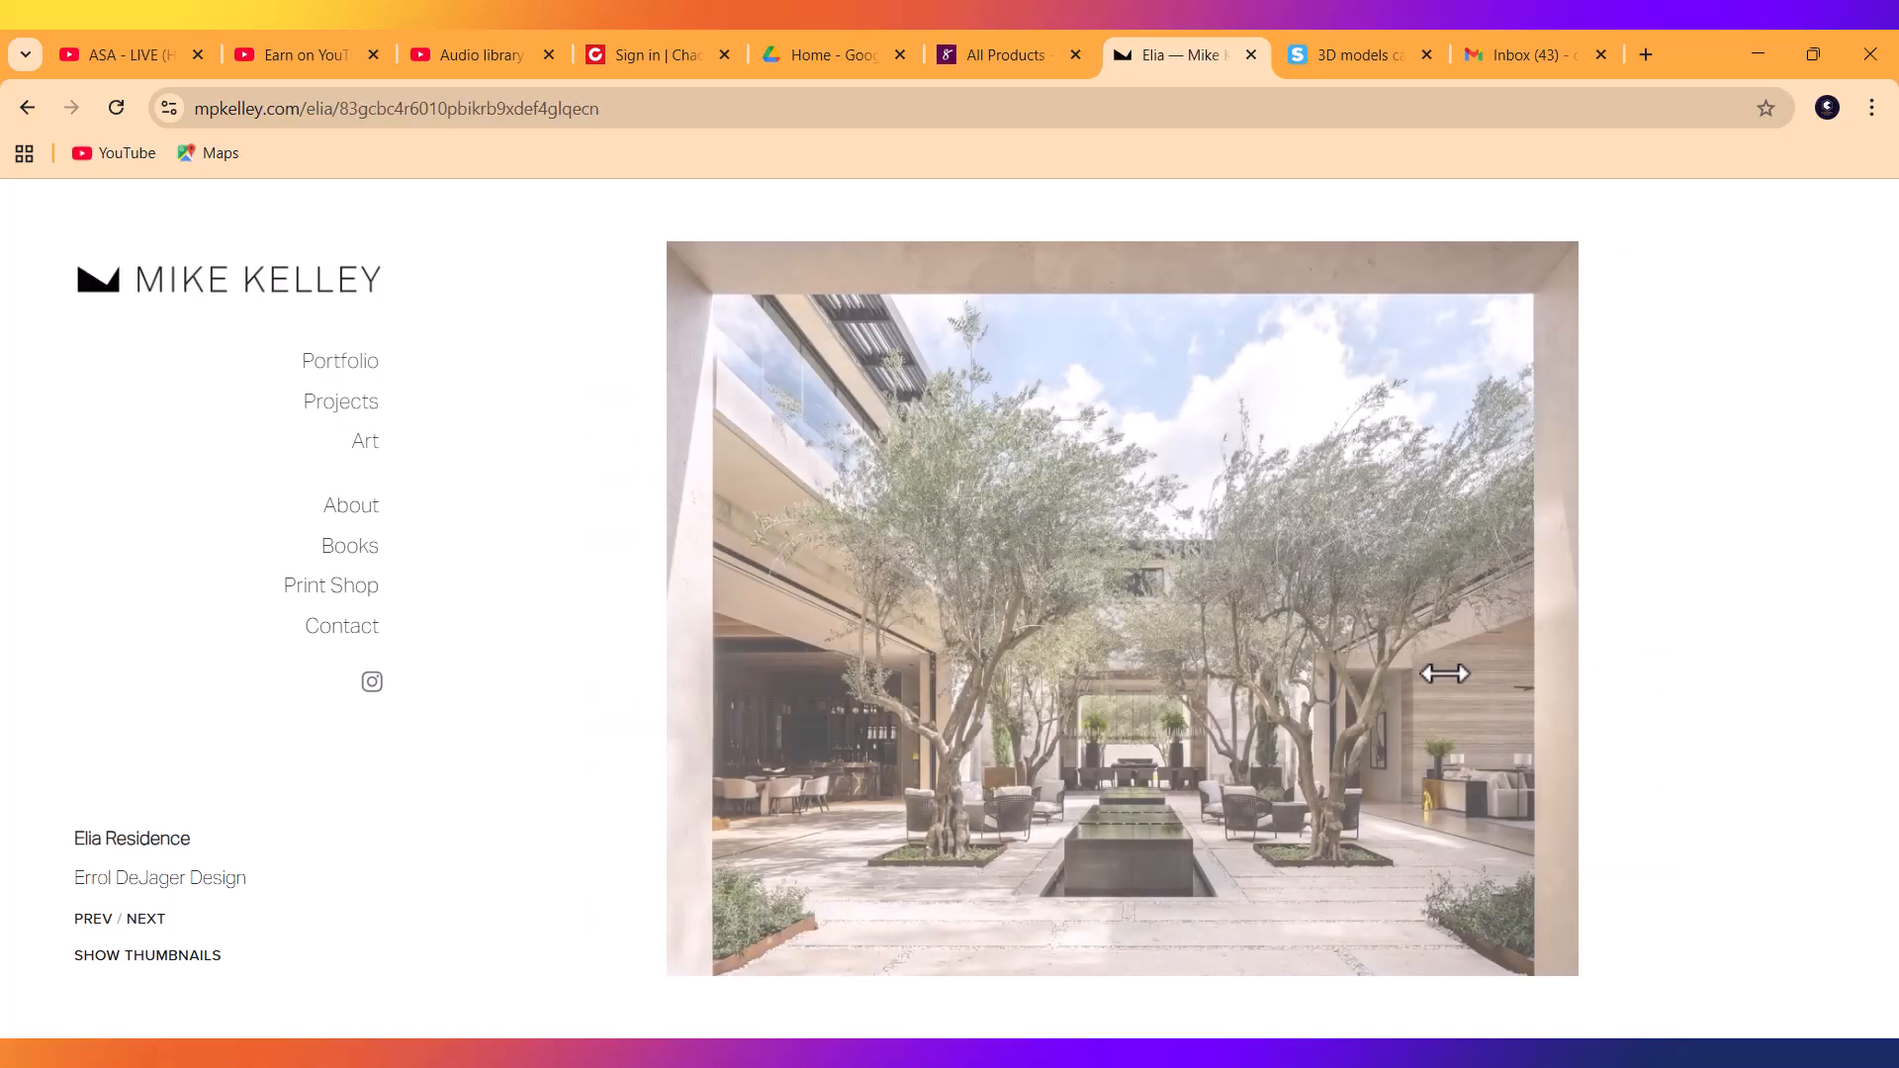
pyautogui.click(1757, 63)
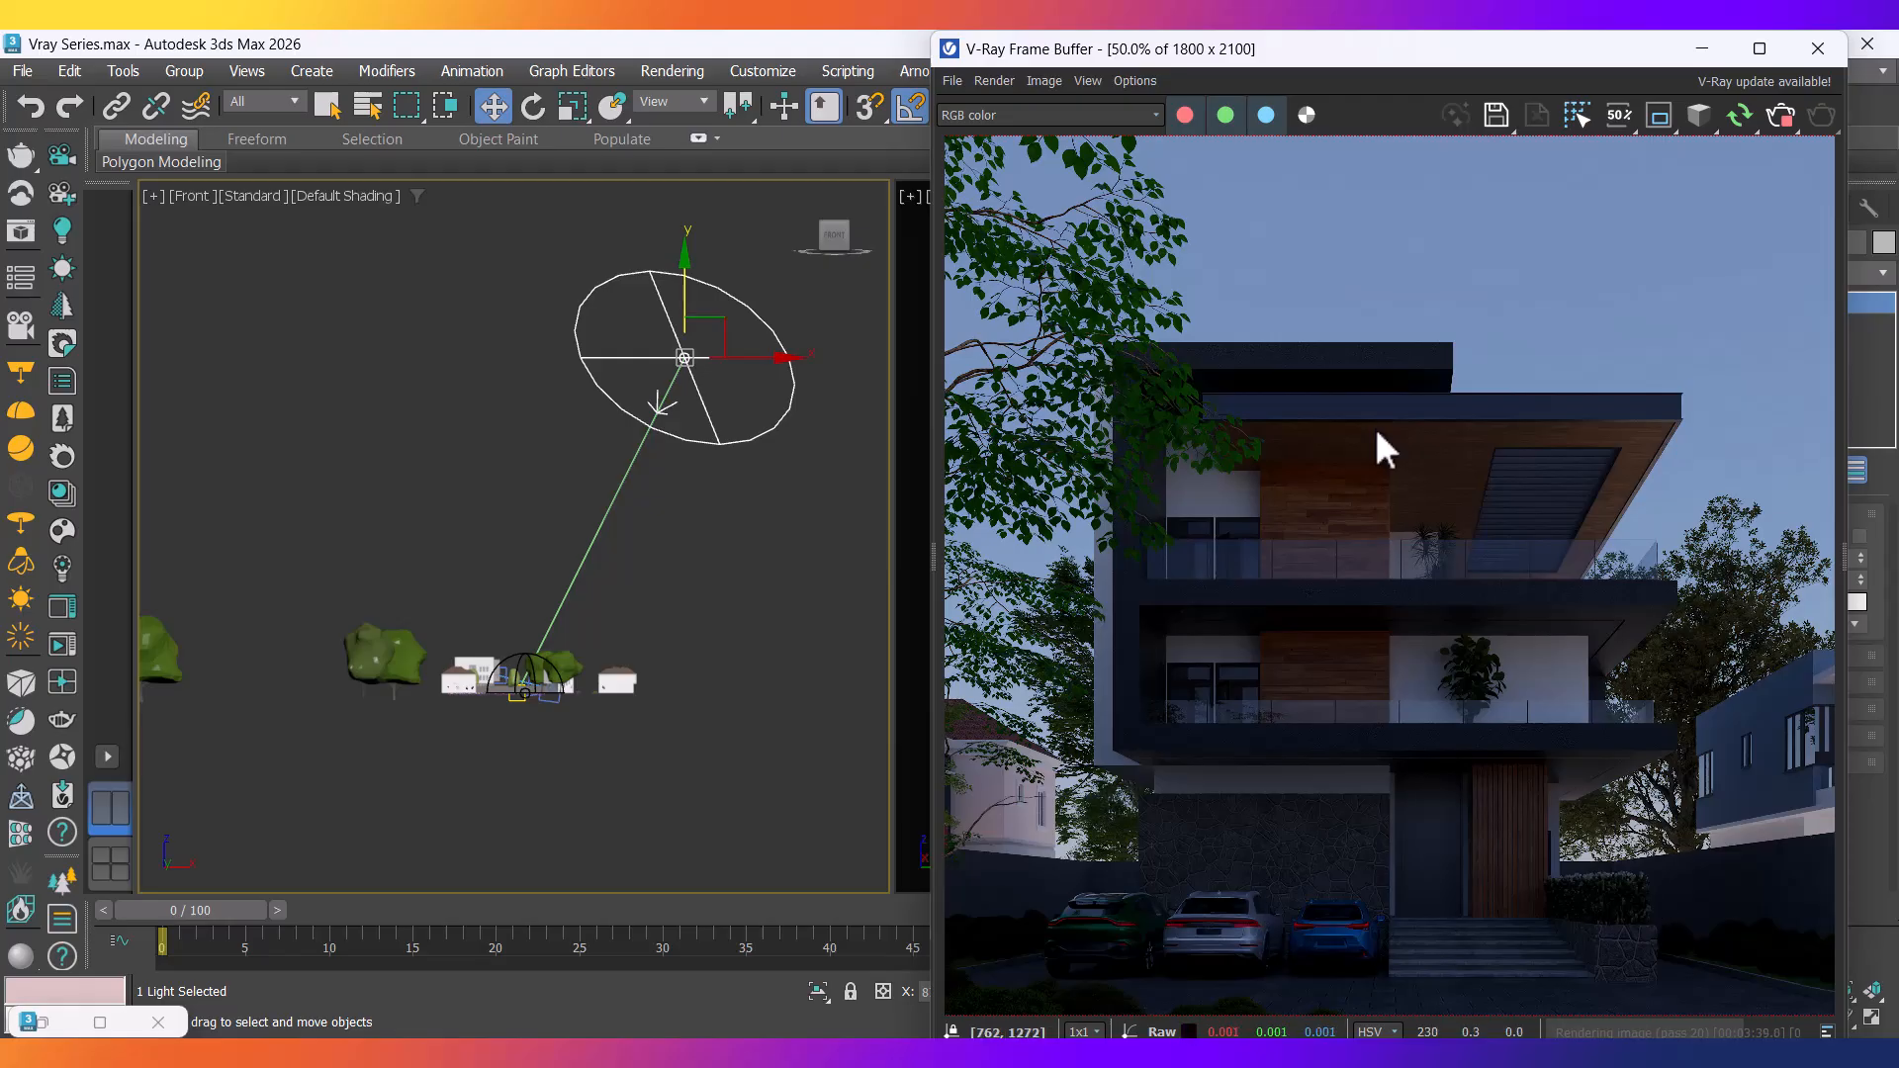
# Deselect the V-Ray sun, stop the test render and minimize the V-Ray Frame Buffer.
pyautogui.moveTo(1236, 55); pyautogui.dragTo(1061, 58)
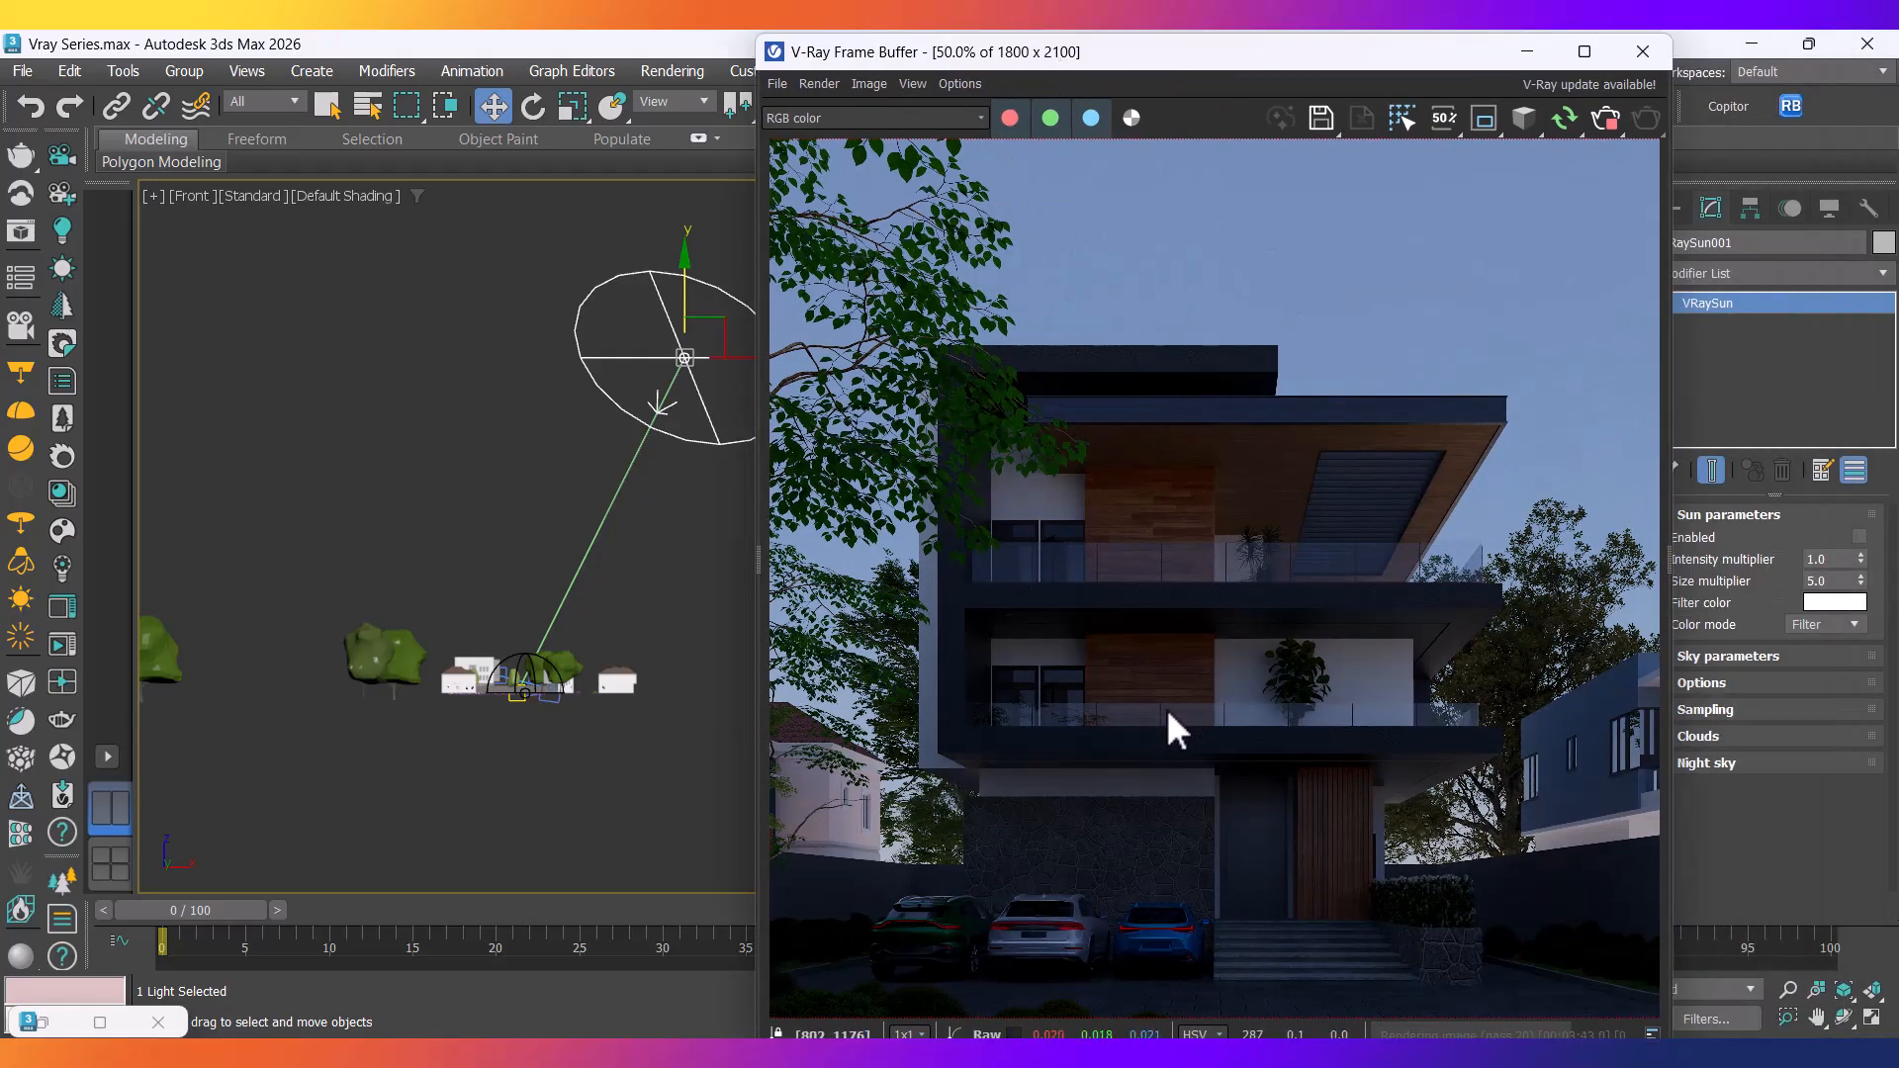
pyautogui.click(539, 789)
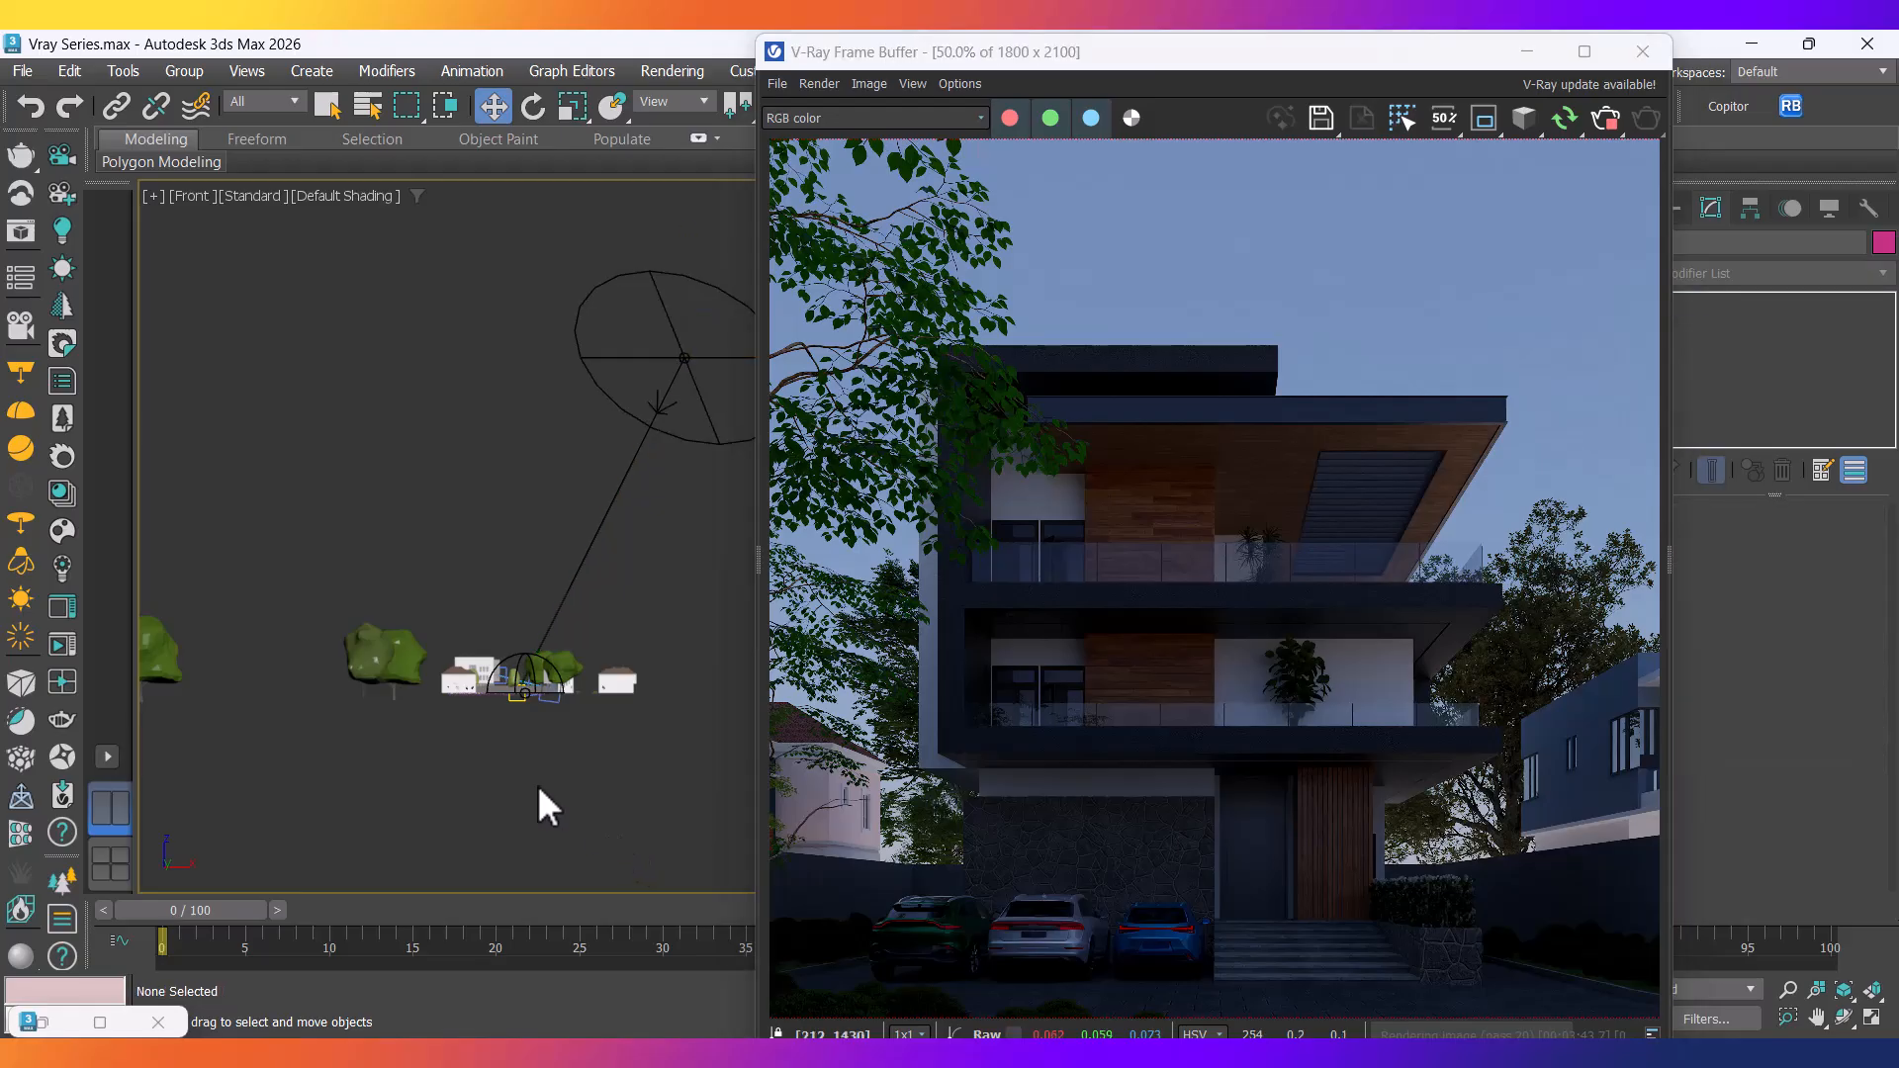
pyautogui.click(1602, 127)
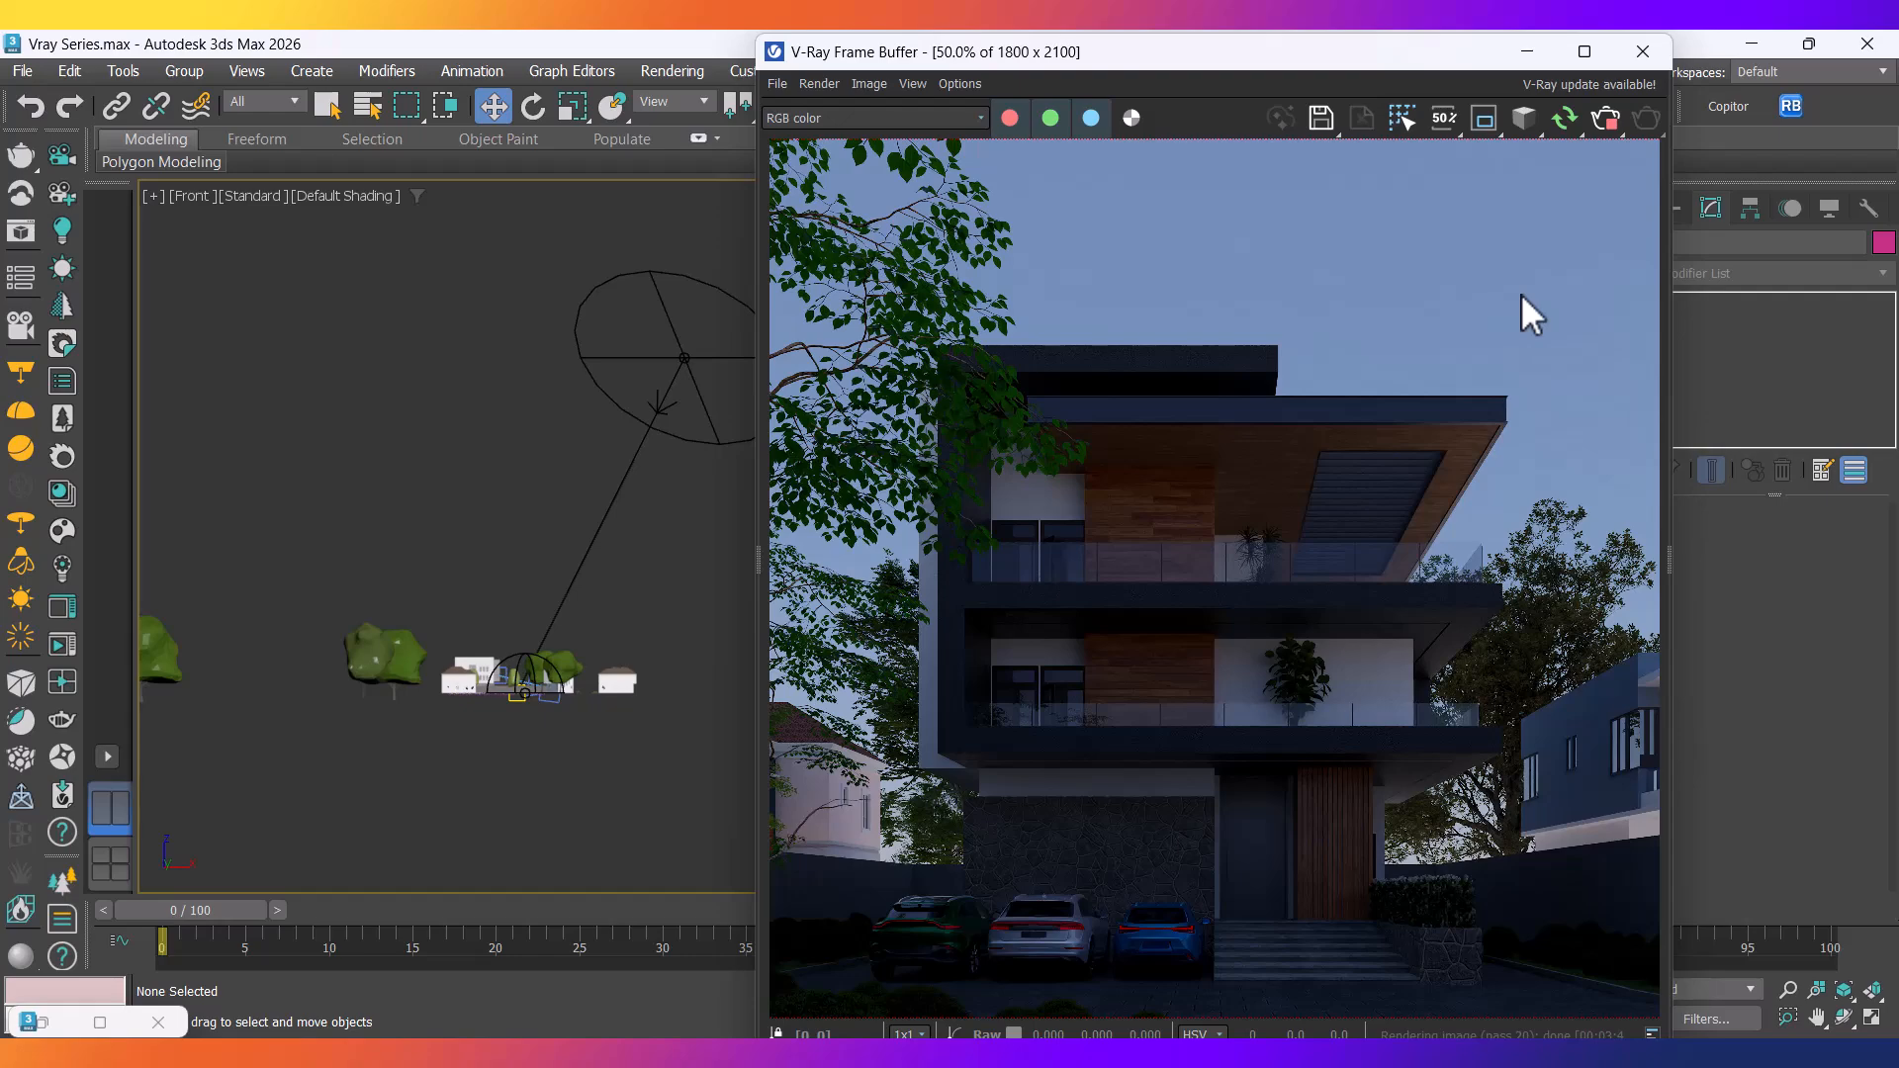
pyautogui.click(1526, 52)
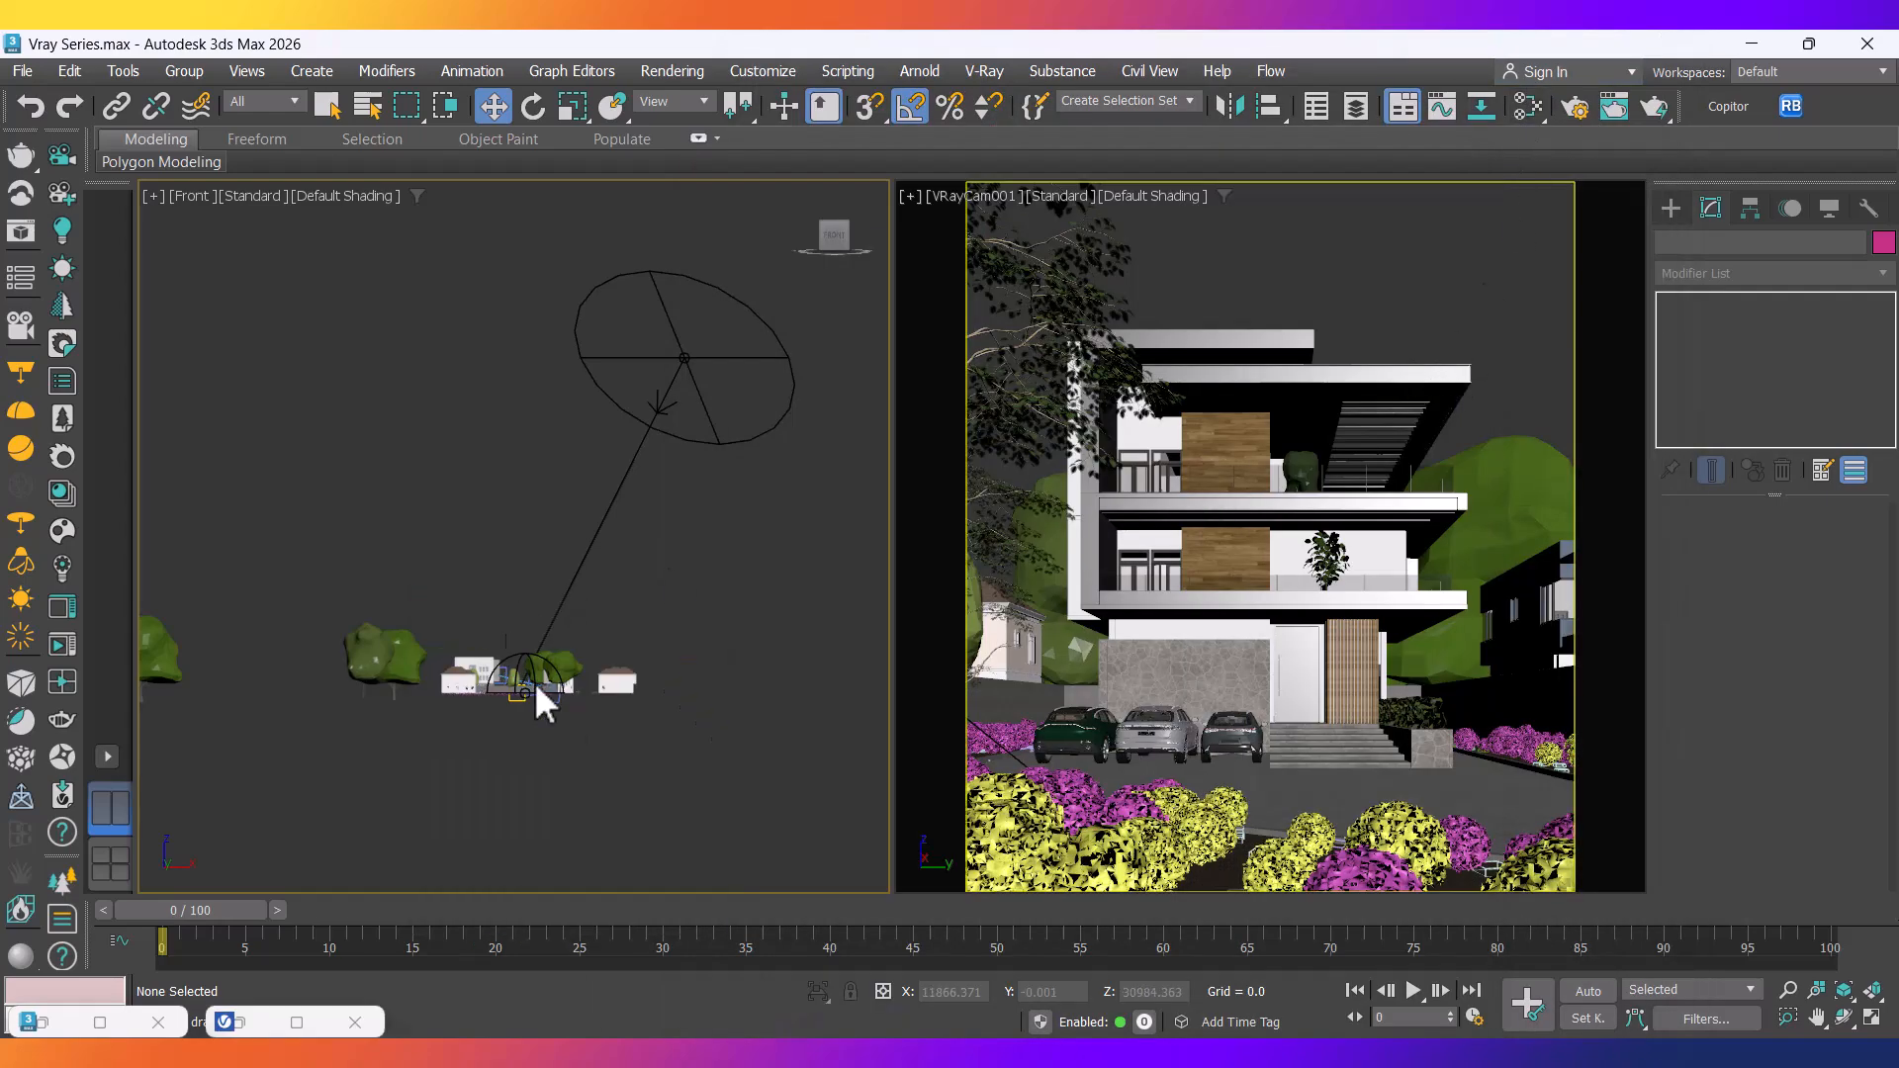
# Switch the left viewport to the Top view and zoom in on the site.
pyautogui.press('l')
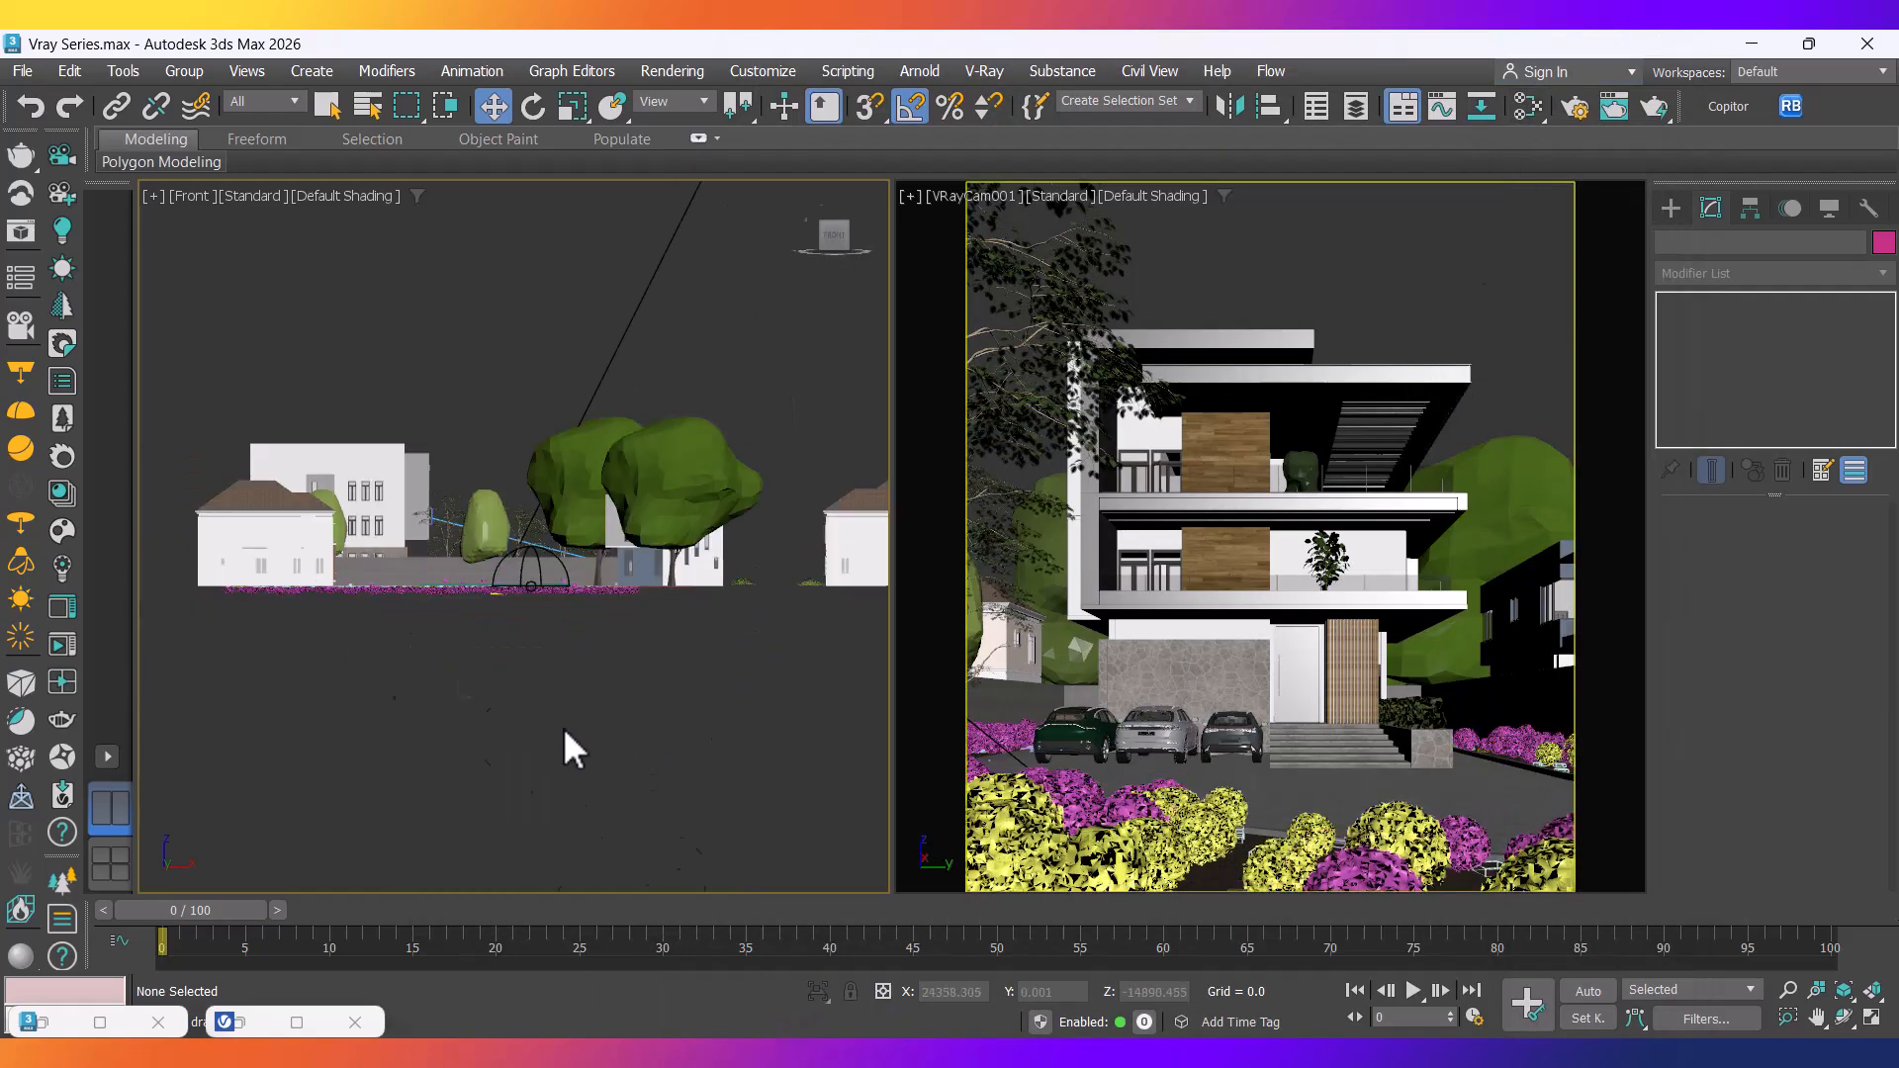
pyautogui.press('t')
pyautogui.scroll(10, 566, 723)
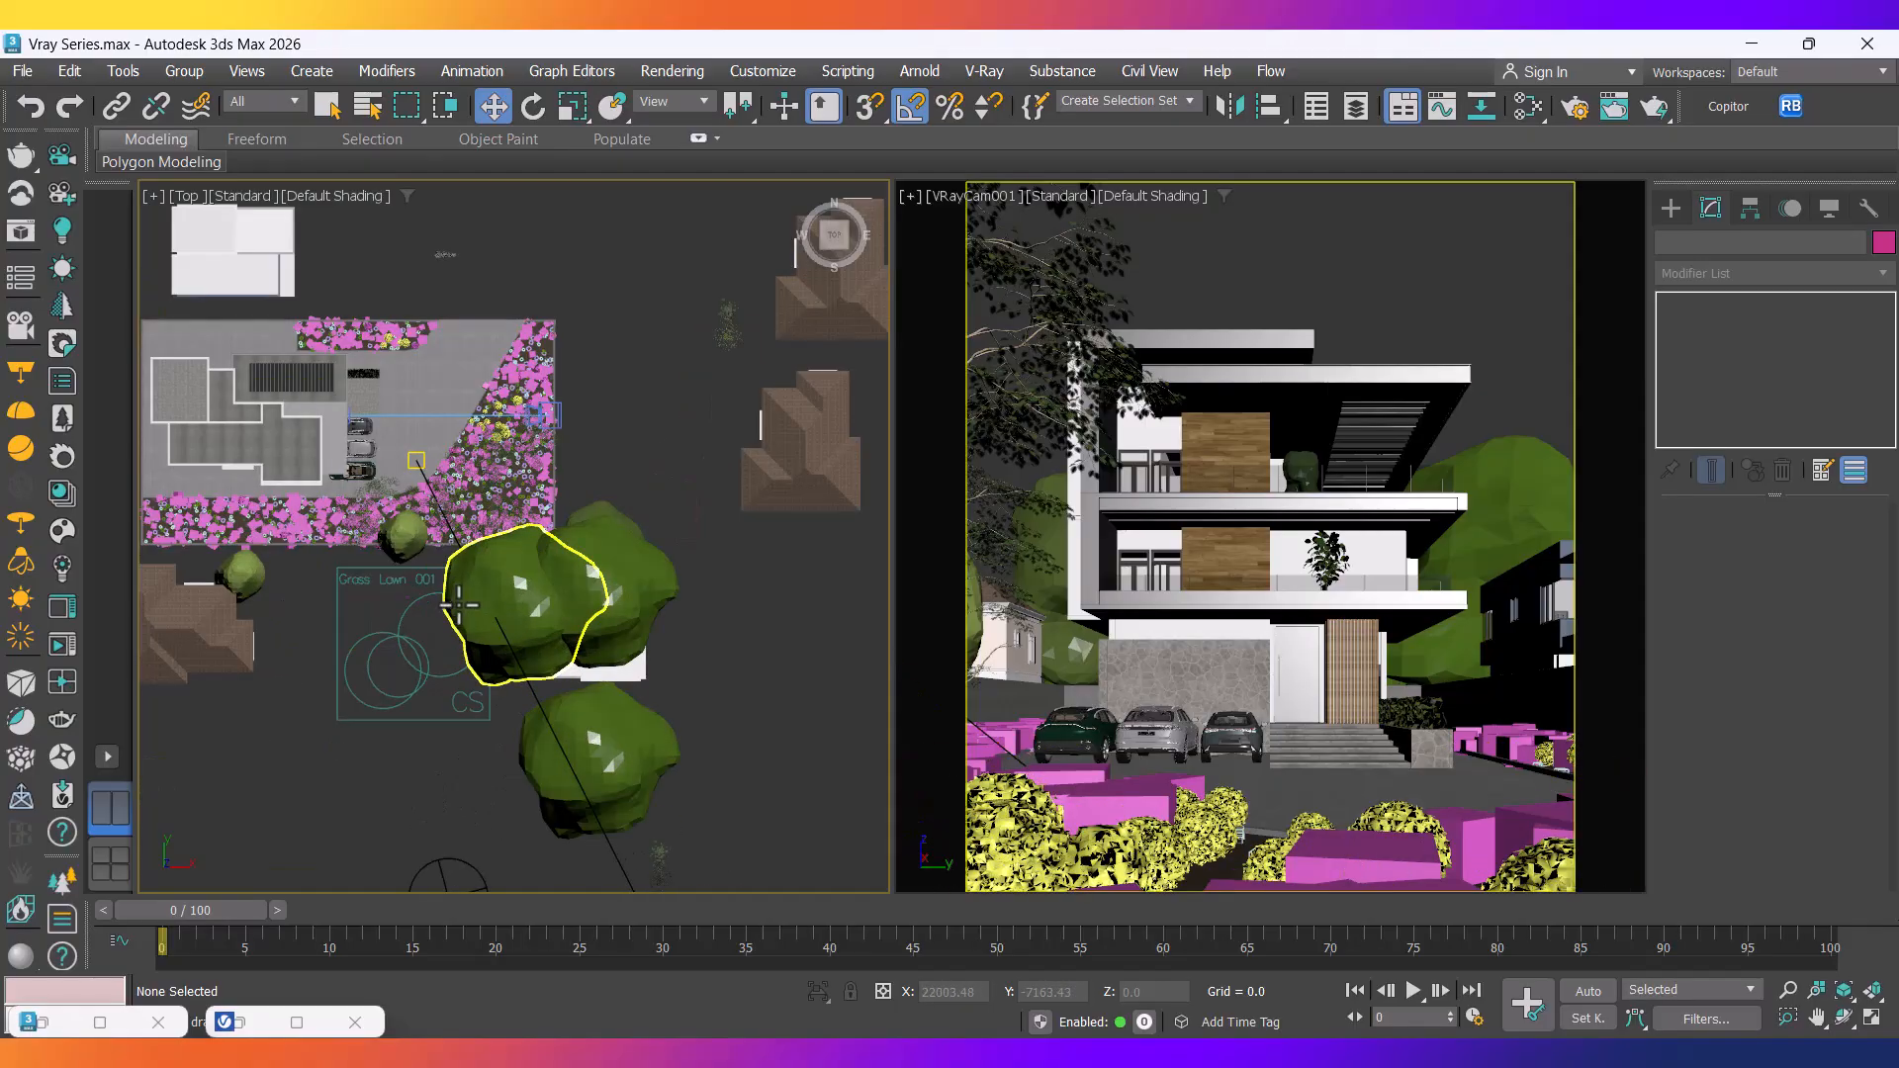
# Hide the Vehicles, Vegetation, Camera and Buildings layers in the Layer Explorer.
pyautogui.moveTo(471, 650); pyautogui.dragTo(524, 712, button='middle')
pyautogui.click(1356, 106)
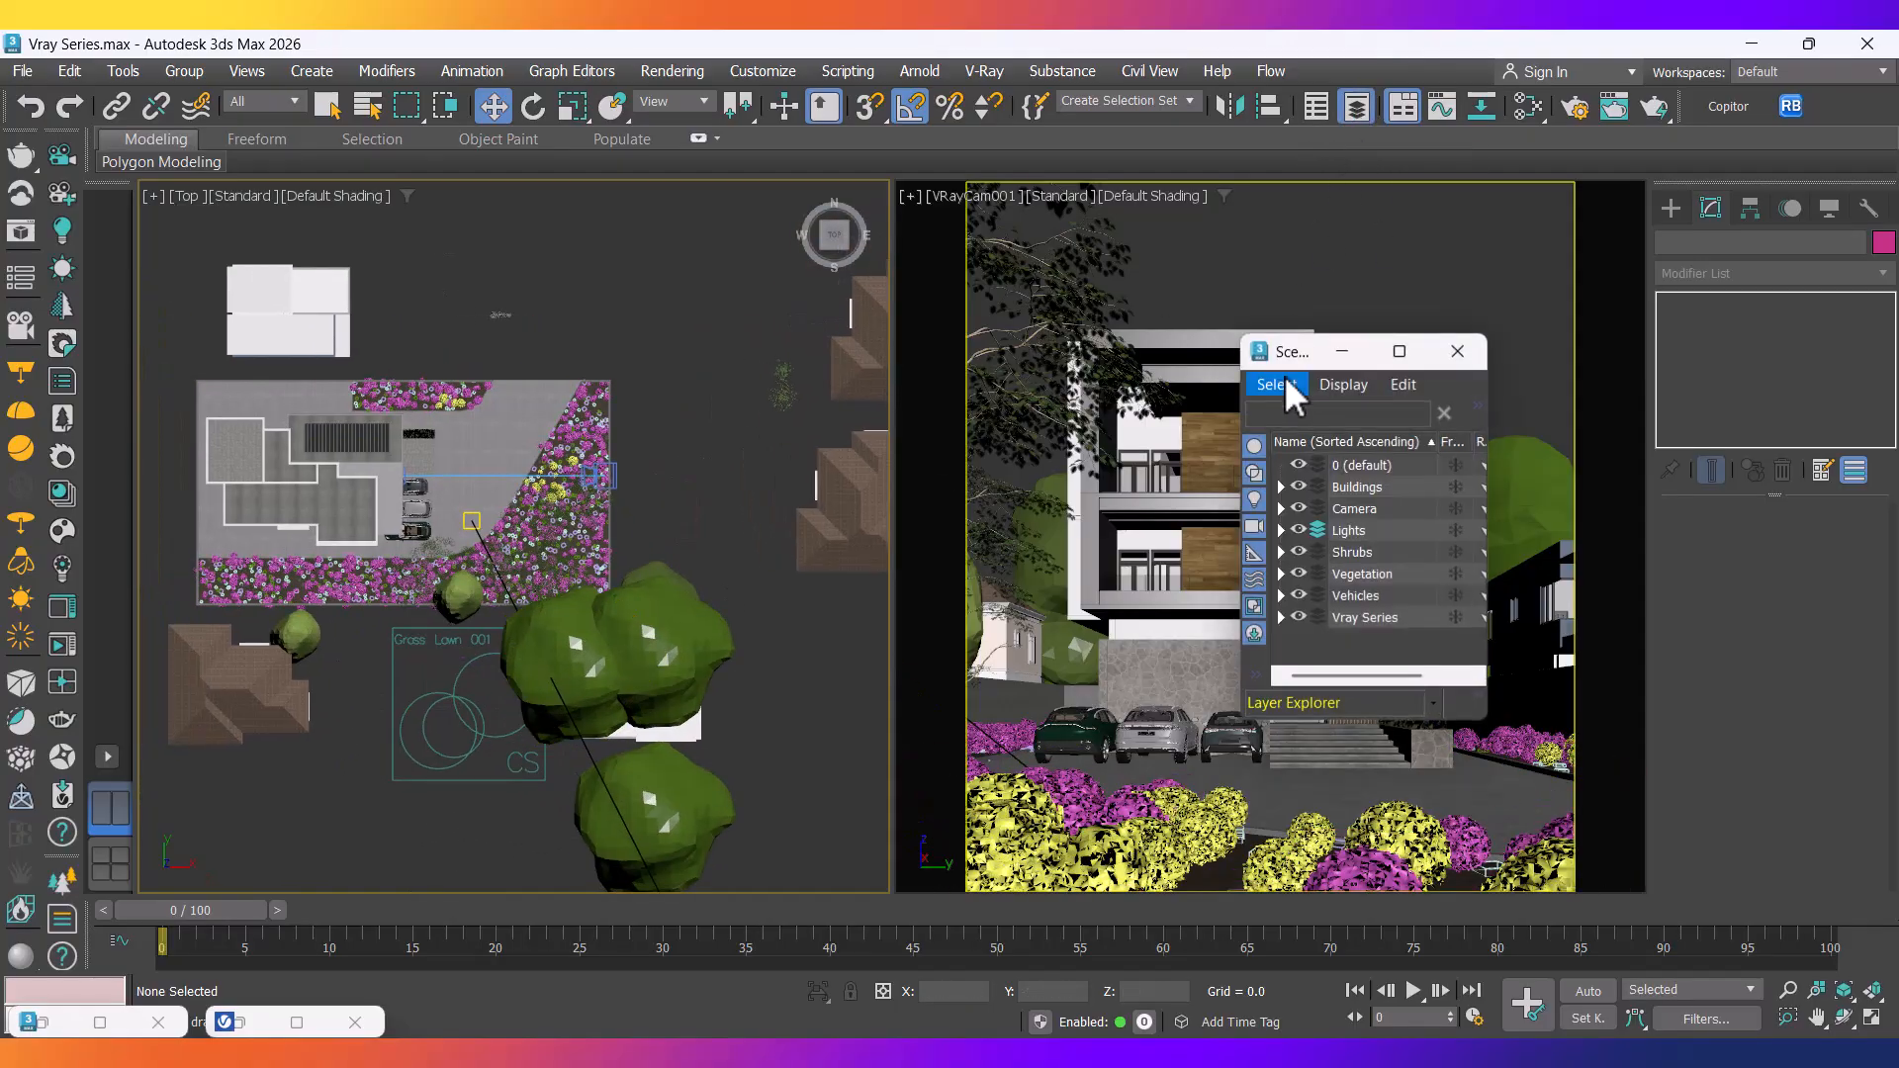
pyautogui.click(1297, 595)
pyautogui.click(1296, 575)
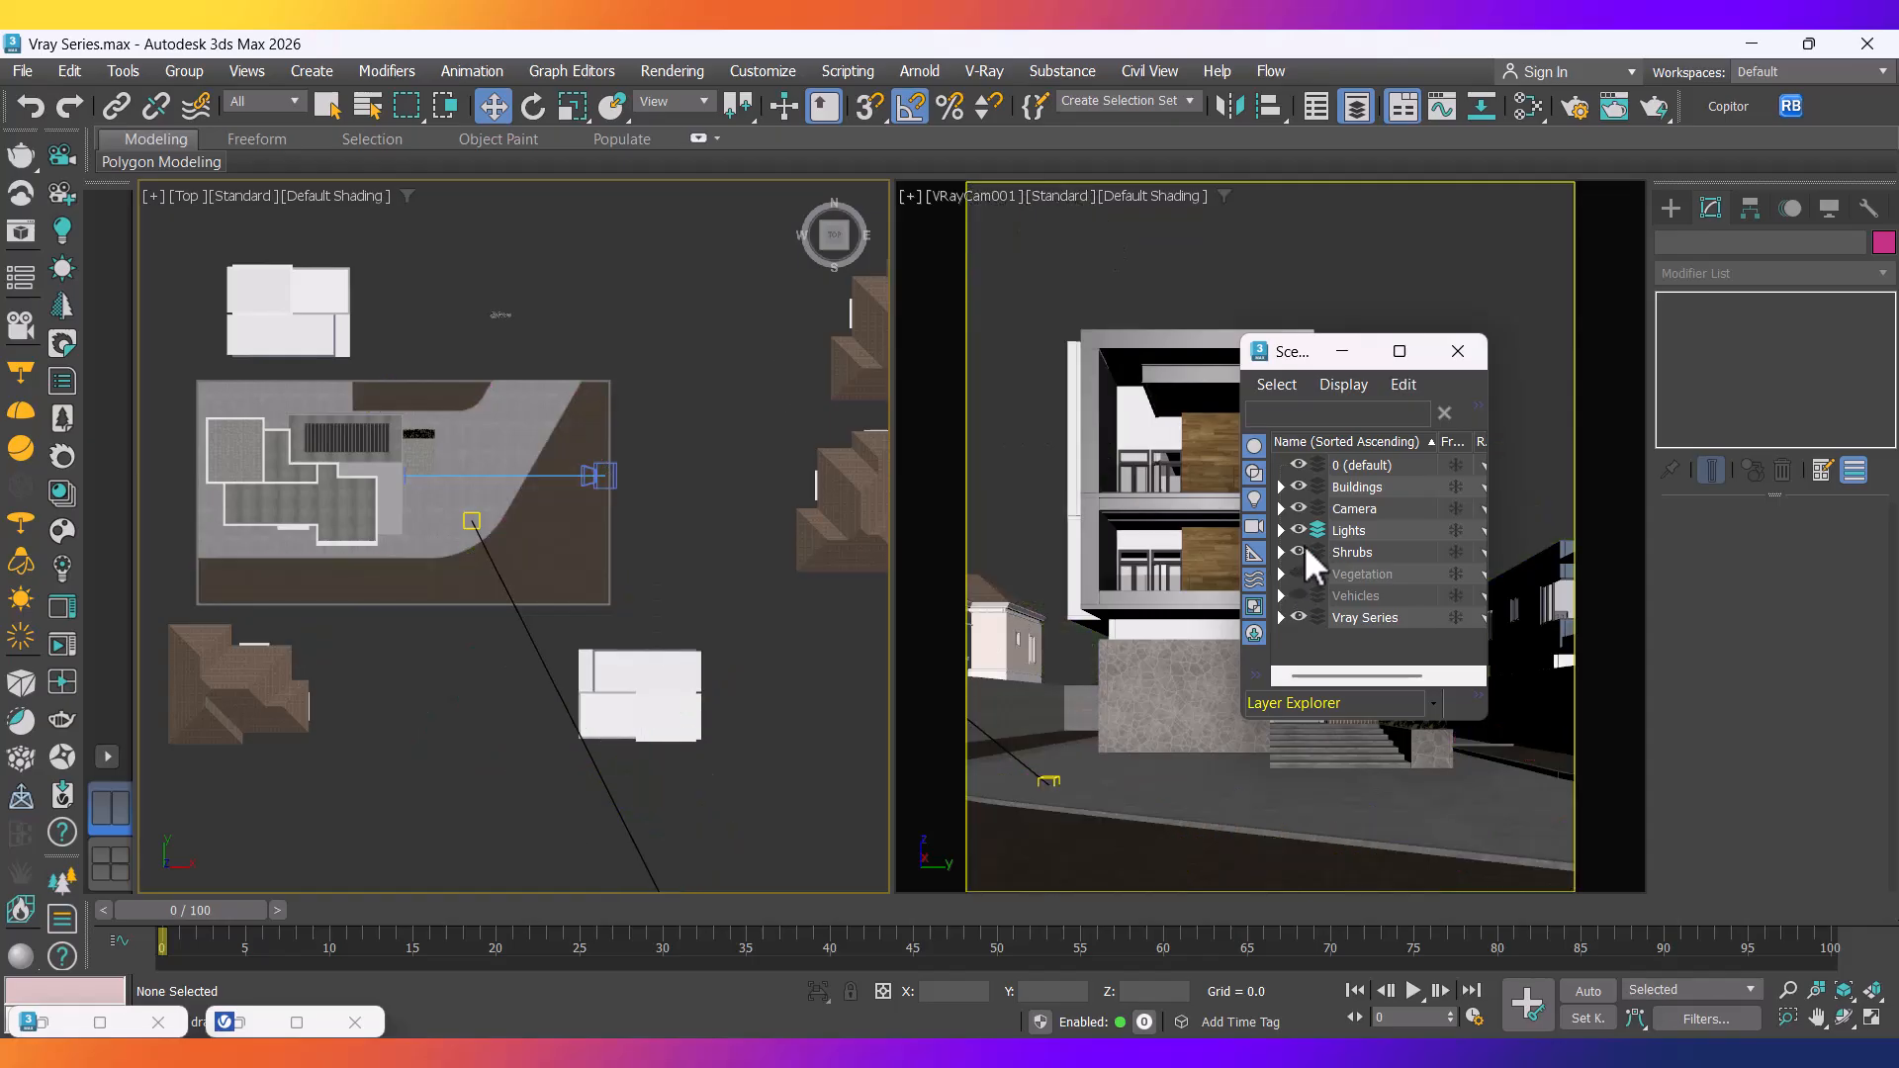
pyautogui.click(1298, 509)
pyautogui.click(1297, 487)
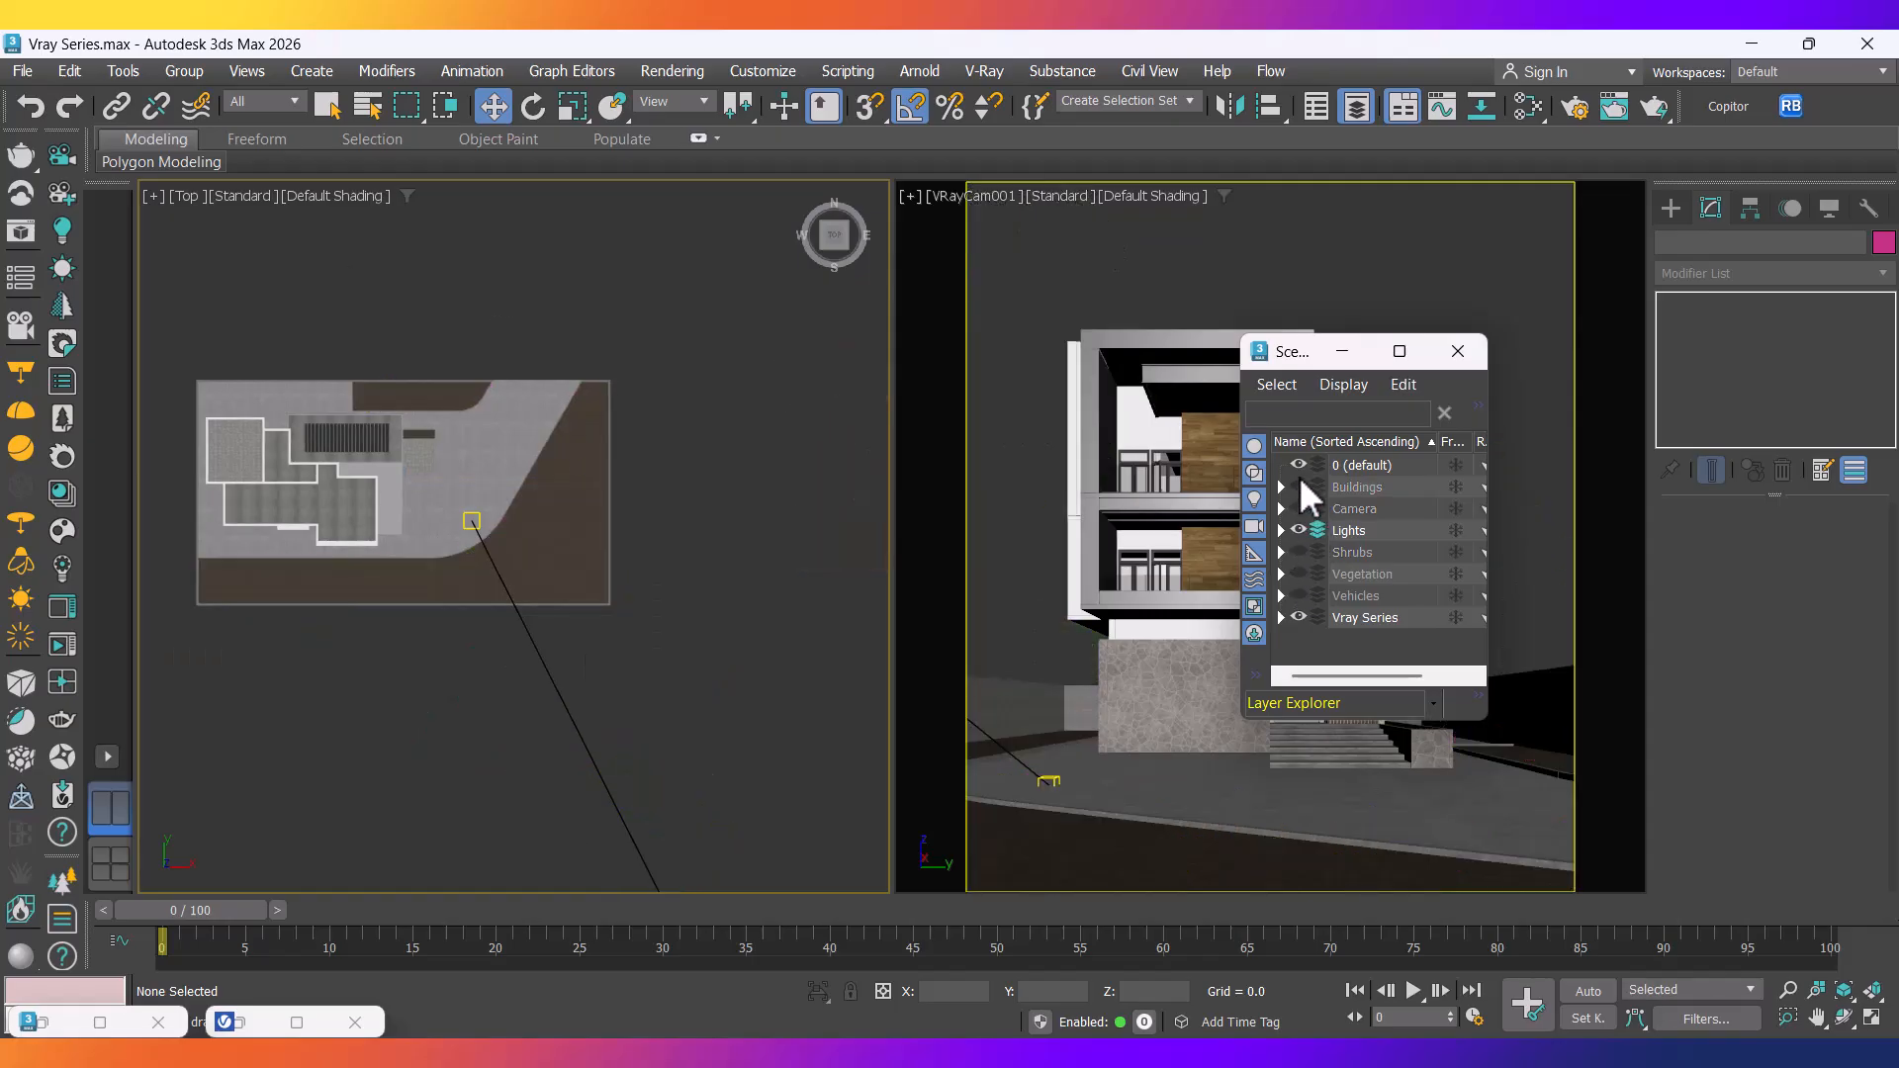
# Box-select the lights in the Top viewport.
pyautogui.scroll(-6, 624, 535)
pyautogui.moveTo(665, 571); pyautogui.dragTo(635, 438, button='middle')
pyautogui.moveTo(793, 834); pyautogui.dragTo(510, 475)
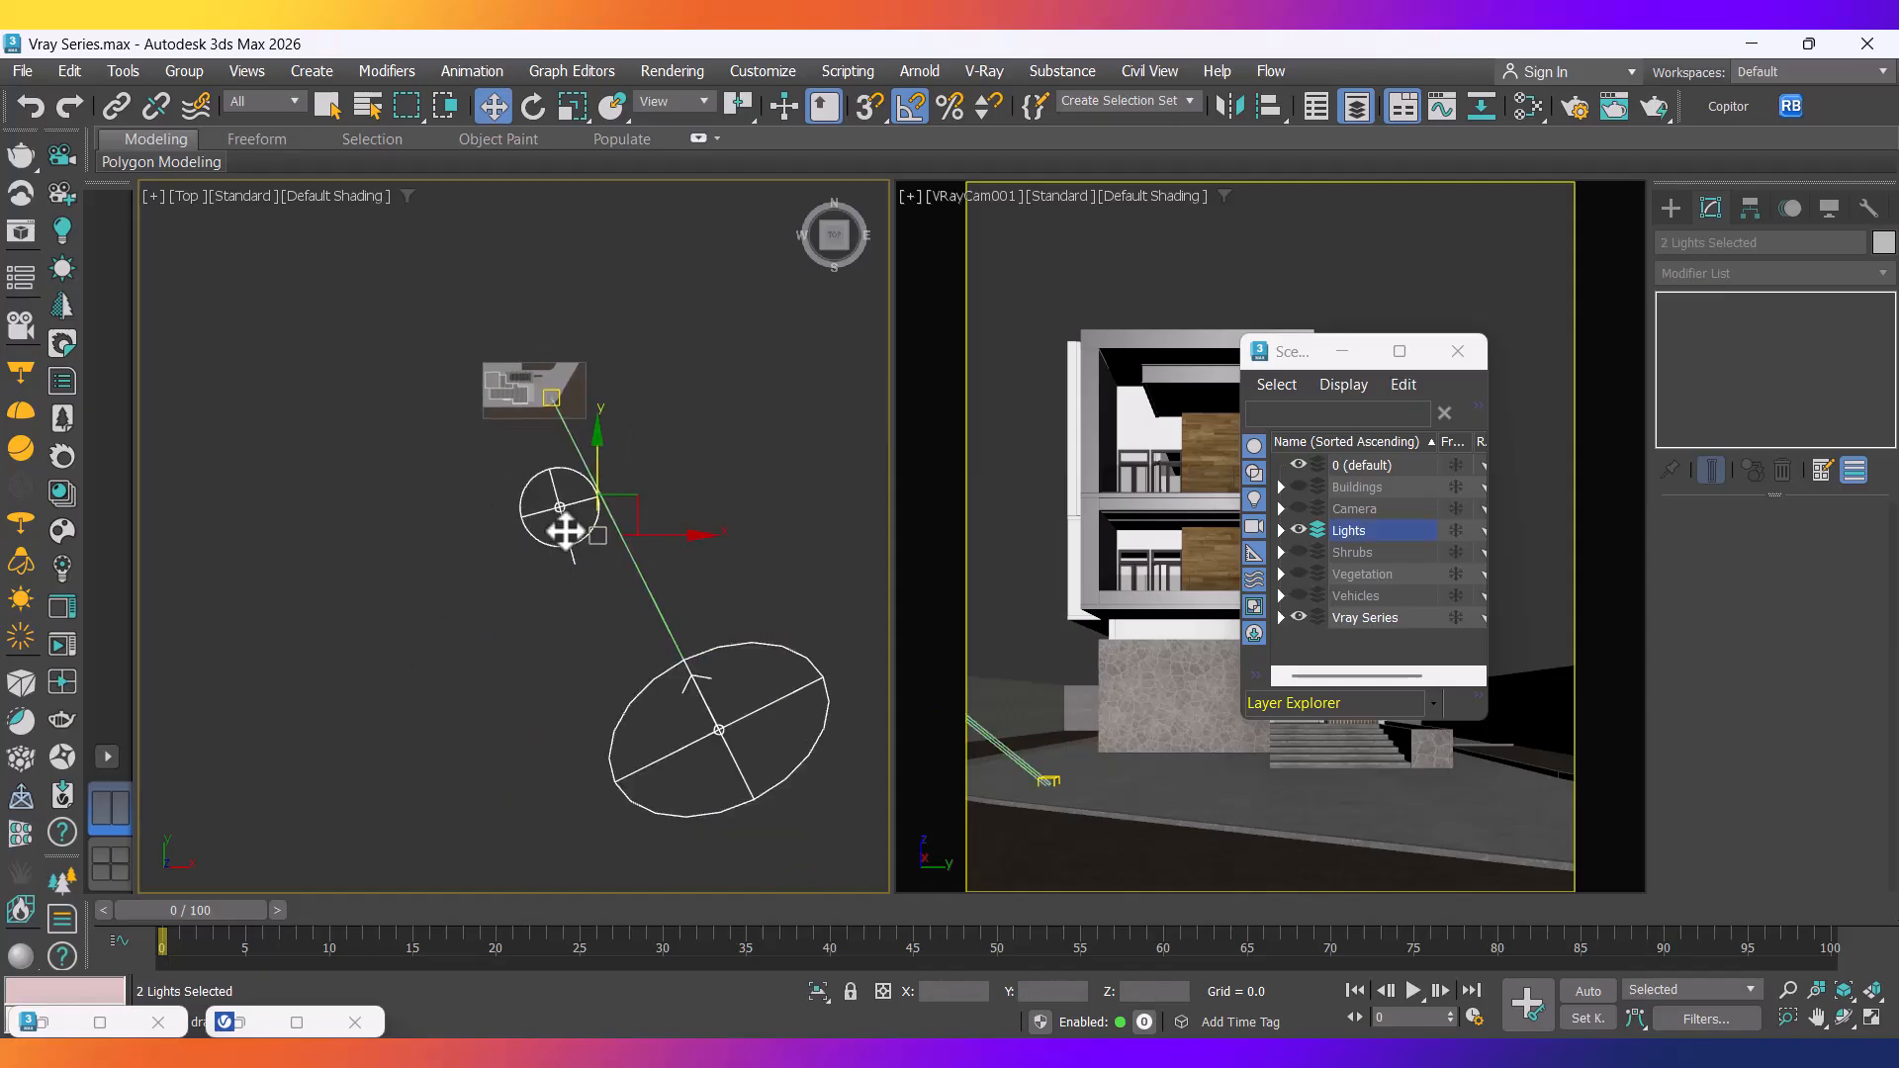
# Expand the Lights layer and select the stray door object by the entrance steps.
pyautogui.click(1280, 531)
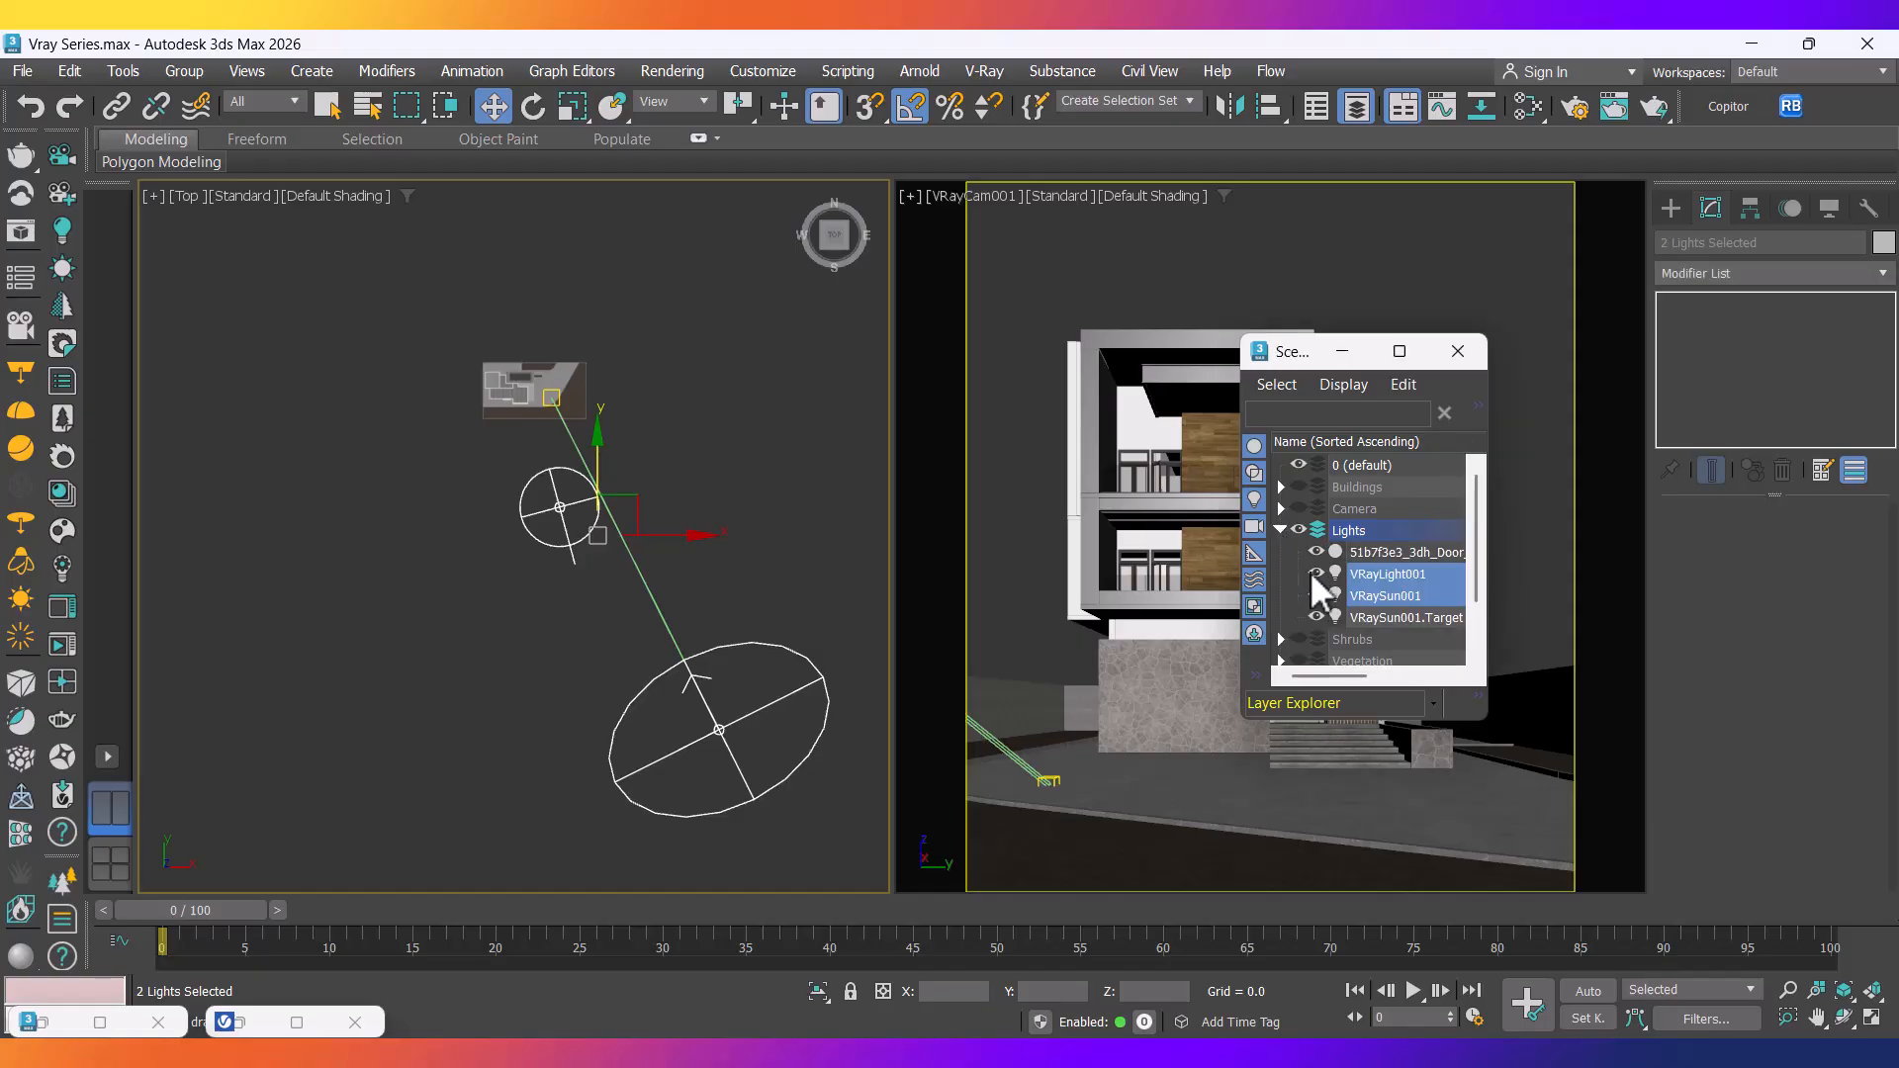
pyautogui.keyDown('alt'); pyautogui.moveTo(663, 498); pyautogui.dragTo(496, 412, button='middle'); pyautogui.keyUp('alt')
pyautogui.scroll(9, 724, 485)
pyautogui.moveTo(800, 700); pyautogui.dragTo(639, 592, button='middle')
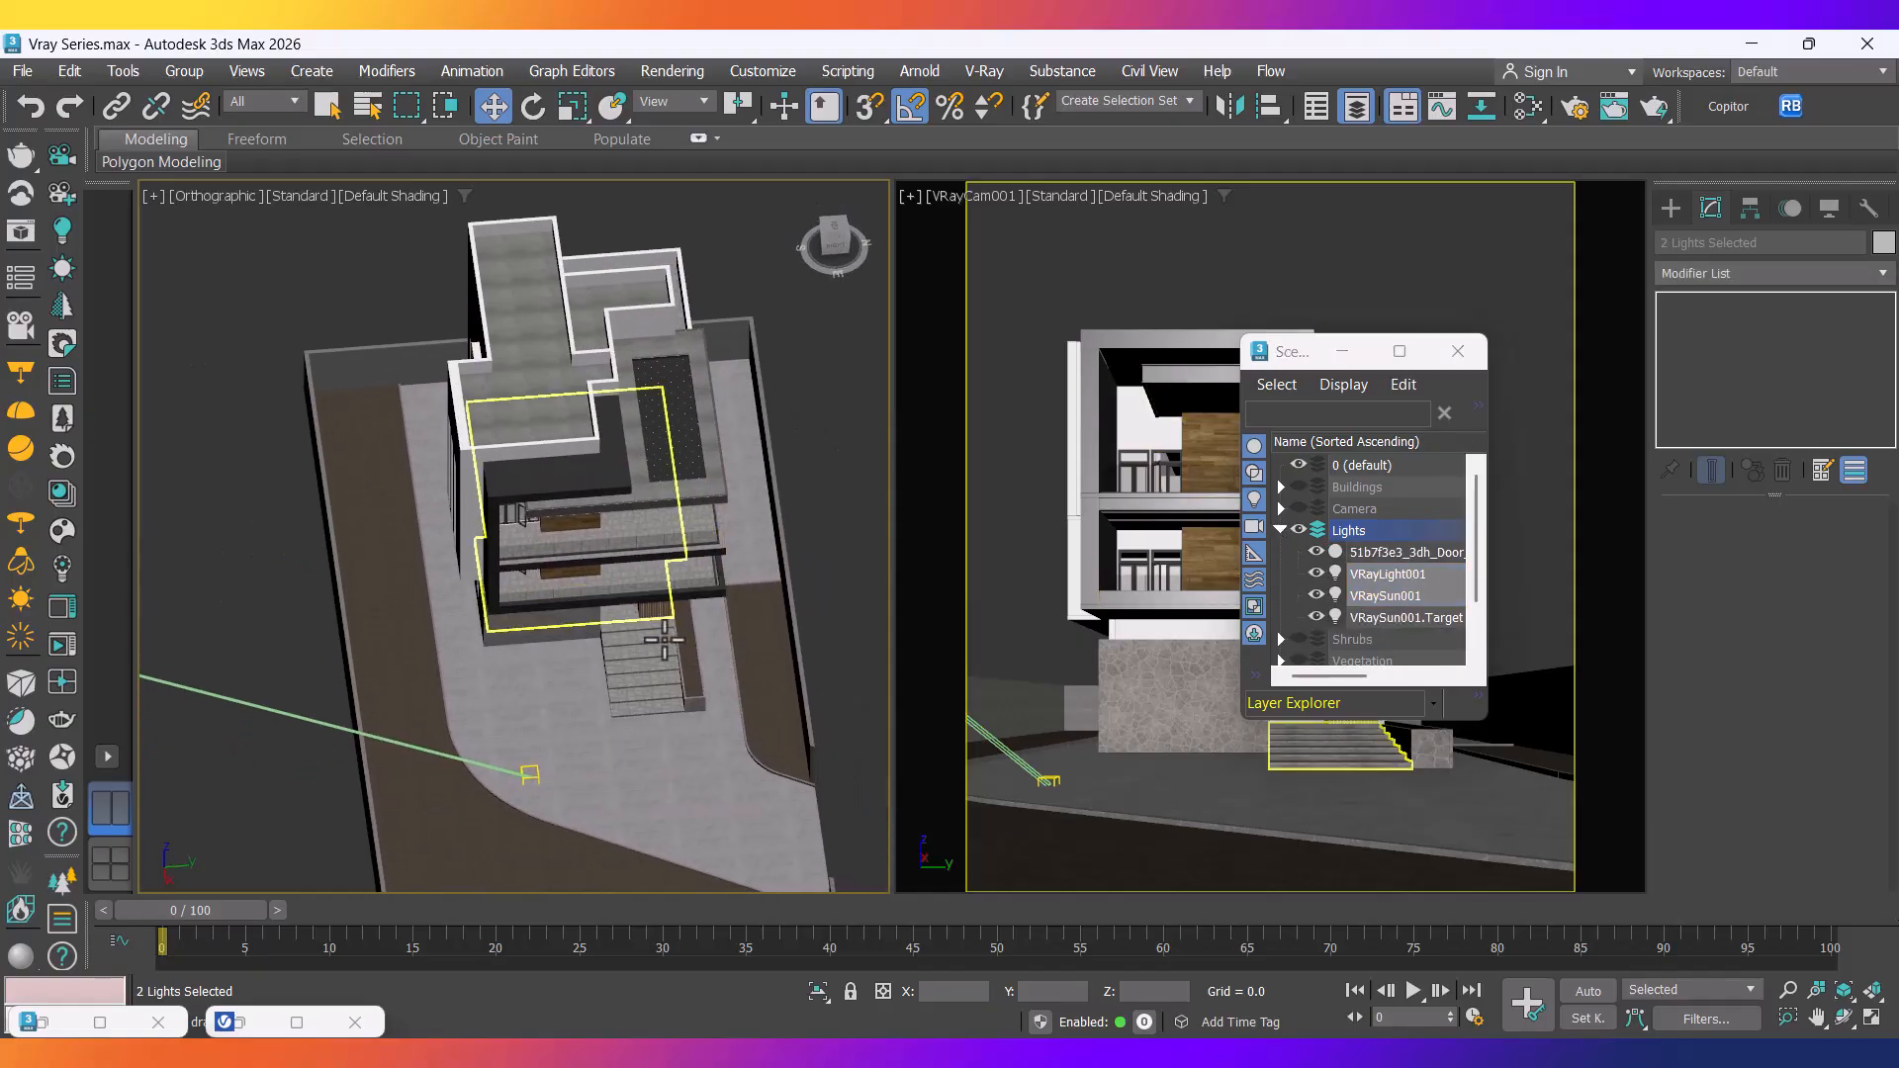
pyautogui.keyDown('alt'); pyautogui.moveTo(672, 658); pyautogui.dragTo(619, 594, button='middle'); pyautogui.keyUp('alt')
pyautogui.scroll(-10, 629, 621)
pyautogui.moveTo(605, 679); pyautogui.dragTo(595, 605, button='middle')
pyautogui.scroll(15, 596, 621)
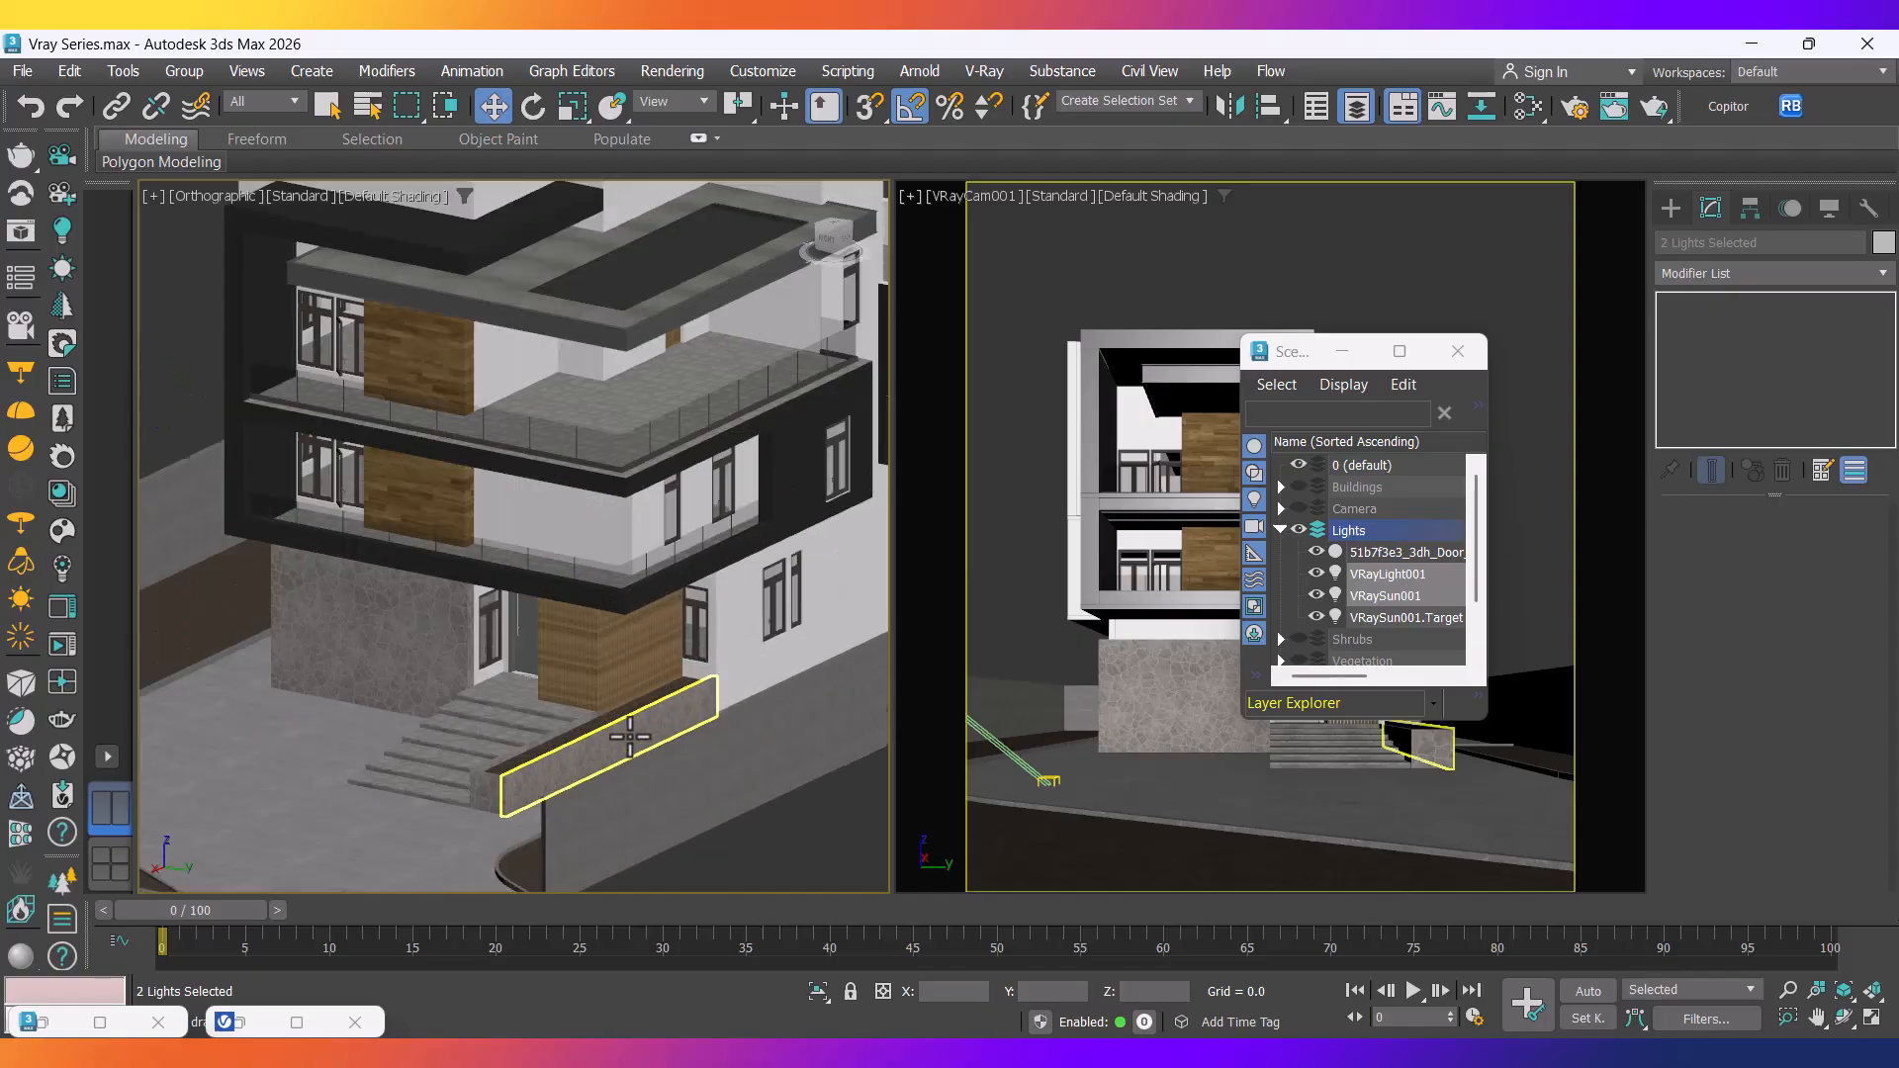
pyautogui.click(515, 613)
pyautogui.scroll(-3, 513, 640)
pyautogui.moveTo(531, 633); pyautogui.dragTo(537, 665, button='middle')
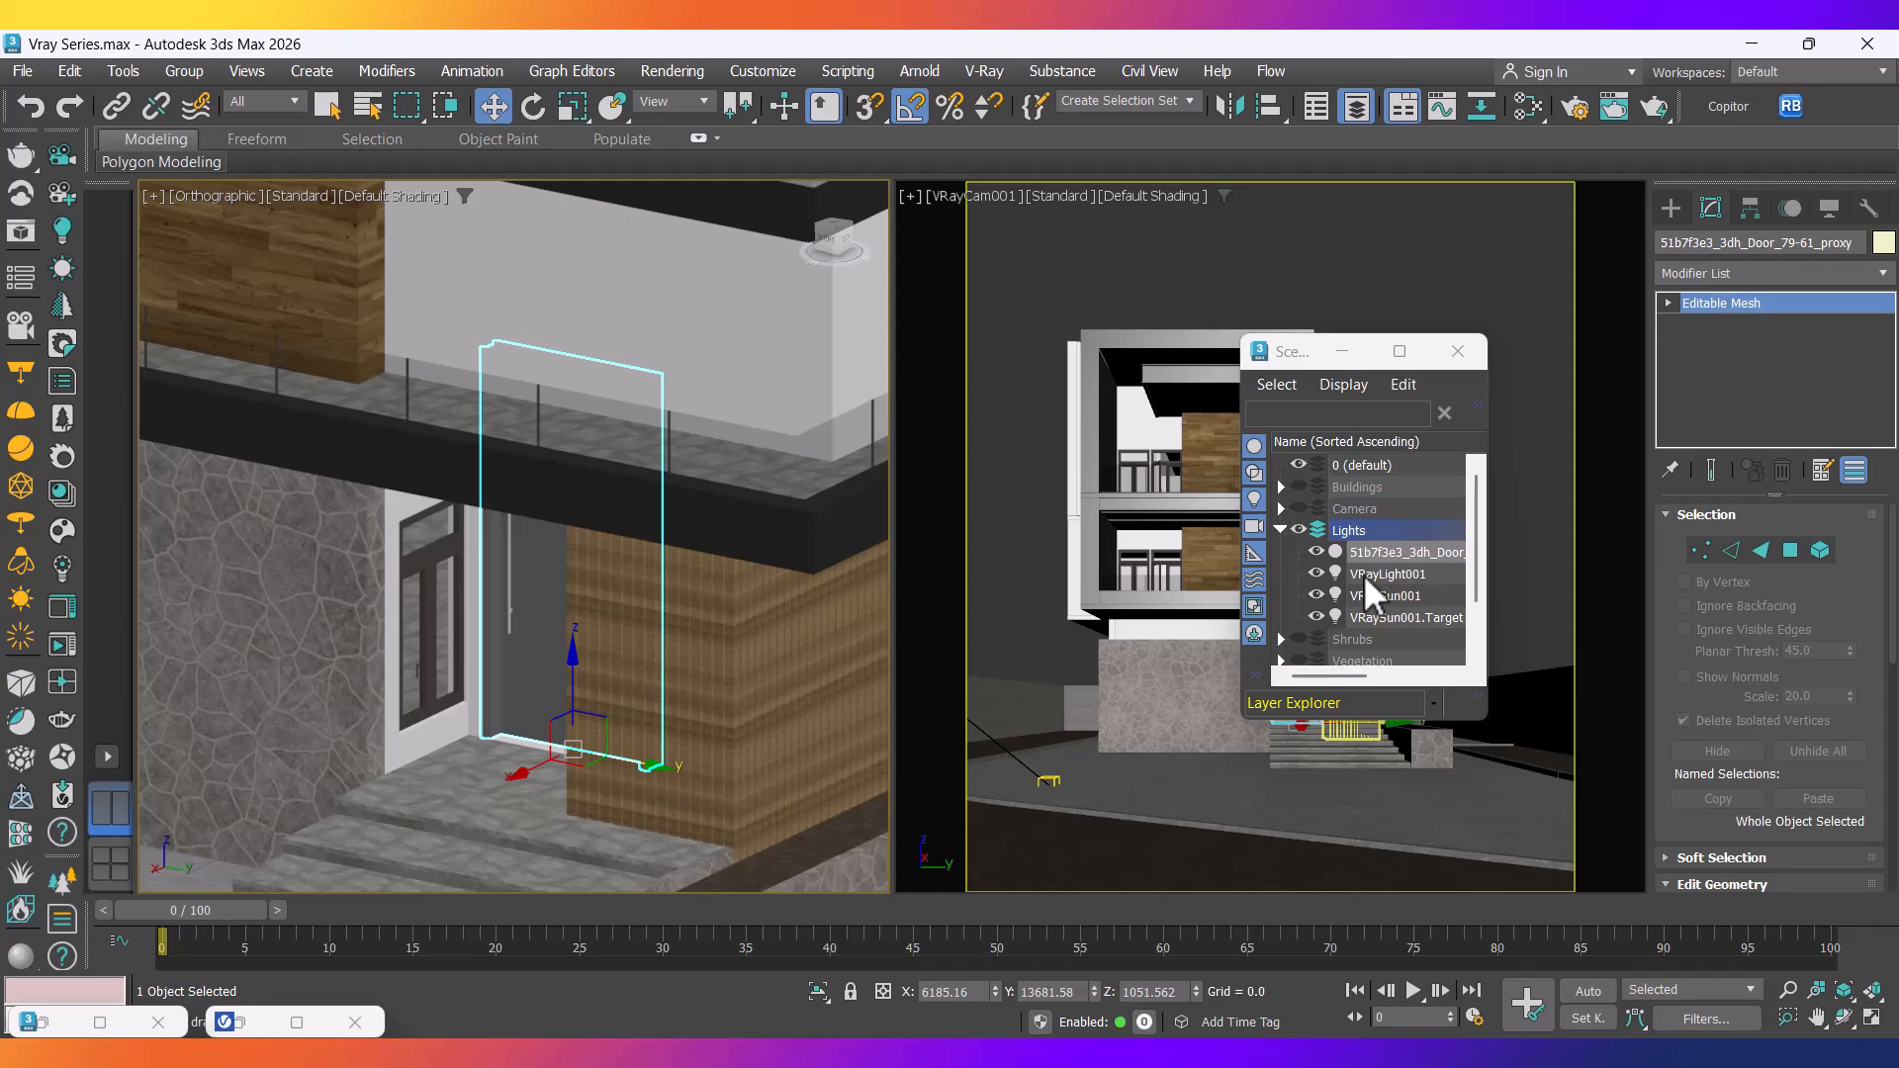
# Move the door into the 0 (default) layer.
pyautogui.click(1318, 465)
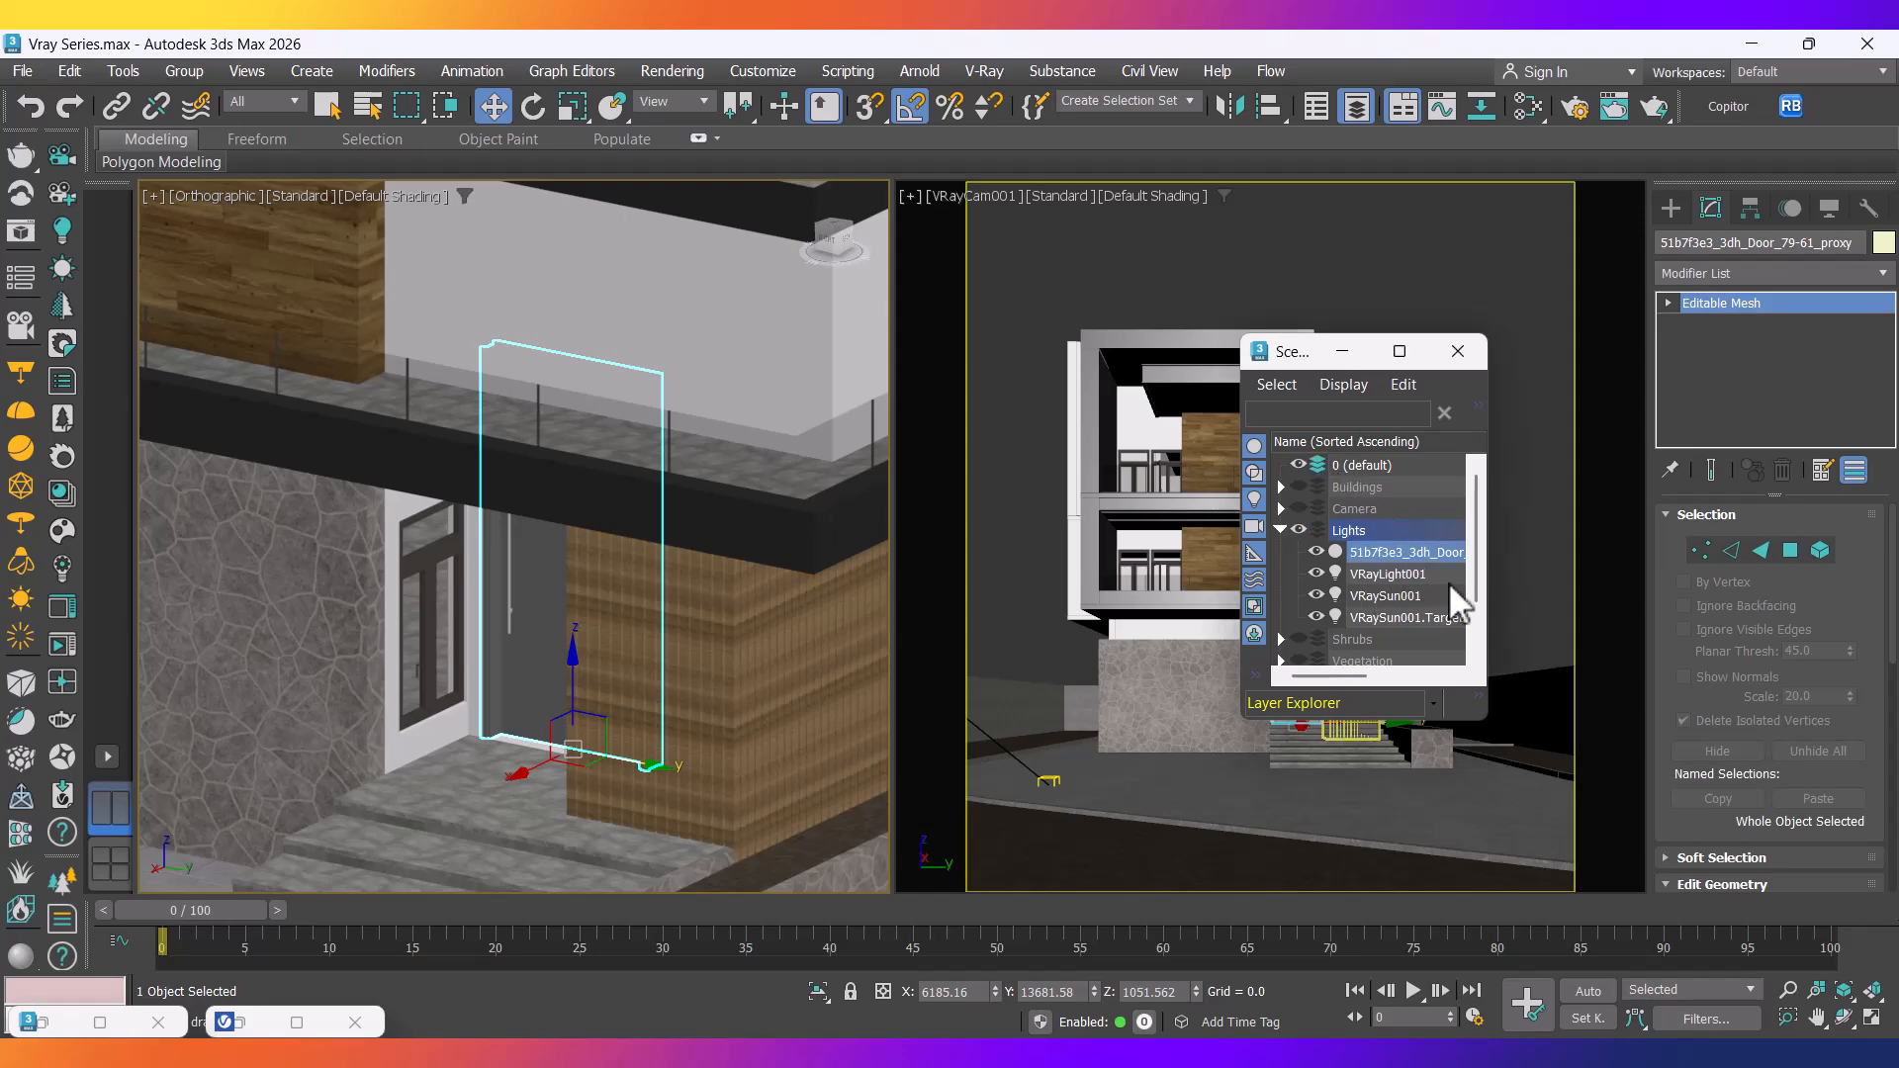
pyautogui.click(1476, 407)
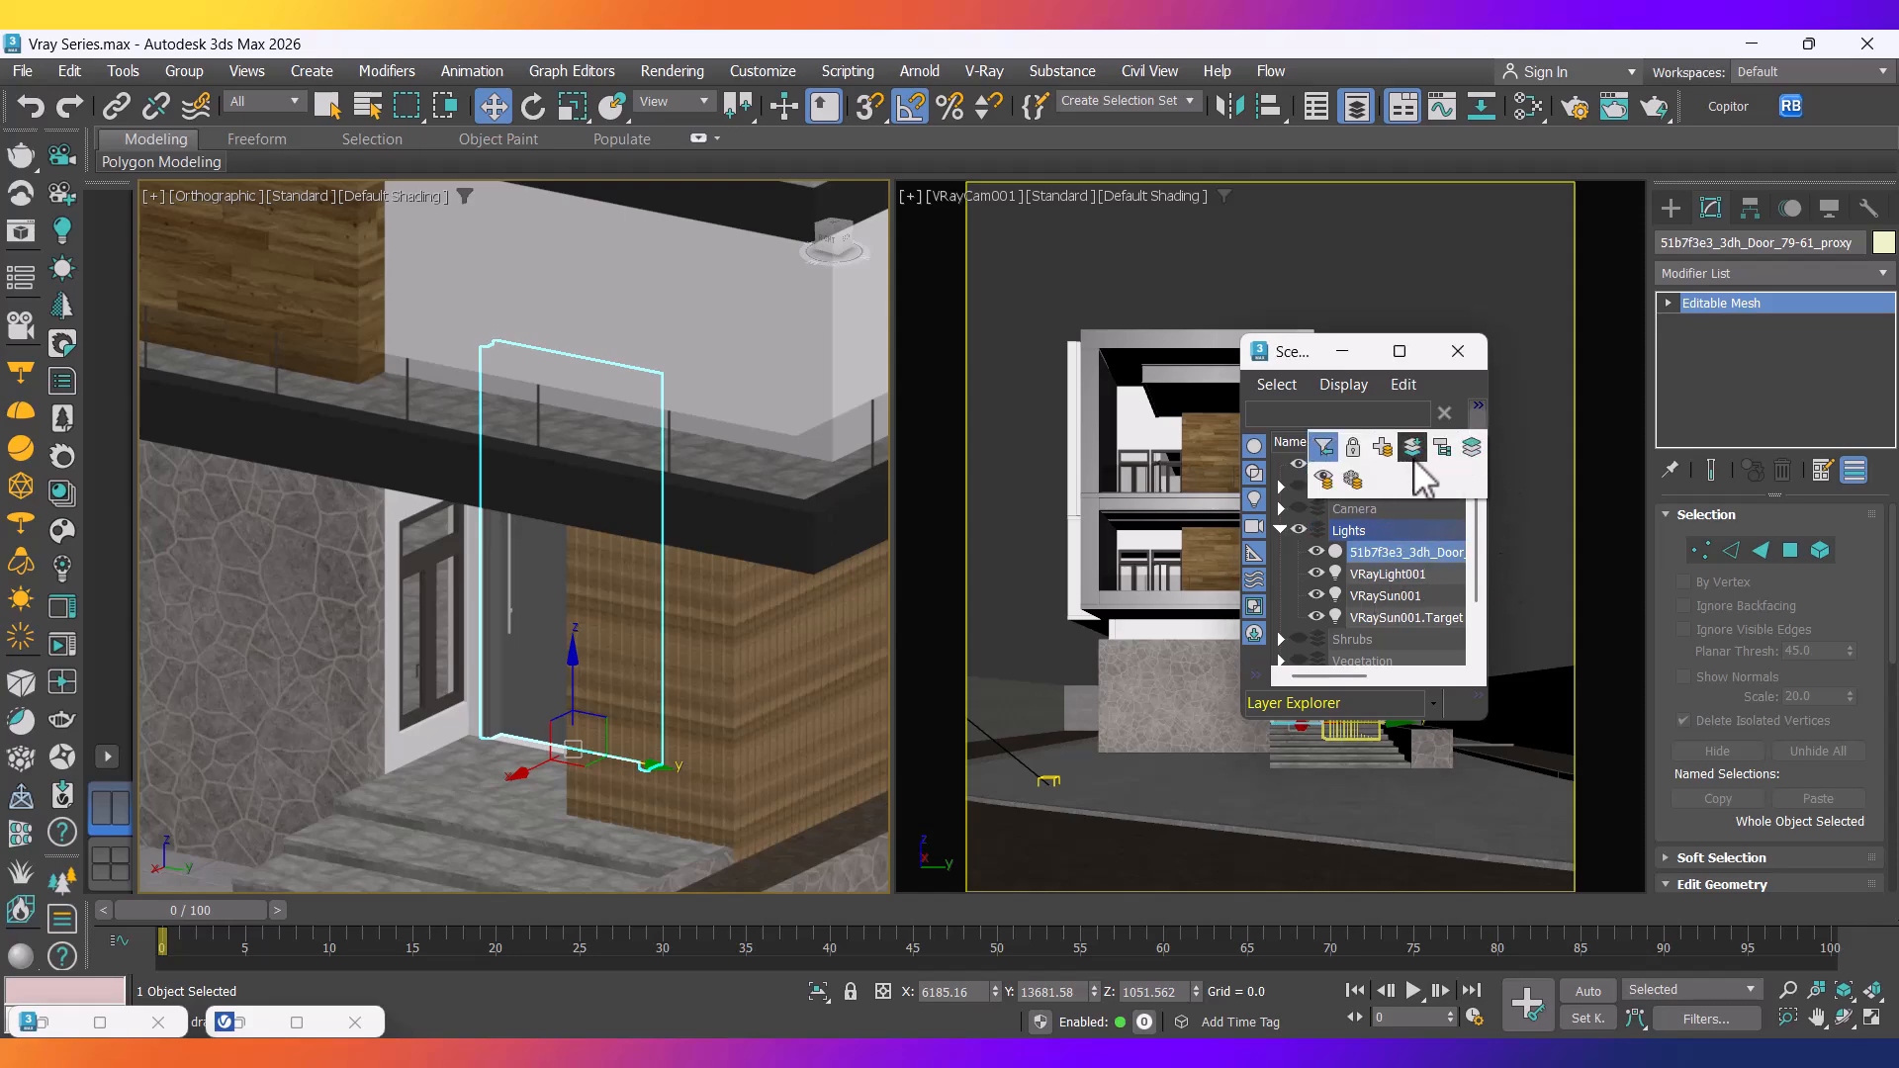
pyautogui.click(1413, 476)
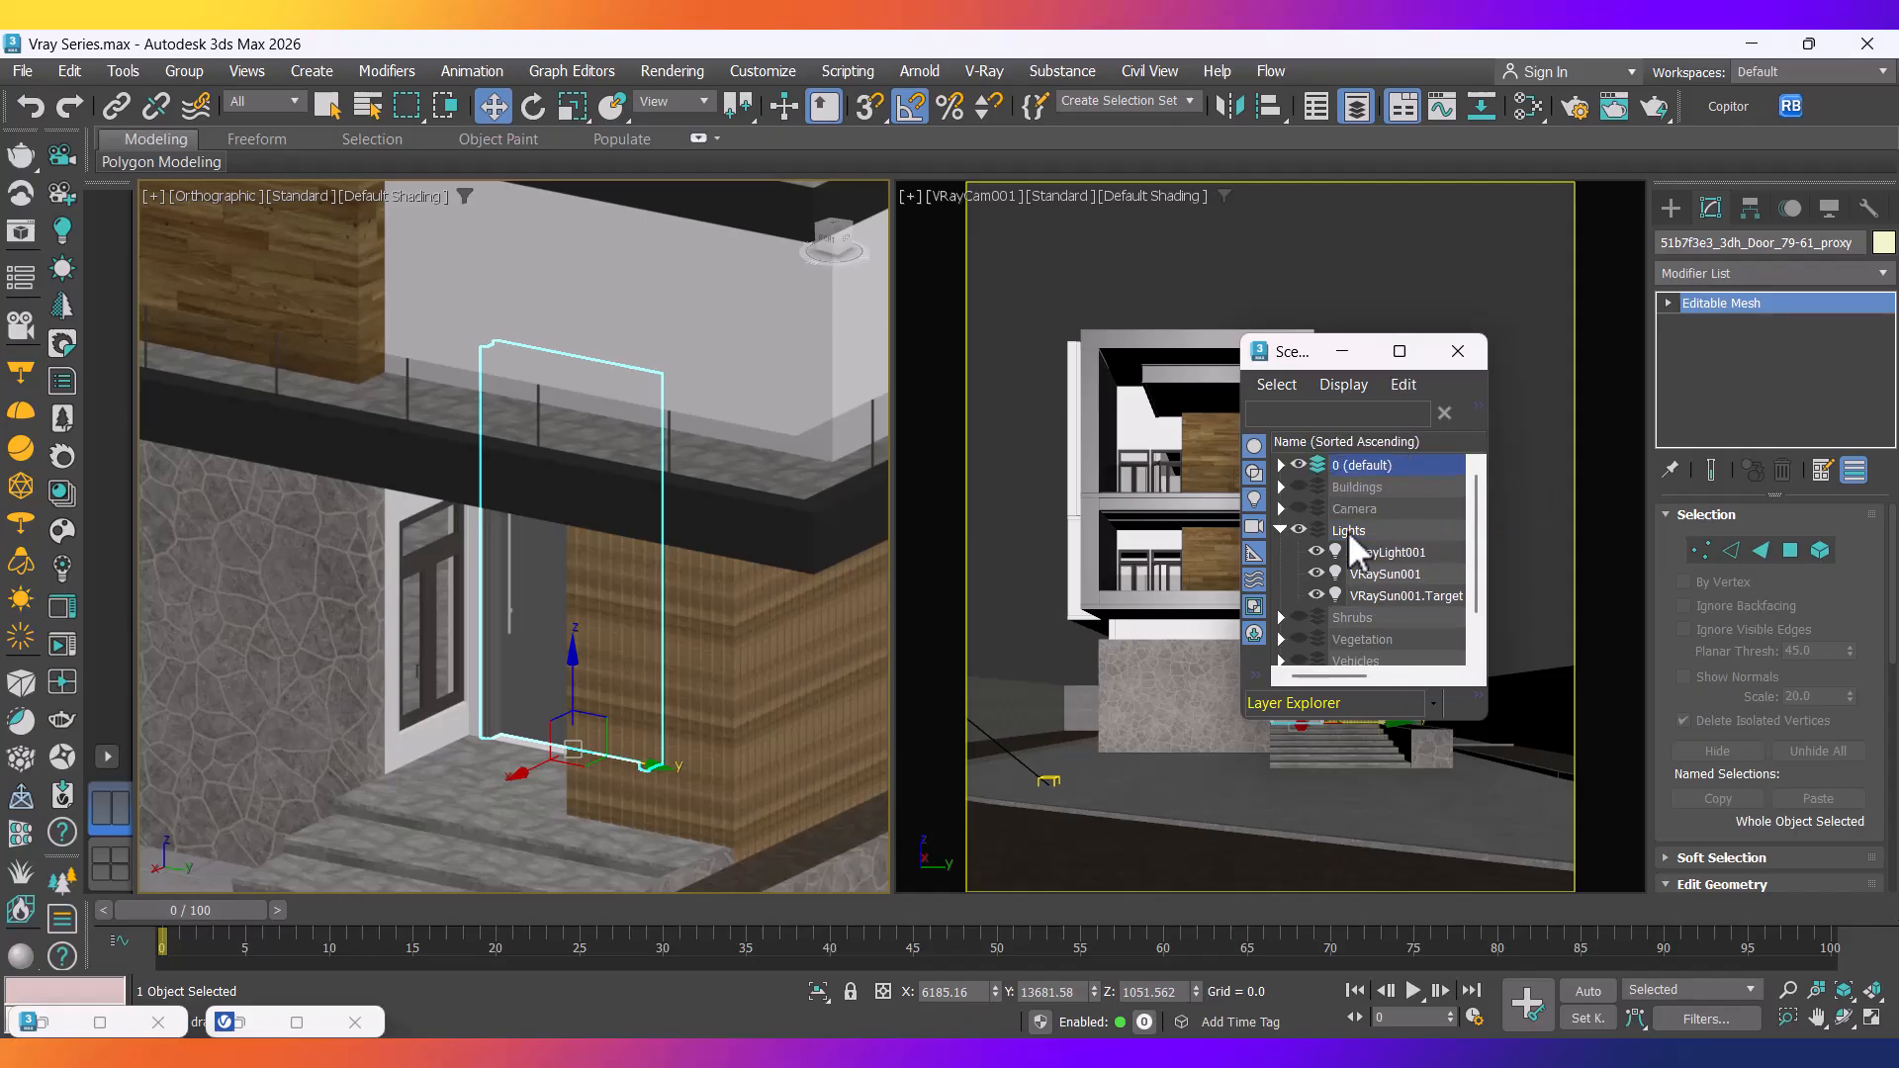
# Put VRayLight001, VRaySun001 and its target into a new layer.
pyautogui.click(1382, 552)
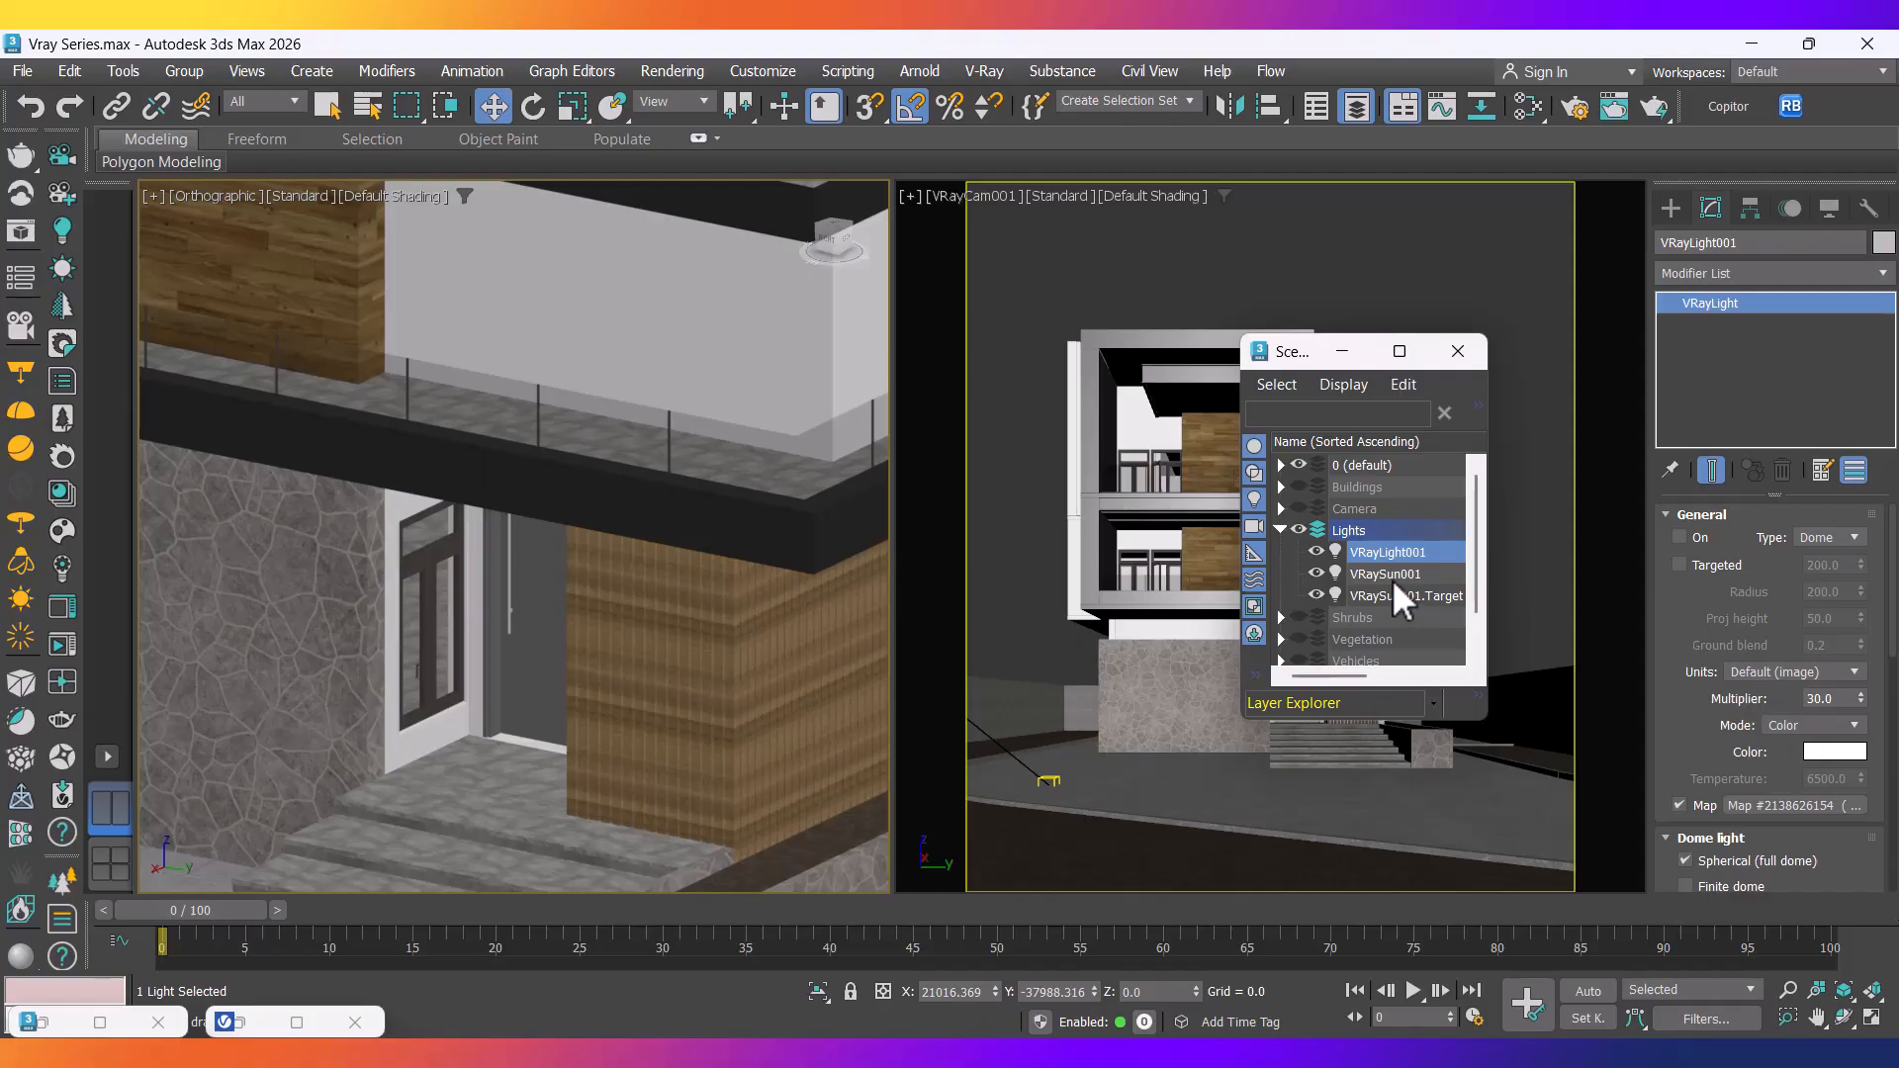
pyautogui.keyDown('ctrl'); pyautogui.click(1397, 588); pyautogui.keyUp('ctrl')
pyautogui.keyDown('ctrl'); pyautogui.click(1402, 577); pyautogui.keyUp('ctrl')
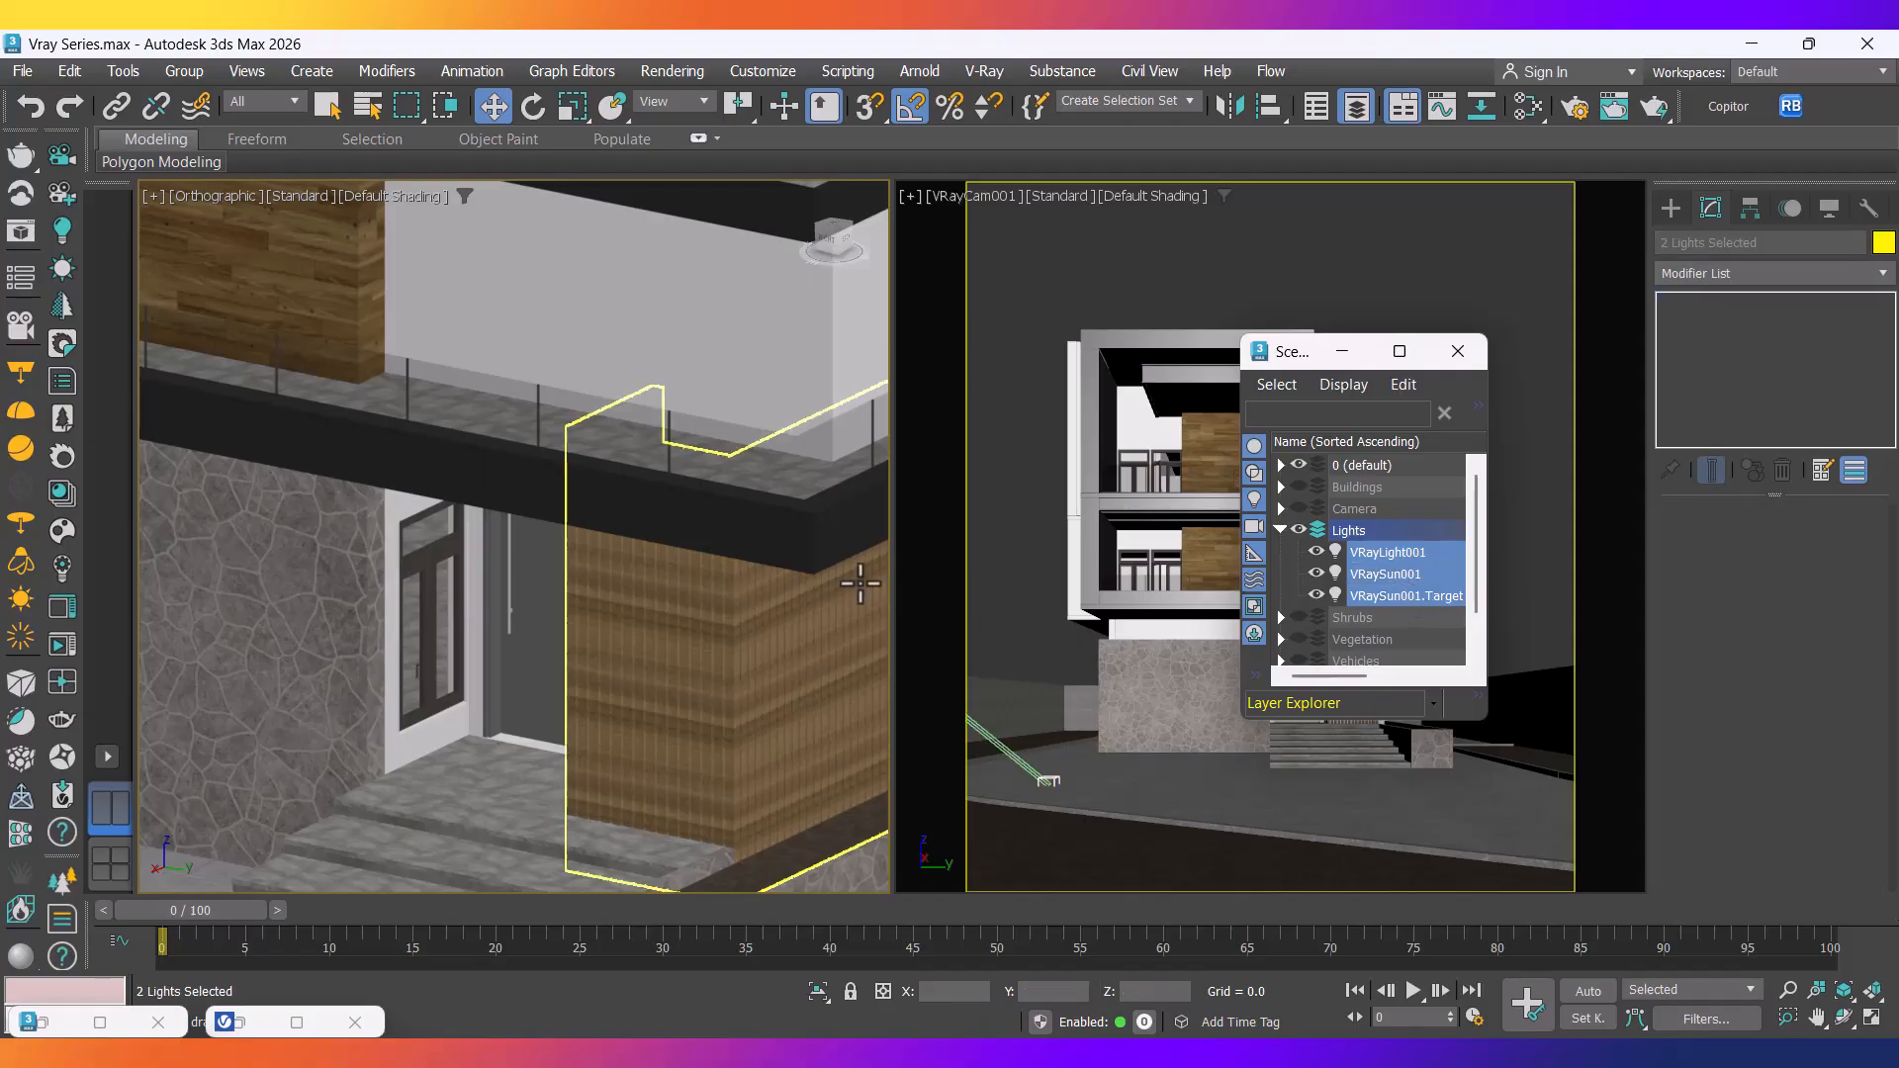
pyautogui.scroll(-8, 751, 586)
pyautogui.scroll(-10, 752, 586)
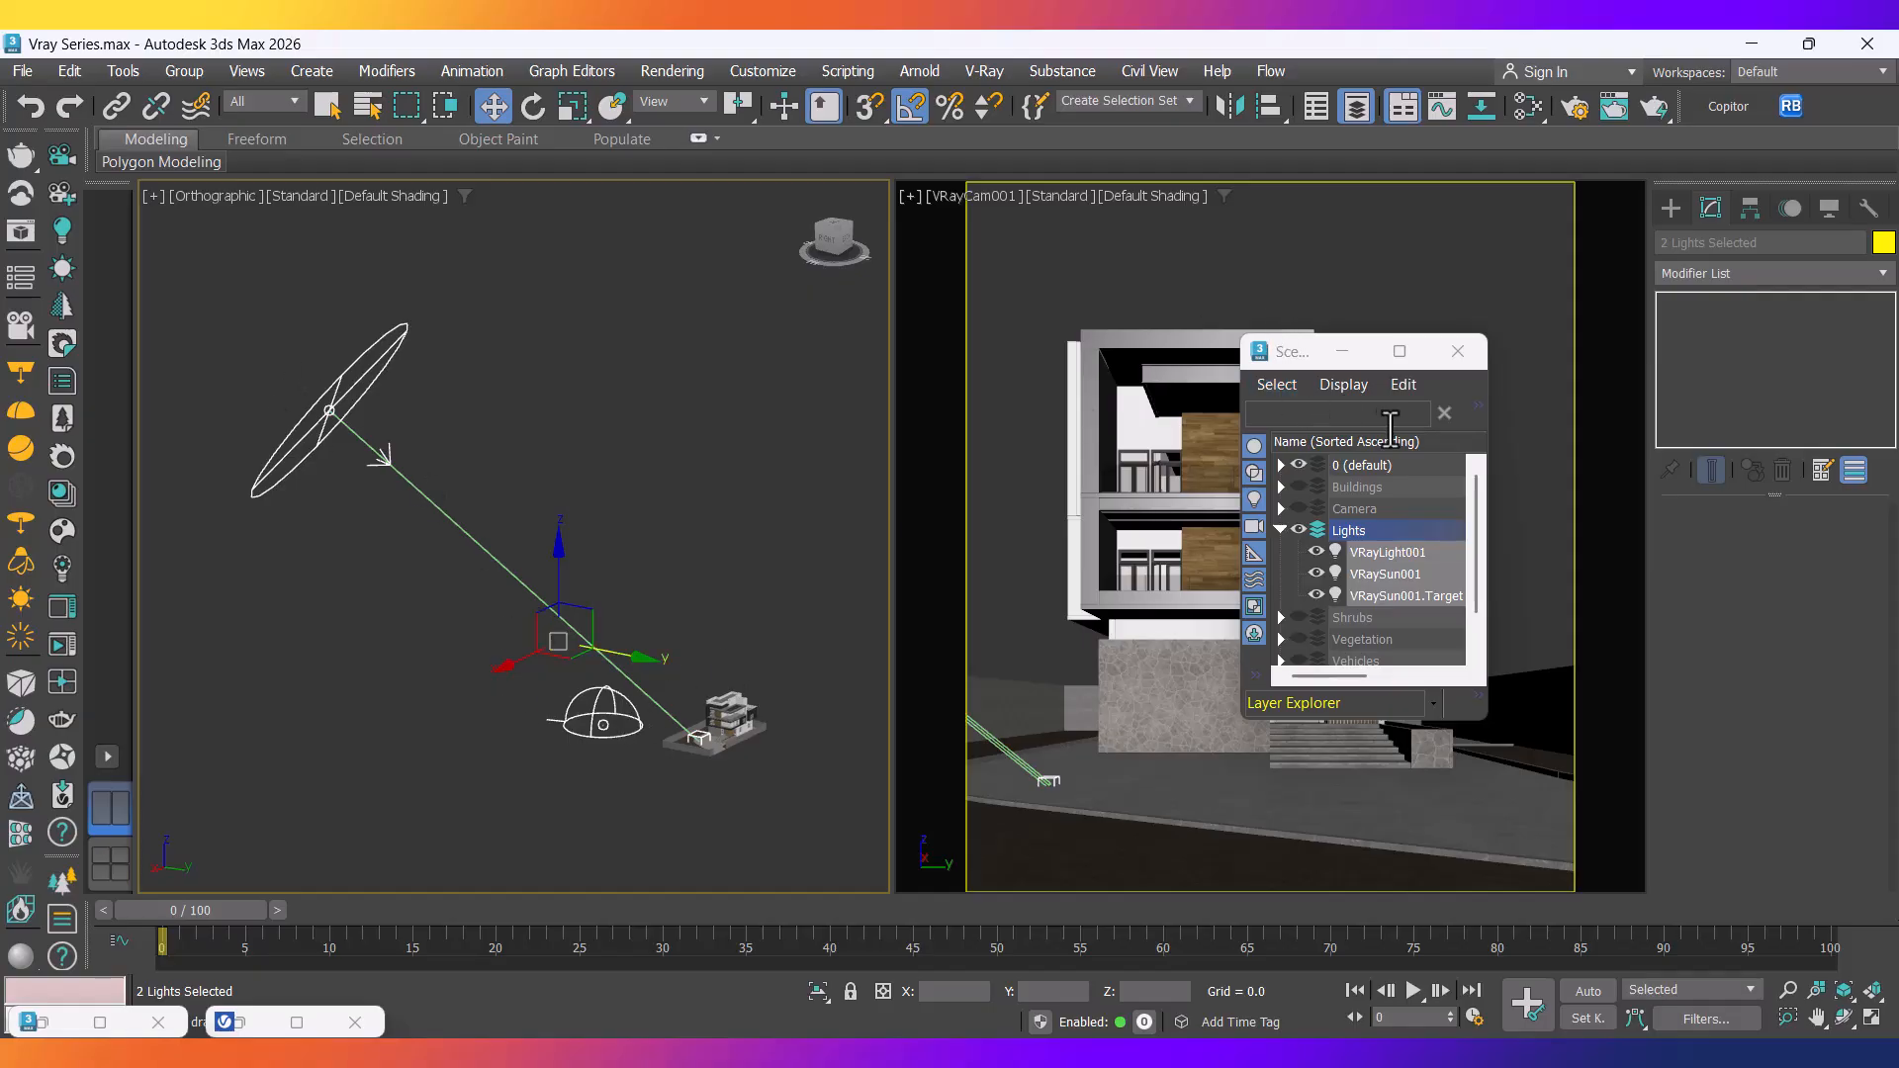
pyautogui.click(1479, 408)
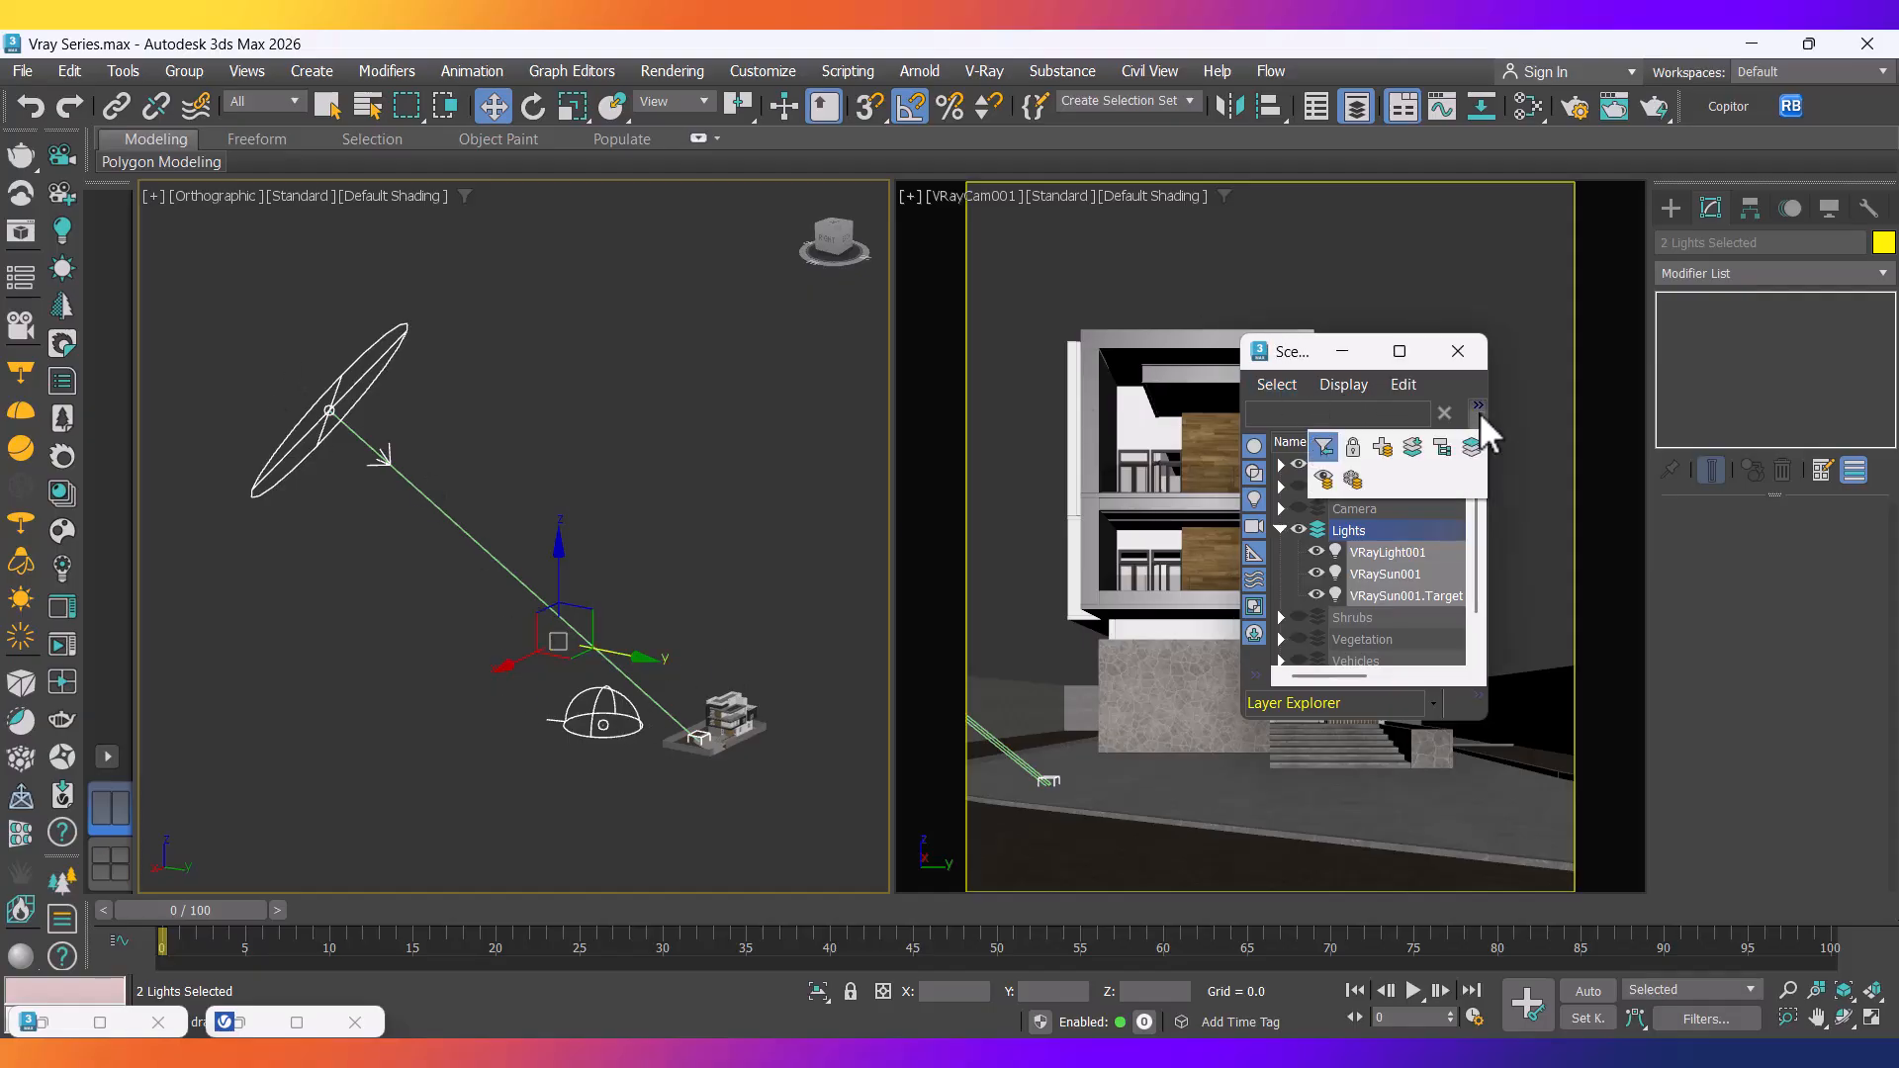
pyautogui.click(1402, 463)
# Rename Layer001 to Environment Light and nest it under the Lights layer.
pyautogui.rightClick(1375, 530)
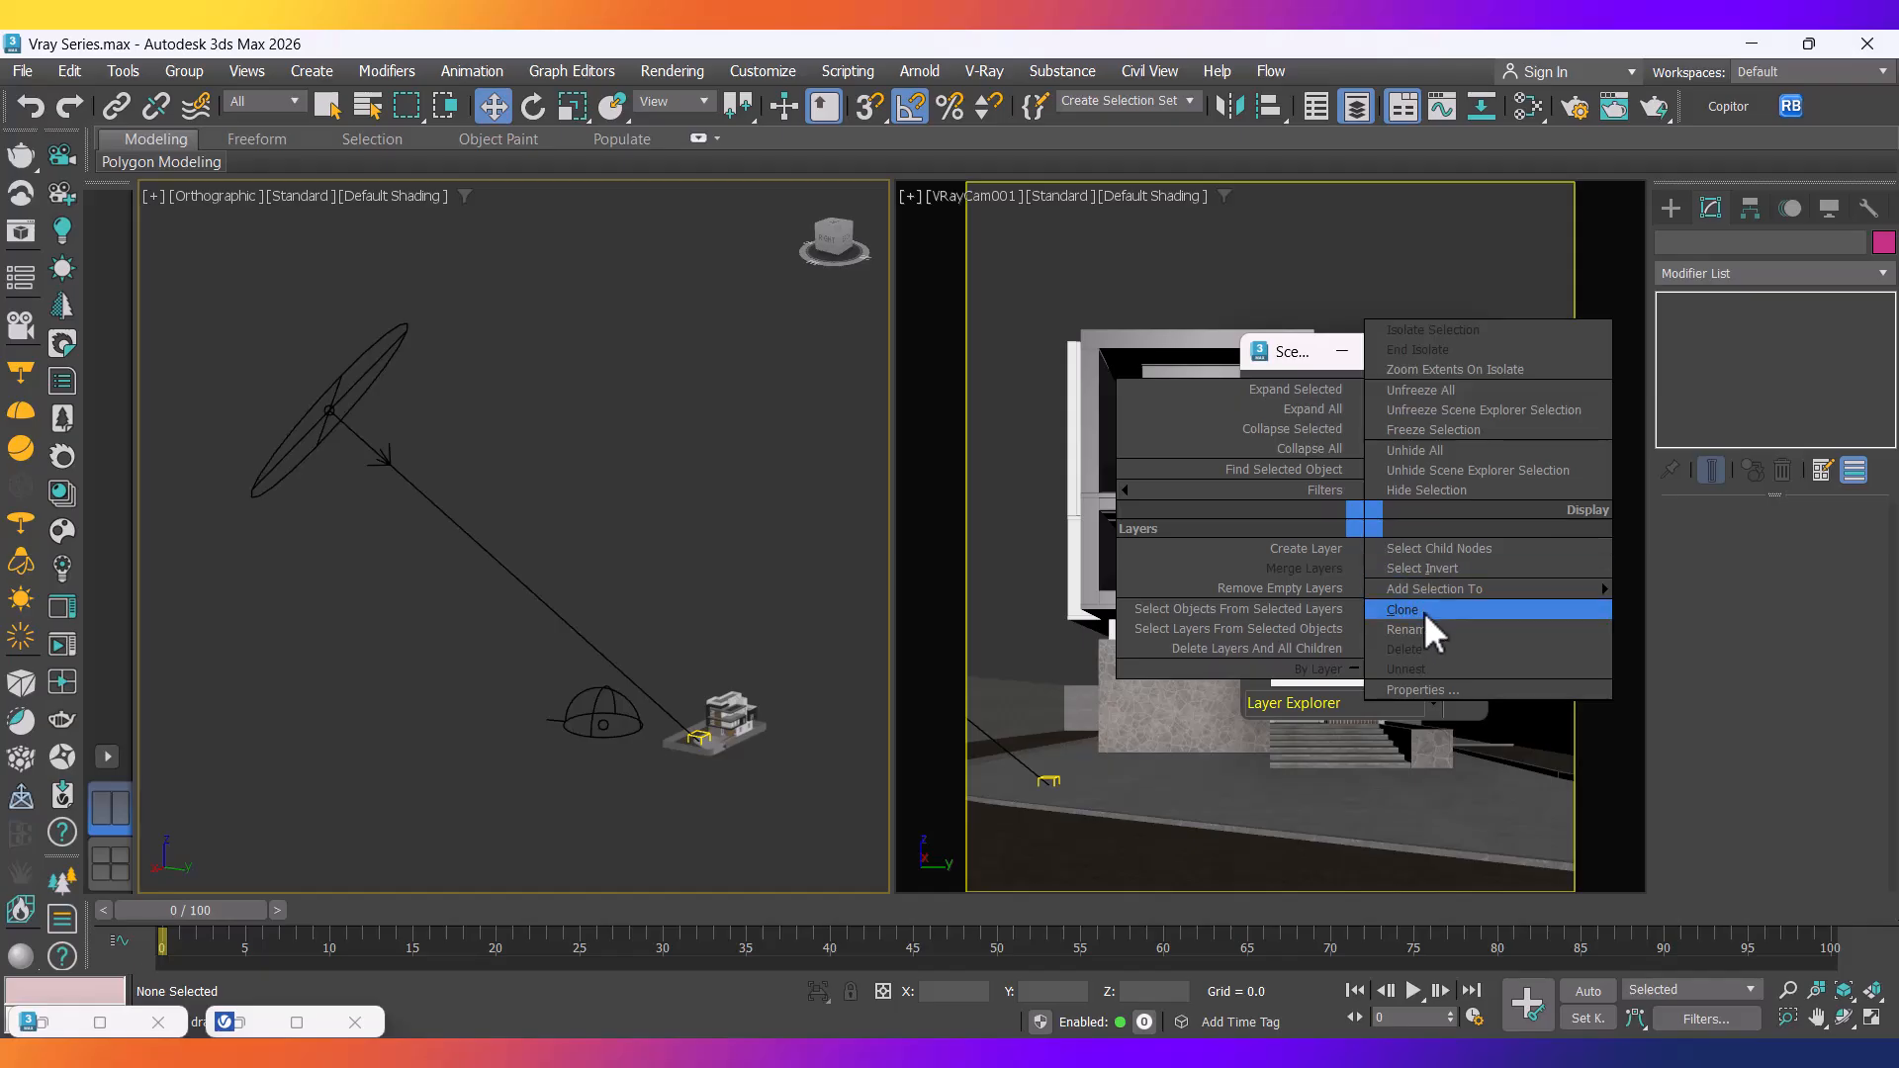
pyautogui.click(1422, 611)
pyautogui.write('Environment Light')
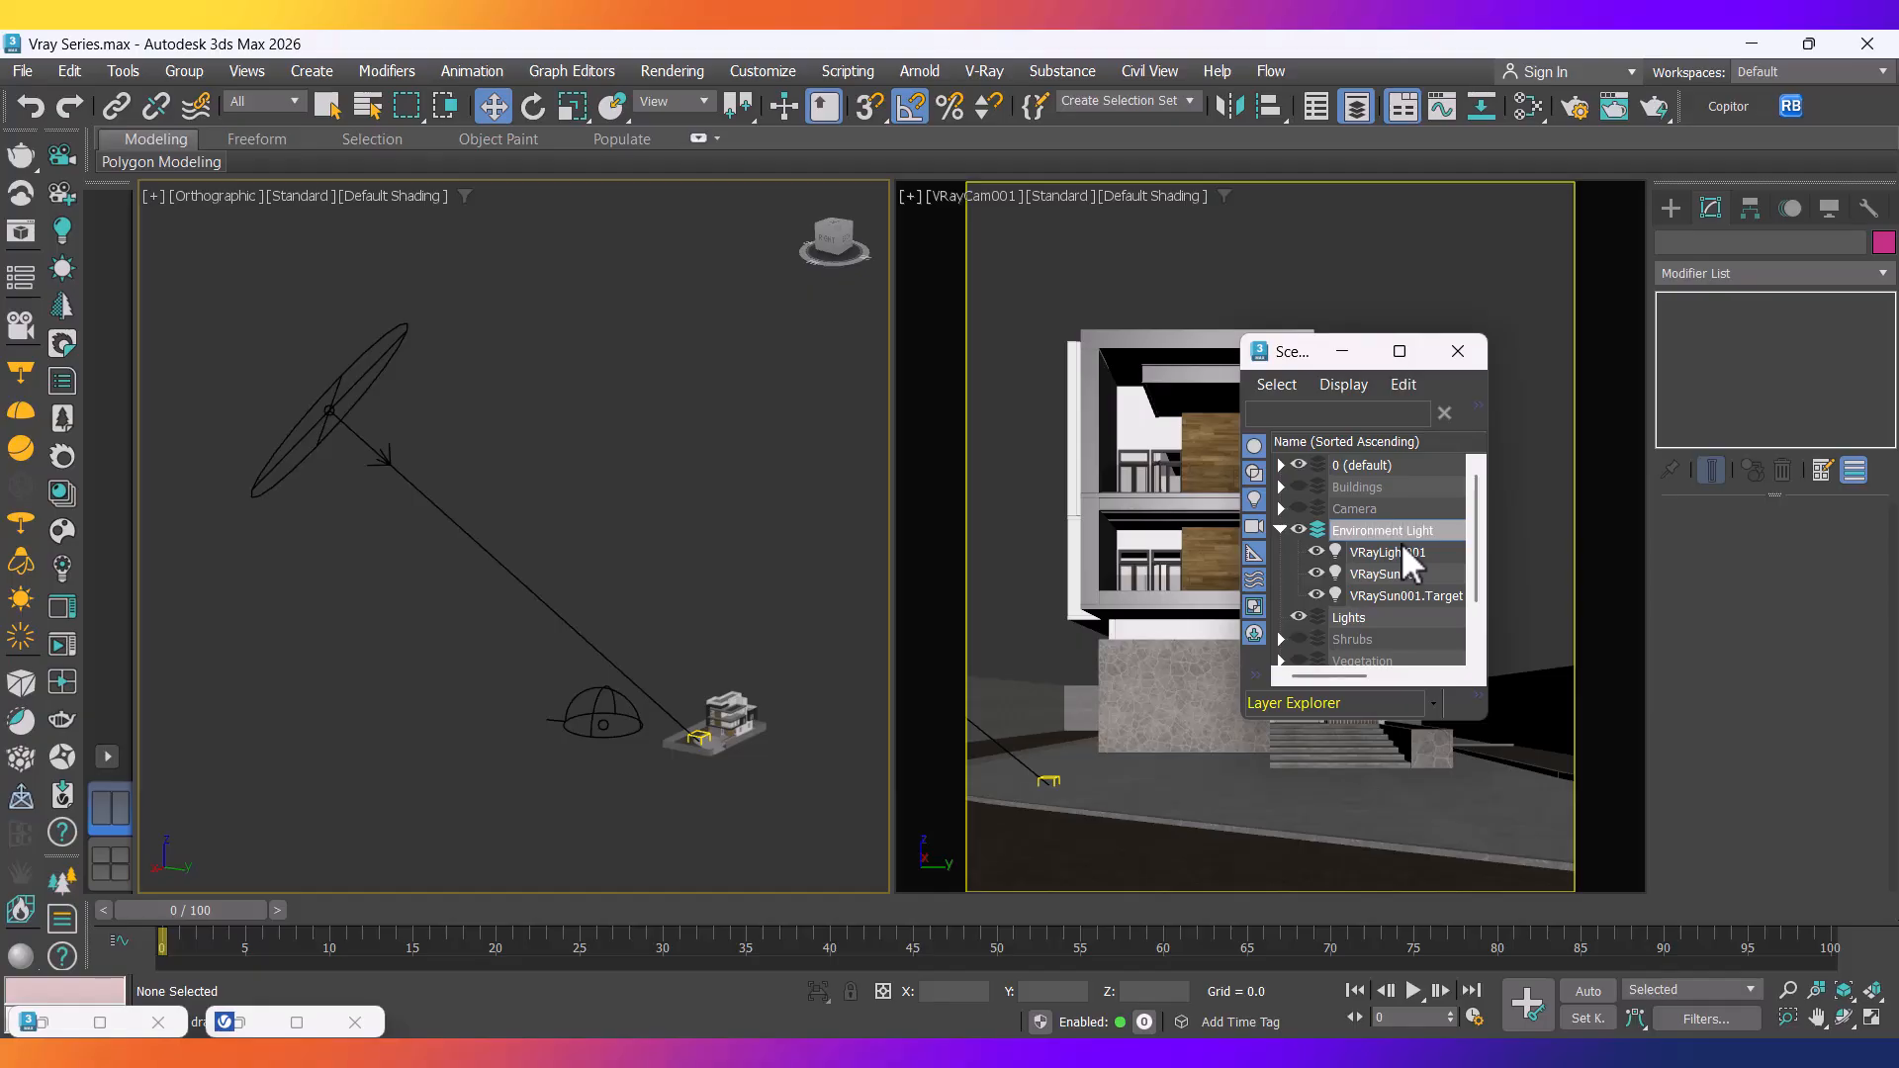
pyautogui.click(1281, 530)
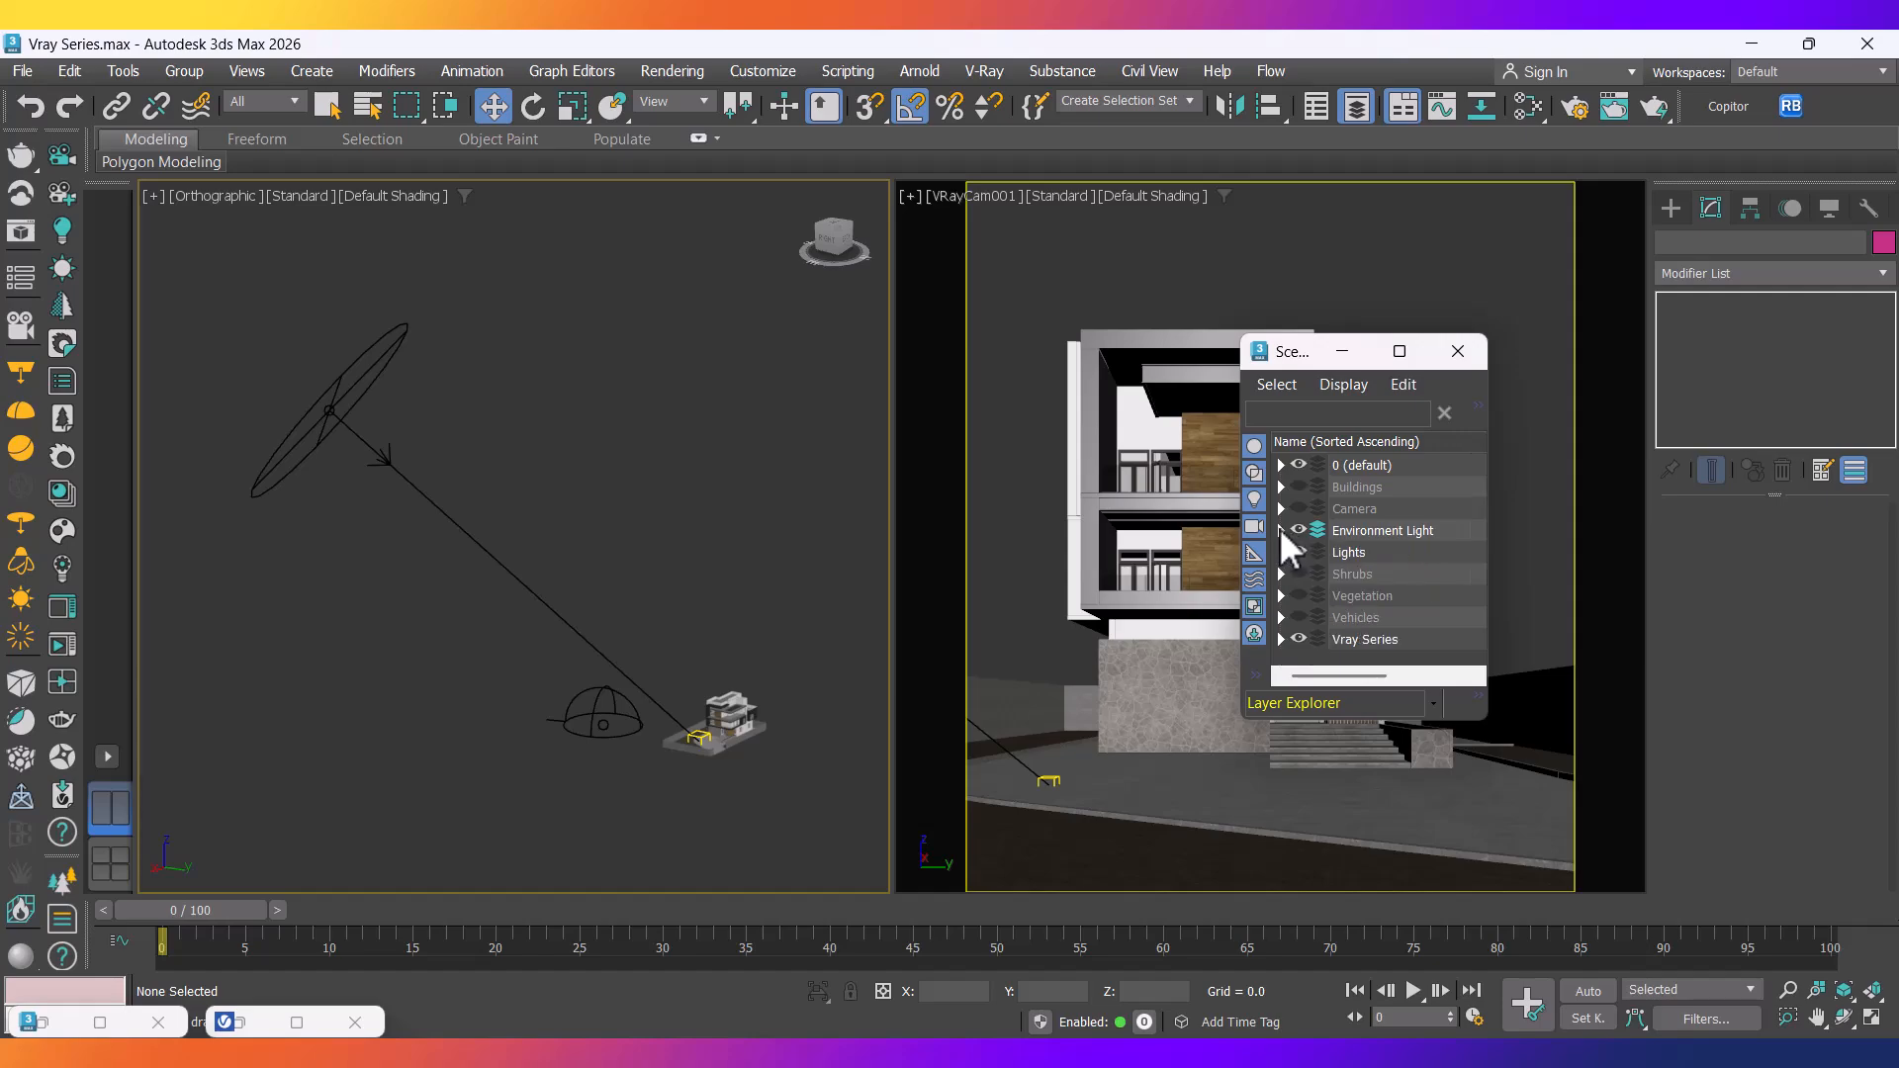
pyautogui.moveTo(1355, 534)
pyautogui.mouseDown()
pyautogui.moveTo(1422, 554)
pyautogui.moveTo(1365, 550)
pyautogui.mouseUp()
pyautogui.click(1281, 530)
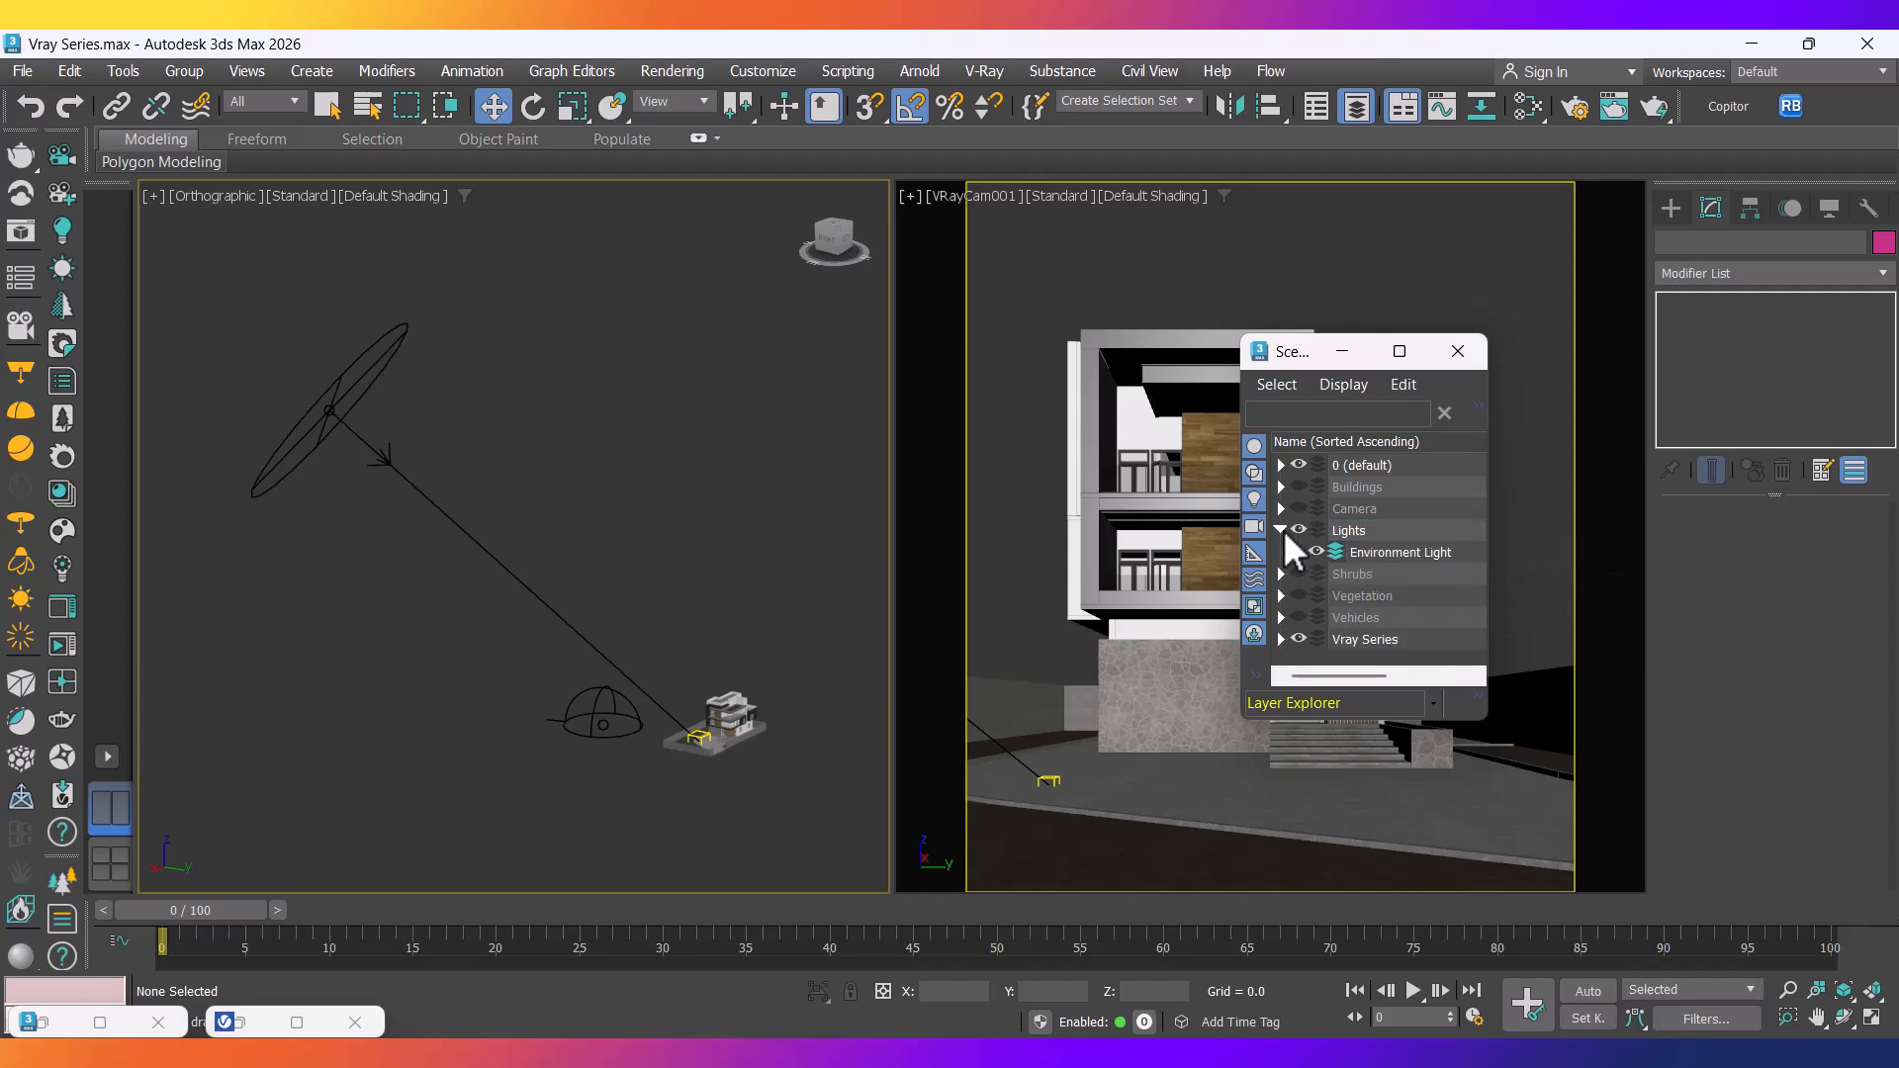
# Create an Interior Lights sublayer under Lights and hide Environment Light.
pyautogui.click(1357, 531)
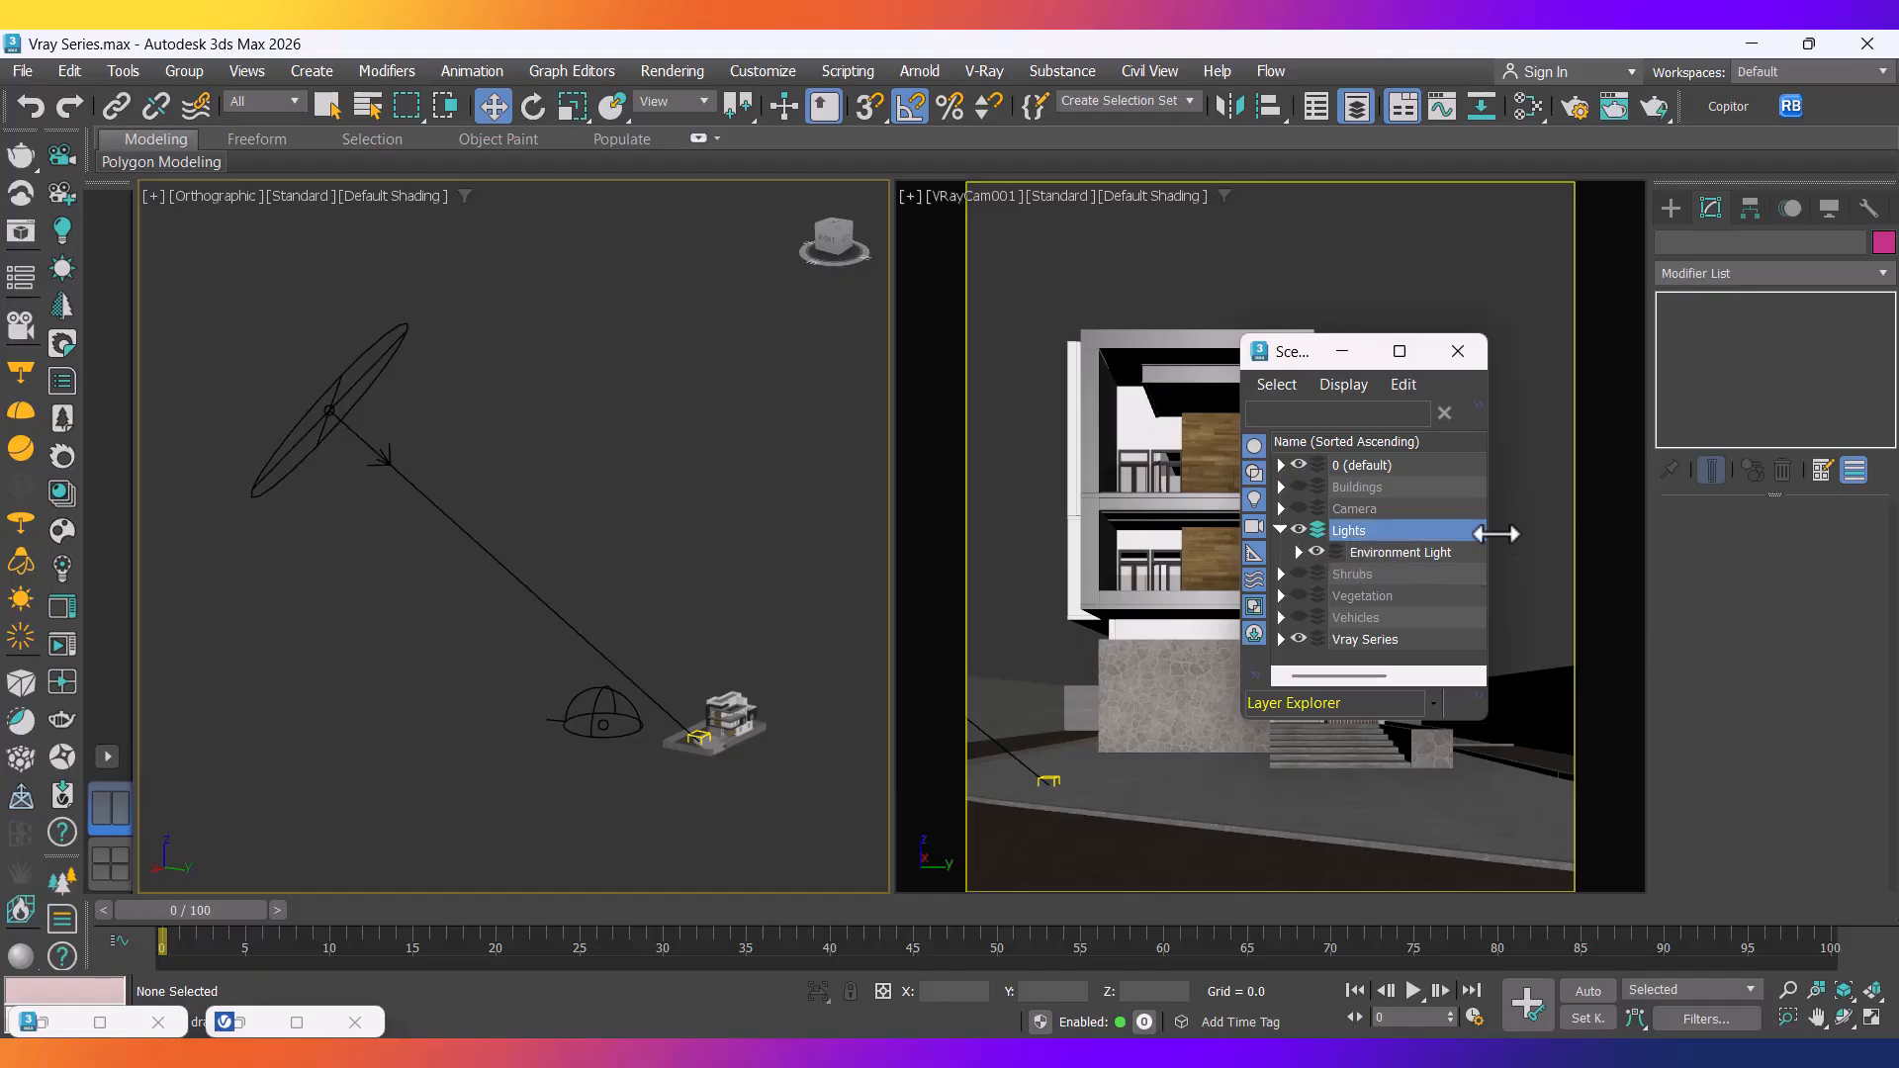
pyautogui.click(1475, 405)
pyautogui.click(1388, 467)
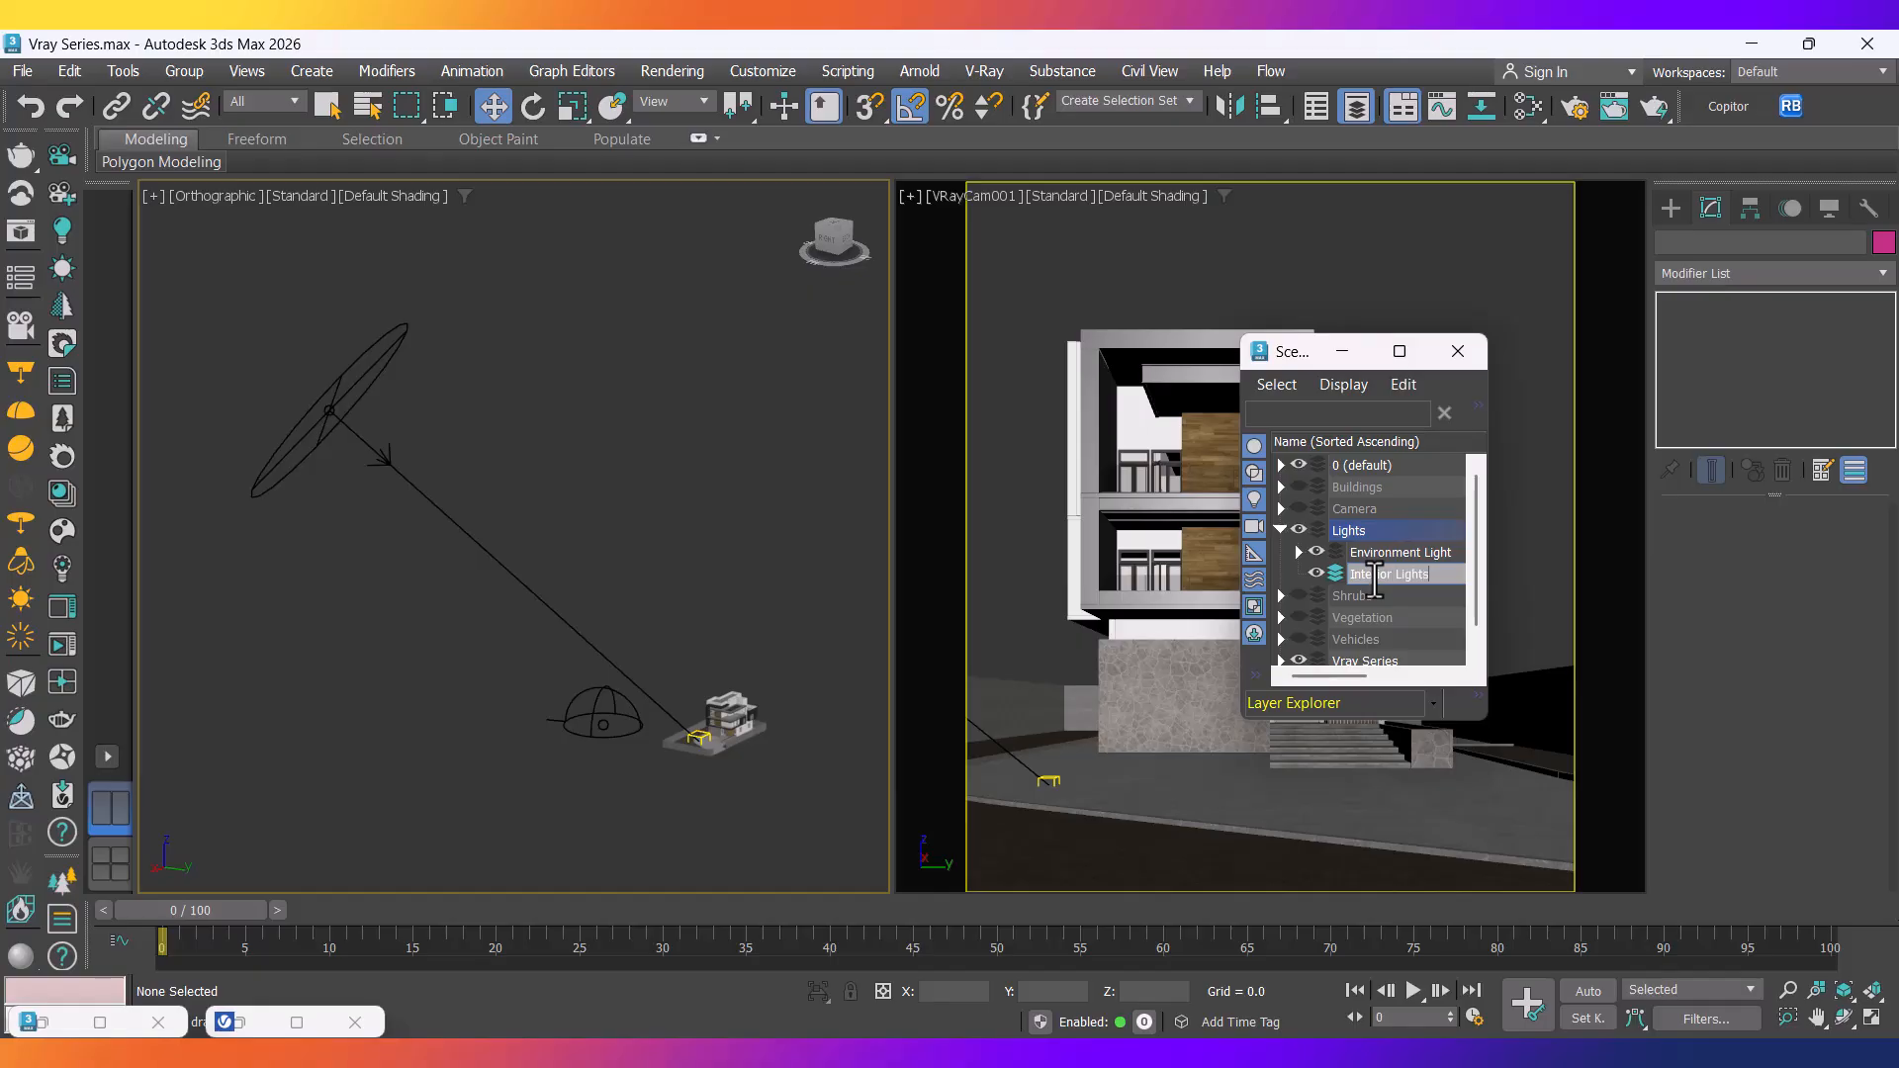
pyautogui.scroll(4, 686, 781)
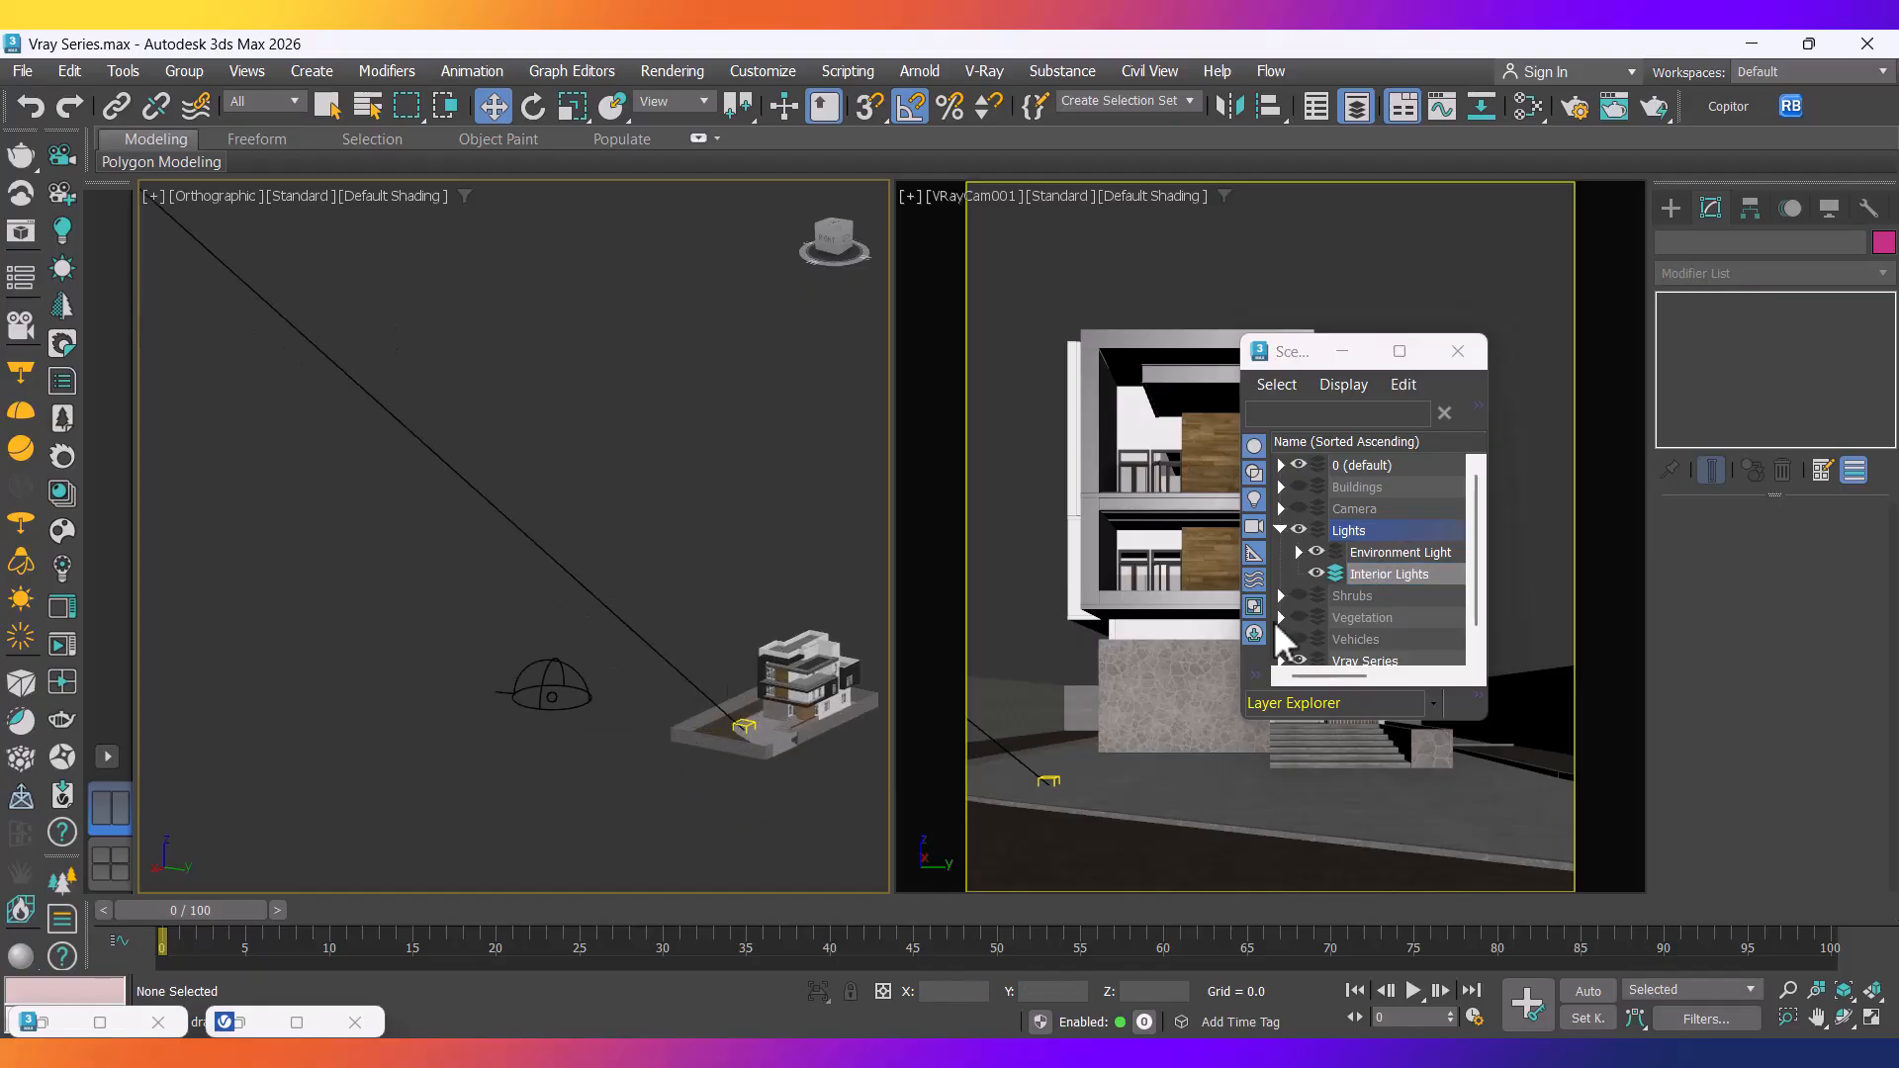
pyautogui.click(1317, 552)
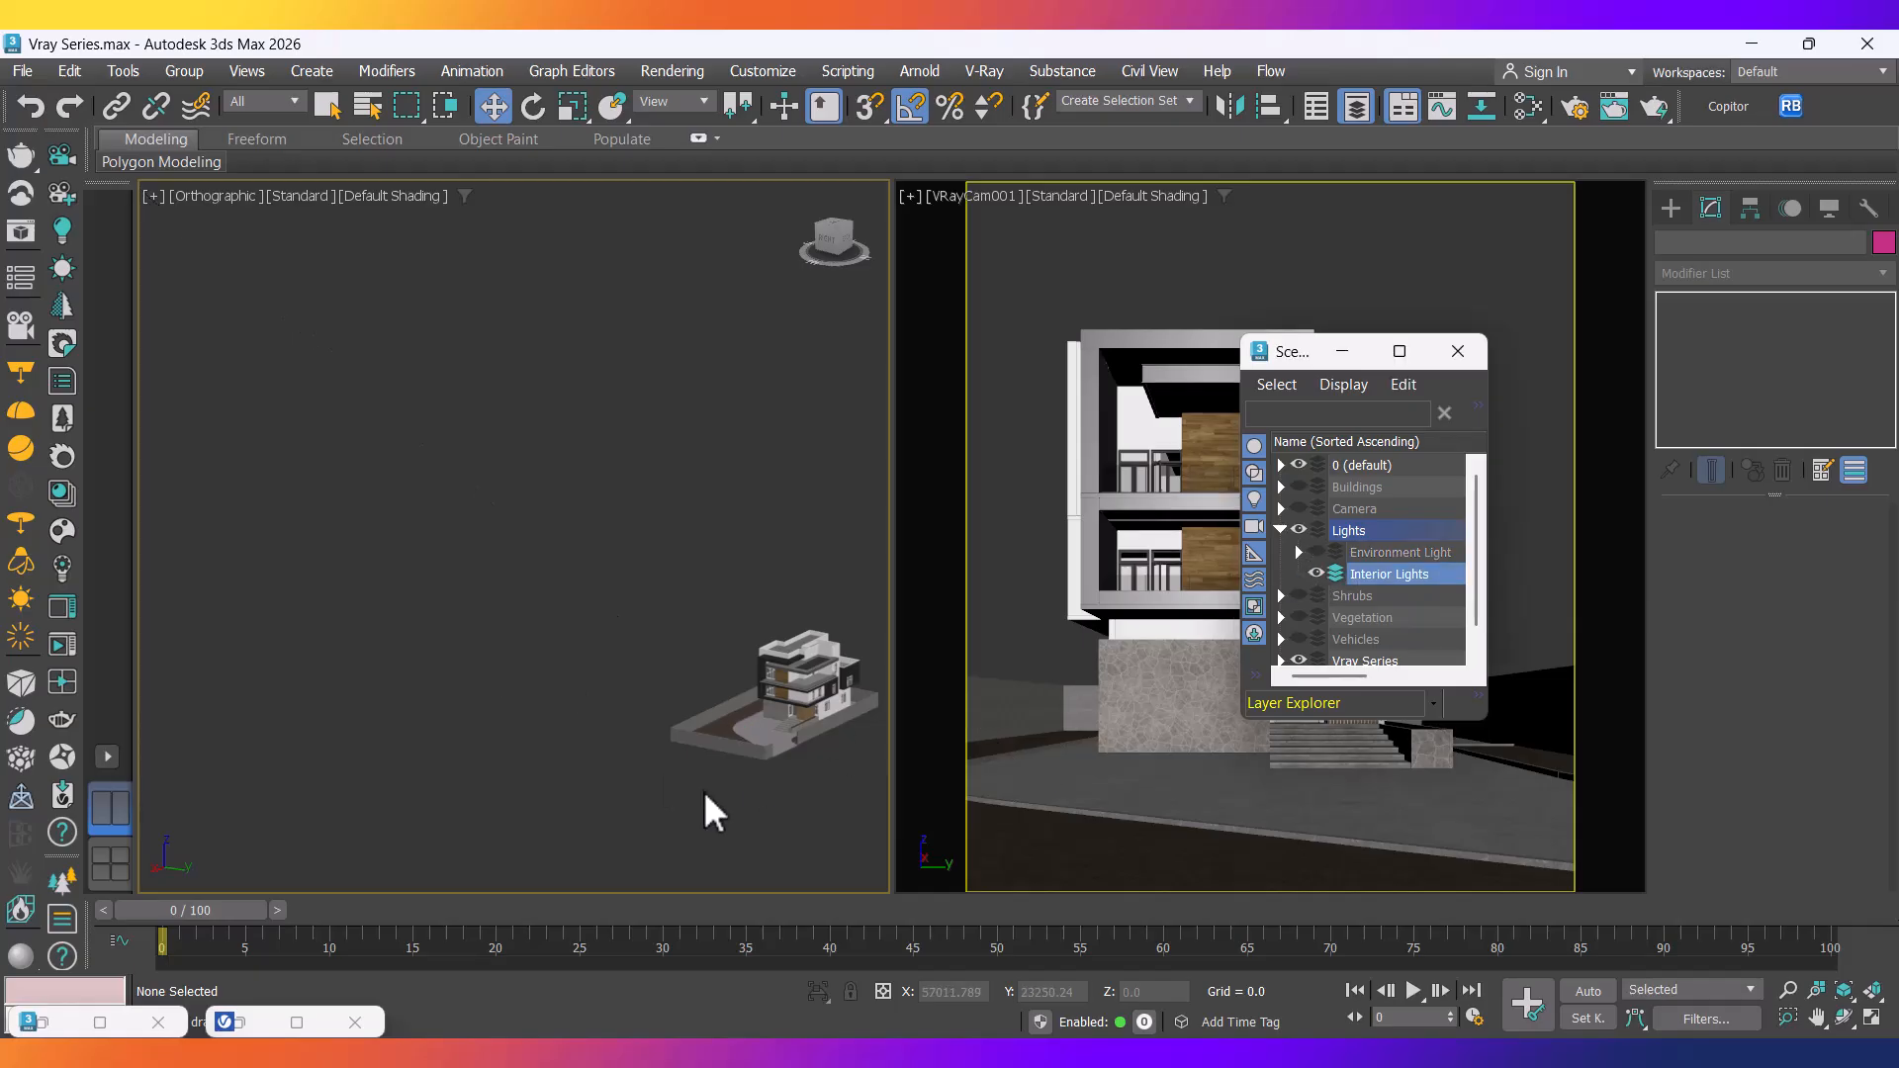
# Switch the left viewport to a wireframe Top view zoomed into the house plan.
pyautogui.moveTo(683, 709); pyautogui.dragTo(505, 704, button='middle')
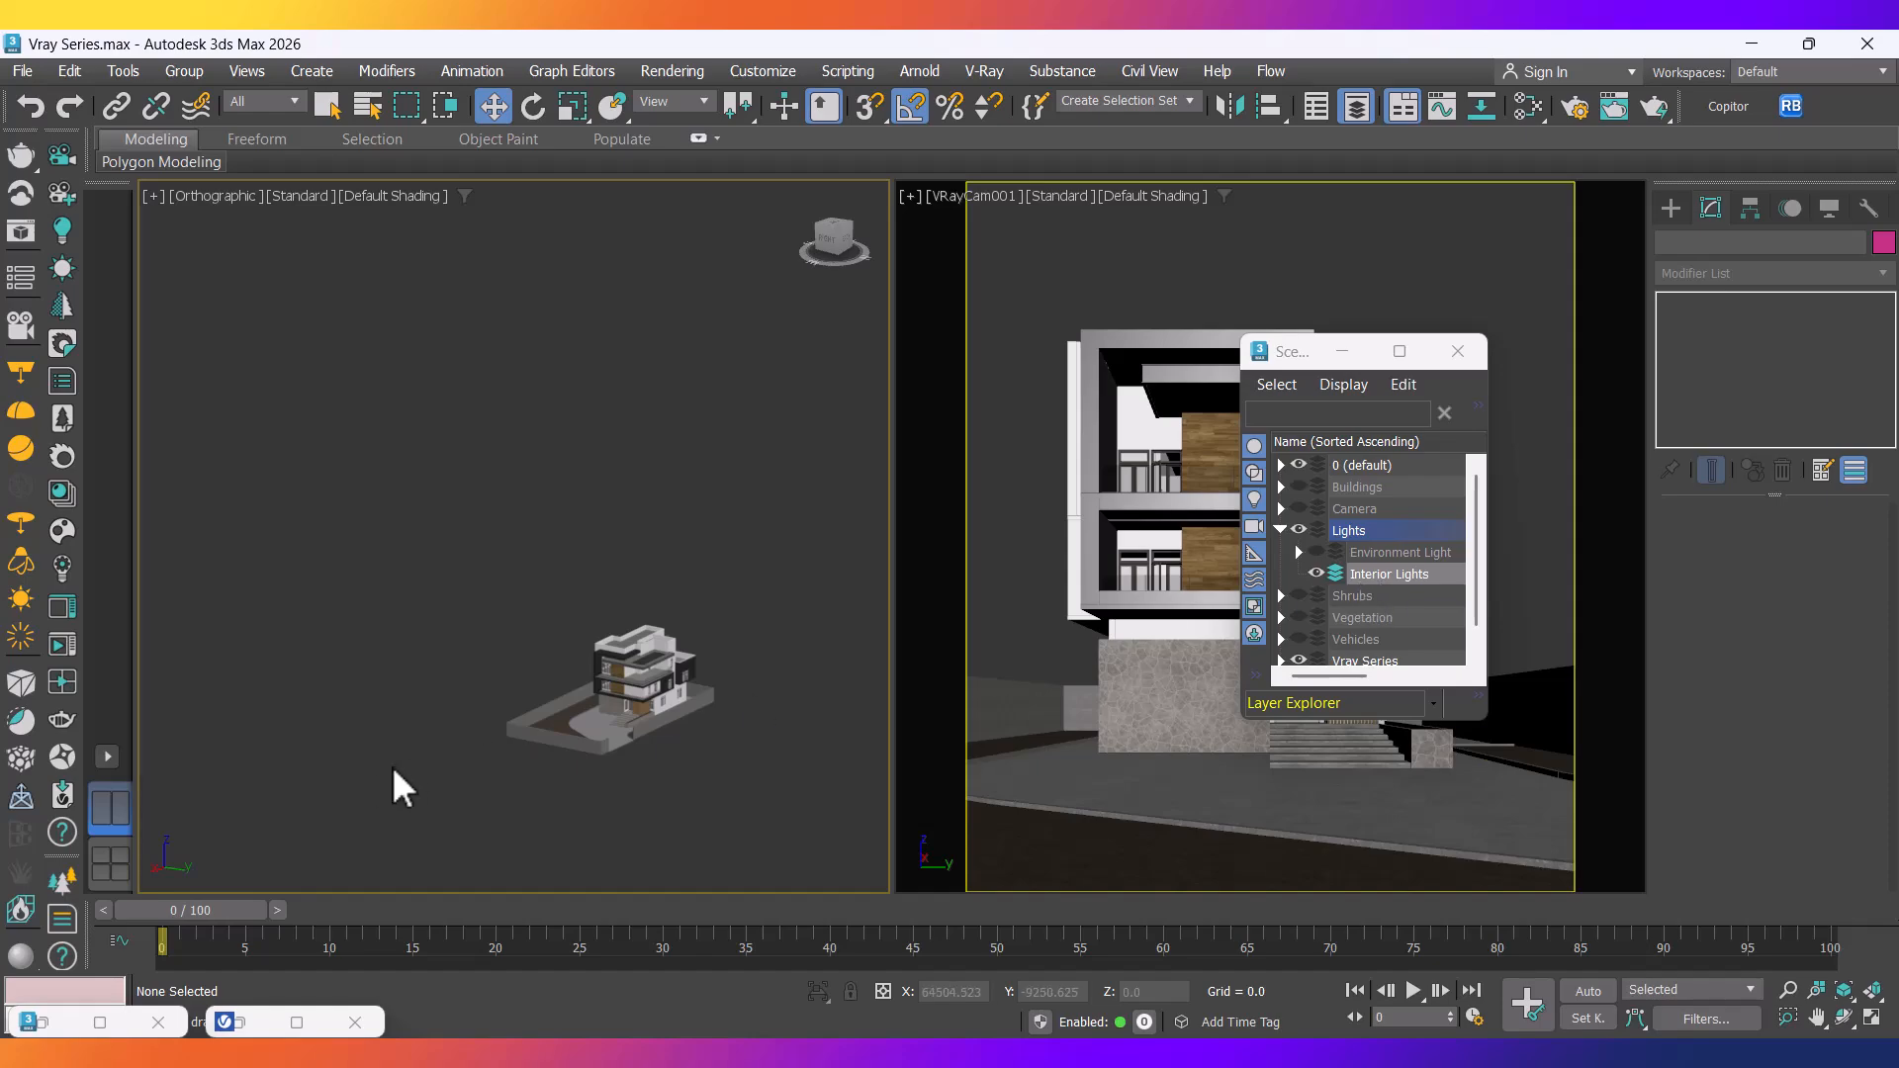
pyautogui.moveTo(384, 774); pyautogui.dragTo(450, 799, button='middle')
pyautogui.press('t')
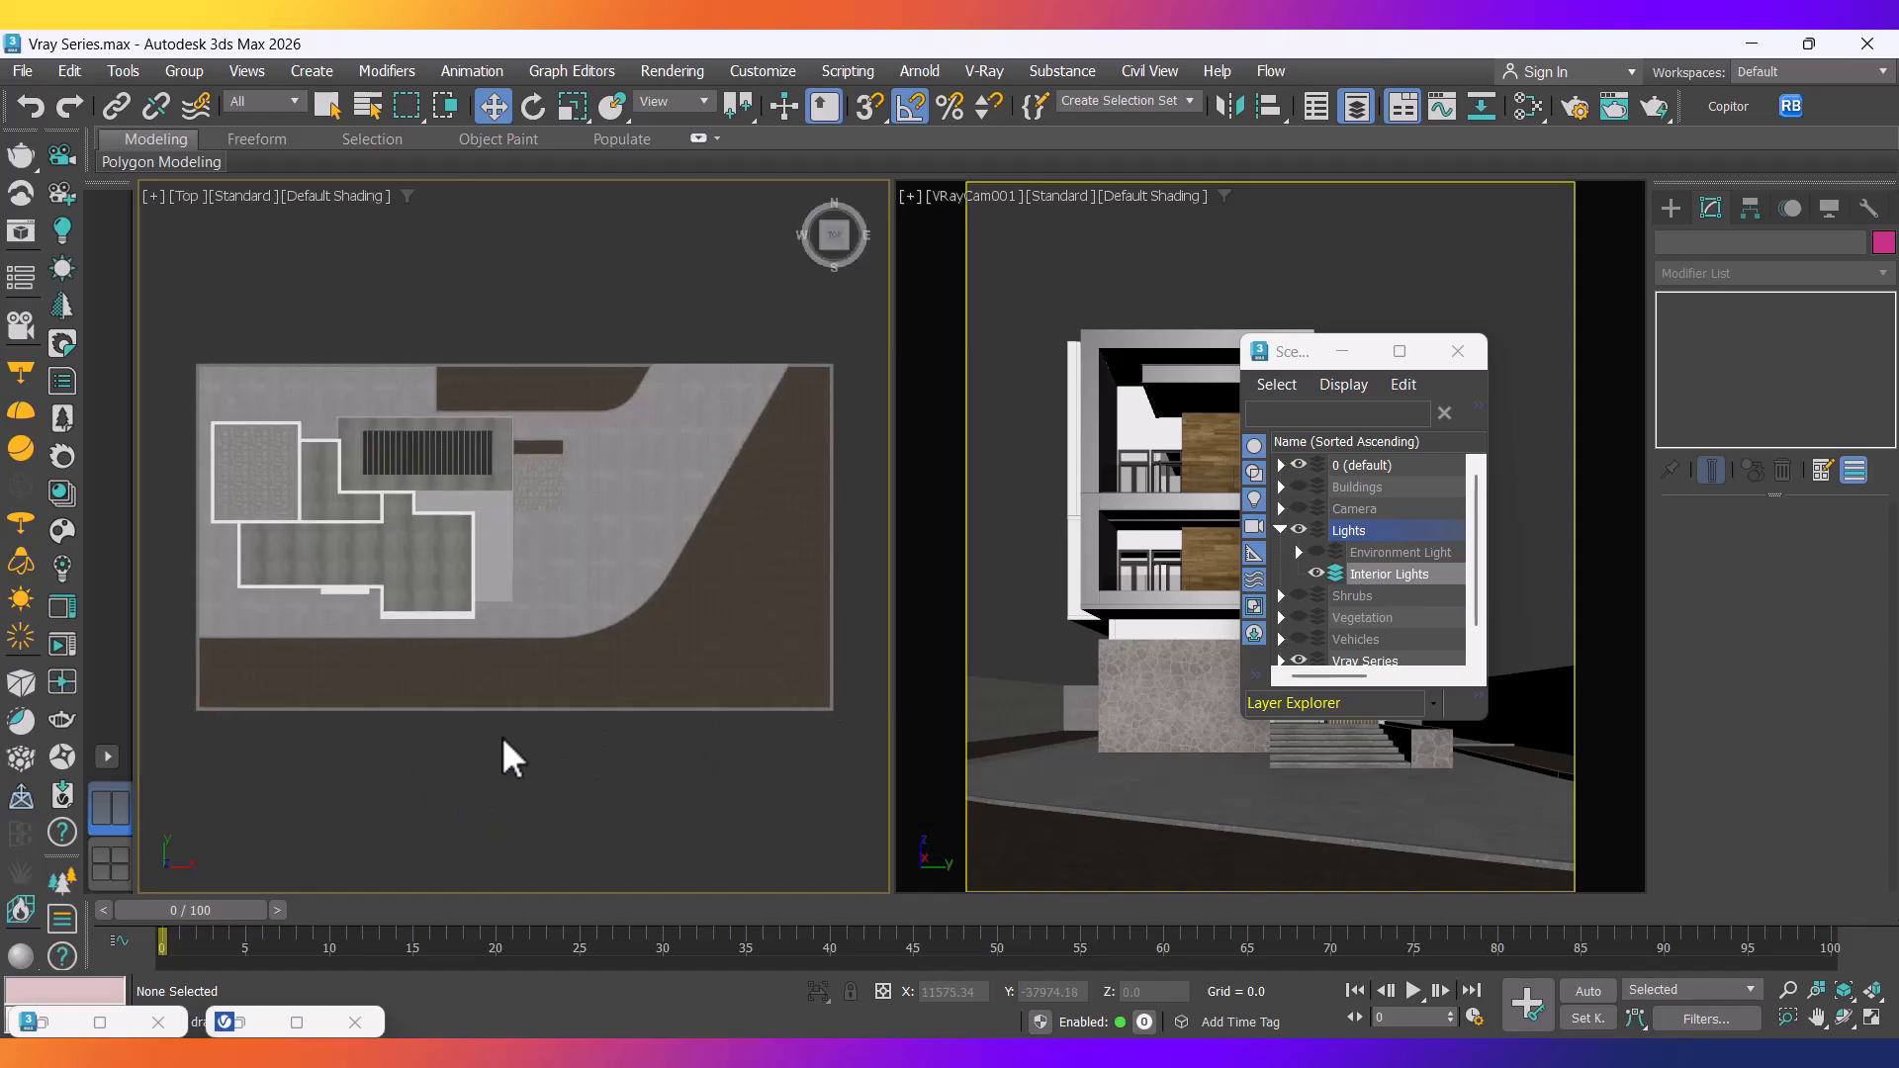
pyautogui.moveTo(482, 722); pyautogui.dragTo(487, 728, button='middle')
pyautogui.press('F3')
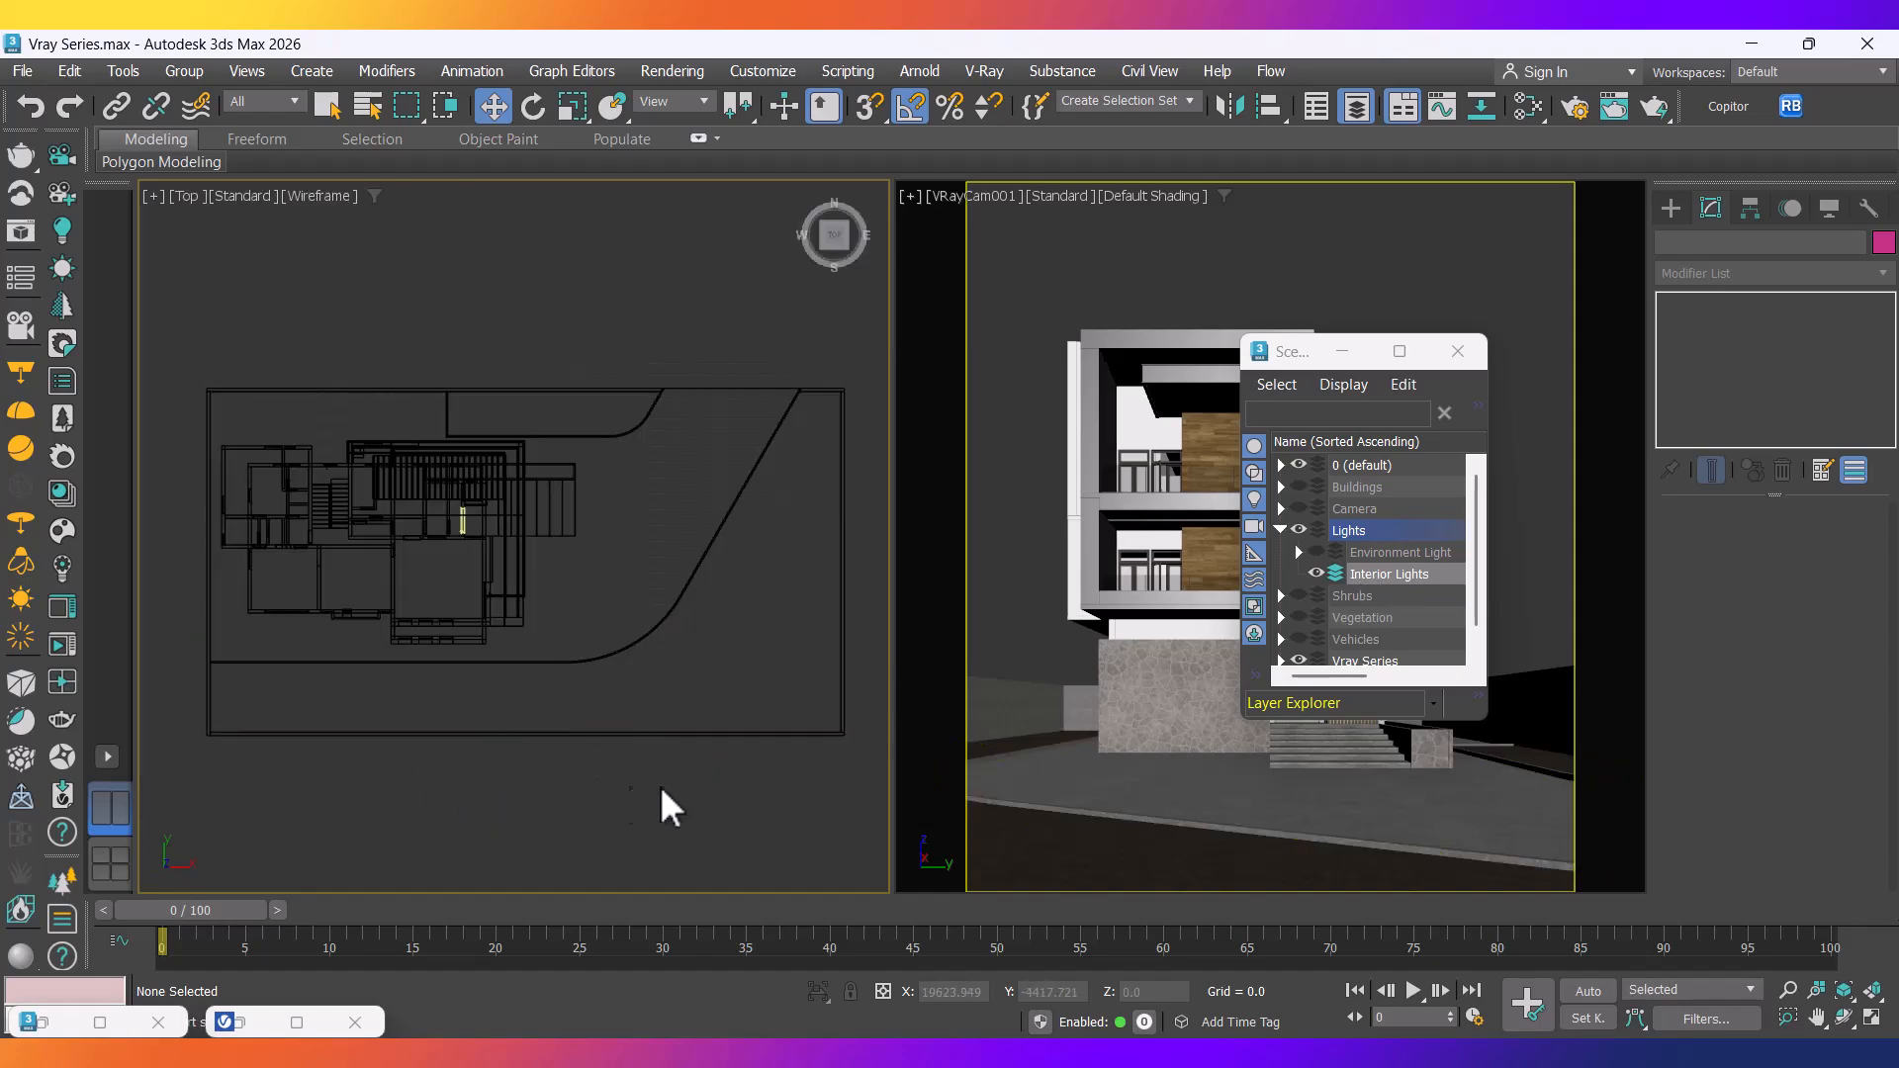
pyautogui.scroll(3, 420, 598)
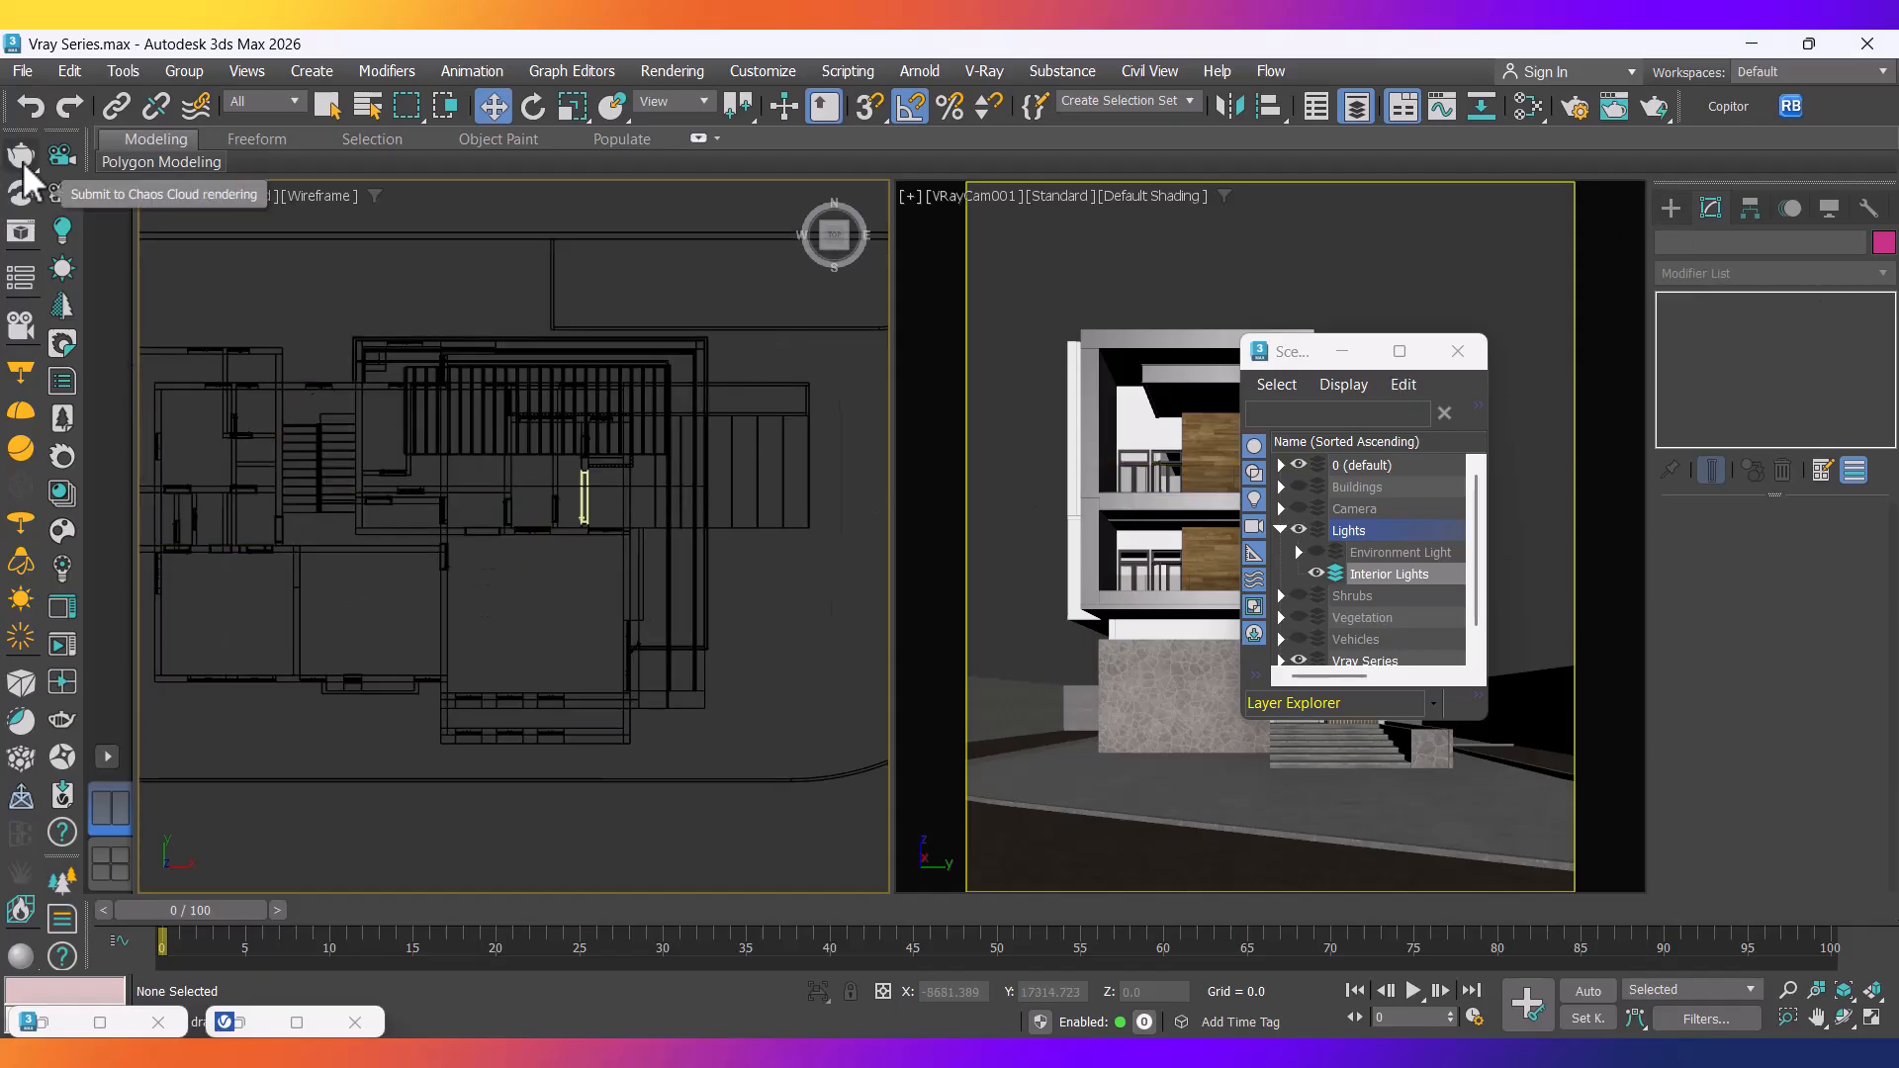
# Set the Create panel's Lights category to VRay.
pyautogui.click(1671, 209)
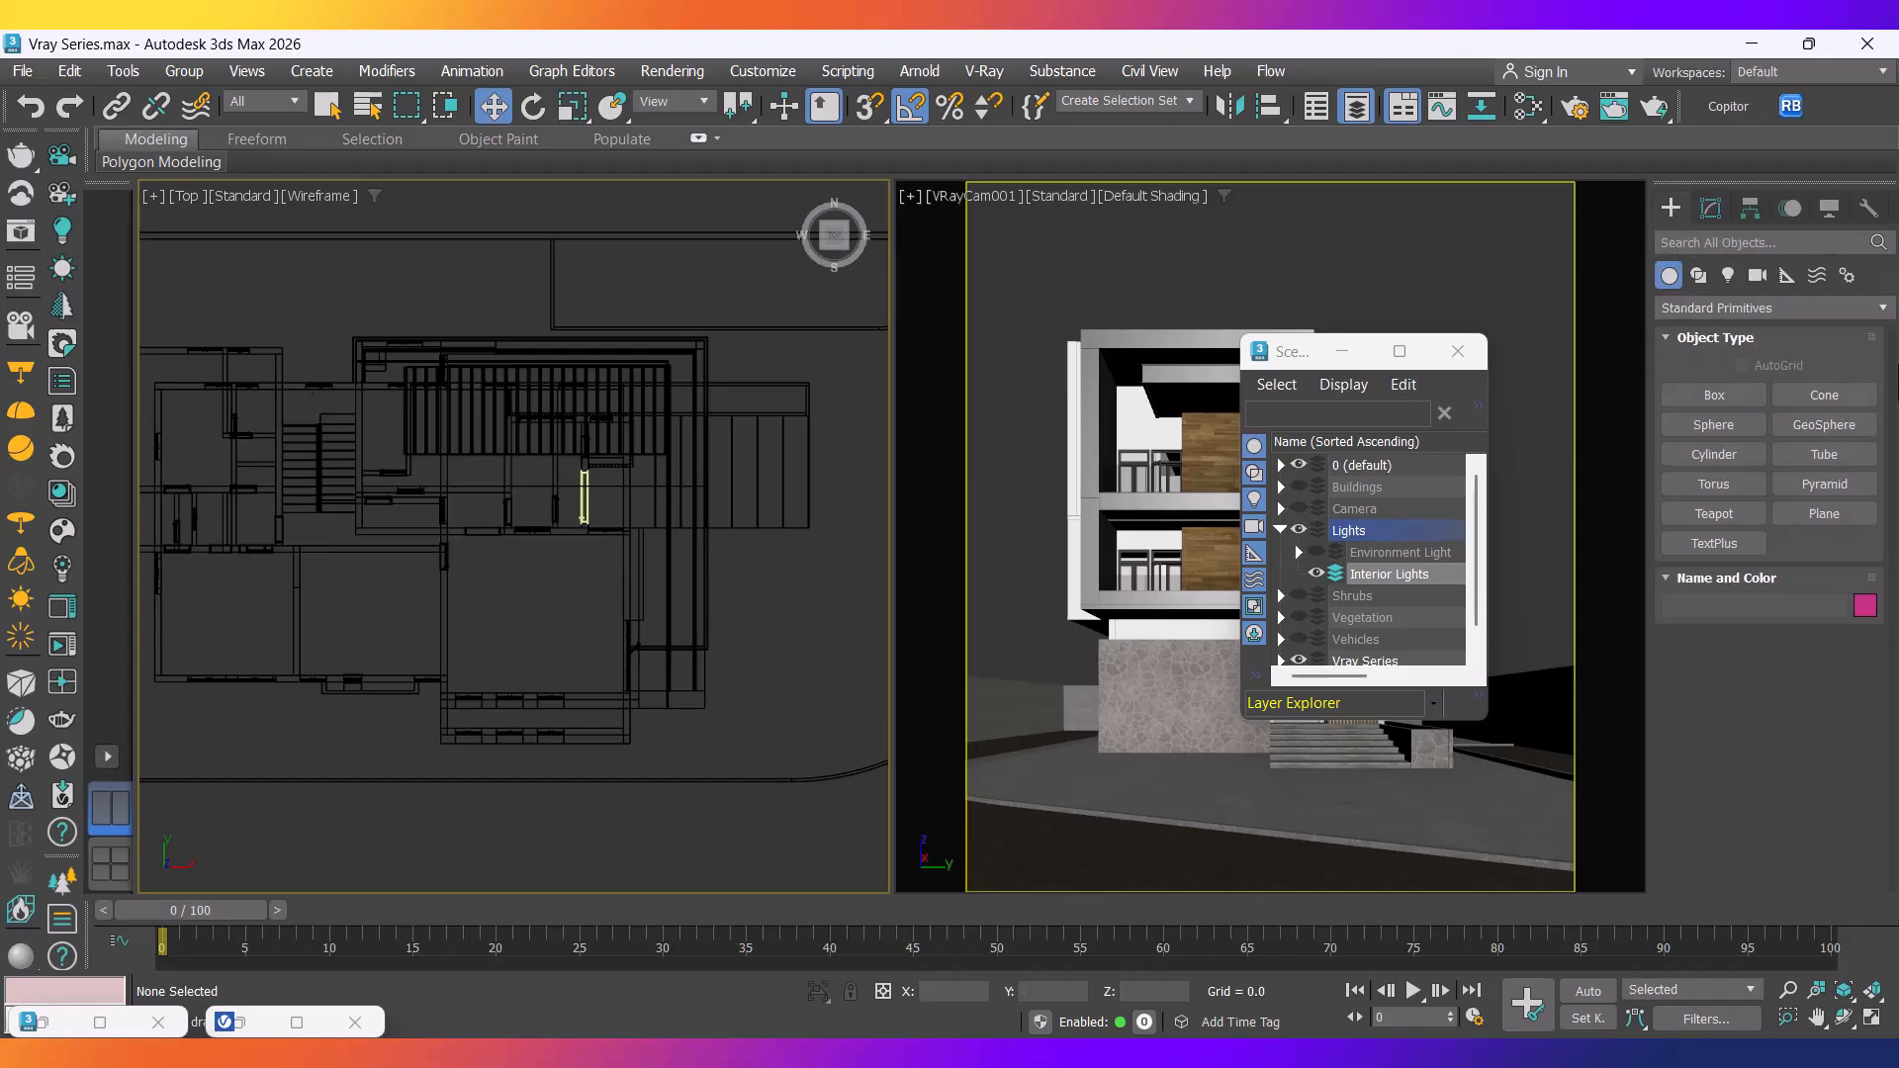
pyautogui.click(1729, 276)
pyautogui.click(1766, 309)
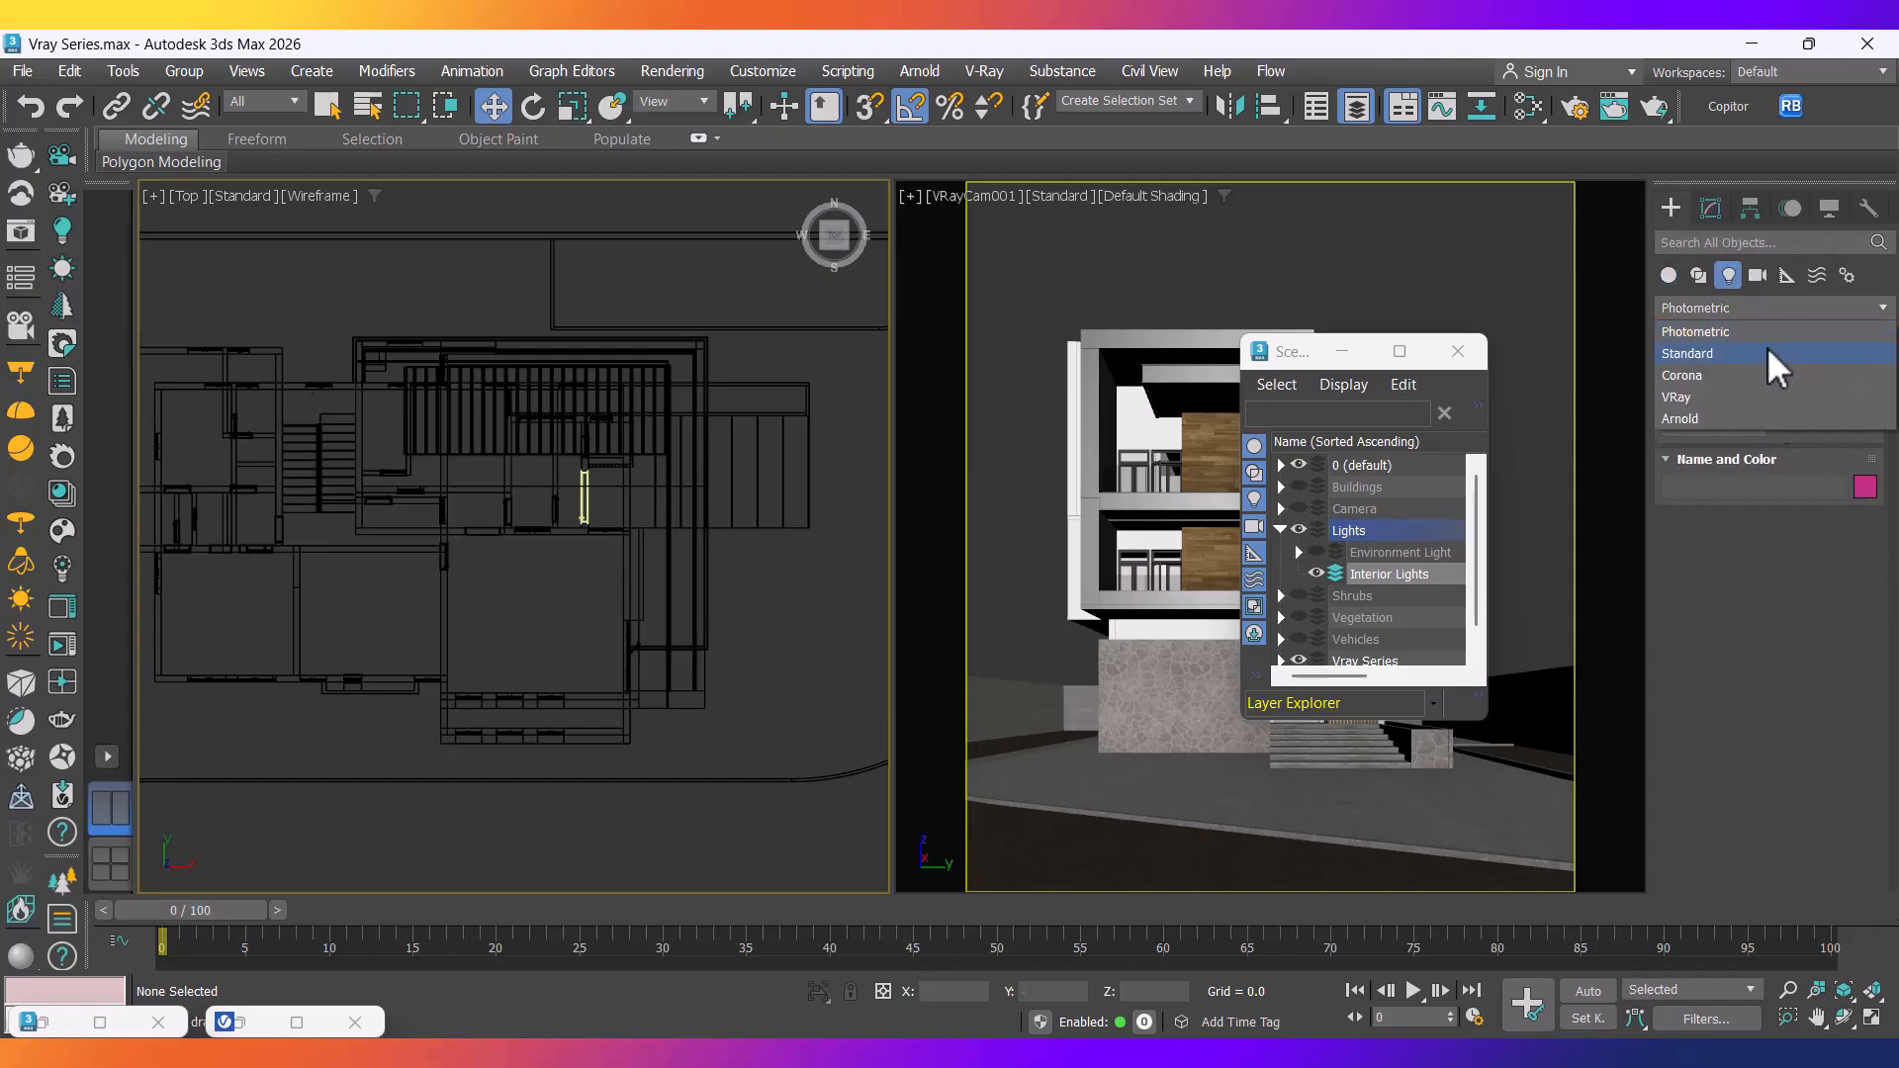
pyautogui.click(1684, 396)
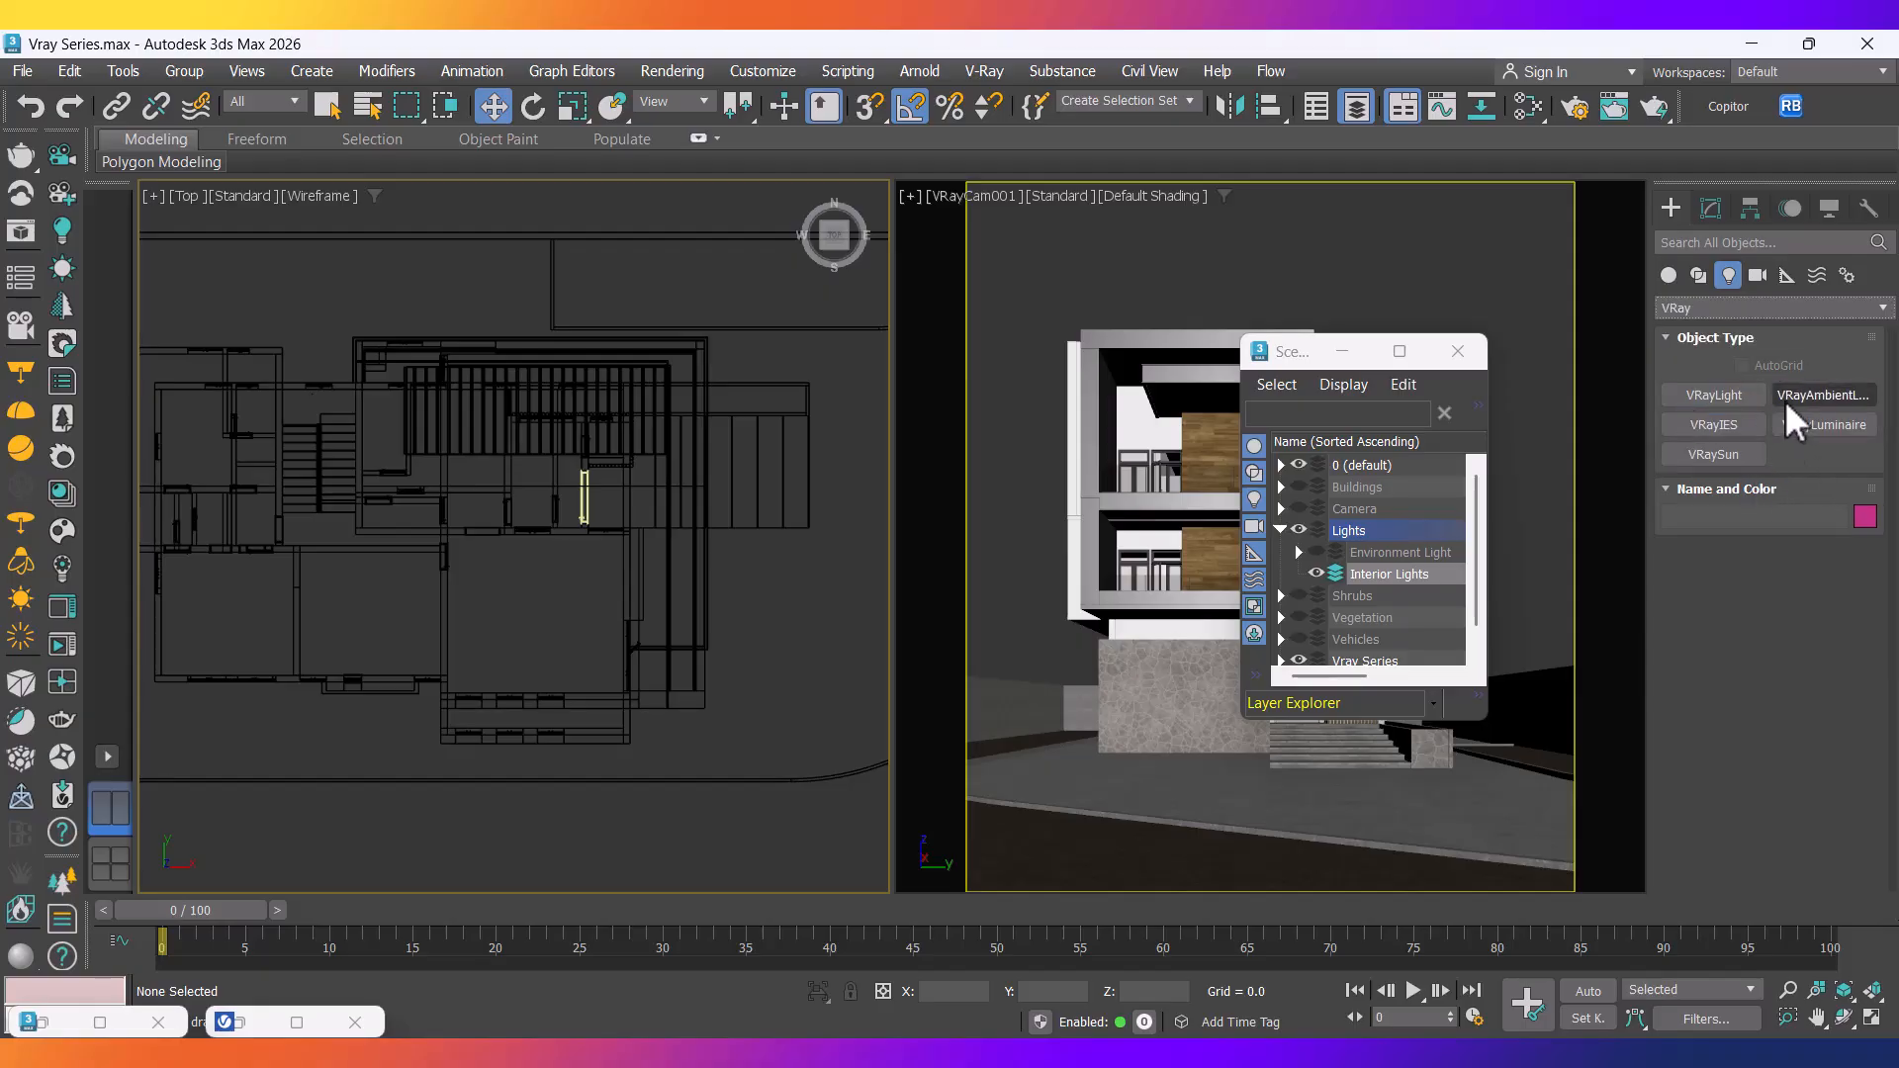
# Draw a VRayLight plane light over the house in the Top viewport.
pyautogui.click(20, 370)
pyautogui.moveTo(811, 720); pyautogui.dragTo(645, 586, button='middle')
pyautogui.scroll(3, 645, 586)
pyautogui.moveTo(570, 532); pyautogui.dragTo(632, 597)
pyautogui.press('w')
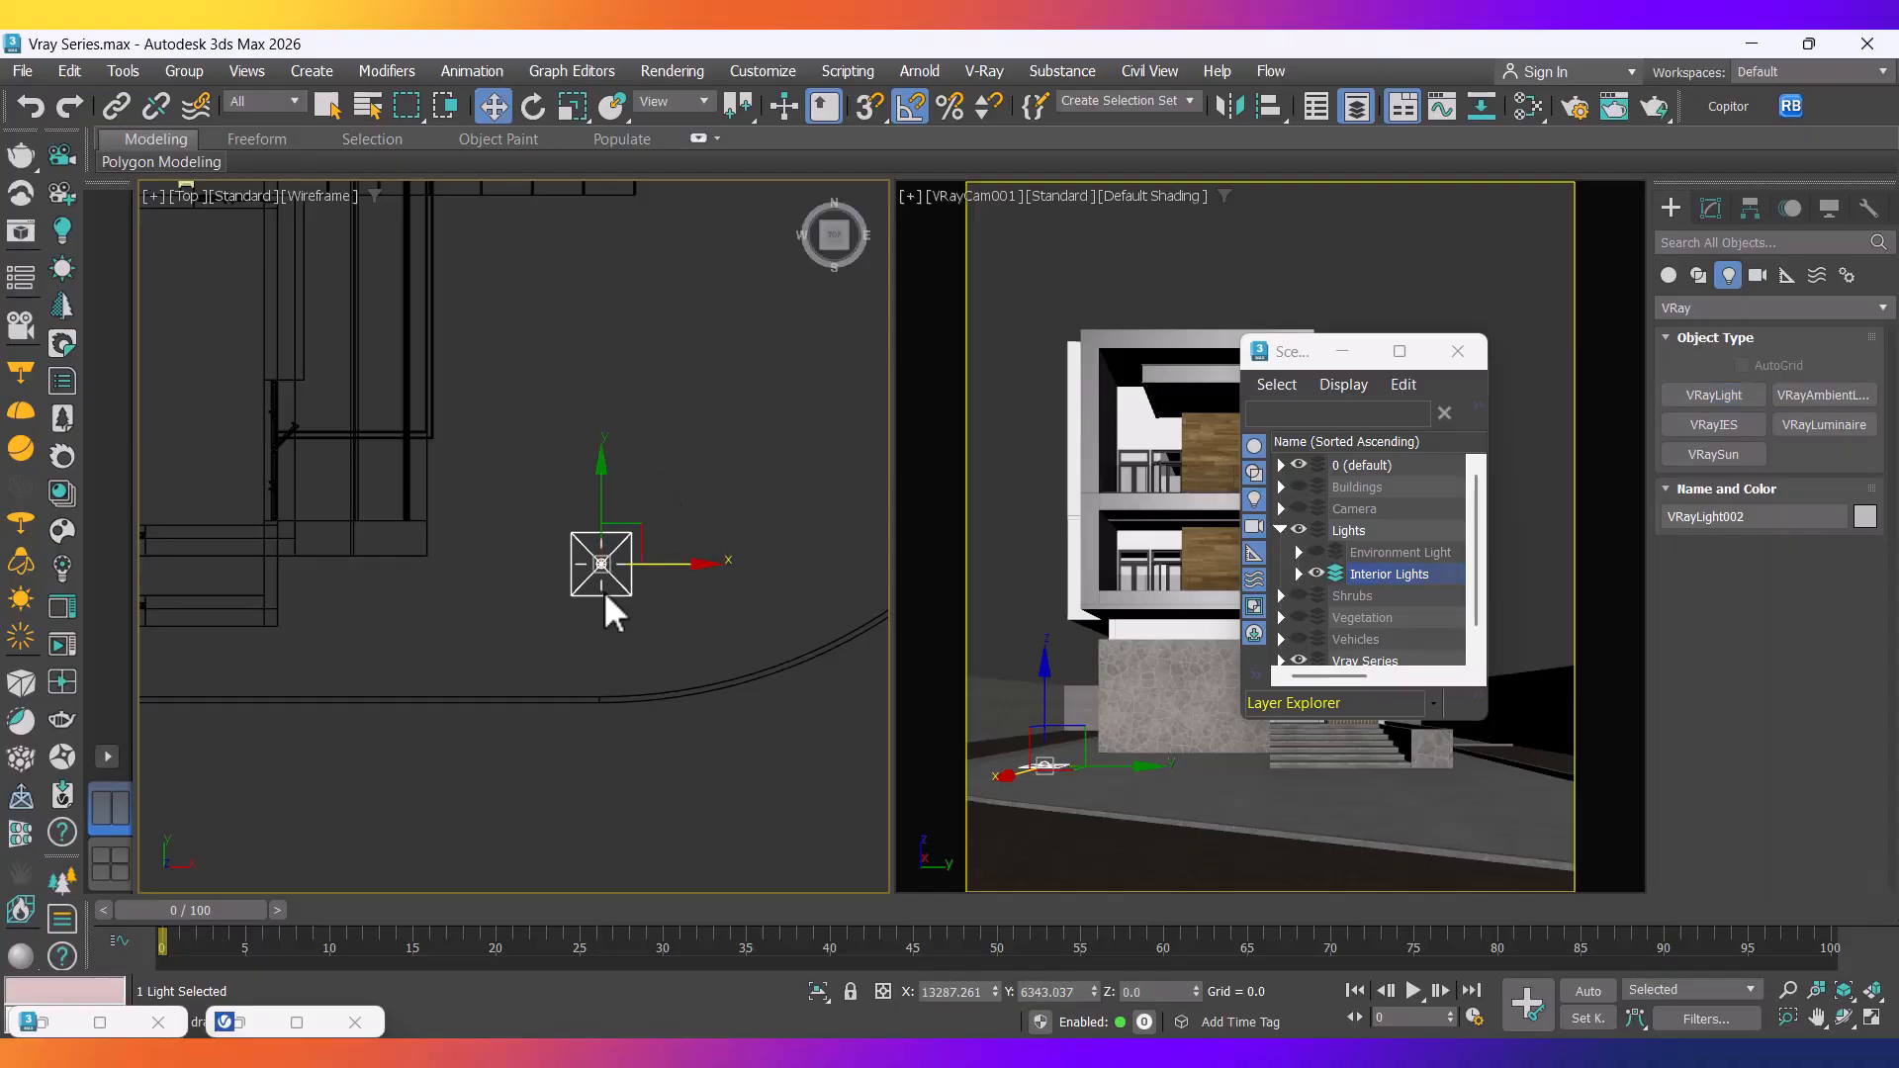
pyautogui.scroll(4, 633, 559)
pyautogui.moveTo(637, 527); pyautogui.dragTo(630, 507)
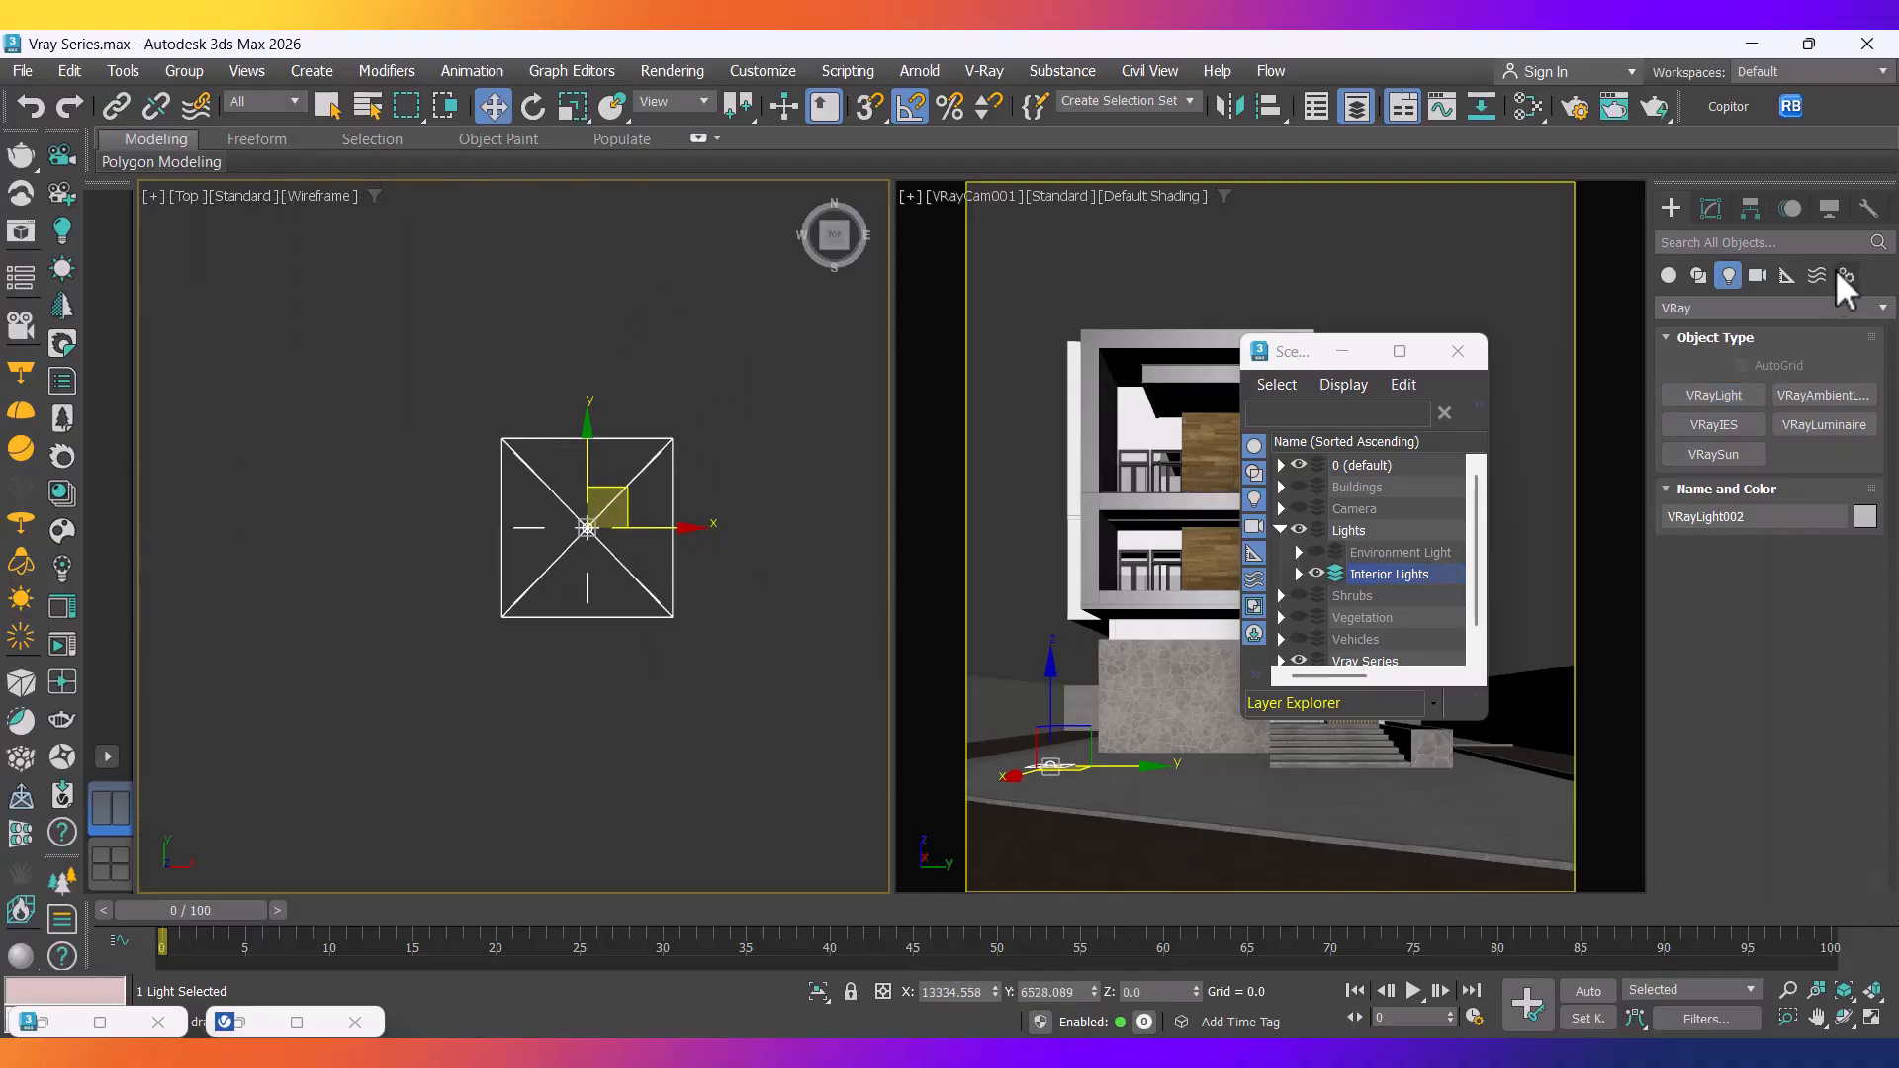
# Position VRayLight002 inside the ground-floor room and Shift-drag an instanced copy upward.
pyautogui.click(1703, 207)
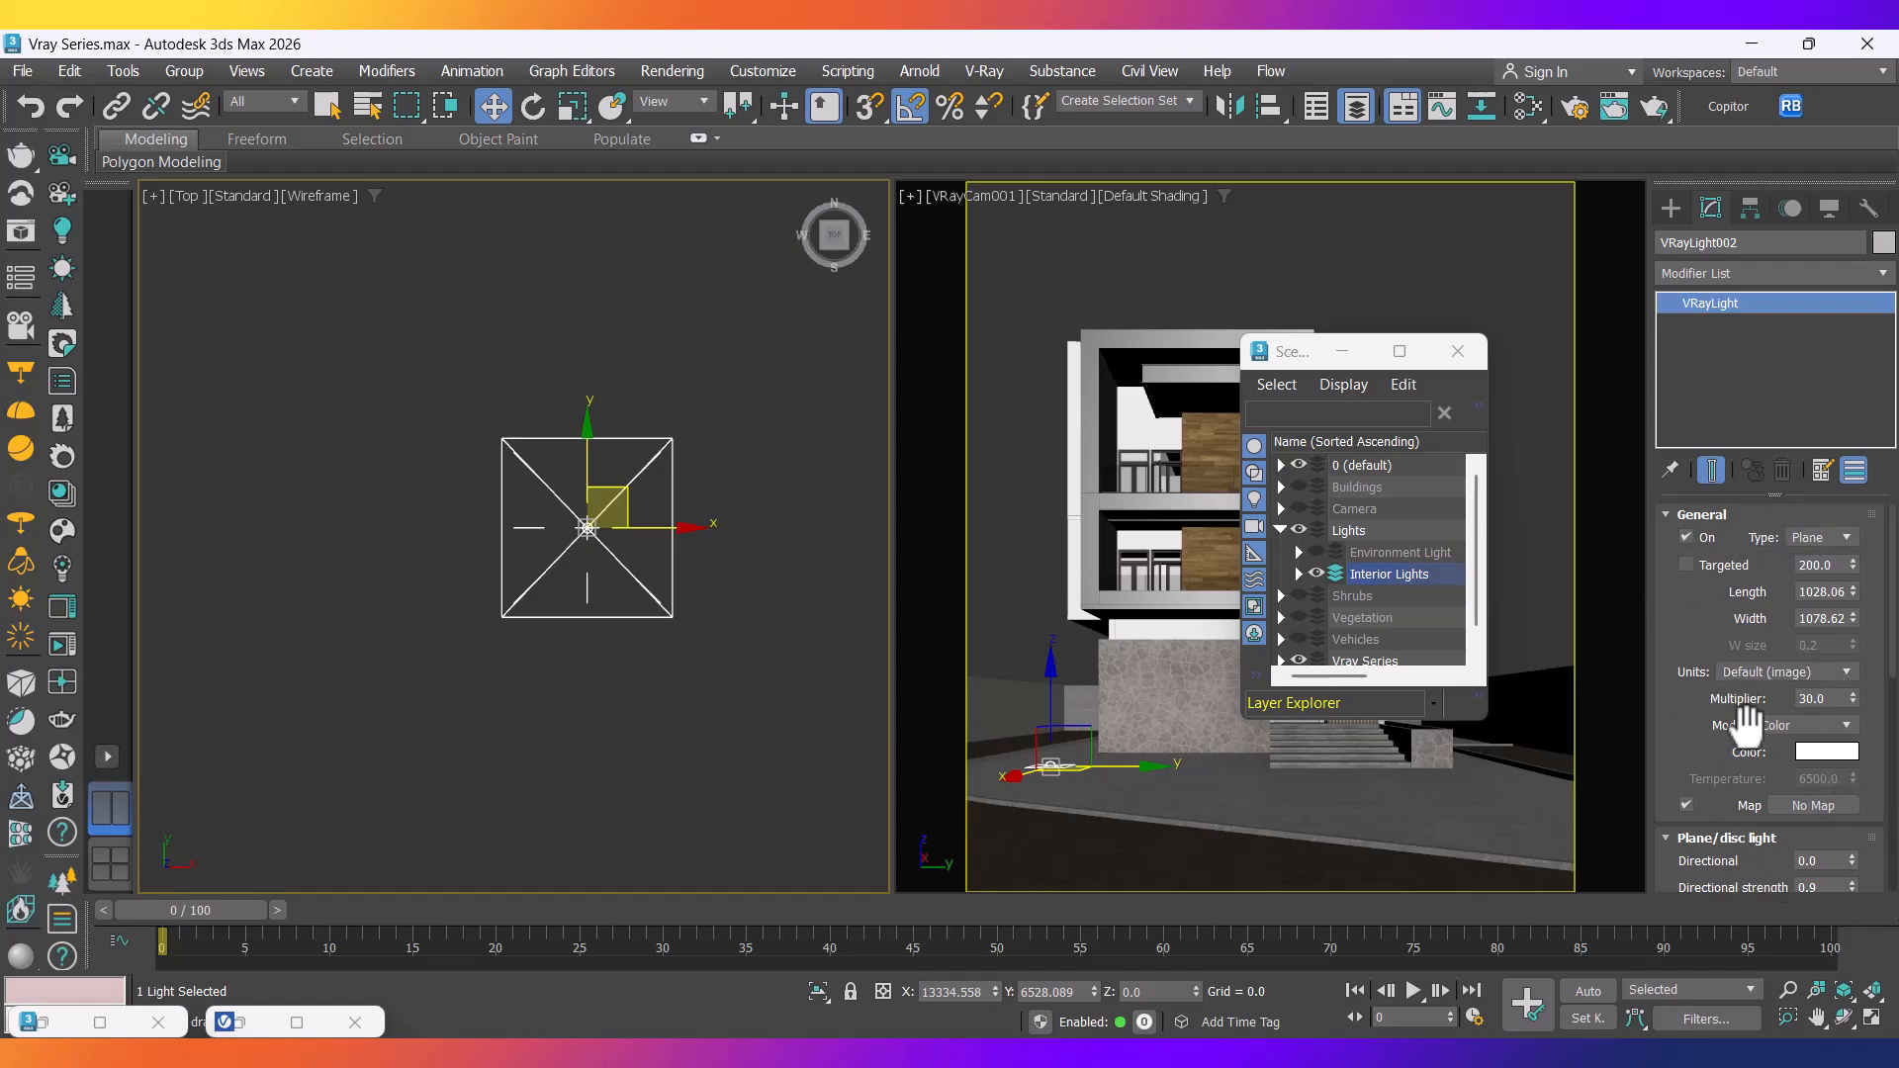
pyautogui.scroll(-8, 732, 552)
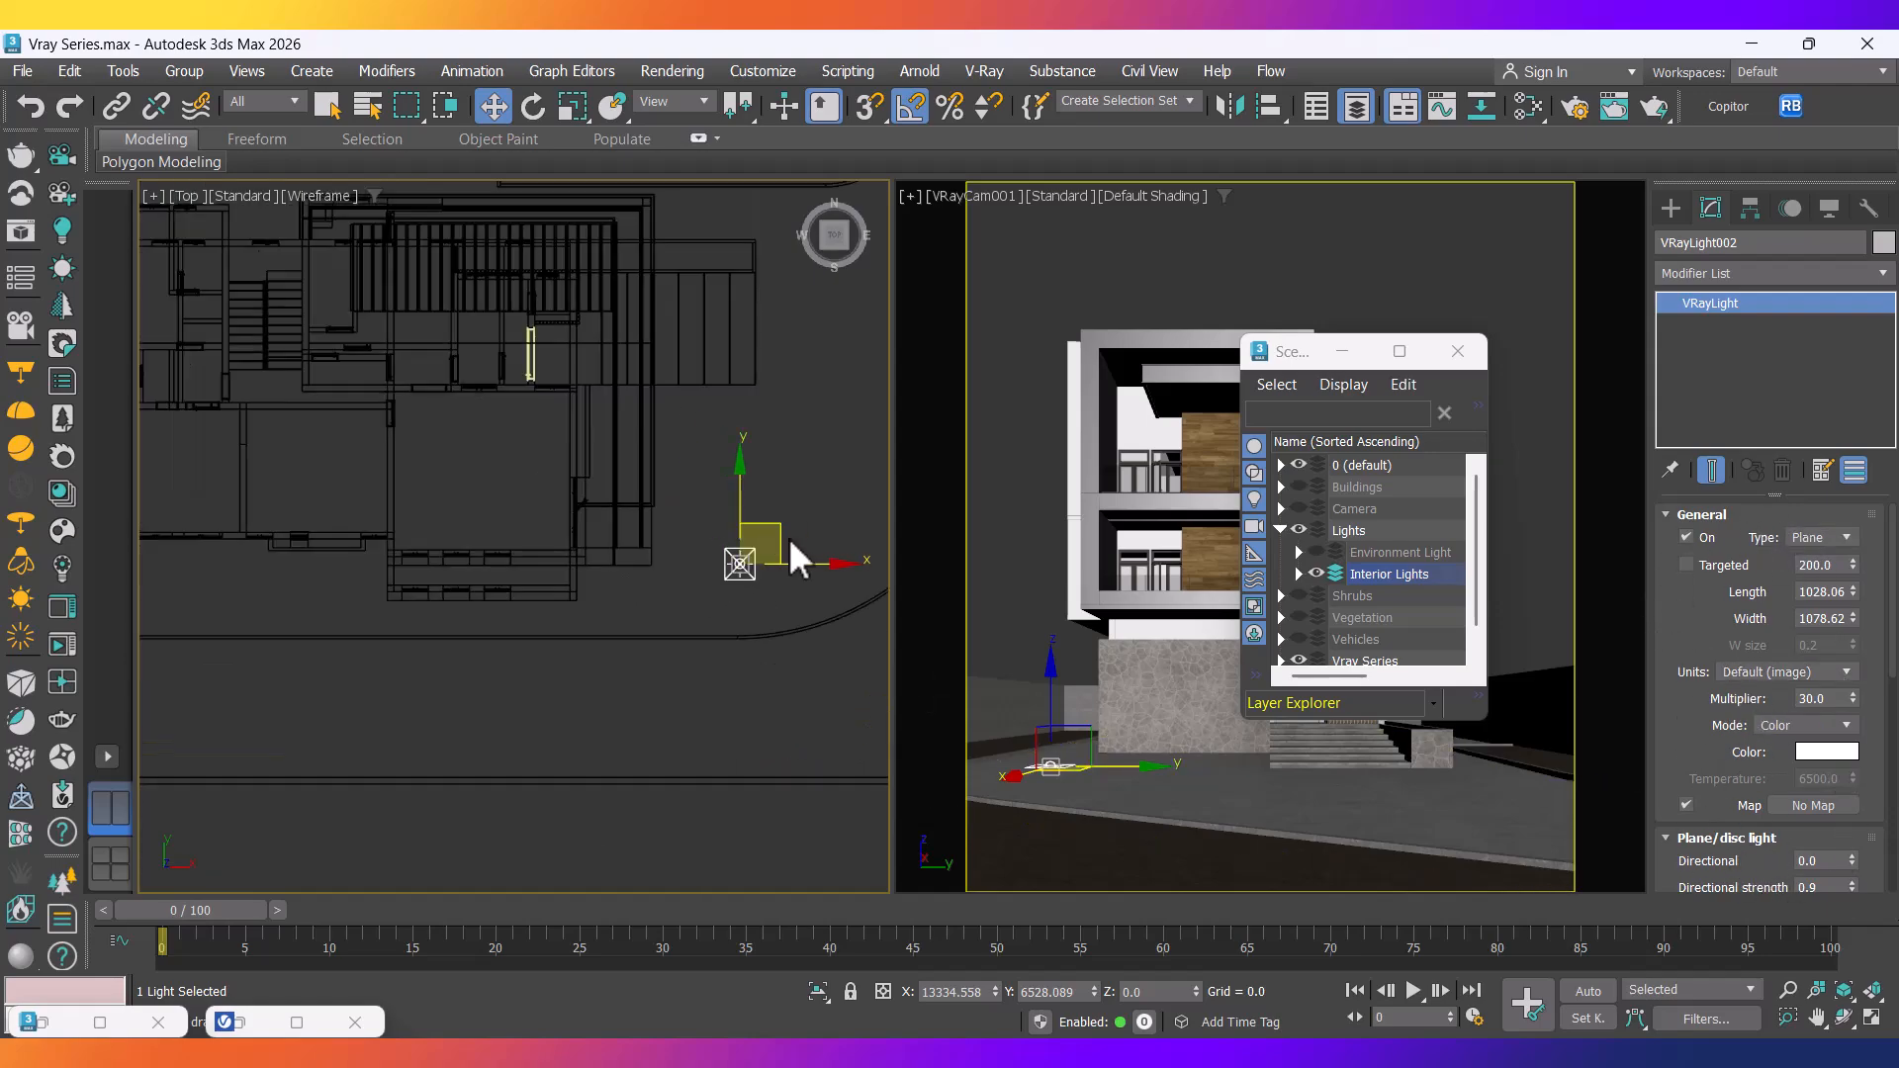
pyautogui.moveTo(779, 539); pyautogui.dragTo(584, 505)
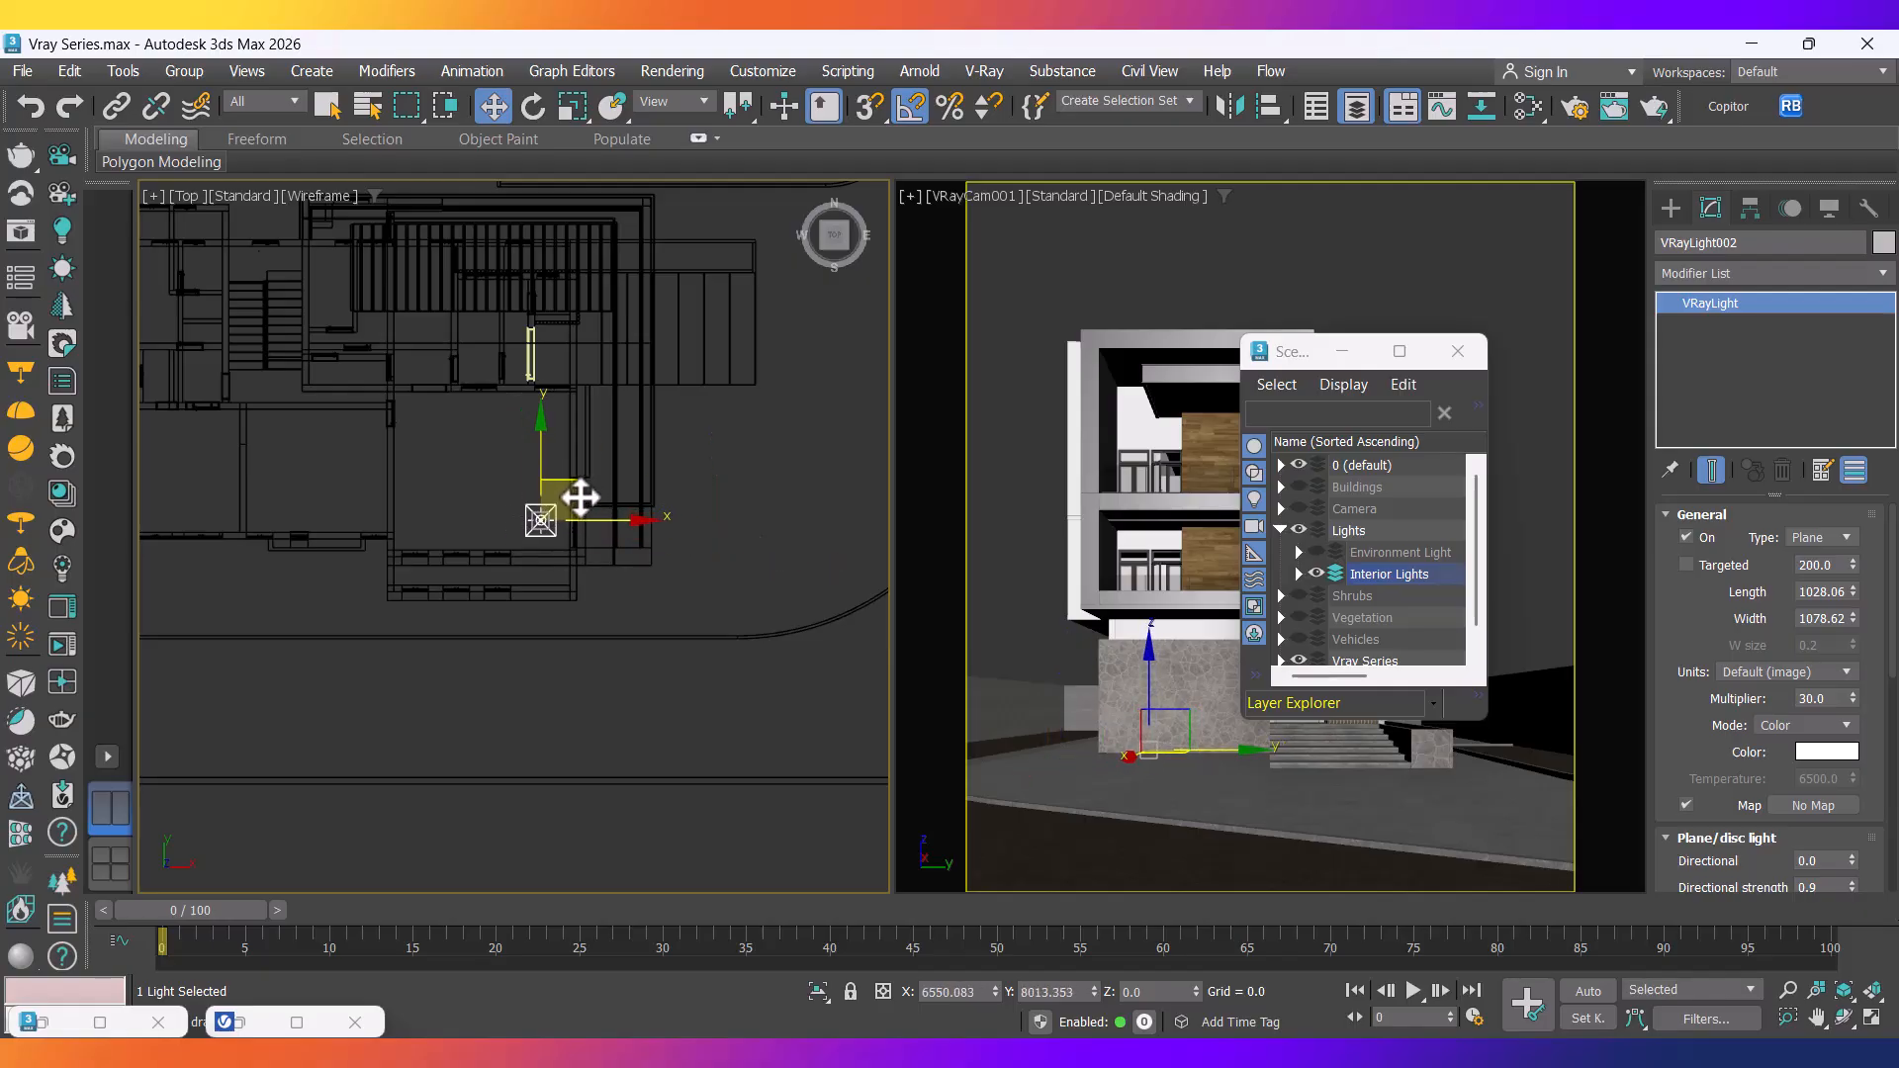
pyautogui.scroll(3, 534, 539)
pyautogui.moveTo(546, 522); pyautogui.dragTo(598, 655, button='middle')
pyautogui.scroll(2, 614, 649)
pyautogui.moveTo(670, 655)
pyautogui.mouseDown()
pyautogui.moveTo(653, 650)
pyautogui.moveTo(664, 659)
pyautogui.mouseUp()
pyautogui.scroll(-3, 663, 660)
pyautogui.moveTo(663, 660); pyautogui.dragTo(704, 690, button='middle')
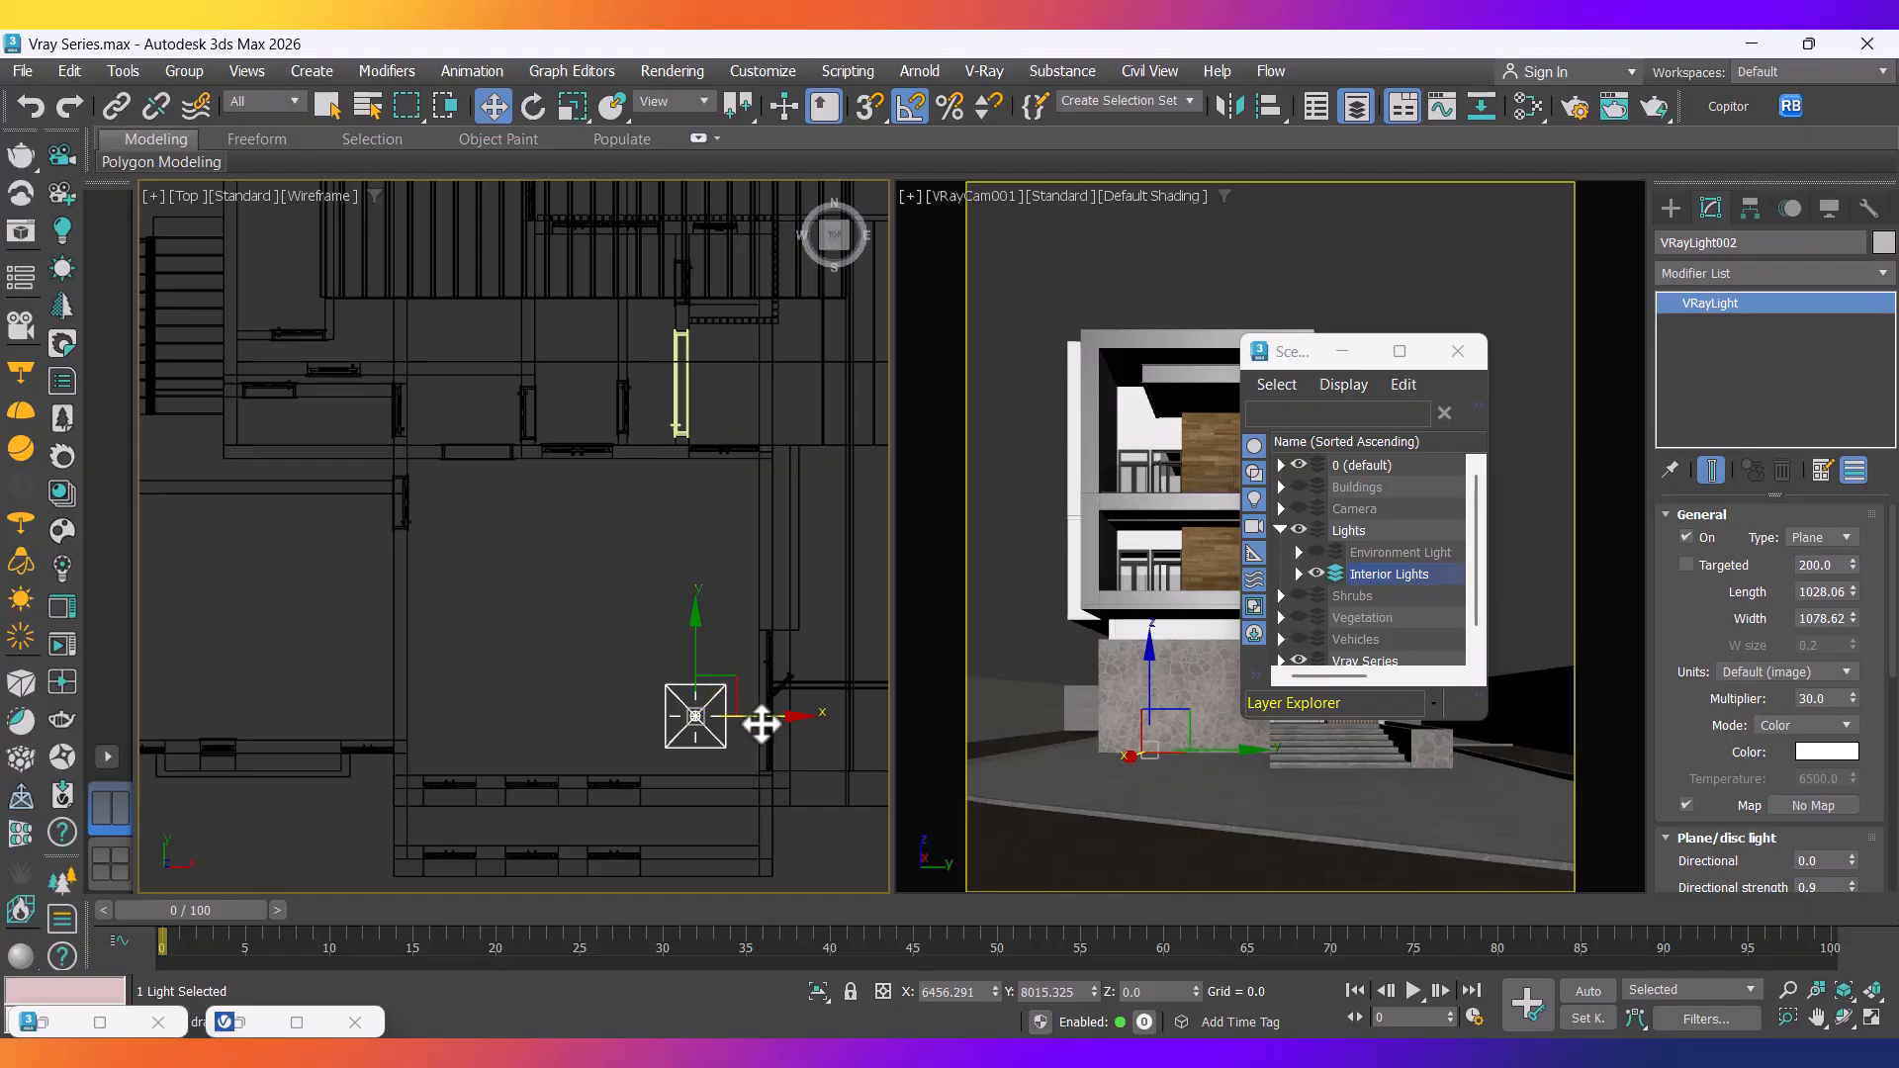
pyautogui.moveTo(752, 719); pyautogui.dragTo(737, 721)
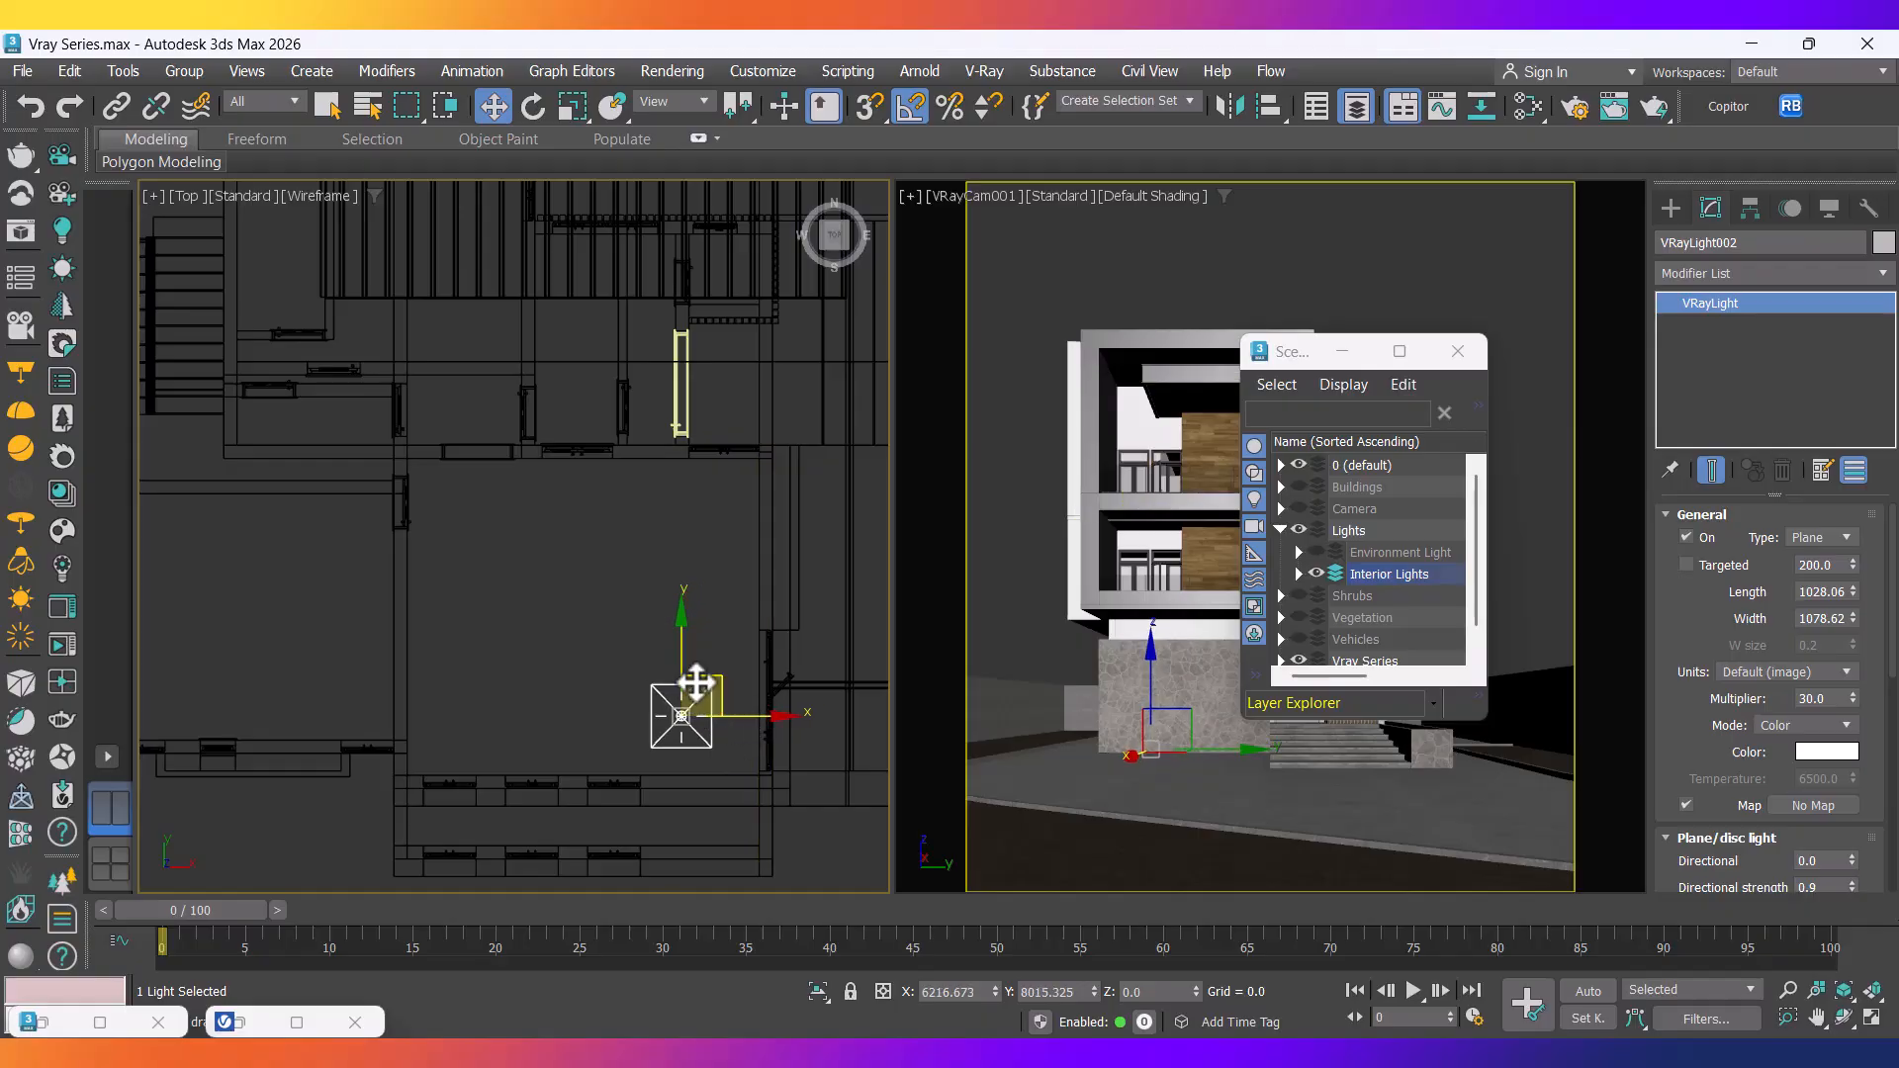
pyautogui.keyDown('shift'); pyautogui.moveTo(683, 655); pyautogui.dragTo(700, 495); pyautogui.keyUp('shift')
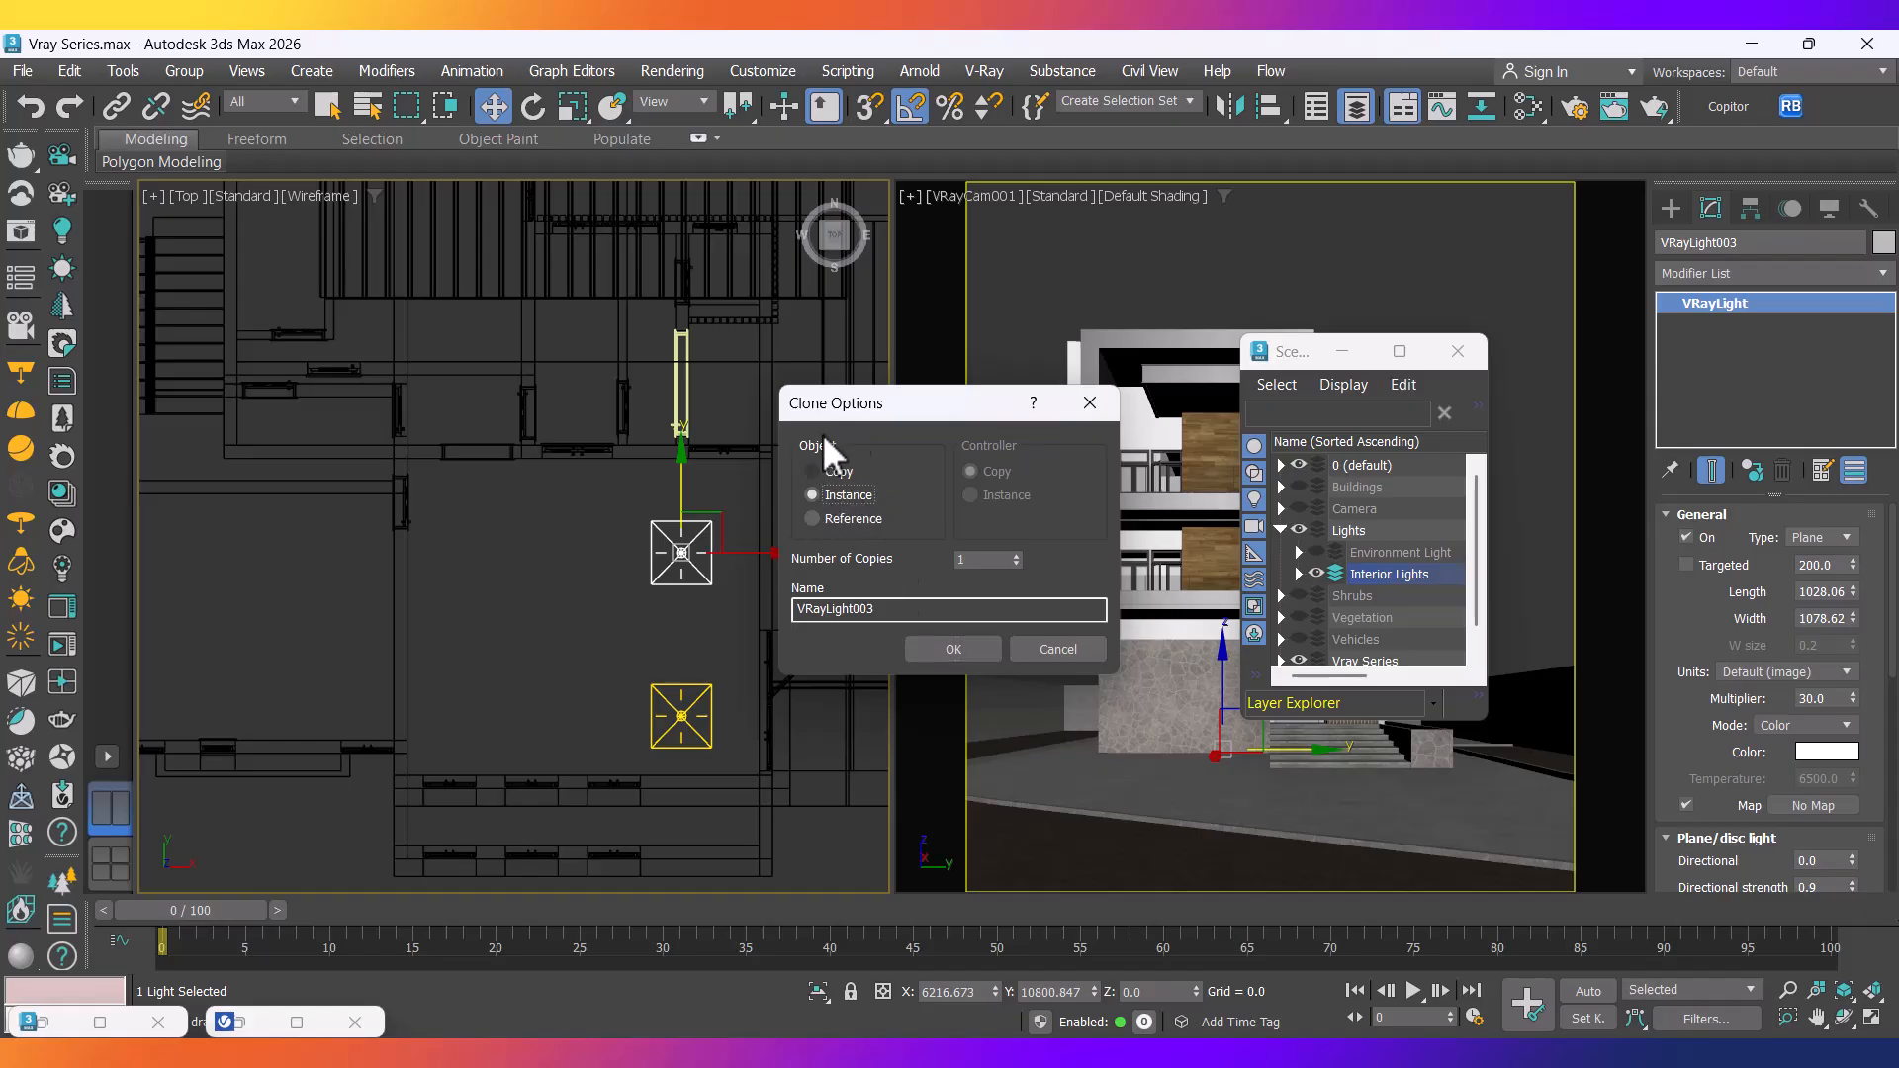
# Confirm the VRayLight003 instance and copy both room lights to the left.
pyautogui.click(953, 649)
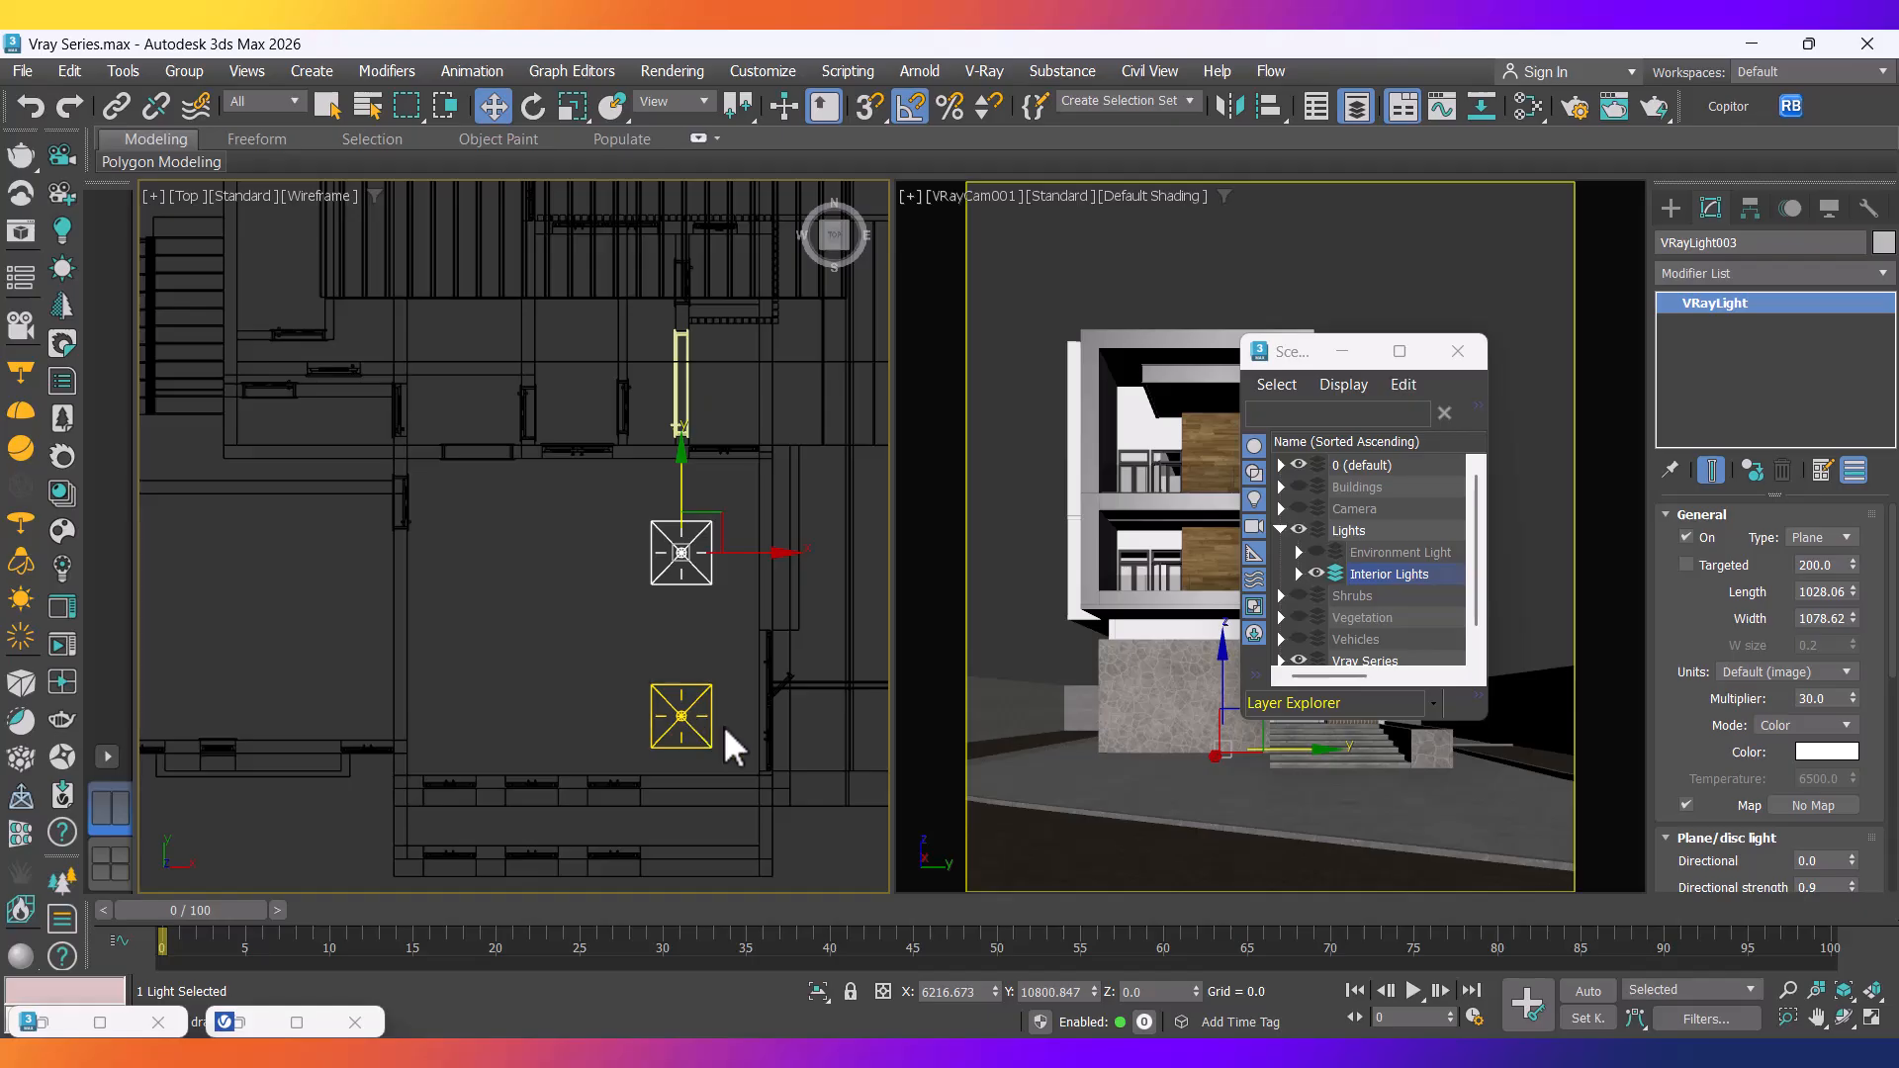
pyautogui.moveTo(646, 531); pyautogui.dragTo(688, 552)
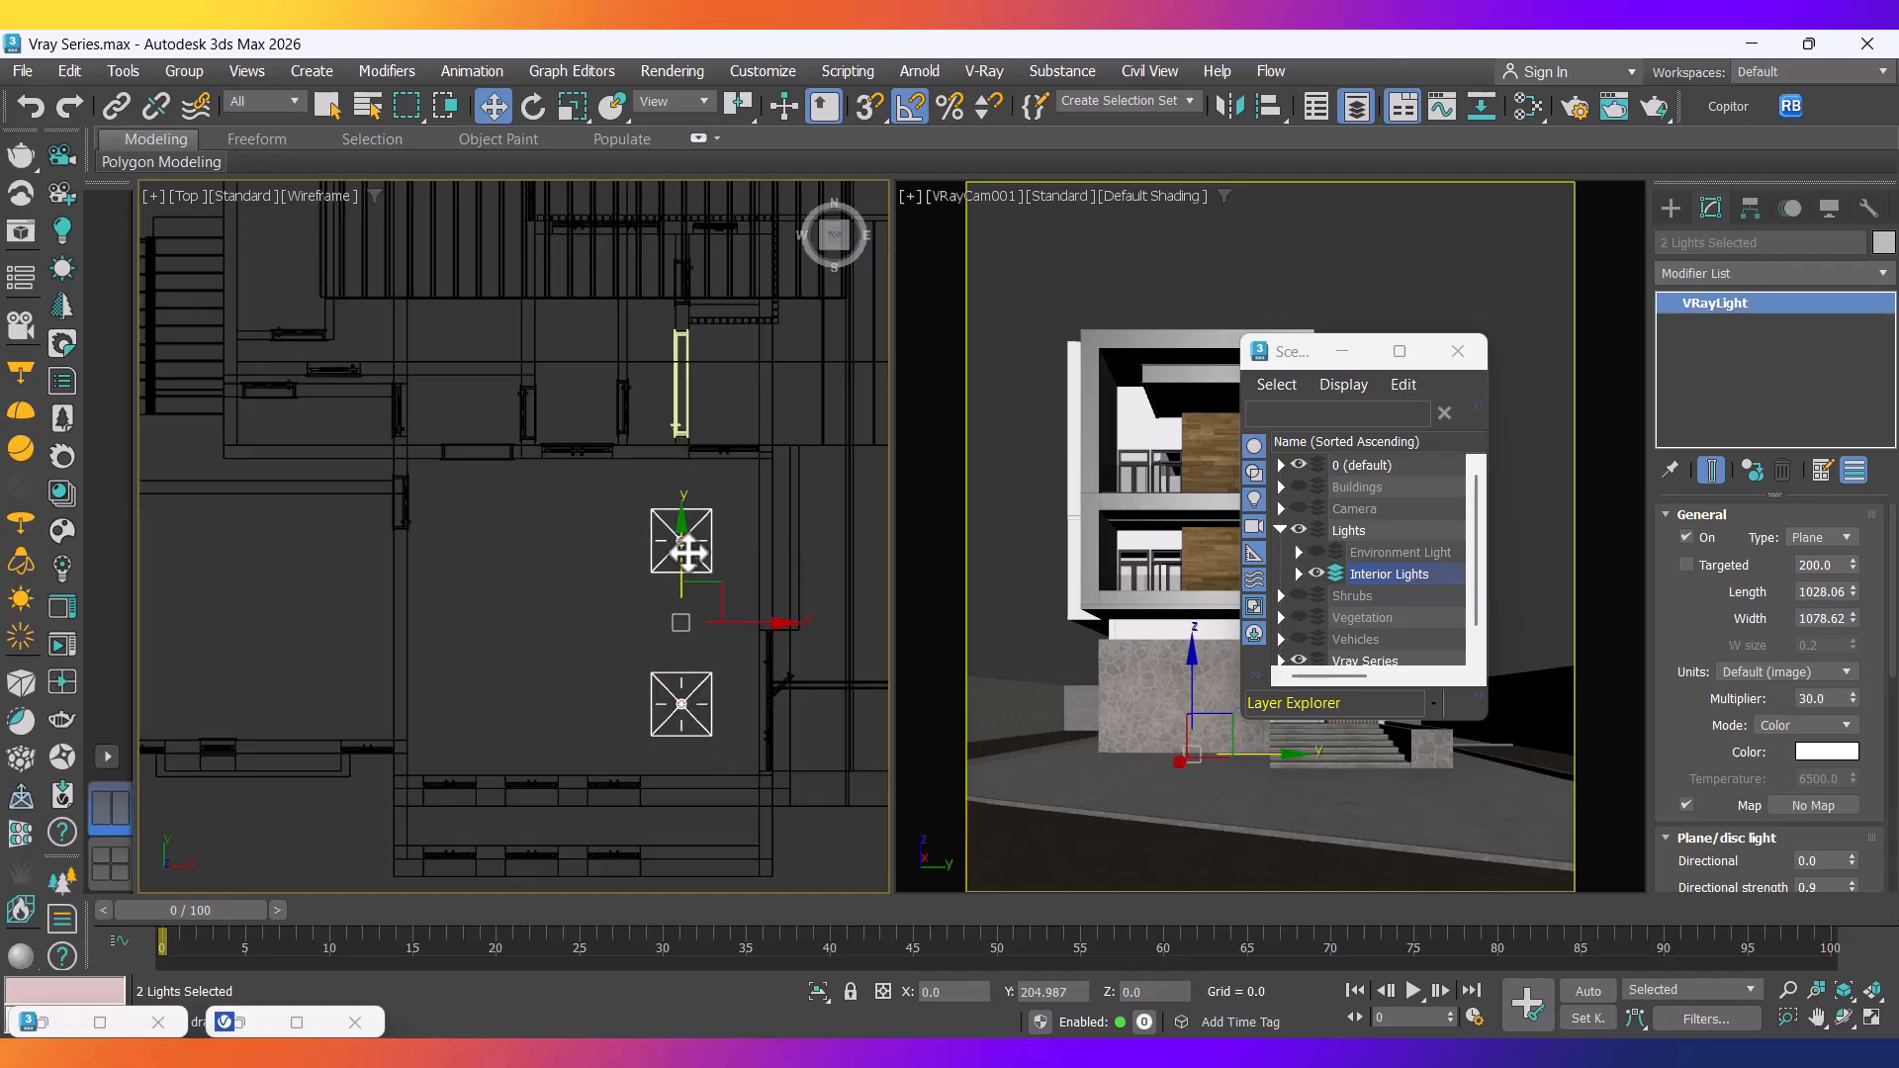
pyautogui.keyDown('shift'); pyautogui.moveTo(776, 624); pyautogui.dragTo(616, 625); pyautogui.keyUp('shift')
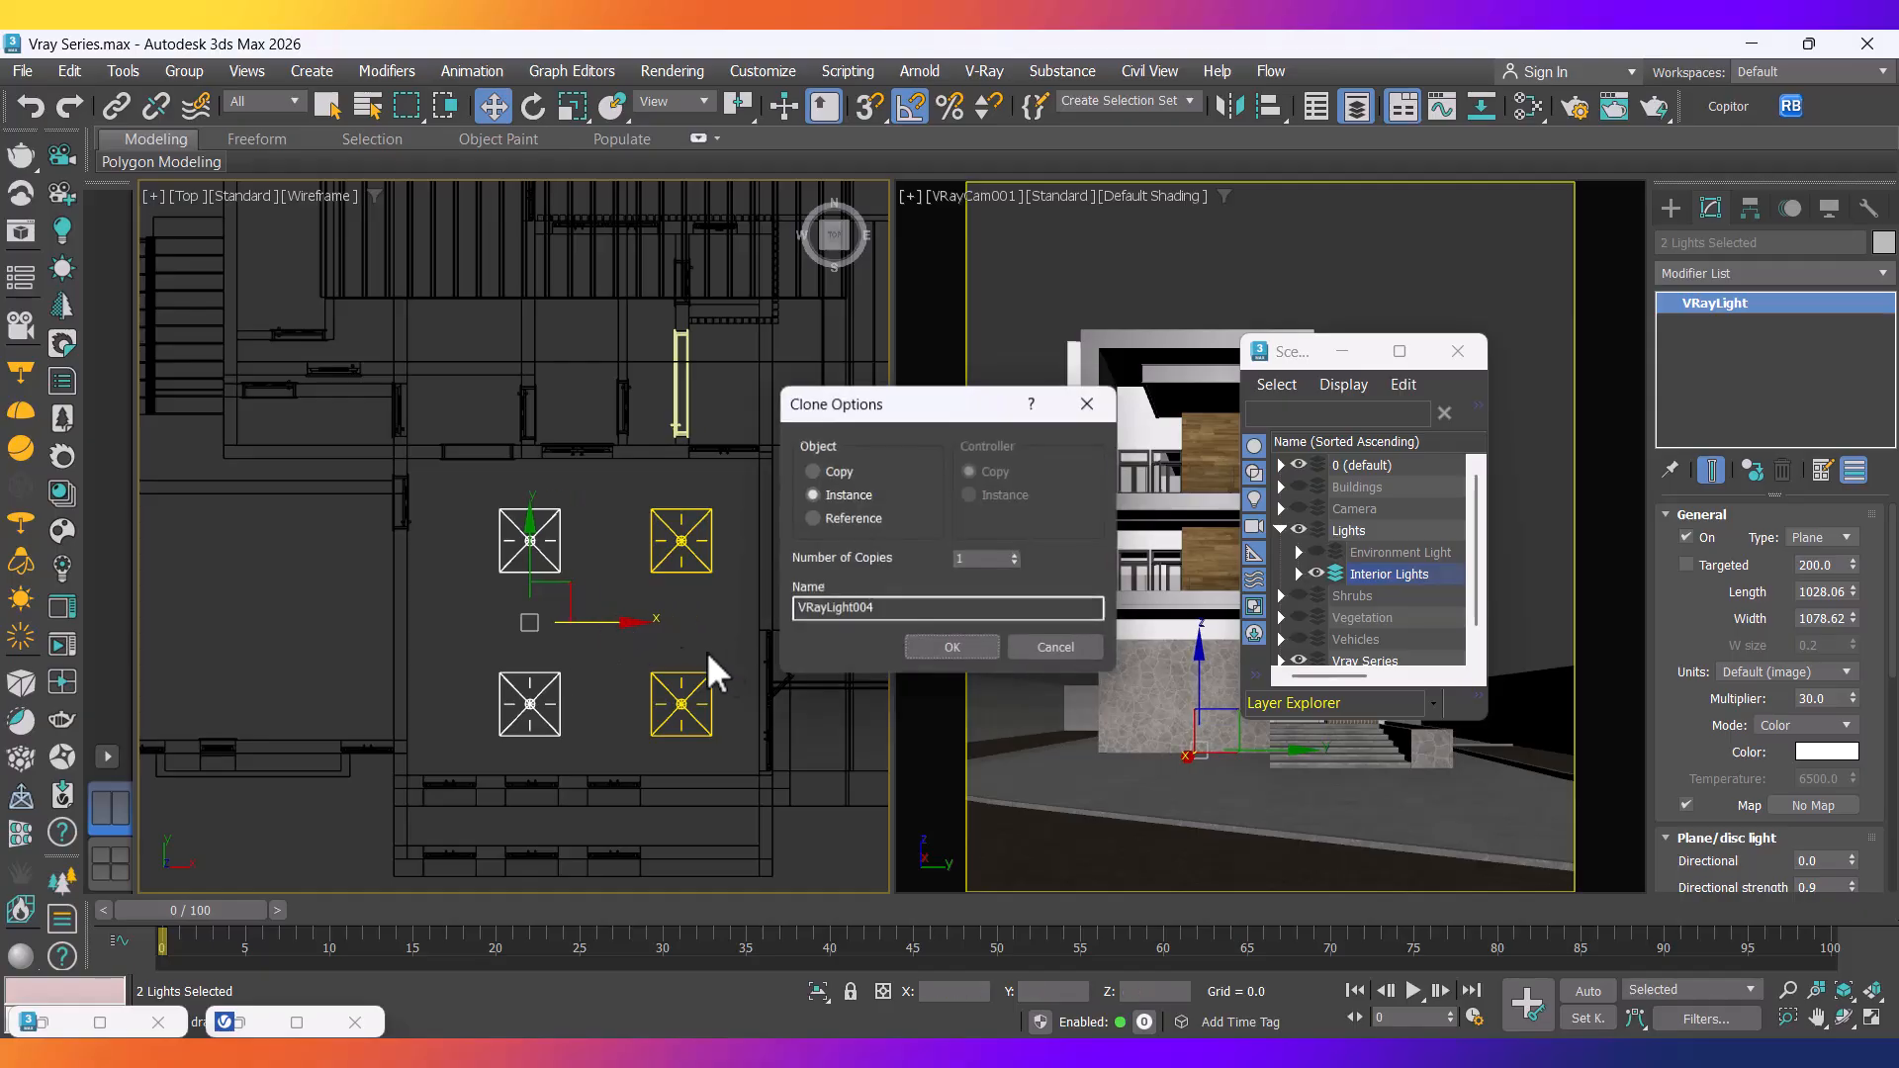
pyautogui.scroll(-3, 742, 638)
pyautogui.moveTo(631, 645); pyautogui.dragTo(718, 660, button='middle')
pyautogui.scroll(3, 744, 668)
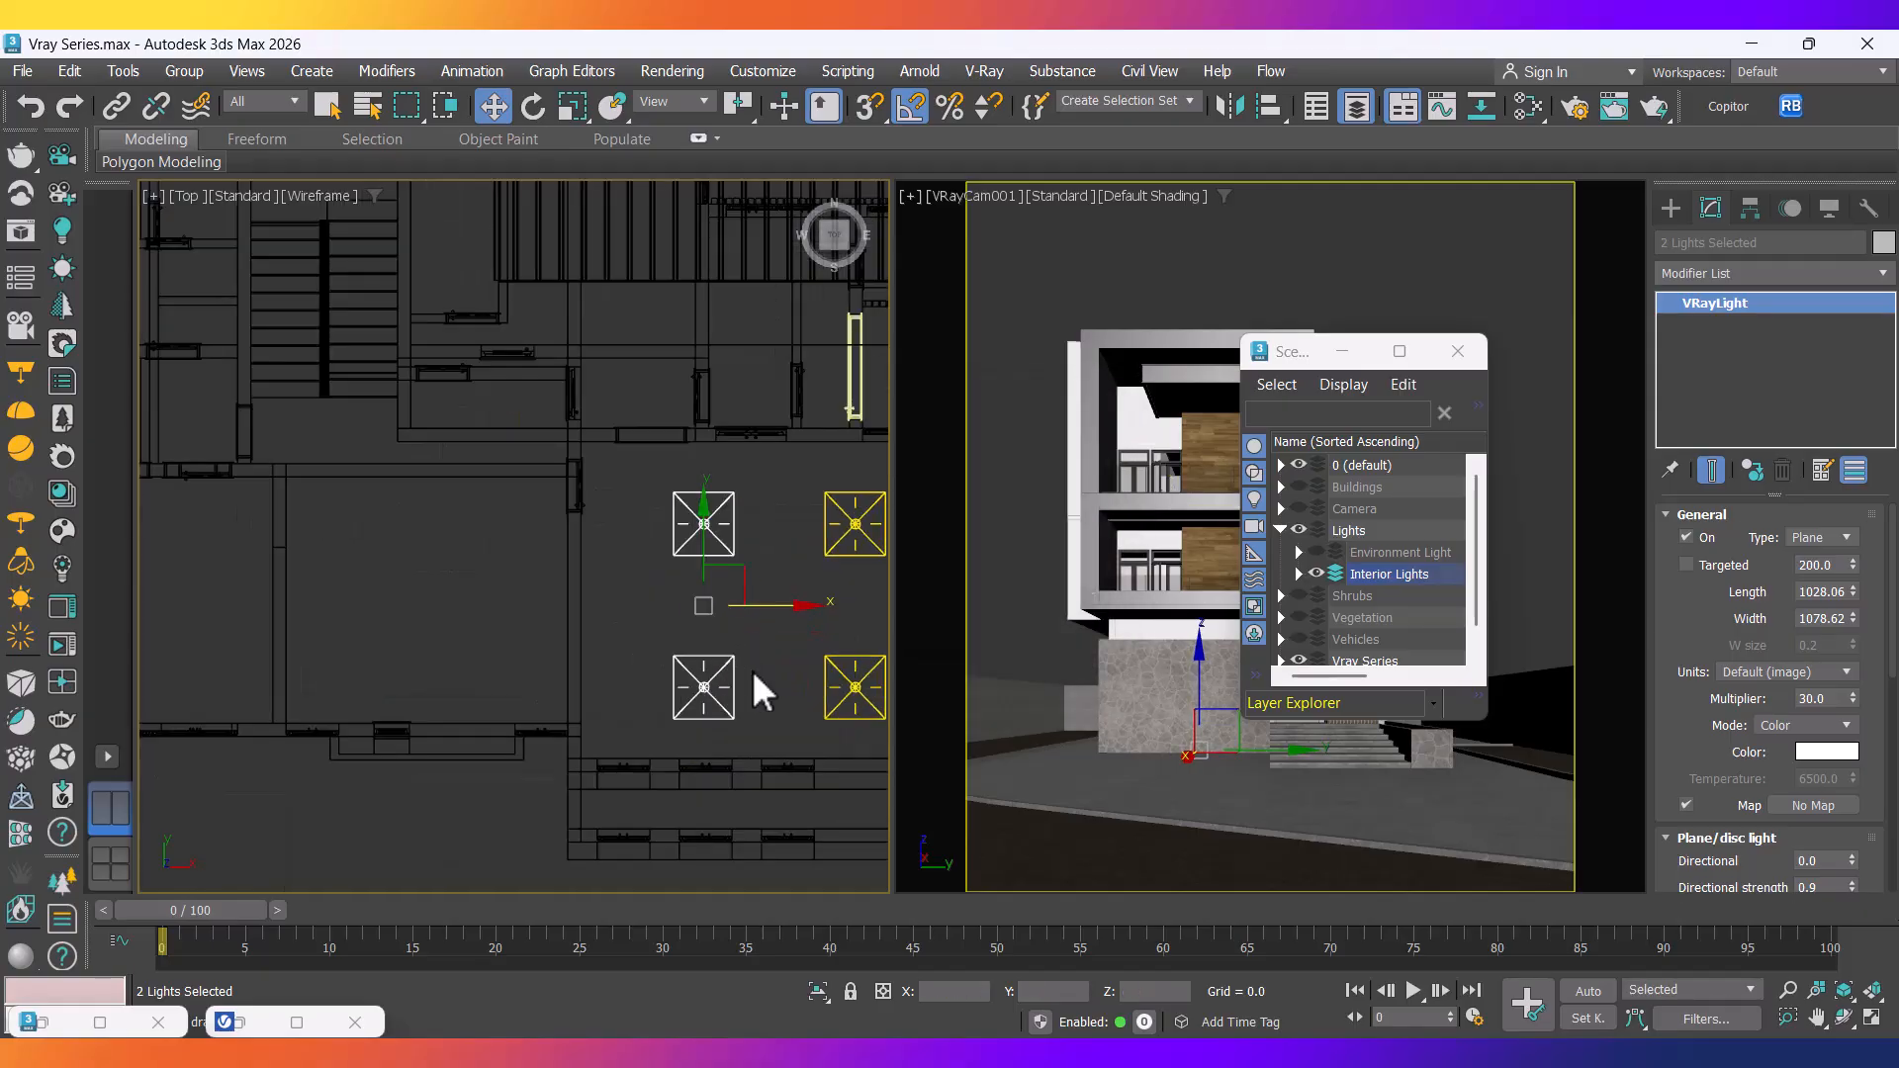
pyautogui.click(756, 683)
# Instance the bottom pair of lights leftward, then again into the next room.
pyautogui.moveTo(844, 728); pyautogui.dragTo(704, 675)
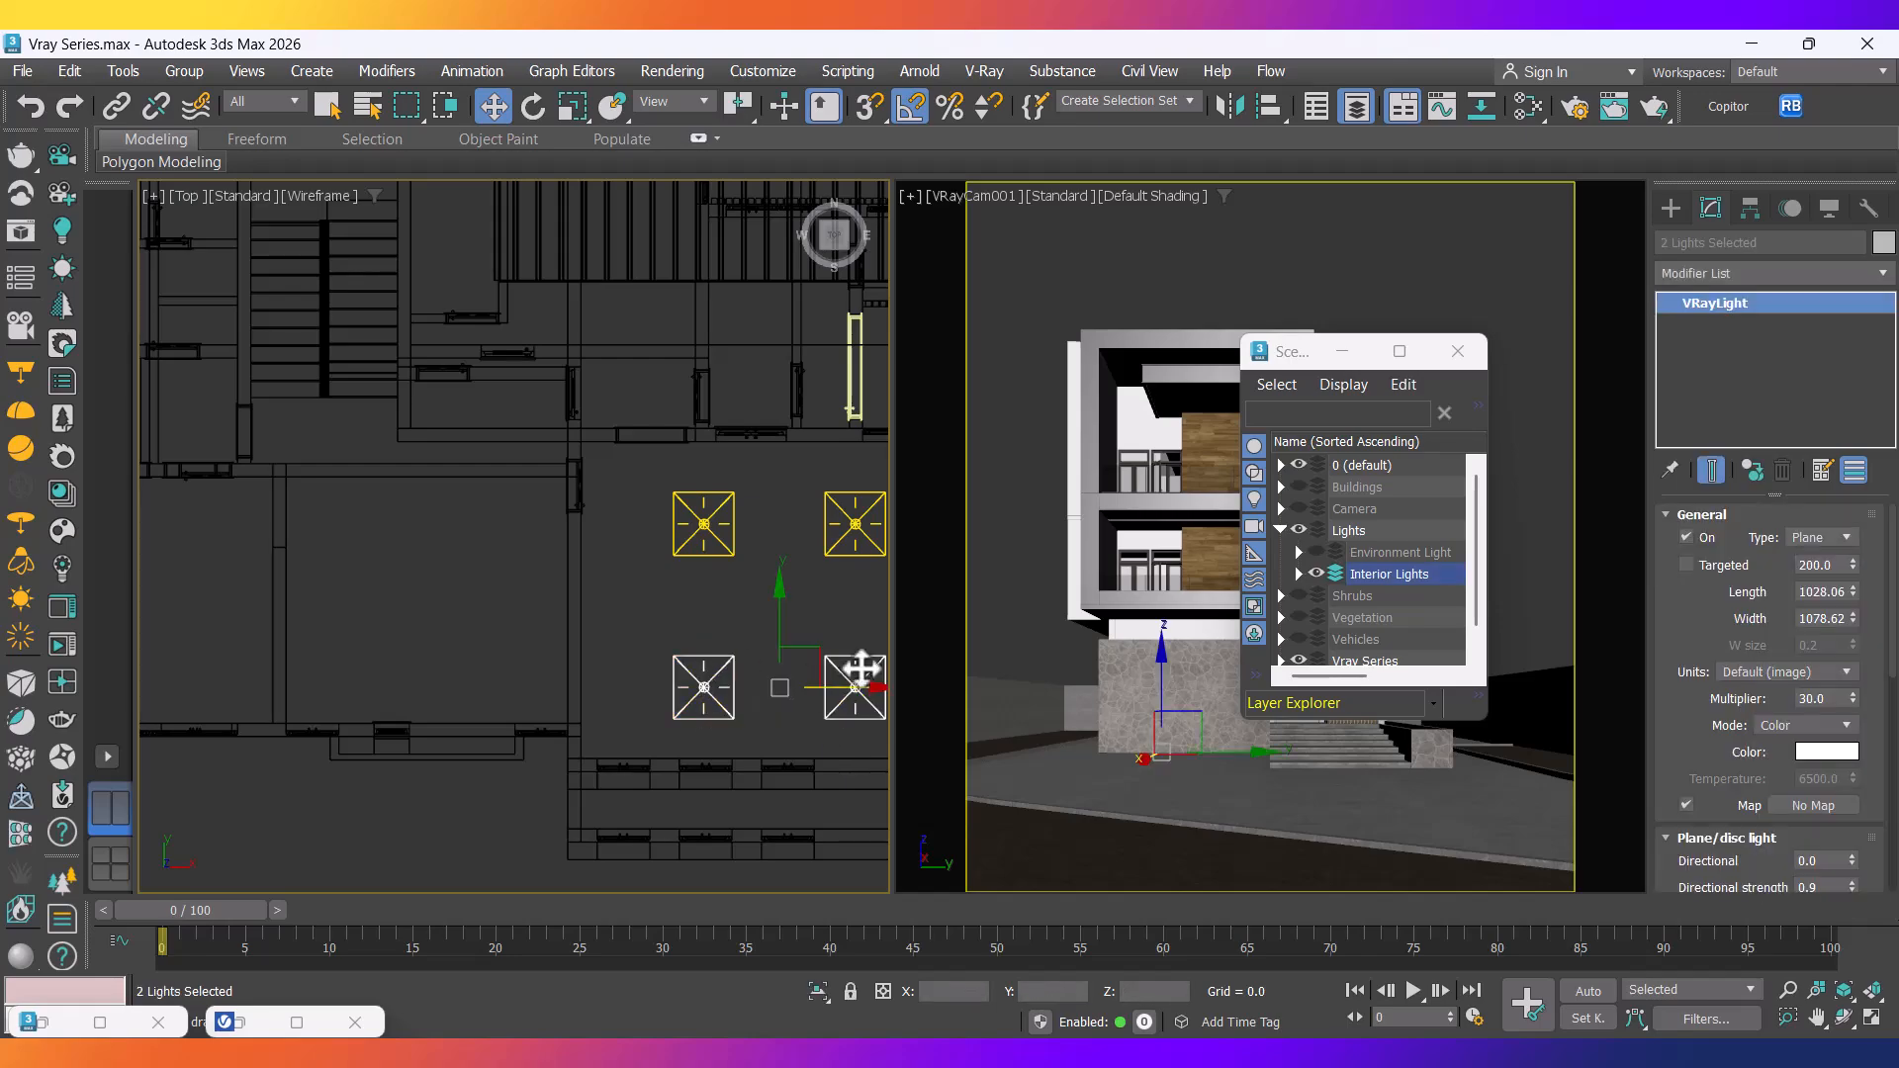
pyautogui.moveTo(827, 664)
pyautogui.keyDown('shift'); pyautogui.mouseDown()
pyautogui.moveTo(501, 606)
pyautogui.moveTo(479, 584)
pyautogui.mouseUp(); pyautogui.keyUp('shift')
pyautogui.click(916, 649)
pyautogui.scroll(-4, 436, 606)
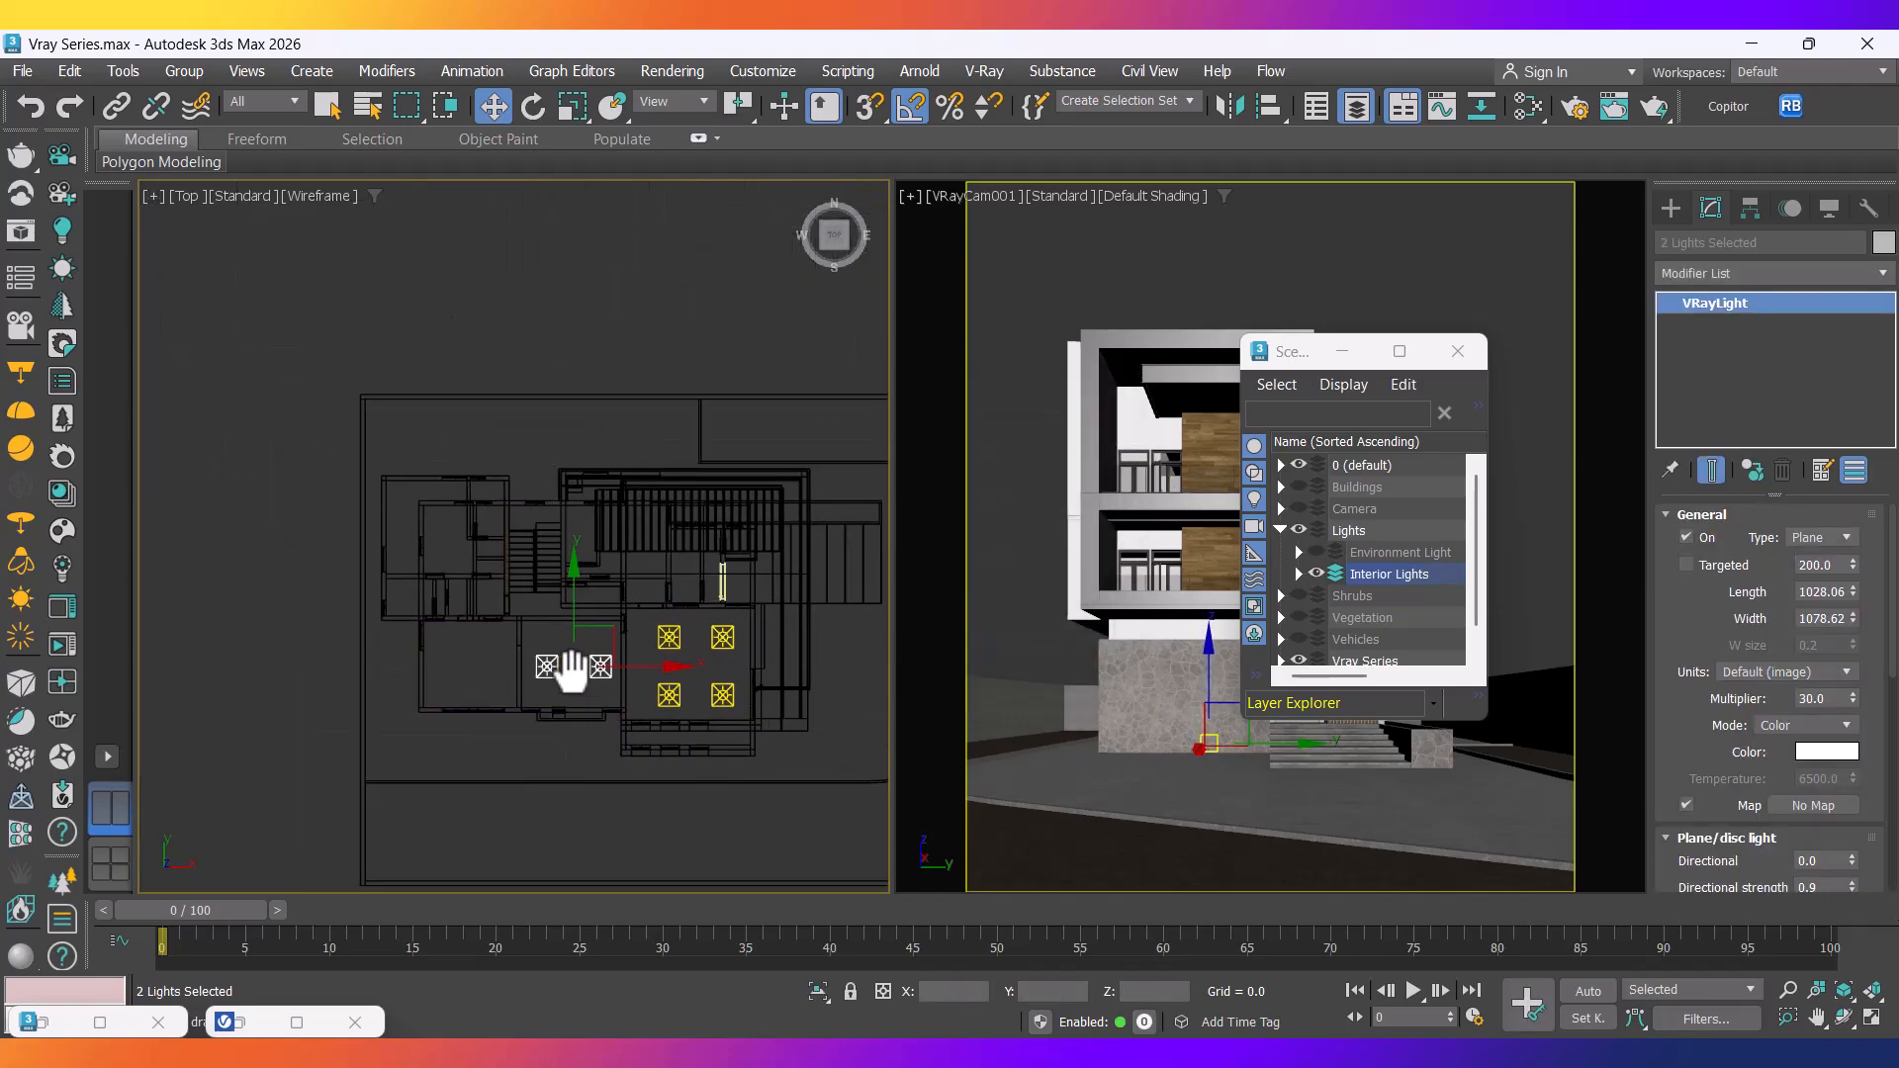
pyautogui.scroll(4, 584, 663)
pyautogui.moveTo(613, 621); pyautogui.dragTo(411, 624)
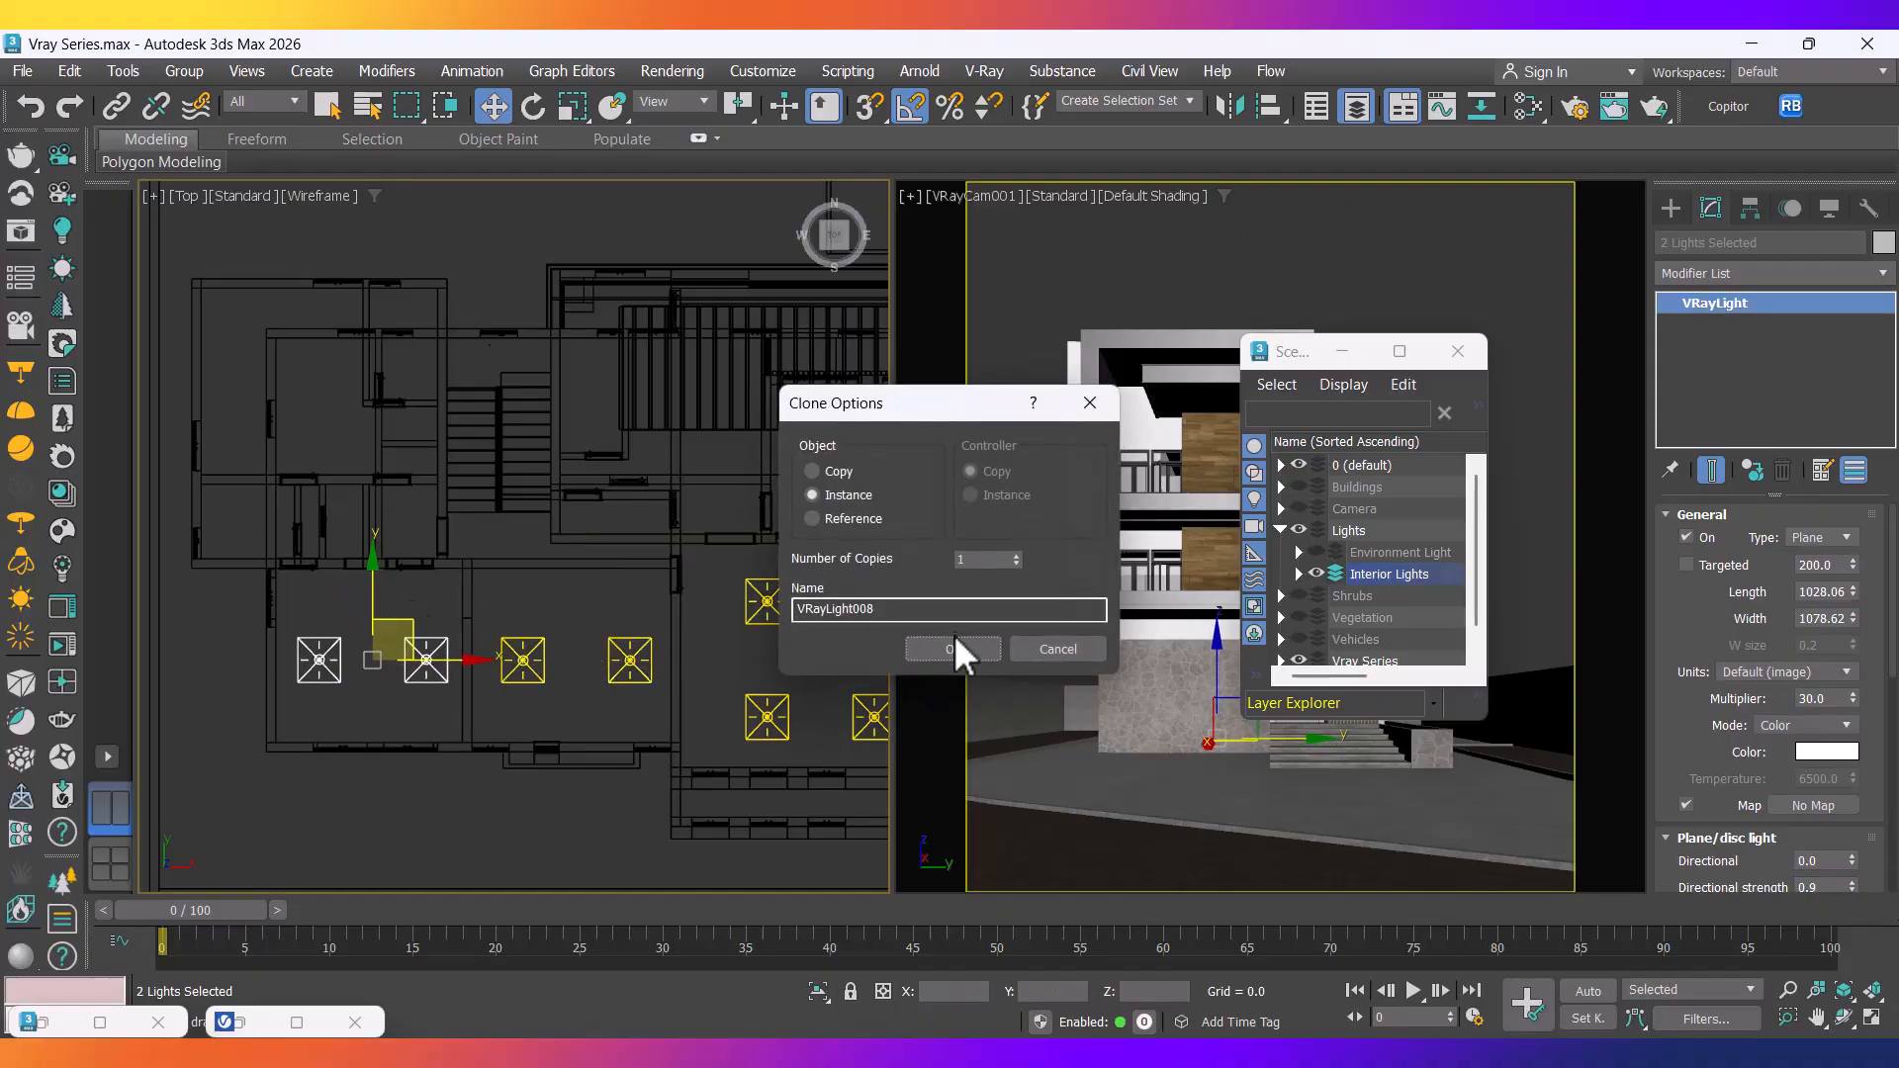
pyautogui.click(939, 651)
# Move the Scene Explorer off the camera view and frame the whole plan.
pyautogui.scroll(-2, 594, 707)
pyautogui.moveTo(591, 704); pyautogui.dragTo(522, 731, button='middle')
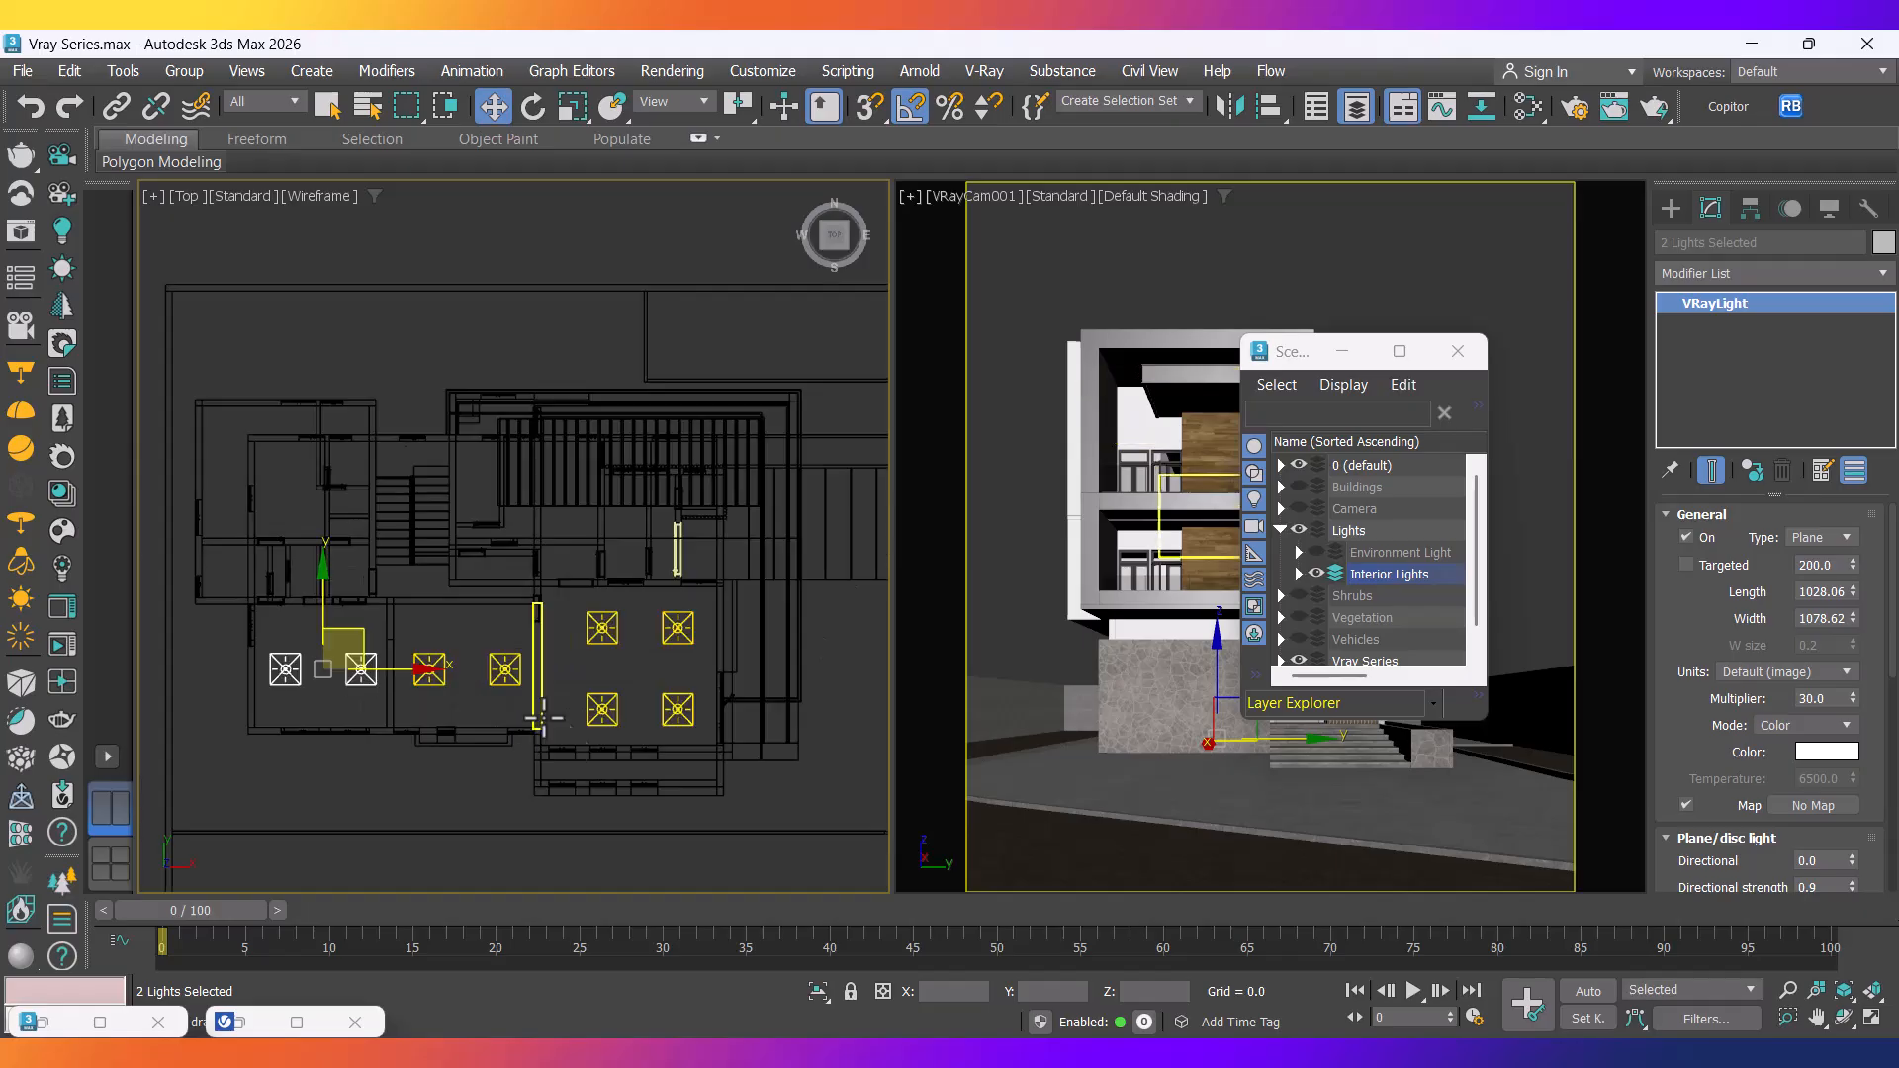
pyautogui.scroll(2, 680, 712)
pyautogui.moveTo(690, 719)
pyautogui.mouseDown(button='middle')
pyautogui.moveTo(670, 721)
pyautogui.moveTo(726, 712)
pyautogui.mouseUp(button='middle')
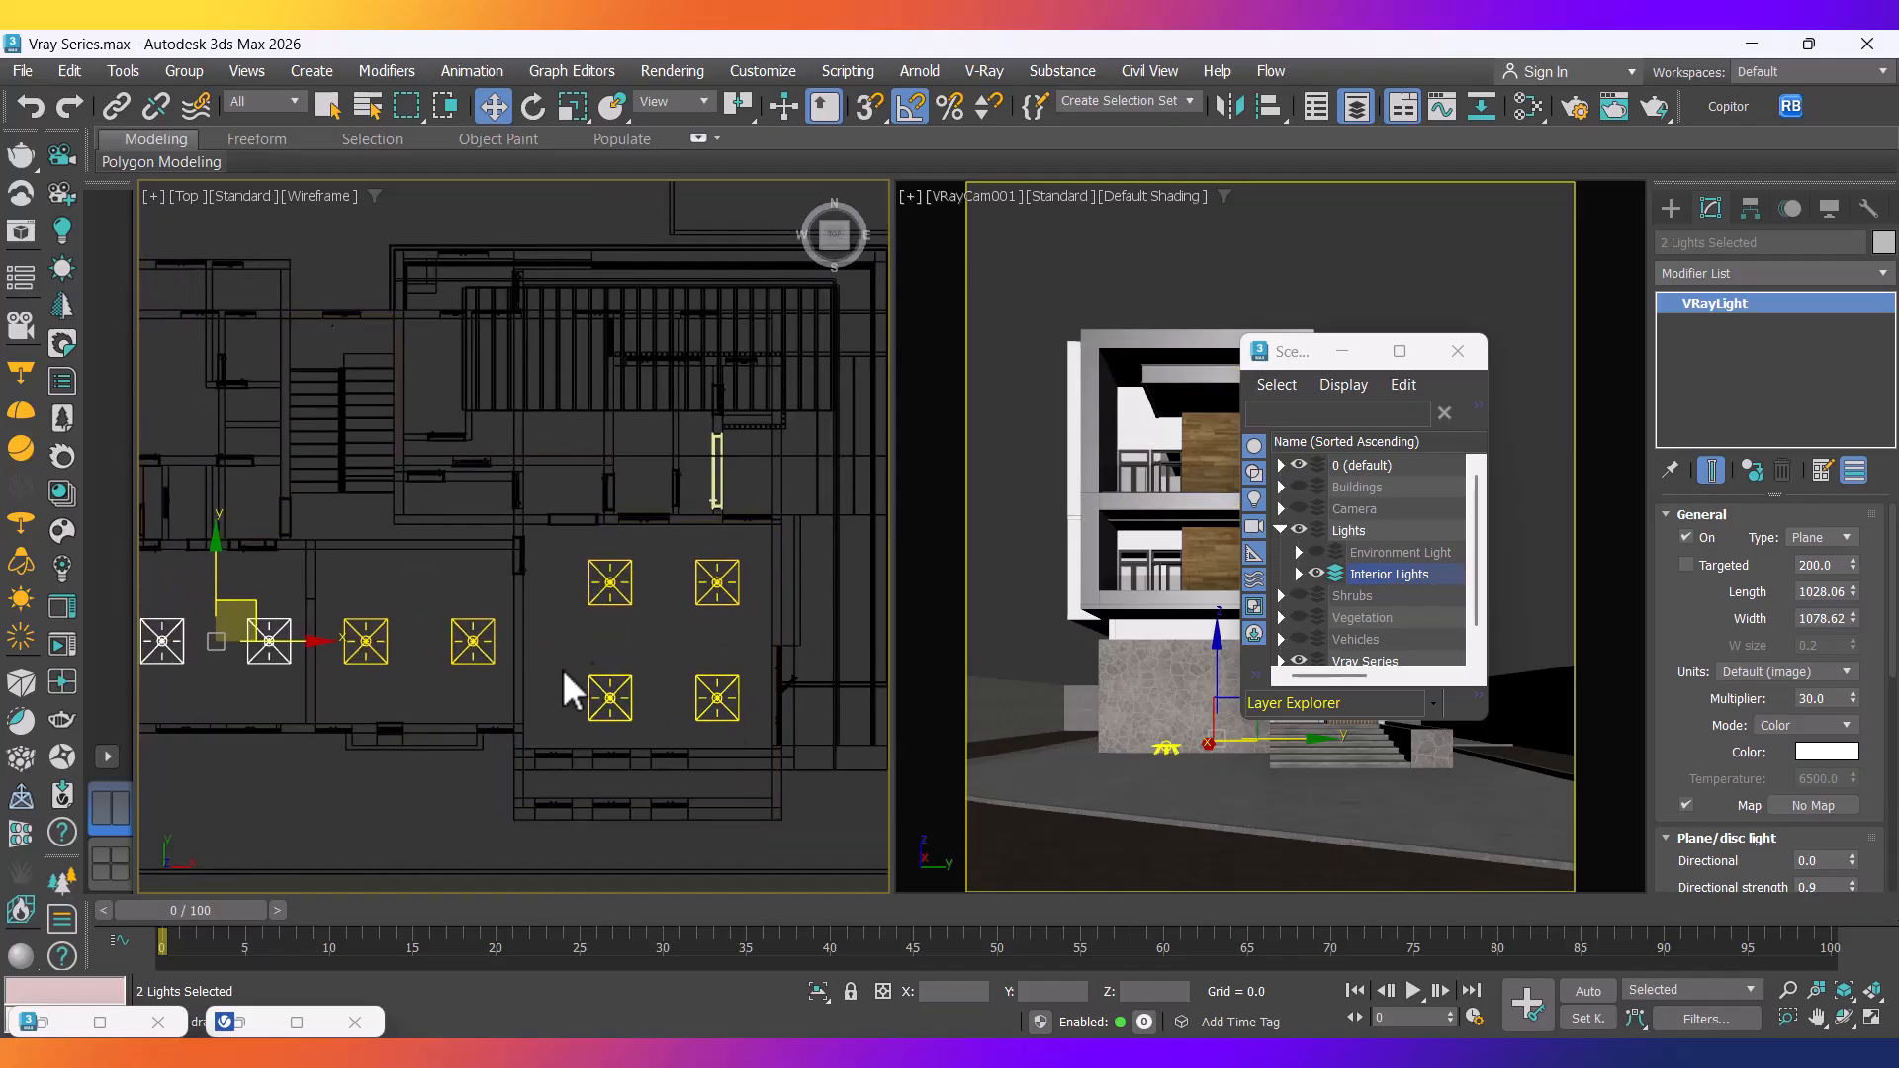
pyautogui.scroll(-2, 679, 666)
pyautogui.moveTo(1301, 351); pyautogui.dragTo(819, 568)
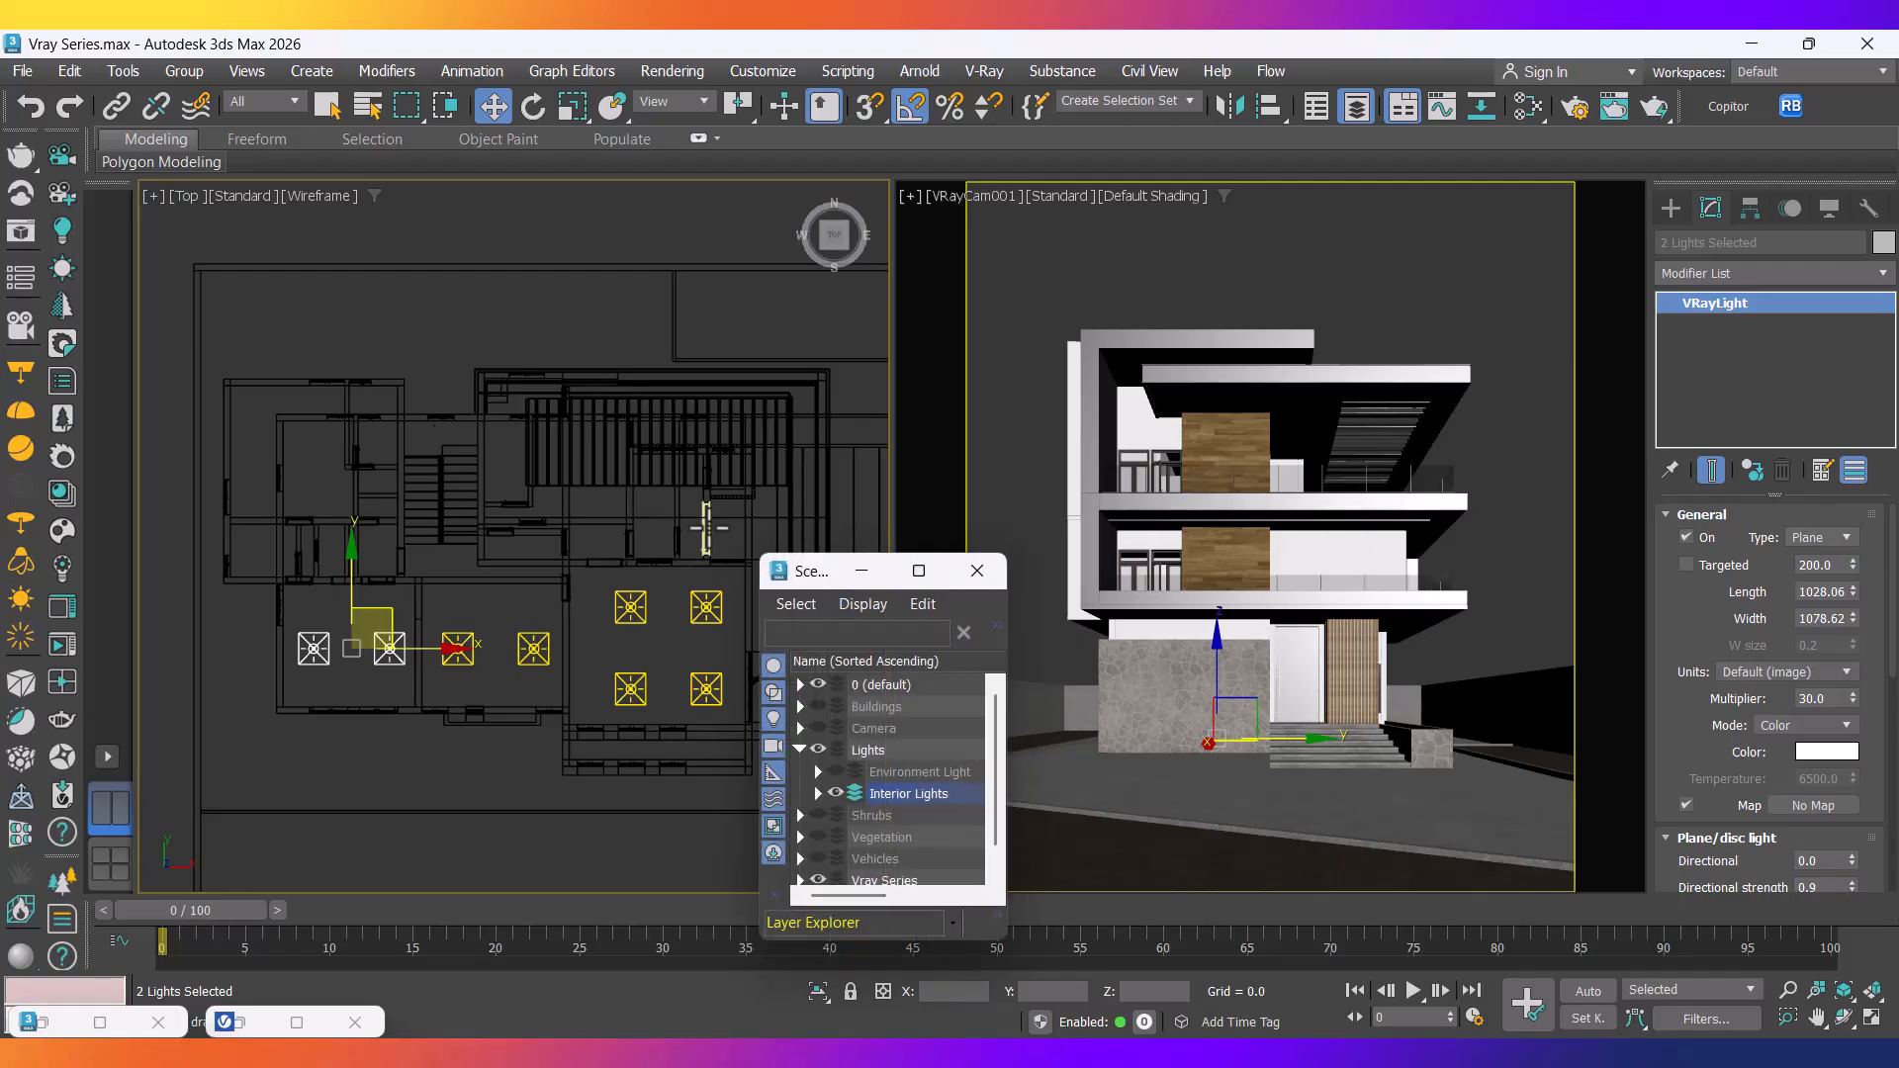
pyautogui.scroll(6, 704, 554)
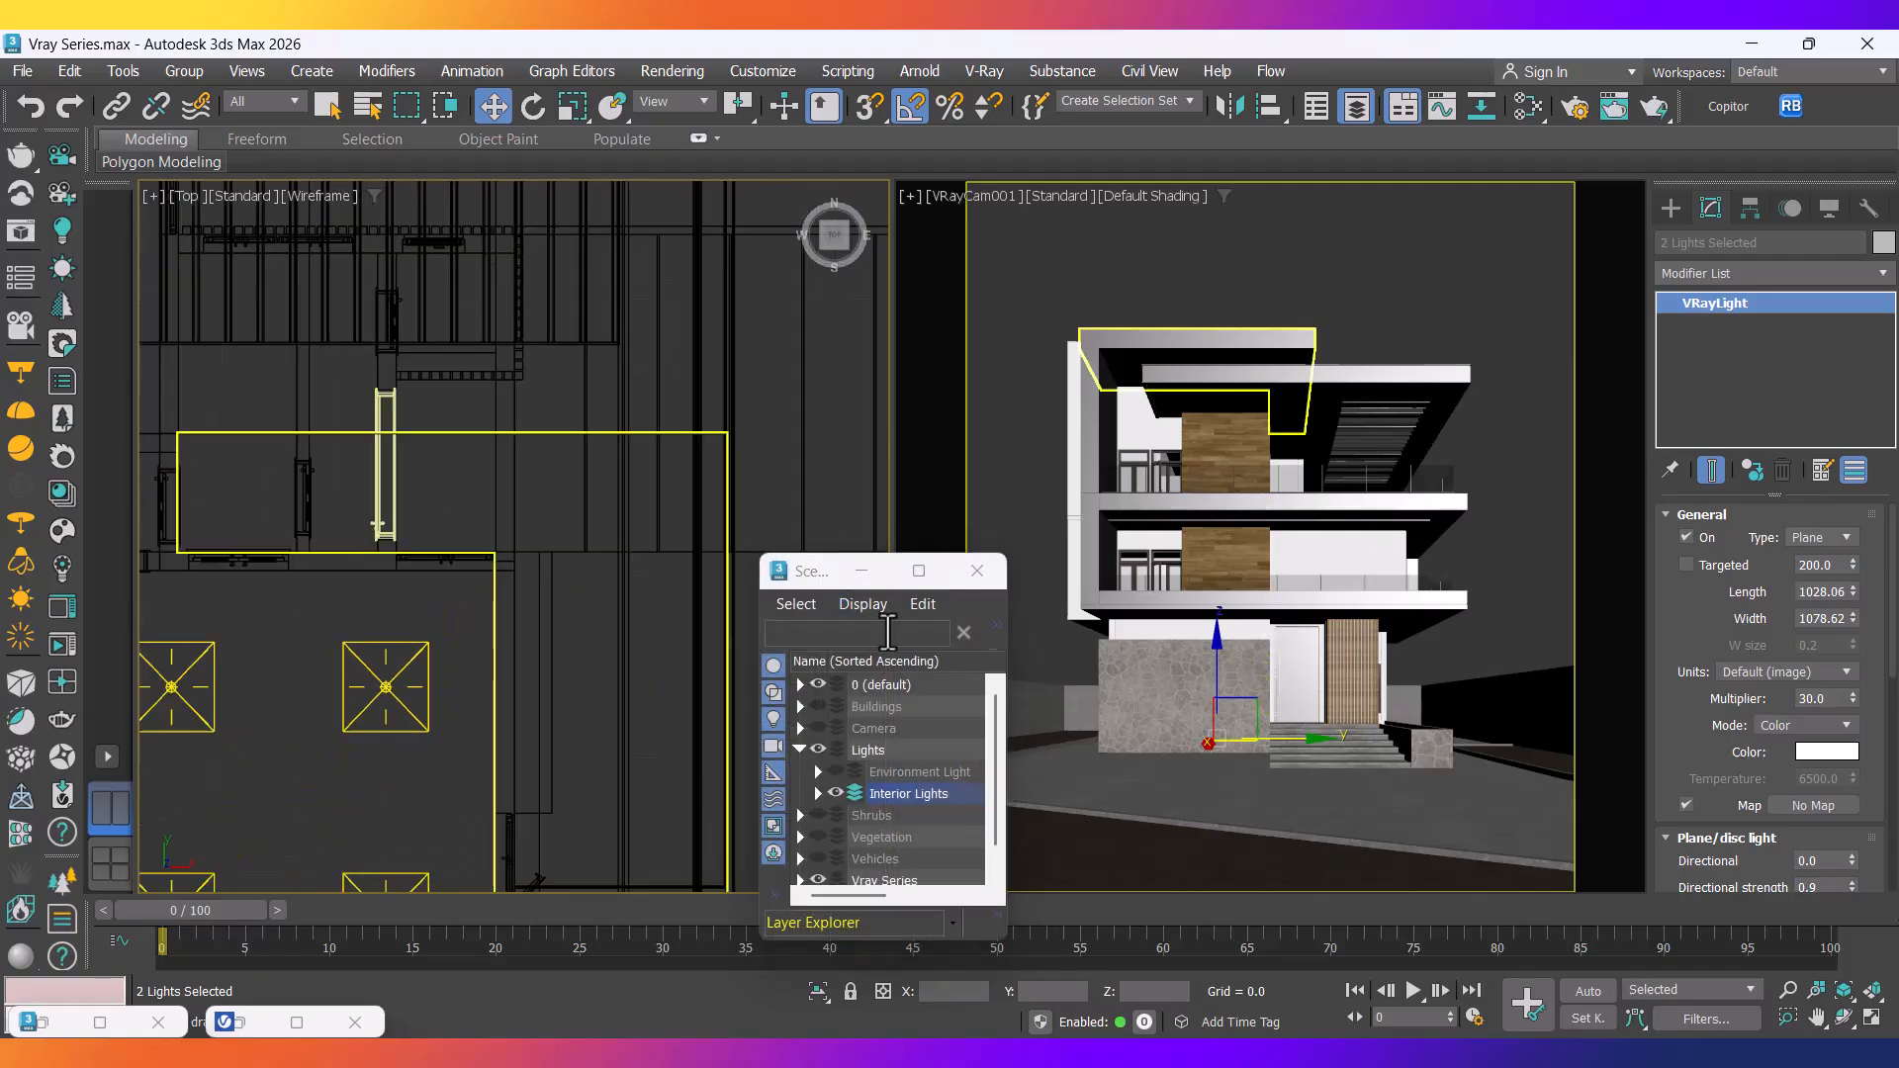
pyautogui.scroll(-4, 449, 684)
pyautogui.moveTo(449, 686); pyautogui.dragTo(636, 586, button='middle')
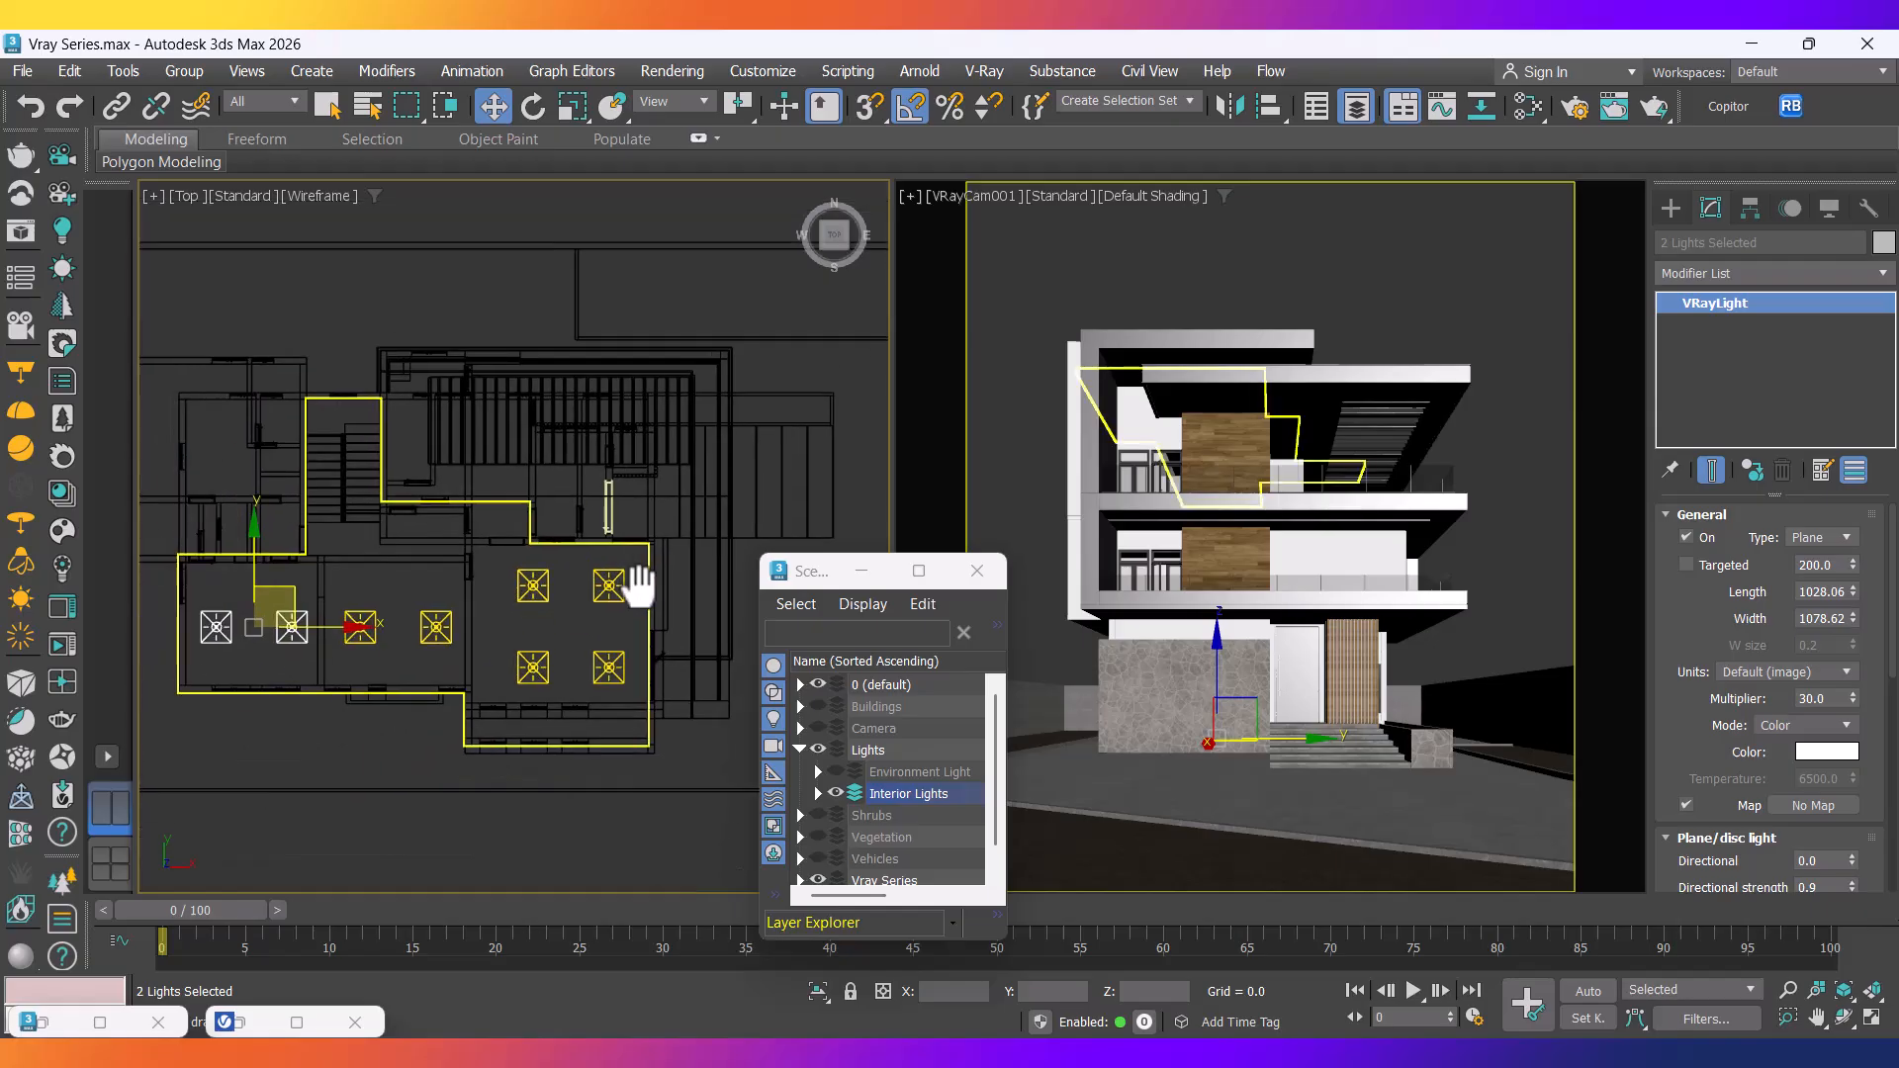
pyautogui.moveTo(342, 668); pyautogui.dragTo(539, 578, button='middle')
pyautogui.scroll(-2, 449, 708)
pyautogui.moveTo(540, 676)
pyautogui.mouseDown(button='middle')
pyautogui.moveTo(521, 679)
pyautogui.moveTo(524, 747)
pyautogui.moveTo(530, 712)
pyautogui.mouseUp(button='middle')
pyautogui.scroll(5, 417, 548)
pyautogui.click(524, 692)
pyautogui.scroll(-3, 503, 681)
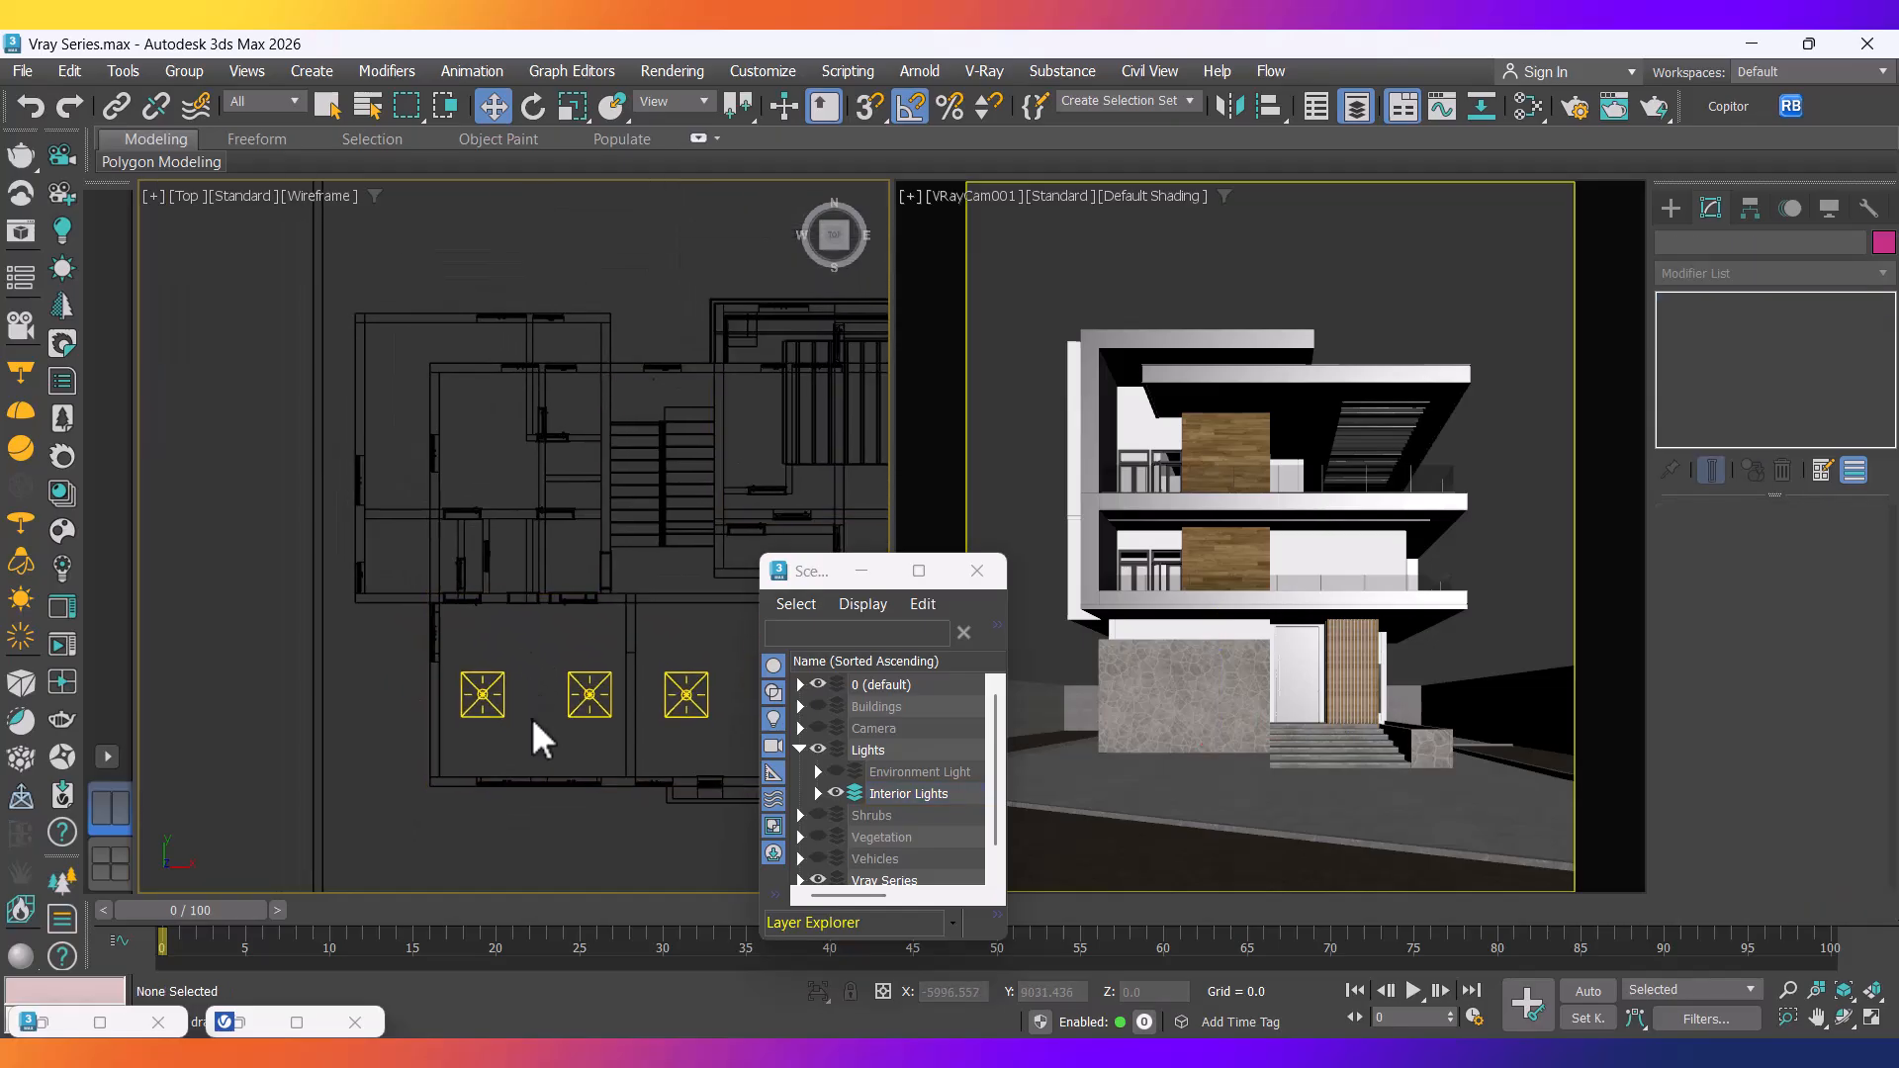
pyautogui.scroll(2, 530, 712)
# Instance a single ceiling light up-left into two more rooms.
pyautogui.click(506, 704)
pyautogui.keyDown('shift'); pyautogui.moveTo(521, 659); pyautogui.dragTo(425, 458); pyautogui.keyUp('shift')
pyautogui.click(953, 649)
pyautogui.moveTo(385, 405); pyautogui.dragTo(423, 662, button='middle')
pyautogui.moveTo(419, 661)
pyautogui.keyDown('shift'); pyautogui.mouseDown()
pyautogui.moveTo(386, 424)
pyautogui.moveTo(384, 479)
pyautogui.mouseUp(); pyautogui.keyUp('shift')
pyautogui.click(976, 650)
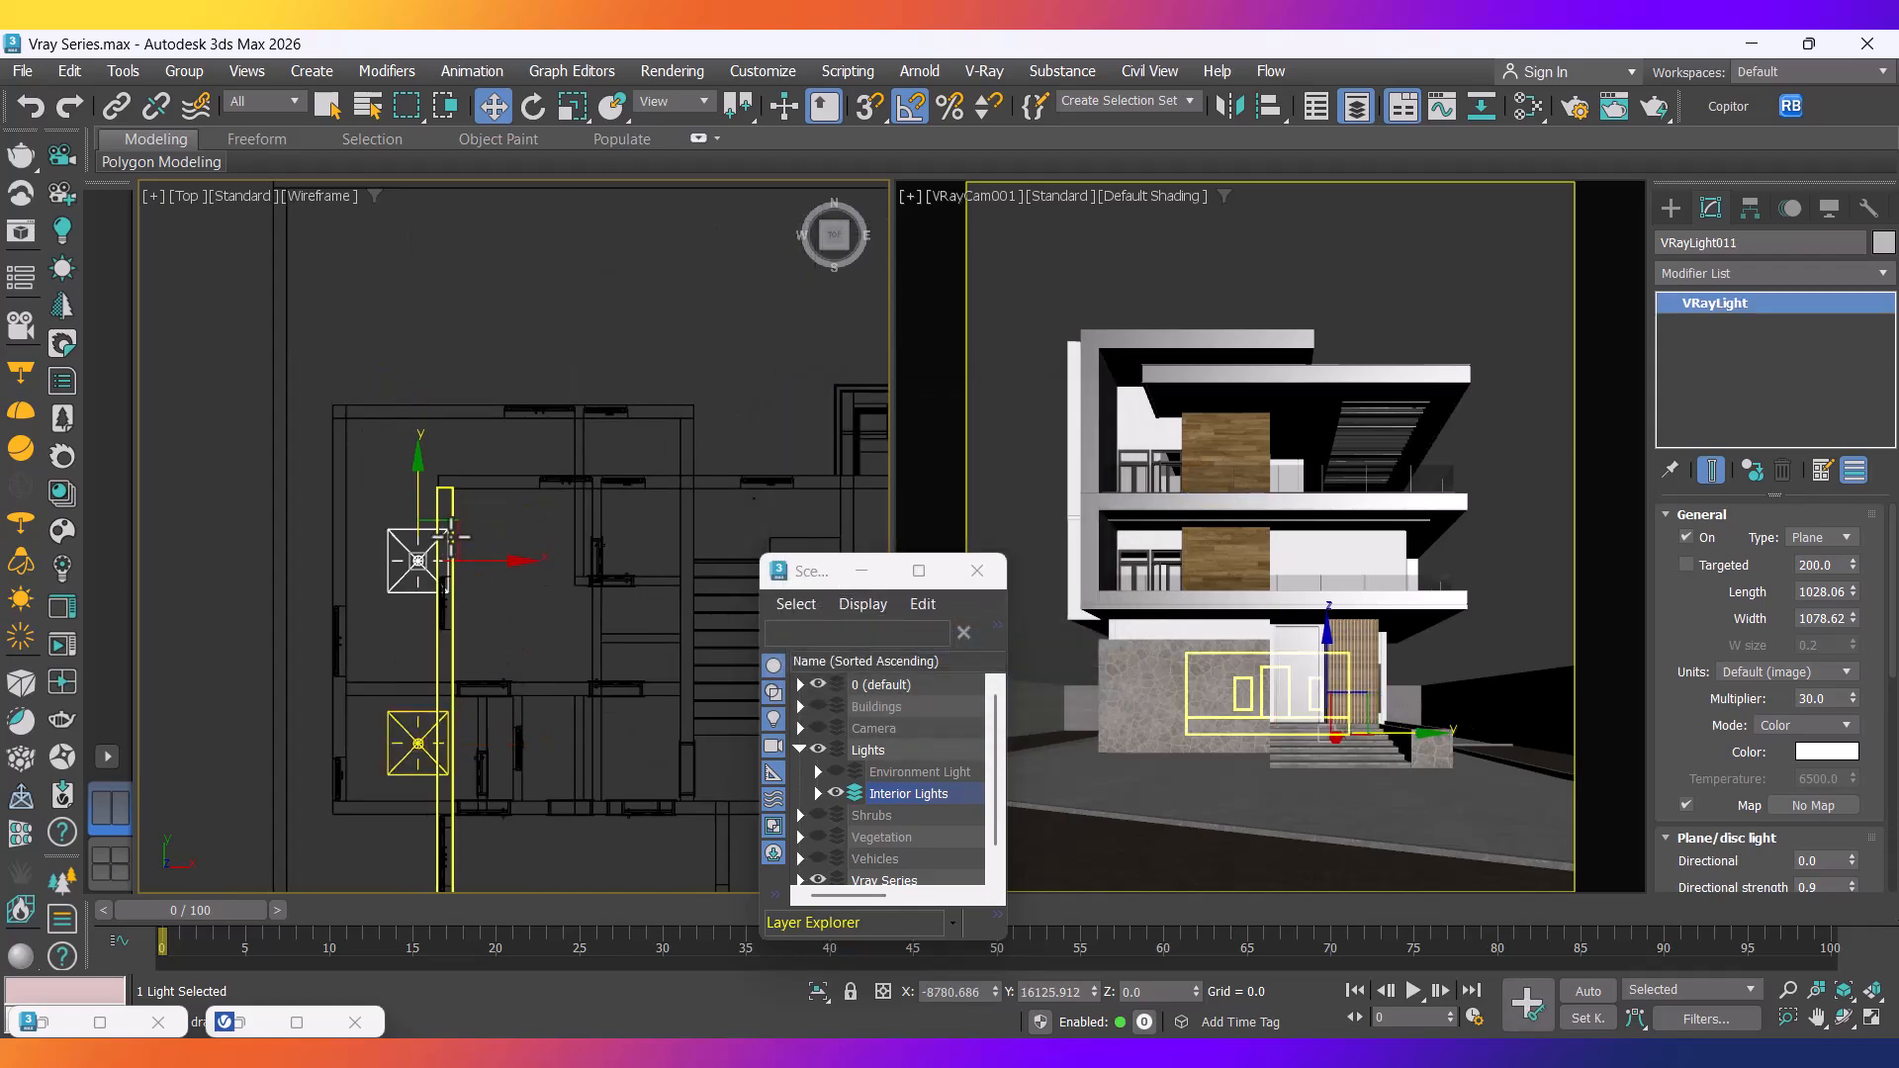
pyautogui.moveTo(458, 543)
pyautogui.mouseDown()
pyautogui.moveTo(508, 453)
pyautogui.moveTo(474, 553)
pyautogui.mouseUp()
pyautogui.click(964, 647)
# Instance the top light to the right into the neighbouring room.
pyautogui.moveTo(530, 620); pyautogui.dragTo(498, 648, button='middle')
pyautogui.click(469, 539)
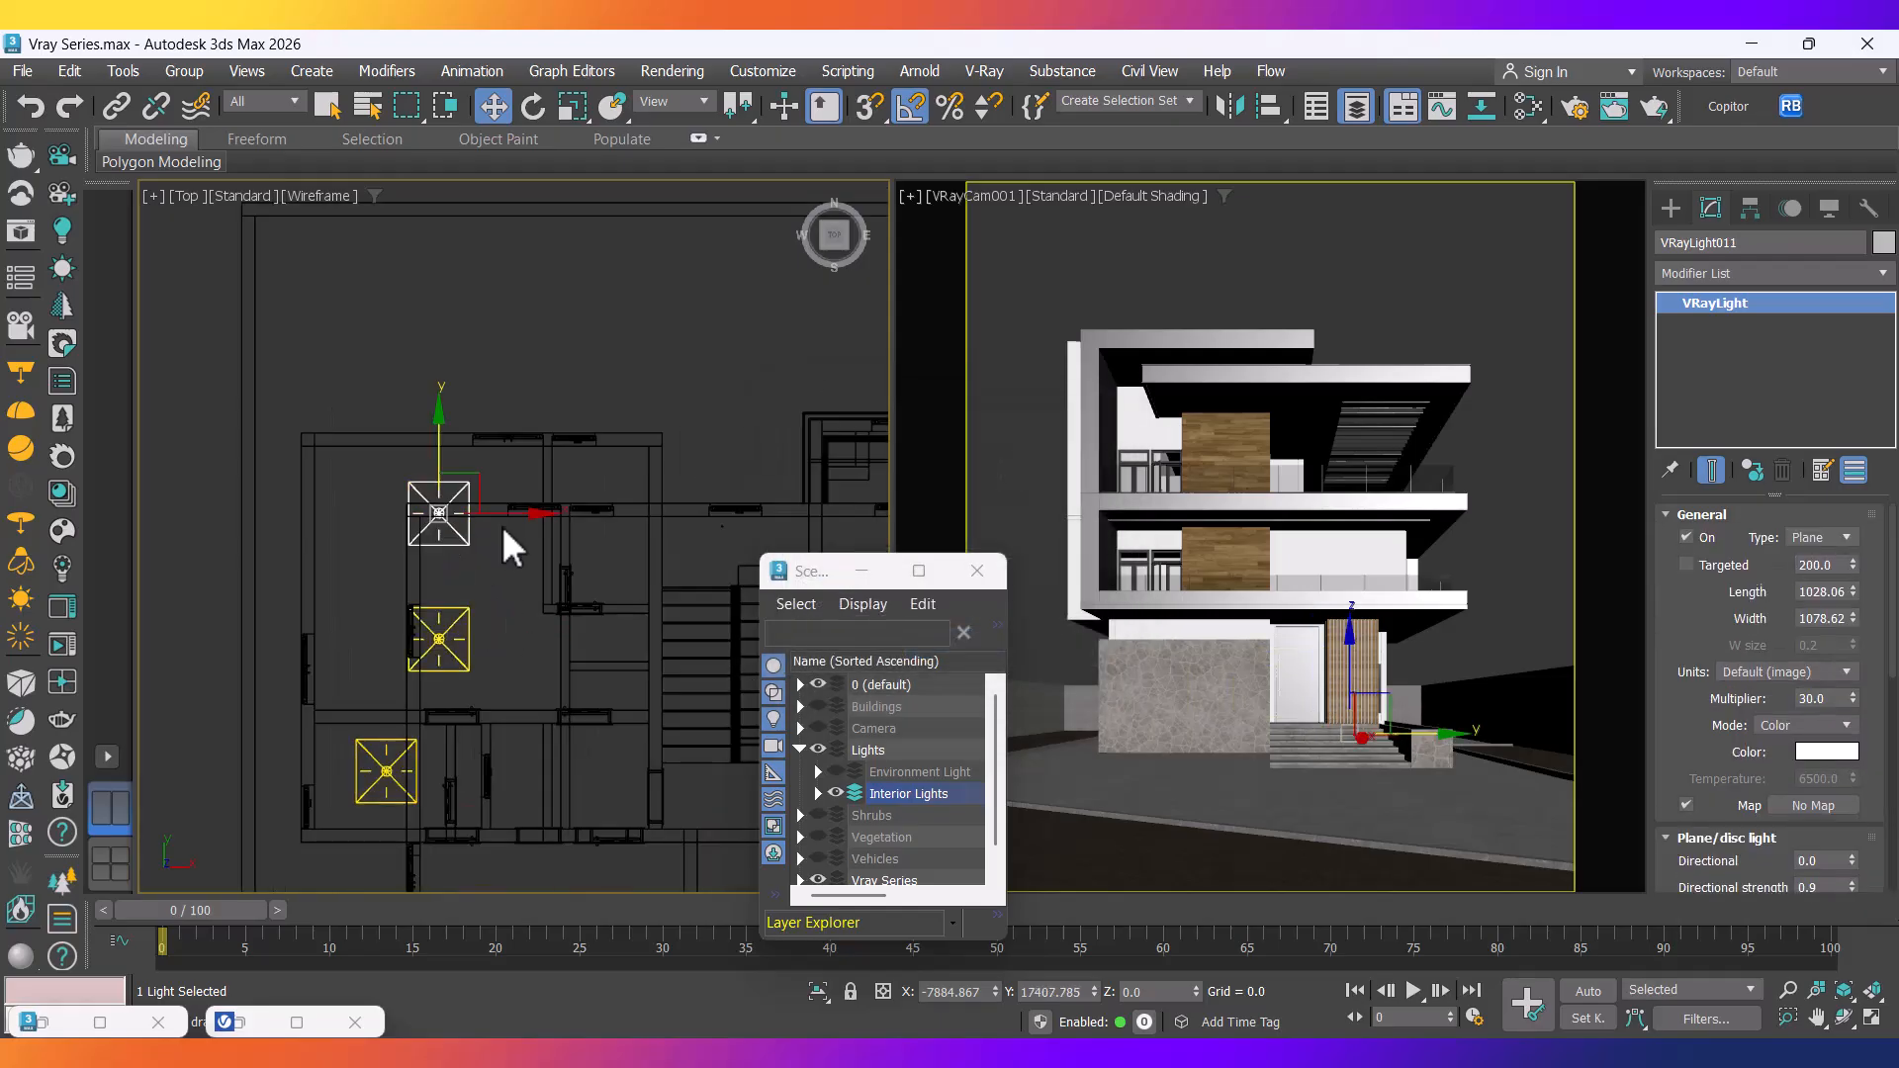
pyautogui.keyDown('shift'); pyautogui.moveTo(501, 518); pyautogui.dragTo(657, 539); pyautogui.keyUp('shift')
pyautogui.click(963, 647)
pyautogui.scroll(-2, 585, 610)
pyautogui.moveTo(594, 607)
pyautogui.mouseDown(button='middle')
pyautogui.moveTo(387, 535)
pyautogui.moveTo(547, 474)
pyautogui.moveTo(507, 567)
pyautogui.mouseUp(button='middle')
pyautogui.scroll(-4, 549, 516)
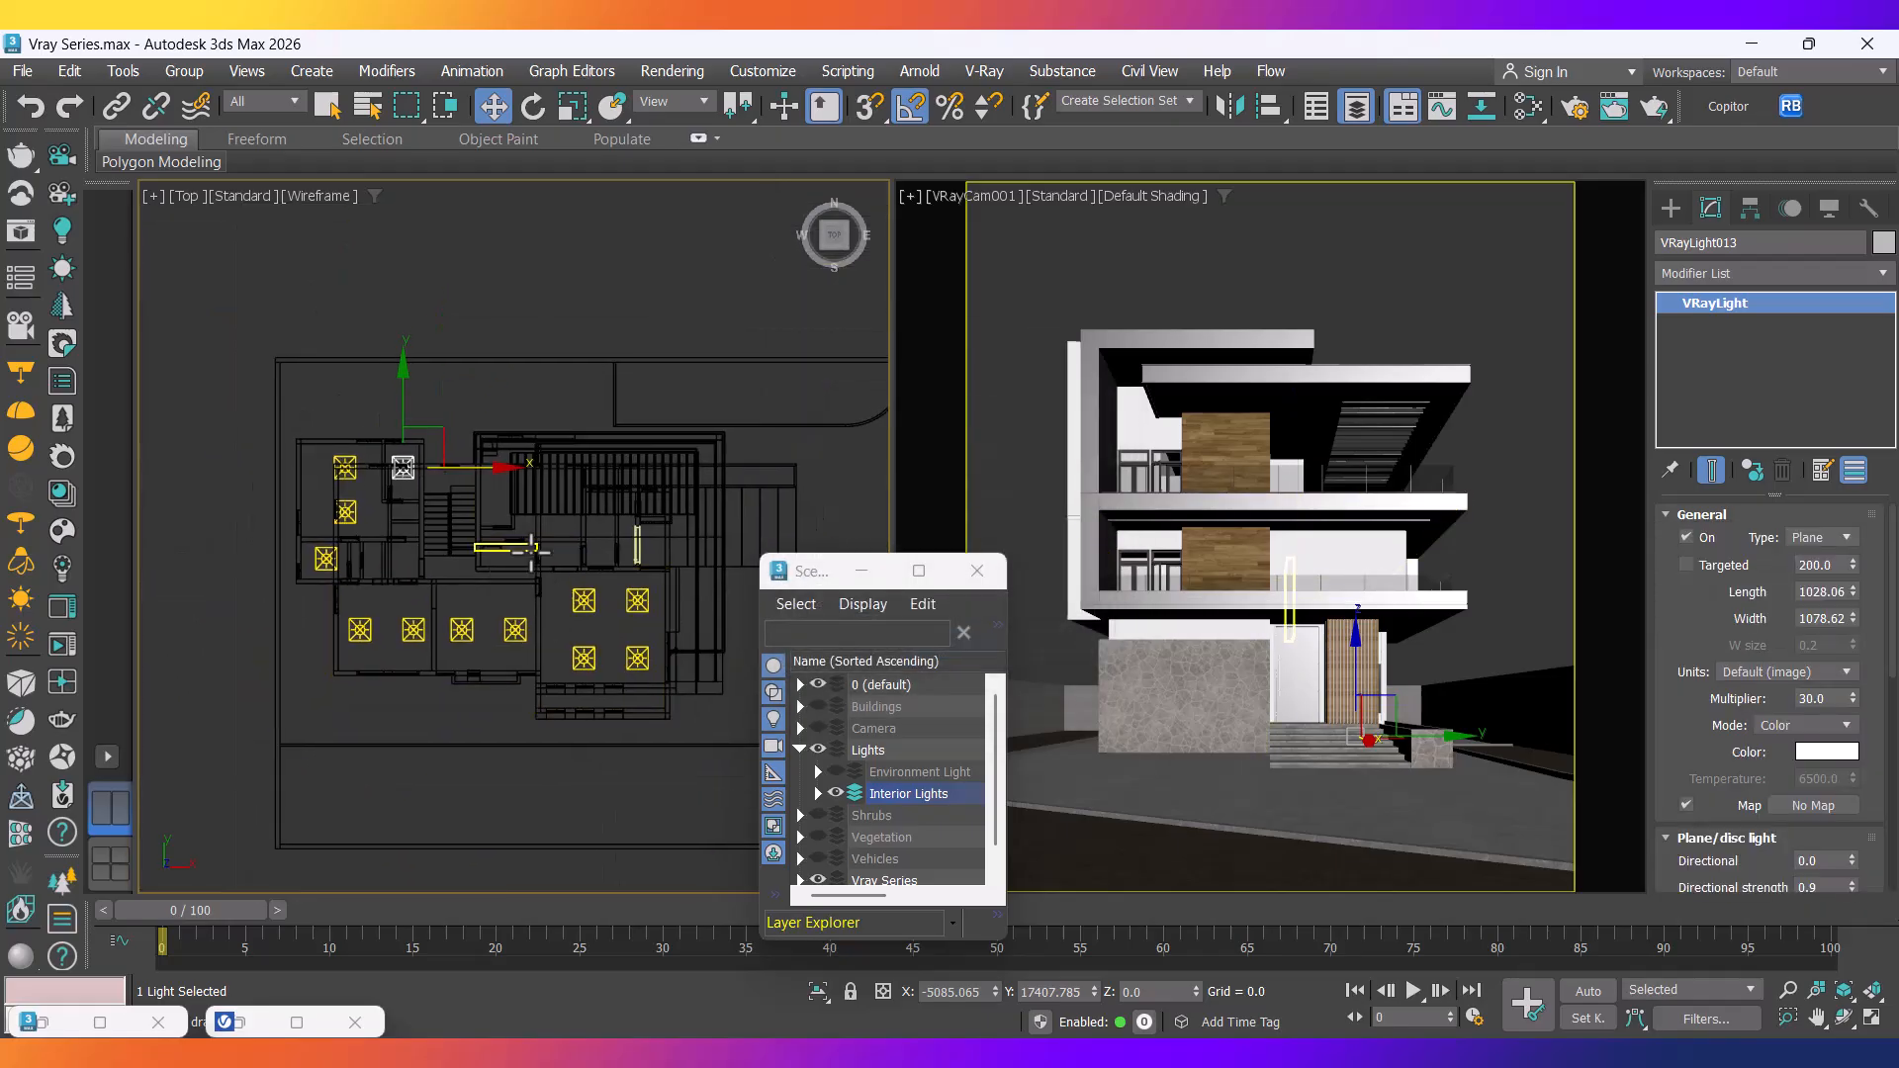
pyautogui.scroll(4, 532, 540)
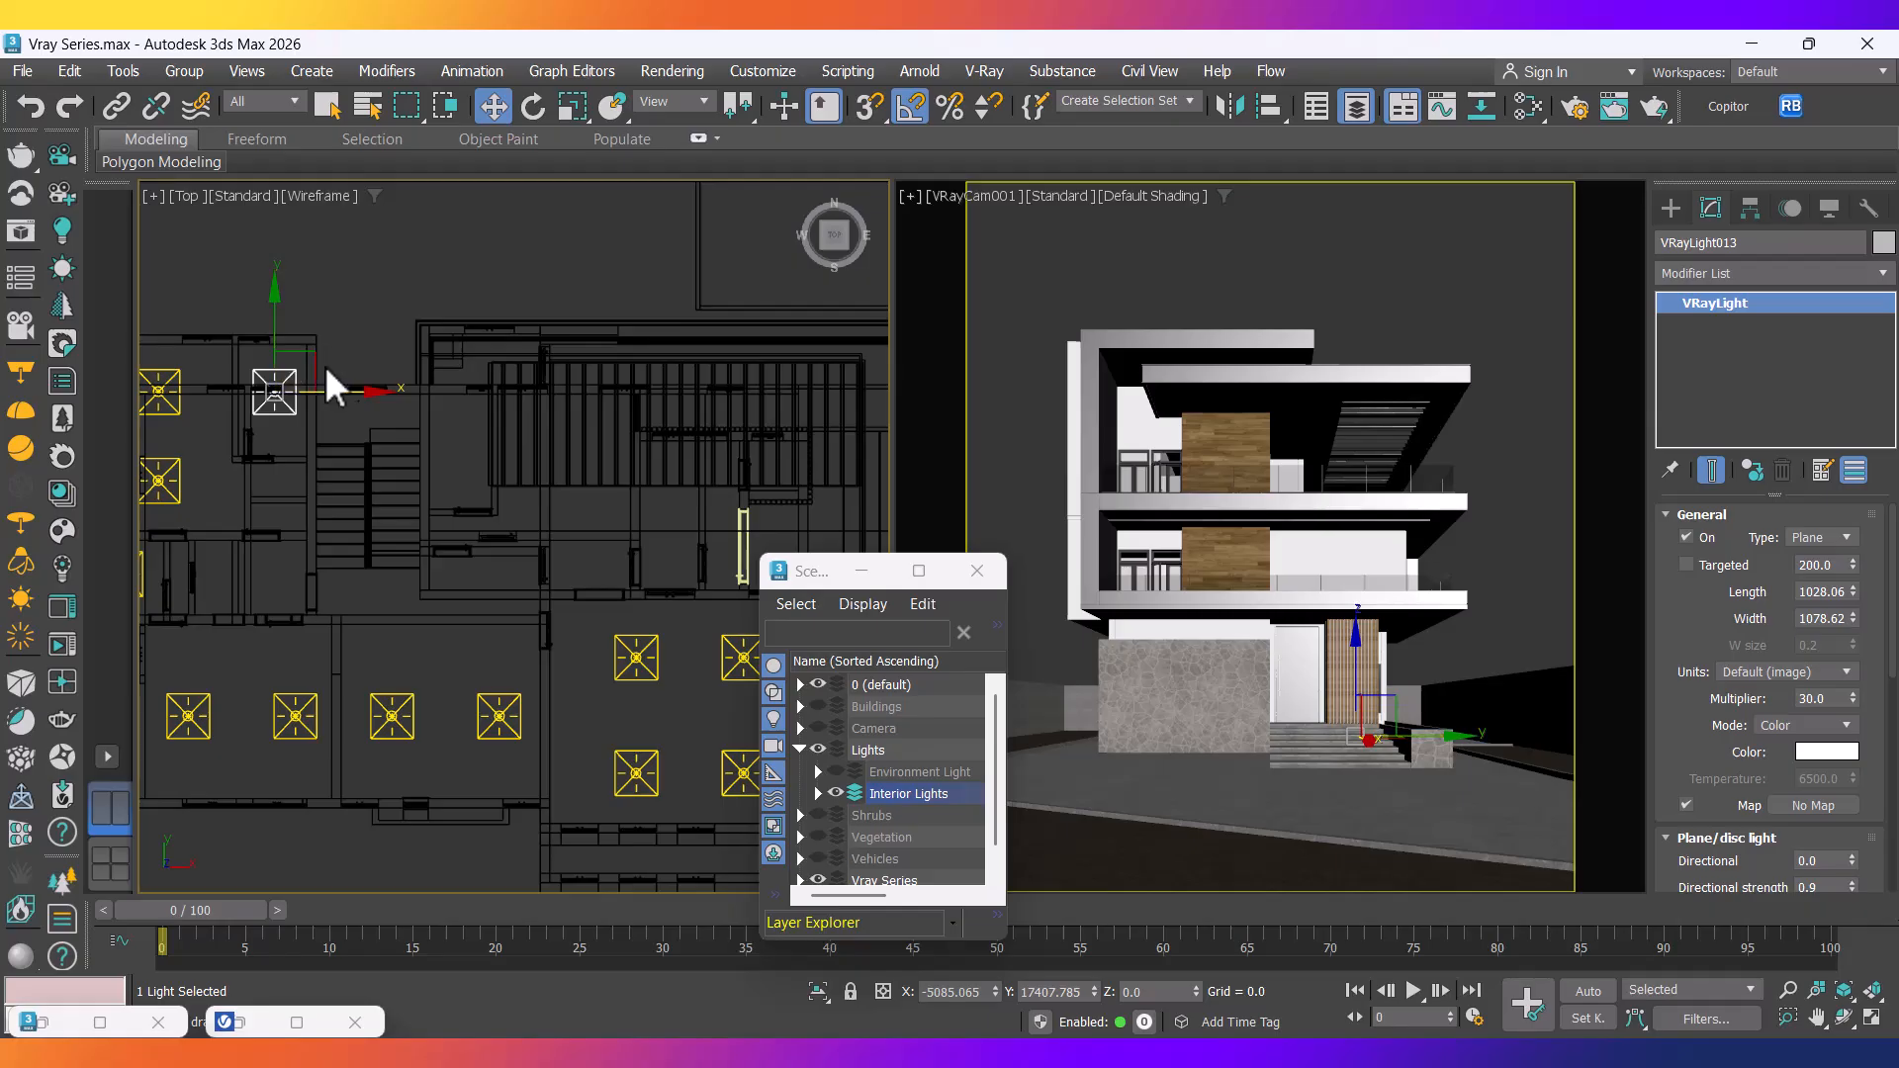
# Shift-drag instanced copies of the VRay plane light into the rooms near the staircase.
pyautogui.moveTo(317, 365)
pyautogui.keyDown('shift'); pyautogui.mouseDown()
pyautogui.moveTo(524, 427)
pyautogui.moveTo(539, 453)
pyautogui.mouseUp(); pyautogui.keyUp('shift')
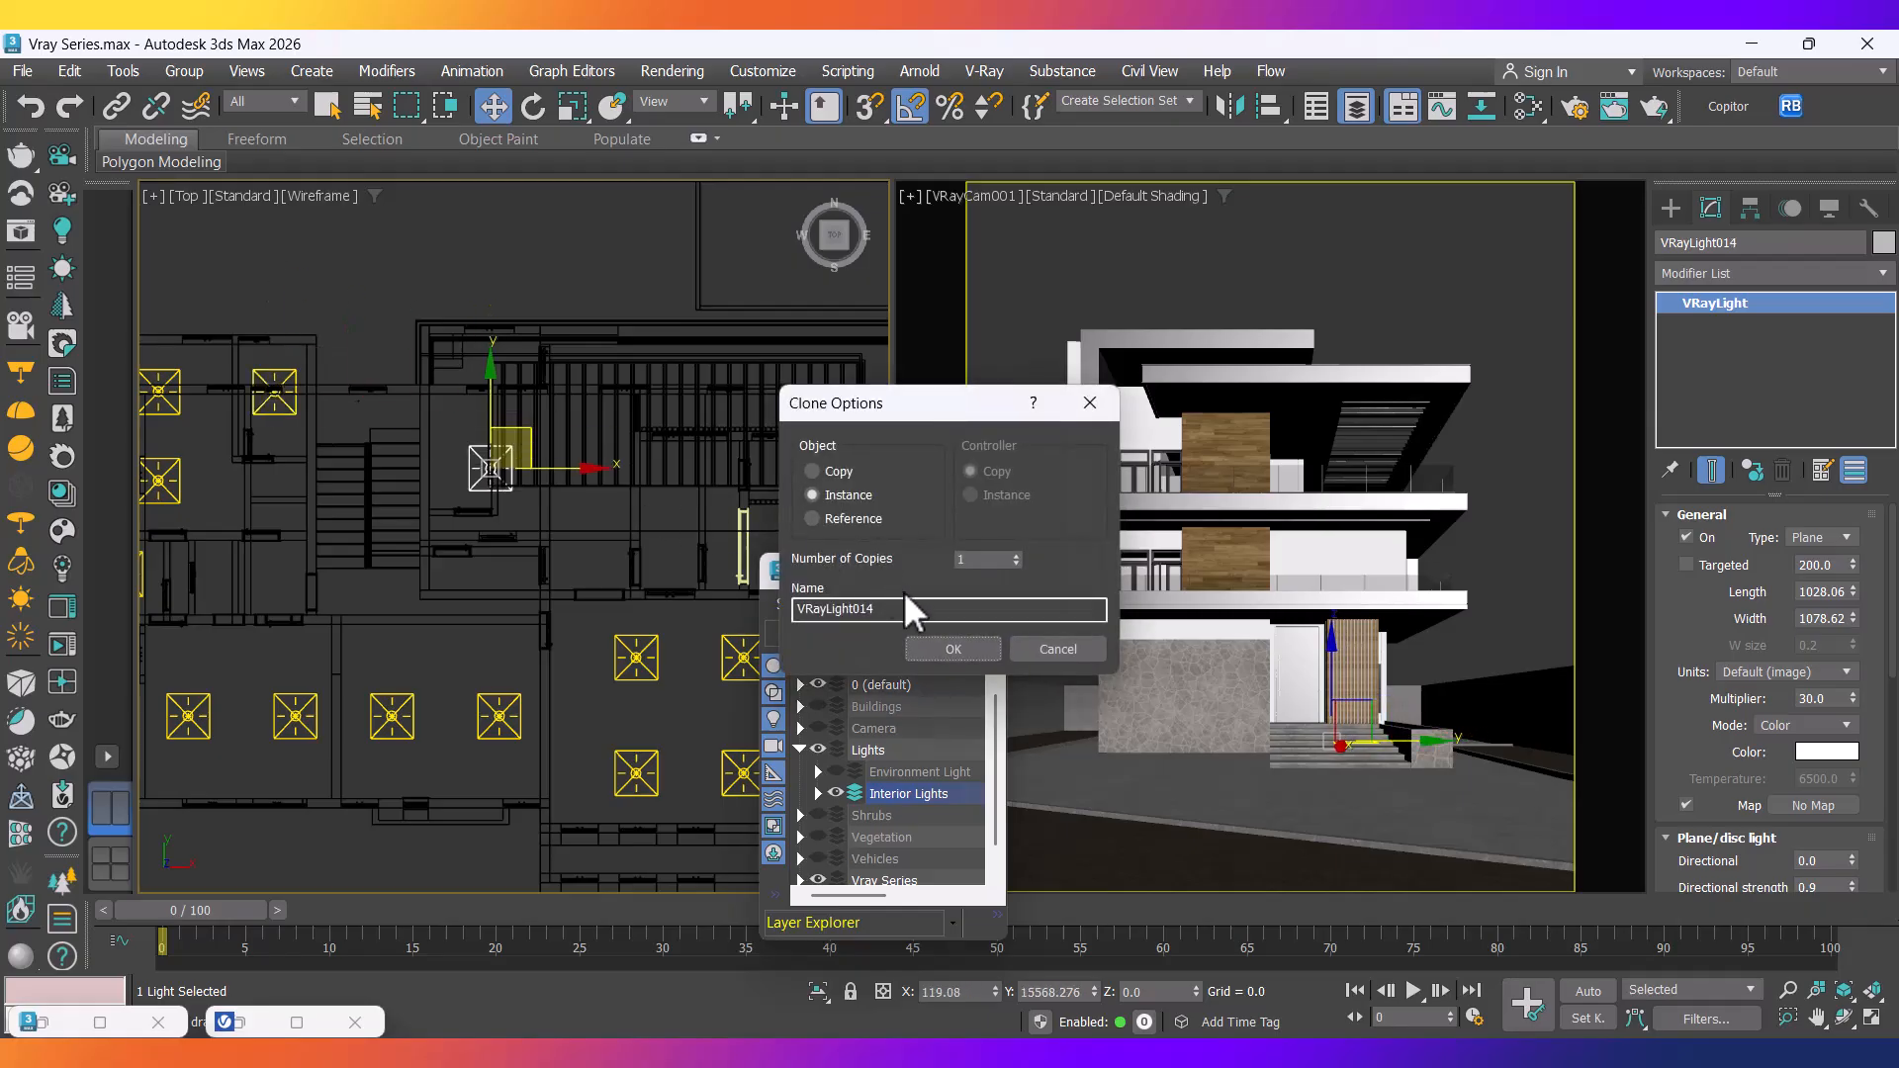
pyautogui.click(953, 649)
pyautogui.moveTo(590, 520); pyautogui.dragTo(477, 557, button='middle')
pyautogui.moveTo(436, 504)
pyautogui.keyDown('shift'); pyautogui.mouseDown()
pyautogui.moveTo(539, 522)
pyautogui.moveTo(310, 525)
pyautogui.moveTo(472, 499)
pyautogui.moveTo(615, 527)
pyautogui.mouseUp(); pyautogui.keyUp('shift')
pyautogui.click(954, 648)
pyautogui.click(951, 648)
pyautogui.click(976, 641)
# Frame the whole floor plan and open the Selection Filter dropdown.
pyautogui.scroll(-3, 560, 563)
pyautogui.scroll(3, 600, 590)
pyautogui.scroll(3, 569, 554)
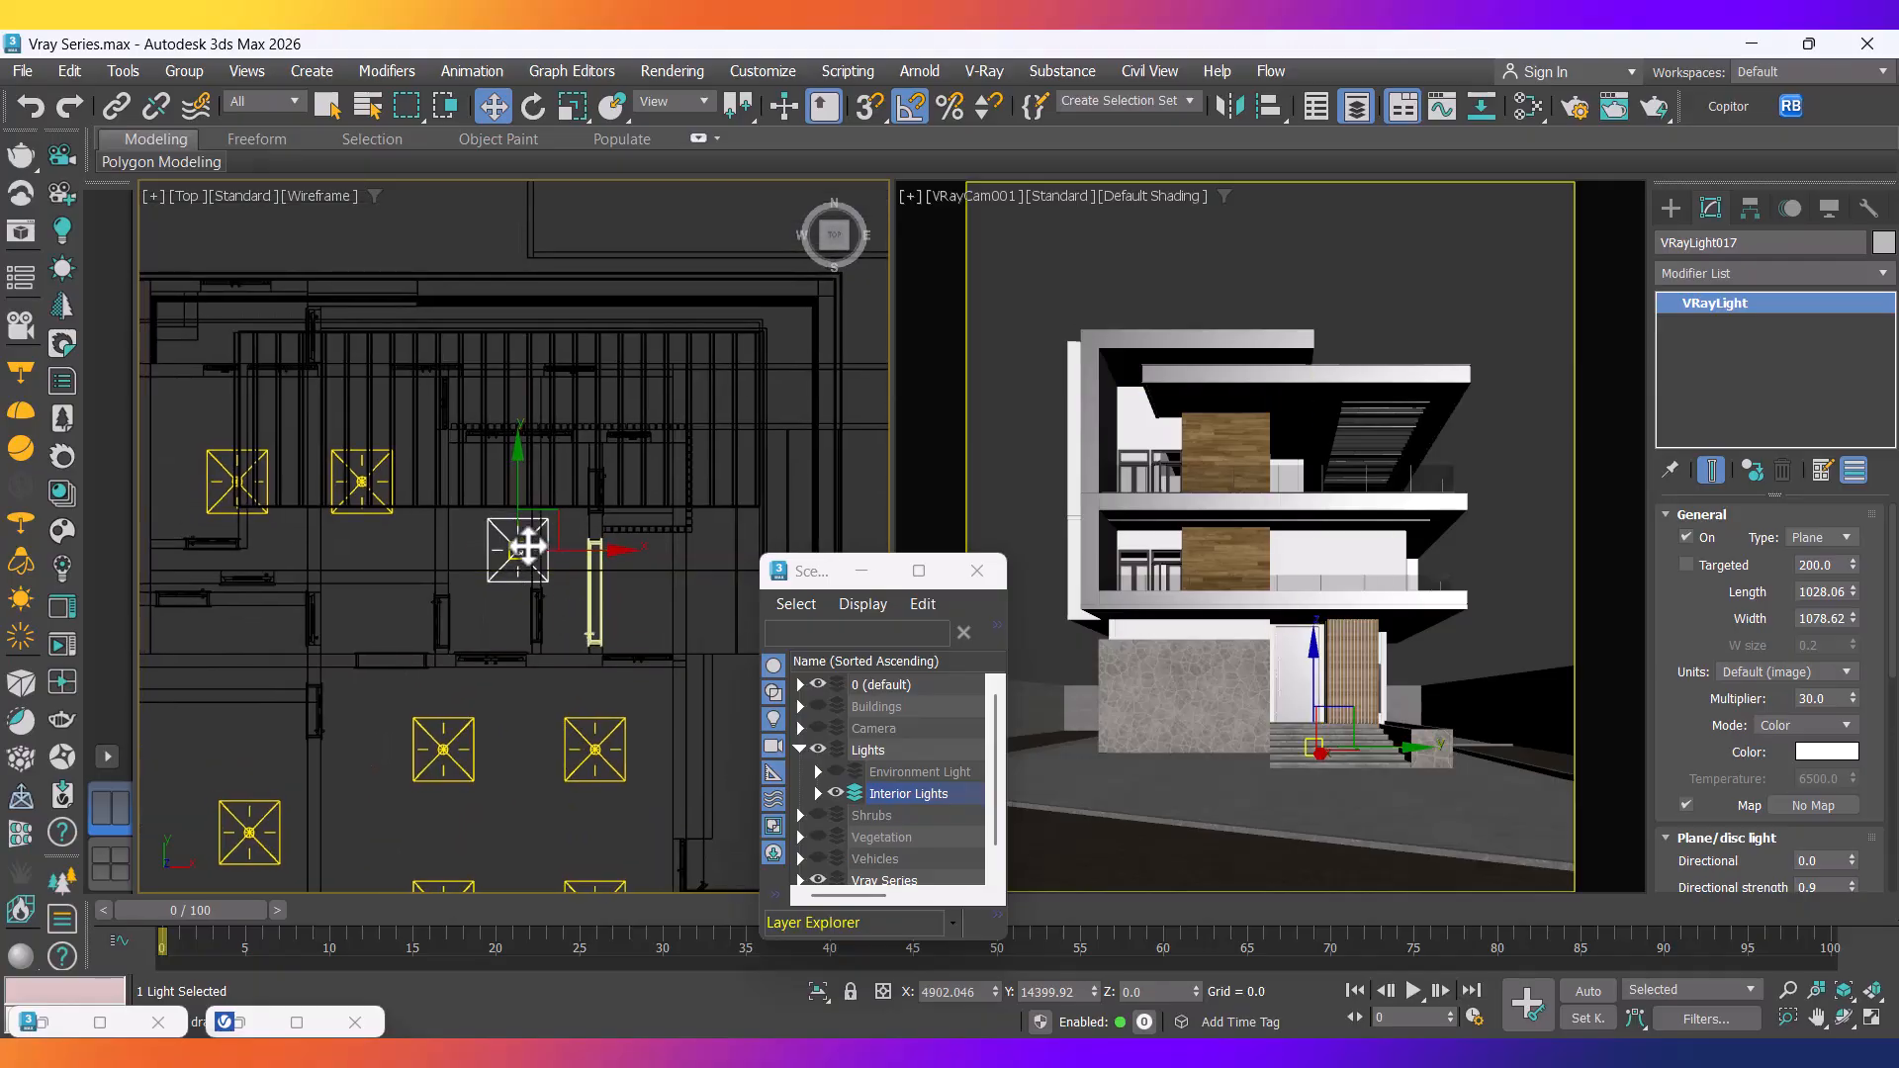
pyautogui.scroll(-5, 560, 575)
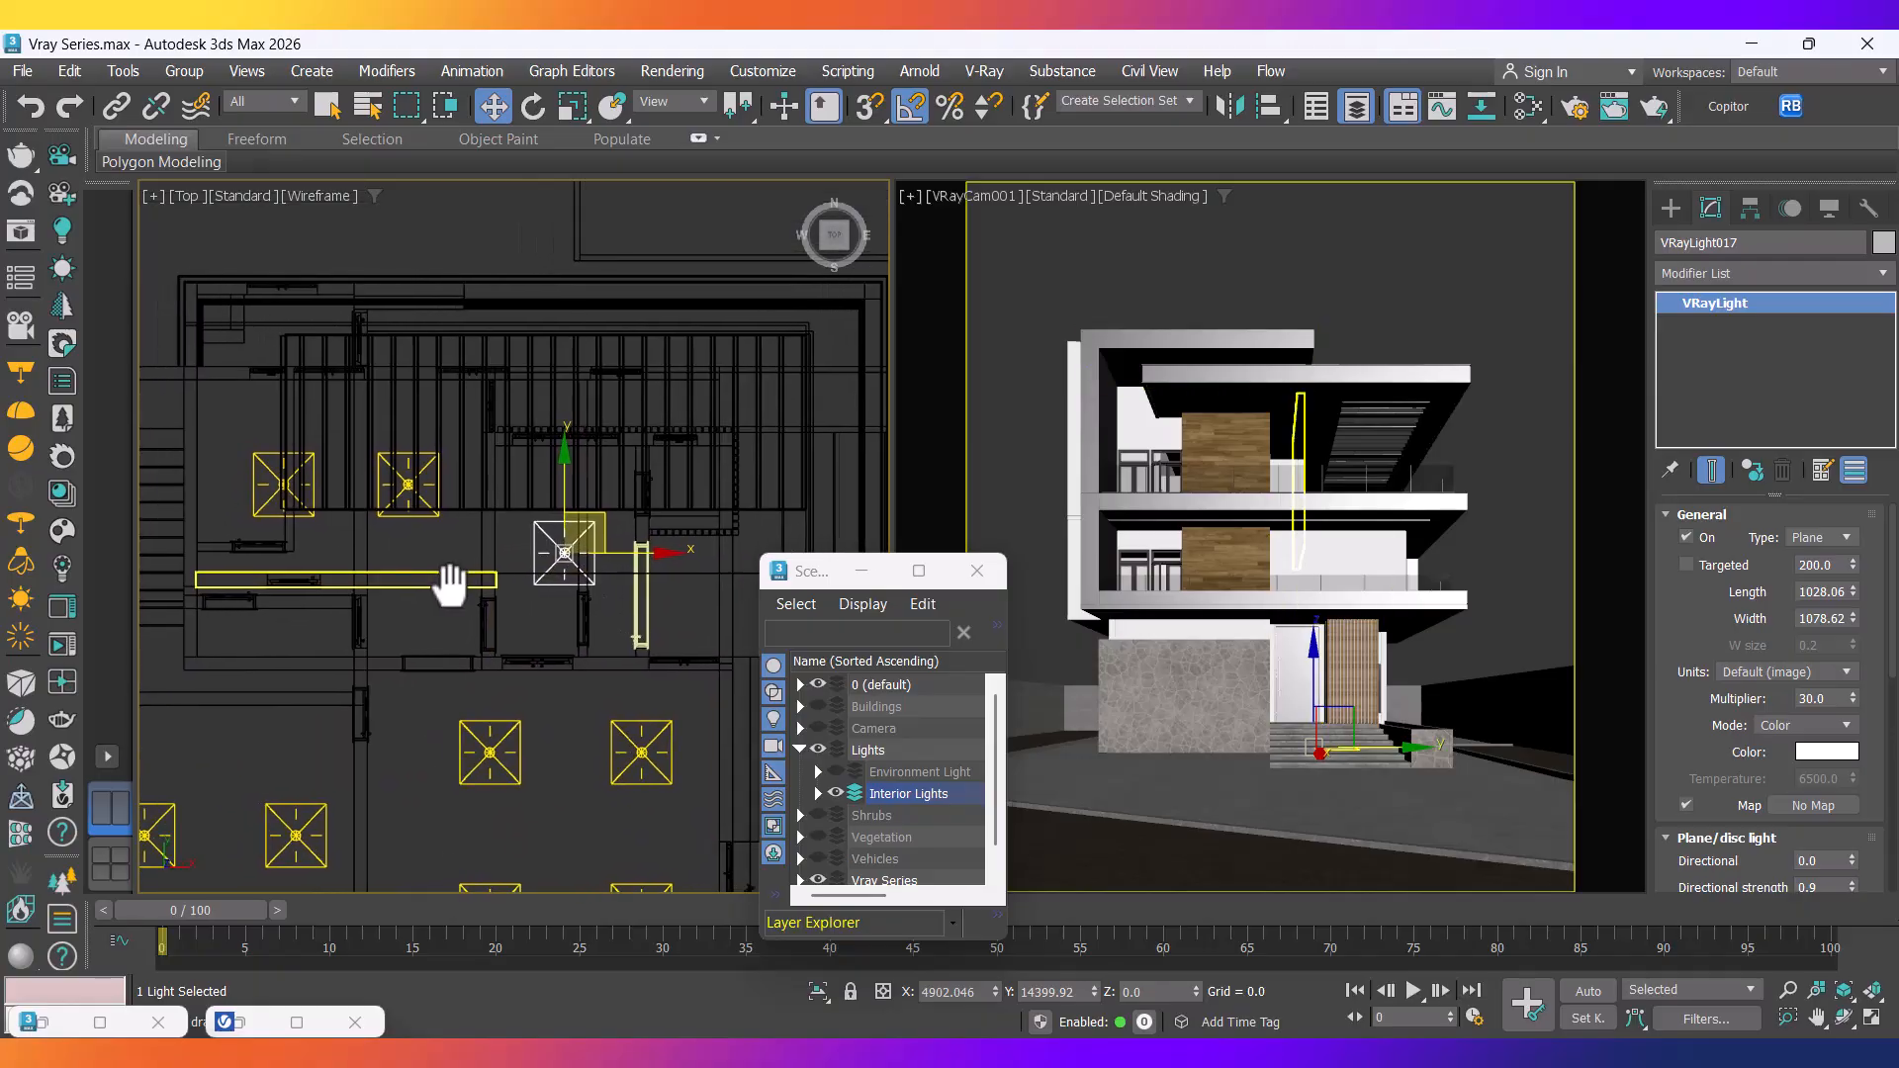
pyautogui.scroll(5, 460, 532)
pyautogui.scroll(-3, 462, 542)
pyautogui.moveTo(488, 551); pyautogui.dragTo(495, 411, button='middle')
pyautogui.scroll(-5, 497, 412)
pyautogui.moveTo(552, 513); pyautogui.dragTo(559, 557, button='middle')
pyautogui.click(259, 103)
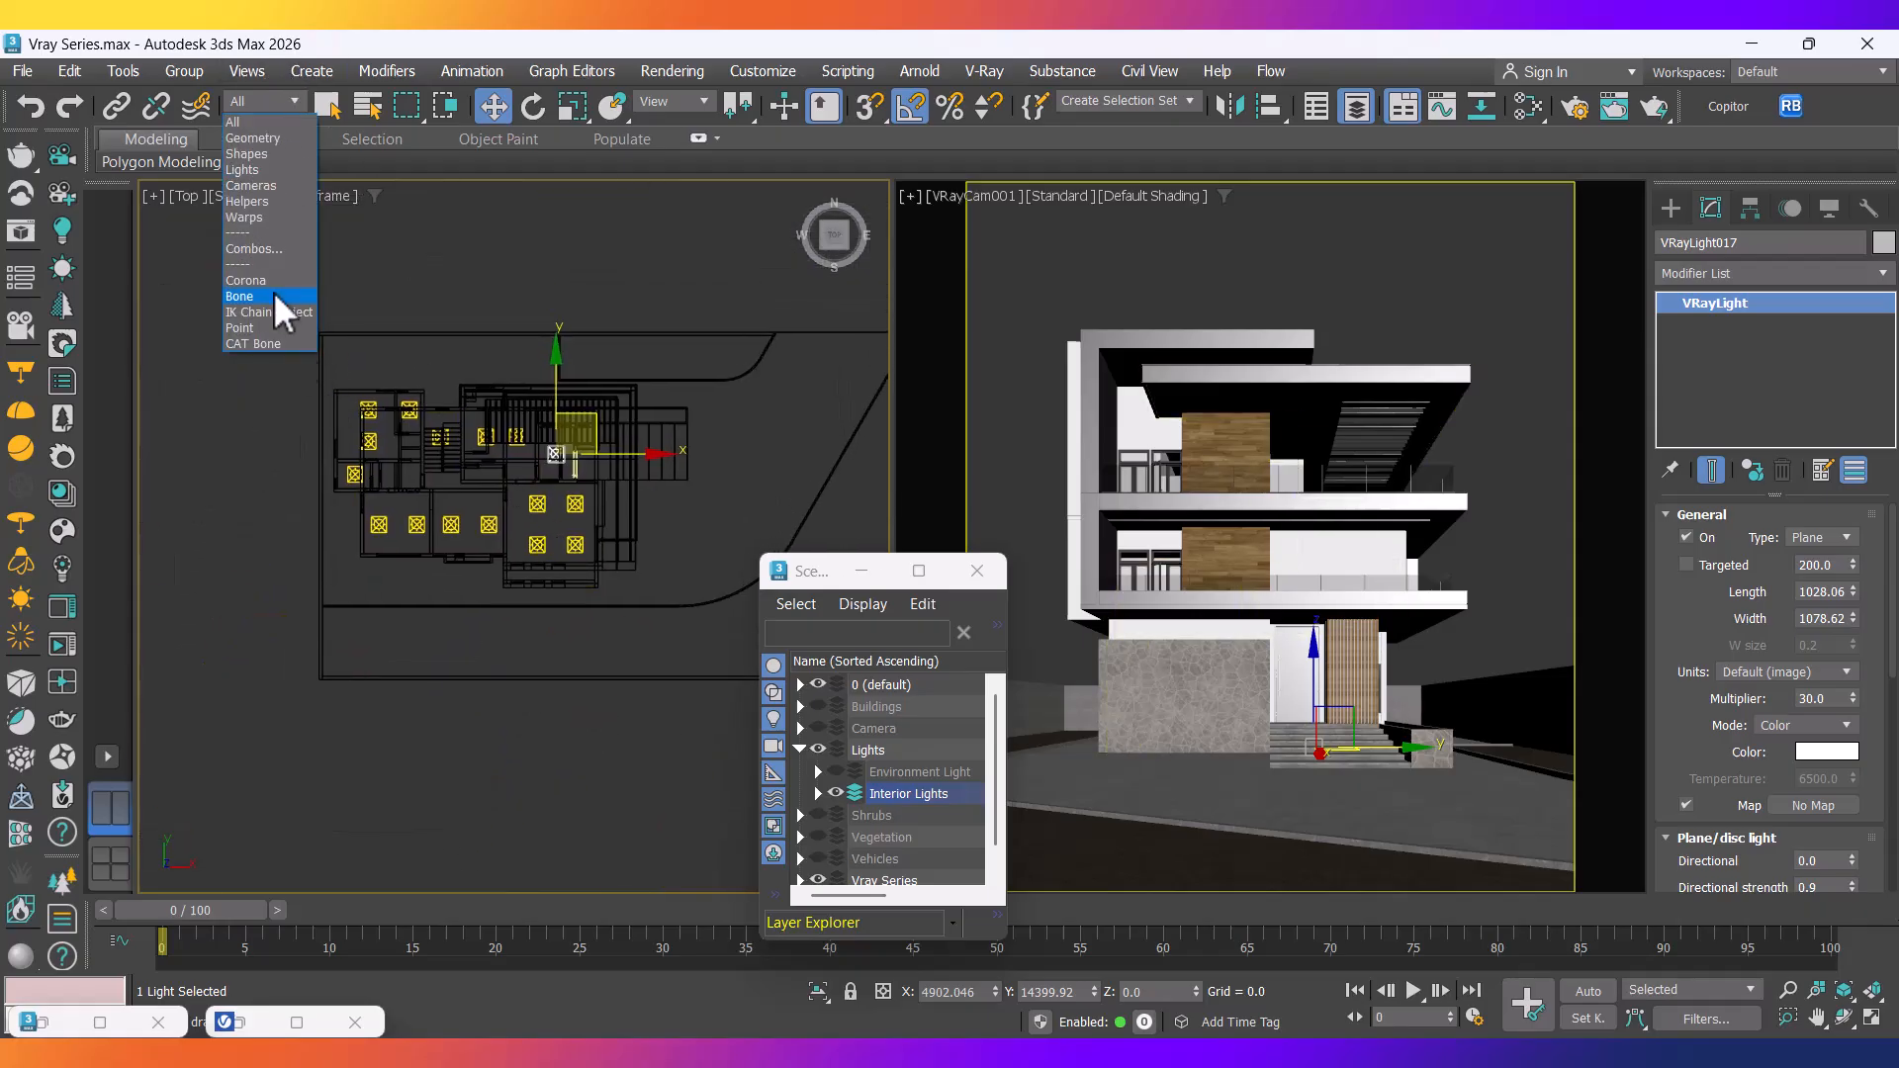
# Filter selection to Lights and raise all 16 ground-floor lights to ceiling height in Front view.
pyautogui.click(258, 171)
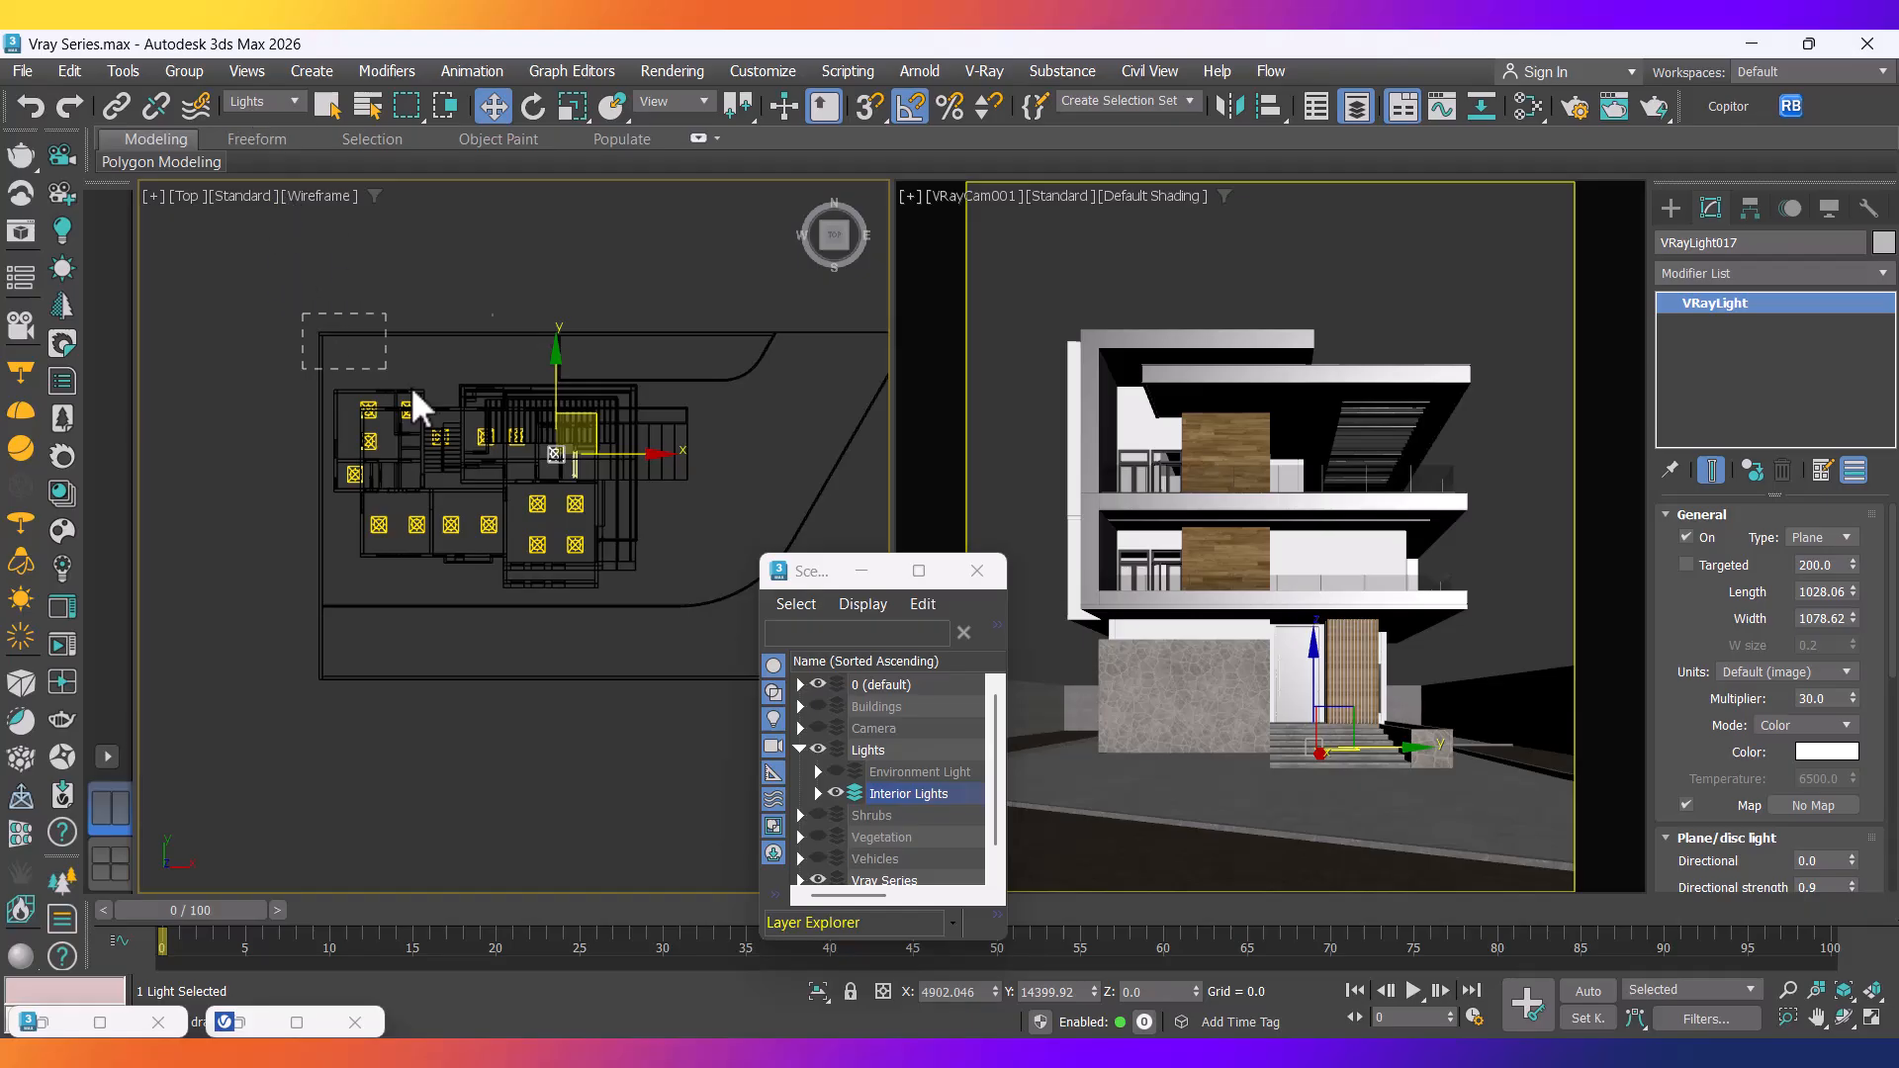
pyautogui.moveTo(691, 617); pyautogui.dragTo(688, 619)
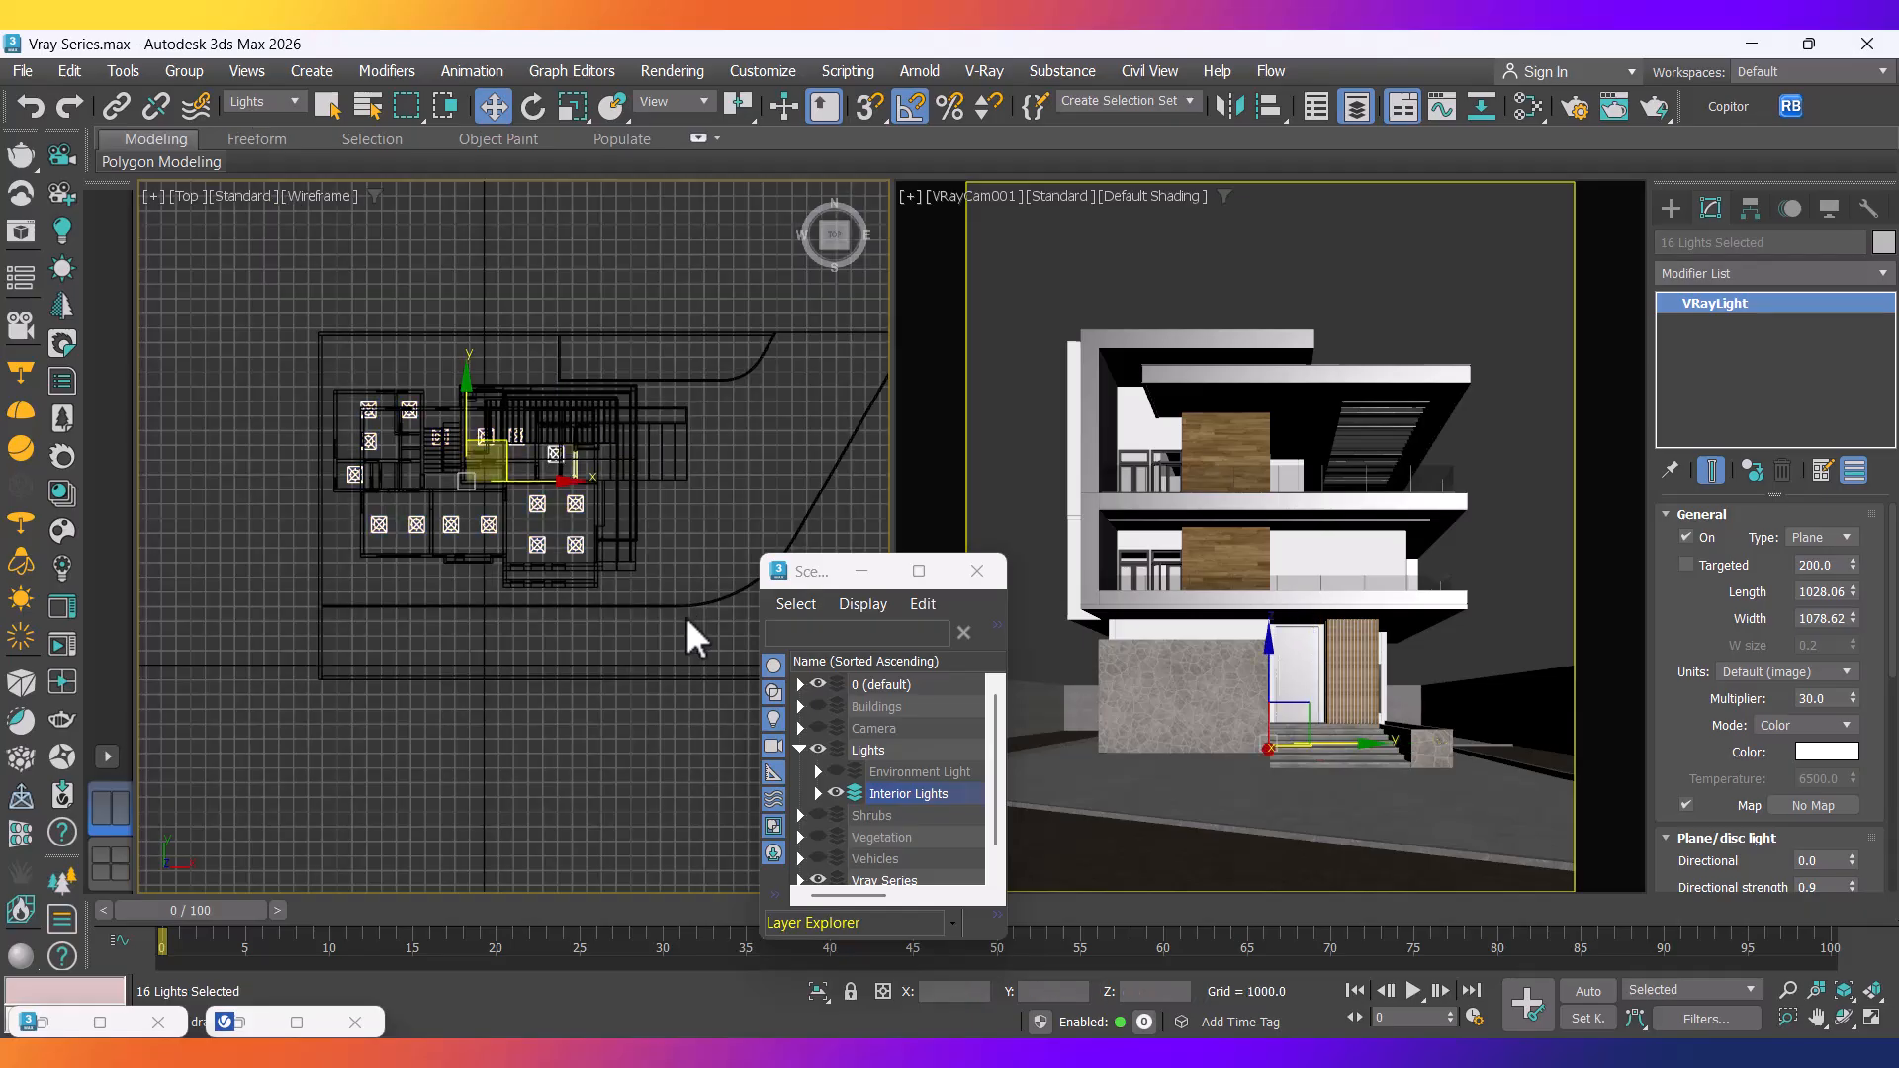
pyautogui.press('f')
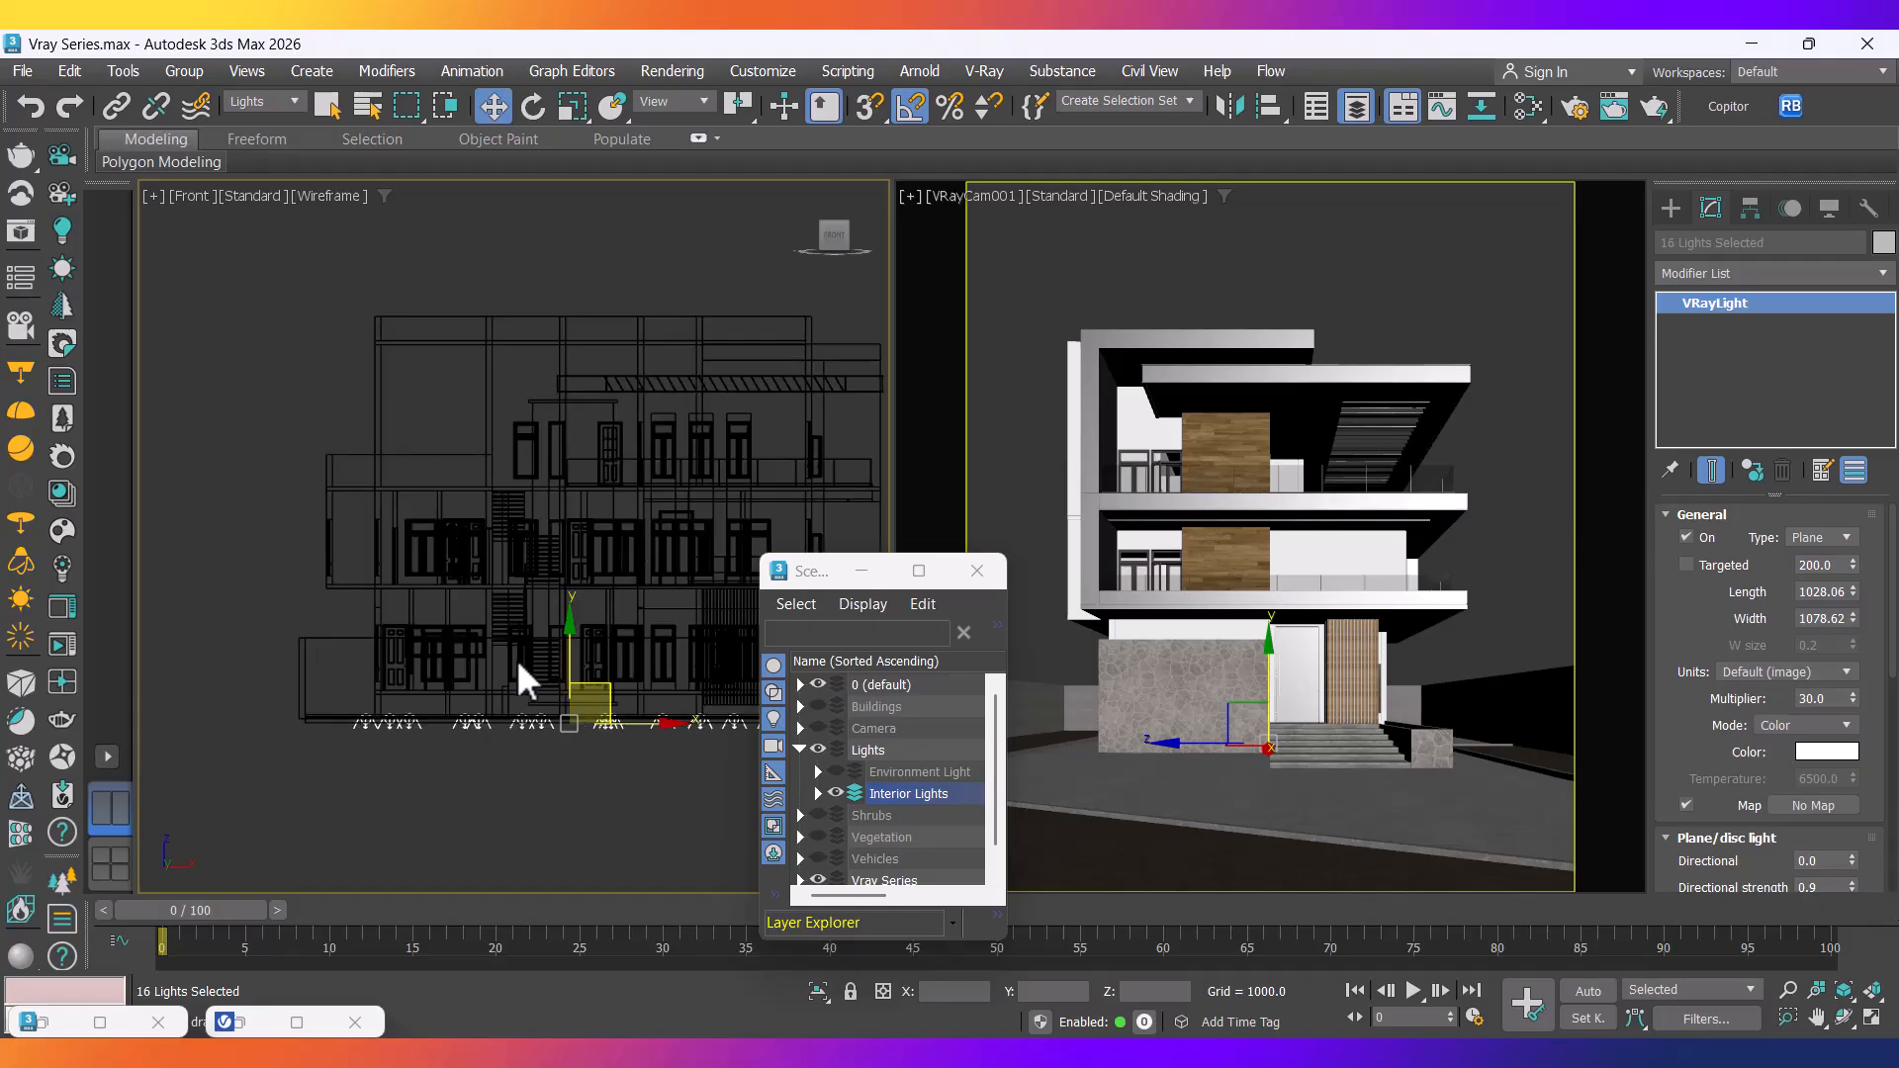
pyautogui.scroll(2, 467, 639)
pyautogui.moveTo(476, 638); pyautogui.dragTo(509, 472)
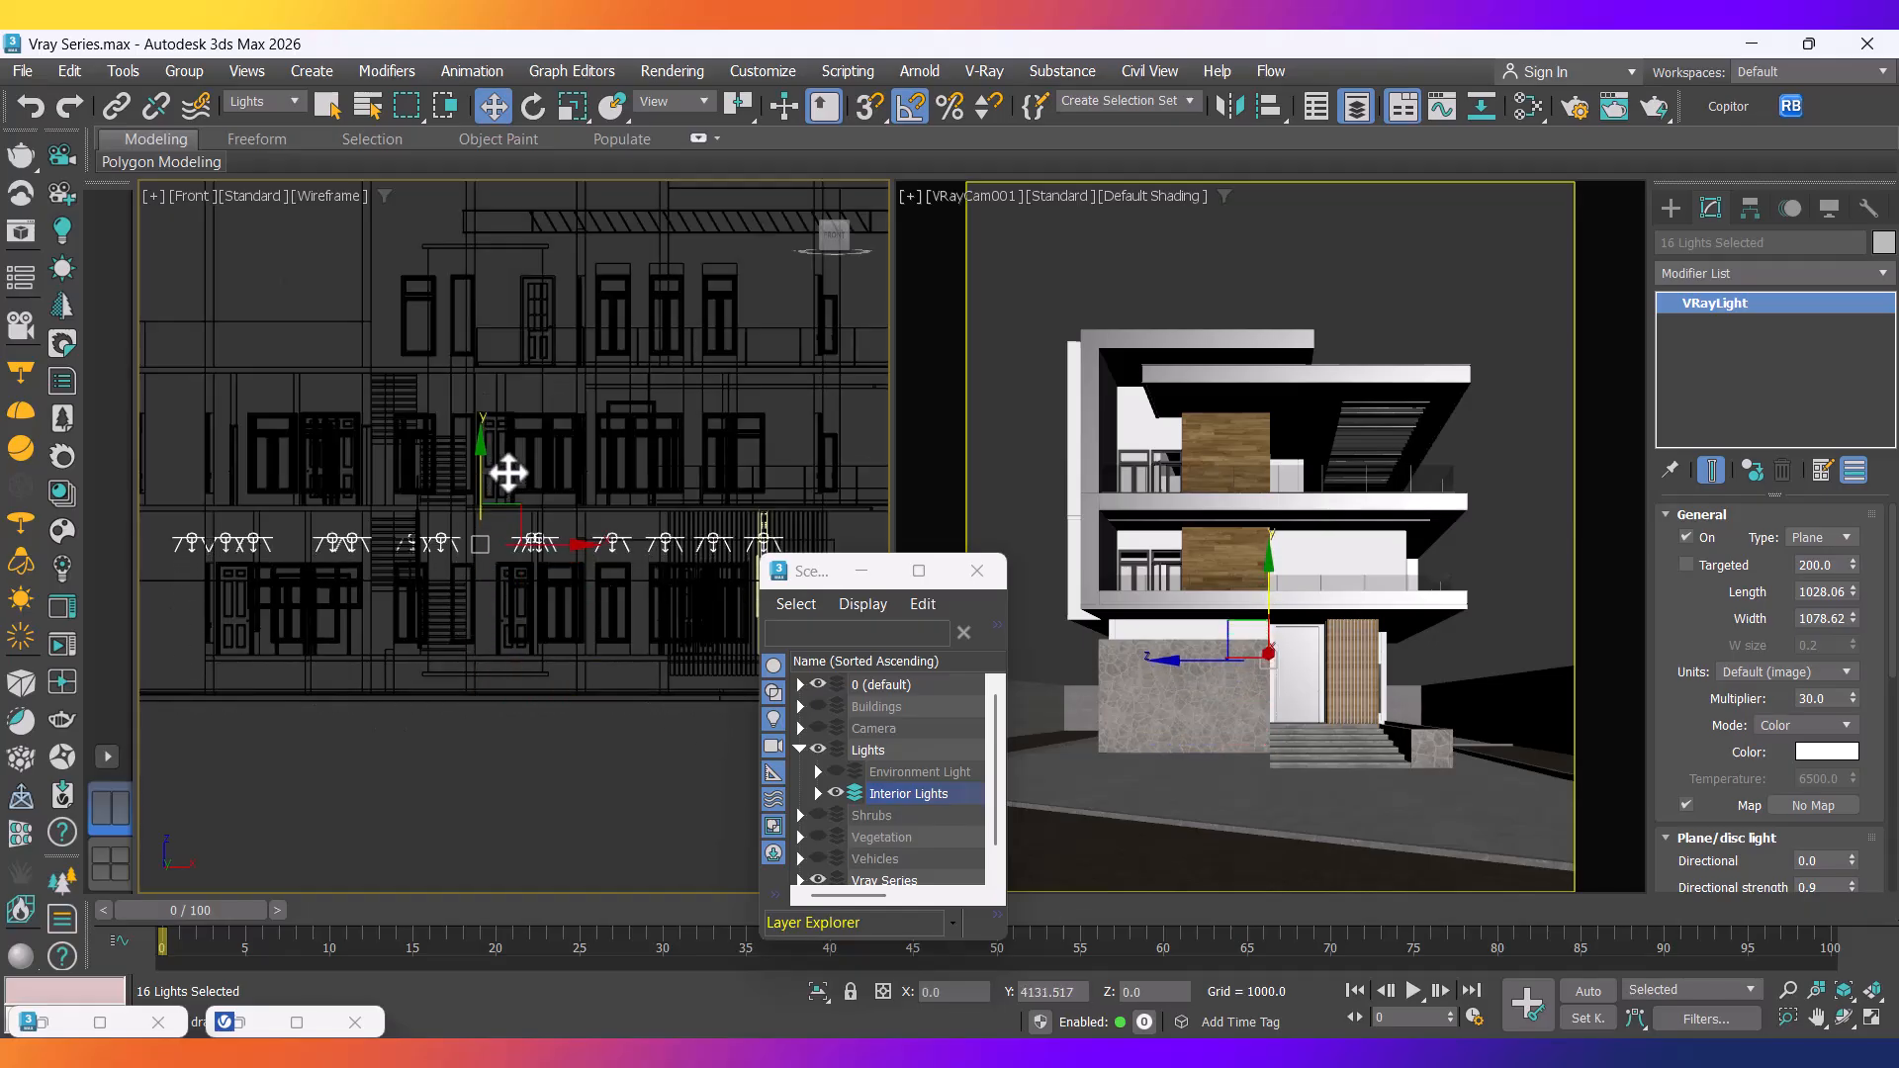
# Pan the front view and pick a single light to check its height.
pyautogui.scroll(-3, 426, 566)
pyautogui.scroll(4, 318, 608)
pyautogui.moveTo(368, 588); pyautogui.dragTo(377, 678, button='middle')
pyautogui.scroll(2, 336, 573)
pyautogui.click(339, 532)
pyautogui.scroll(2, 287, 485)
pyautogui.moveTo(373, 627); pyautogui.dragTo(369, 636, button='middle')
# In Top view, move the selected ceiling light to the right within its room.
pyautogui.press('t')
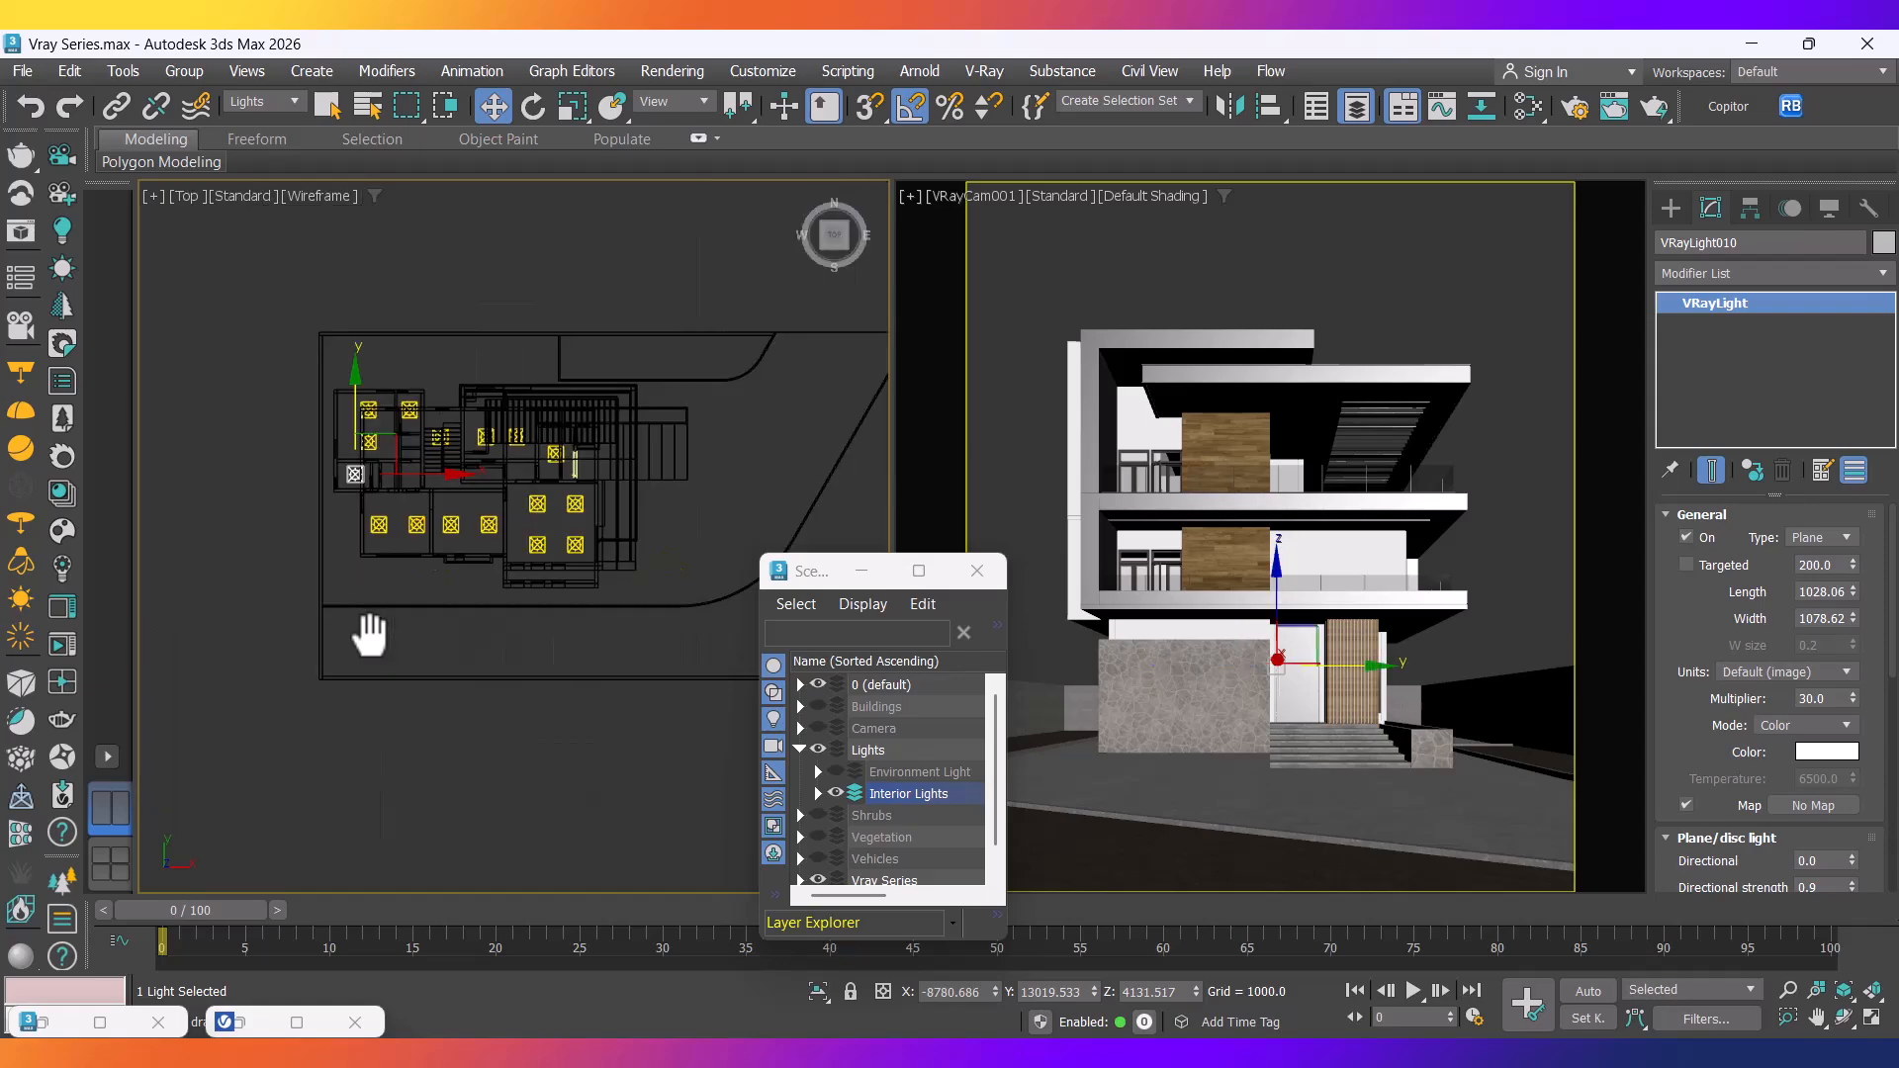
pyautogui.scroll(5, 336, 437)
pyautogui.moveTo(426, 512); pyautogui.dragTo(376, 516, button='middle')
pyautogui.moveTo(508, 569); pyautogui.dragTo(440, 506, button='middle')
pyautogui.moveTo(347, 556); pyautogui.dragTo(494, 567)
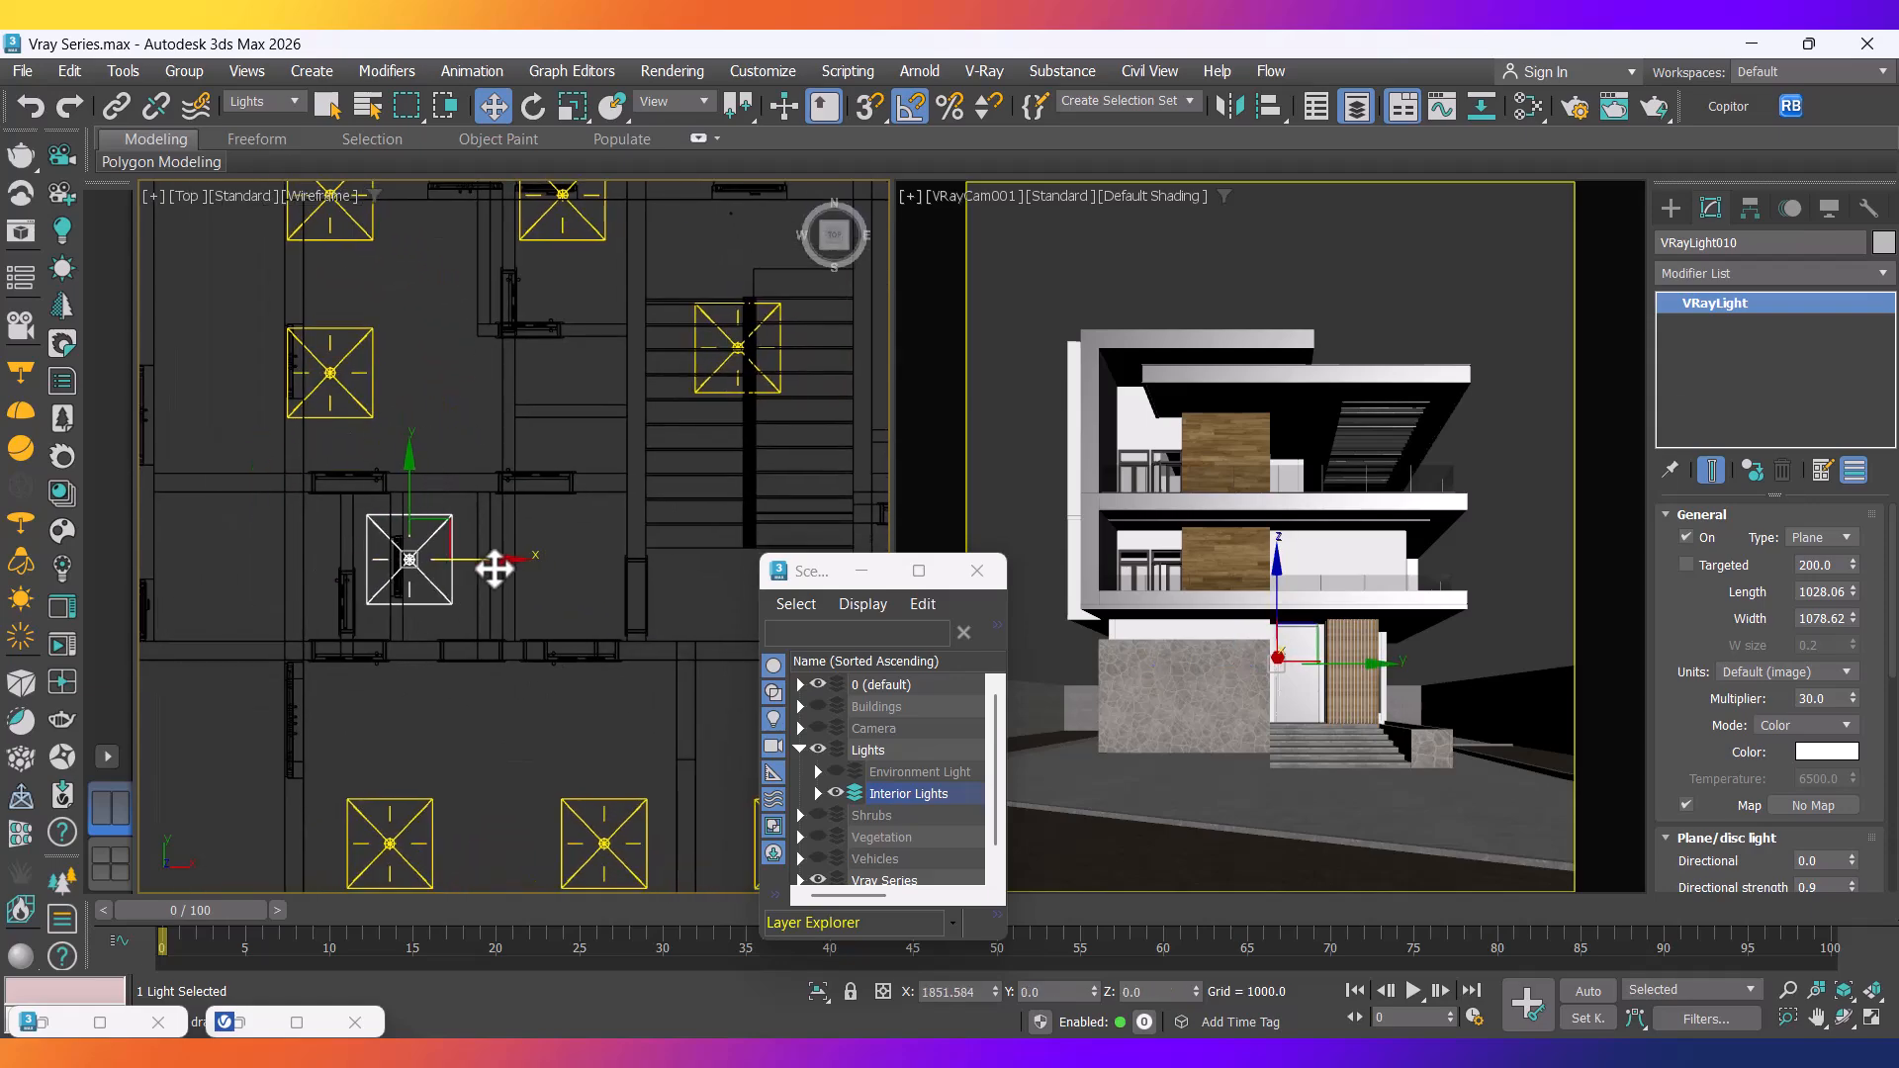
pyautogui.scroll(-2, 484, 570)
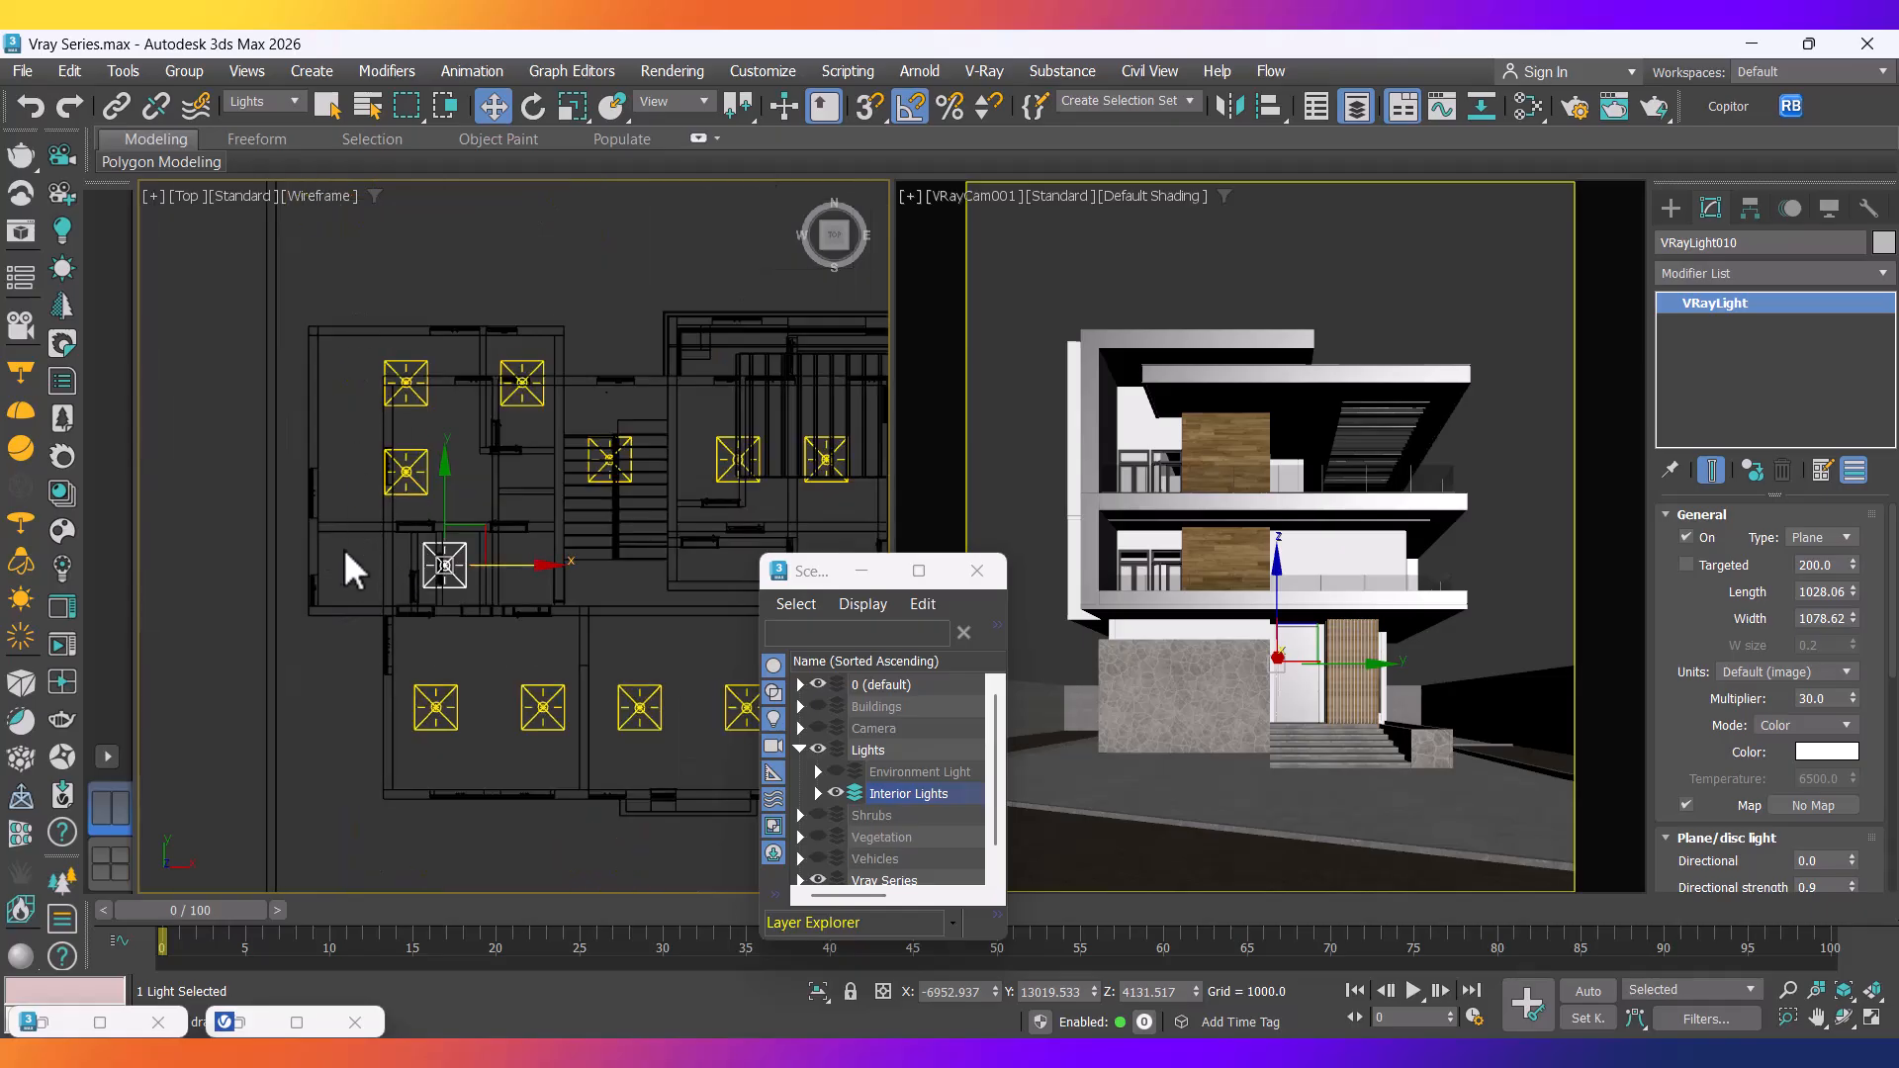
pyautogui.scroll(2, 406, 438)
# Reposition the top-left, lower-left and top-centre ceiling lights for more even spacing.
pyautogui.moveTo(549, 495); pyautogui.dragTo(505, 440)
pyautogui.click(518, 458)
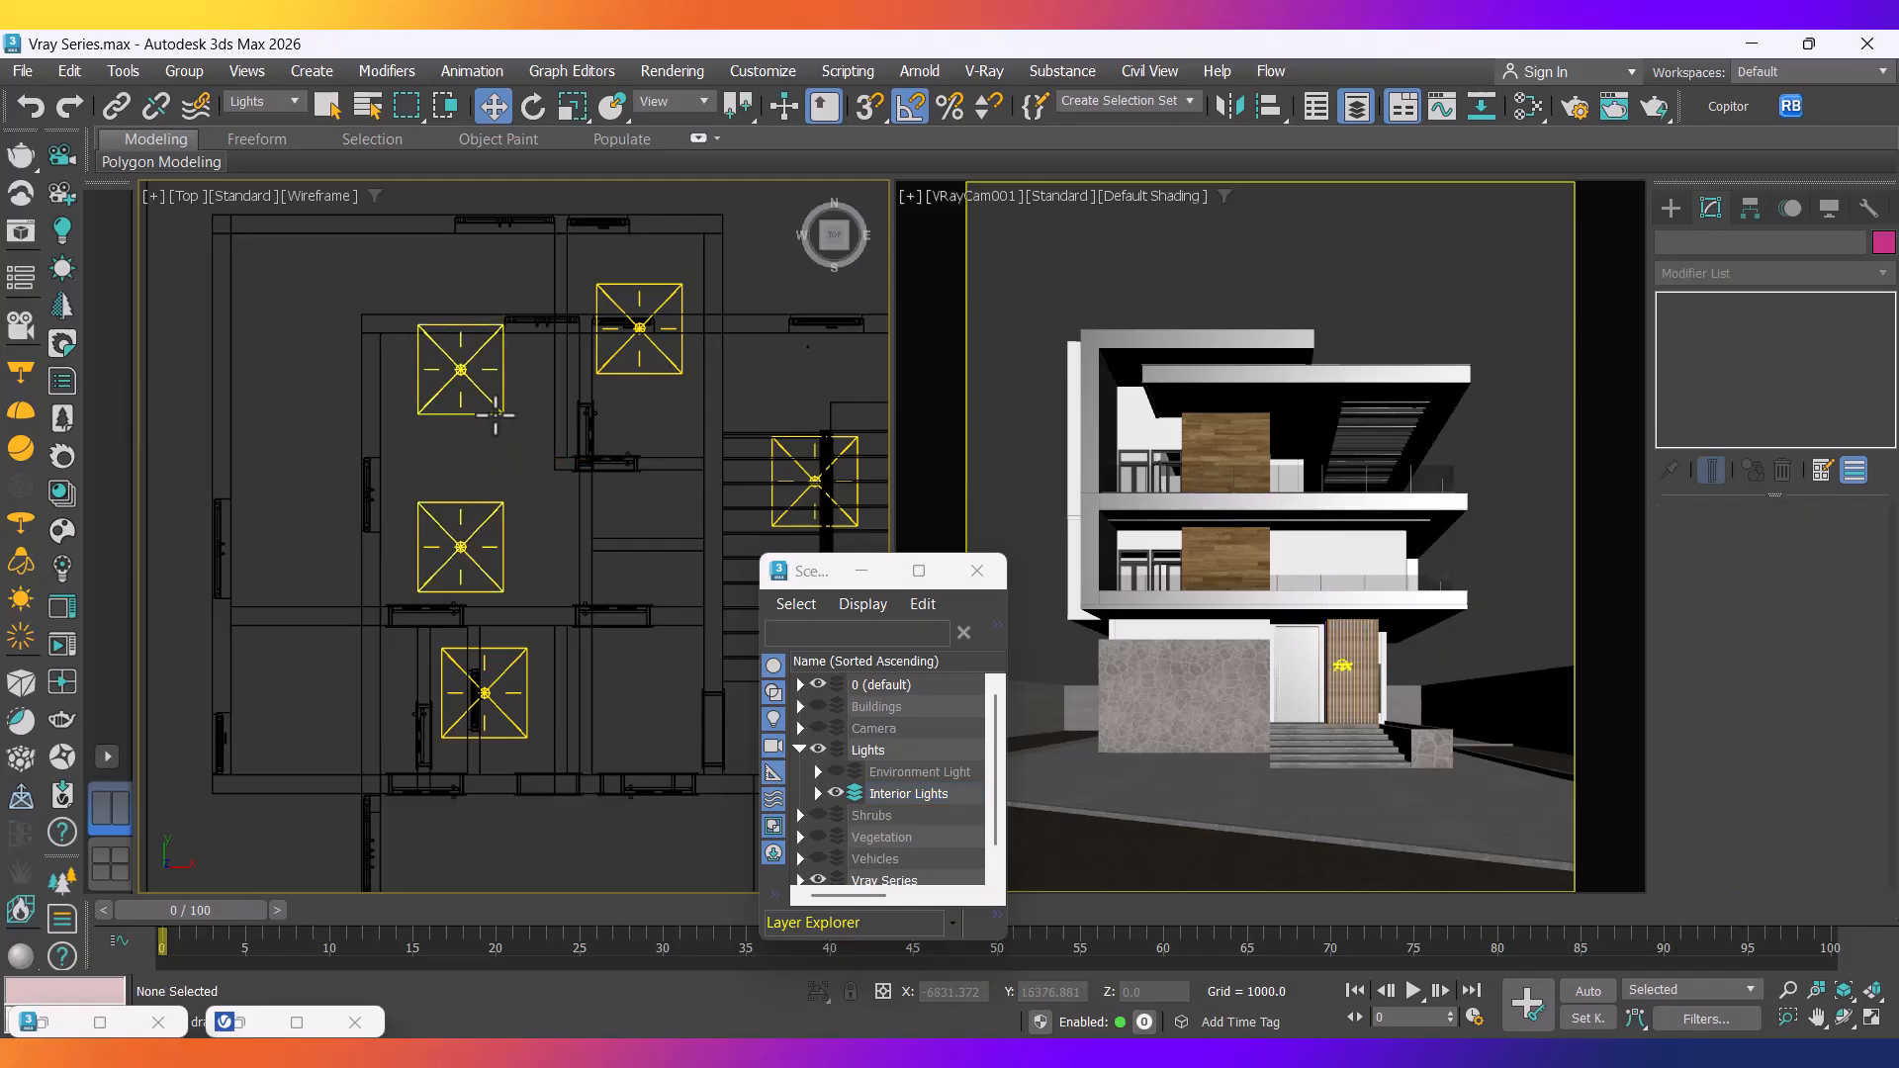
pyautogui.click(494, 416)
pyautogui.moveTo(461, 301); pyautogui.dragTo(461, 338)
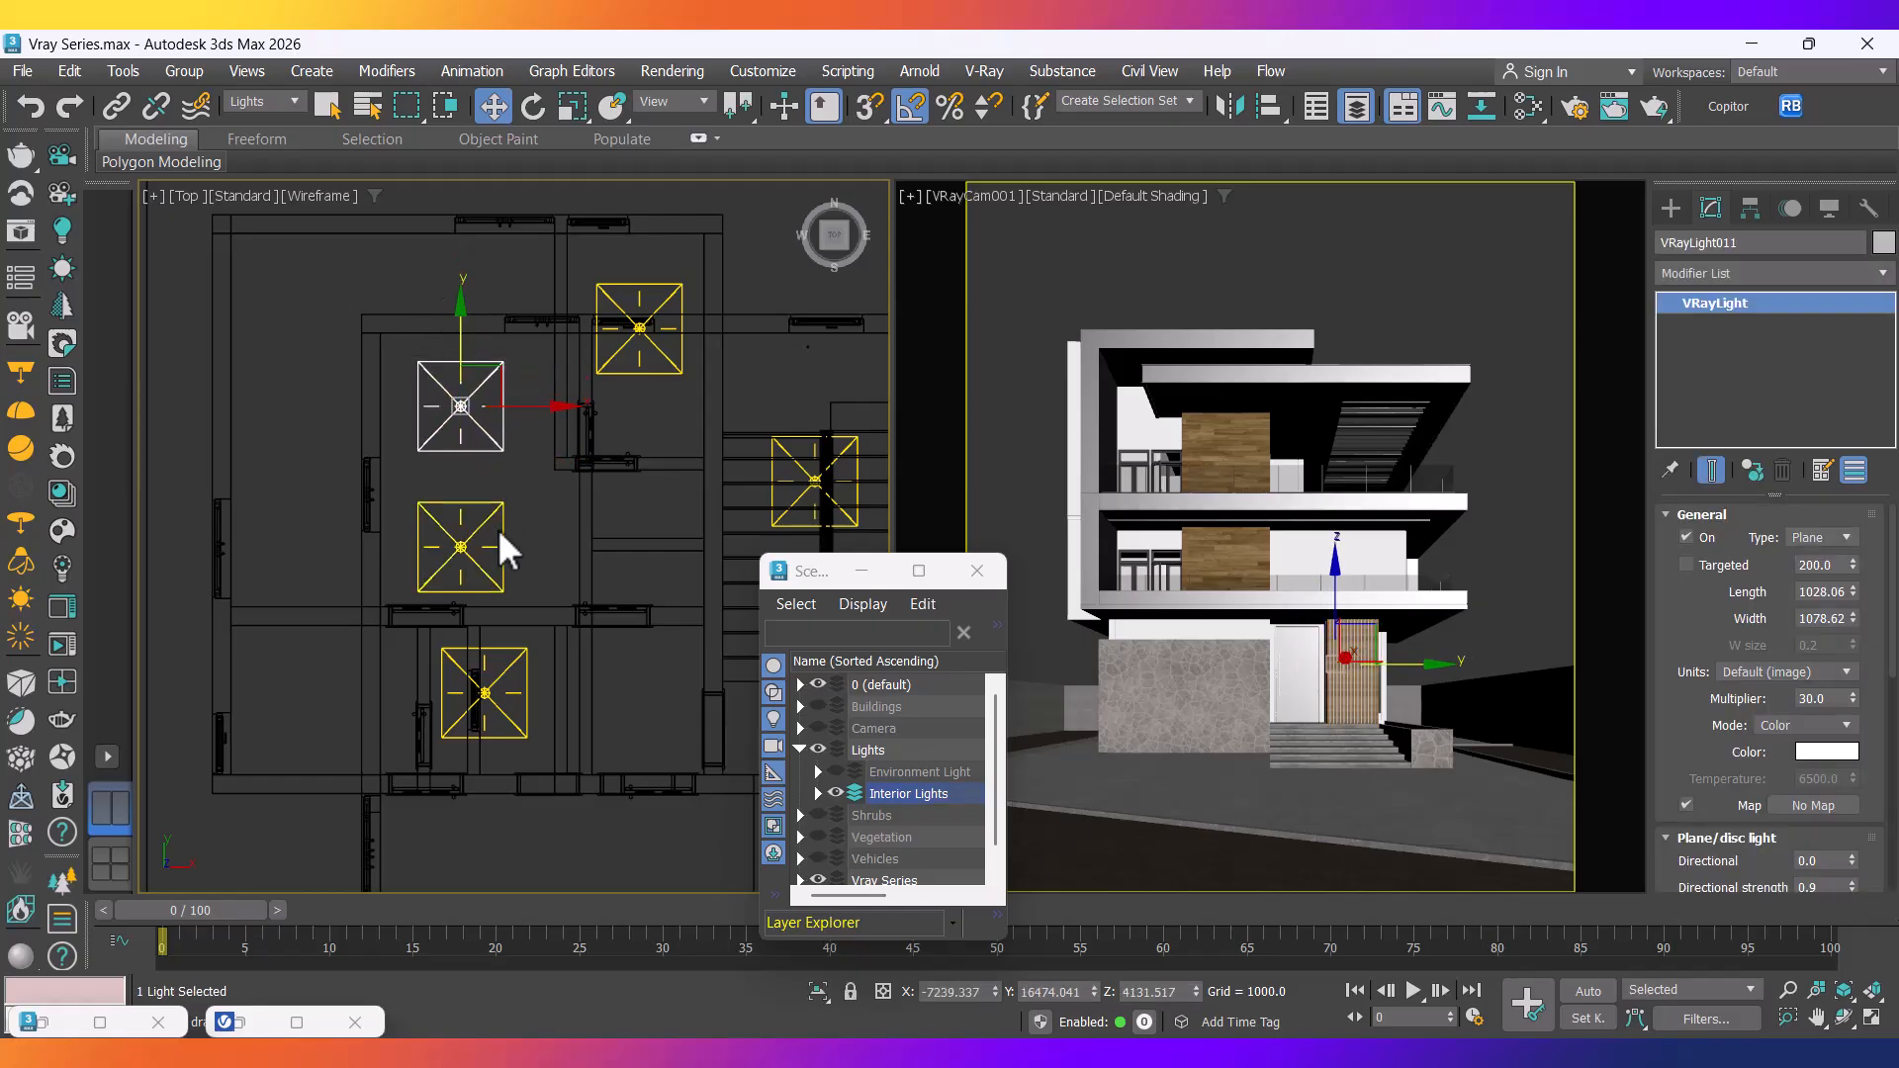
pyautogui.click(479, 506)
pyautogui.moveTo(461, 477); pyautogui.dragTo(461, 463)
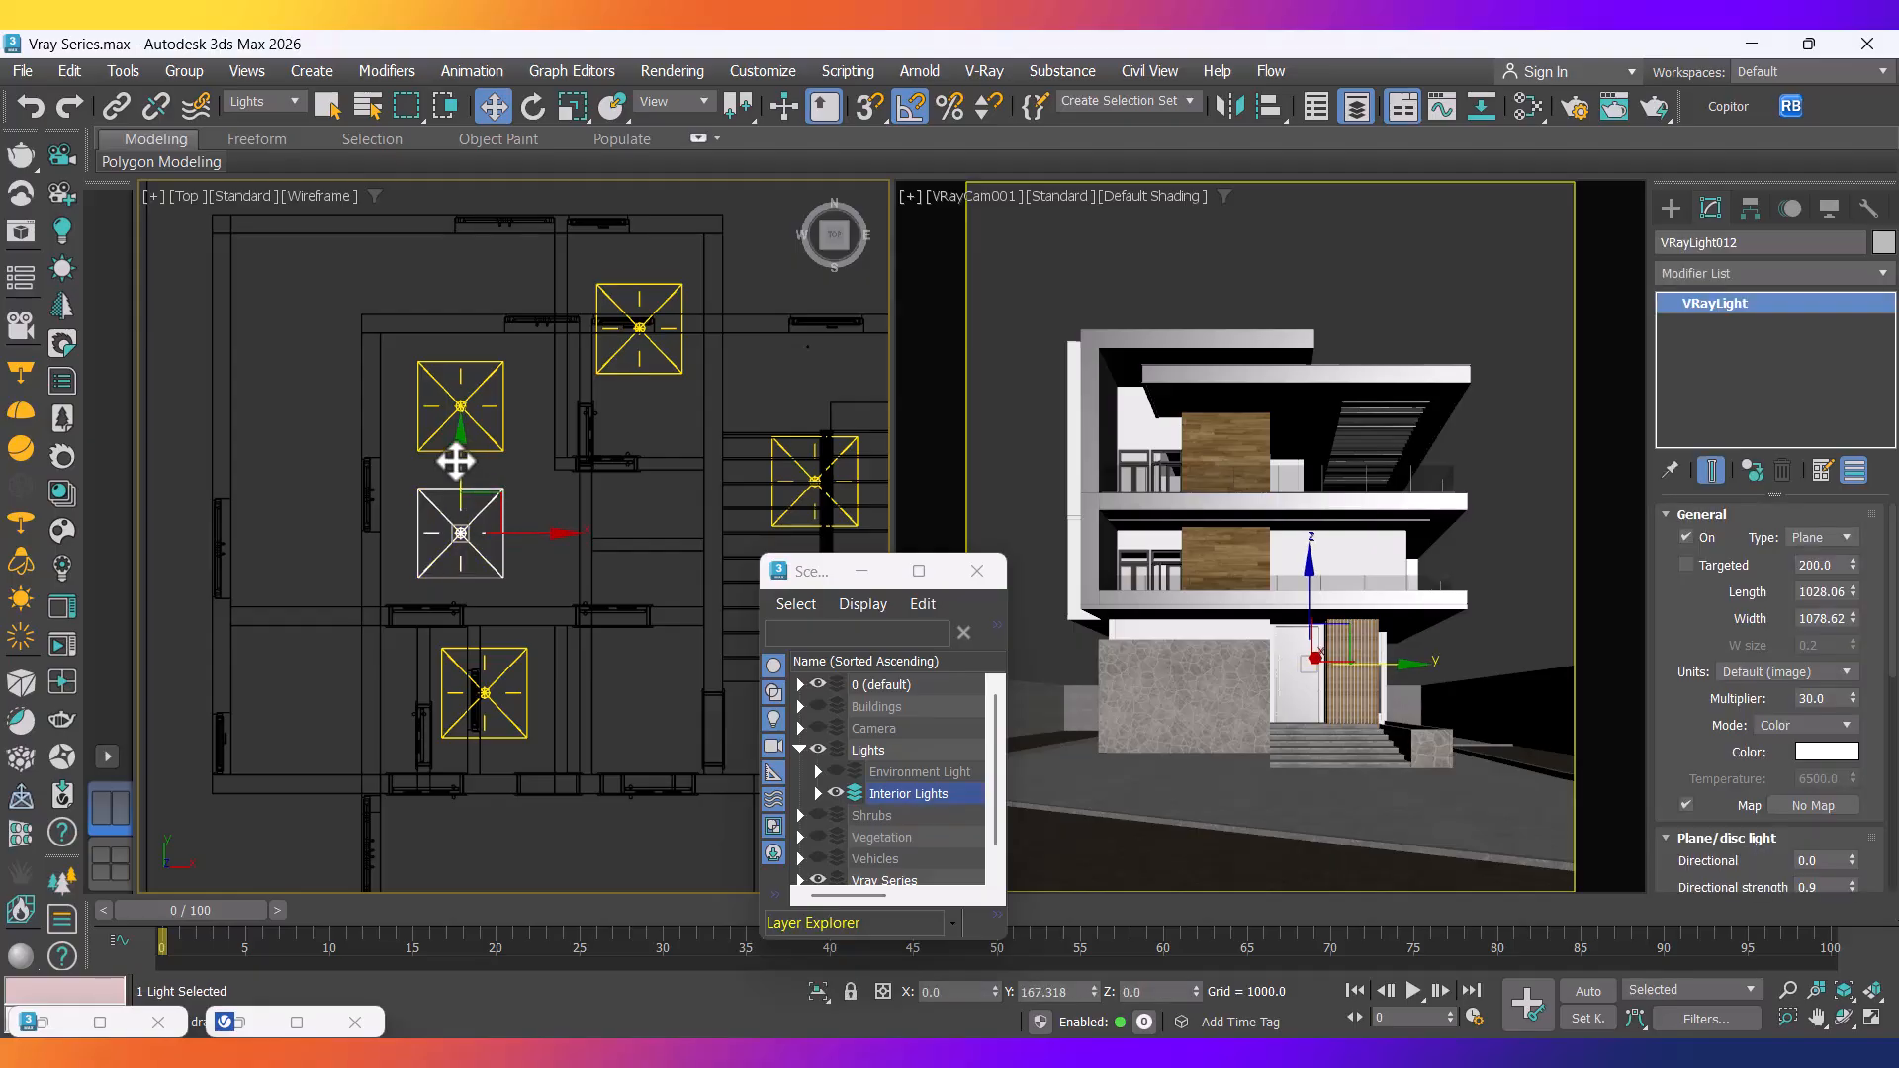
pyautogui.click(652, 362)
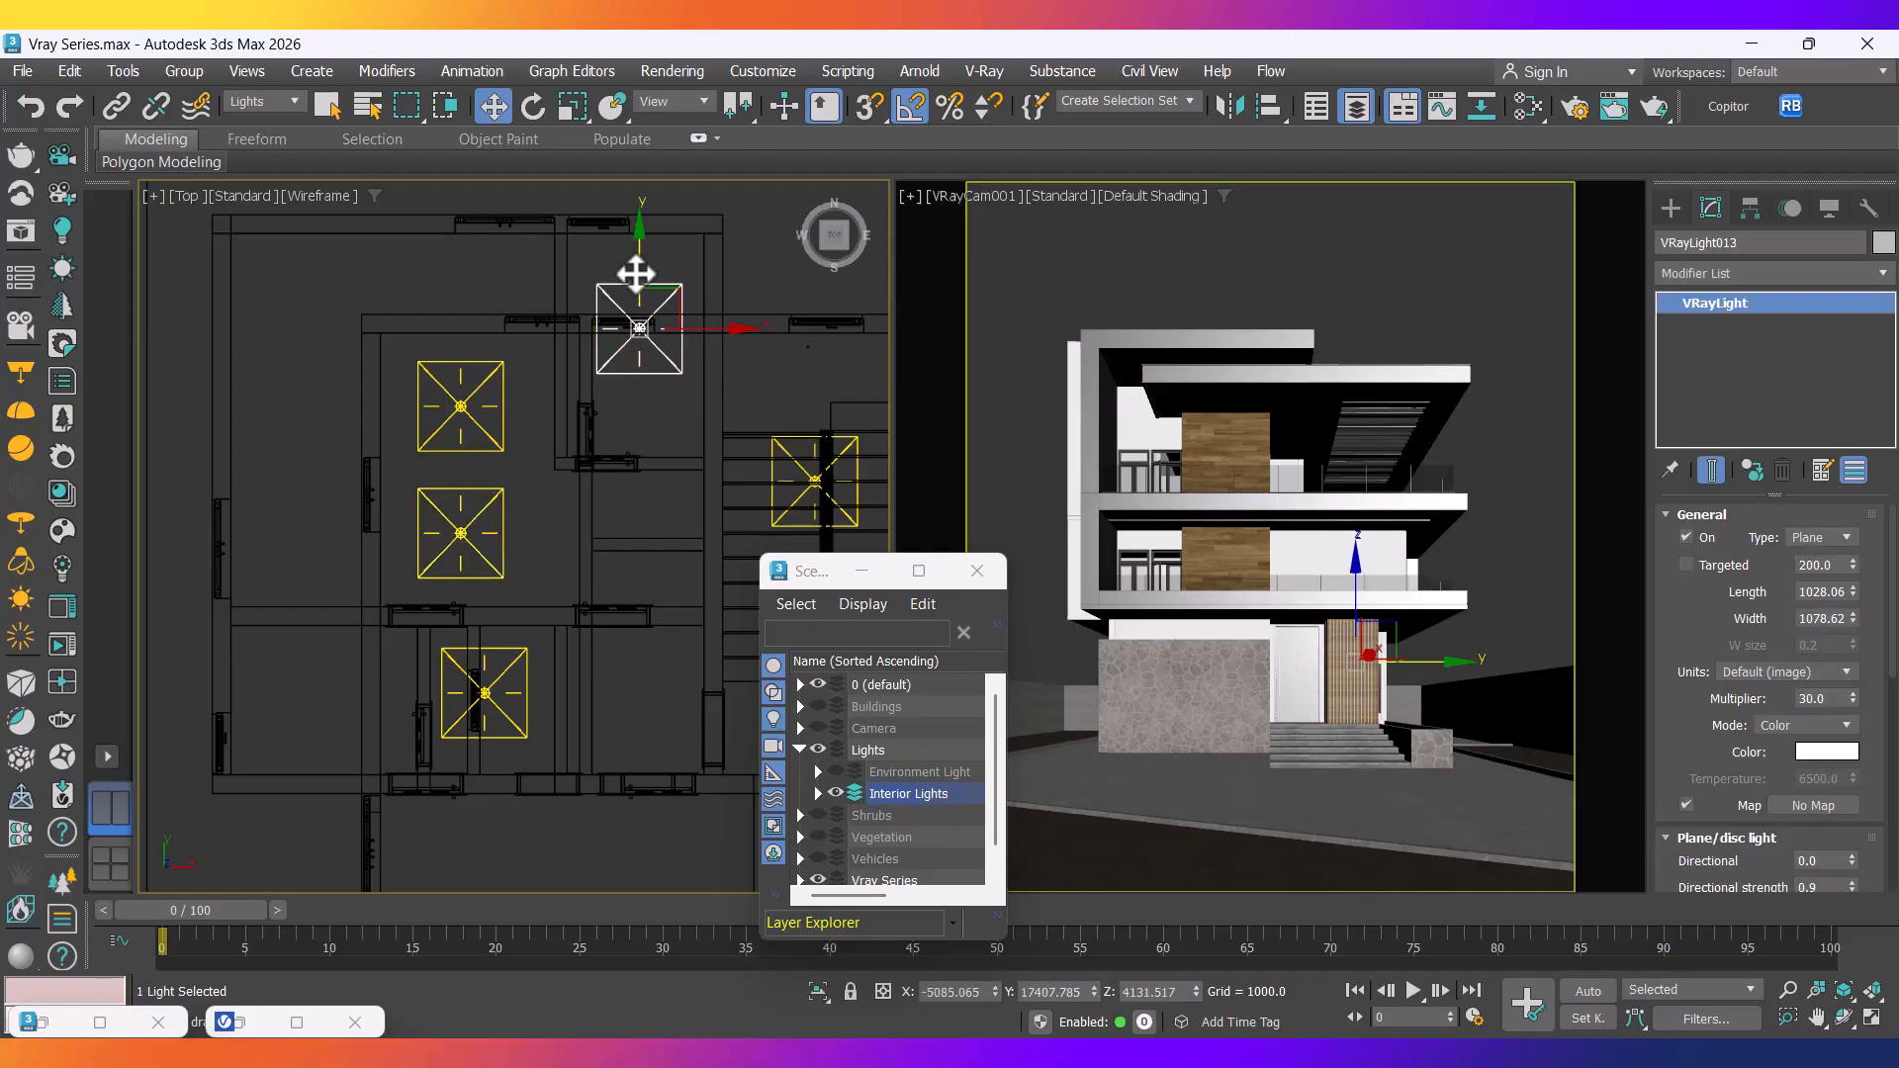
pyautogui.moveTo(636, 274); pyautogui.dragTo(638, 348)
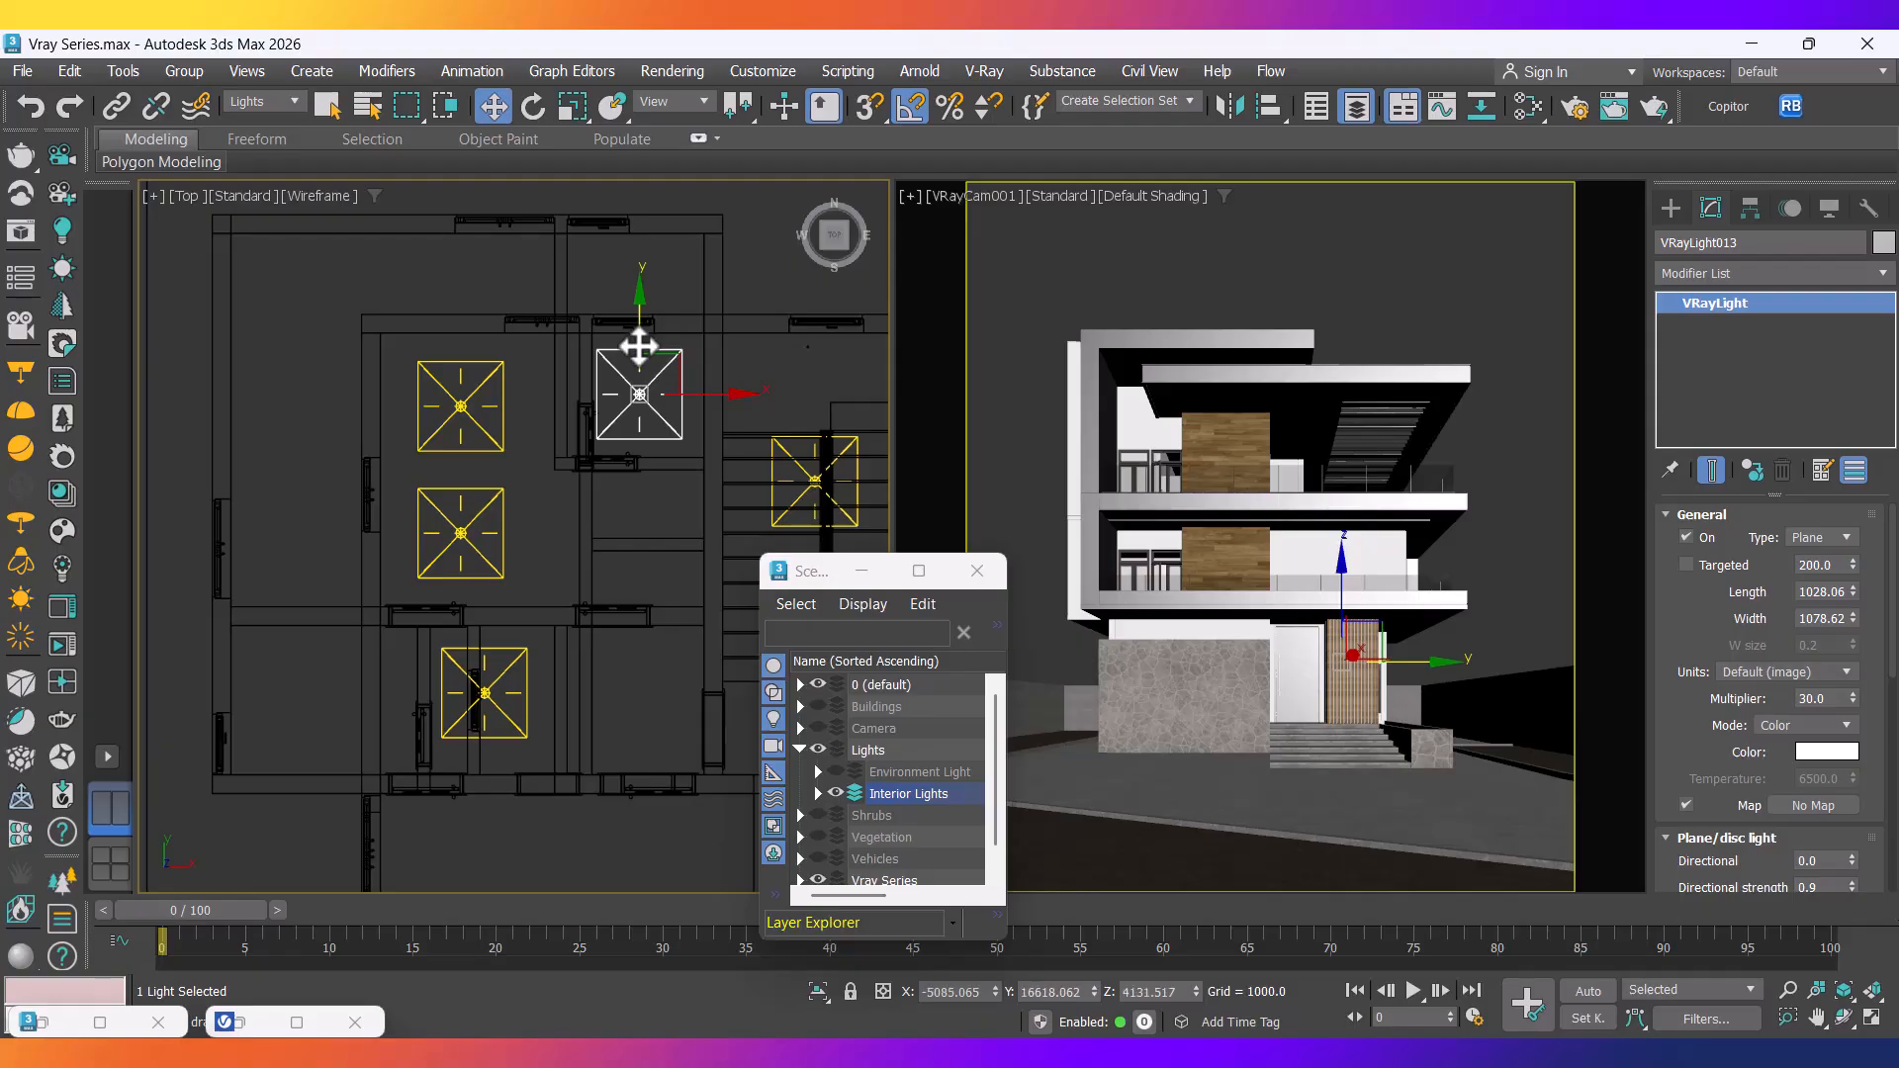
pyautogui.scroll(-4, 580, 479)
pyautogui.moveTo(580, 478); pyautogui.dragTo(539, 488, button='middle')
pyautogui.scroll(-5, 594, 543)
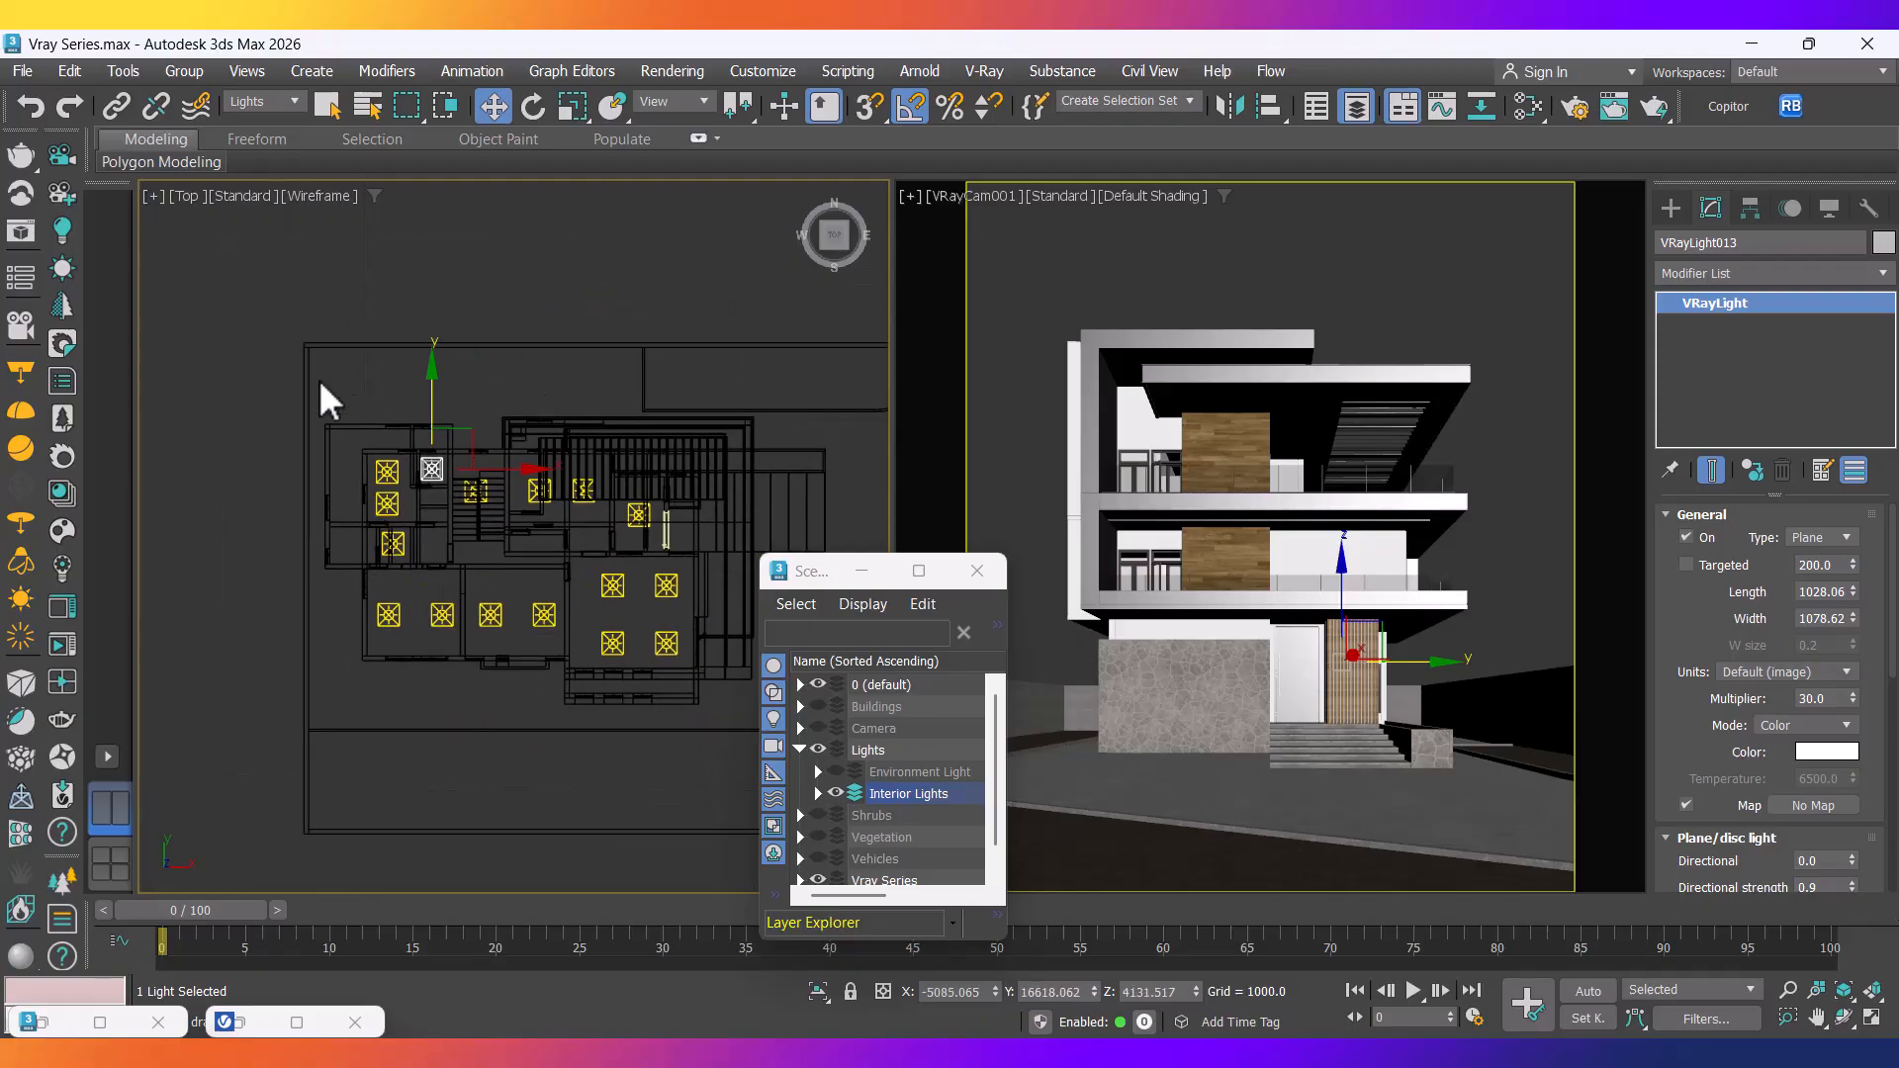
# Select all 16 ceiling lights and raise them slightly in Front view.
pyautogui.moveTo(709, 678); pyautogui.dragTo(716, 685)
pyautogui.press('f')
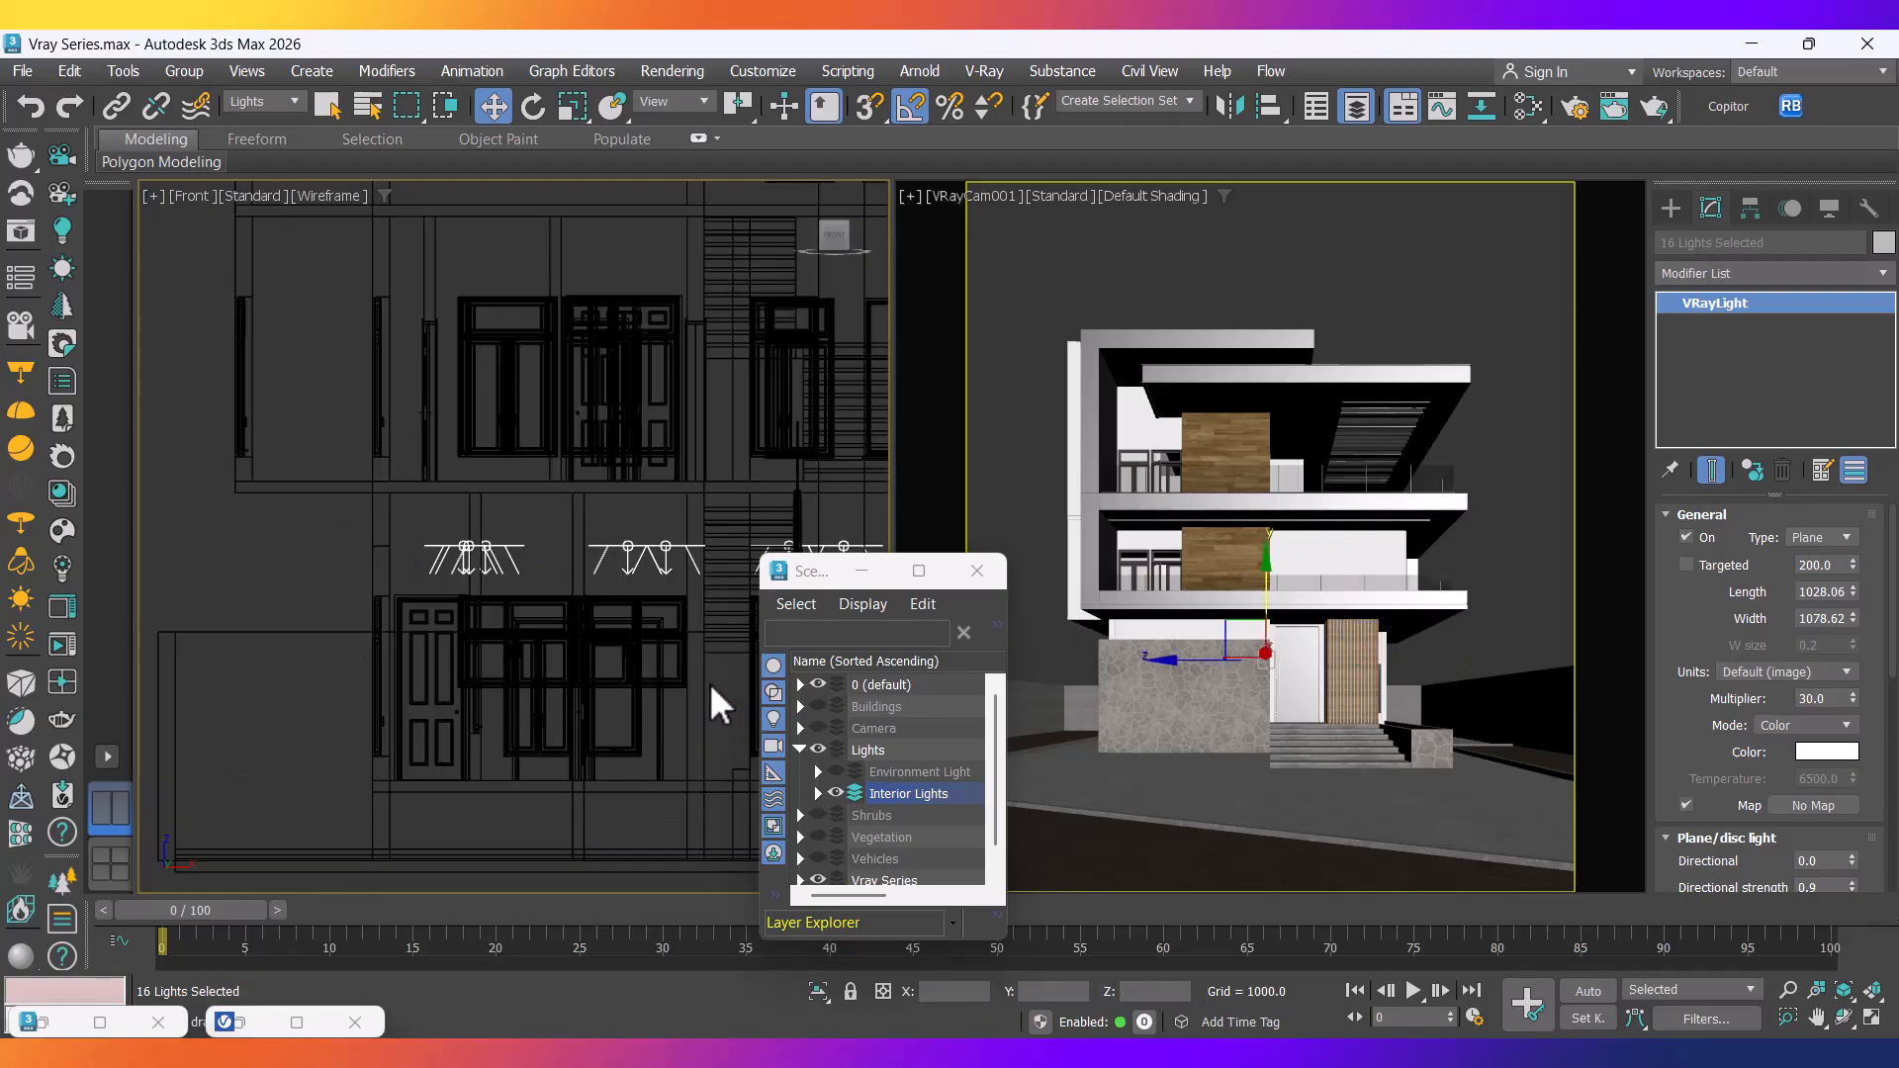
pyautogui.scroll(5, 393, 569)
pyautogui.scroll(5, 400, 582)
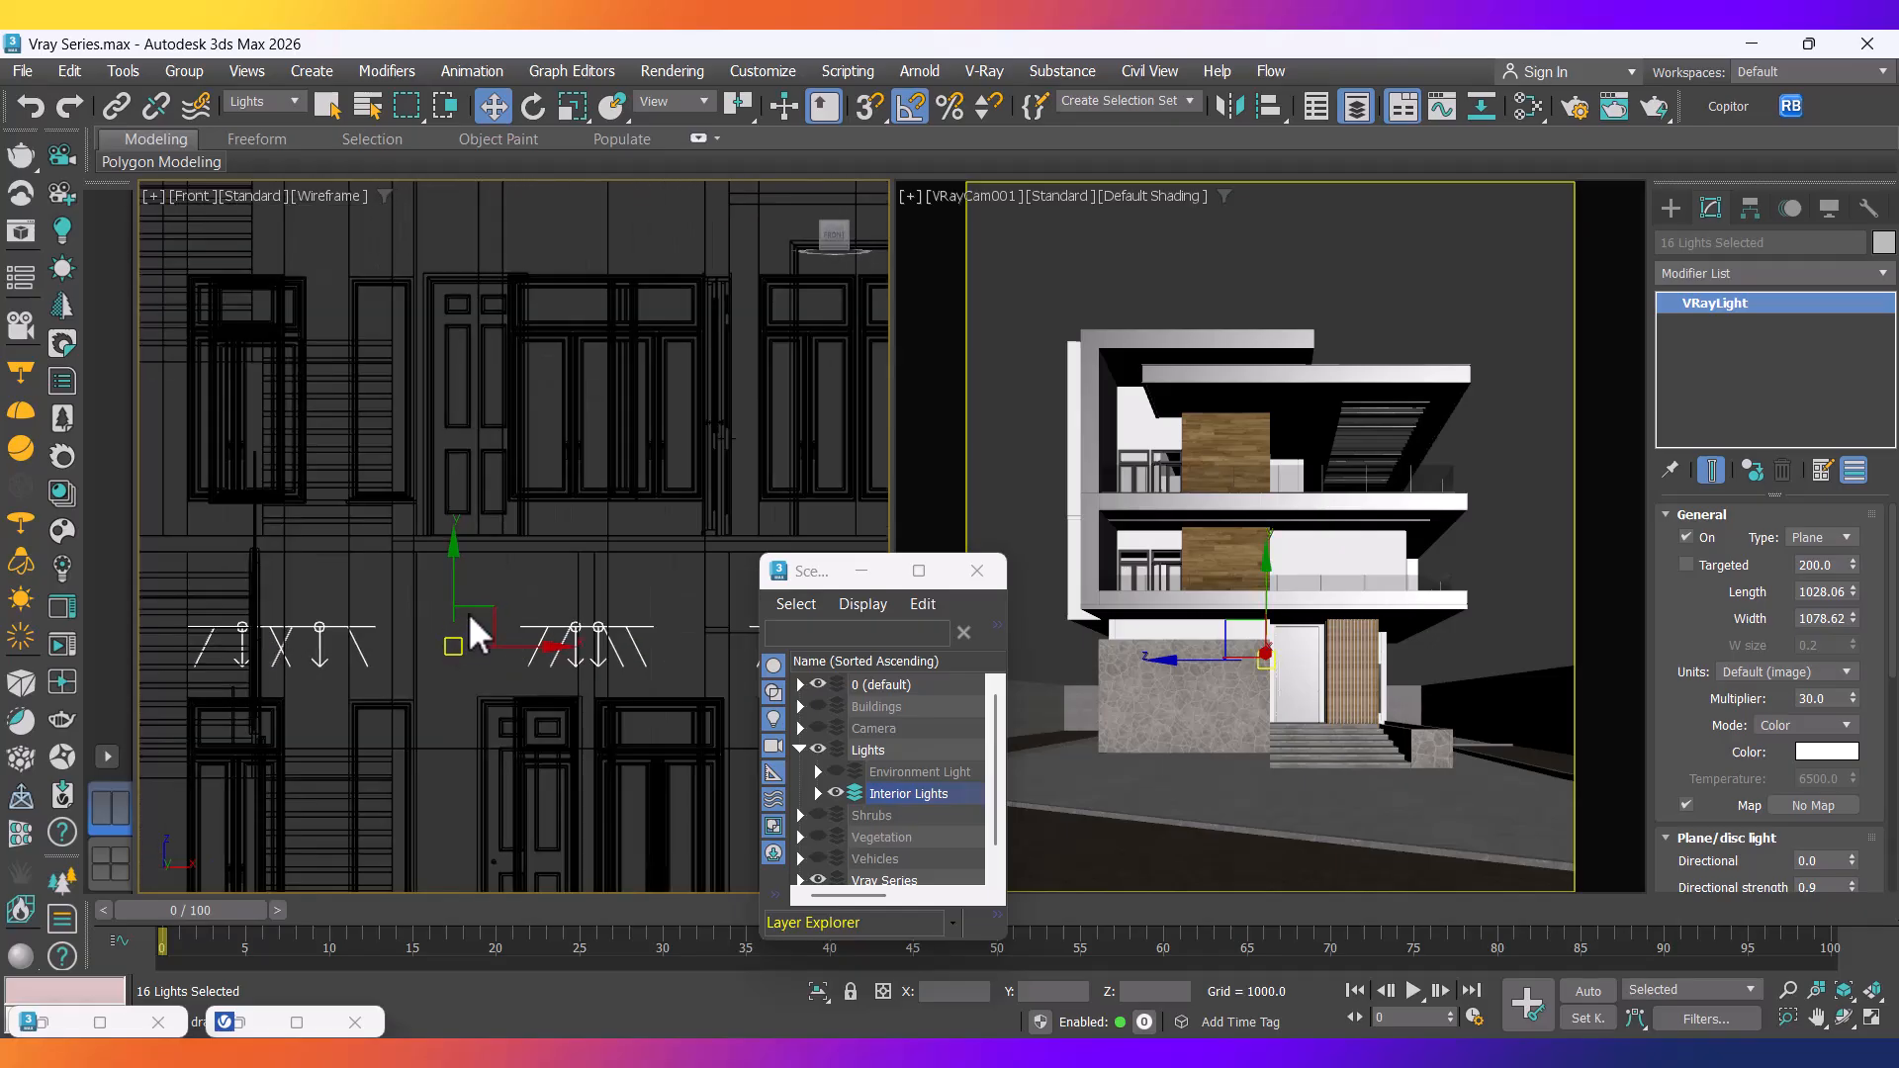
pyautogui.moveTo(441, 593); pyautogui.dragTo(453, 470)
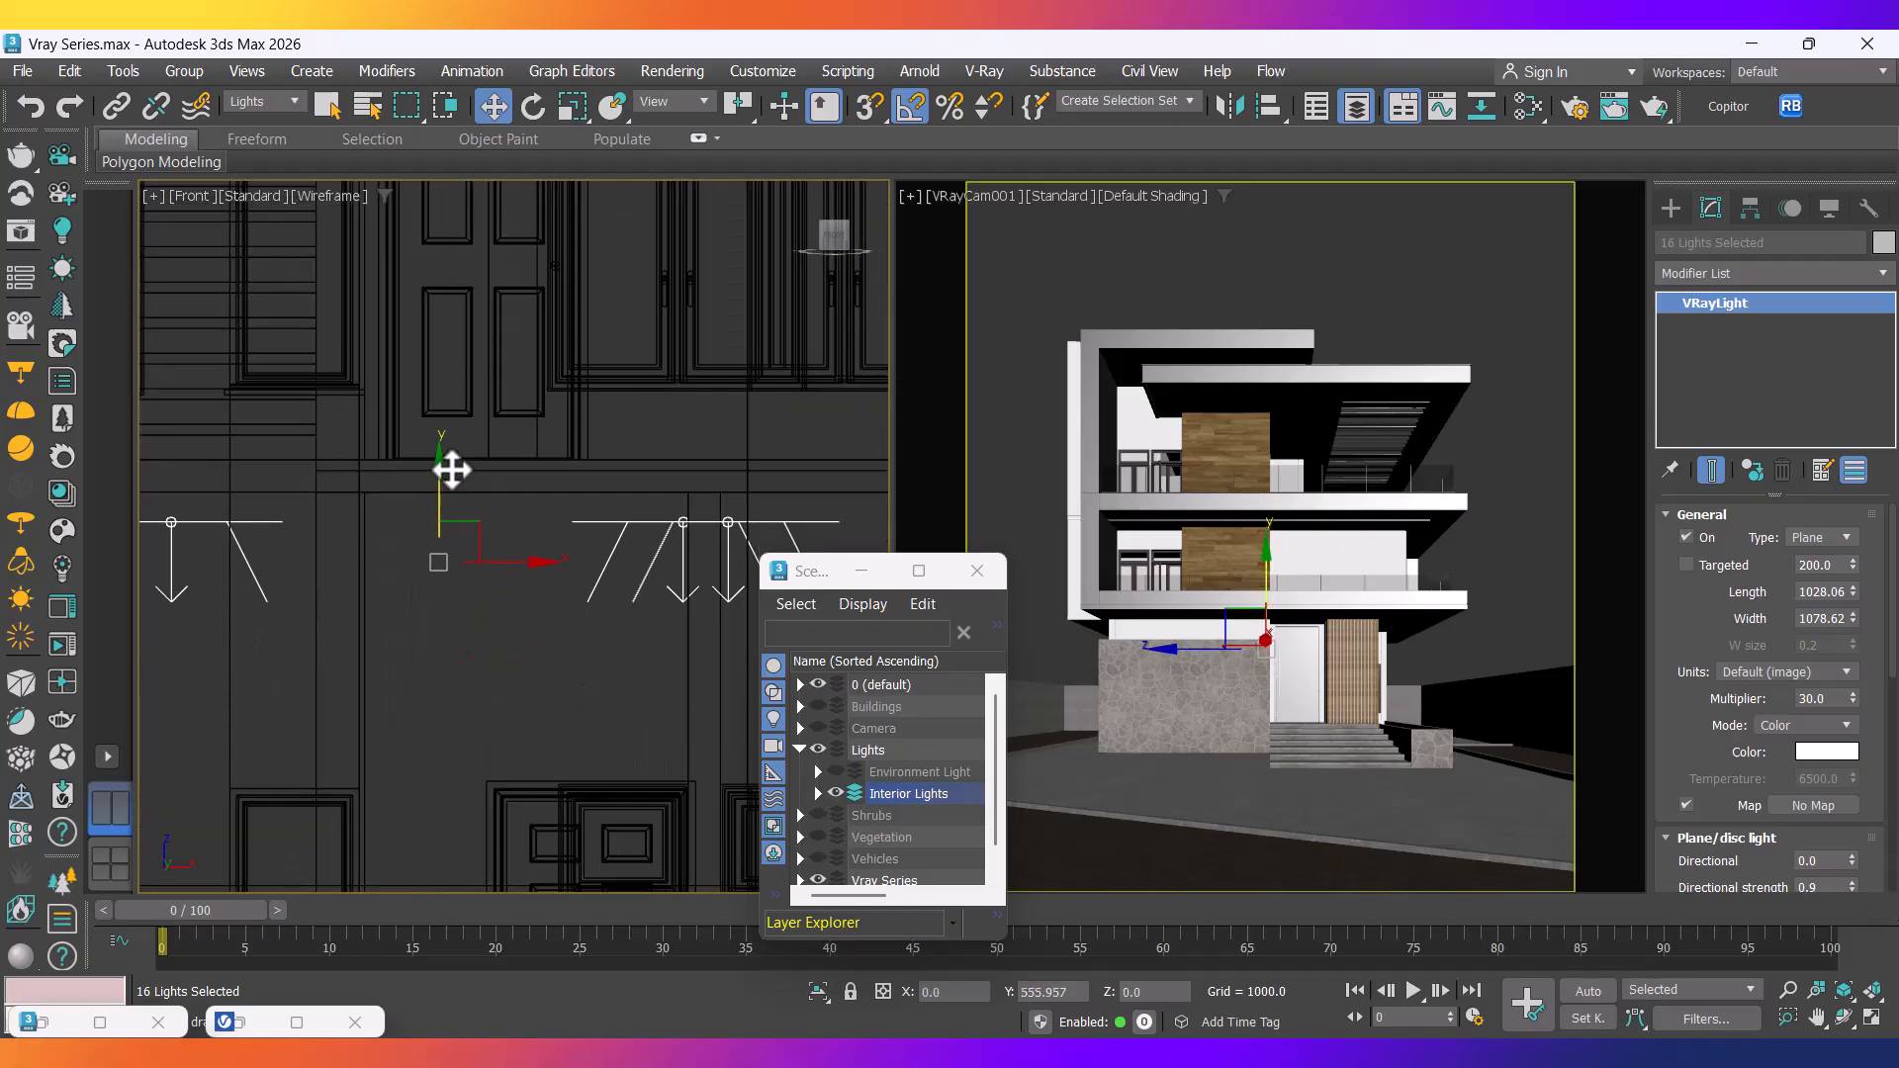
pyautogui.scroll(-6, 453, 487)
# Shift-drag the 16 lights upward as instanced copies onto the upper floors.
pyautogui.moveTo(477, 629); pyautogui.dragTo(539, 742, button='middle')
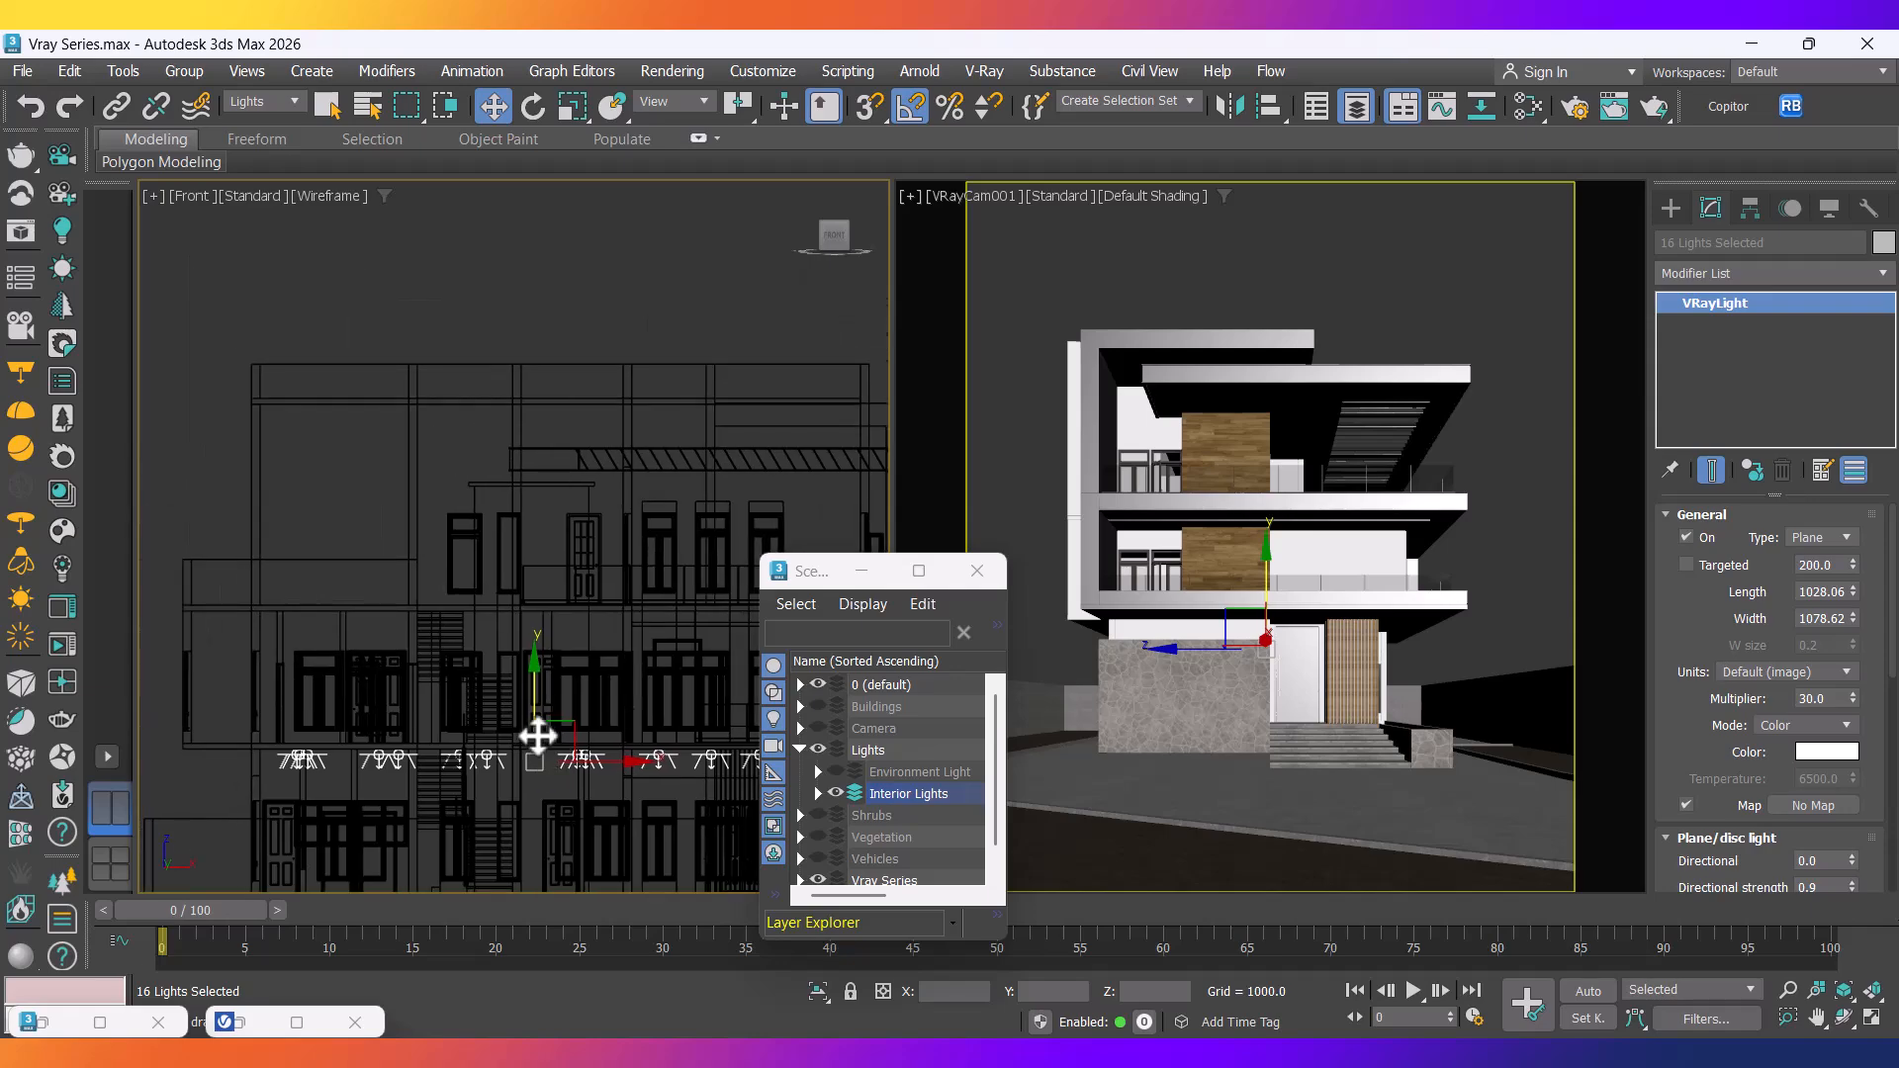
pyautogui.scroll(3, 538, 742)
pyautogui.keyDown('shift'); pyautogui.moveTo(535, 712); pyautogui.dragTo(572, 515); pyautogui.keyUp('shift')
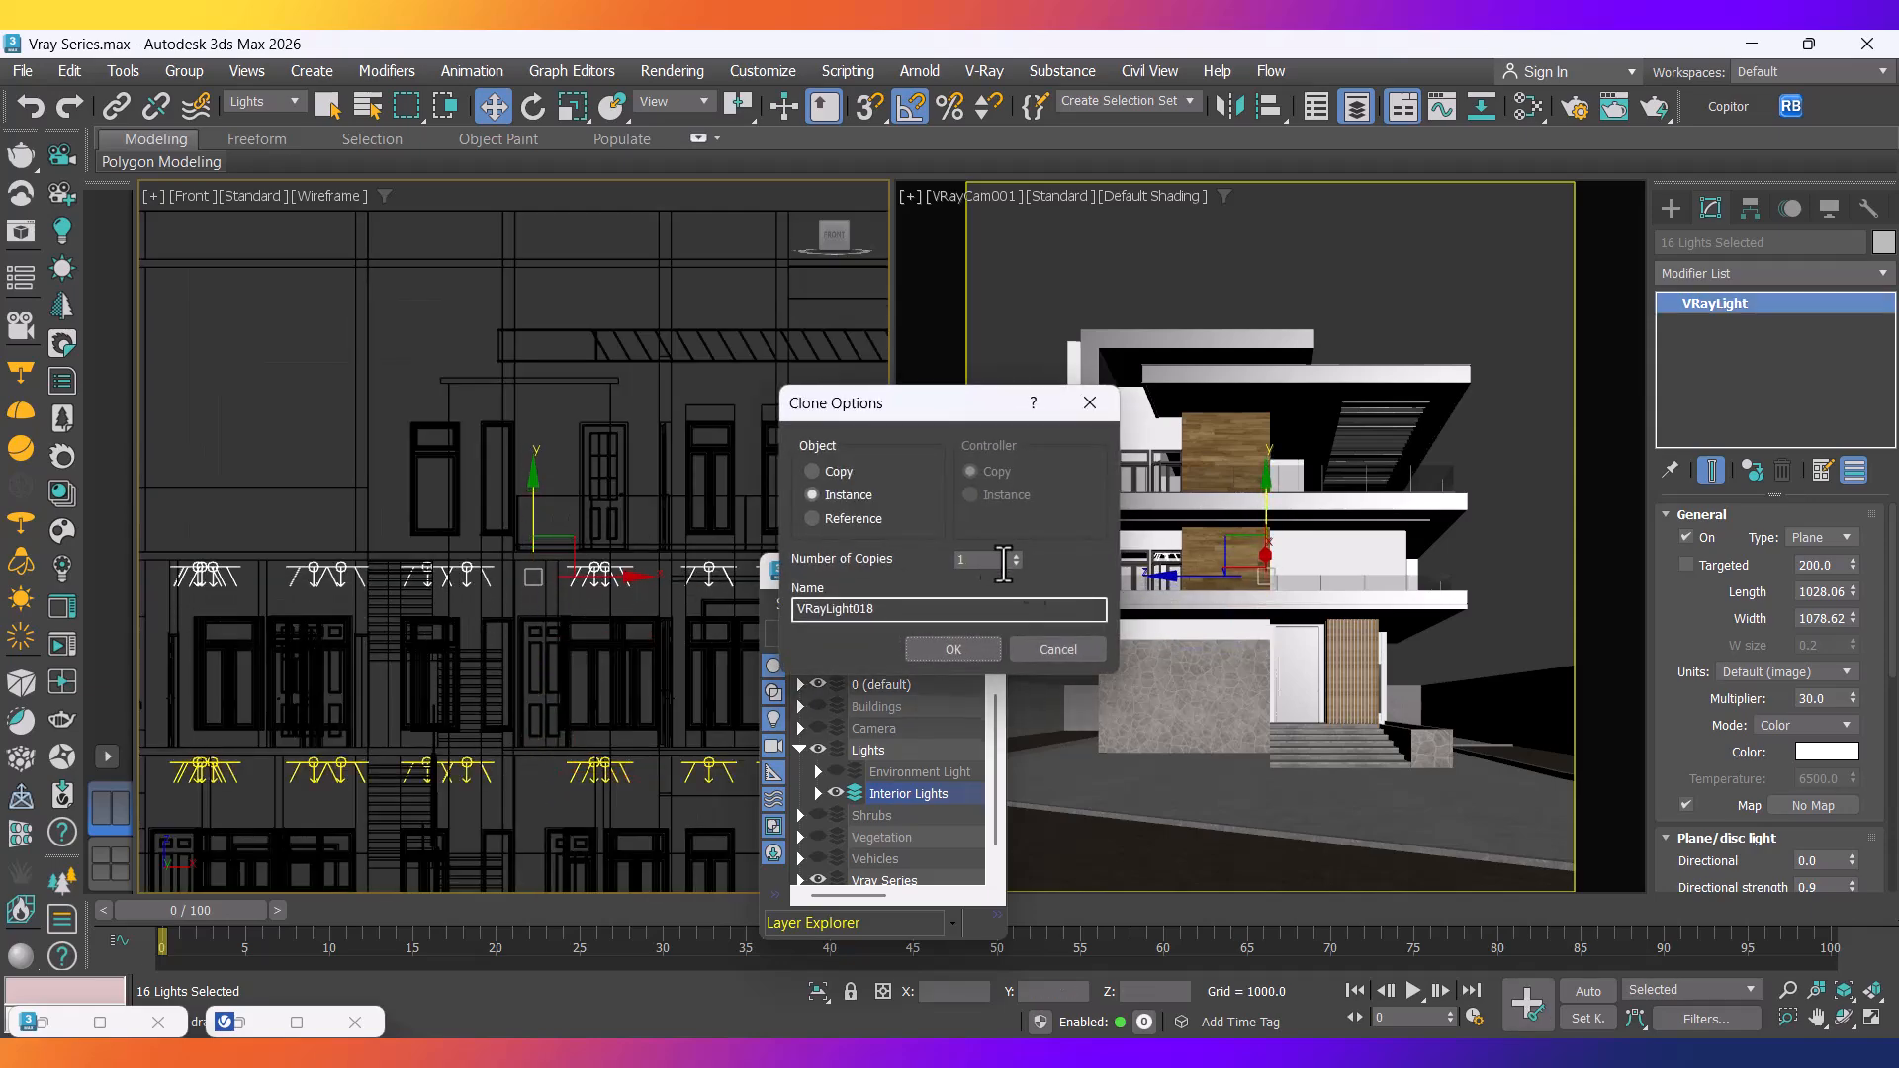
pyautogui.click(944, 645)
pyautogui.scroll(-5, 604, 554)
pyautogui.moveTo(582, 514)
pyautogui.mouseDown(button='middle')
pyautogui.moveTo(602, 519)
pyautogui.moveTo(564, 436)
pyautogui.moveTo(583, 393)
pyautogui.mouseUp(button='middle')
pyautogui.scroll(5, 594, 504)
# Orbit to a 3D view of the building, clear the selection and switch to Default Shading.
pyautogui.scroll(-5, 755, 384)
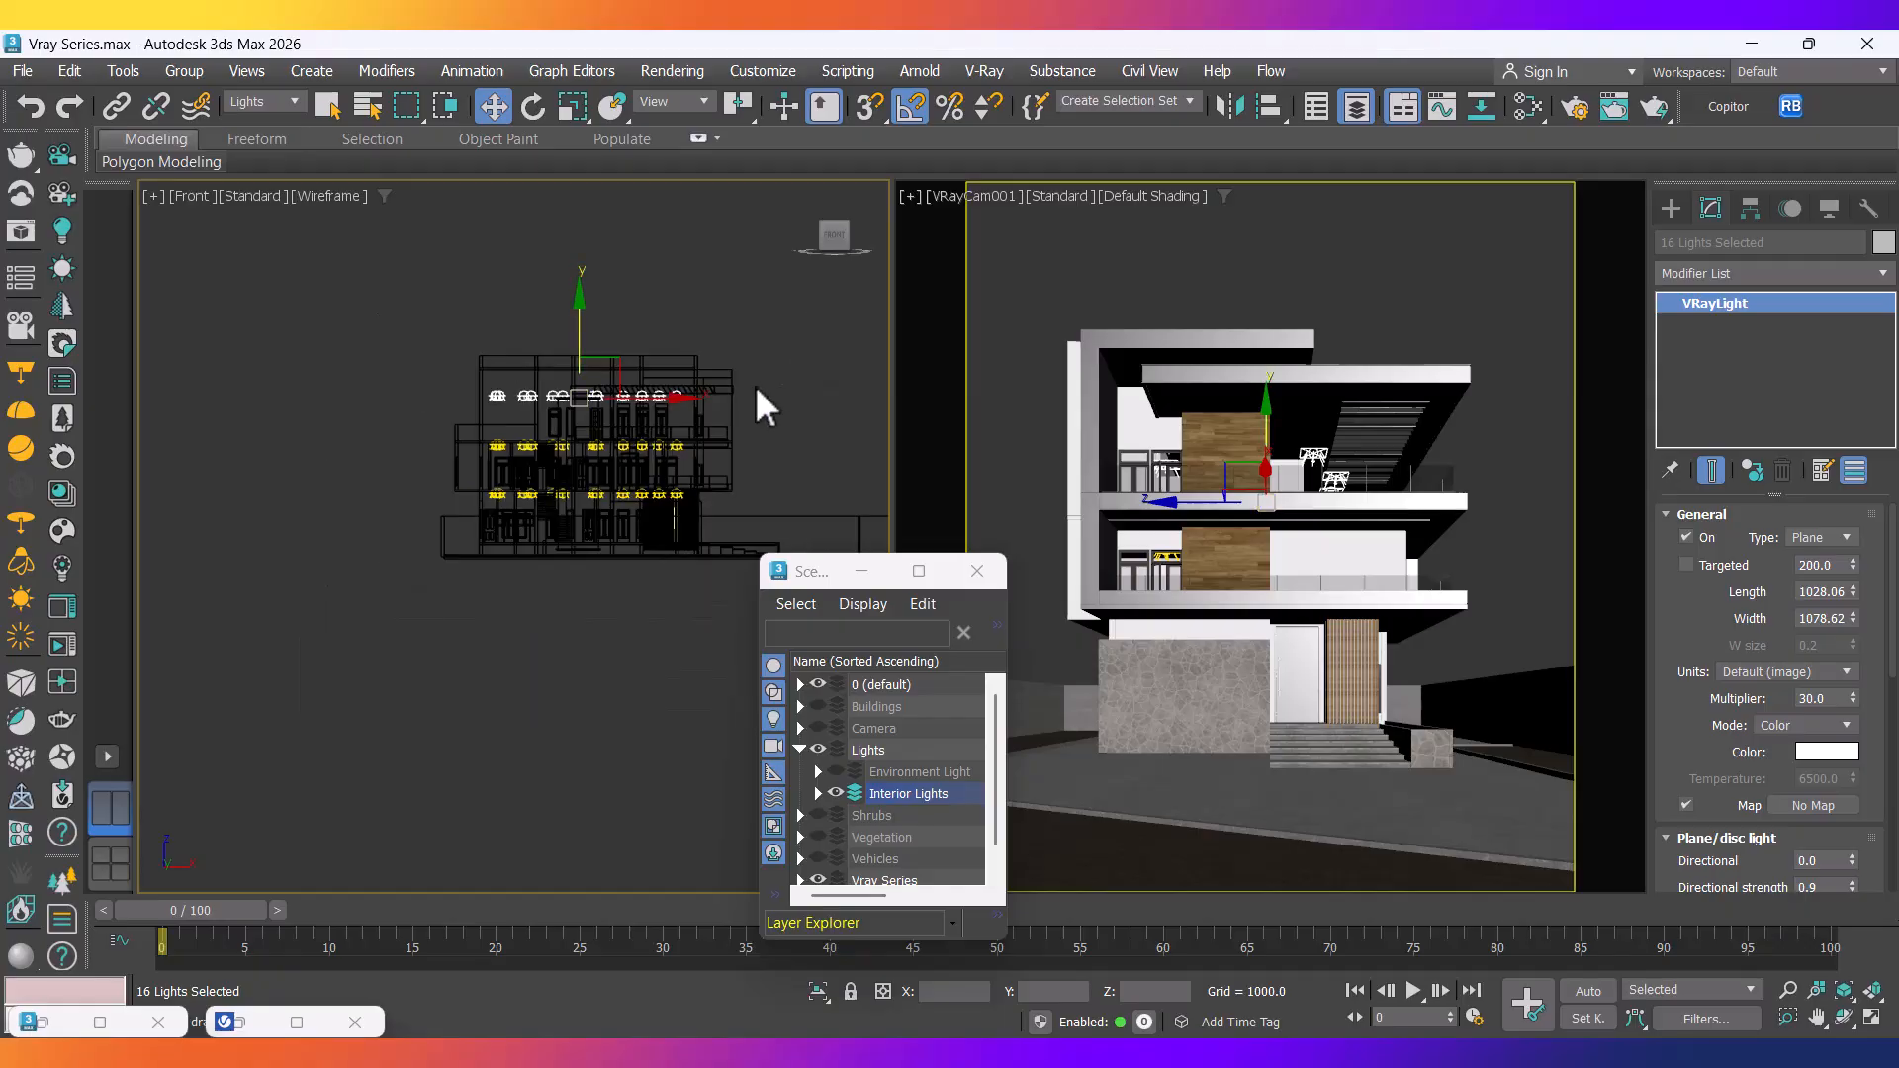
pyautogui.keyDown('alt'); pyautogui.moveTo(756, 387); pyautogui.dragTo(555, 664, button='middle'); pyautogui.keyUp('alt')
pyautogui.click(530, 791)
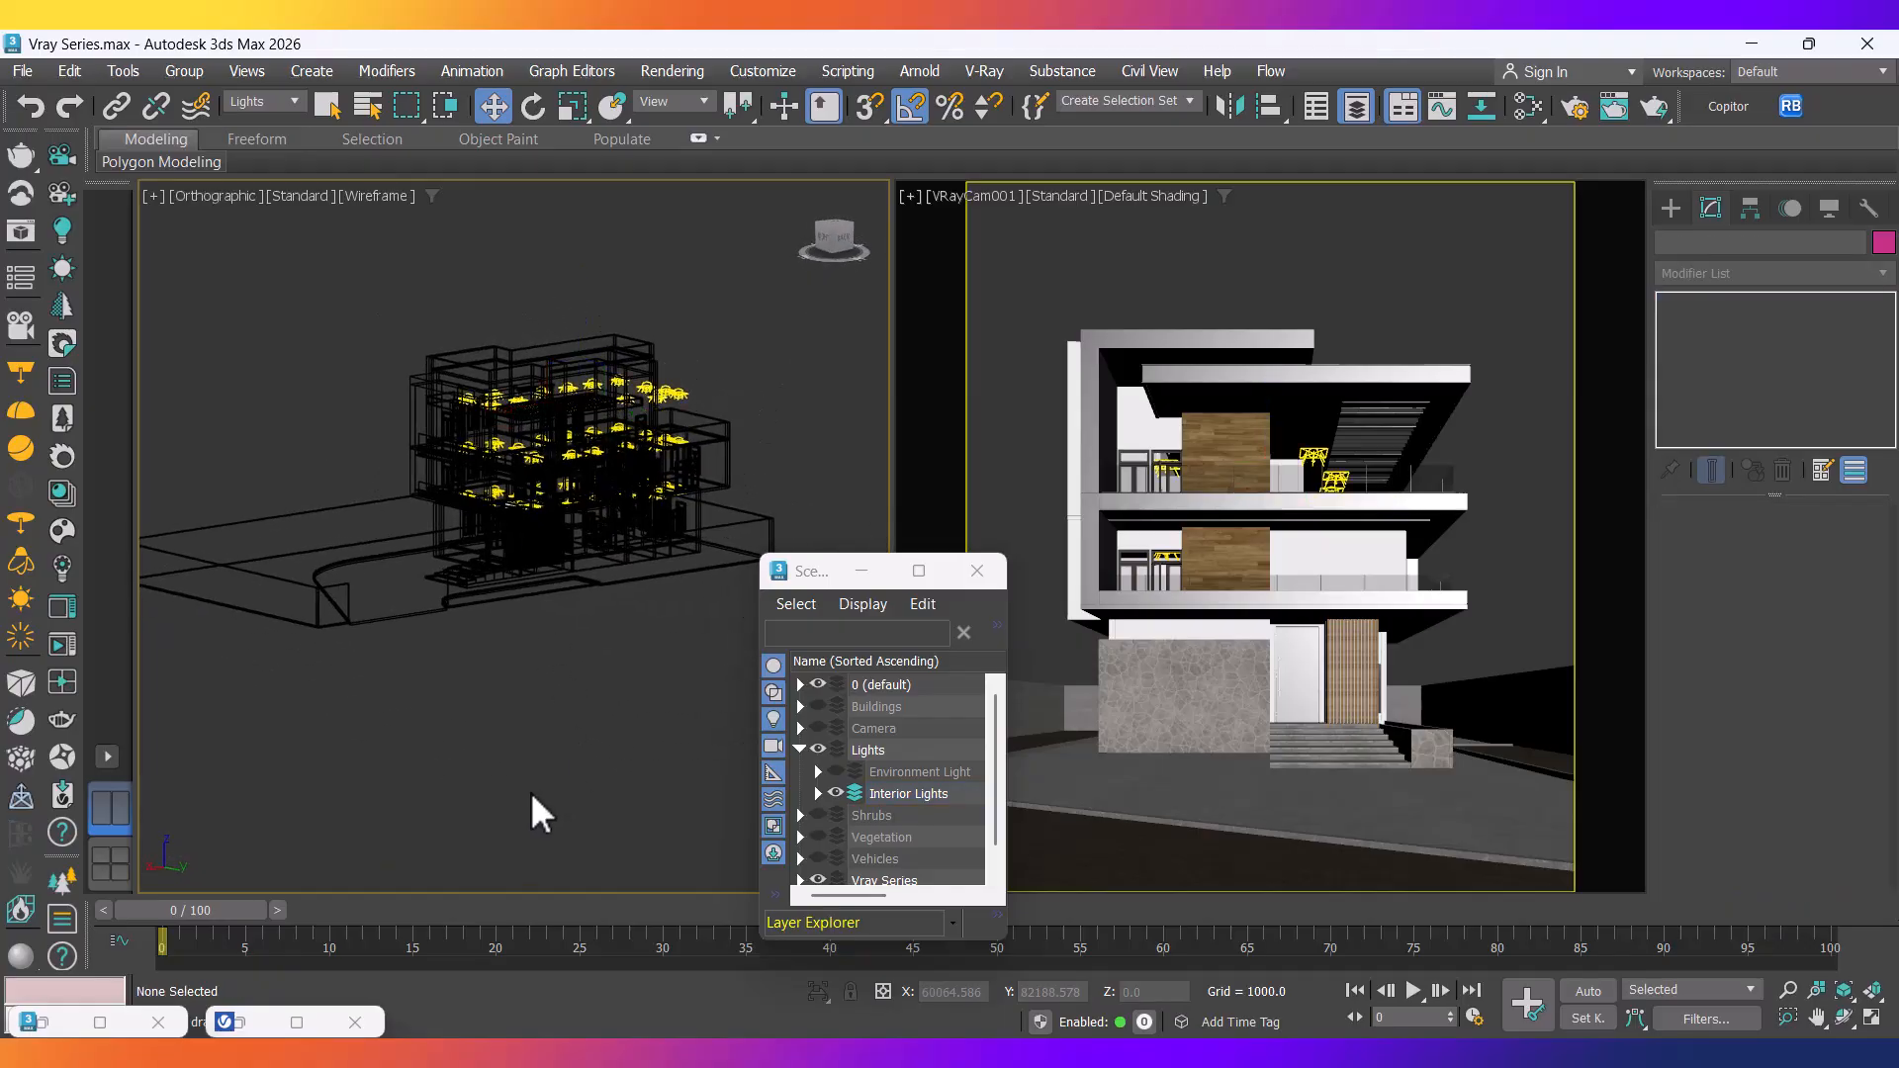
pyautogui.press('F3')
pyautogui.scroll(6, 689, 326)
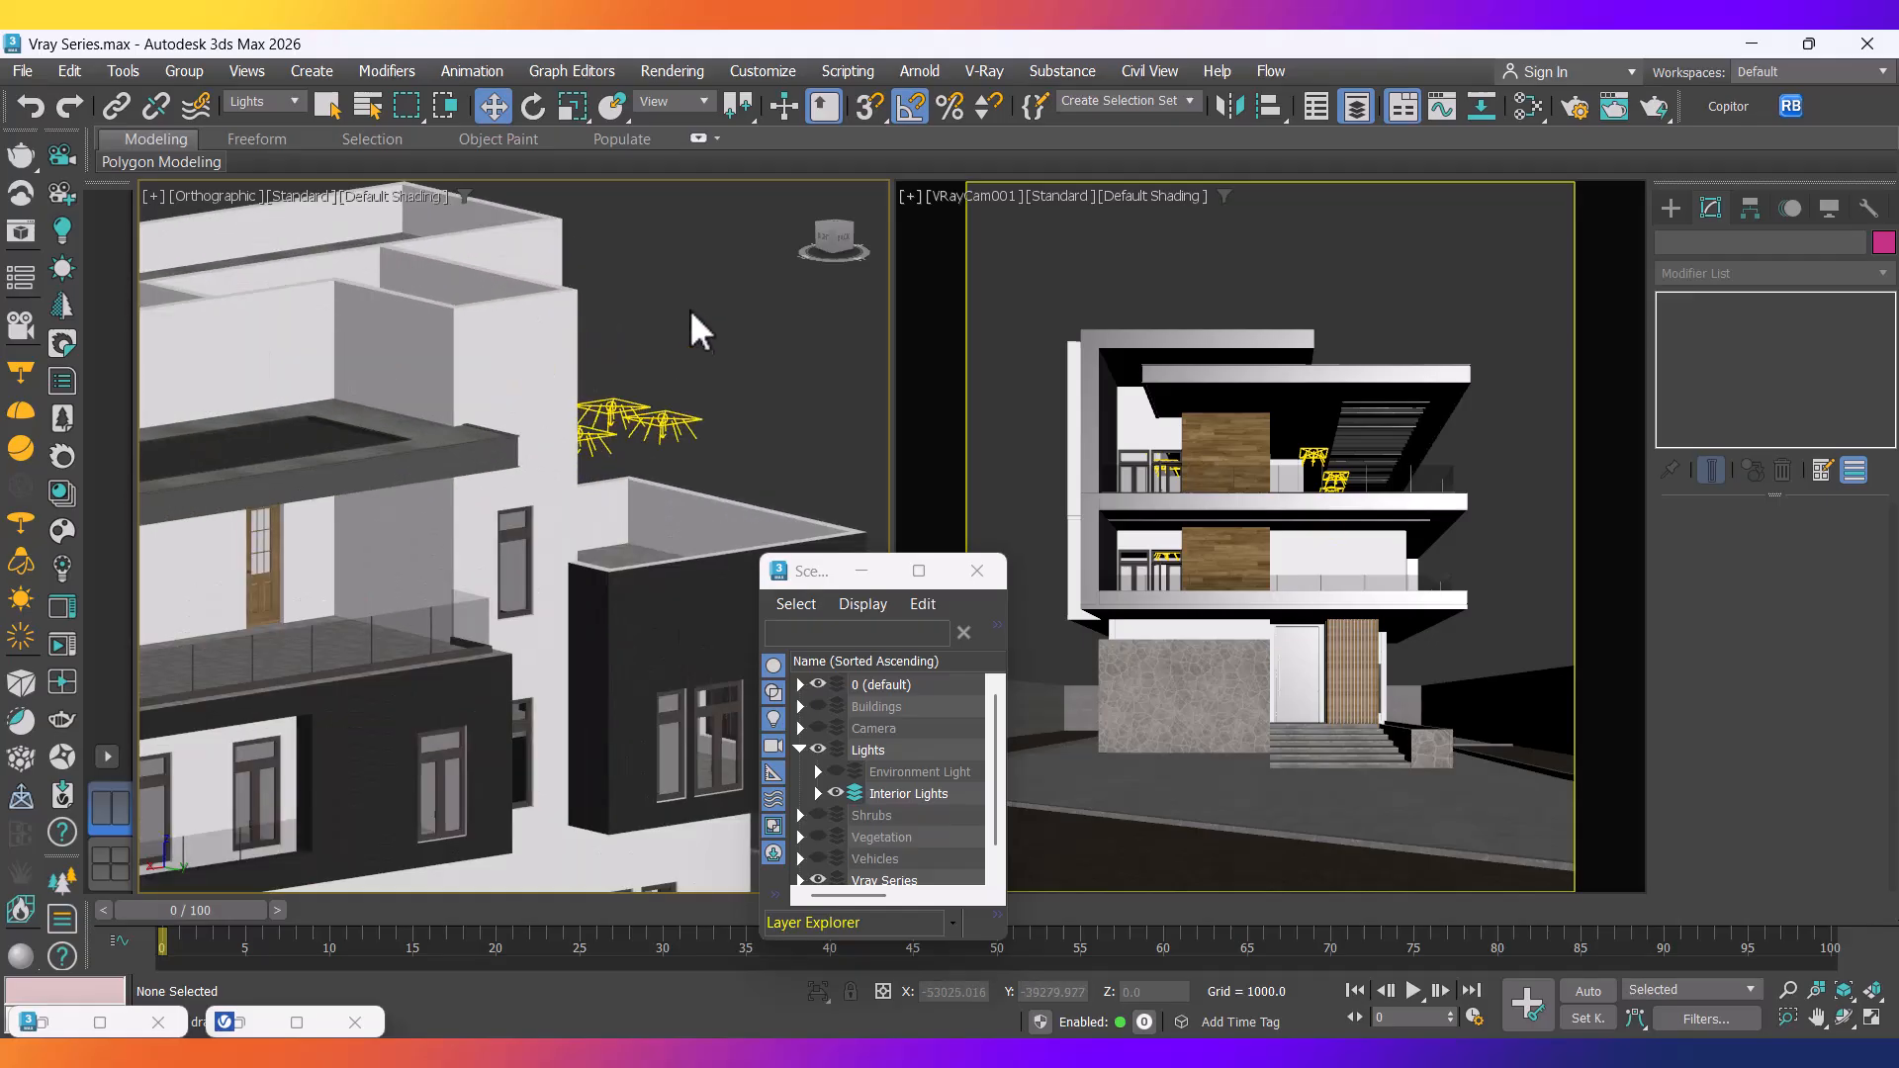
pyautogui.keyDown('alt'); pyautogui.moveTo(720, 387); pyautogui.dragTo(669, 419, button='middle'); pyautogui.keyUp('alt')
pyautogui.scroll(-10, 667, 419)
pyautogui.scroll(4, 455, 562)
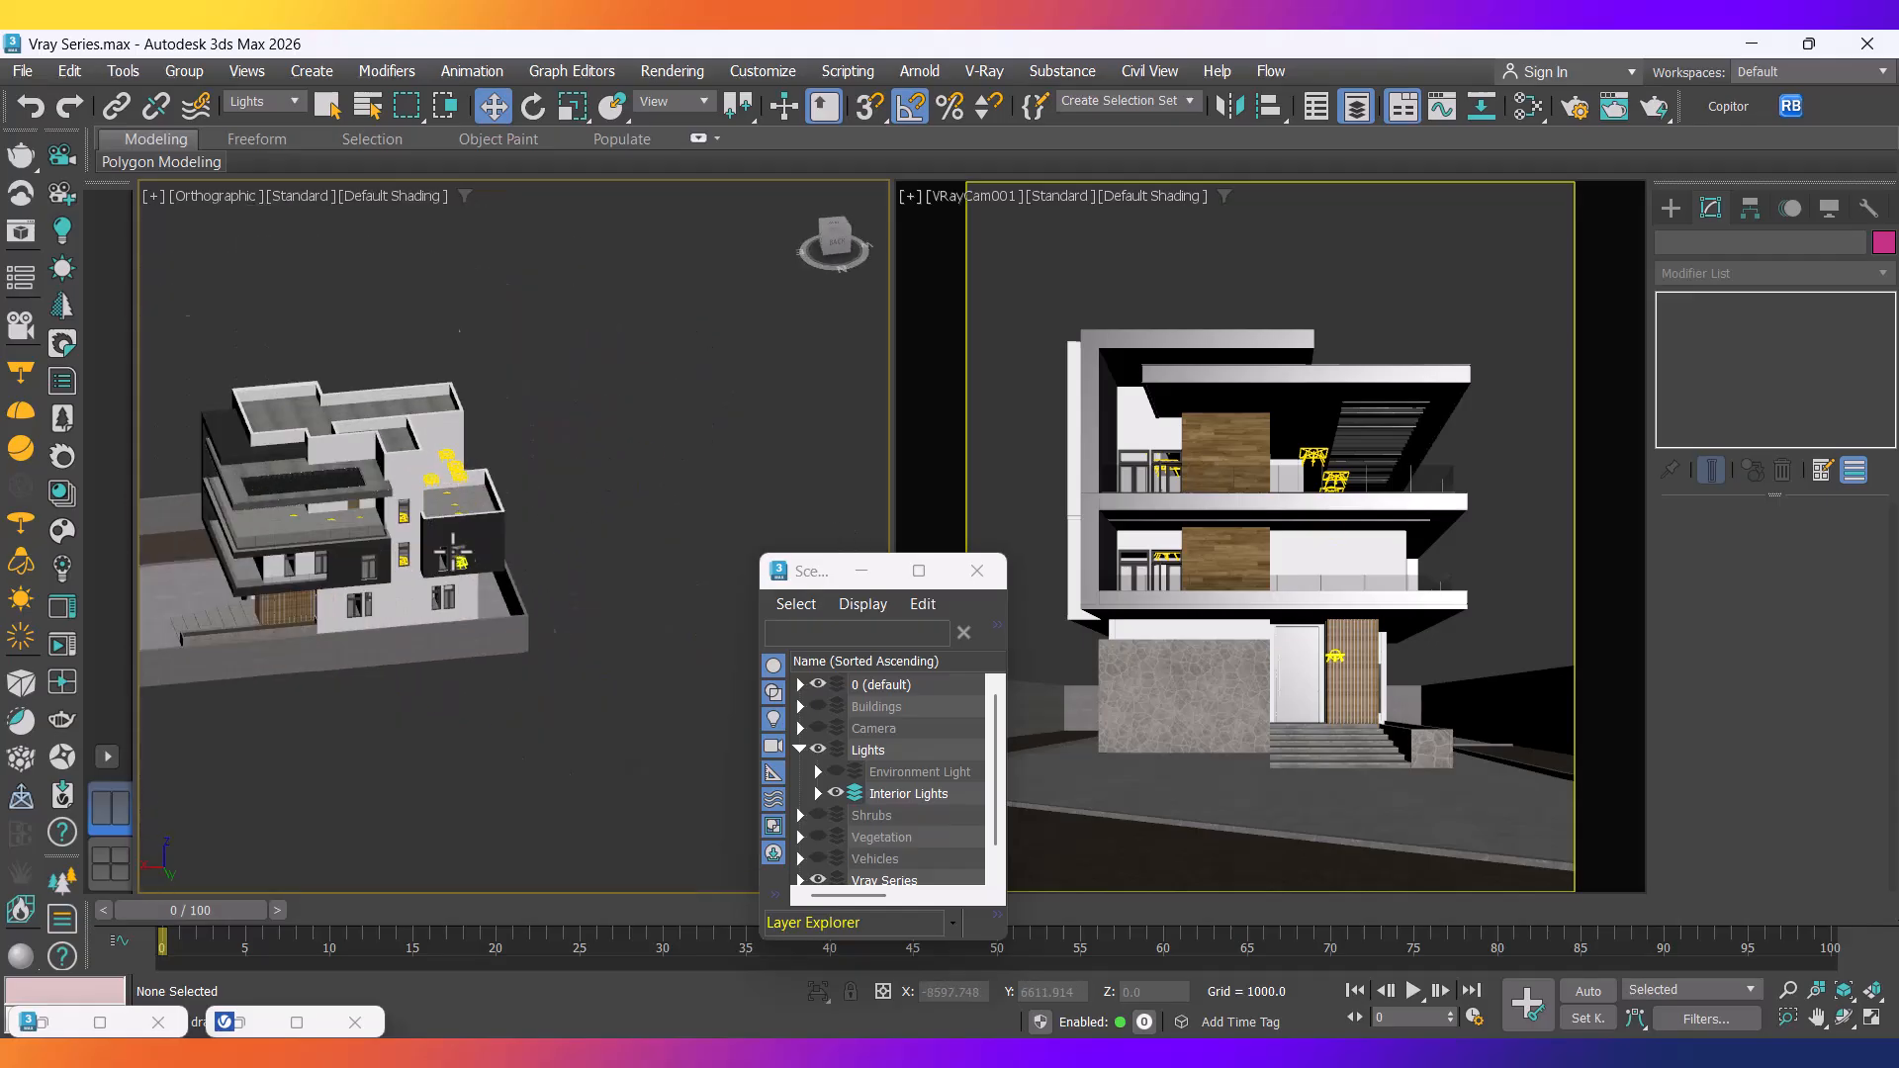
pyautogui.scroll(8, 455, 562)
# Delete the four stray copied lights sitting on the rooftop.
pyautogui.click(410, 413)
pyautogui.press('Delete')
pyautogui.click(333, 324)
pyautogui.press('Delete')
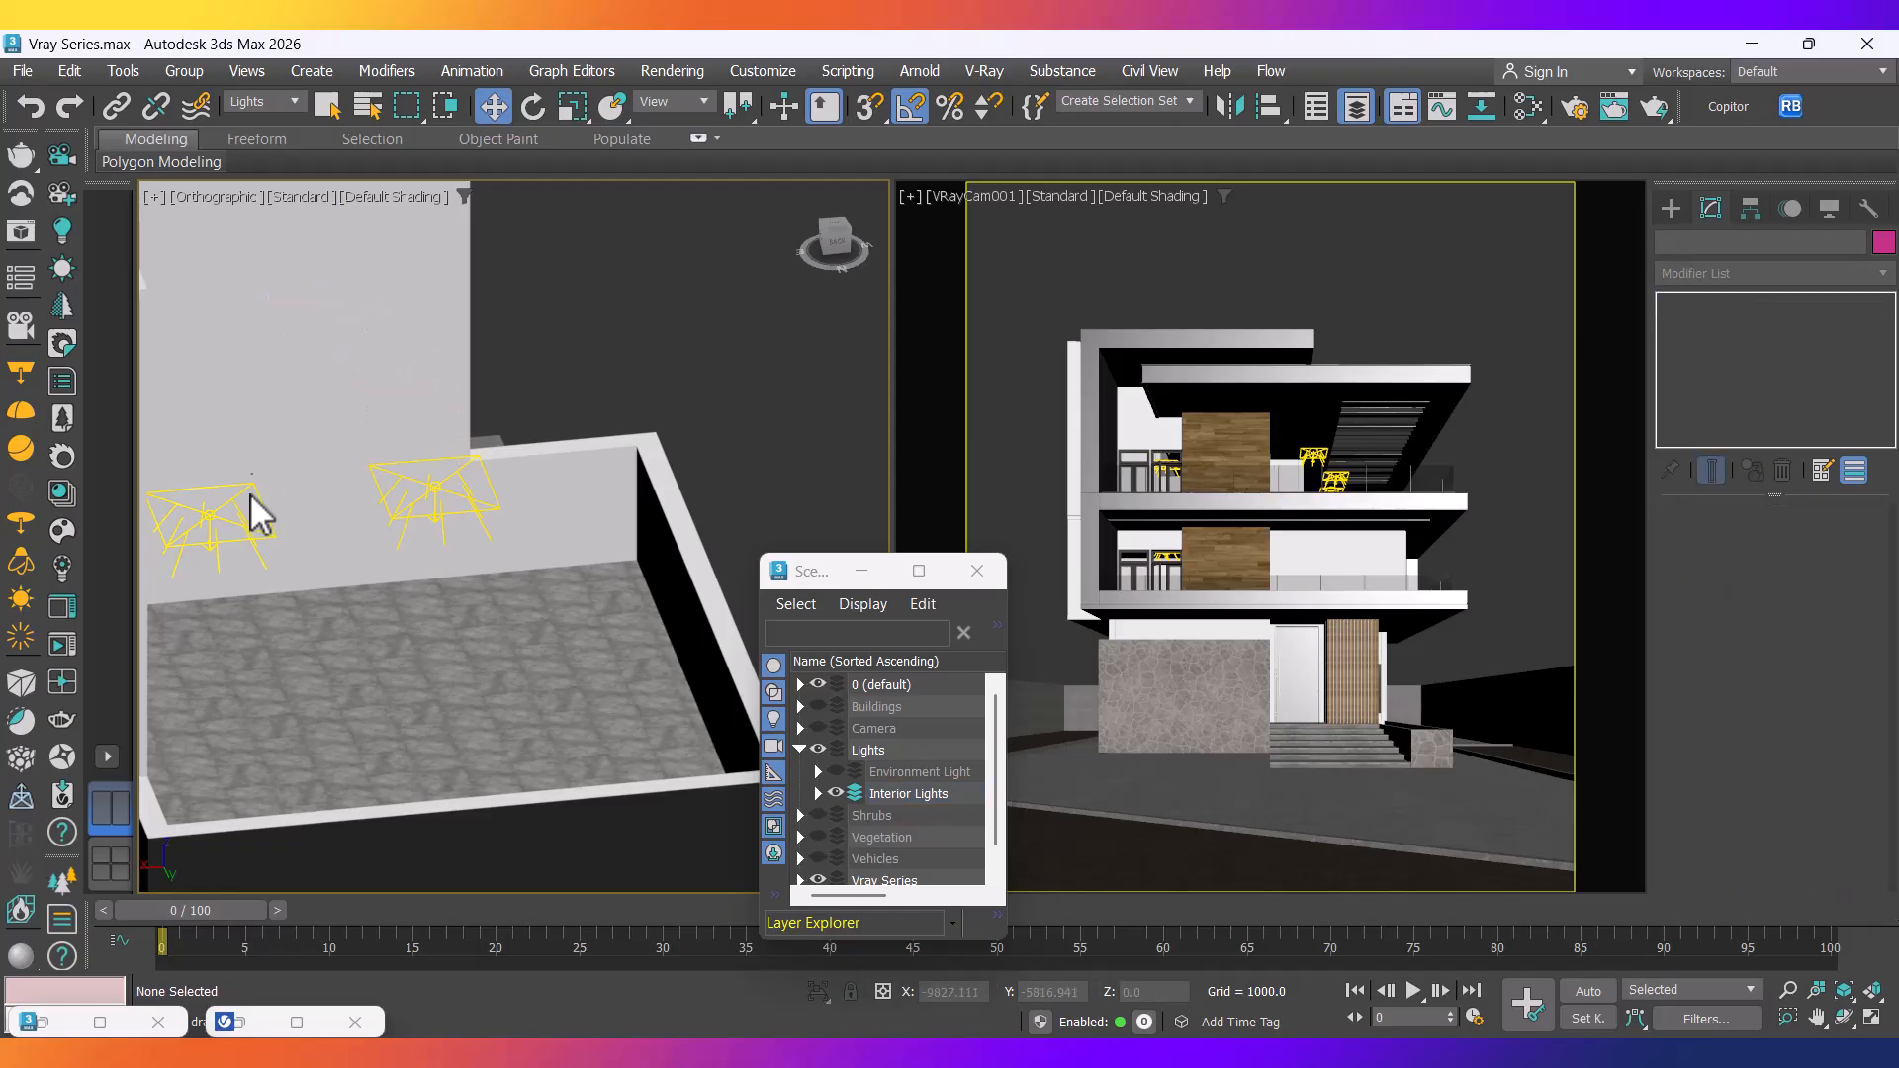
pyautogui.click(210, 513)
pyautogui.press('Delete')
pyautogui.click(437, 487)
pyautogui.press('Delete')
pyautogui.scroll(-6, 386, 546)
pyautogui.scroll(6, 386, 546)
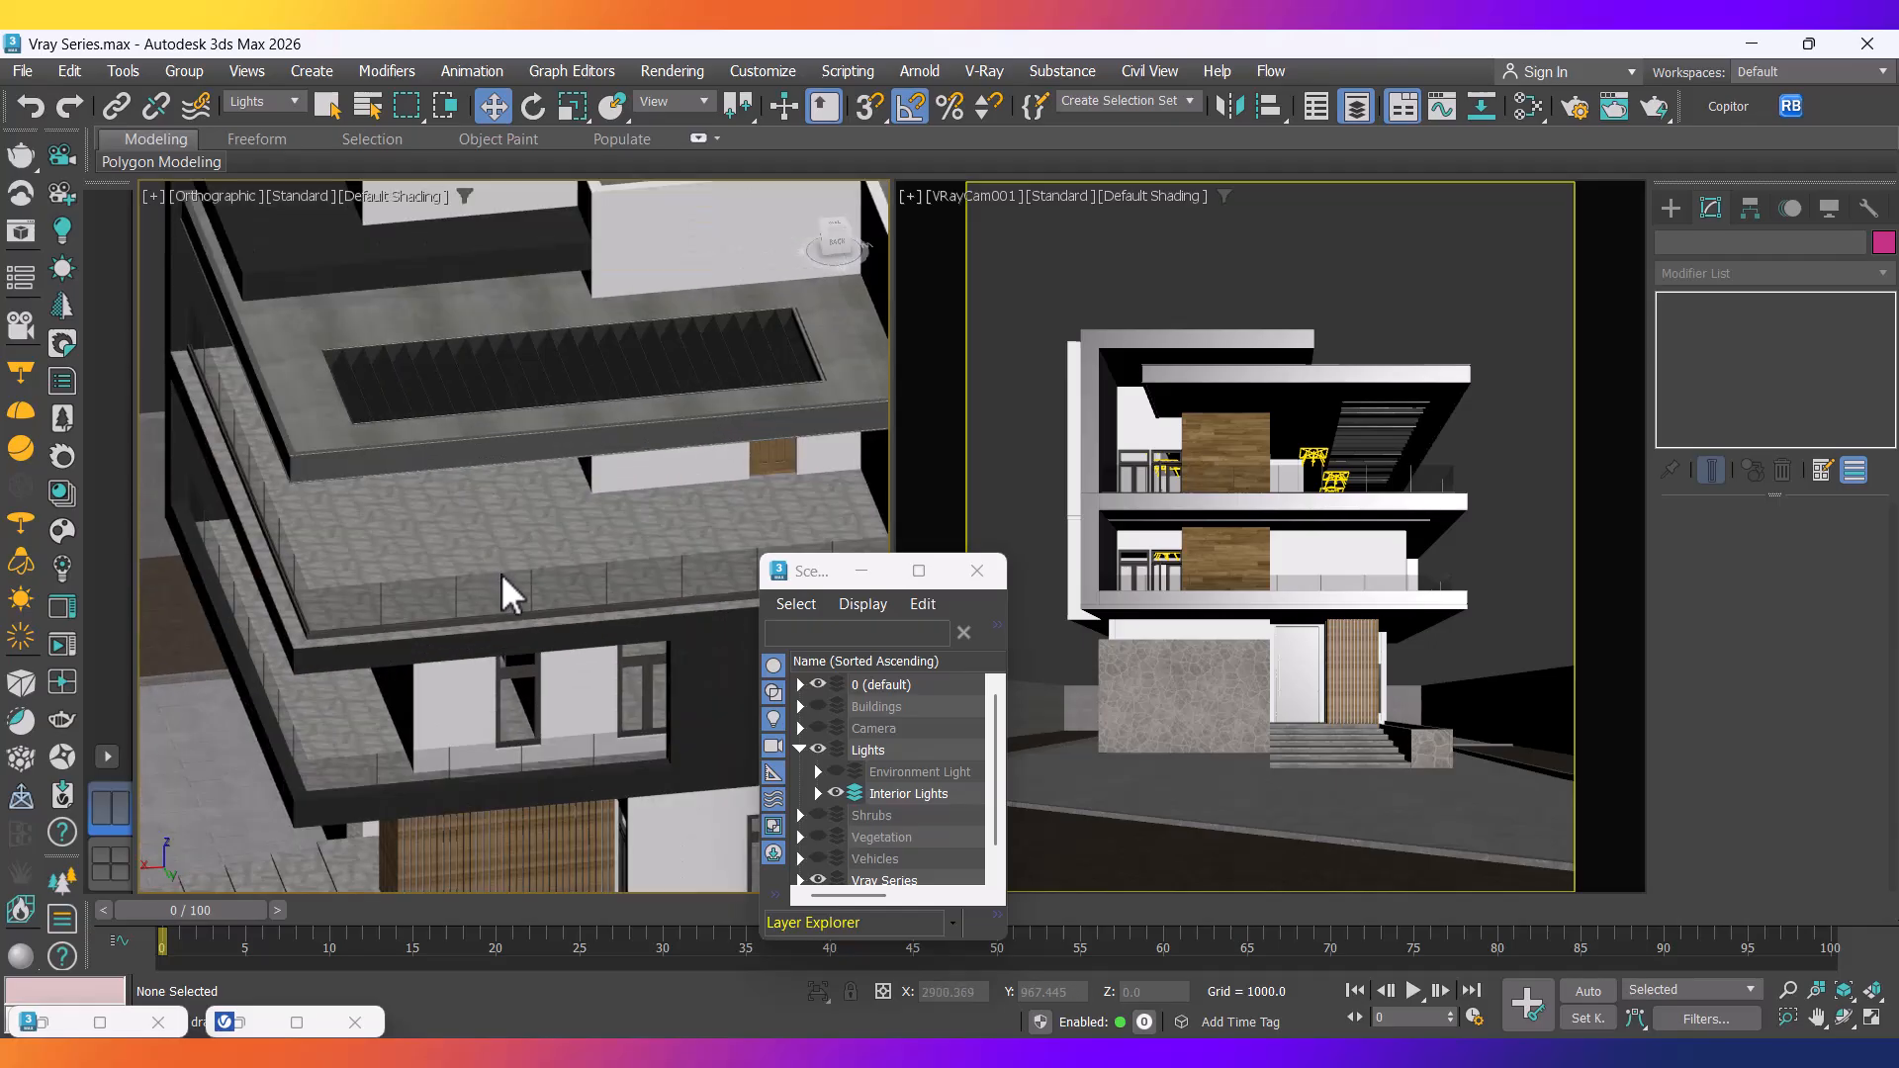
pyautogui.scroll(4, 501, 581)
# Delete the three extra lights under the balcony ceilings and make the camera view active.
pyautogui.keyDown('alt'); pyautogui.moveTo(544, 527); pyautogui.dragTo(491, 664, button='middle'); pyautogui.keyUp('alt')
pyautogui.moveTo(593, 425); pyautogui.dragTo(530, 548, button='middle')
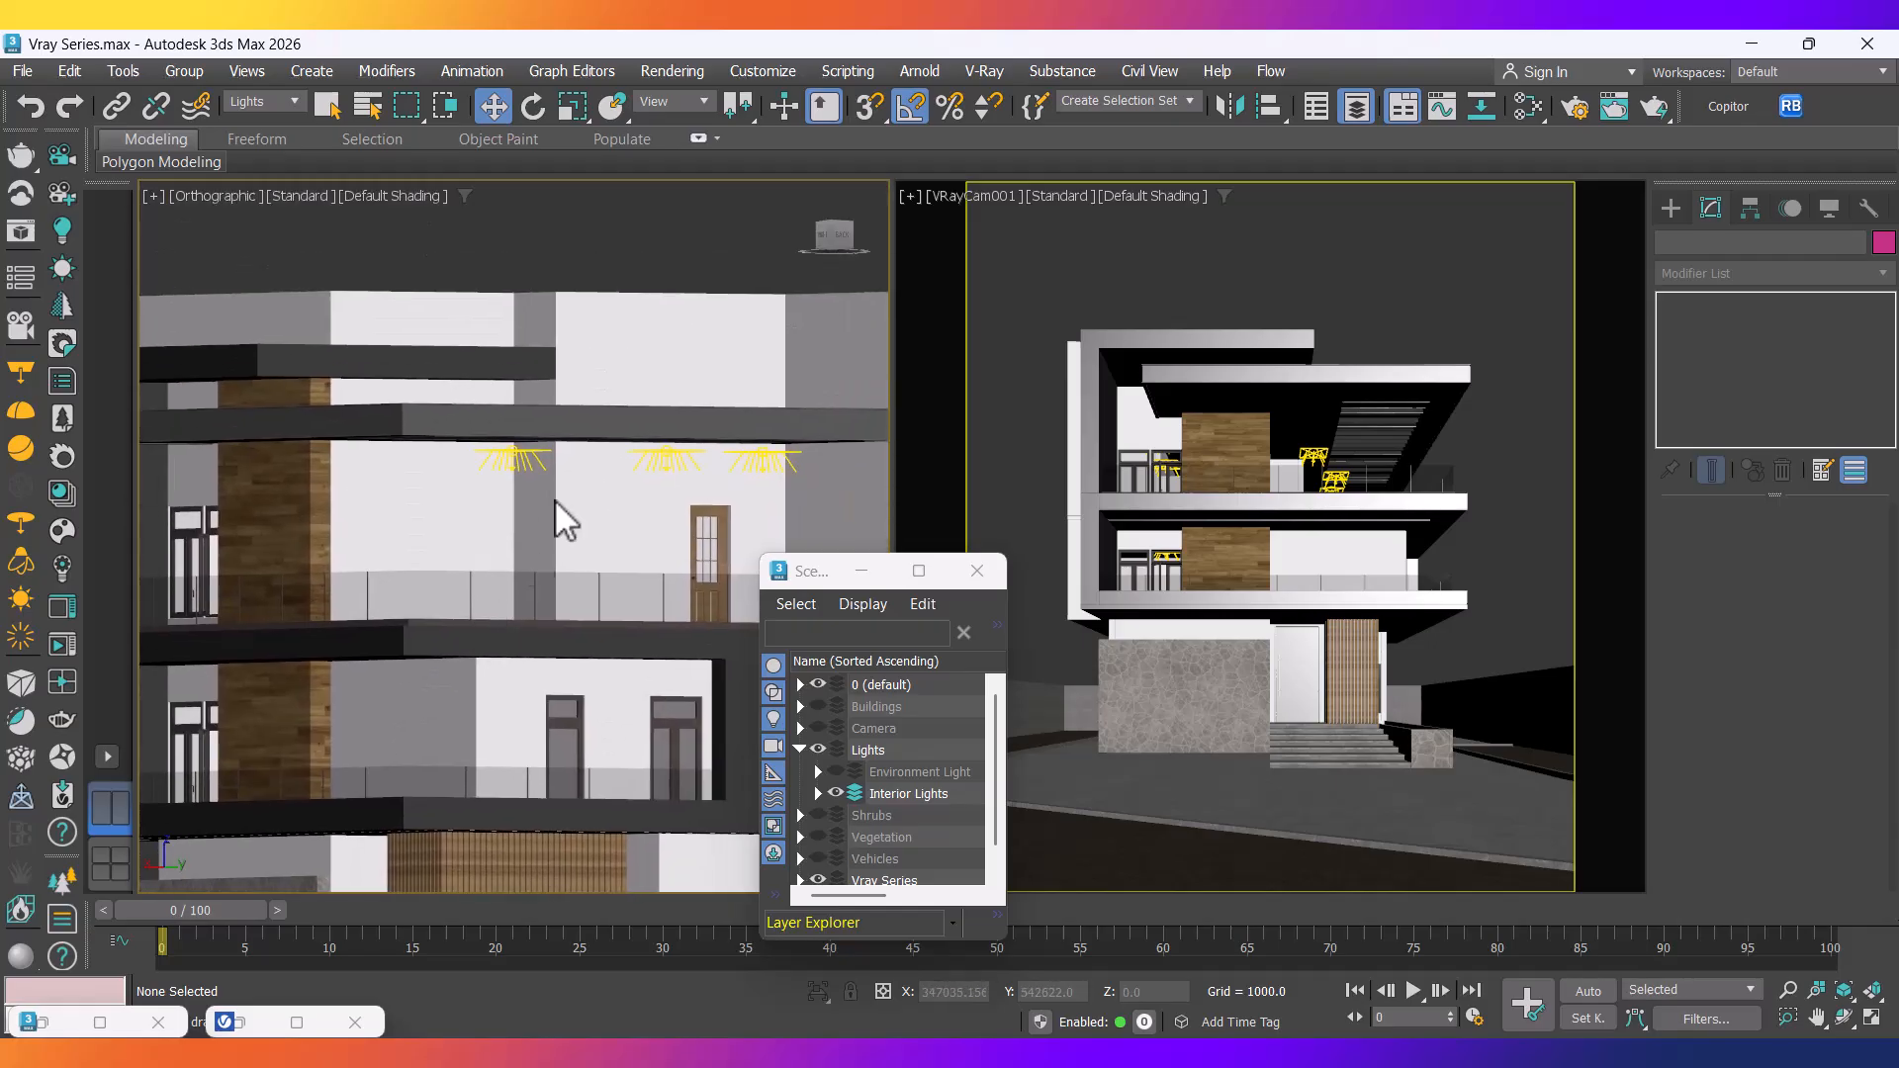
pyautogui.scroll(5, 535, 495)
pyautogui.click(452, 362)
pyautogui.press('Delete')
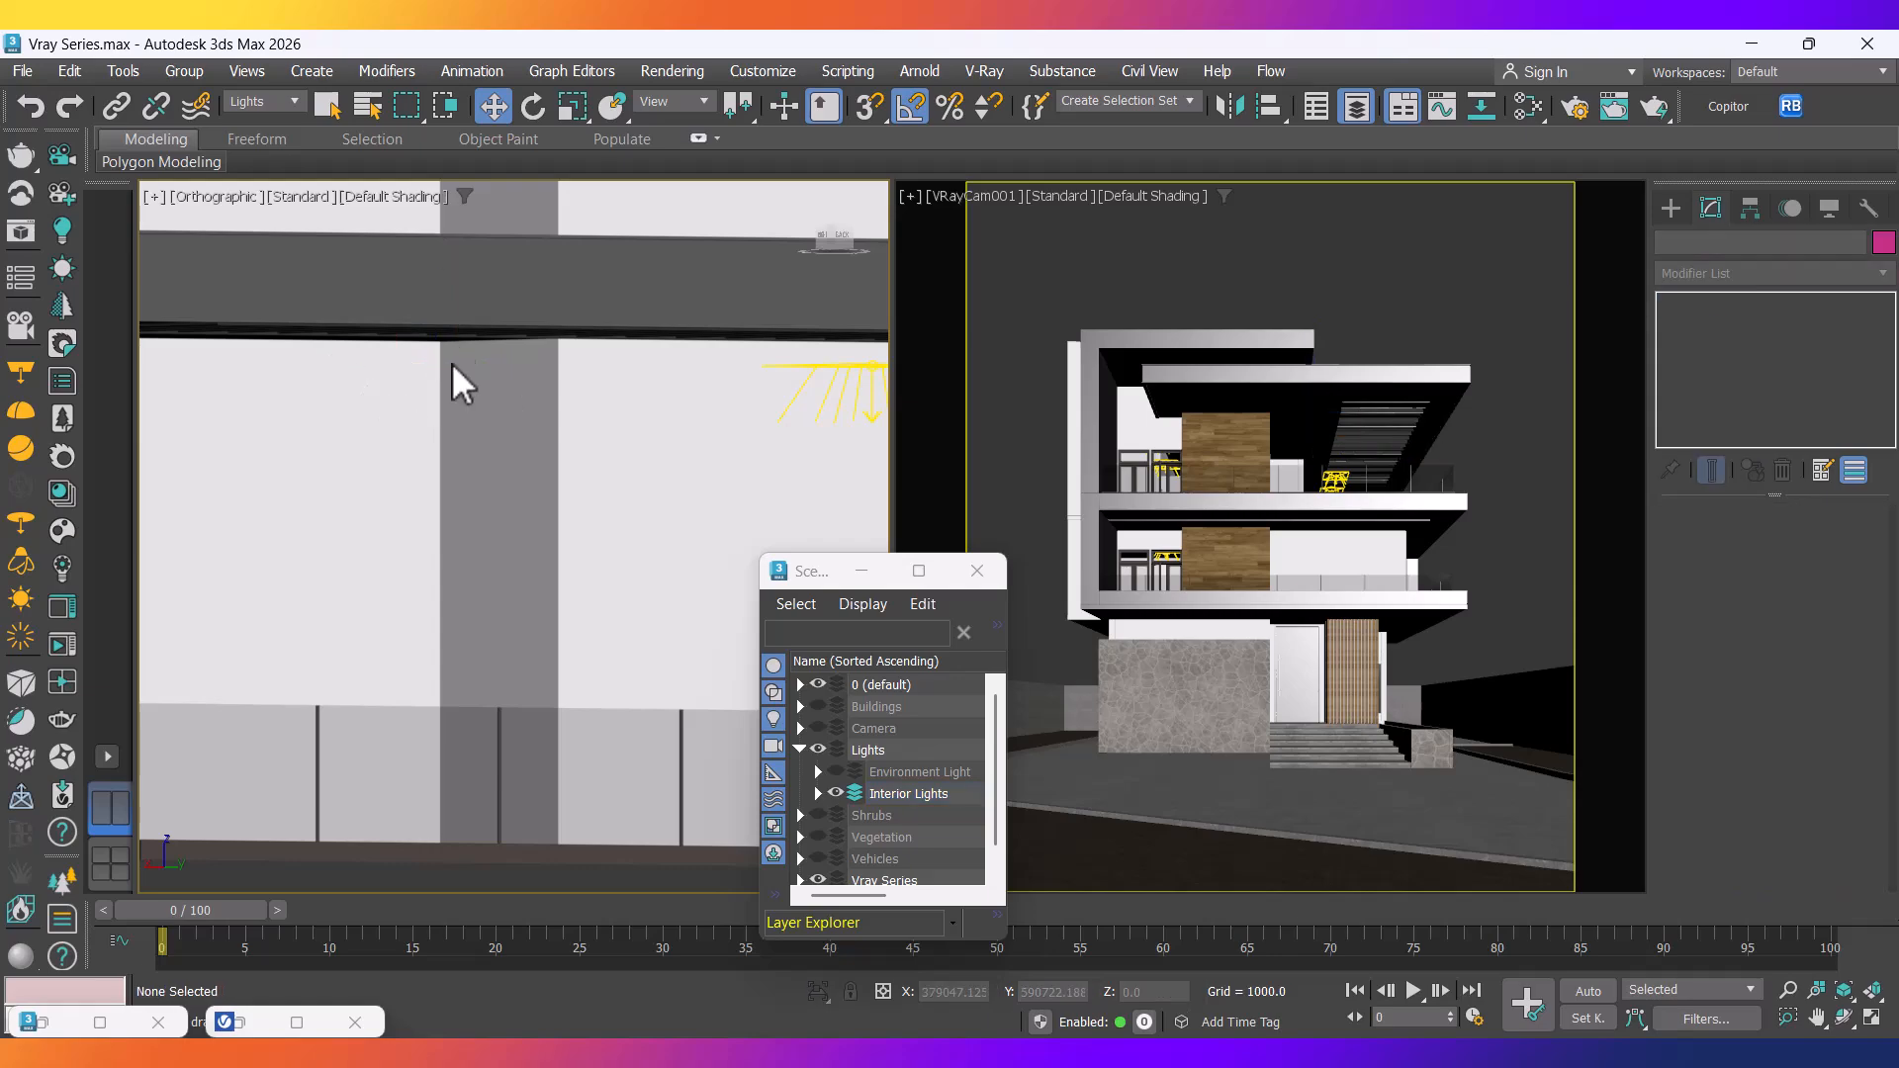
pyautogui.scroll(-2, 229, 514)
pyautogui.click(561, 476)
pyautogui.press('Delete')
pyautogui.moveTo(596, 539); pyautogui.dragTo(237, 578, button='middle')
pyautogui.click(437, 513)
pyautogui.press('Delete')
pyautogui.scroll(-5, 454, 544)
pyautogui.scroll(-4, 454, 544)
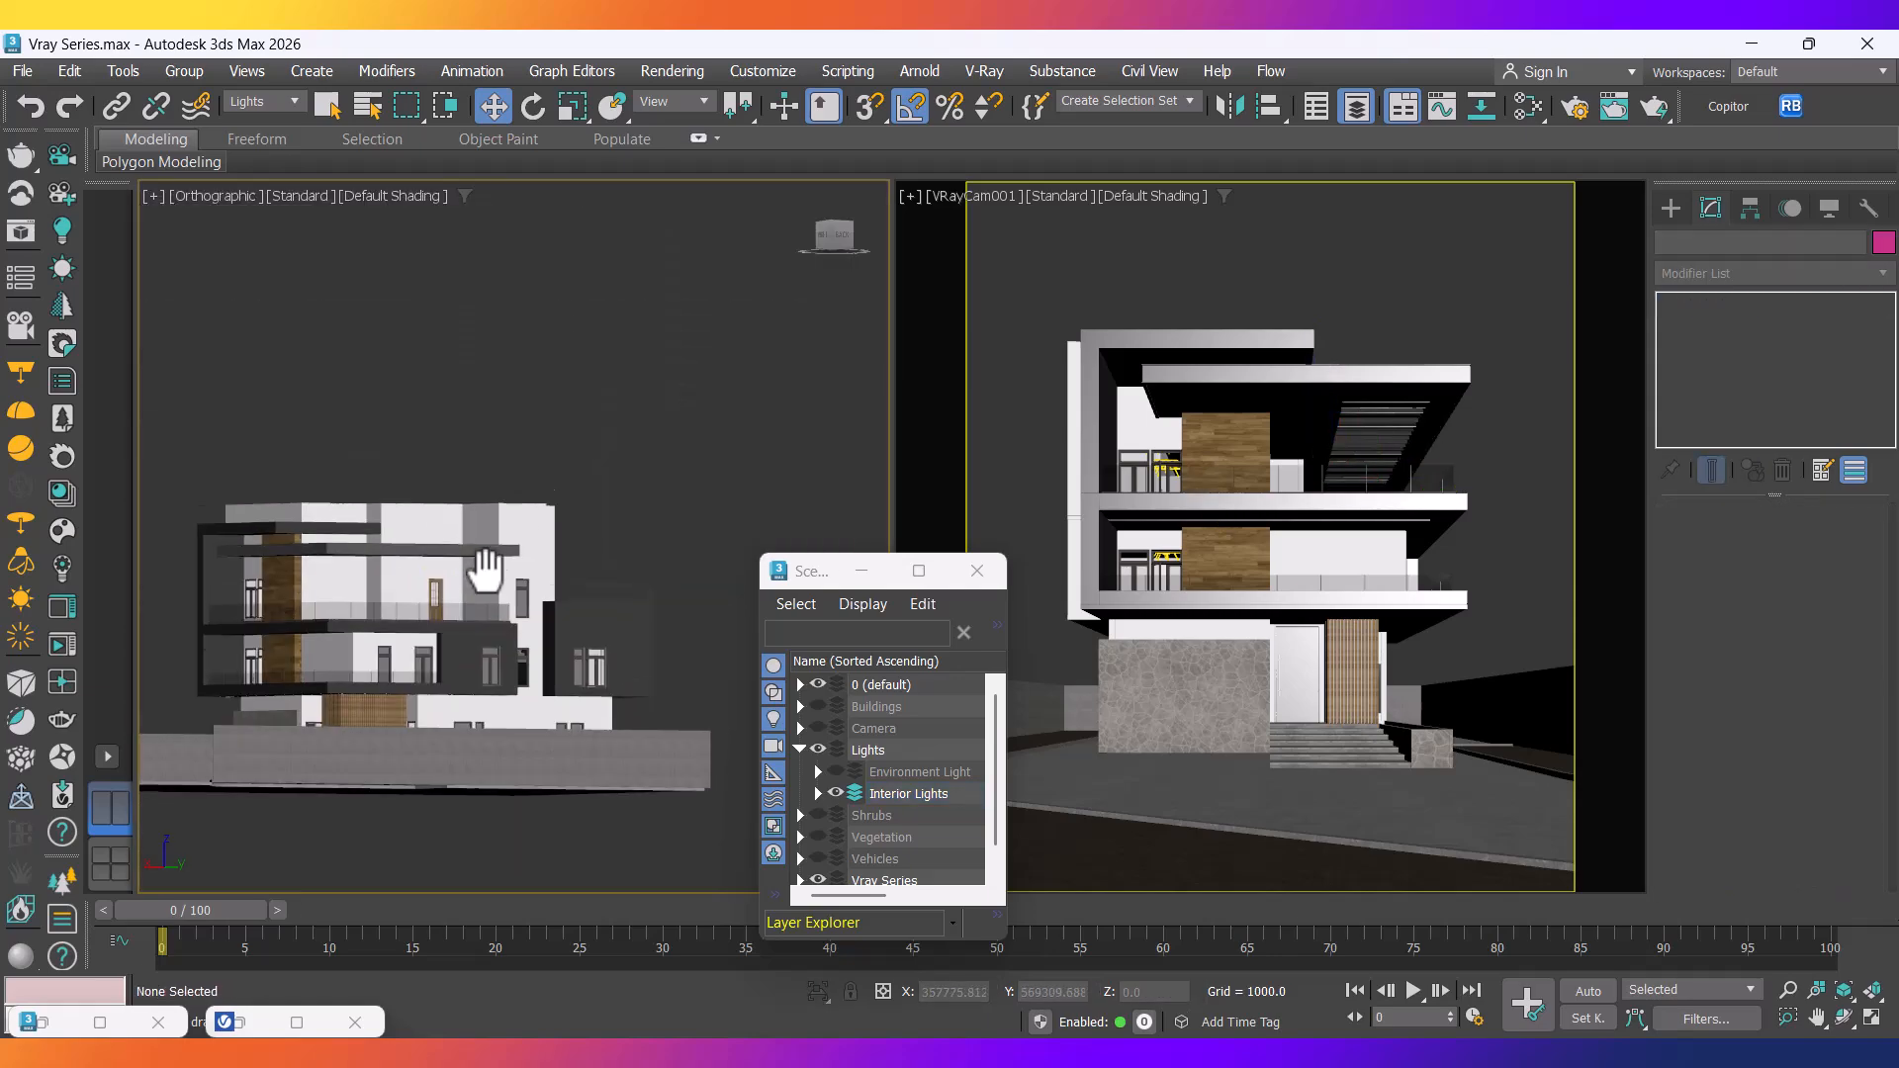
pyautogui.click(1306, 292)
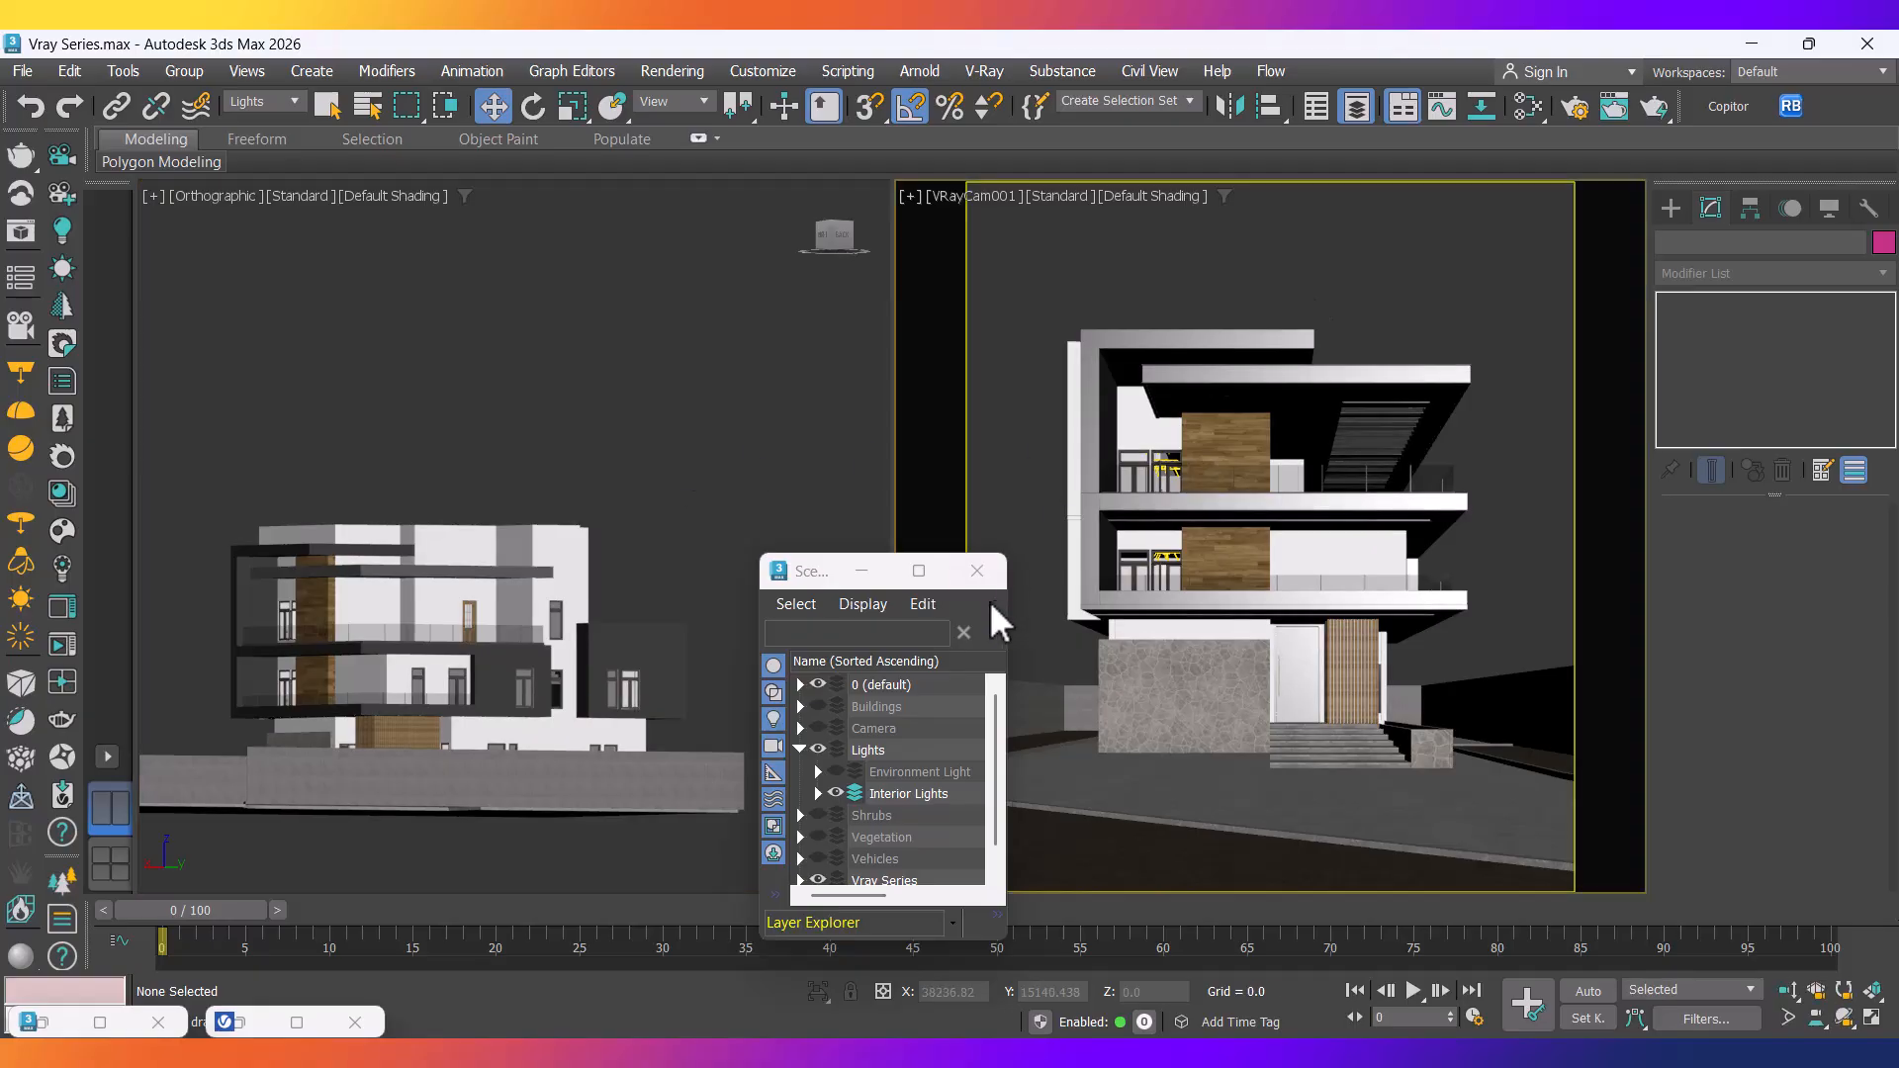
# Close Scene Explorer, run V-Ray interactive rendering of the camera view, and select a ceiling plane light.
pyautogui.click(977, 574)
pyautogui.click(245, 1024)
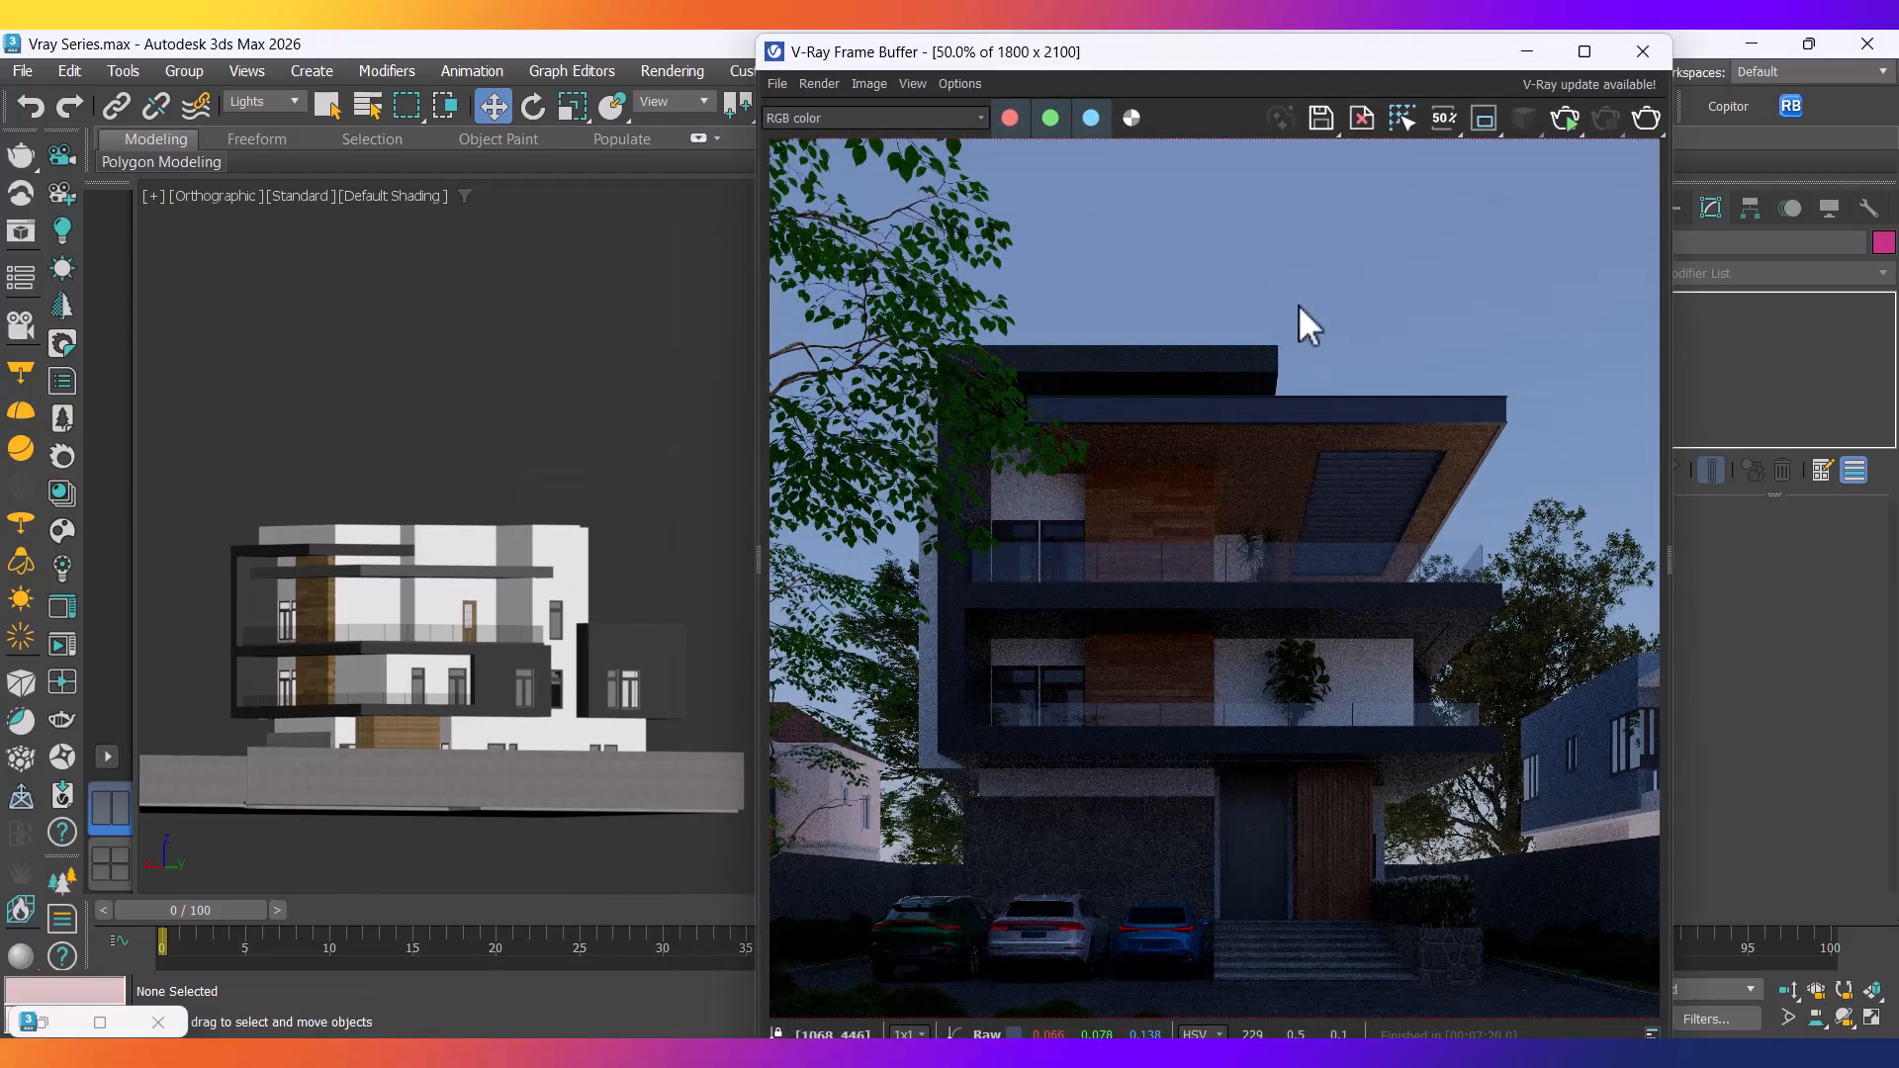
pyautogui.moveTo(1232, 55); pyautogui.dragTo(514, 104)
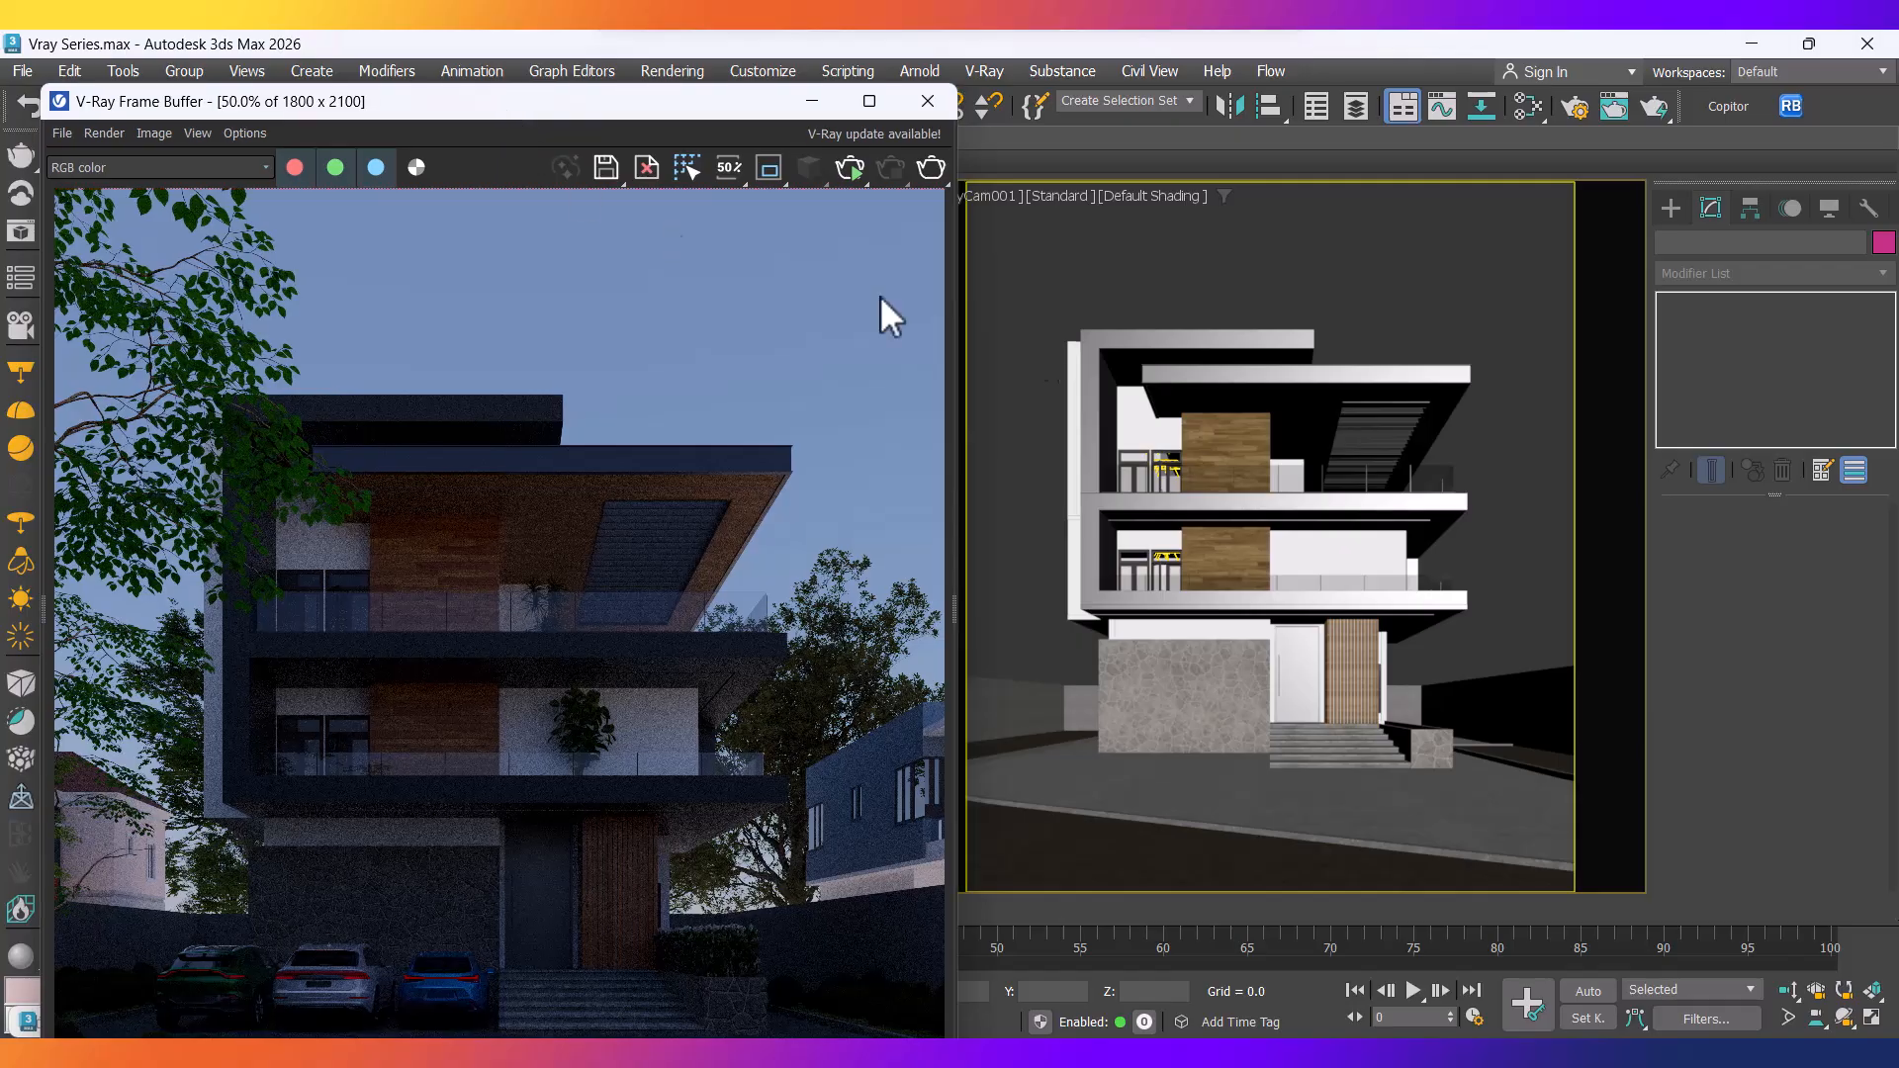
pyautogui.click(844, 175)
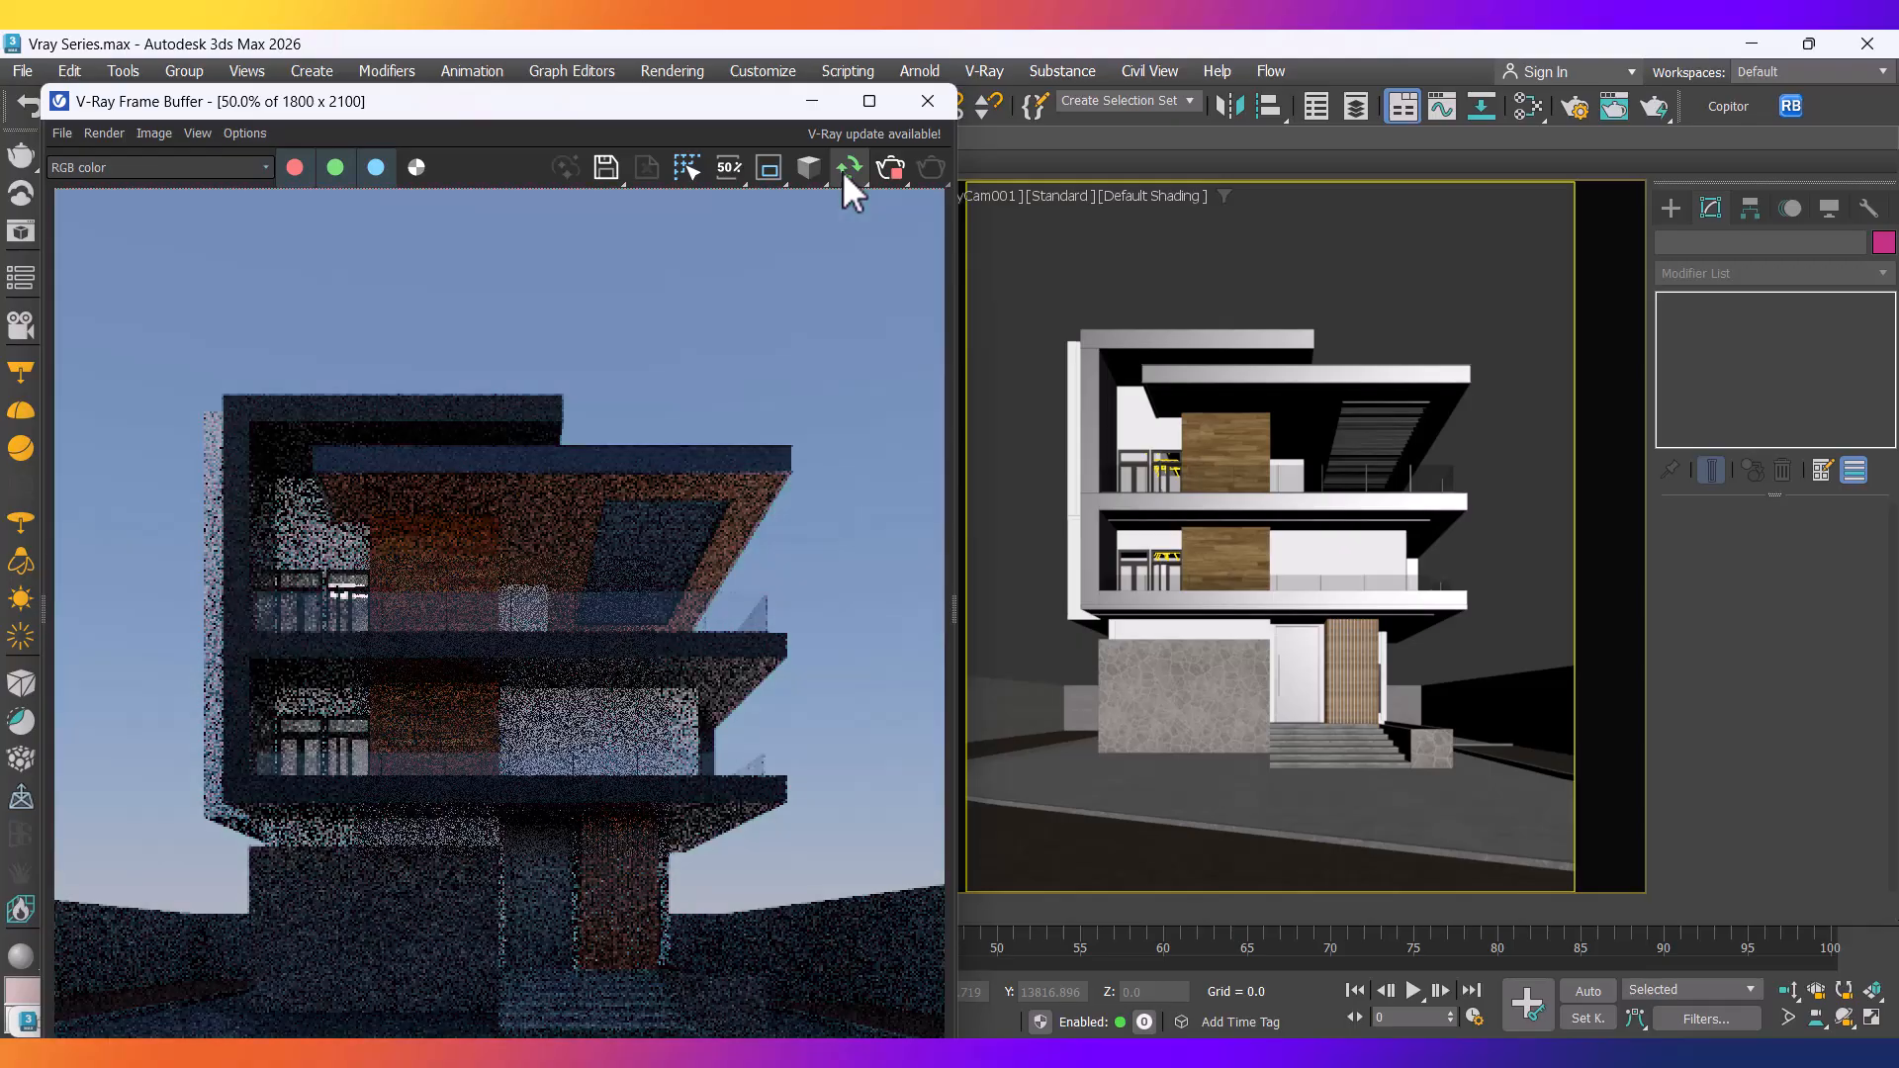
pyautogui.moveTo(509, 116); pyautogui.dragTo(594, 87)
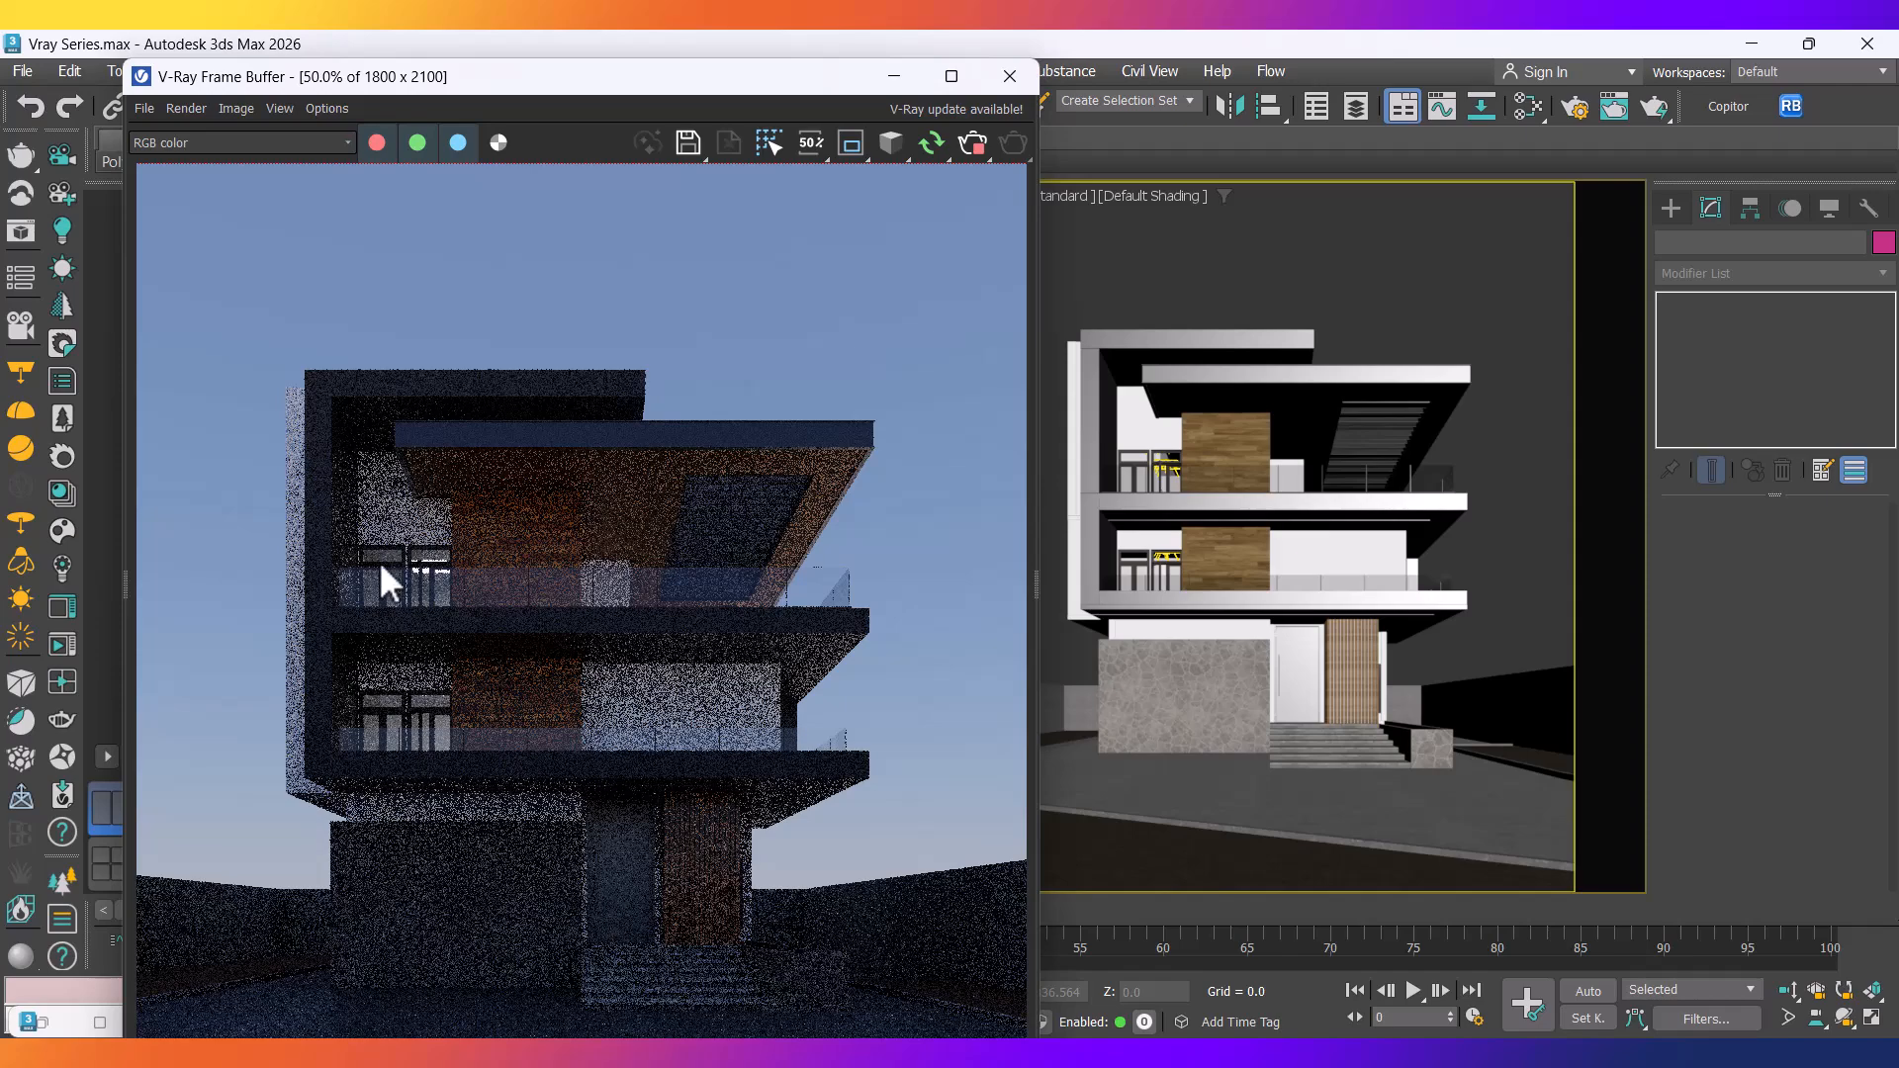
pyautogui.click(1159, 464)
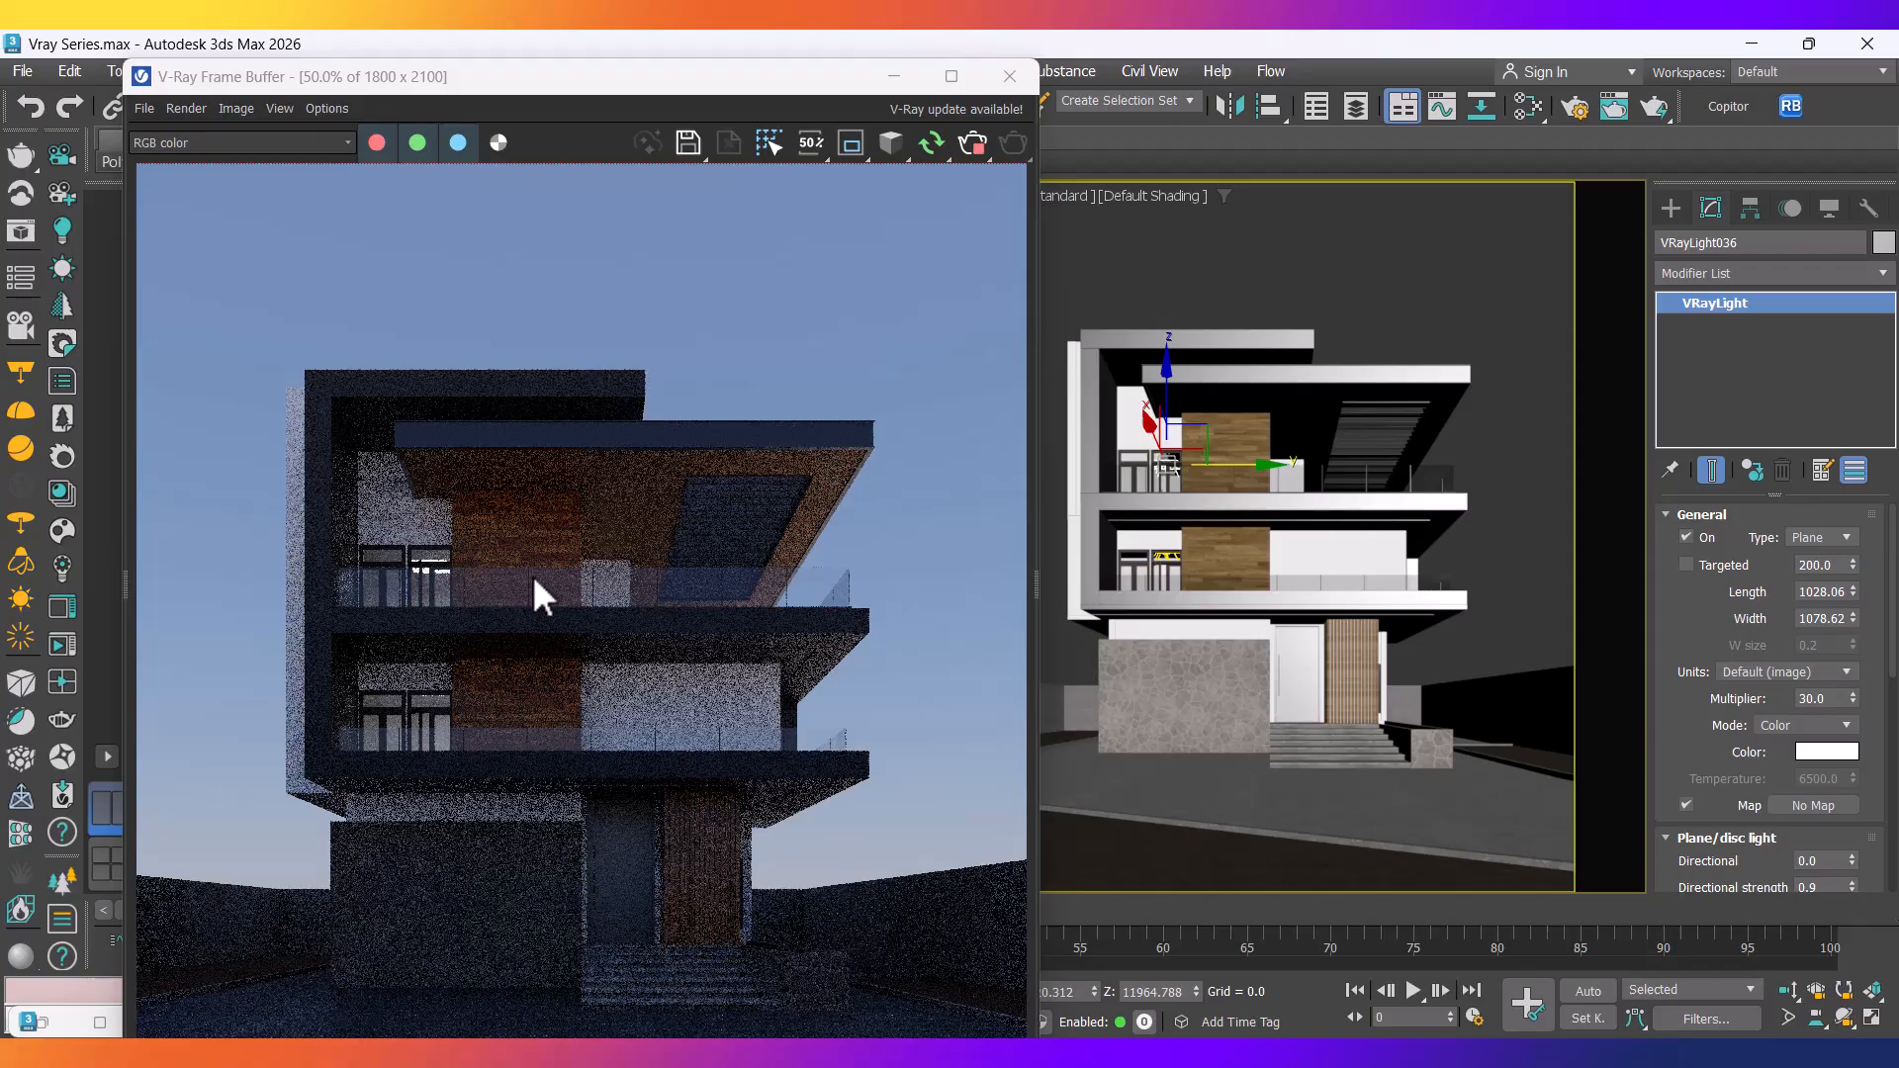
pyautogui.moveTo(1696, 762); pyautogui.dragTo(1708, 500)
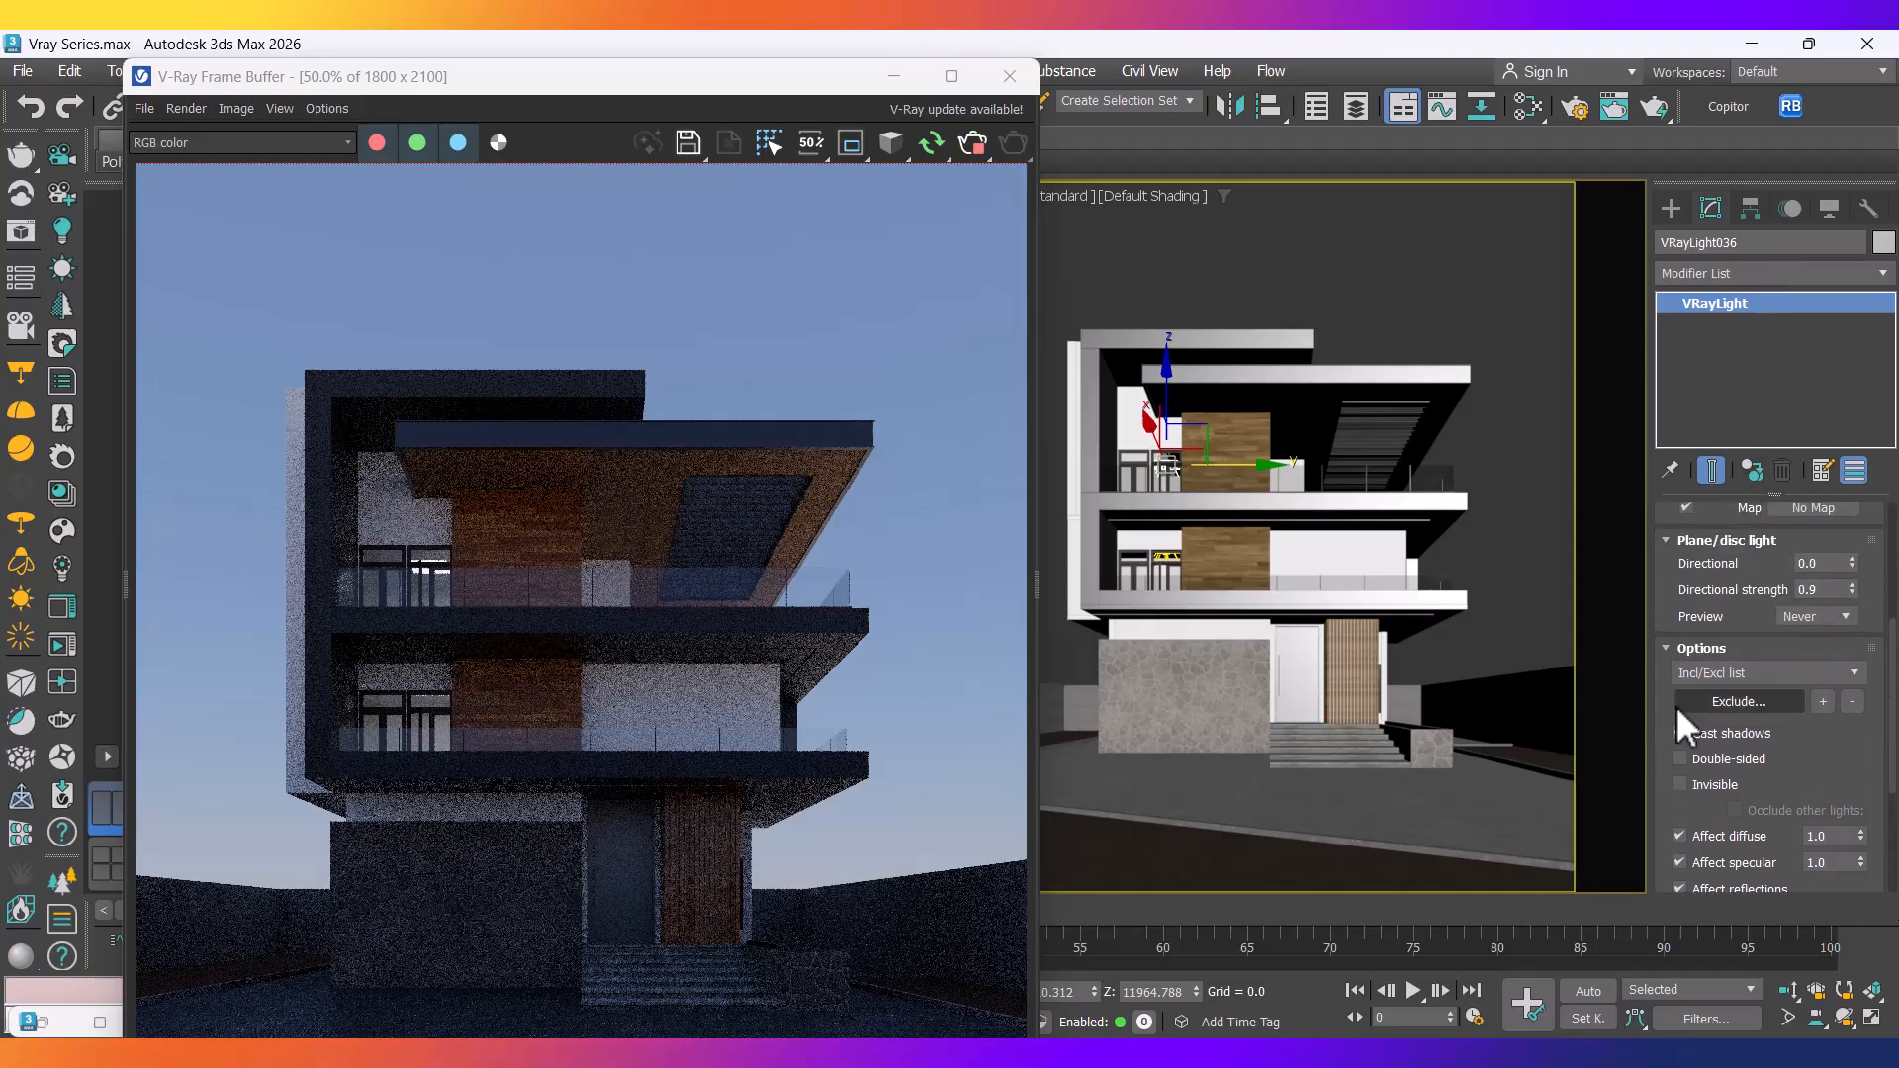
# Make VRayLight036 invisible and scroll its rollouts back up to Units and Multiplier.
pyautogui.click(1685, 780)
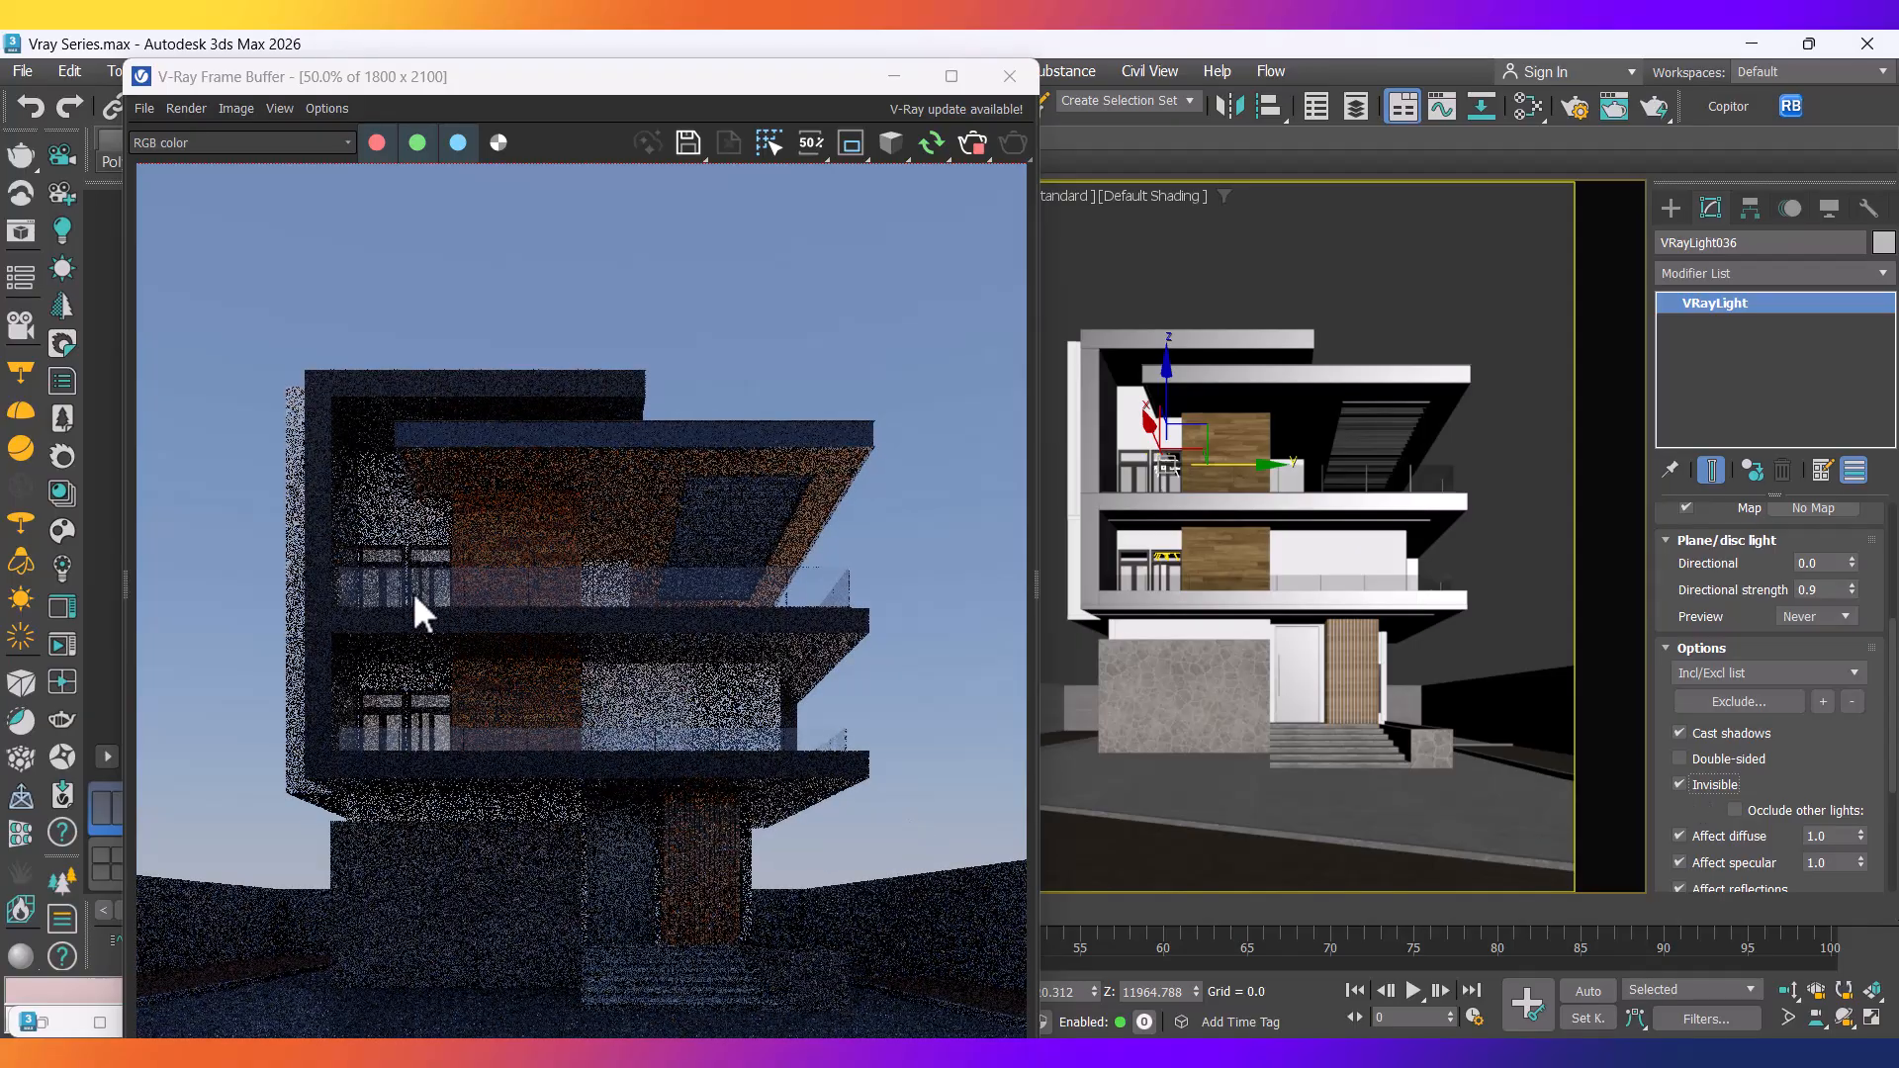
pyautogui.moveTo(1681, 816); pyautogui.dragTo(1693, 753)
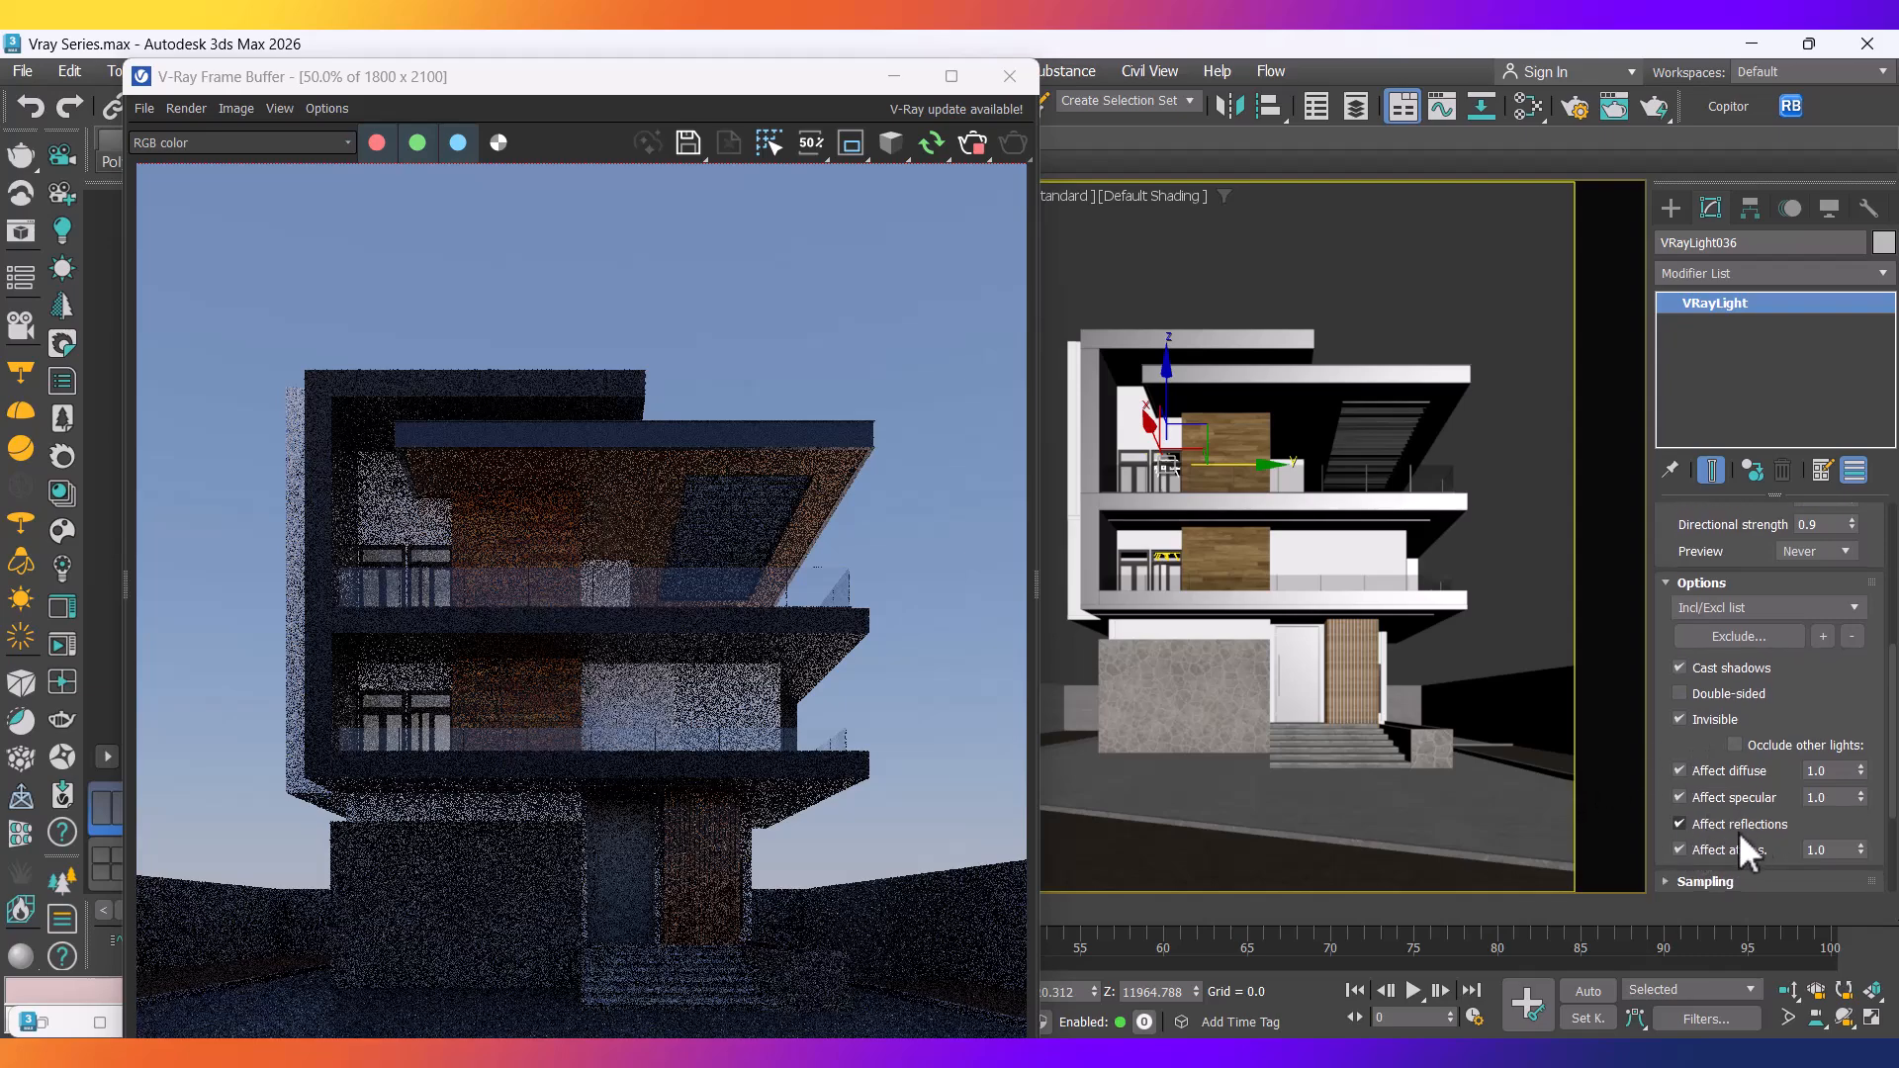
pyautogui.moveTo(1825, 697); pyautogui.dragTo(1822, 985)
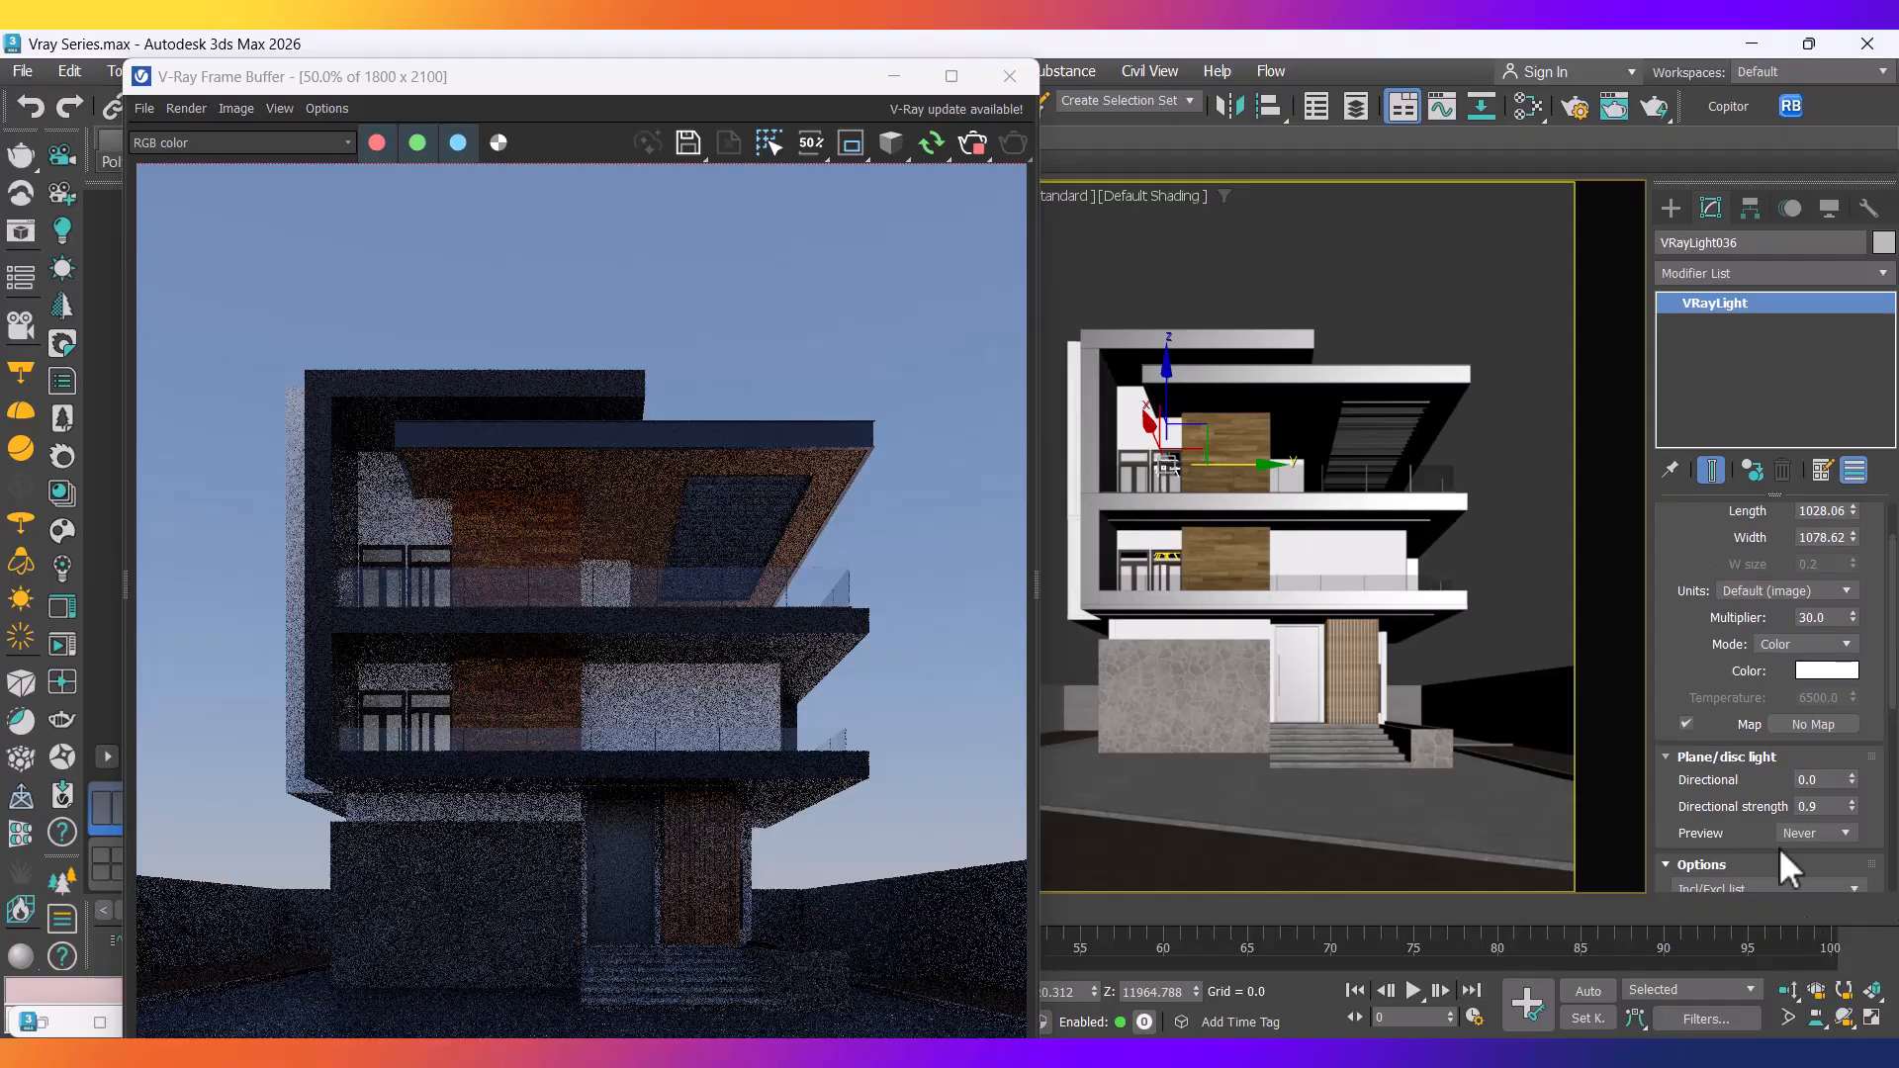
pyautogui.moveTo(1691, 644); pyautogui.dragTo(1709, 704)
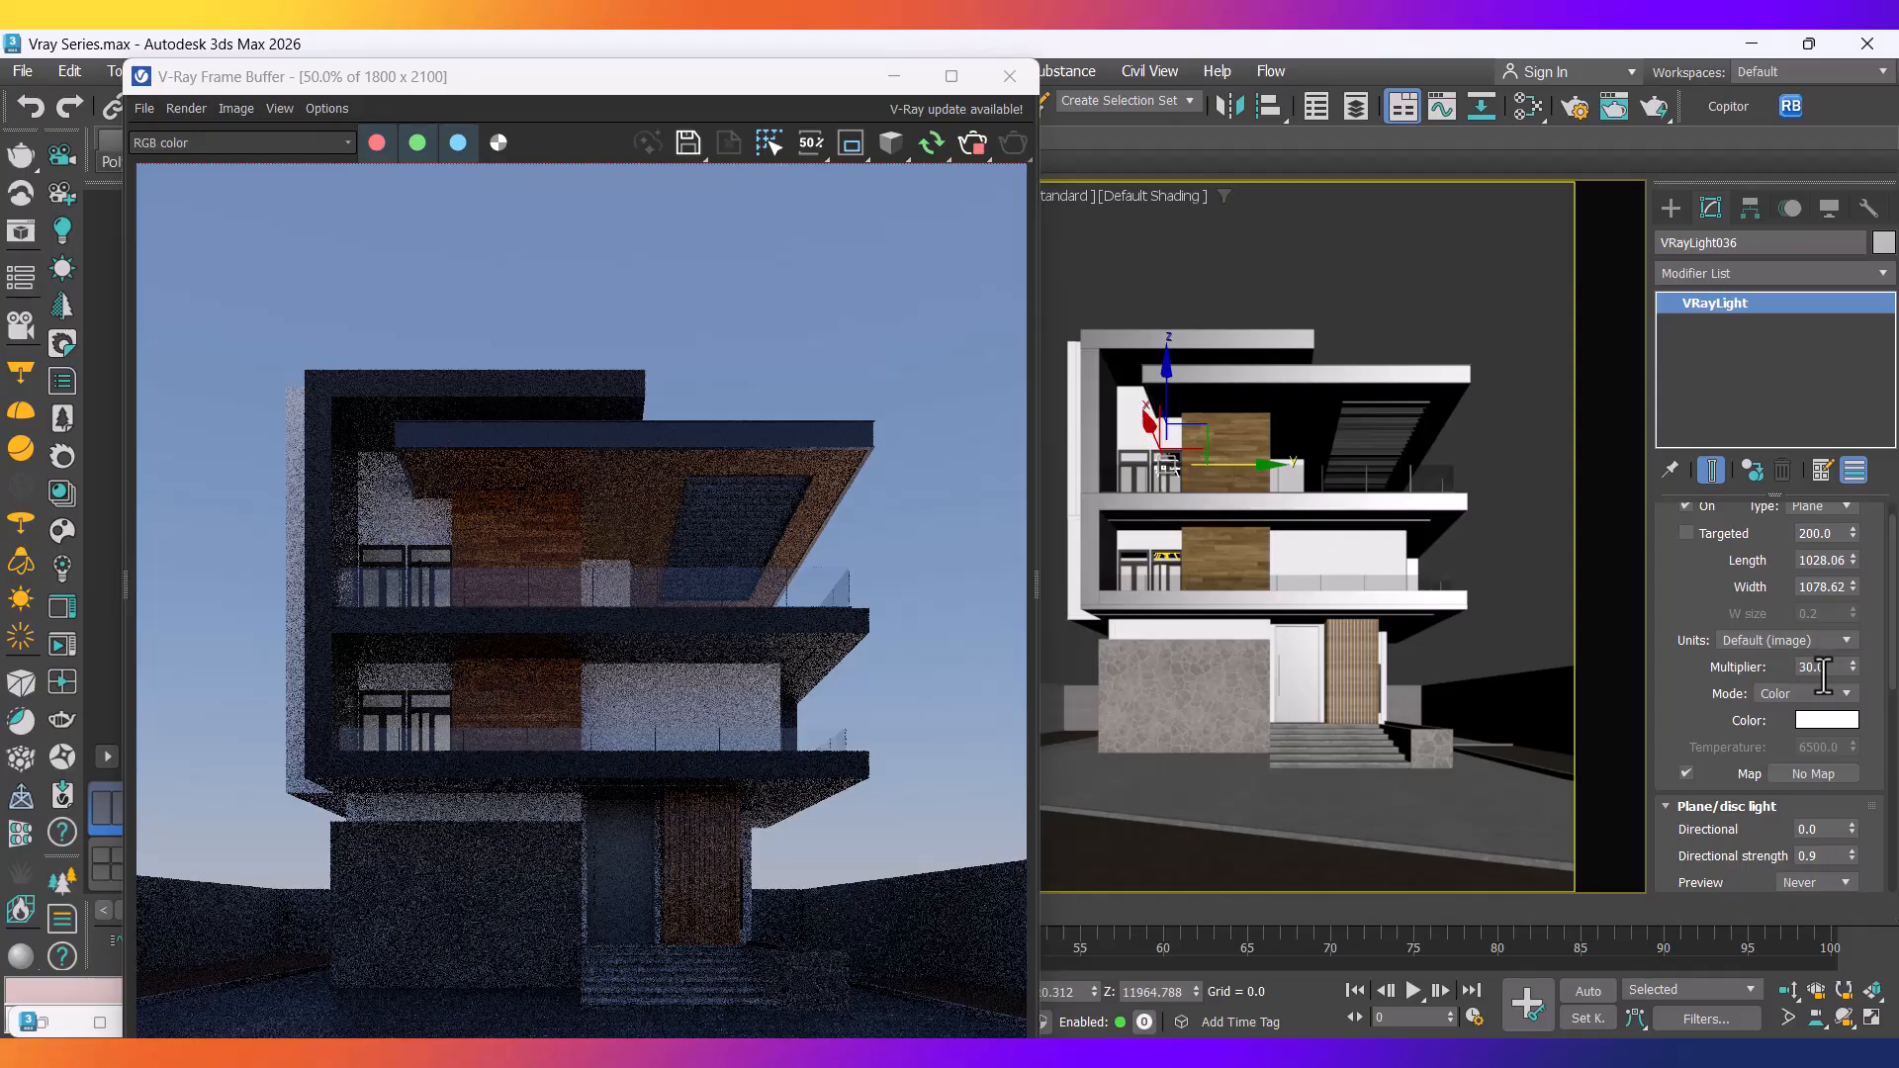
# Switch VRayLight036 units to Radiant power (W) and set its multiplier to 200.
pyautogui.click(1800, 640)
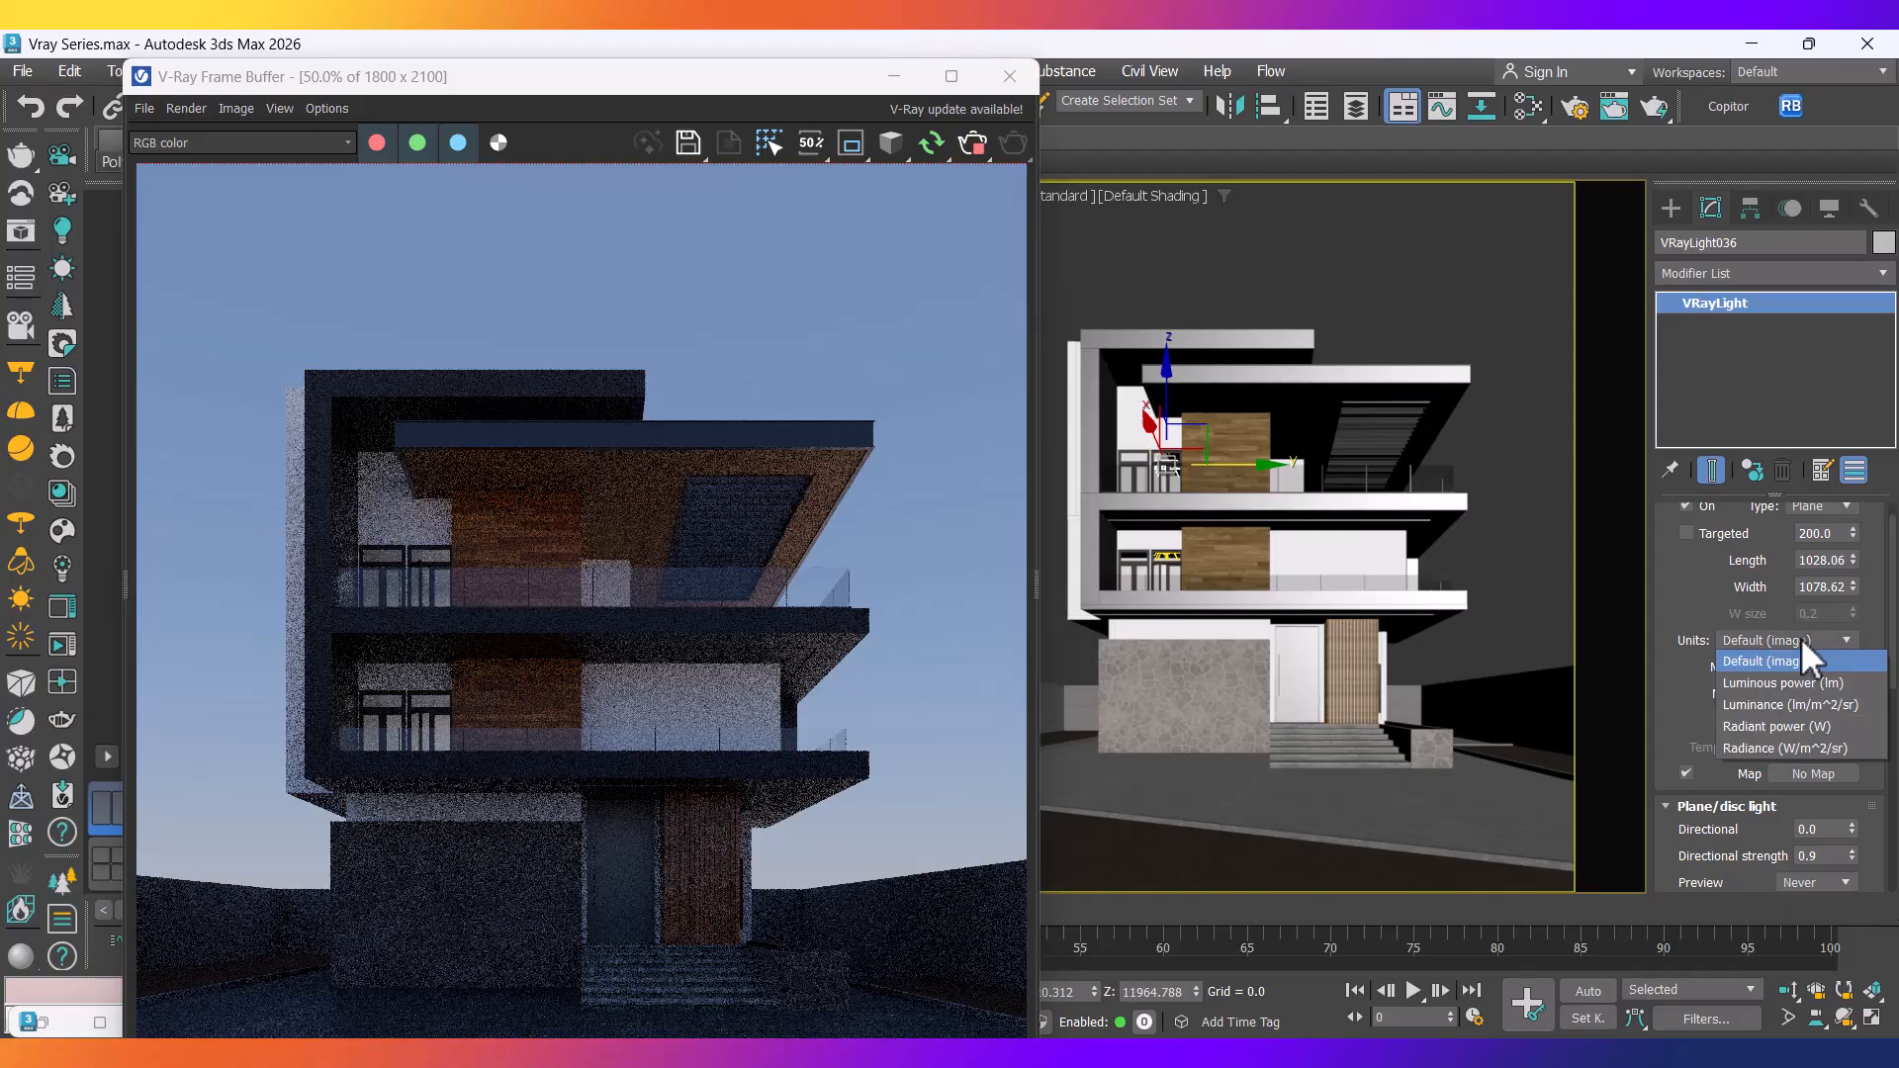
pyautogui.click(1760, 728)
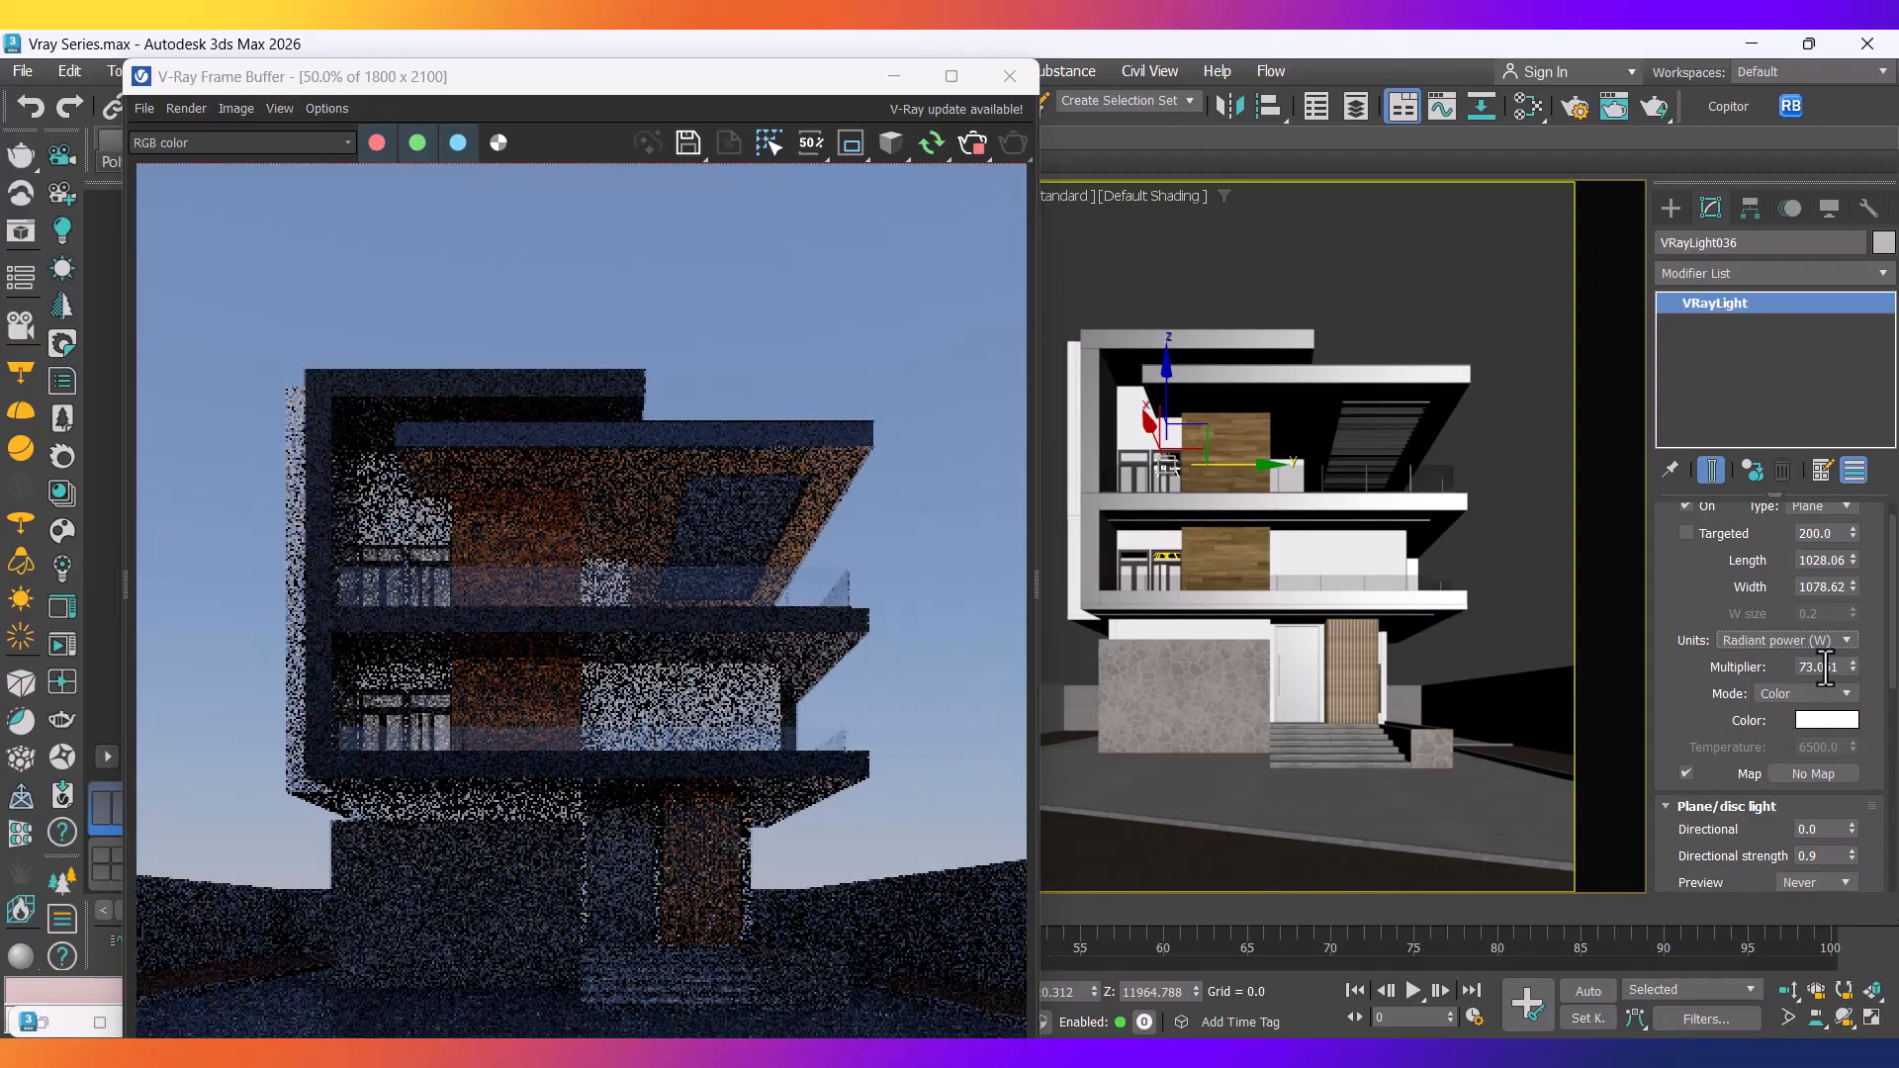
pyautogui.doubleClick(1823, 667)
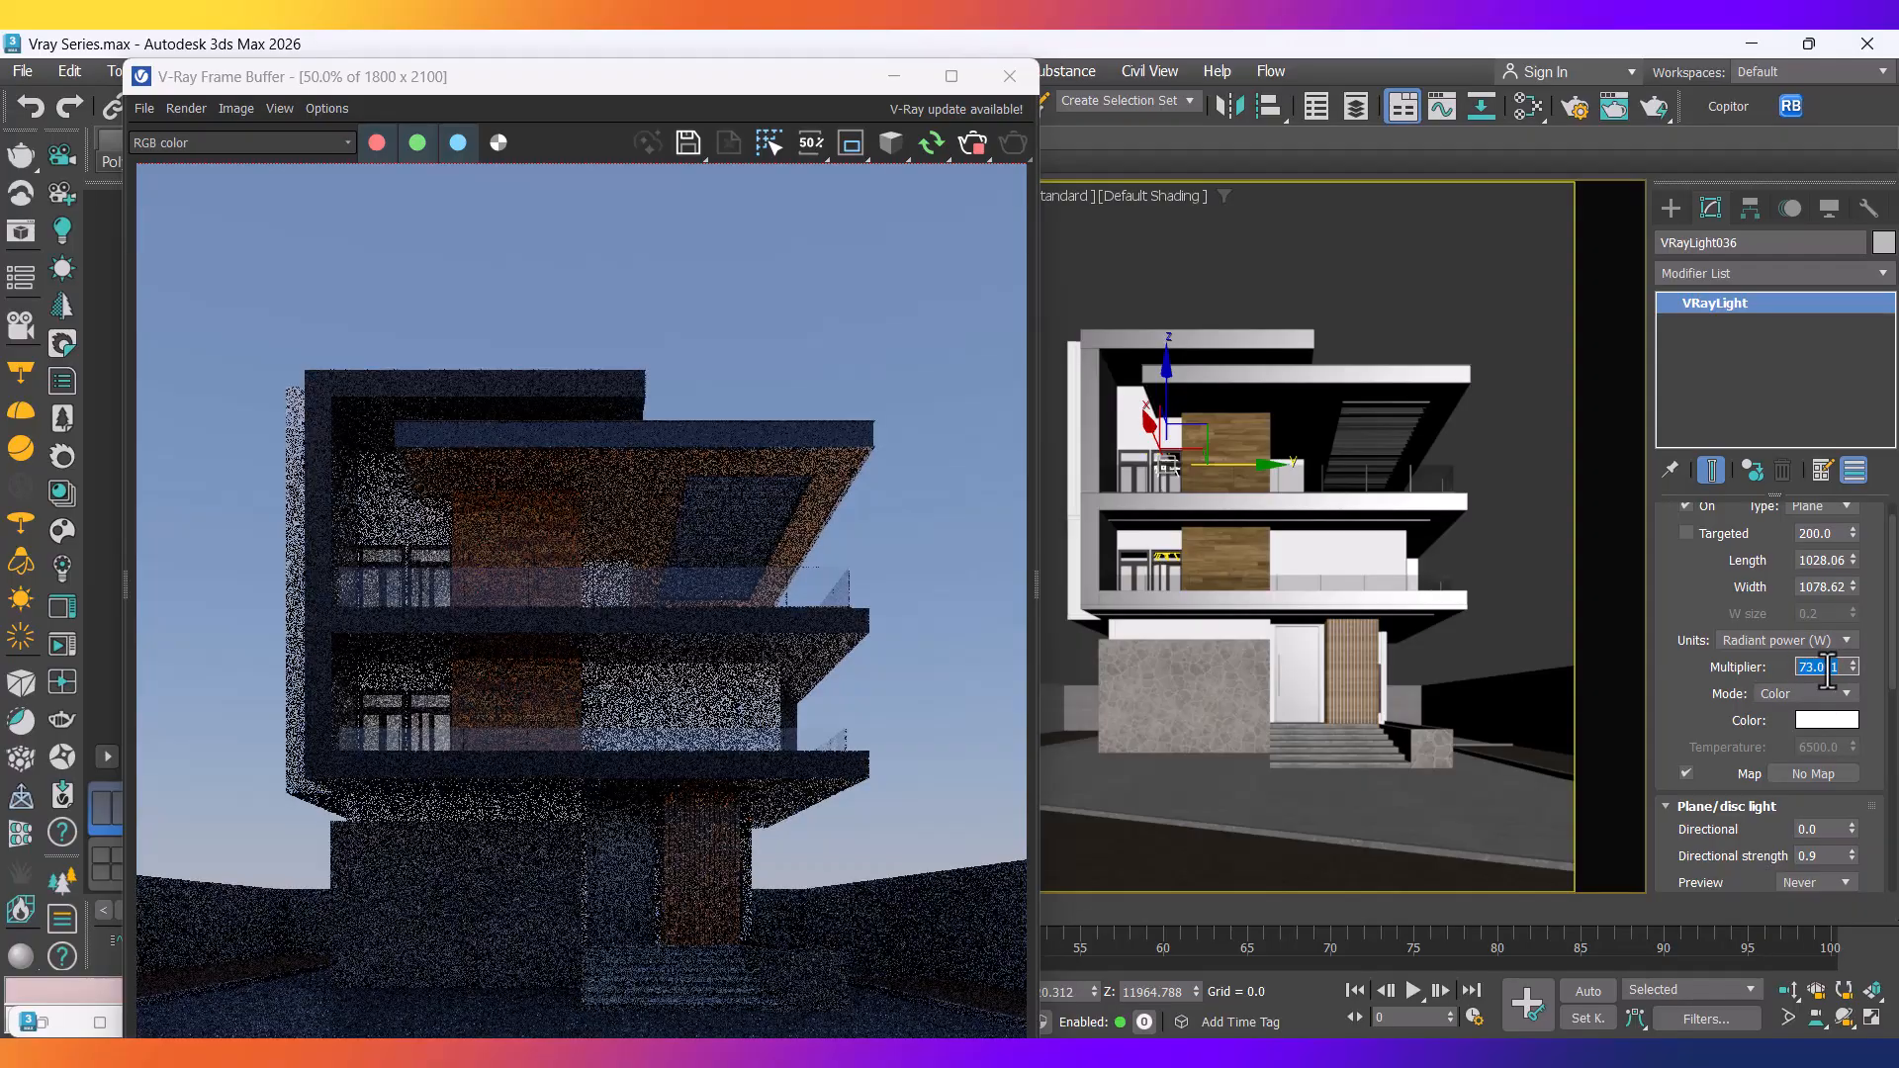
pyautogui.write('200.')
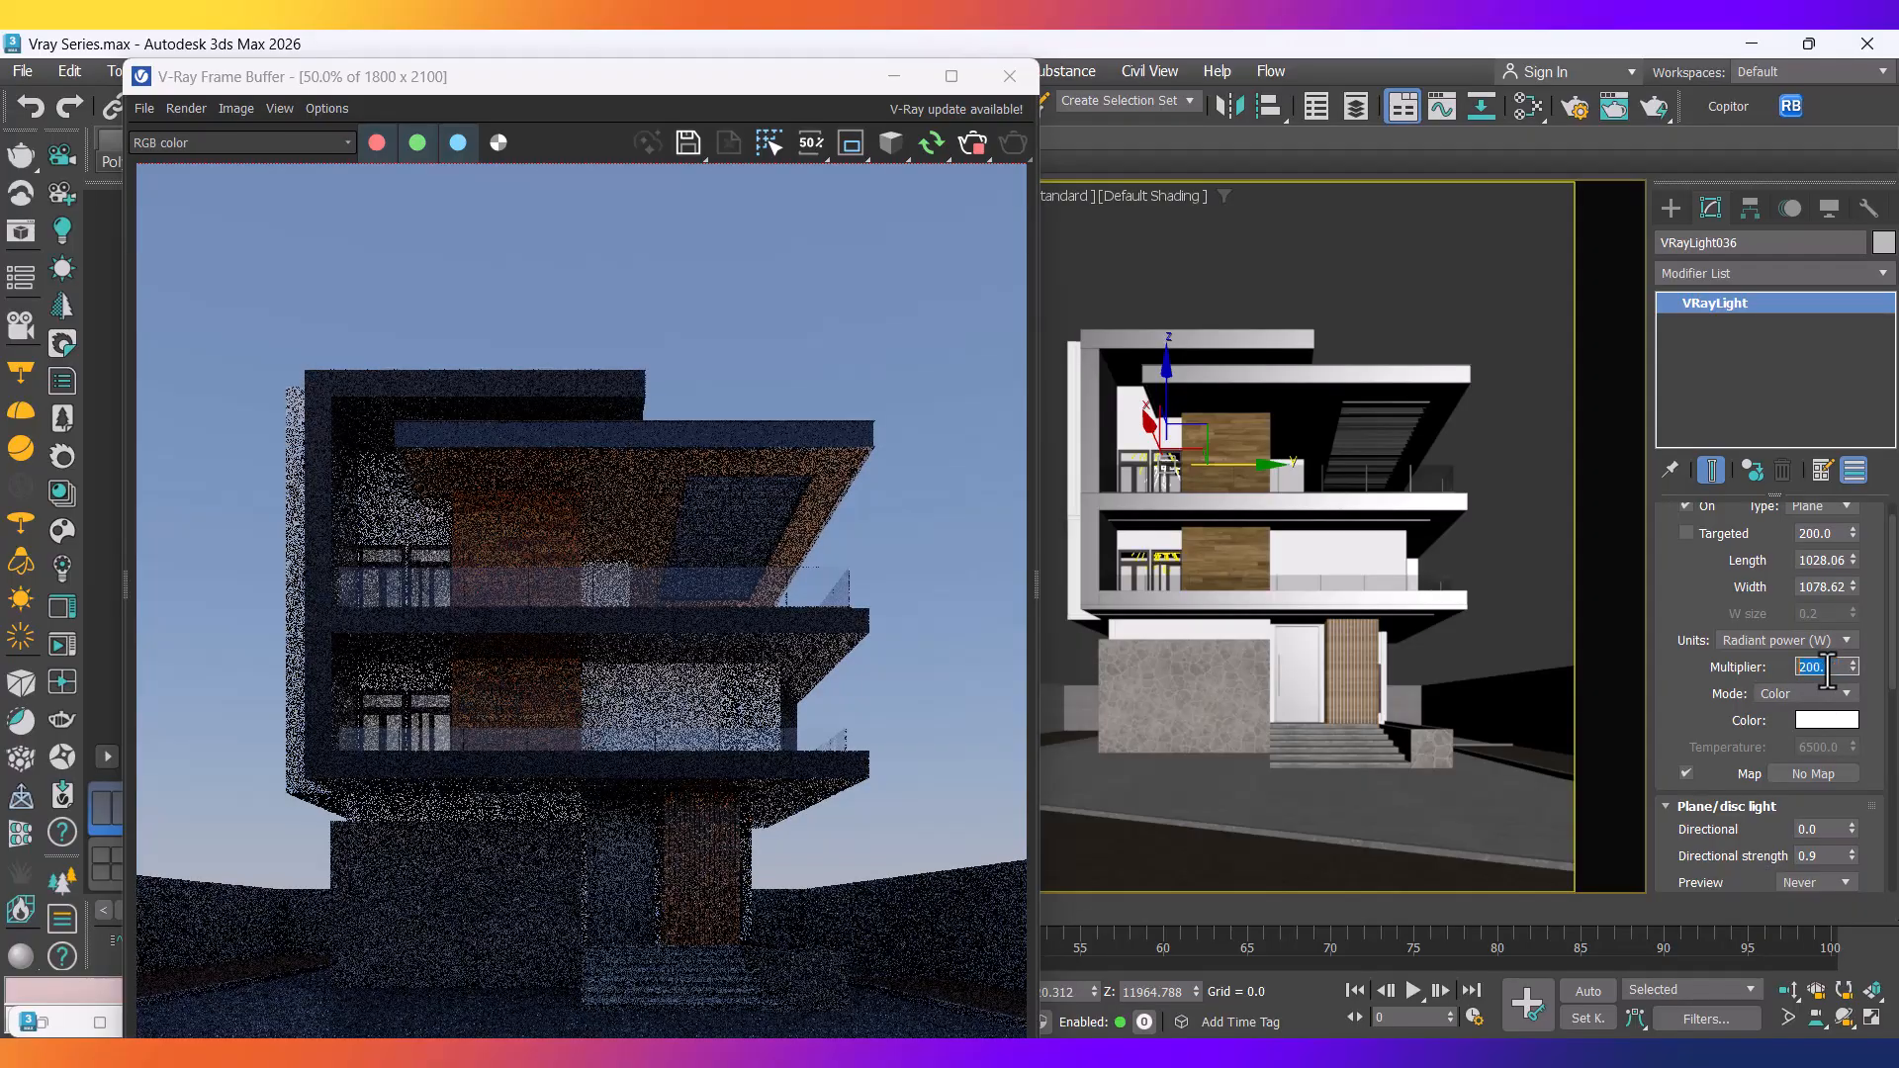
pyautogui.press('Return')
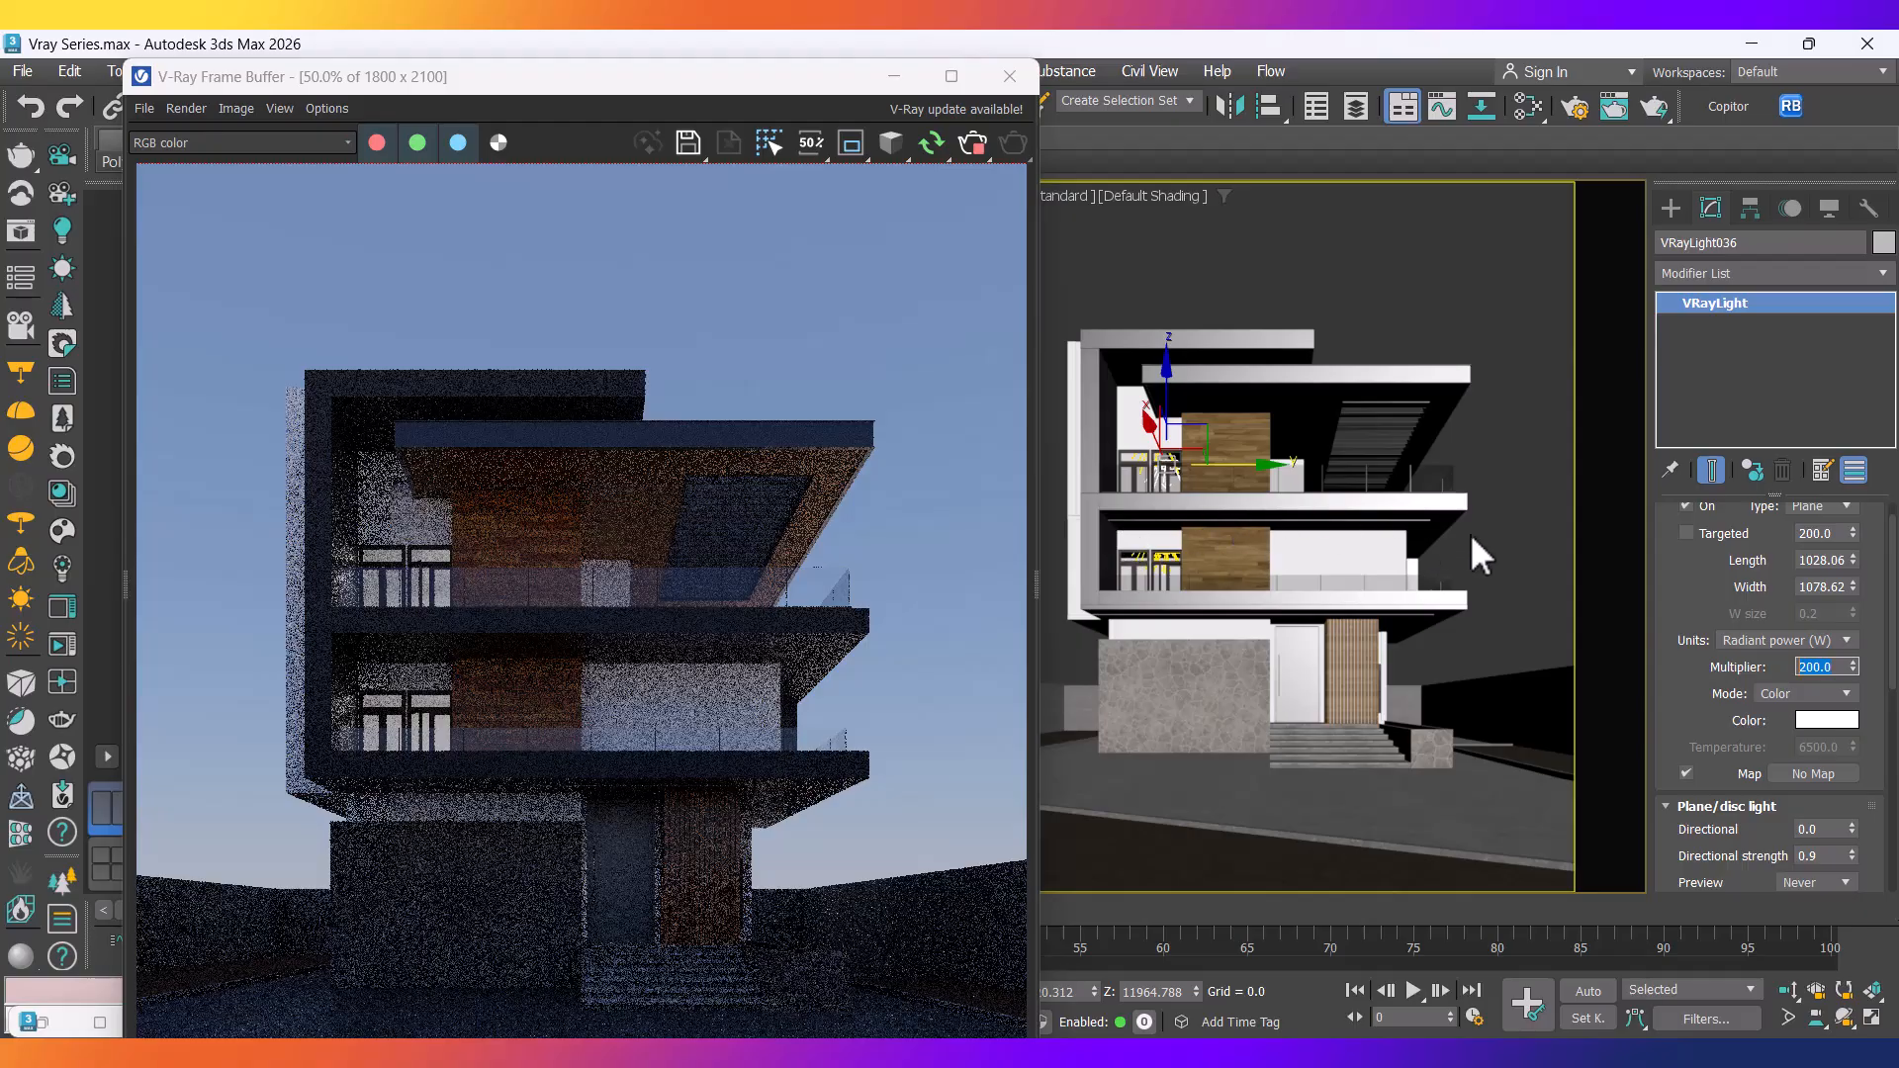
# Preview Dusk VraySky.png from Desktop > Vray Series, then close the viewers and move the VFB aside.
pyautogui.click(876, 1052)
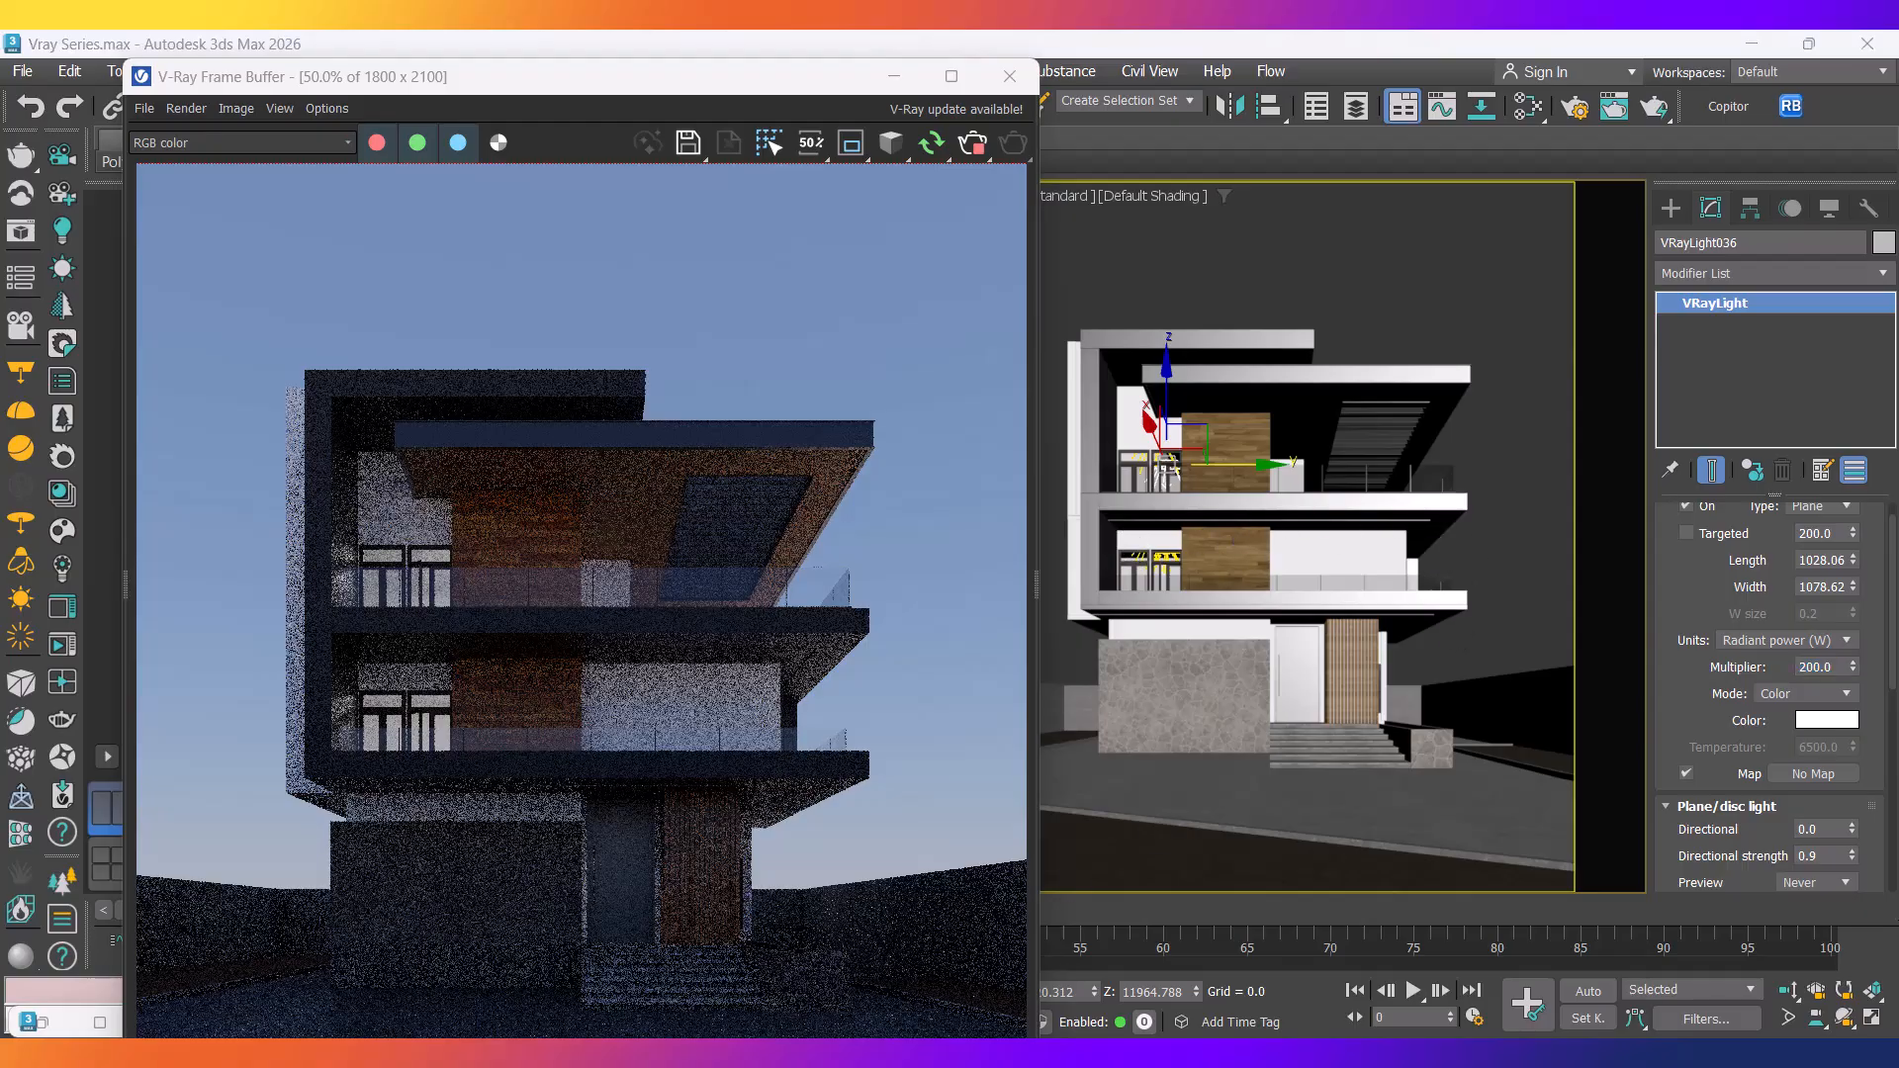
pyautogui.click(402, 543)
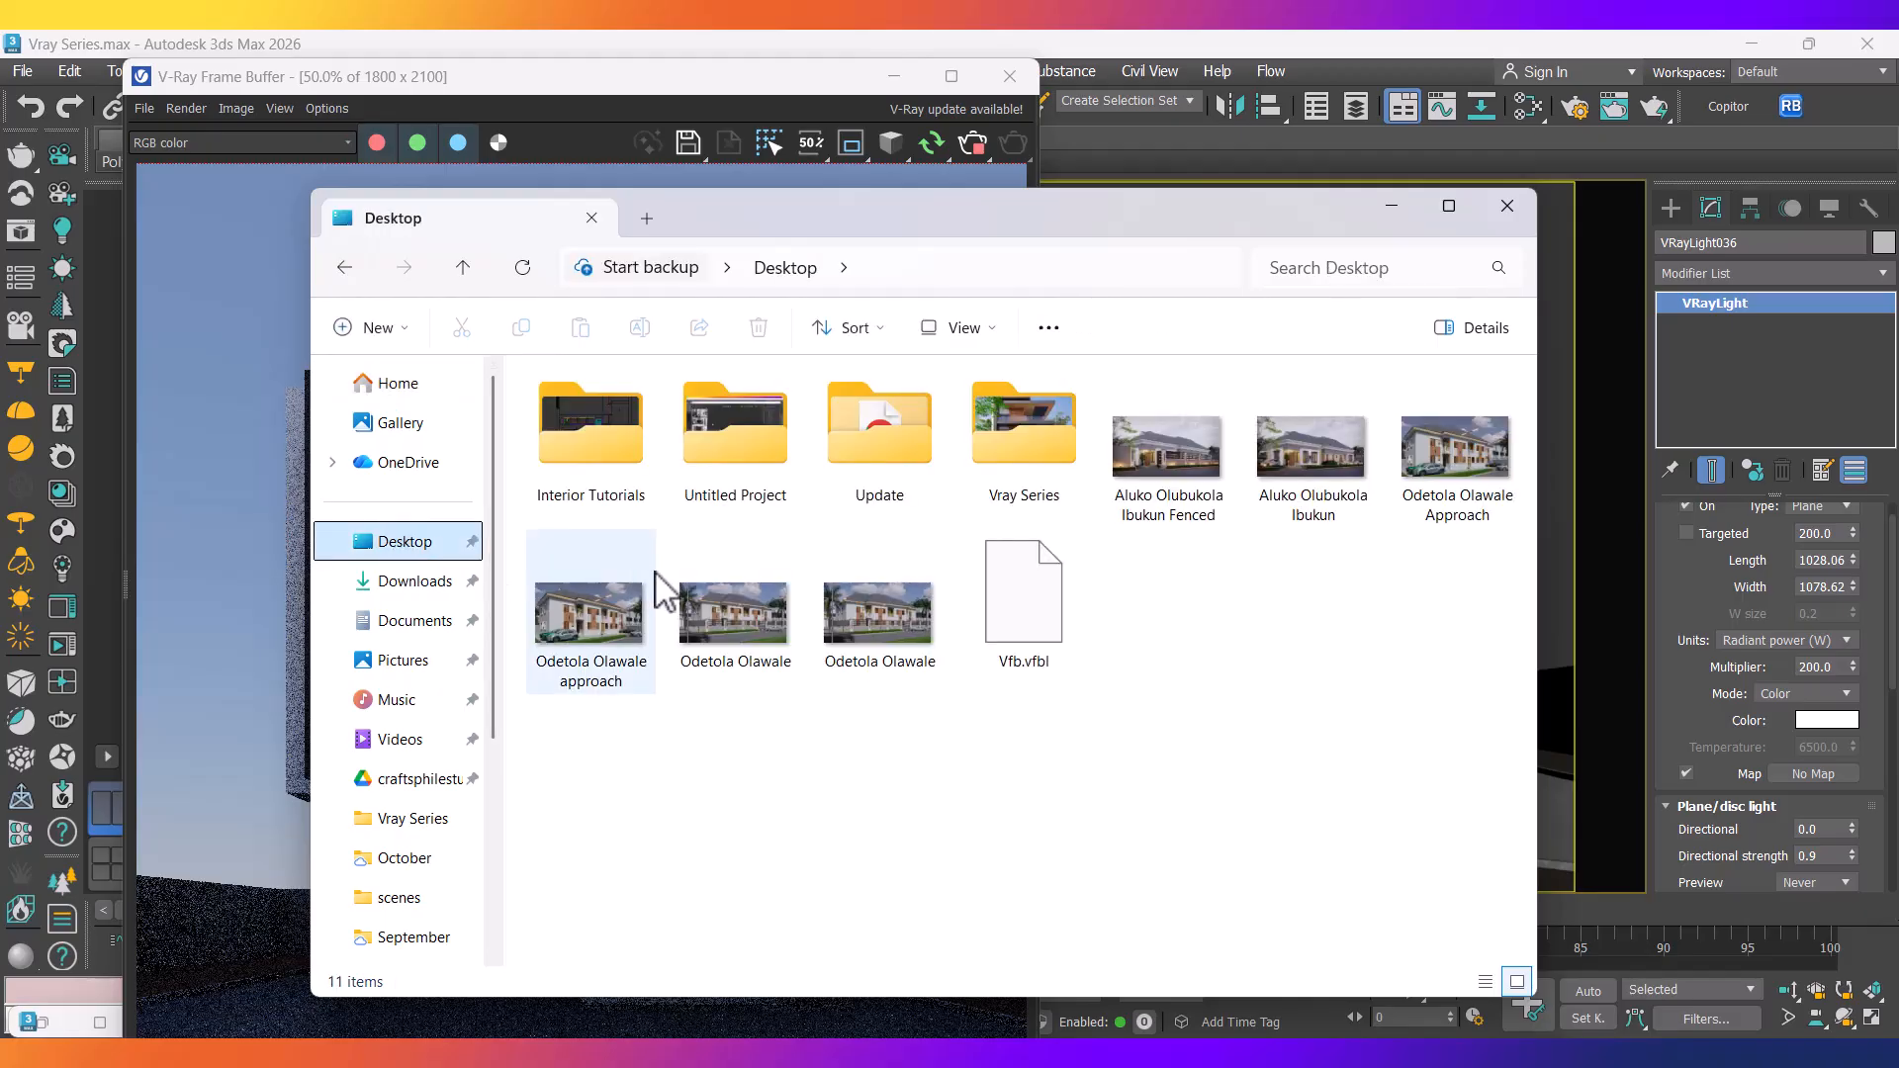
pyautogui.doubleClick(1019, 485)
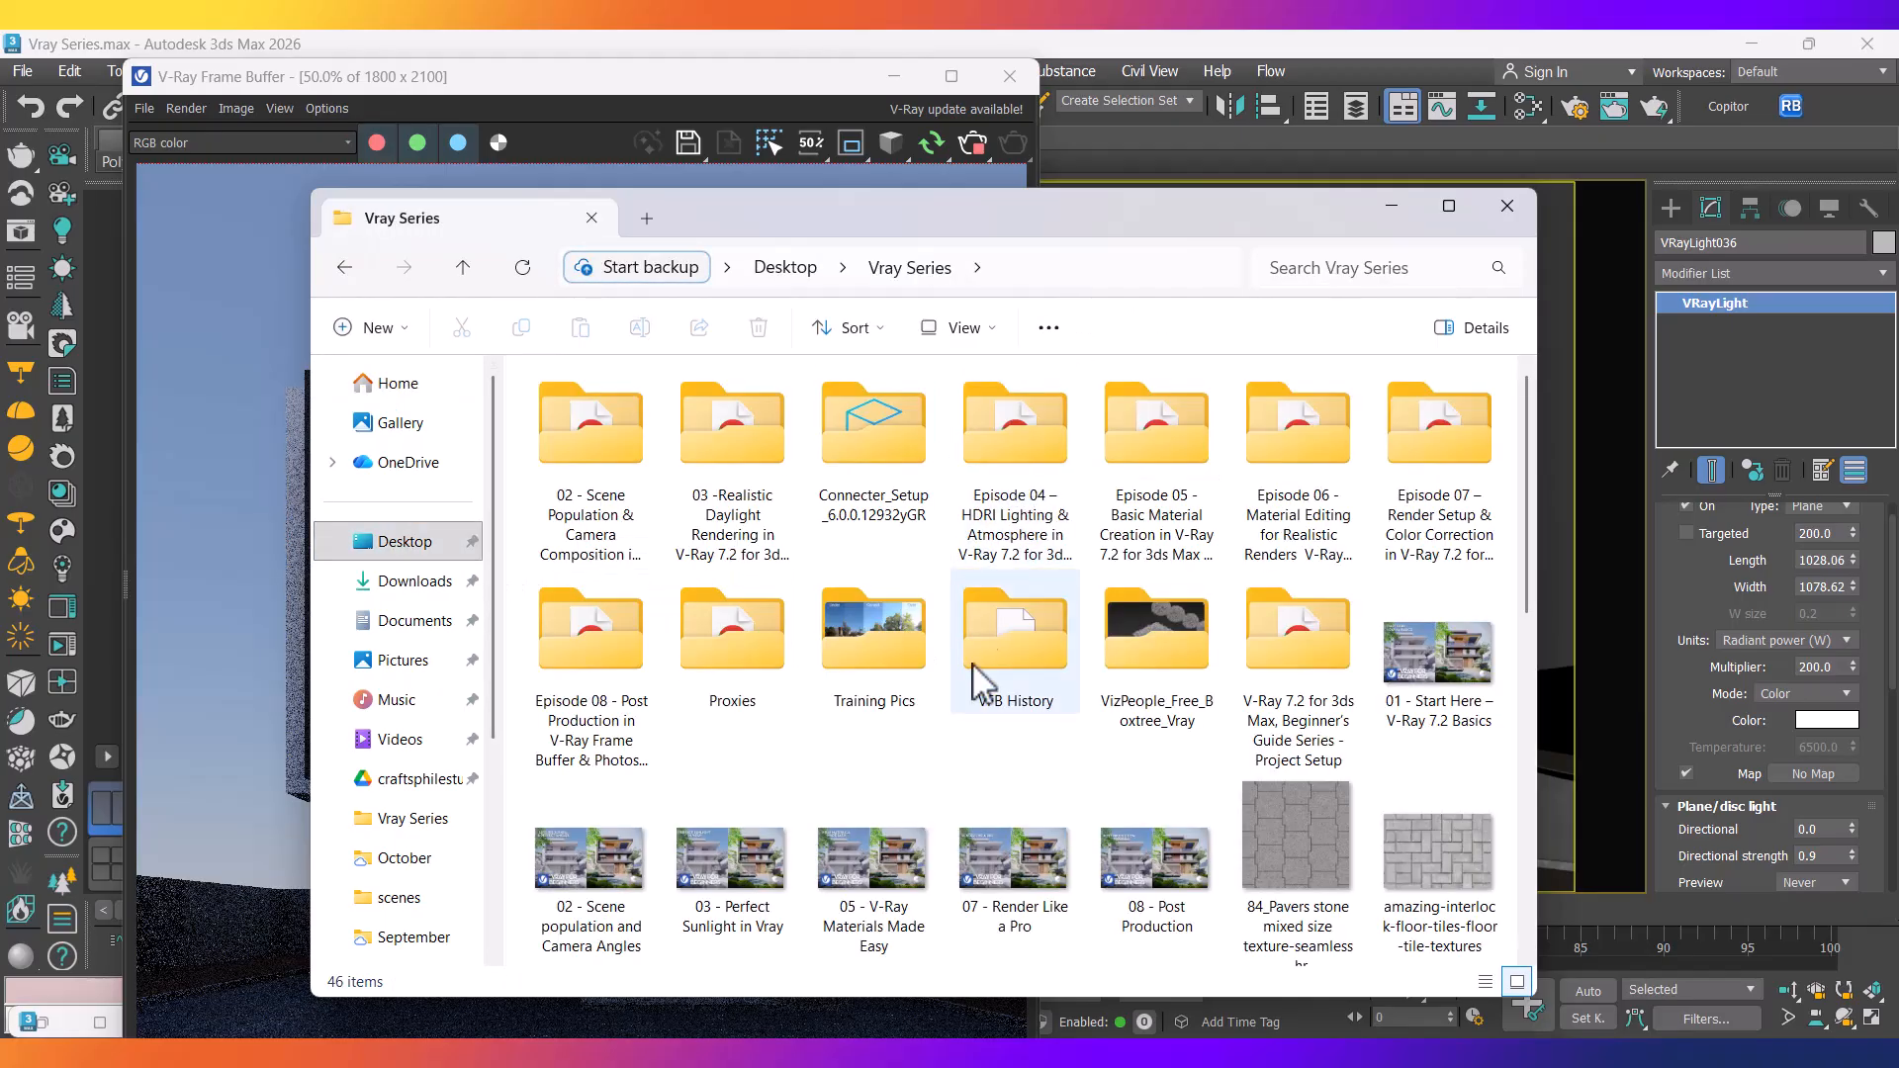
pyautogui.scroll(-5, 989, 643)
pyautogui.click(1153, 680)
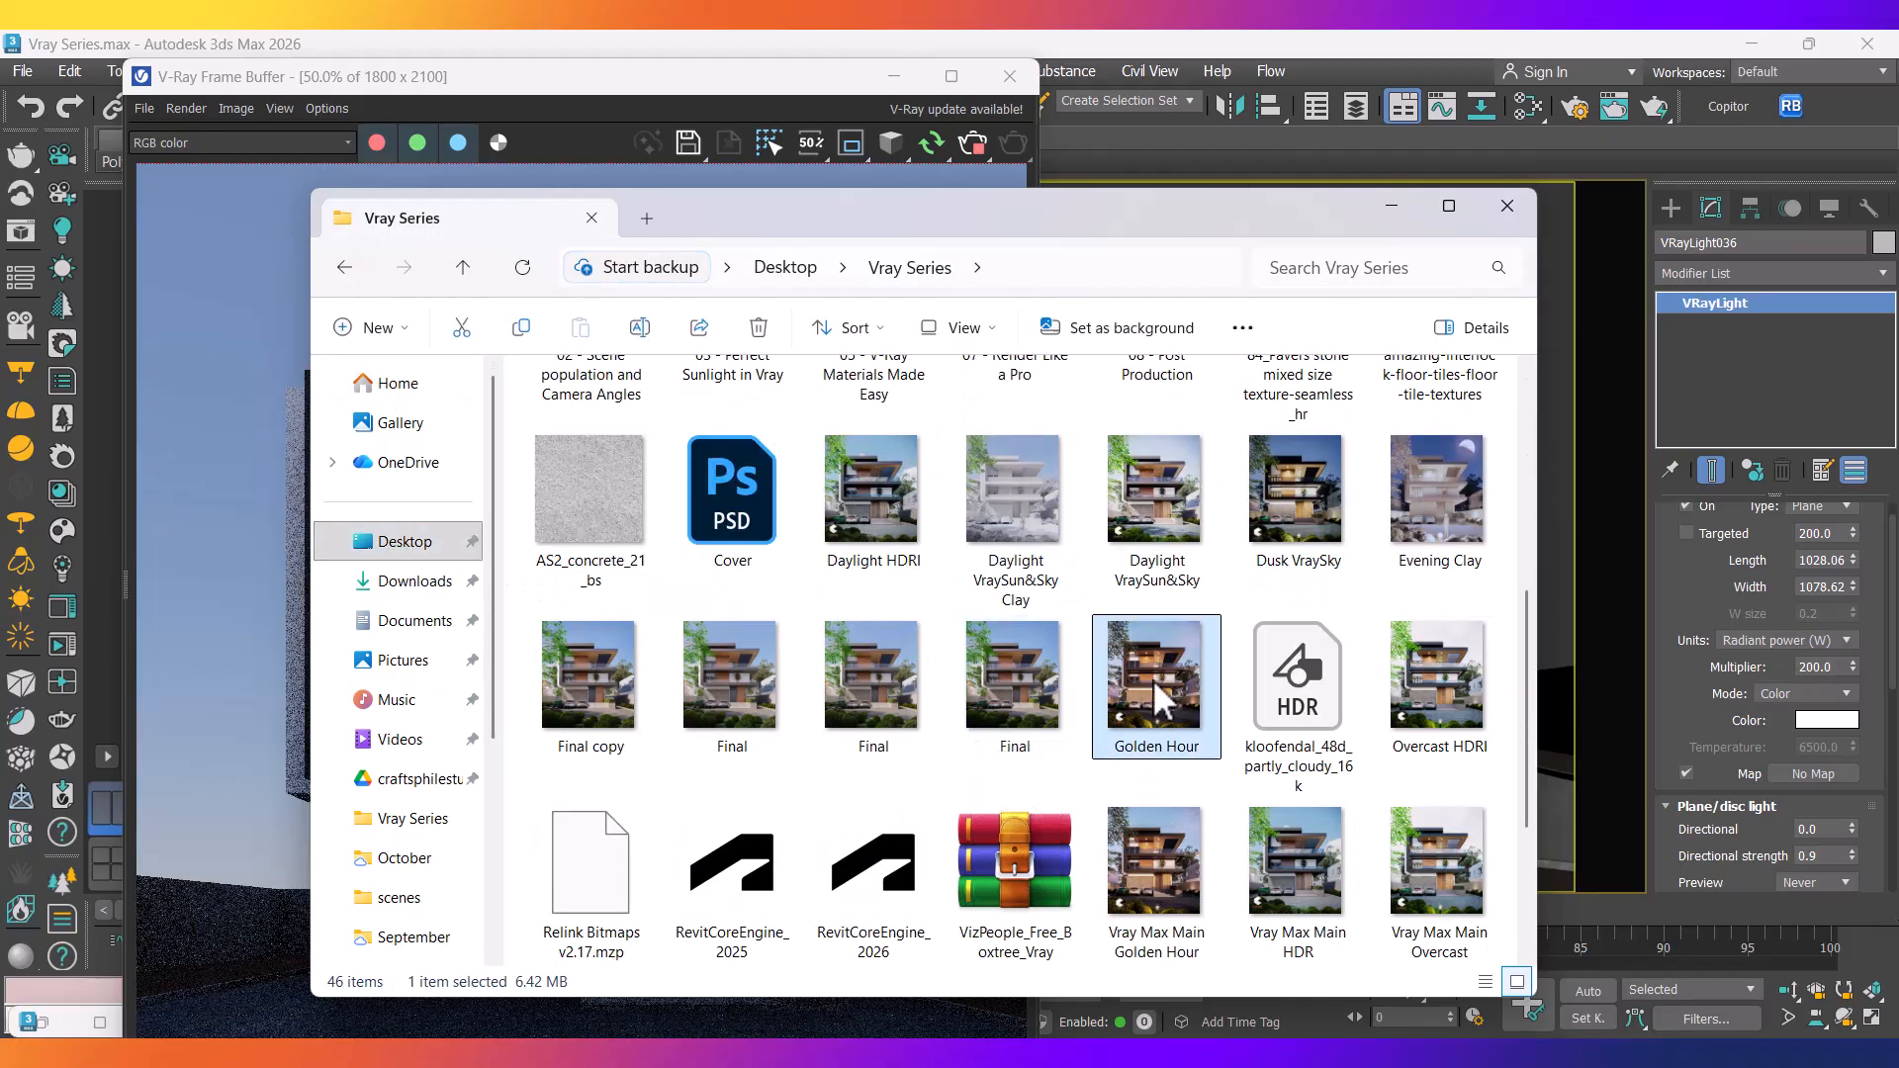
pyautogui.click(1296, 495)
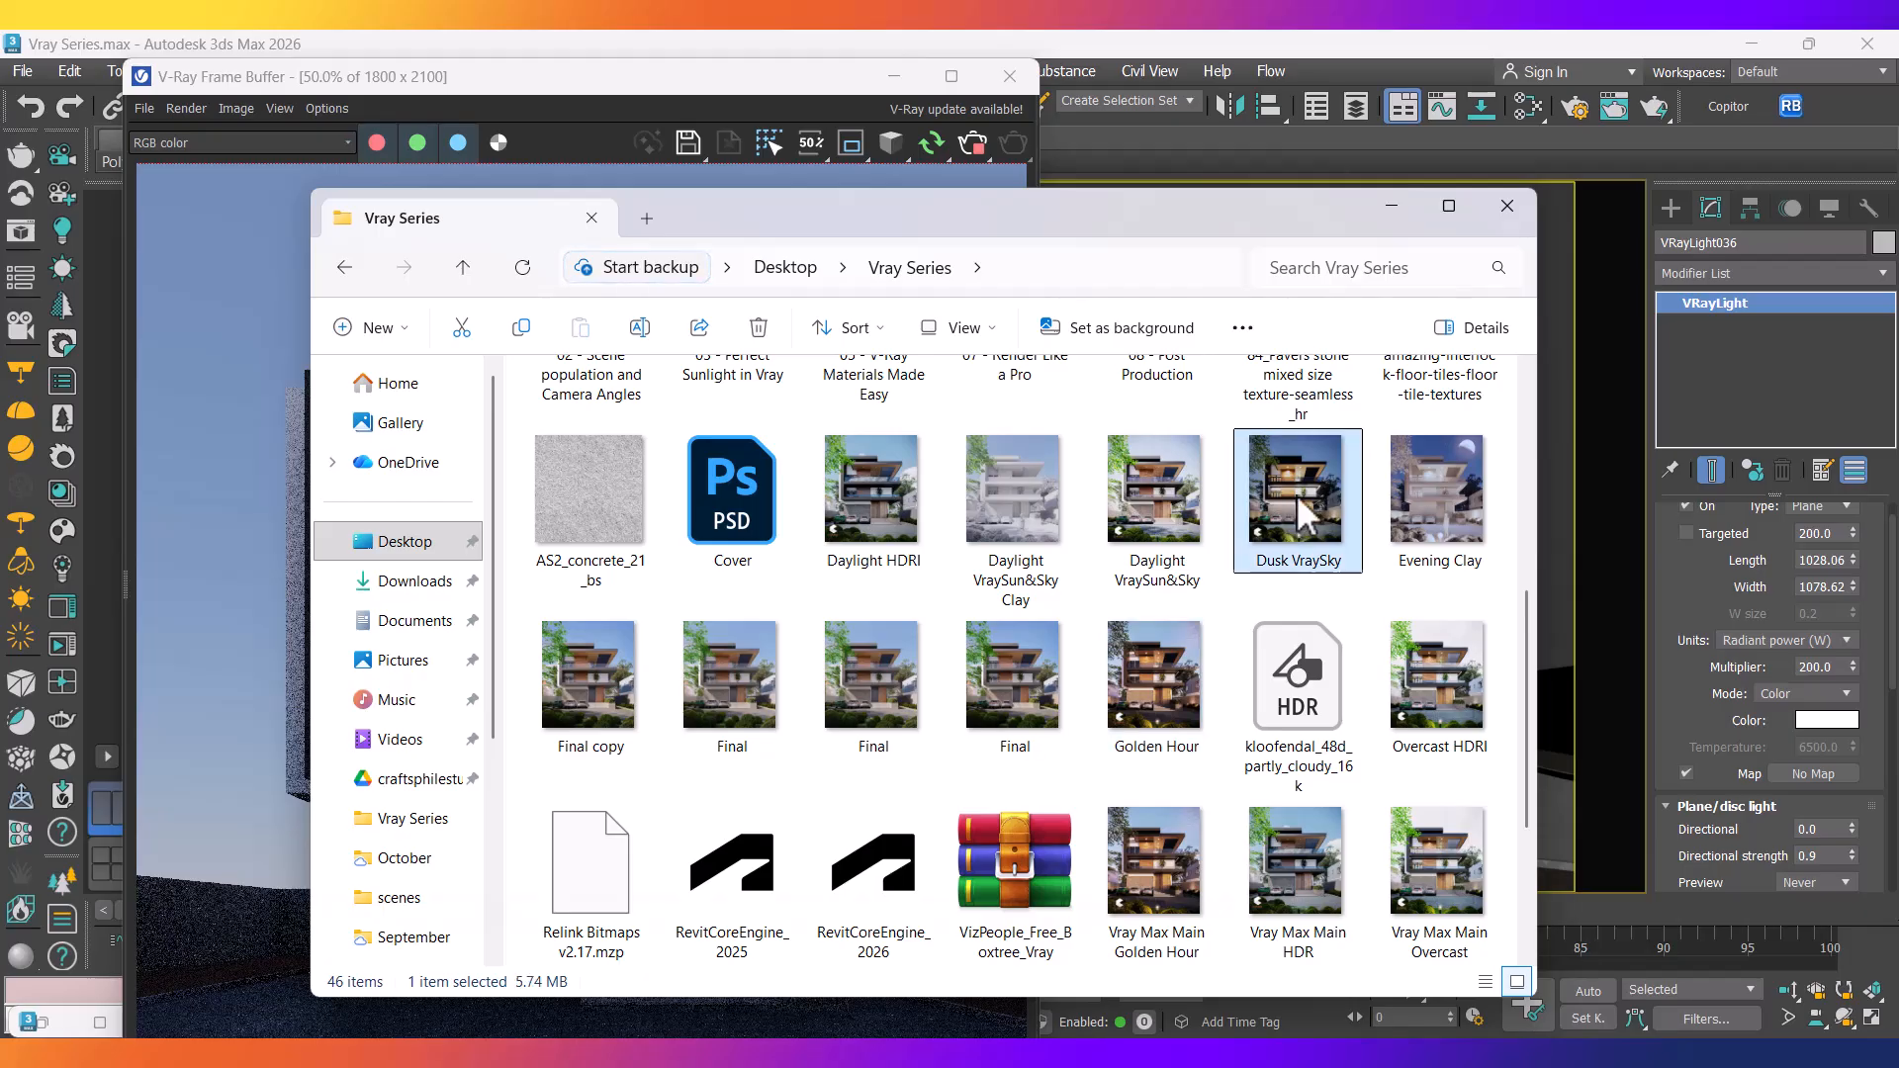
pyautogui.doubleClick(1296, 495)
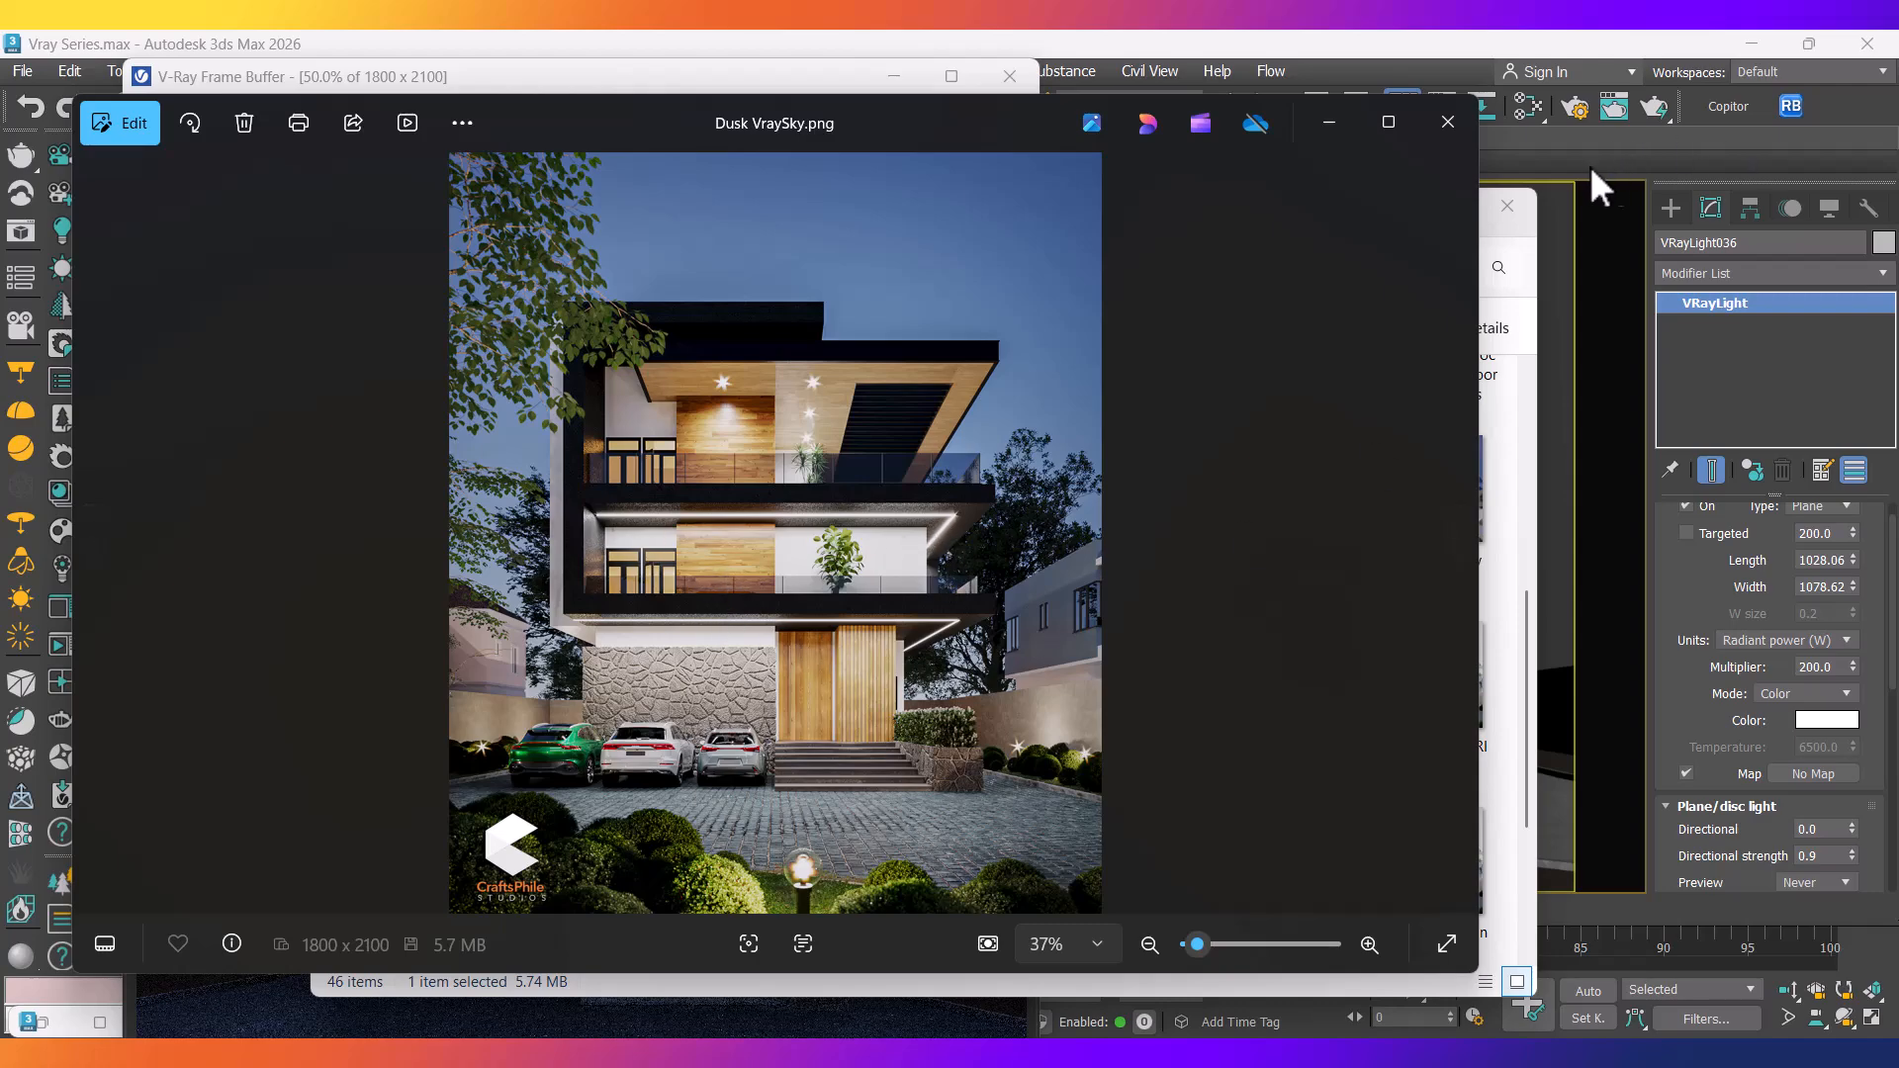
pyautogui.click(1316, 128)
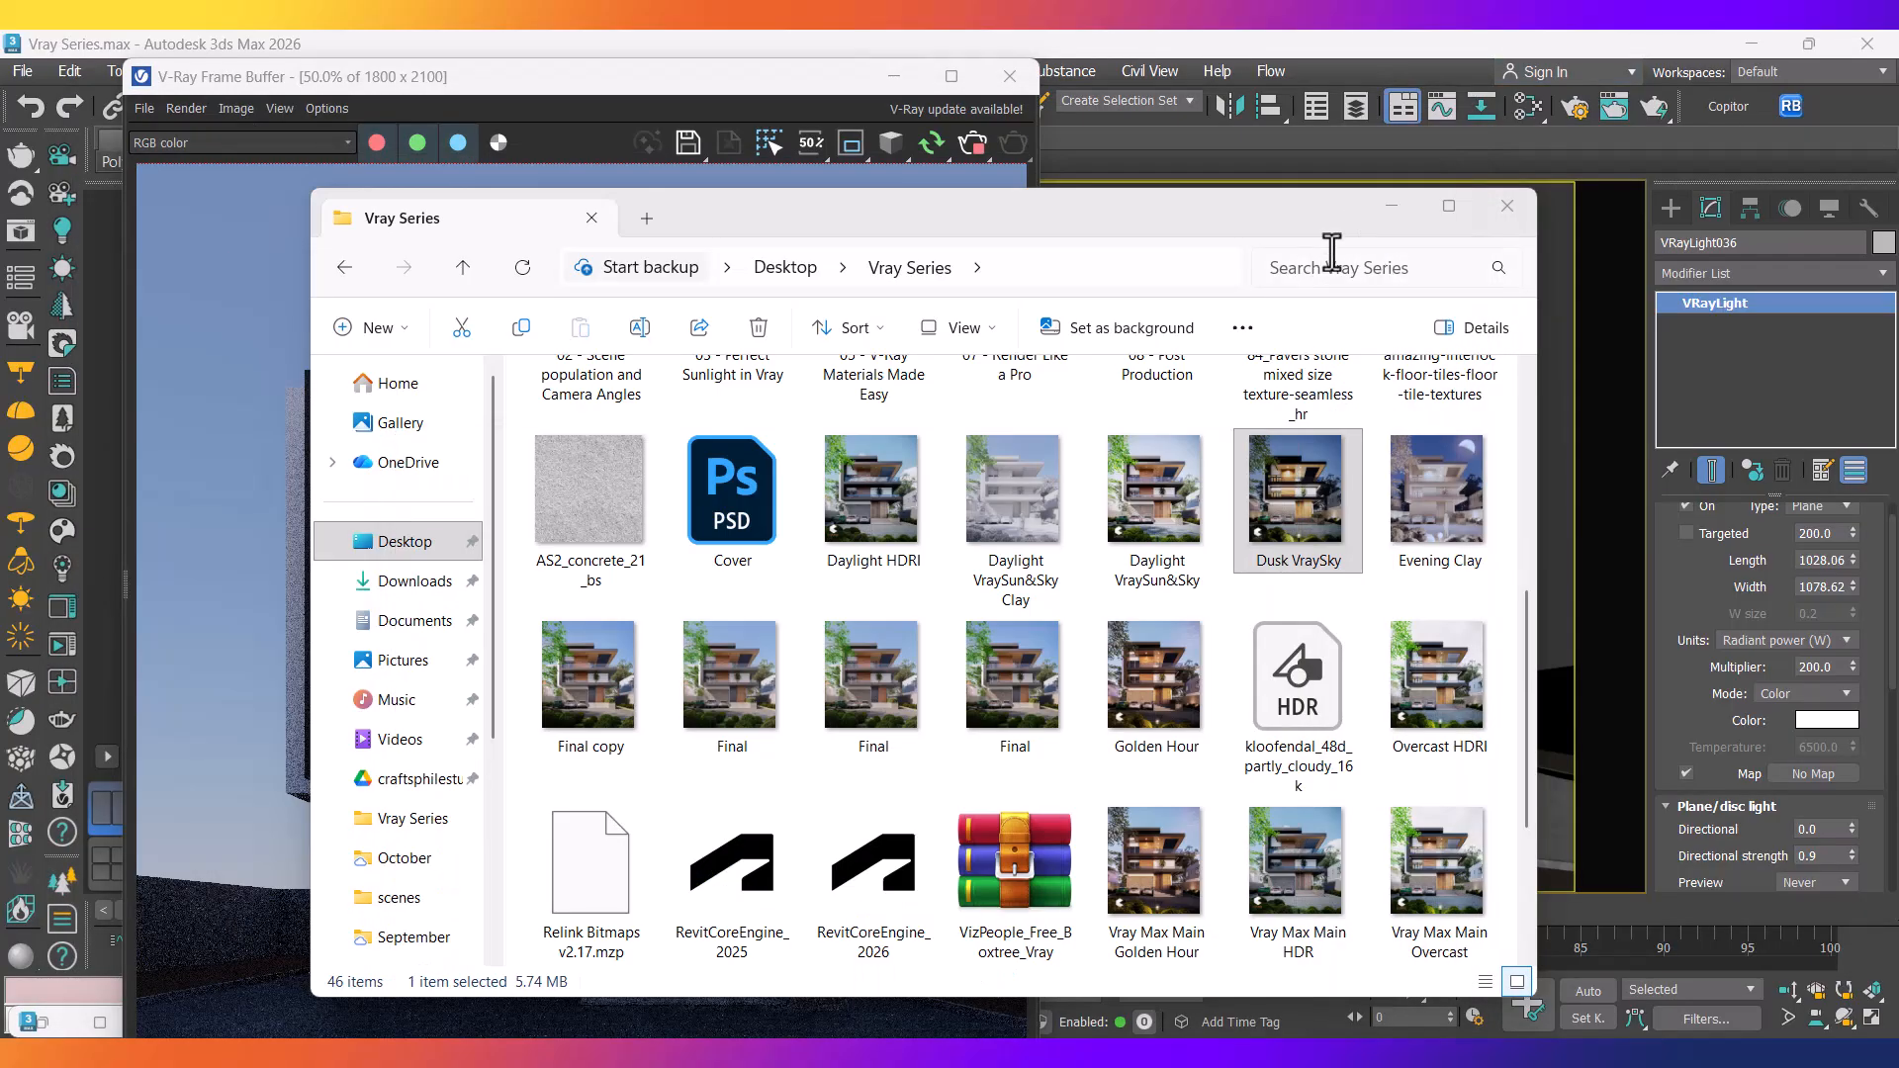
pyautogui.click(1407, 212)
pyautogui.moveTo(564, 79); pyautogui.dragTo(1485, 264)
# Tuck away the VFB, set the selection filter to All, and isolate the Floor 150mm and Ceilings 1 slabs.
pyautogui.click(734, 817)
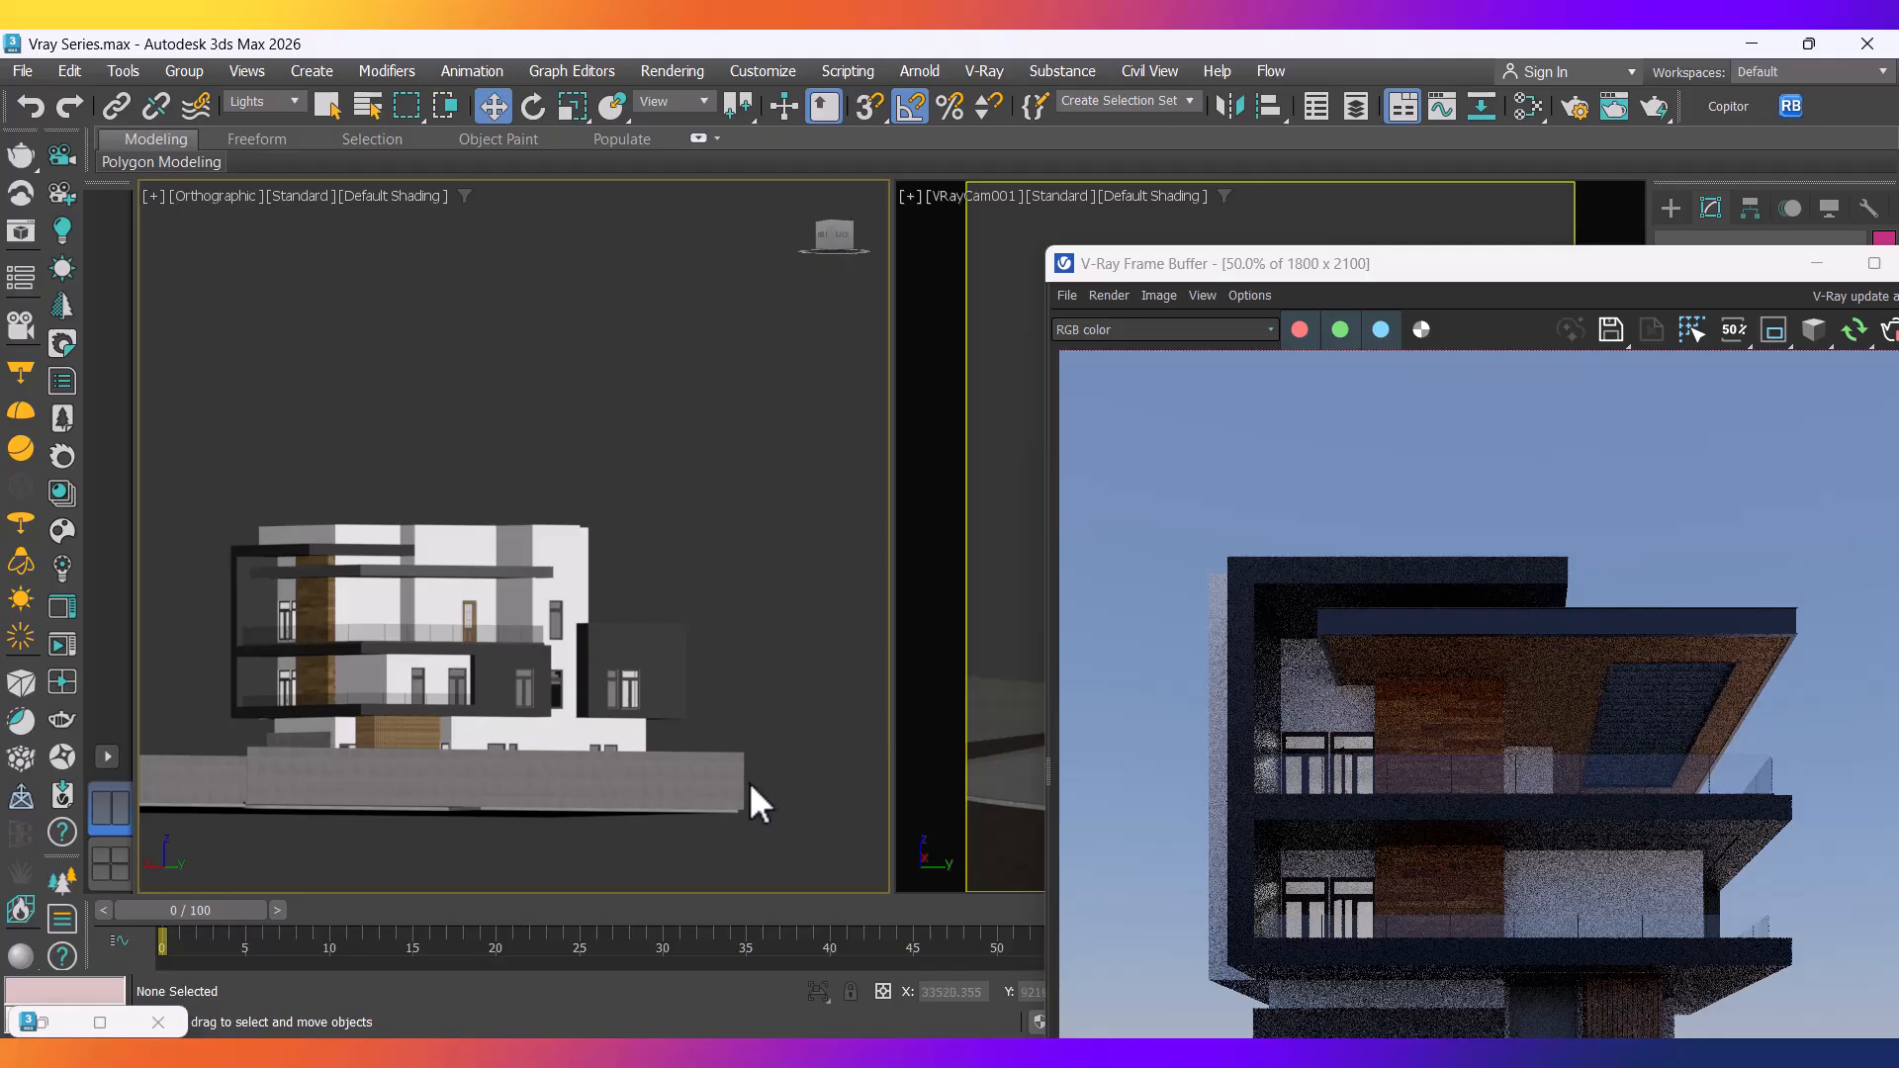
pyautogui.moveTo(1562, 267); pyautogui.dragTo(730, 303)
pyautogui.click(960, 302)
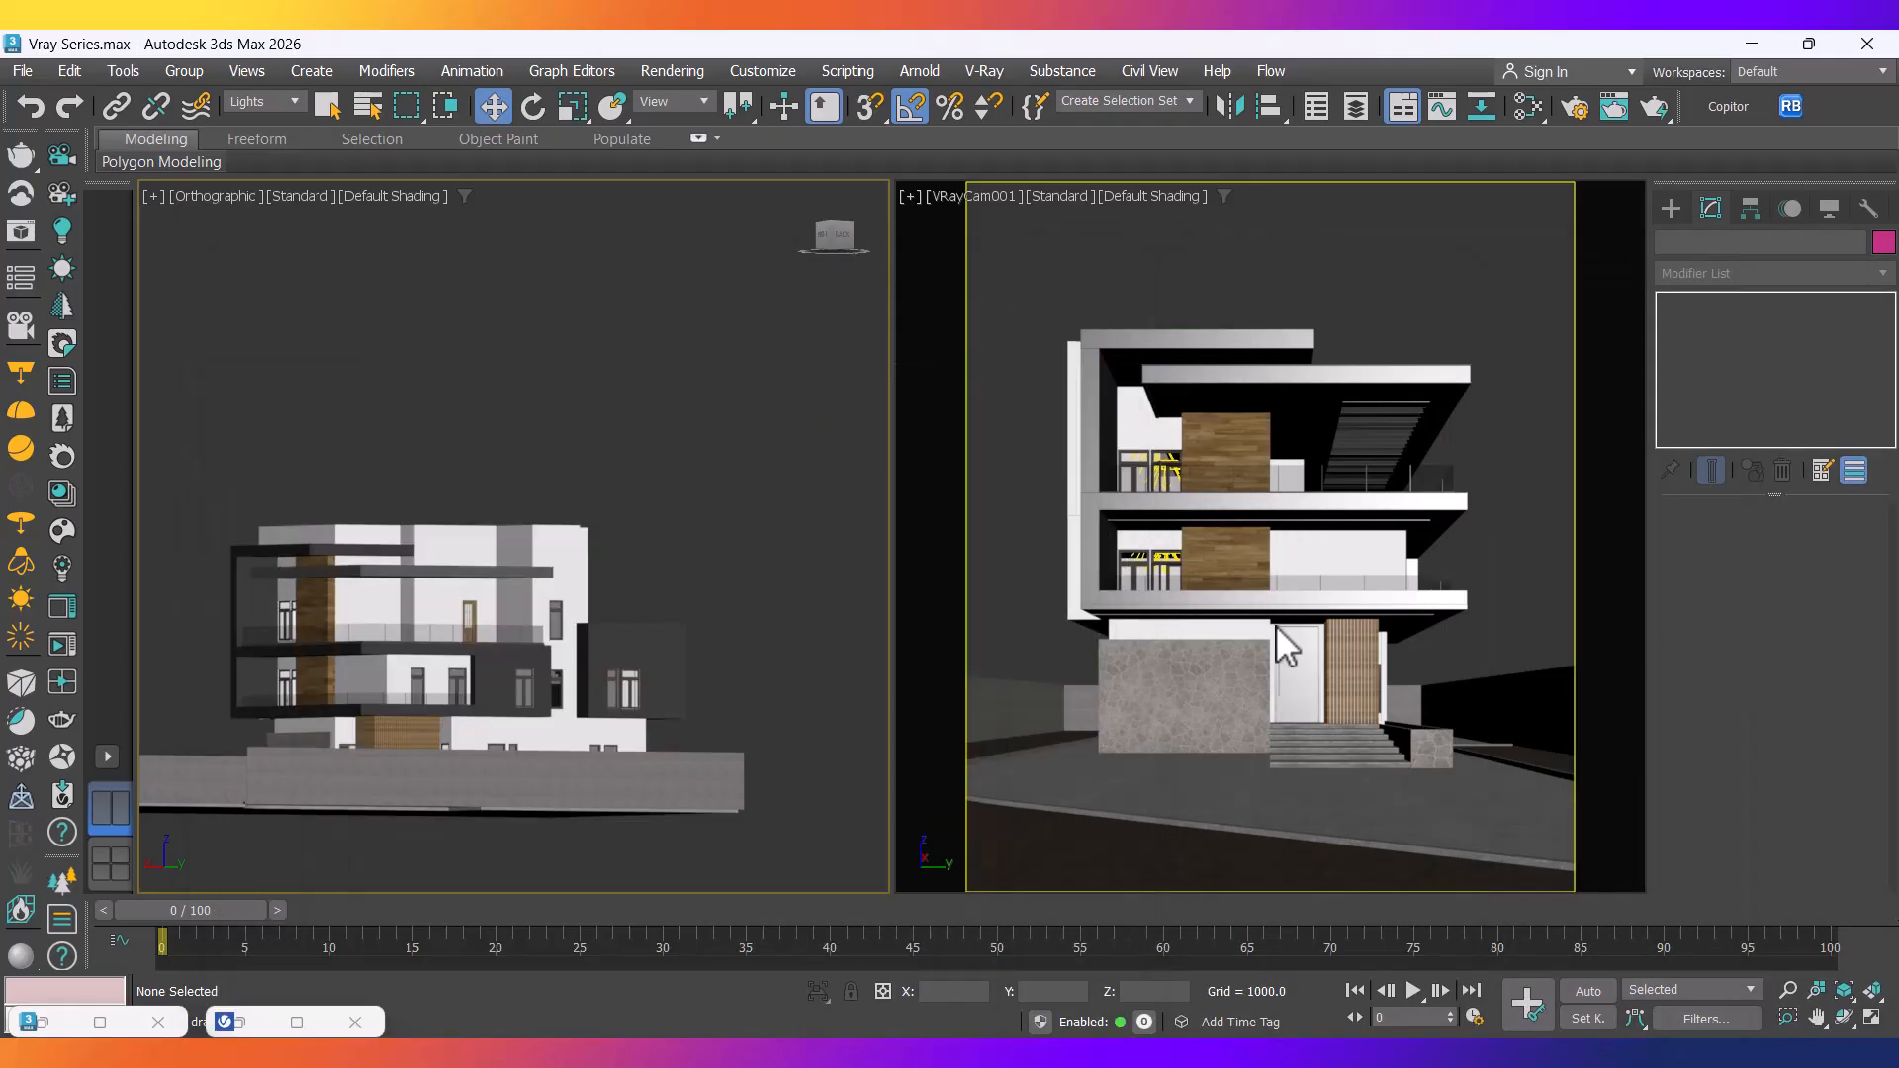
pyautogui.click(259, 102)
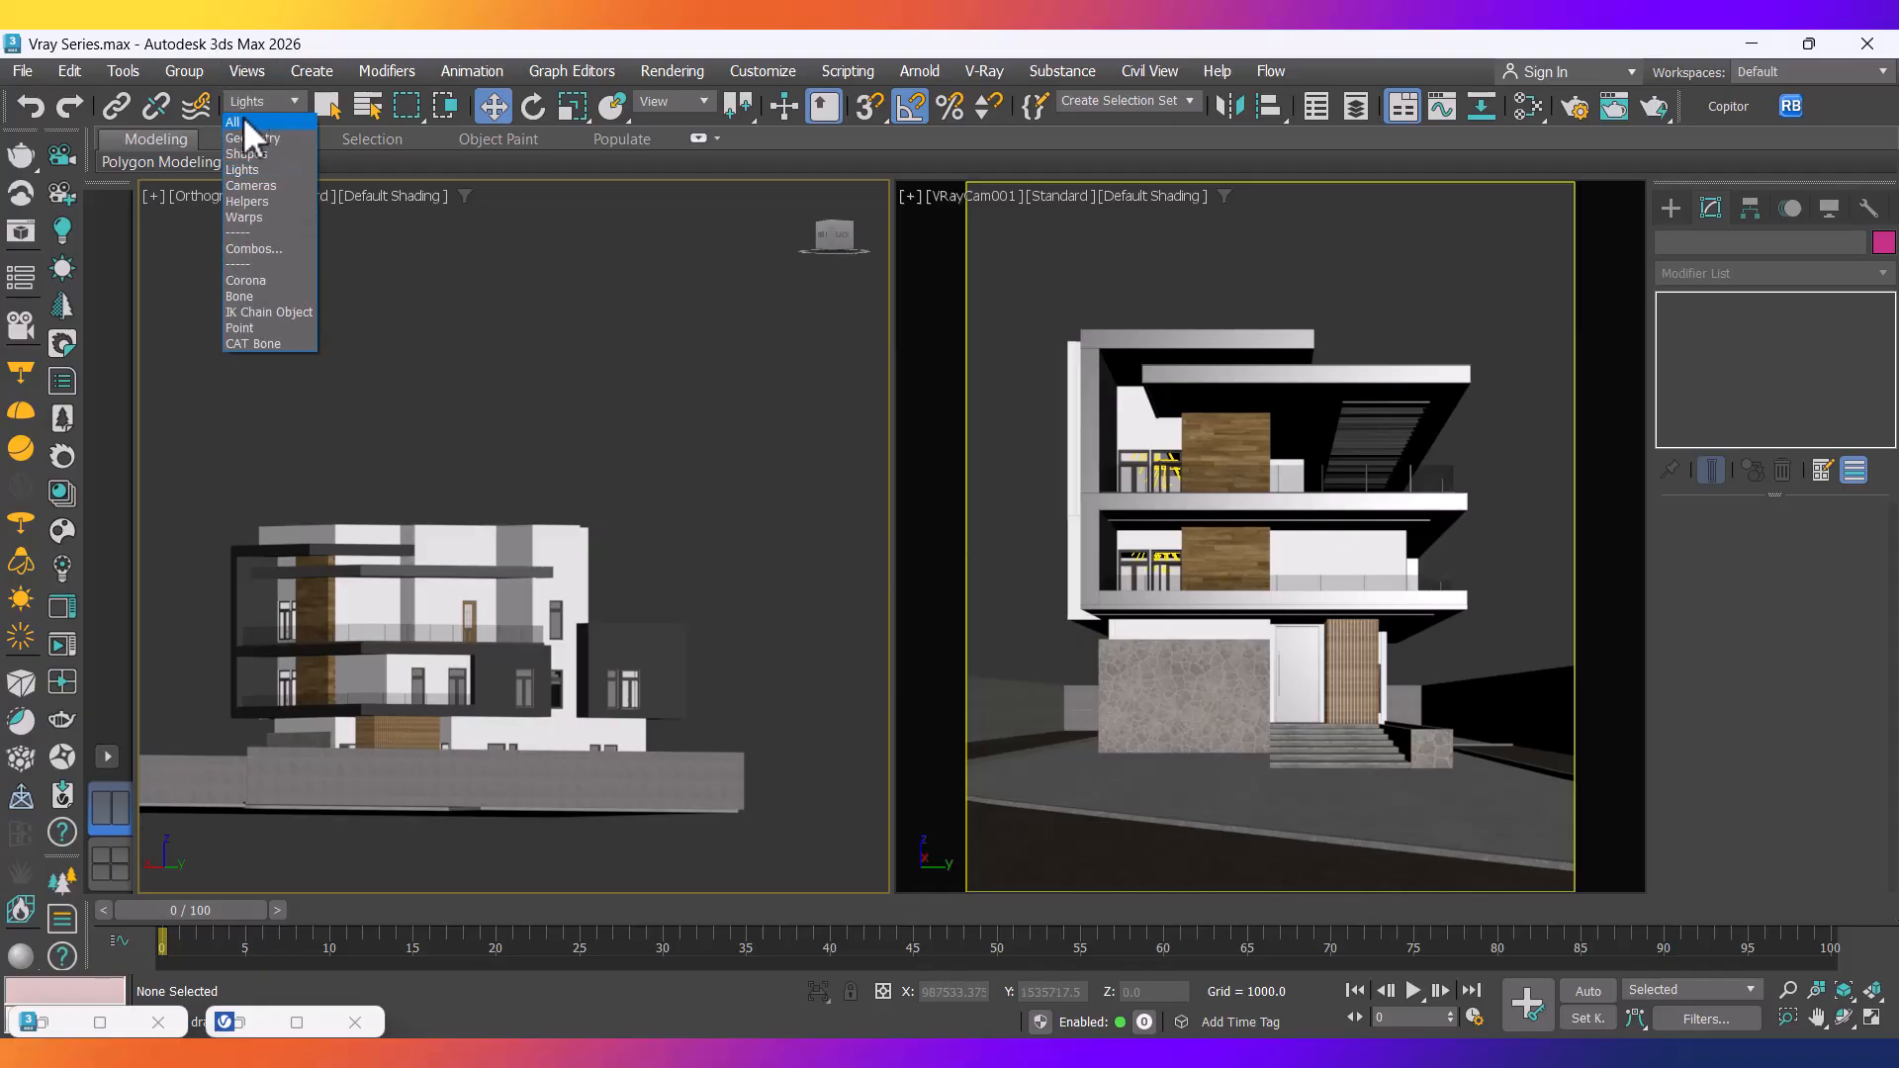
pyautogui.click(247, 121)
pyautogui.click(1285, 619)
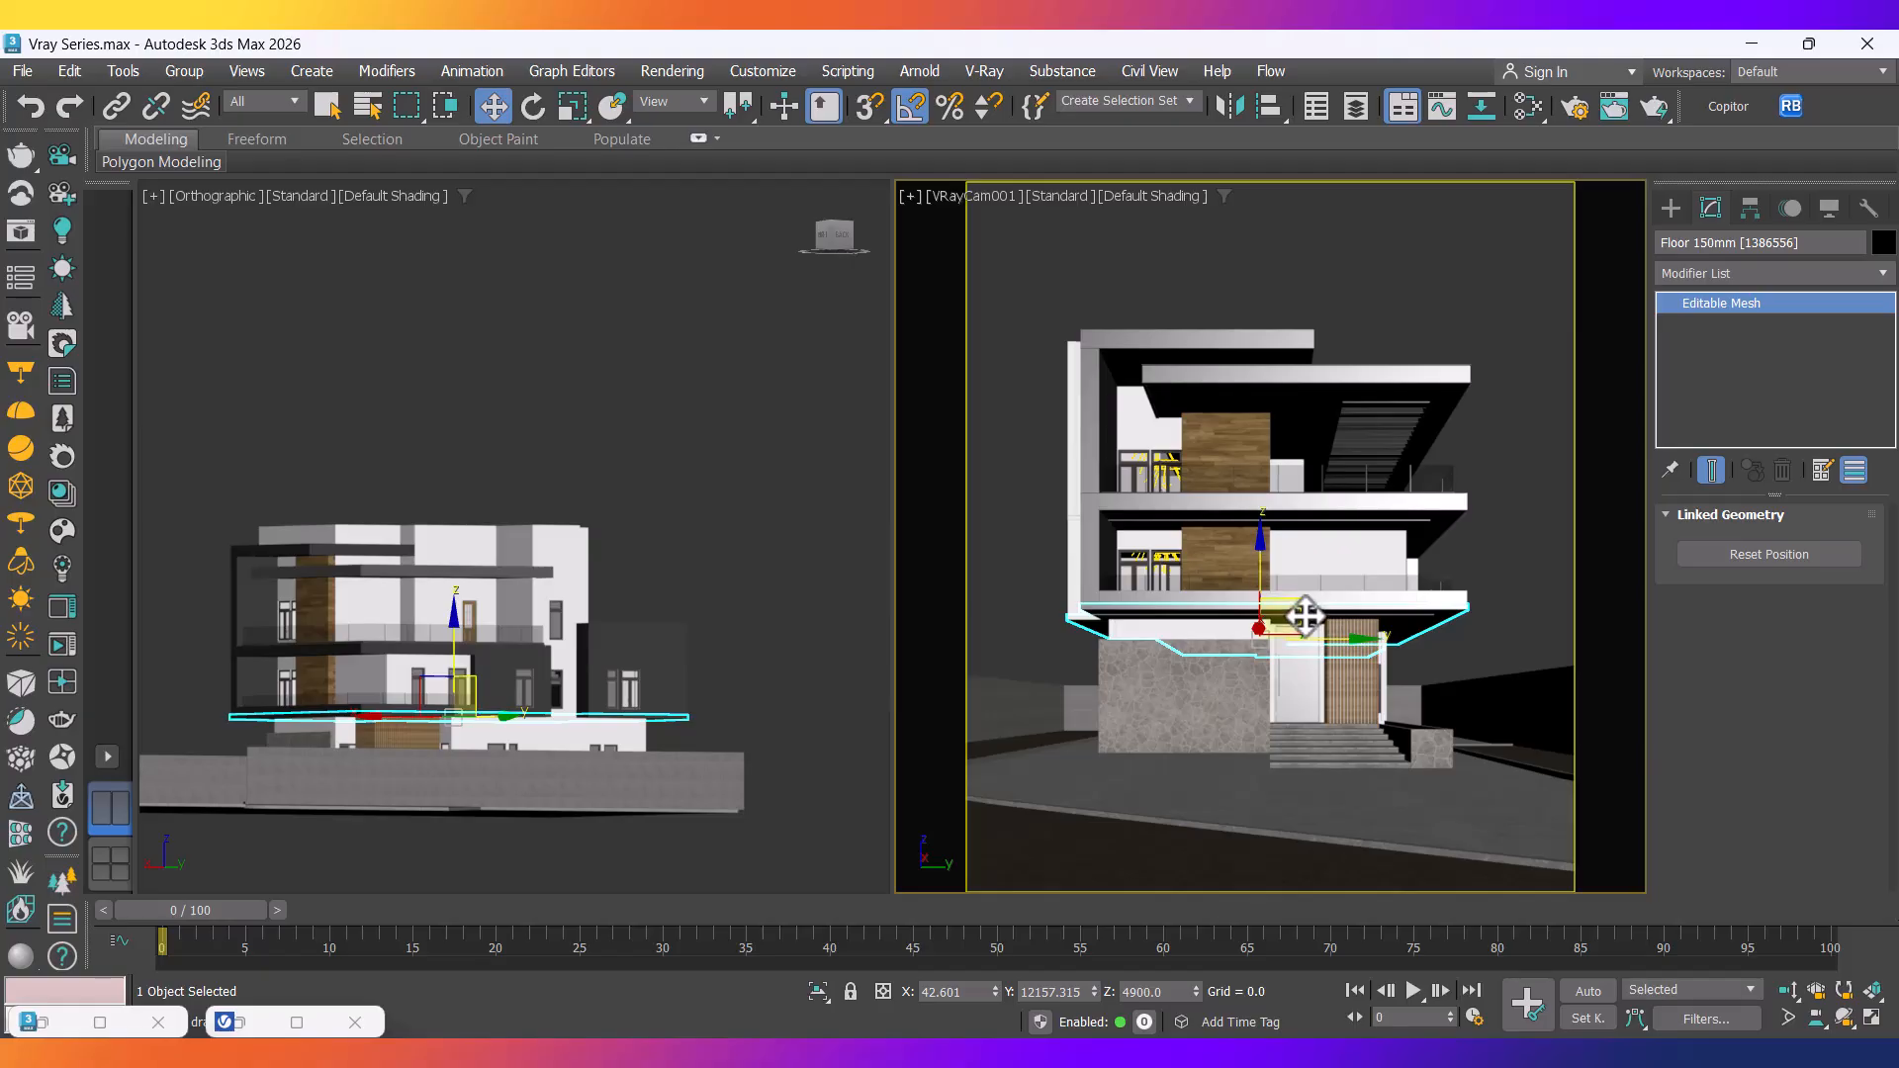
pyautogui.keyDown('ctrl'); pyautogui.click(1324, 523); pyautogui.keyUp('ctrl')
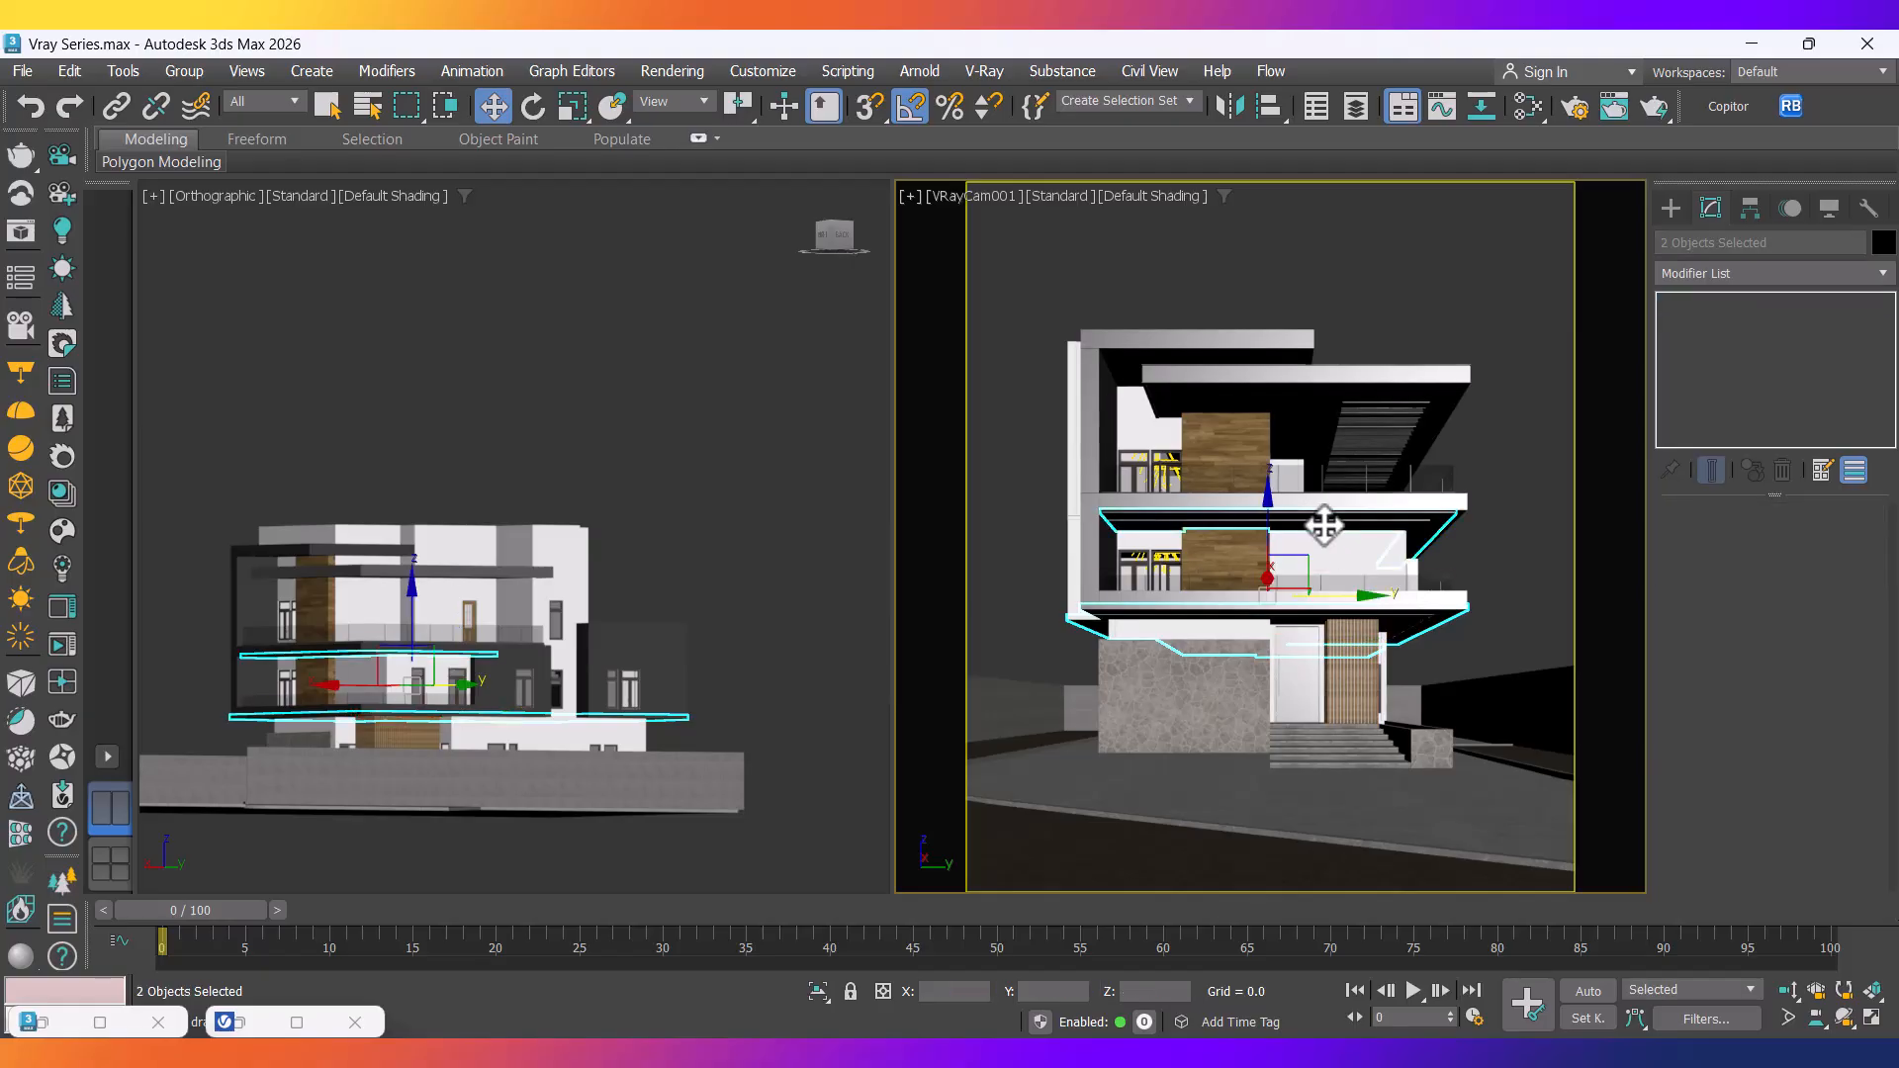
pyautogui.rightClick(1323, 522)
pyautogui.click(1389, 284)
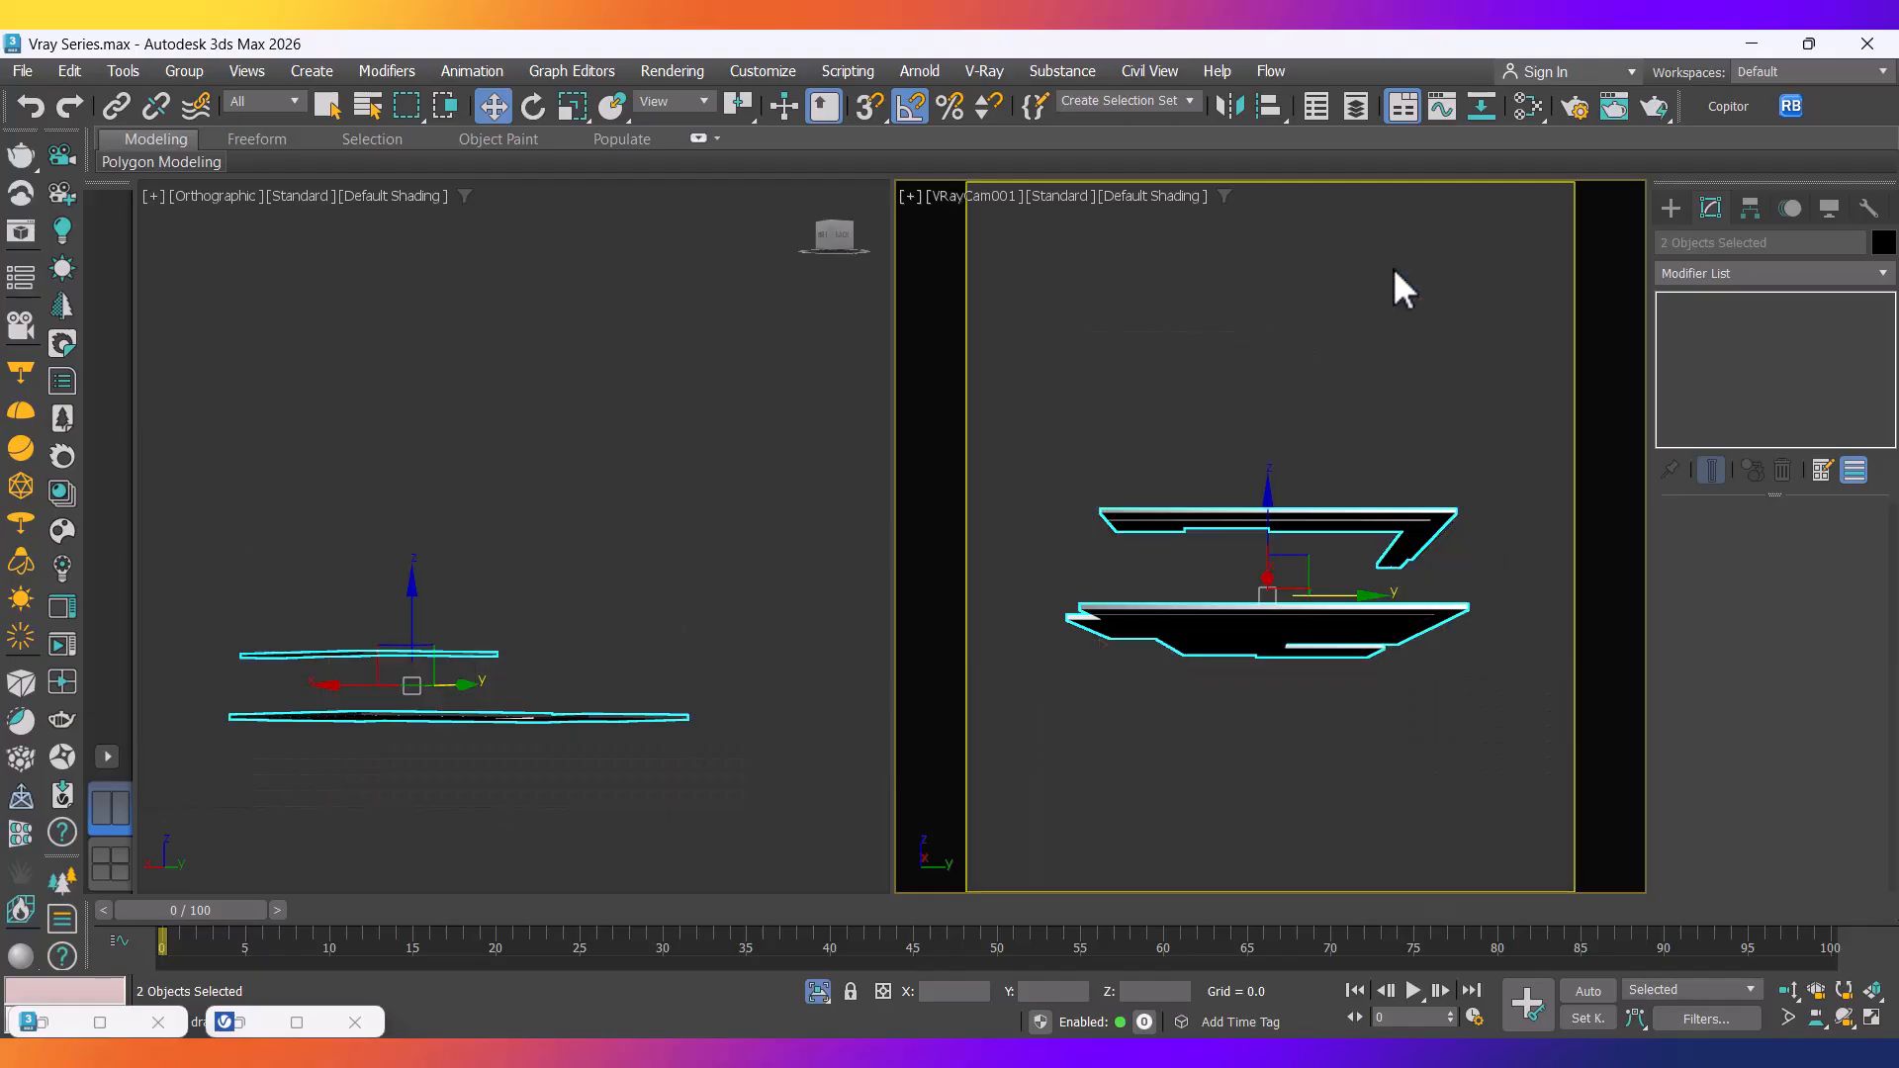
# View the isolated slabs from the Top in wireframe and inspect each slab's outline.
pyautogui.click(742, 657)
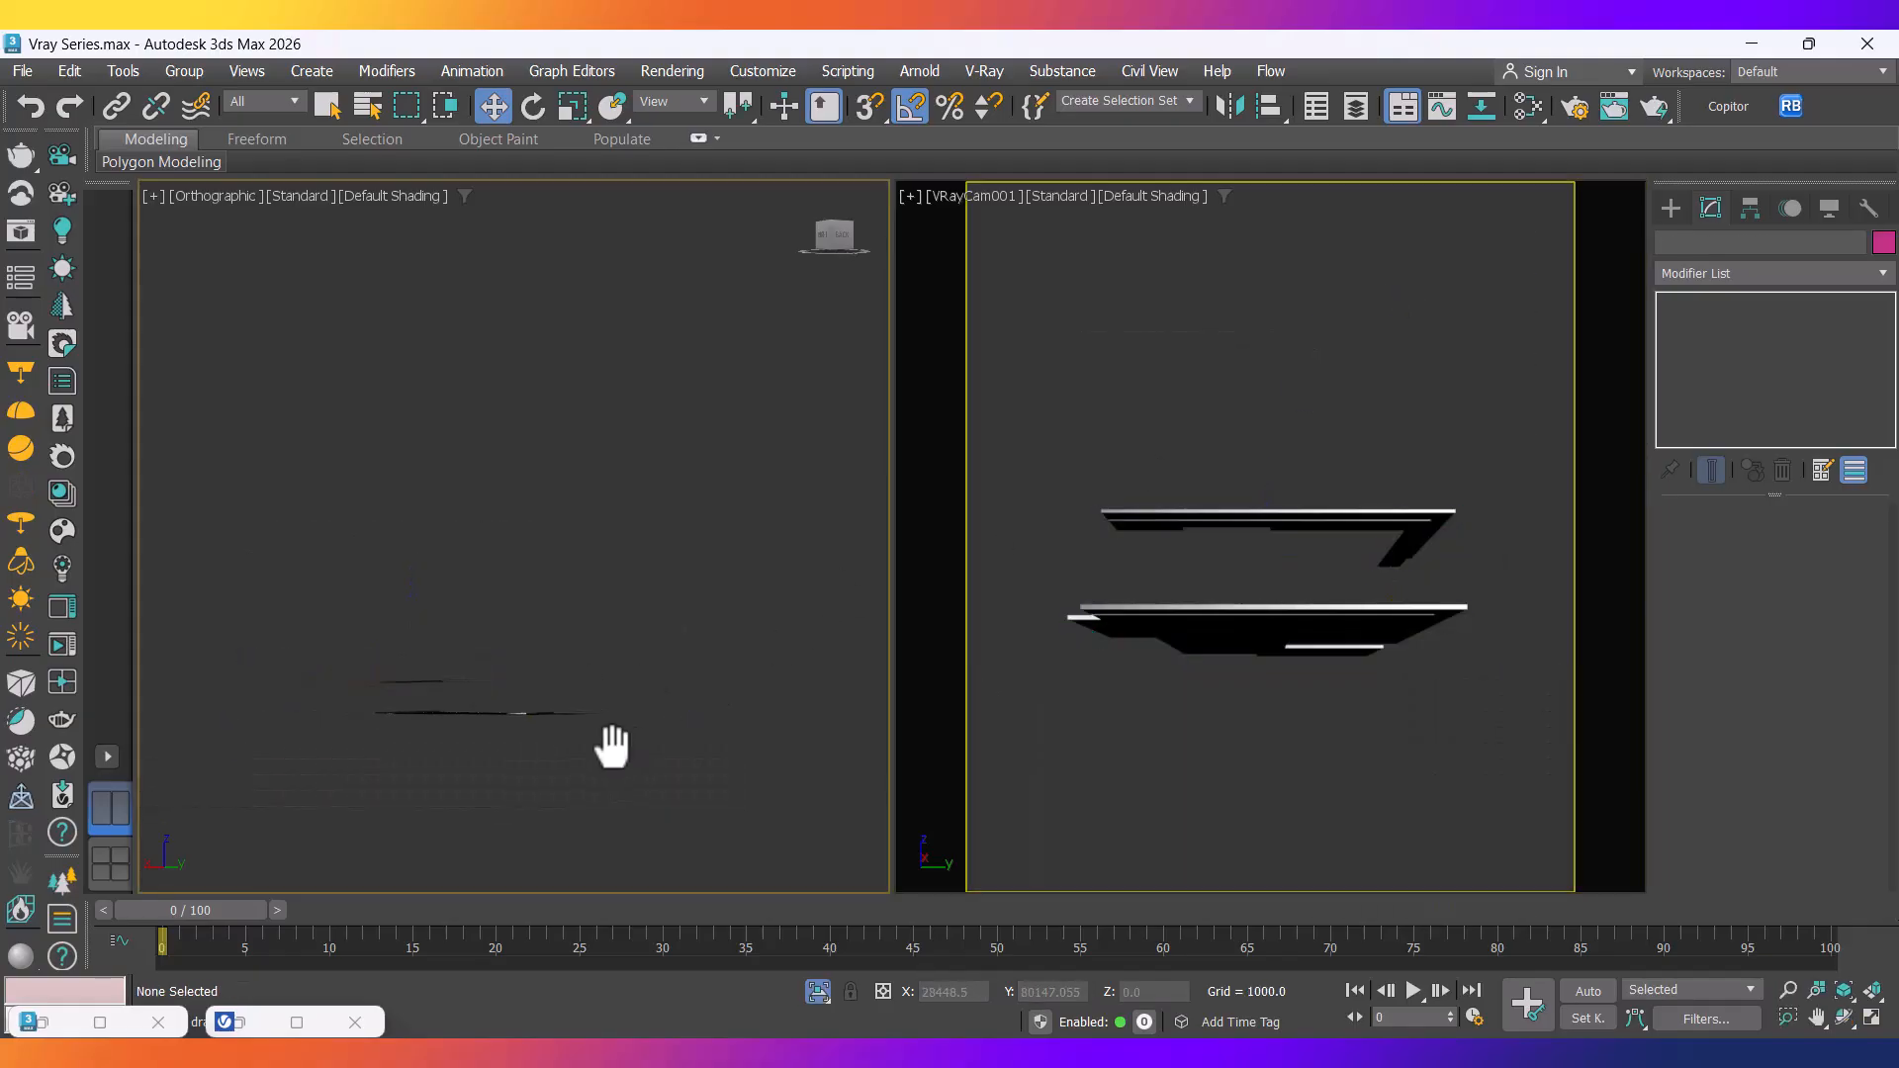
pyautogui.press('r')
pyautogui.press('t')
pyautogui.scroll(5, 709, 584)
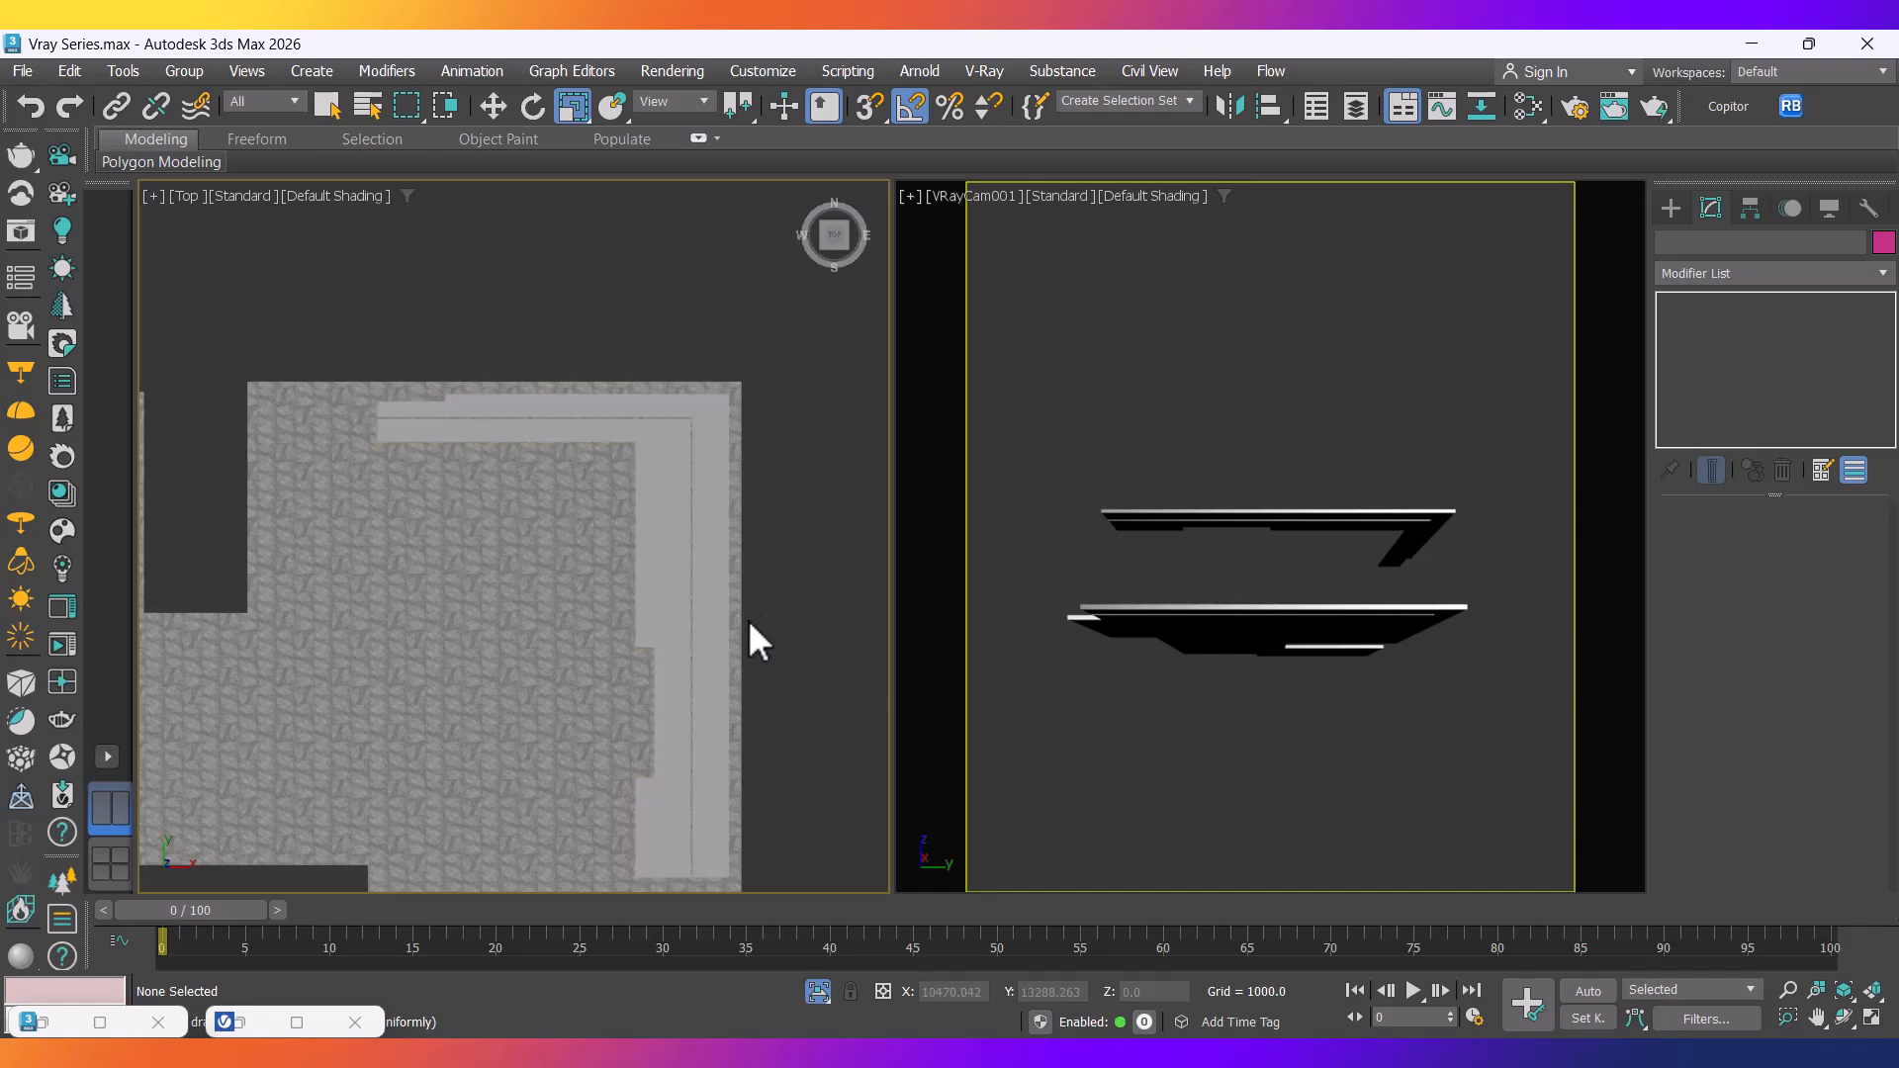
pyautogui.press('F3')
pyautogui.scroll(3, 693, 484)
pyautogui.scroll(3, 690, 276)
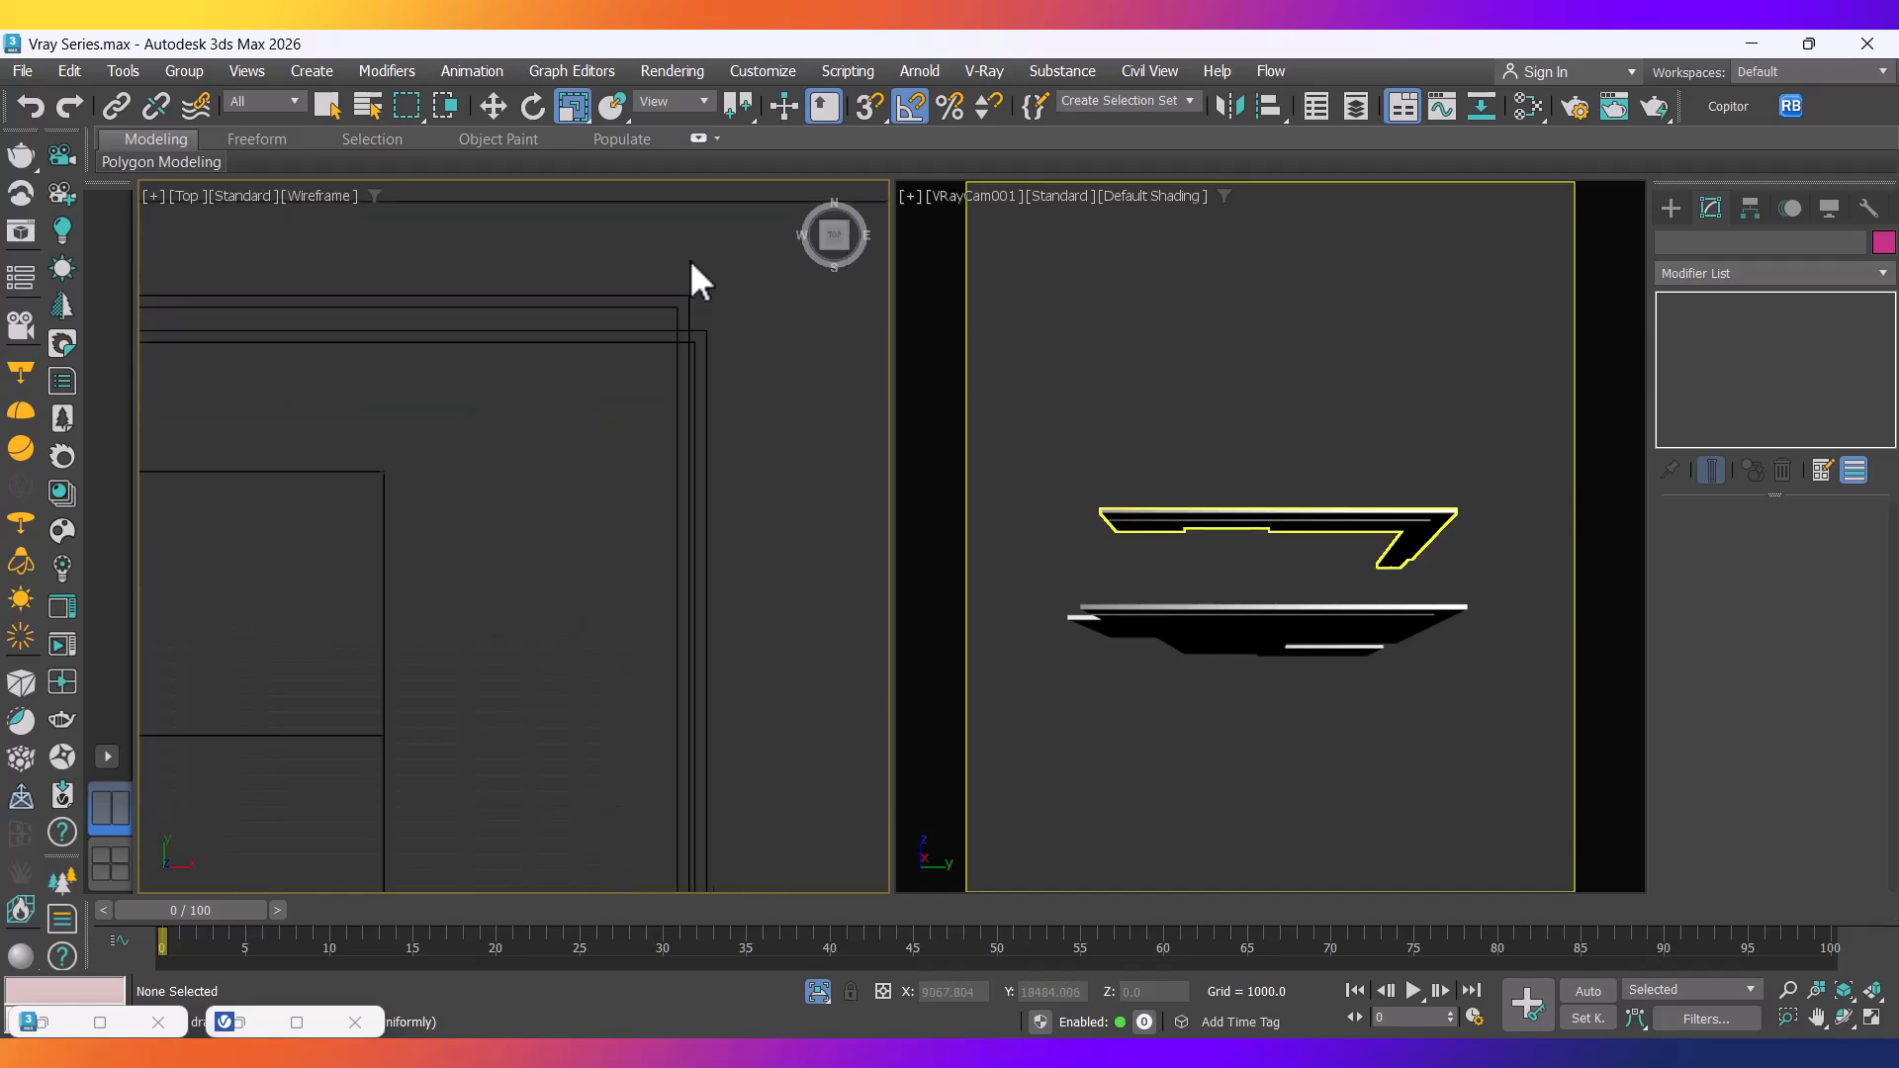
pyautogui.click(700, 387)
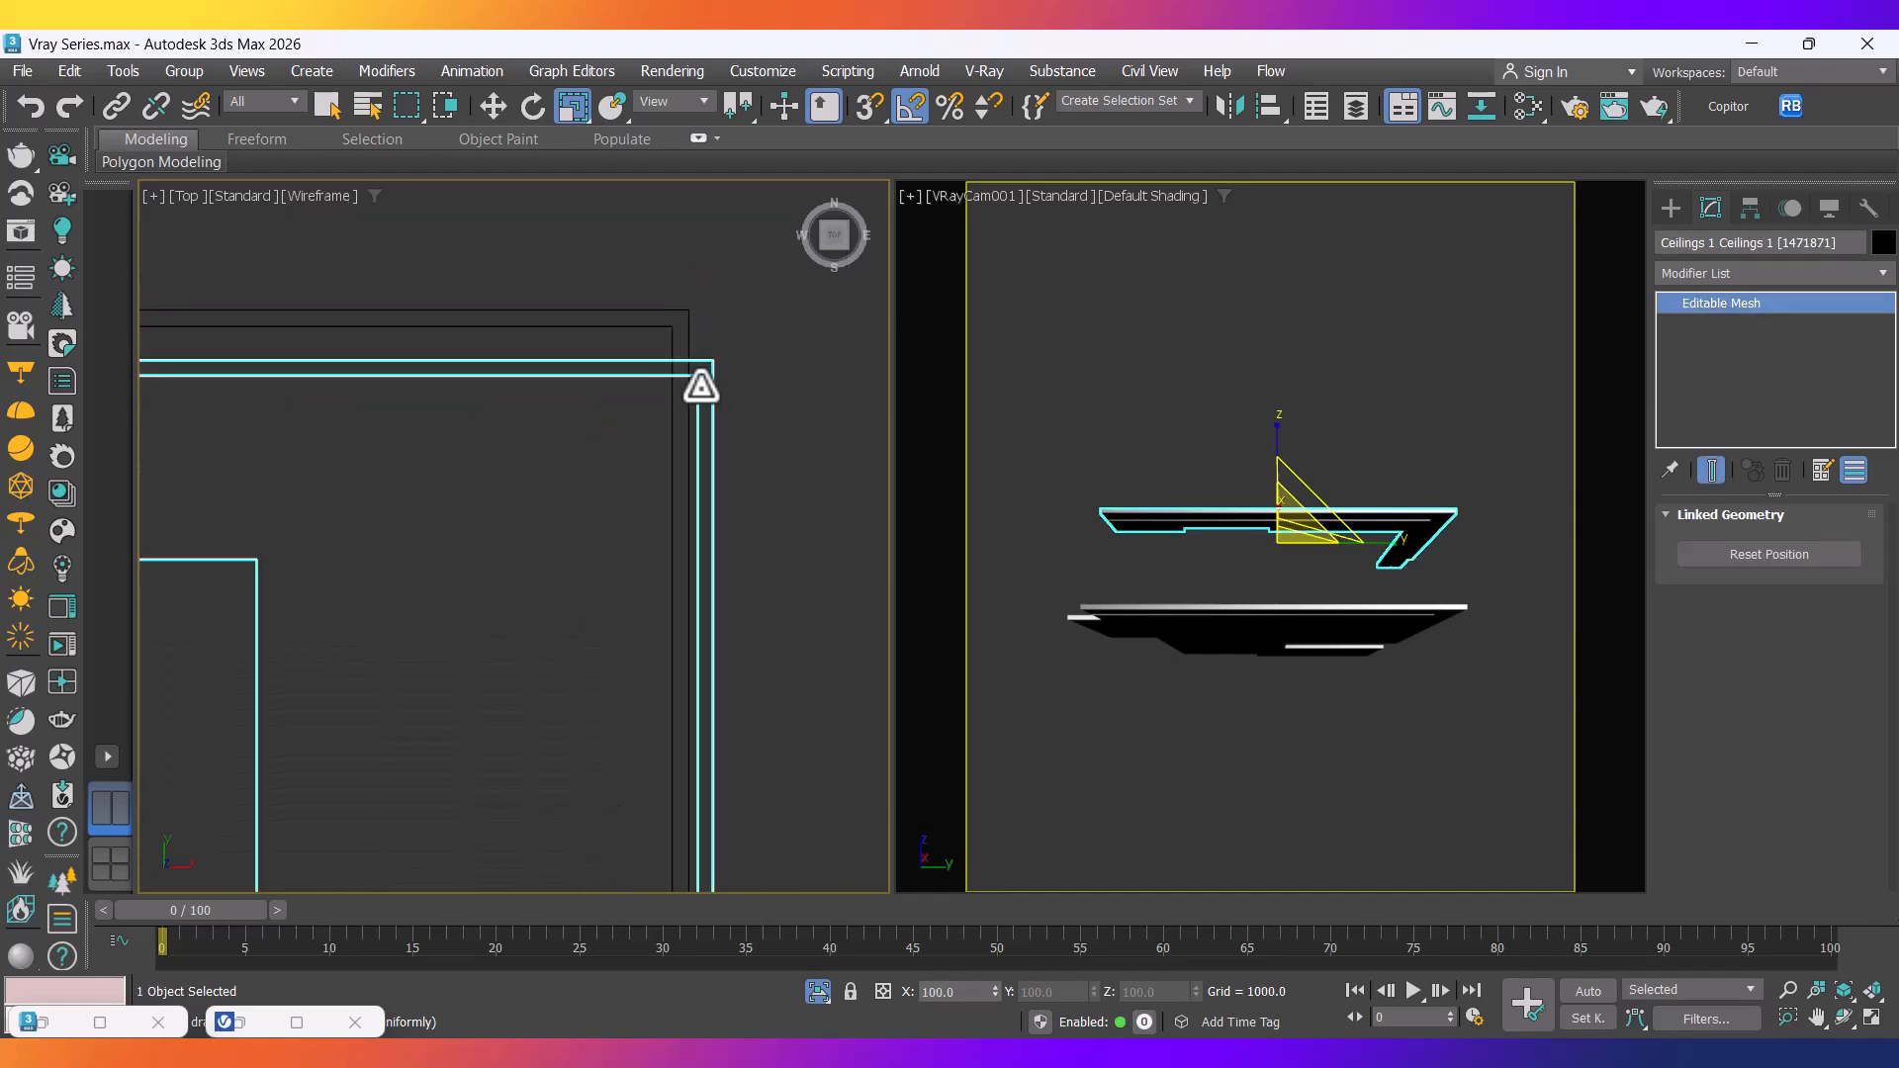
pyautogui.click(672, 411)
pyautogui.scroll(-6, 673, 411)
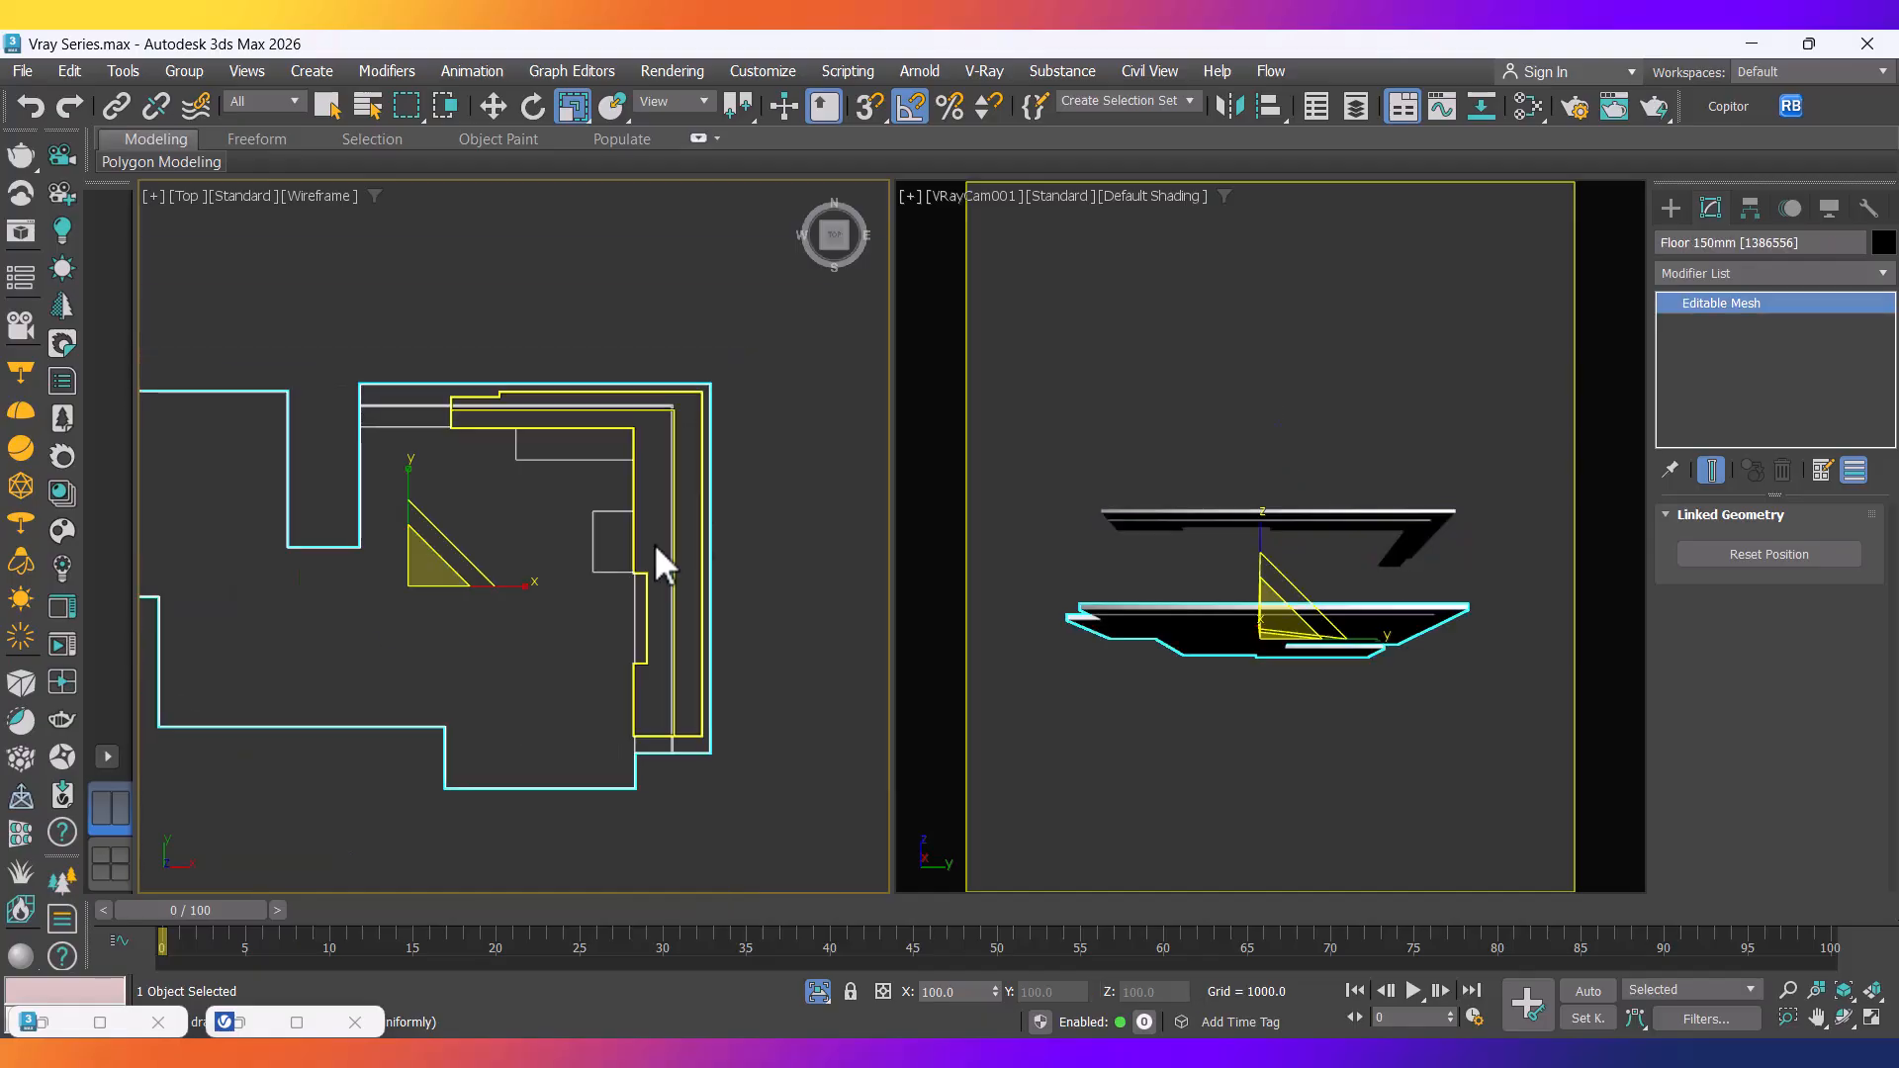
pyautogui.click(507, 526)
# Drag out a long, thin VRayLight plane, 10819.9 long, along the floor slab edge in Top view.
pyautogui.click(1674, 211)
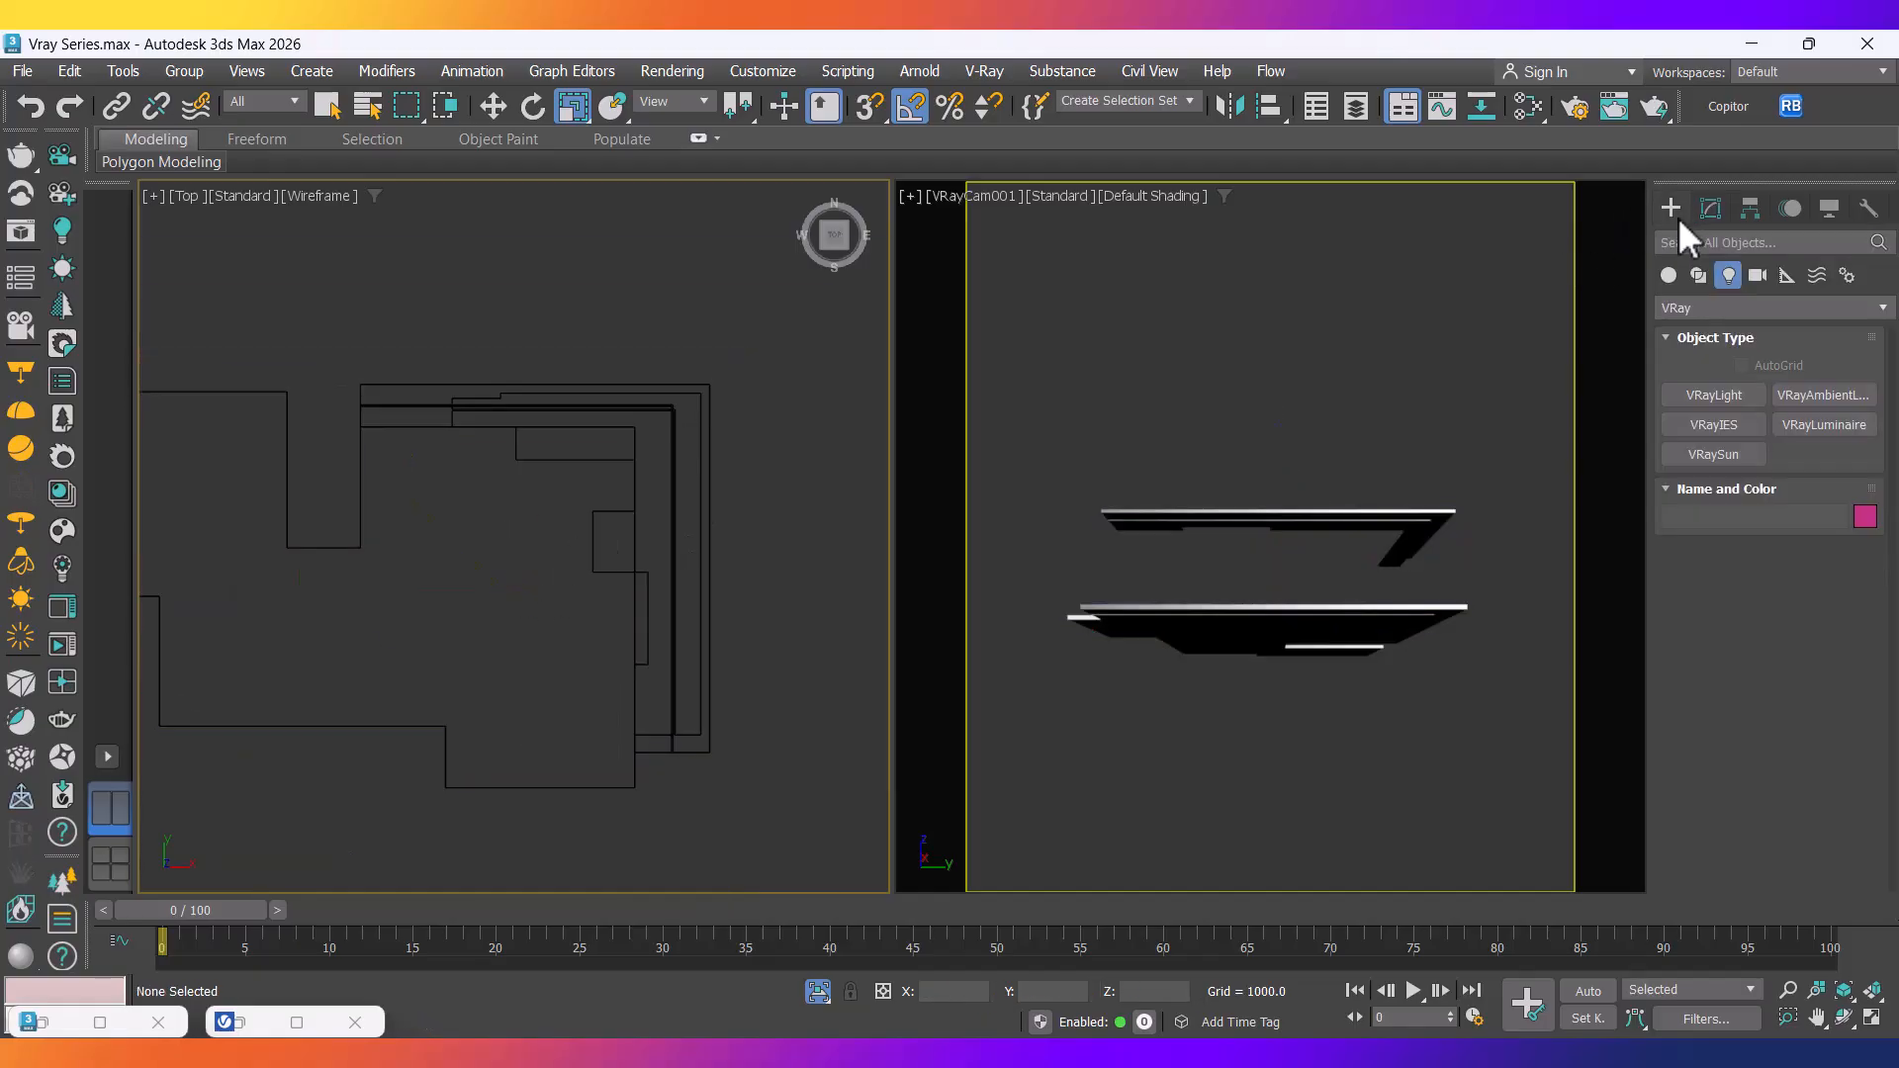
pyautogui.click(1711, 401)
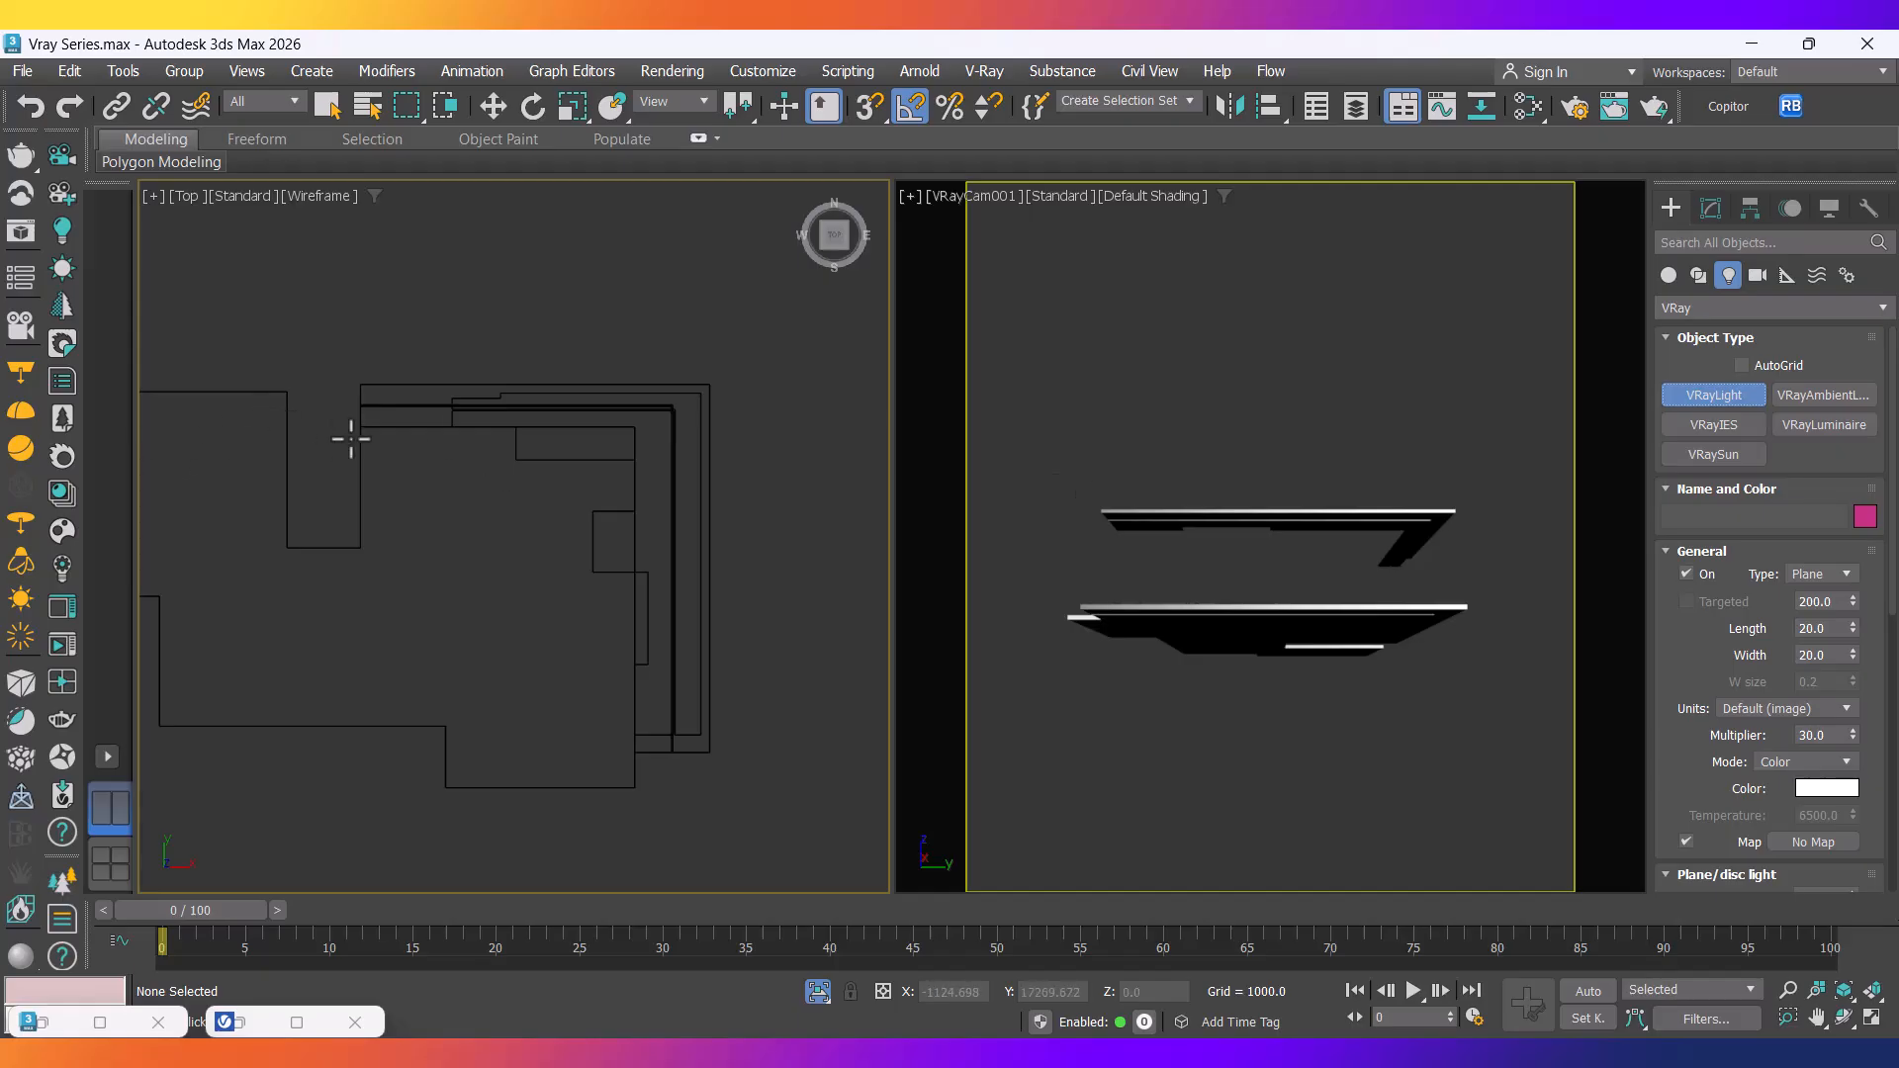
pyautogui.moveTo(436, 457); pyautogui.dragTo(383, 488, button='middle')
pyautogui.scroll(2, 382, 471)
pyautogui.scroll(-1, 240, 413)
pyautogui.scroll(1, 238, 413)
pyautogui.moveTo(234, 407); pyautogui.dragTo(868, 416)
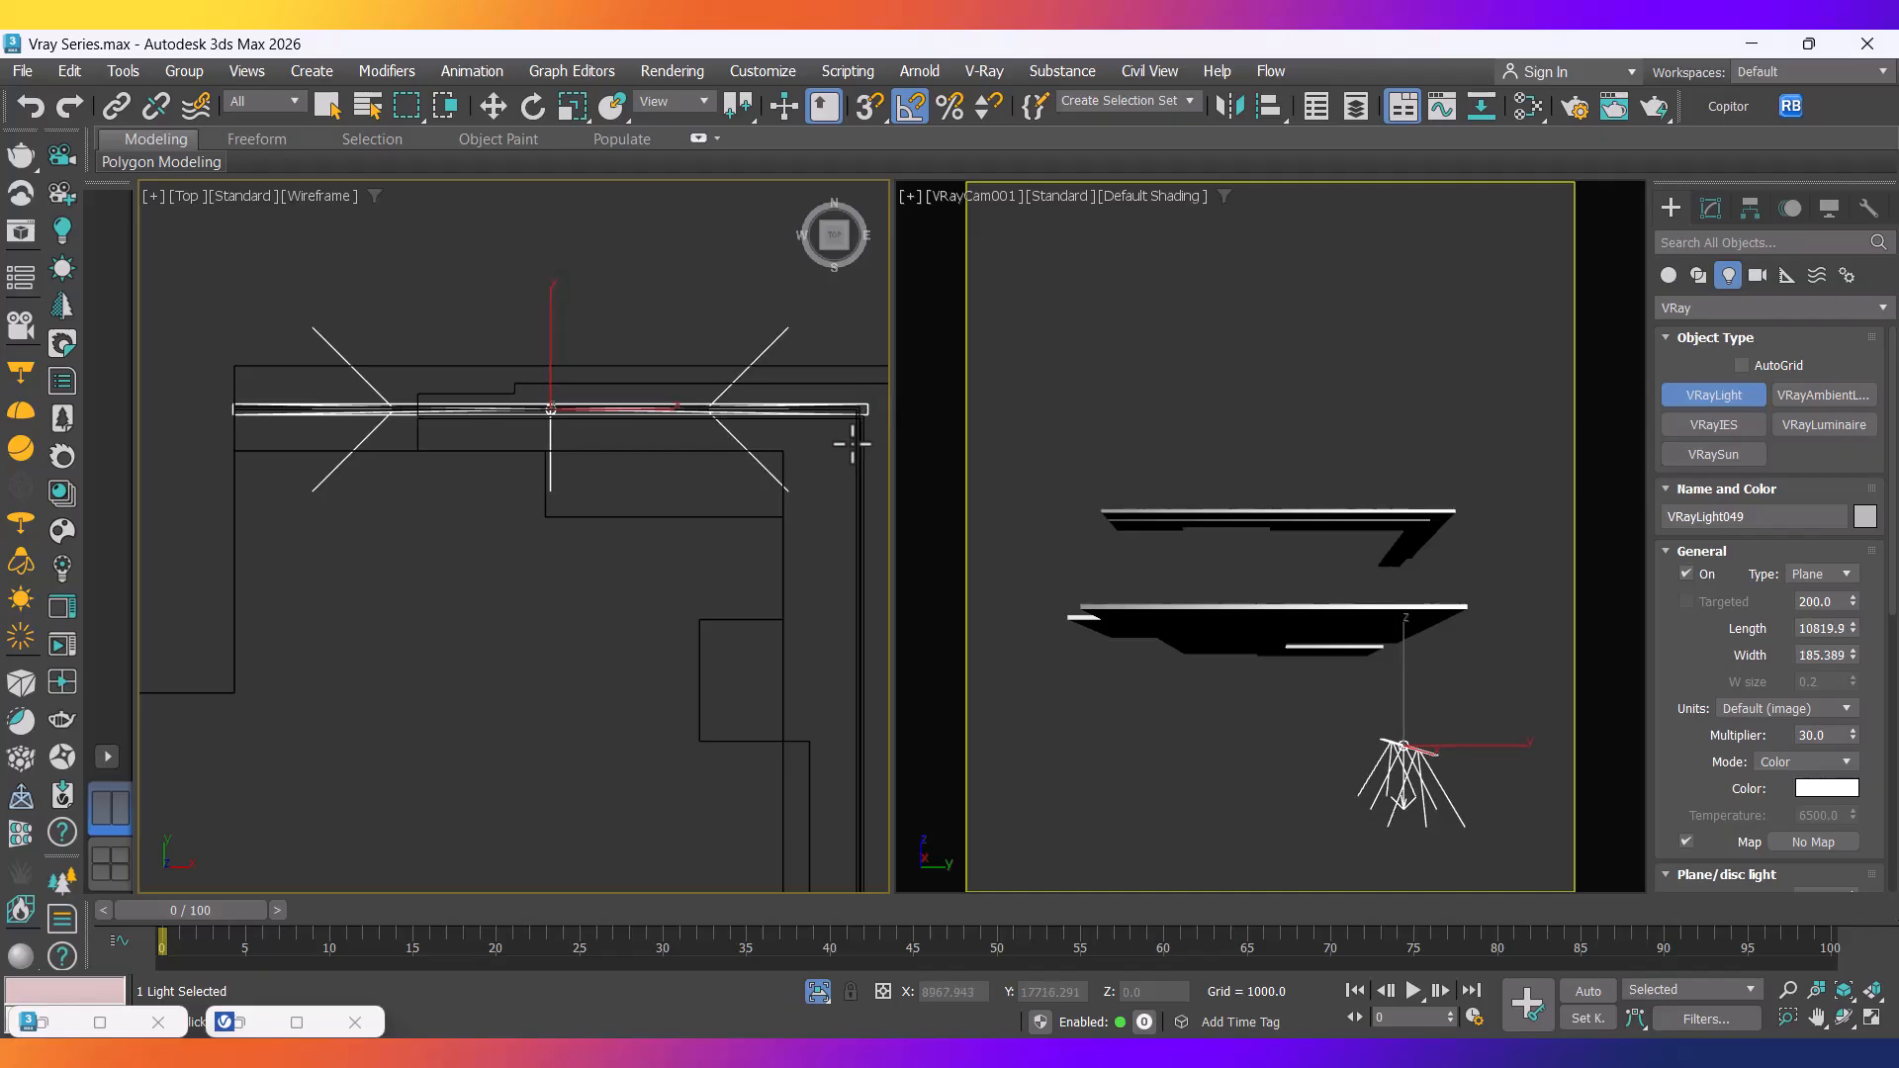
pyautogui.scroll(-4, 772, 491)
pyautogui.press('r')
pyautogui.scroll(4, 722, 395)
pyautogui.scroll(2, 770, 396)
# Set VRayLight049's width to 50 in the Modify panel.
pyautogui.click(1711, 208)
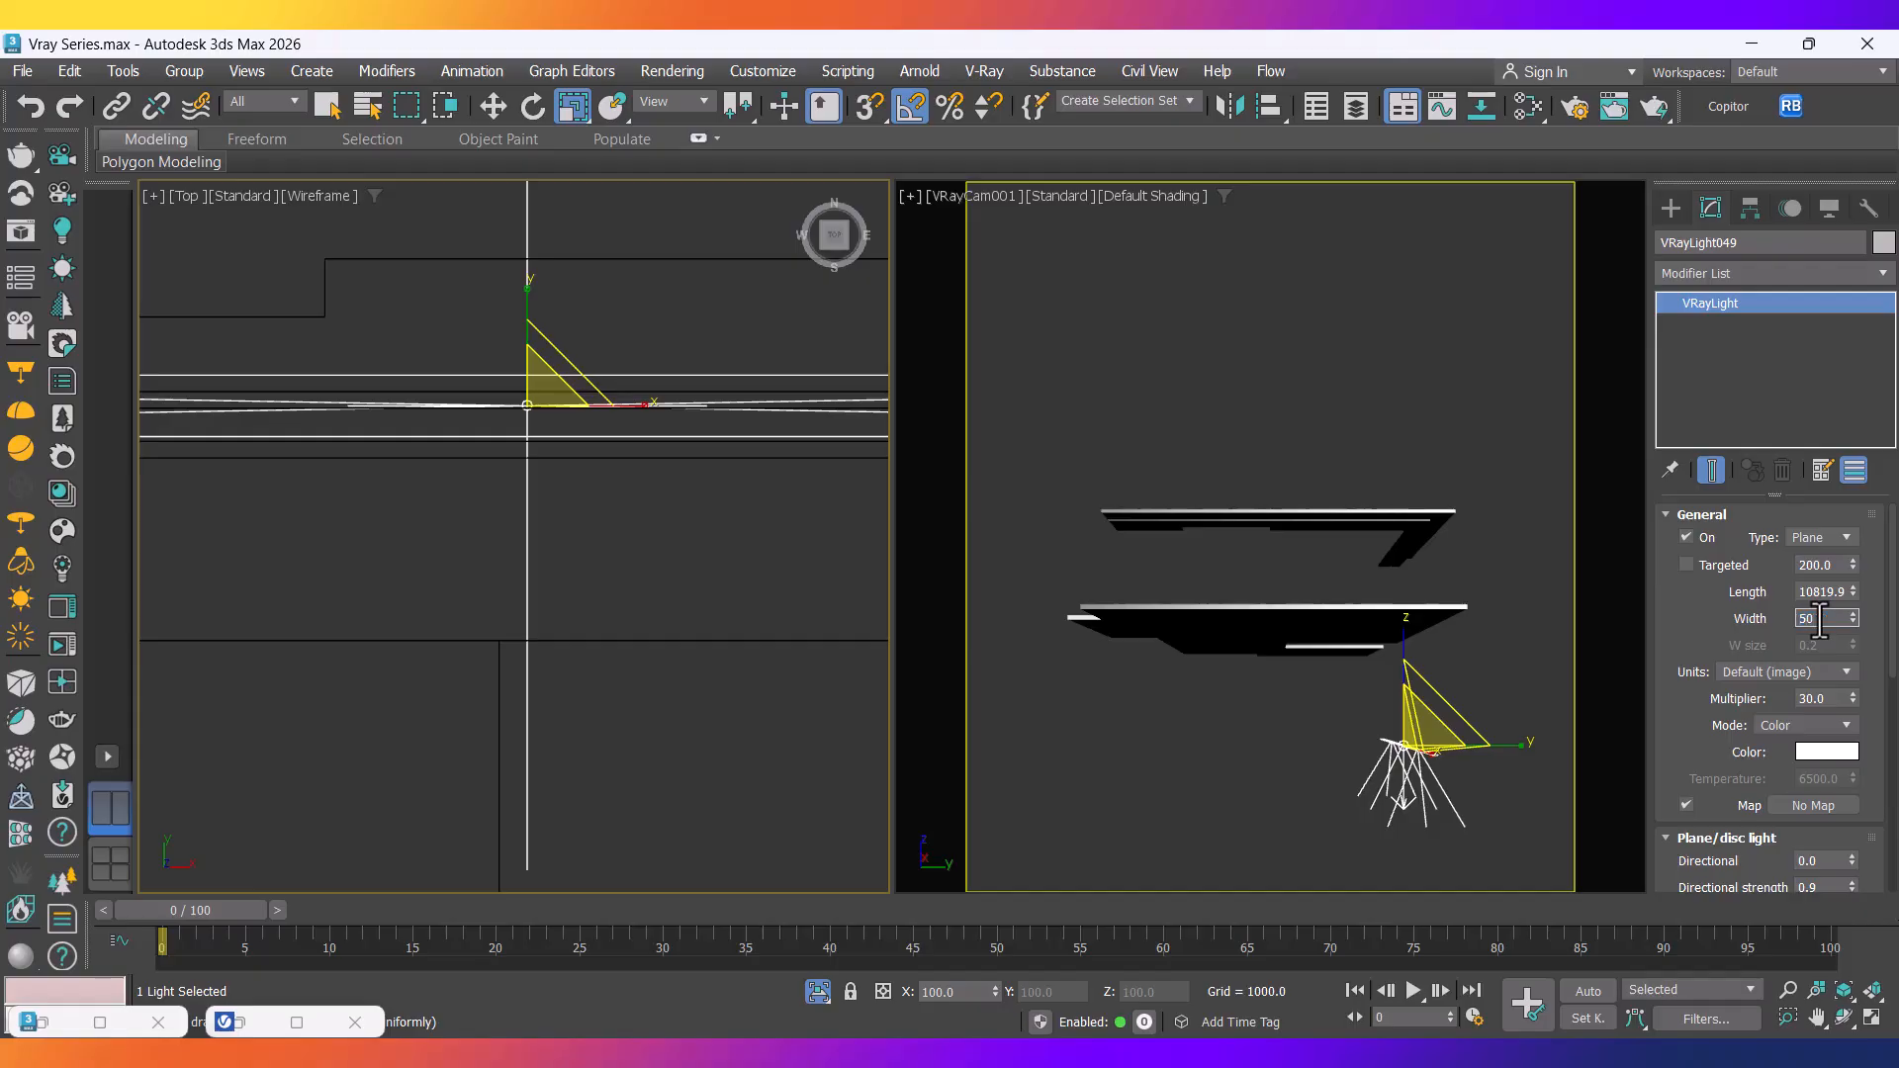
pyautogui.press('Return')
pyautogui.moveTo(492, 394); pyautogui.dragTo(451, 385, button='middle')
pyautogui.scroll(-10, 482, 431)
pyautogui.moveTo(586, 507); pyautogui.dragTo(549, 515, button='middle')
# Select the Floor 150mm slab and the beam and isolate them.
pyautogui.click(530, 574)
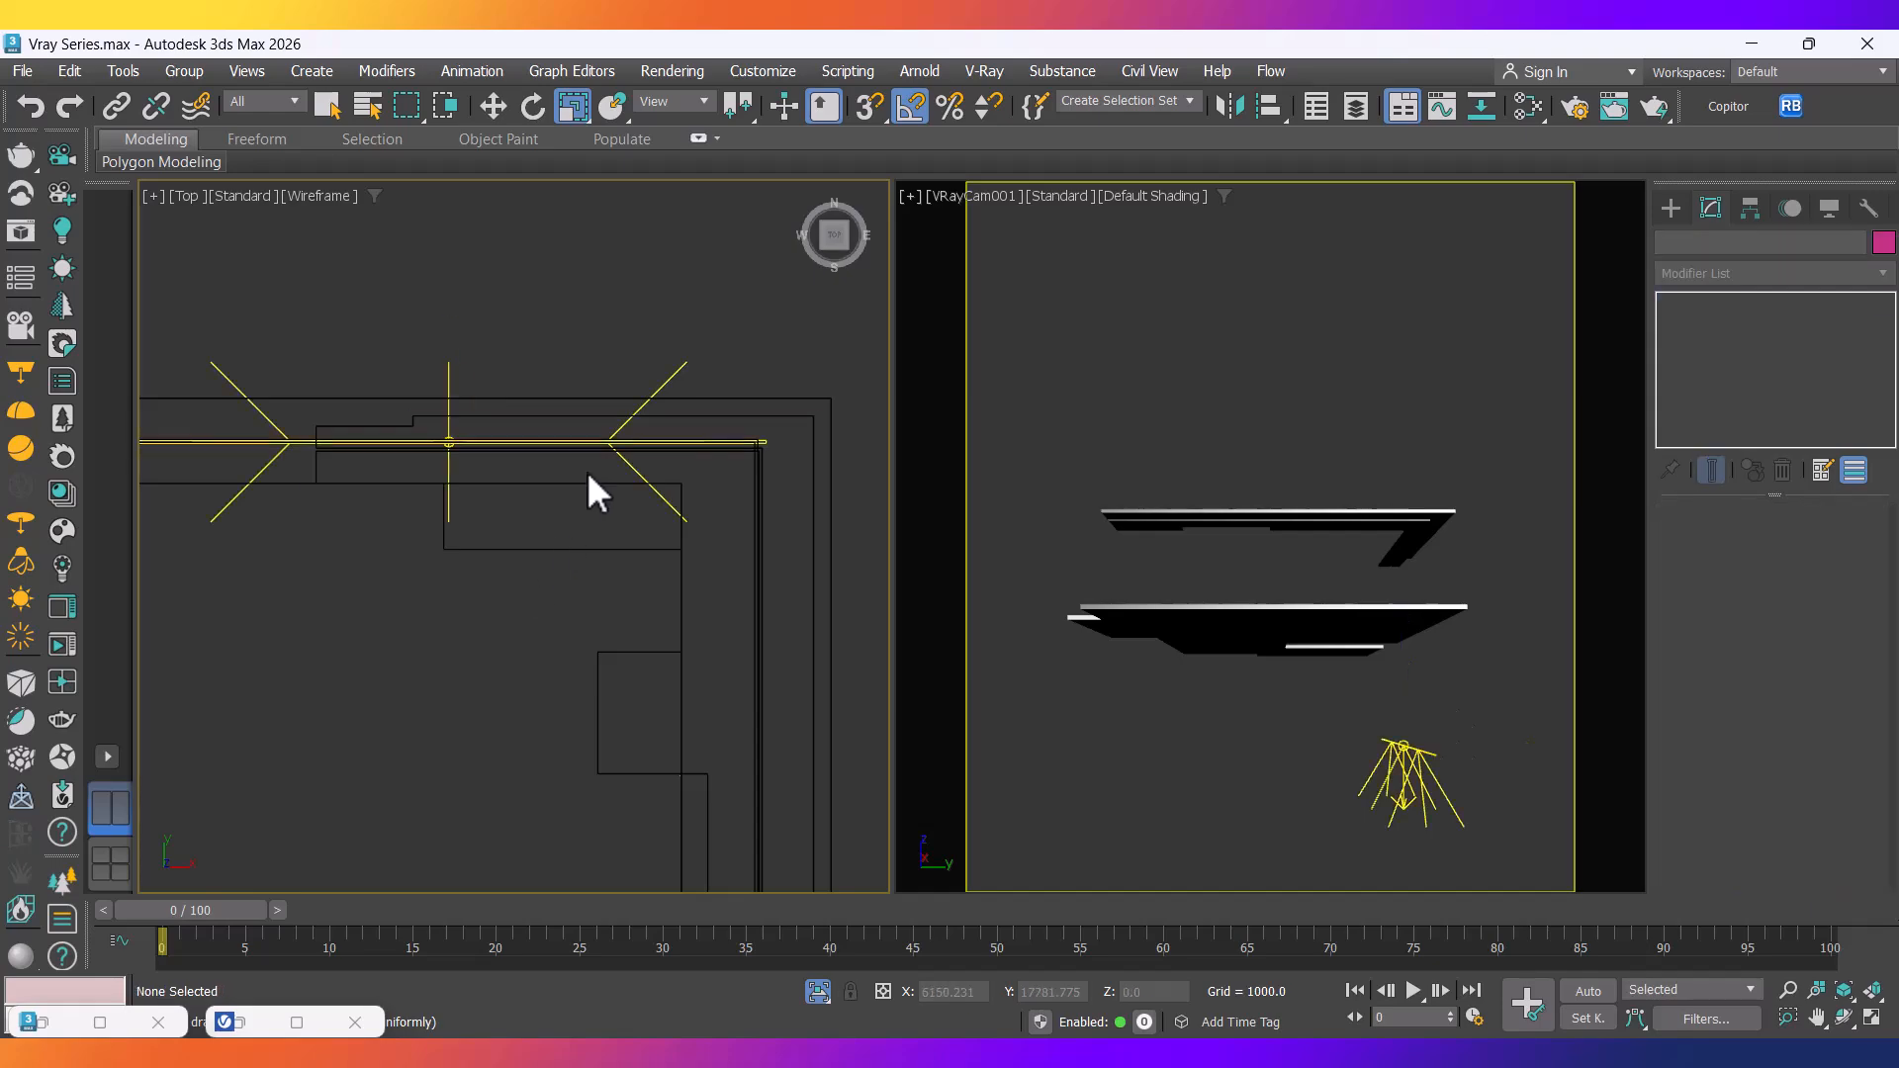
pyautogui.click(829, 441)
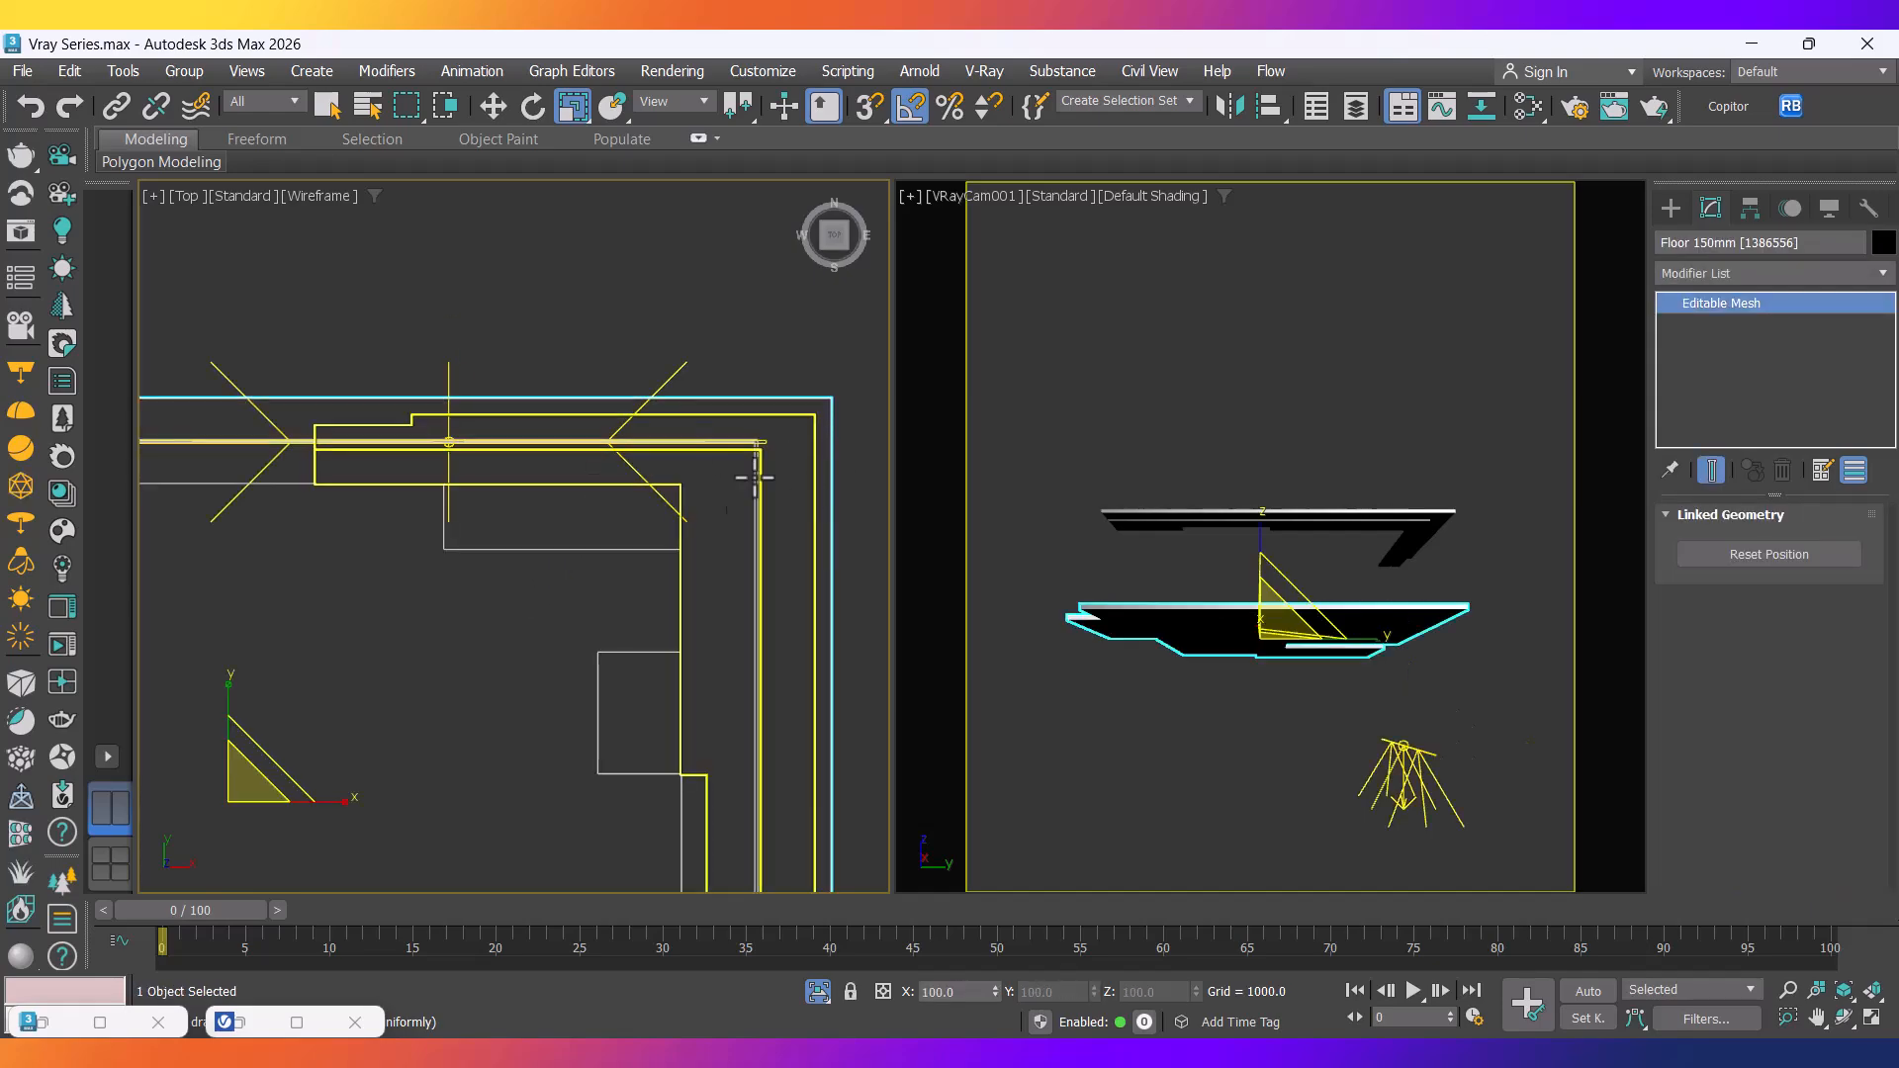
pyautogui.click(495, 103)
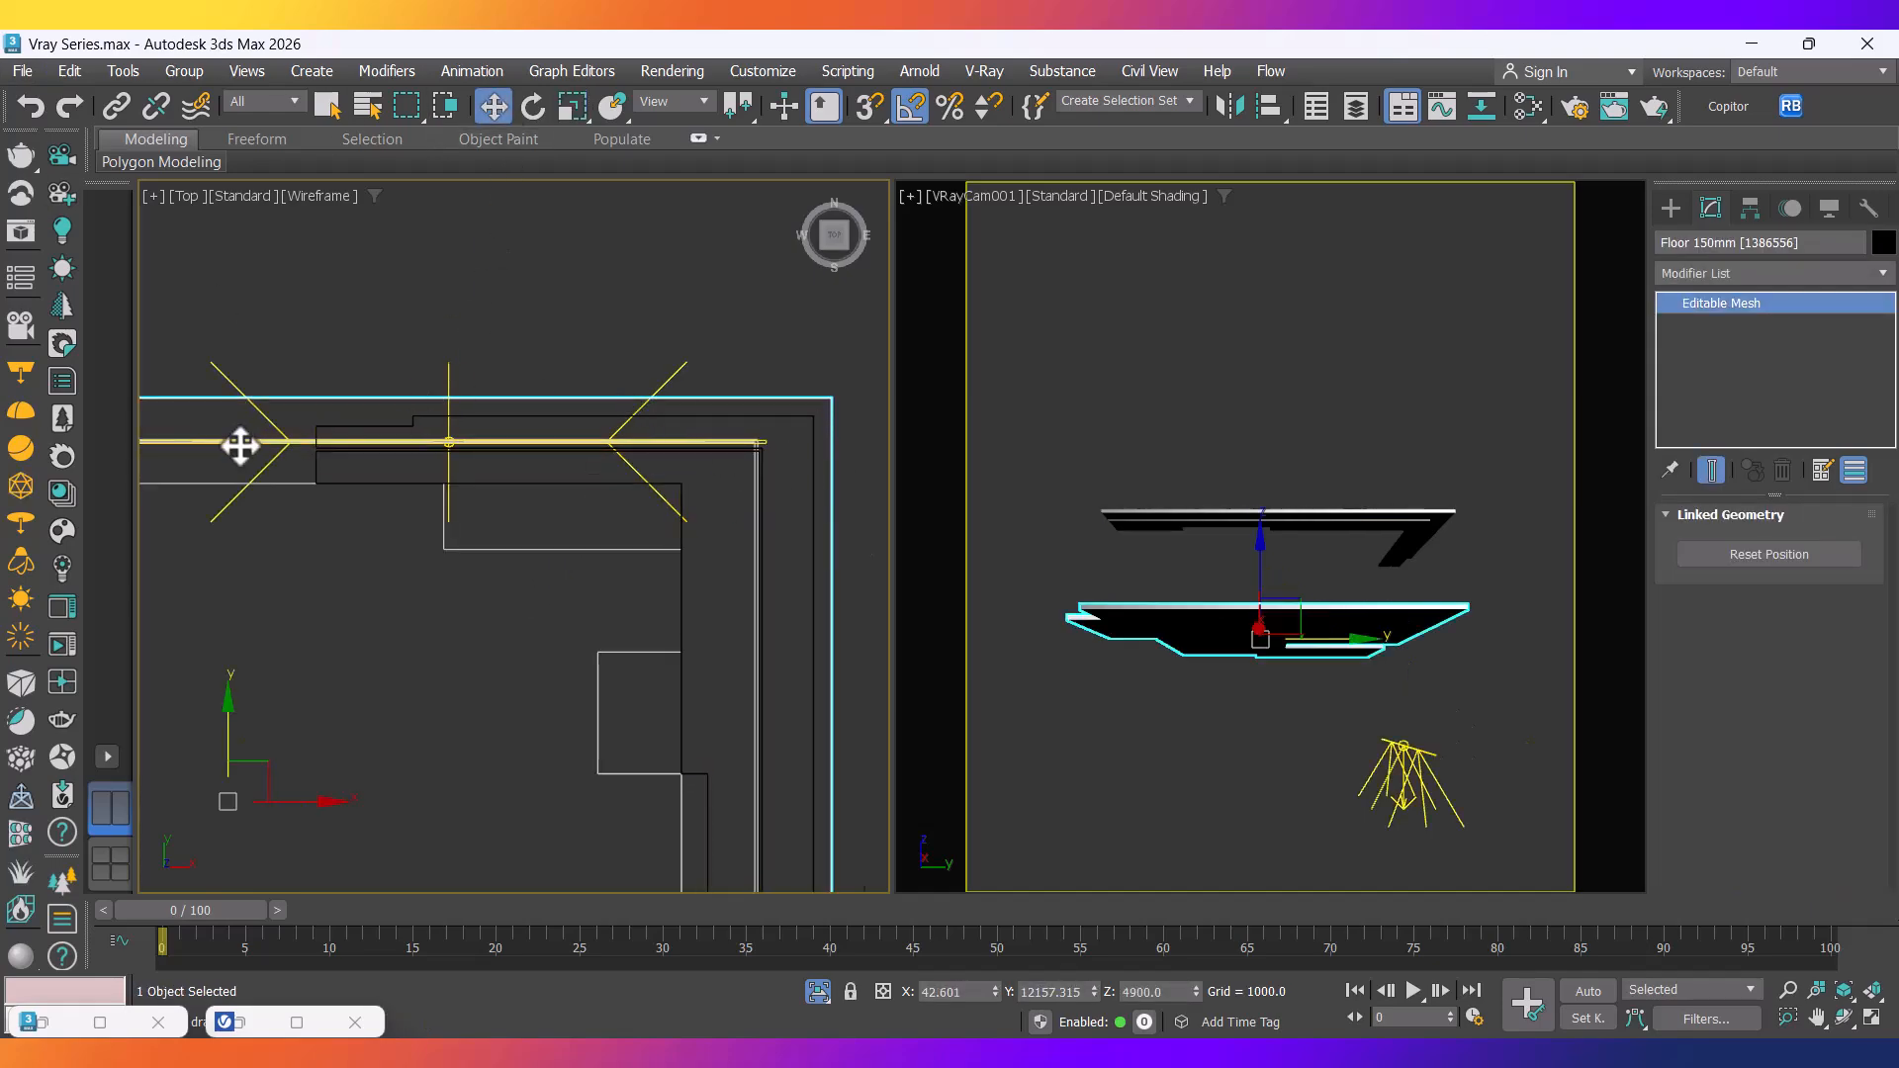
pyautogui.scroll(3, 241, 441)
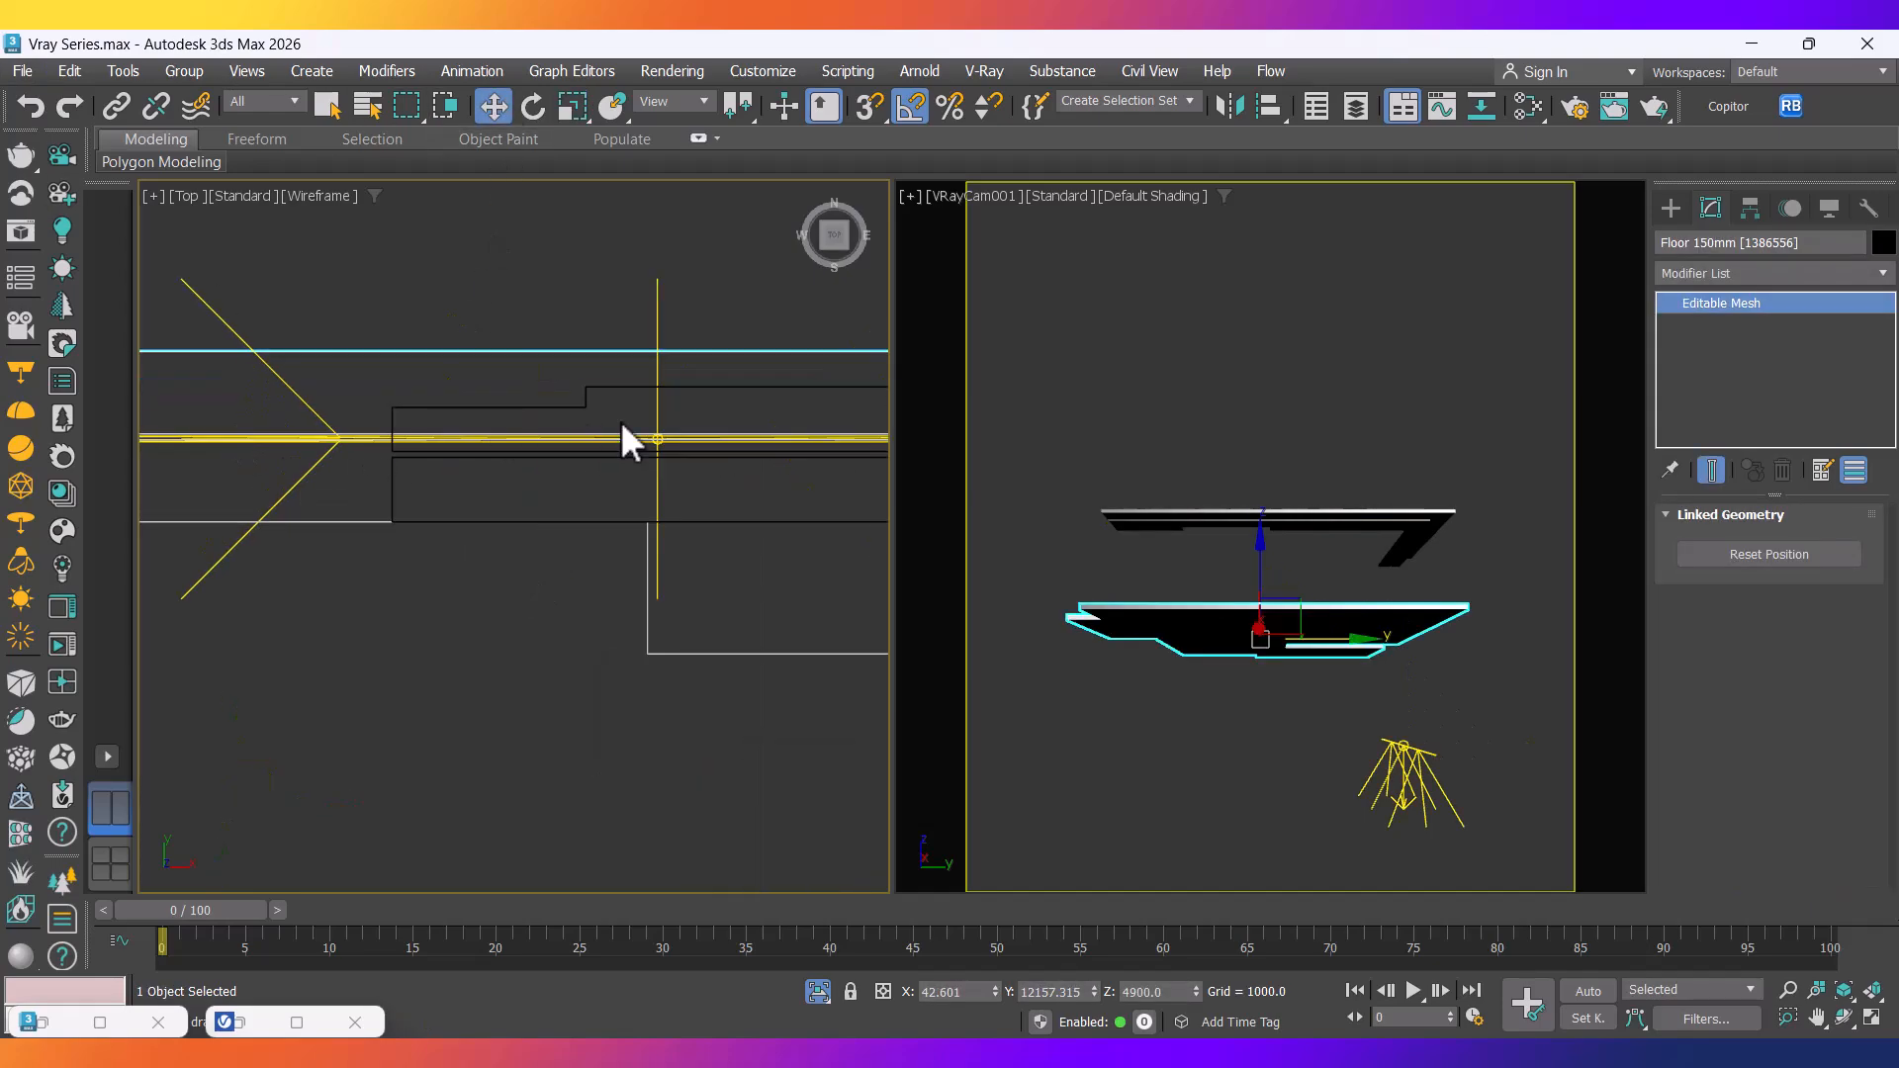
pyautogui.keyDown('ctrl'); pyautogui.click(656, 485); pyautogui.keyUp('ctrl')
pyautogui.rightClick(656, 484)
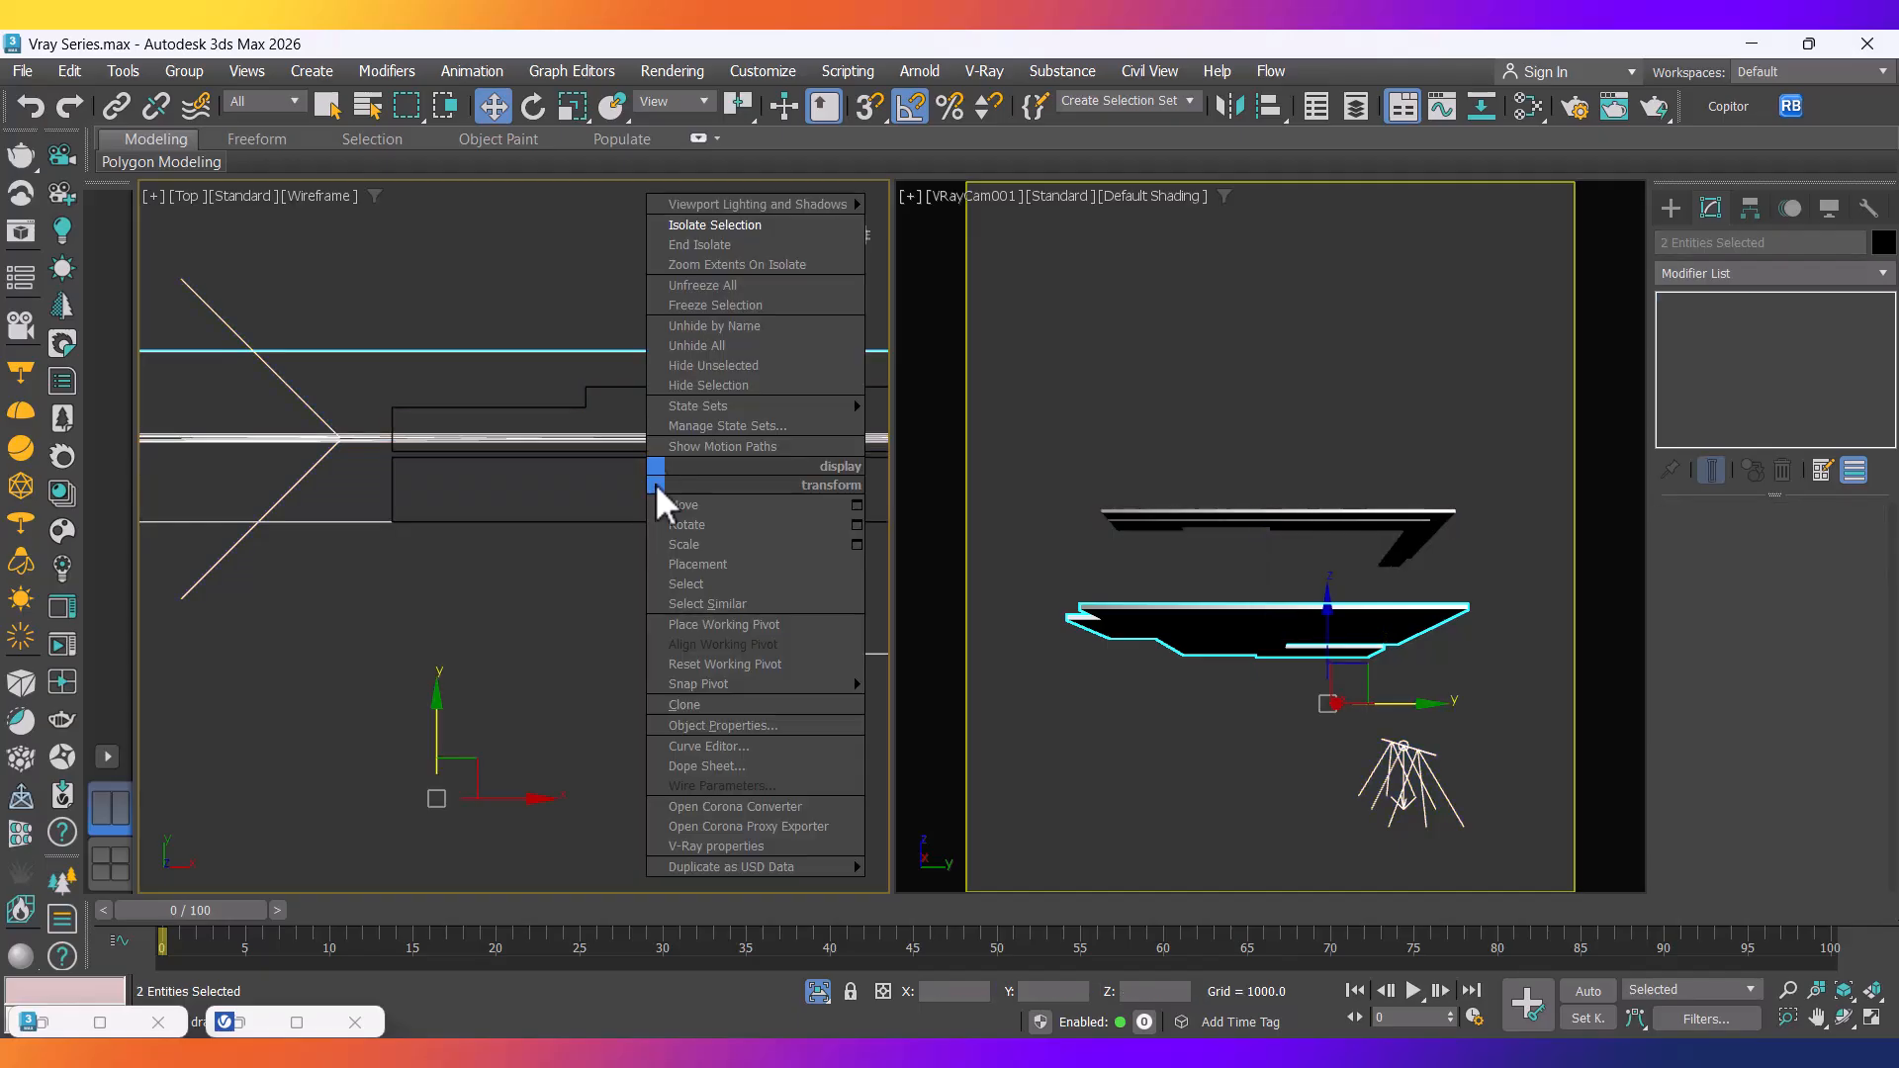
pyautogui.click(708, 227)
pyautogui.click(498, 653)
pyautogui.scroll(-4, 509, 494)
pyautogui.moveTo(682, 559); pyautogui.dragTo(609, 673, button='middle')
pyautogui.scroll(8, 594, 484)
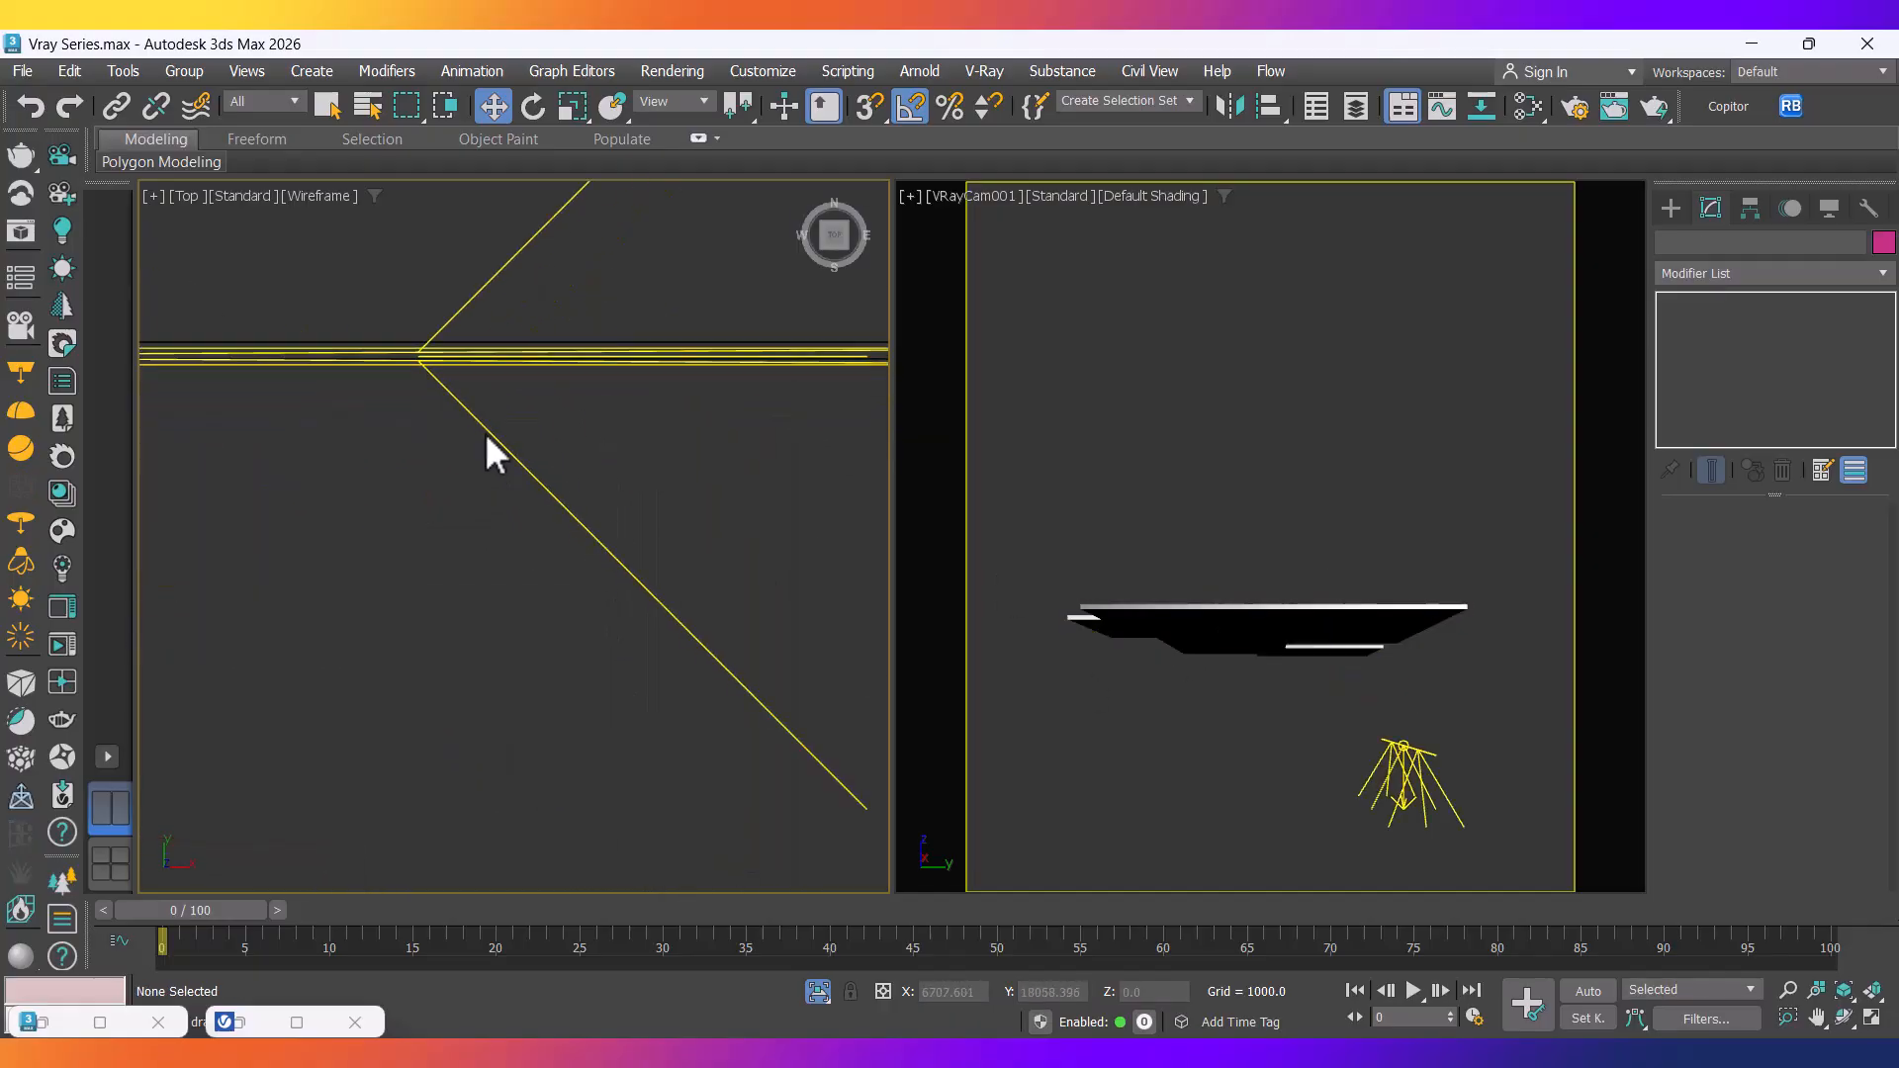
# Select VRayLight049 and move it along Y onto the slab edge.
pyautogui.click(550, 487)
pyautogui.scroll(-7, 542, 539)
pyautogui.scroll(5, 396, 534)
pyautogui.moveTo(242, 540); pyautogui.dragTo(505, 657, button='middle')
pyautogui.scroll(5, 459, 616)
pyautogui.scroll(3, 458, 616)
pyautogui.moveTo(432, 584); pyautogui.dragTo(442, 518)
pyautogui.scroll(5, 422, 614)
pyautogui.scroll(-1, 470, 757)
pyautogui.moveTo(469, 759)
pyautogui.mouseDown(button='middle')
pyautogui.moveTo(464, 730)
pyautogui.moveTo(467, 751)
pyautogui.mouseUp(button='middle')
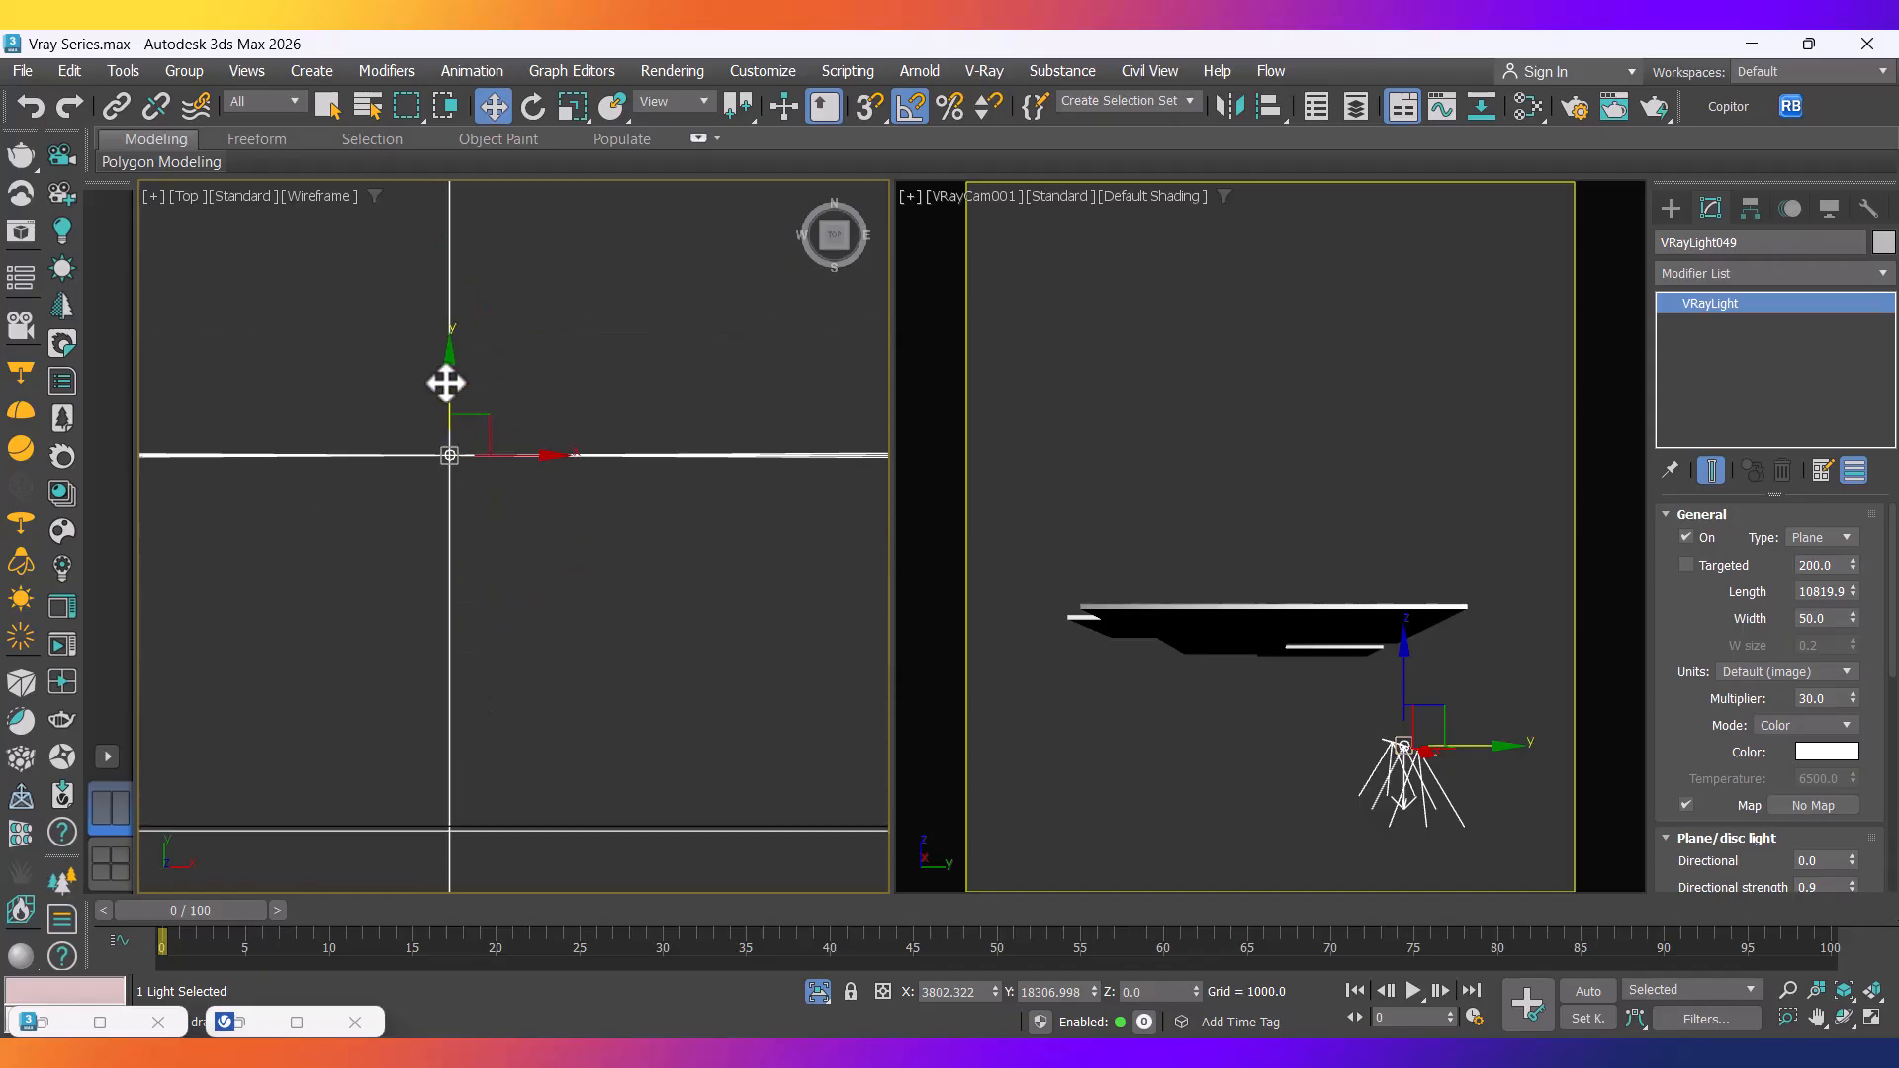
pyautogui.moveTo(436, 373); pyautogui.dragTo(432, 373)
pyautogui.scroll(-3, 432, 376)
pyautogui.scroll(-1, 495, 505)
pyautogui.scroll(8, 524, 534)
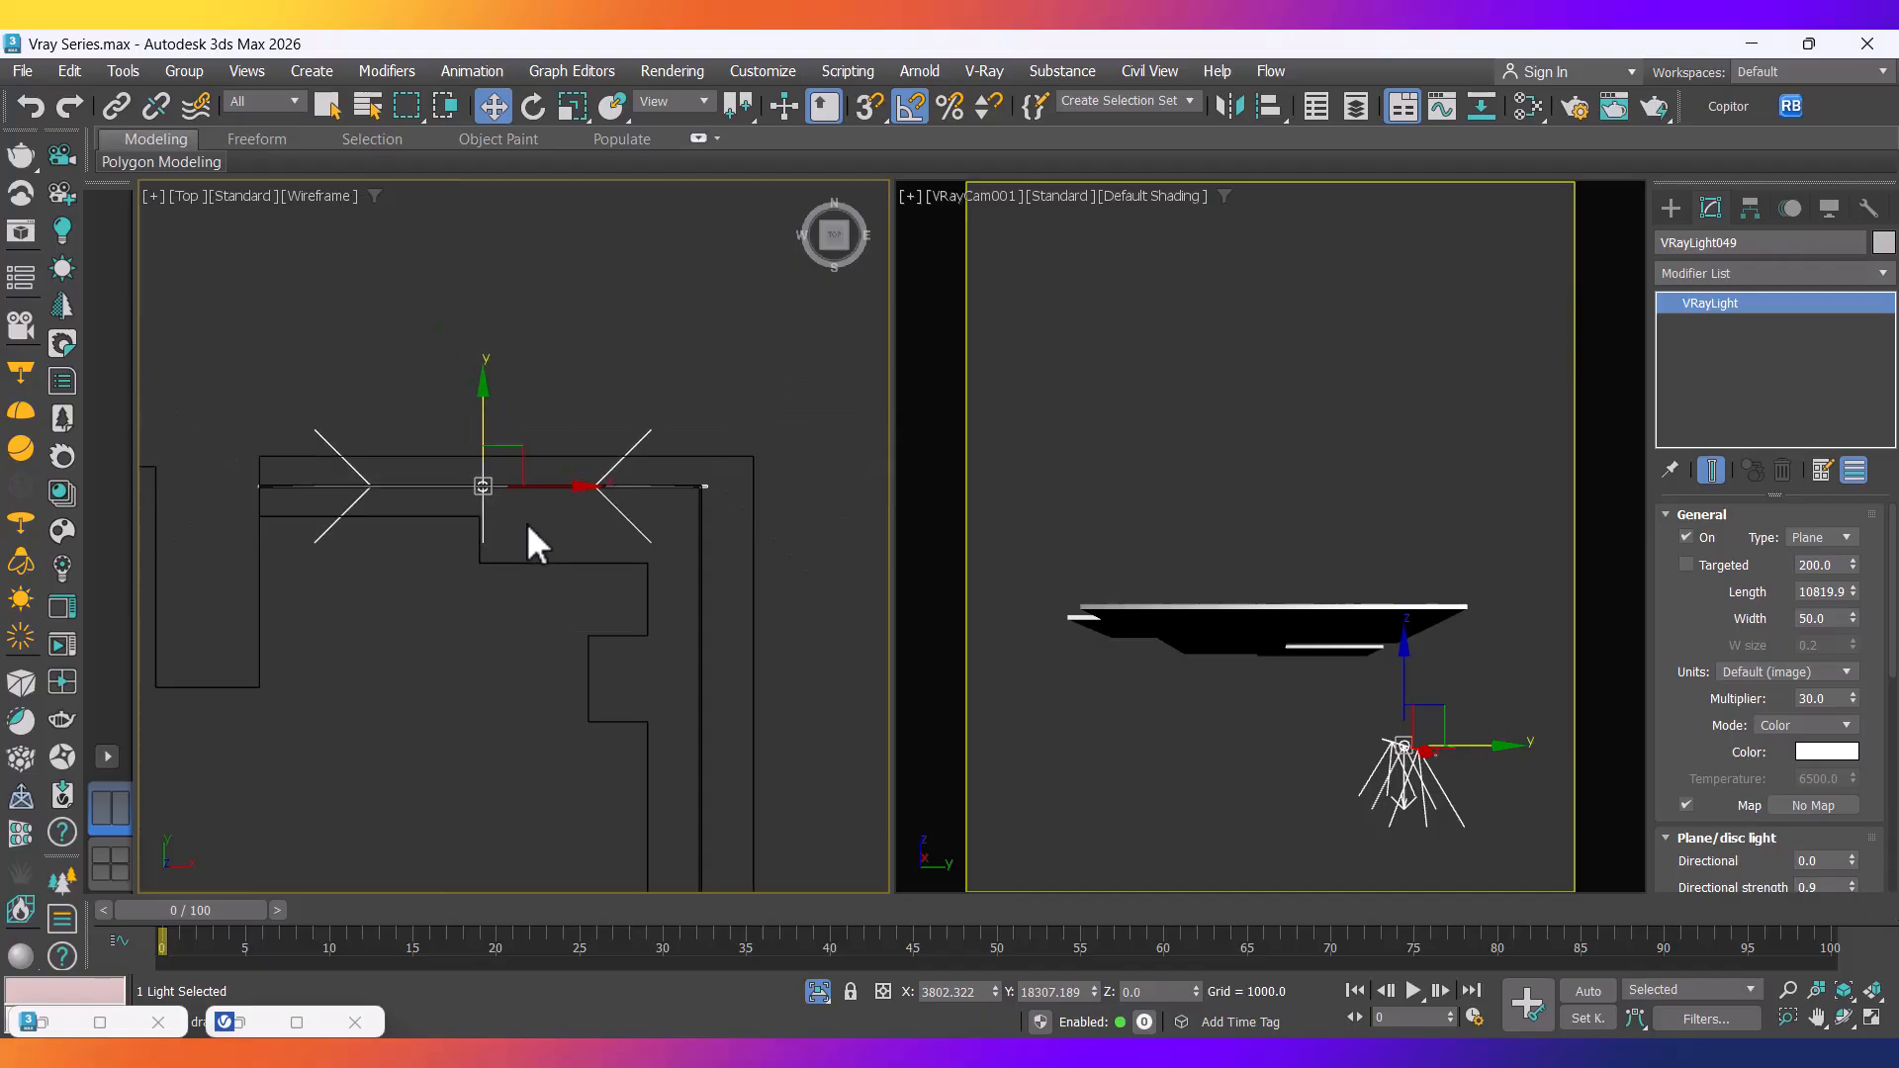
pyautogui.scroll(-2, 232, 591)
pyautogui.moveTo(624, 512); pyautogui.dragTo(246, 533, button='middle')
pyautogui.moveTo(745, 539); pyautogui.dragTo(195, 521, button='middle')
pyautogui.scroll(6, 534, 535)
pyautogui.scroll(4, 411, 584)
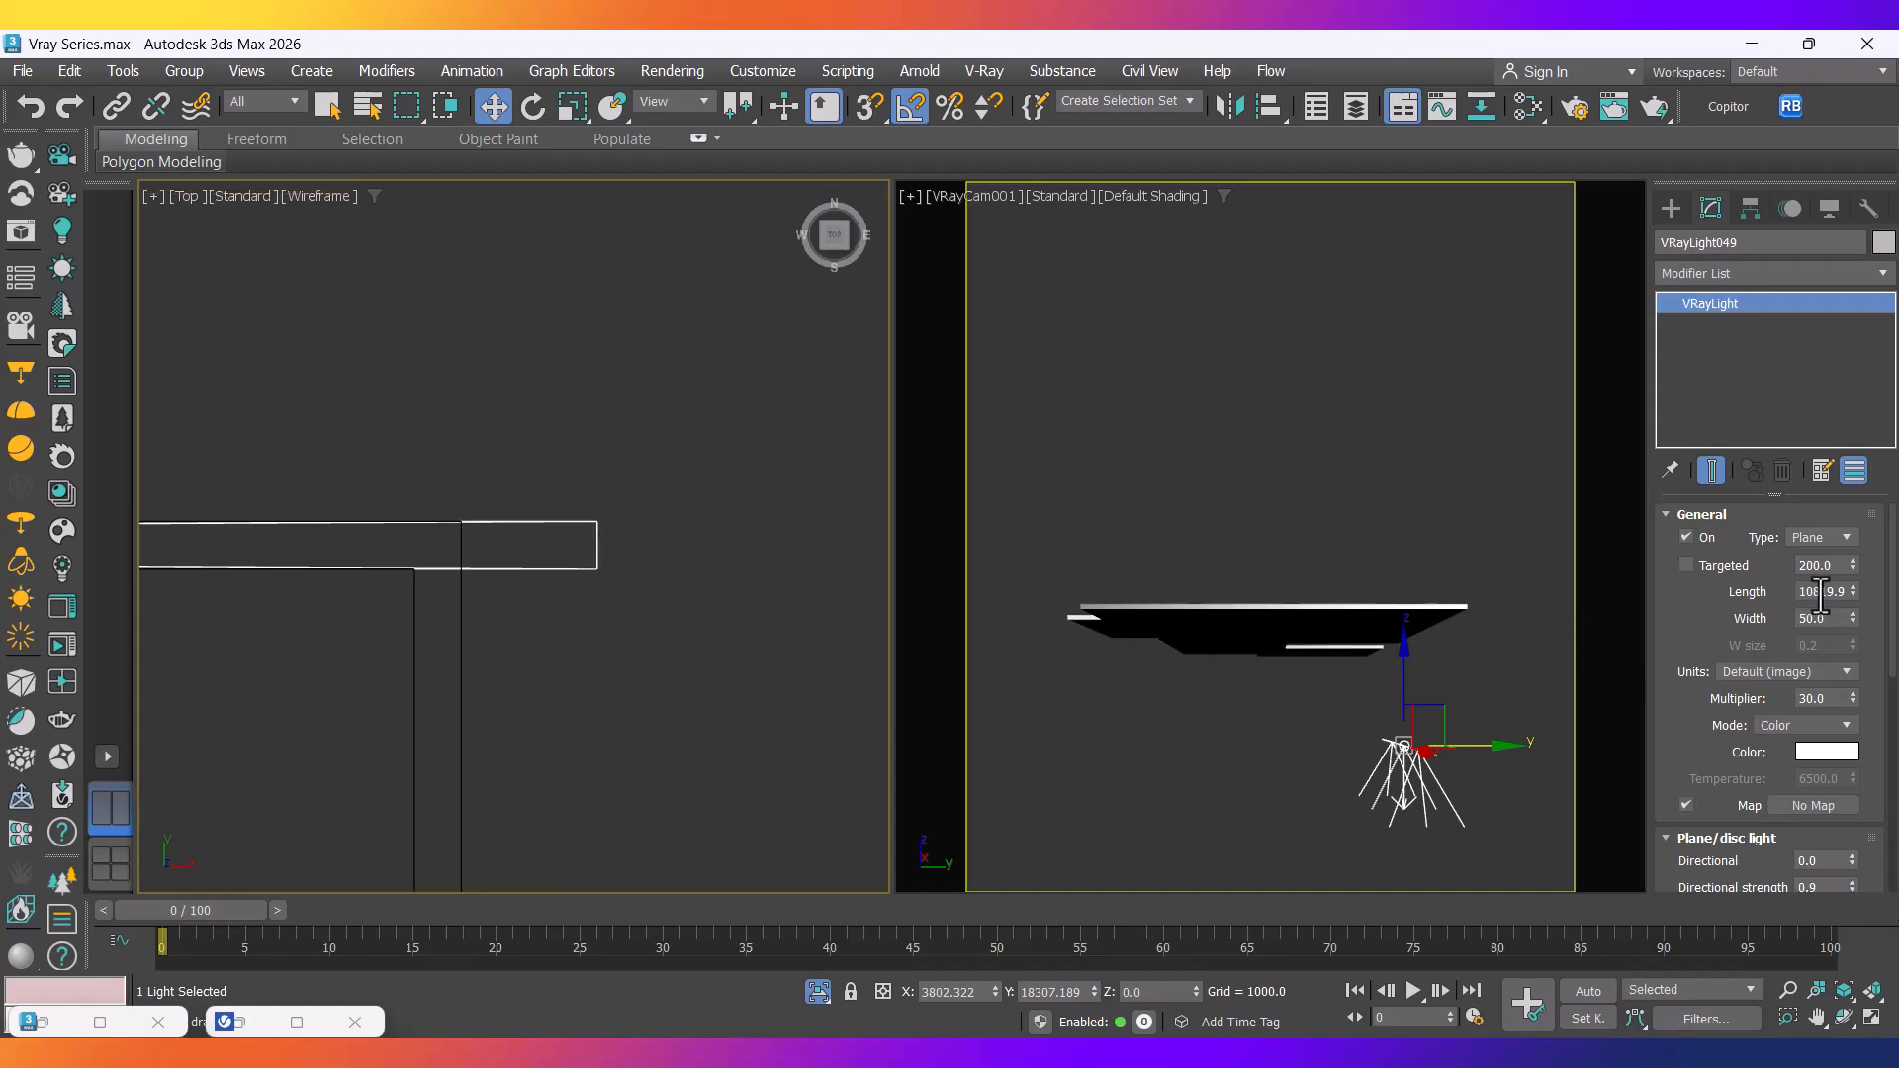
# Shorten VRayLight049's length to 10650.
pyautogui.moveTo(1830, 595); pyautogui.dragTo(1873, 595)
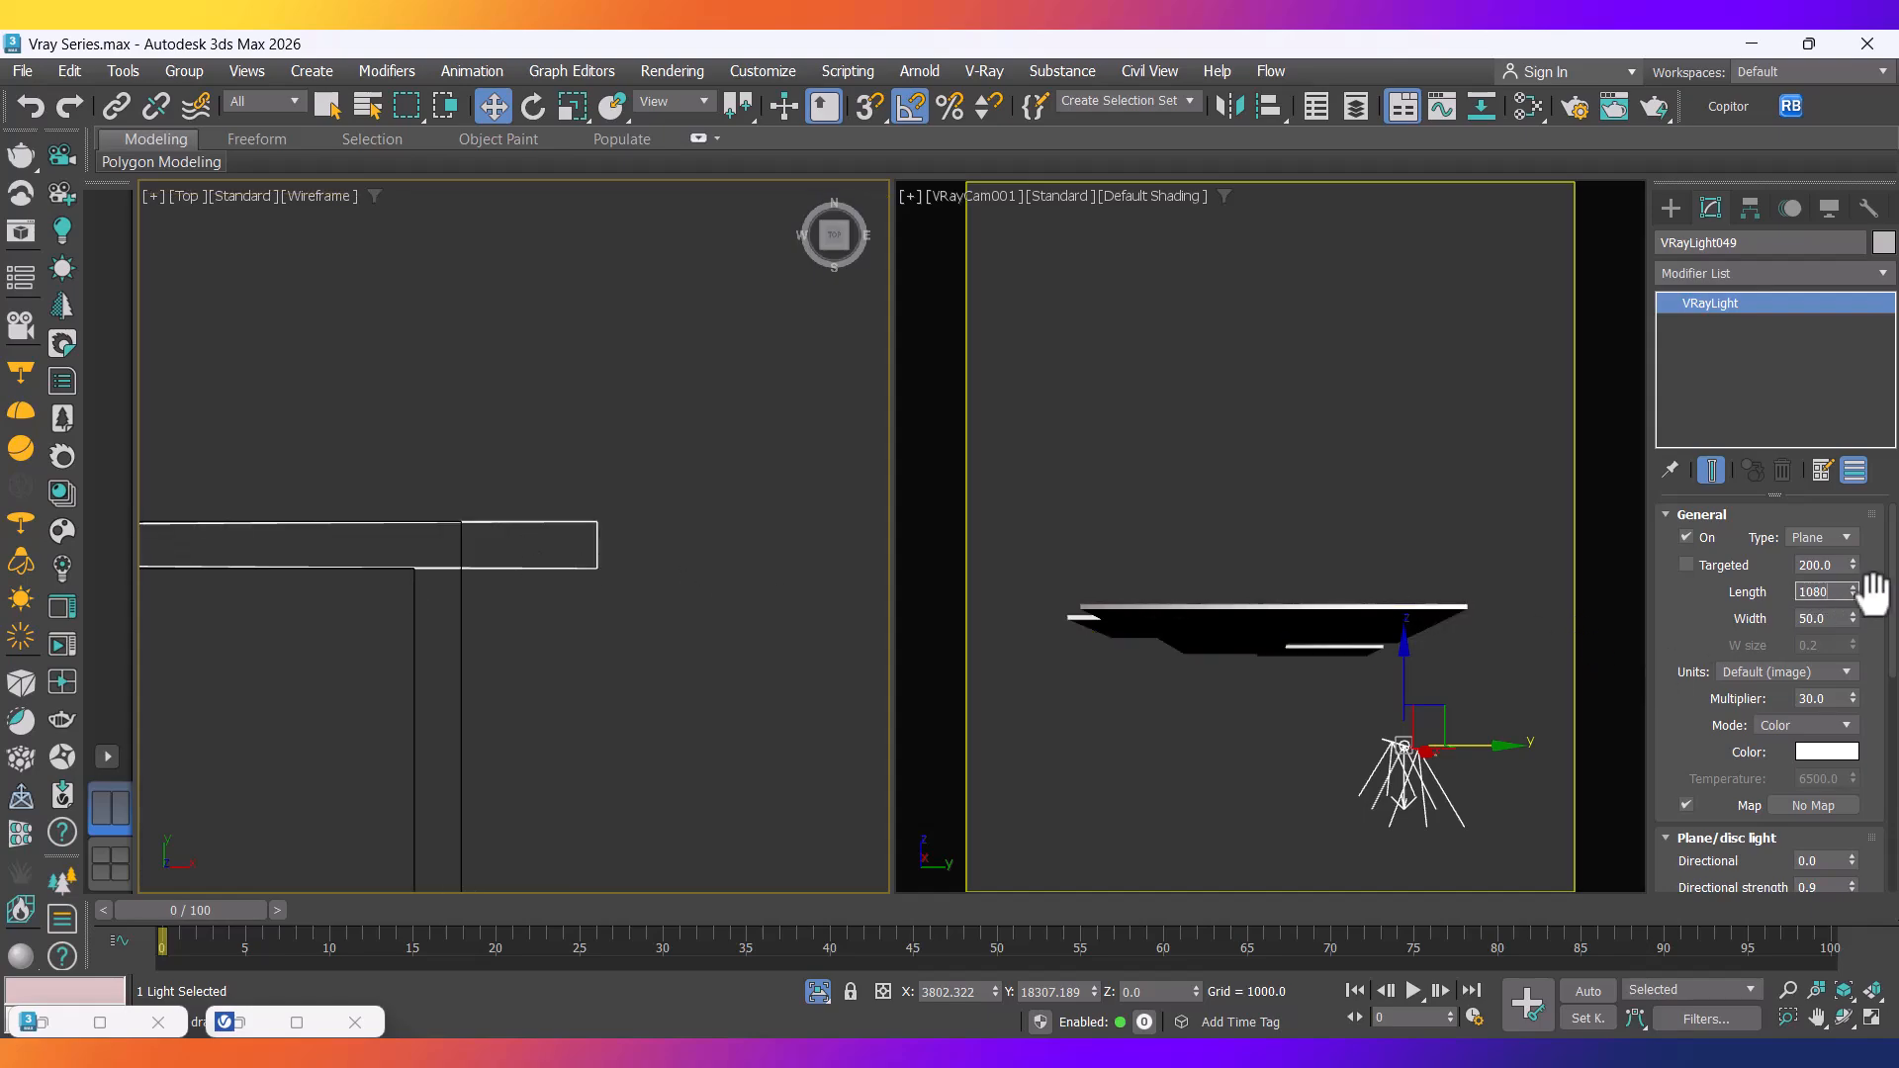
pyautogui.press('Return')
pyautogui.scroll(-3, 531, 568)
pyautogui.scroll(3, 384, 548)
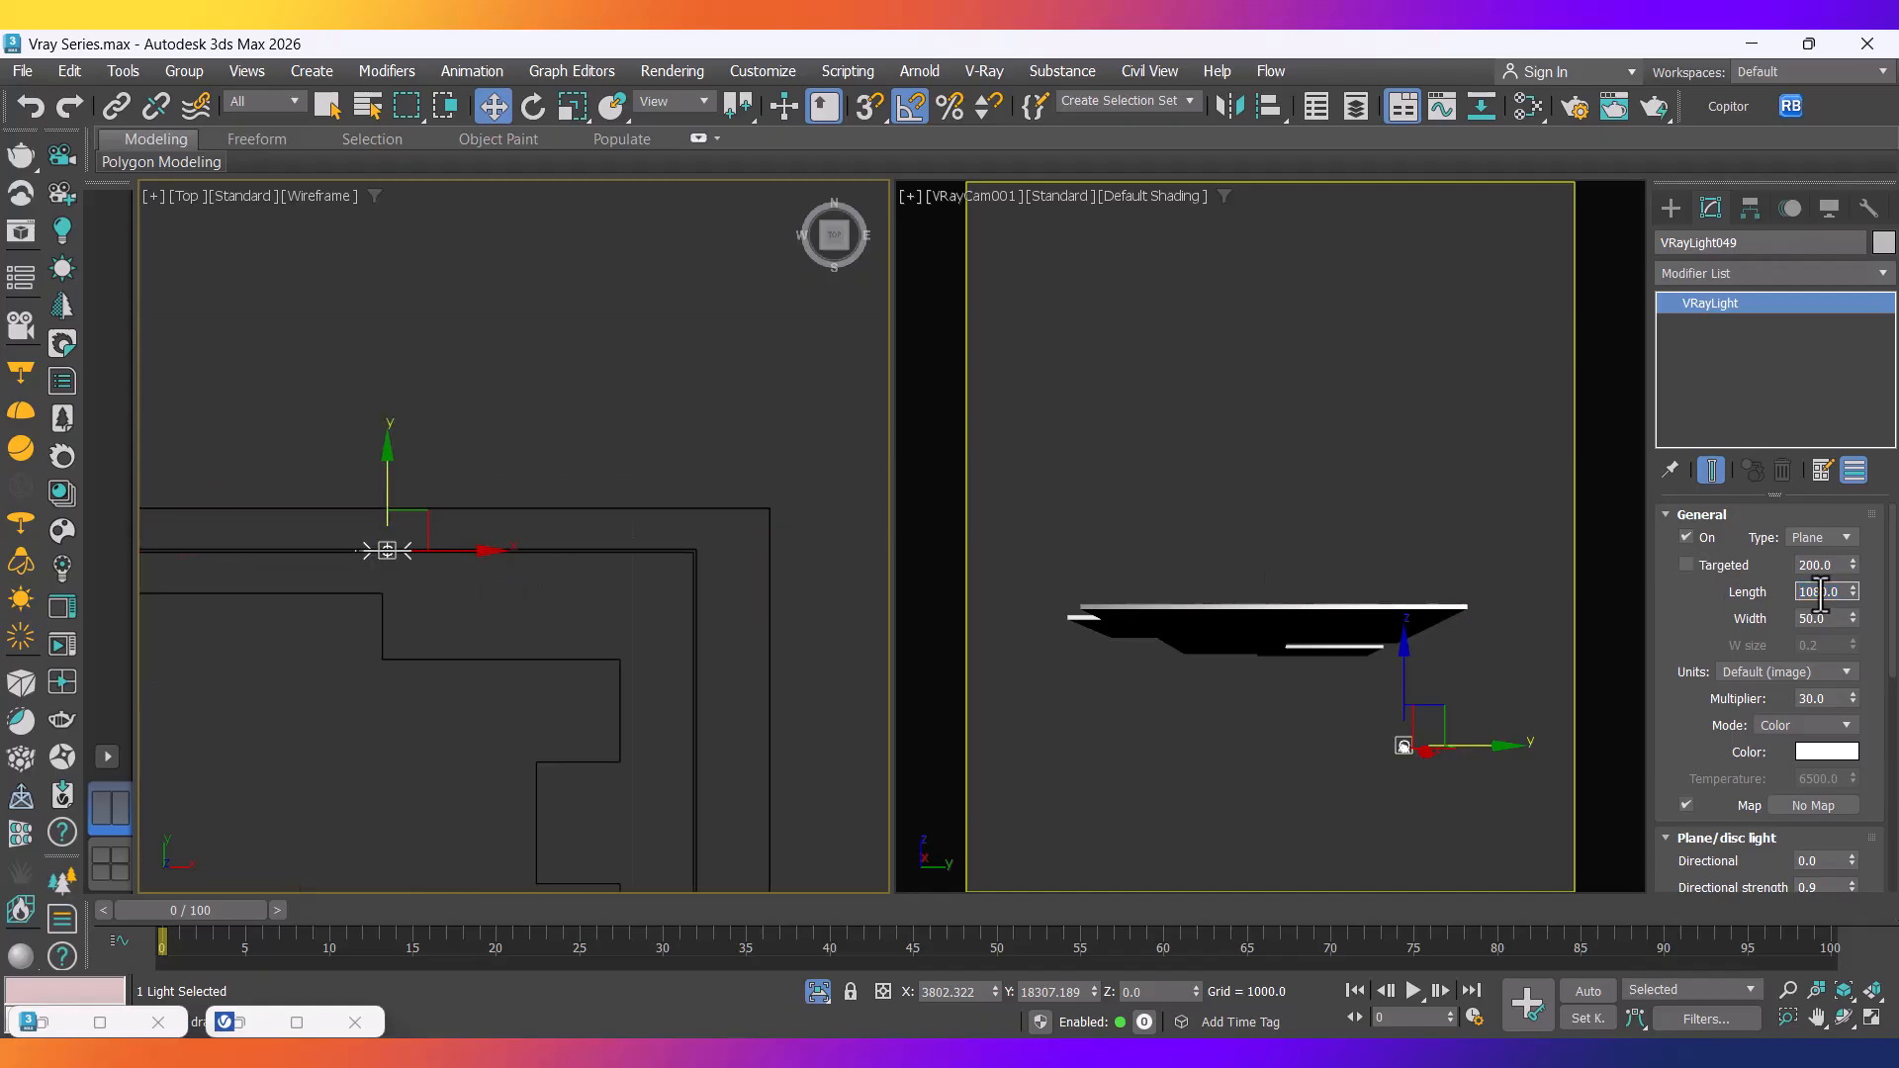
pyautogui.press('Return')
pyautogui.scroll(-2, 551, 501)
pyautogui.scroll(5, 485, 500)
pyautogui.scroll(3, 339, 499)
pyautogui.scroll(-7, 336, 497)
# Slide the strip light along X until its end meets the ceiling corner.
pyautogui.moveTo(705, 501); pyautogui.dragTo(543, 508, button='middle')
pyautogui.scroll(3, 543, 508)
pyautogui.scroll(3, 676, 500)
pyautogui.scroll(4, 724, 476)
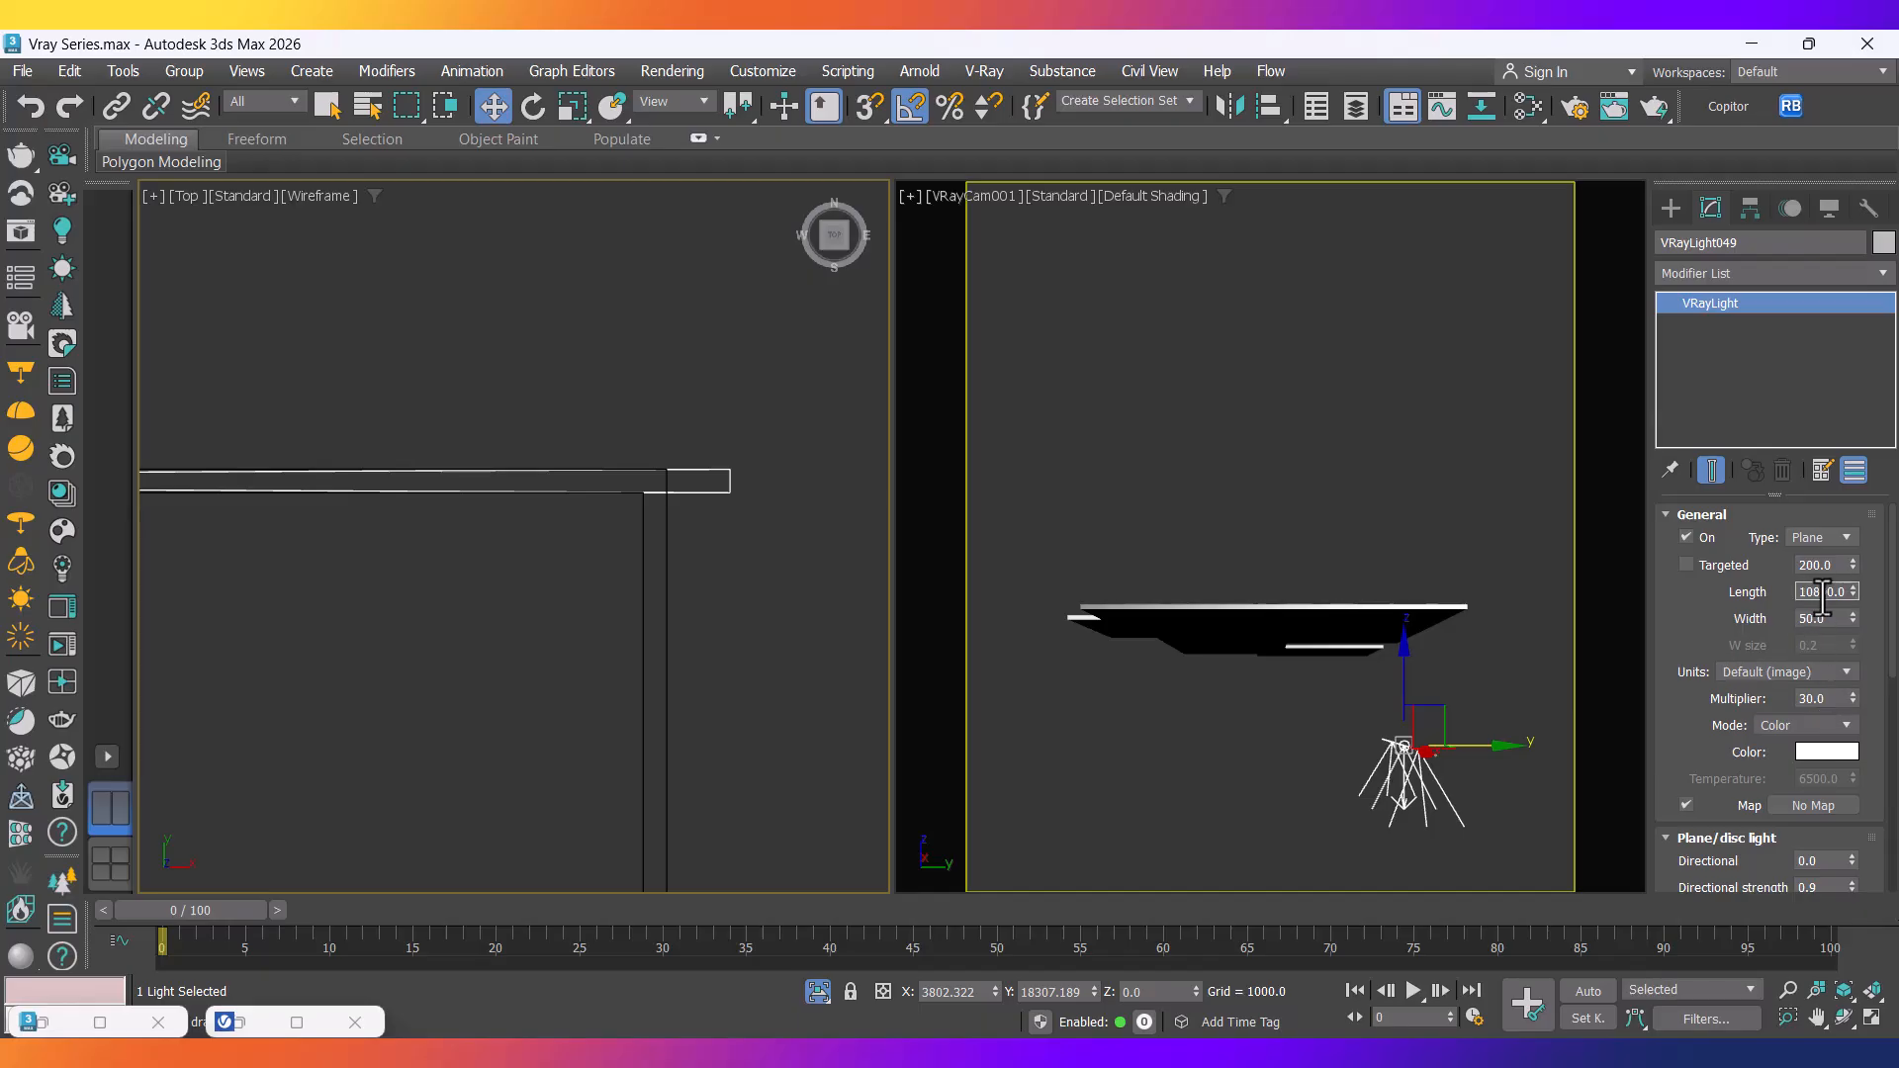
pyautogui.scroll(-3, 636, 537)
pyautogui.scroll(-3, 423, 542)
pyautogui.scroll(6, 682, 527)
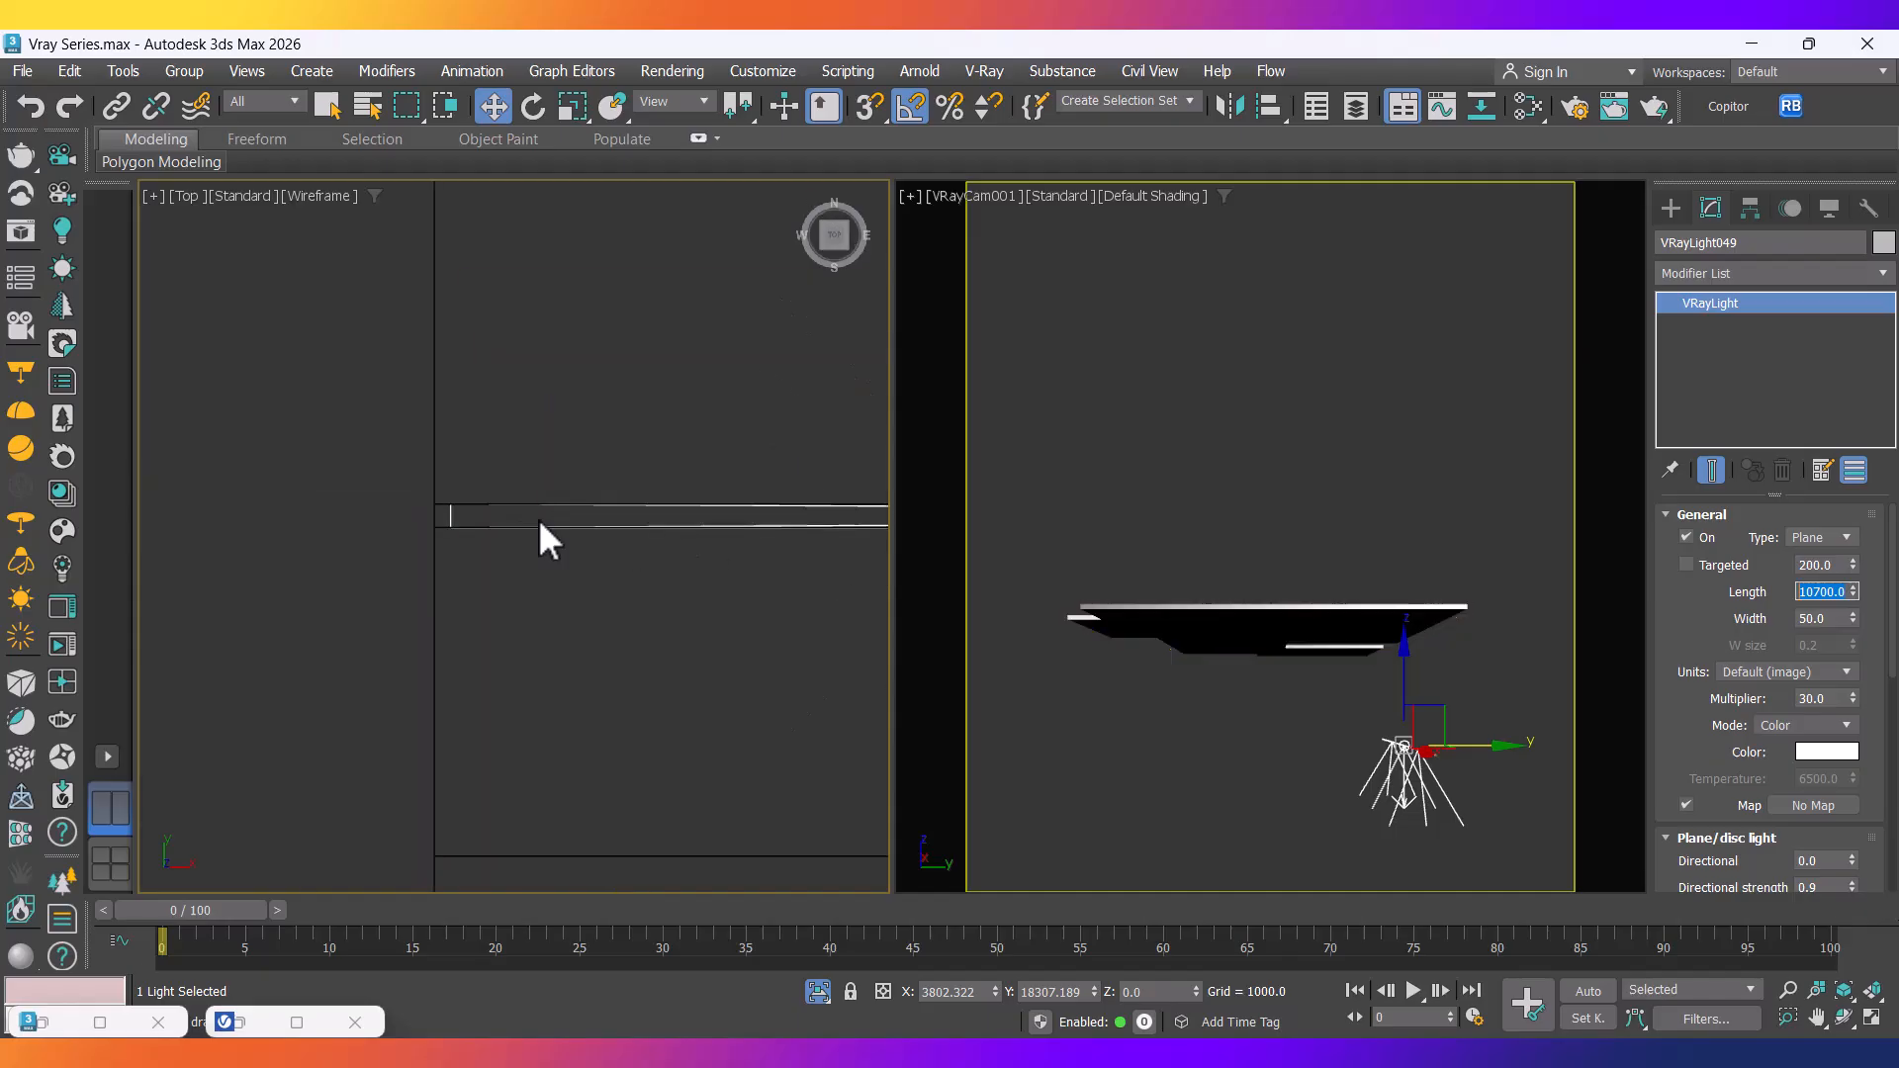
pyautogui.scroll(-9, 402, 514)
pyautogui.moveTo(689, 534); pyautogui.dragTo(631, 541, button='middle')
pyautogui.scroll(6, 603, 529)
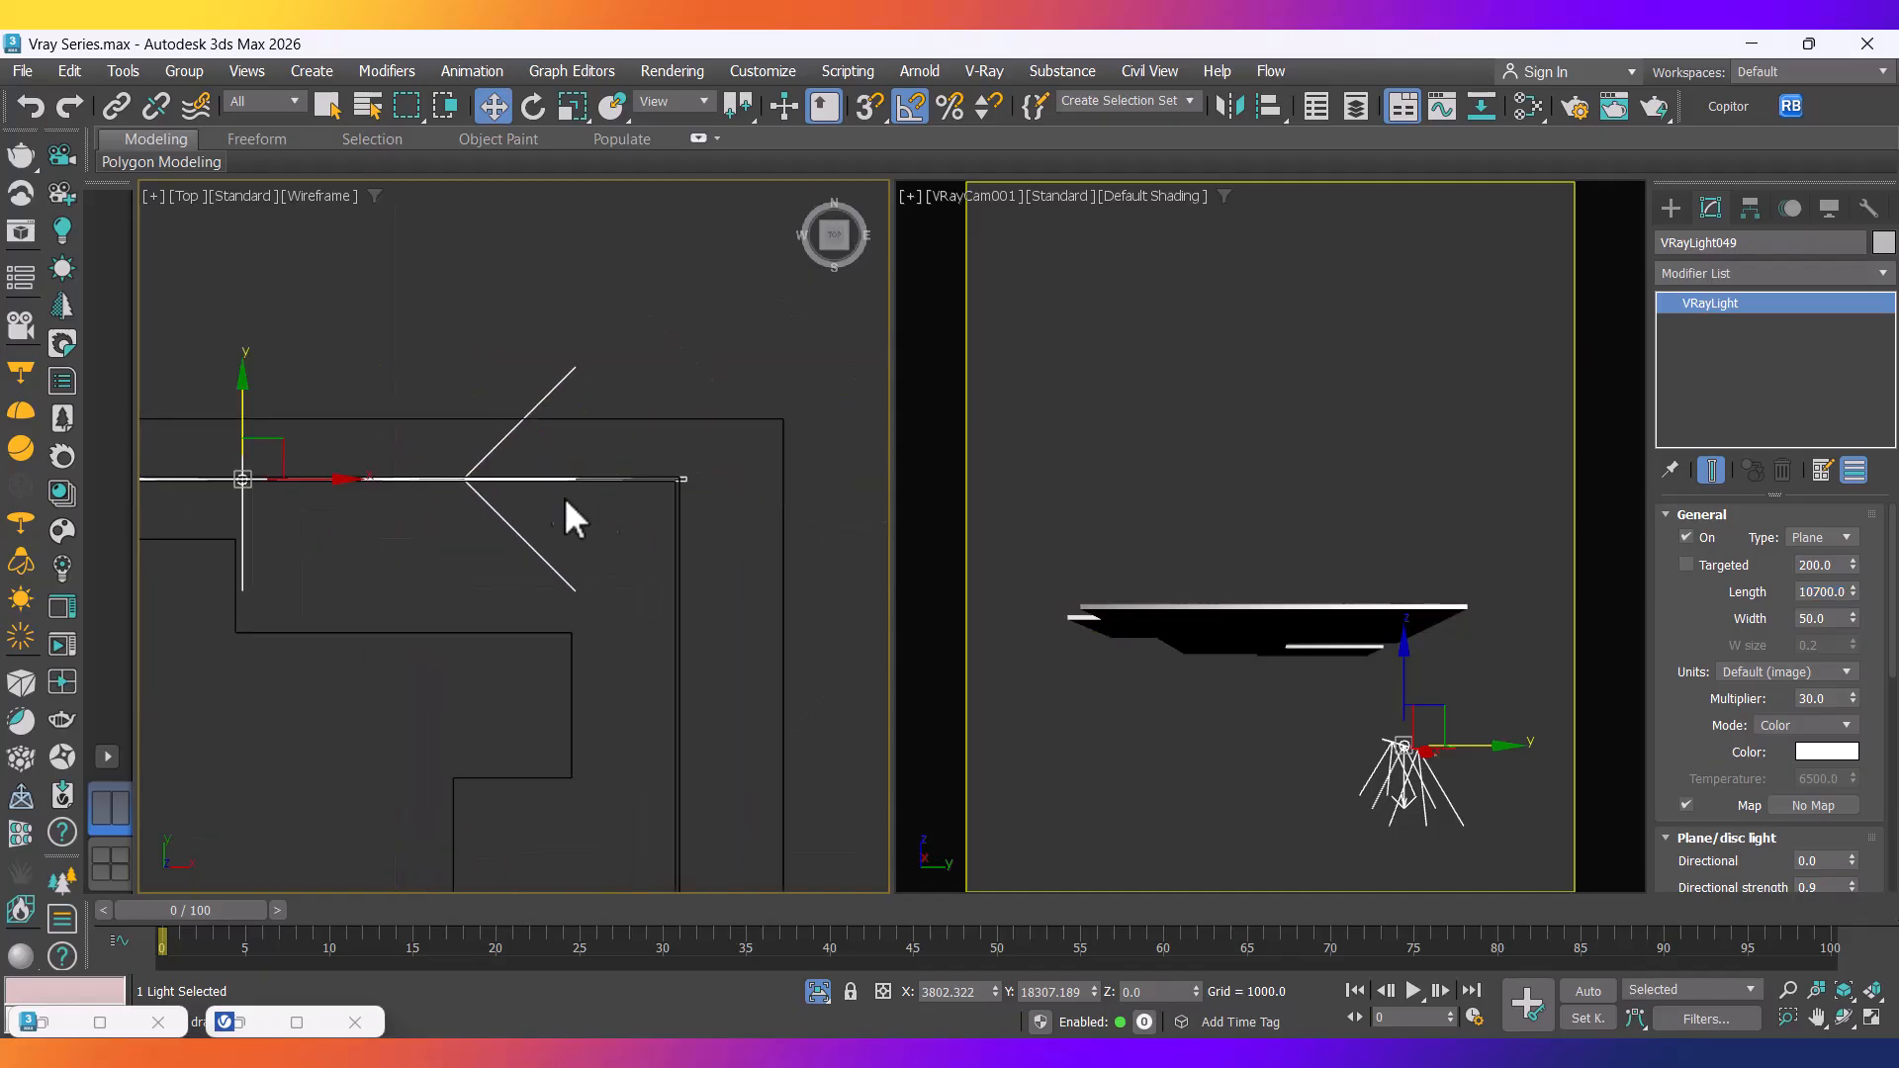
pyautogui.scroll(-4, 492, 508)
pyautogui.moveTo(393, 485); pyautogui.dragTo(378, 486)
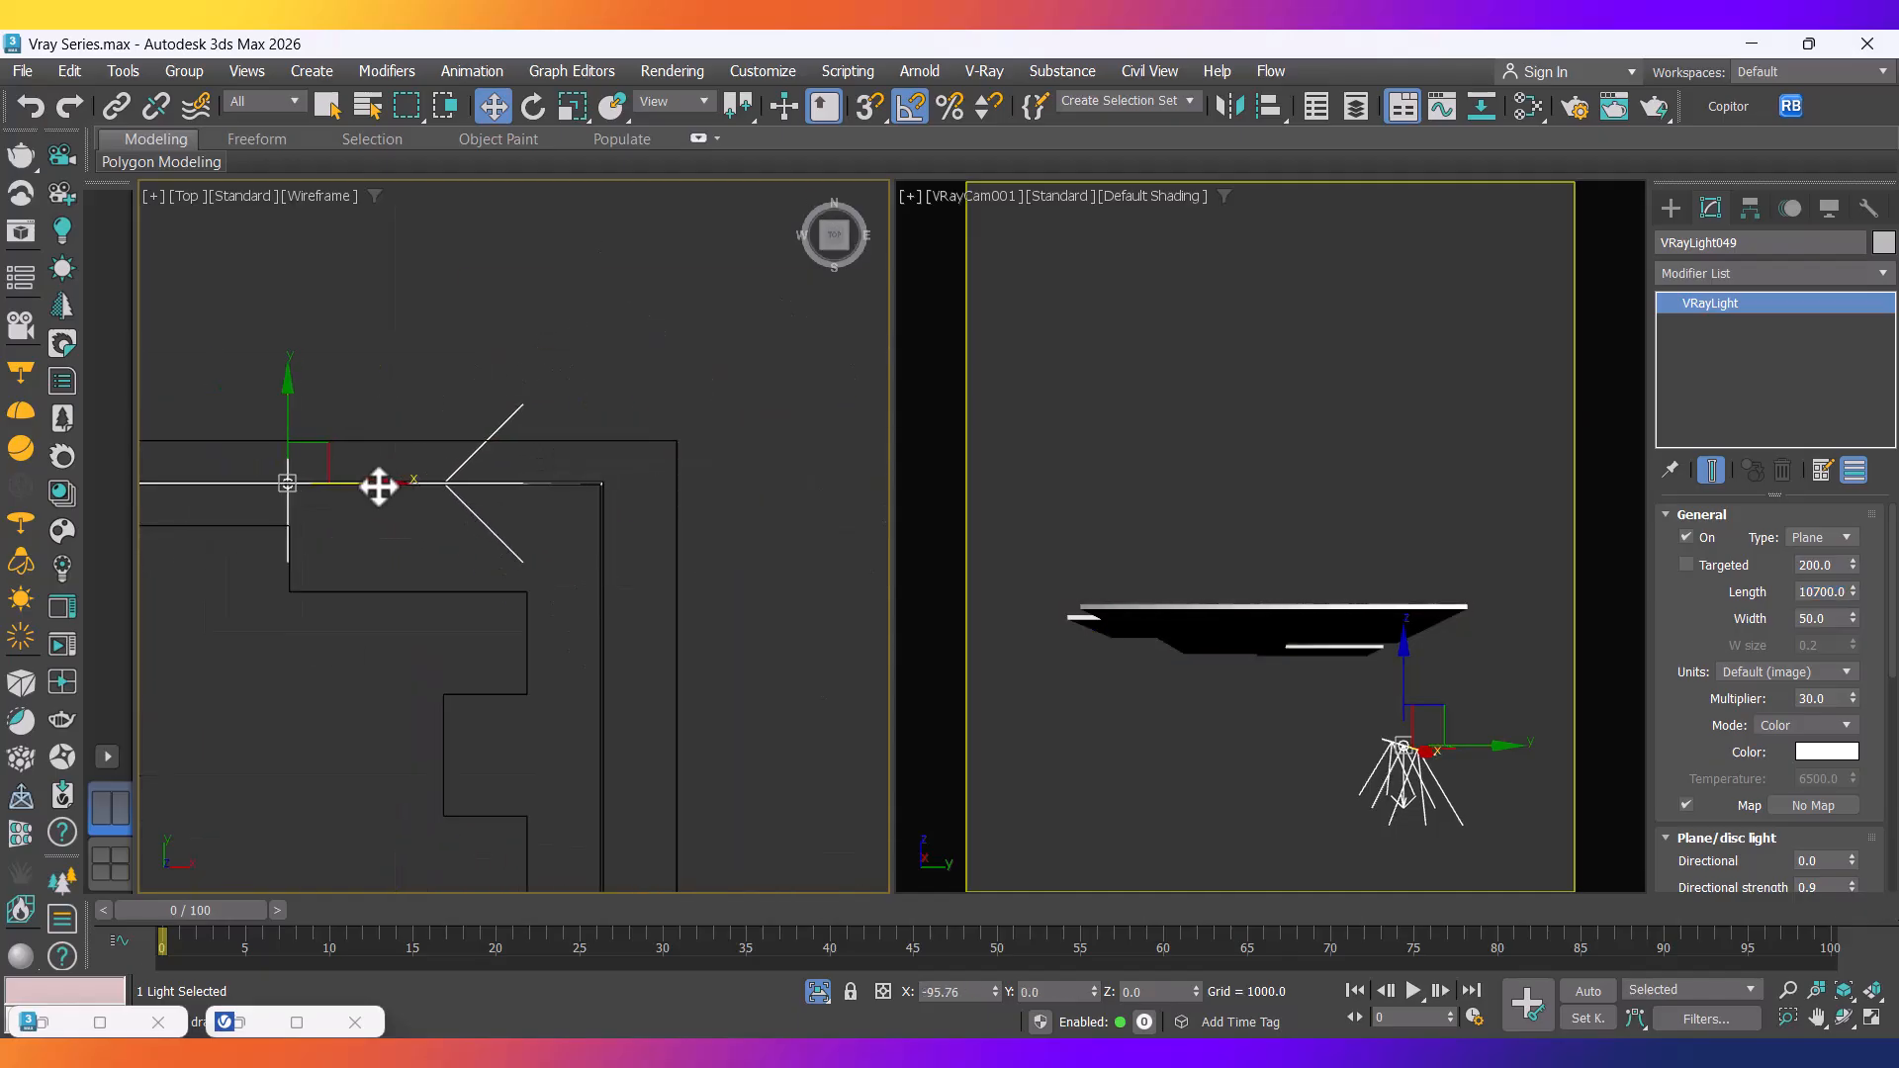
pyautogui.scroll(5, 611, 474)
pyautogui.scroll(7, 498, 510)
pyautogui.moveTo(547, 505); pyautogui.dragTo(609, 507)
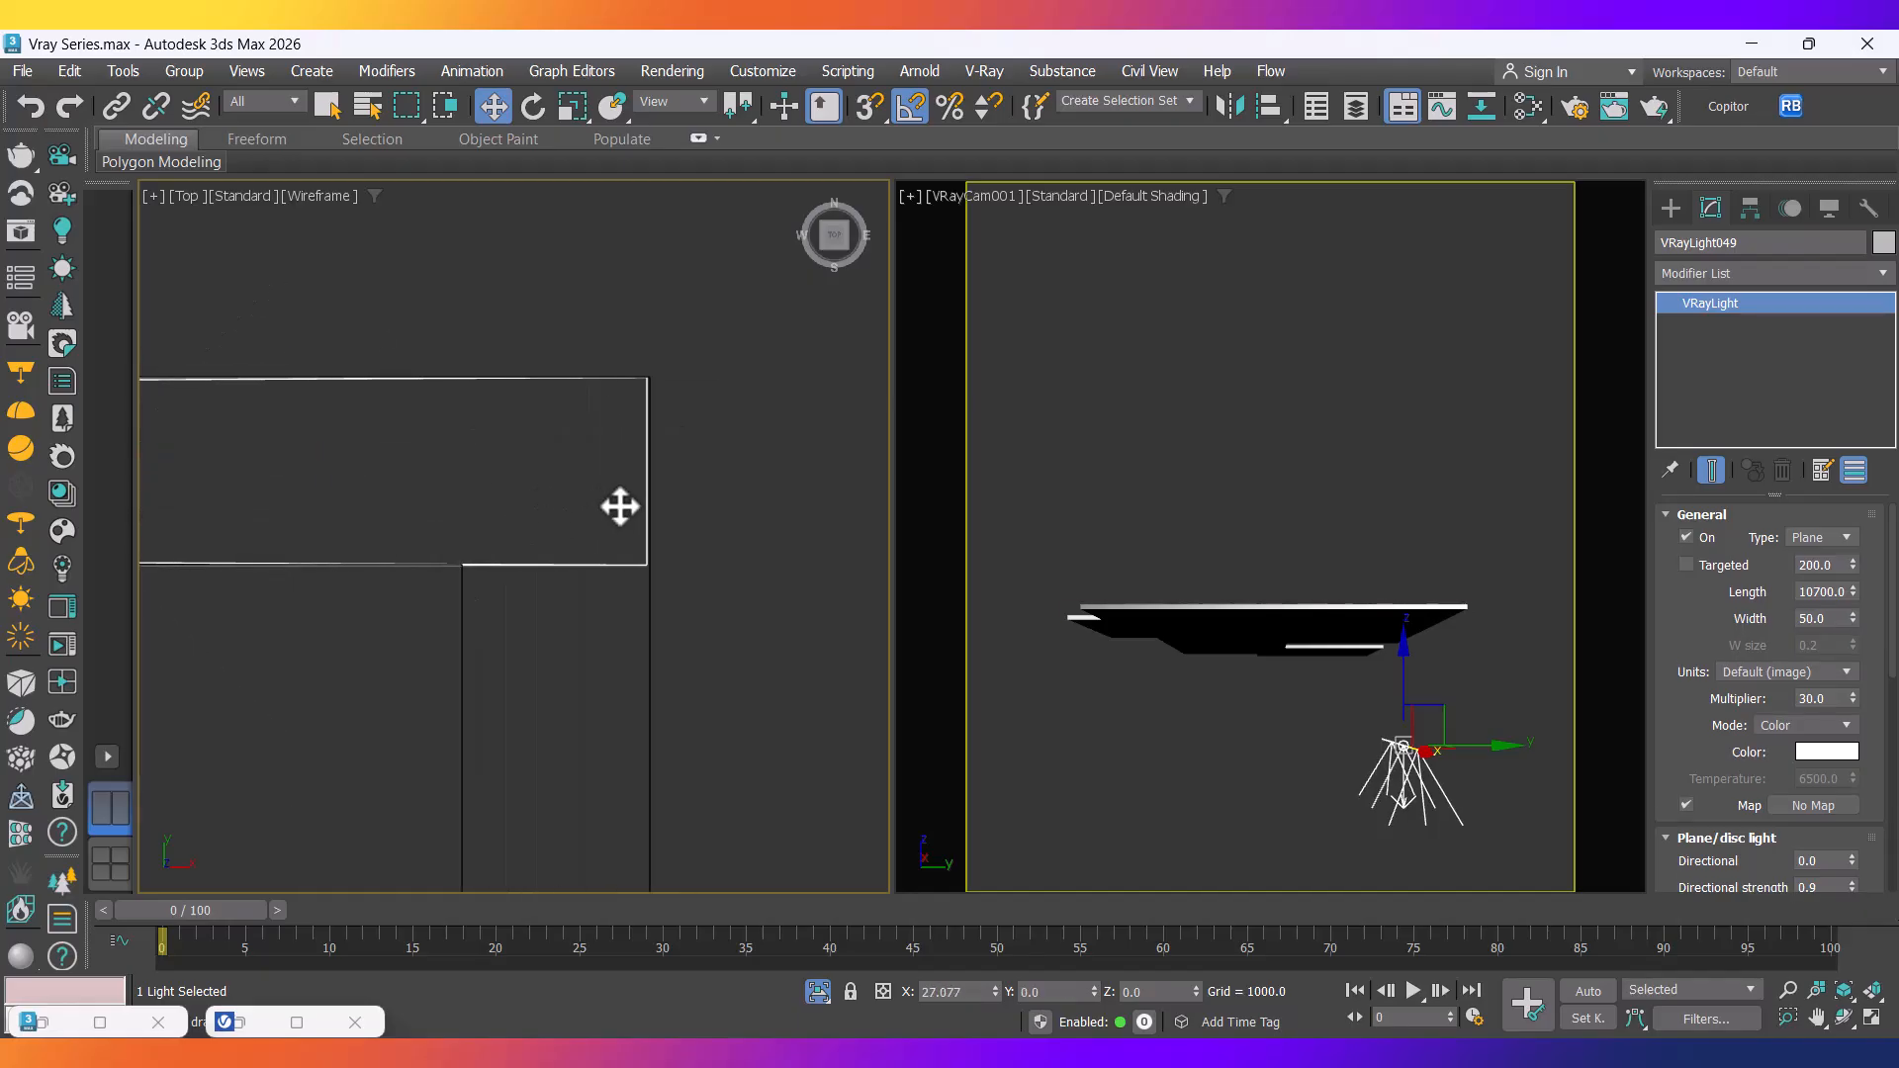
pyautogui.scroll(-10, 621, 507)
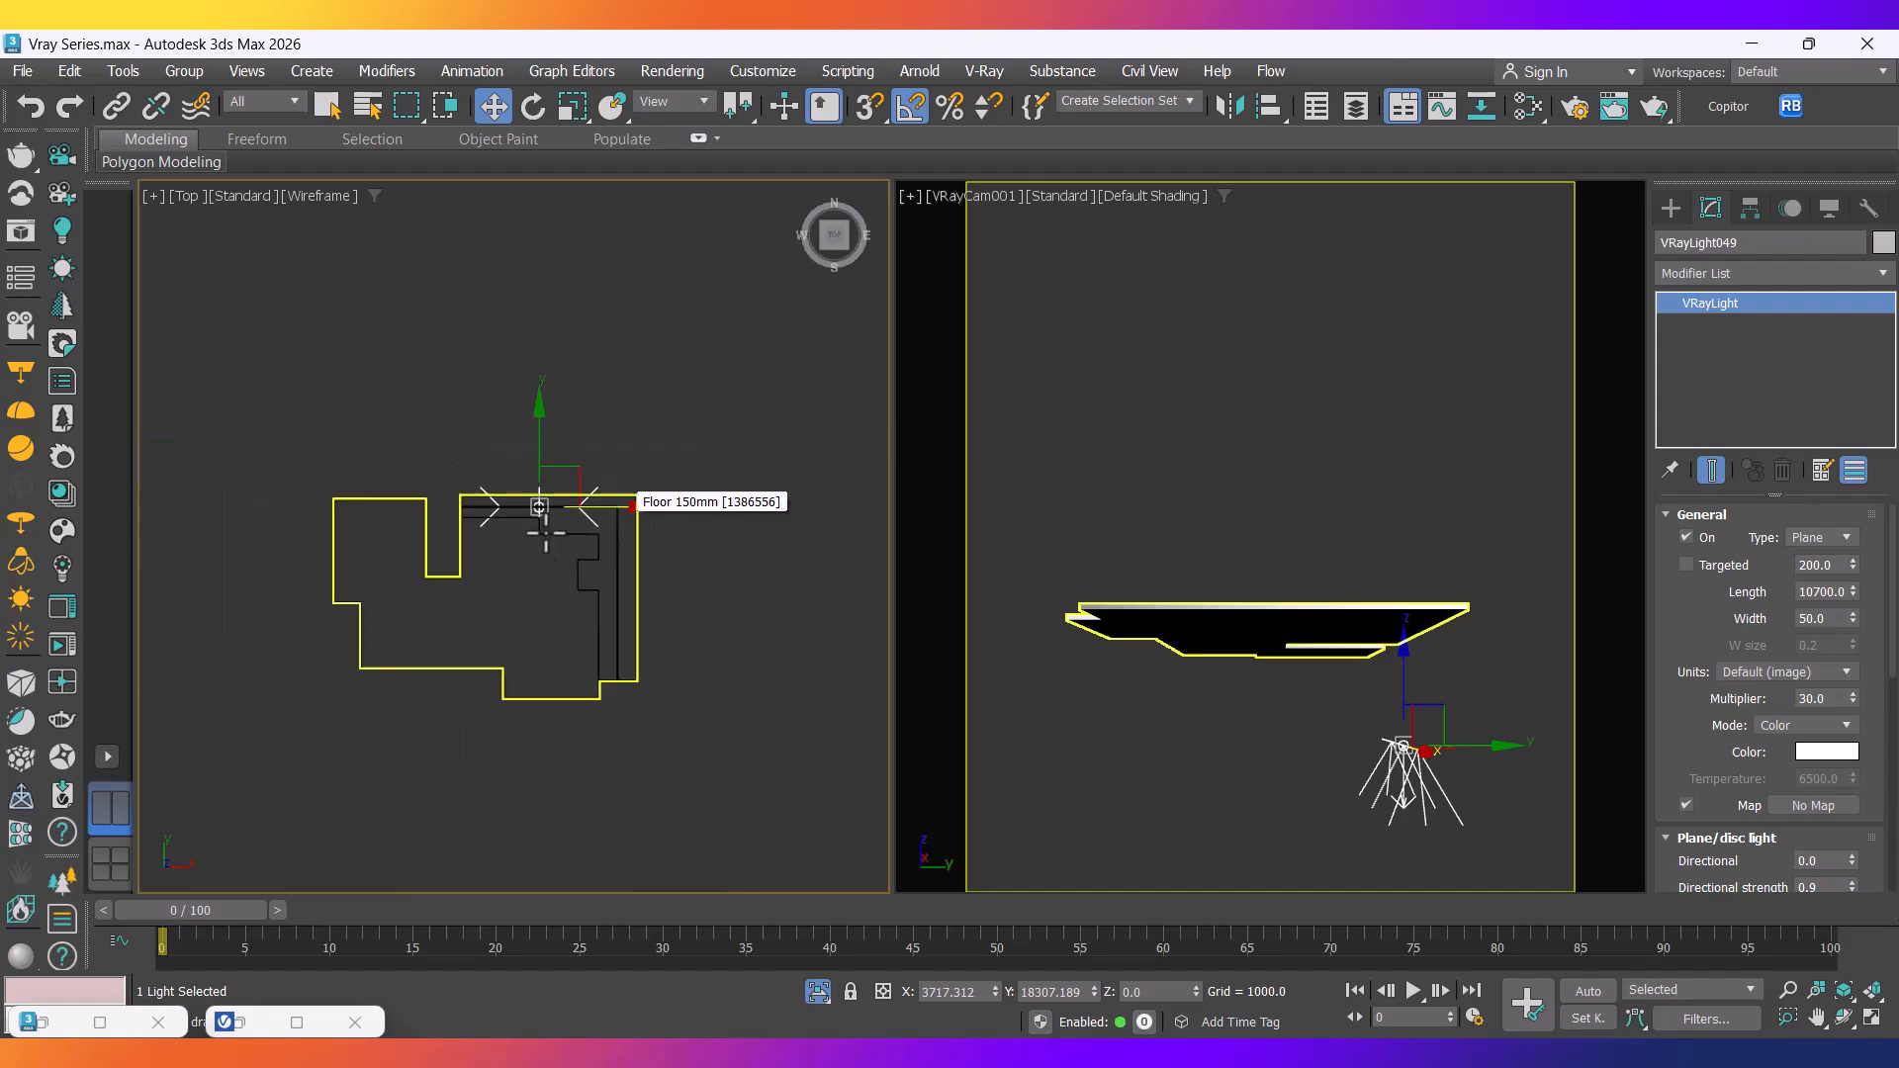
pyautogui.scroll(5, 708, 520)
pyautogui.scroll(4, 714, 534)
pyautogui.scroll(4, 678, 501)
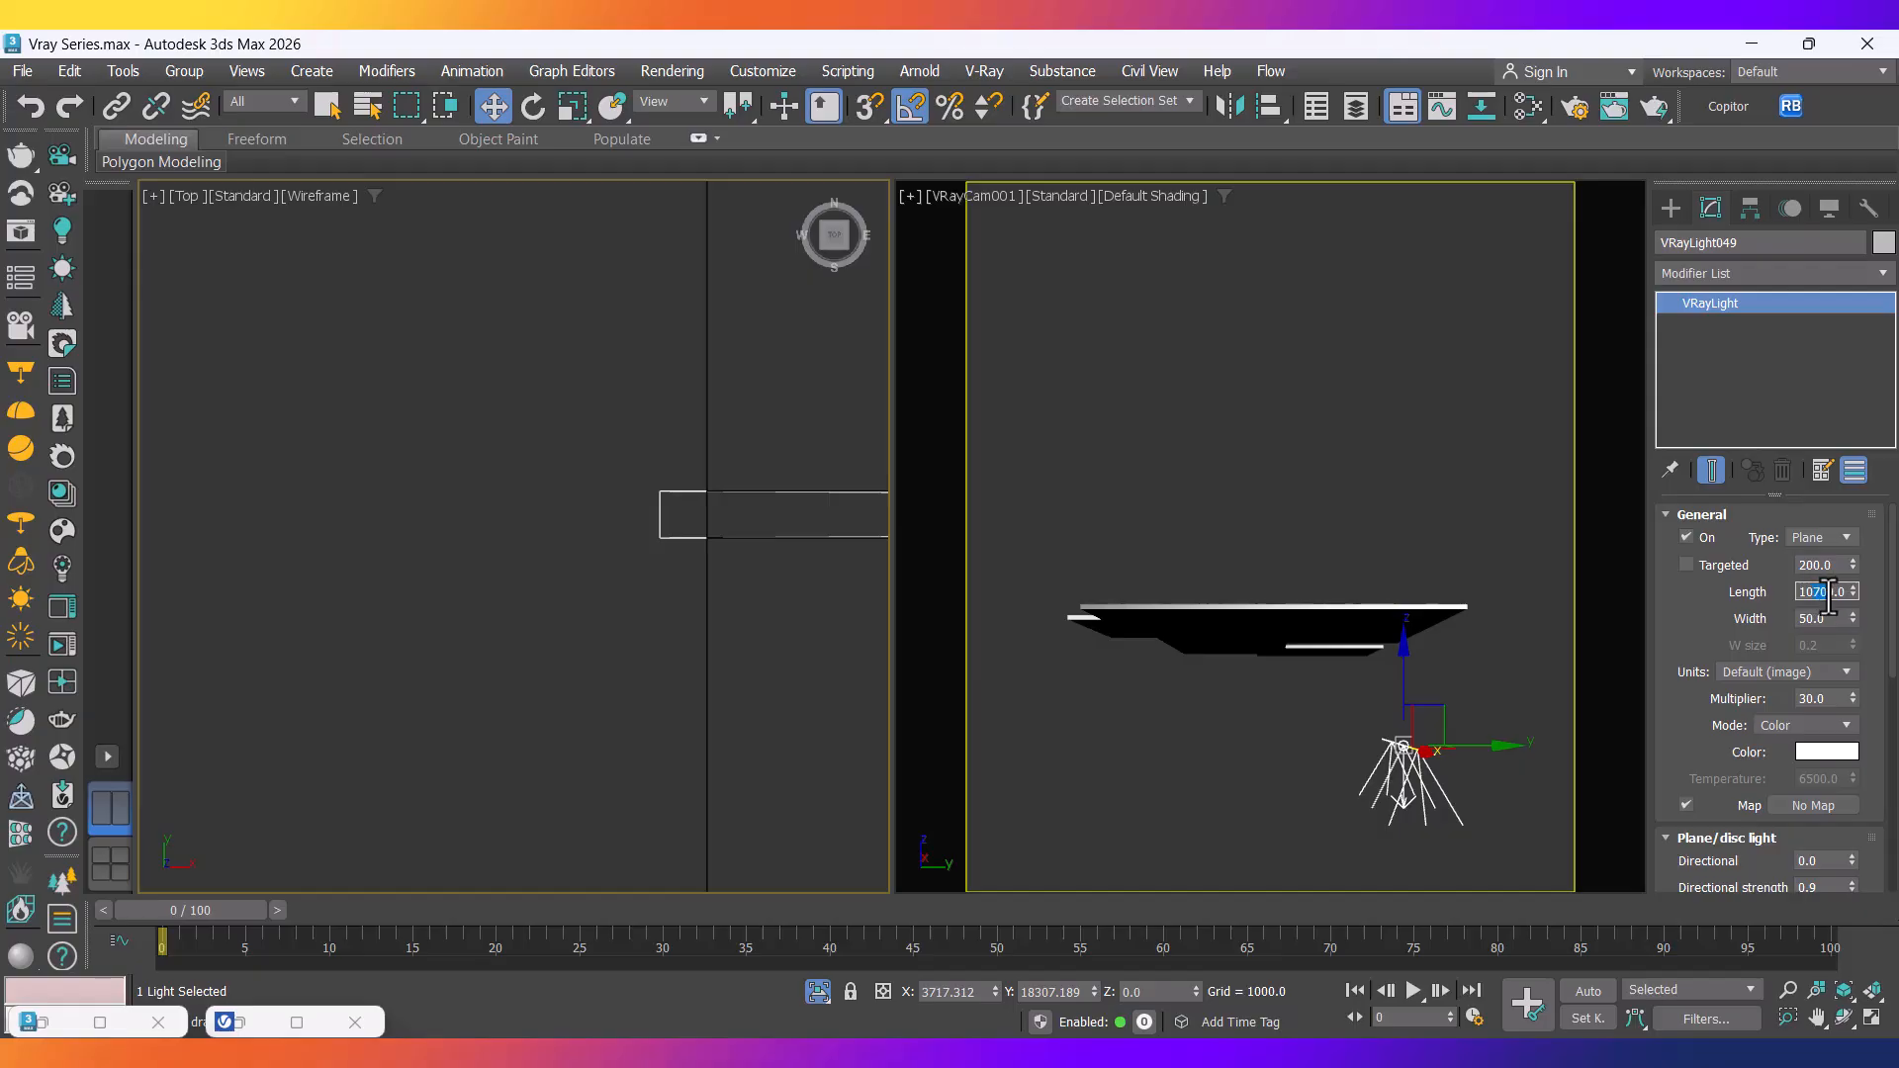
pyautogui.scroll(-6, 571, 614)
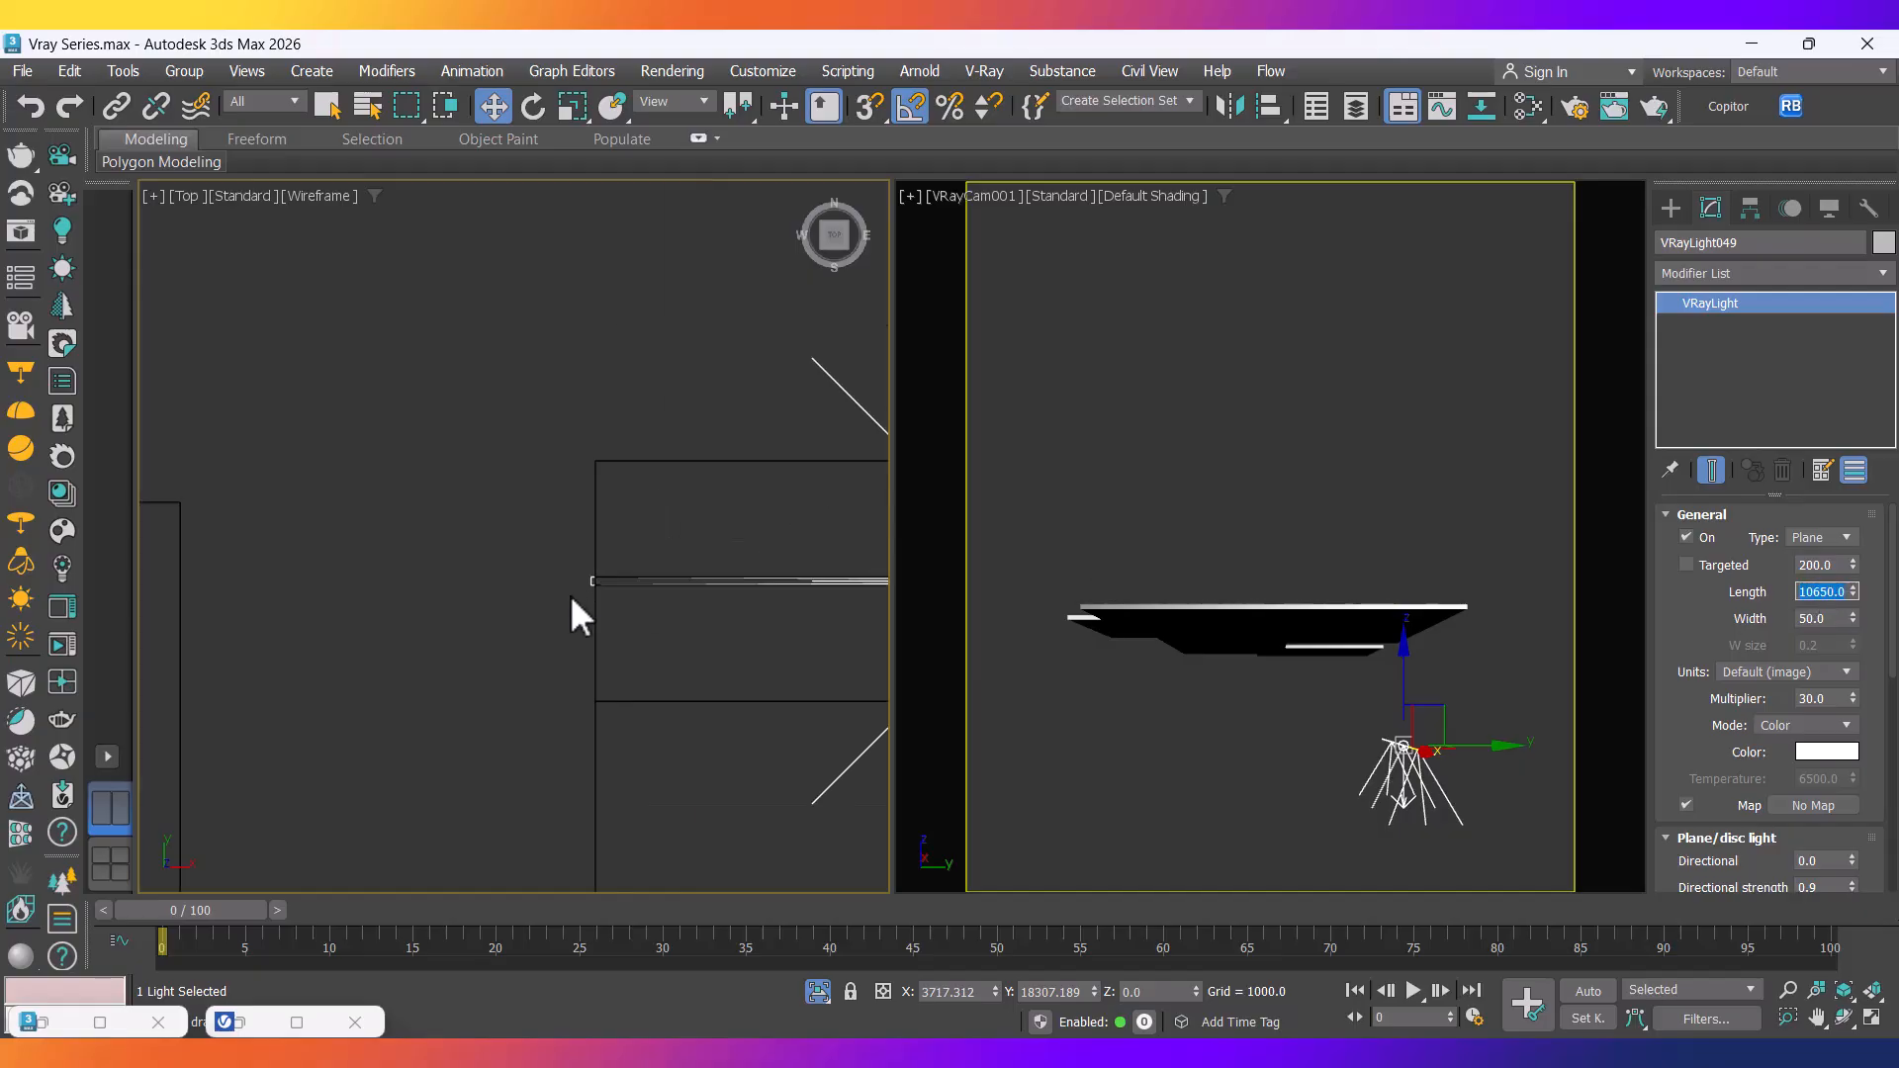
pyautogui.scroll(6, 644, 573)
pyautogui.scroll(4, 627, 500)
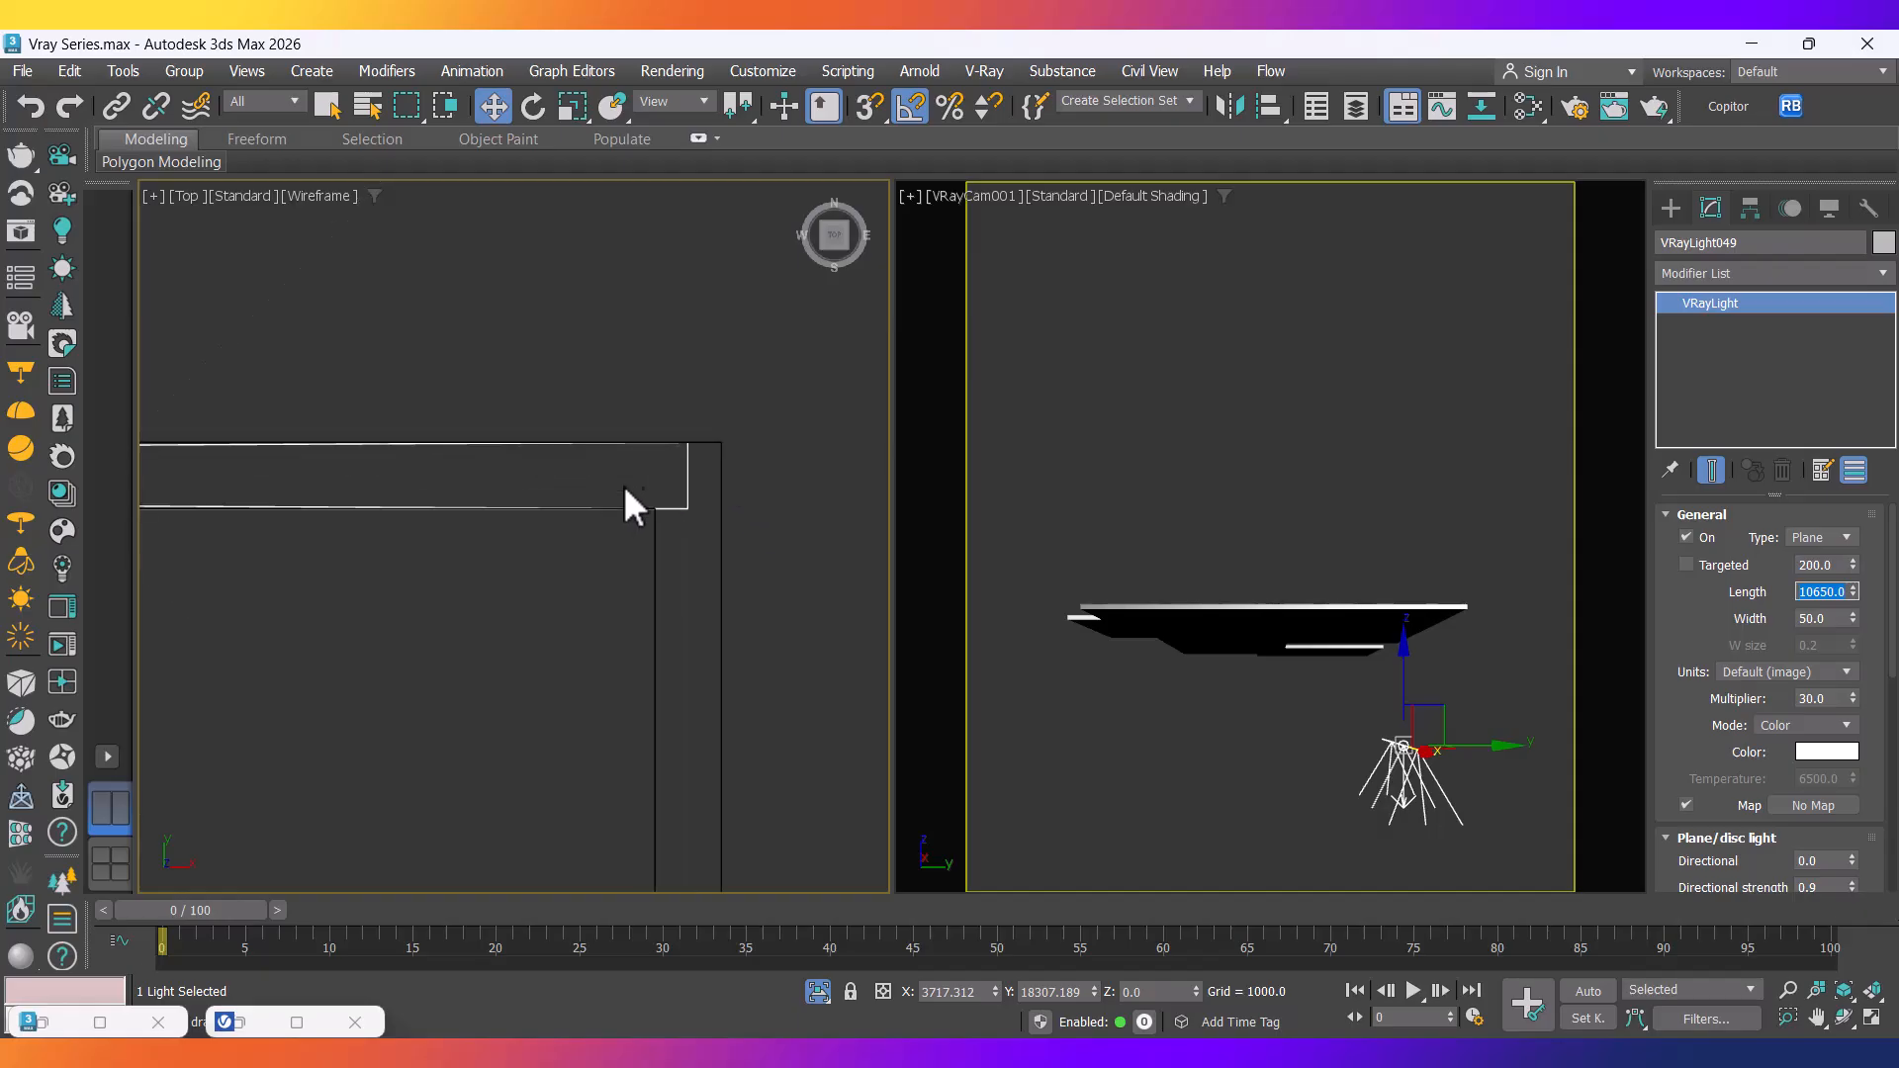
pyautogui.moveTo(679, 495); pyautogui.dragTo(720, 495)
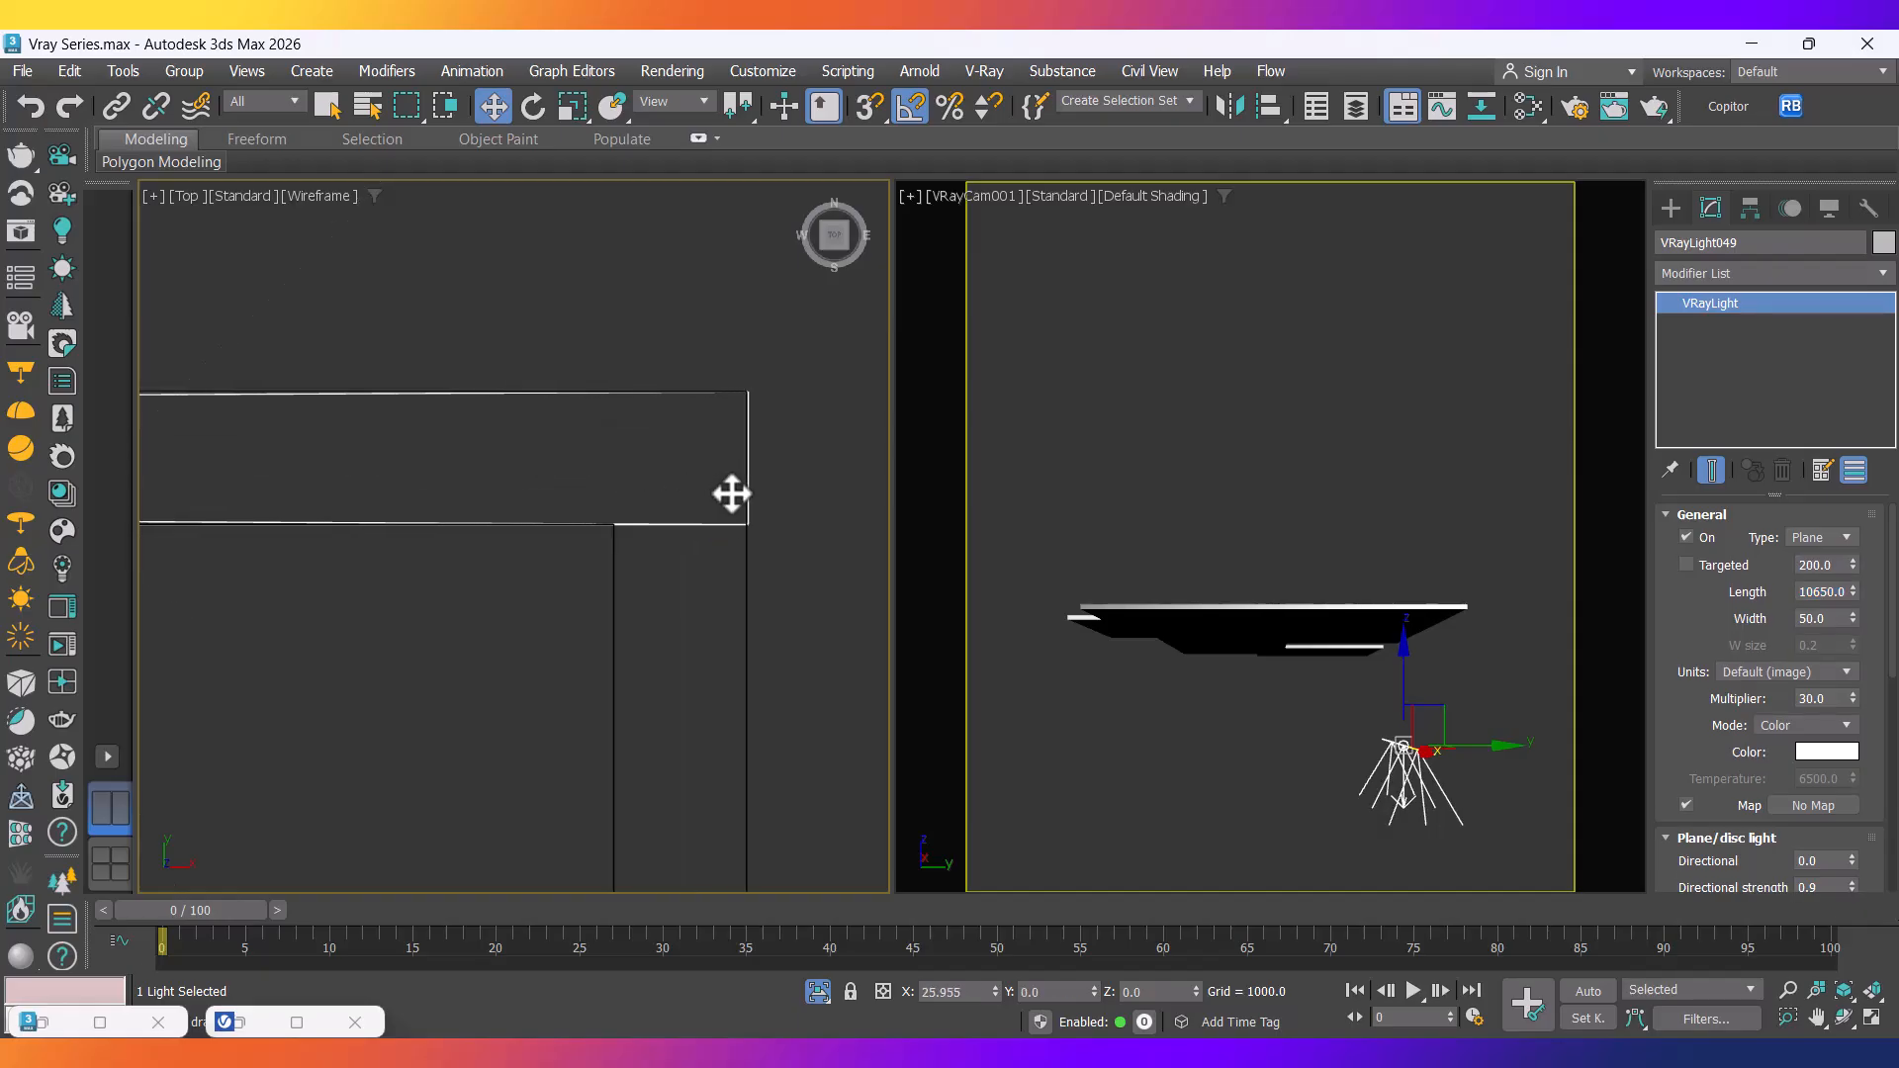
pyautogui.scroll(-10, 724, 497)
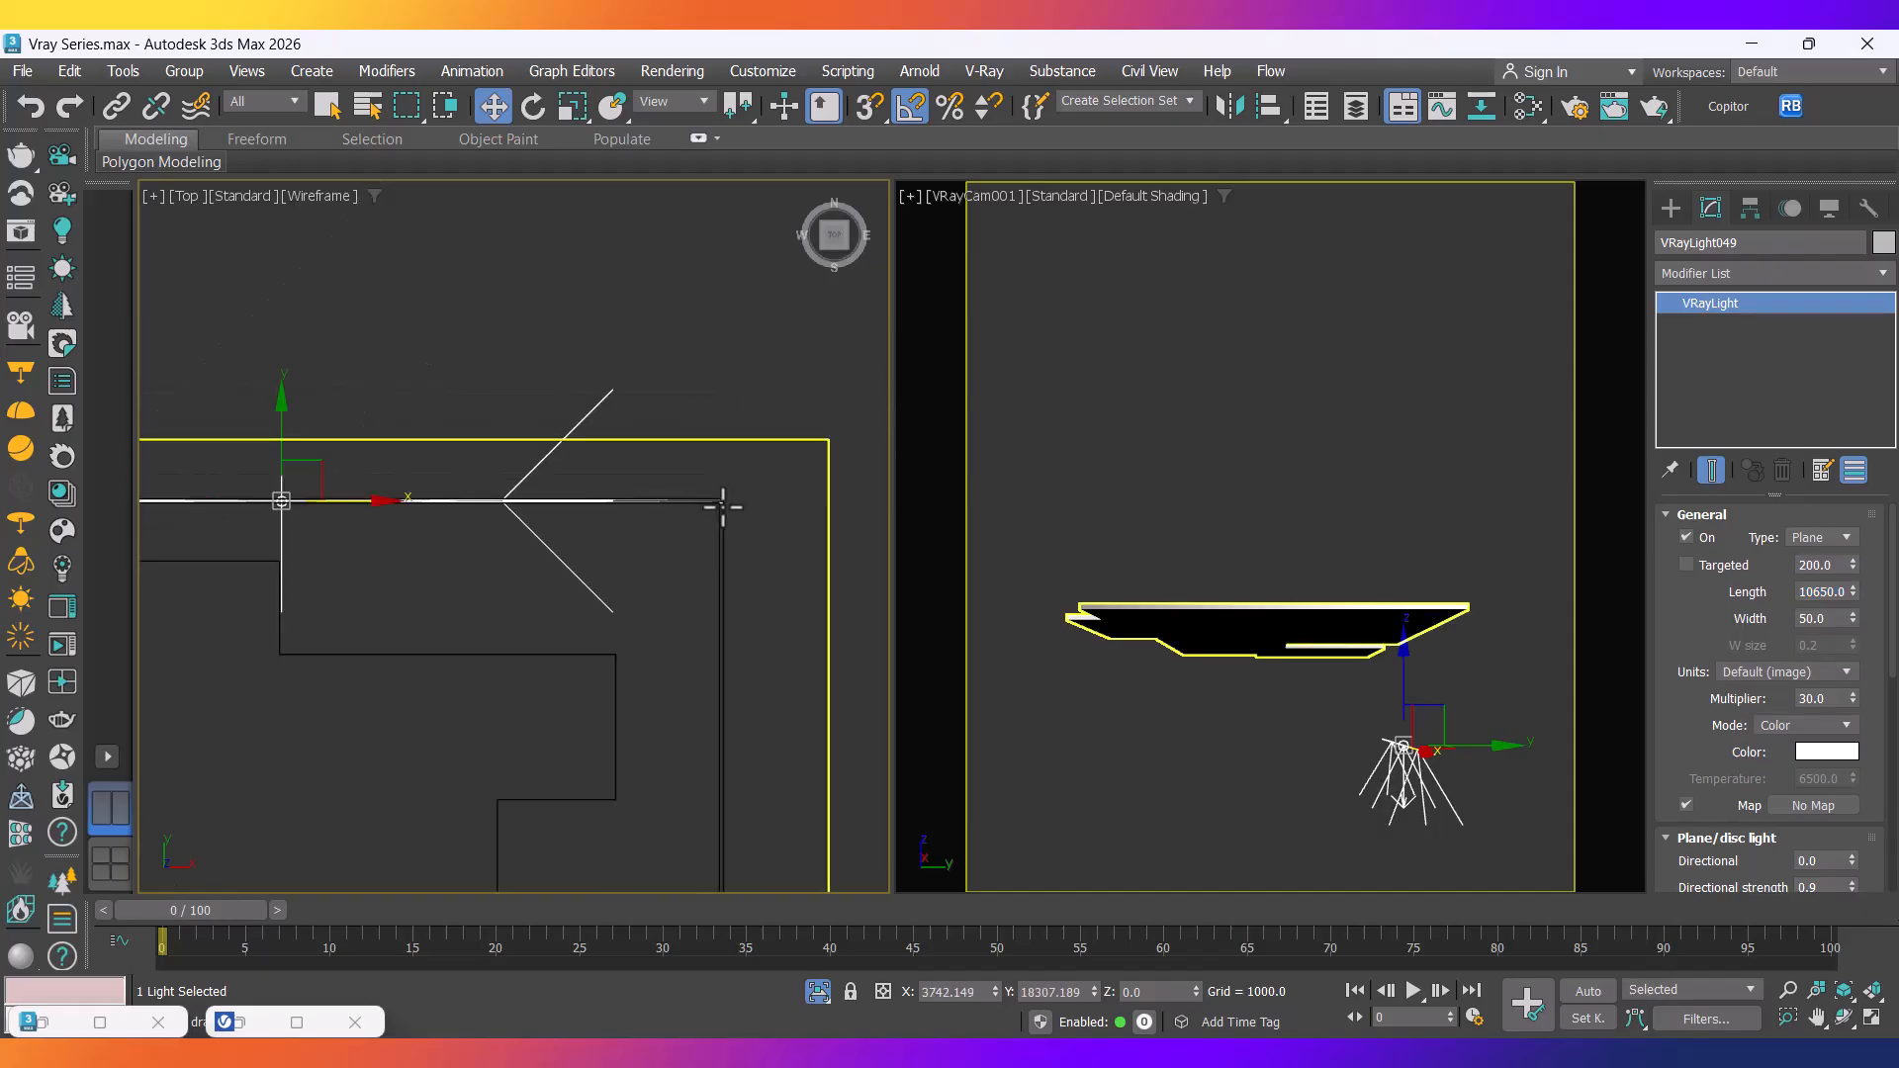
pyautogui.scroll(4, 437, 494)
pyautogui.scroll(4, 313, 517)
pyautogui.scroll(3, 365, 559)
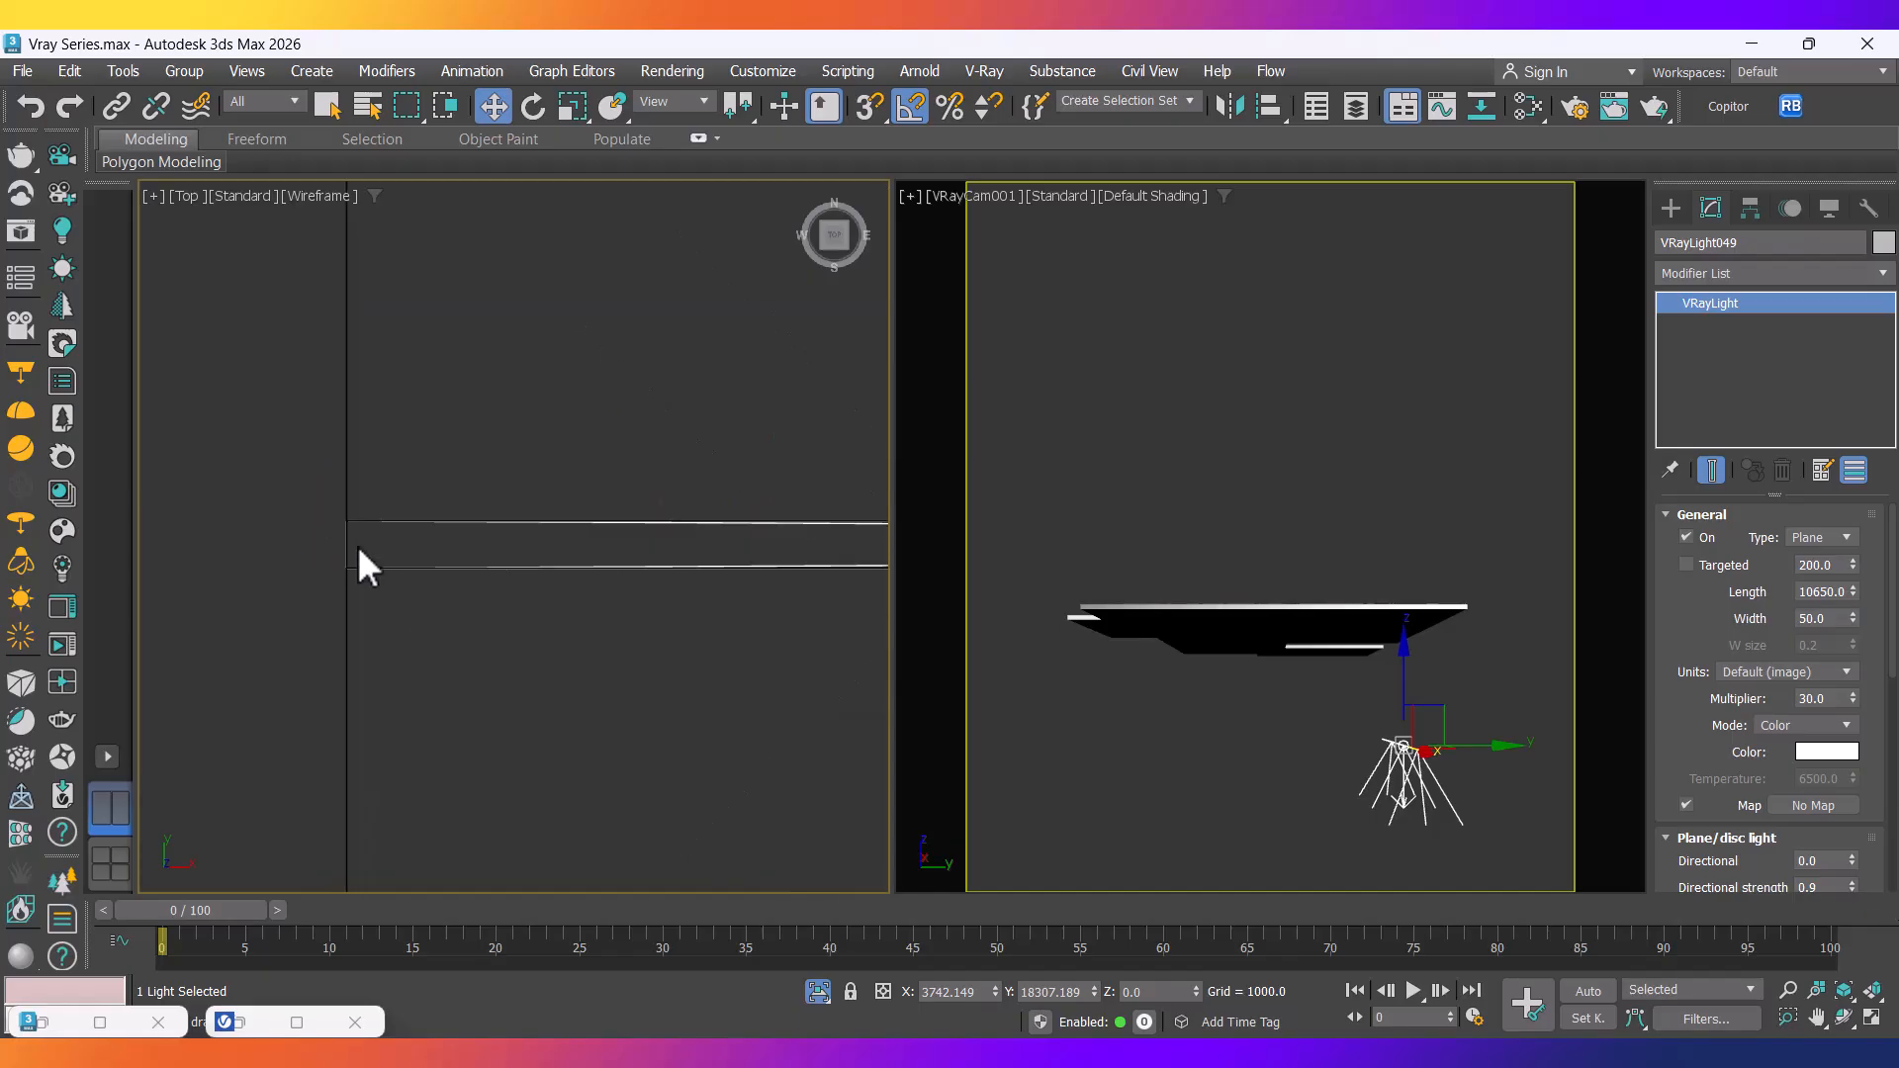
pyautogui.scroll(-10, 339, 534)
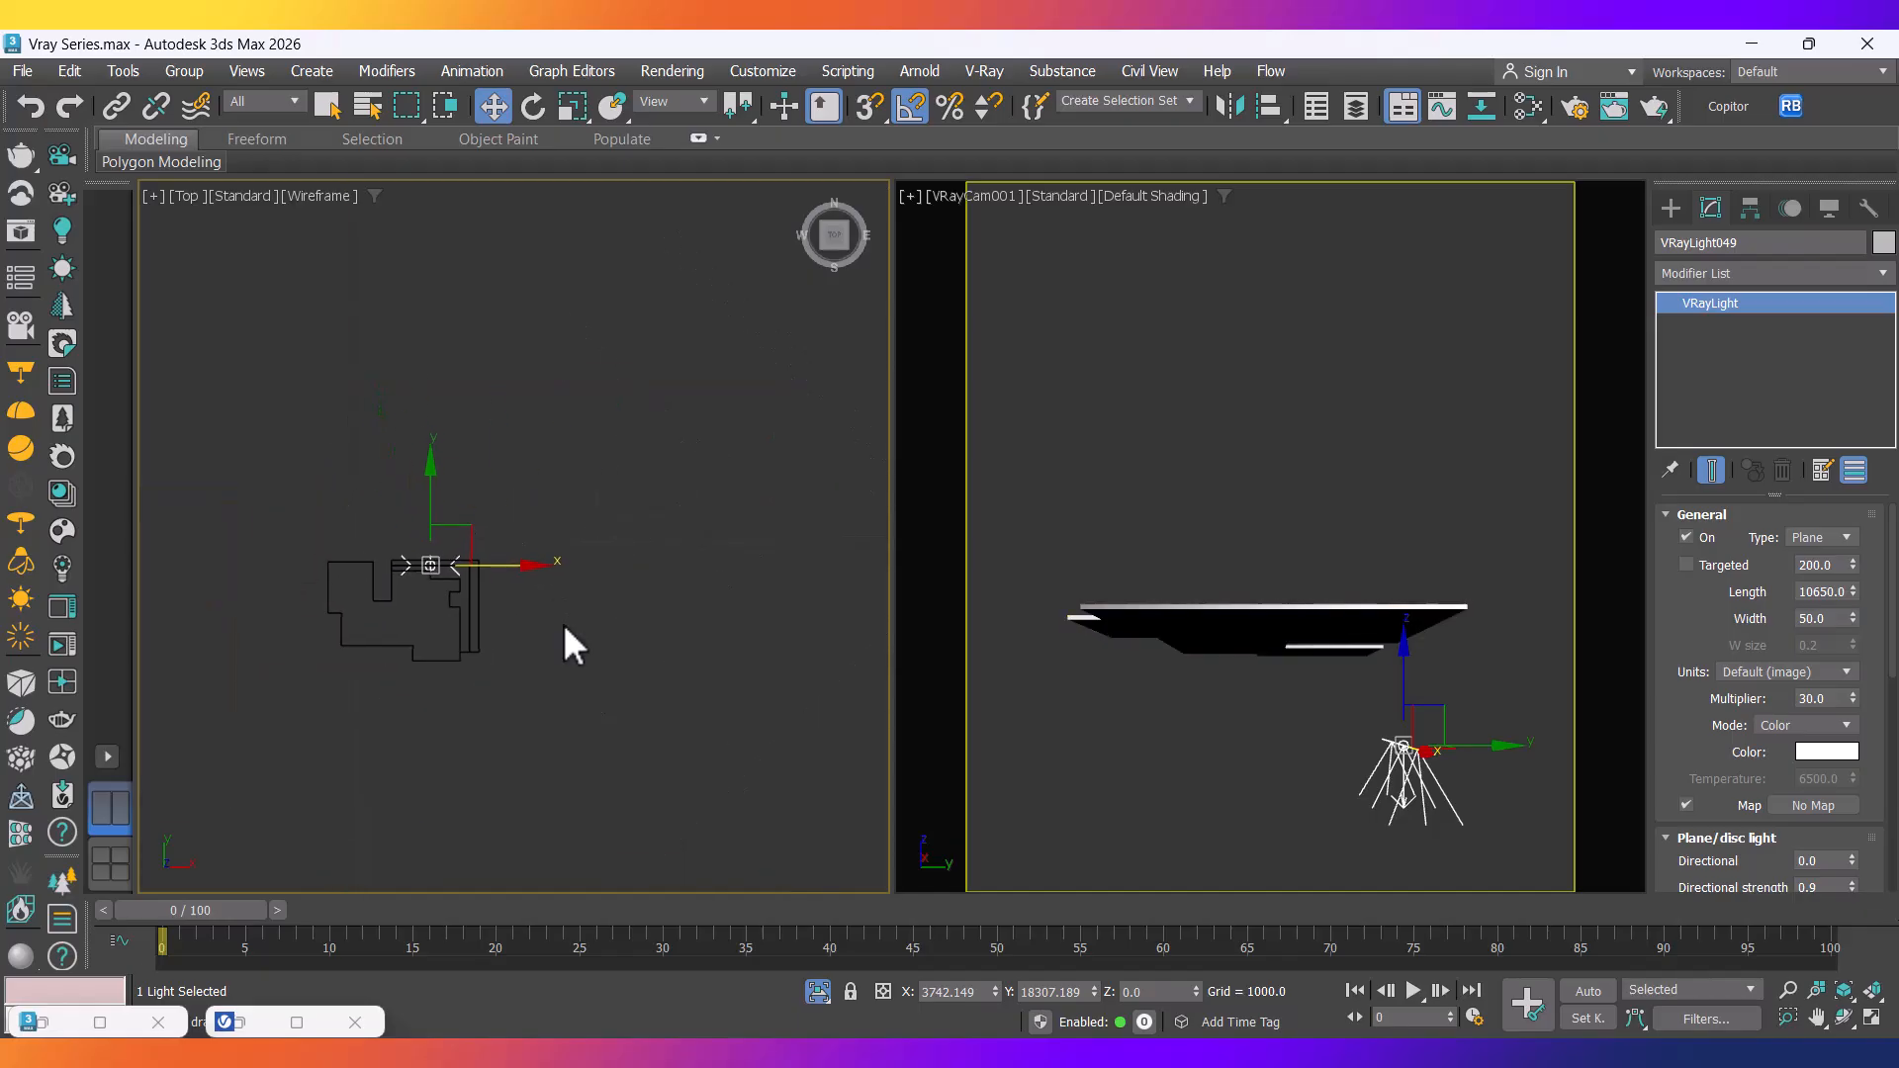
pyautogui.press('e')
pyautogui.scroll(3, 364, 590)
# Create an instanced copy of the strip light rotated -90 degrees.
pyautogui.moveTo(364, 590); pyautogui.dragTo(543, 670, button='middle')
pyautogui.scroll(4, 543, 669)
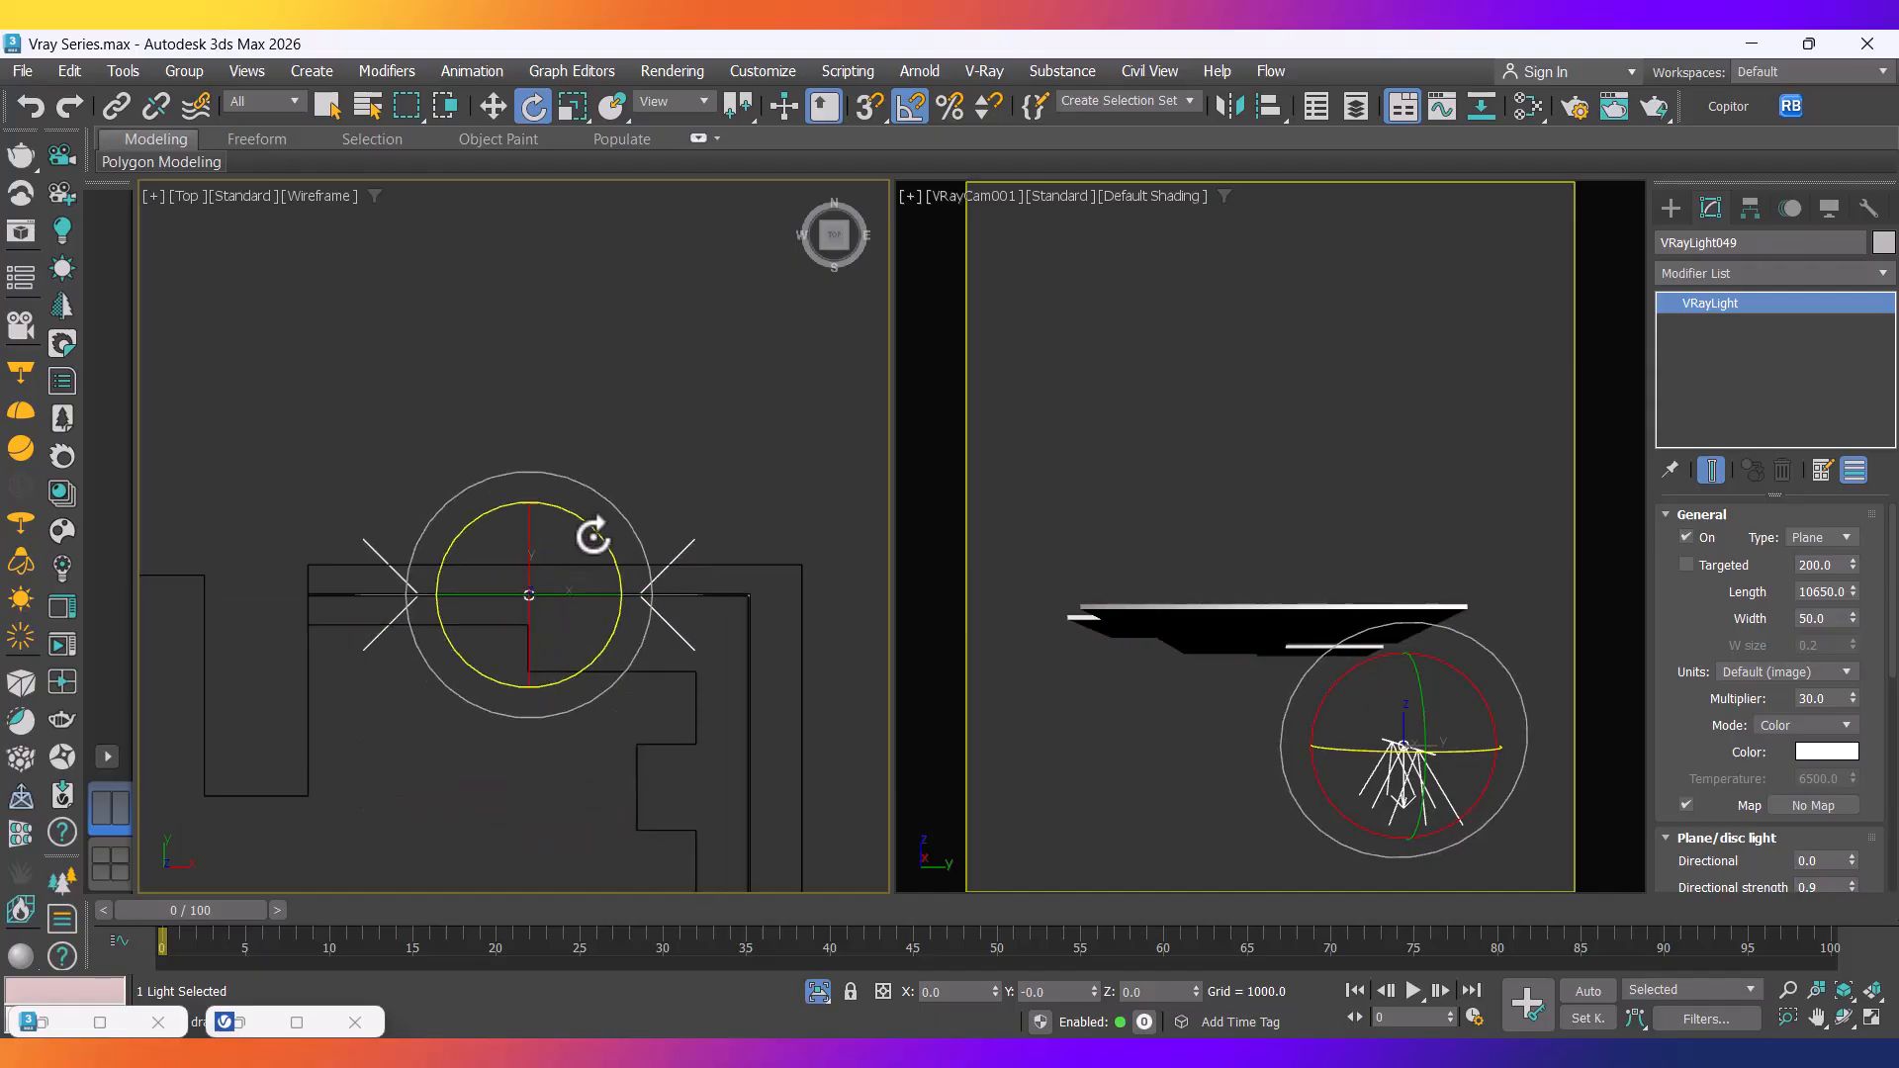
pyautogui.keyDown('shift'); pyautogui.moveTo(577, 519); pyautogui.dragTo(669, 535); pyautogui.keyUp('shift')
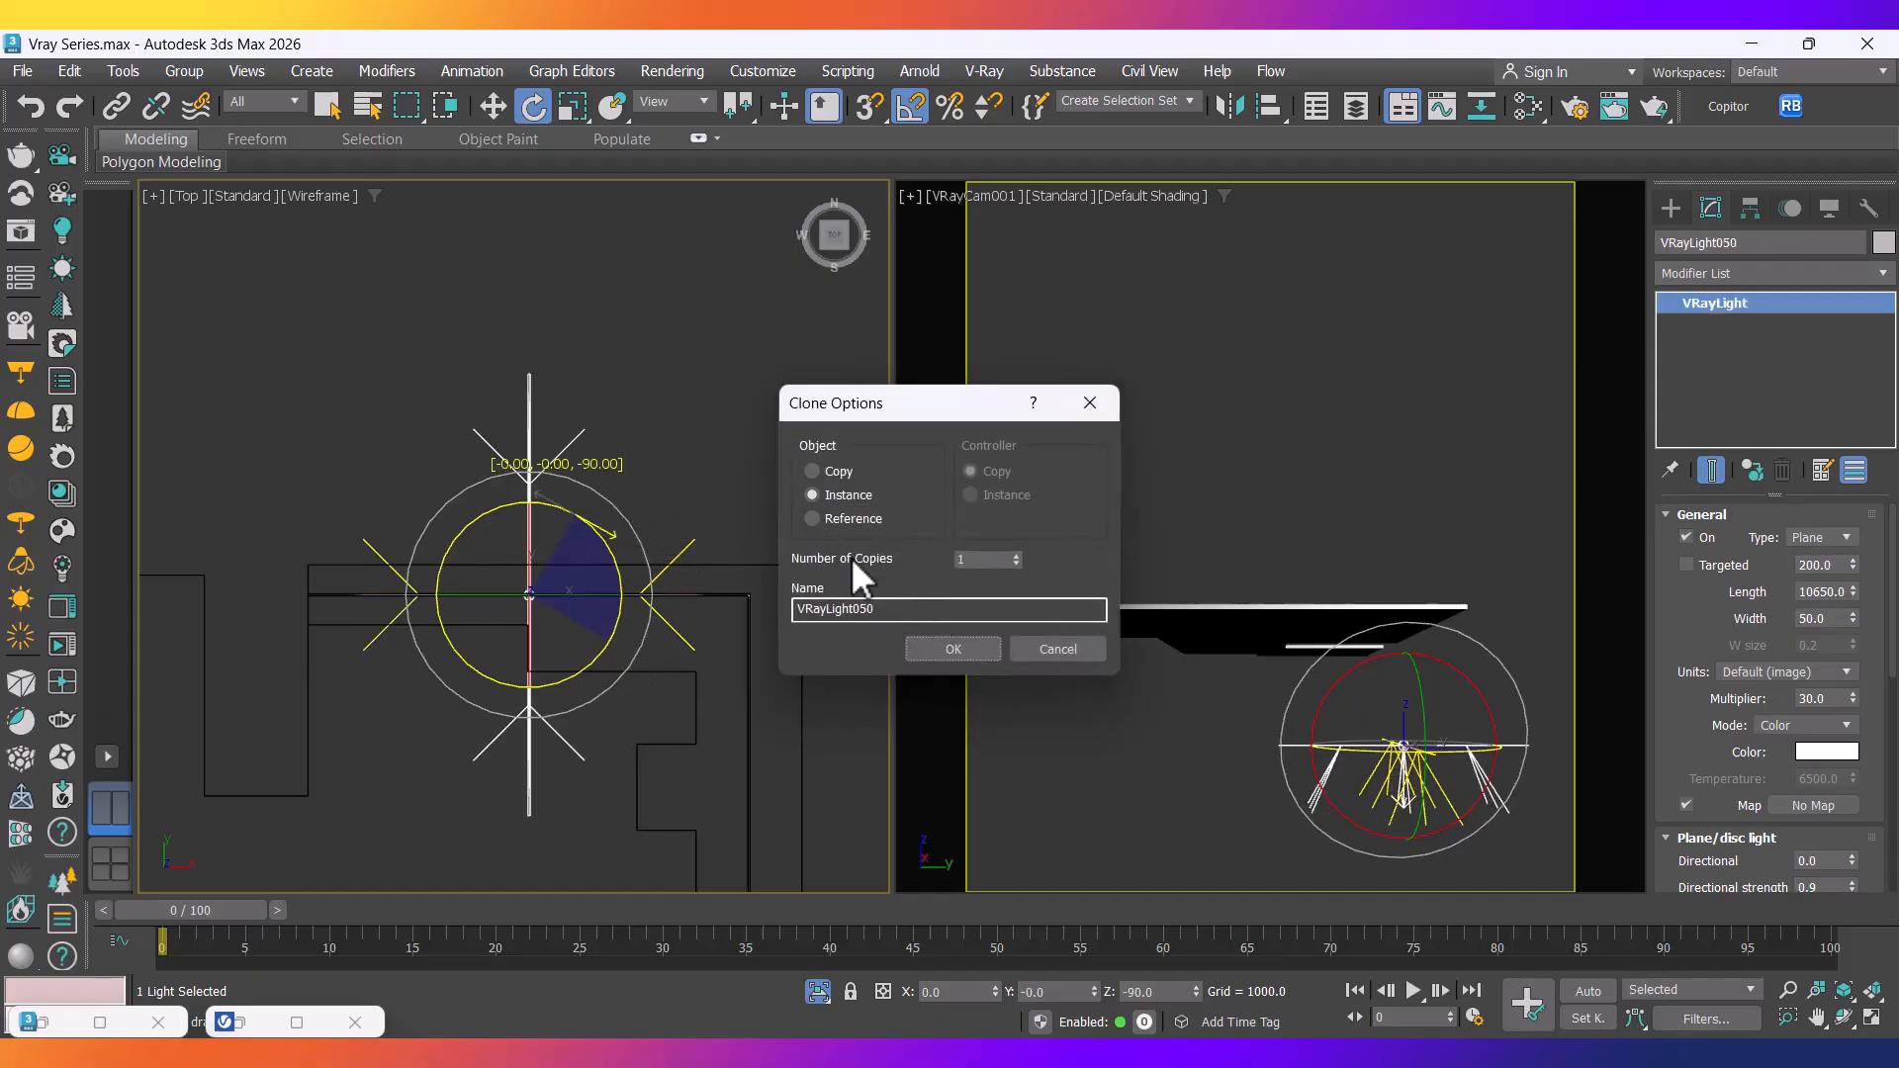
pyautogui.click(950, 653)
# Move the copy, VRayLight050, into line with the perpendicular slab edge.
pyautogui.press('w')
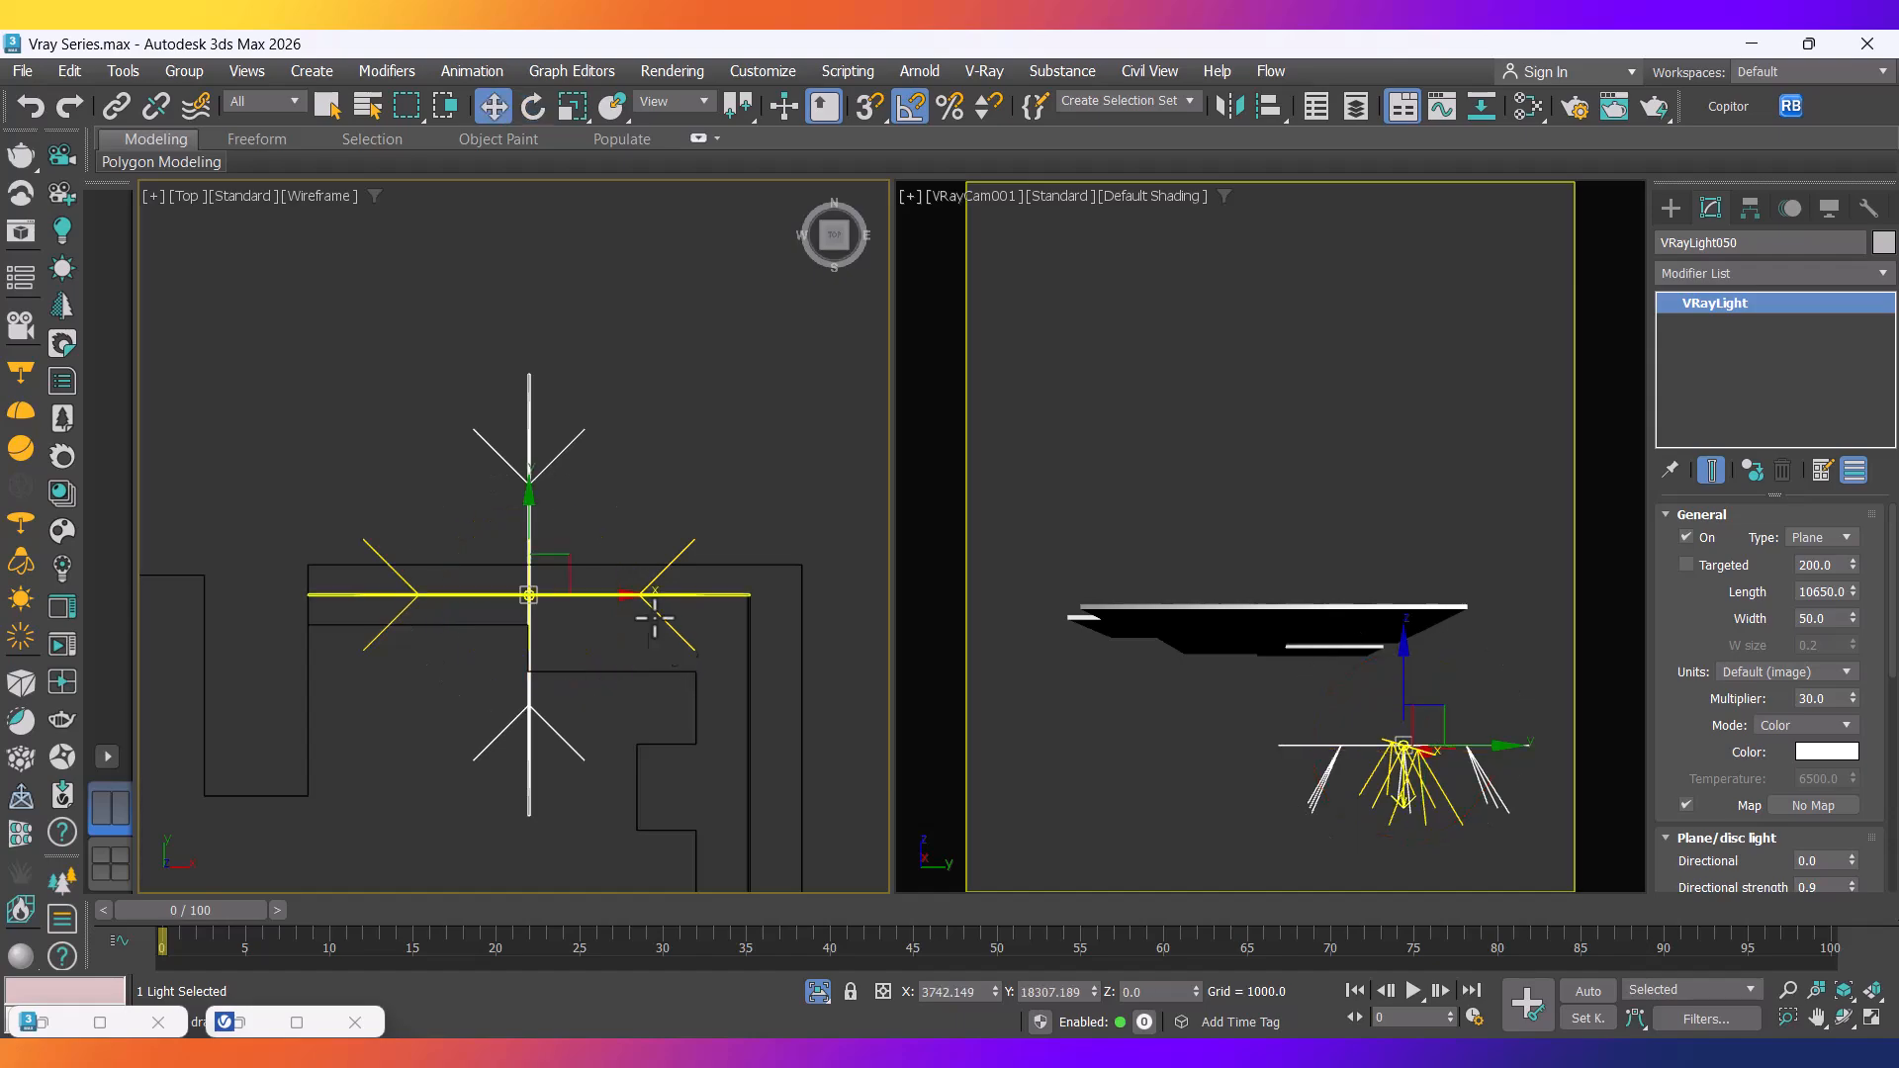
pyautogui.moveTo(570, 571); pyautogui.dragTo(797, 782)
pyautogui.moveTo(797, 783); pyautogui.dragTo(759, 747, button='middle')
pyautogui.scroll(2, 759, 747)
pyautogui.scroll(15, 753, 504)
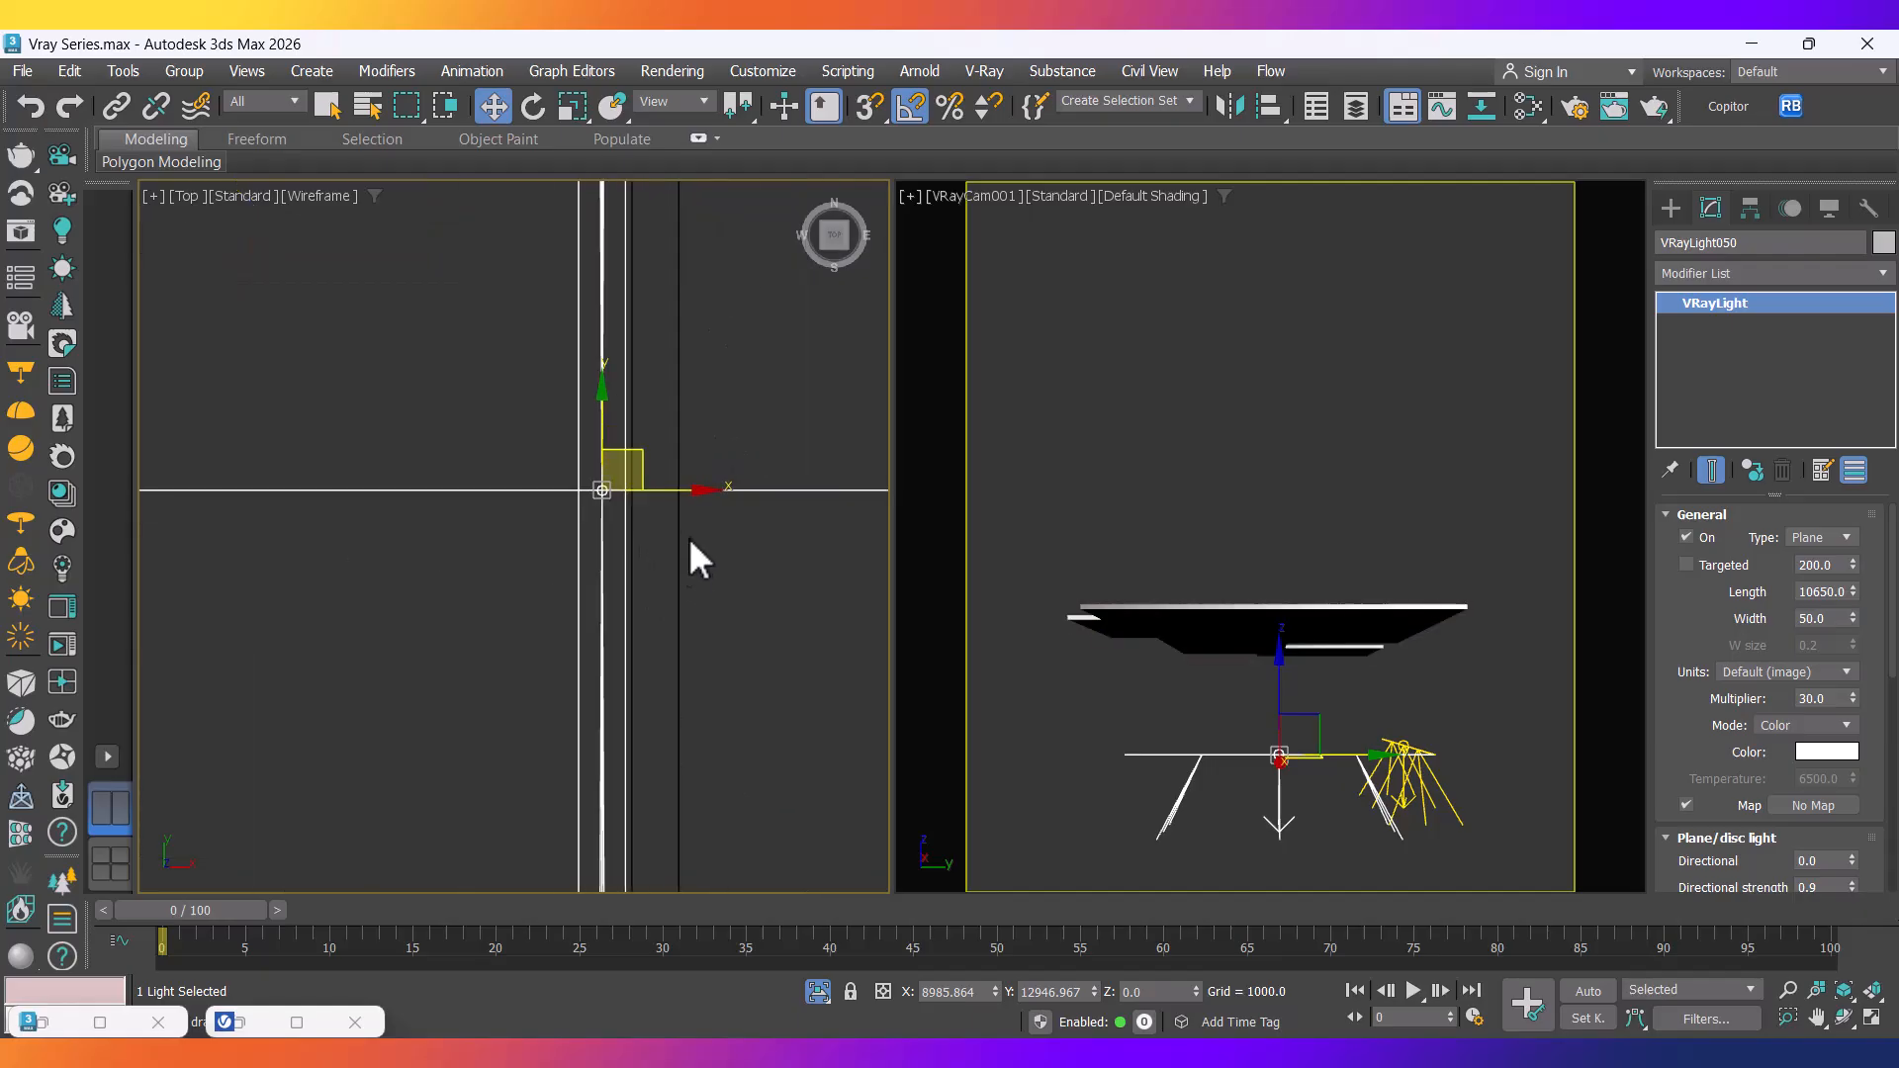
pyautogui.moveTo(597, 451); pyautogui.dragTo(695, 467)
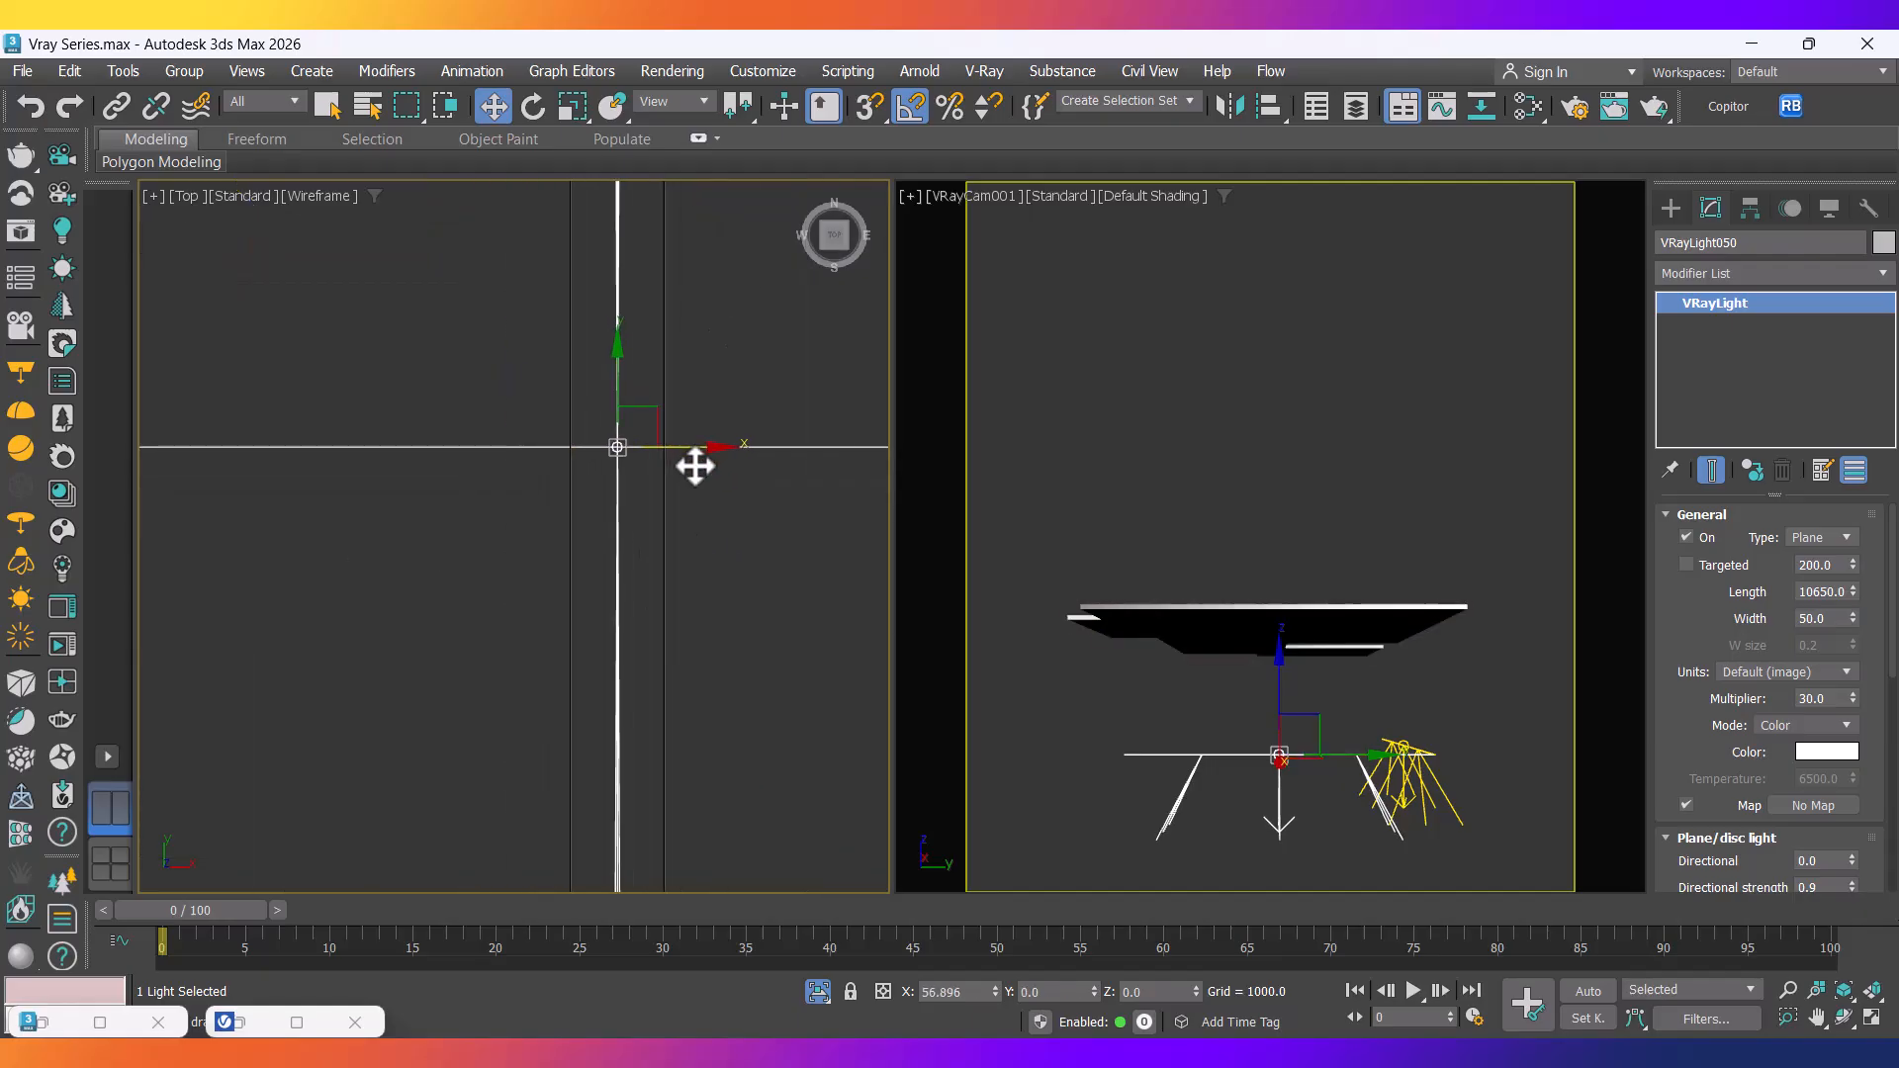
pyautogui.scroll(6, 650, 450)
pyautogui.scroll(3, 396, 451)
pyautogui.scroll(5, 292, 433)
pyautogui.scroll(5, 341, 439)
pyautogui.moveTo(339, 433); pyautogui.dragTo(308, 437)
pyautogui.scroll(-3, 465, 526)
pyautogui.scroll(-8, 543, 503)
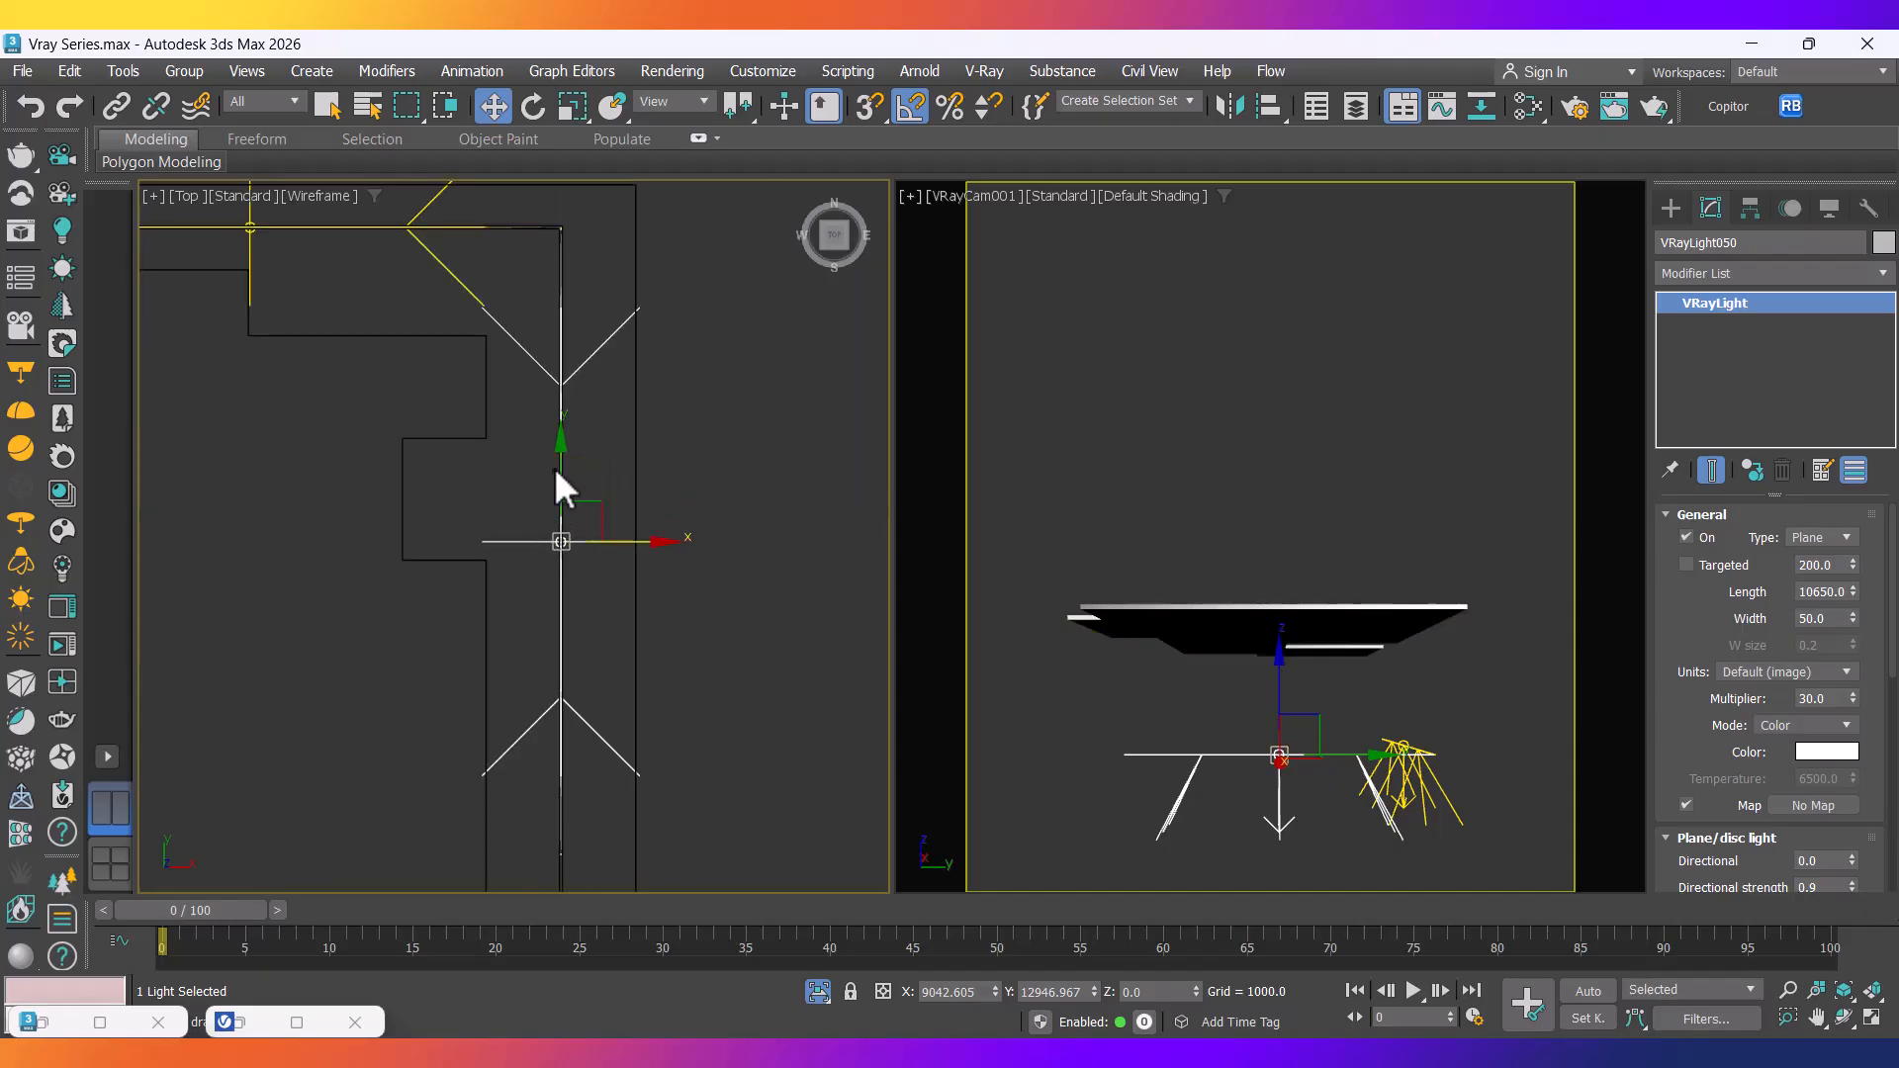
pyautogui.moveTo(562, 472); pyautogui.dragTo(555, 498)
pyautogui.scroll(-3, 555, 500)
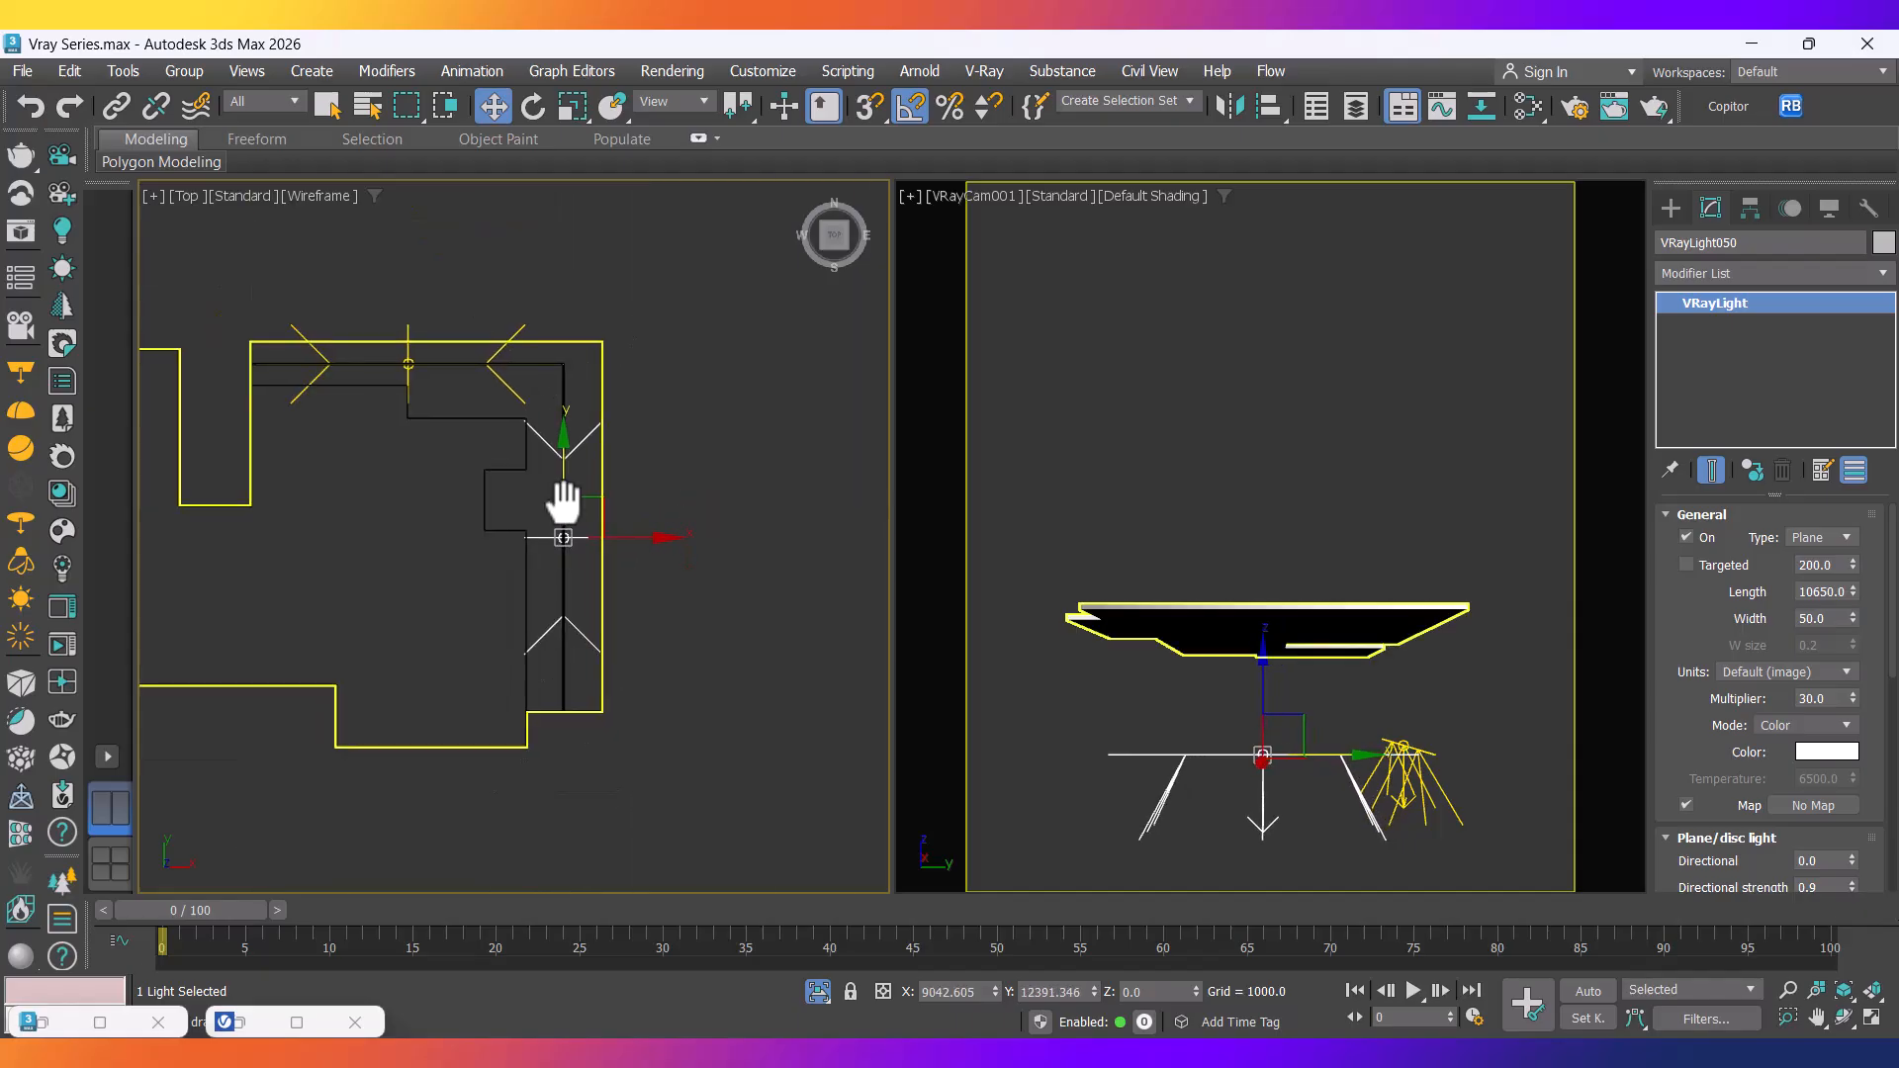
pyautogui.scroll(3, 550, 571)
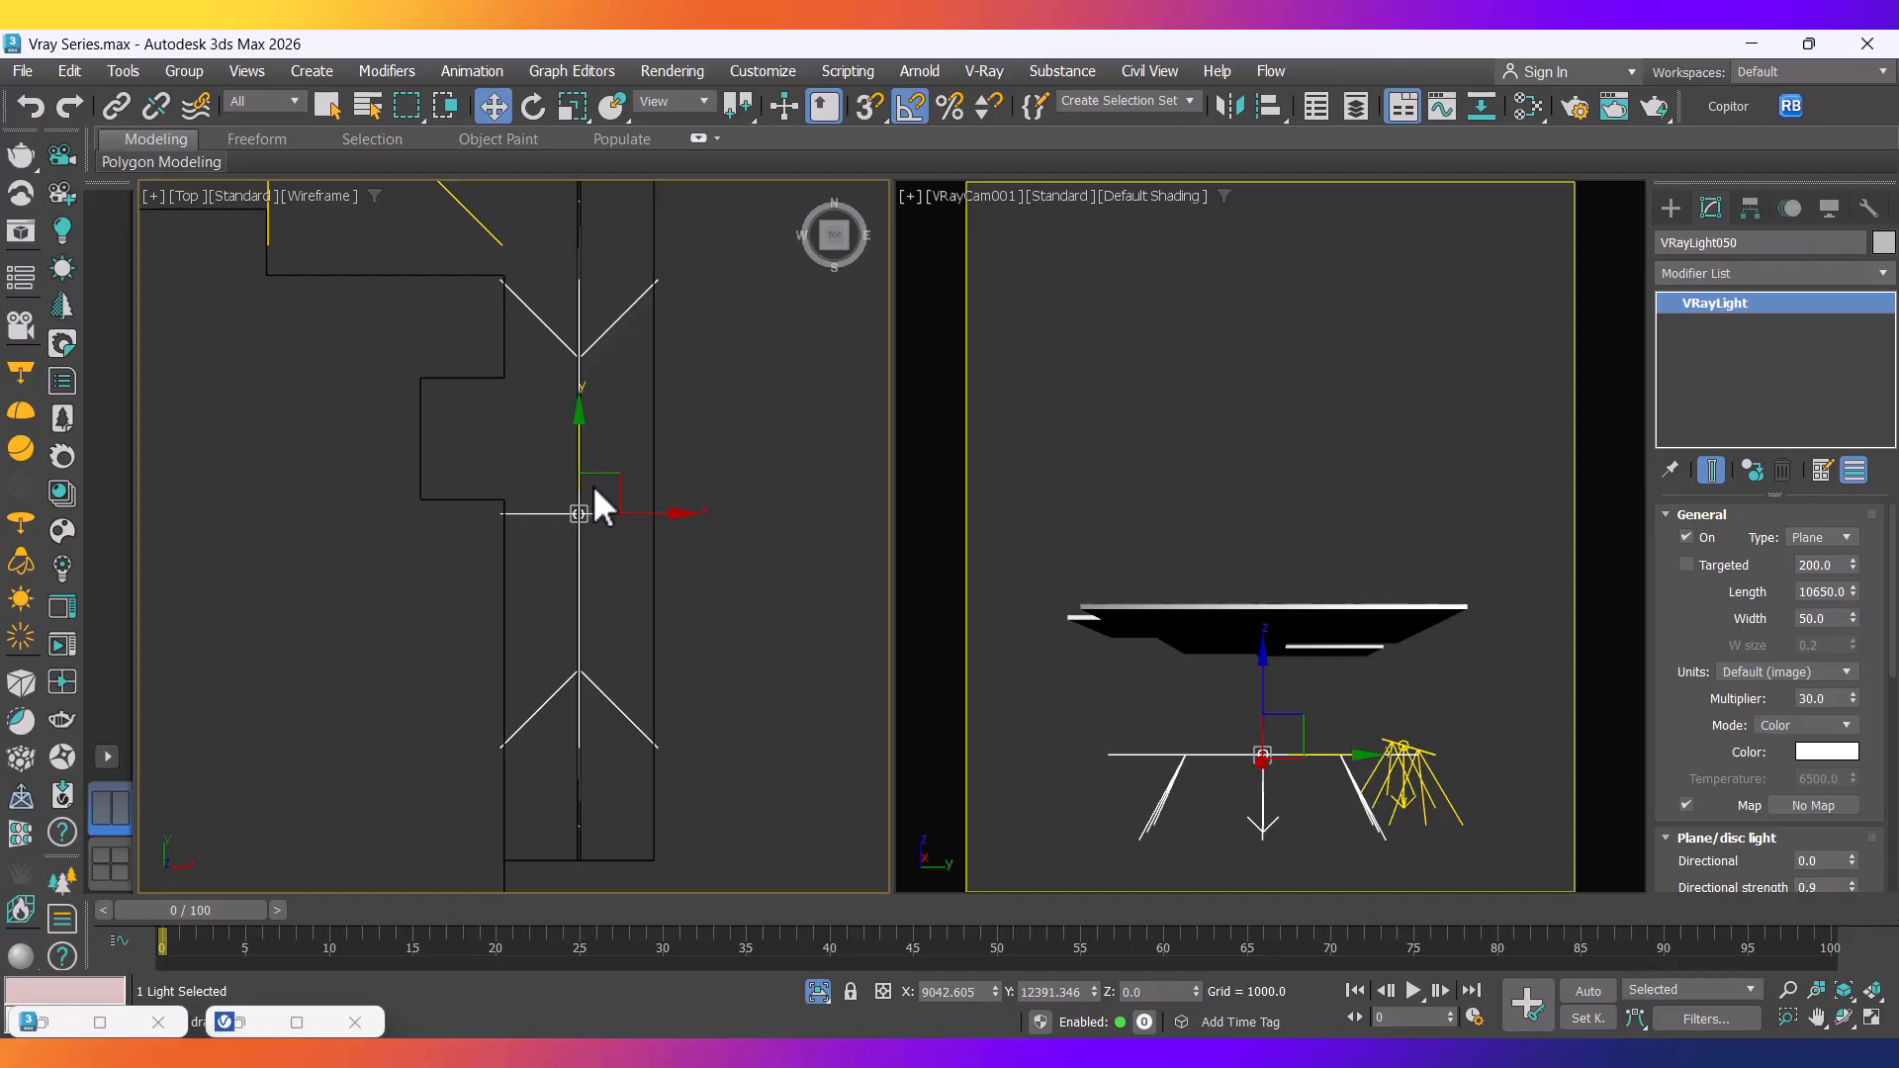
# Stretch VRayLight050 along its length to span that slab edge.
pyautogui.press('r')
pyautogui.moveTo(582, 416); pyautogui.dragTo(582, 409)
pyautogui.scroll(-3, 585, 431)
pyautogui.moveTo(586, 430); pyautogui.dragTo(596, 500, button='middle')
pyautogui.scroll(13, 582, 368)
pyautogui.scroll(-8, 611, 373)
pyautogui.moveTo(606, 390); pyautogui.dragTo(636, 457, button='middle')
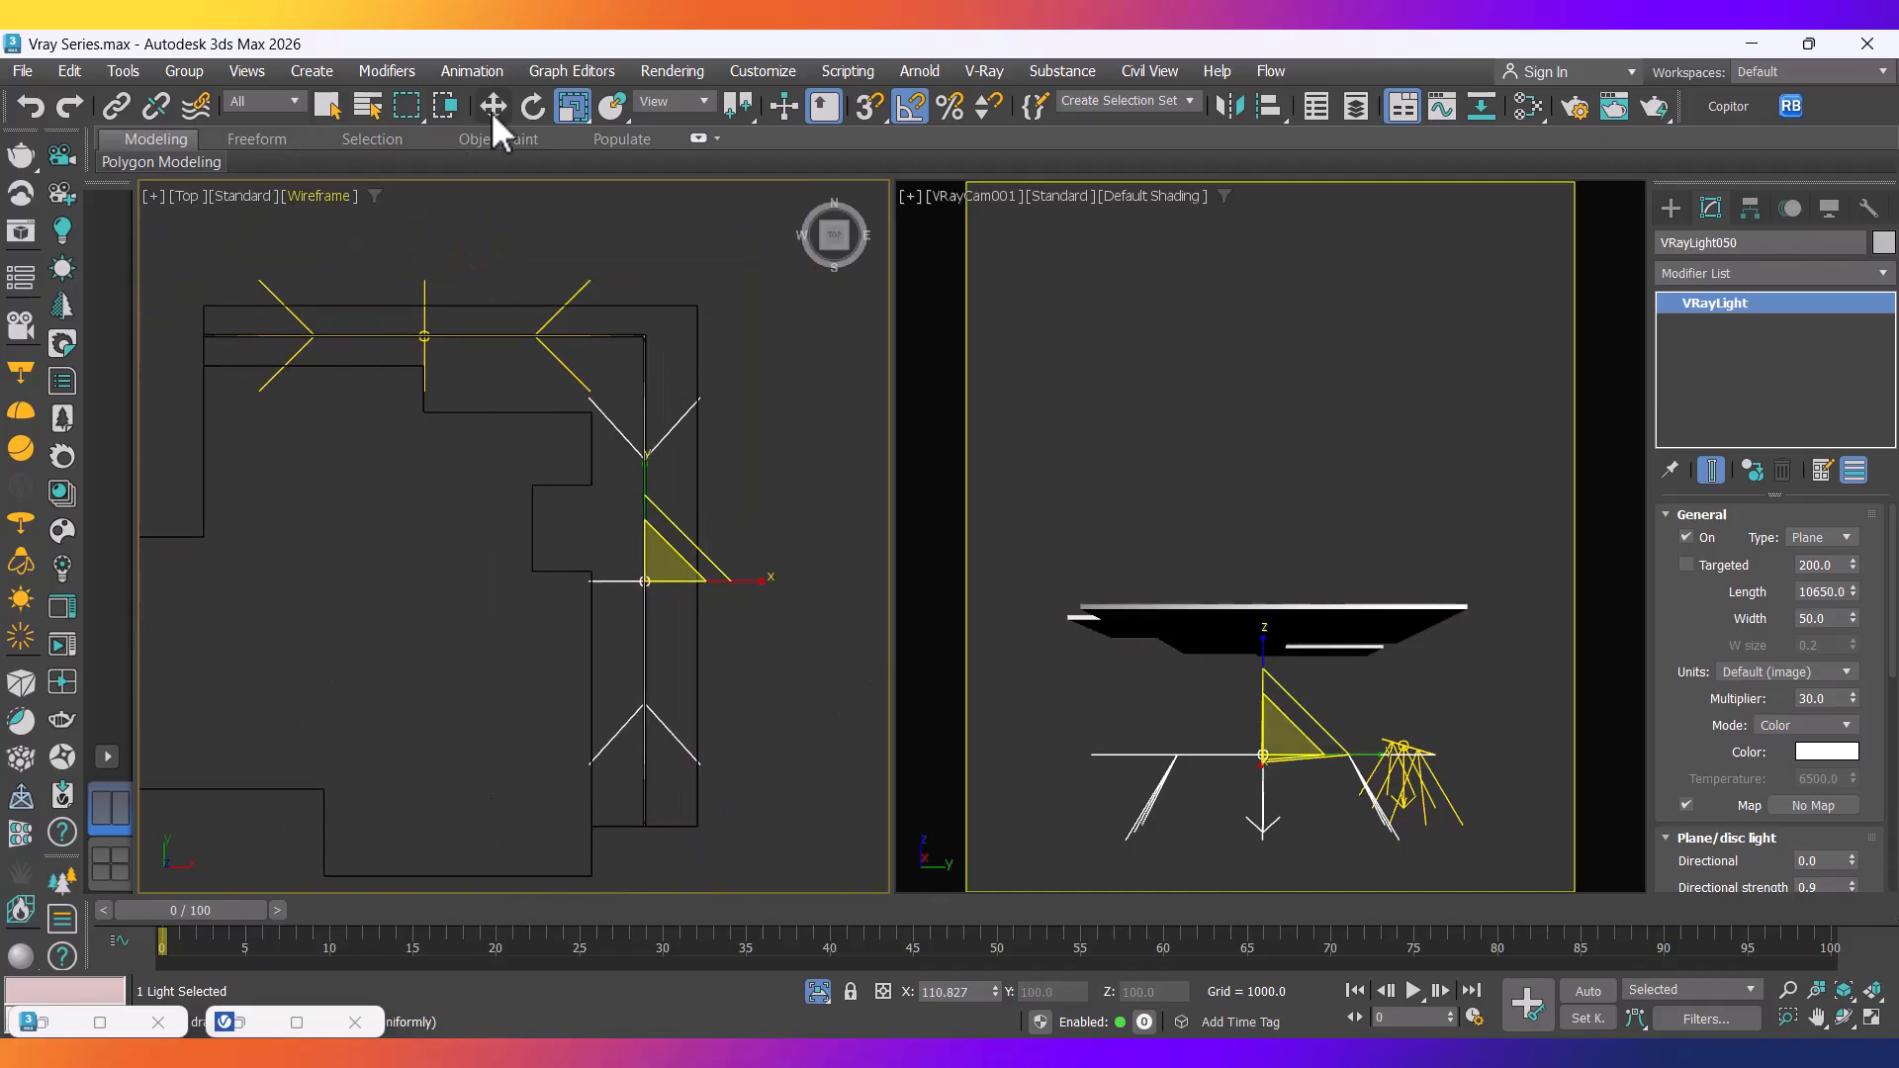
# Select both strip lights and raise them in Front view to just under the slab.
pyautogui.click(493, 106)
pyautogui.scroll(10, 382, 326)
pyautogui.keyDown('ctrl'); pyautogui.click(334, 313); pyautogui.keyUp('ctrl')
pyautogui.press('f')
pyautogui.scroll(-5, 514, 439)
pyautogui.moveTo(514, 439); pyautogui.dragTo(560, 611, button='middle')
pyautogui.scroll(4, 560, 610)
pyautogui.moveTo(607, 638); pyautogui.dragTo(649, 441)
pyautogui.scroll(5, 644, 478)
pyautogui.scroll(4, 699, 524)
pyautogui.moveTo(781, 561); pyautogui.dragTo(758, 472)
pyautogui.scroll(-8, 732, 508)
# End isolation, then isolate only the balcony slab and its two strip lights.
pyautogui.moveTo(644, 581); pyautogui.dragTo(614, 657, button='middle')
pyautogui.scroll(-5, 679, 603)
pyautogui.rightClick(649, 485)
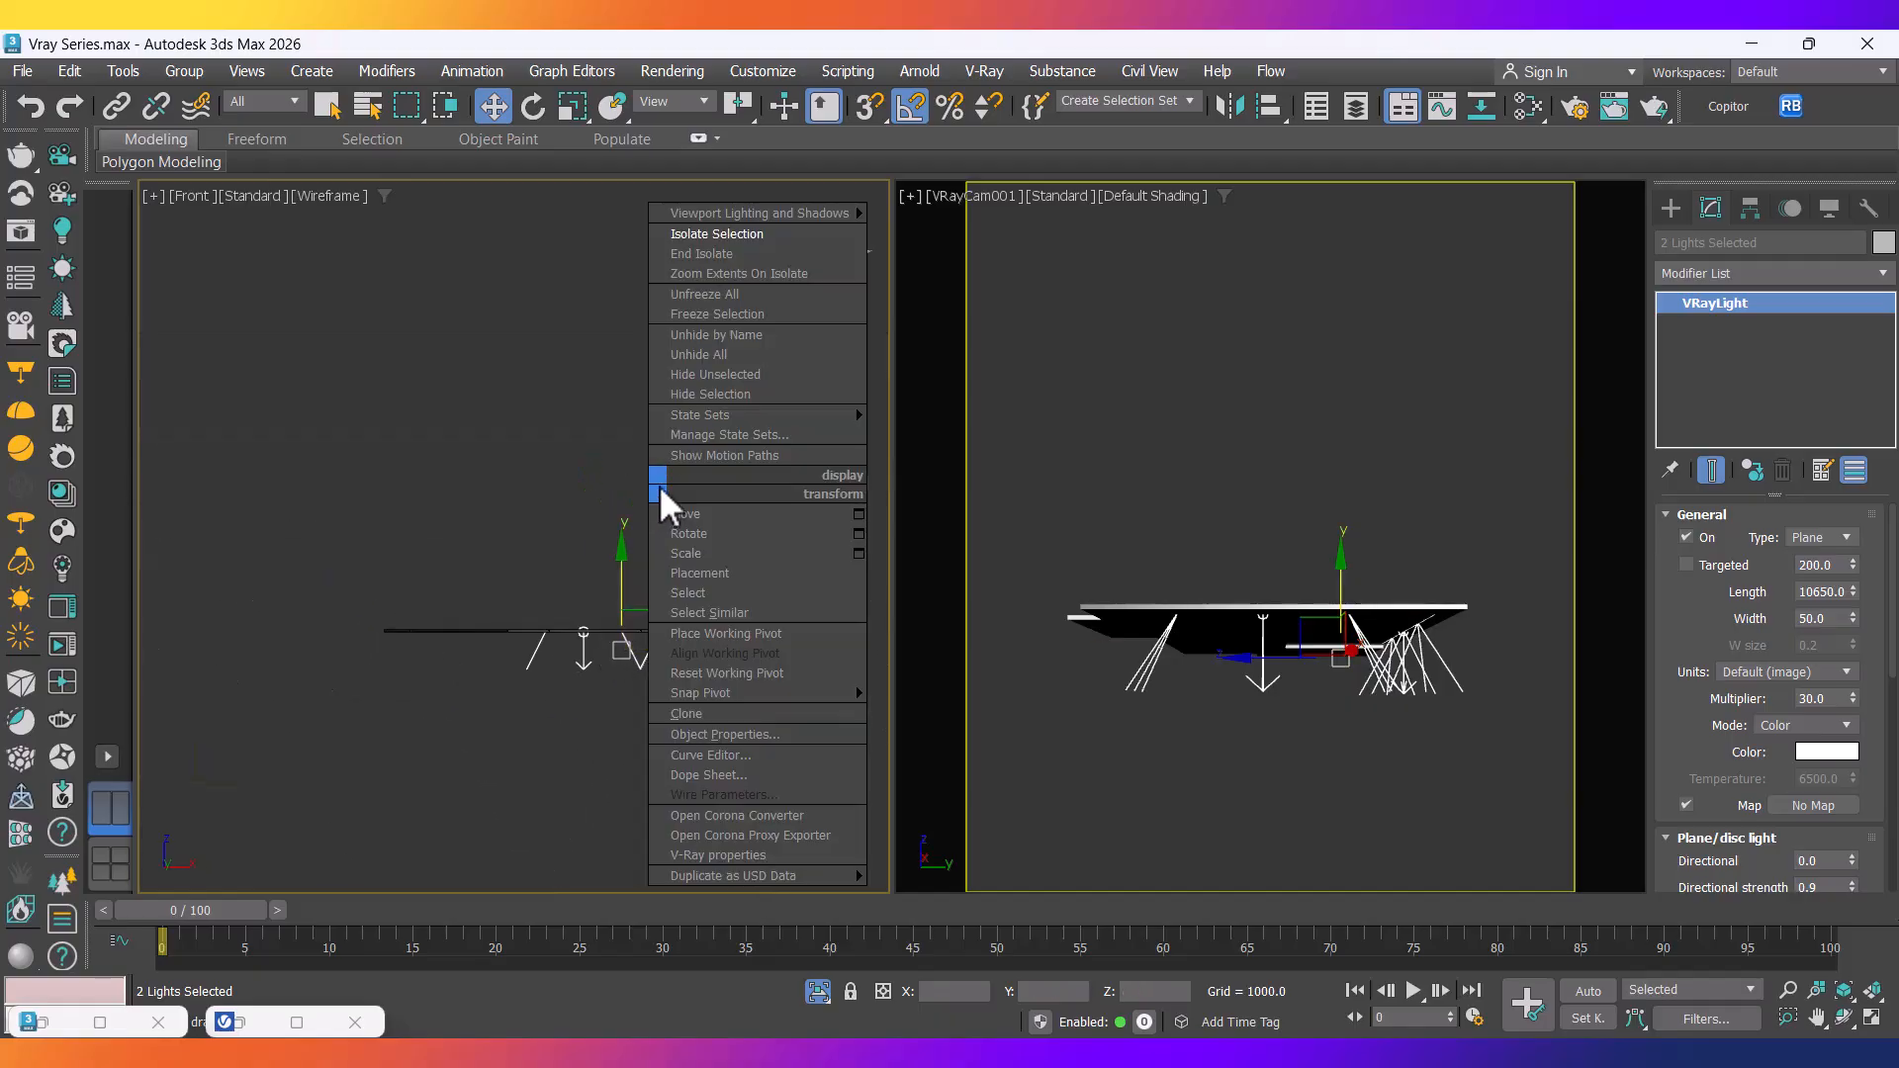
pyautogui.click(698, 255)
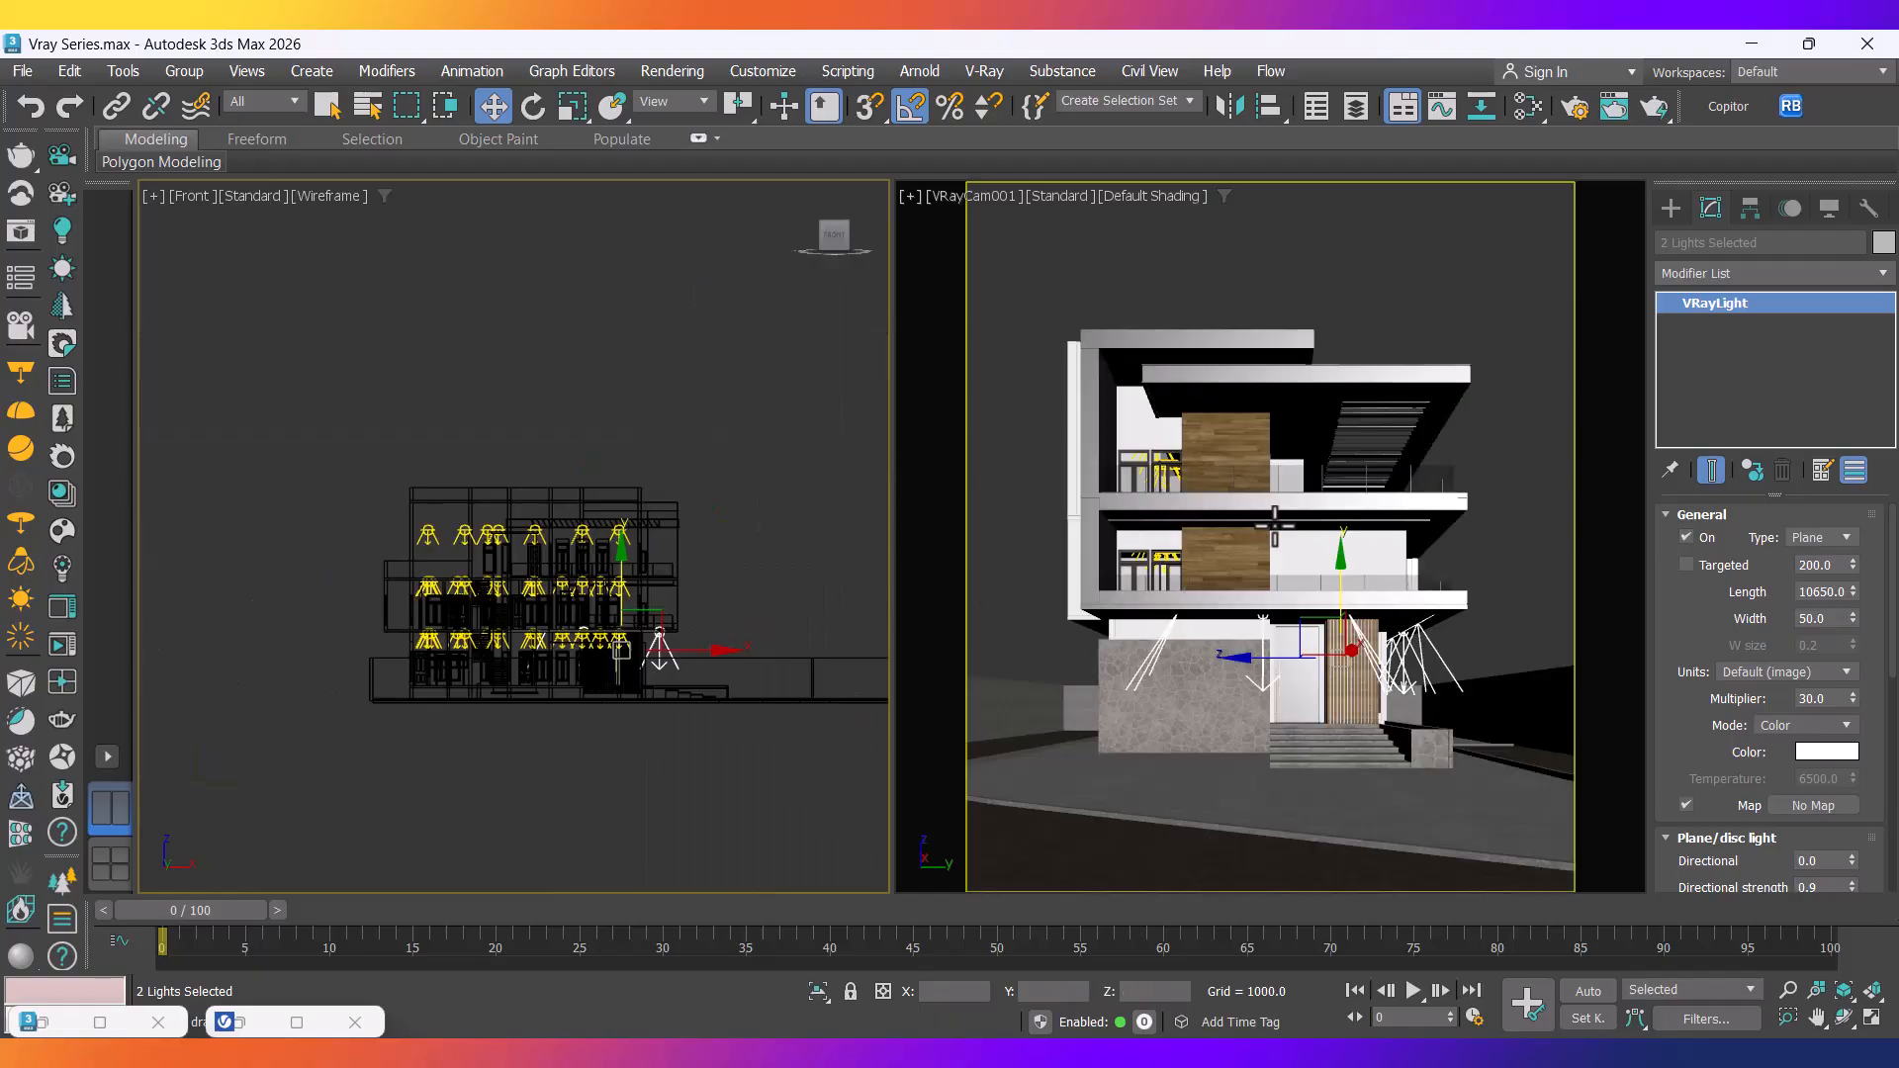
pyautogui.keyDown('ctrl'); pyautogui.click(1296, 523); pyautogui.keyUp('ctrl')
pyautogui.rightClick(1297, 526)
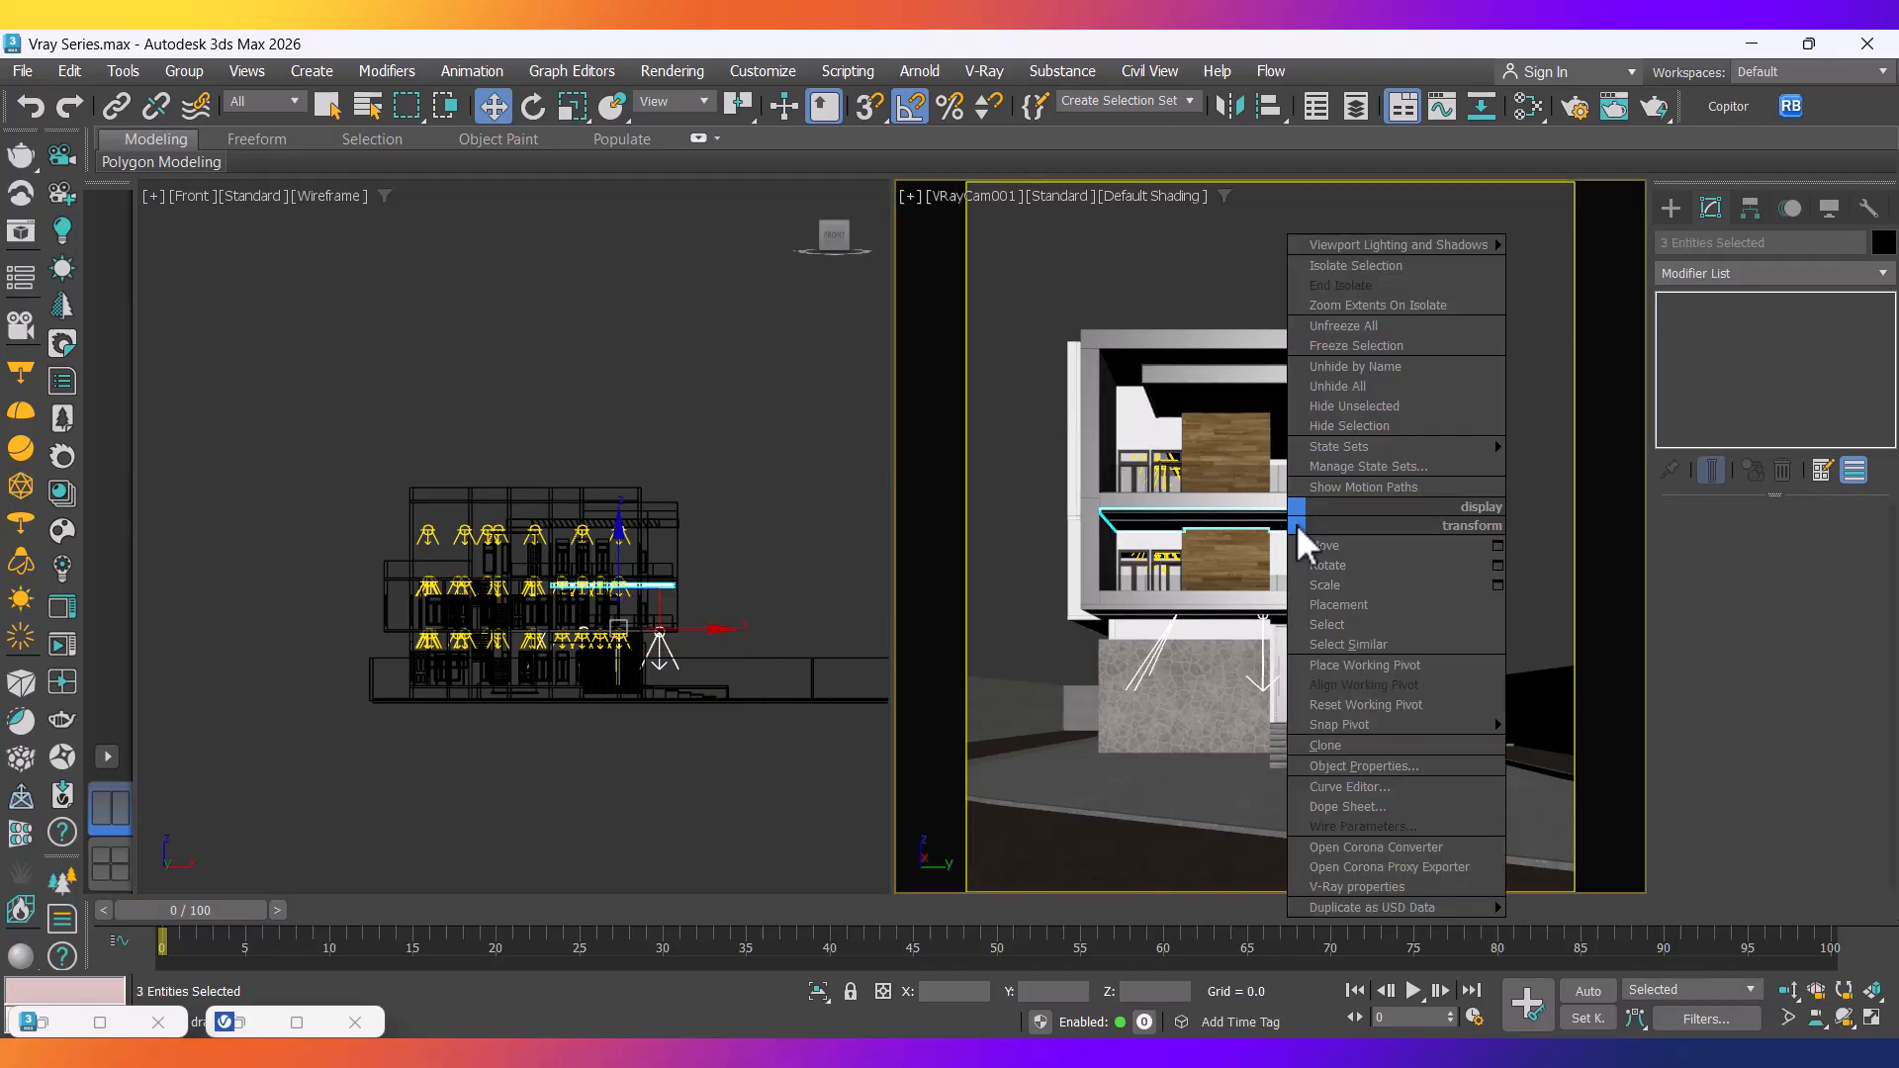
pyautogui.click(1347, 267)
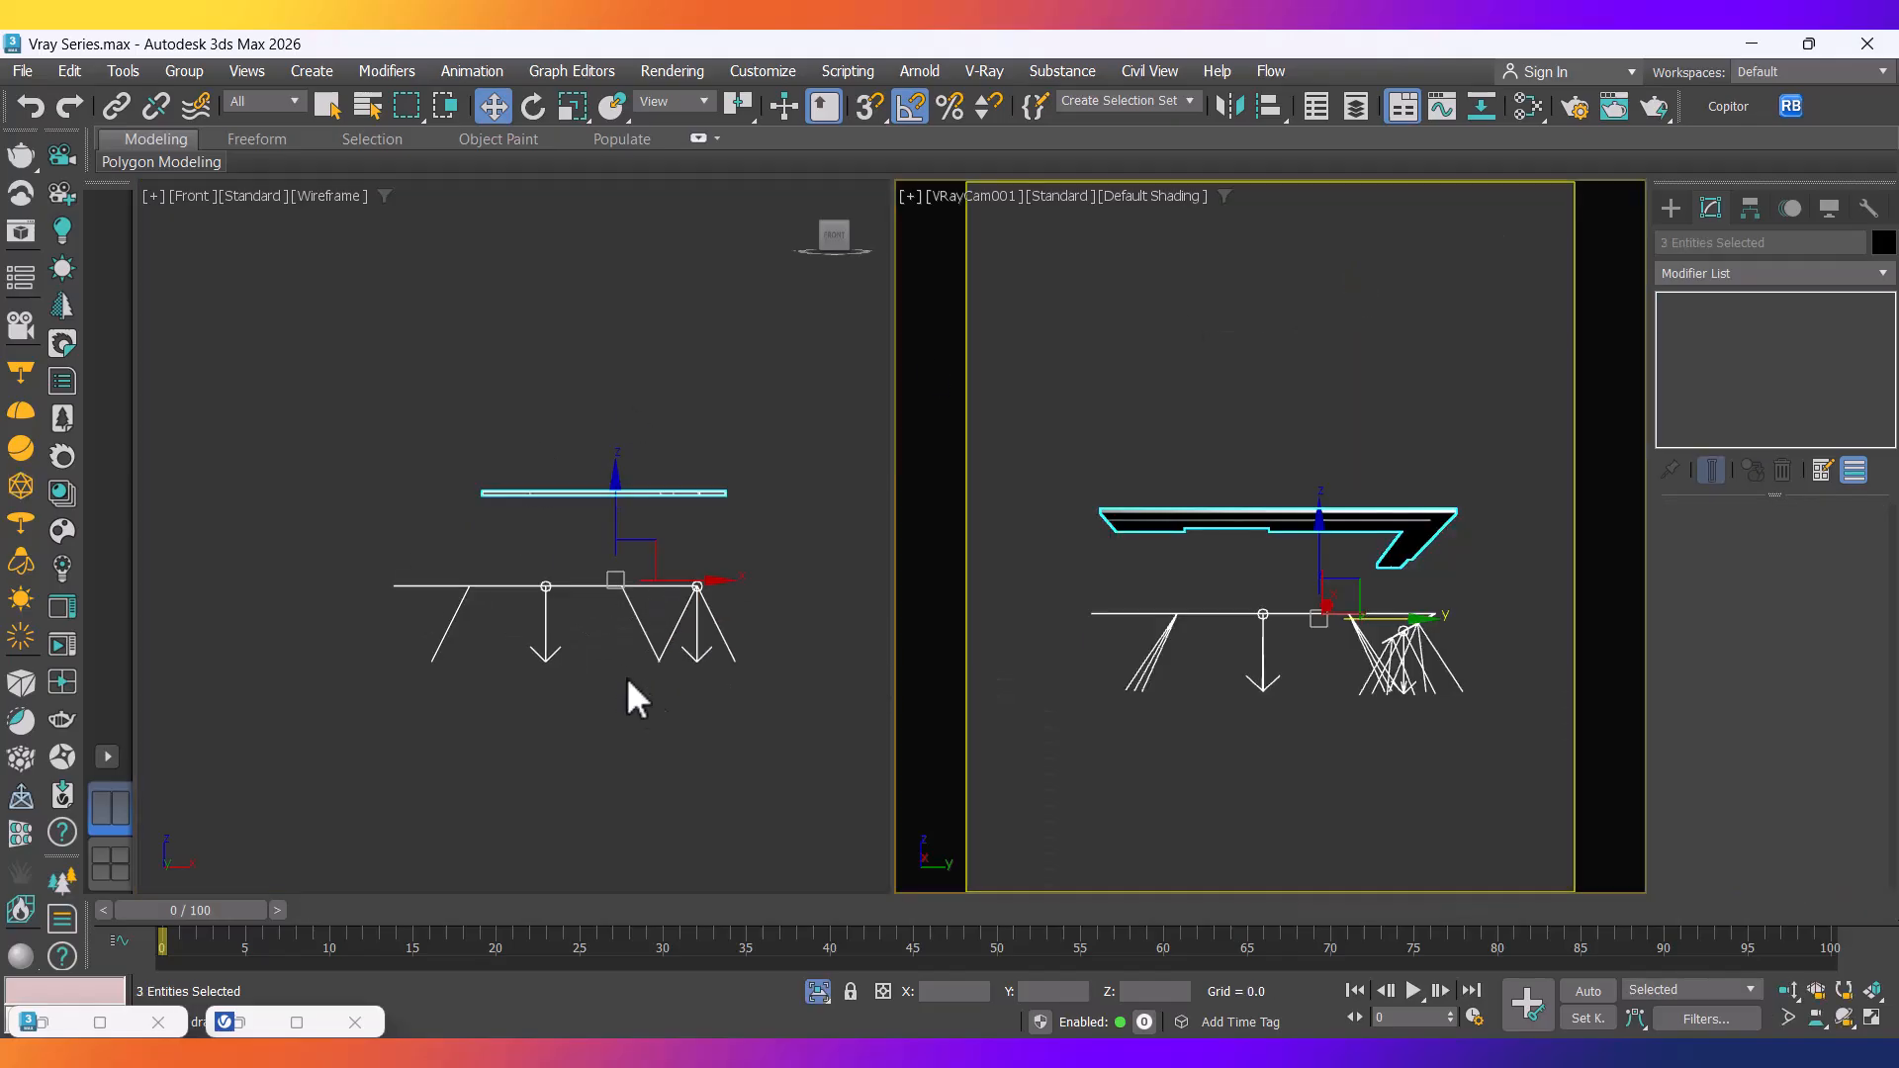
pyautogui.click(774, 704)
# Clone the two strip lights as copies one level lower, then isolate the slab with its lights.
pyautogui.moveTo(775, 704); pyautogui.dragTo(259, 504)
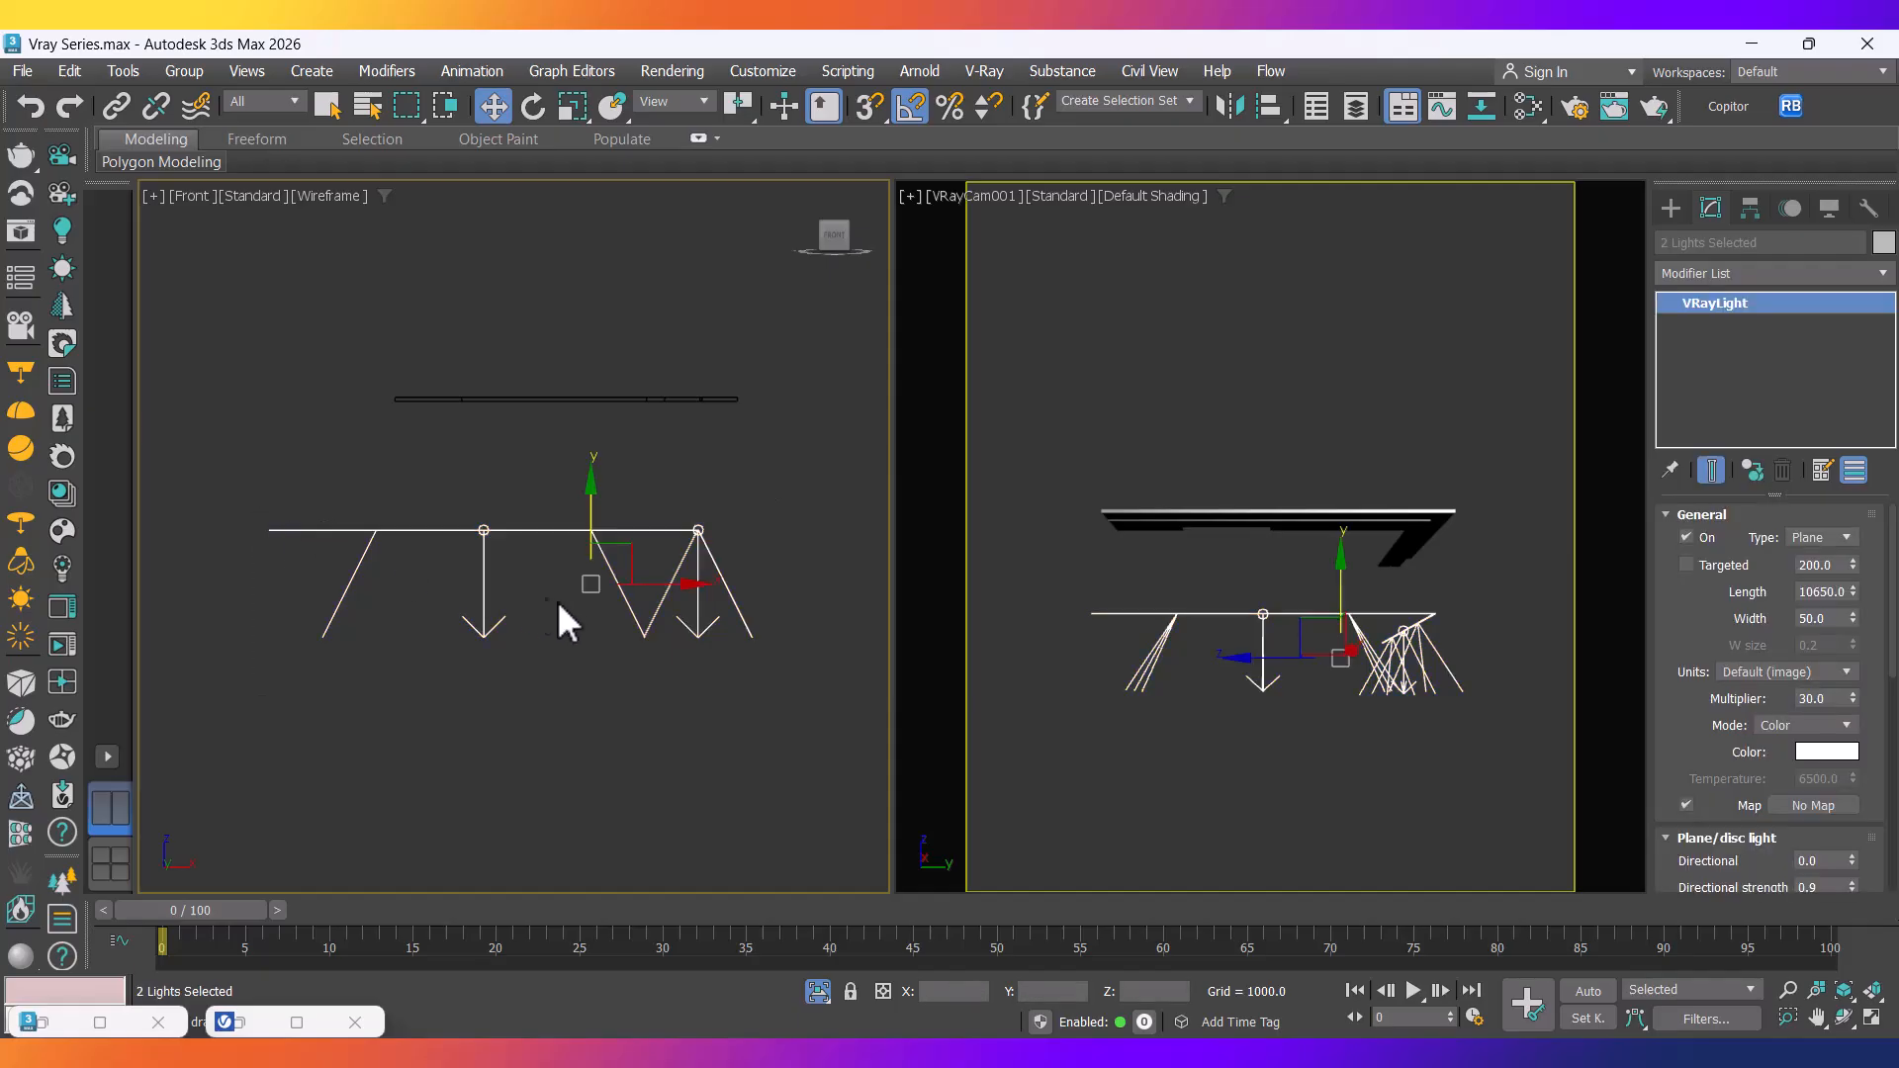
pyautogui.keyDown('shift'); pyautogui.moveTo(570, 596); pyautogui.dragTo(607, 479); pyautogui.keyUp('shift')
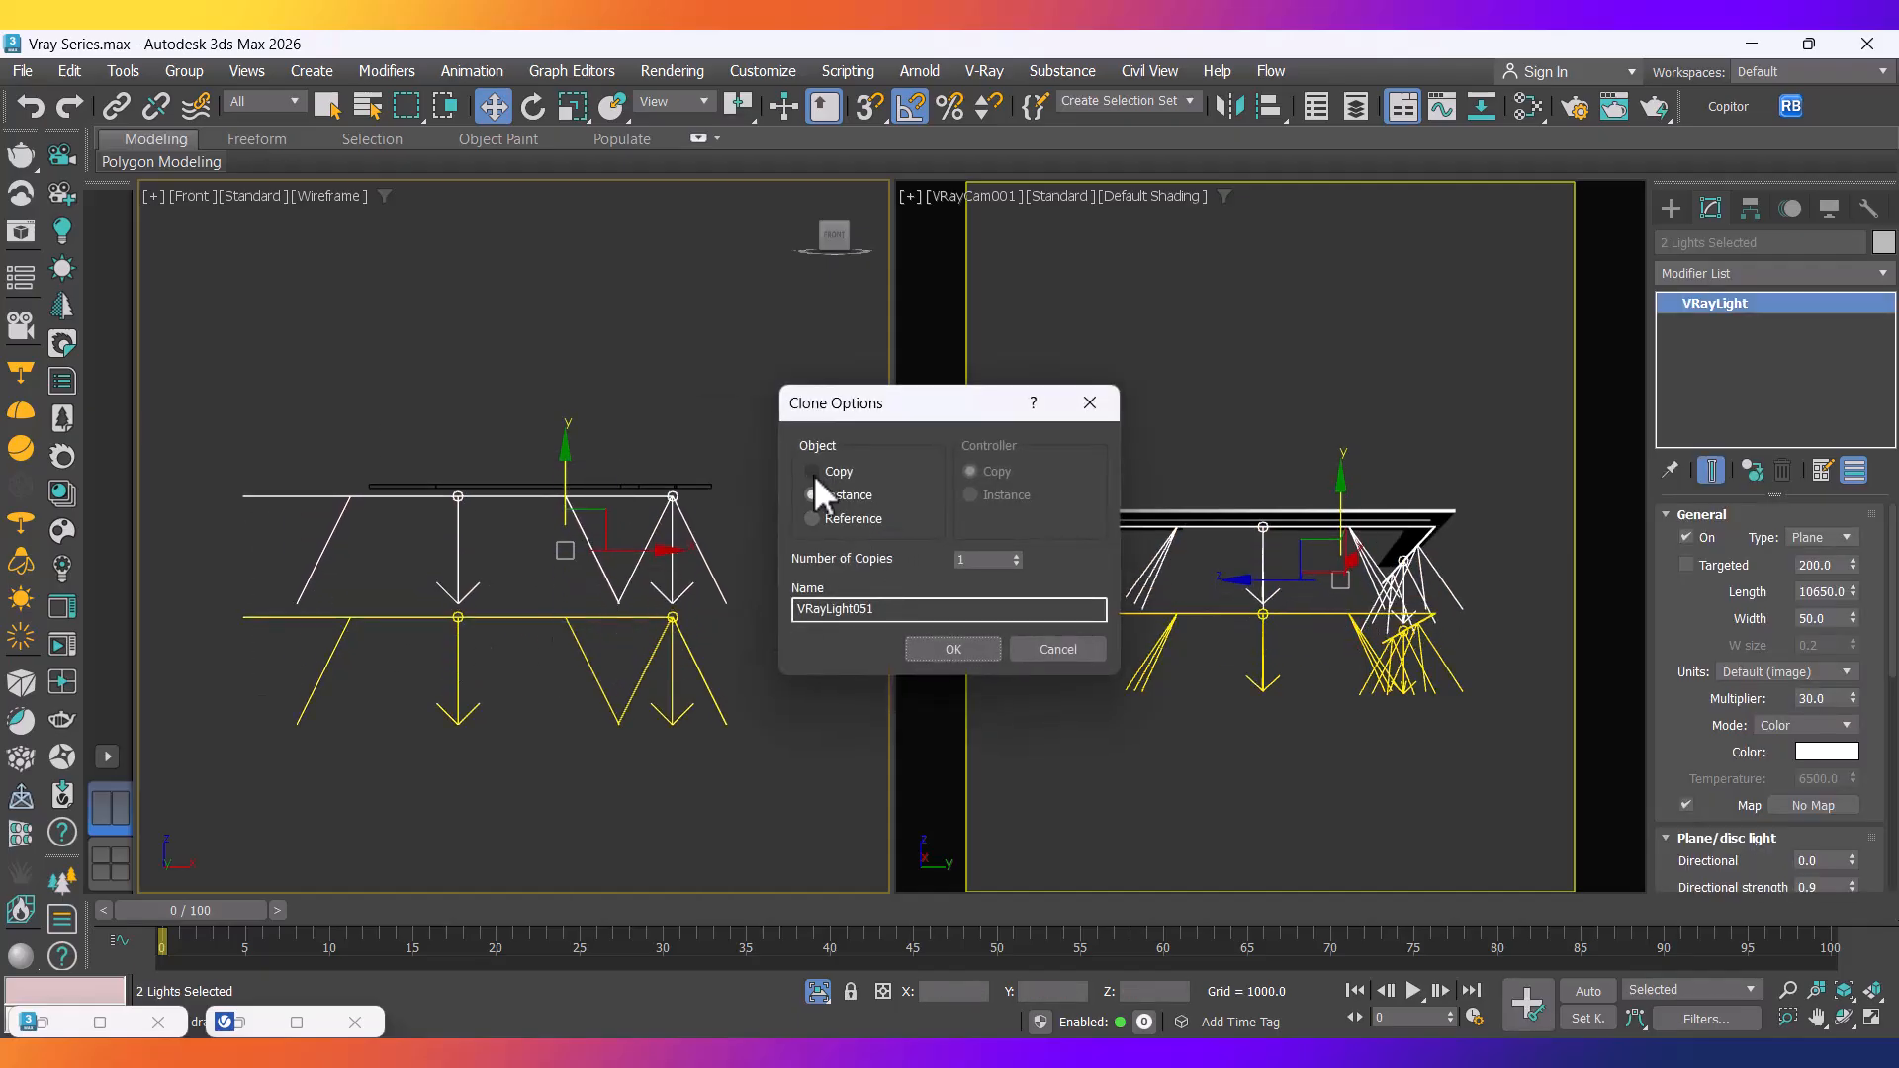
pyautogui.click(956, 650)
pyautogui.moveTo(292, 418); pyautogui.dragTo(290, 417)
pyautogui.click(572, 71)
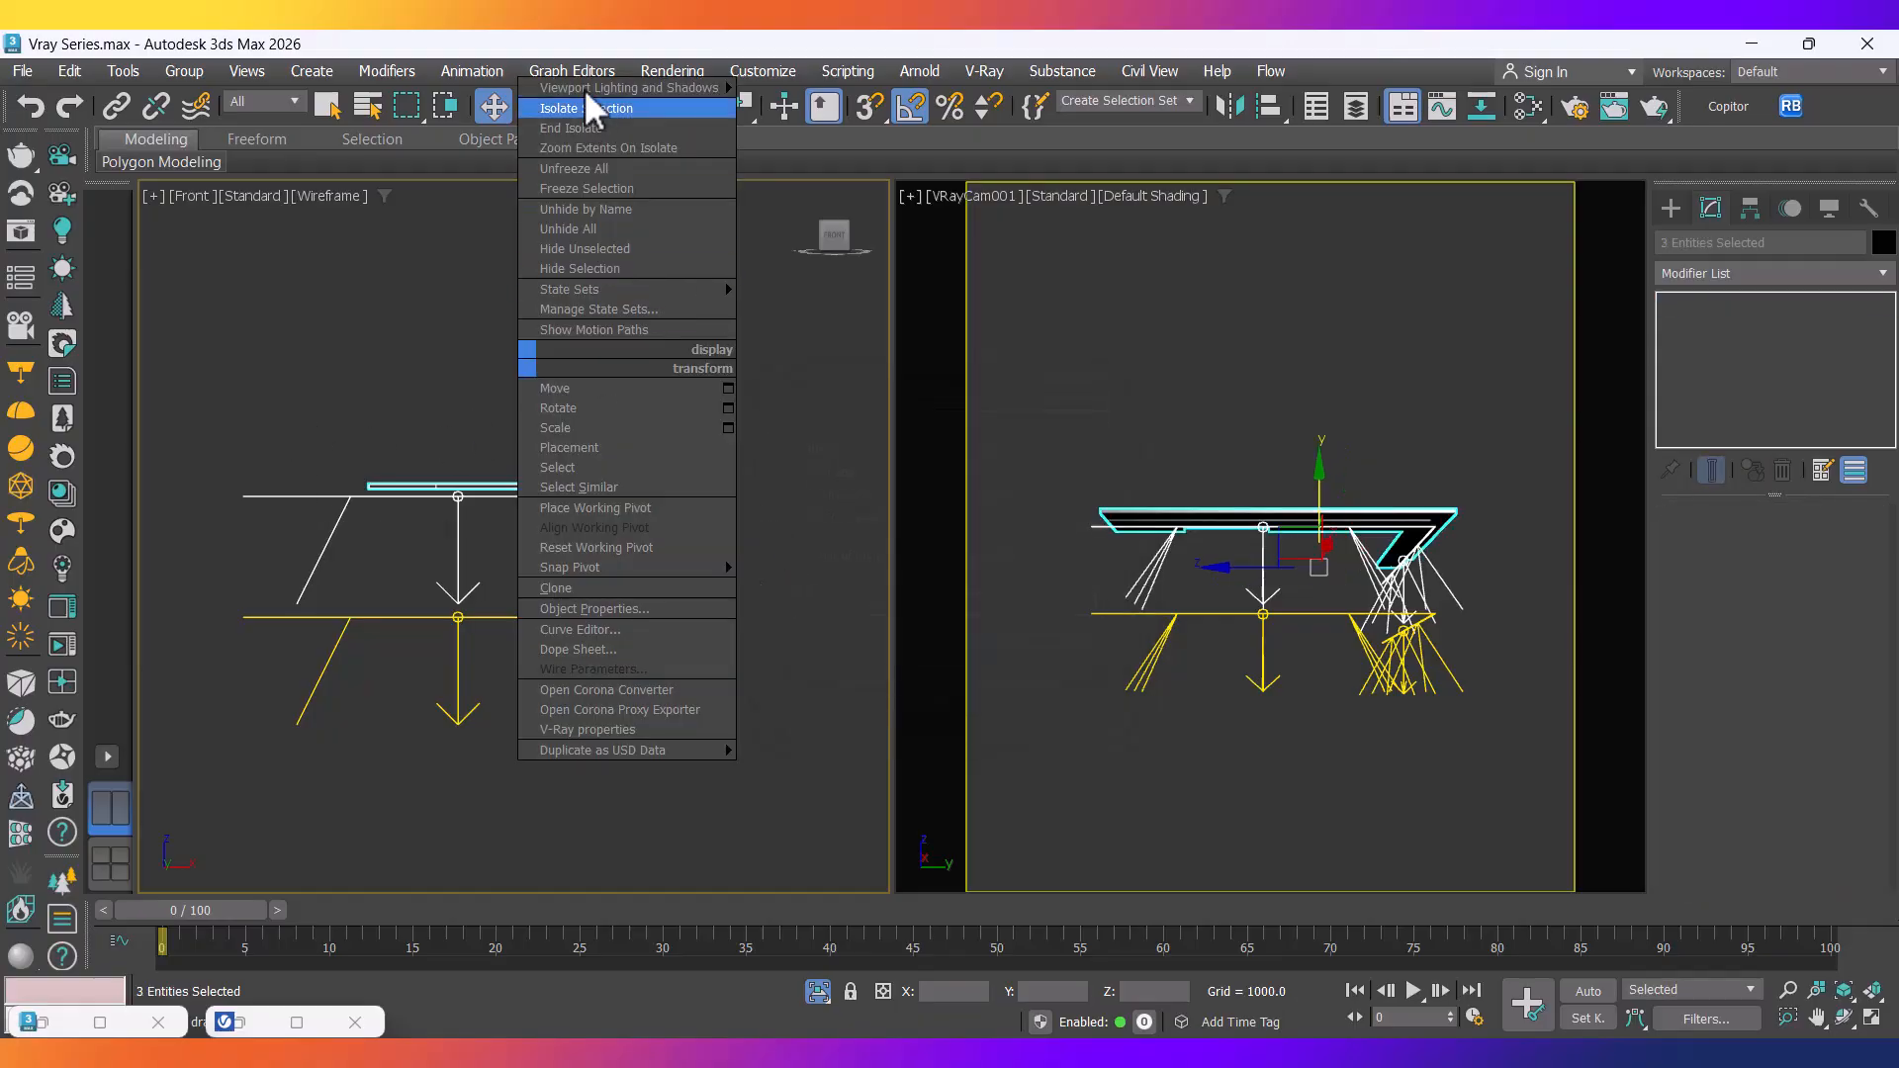
pyautogui.click(585, 107)
pyautogui.click(649, 514)
# Select both copied strip lights and raise them vertically to the upper slab level.
pyautogui.scroll(3, 648, 514)
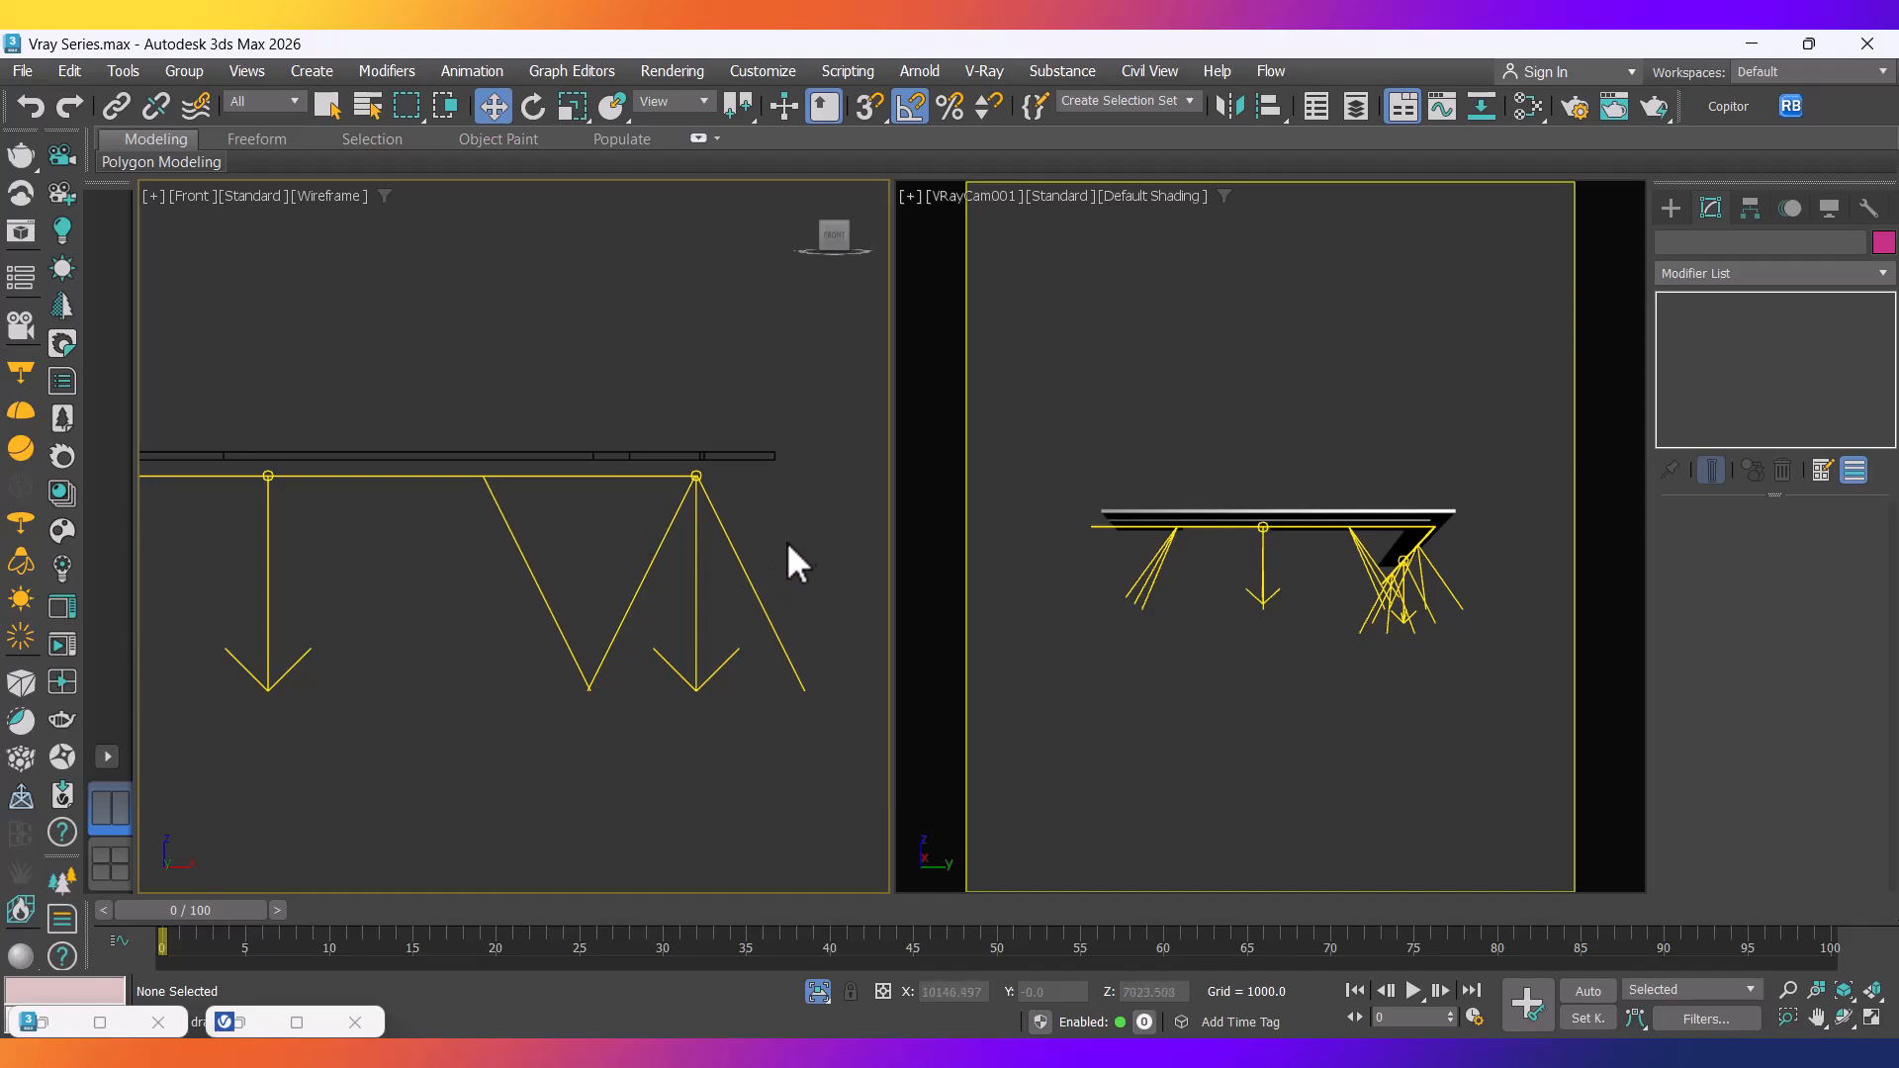
pyautogui.moveTo(247, 485); pyautogui.dragTo(249, 486)
pyautogui.moveTo(775, 531); pyautogui.dragTo(535, 494)
pyautogui.scroll(3, 460, 468)
pyautogui.moveTo(530, 723); pyautogui.dragTo(545, 665)
pyautogui.scroll(-3, 545, 665)
pyautogui.moveTo(641, 653); pyautogui.dragTo(487, 670, button='middle')
pyautogui.scroll(2, 562, 674)
pyautogui.scroll(3, 605, 574)
pyautogui.moveTo(692, 541); pyautogui.dragTo(341, 490, button='middle')
# In Top view, shift both lights onto the slab edge outline.
pyautogui.press('t')
pyautogui.scroll(3, 605, 574)
pyautogui.moveTo(551, 636); pyautogui.dragTo(555, 645)
pyautogui.scroll(12, 774, 457)
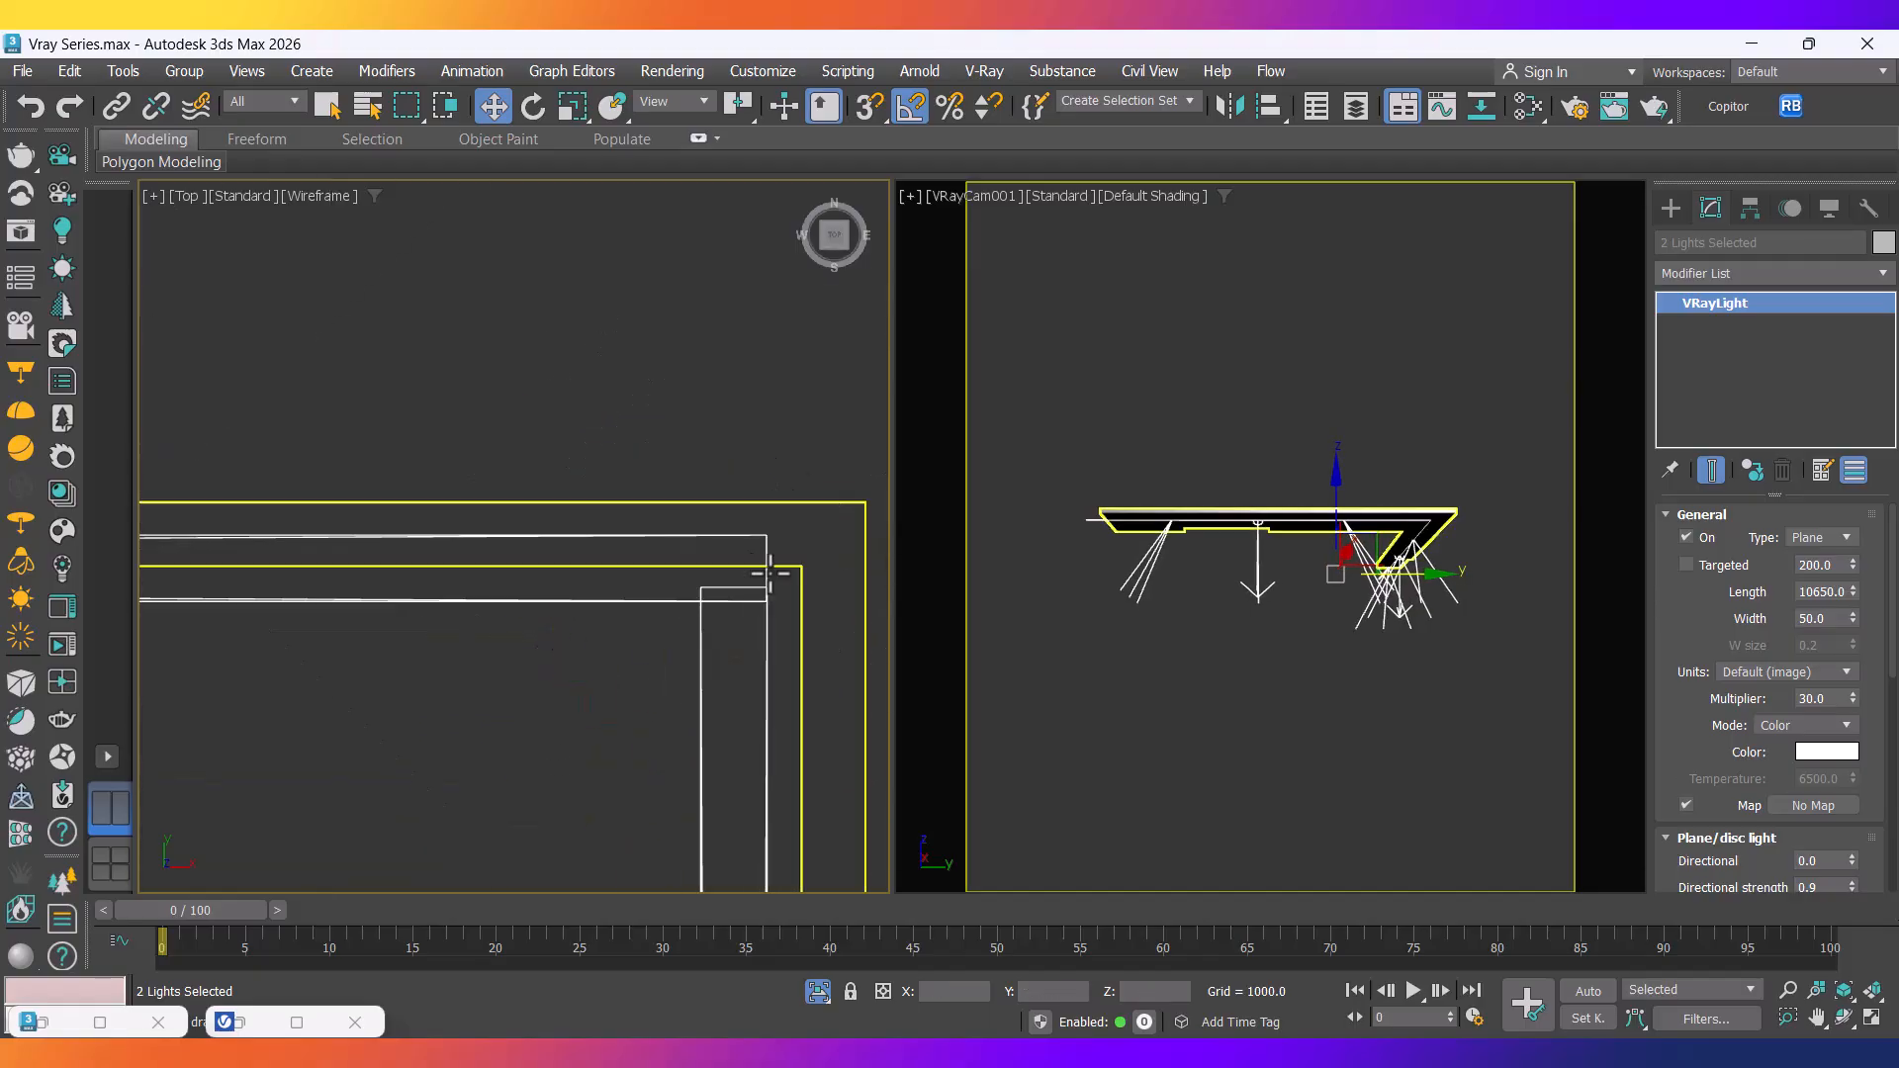
pyautogui.moveTo(762, 589); pyautogui.dragTo(761, 534)
pyautogui.scroll(-12, 761, 534)
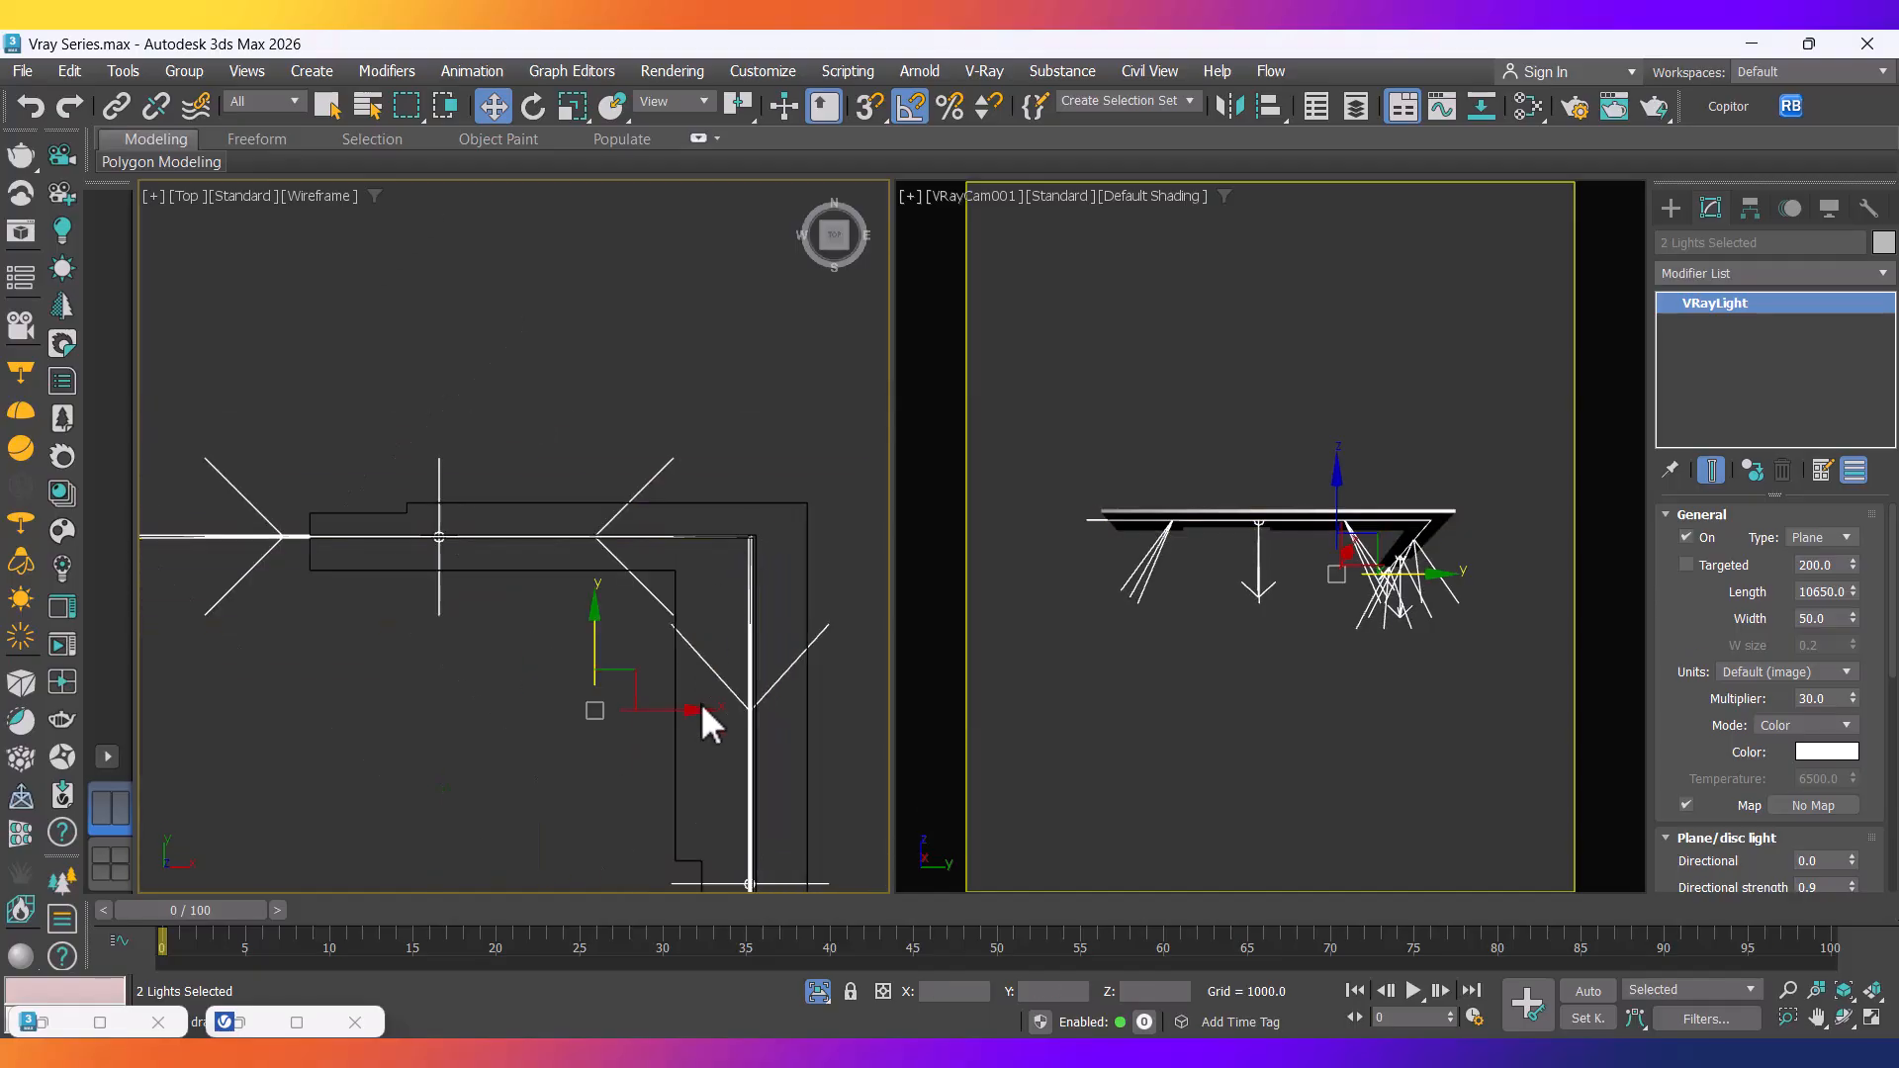
pyautogui.scroll(12, 530, 713)
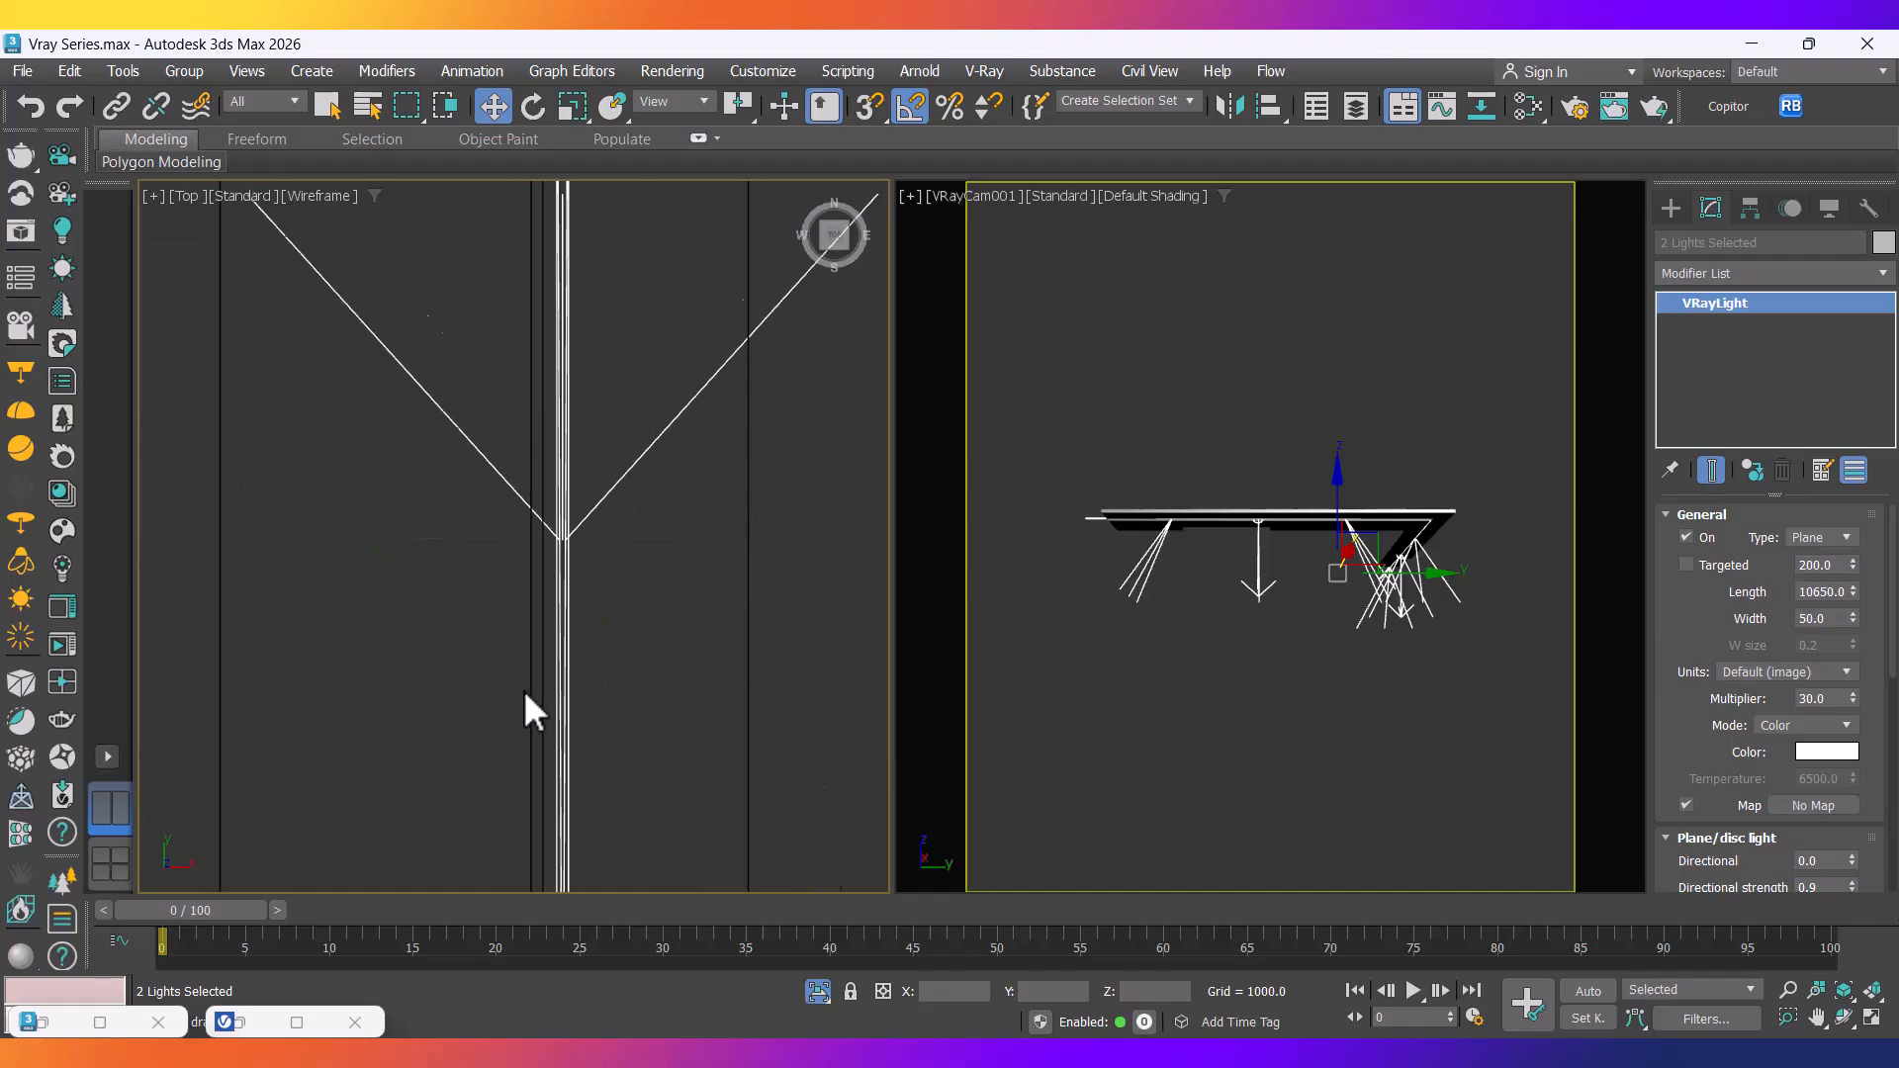
pyautogui.moveTo(680, 684); pyautogui.dragTo(522, 672)
pyautogui.scroll(-10, 521, 670)
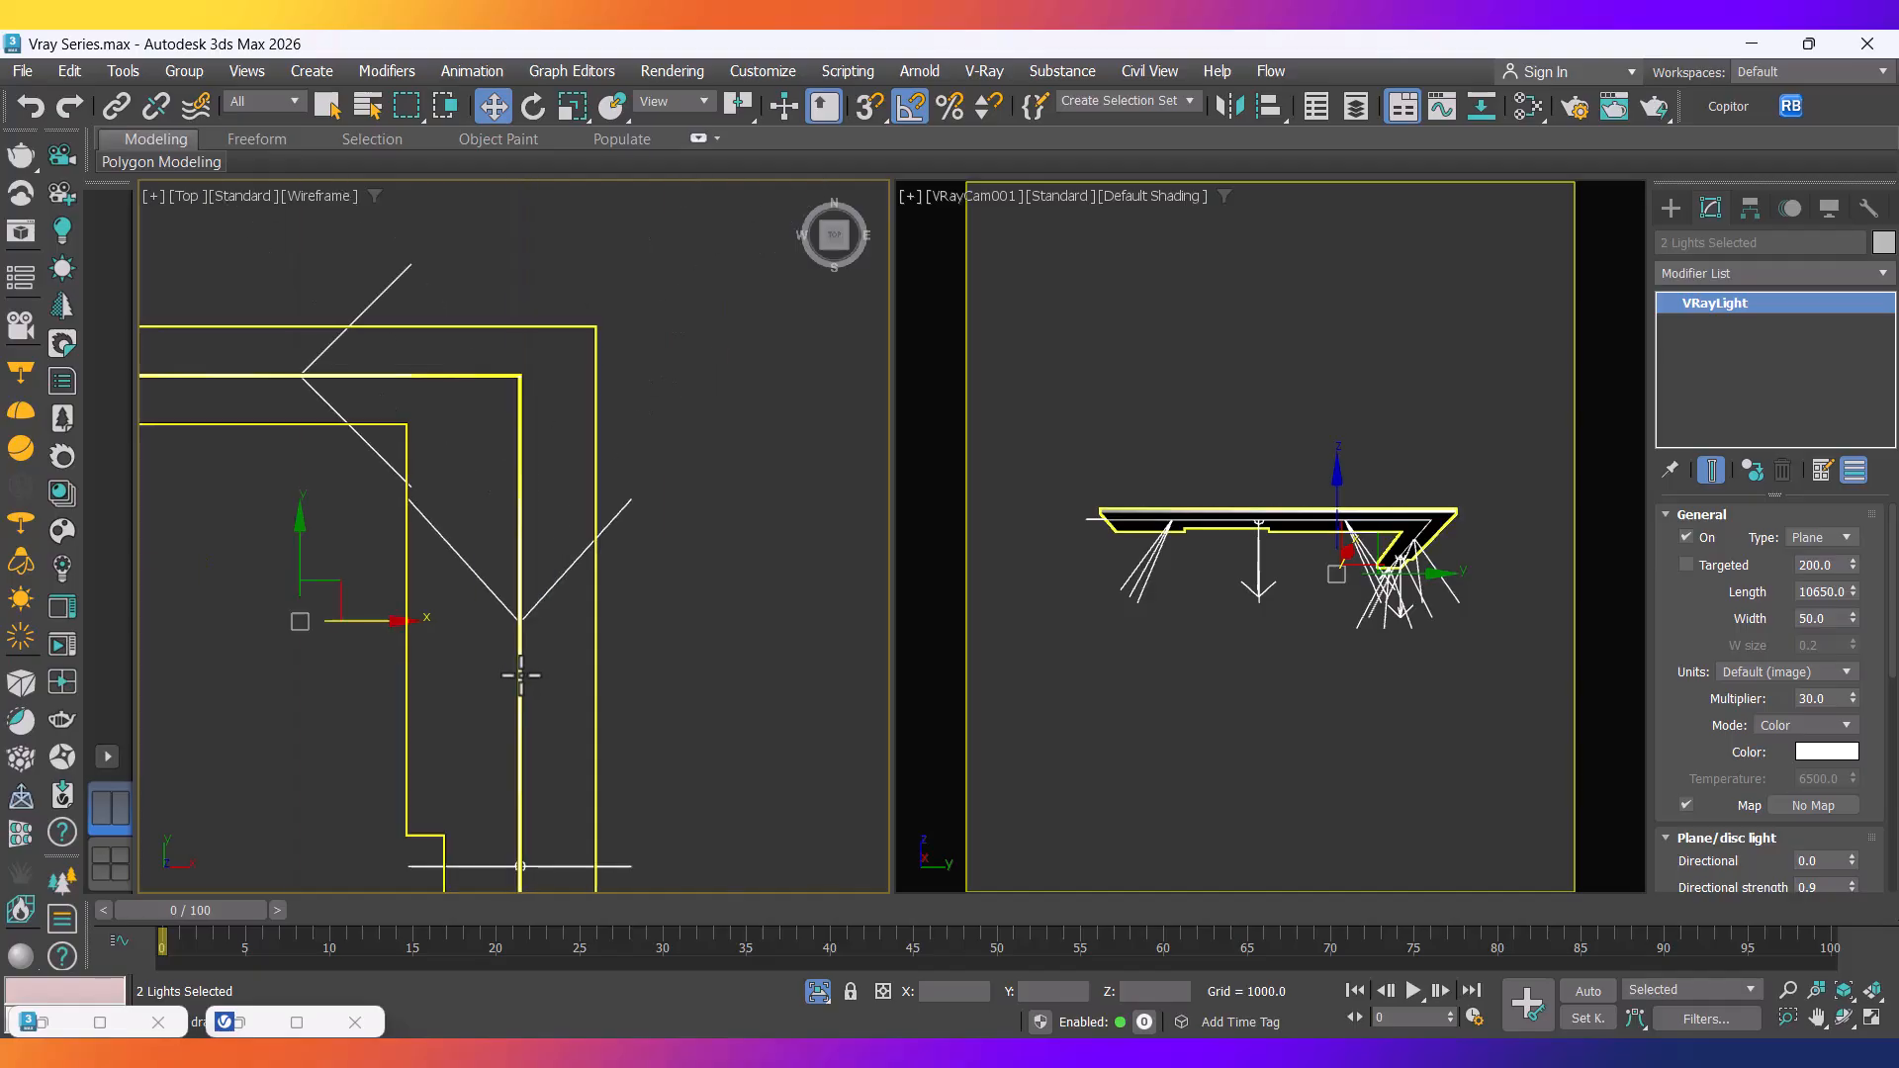
# Select VRayLight051 alone and scale it shorter along X.
pyautogui.click(665, 738)
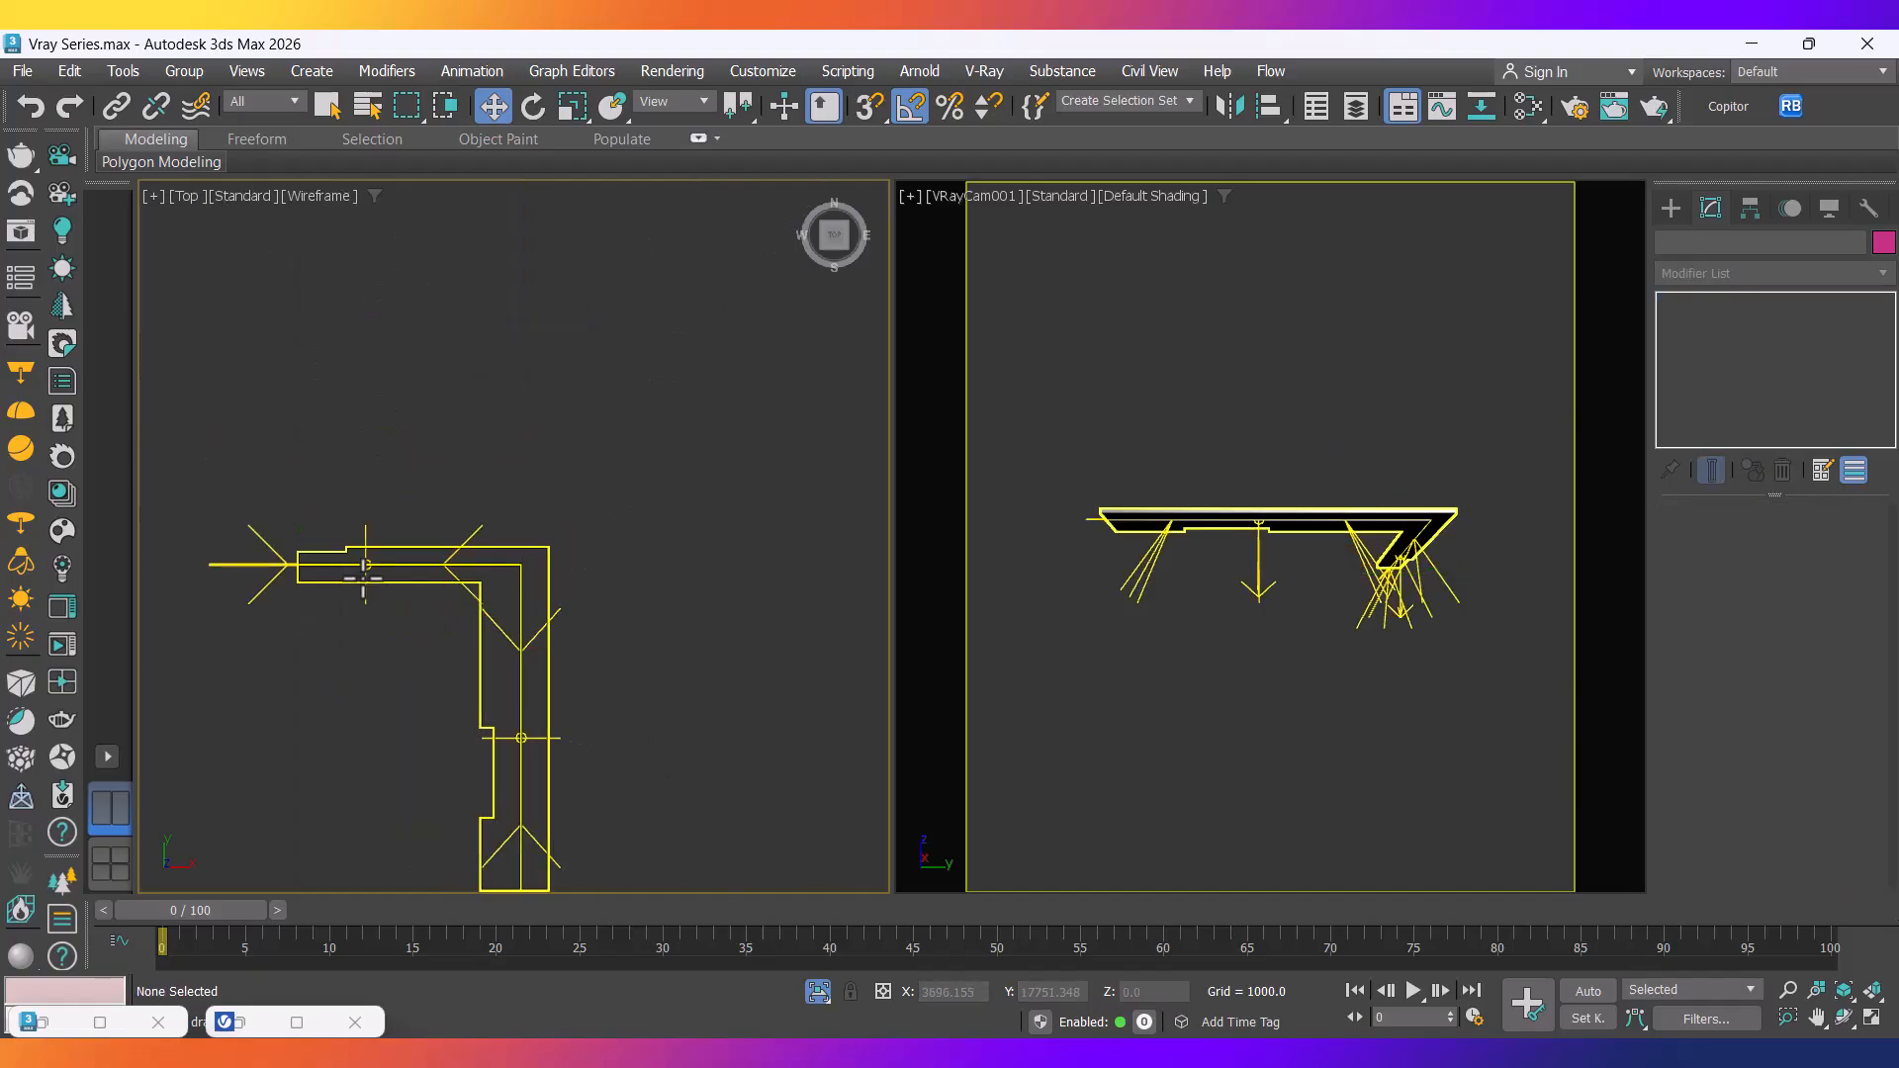
pyautogui.click(263, 564)
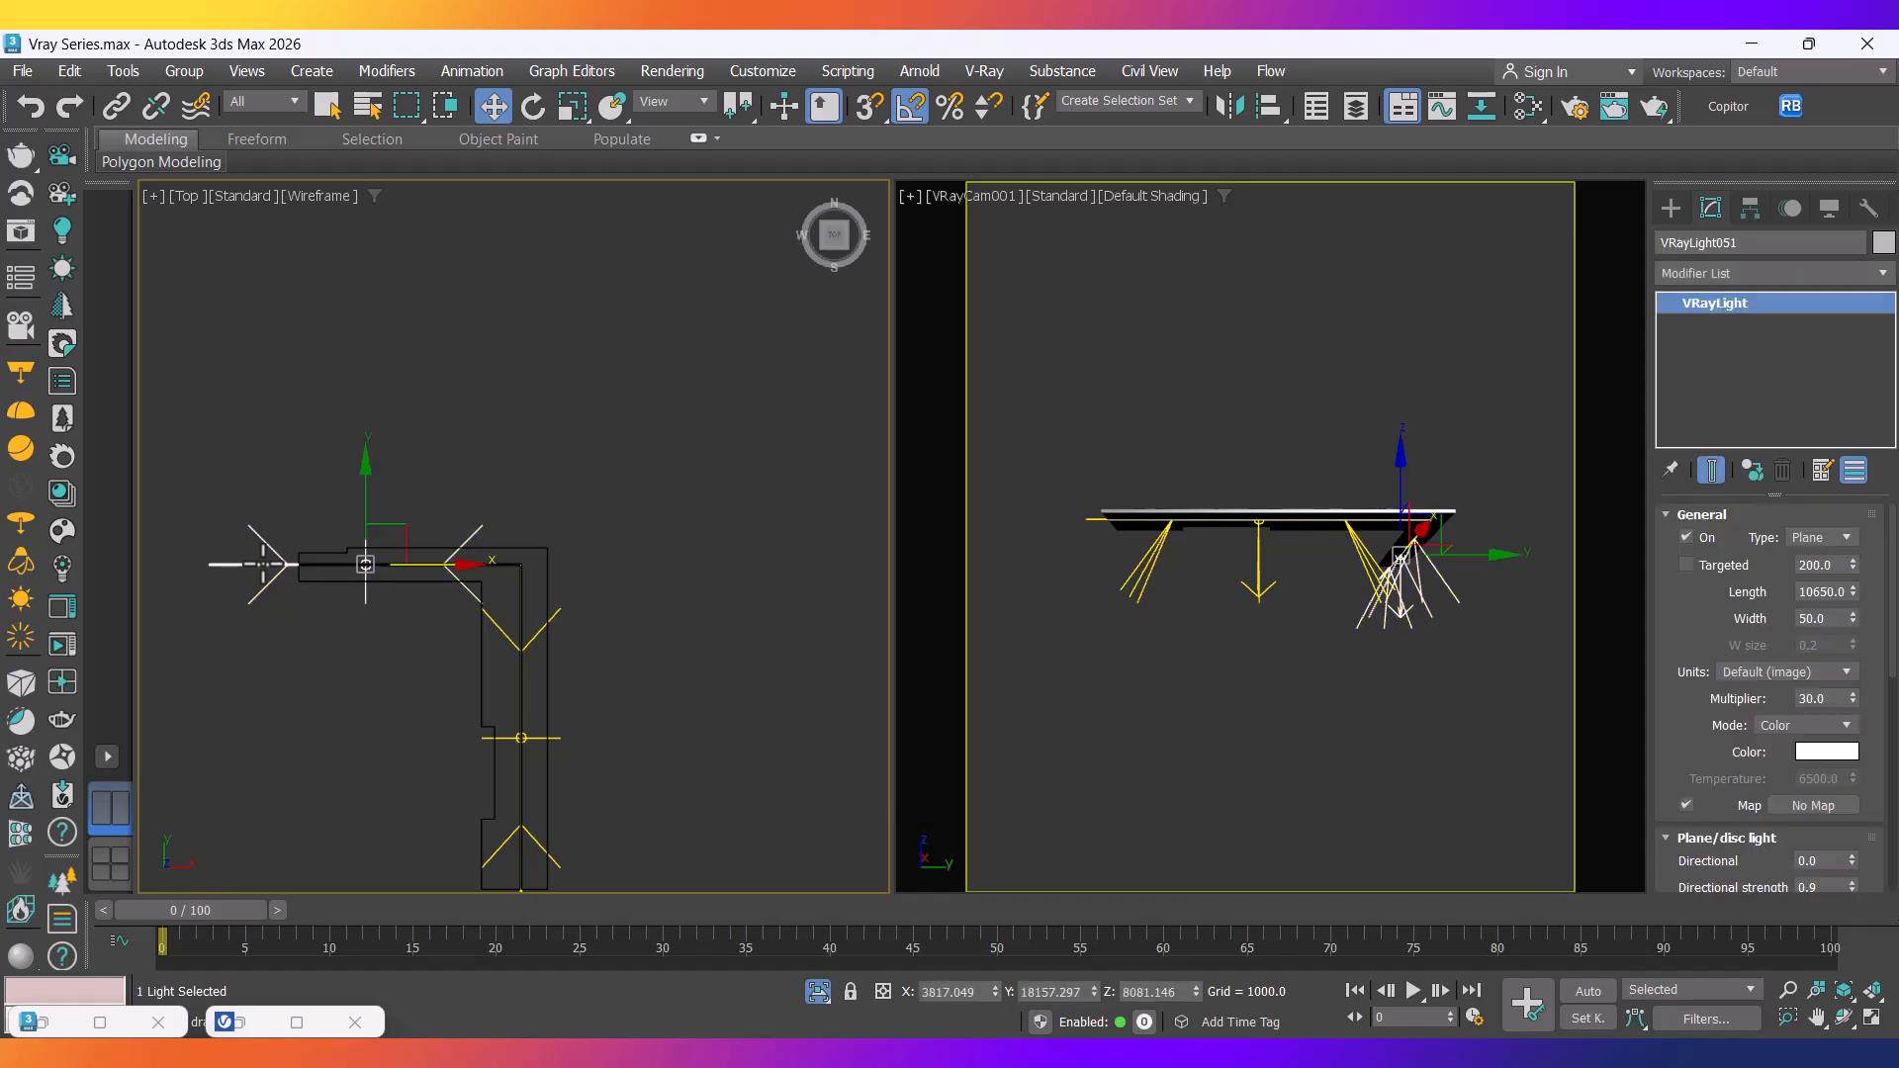
pyautogui.press('r')
pyautogui.moveTo(471, 560); pyautogui.dragTo(459, 560)
pyautogui.scroll(4, 445, 578)
pyautogui.moveTo(445, 578); pyautogui.dragTo(611, 681, button='middle')
pyautogui.moveTo(532, 657); pyautogui.dragTo(570, 663)
pyautogui.press('w')
# Nudge VRayLight051 to the slab corner and fine-tune its length to fit the edge.
pyautogui.scroll(8, 805, 669)
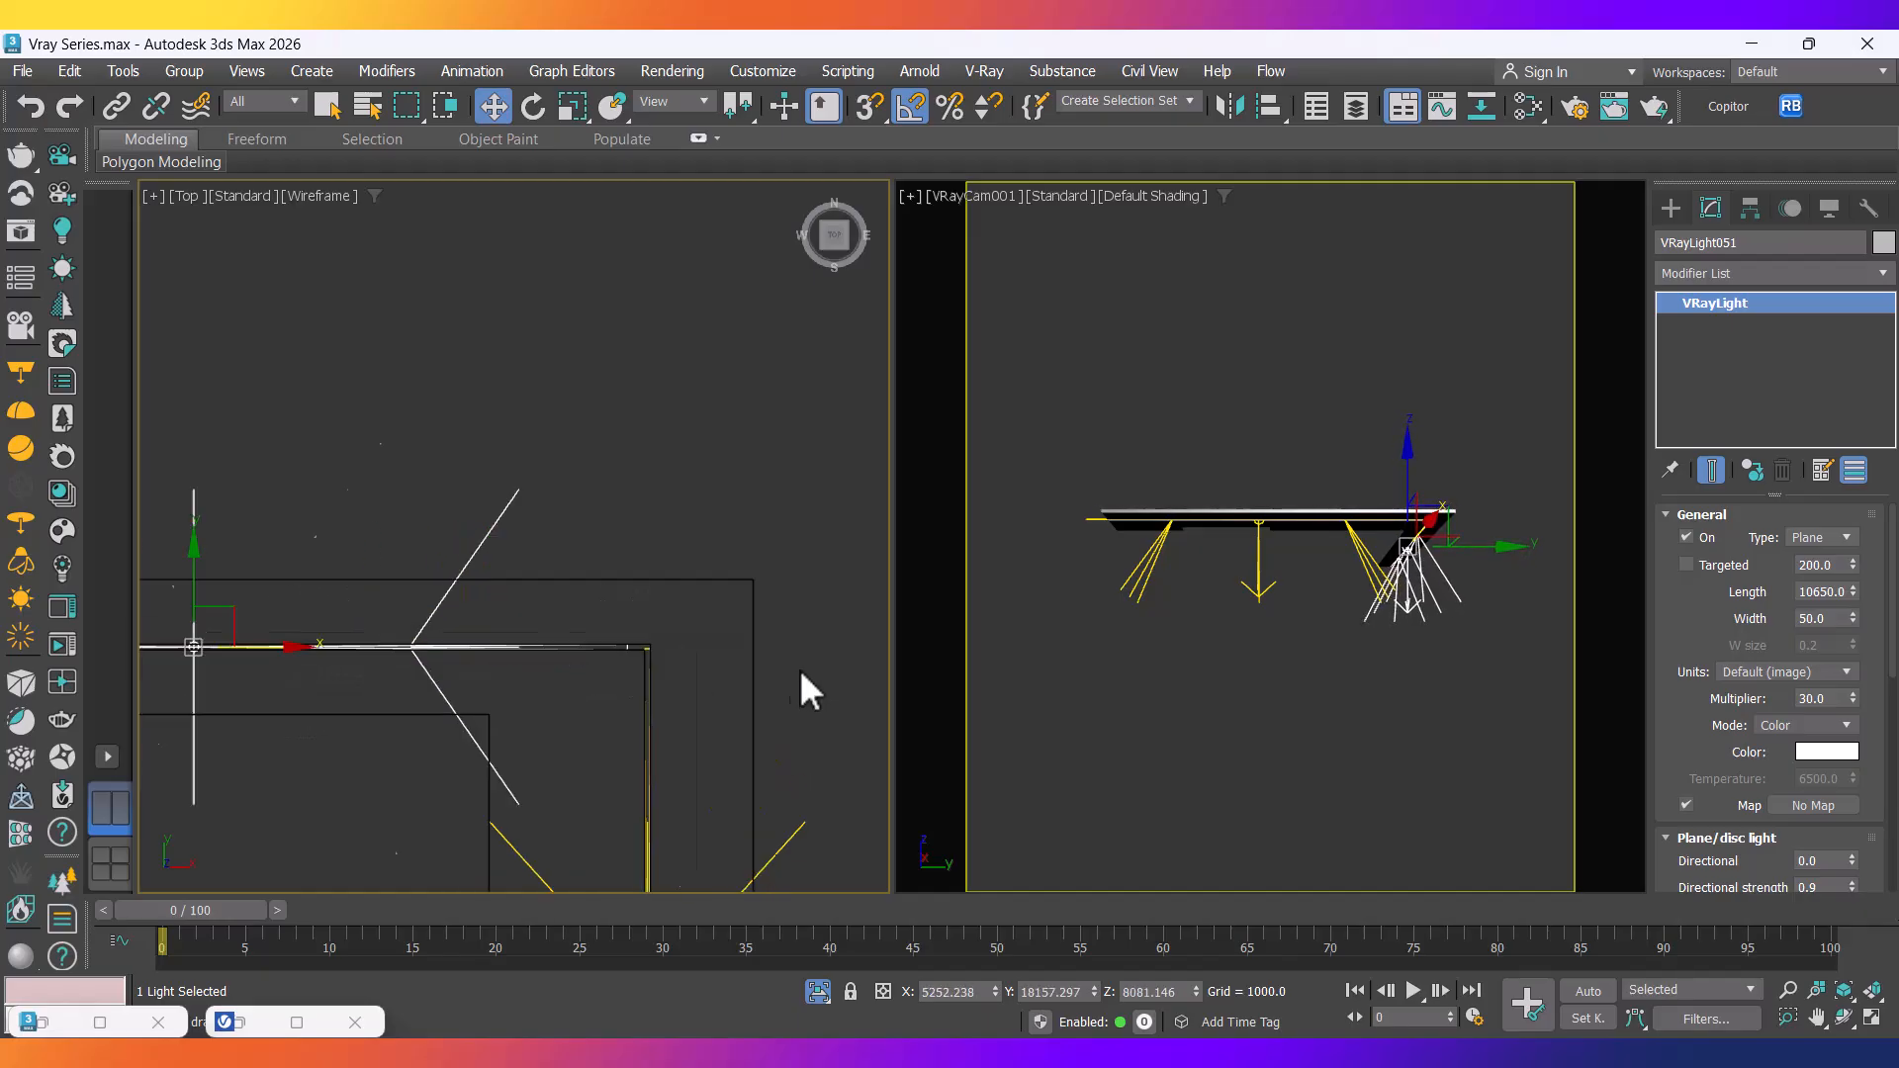
pyautogui.scroll(-6, 582, 629)
pyautogui.moveTo(347, 666); pyautogui.dragTo(501, 661, button='middle')
pyautogui.moveTo(403, 641); pyautogui.dragTo(412, 642)
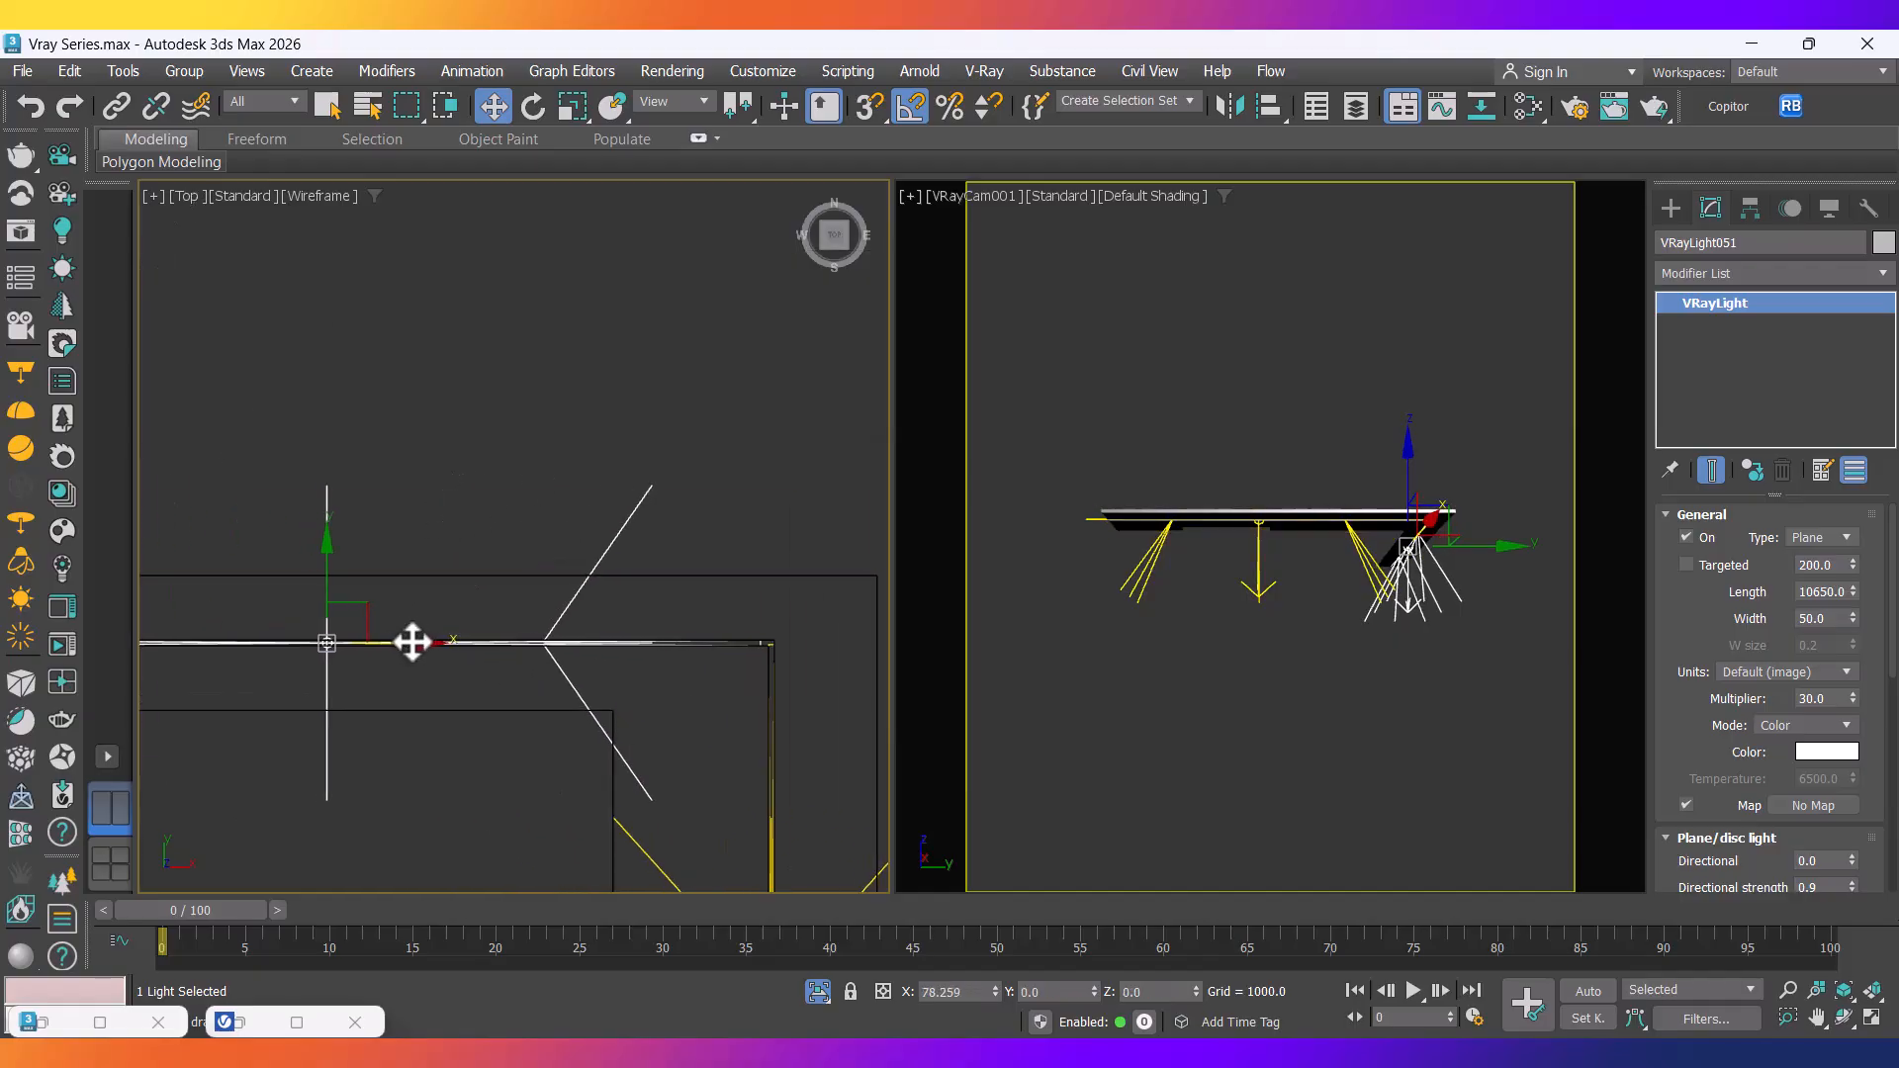
pyautogui.scroll(-3, 416, 644)
pyautogui.moveTo(367, 659); pyautogui.dragTo(454, 681, button='middle')
pyautogui.scroll(4, 318, 664)
pyautogui.moveTo(579, 694); pyautogui.dragTo(422, 672, button='middle')
pyautogui.press('r')
pyautogui.moveTo(819, 670); pyautogui.dragTo(352, 651, button='middle')
pyautogui.scroll(2, 636, 674)
pyautogui.moveTo(278, 649); pyautogui.dragTo(284, 650)
pyautogui.scroll(-3, 283, 650)
pyautogui.scroll(5, 553, 652)
pyautogui.scroll(-4, 591, 650)
pyautogui.scroll(-8, 590, 649)
pyautogui.scroll(4, 408, 662)
pyautogui.scroll(4, 627, 661)
pyautogui.moveTo(631, 677); pyautogui.dragTo(363, 673, button='middle')
pyautogui.moveTo(658, 662); pyautogui.dragTo(657, 666)
pyautogui.moveTo(670, 685); pyautogui.dragTo(554, 674, button='middle')
pyautogui.scroll(5, 739, 673)
pyautogui.scroll(5, 791, 650)
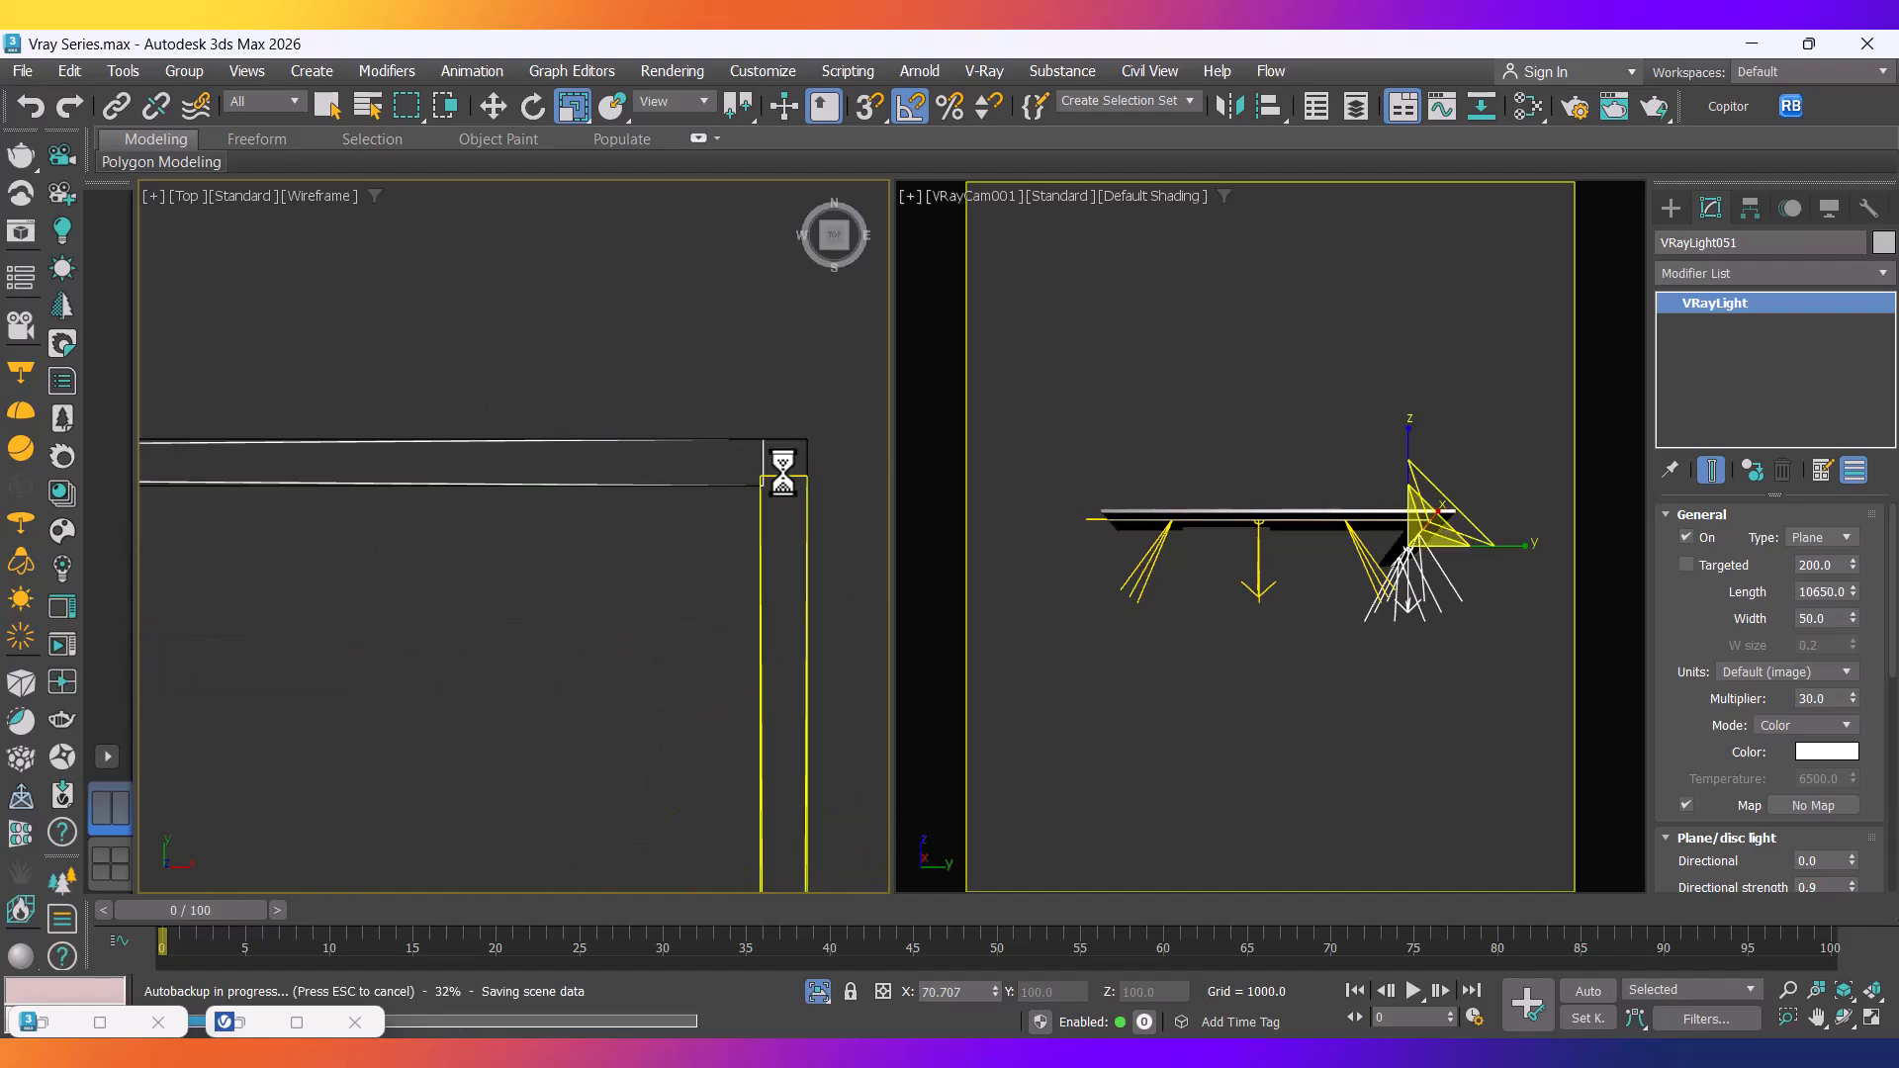
# Scale VRayLight052 along Y (91%, 93%, then 103%) and nudge it to fit the slab edge.
pyautogui.click(761, 511)
pyautogui.scroll(-12, 763, 511)
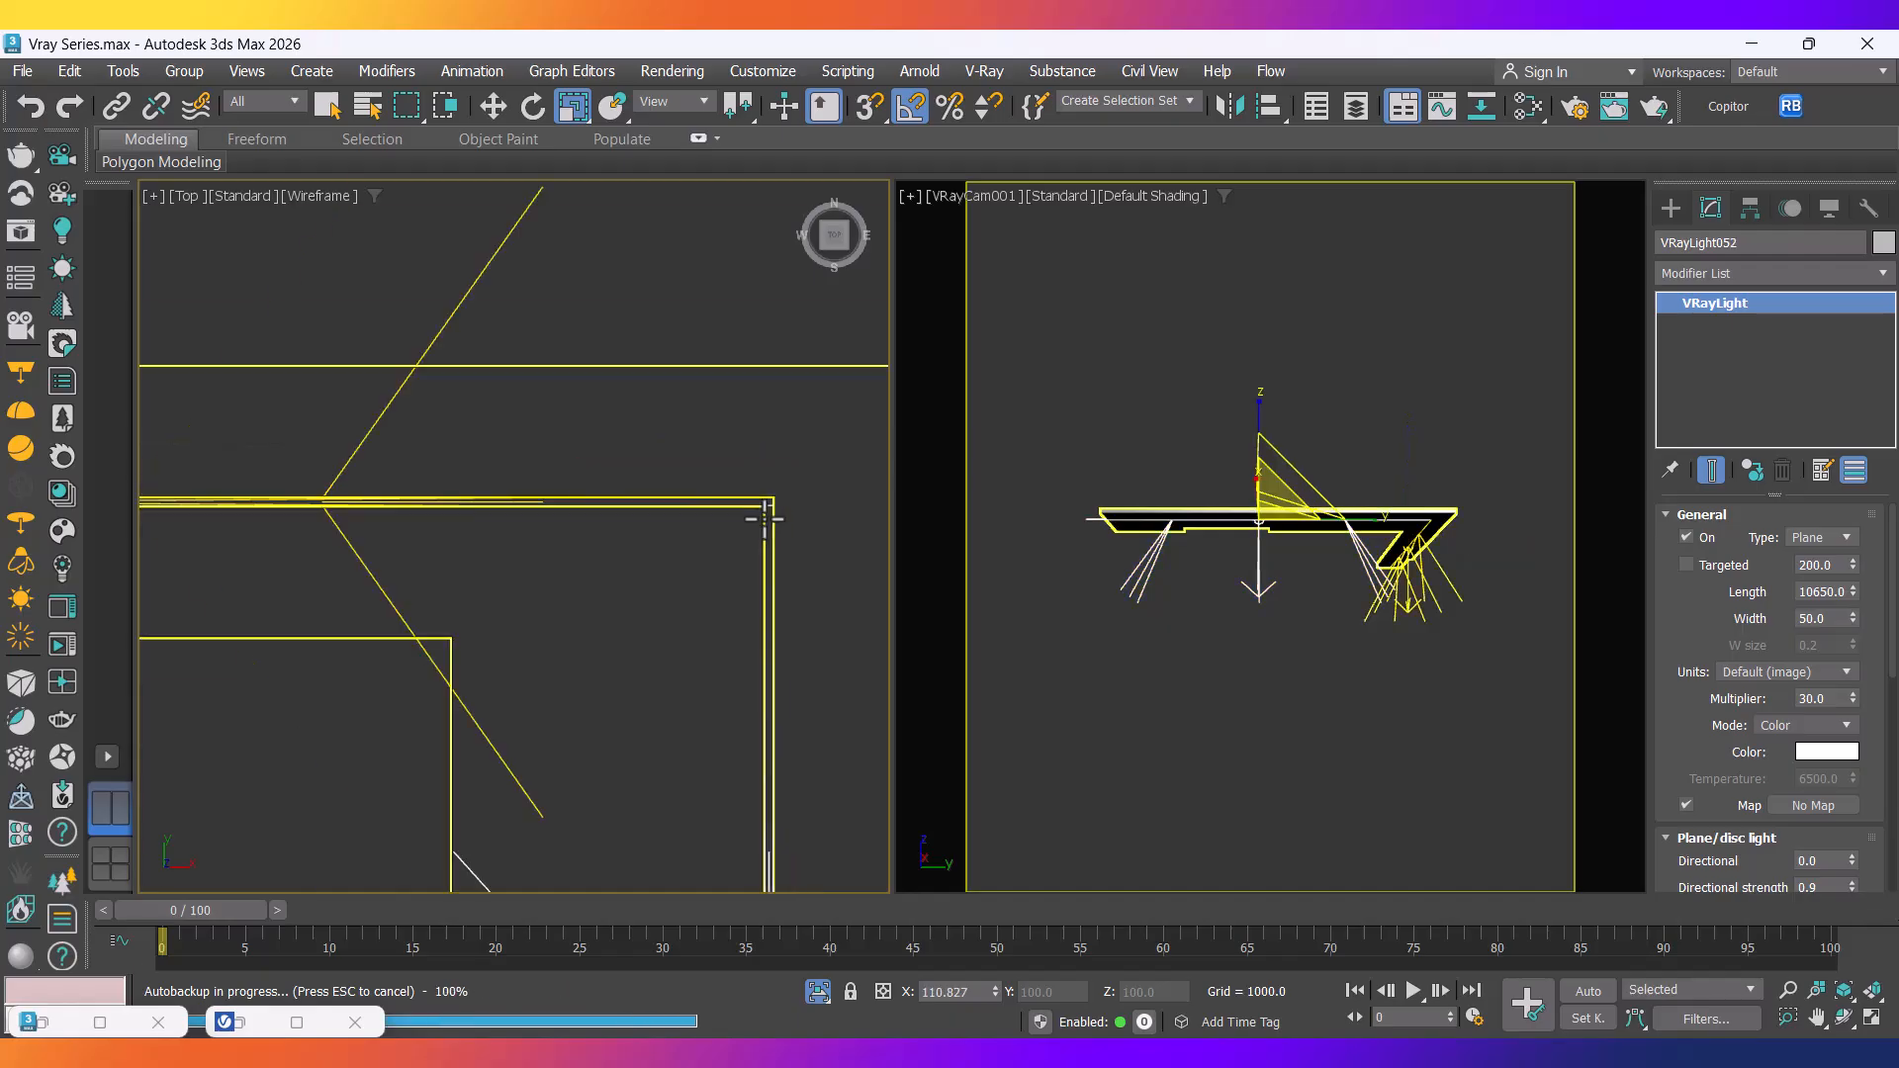
pyautogui.scroll(3, 776, 723)
pyautogui.scroll(2, 737, 710)
pyautogui.moveTo(702, 592); pyautogui.dragTo(666, 501, button='middle')
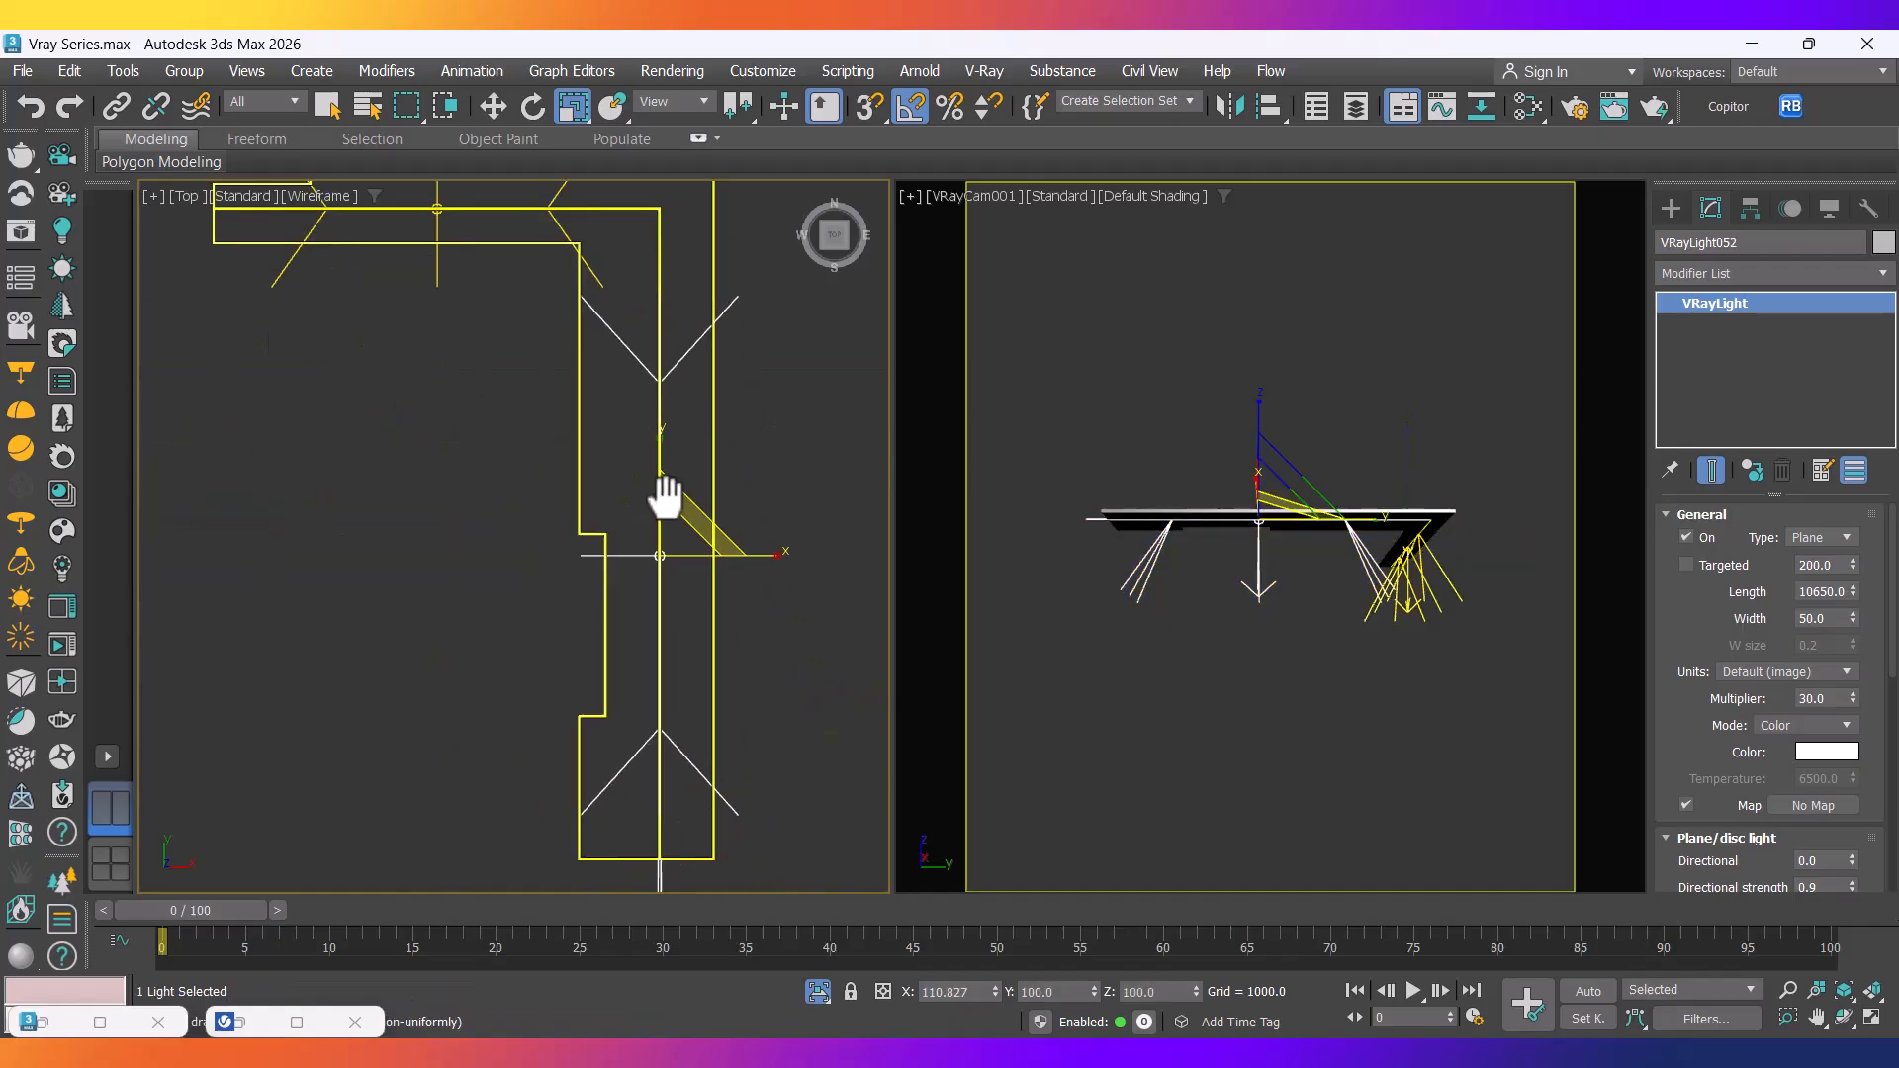
pyautogui.moveTo(660, 445); pyautogui.dragTo(662, 452)
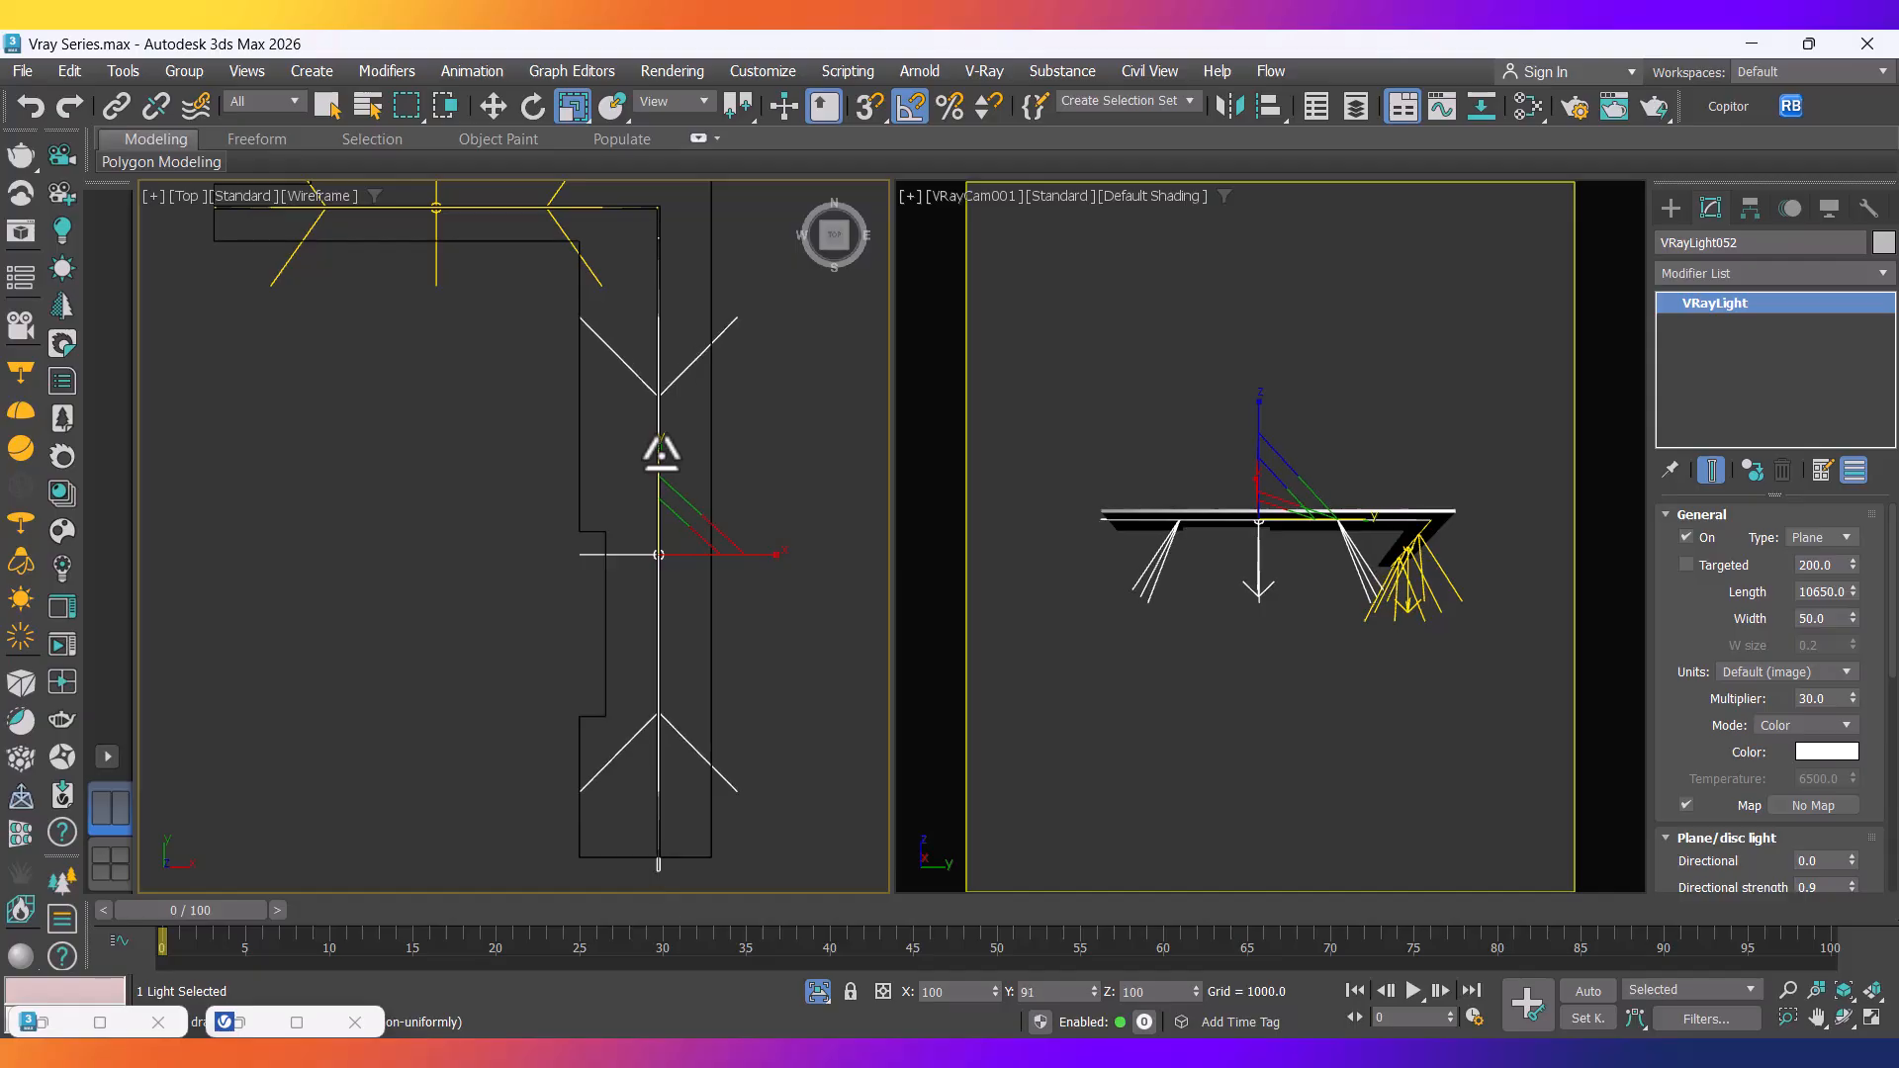
pyautogui.moveTo(660, 452); pyautogui.dragTo(656, 463)
pyautogui.press('w')
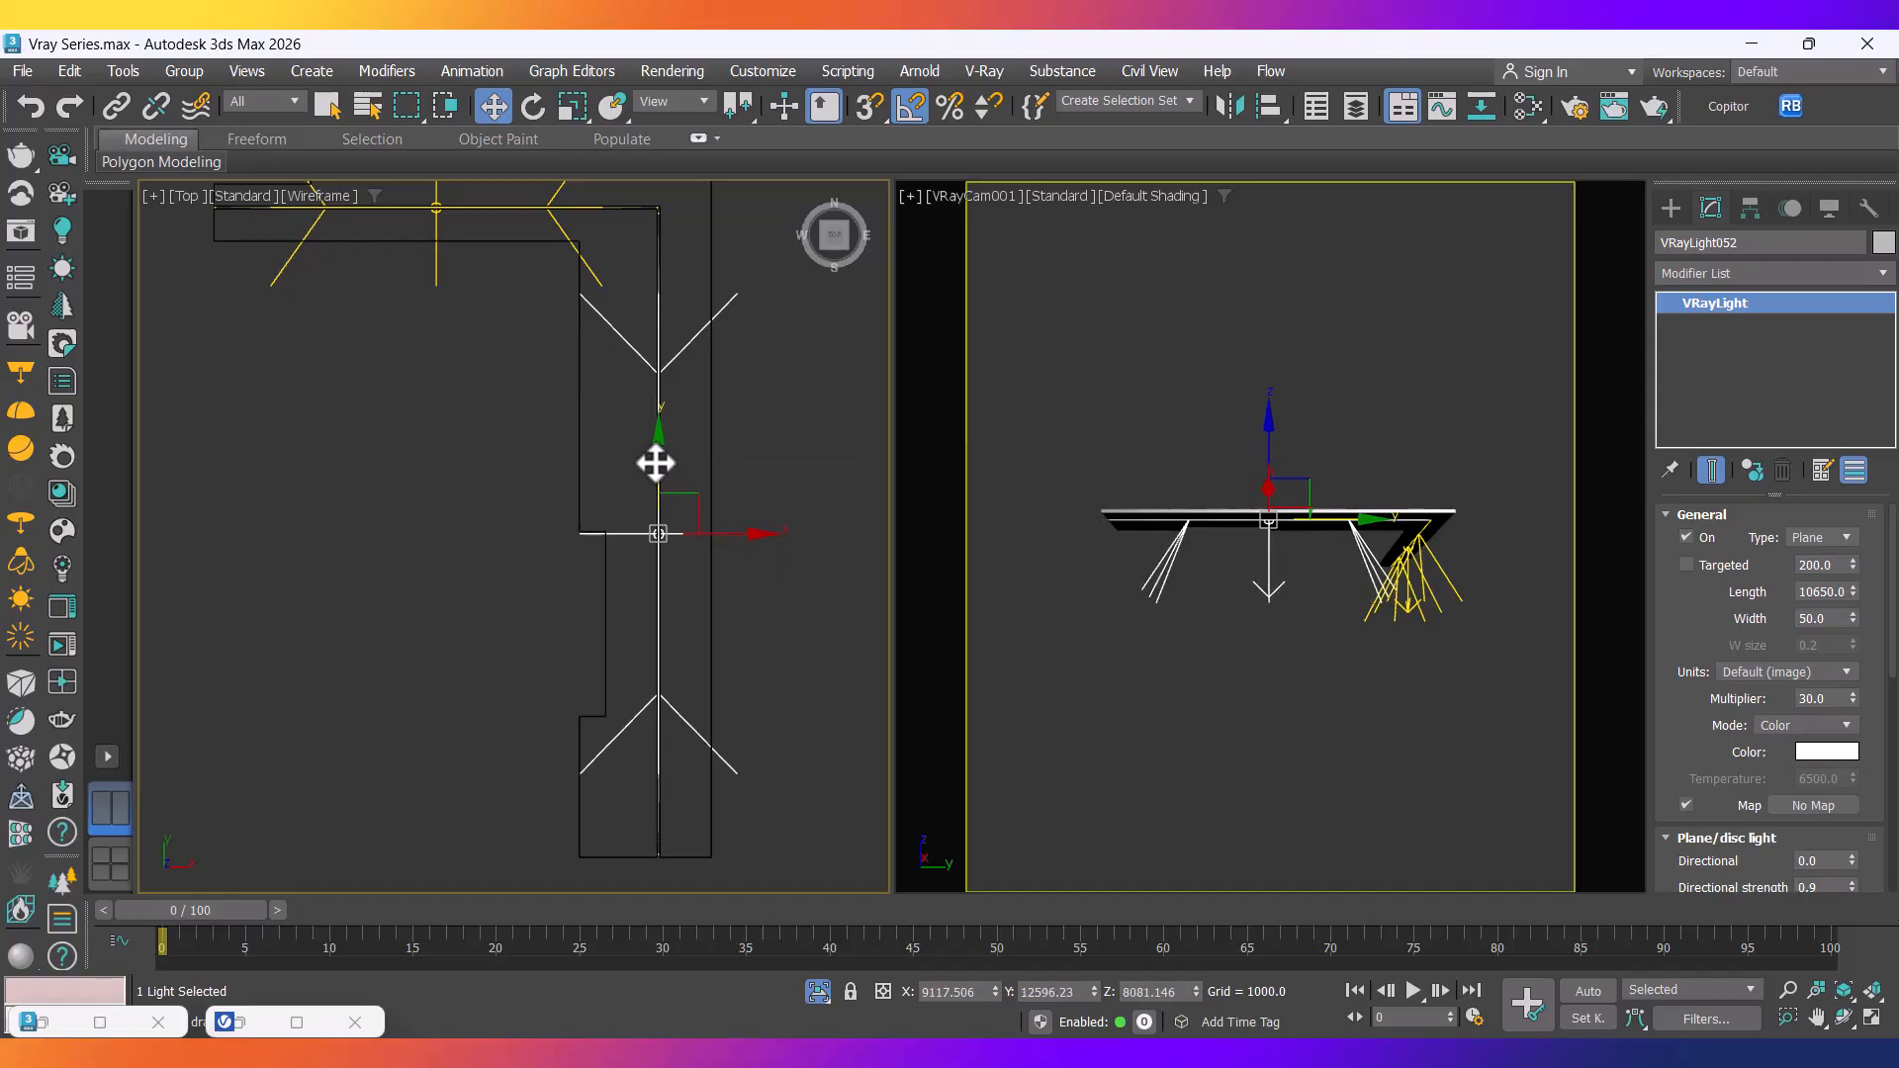
pyautogui.press('r')
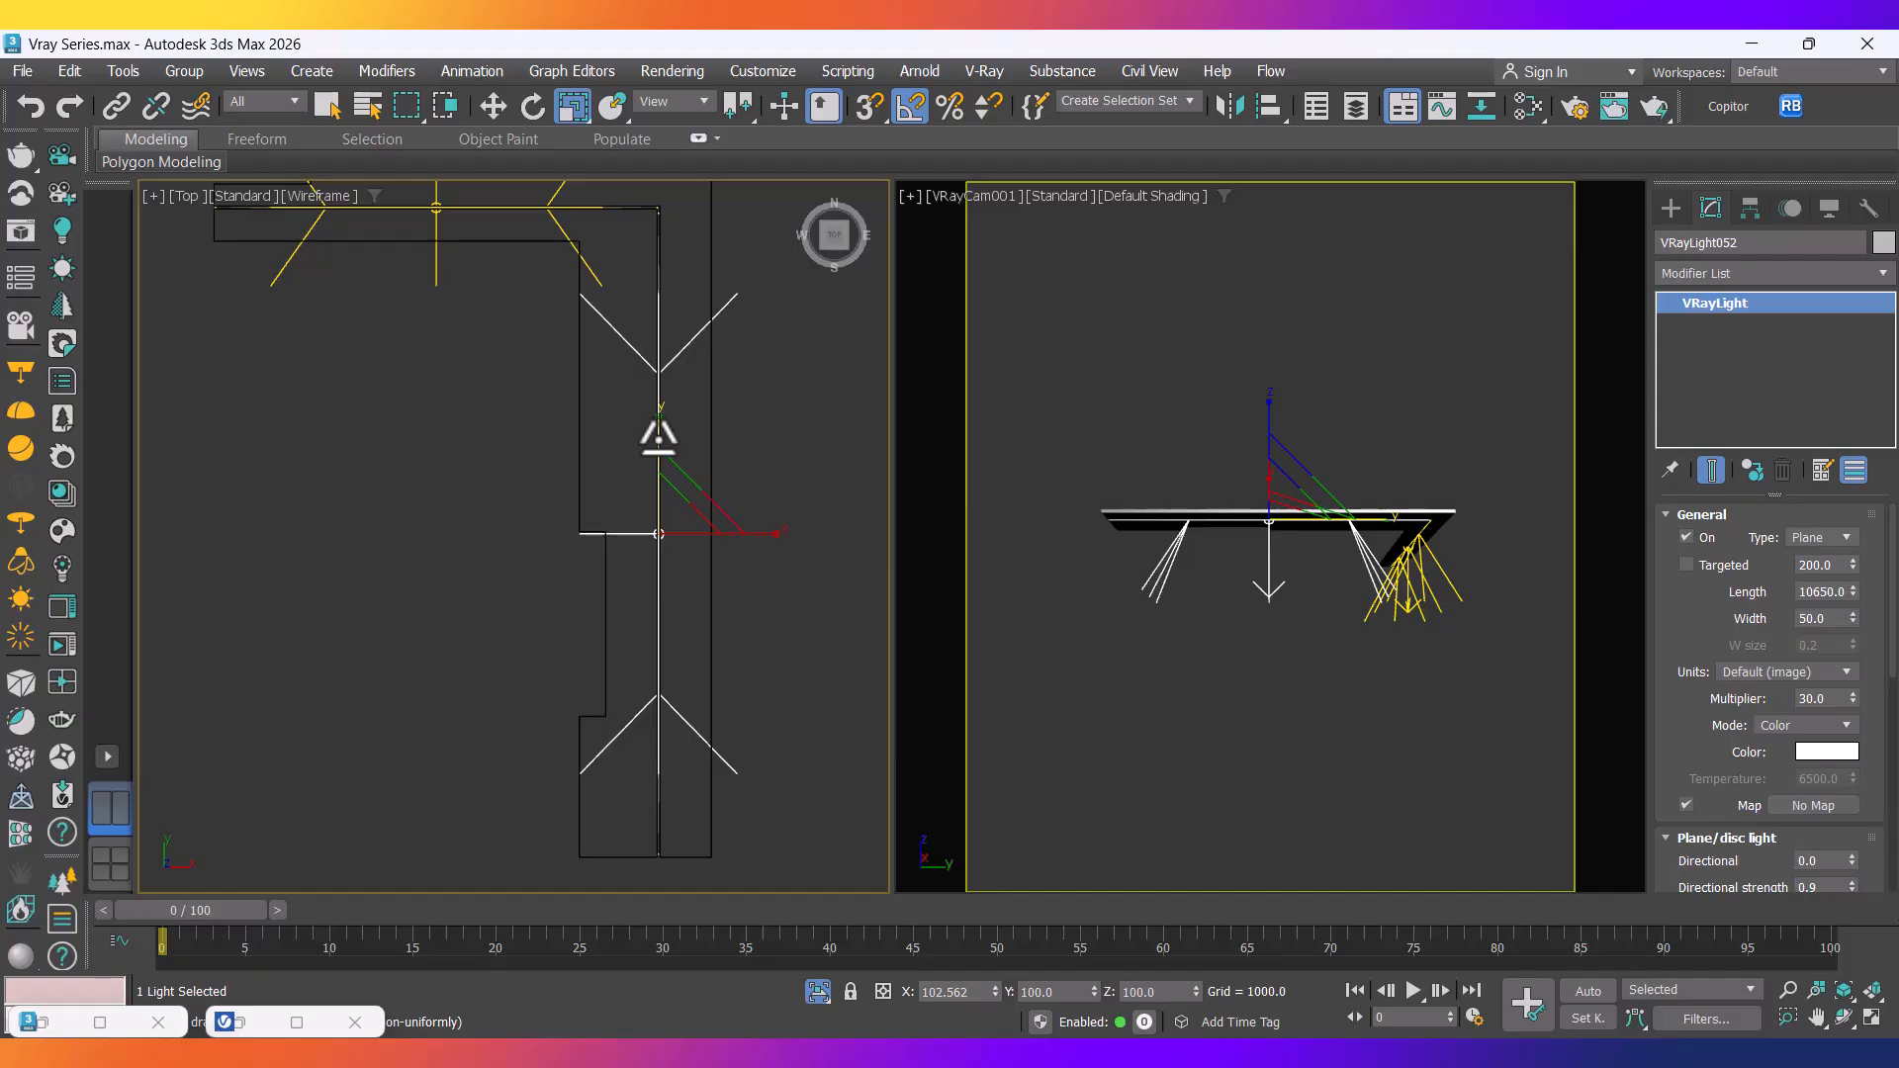
pyautogui.moveTo(657, 437); pyautogui.dragTo(657, 437)
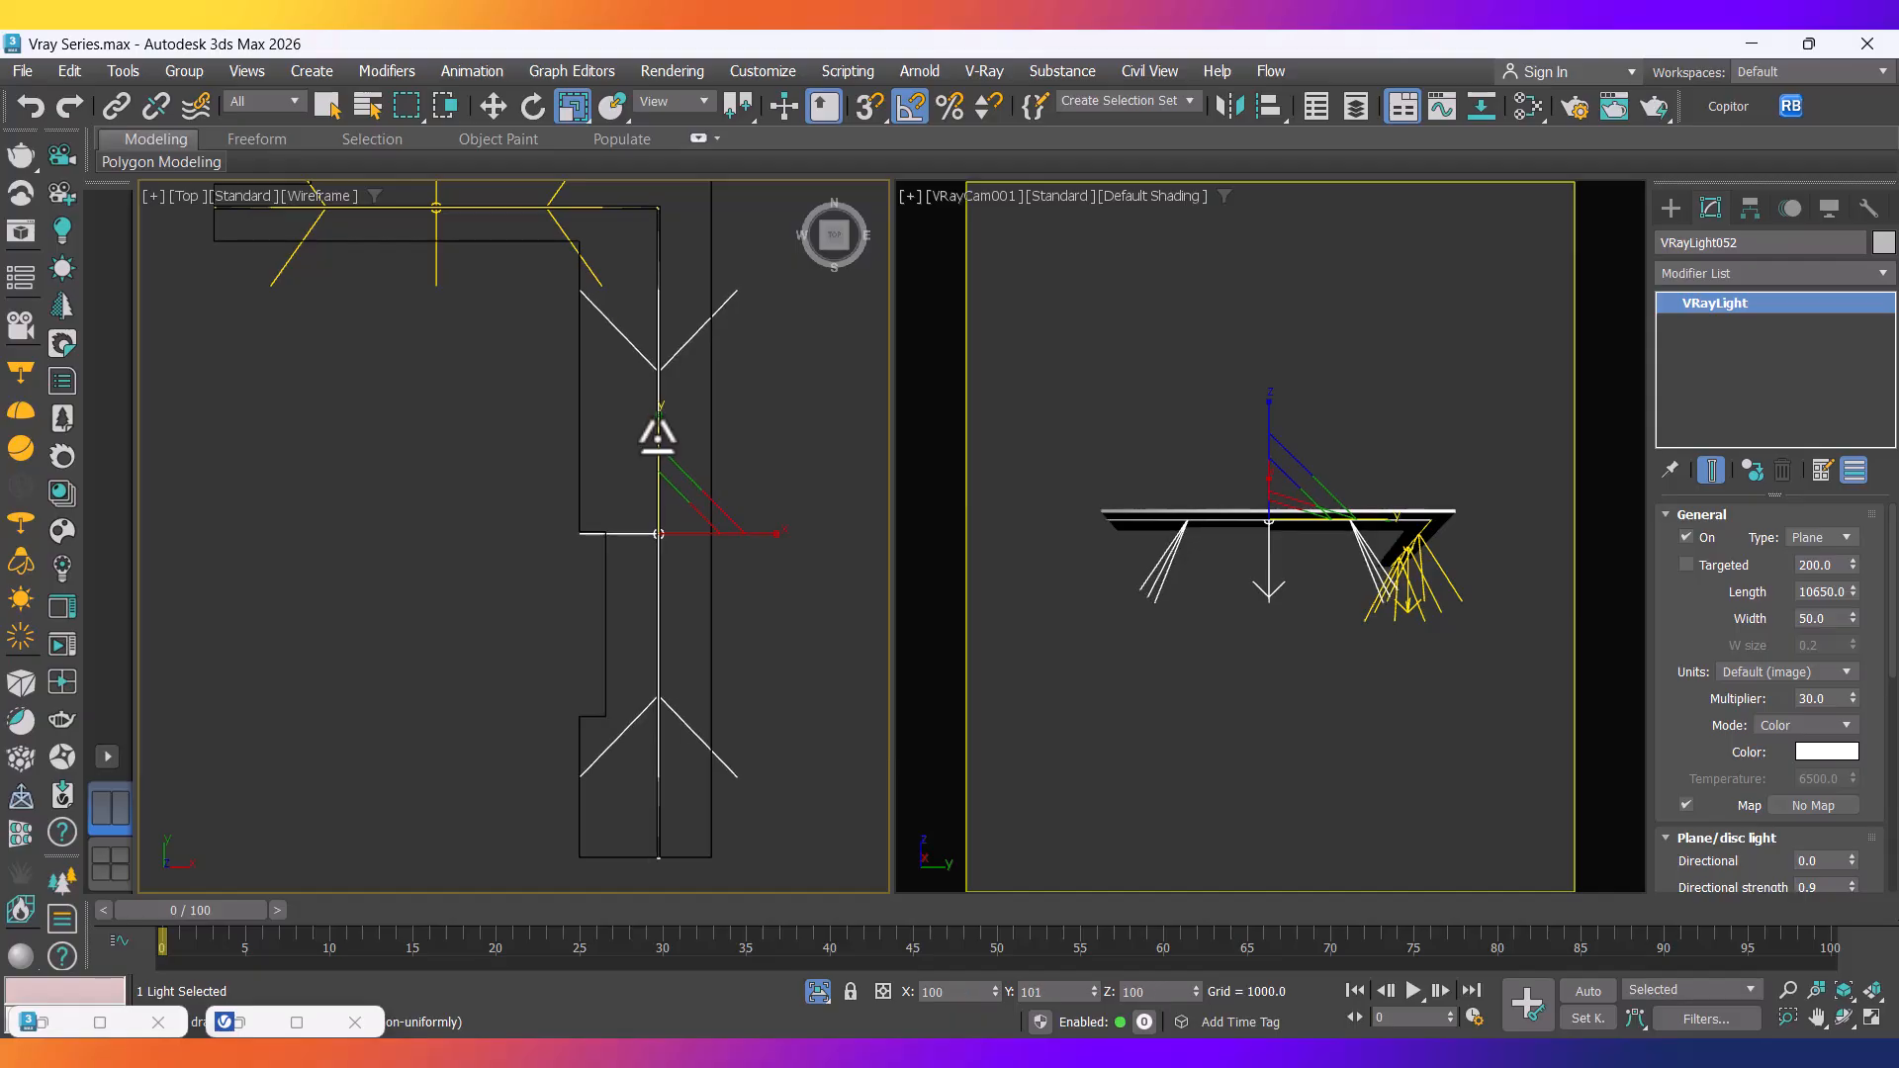
pyautogui.press('w')
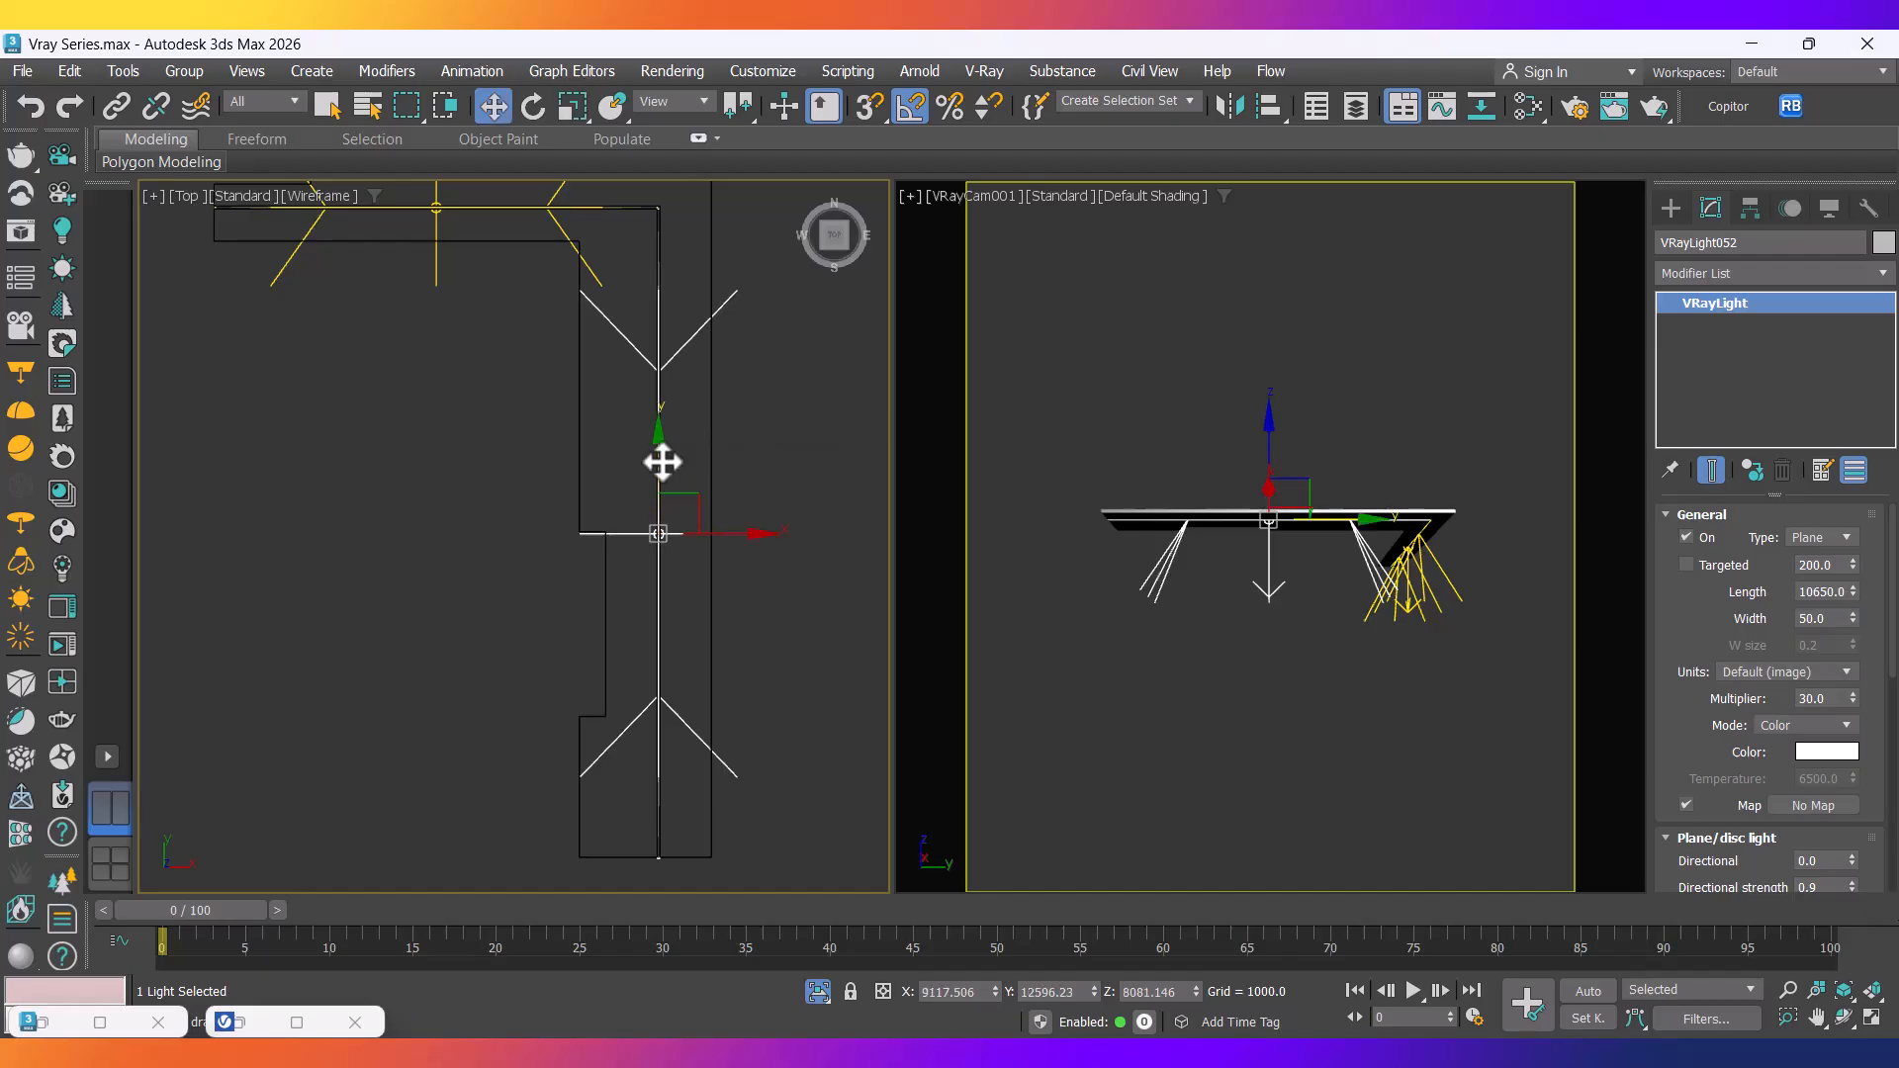
pyautogui.moveTo(660, 462); pyautogui.dragTo(660, 459)
# End isolation to show the full house and start a test render in the V-Ray Frame Buffer.
pyautogui.rightClick(414, 461)
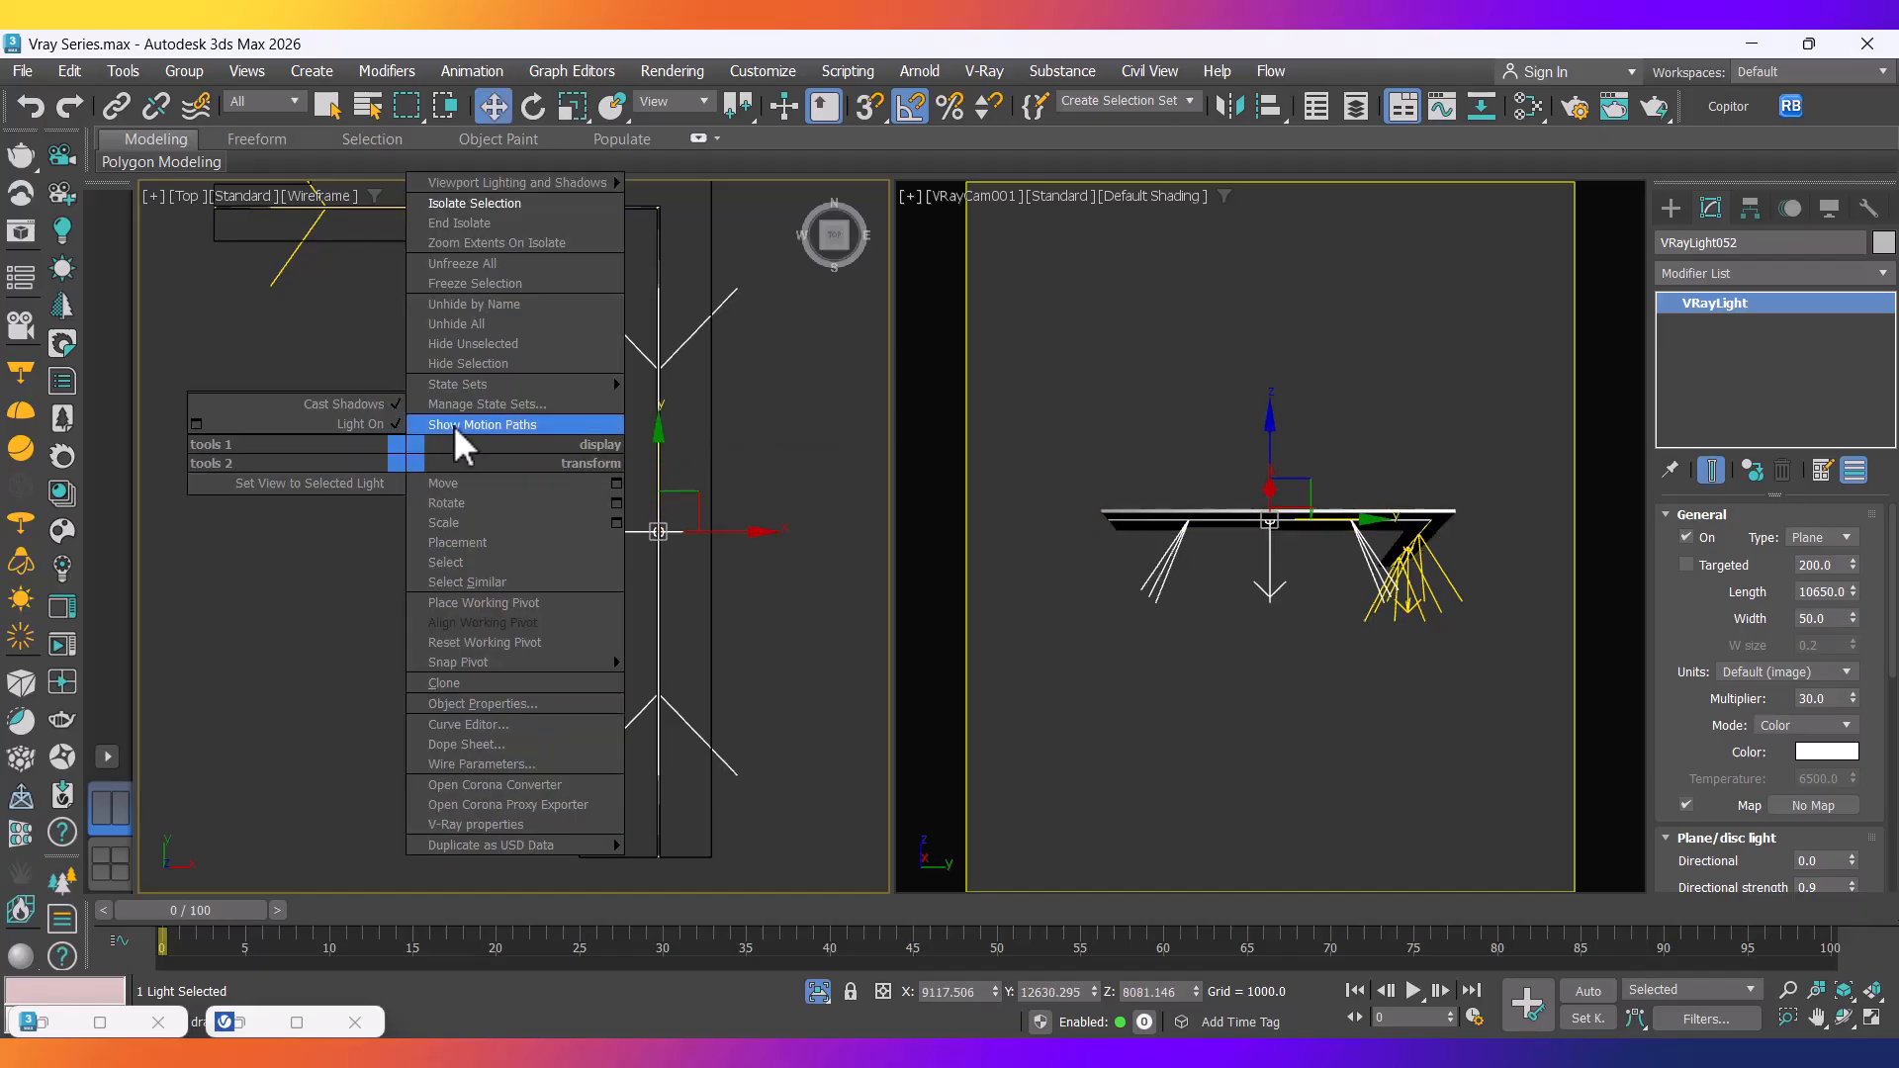
pyautogui.click(478, 224)
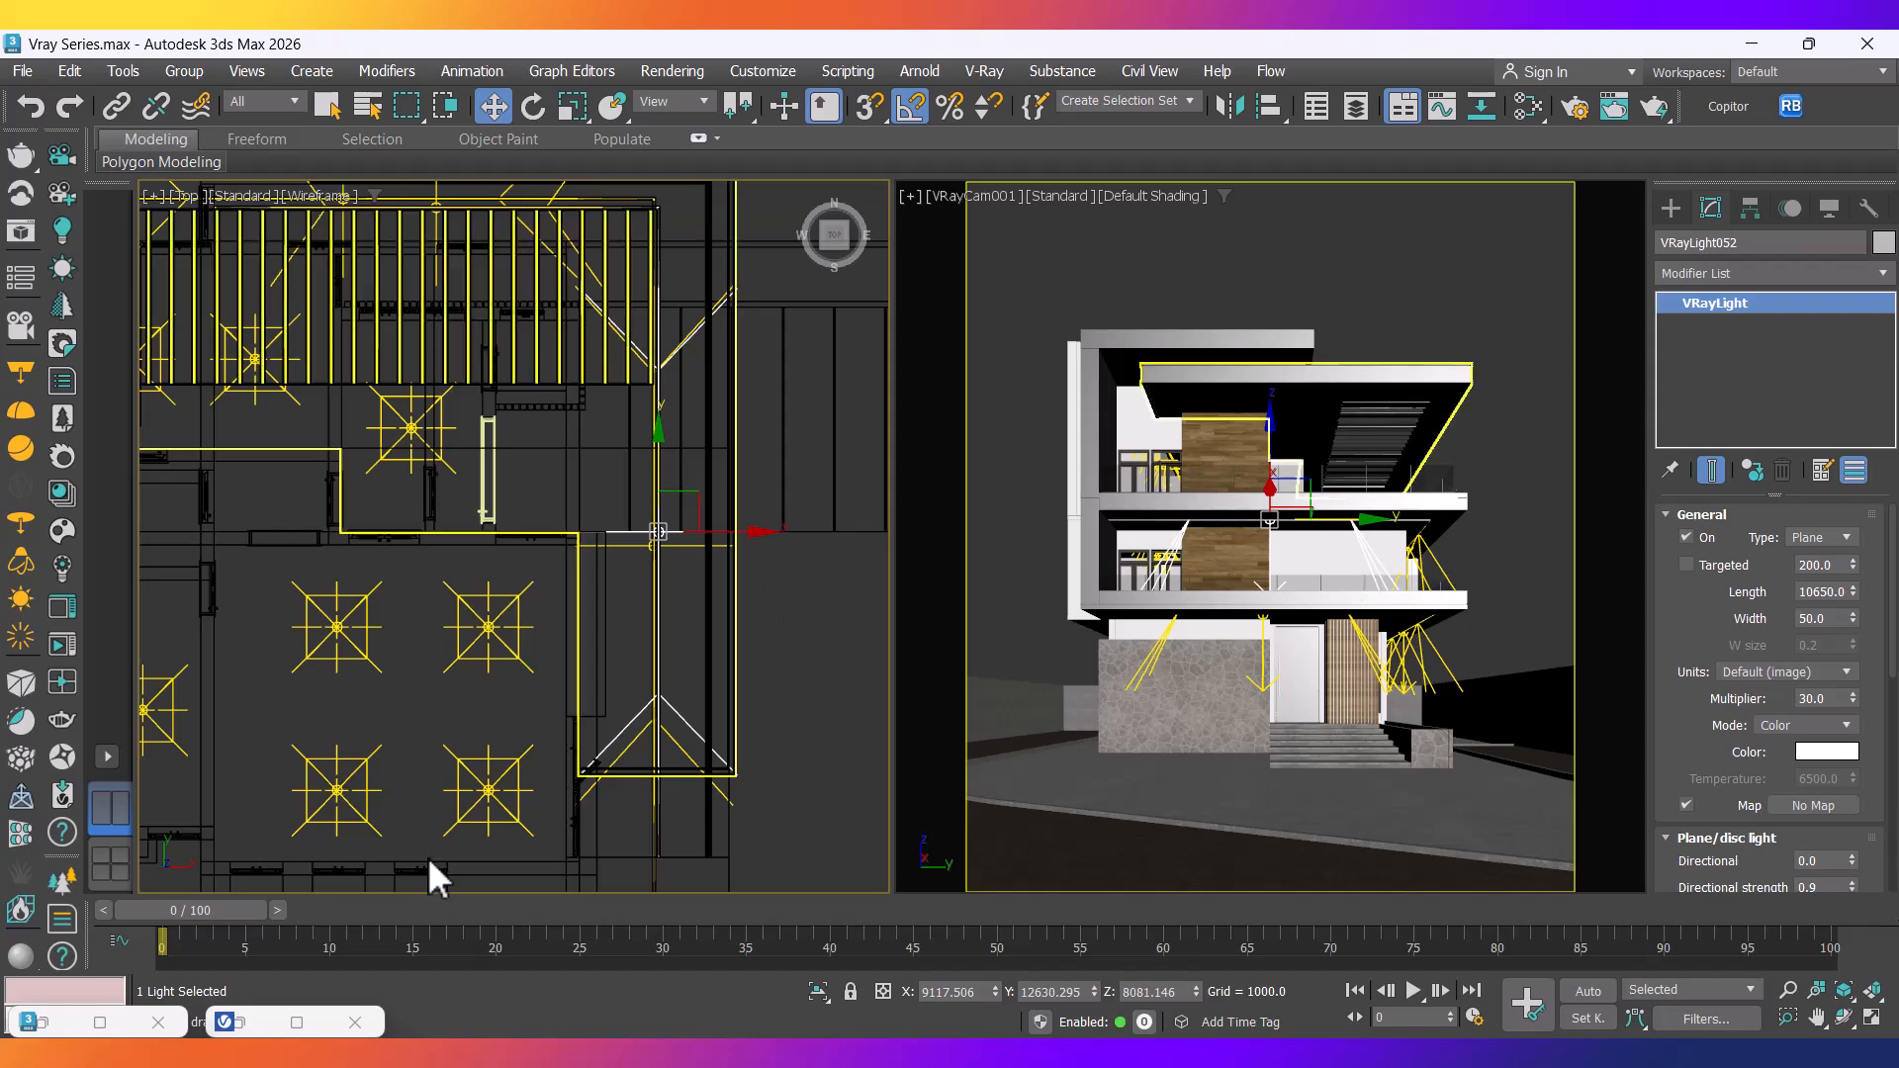
pyautogui.click(226, 1021)
pyautogui.moveTo(780, 287); pyautogui.dragTo(762, 103)
pyautogui.click(1001, 168)
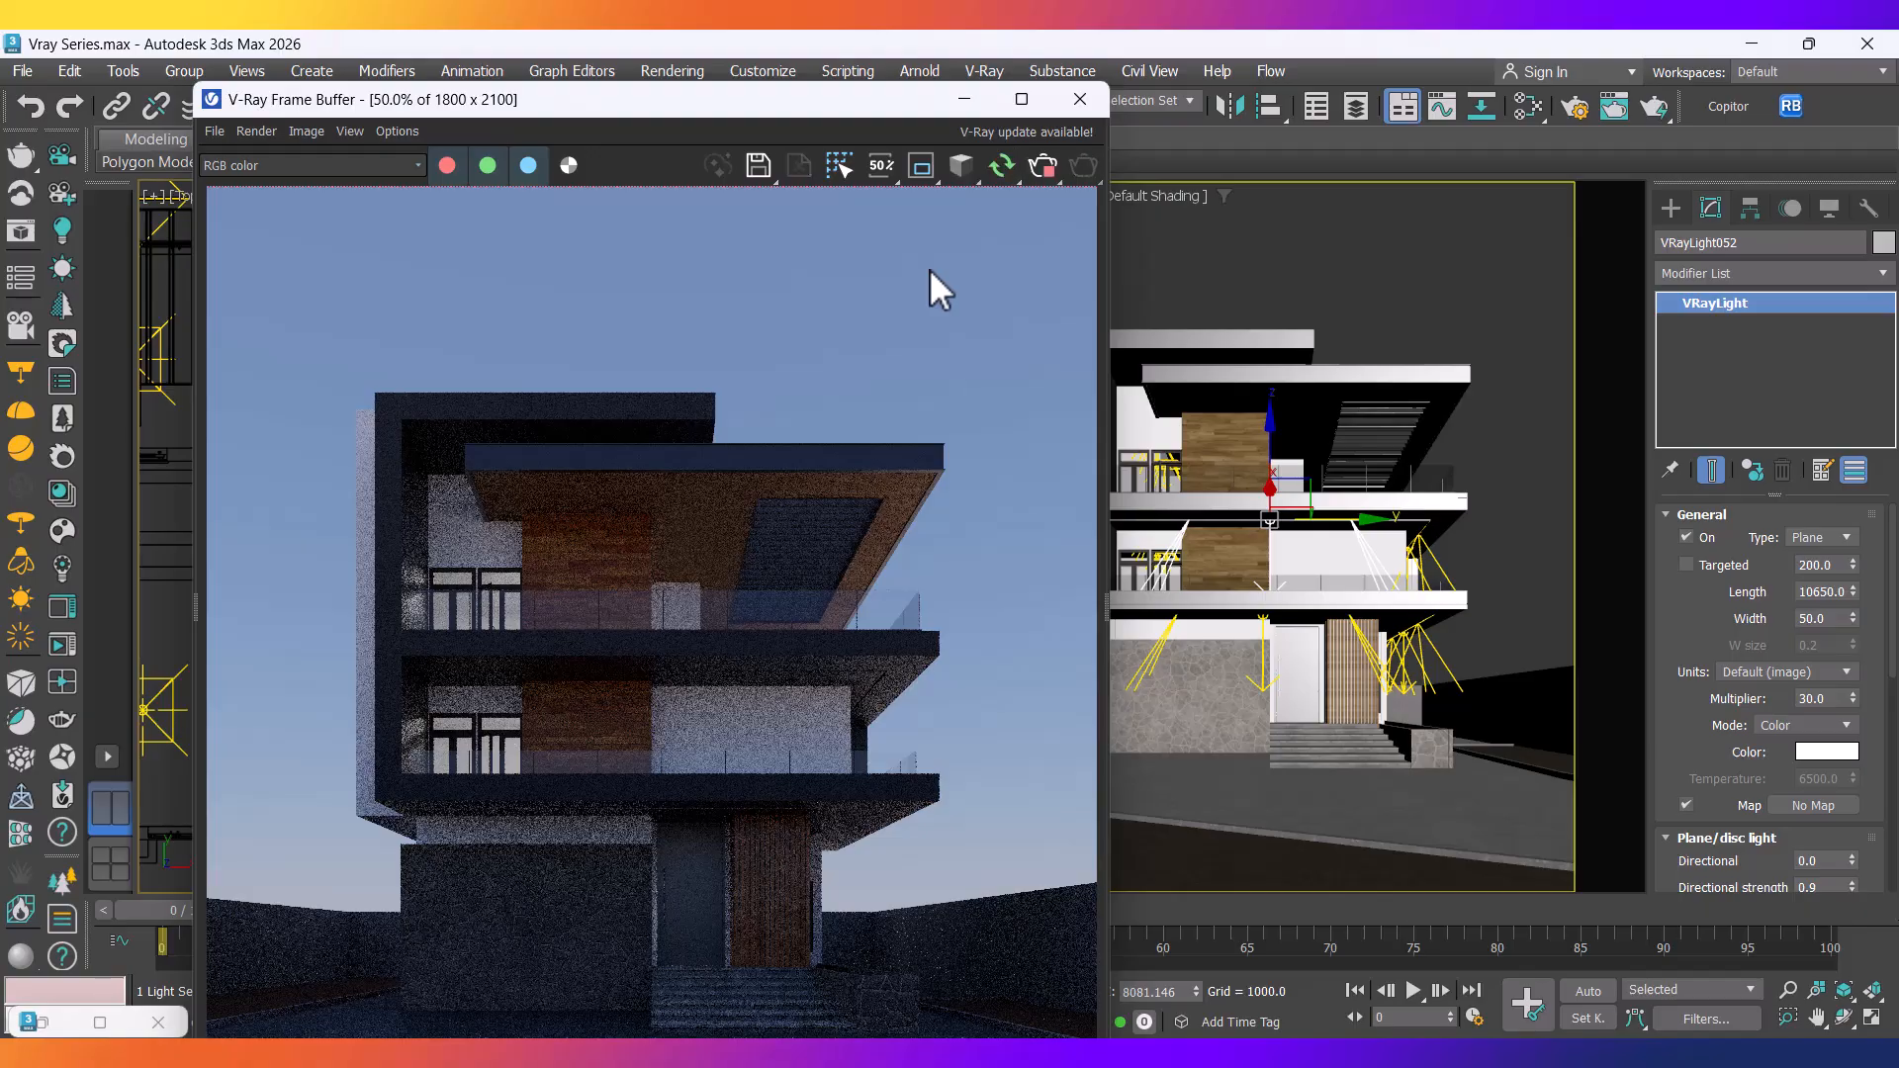
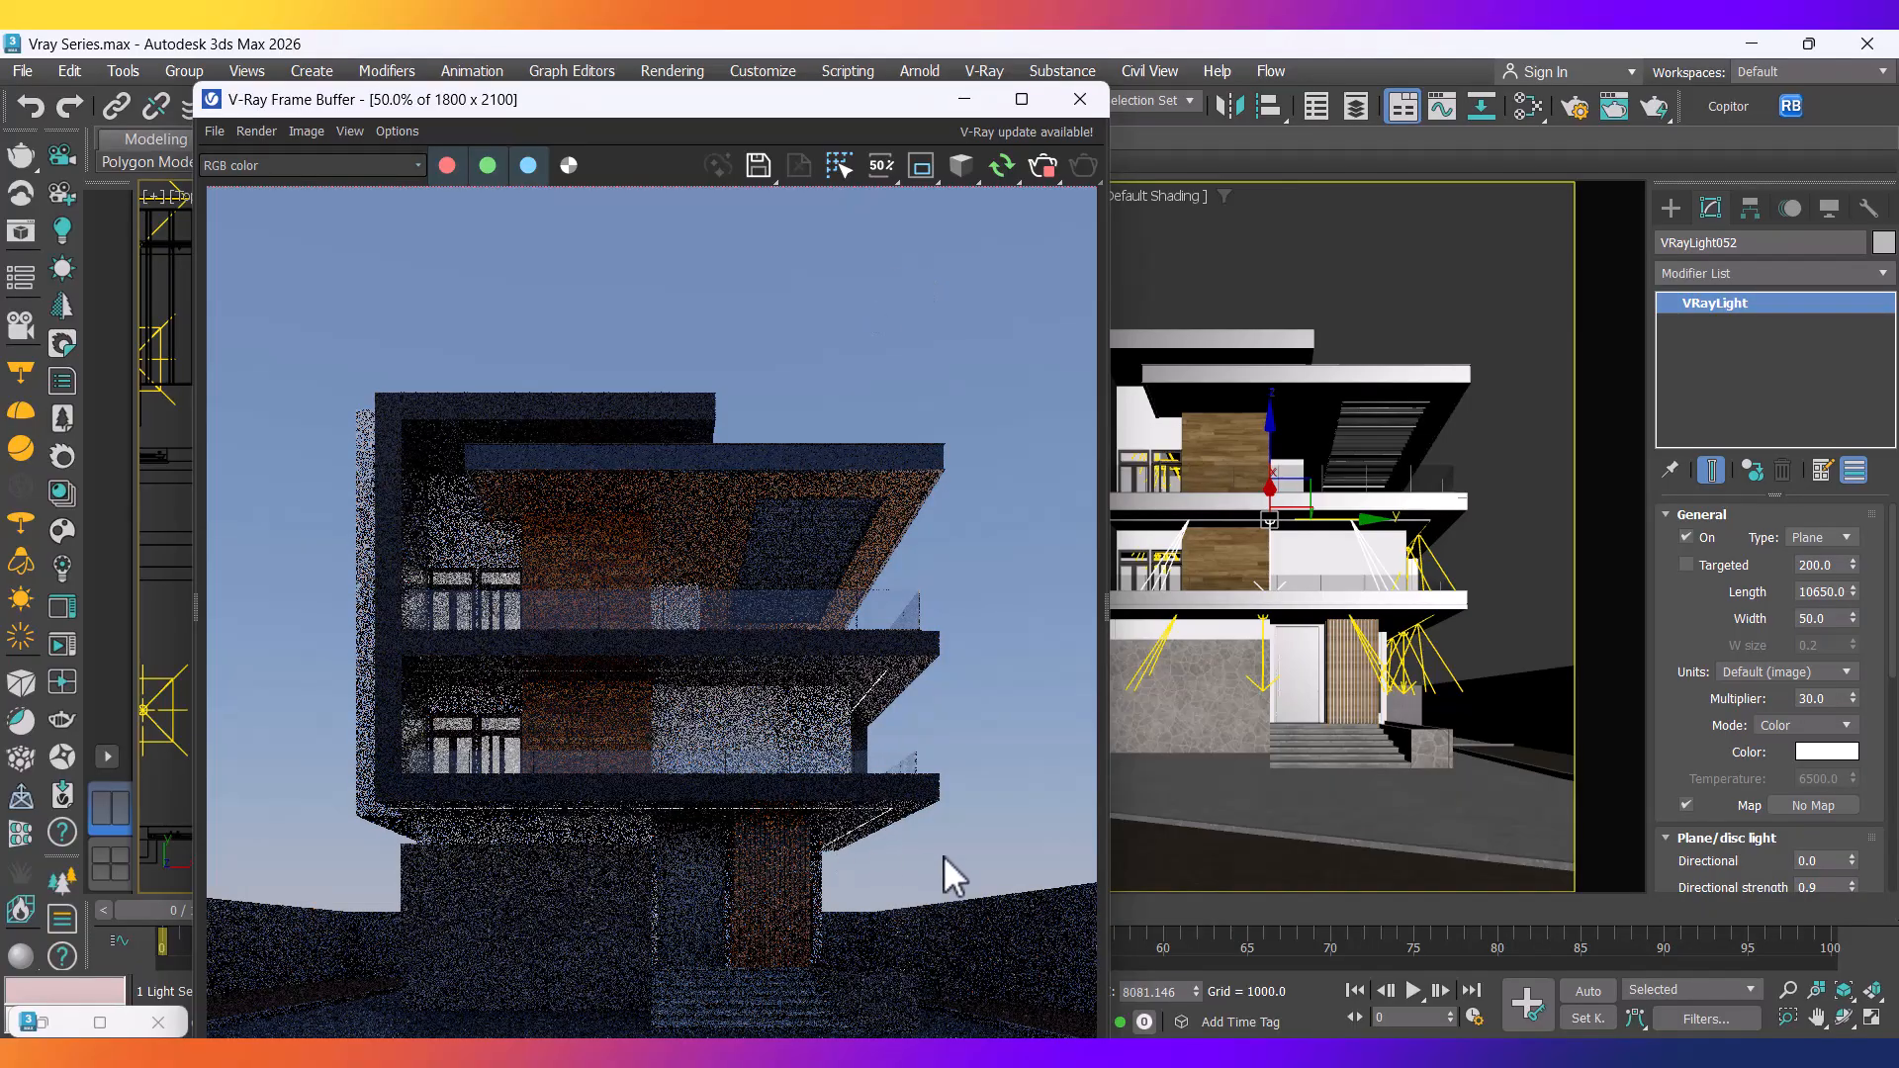
# Add the second plane light to the selection in the Top viewport.
pyautogui.moveTo(625, 119); pyautogui.dragTo(1504, 365)
pyautogui.scroll(-5, 795, 580)
pyautogui.moveTo(796, 582); pyautogui.dragTo(736, 574, button='middle')
pyautogui.scroll(10, 678, 456)
pyautogui.moveTo(653, 321); pyautogui.dragTo(620, 458, button='middle')
pyautogui.scroll(5, 609, 425)
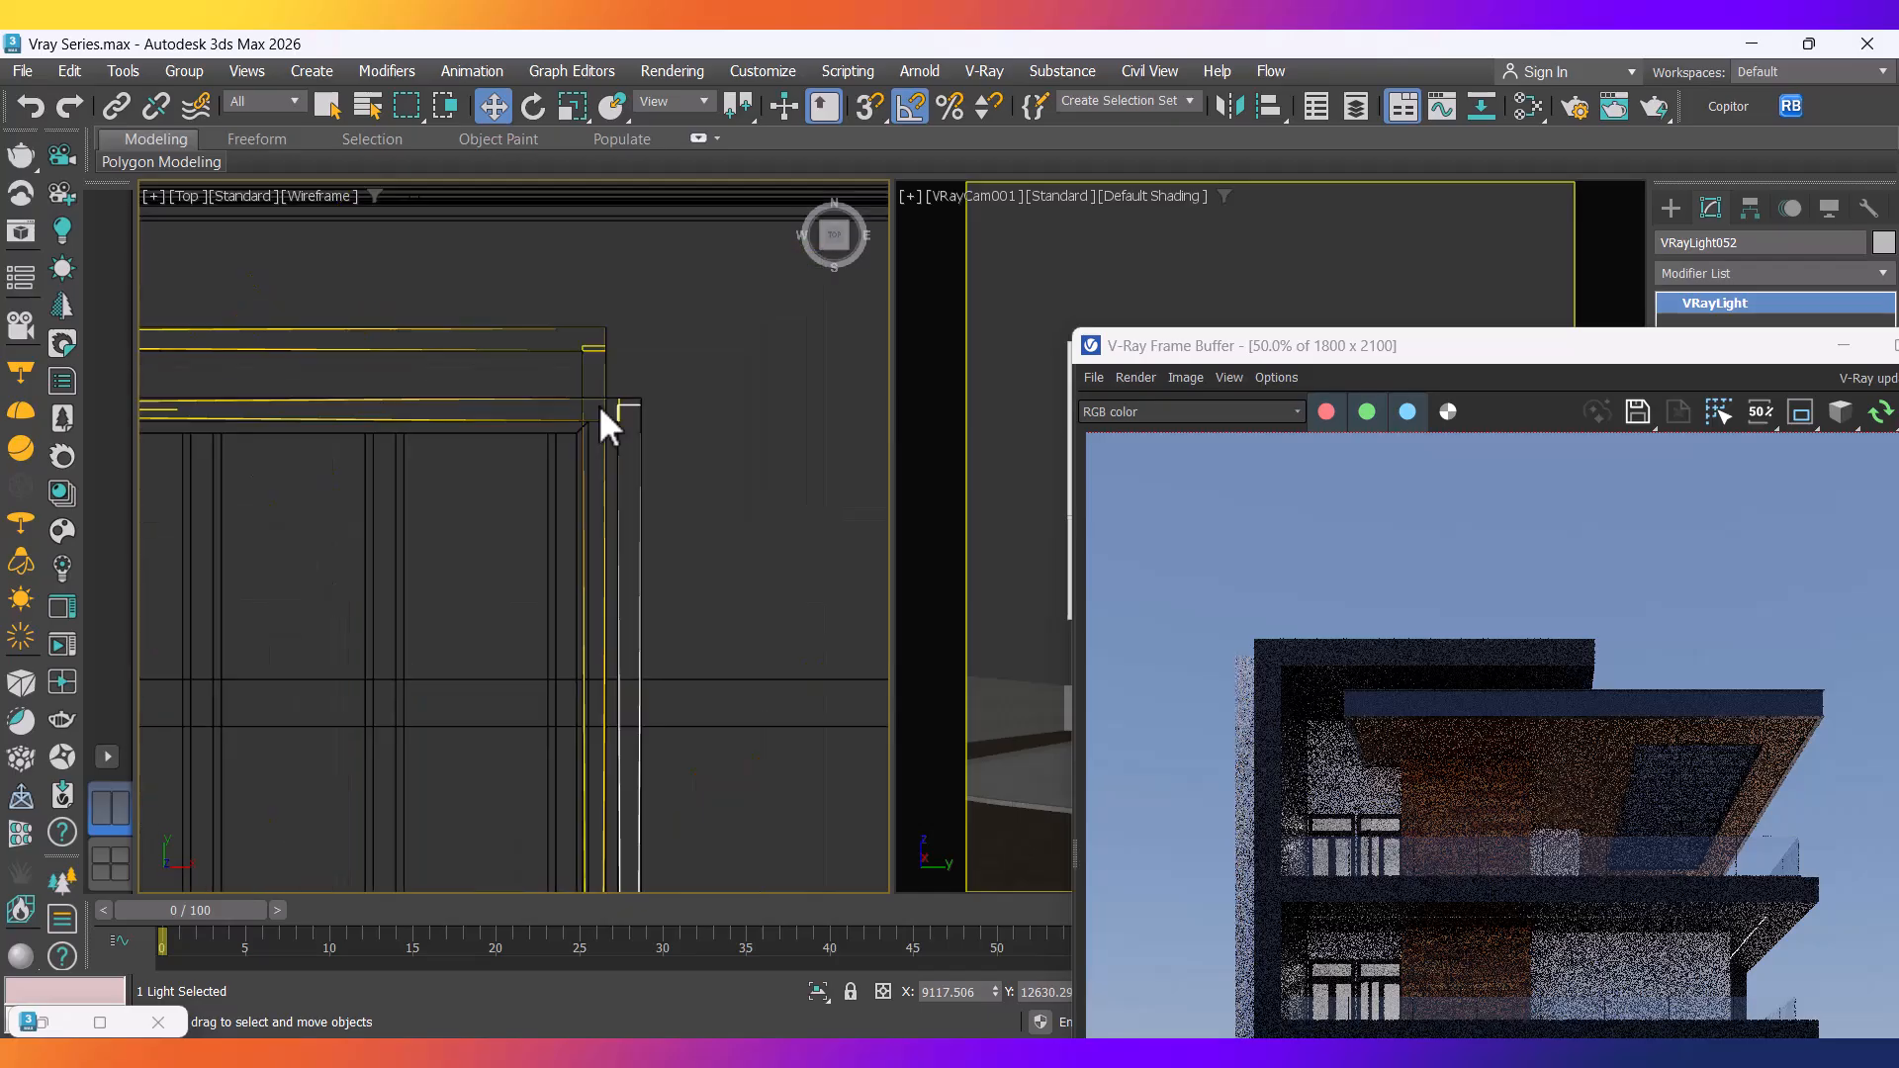
pyautogui.scroll(5, 638, 415)
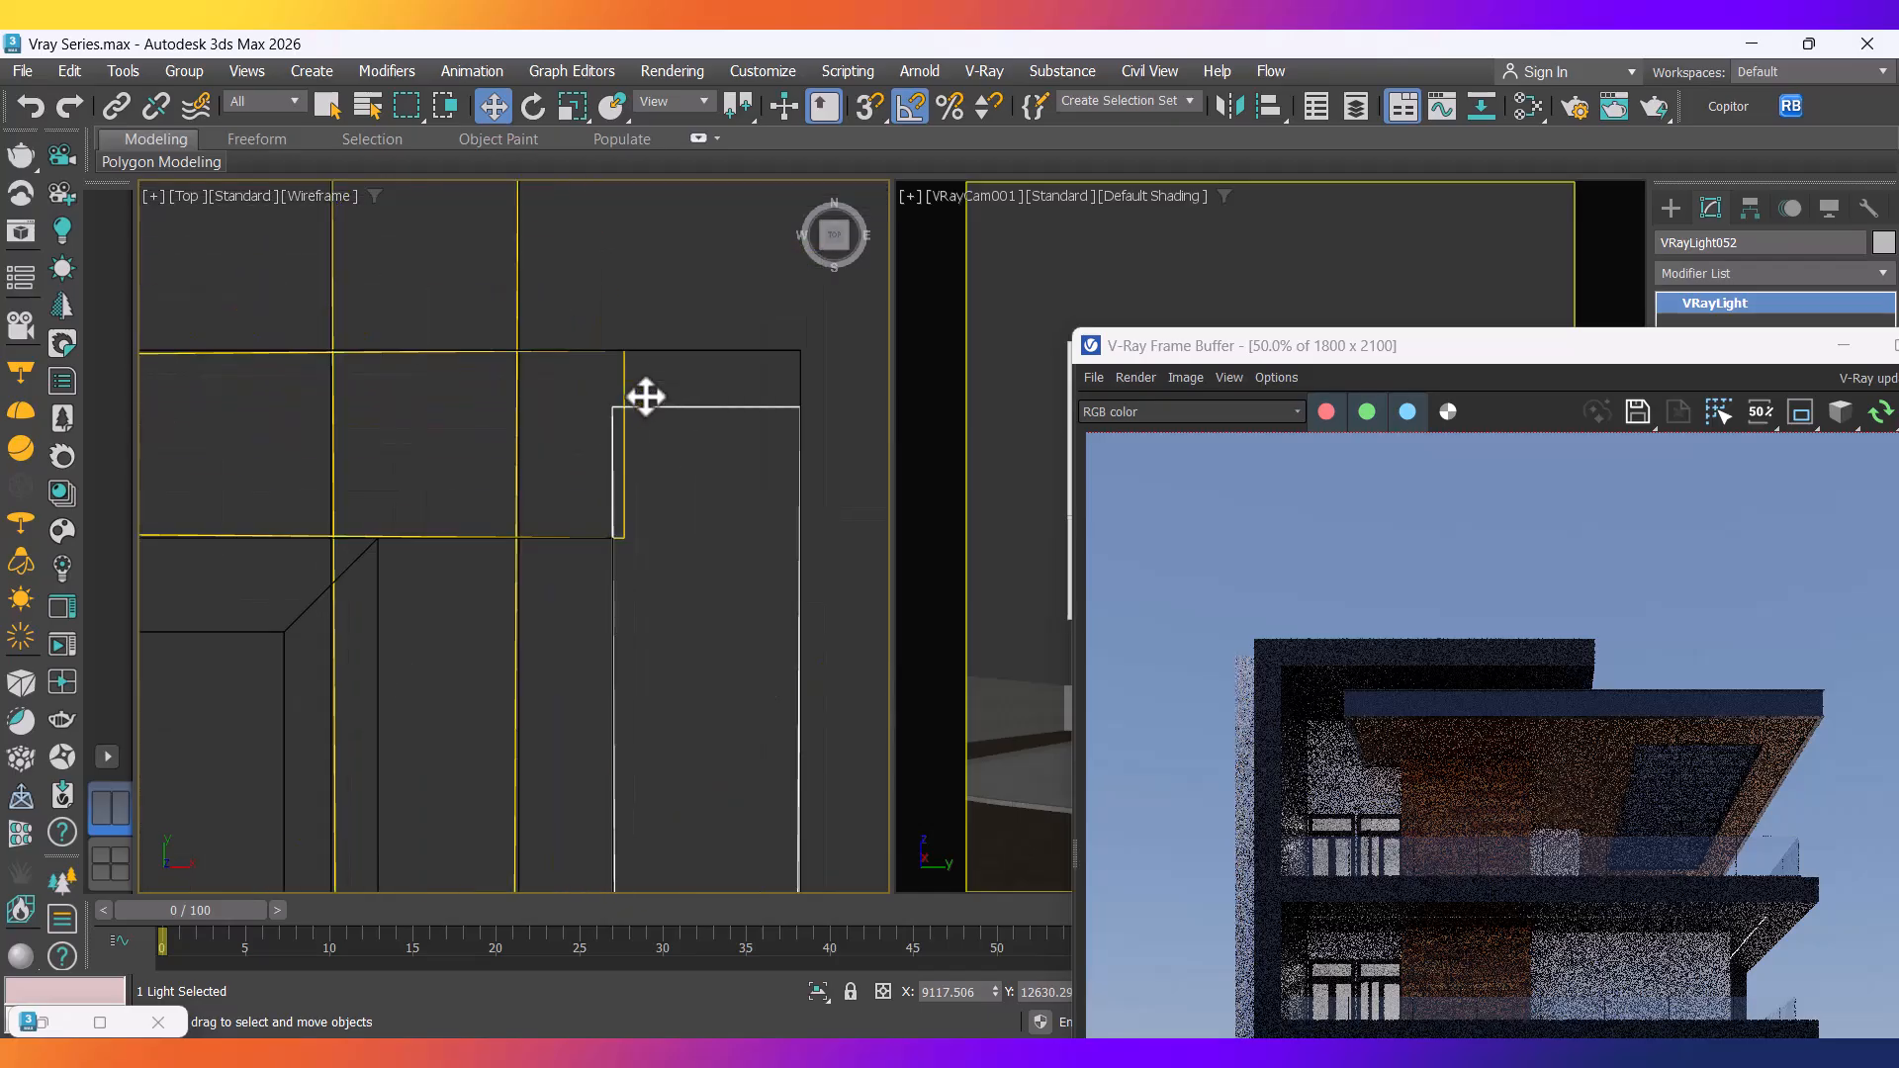
pyautogui.keyDown('ctrl'); pyautogui.click(625, 387); pyautogui.keyUp('ctrl')
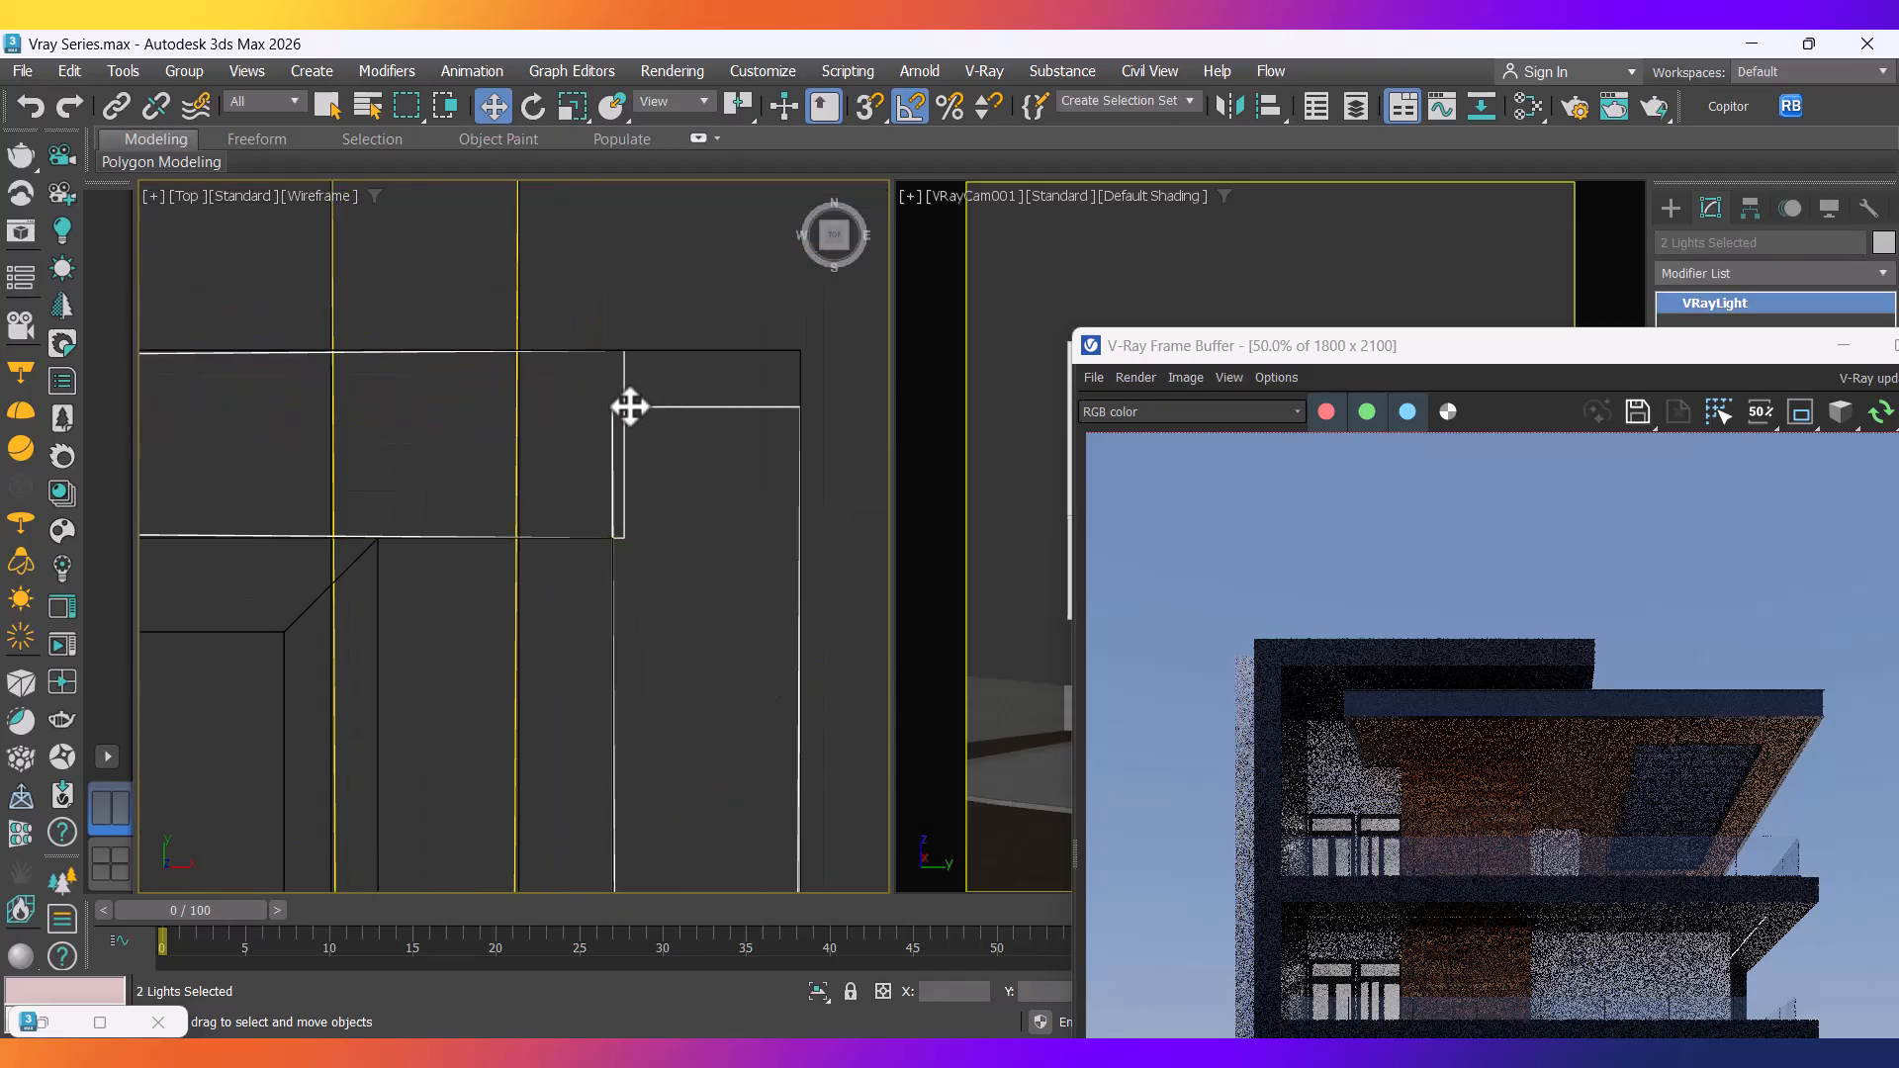
# In the Front view, move both plane lights slightly downward.
pyautogui.press('f')
pyautogui.moveTo(474, 508); pyautogui.dragTo(543, 495, button='middle')
pyautogui.scroll(-6, 563, 525)
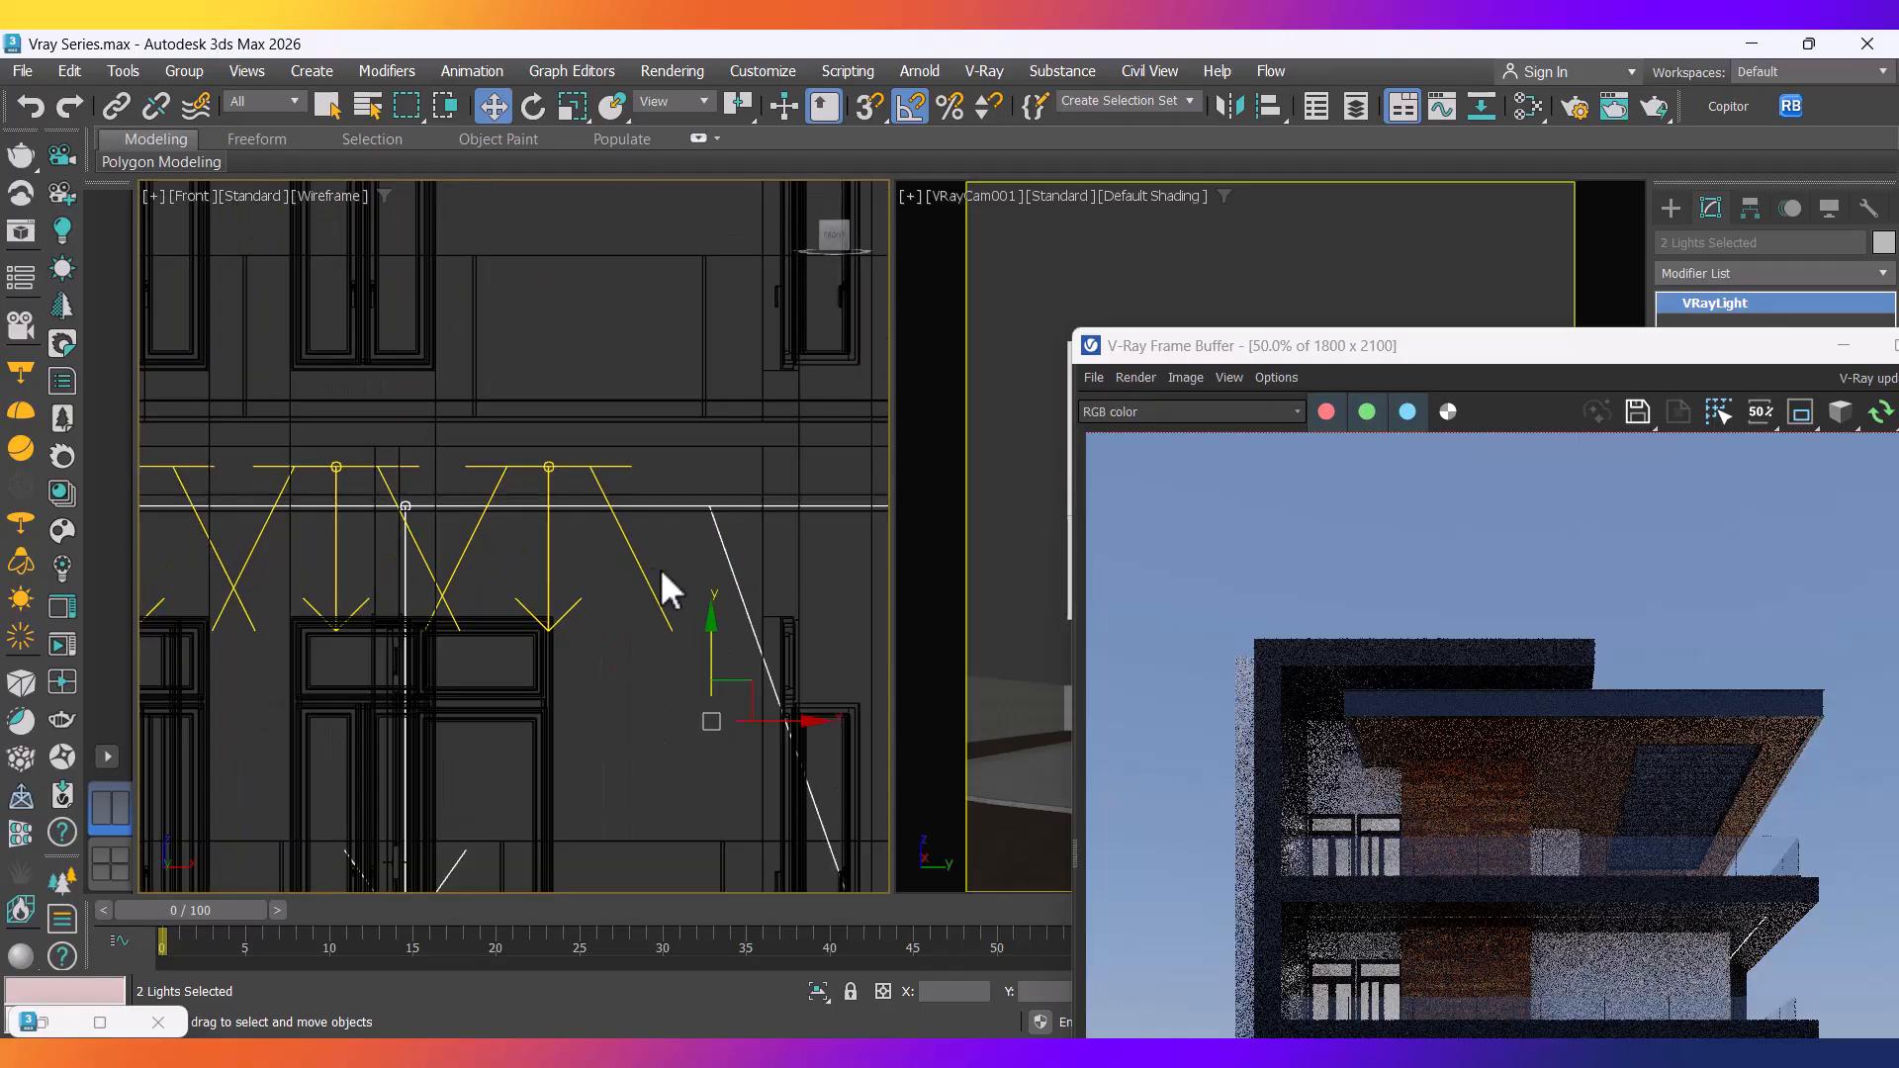
pyautogui.scroll(4, 687, 631)
pyautogui.moveTo(737, 738); pyautogui.dragTo(747, 747)
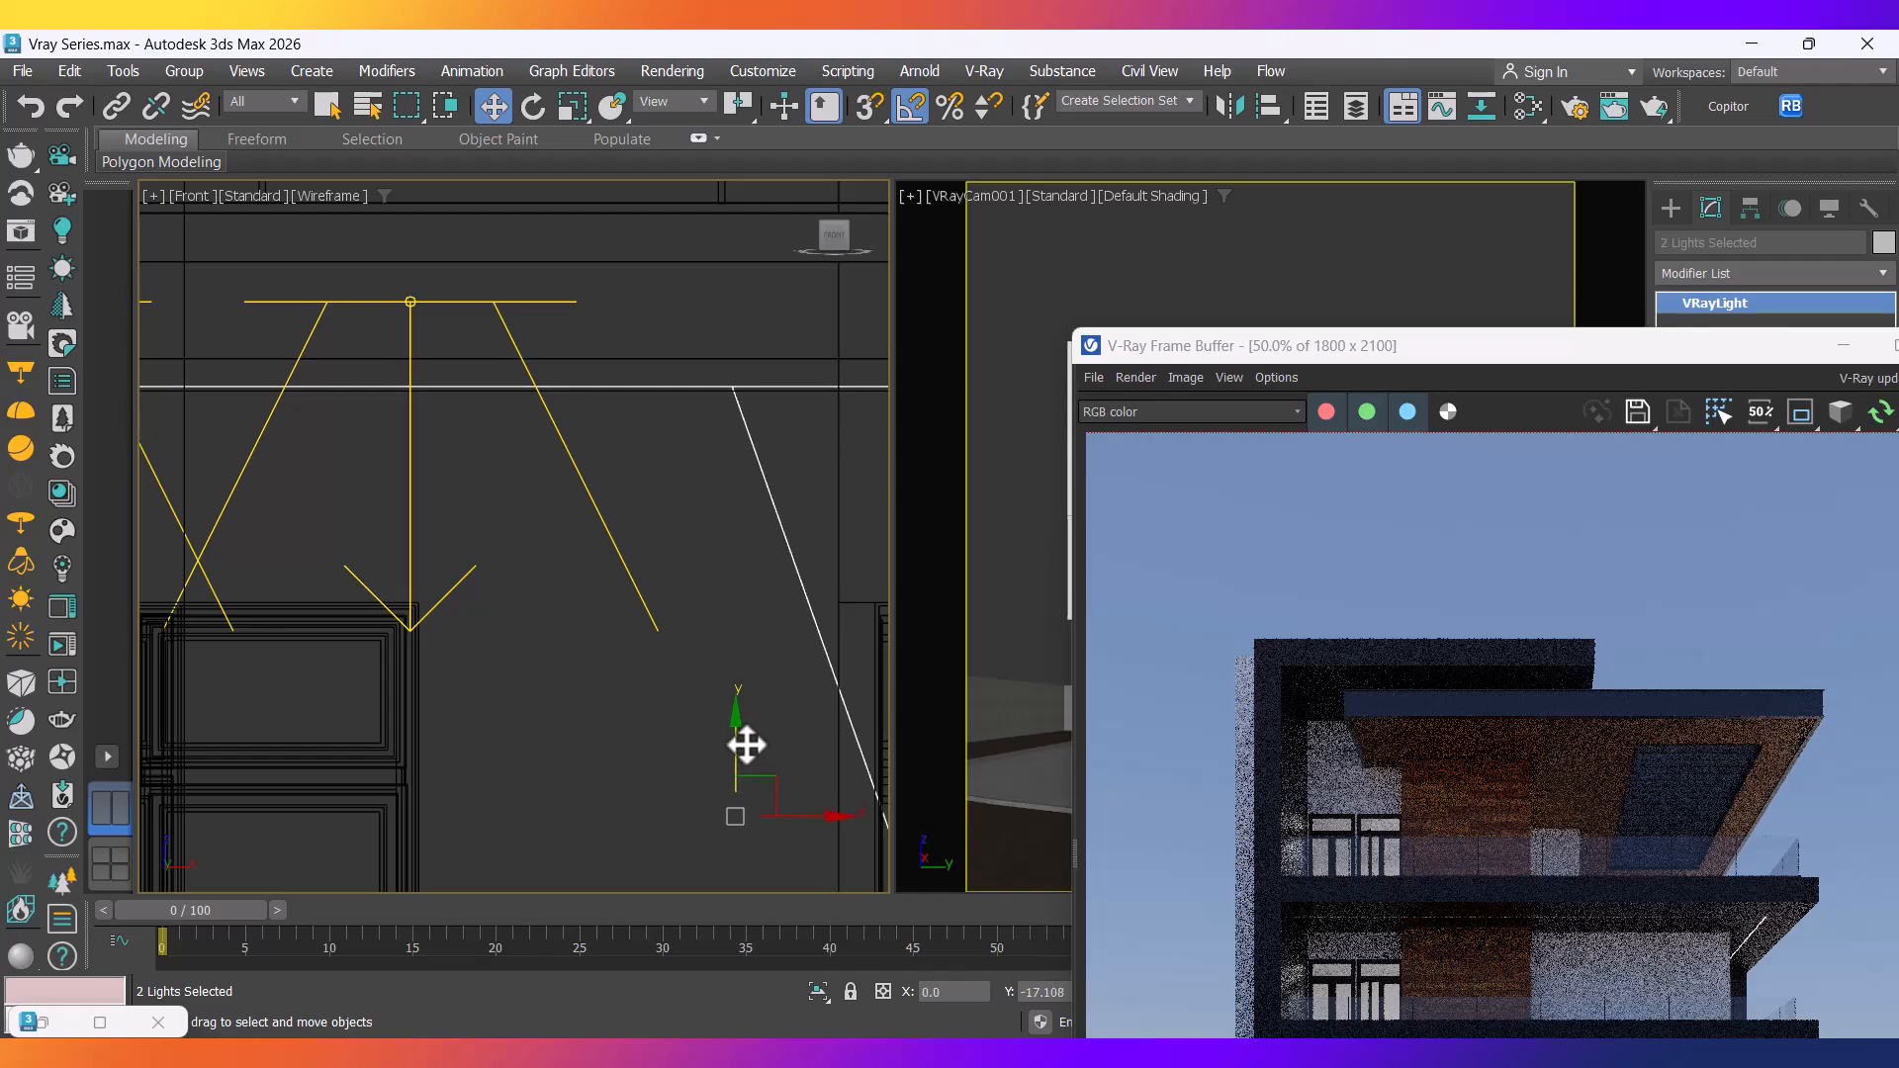
pyautogui.moveTo(1362, 354); pyautogui.dragTo(405, 135)
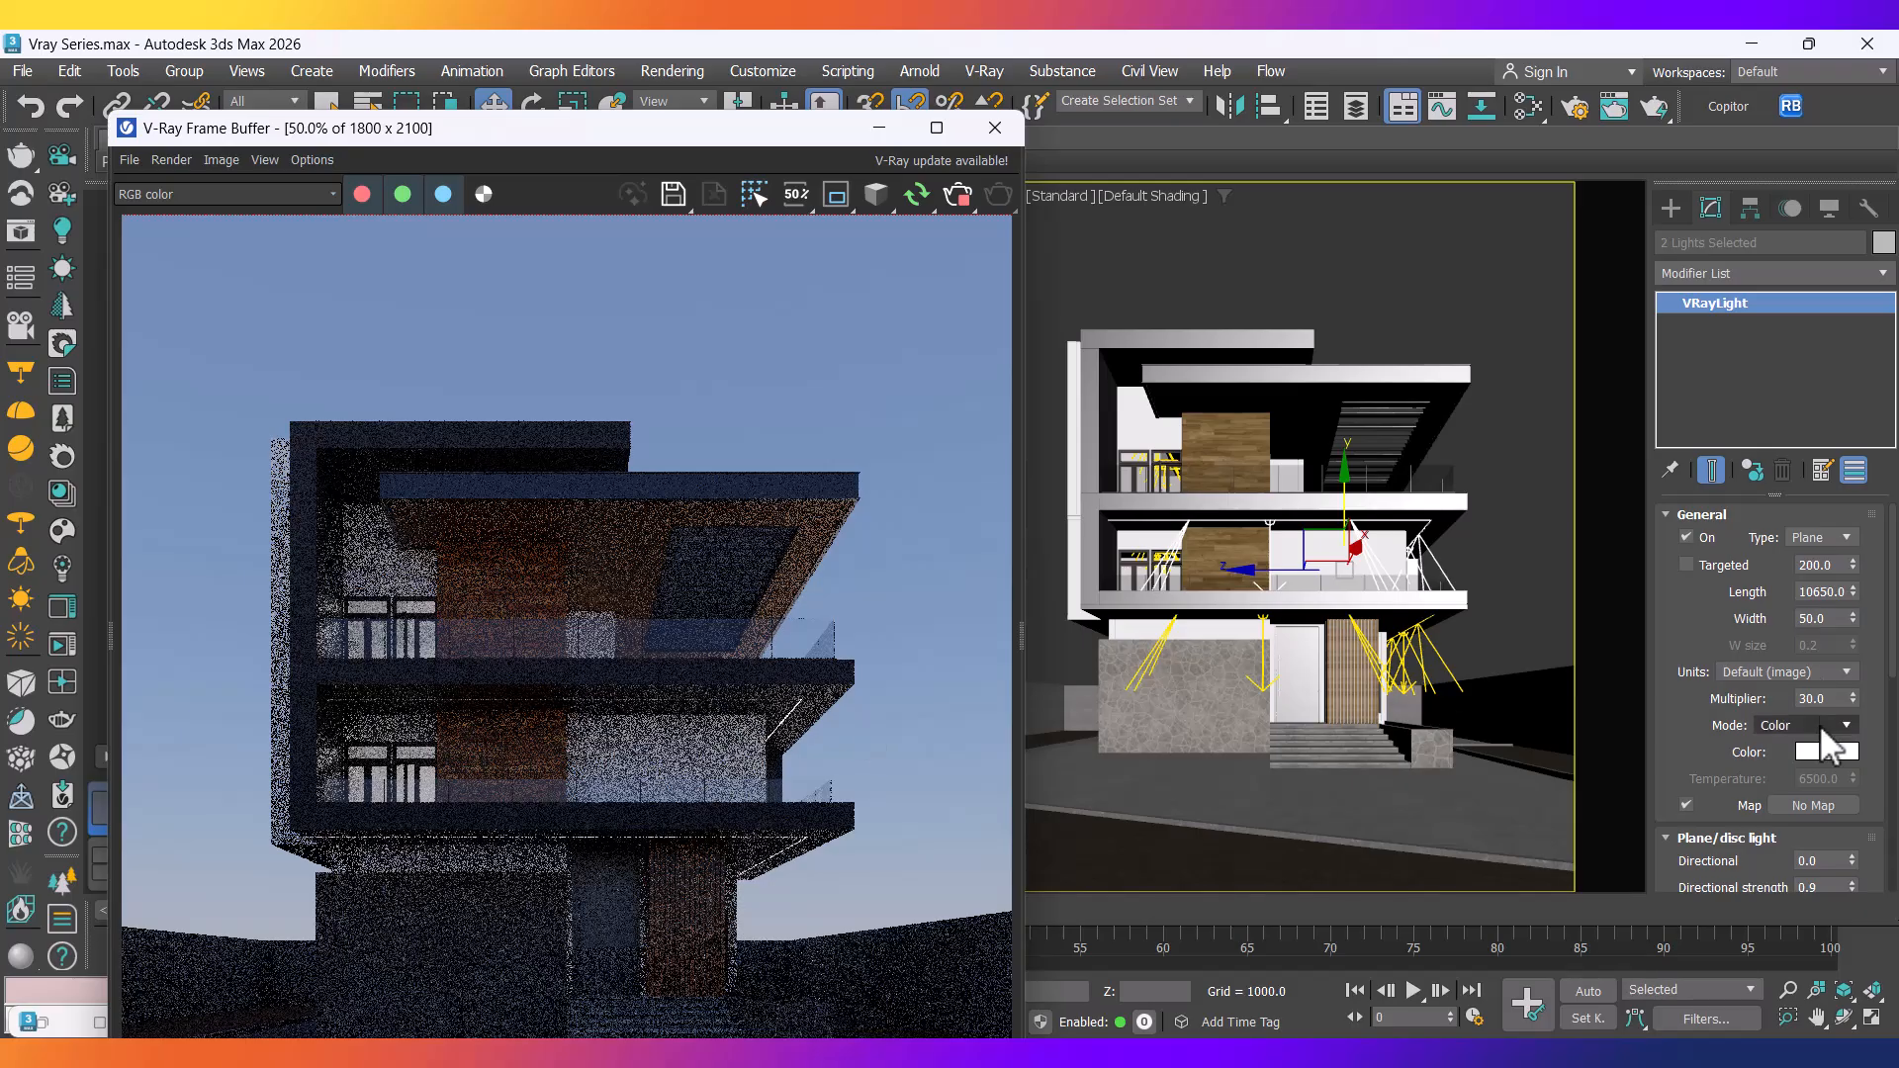
# Switch both plane lights to Radiant power (W) units with multiplier 200, then check the façade.
pyautogui.click(1826, 670)
pyautogui.click(1793, 757)
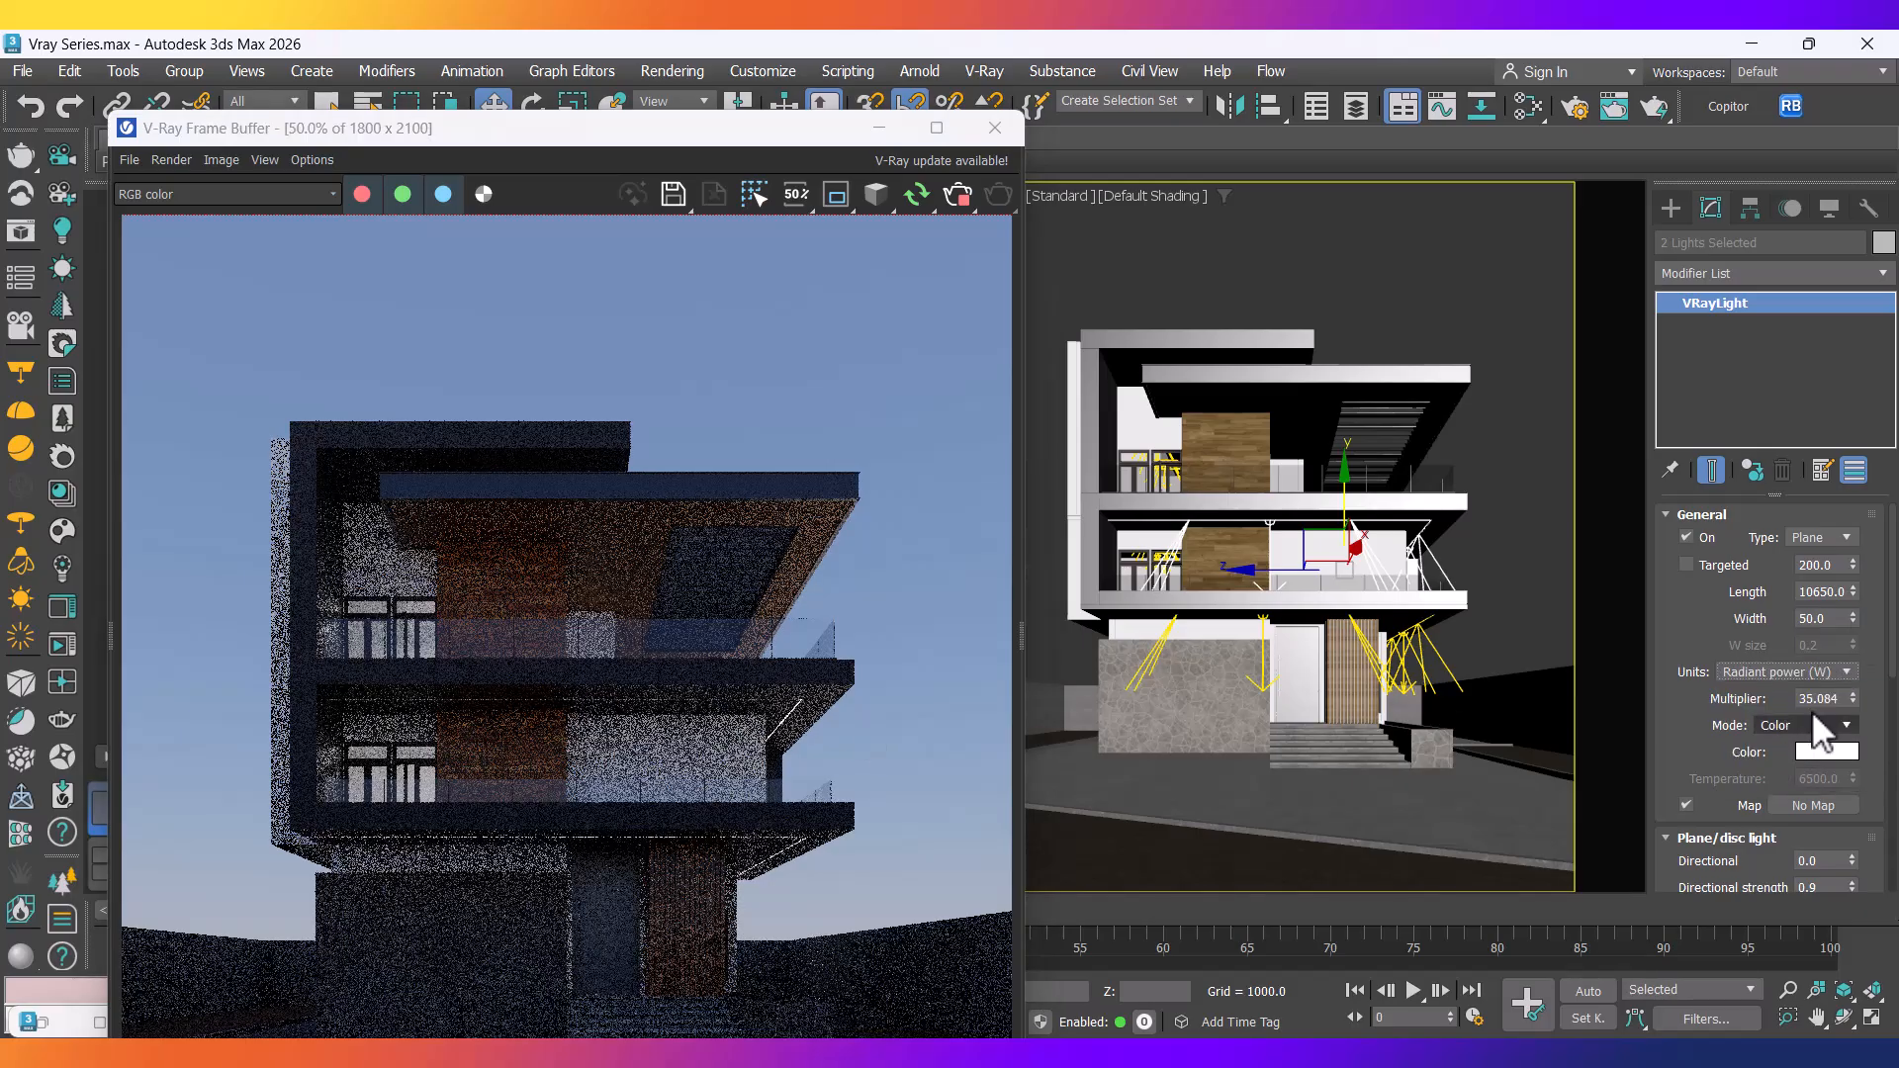
pyautogui.doubleClick(1811, 698)
pyautogui.write('200')
pyautogui.press('Return')
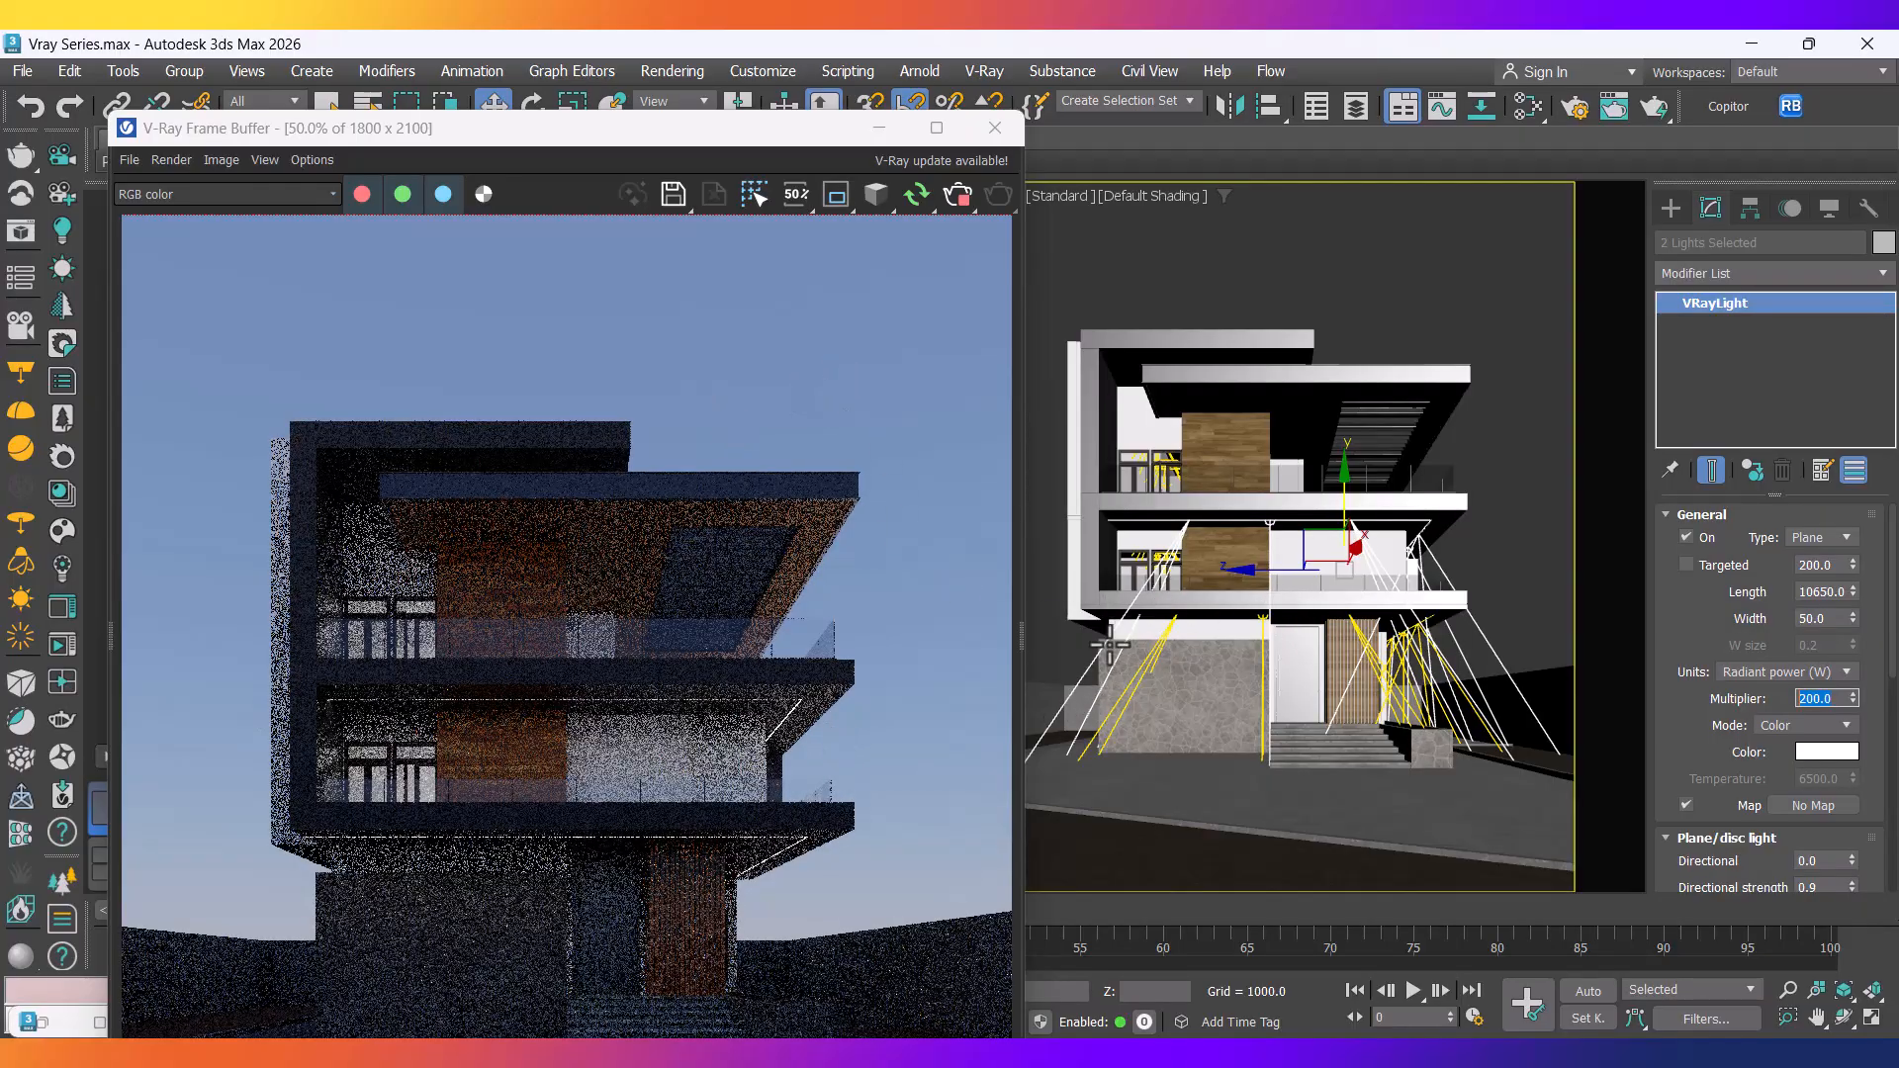
pyautogui.moveTo(614, 136); pyautogui.dragTo(825, 801)
pyautogui.moveTo(536, 581); pyautogui.dragTo(620, 415, button='middle')
pyautogui.scroll(-10, 620, 416)
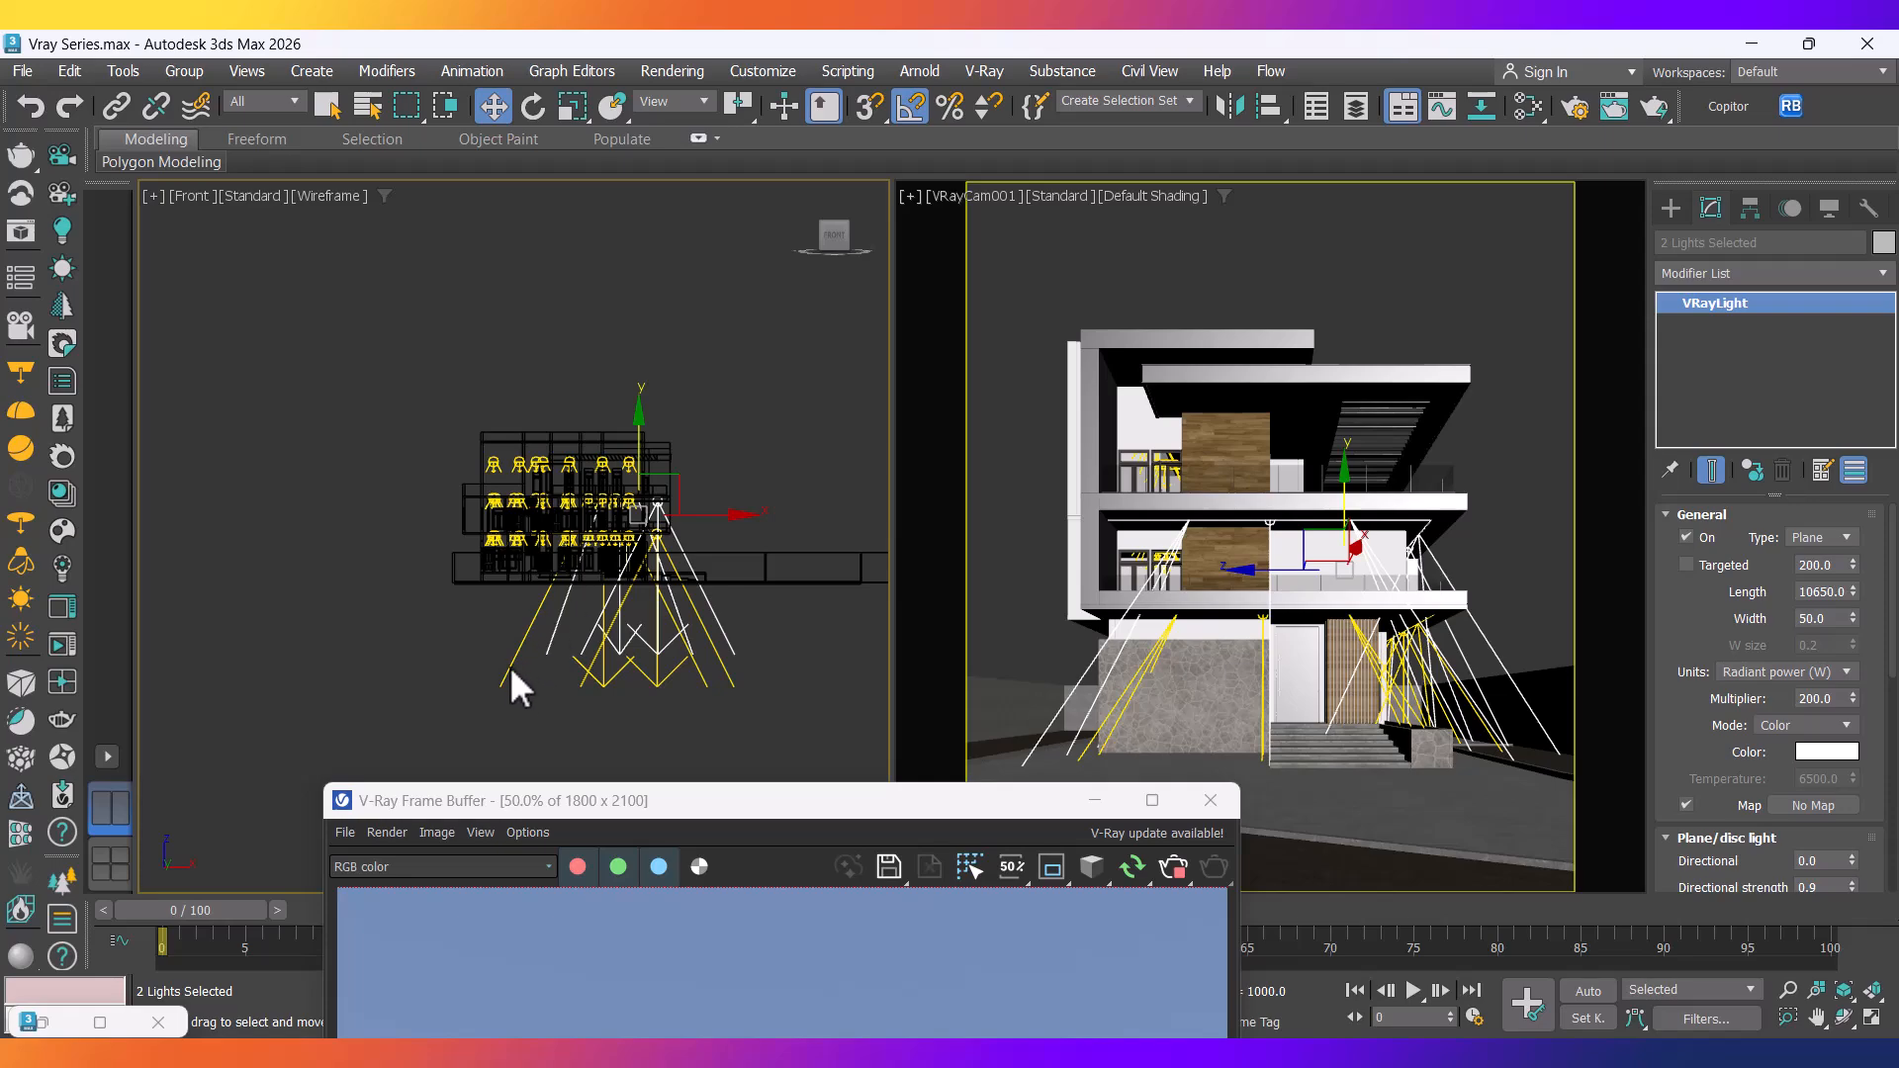
pyautogui.scroll(8, 682, 574)
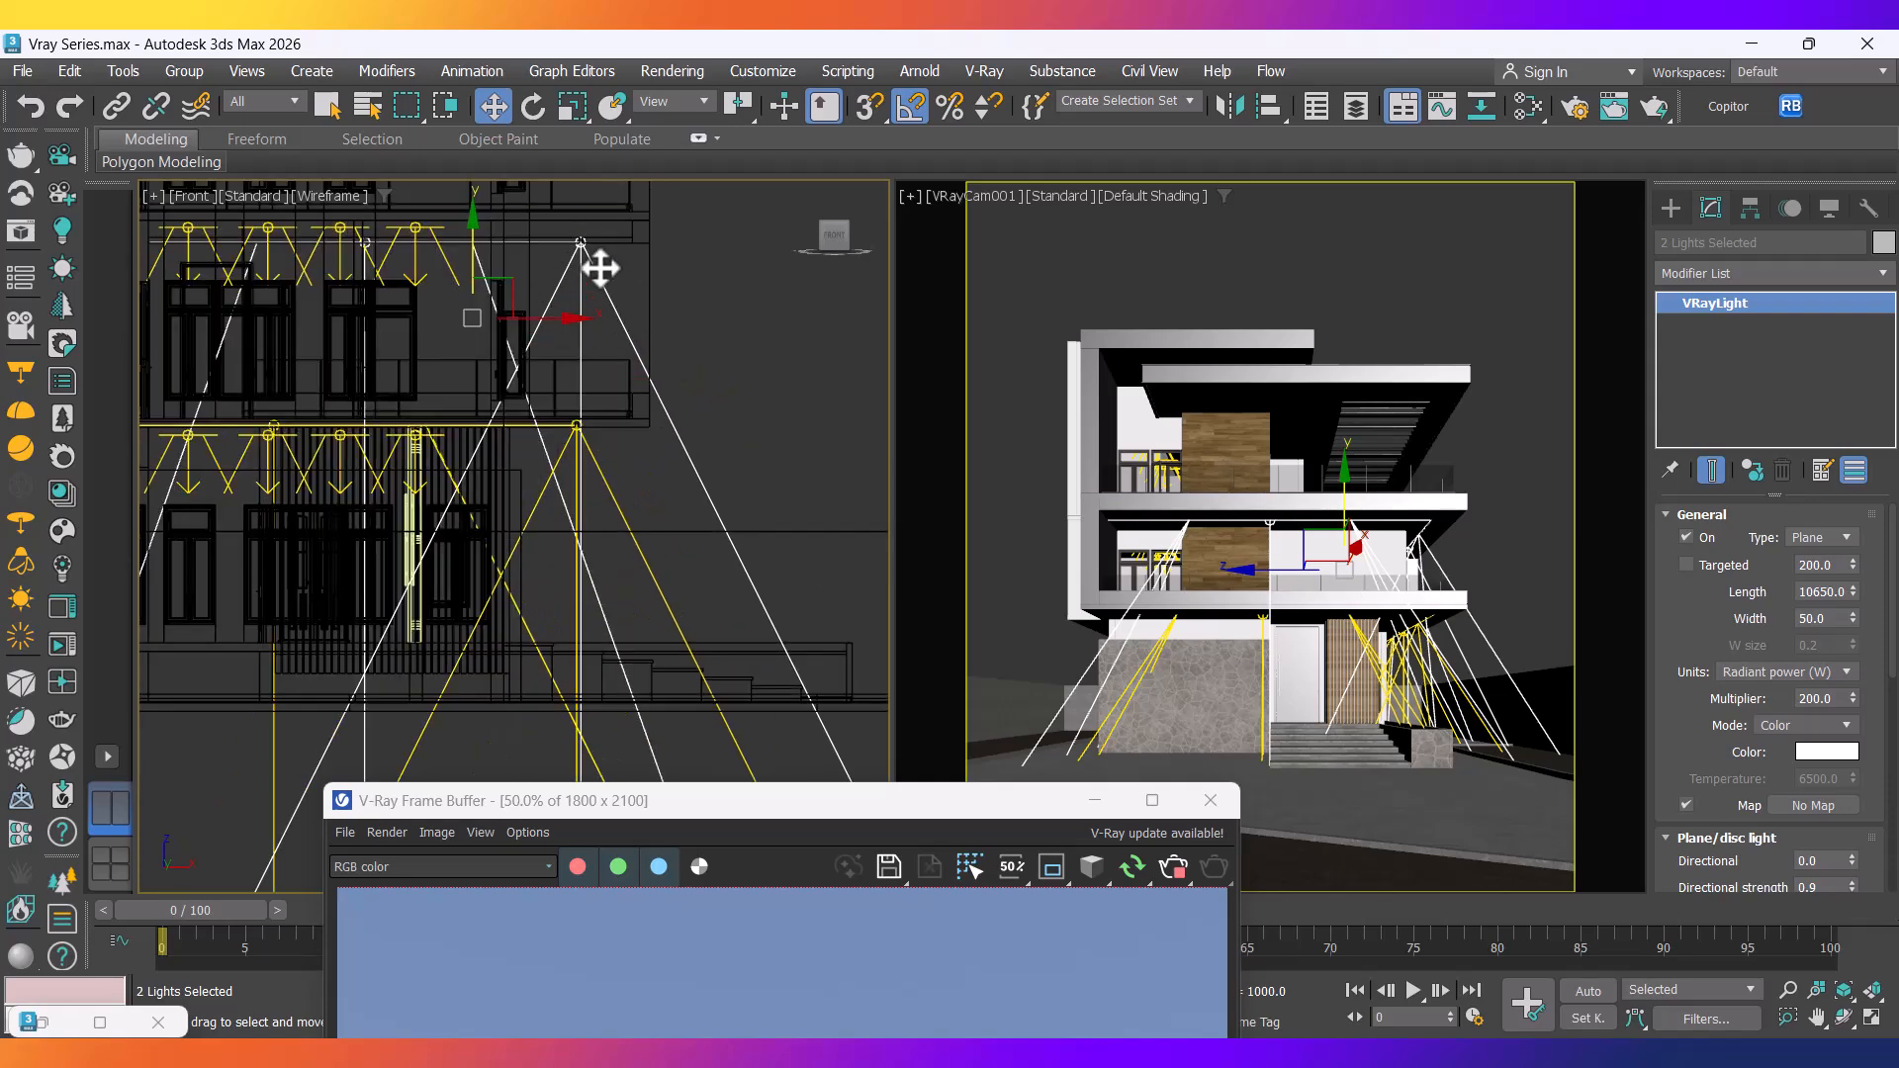
pyautogui.moveTo(905, 805); pyautogui.dragTo(560, 134)
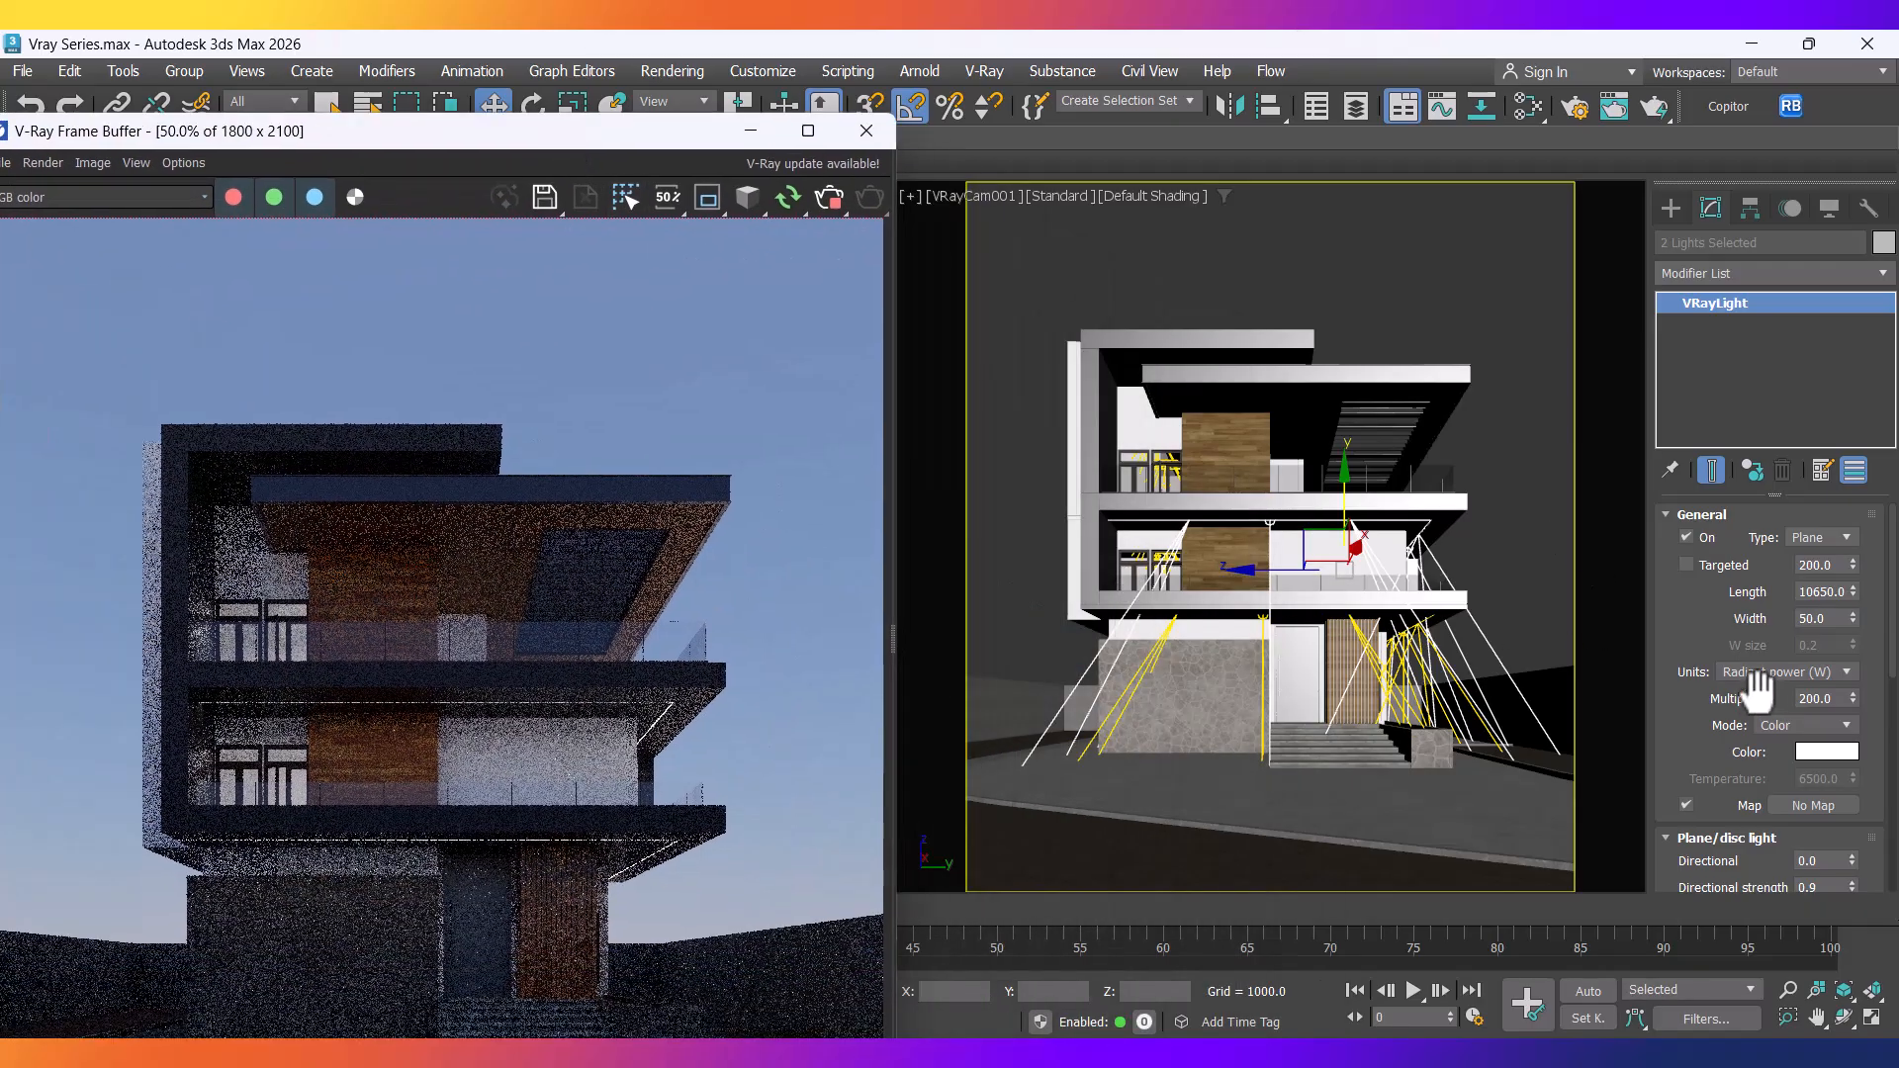
# Set the plane lights' viewport intensity rays to 0.1.
pyautogui.moveTo(1688, 742); pyautogui.dragTo(1727, 198)
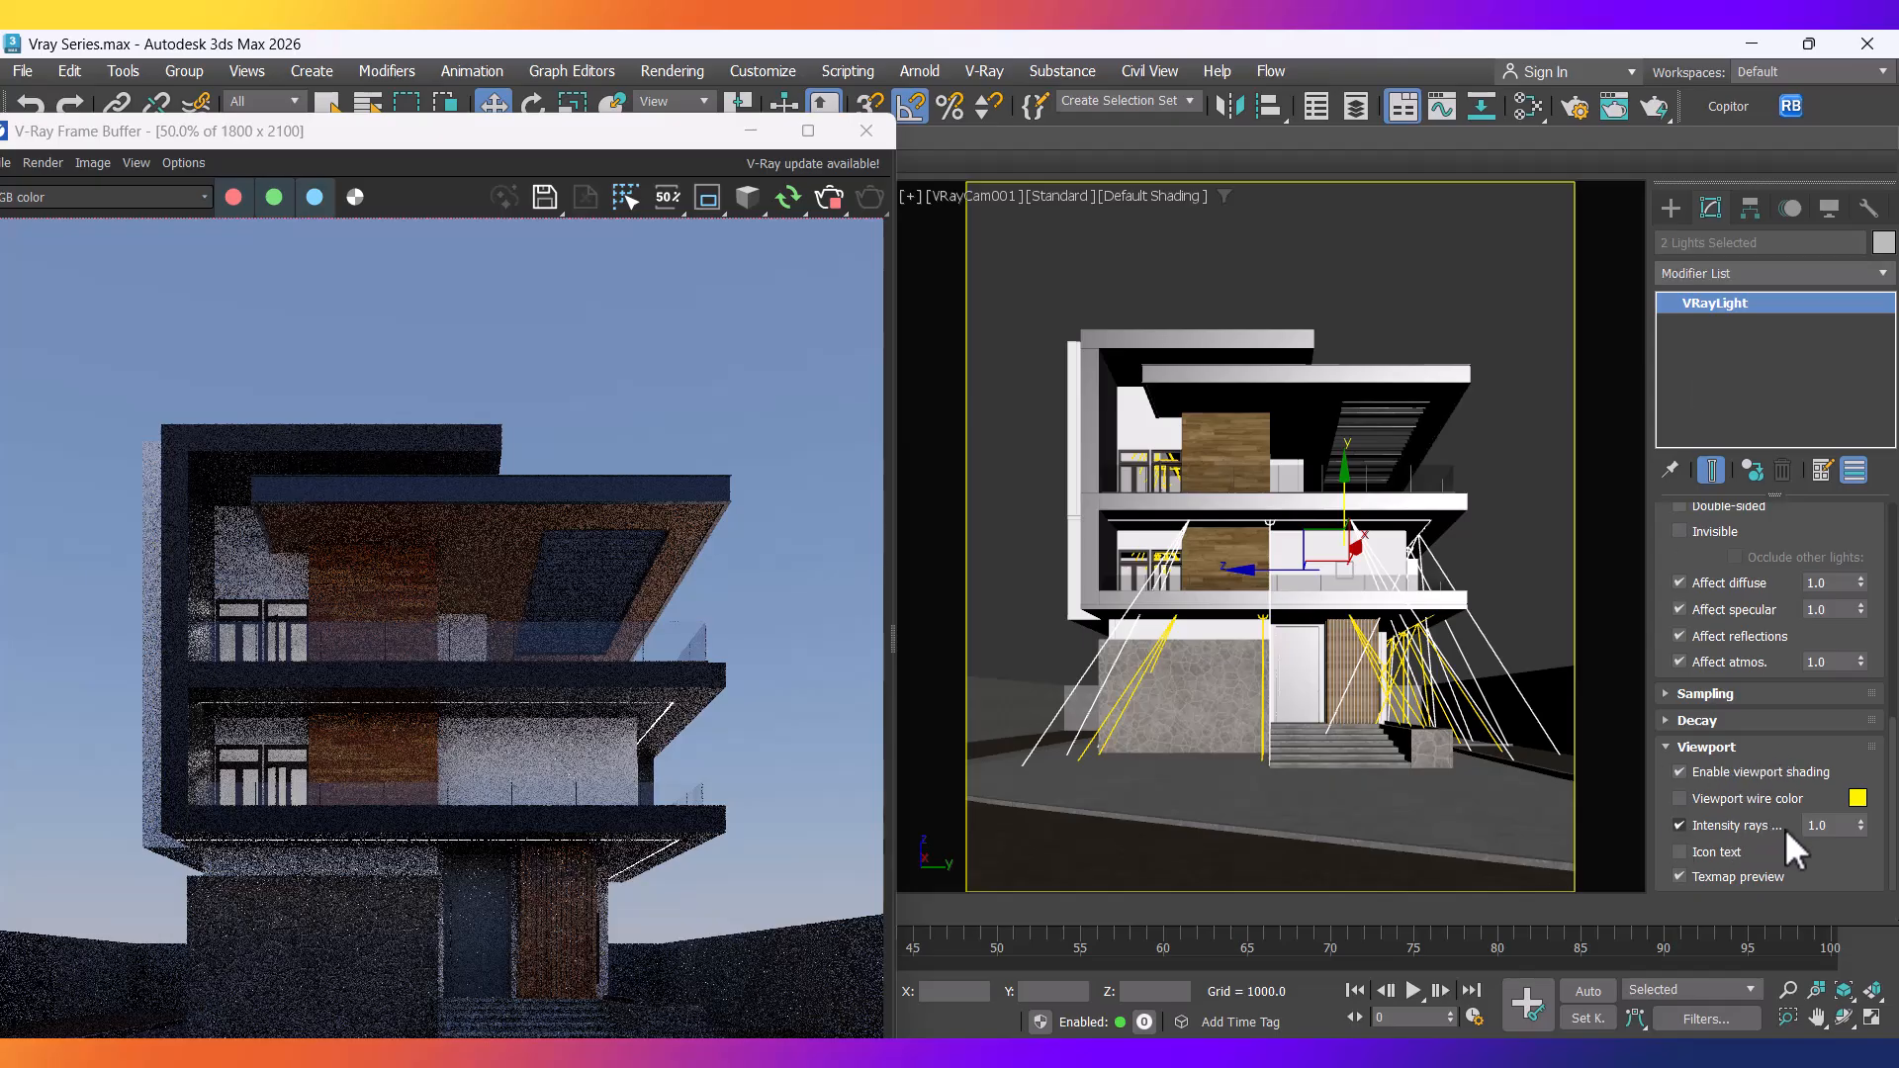
pyautogui.doubleClick(1820, 825)
pyautogui.write('.5')
pyautogui.press('Return')
pyautogui.write('.1')
pyautogui.press('Return')
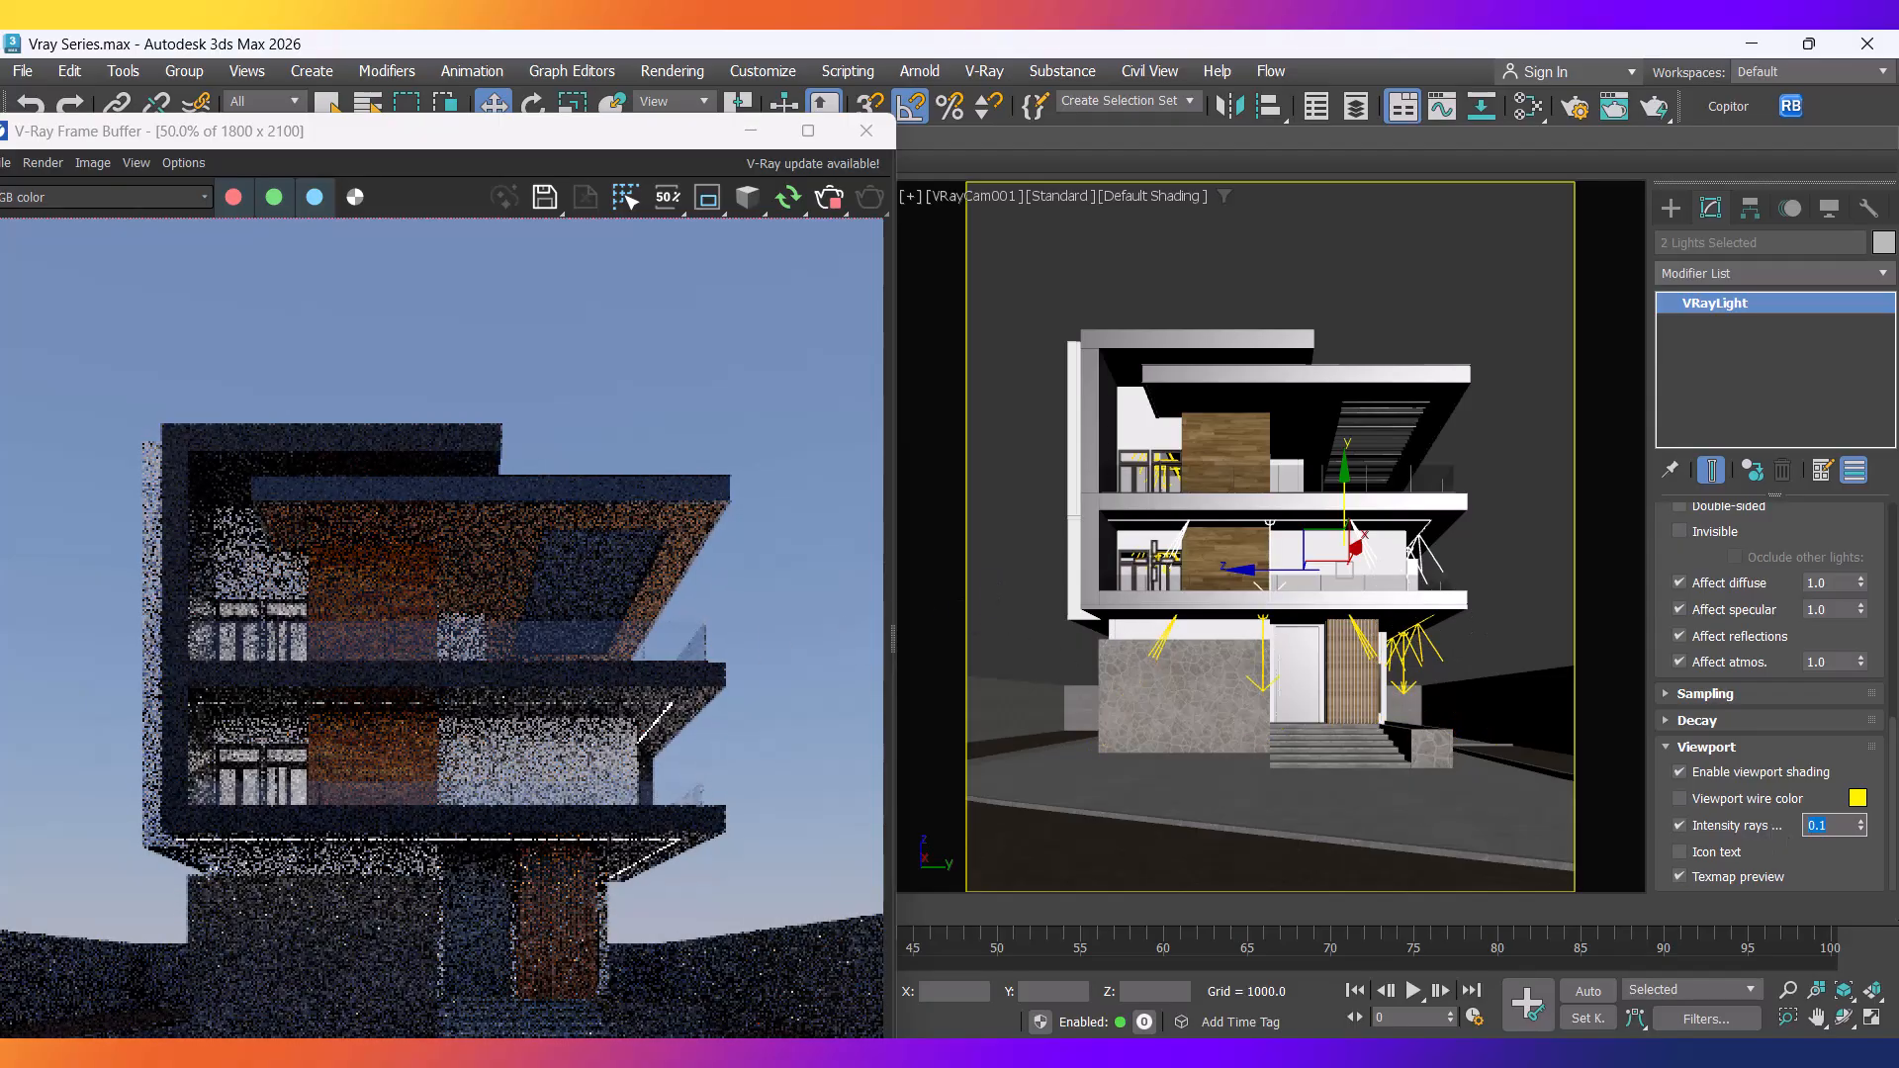
# Limit selection to Lights, pick VRayLight034 and set its intensity rays to 0.1.
pyautogui.click(1161, 560)
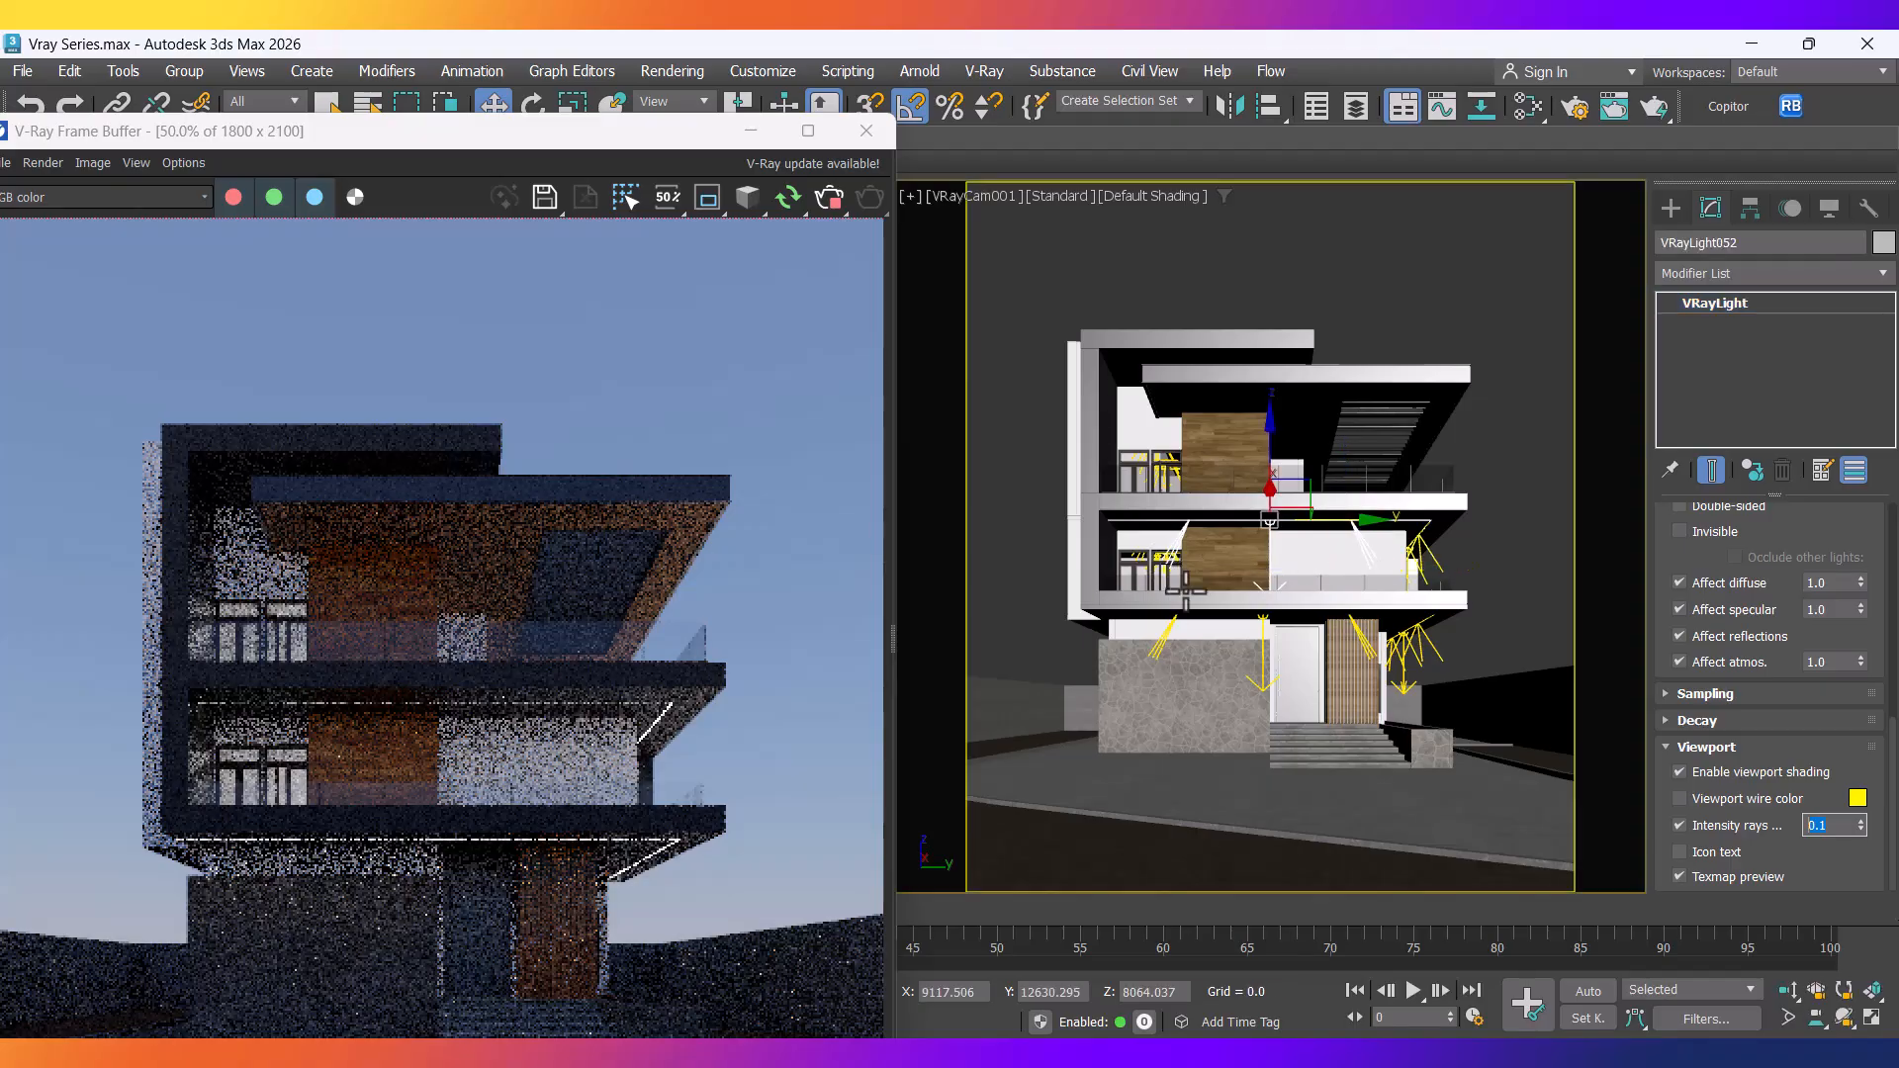
pyautogui.click(247, 103)
pyautogui.click(243, 170)
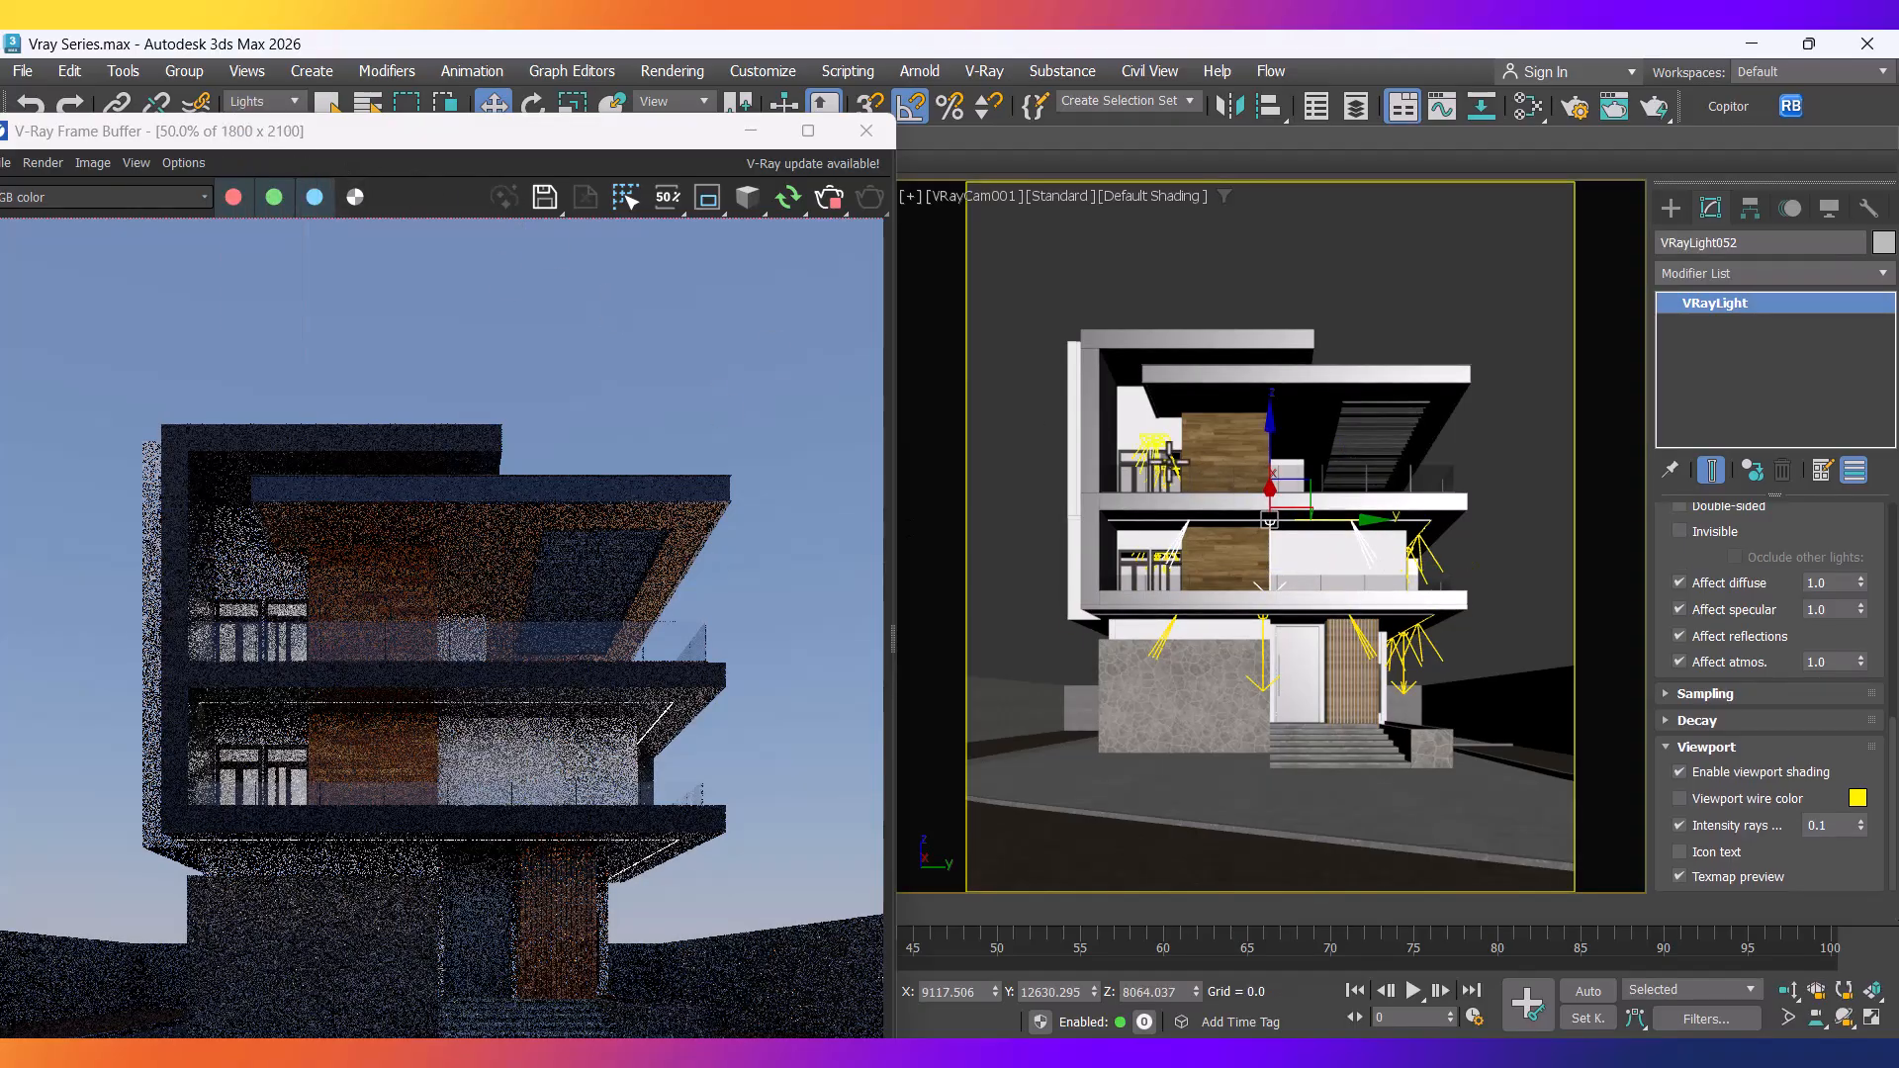
pyautogui.click(1215, 487)
pyautogui.click(1825, 825)
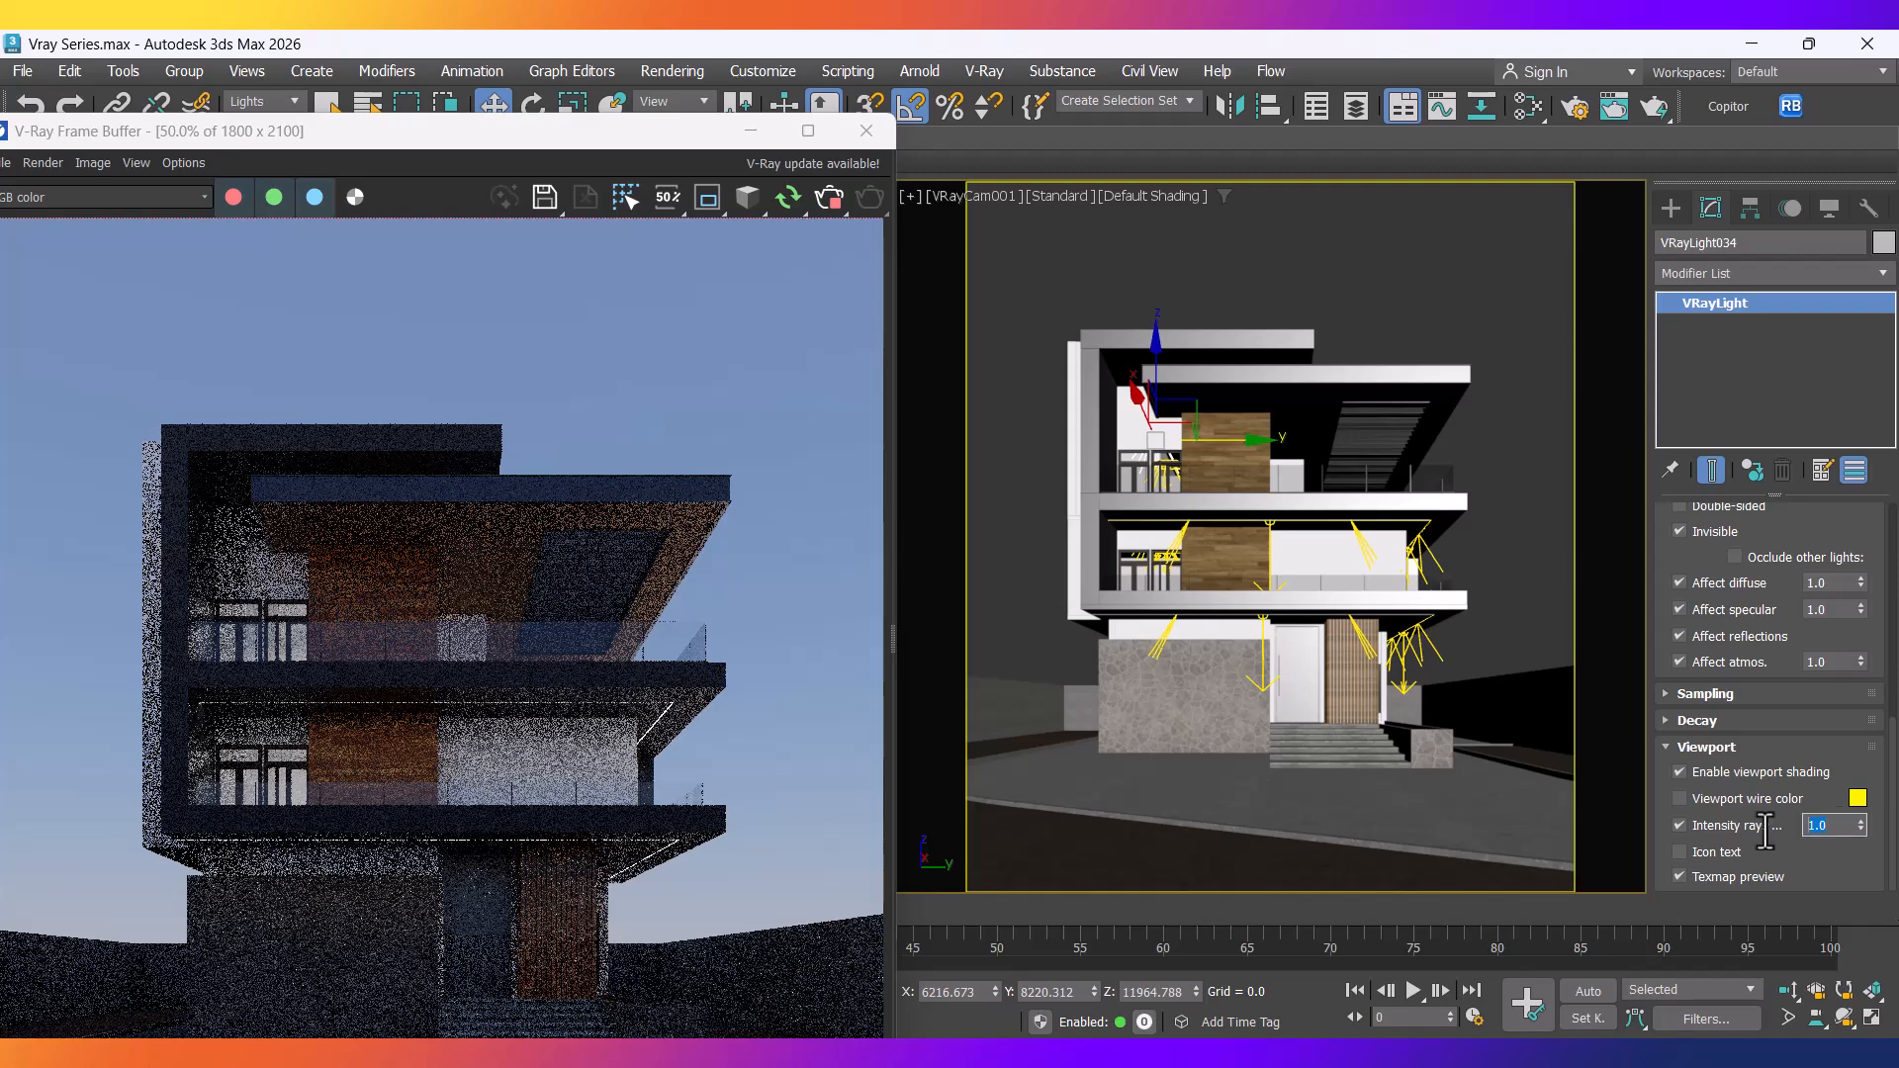
pyautogui.write('.1')
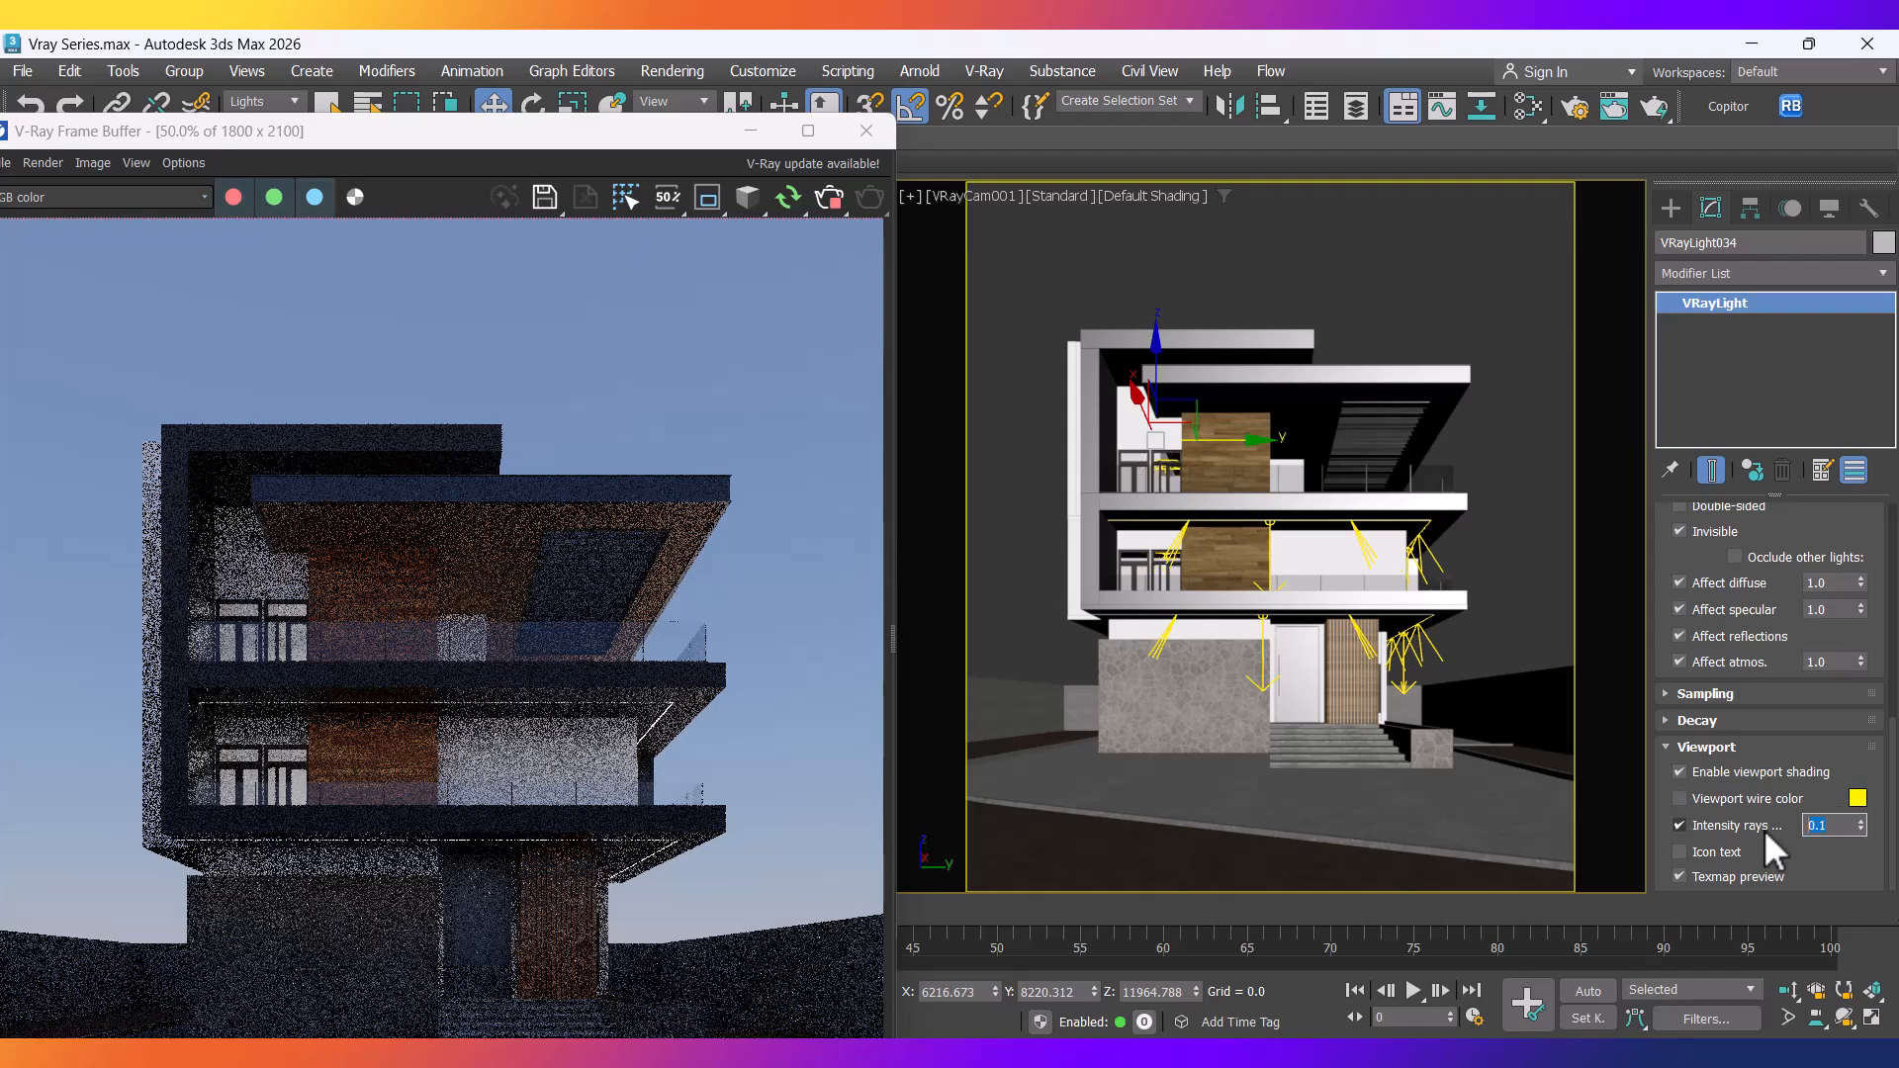
pyautogui.moveTo(477, 132); pyautogui.dragTo(674, 61)
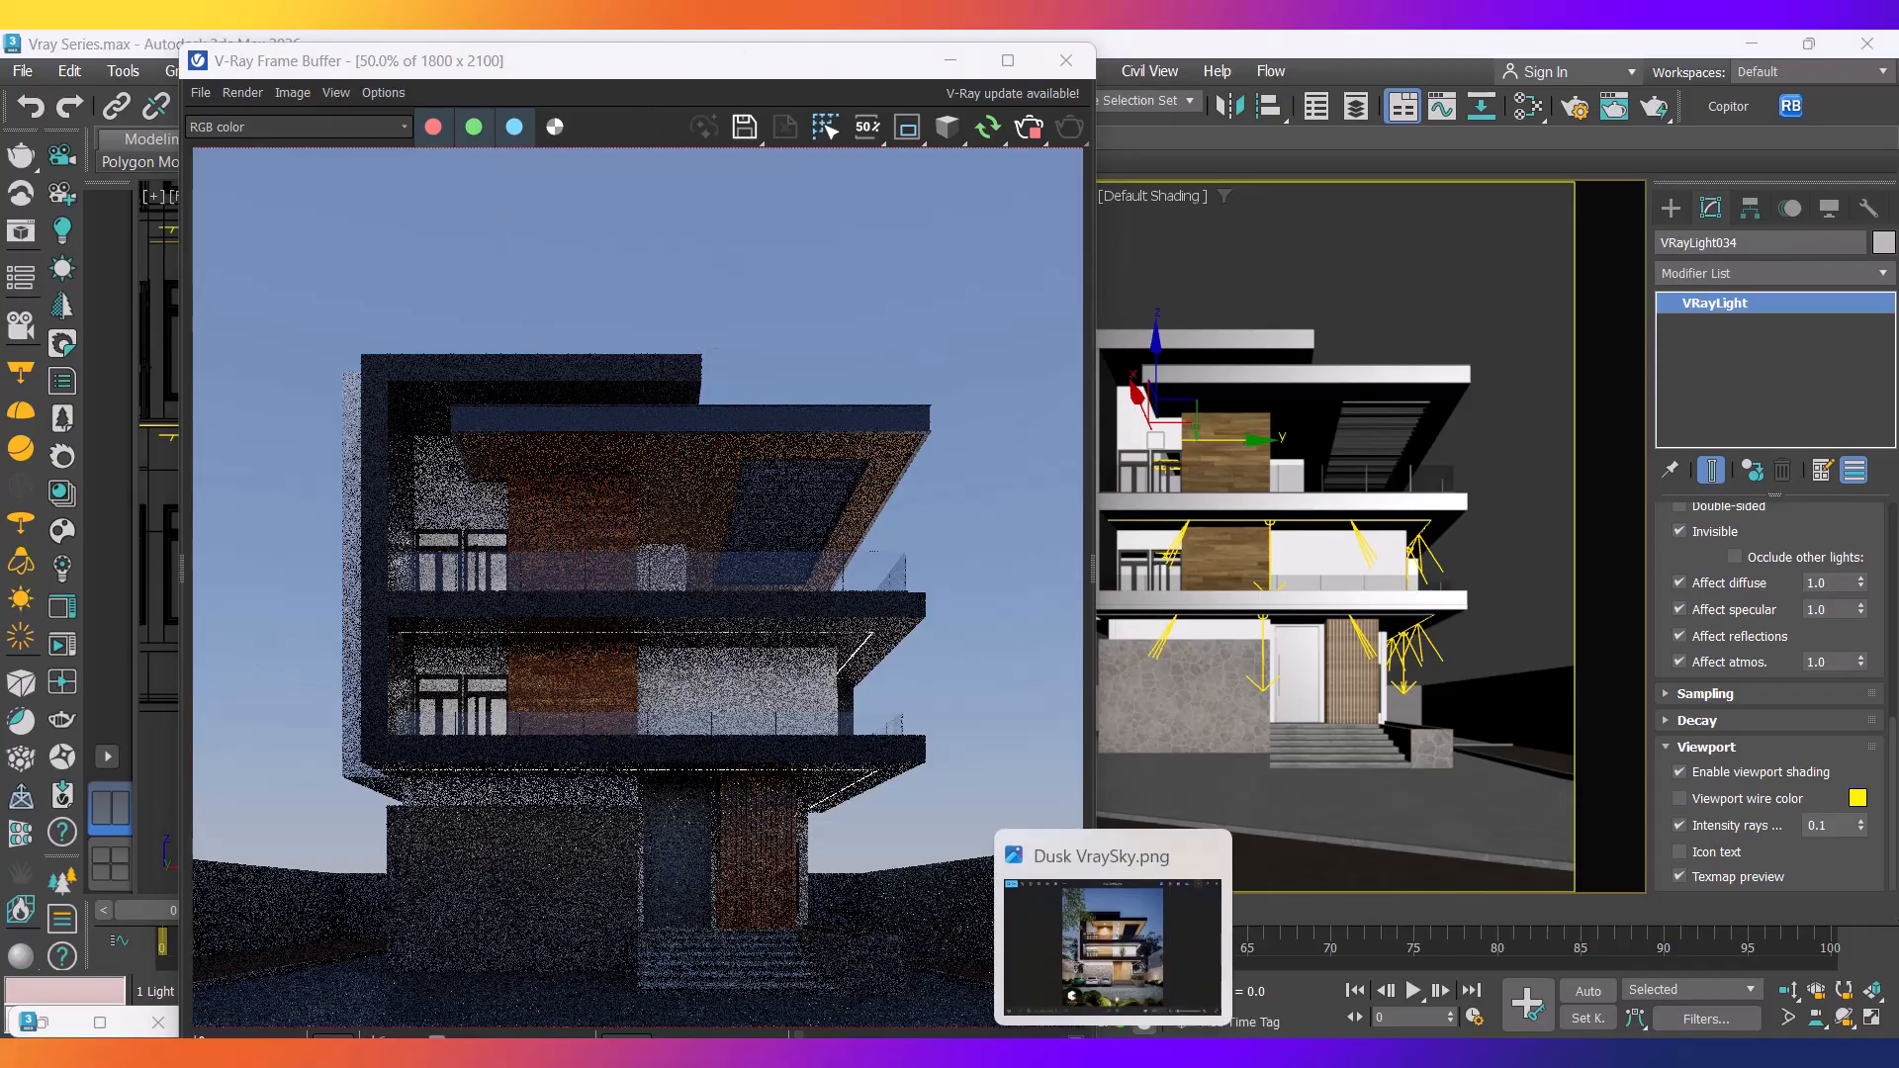
pyautogui.click(1113, 890)
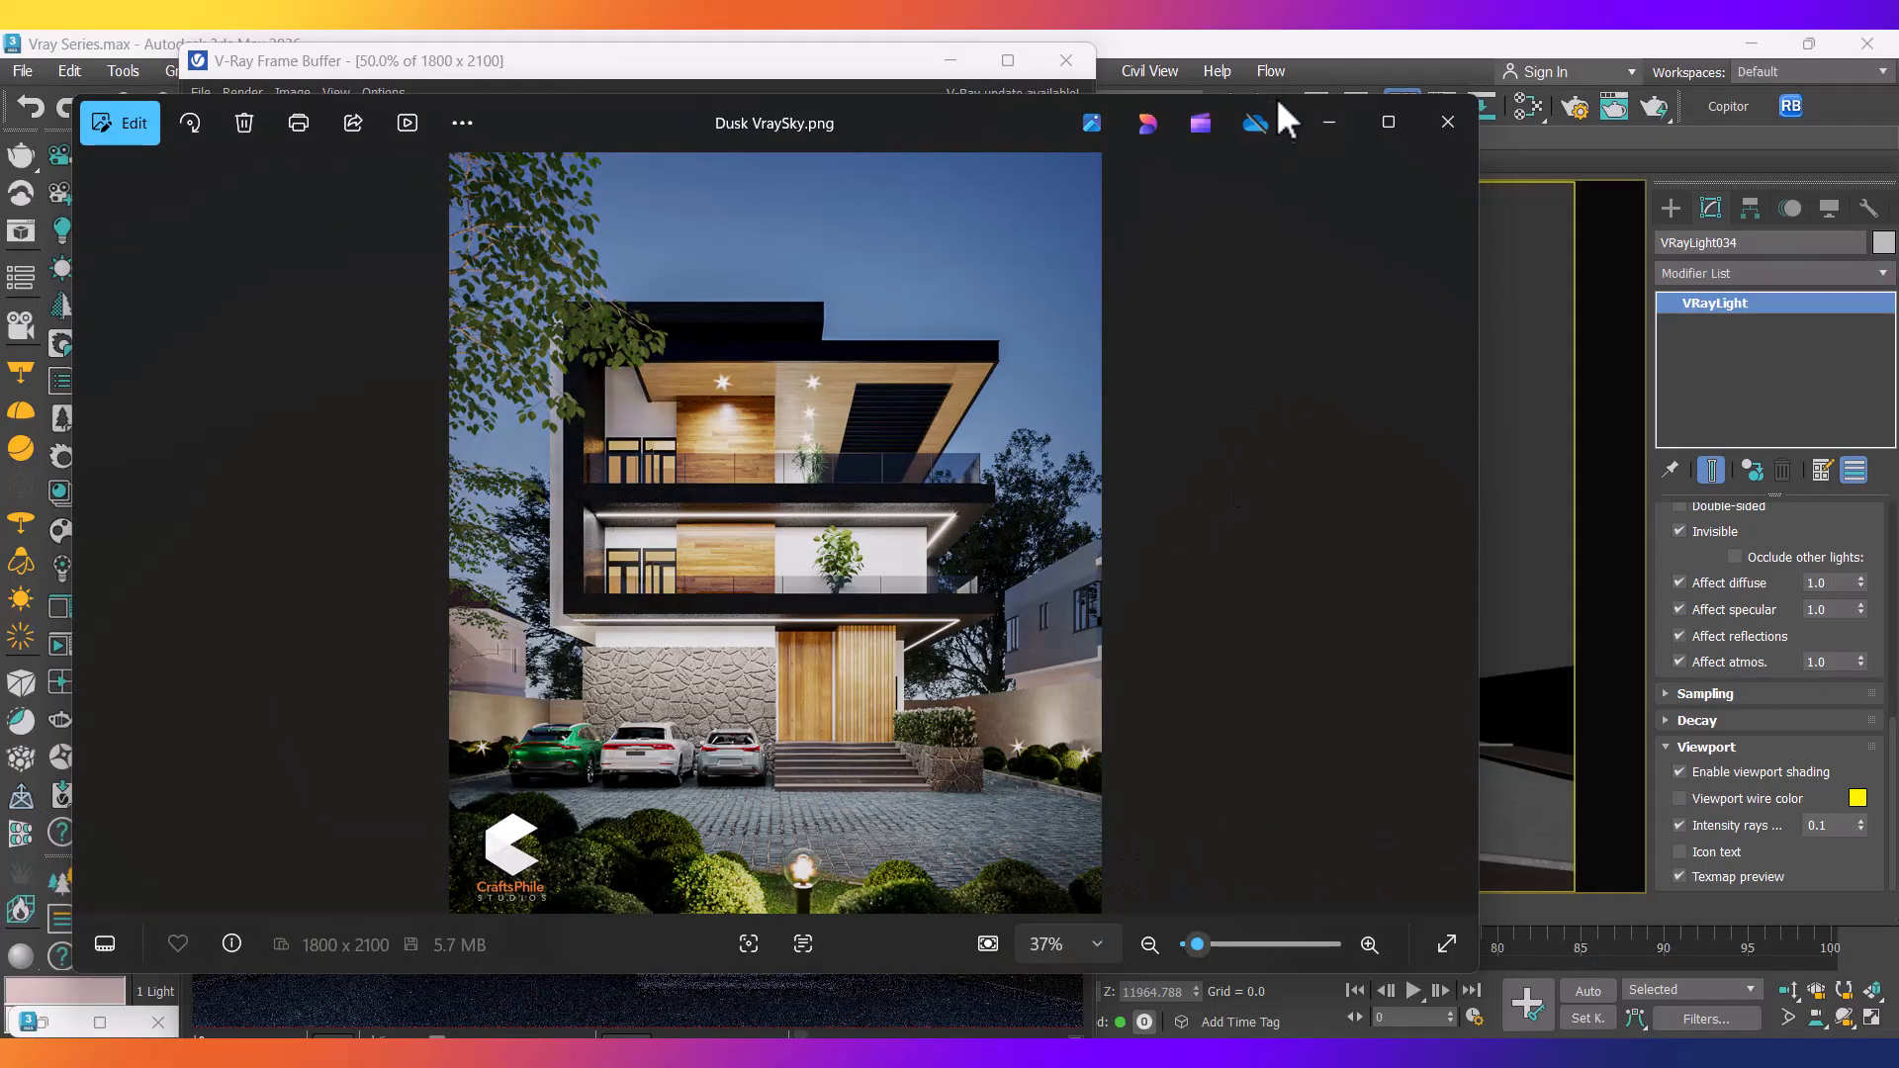
pyautogui.click(1331, 122)
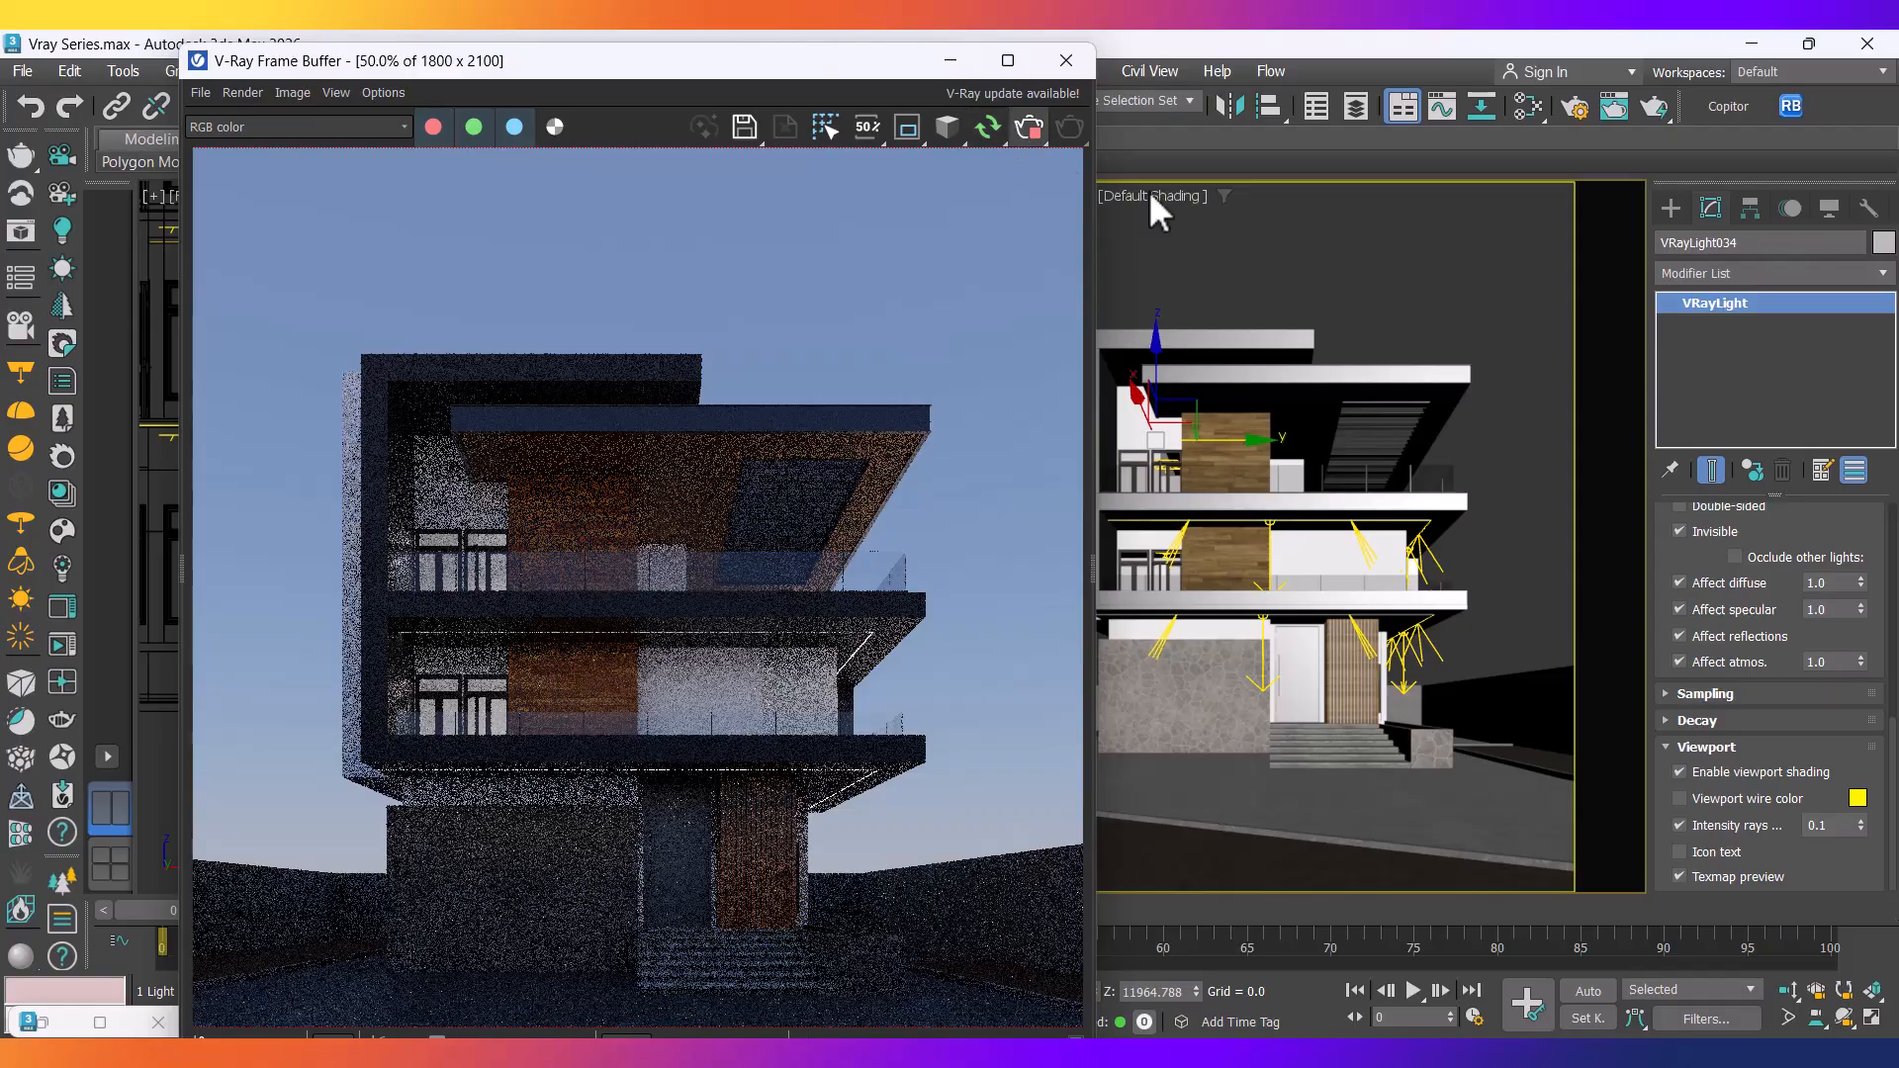
pyautogui.click(1356, 106)
pyautogui.click(818, 788)
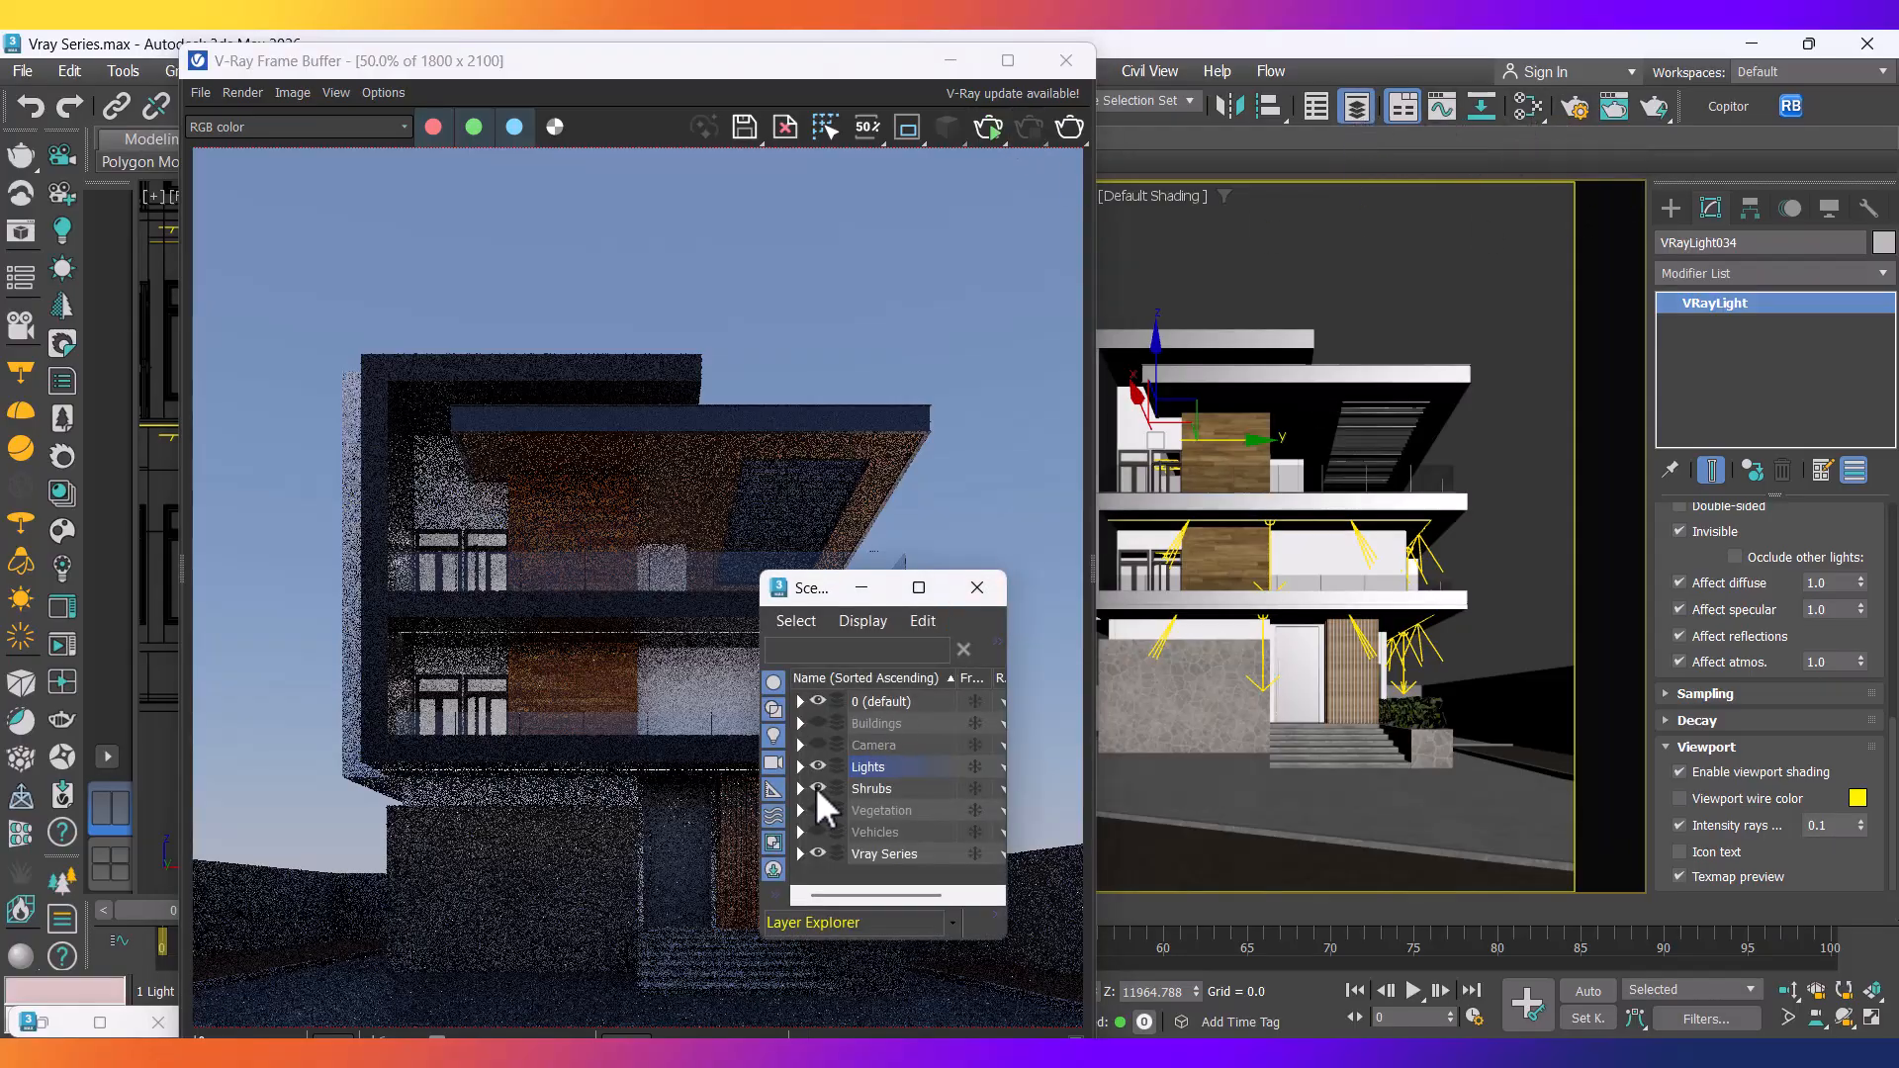
pyautogui.click(817, 811)
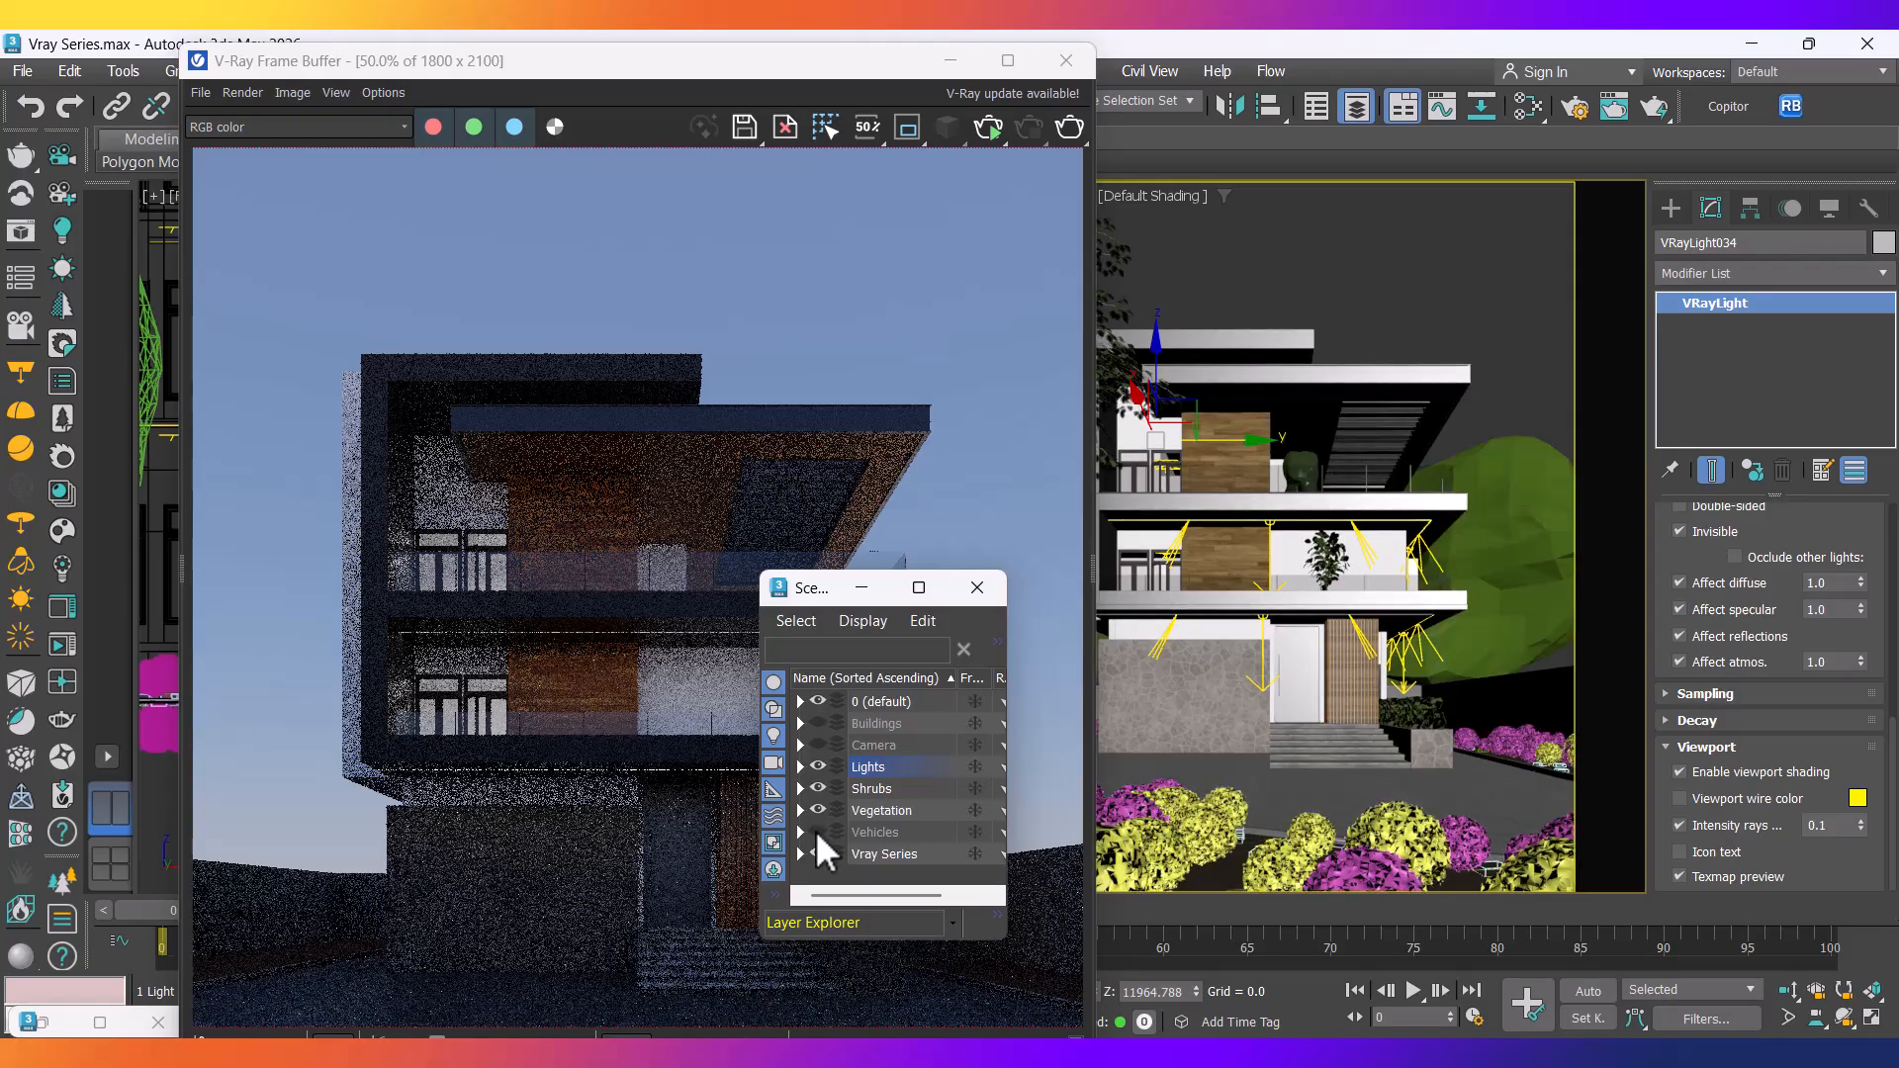
pyautogui.click(817, 832)
pyautogui.click(817, 723)
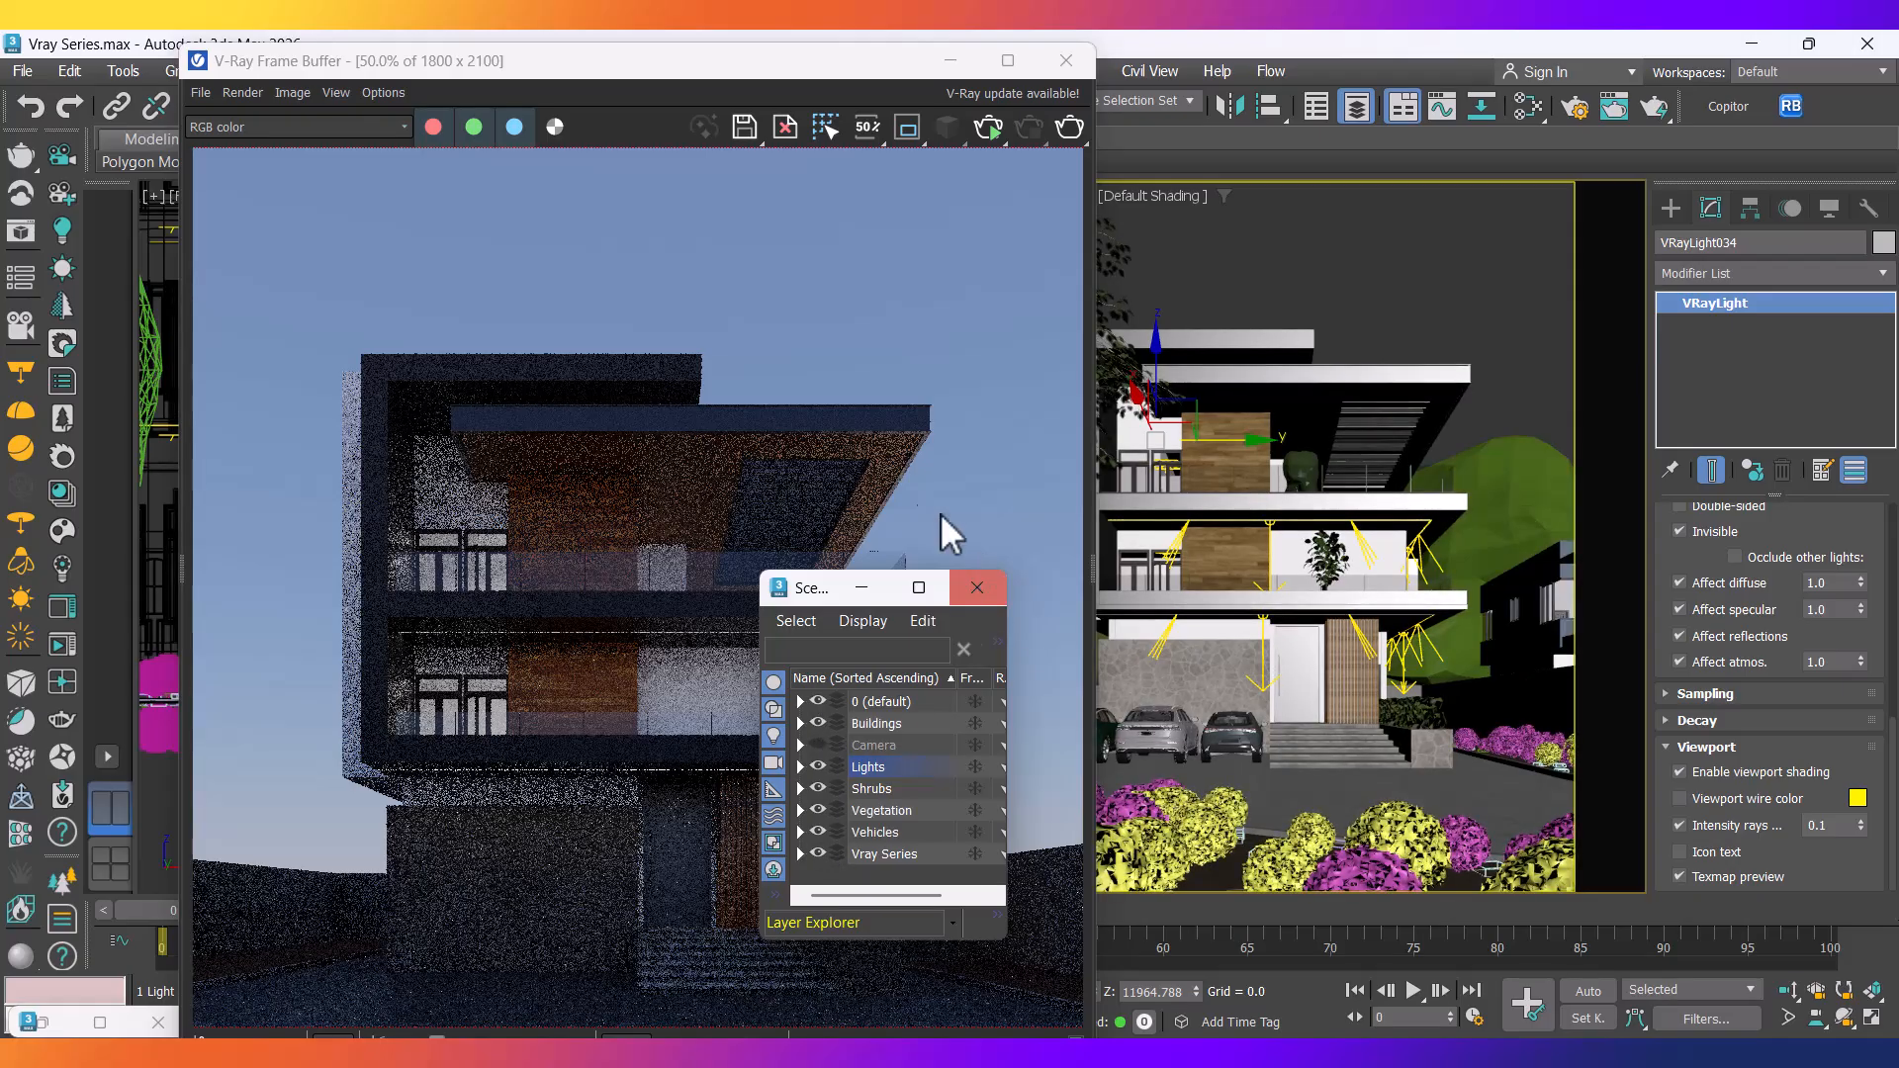
pyautogui.click(864, 588)
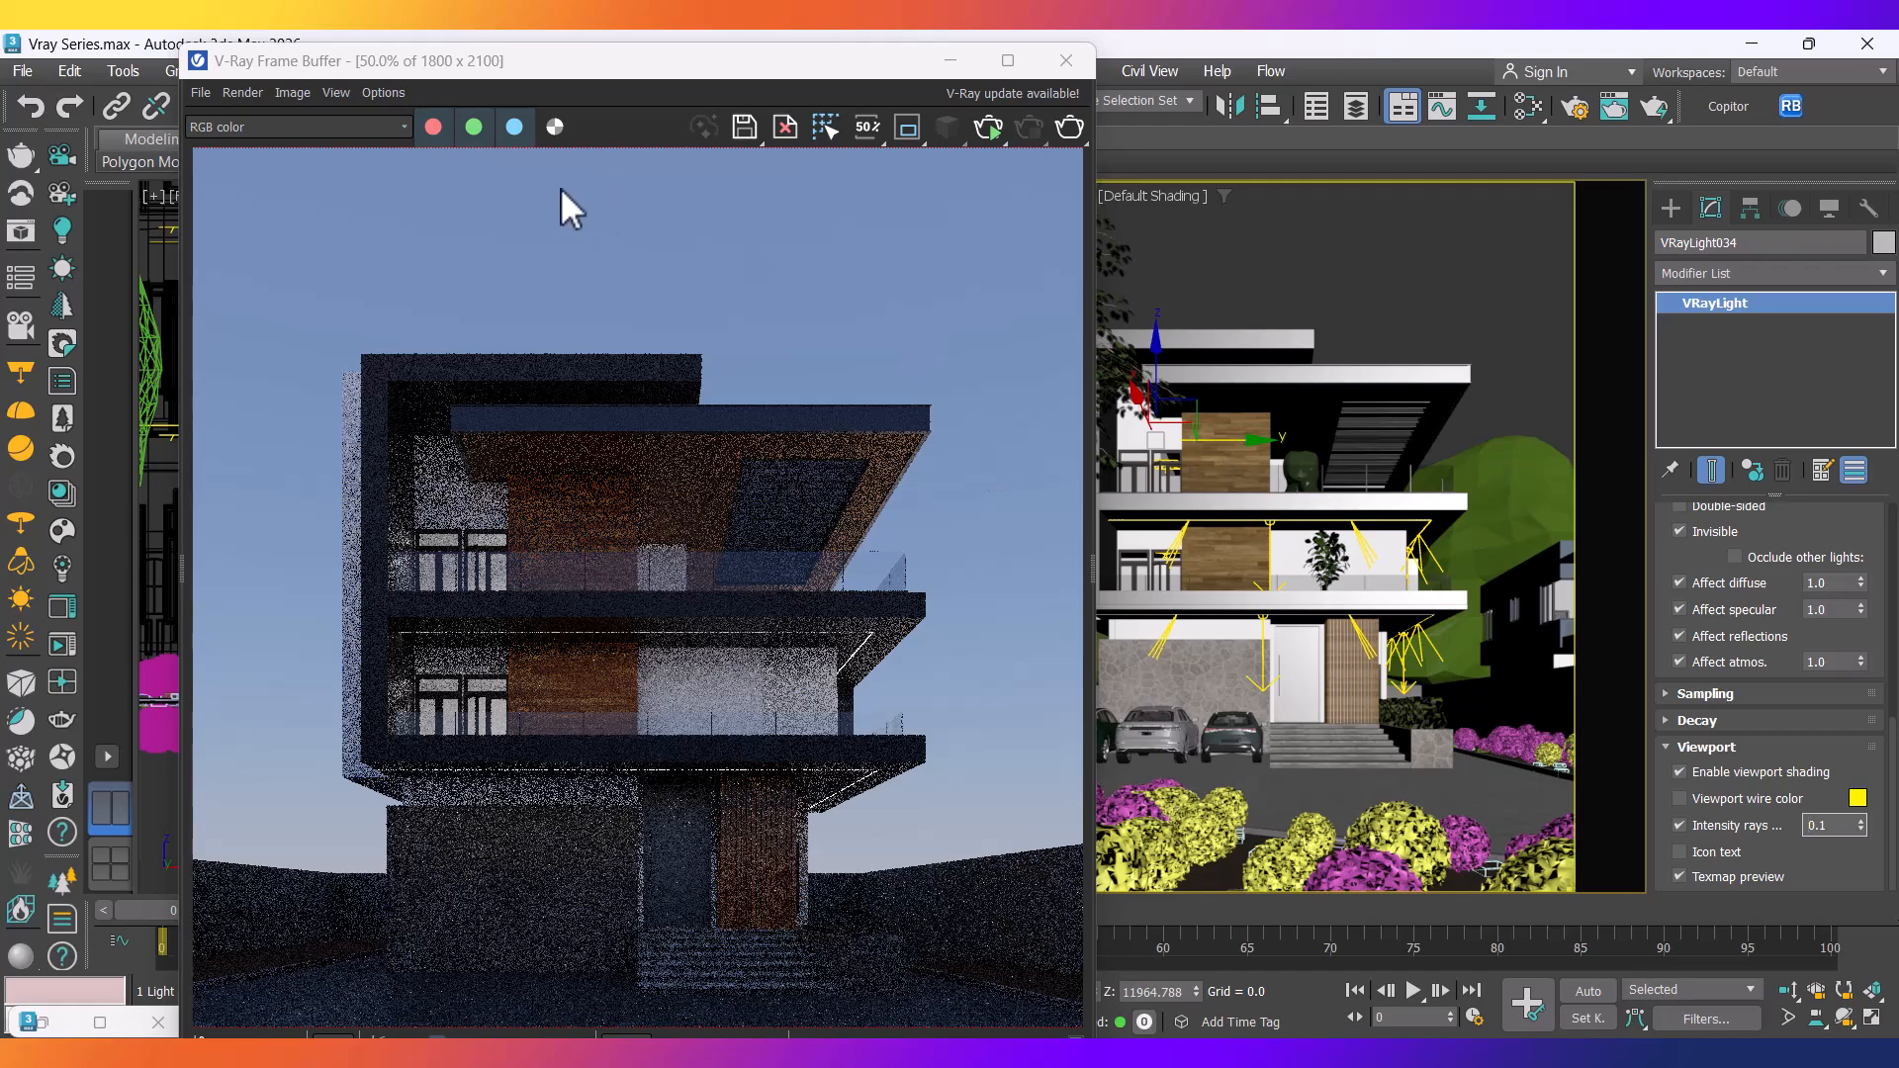
pyautogui.moveTo(516, 67); pyautogui.dragTo(1120, 128)
pyautogui.click(484, 809)
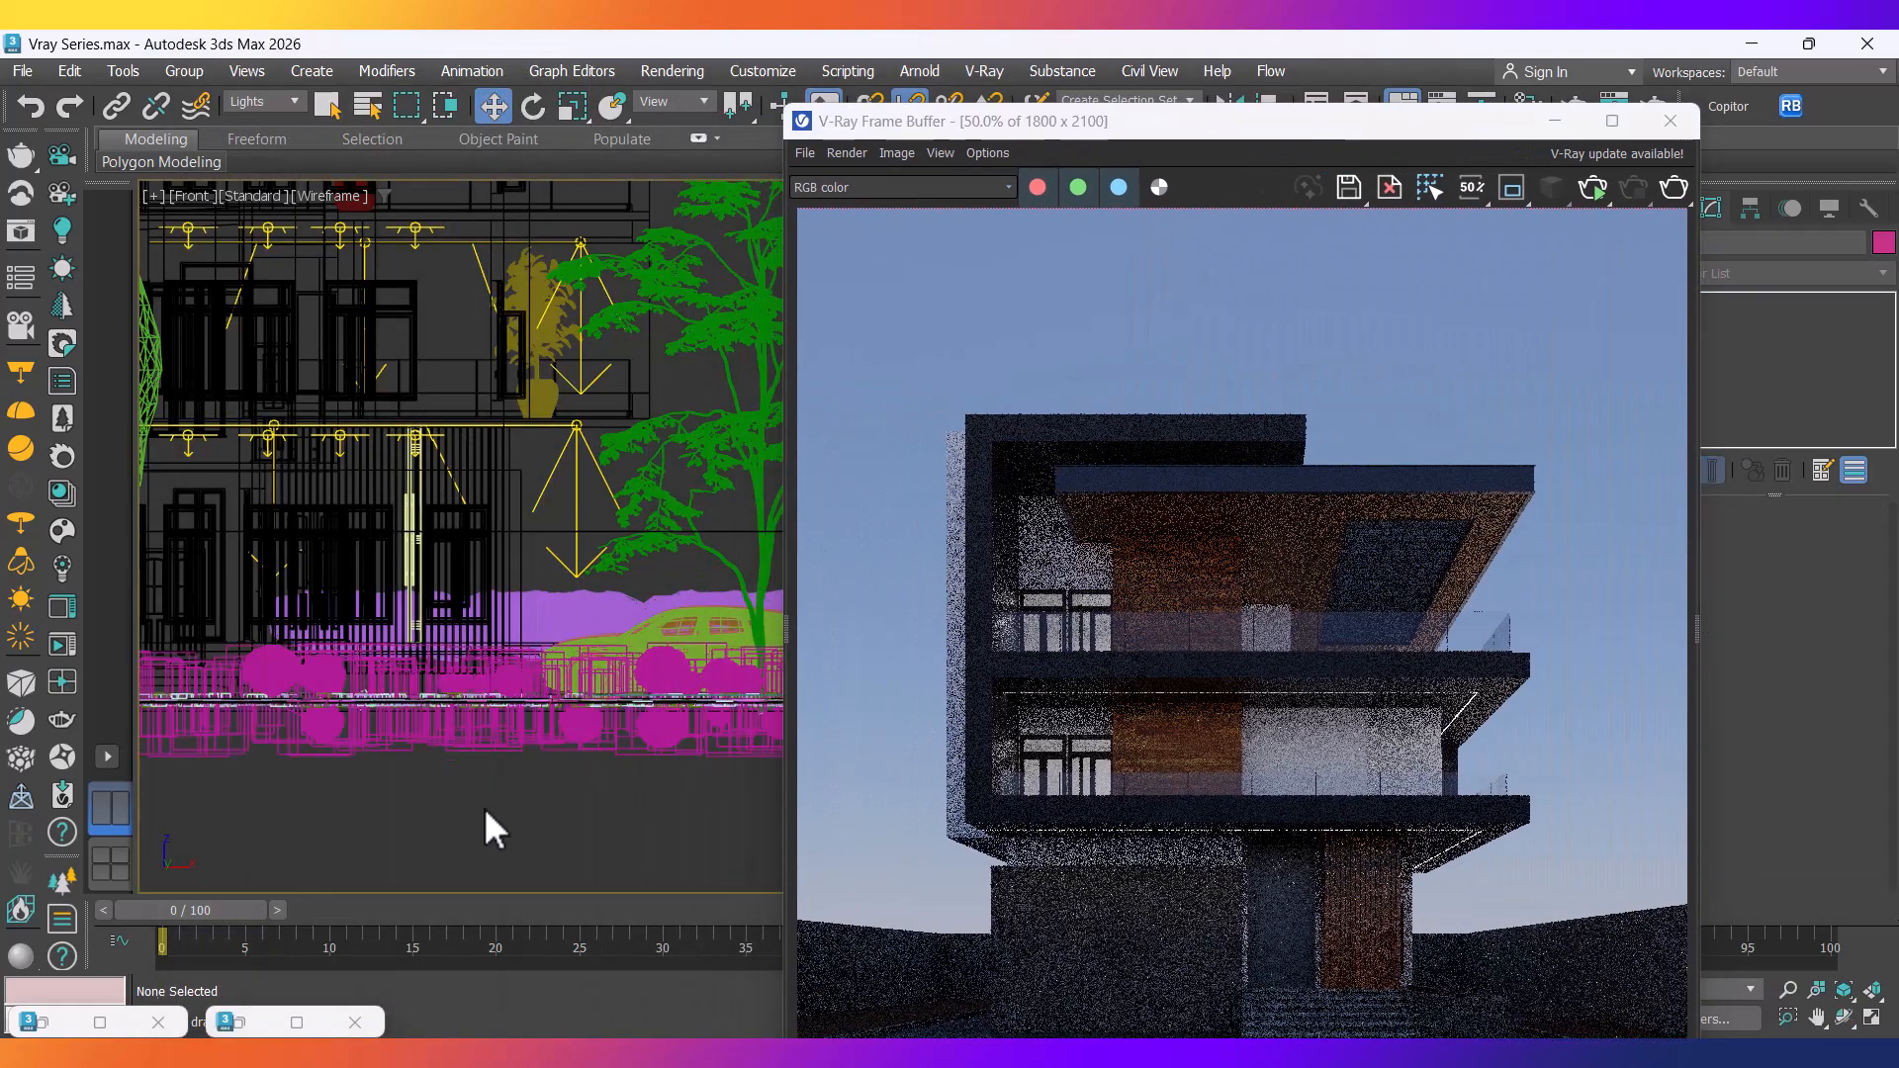
pyautogui.press('t')
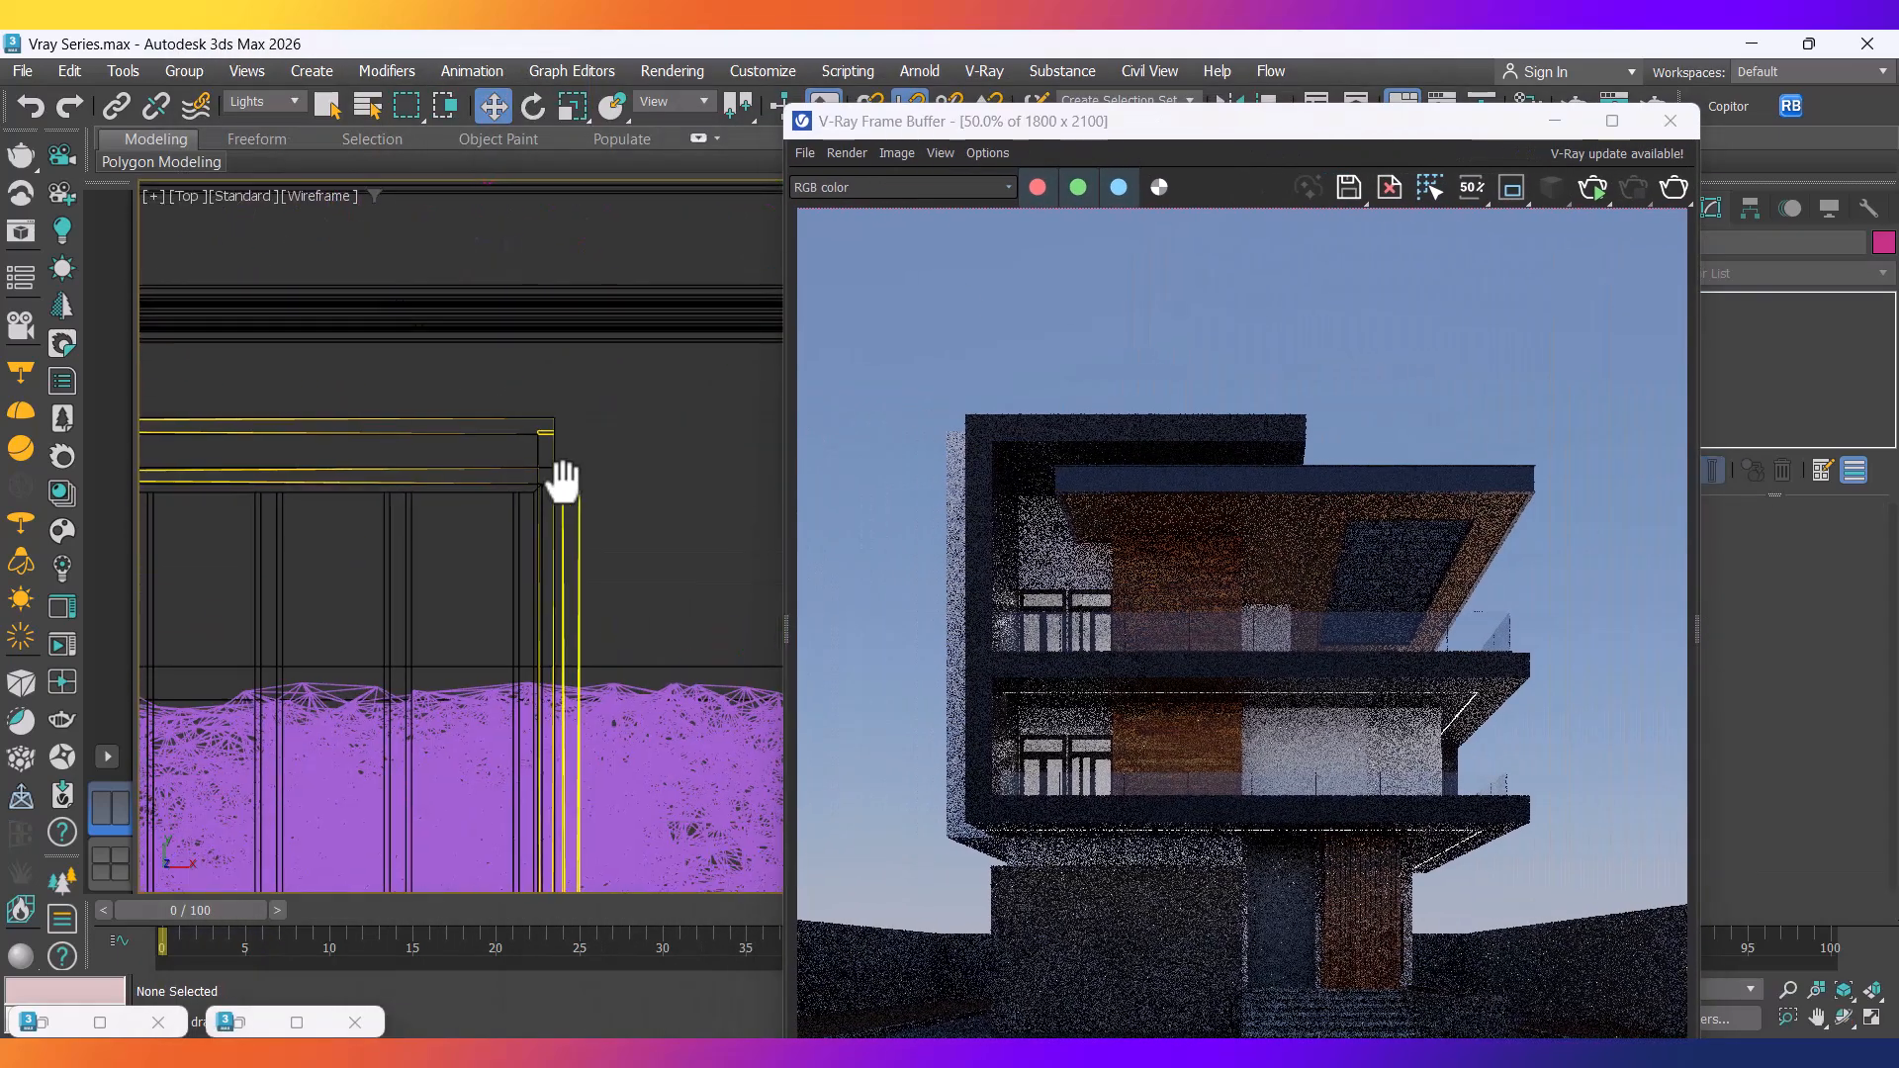
pyautogui.scroll(-7, 552, 495)
pyautogui.moveTo(547, 568); pyautogui.dragTo(502, 573, button='middle')
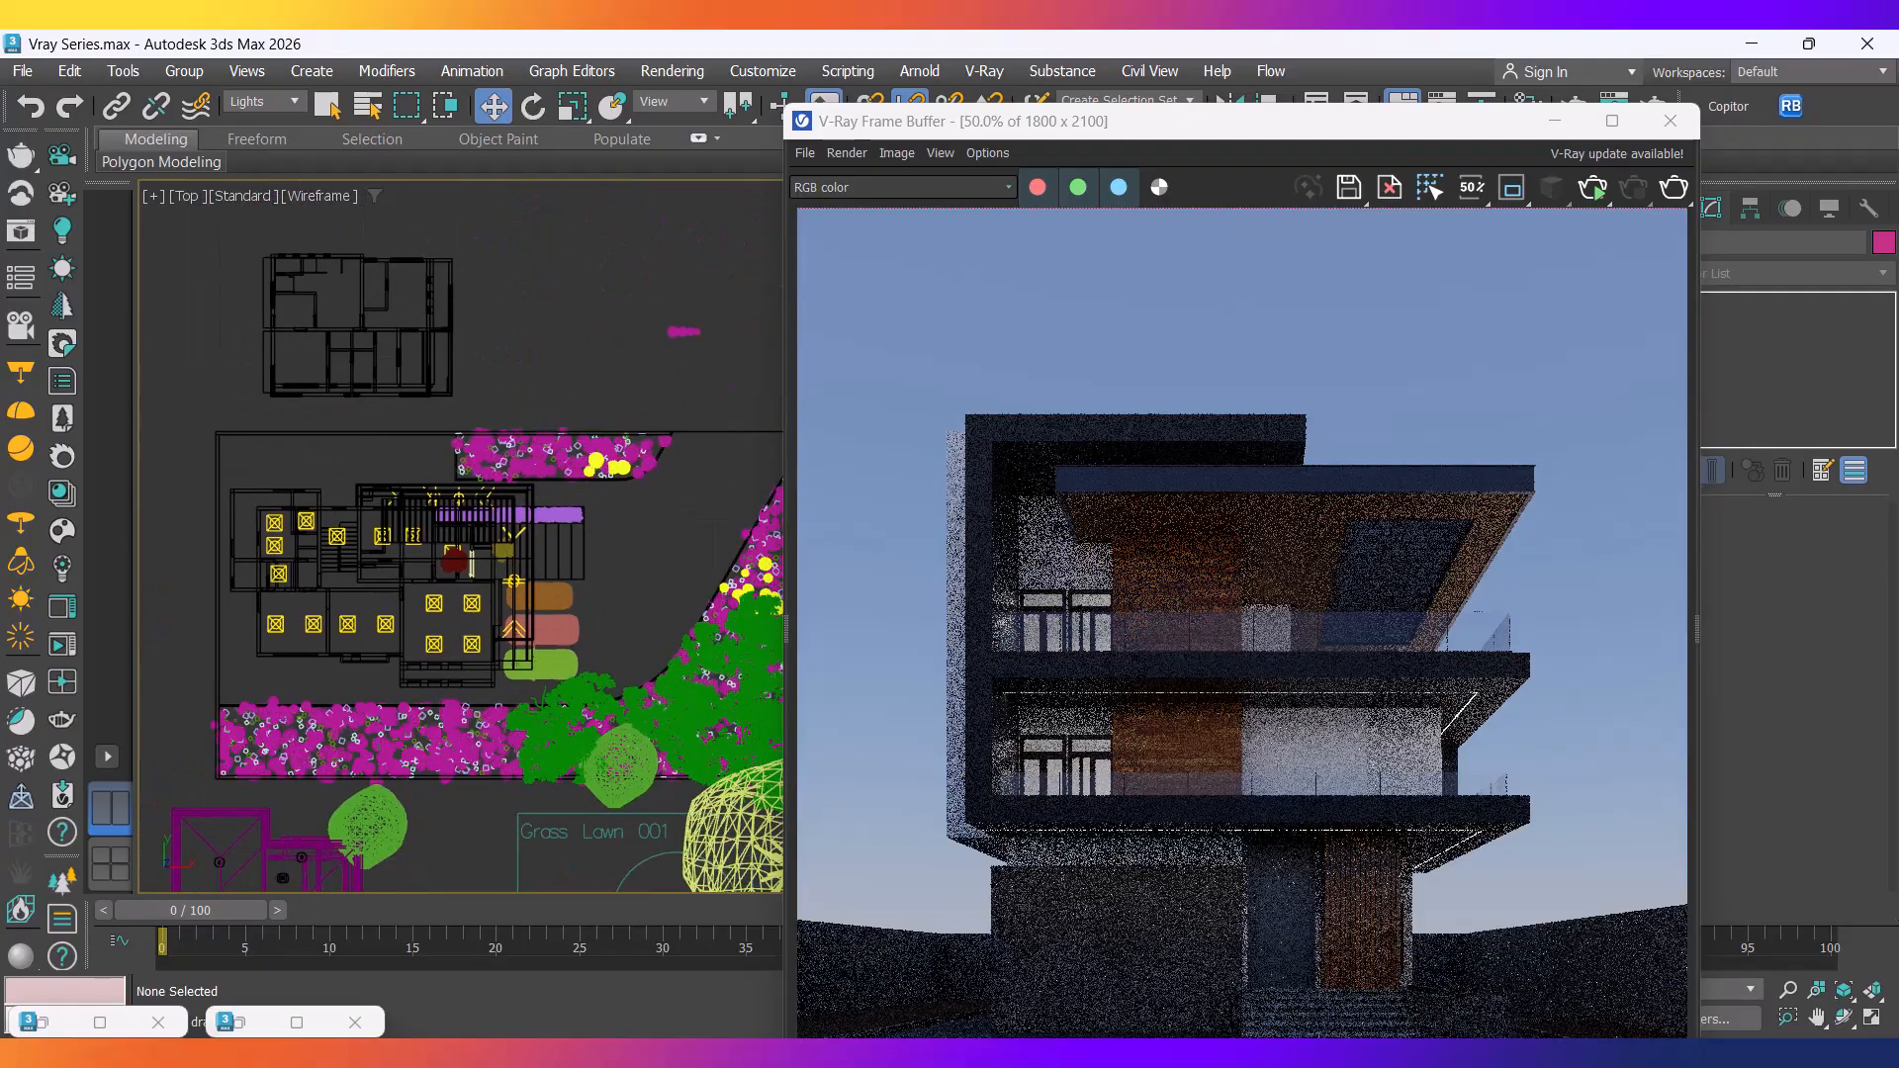
pyautogui.click(1088, 1053)
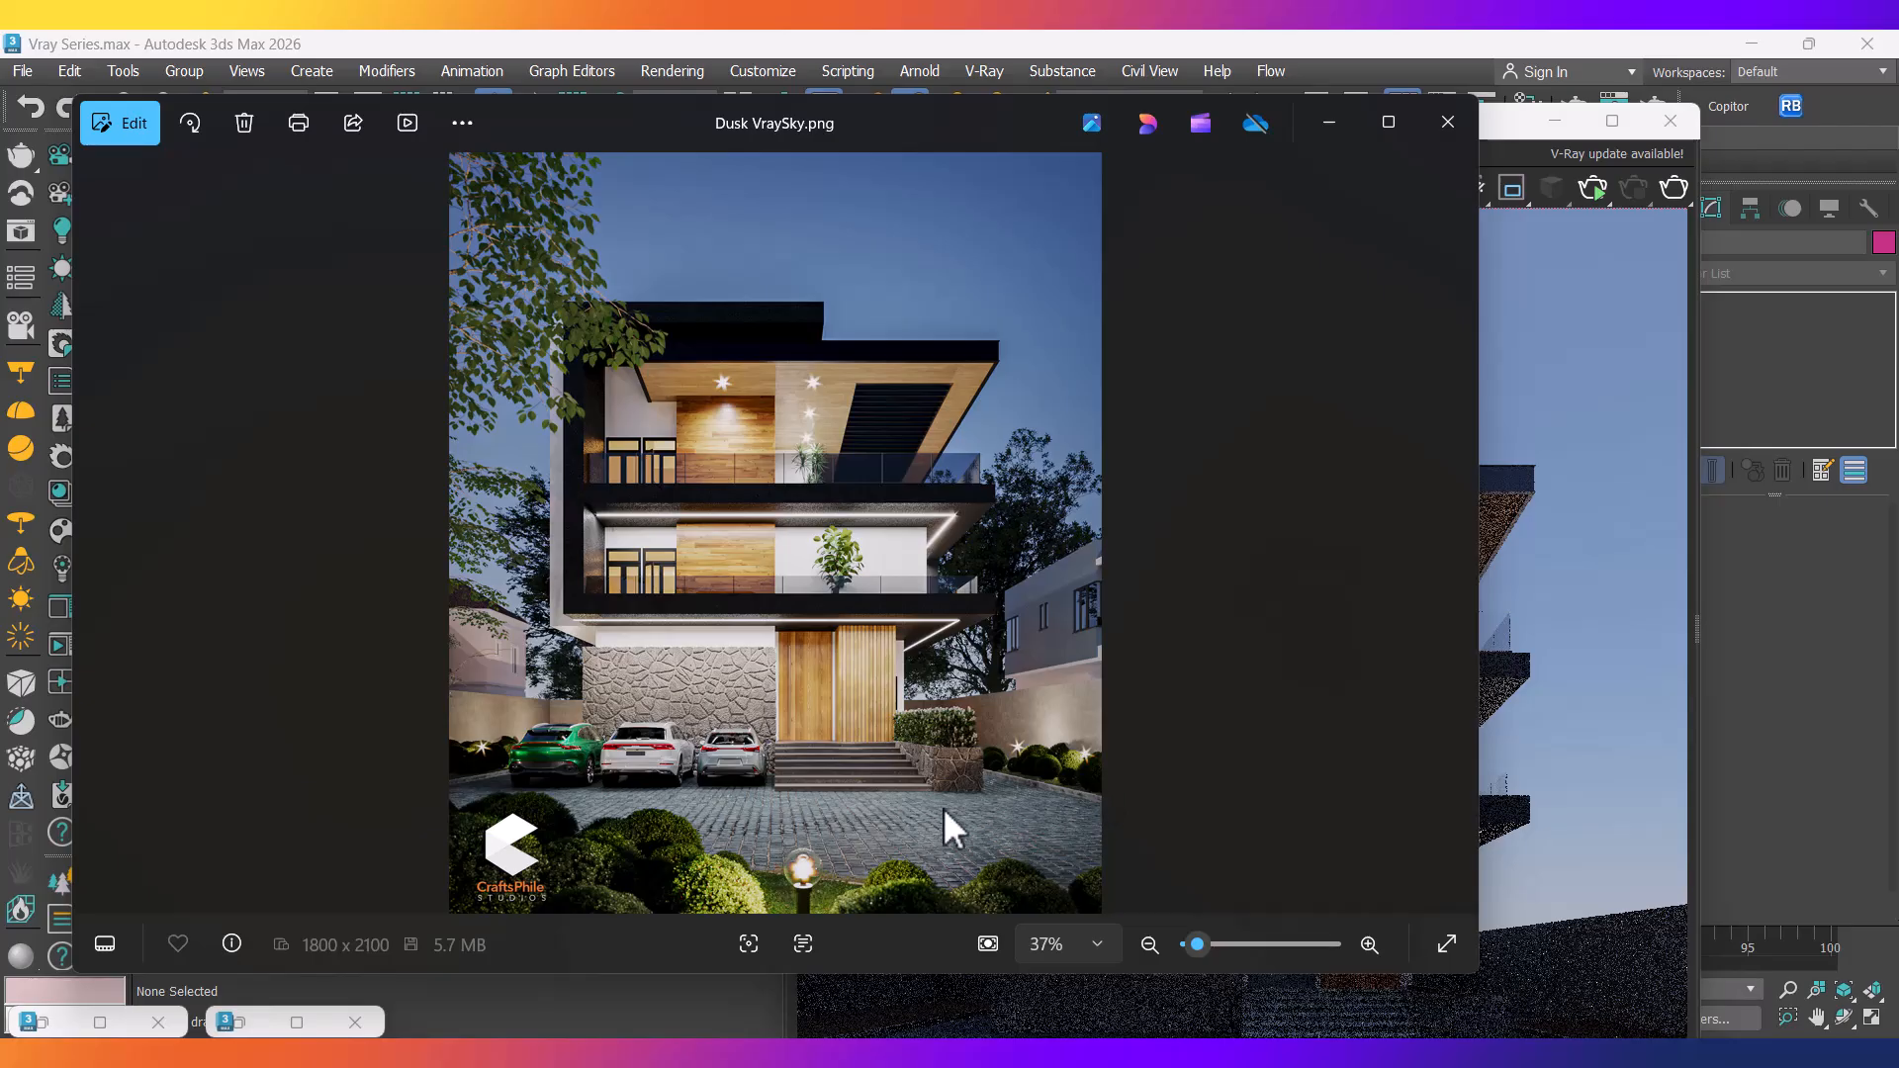
pyautogui.click(1341, 122)
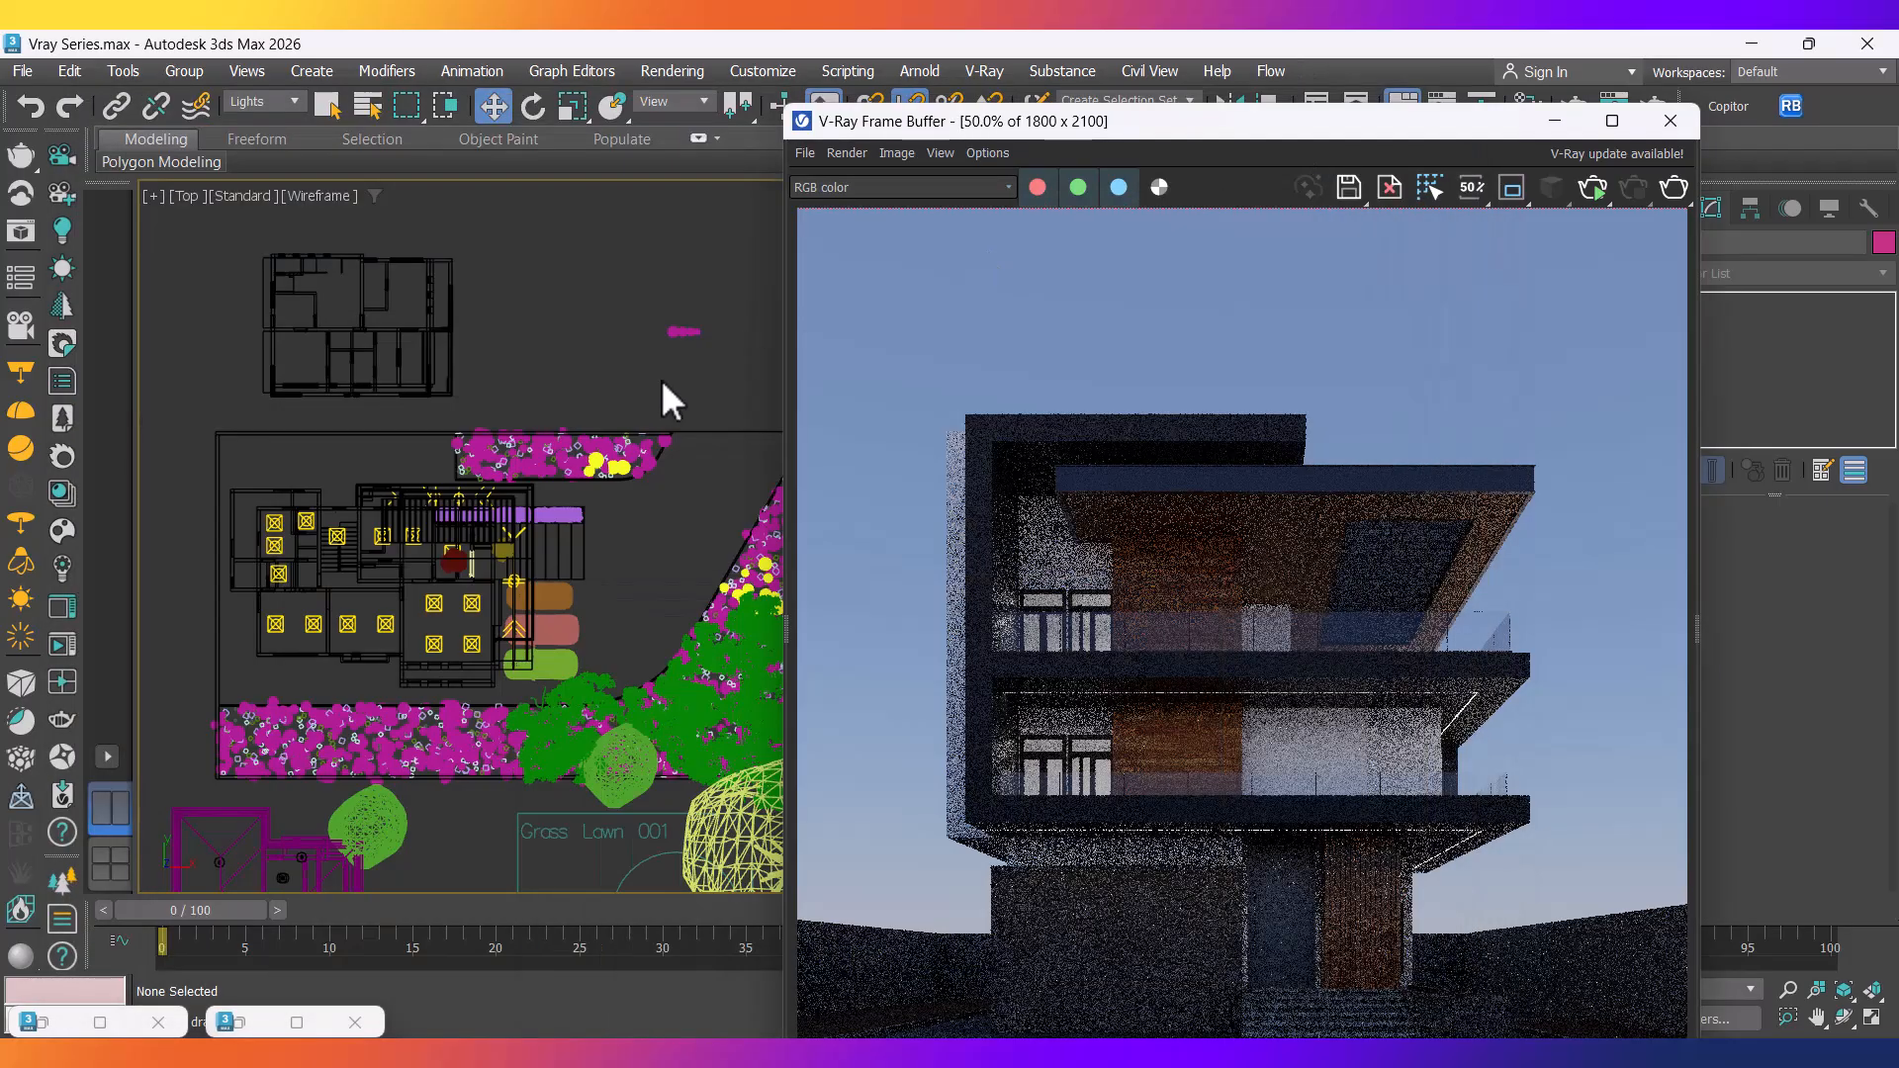
pyautogui.moveTo(552, 589); pyautogui.dragTo(467, 411, button='middle')
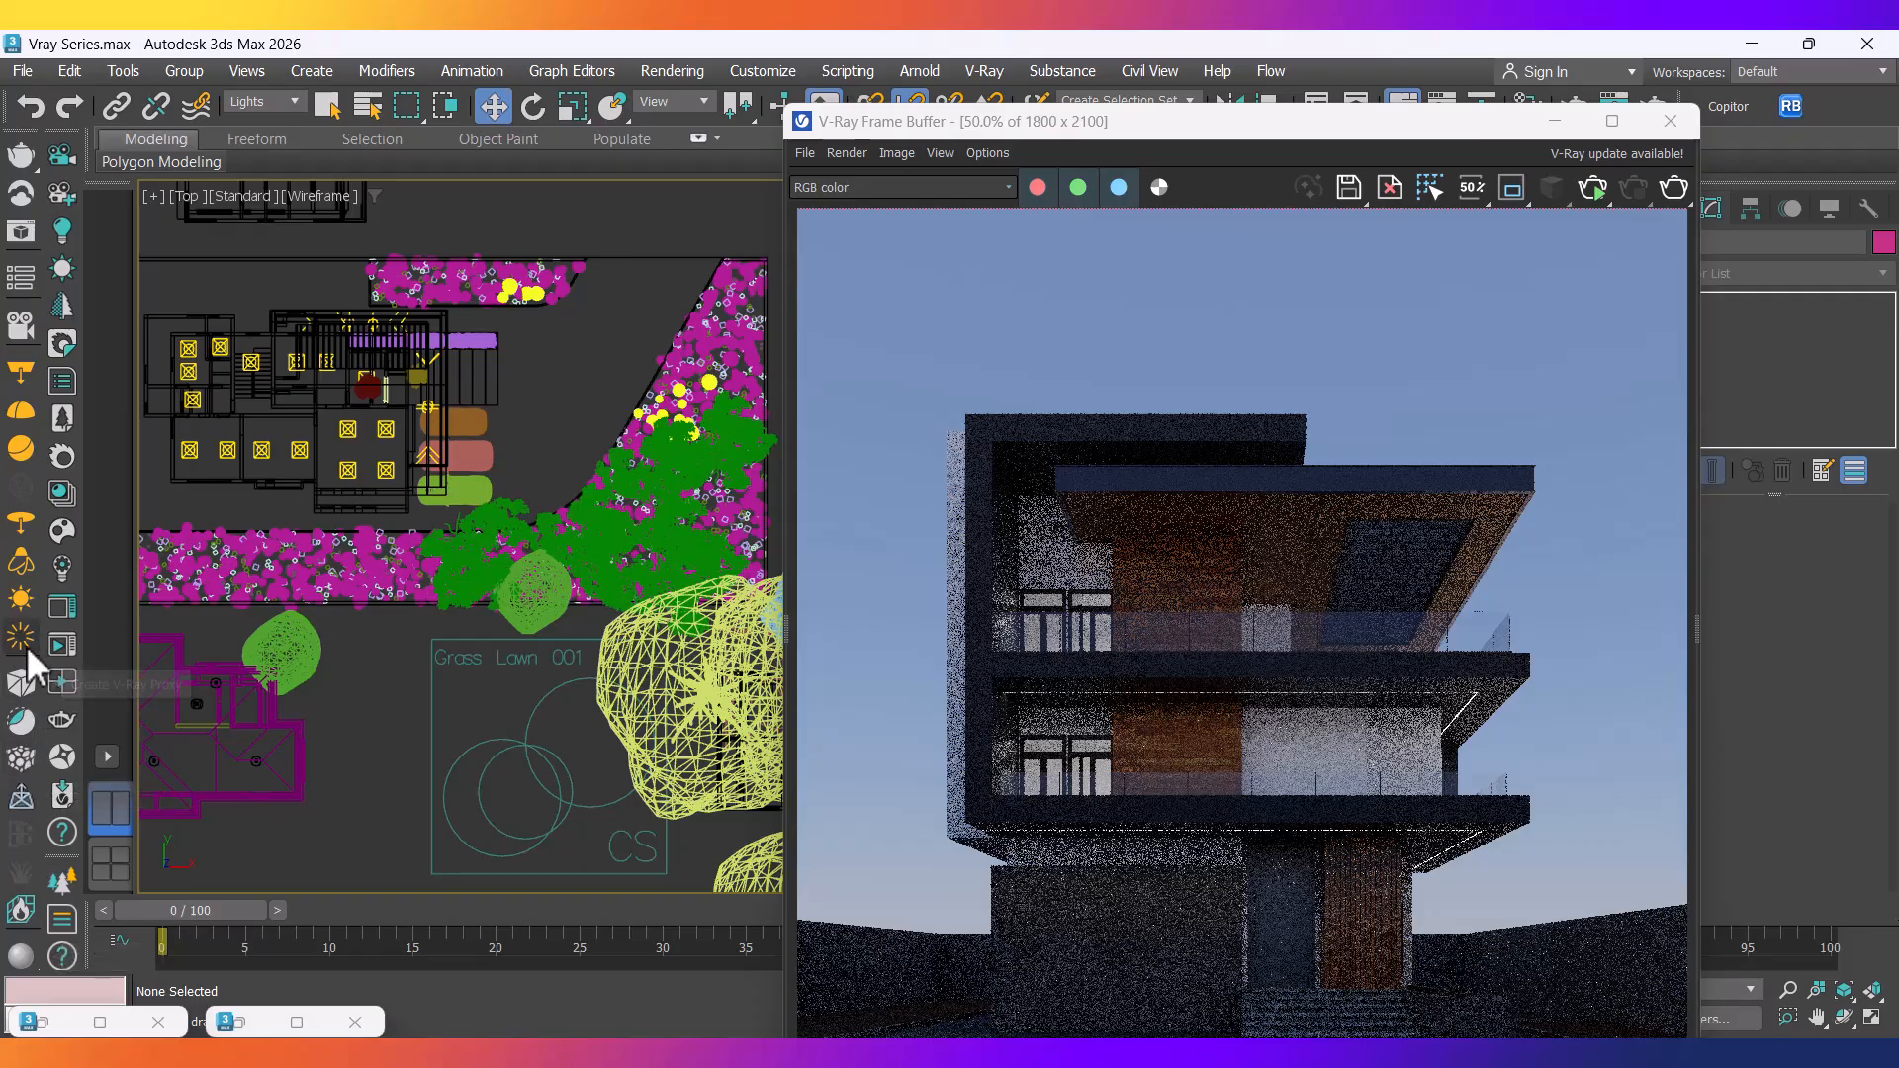
pyautogui.moveTo(26, 658); pyautogui.dragTo(35, 388)
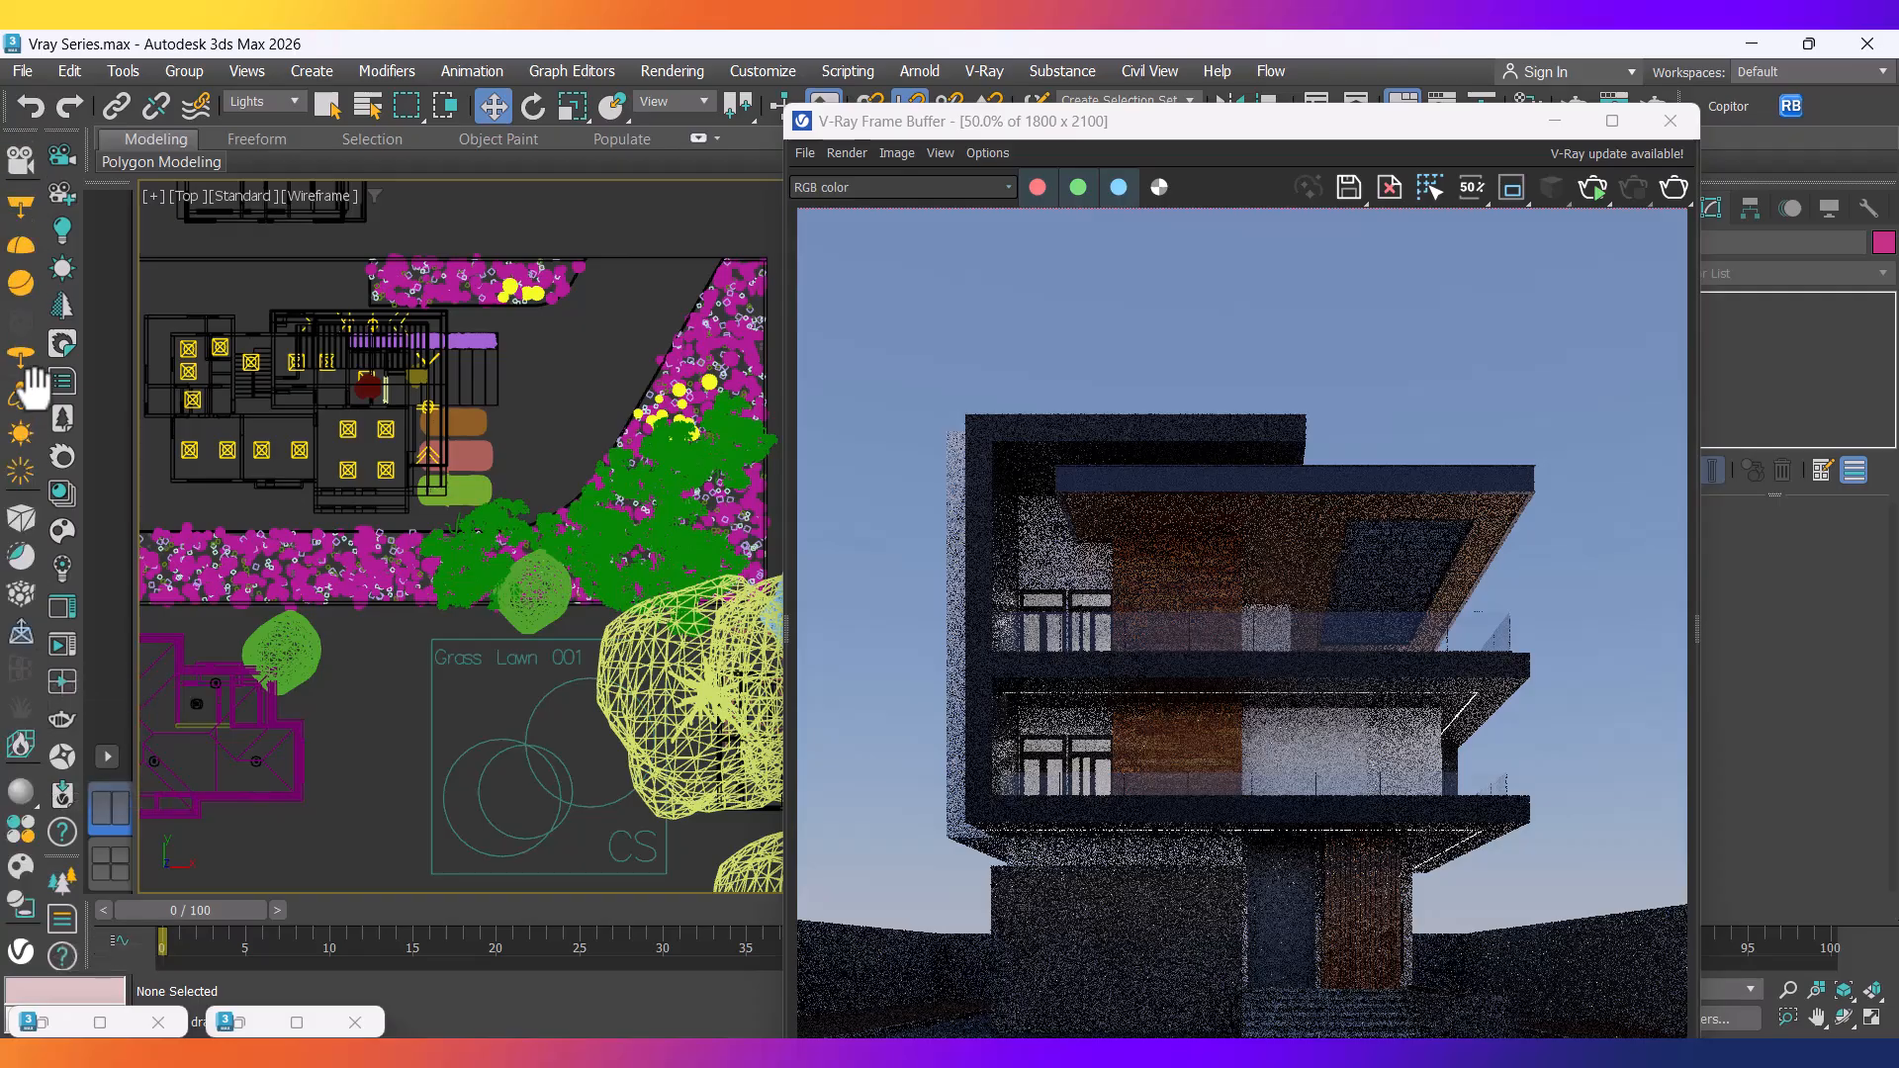
# From Chaos Cosmos Lighting > Outdoor lamps, drag Lamp Outdoor 94-12 into the Top viewport.
pyautogui.click(14, 875)
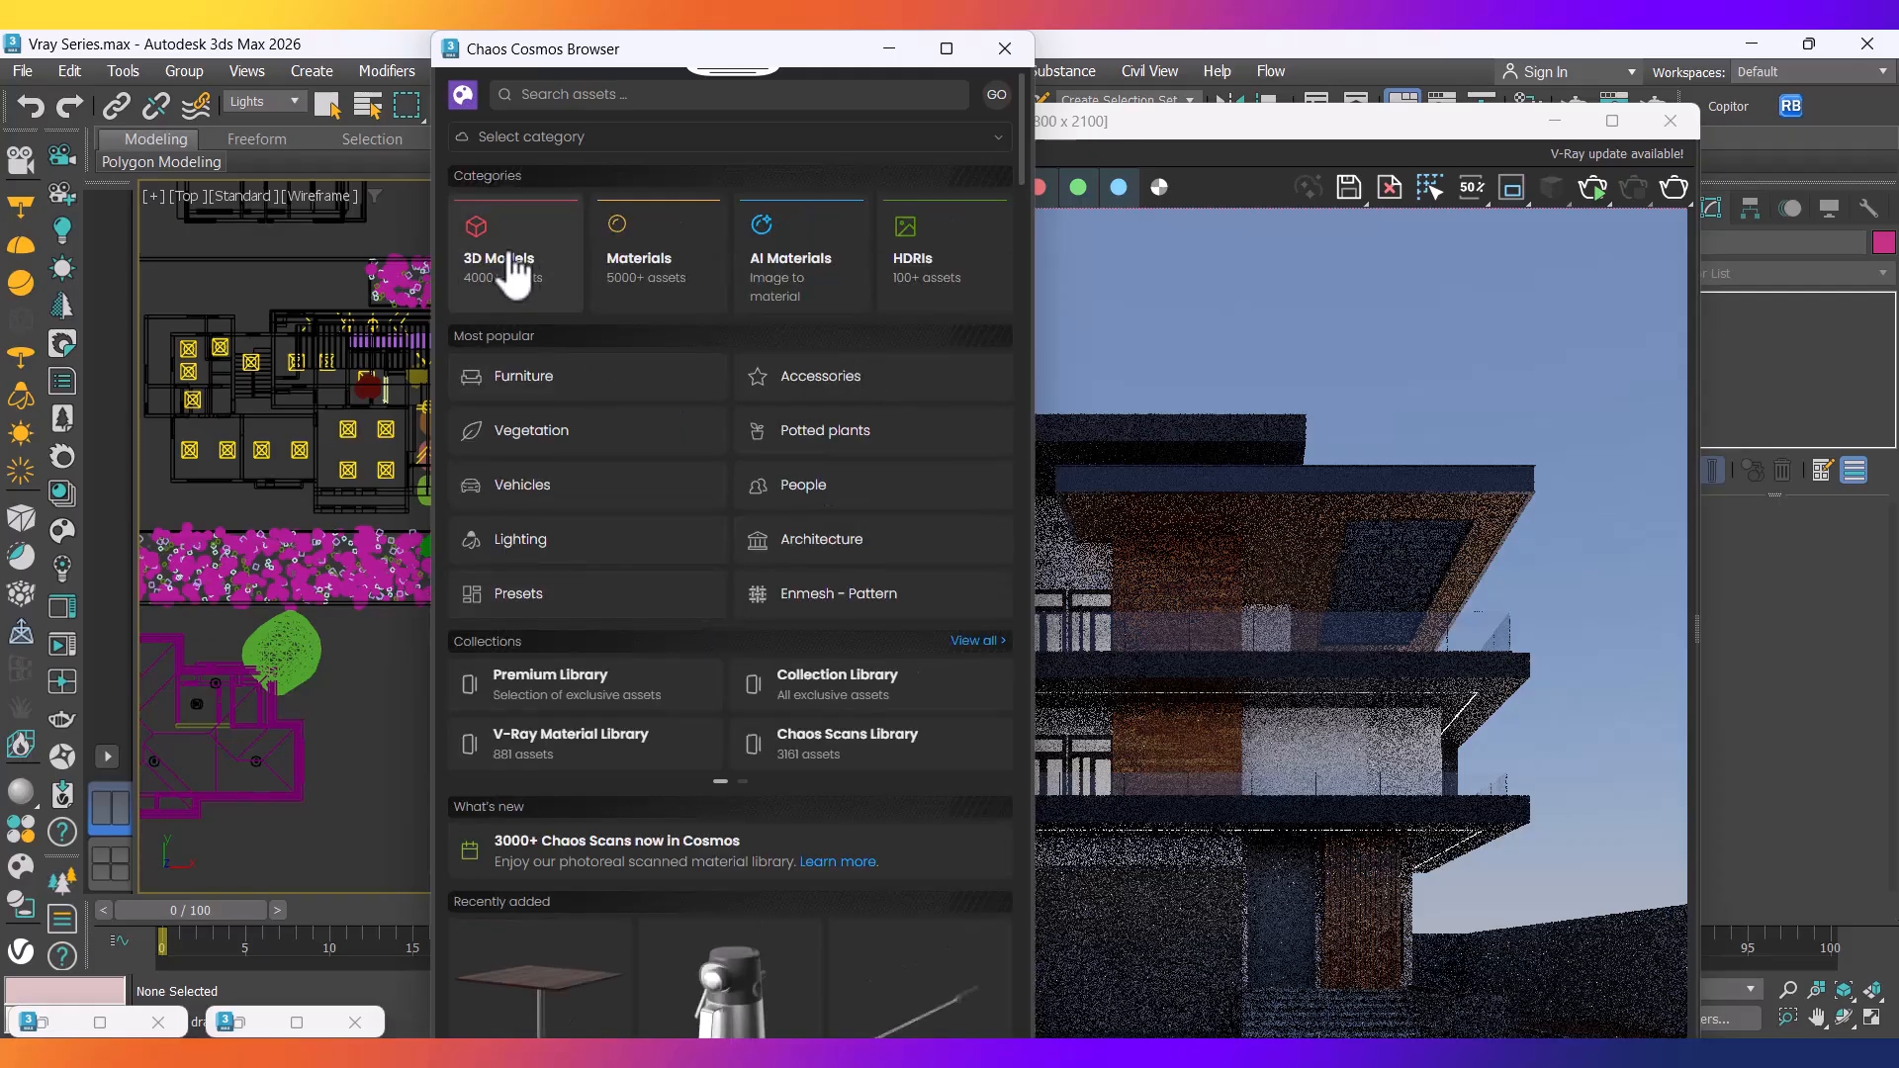
pyautogui.click(571, 566)
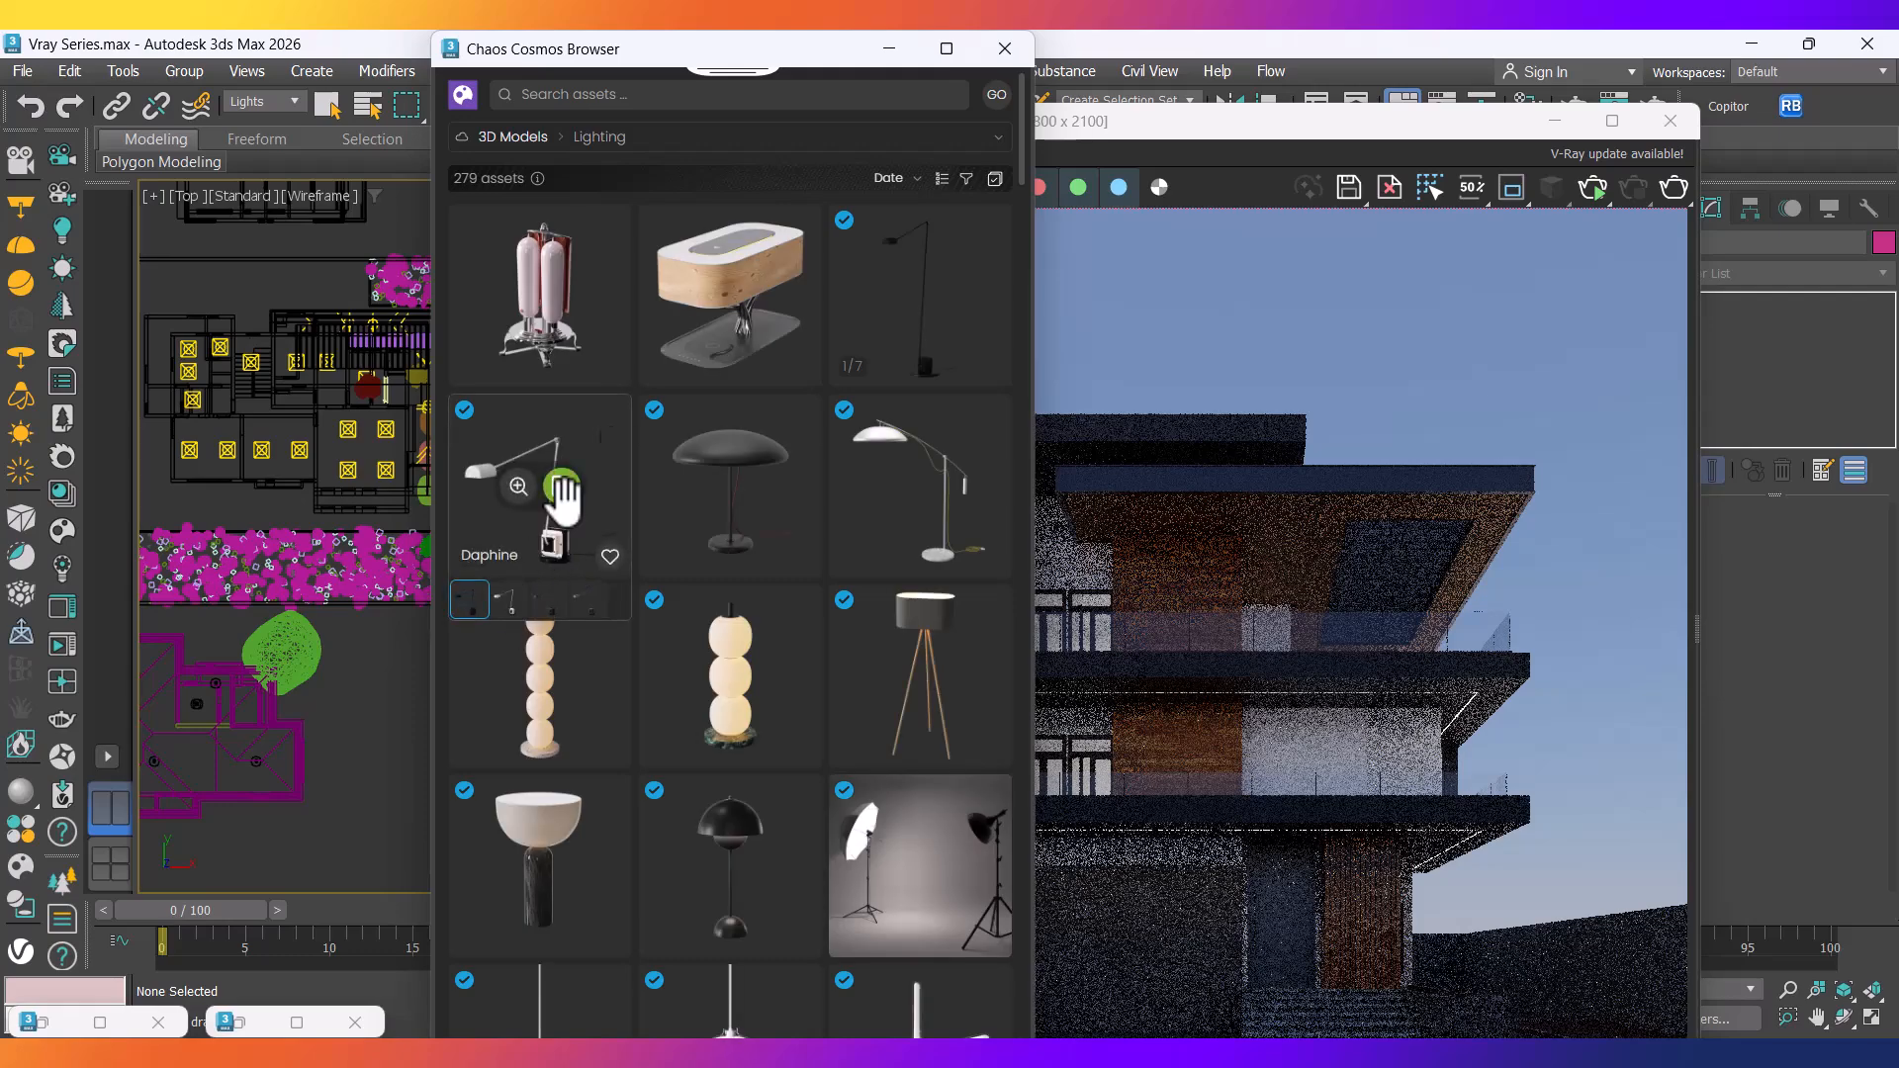
pyautogui.click(689, 142)
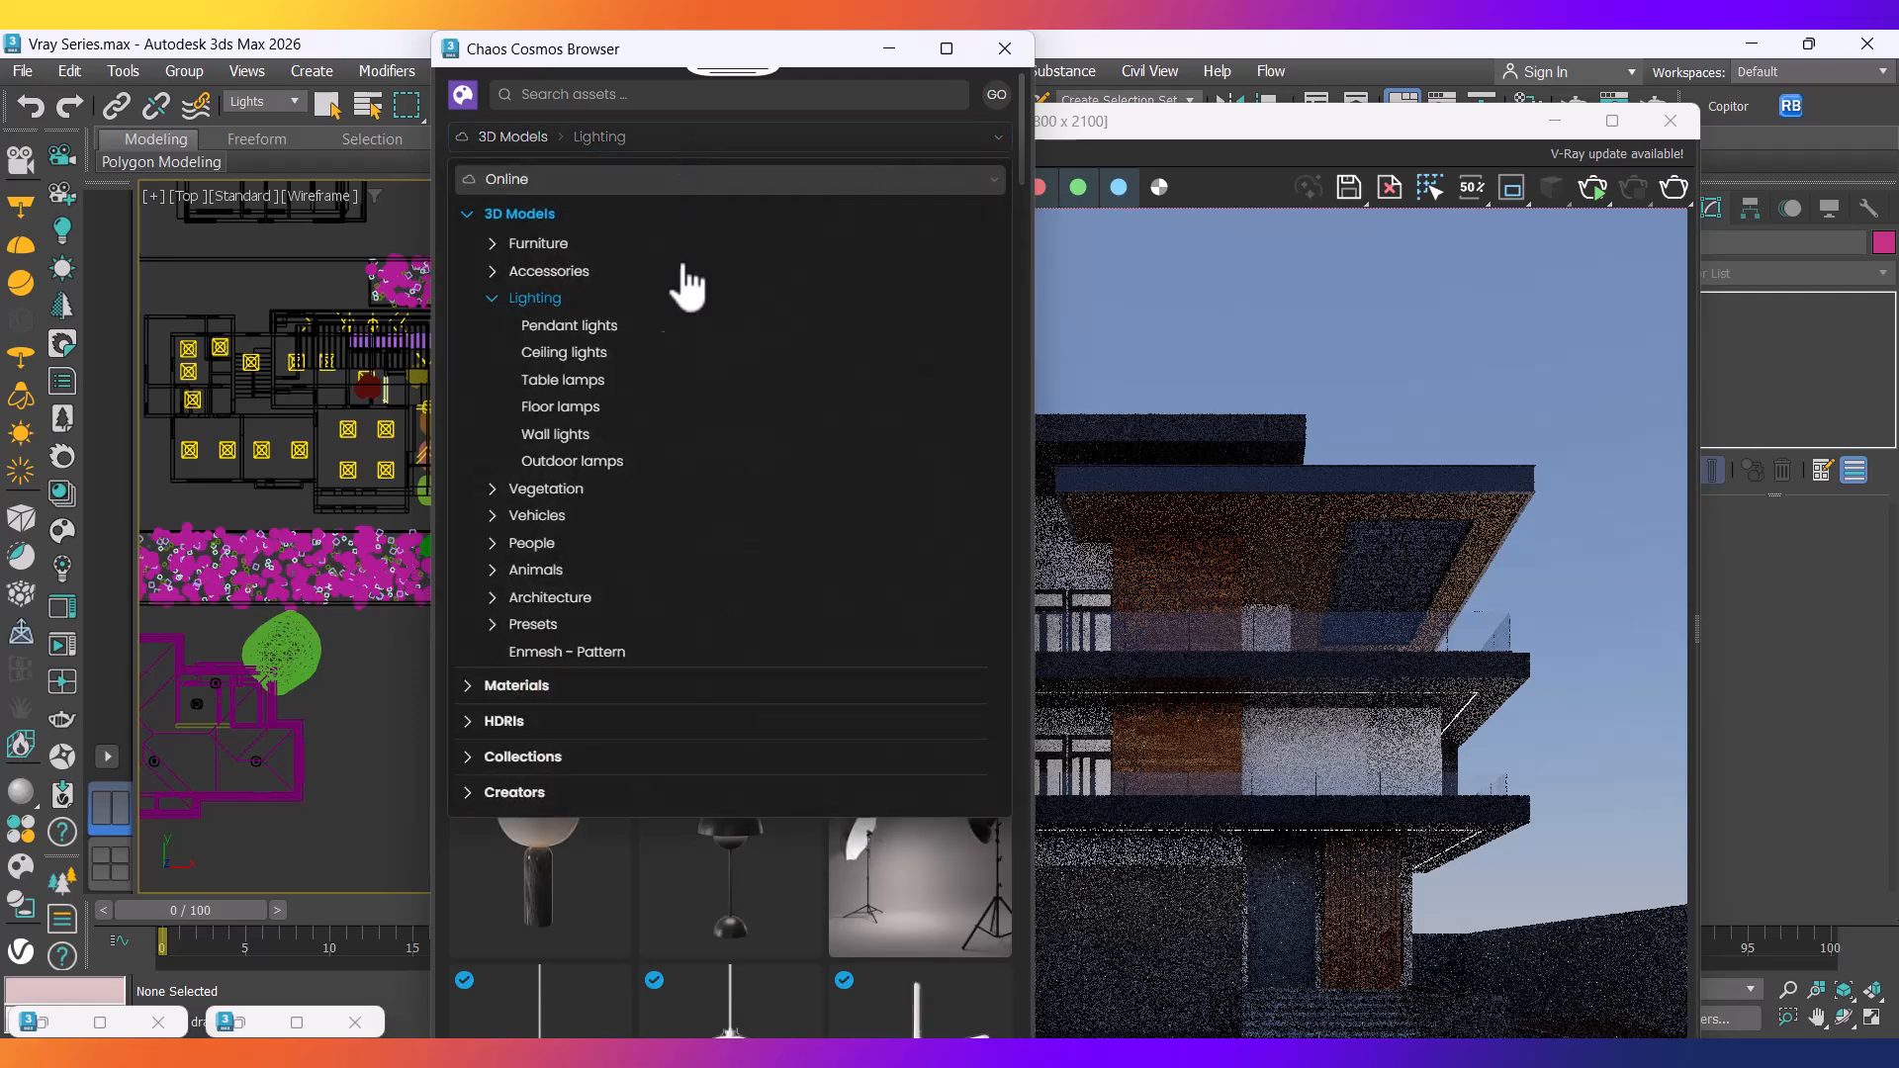
pyautogui.click(562, 464)
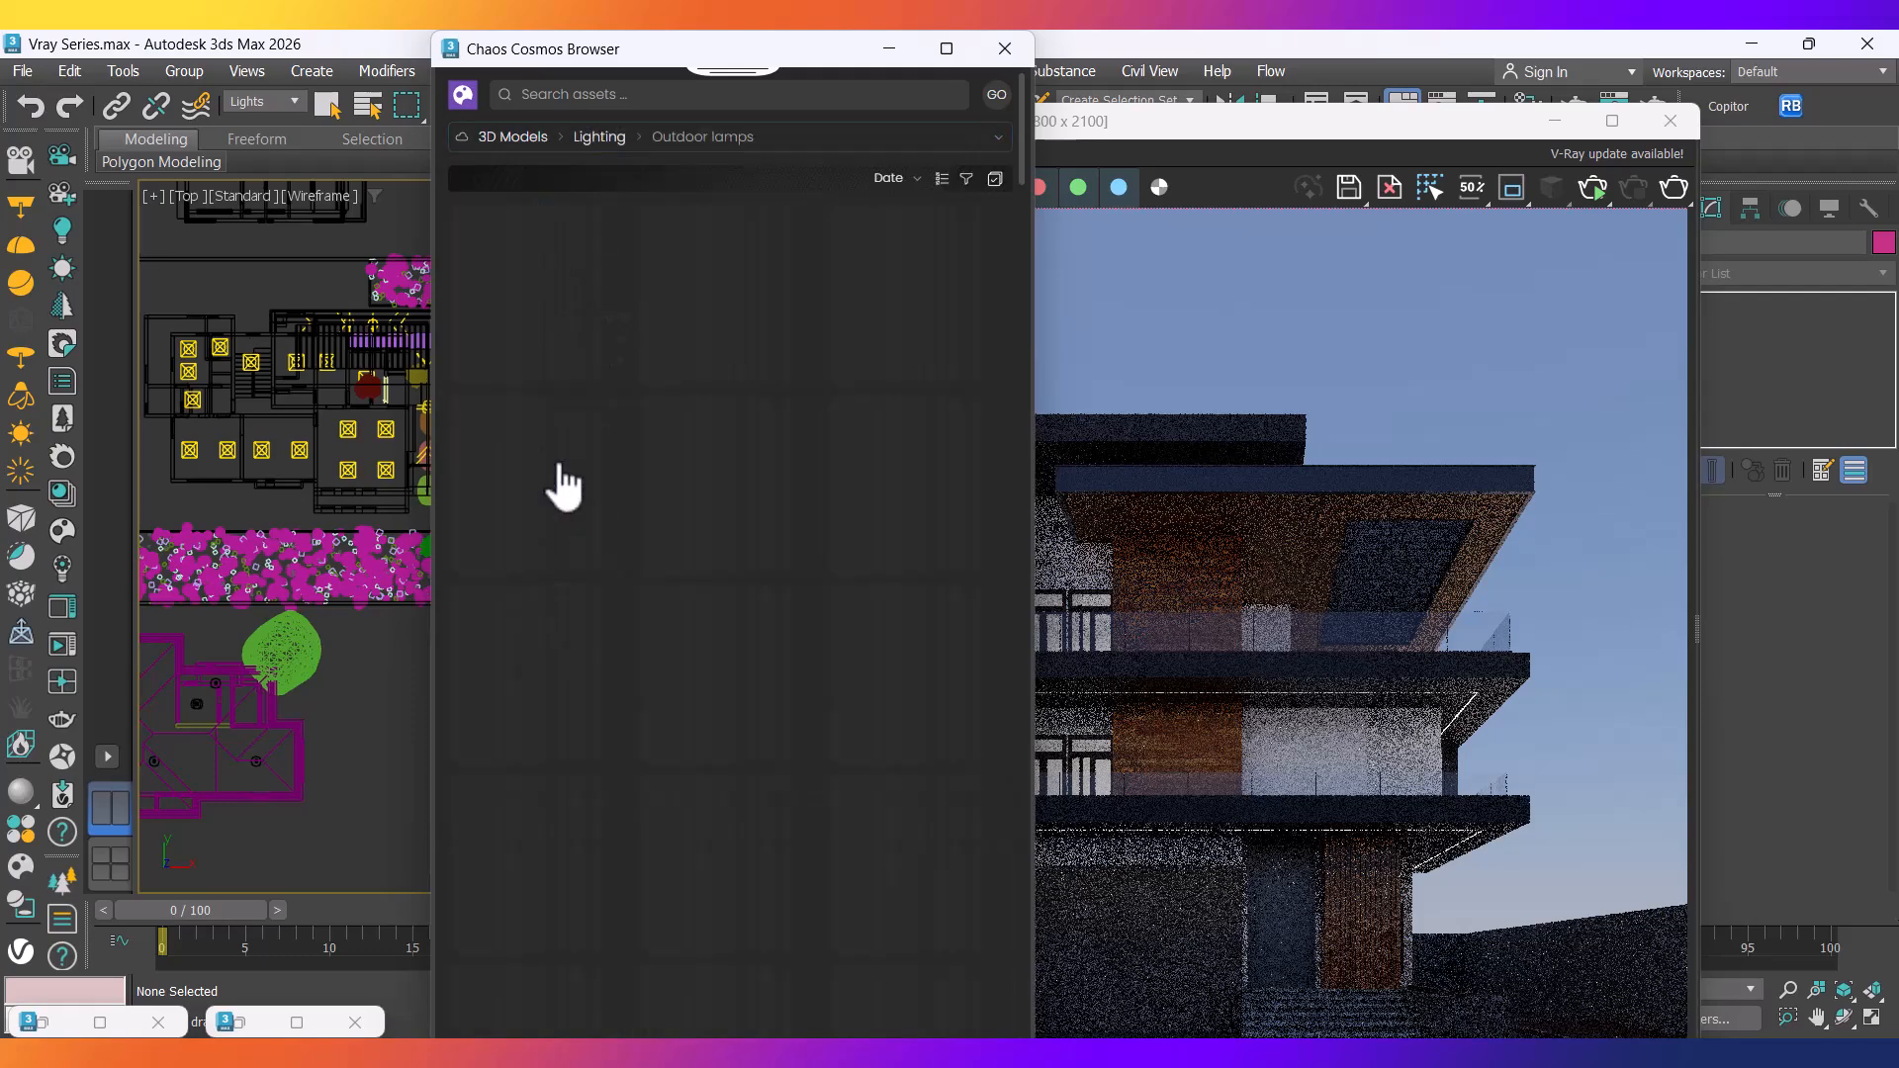
pyautogui.scroll(-6, 610, 672)
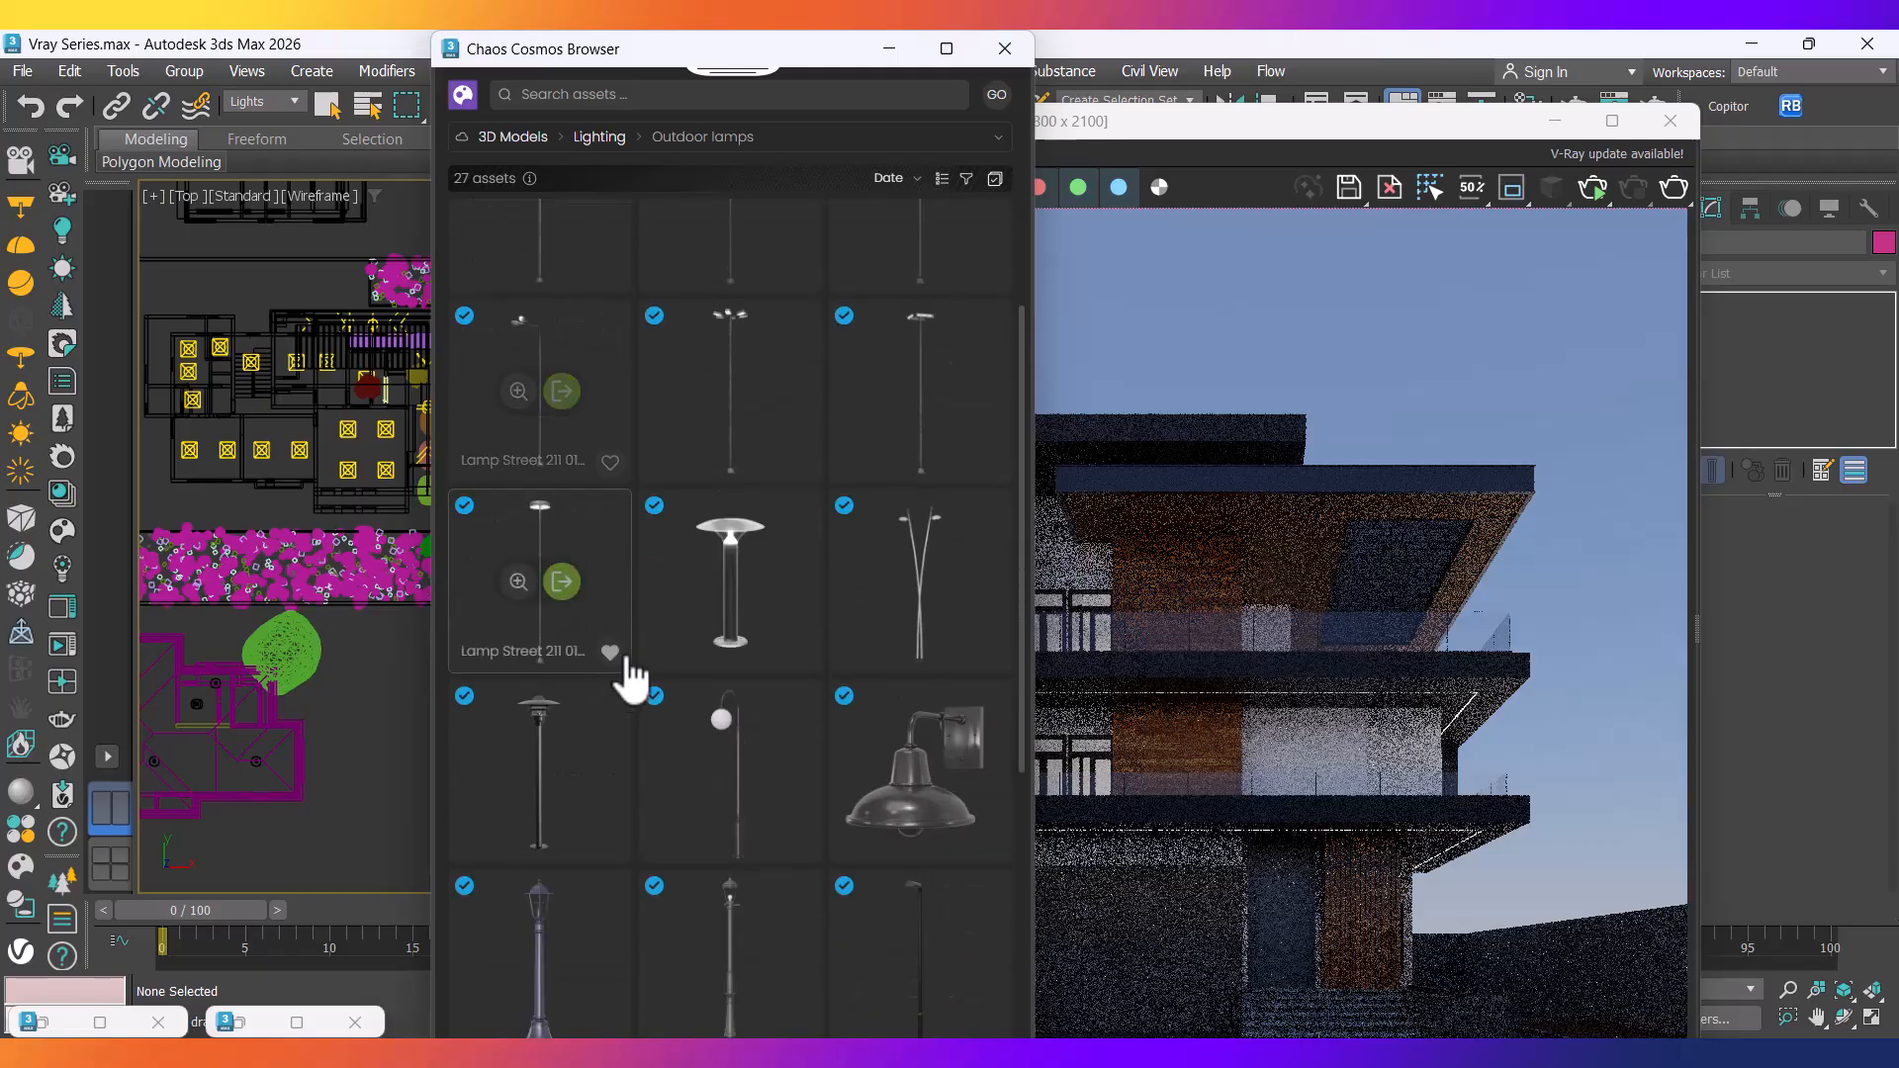
pyautogui.moveTo(539, 549); pyautogui.dragTo(359, 723)
# Put Cosmos away and isolate the newly placed lamp lights, showing geometry.
pyautogui.click(889, 48)
pyautogui.scroll(6, 348, 707)
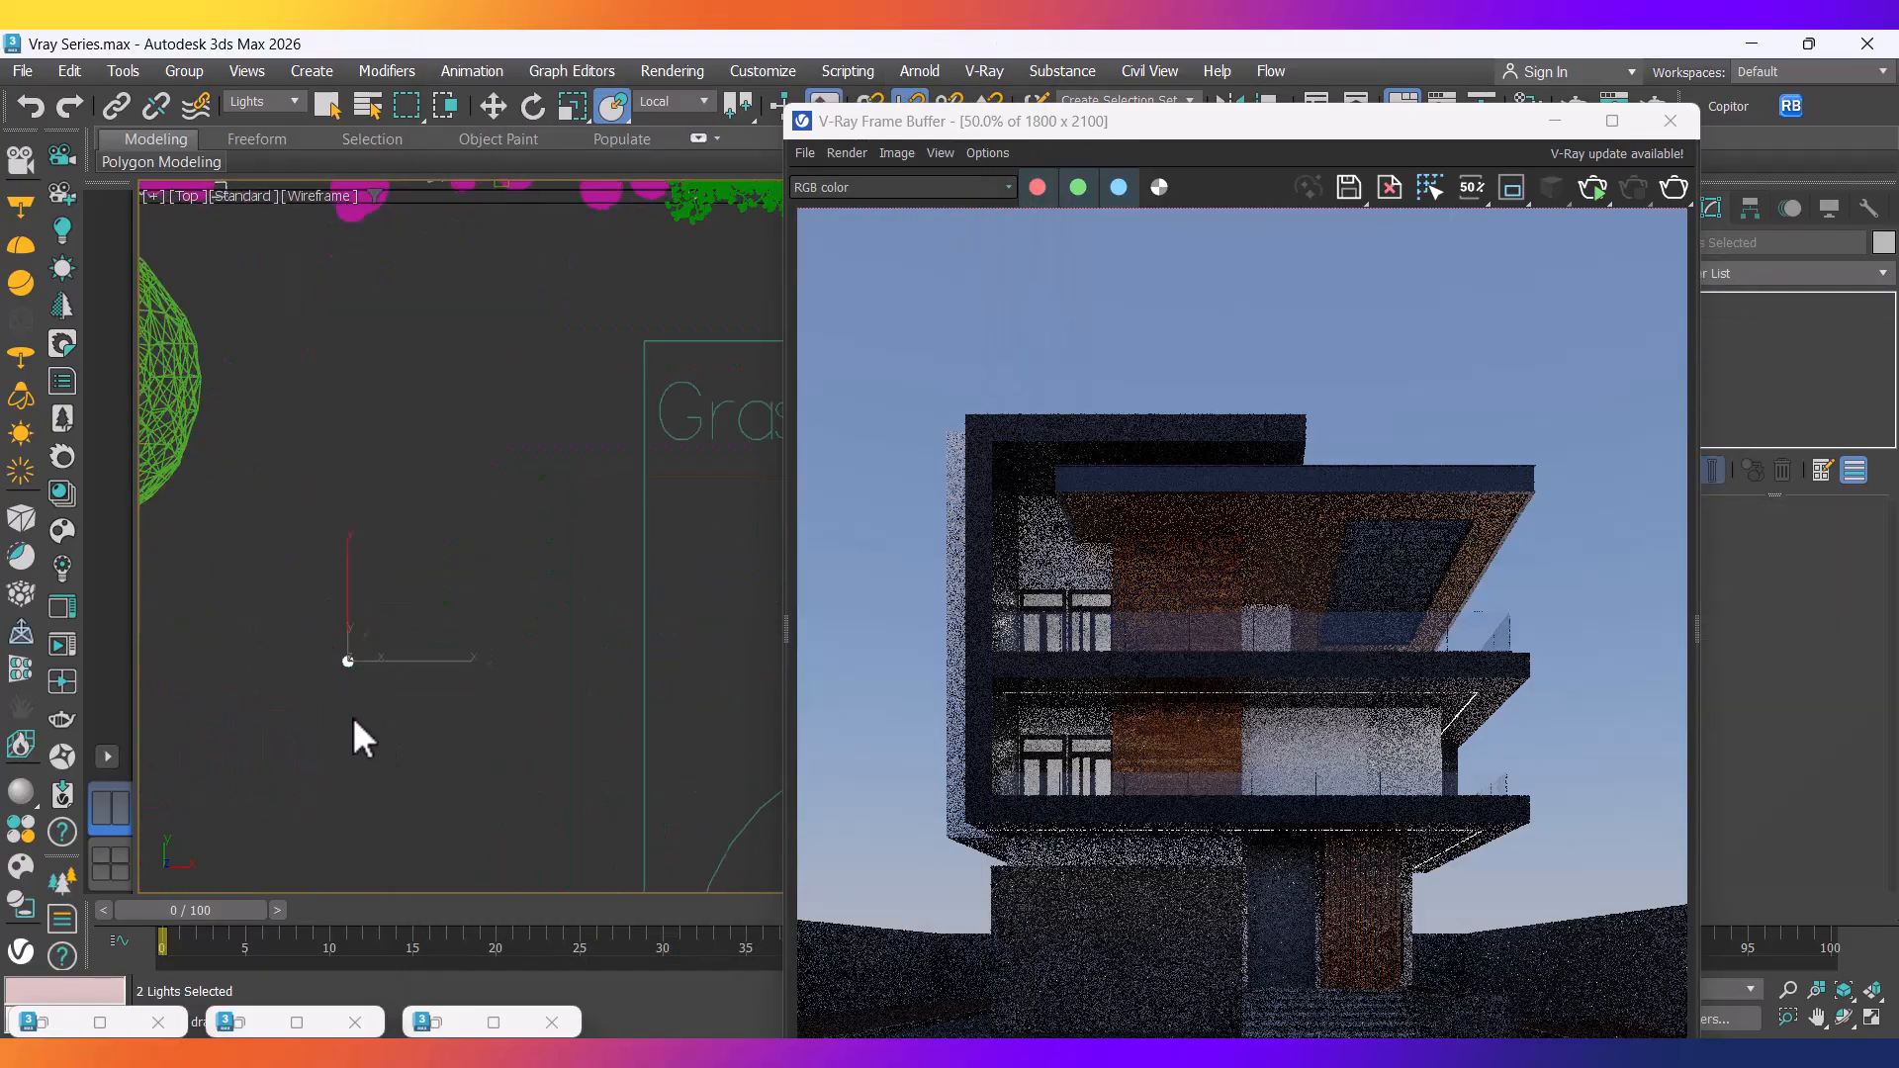
pyautogui.scroll(3, 344, 693)
pyautogui.rightClick(449, 562)
pyautogui.click(543, 305)
pyautogui.keyDown('alt'); pyautogui.moveTo(543, 318); pyautogui.dragTo(366, 734, button='middle'); pyautogui.keyUp('alt')
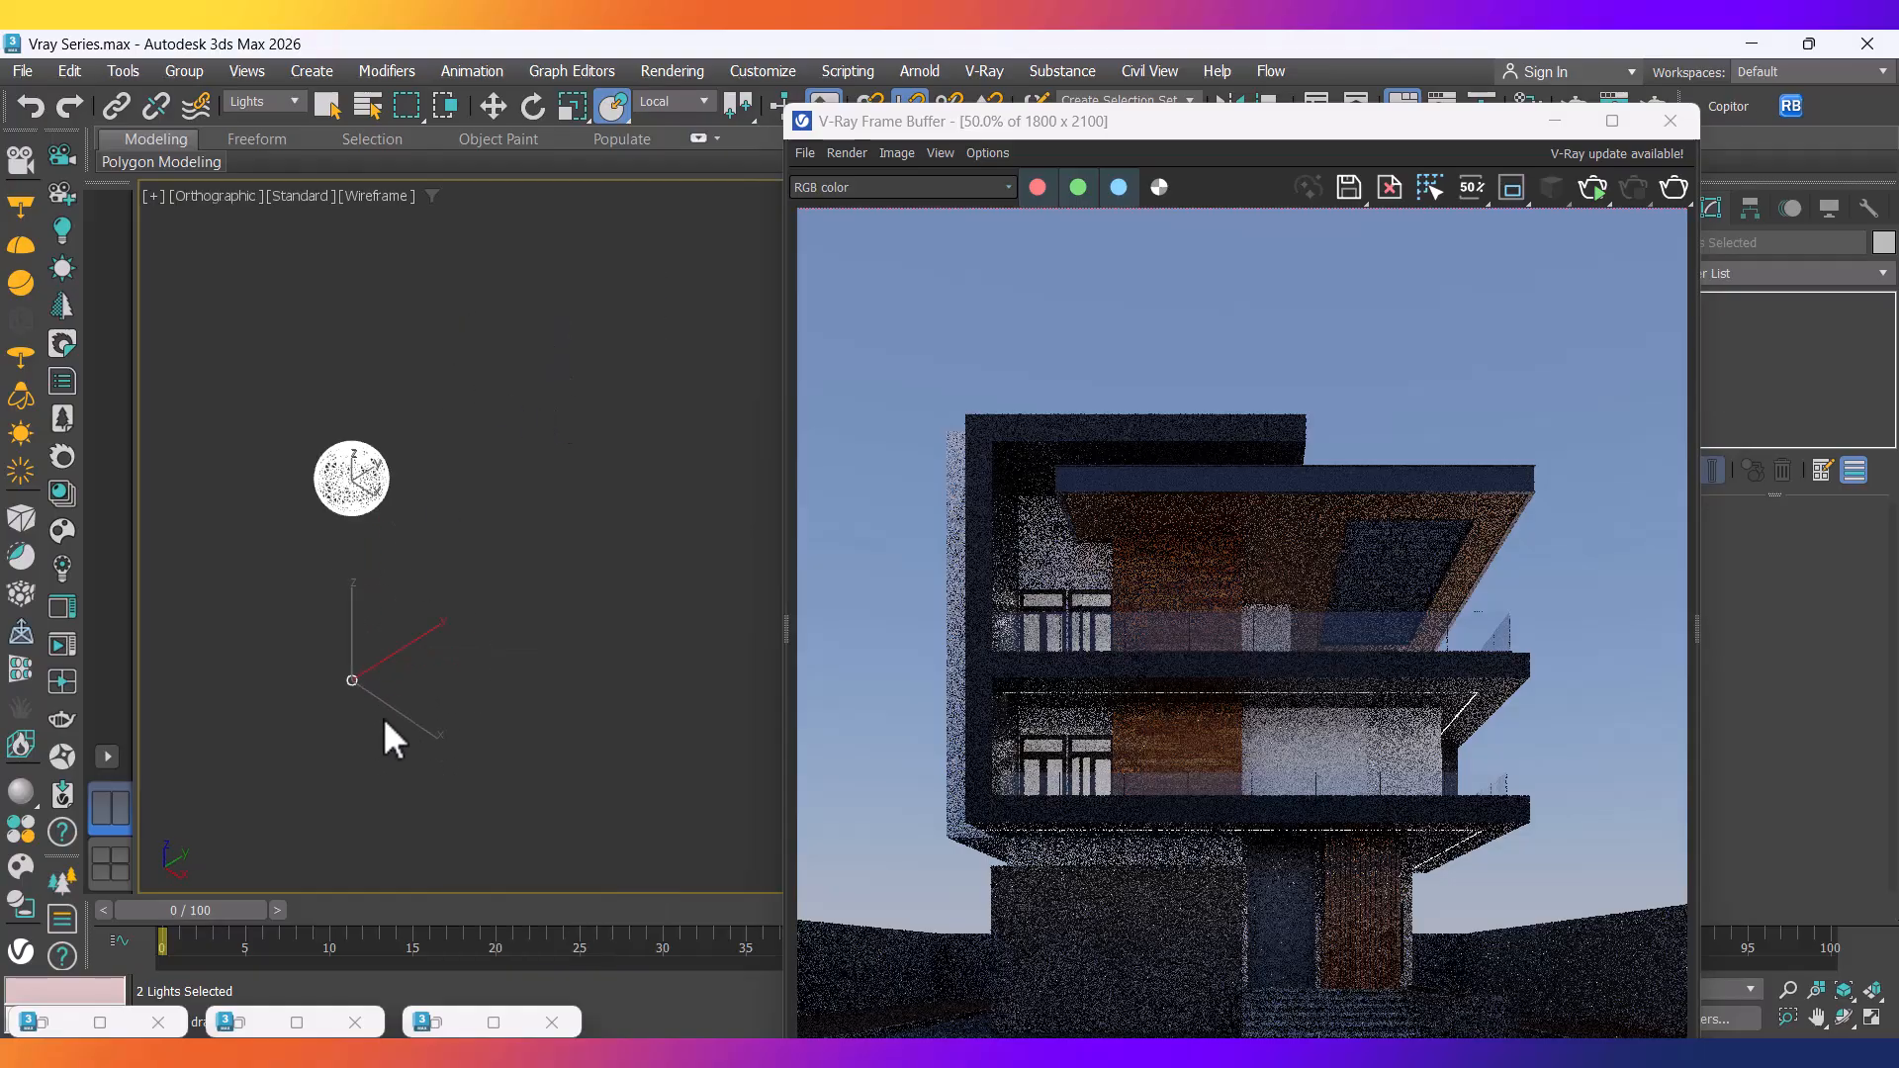
pyautogui.hotkey('shift', 'g')
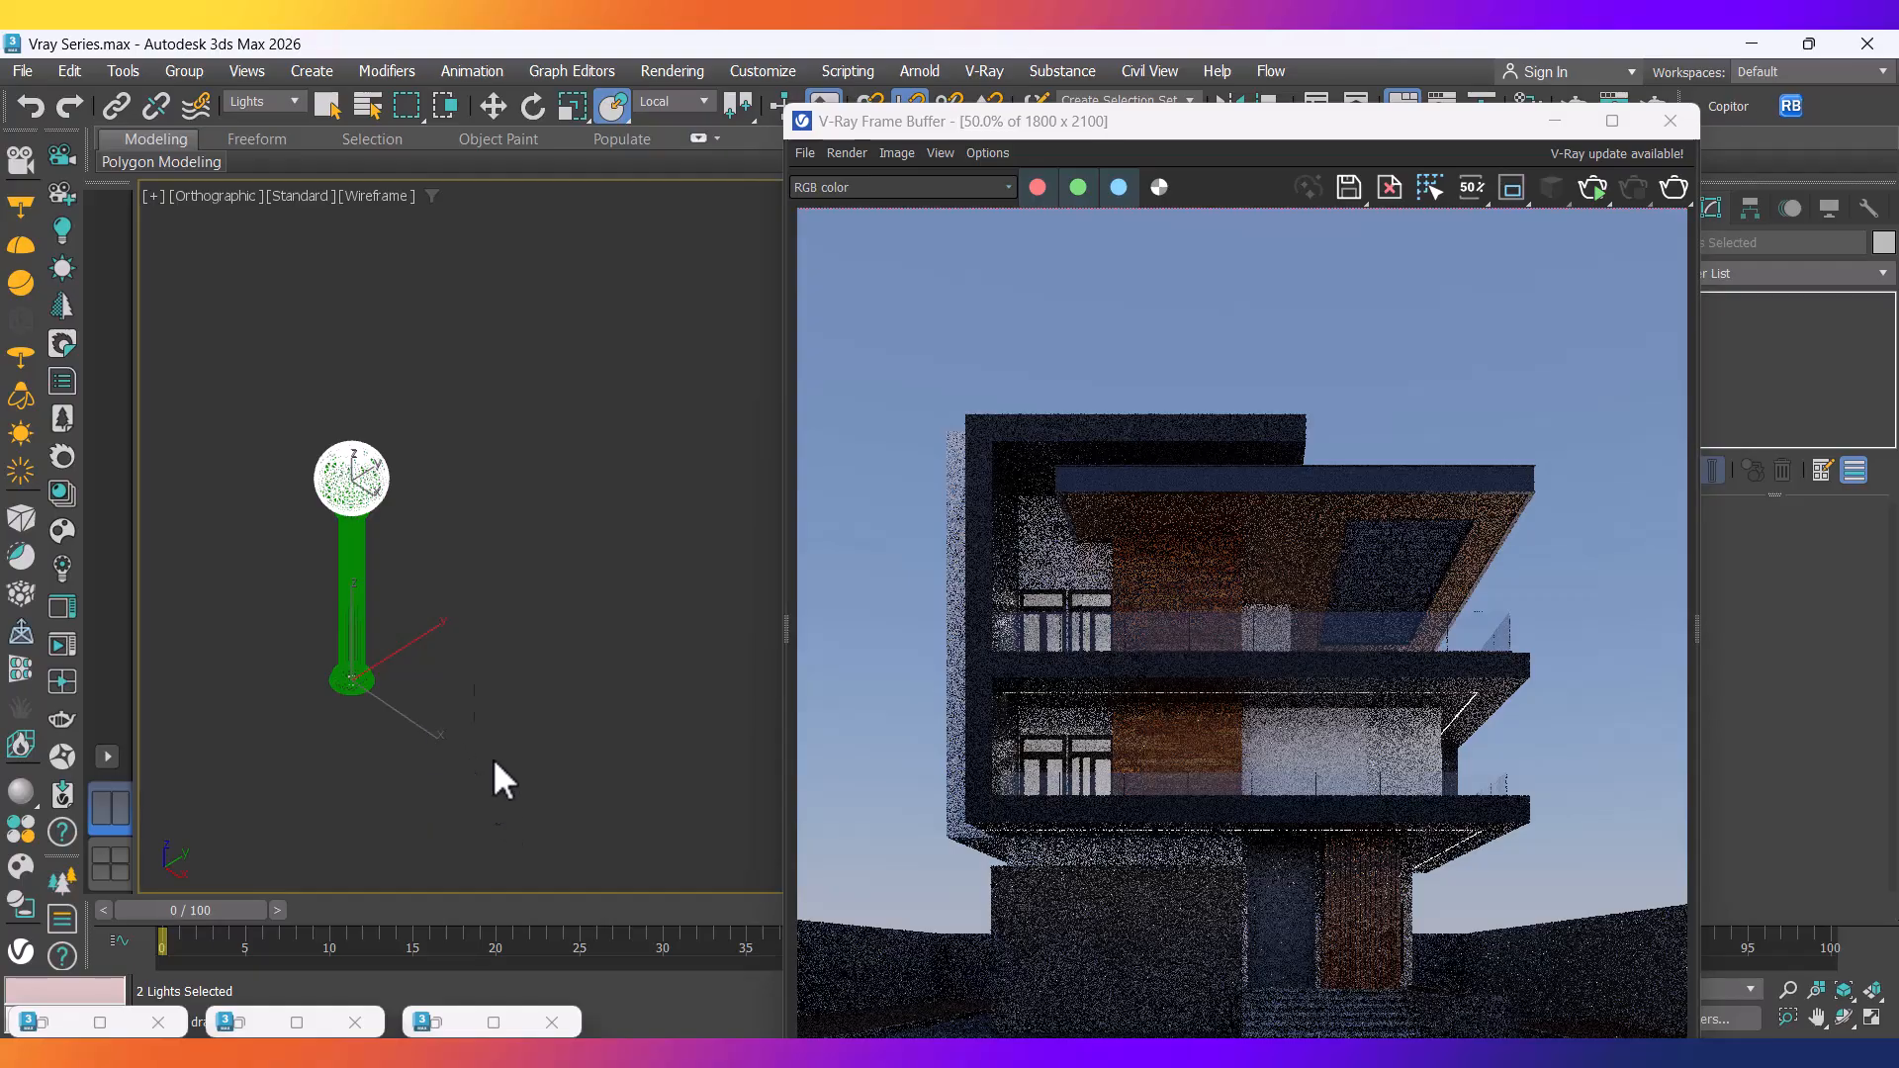
# Set the selection filter to All, then select and isolate the lamp post with its light.
pyautogui.click(291, 97)
pyautogui.click(262, 119)
pyautogui.moveTo(491, 764); pyautogui.dragTo(265, 338)
pyautogui.scroll(4, 355, 587)
pyautogui.moveTo(424, 611); pyautogui.dragTo(439, 620, button='middle')
pyautogui.rightClick(595, 461)
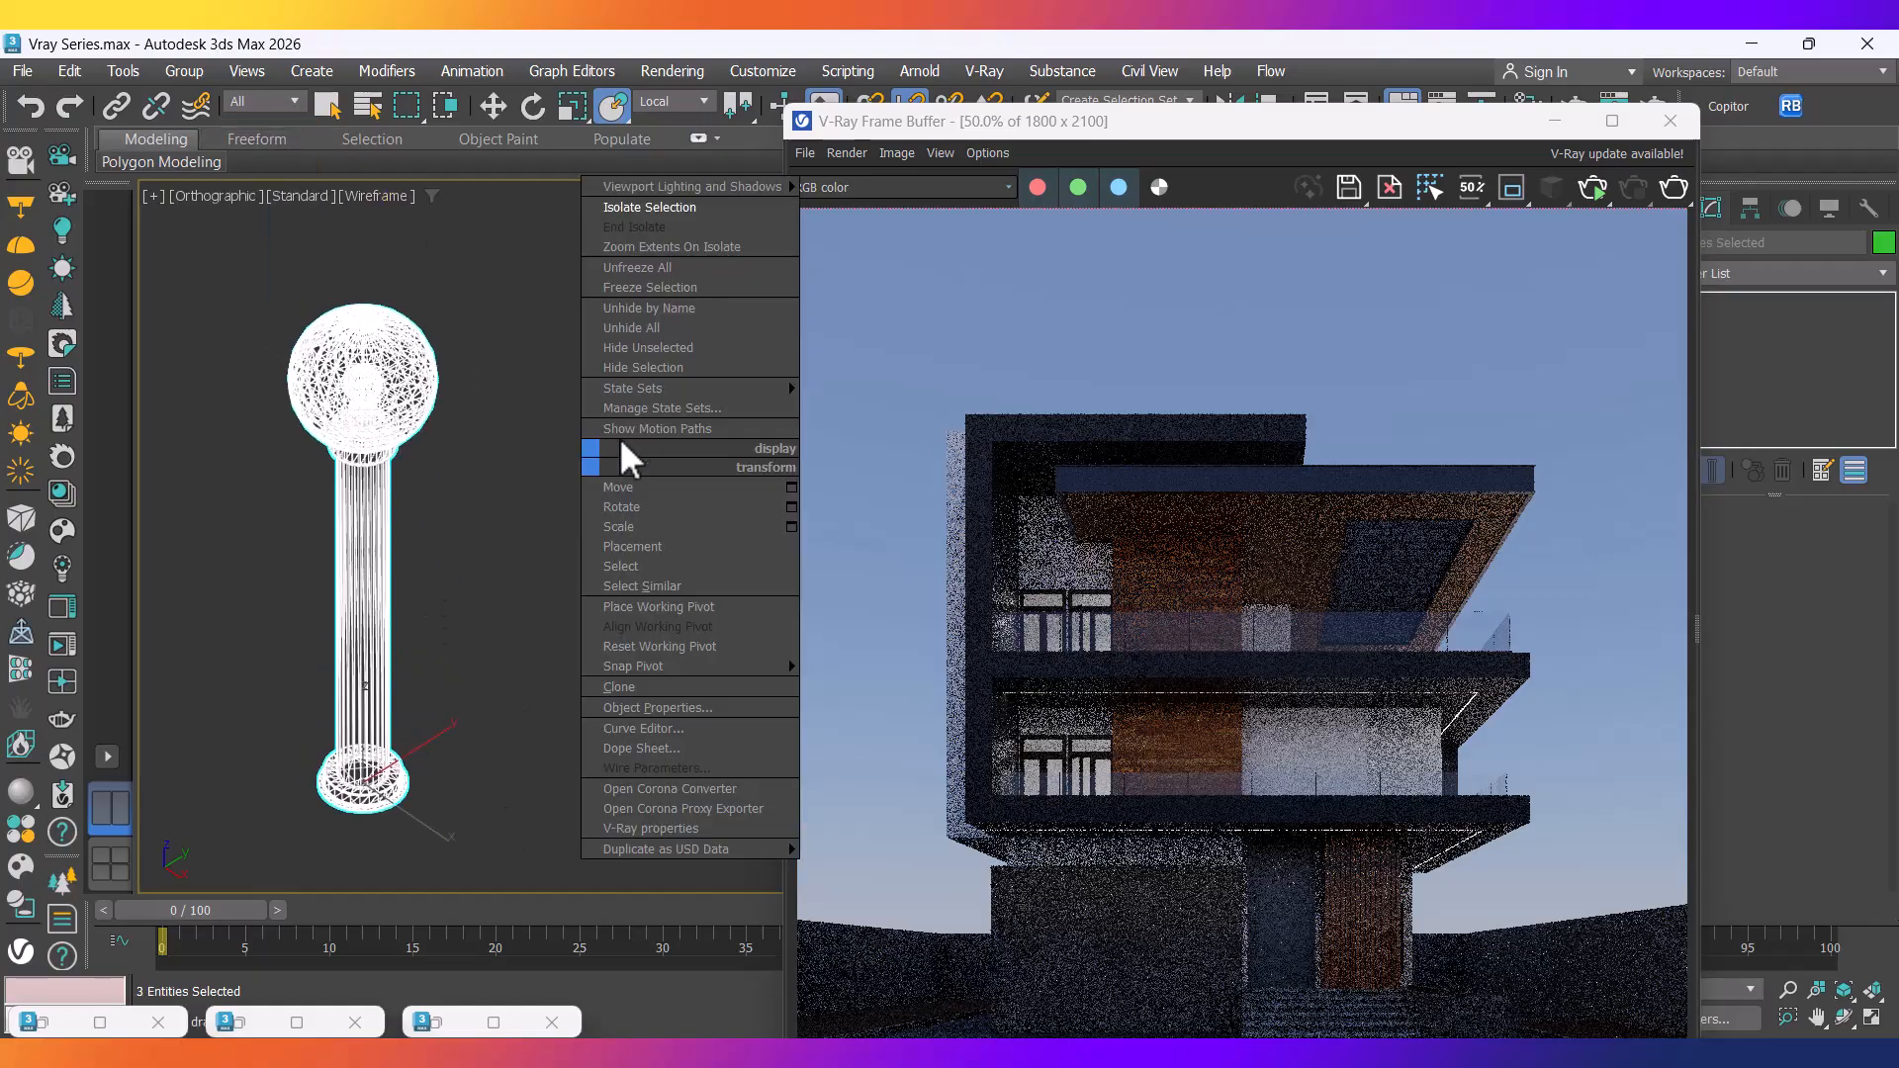
pyautogui.click(634, 208)
# Inspect the globe luminaire light of the lamp post.
pyautogui.click(516, 582)
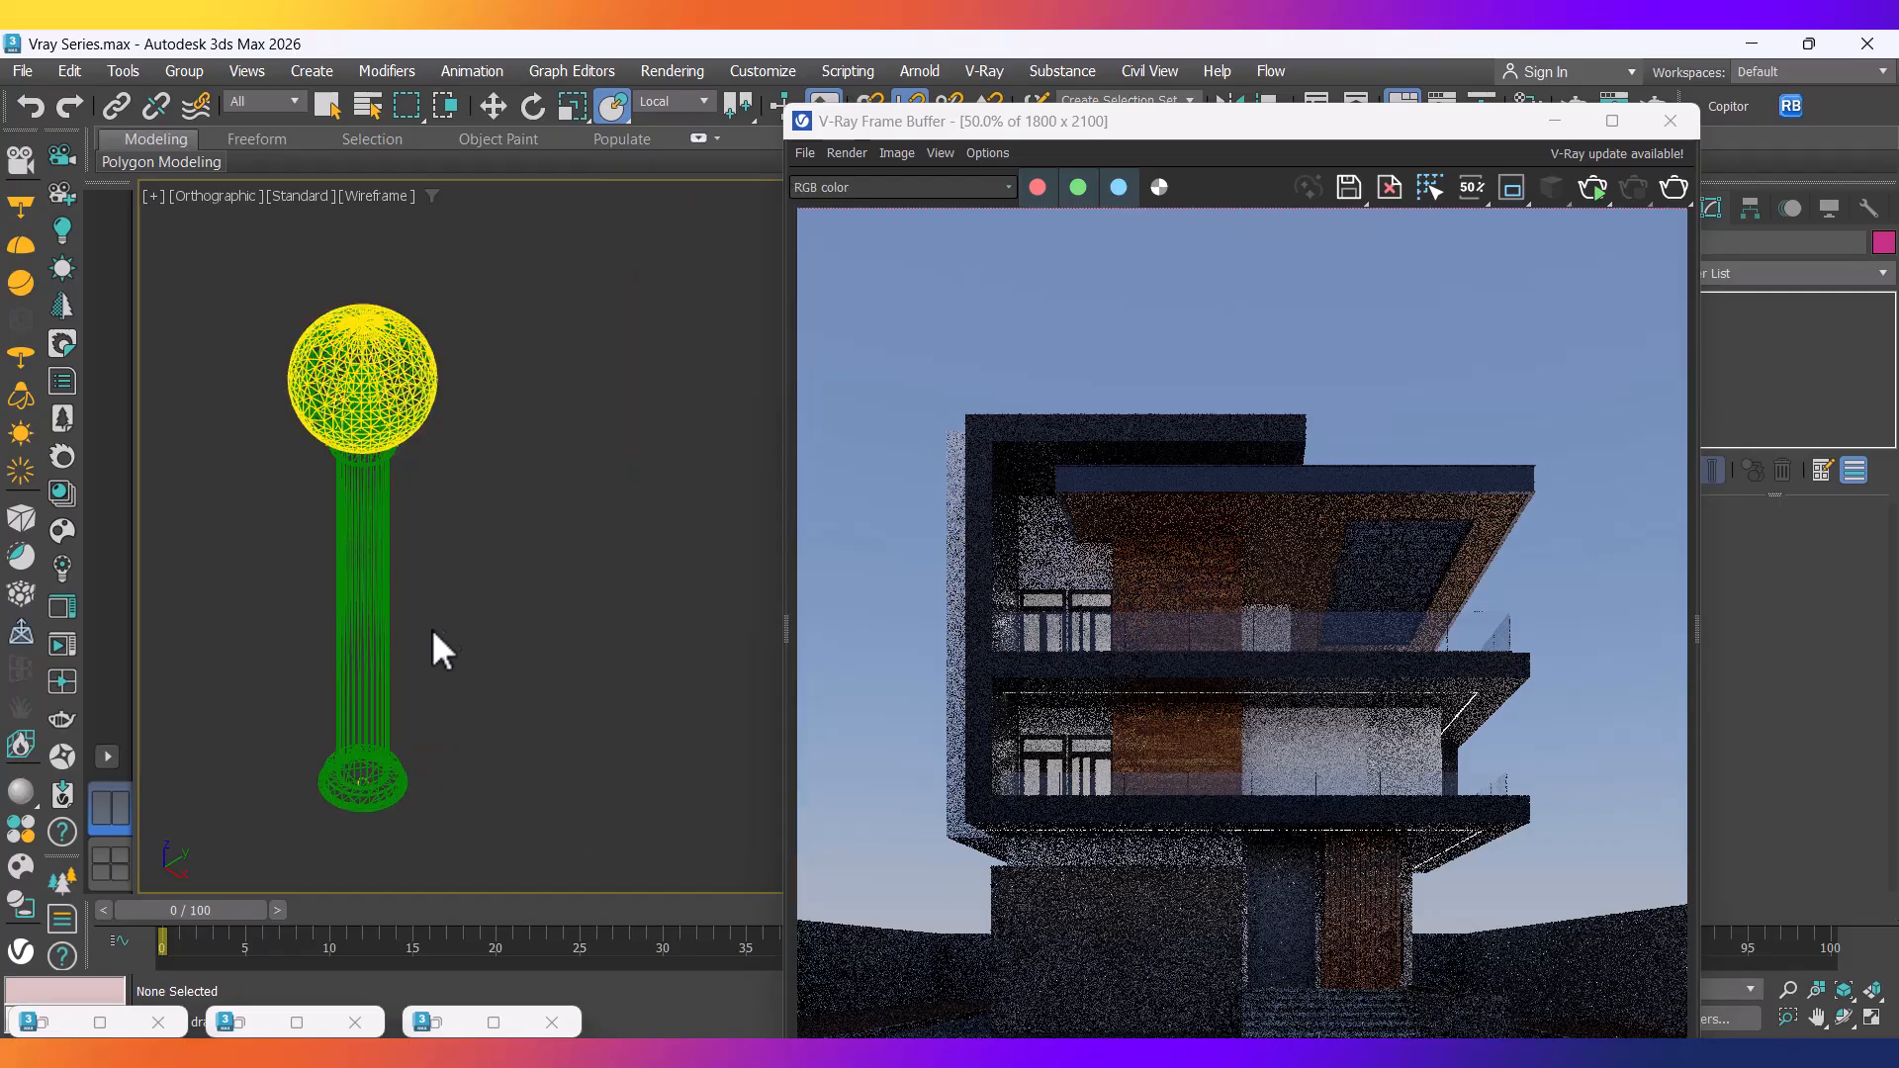
pyautogui.scroll(5, 545, 627)
pyautogui.scroll(-3, 484, 440)
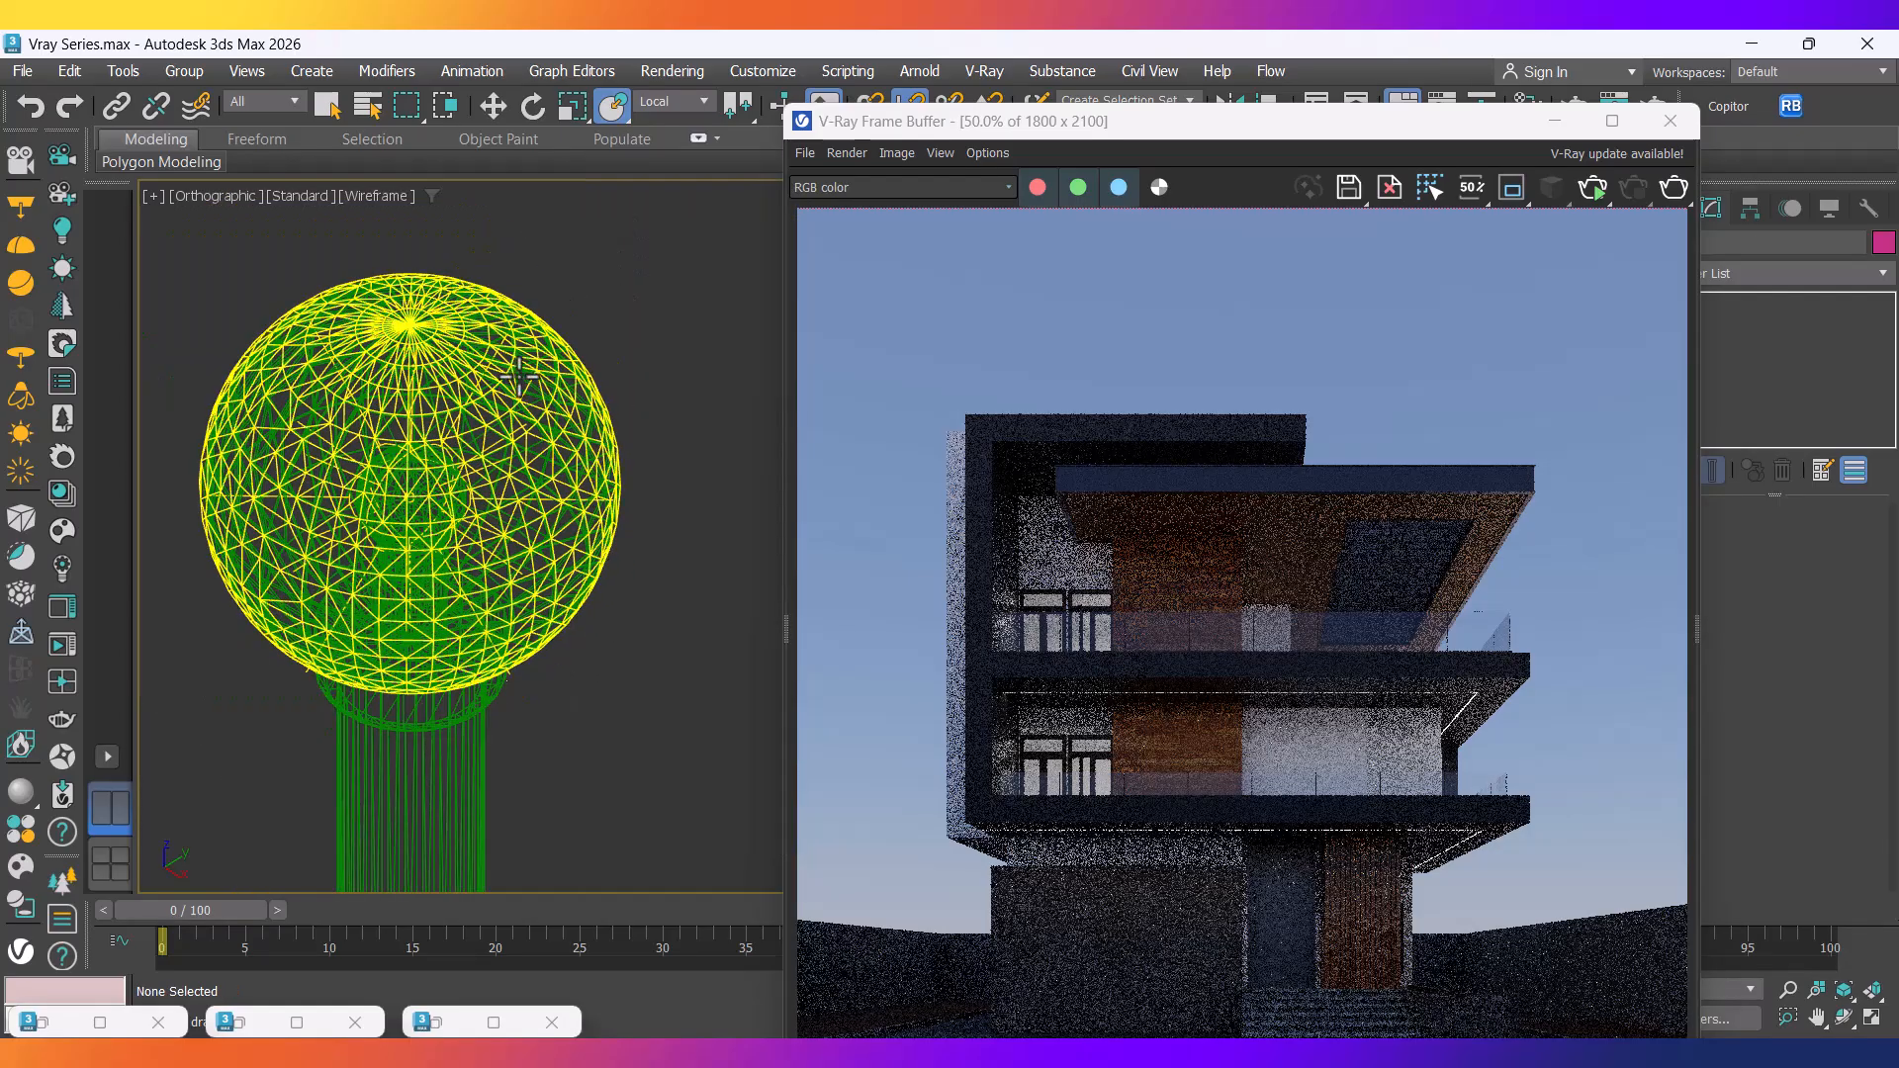
pyautogui.click(440, 341)
pyautogui.scroll(-5, 440, 341)
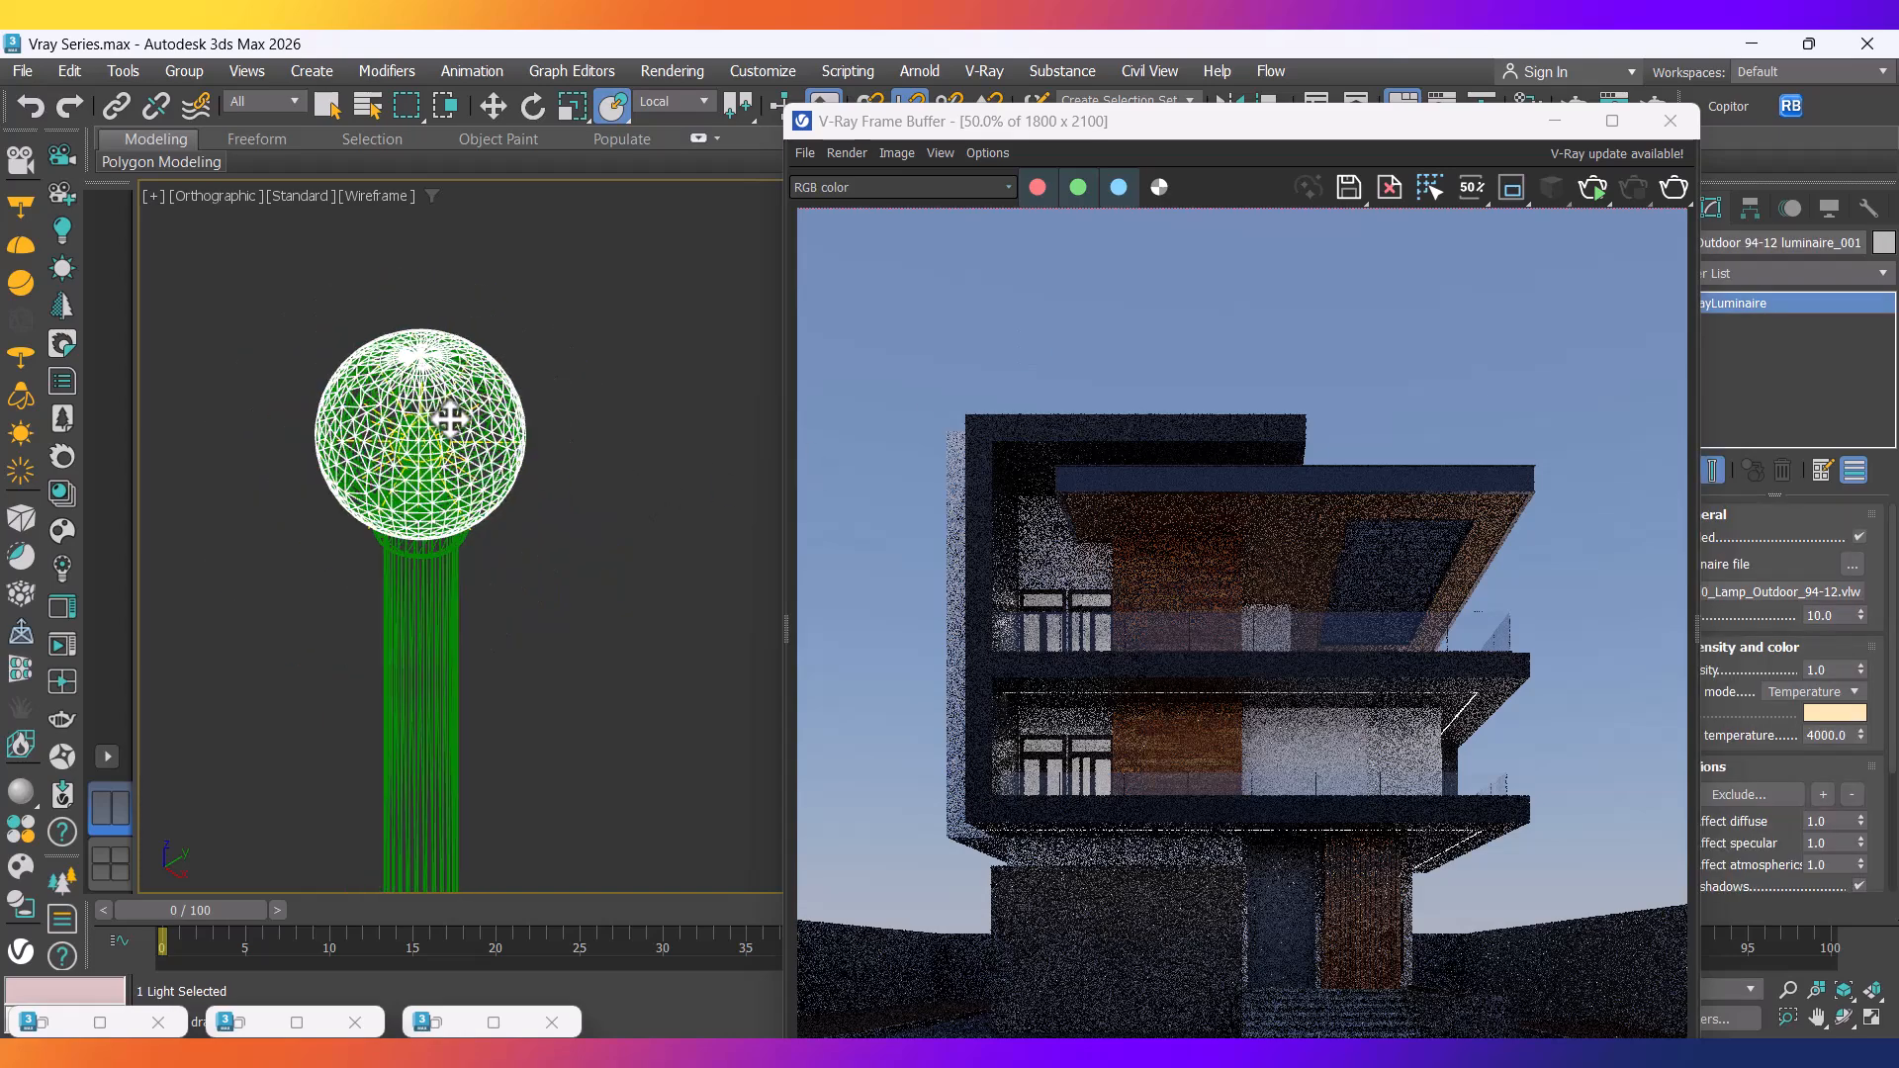
pyautogui.click(453, 410)
pyautogui.moveTo(455, 500); pyautogui.dragTo(492, 457, button='middle')
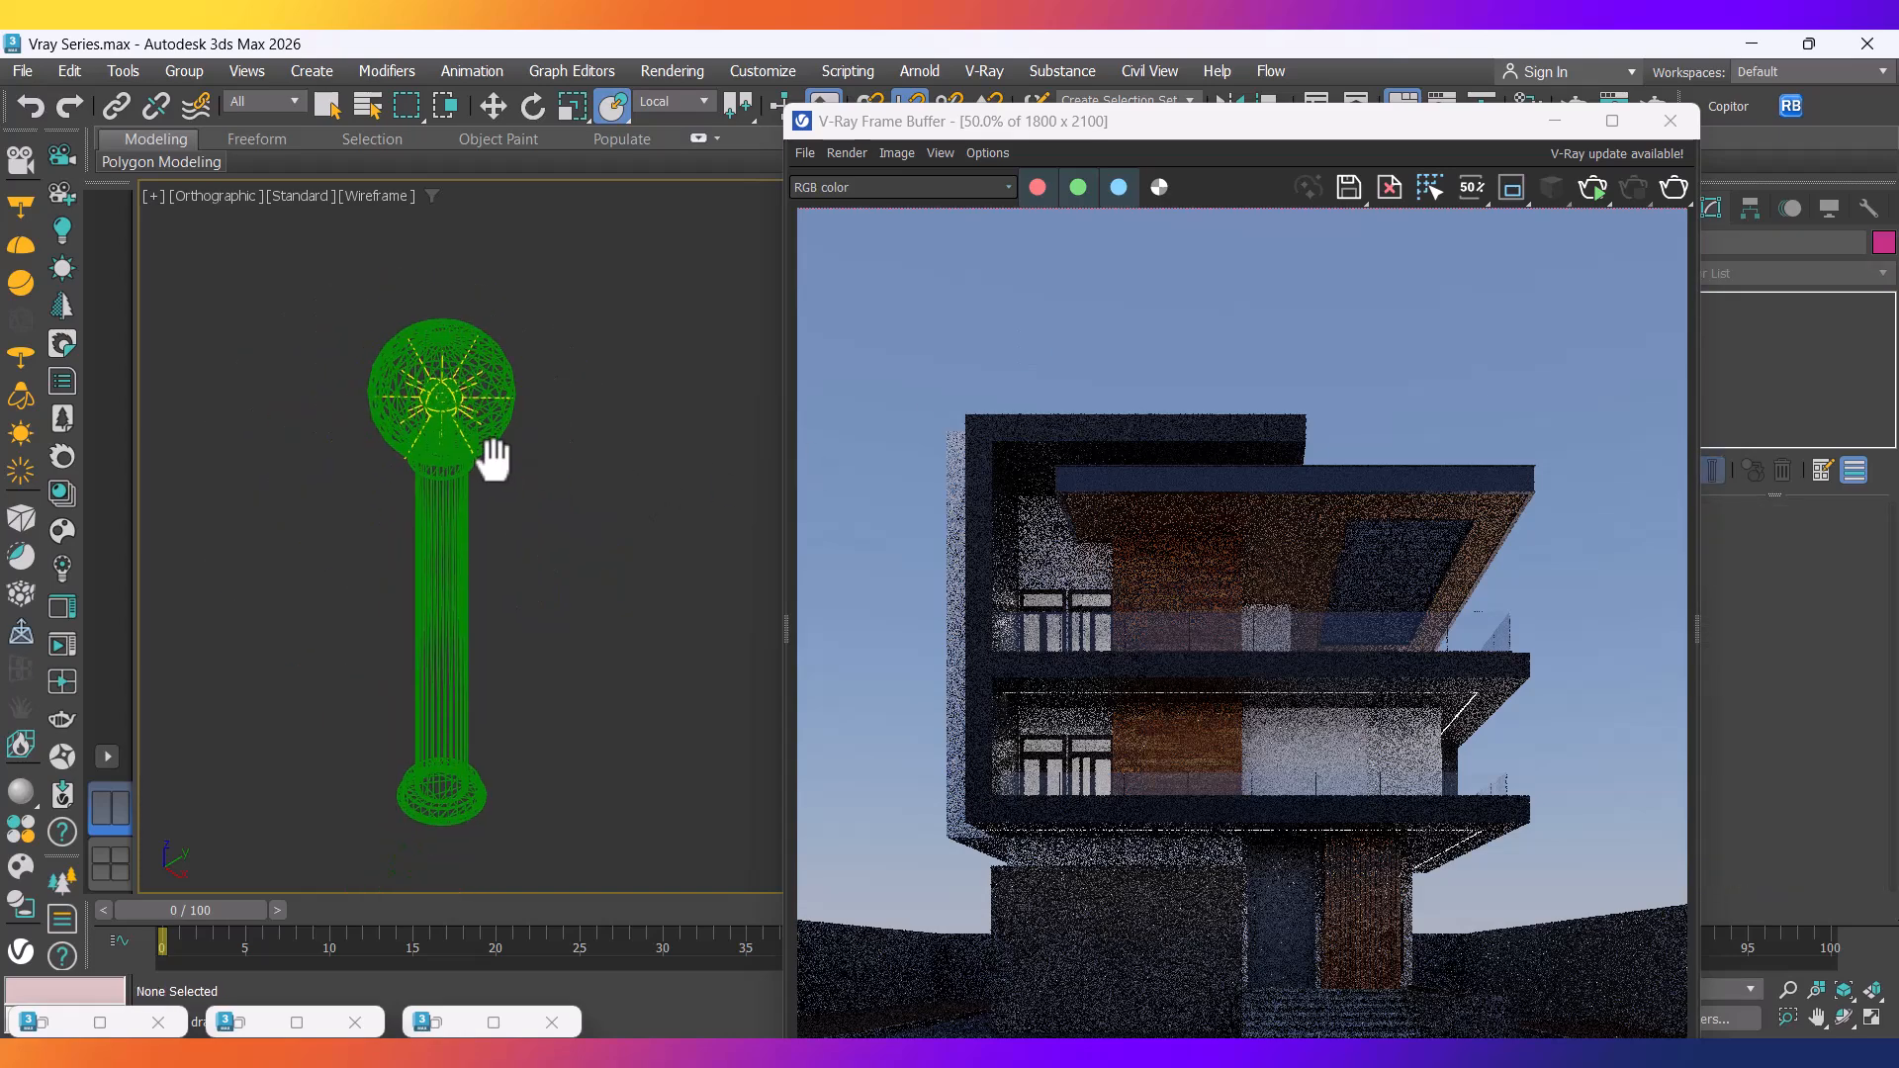
pyautogui.scroll(-4, 491, 457)
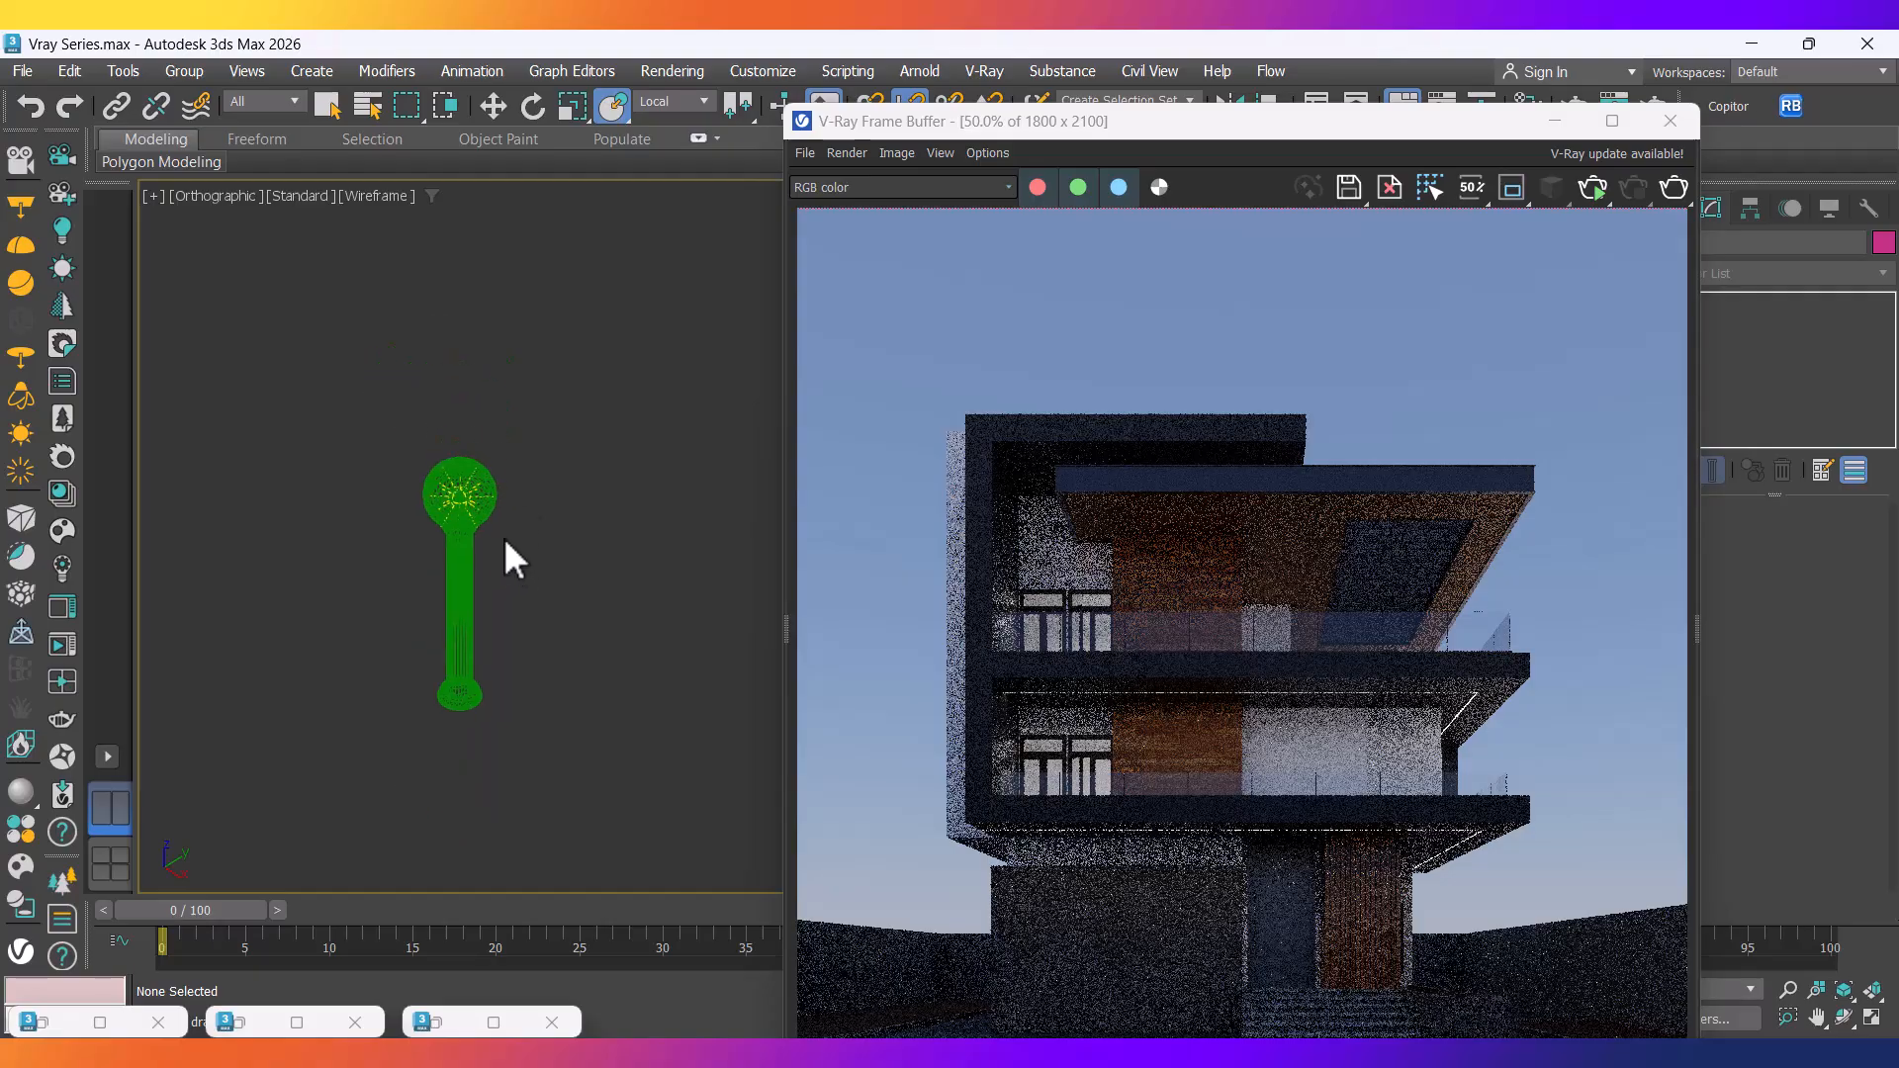
pyautogui.scroll(8, 508, 544)
# Inspect the lamp post's VRayProxy object and its globe.
pyautogui.click(542, 403)
pyautogui.scroll(-5, 561, 690)
pyautogui.click(564, 703)
pyautogui.moveTo(563, 703); pyautogui.dragTo(517, 511, button='middle')
pyautogui.click(466, 690)
pyautogui.scroll(5, 452, 387)
pyautogui.scroll(3, 535, 500)
pyautogui.moveTo(537, 503); pyautogui.dragTo(510, 570, button='middle')
pyautogui.scroll(-4, 517, 571)
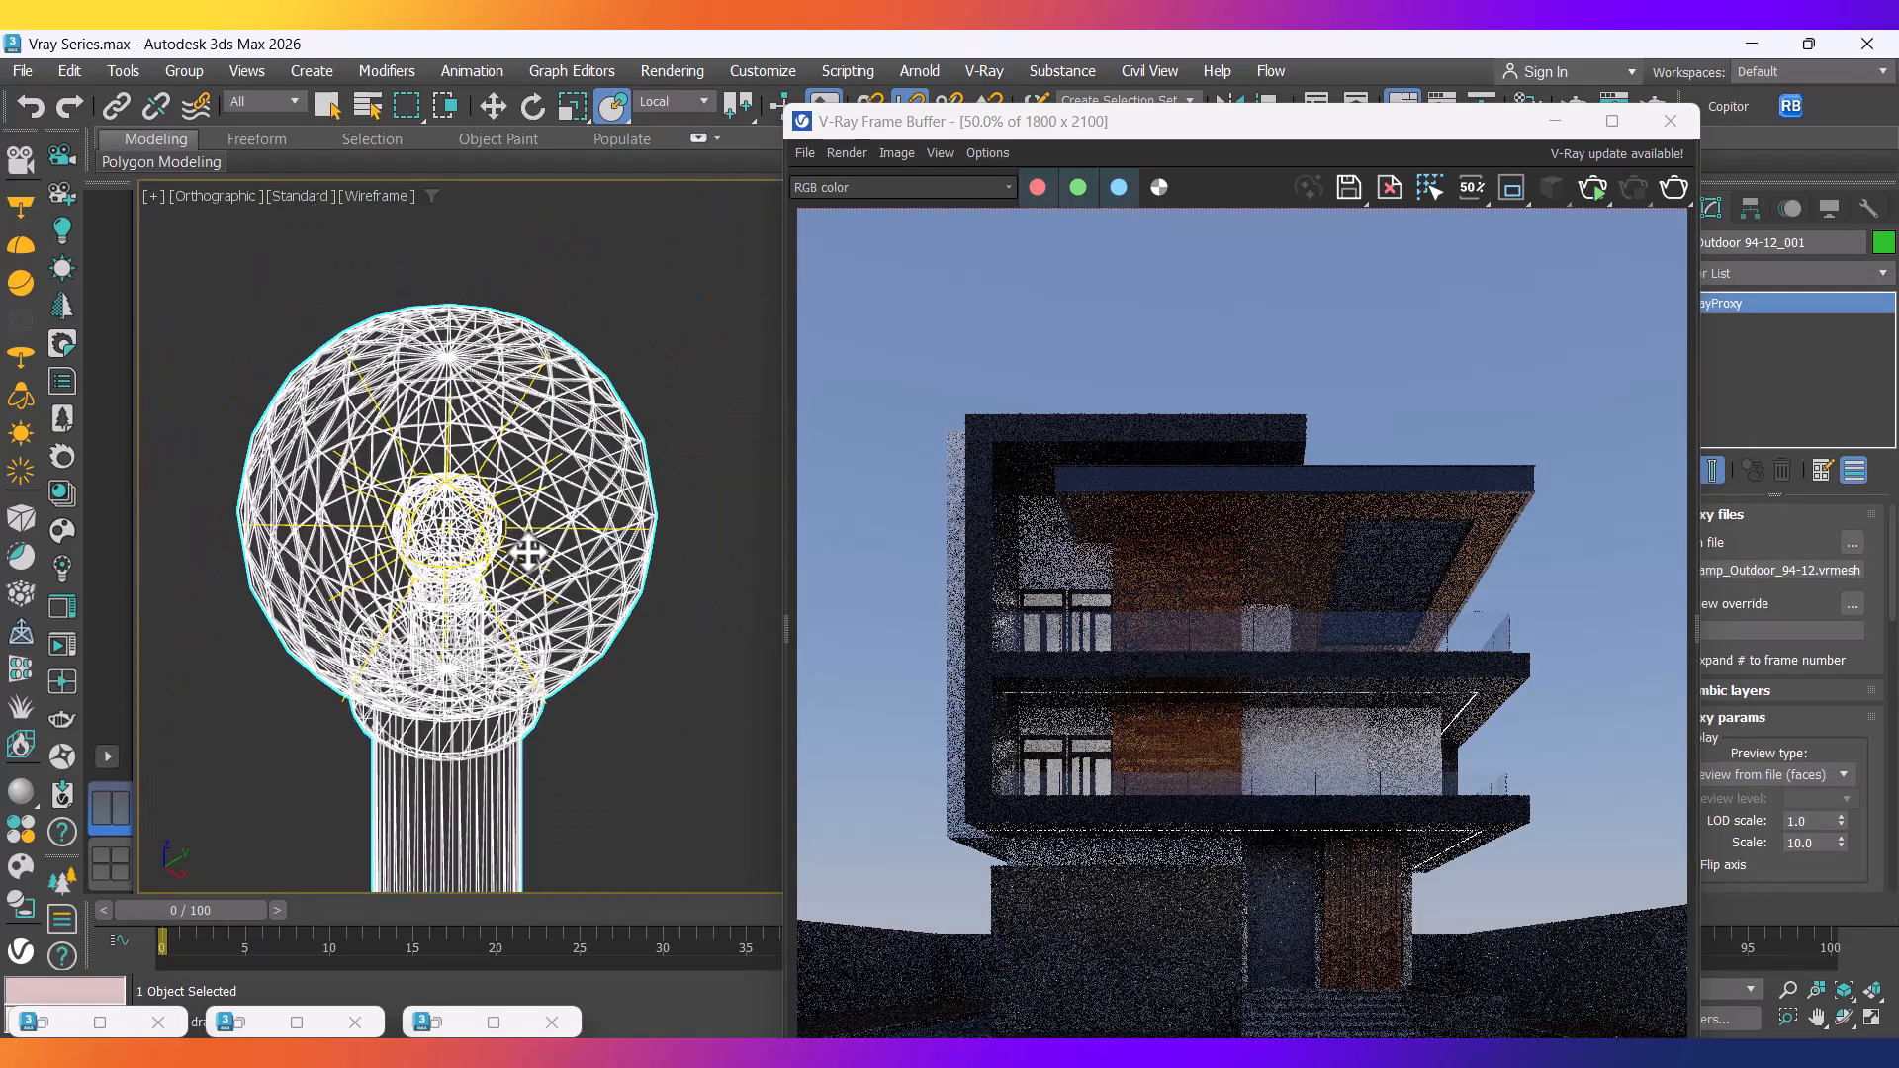
pyautogui.scroll(4, 505, 554)
pyautogui.scroll(5, 521, 525)
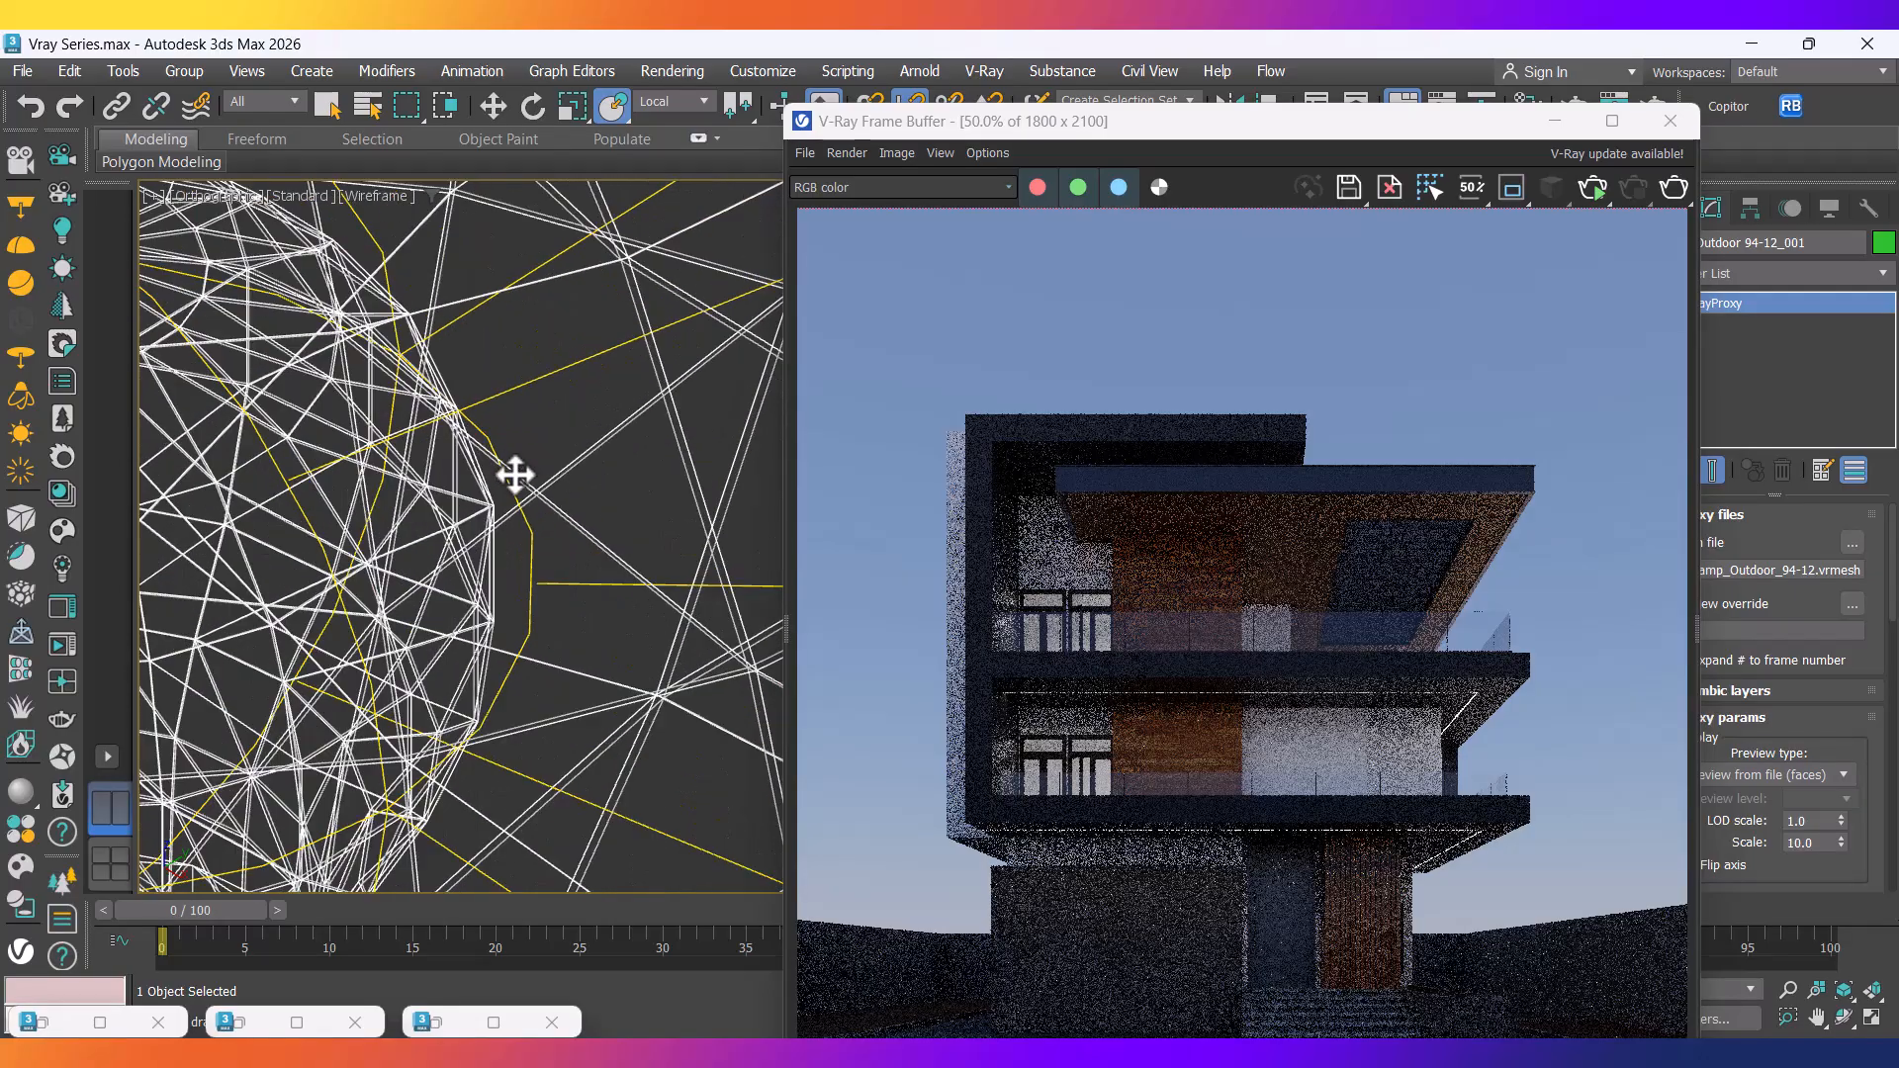
pyautogui.scroll(-8, 464, 448)
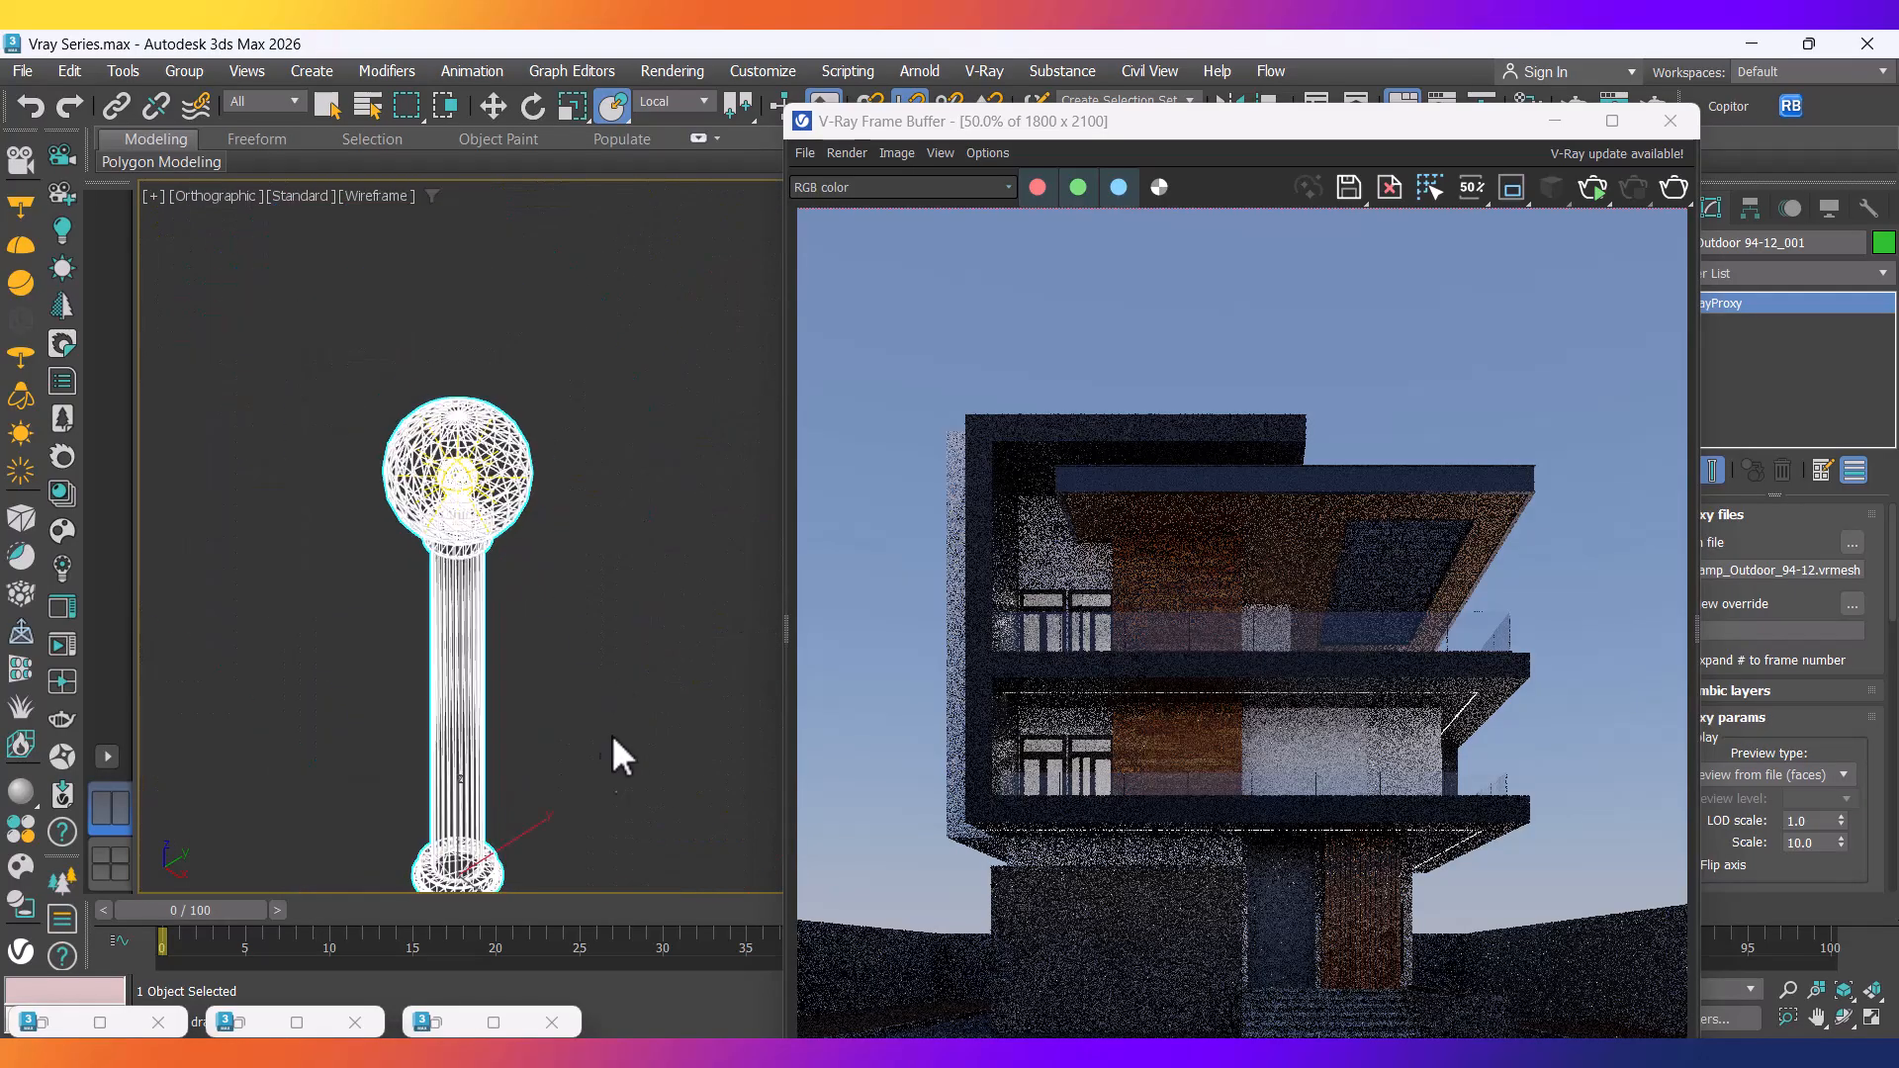
# Move the lamp post along Y and select it together with its light.
pyautogui.press('w')
pyautogui.moveTo(586, 764); pyautogui.dragTo(512, 689, button='middle')
pyautogui.moveTo(431, 771); pyautogui.dragTo(360, 429)
pyautogui.scroll(-3, 499, 778)
pyautogui.scroll(-3, 360, 429)
pyautogui.moveTo(504, 571); pyautogui.dragTo(408, 670, button='middle')
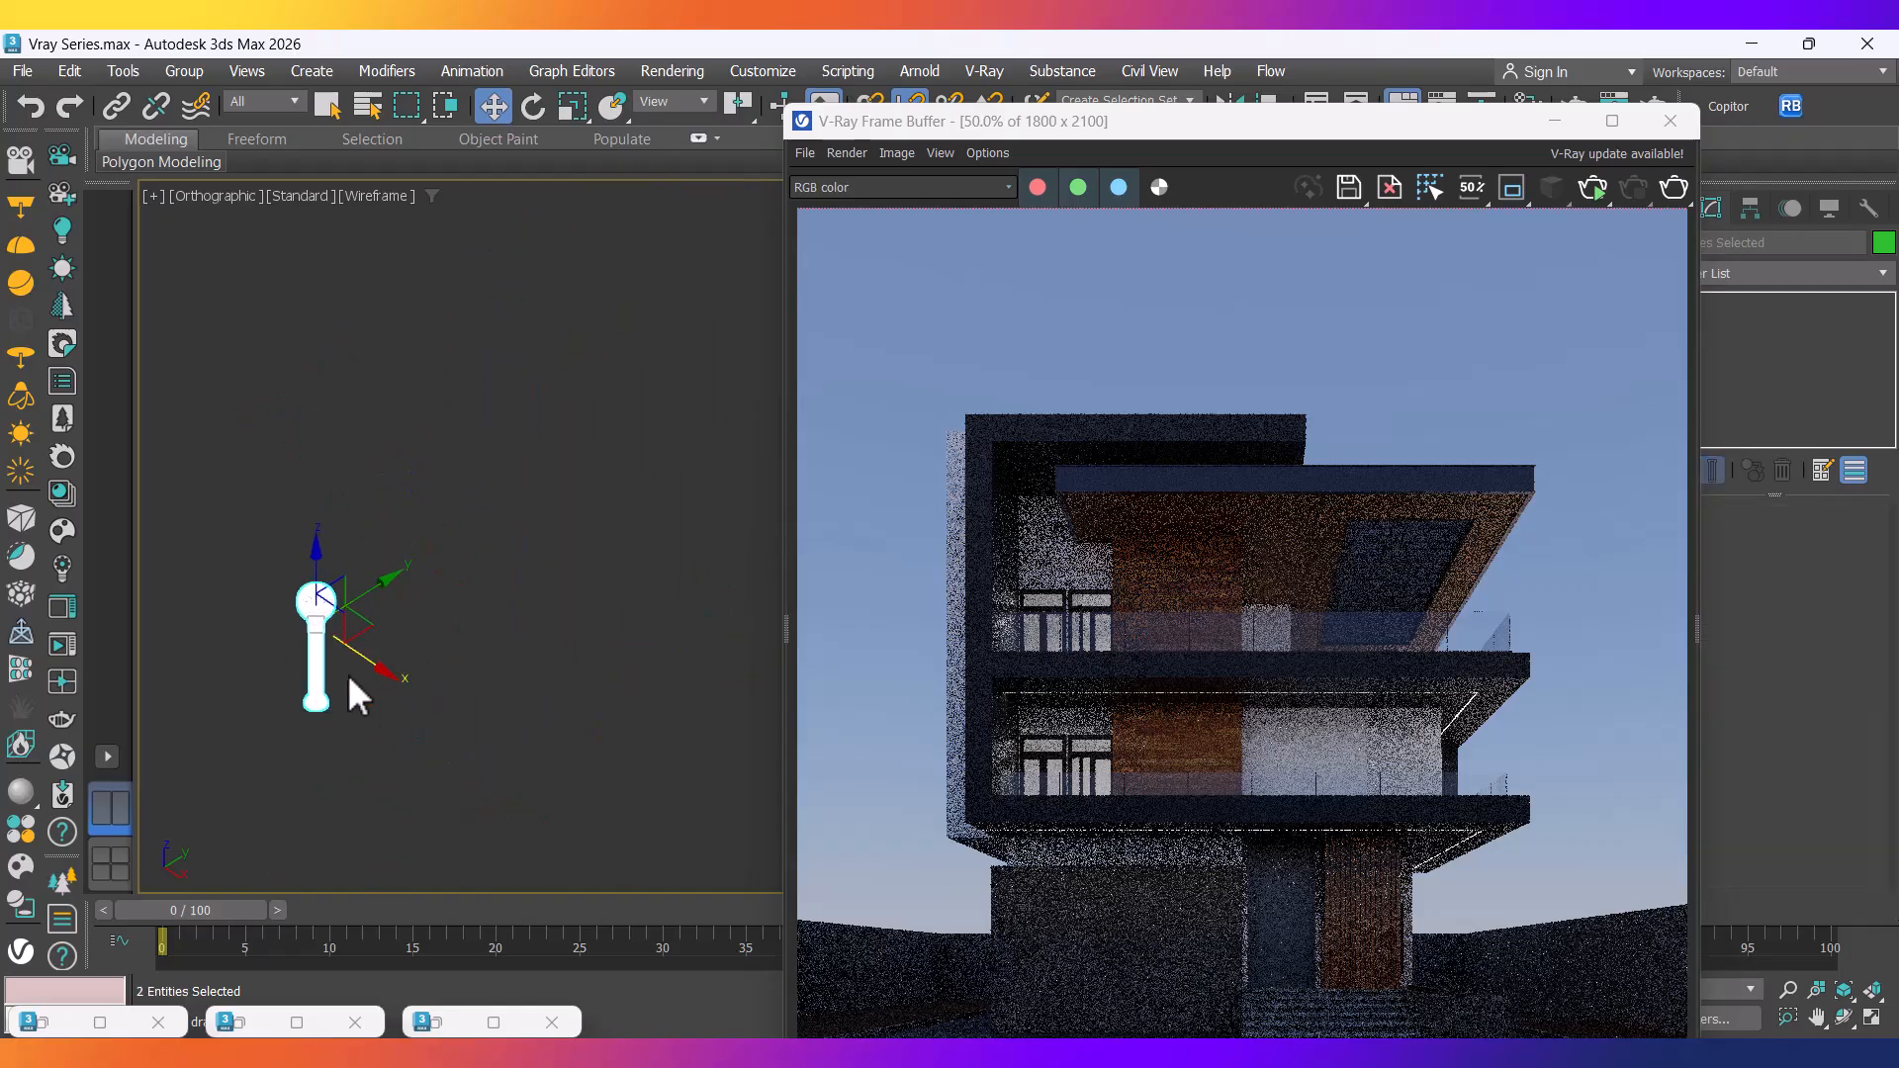
# Create an instance copy of the lamp post to the upper right and nudge it into place.
pyautogui.keyDown('shift'); pyautogui.moveTo(373, 594); pyautogui.dragTo(489, 529); pyautogui.keyUp('shift')
pyautogui.click(953, 647)
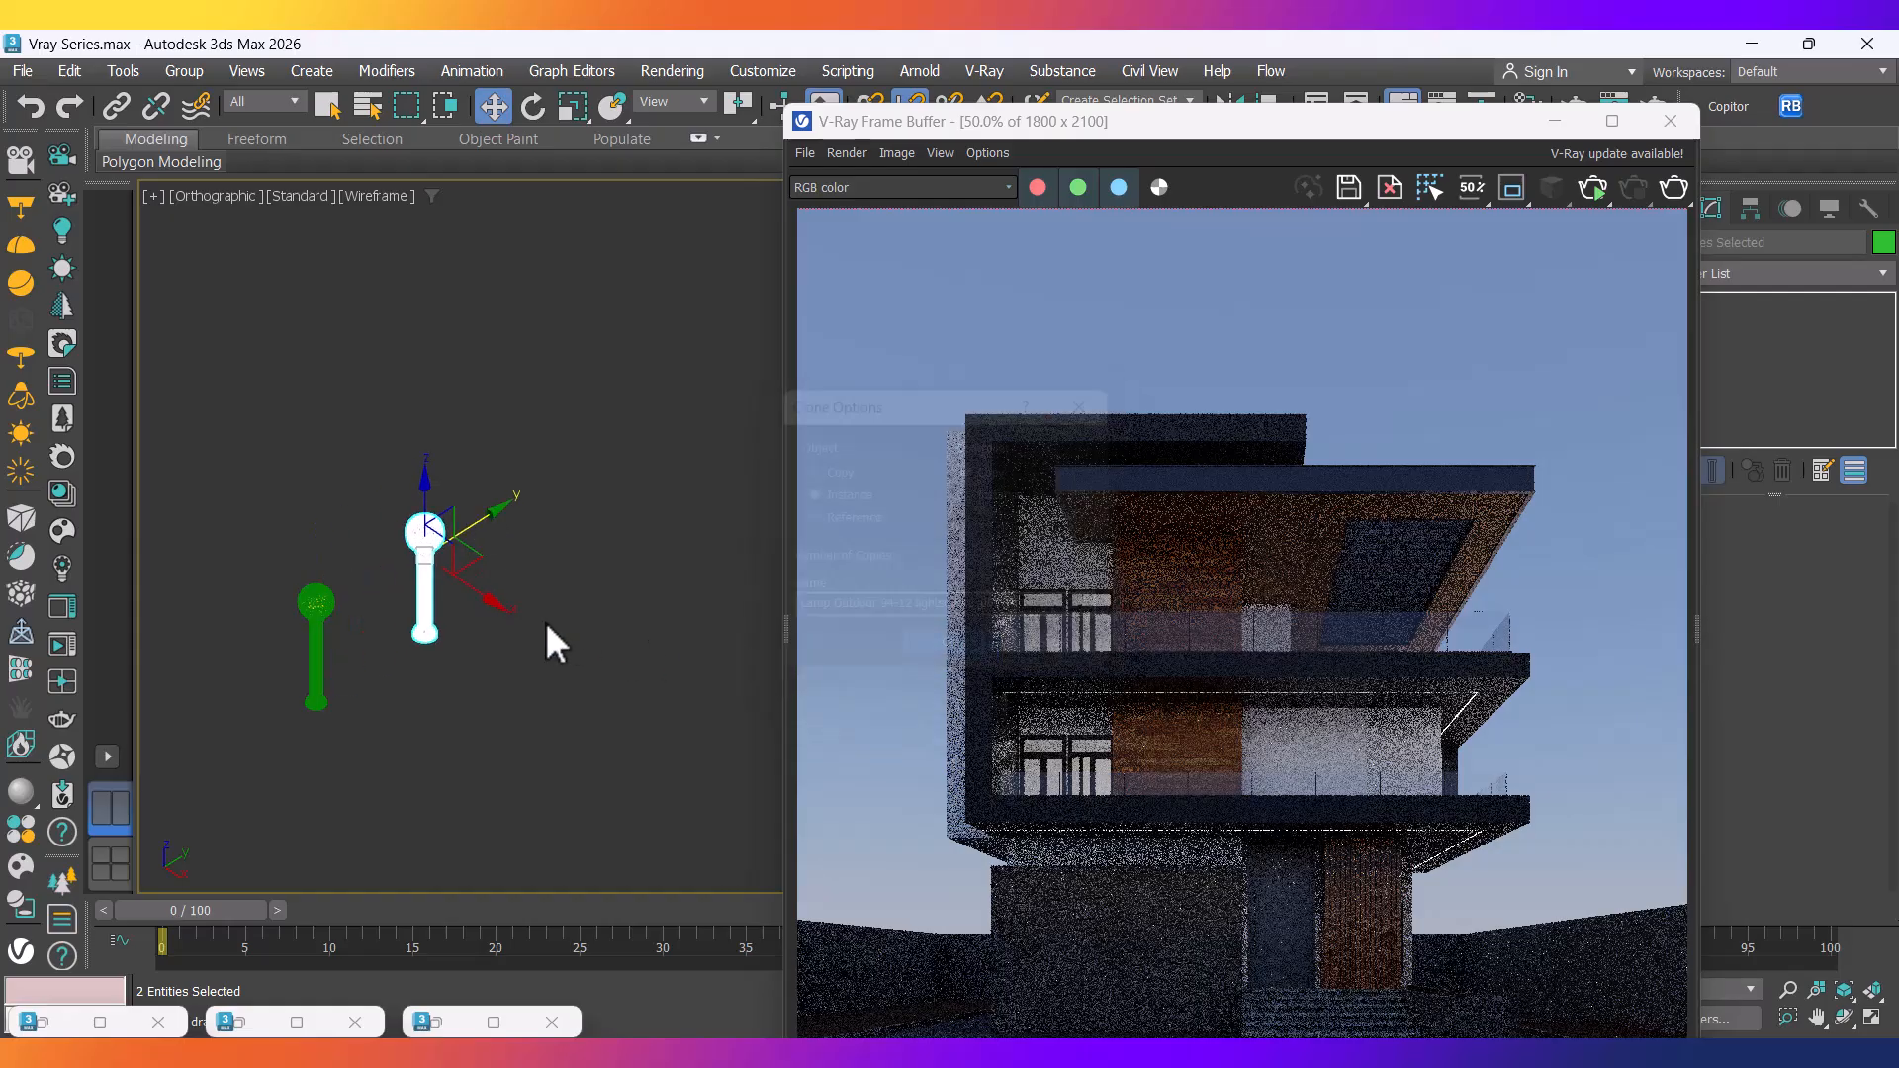
pyautogui.scroll(2, 544, 621)
pyautogui.click(436, 645)
pyautogui.click(403, 613)
pyautogui.moveTo(428, 607)
pyautogui.mouseDown()
pyautogui.moveTo(445, 614)
pyautogui.moveTo(411, 595)
pyautogui.moveTo(410, 630)
pyautogui.mouseUp()
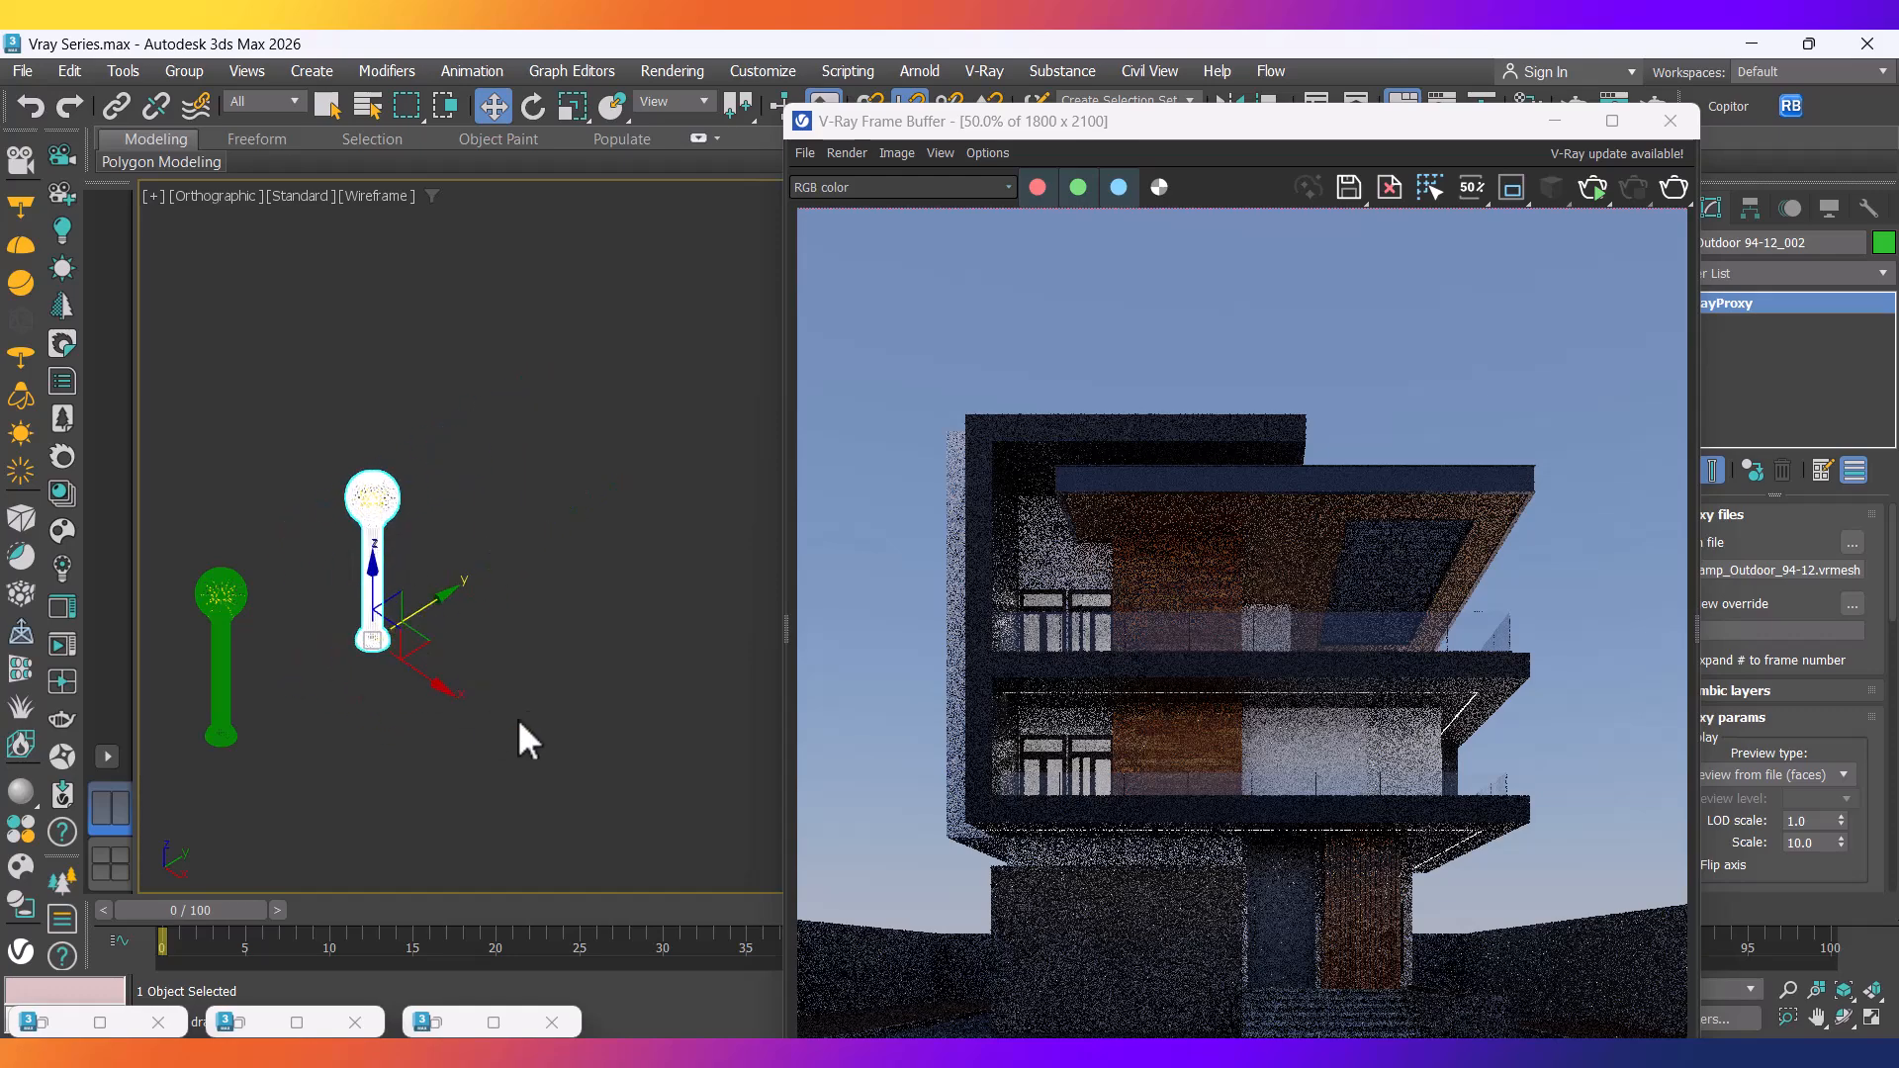
pyautogui.scroll(1, 499, 710)
pyautogui.click(477, 677)
pyautogui.scroll(-3, 424, 619)
pyautogui.moveTo(411, 639); pyautogui.dragTo(490, 679, button='middle')
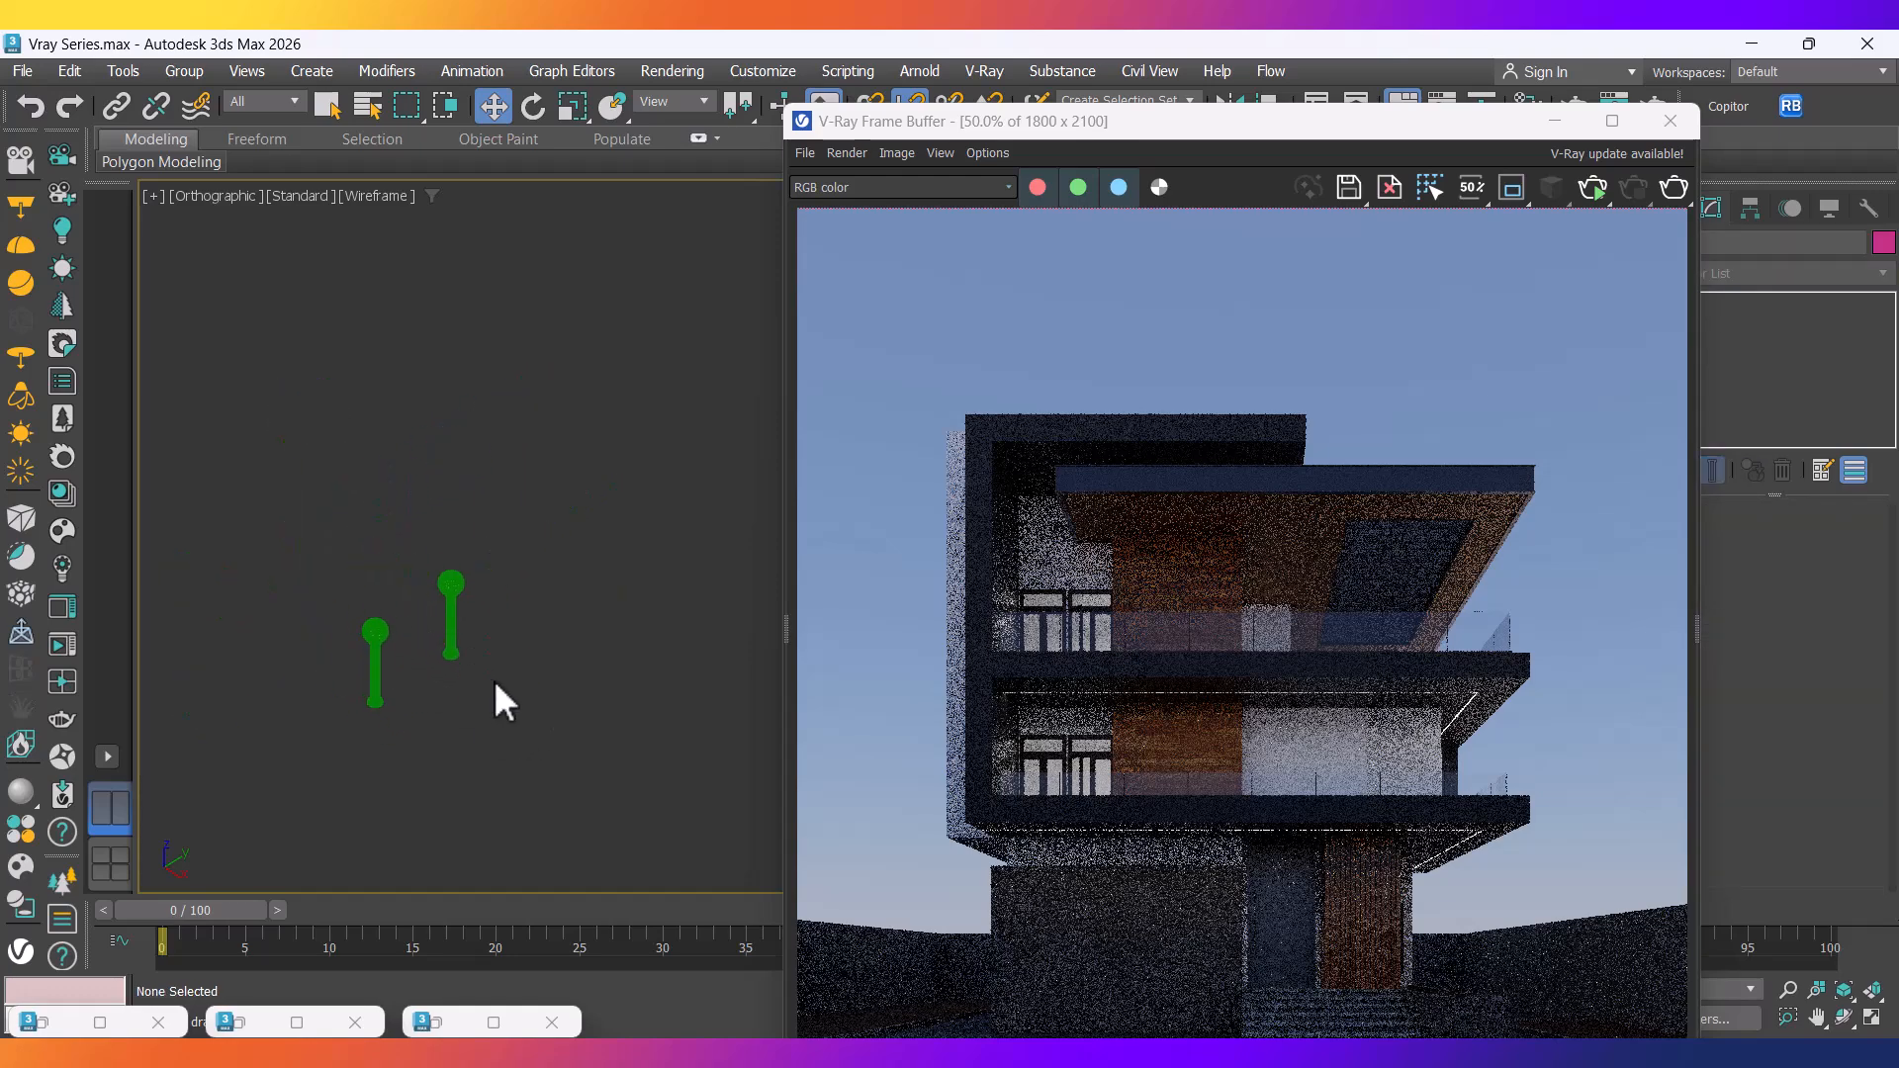
# Instance another copy of the right lamp post further up-right.
pyautogui.click(451, 606)
pyautogui.moveTo(504, 627)
pyautogui.keyDown('shift'); pyautogui.mouseDown()
pyautogui.moveTo(627, 571)
pyautogui.moveTo(564, 538)
pyautogui.mouseUp(); pyautogui.keyUp('shift')
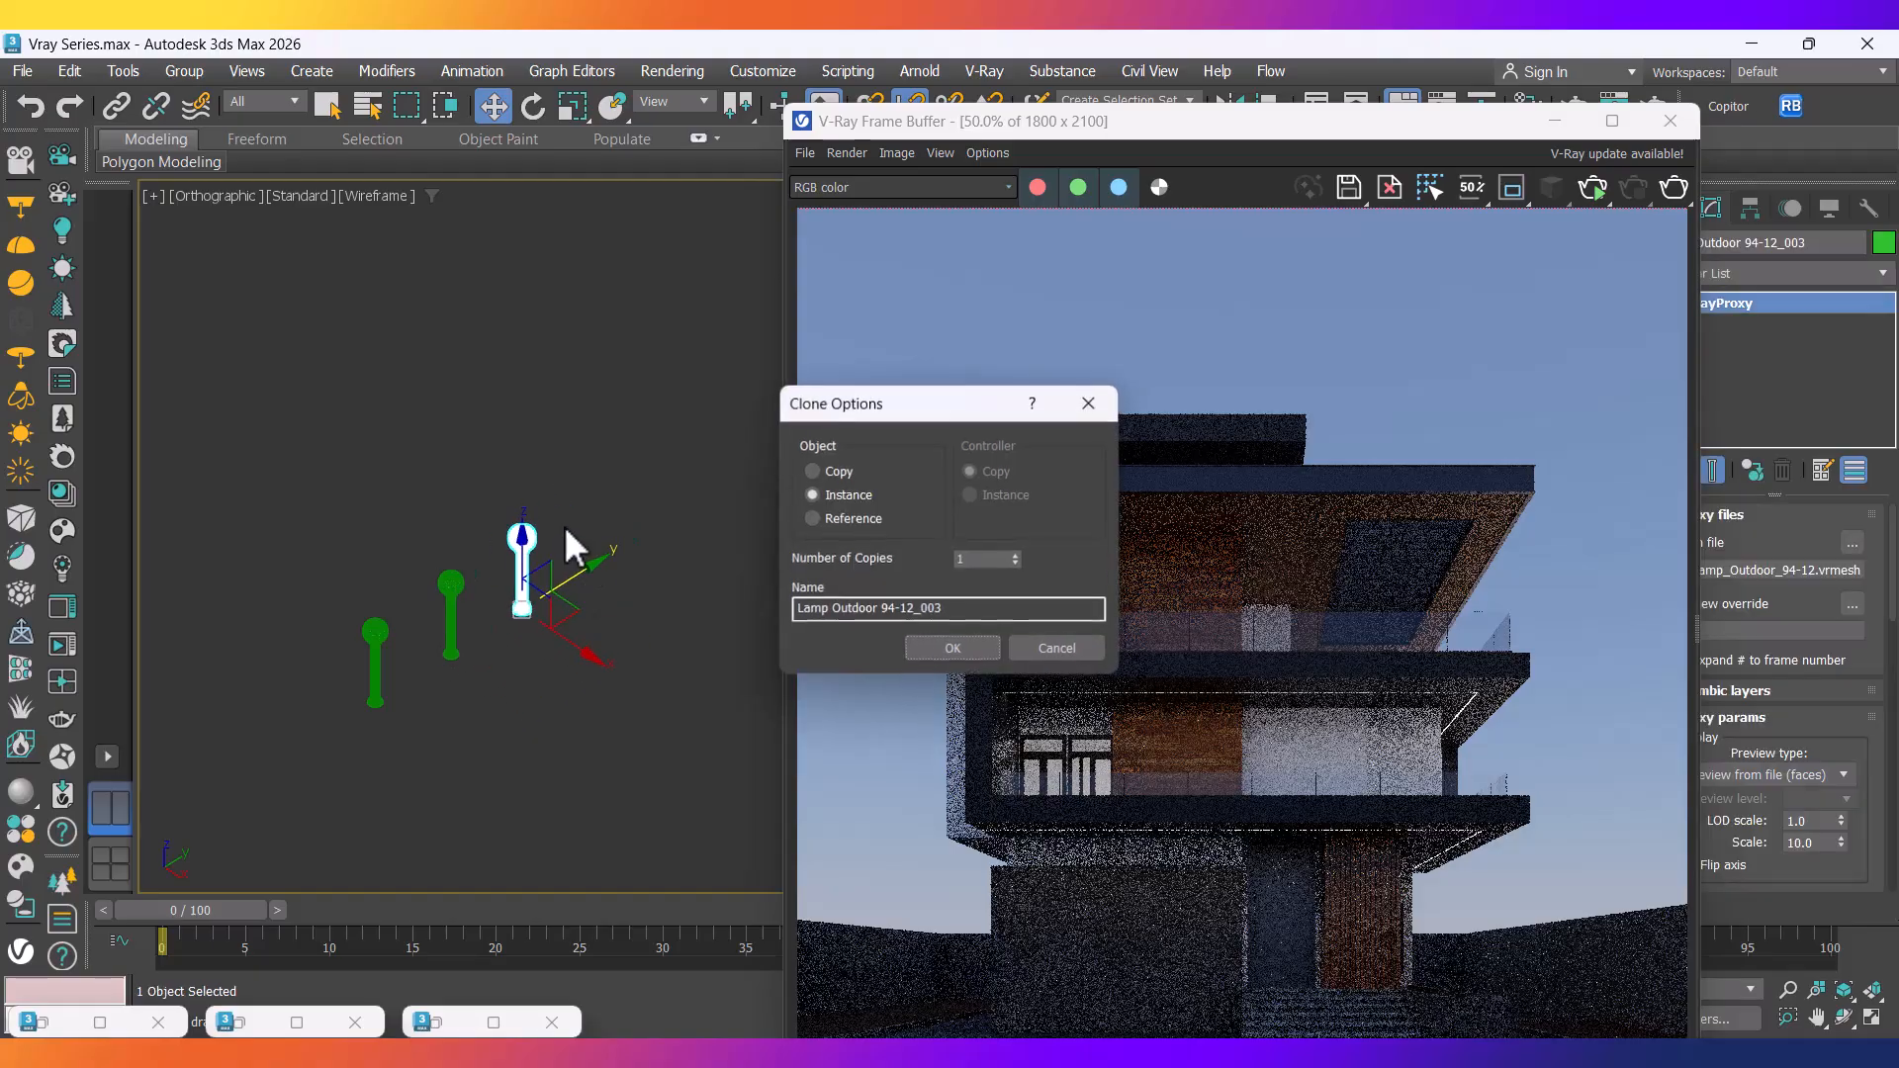
pyautogui.click(948, 648)
pyautogui.scroll(10, 478, 564)
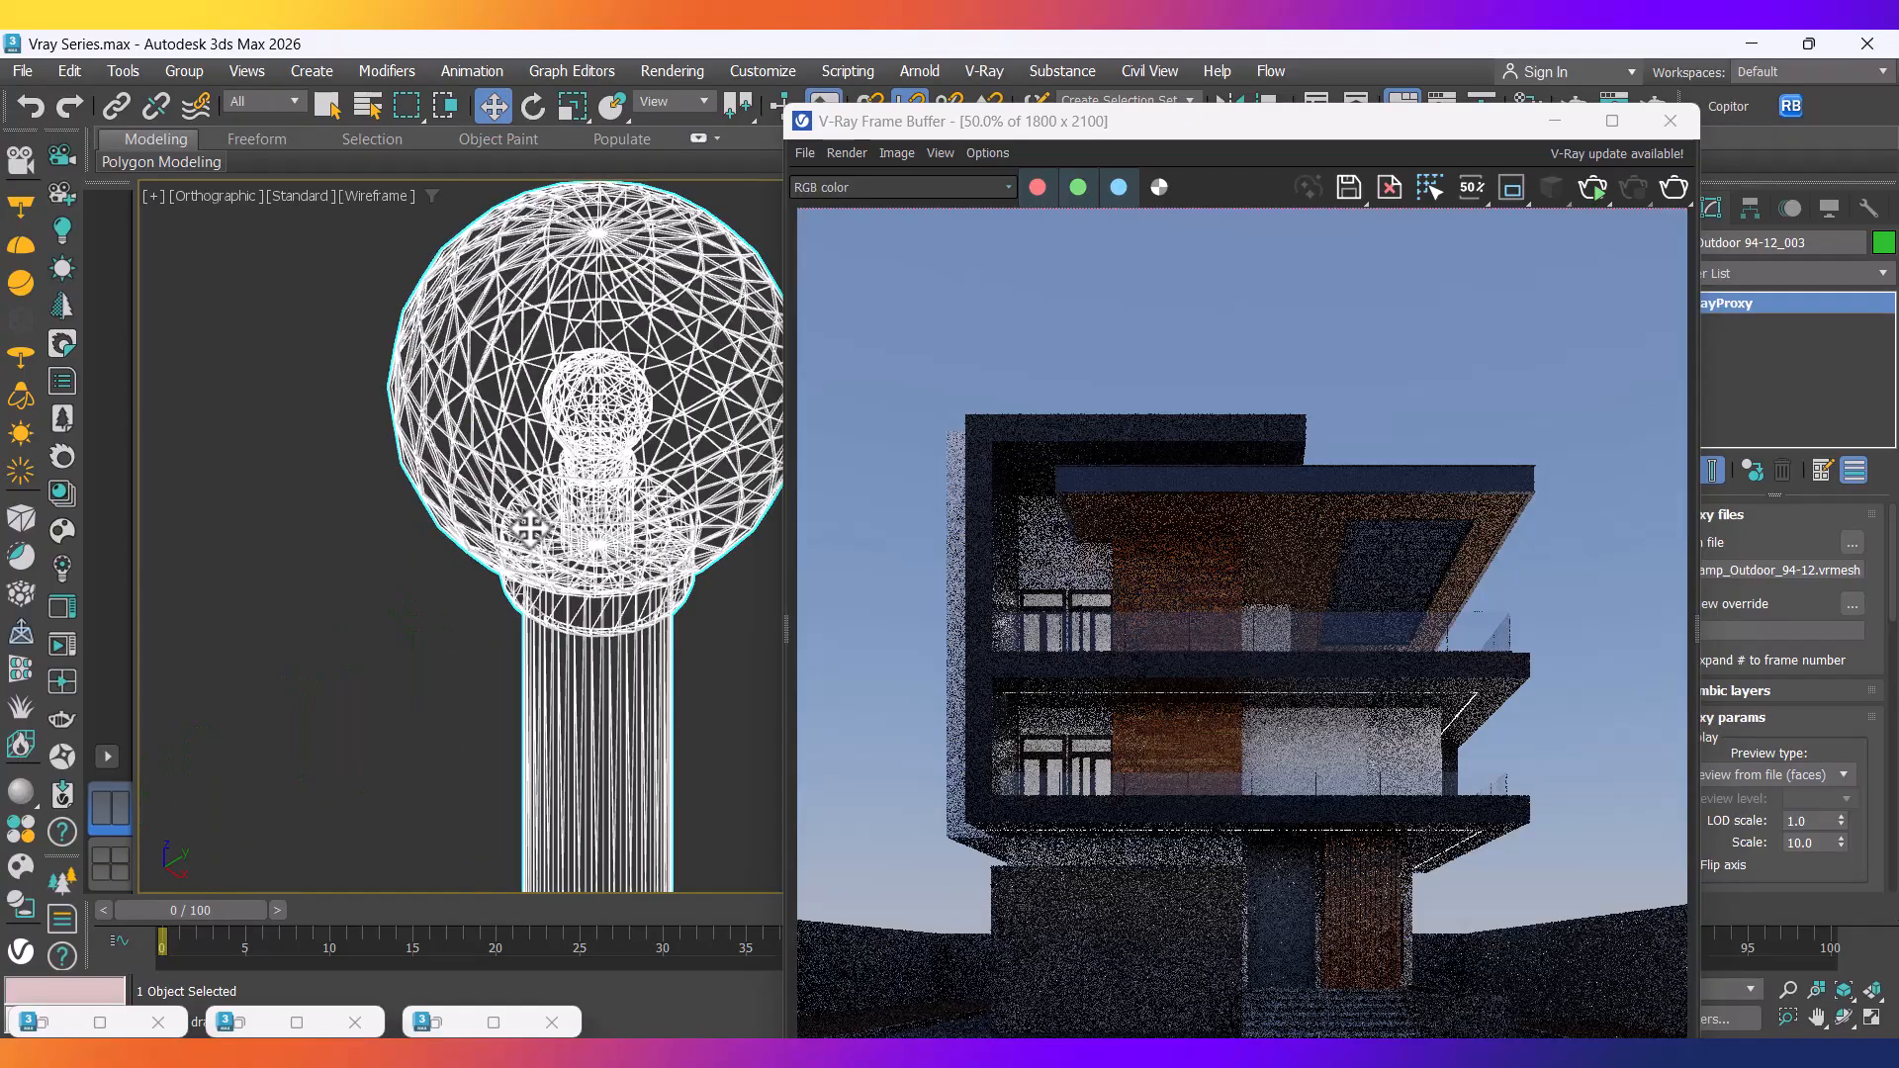
pyautogui.scroll(3, 457, 539)
pyautogui.scroll(-3, 450, 529)
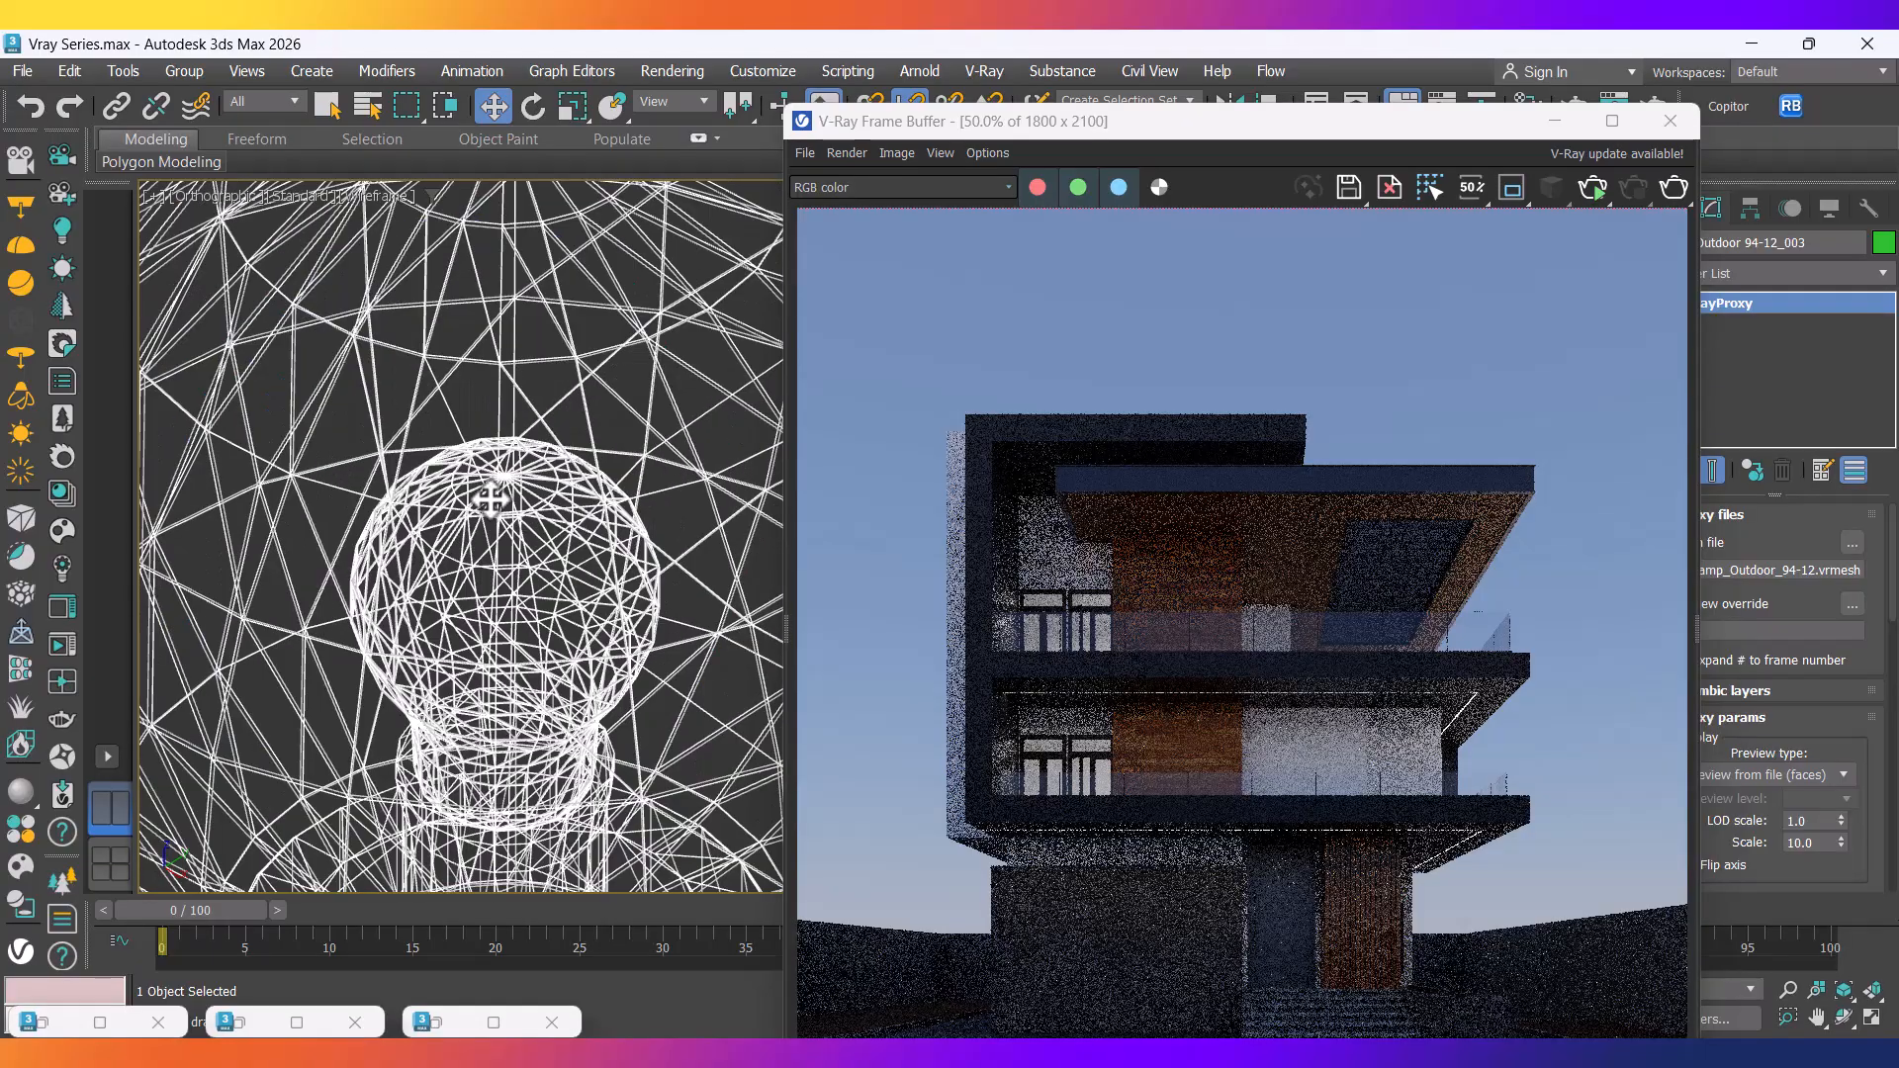
# Isolate the copied lamp post, then select and frame the green lamp post.
pyautogui.hotkey('alt', 'q')
pyautogui.scroll(-5, 476, 554)
pyautogui.click(406, 666)
pyautogui.scroll(-2, 406, 666)
pyautogui.scroll(6, 458, 564)
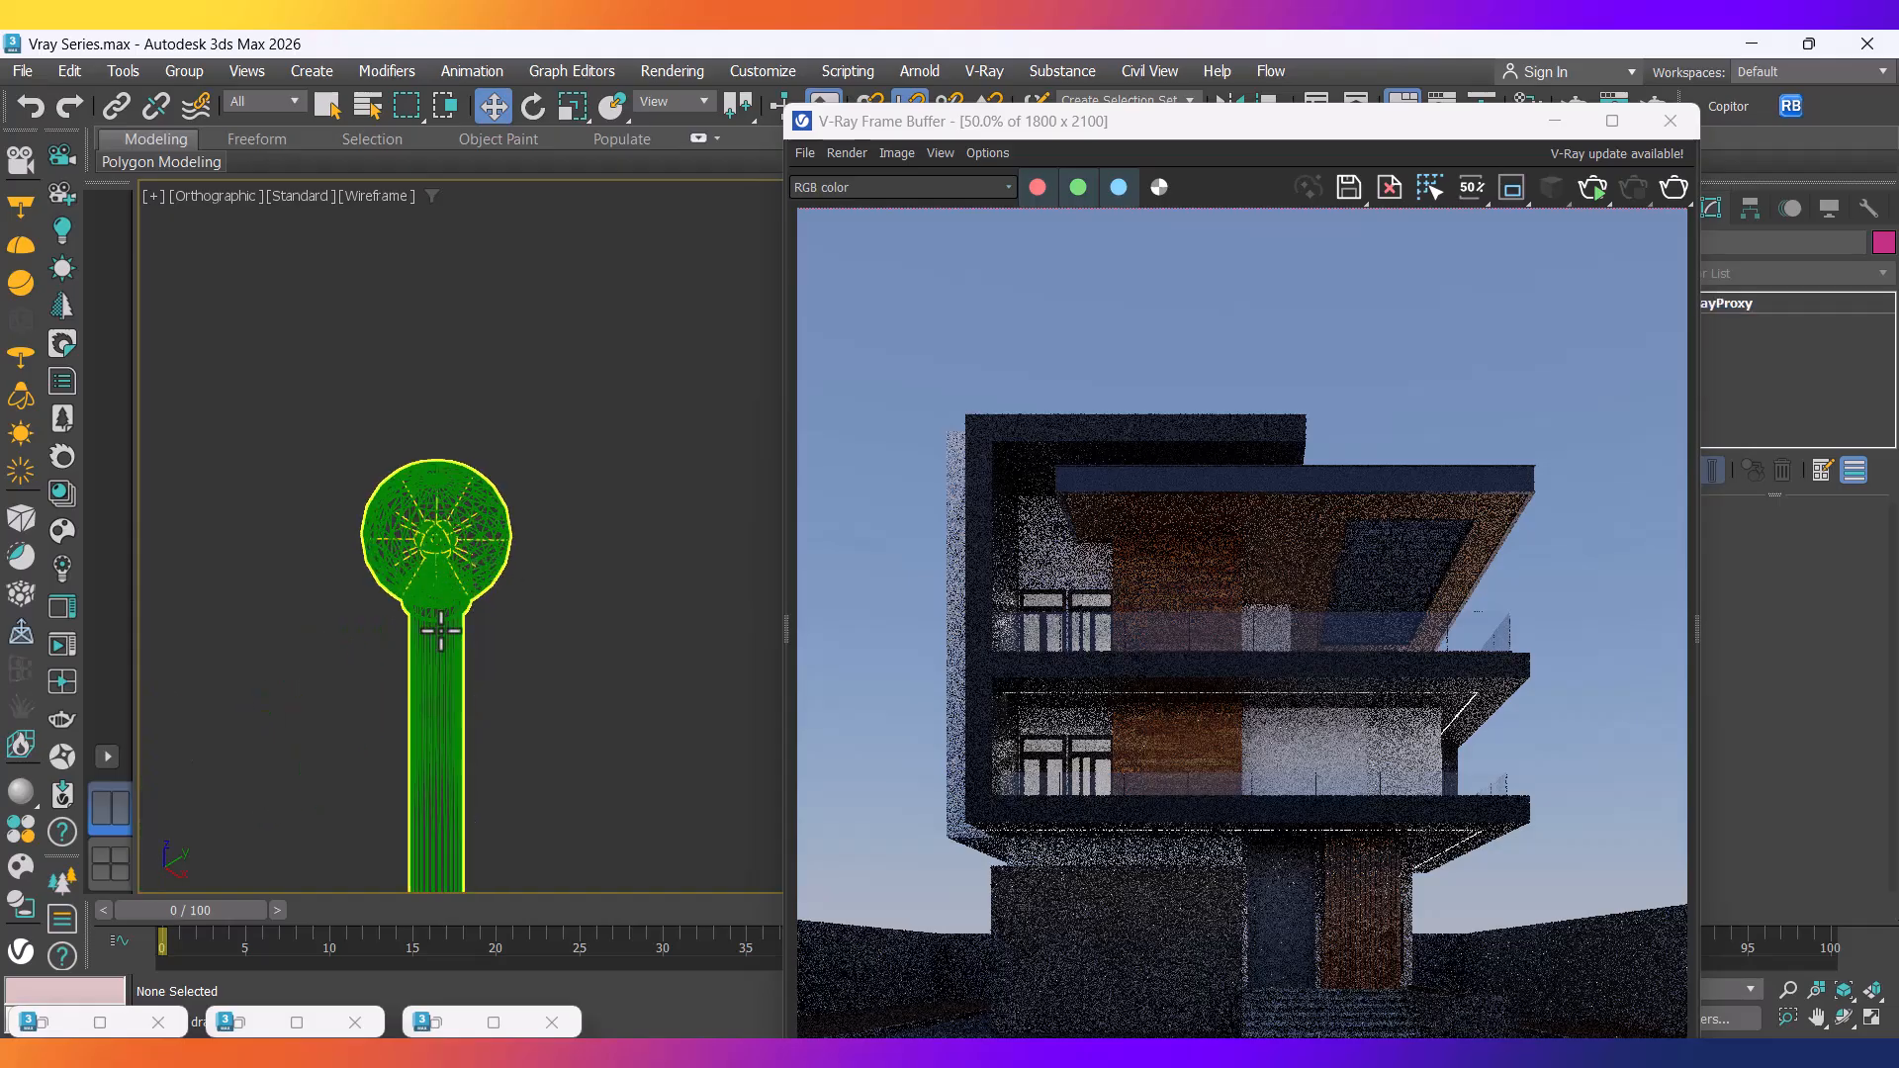
pyautogui.click(440, 630)
pyautogui.press('z')
# Cancel the extra clone, delete the surplus lamp post and stray light, and select the remaining lamp.
pyautogui.keyDown('shift'); pyautogui.moveTo(515, 701); pyautogui.dragTo(745, 560); pyautogui.keyUp('shift')
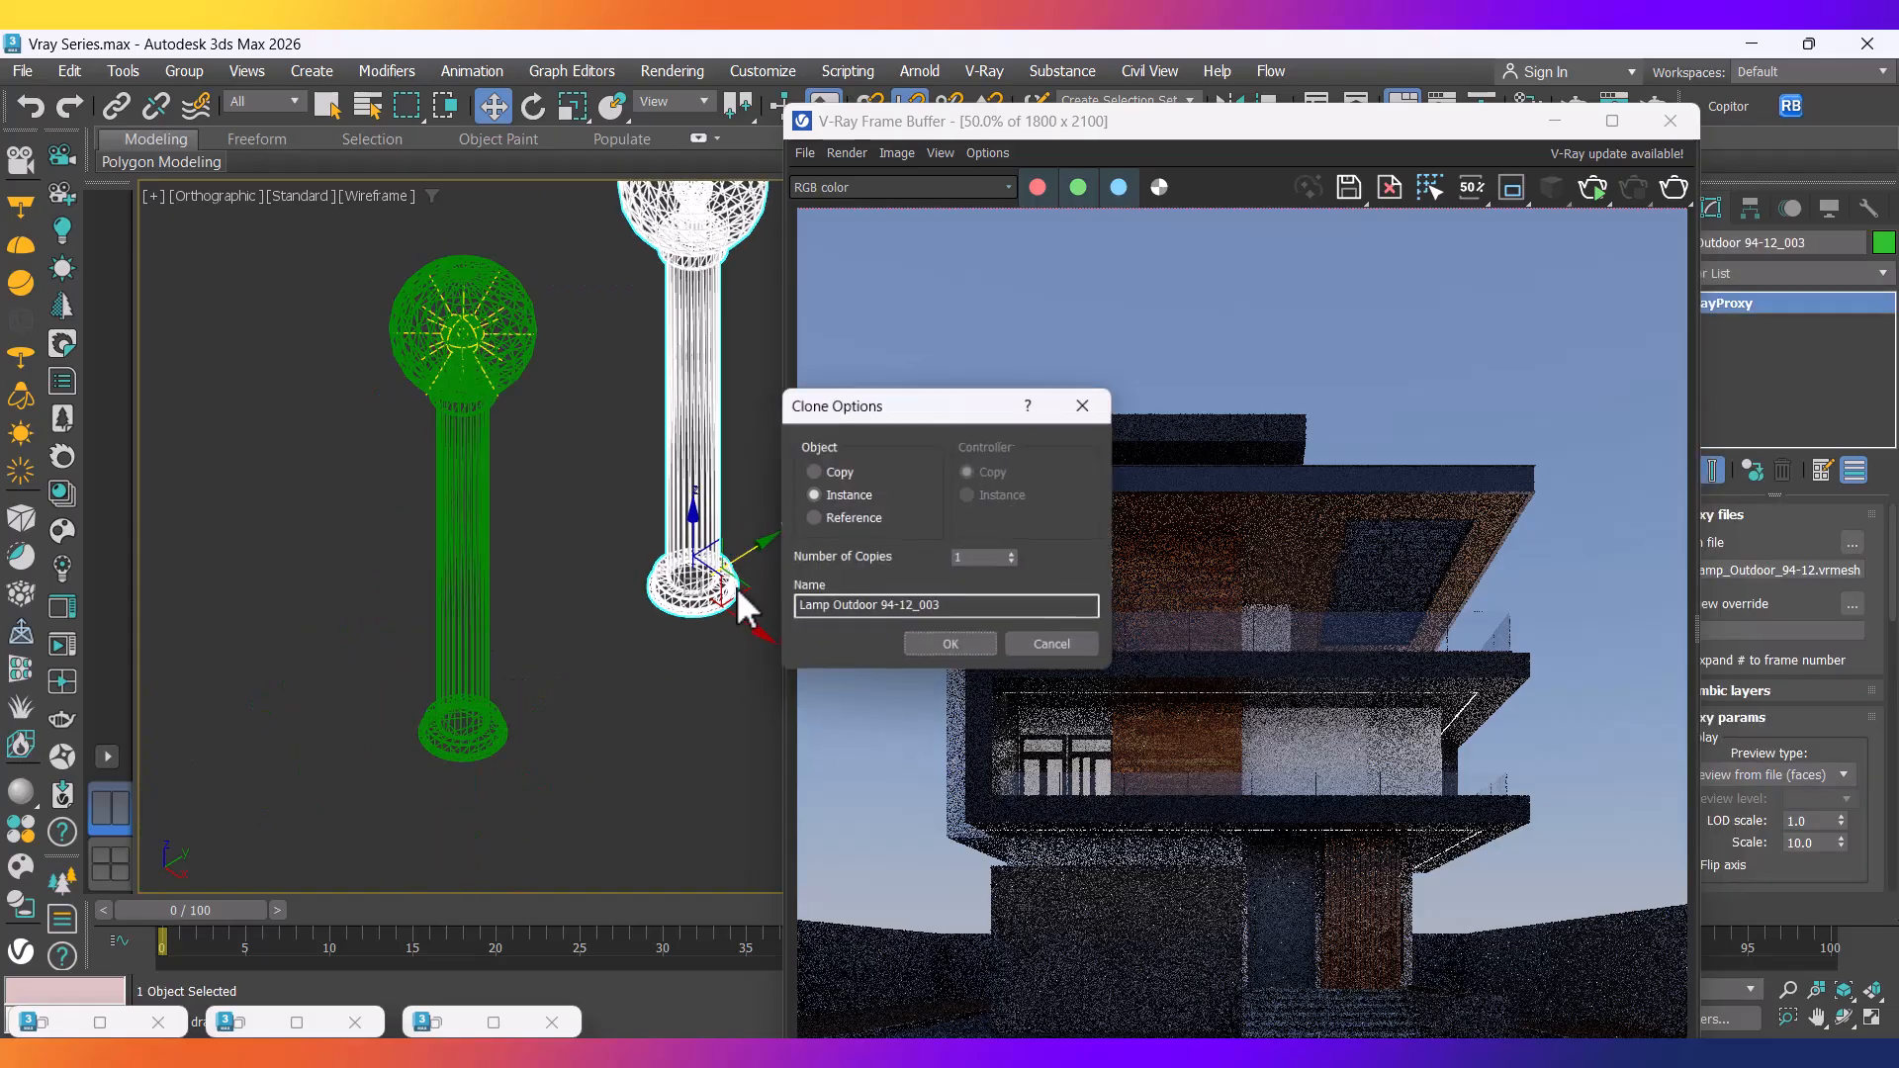
pyautogui.click(1059, 647)
pyautogui.press('Delete')
pyautogui.moveTo(584, 521); pyautogui.dragTo(469, 346)
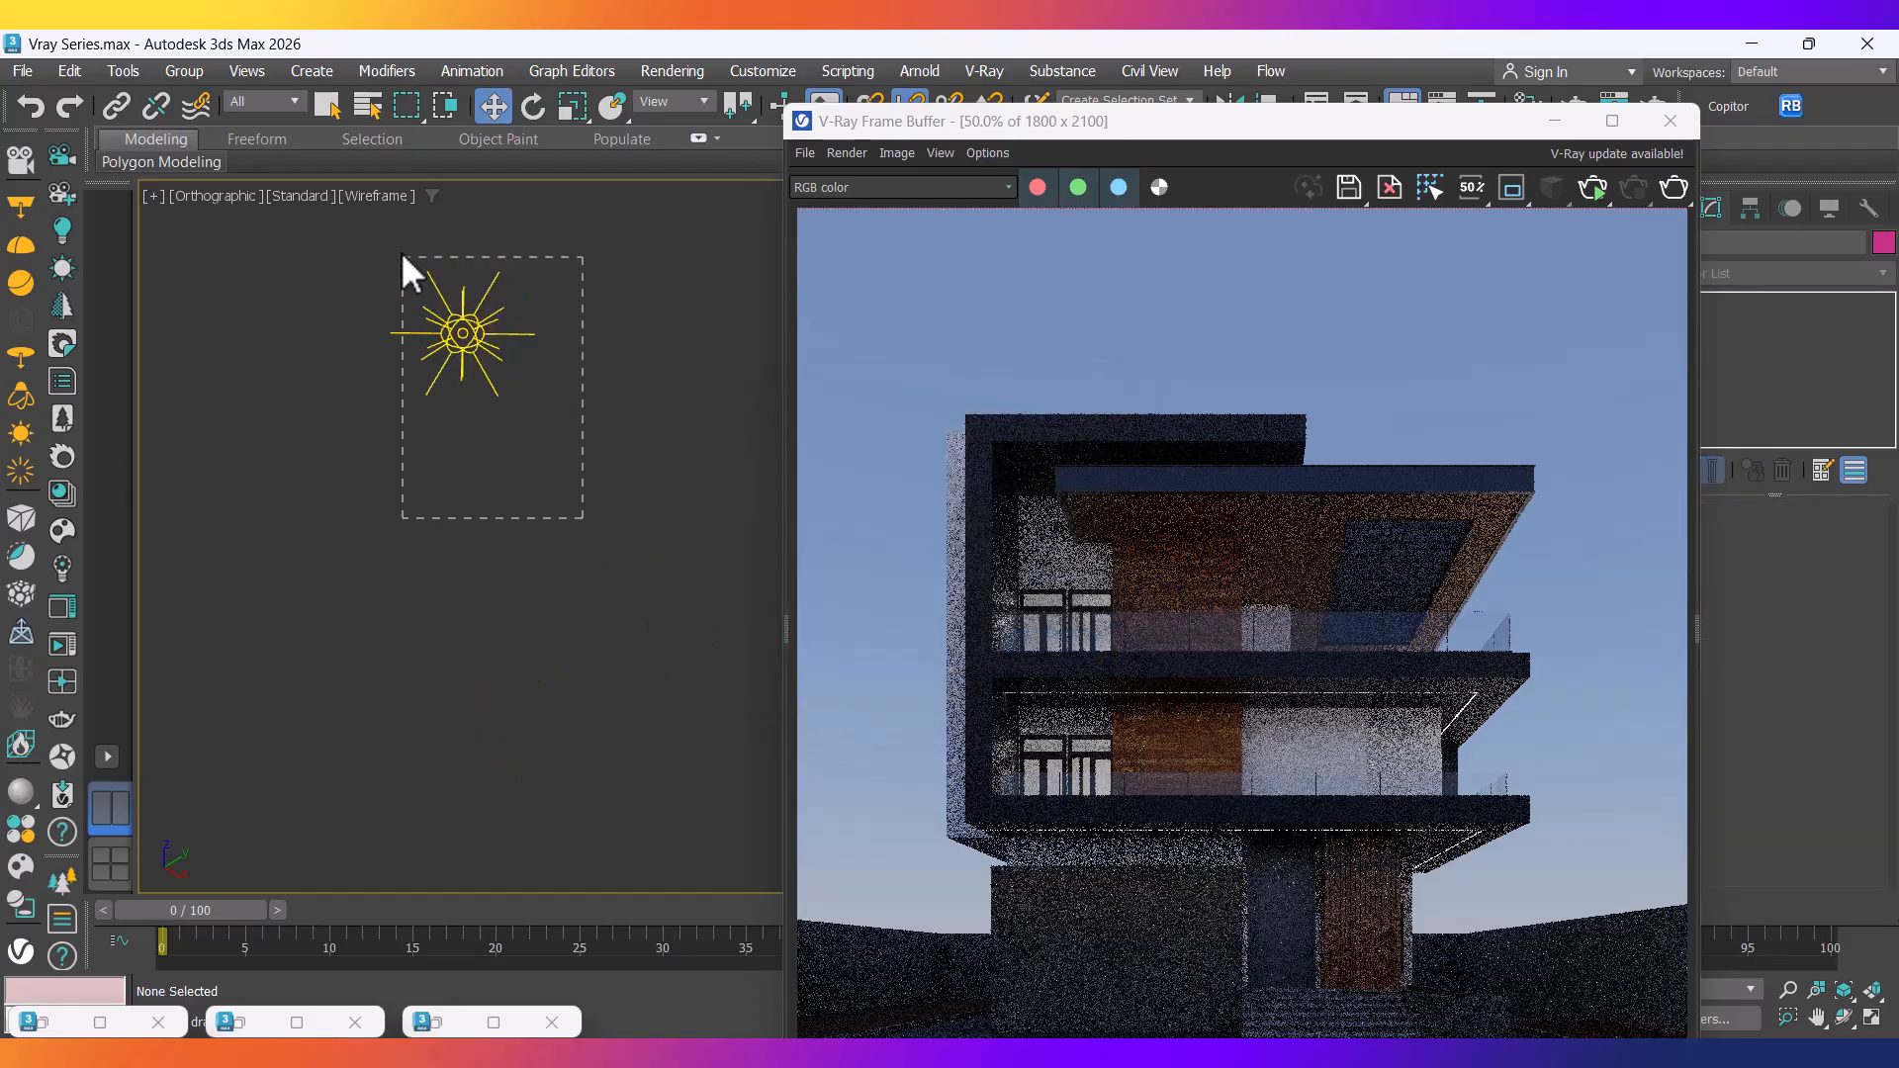
pyautogui.press('Delete')
pyautogui.scroll(-7, 532, 436)
pyautogui.moveTo(472, 579); pyautogui.dragTo(533, 579, button='middle')
pyautogui.moveTo(536, 661); pyautogui.dragTo(467, 495)
pyautogui.scroll(8, 478, 495)
# Group the lamp post and its light as 'Outdoor Lamp'.
pyautogui.click(184, 71)
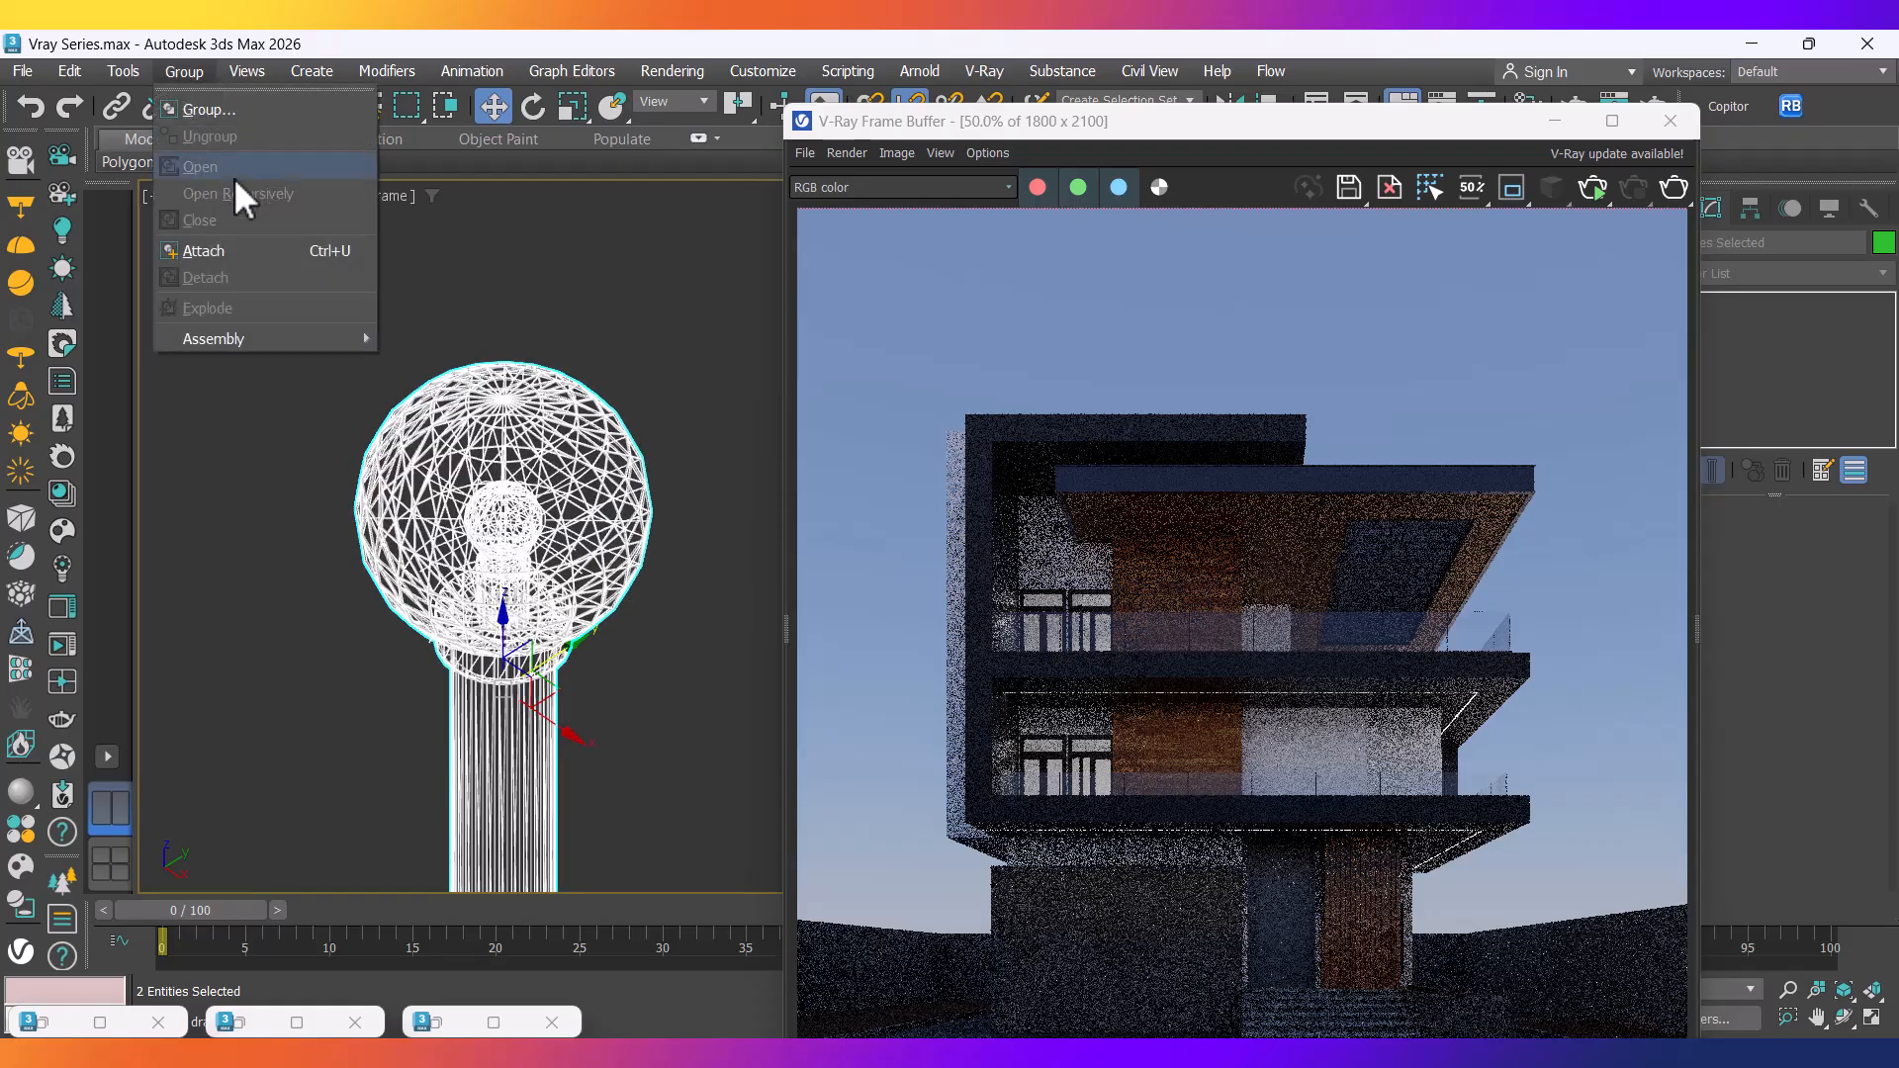
pyautogui.click(215, 124)
pyautogui.write('G')
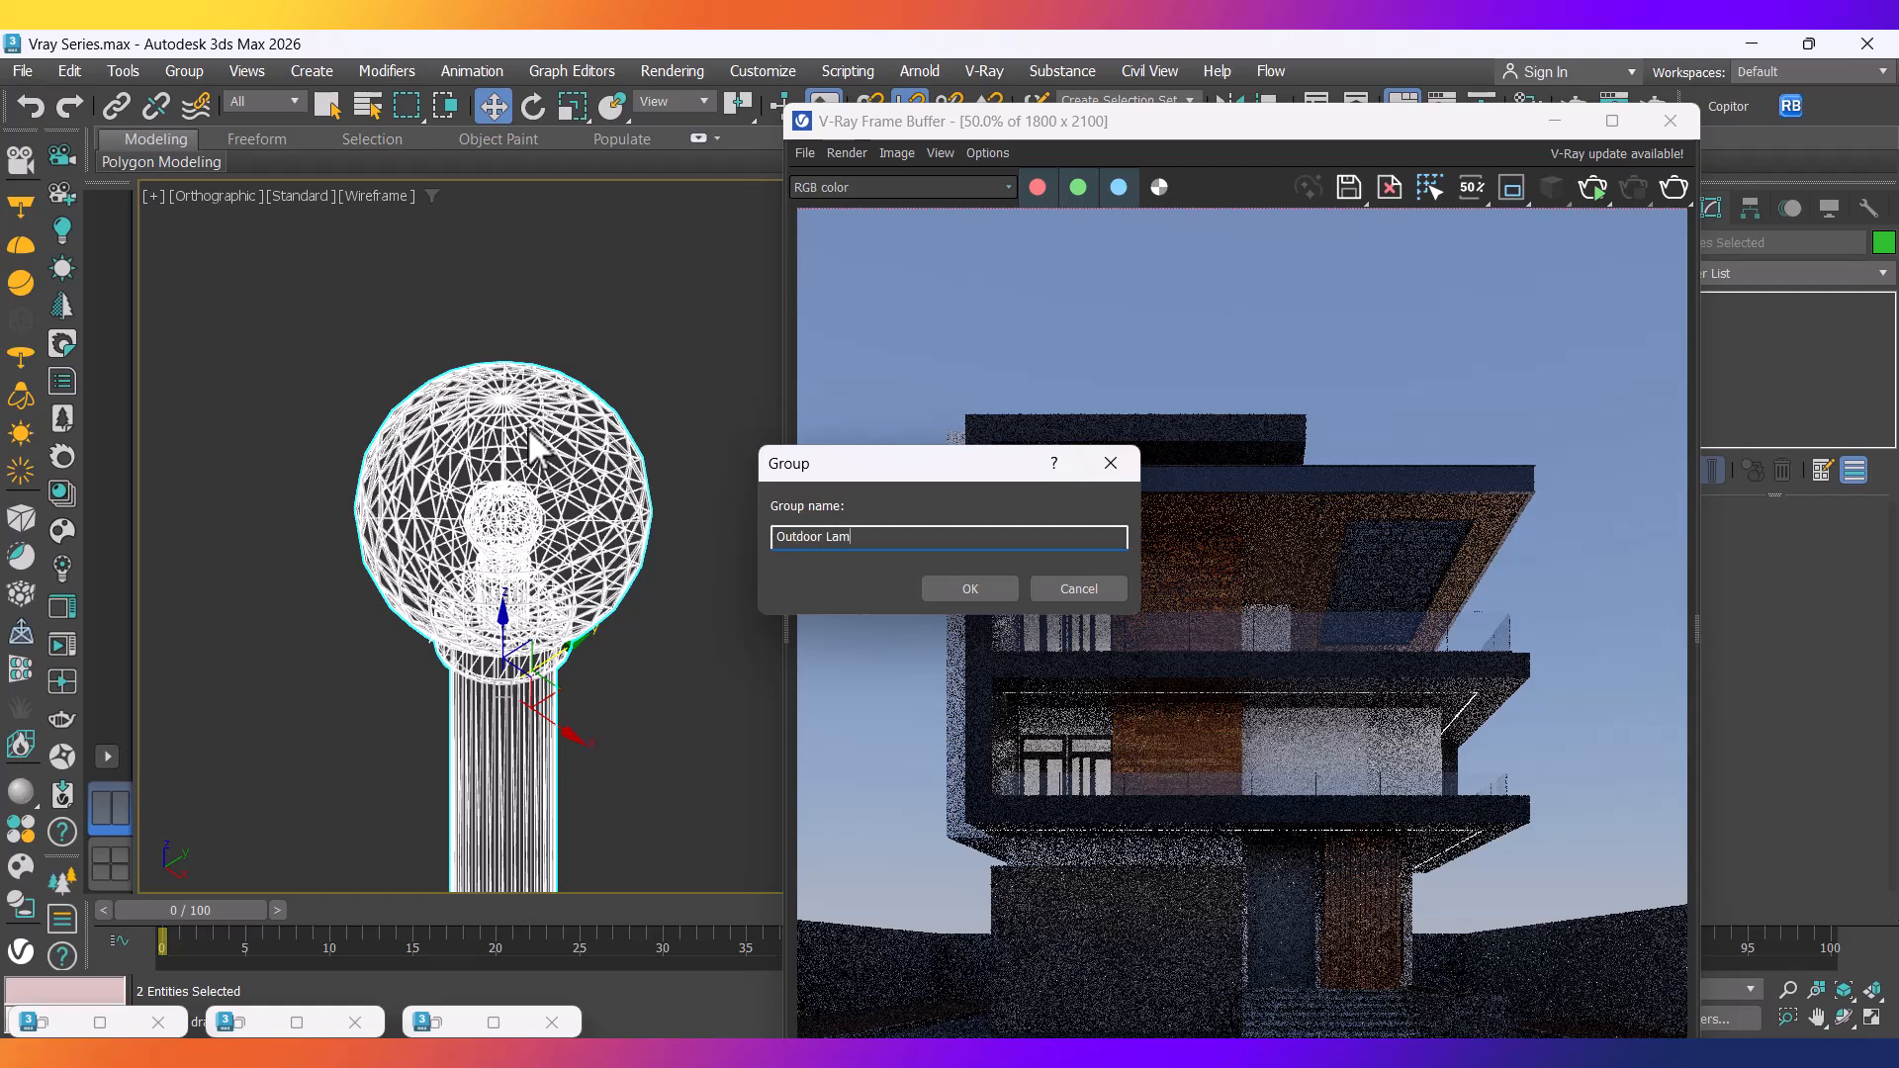
pyautogui.click(971, 591)
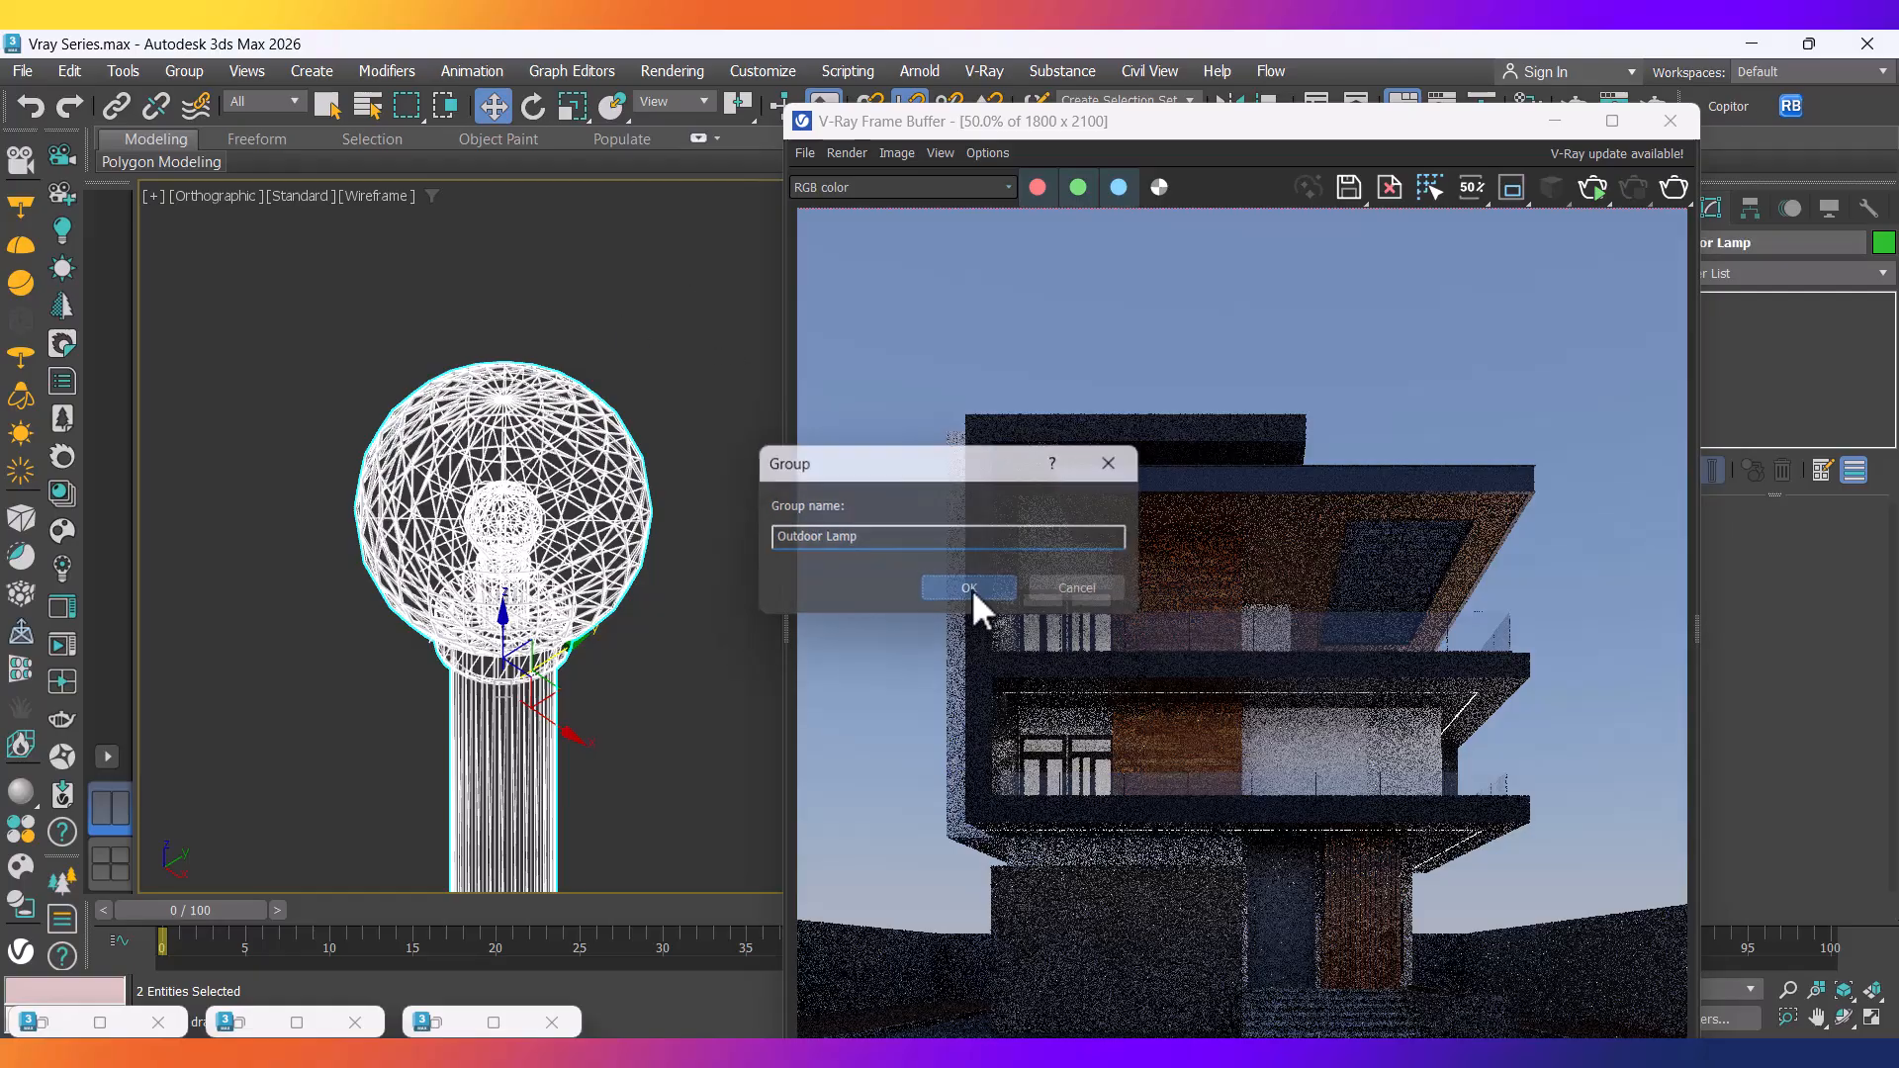
pyautogui.scroll(-5, 495, 601)
pyautogui.moveTo(493, 612); pyautogui.dragTo(504, 491, button='middle')
pyautogui.click(558, 621)
pyautogui.click(507, 533)
# End isolation, switch to Top view and zoom out to the full site plan.
pyautogui.rightClick(621, 563)
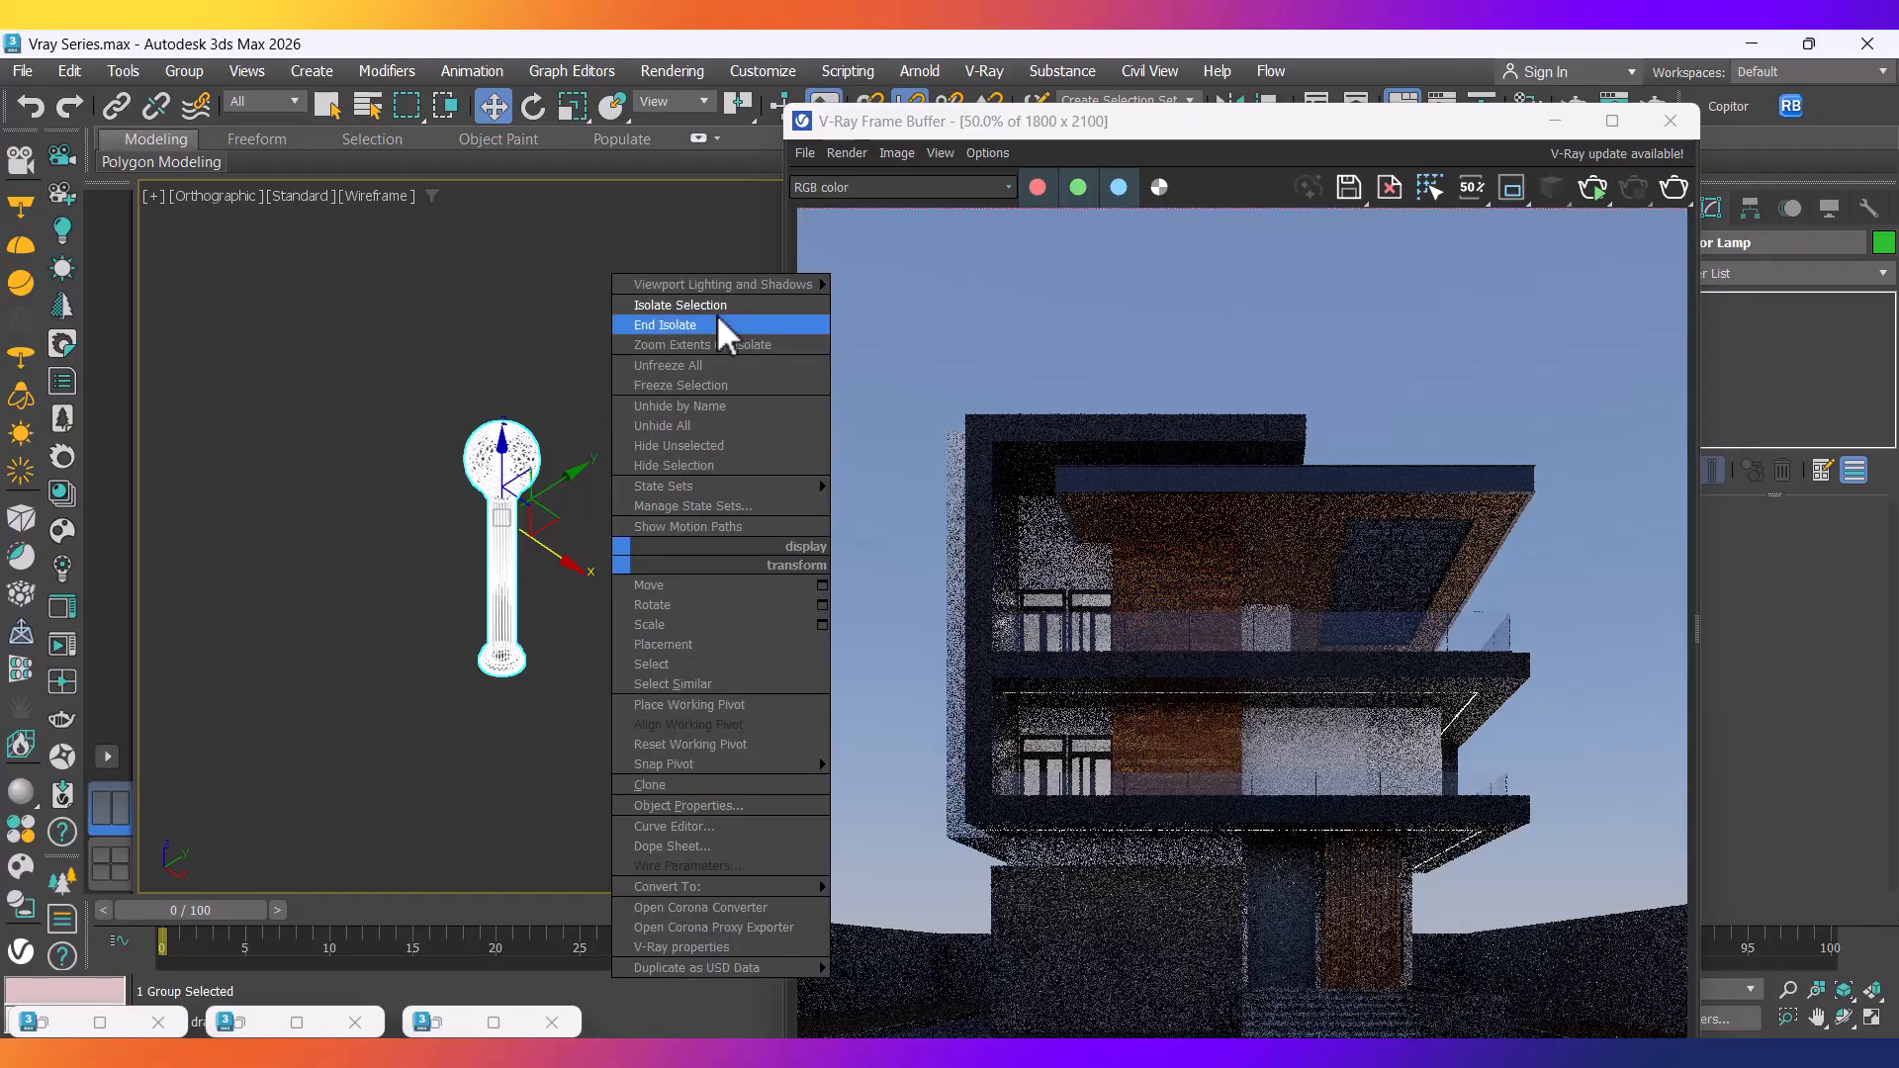
pyautogui.click(683, 323)
pyautogui.scroll(-5, 476, 596)
pyautogui.moveTo(521, 630); pyautogui.dragTo(522, 636, button='middle')
pyautogui.press('t')
pyautogui.scroll(-1, 1243, 238)
pyautogui.scroll(-10, 422, 504)
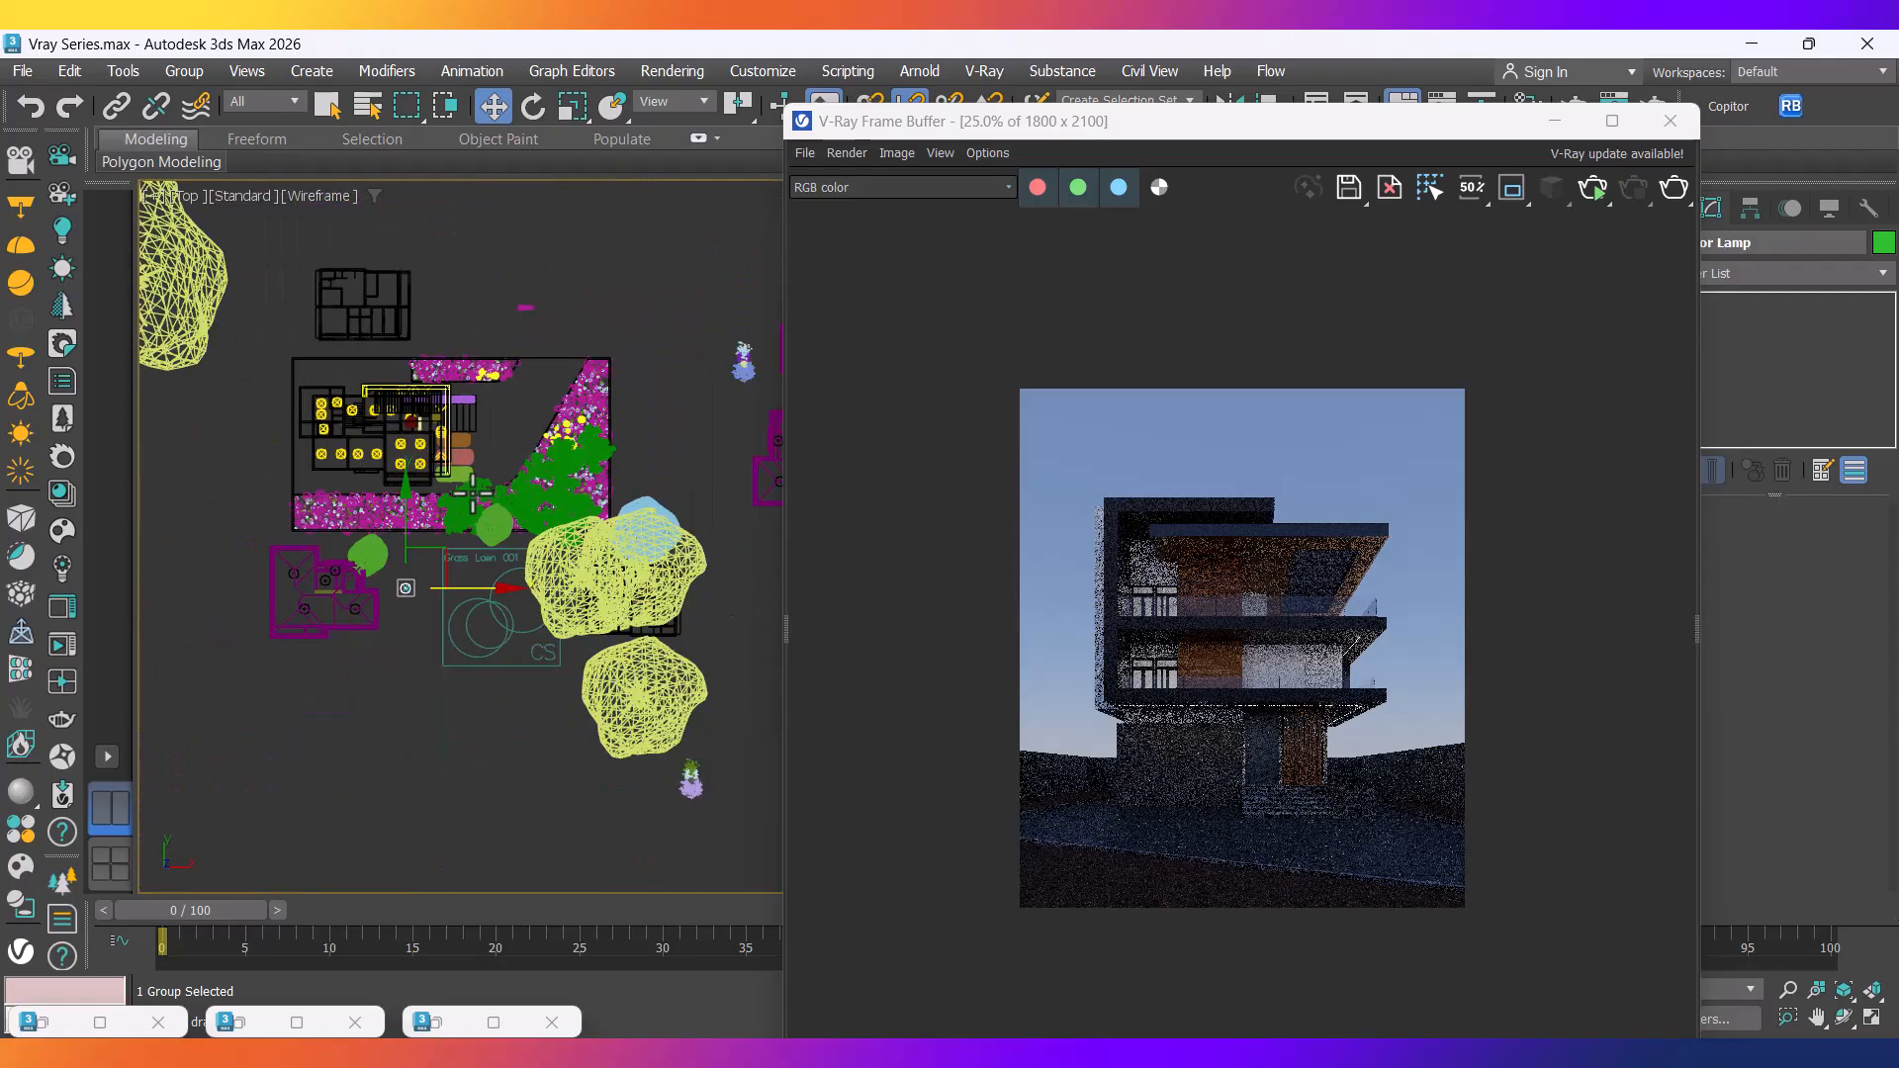
# Move the Outdoor Lamp group among the front-bed shrubs, then open the Dusk VraySky.png reference.
pyautogui.scroll(3, 458, 572)
pyautogui.moveTo(407, 568); pyautogui.dragTo(634, 352)
pyautogui.click(1561, 120)
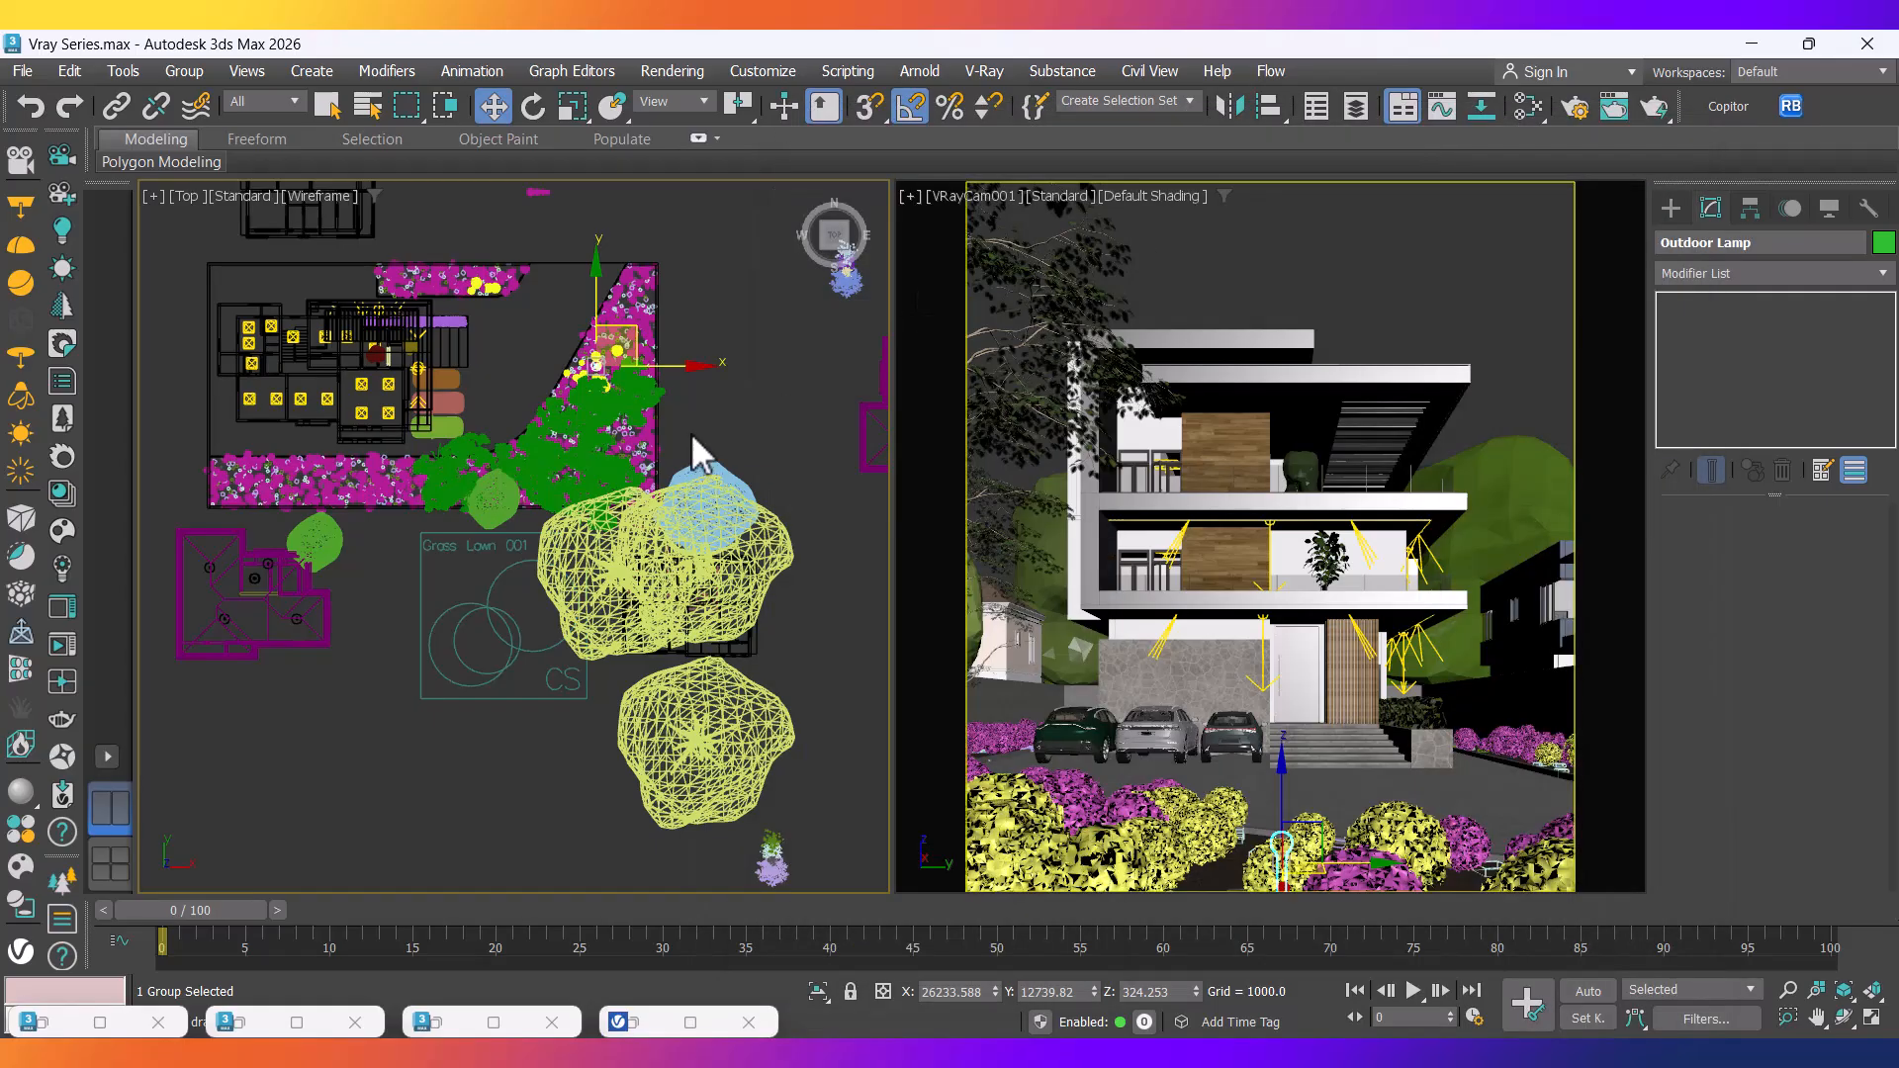
pyautogui.scroll(8, 633, 411)
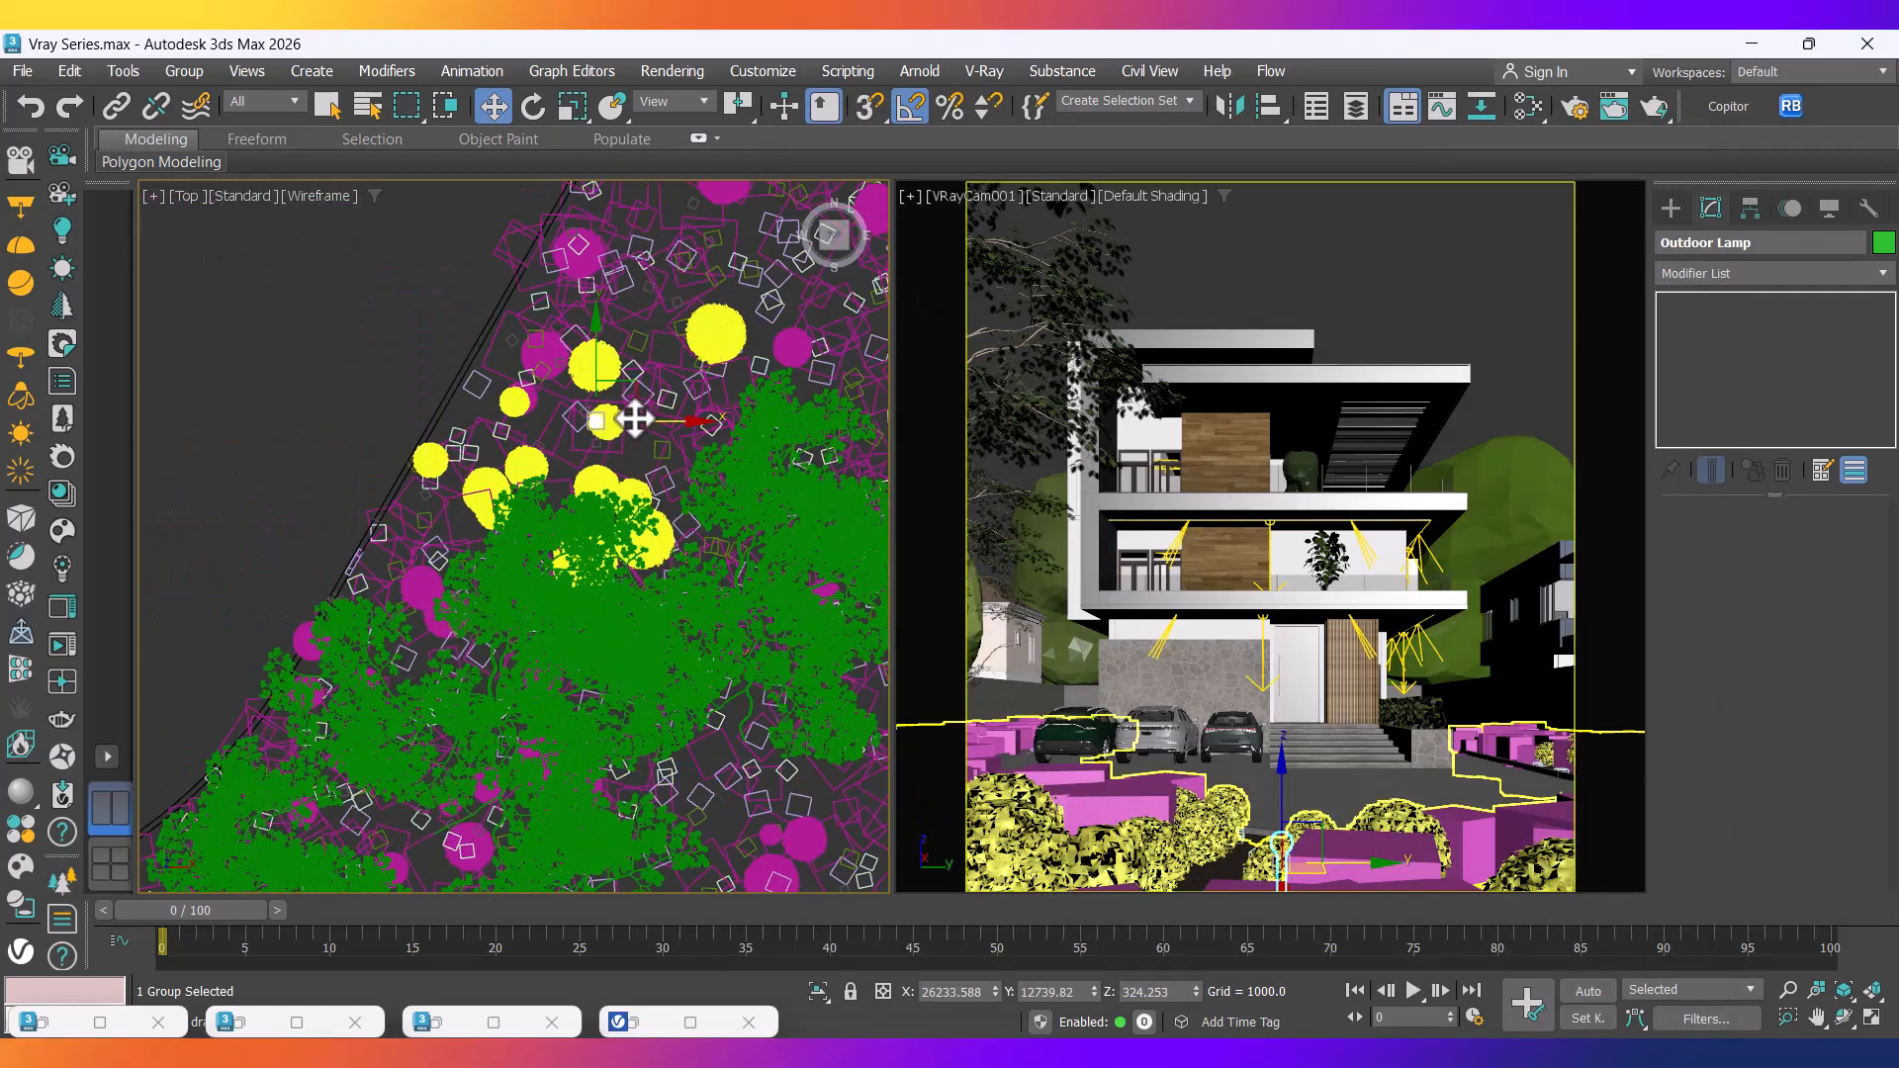
pyautogui.moveTo(636, 400); pyautogui.dragTo(621, 445)
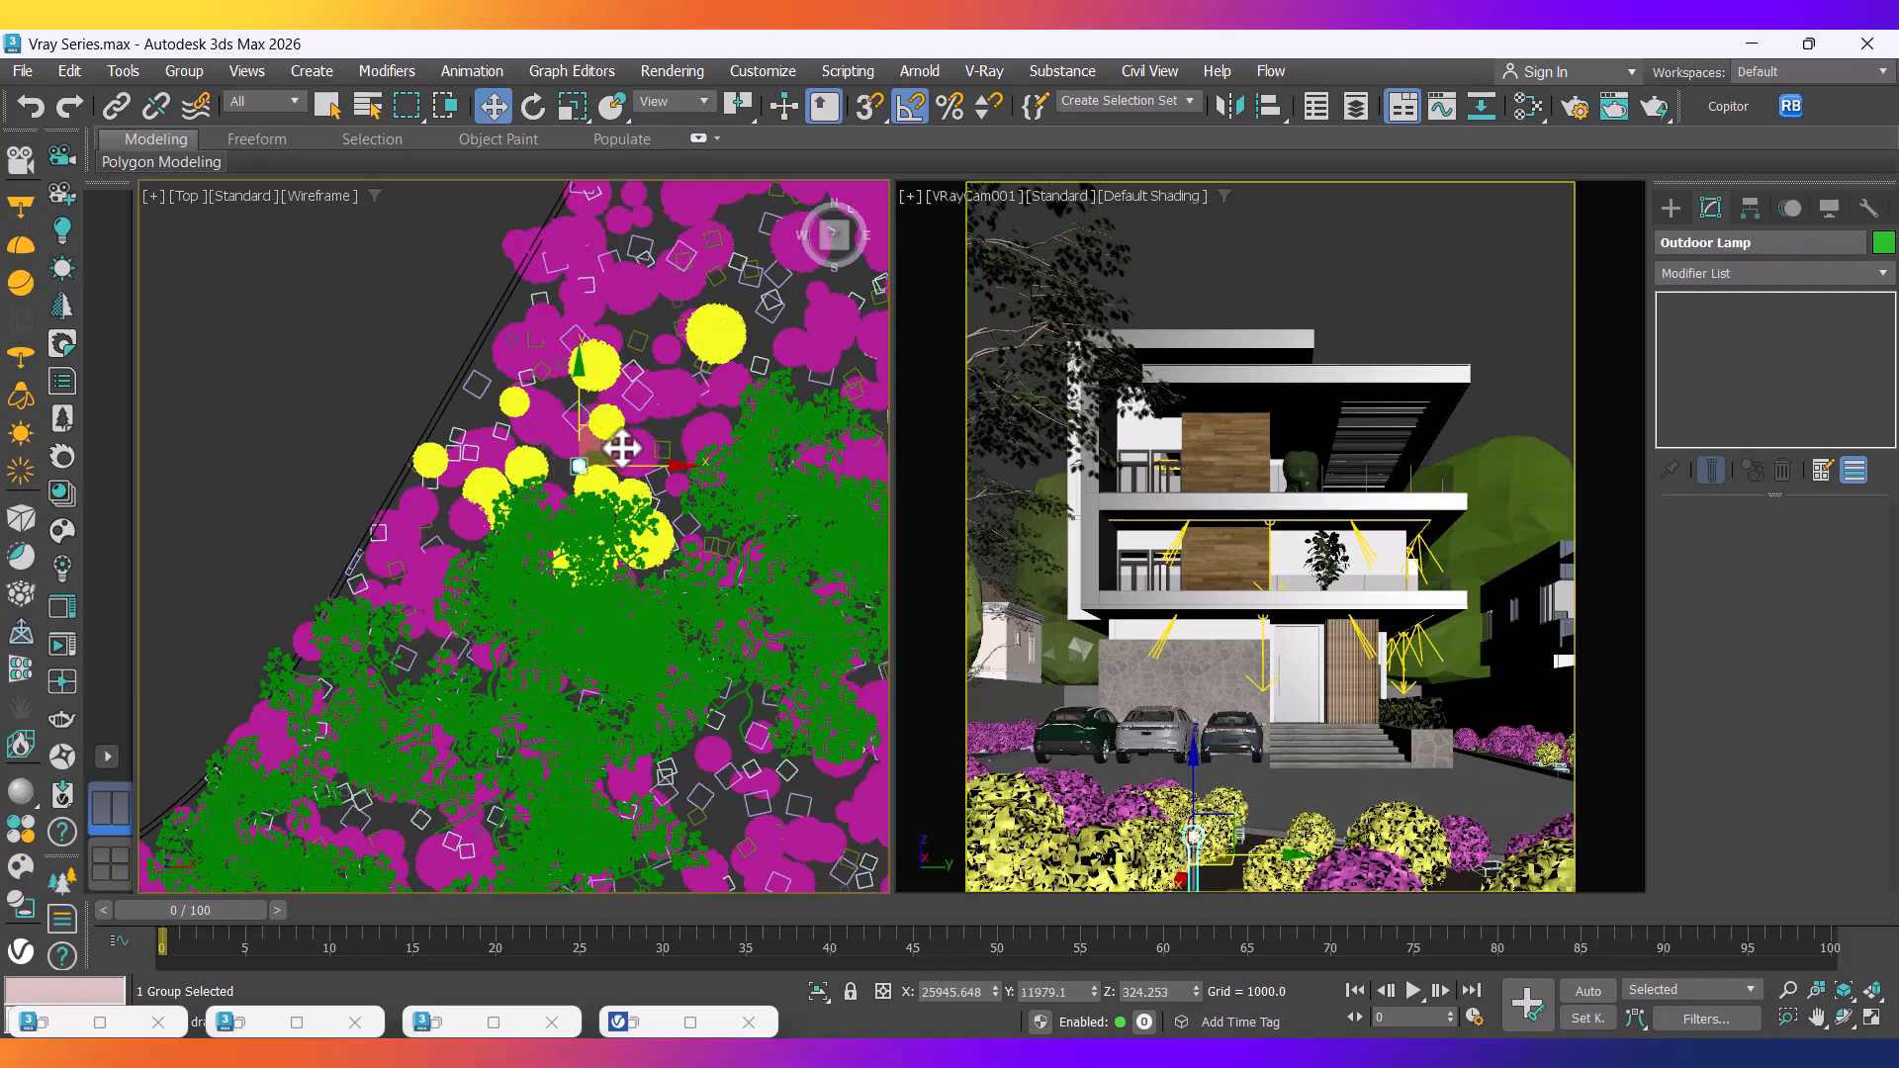
pyautogui.scroll(6, 621, 444)
pyautogui.moveTo(542, 407); pyautogui.dragTo(583, 426)
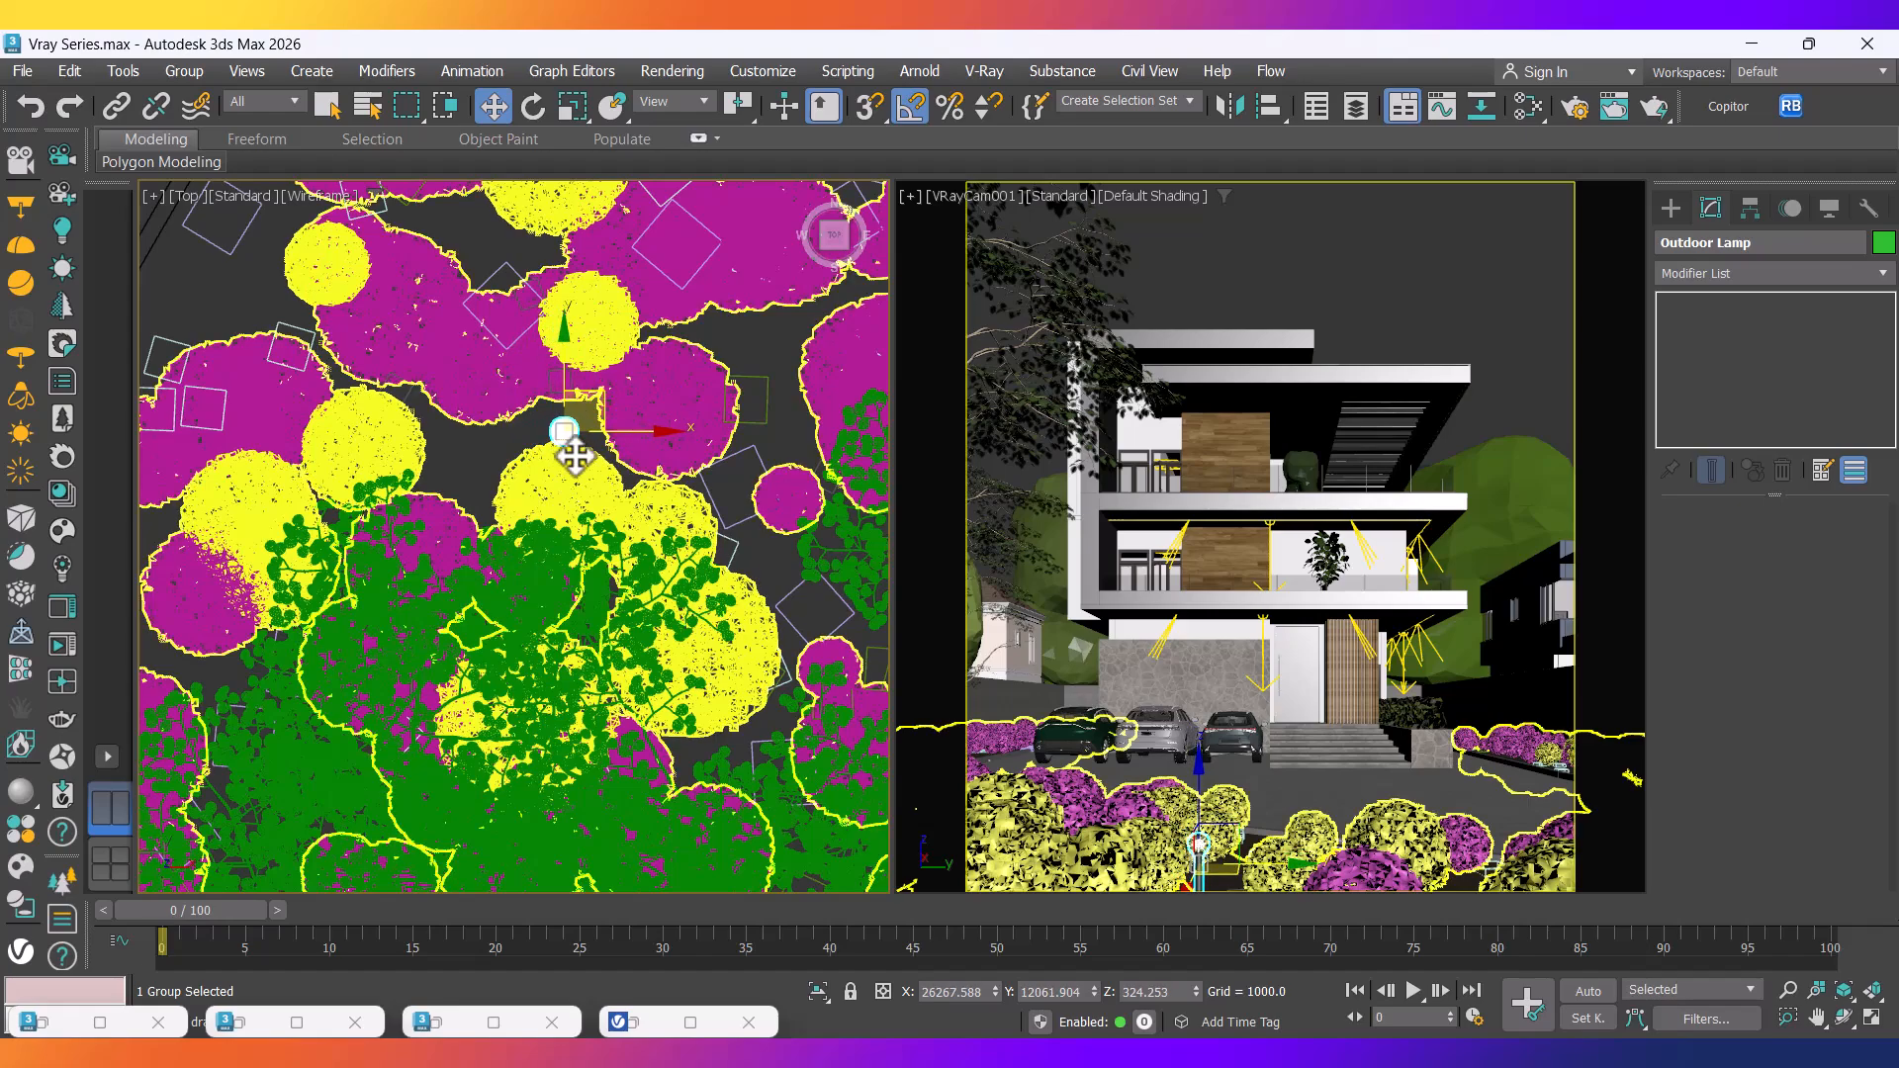
pyautogui.scroll(2, 591, 429)
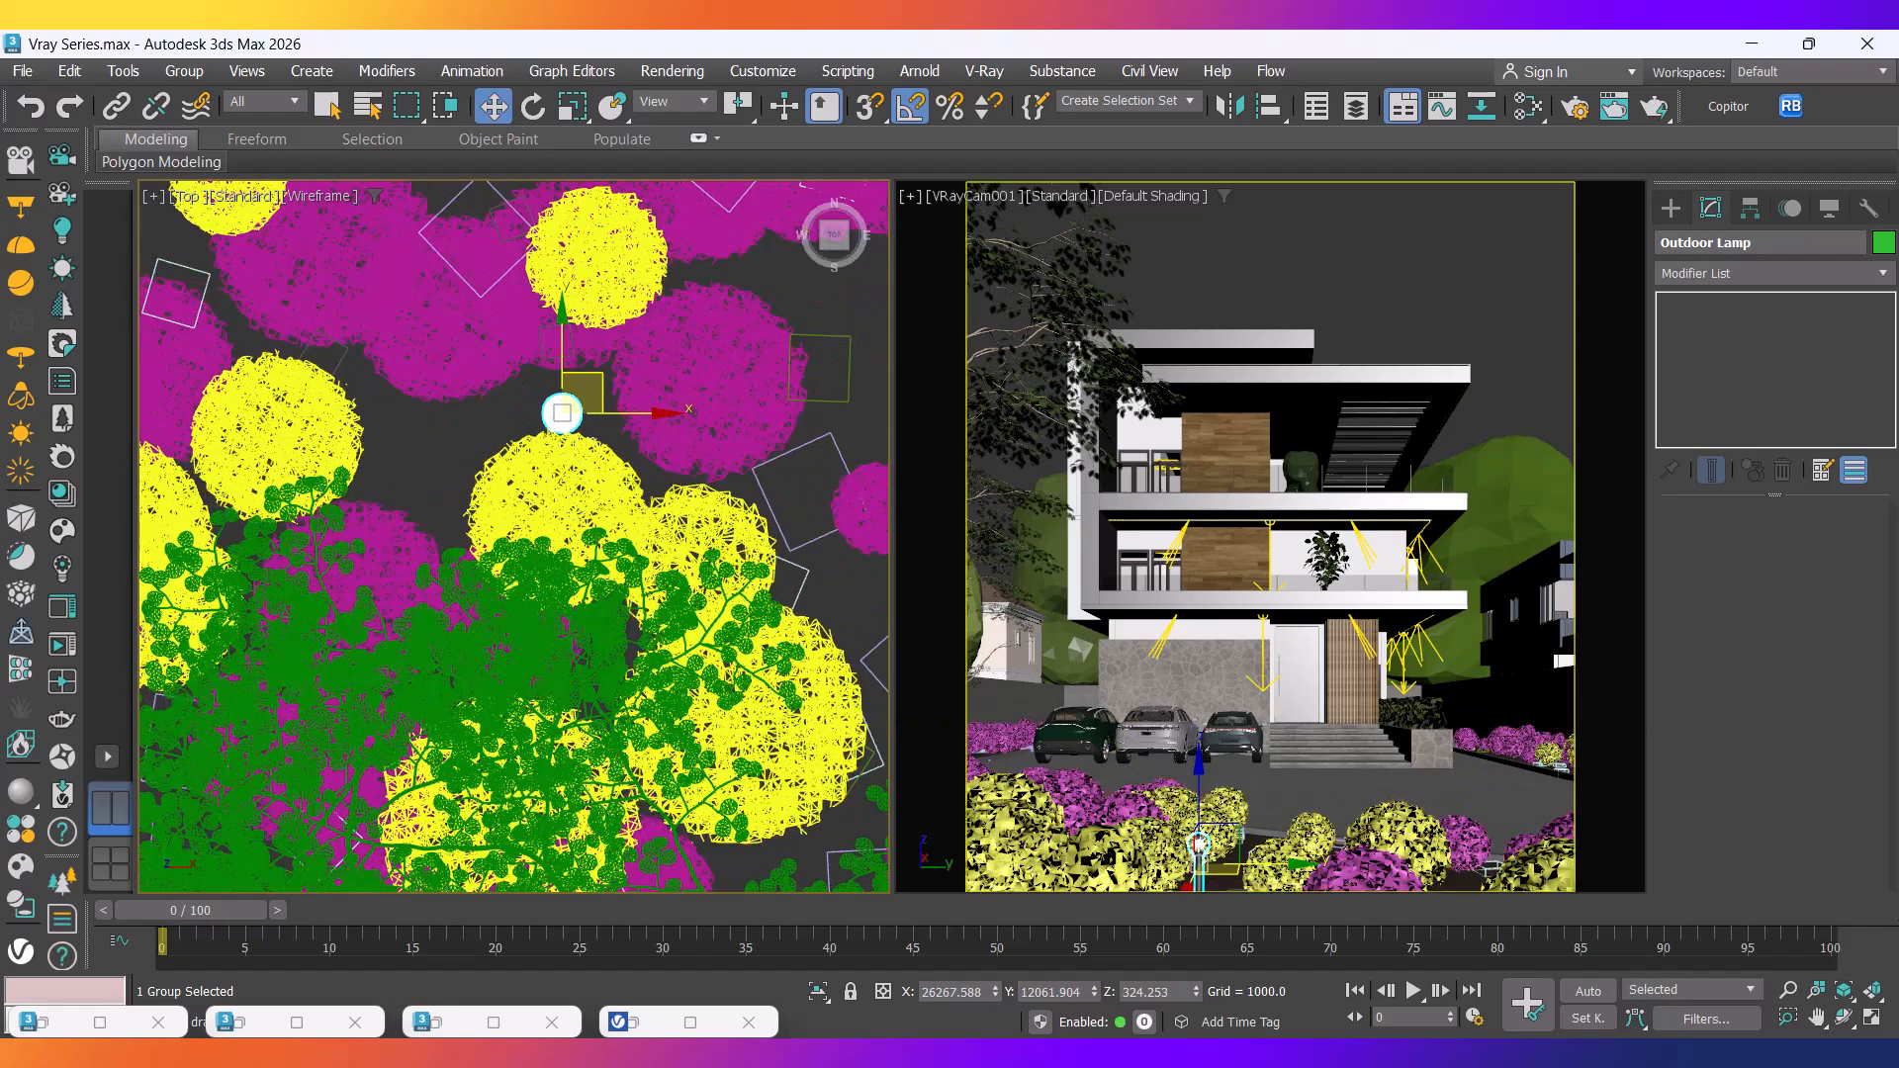
pyautogui.click(985, 906)
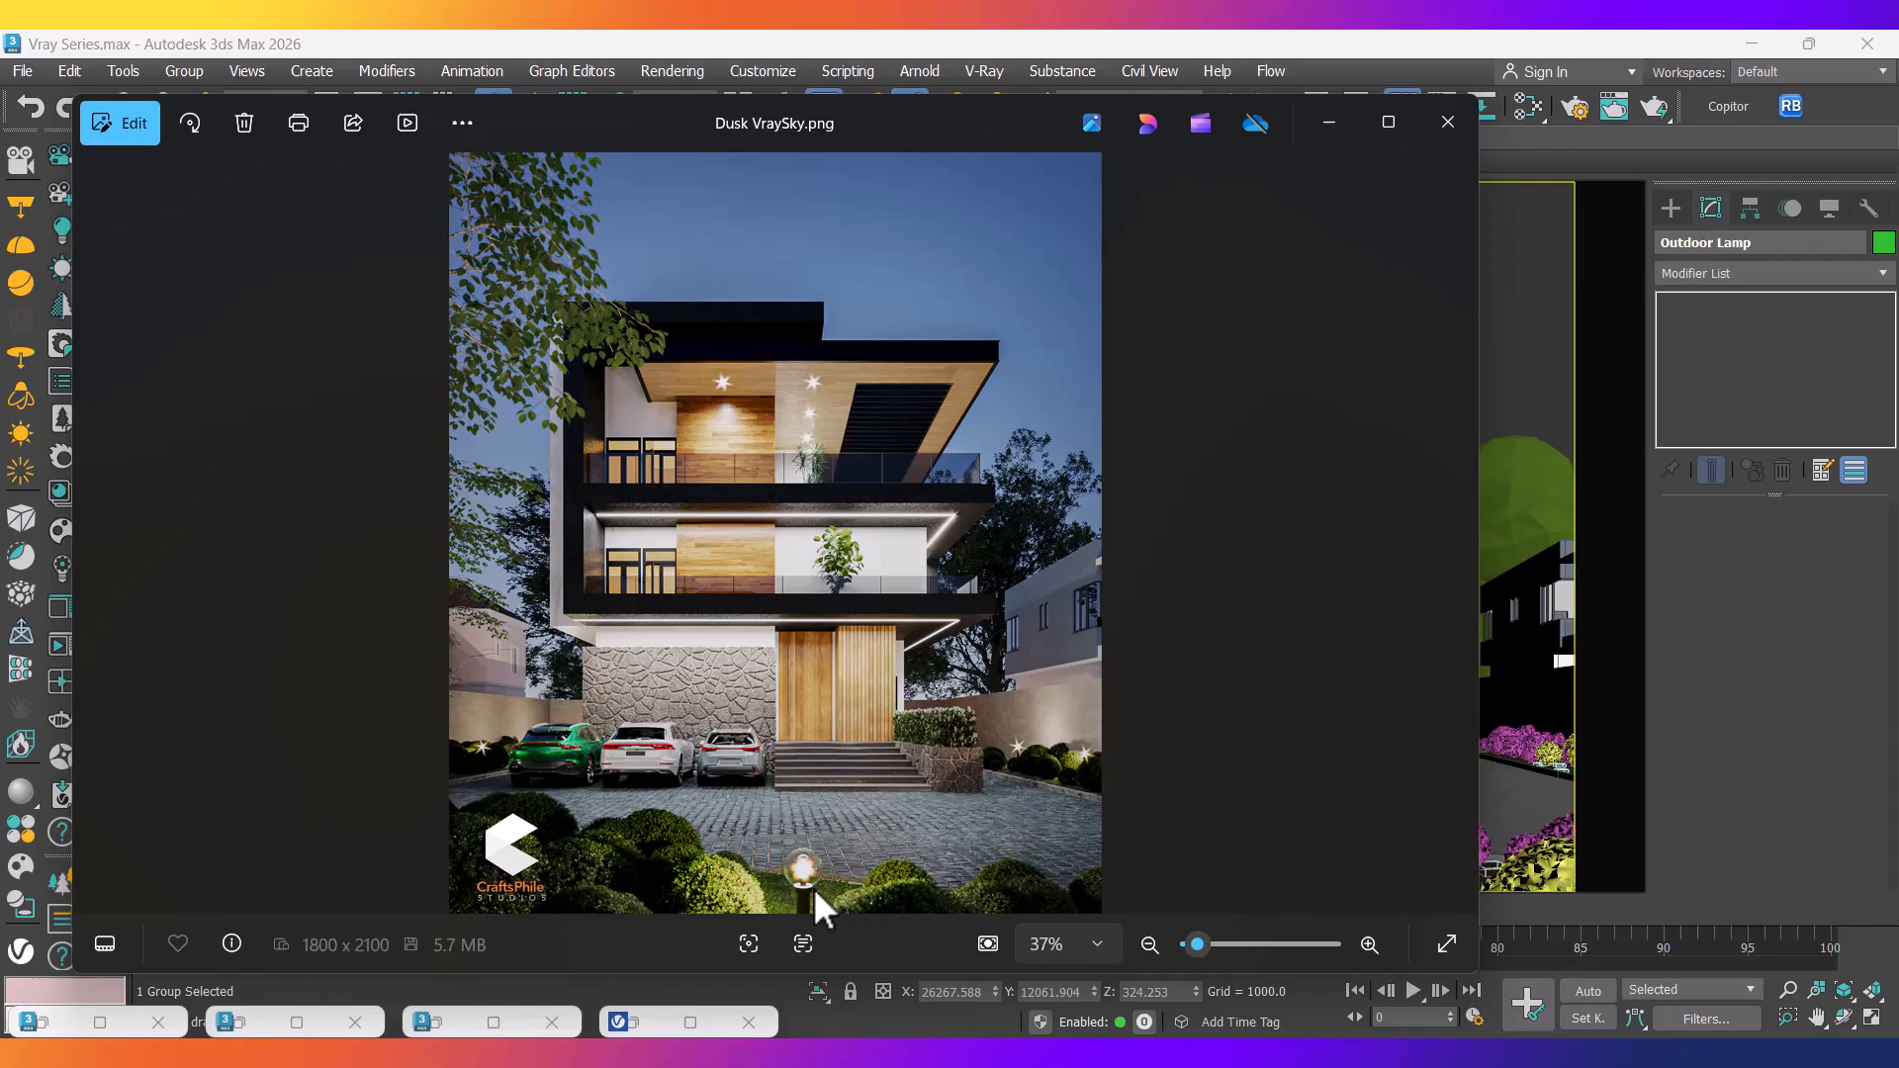
# Enlarge the Photos window to inspect the Dusk VraySky.png reference render.
pyautogui.doubleClick(785, 979)
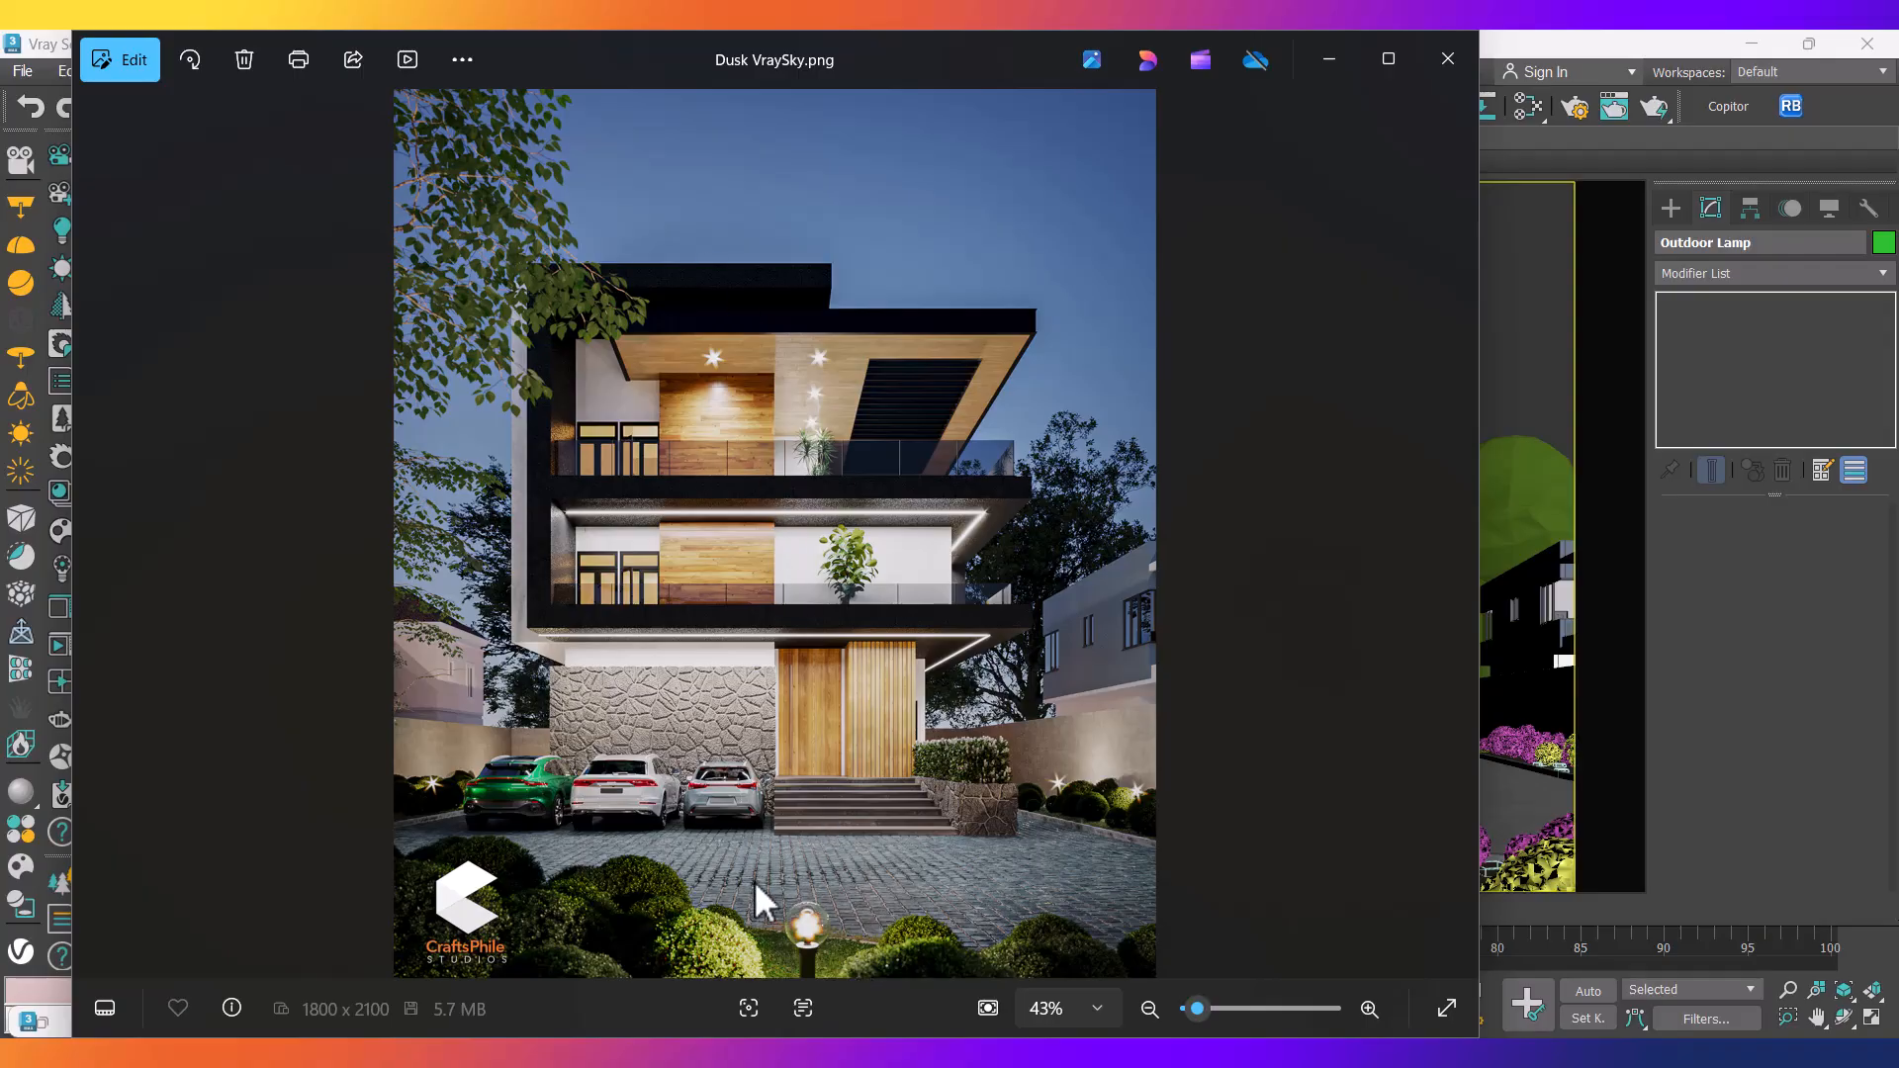
# Back in the Top viewport, move the Outdoor Lamp slightly up along Y.
pyautogui.click(1351, 55)
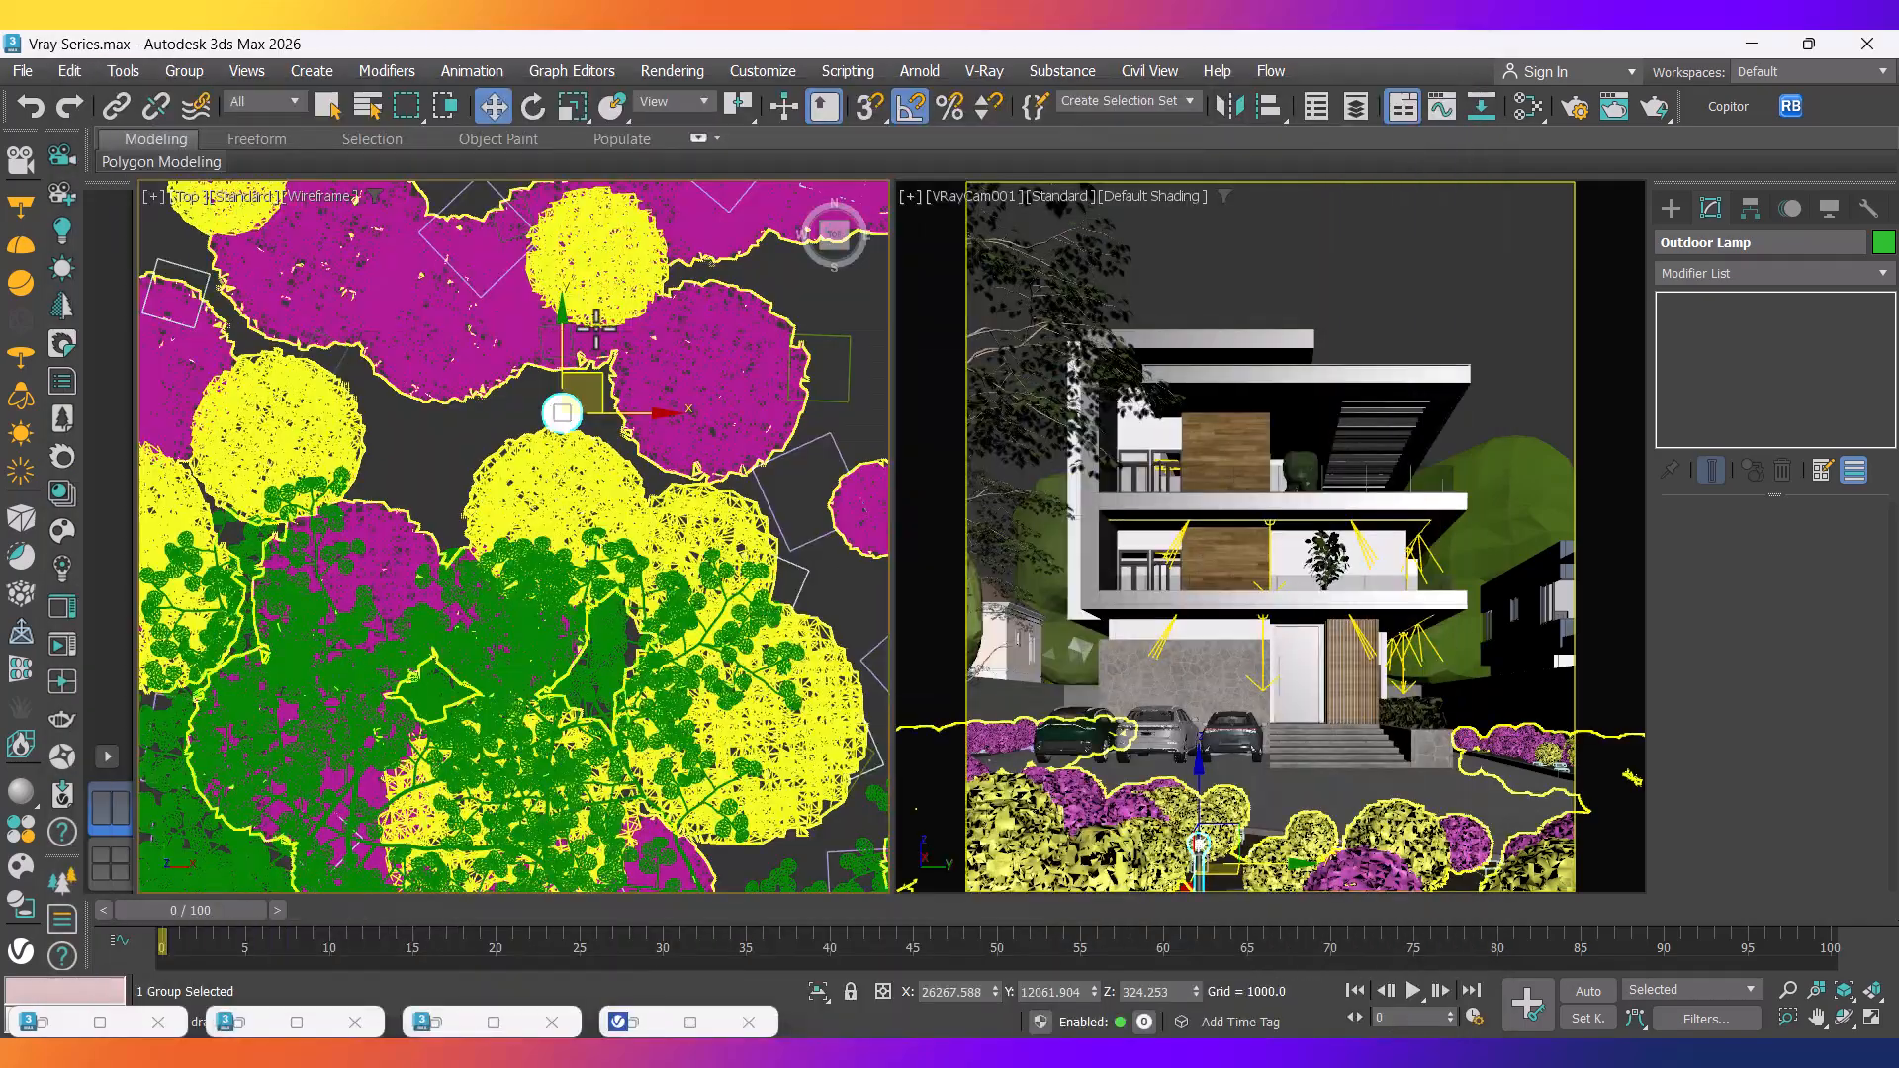
pyautogui.scroll(-5, 576, 451)
pyautogui.moveTo(575, 453); pyautogui.dragTo(555, 570, button='middle')
pyautogui.scroll(3, 582, 504)
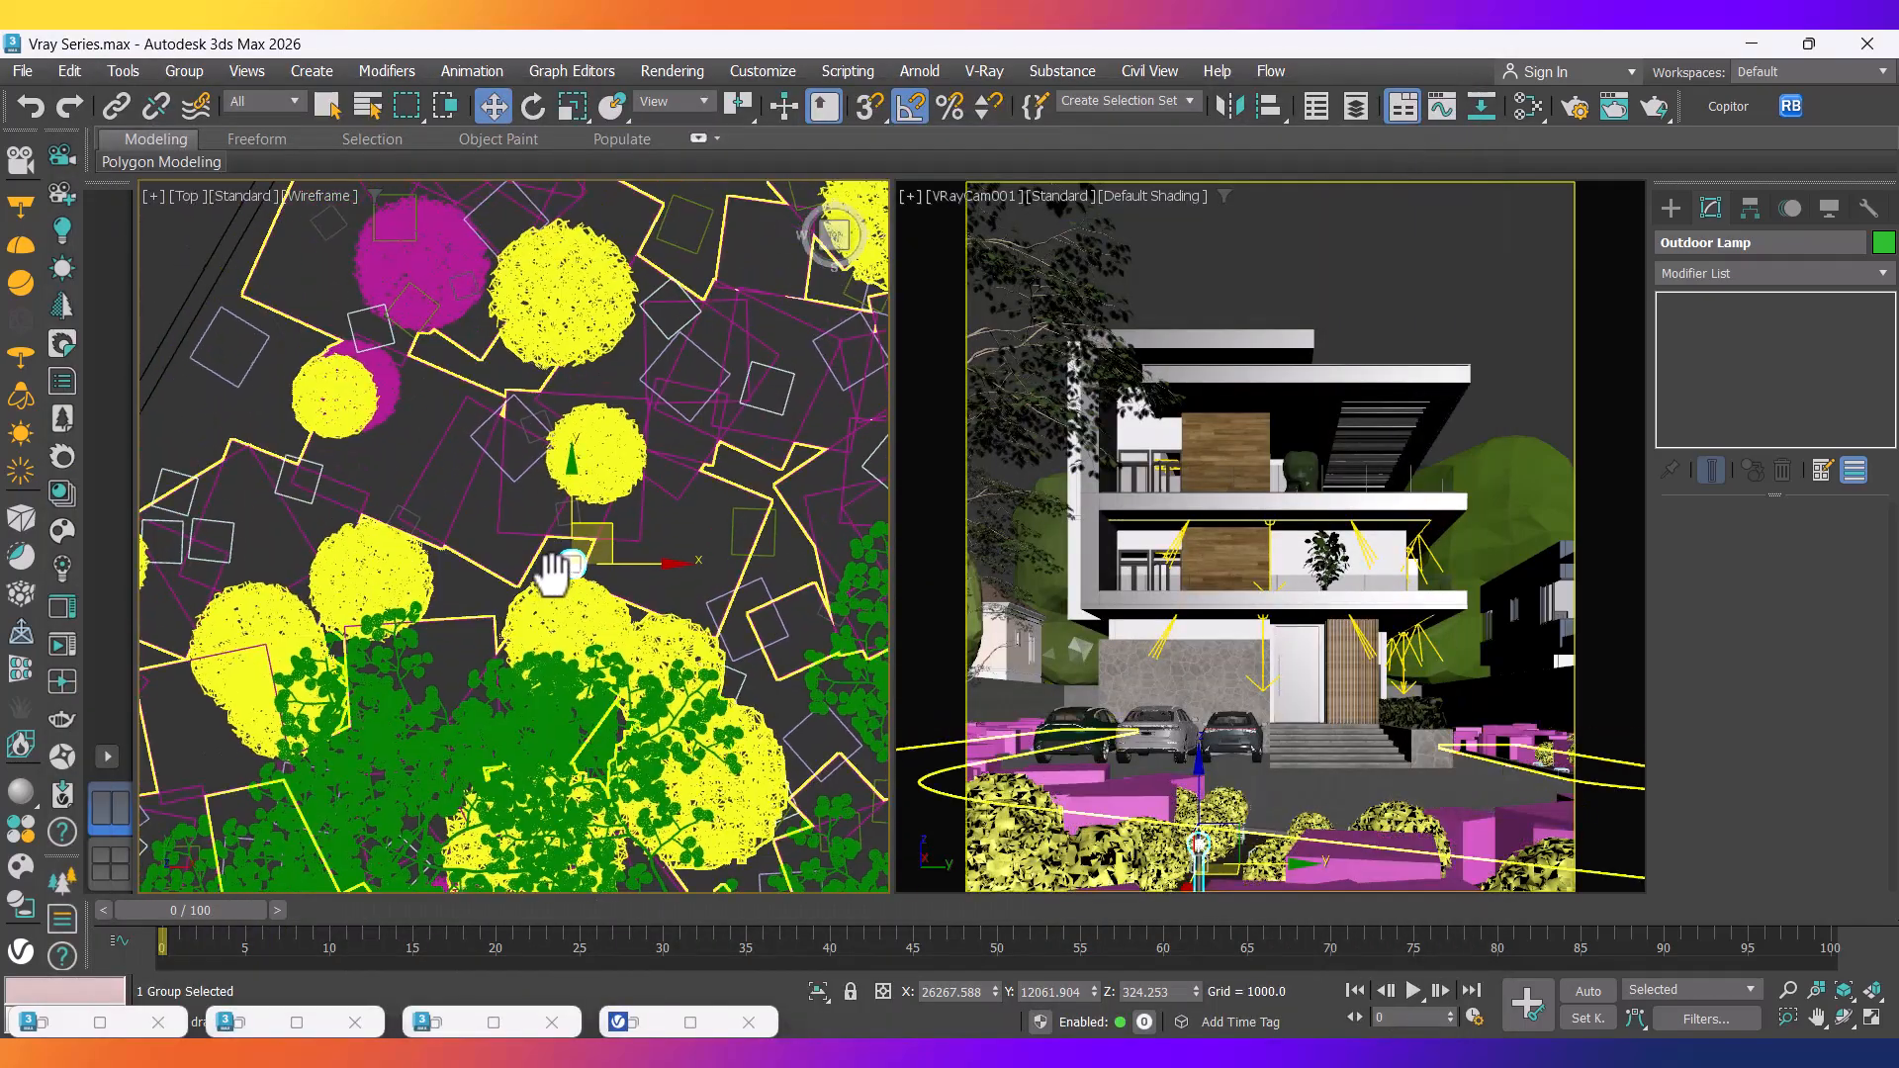
pyautogui.scroll(4, 554, 570)
pyautogui.moveTo(605, 505); pyautogui.dragTo(615, 477)
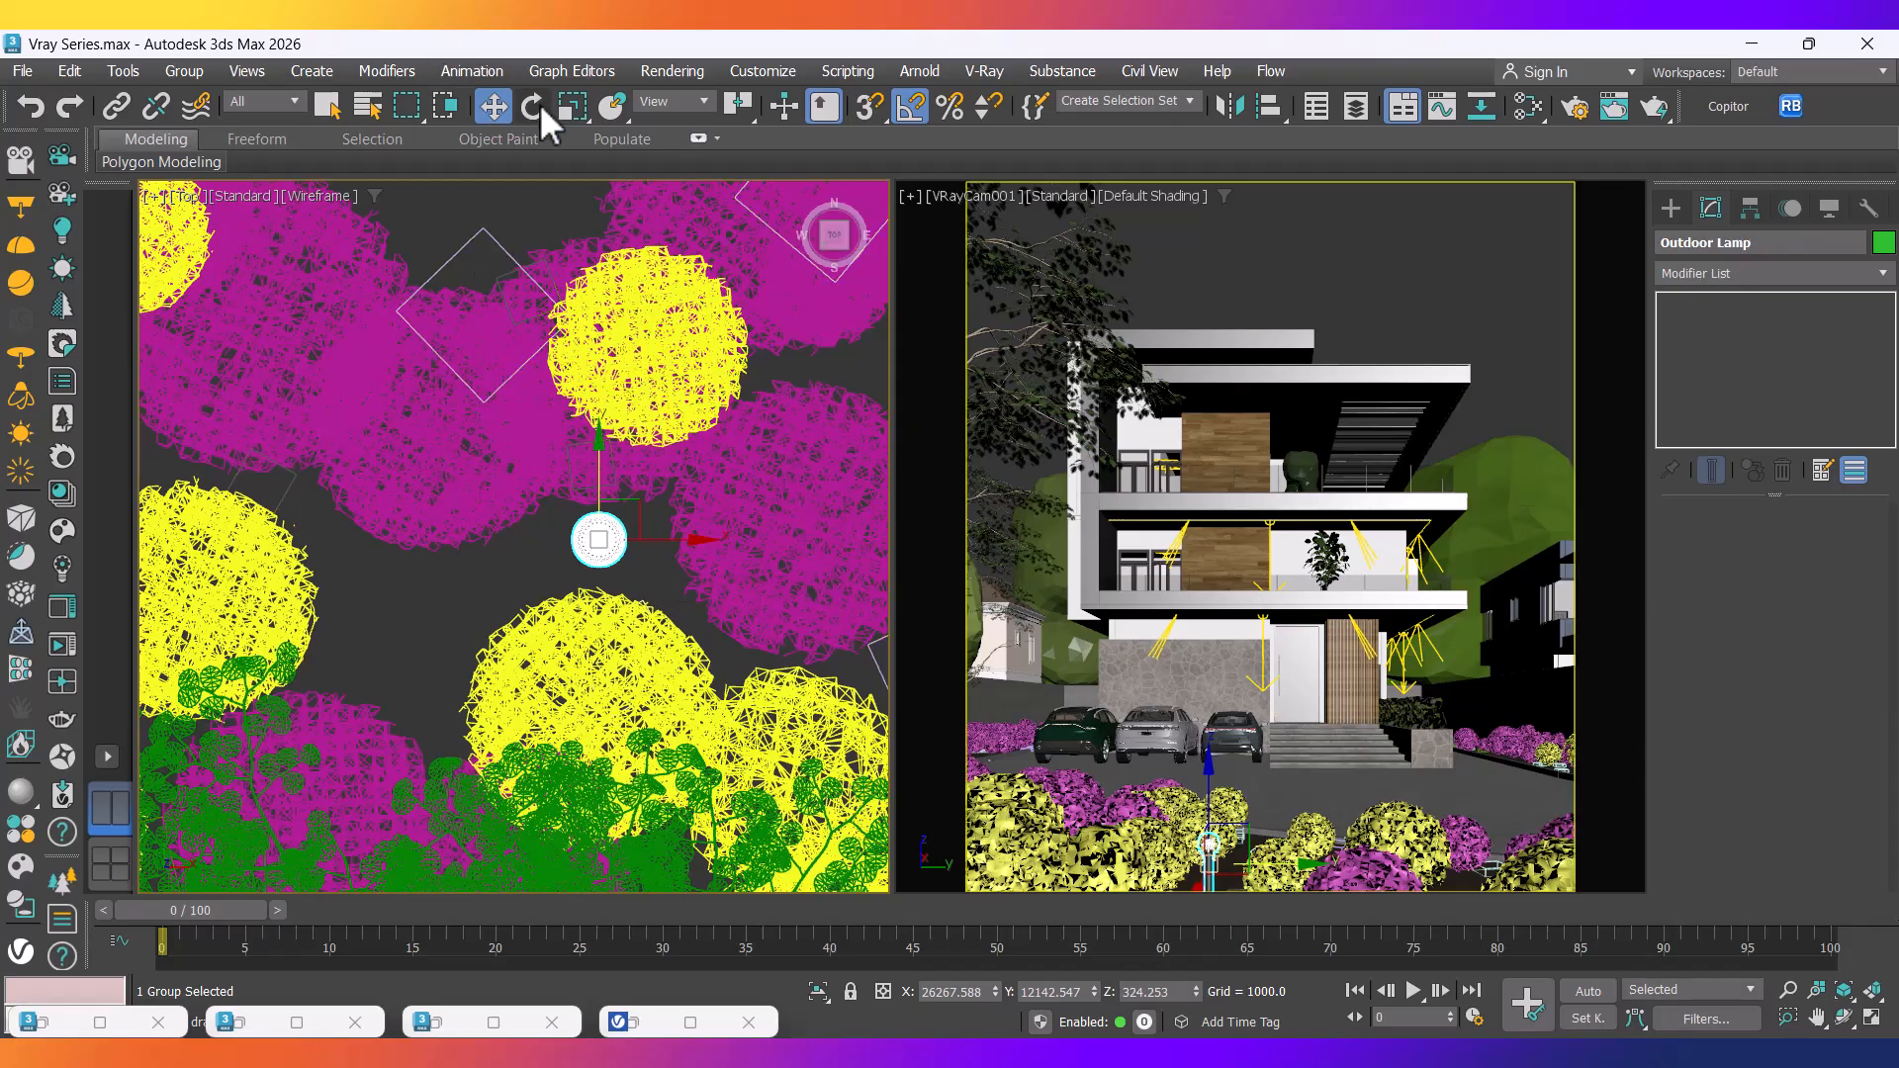
# Scale the Outdoor Lamp uniformly to 150% via the scale type-in.
pyautogui.rightClick(570, 105)
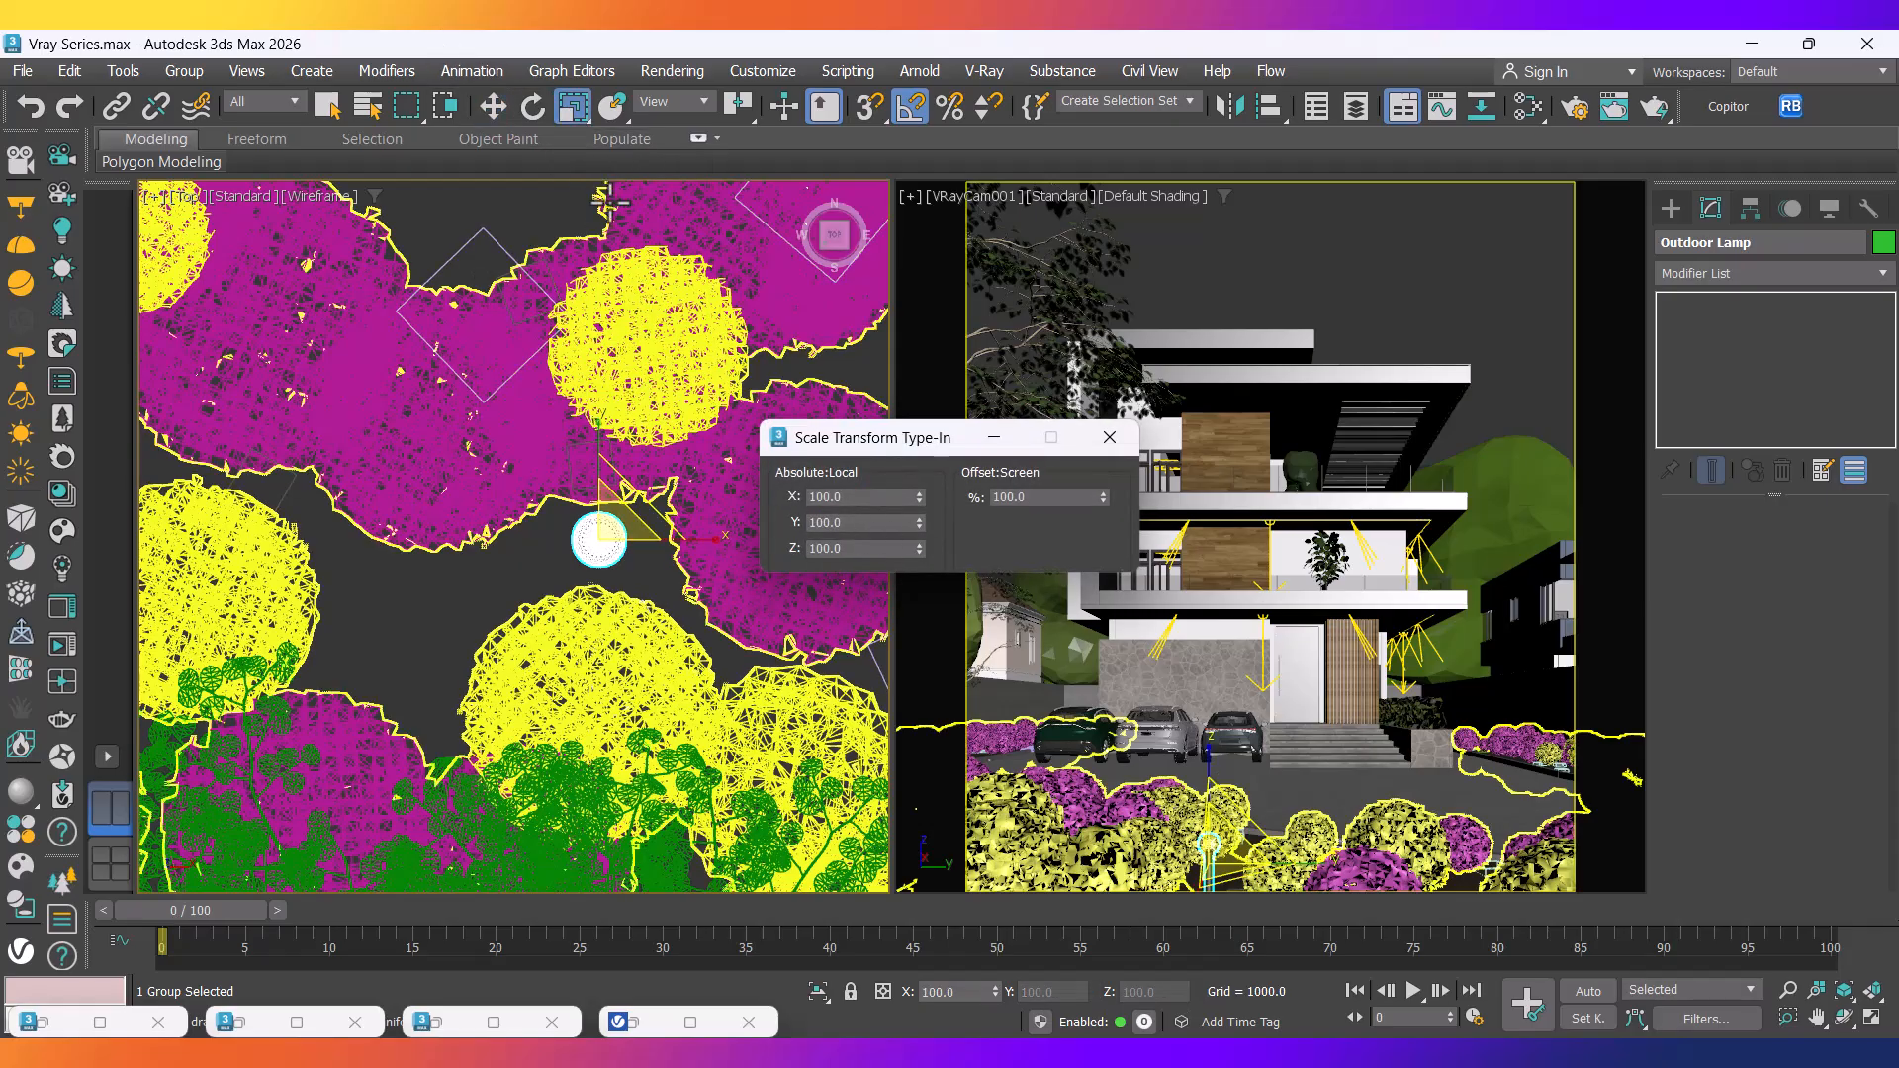
pyautogui.click(996, 488)
pyautogui.write('150')
pyautogui.press('Return')
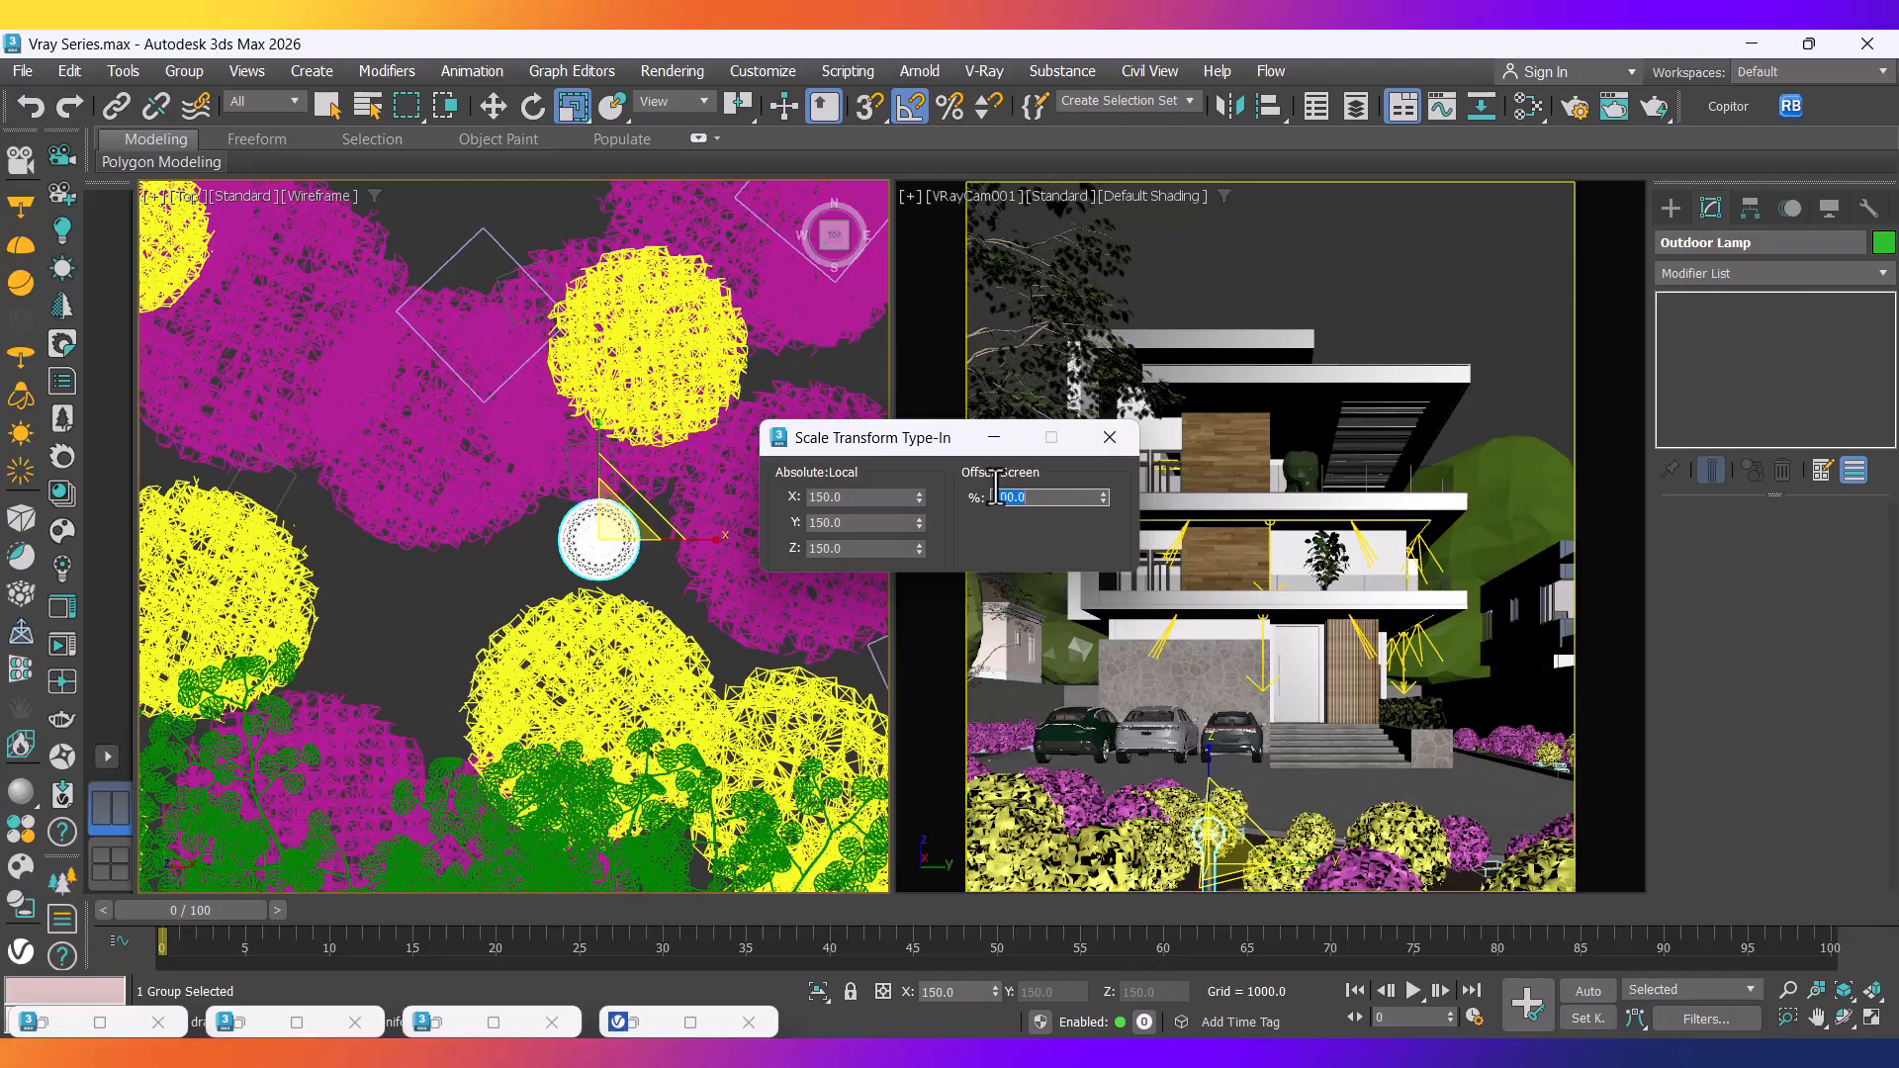
pyautogui.moveTo(557, 585); pyautogui.dragTo(520, 654, button='middle')
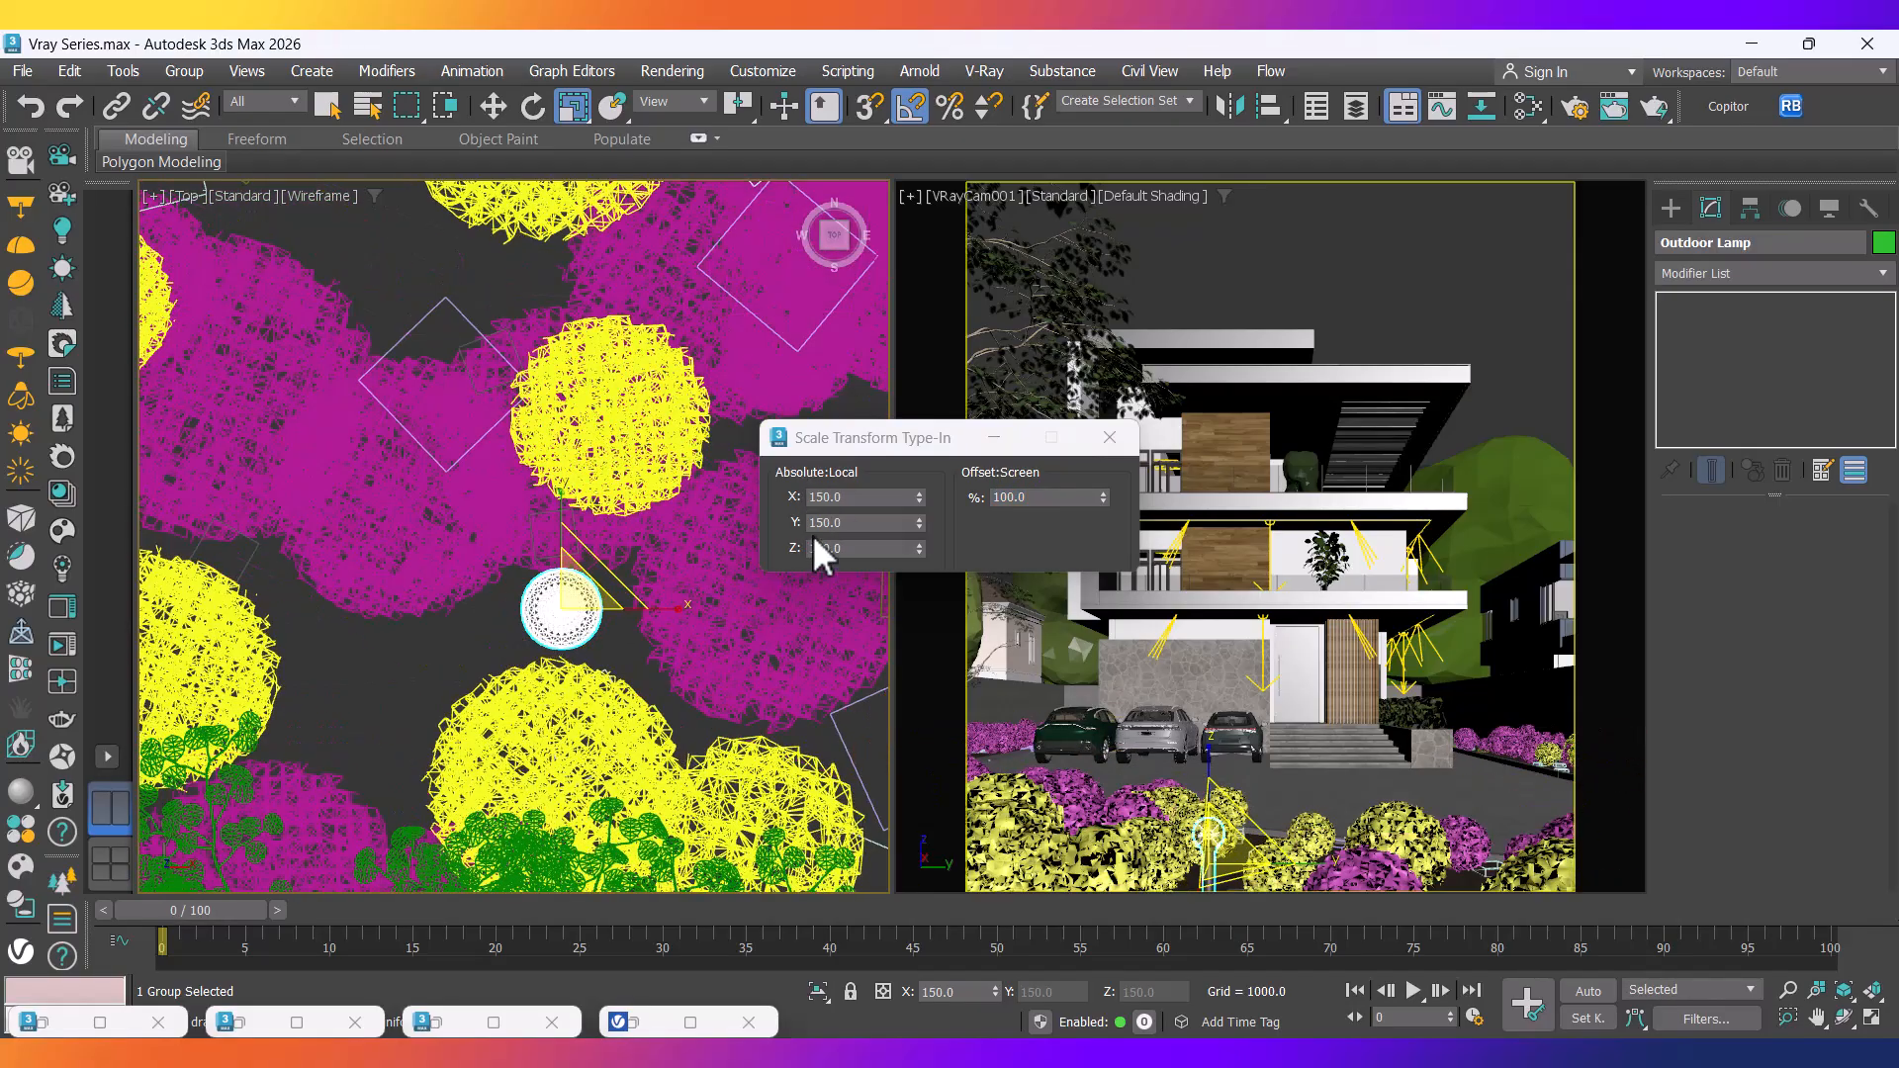
# Raise the lamp slightly in height from the Front view.
pyautogui.press('f')
pyautogui.press('z')
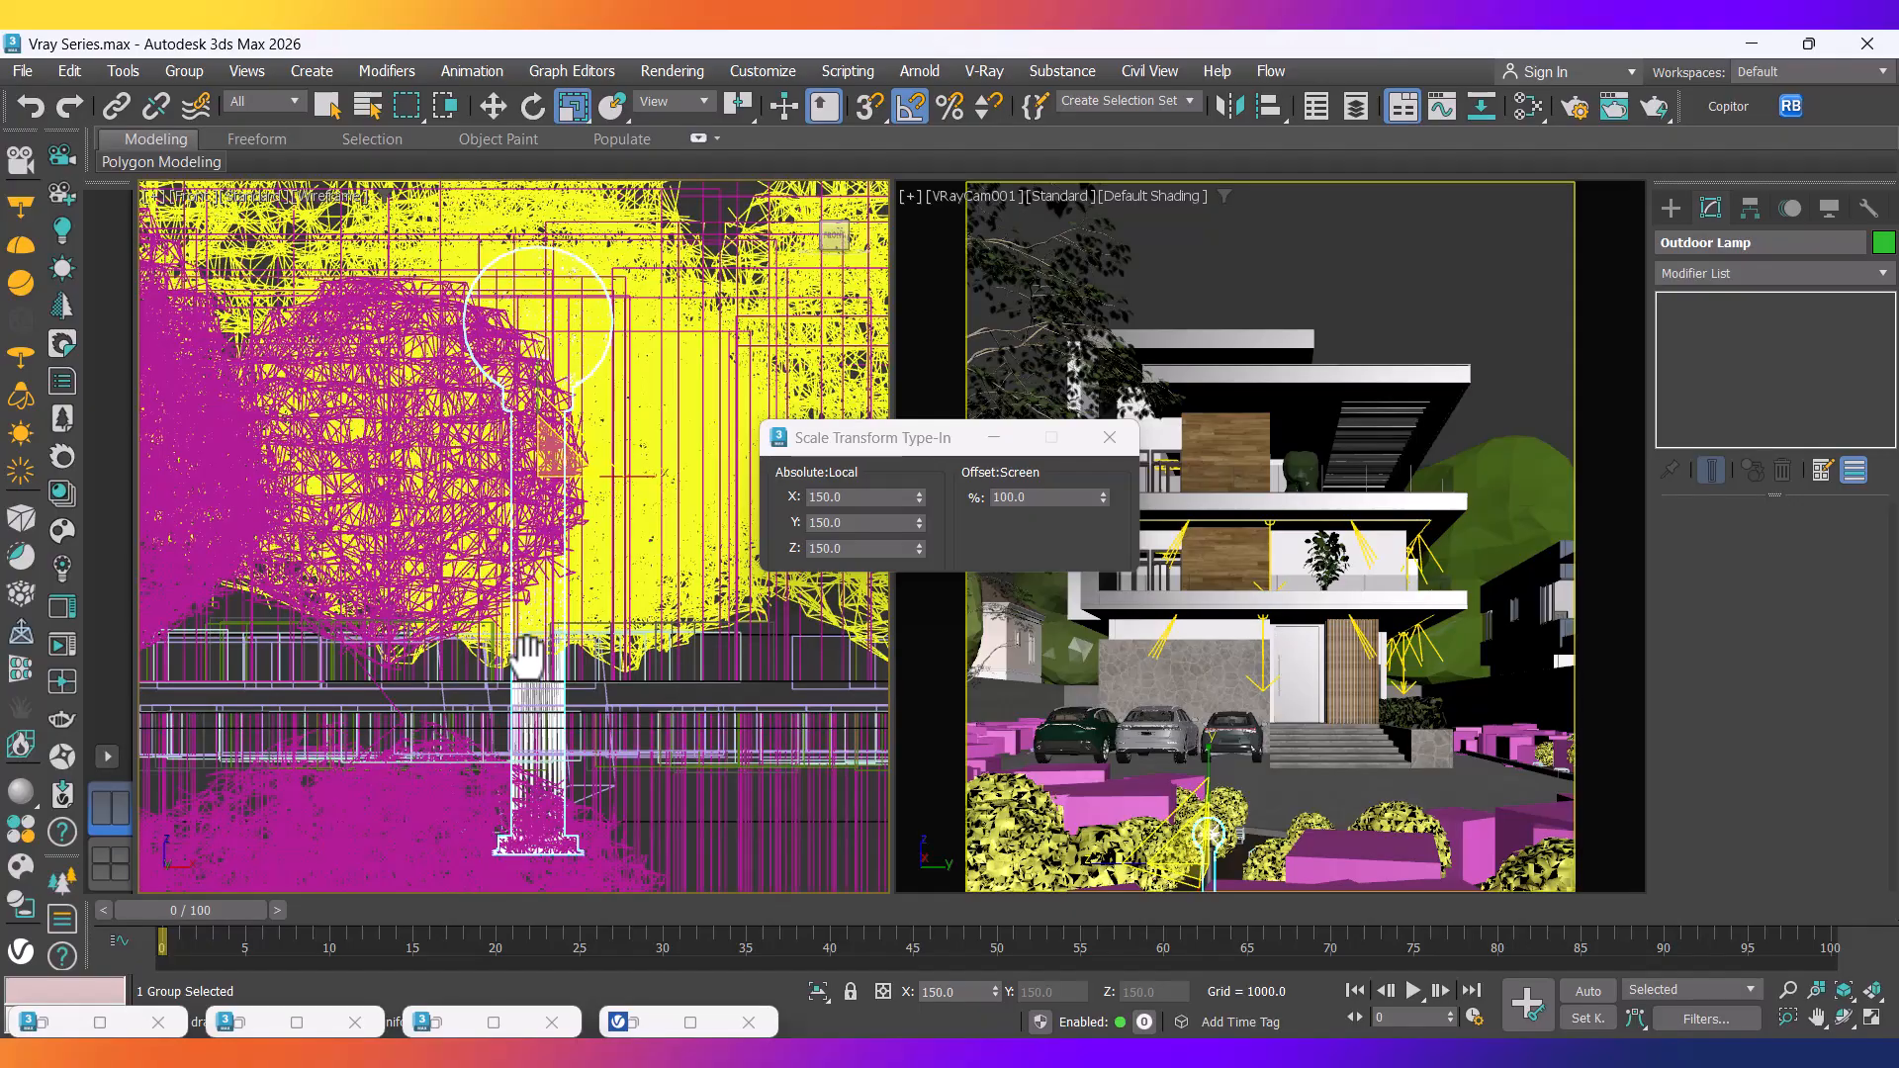
pyautogui.press('w')
pyautogui.moveTo(543, 402); pyautogui.dragTo(577, 266)
pyautogui.scroll(-6, 580, 596)
pyautogui.moveTo(581, 597); pyautogui.dragTo(539, 744, button='middle')
# Nudge the lamp slightly up and right in the Top view, then bring back the reference render.
pyautogui.press('t')
pyautogui.scroll(-5, 597, 685)
pyautogui.scroll(-7, 602, 699)
pyautogui.scroll(3, 568, 722)
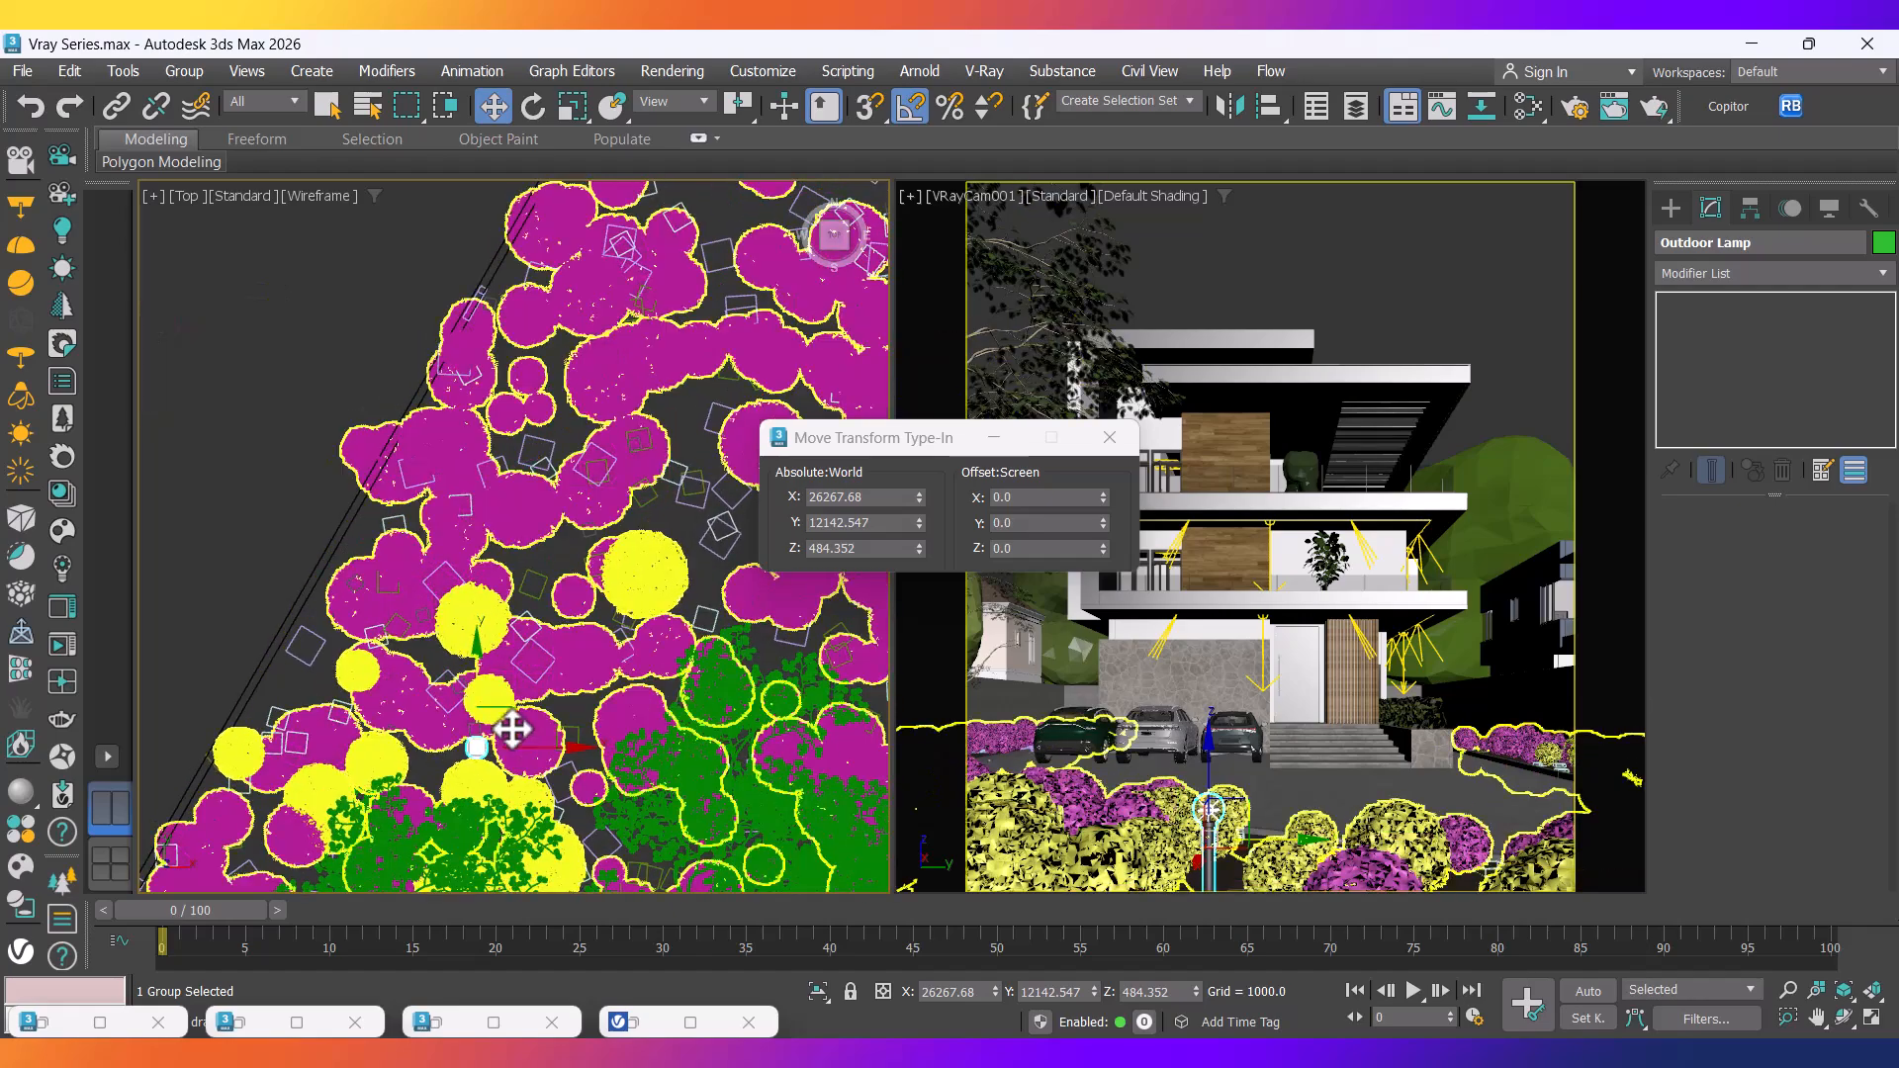
pyautogui.moveTo(518, 727); pyautogui.dragTo(526, 720)
pyautogui.scroll(-4, 525, 720)
pyautogui.moveTo(527, 722); pyautogui.dragTo(623, 740, button='middle')
pyautogui.click(633, 1052)
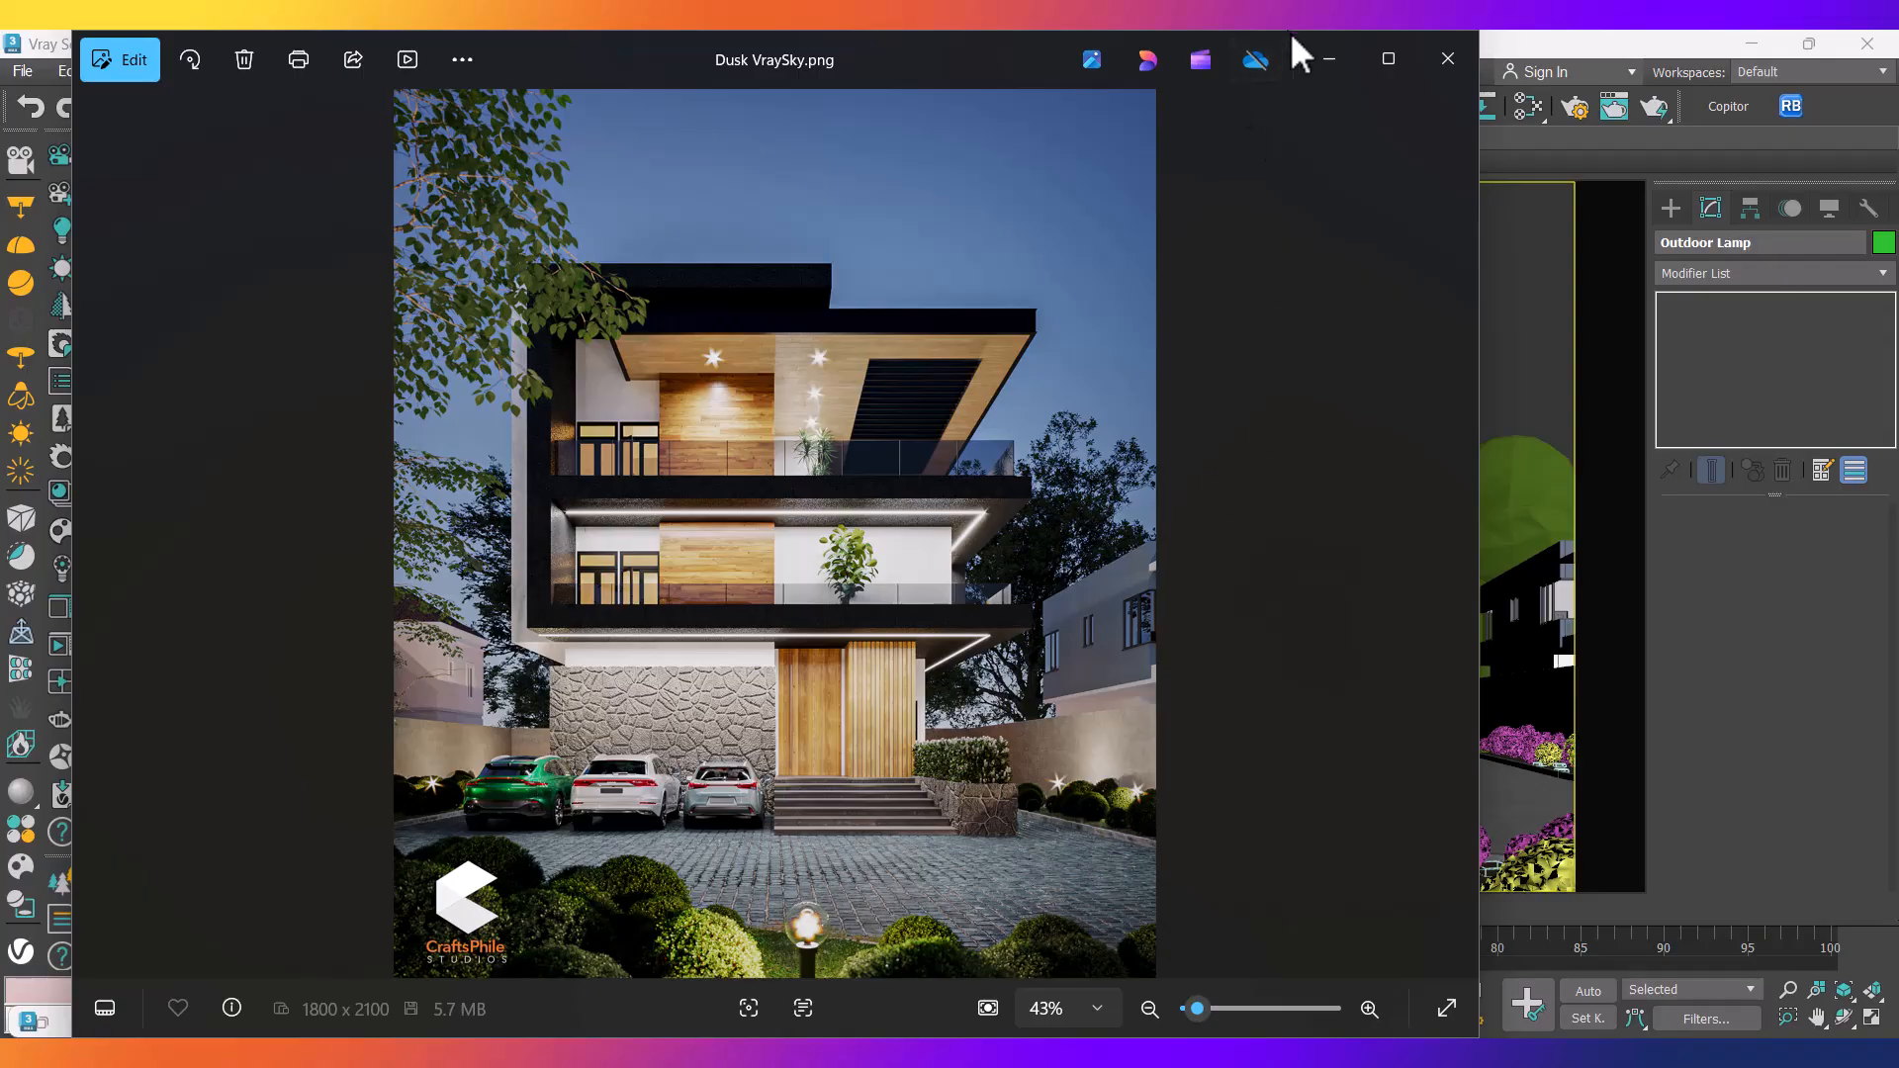
# Check the reference maximised, then Shift-drag a copy of the Outdoor Lamp up the planting bed.
pyautogui.click(1369, 62)
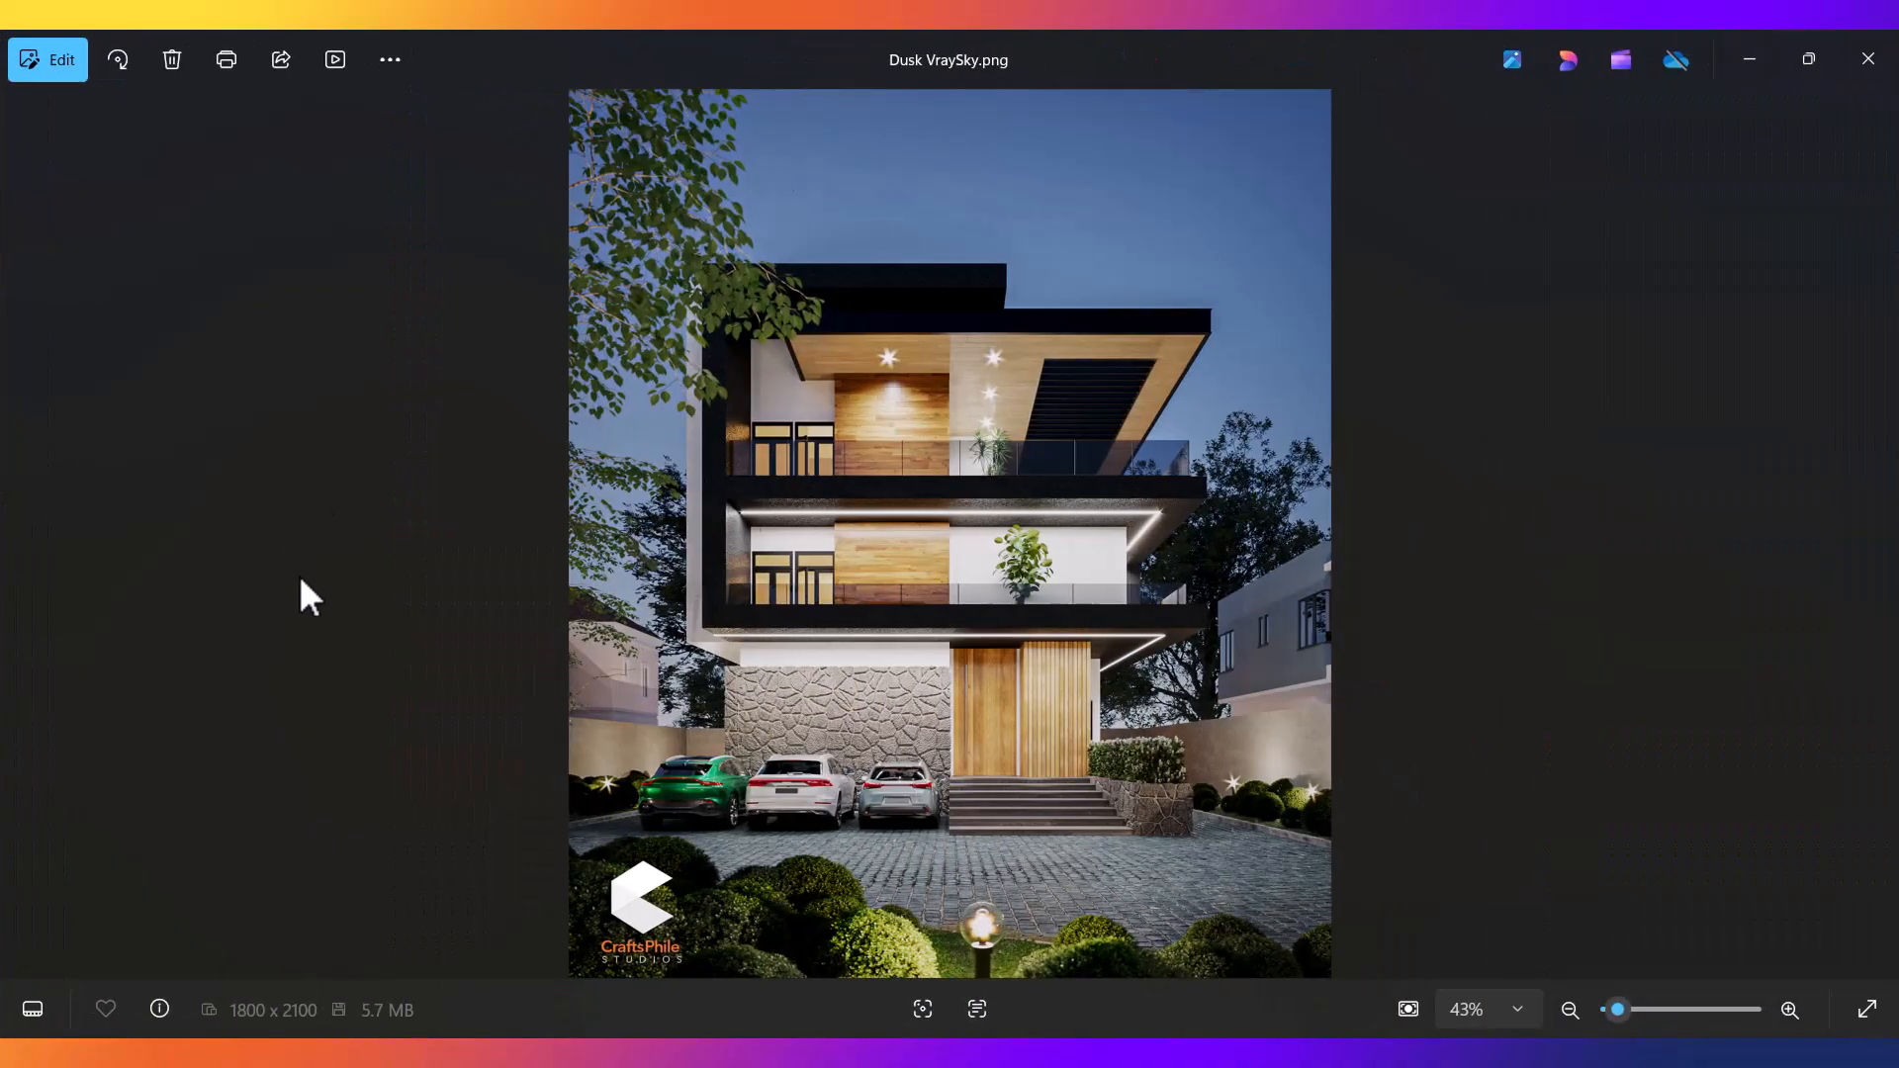
pyautogui.click(1751, 60)
pyautogui.scroll(-5, 483, 704)
pyautogui.scroll(5, 483, 704)
pyautogui.keyDown('shift'); pyautogui.moveTo(478, 726); pyautogui.dragTo(506, 554); pyautogui.keyUp('shift')
# Create instanced lamp copies Outdoor Lamp001 to 003, the last in the other planting bed.
pyautogui.click(949, 649)
pyautogui.scroll(3, 514, 598)
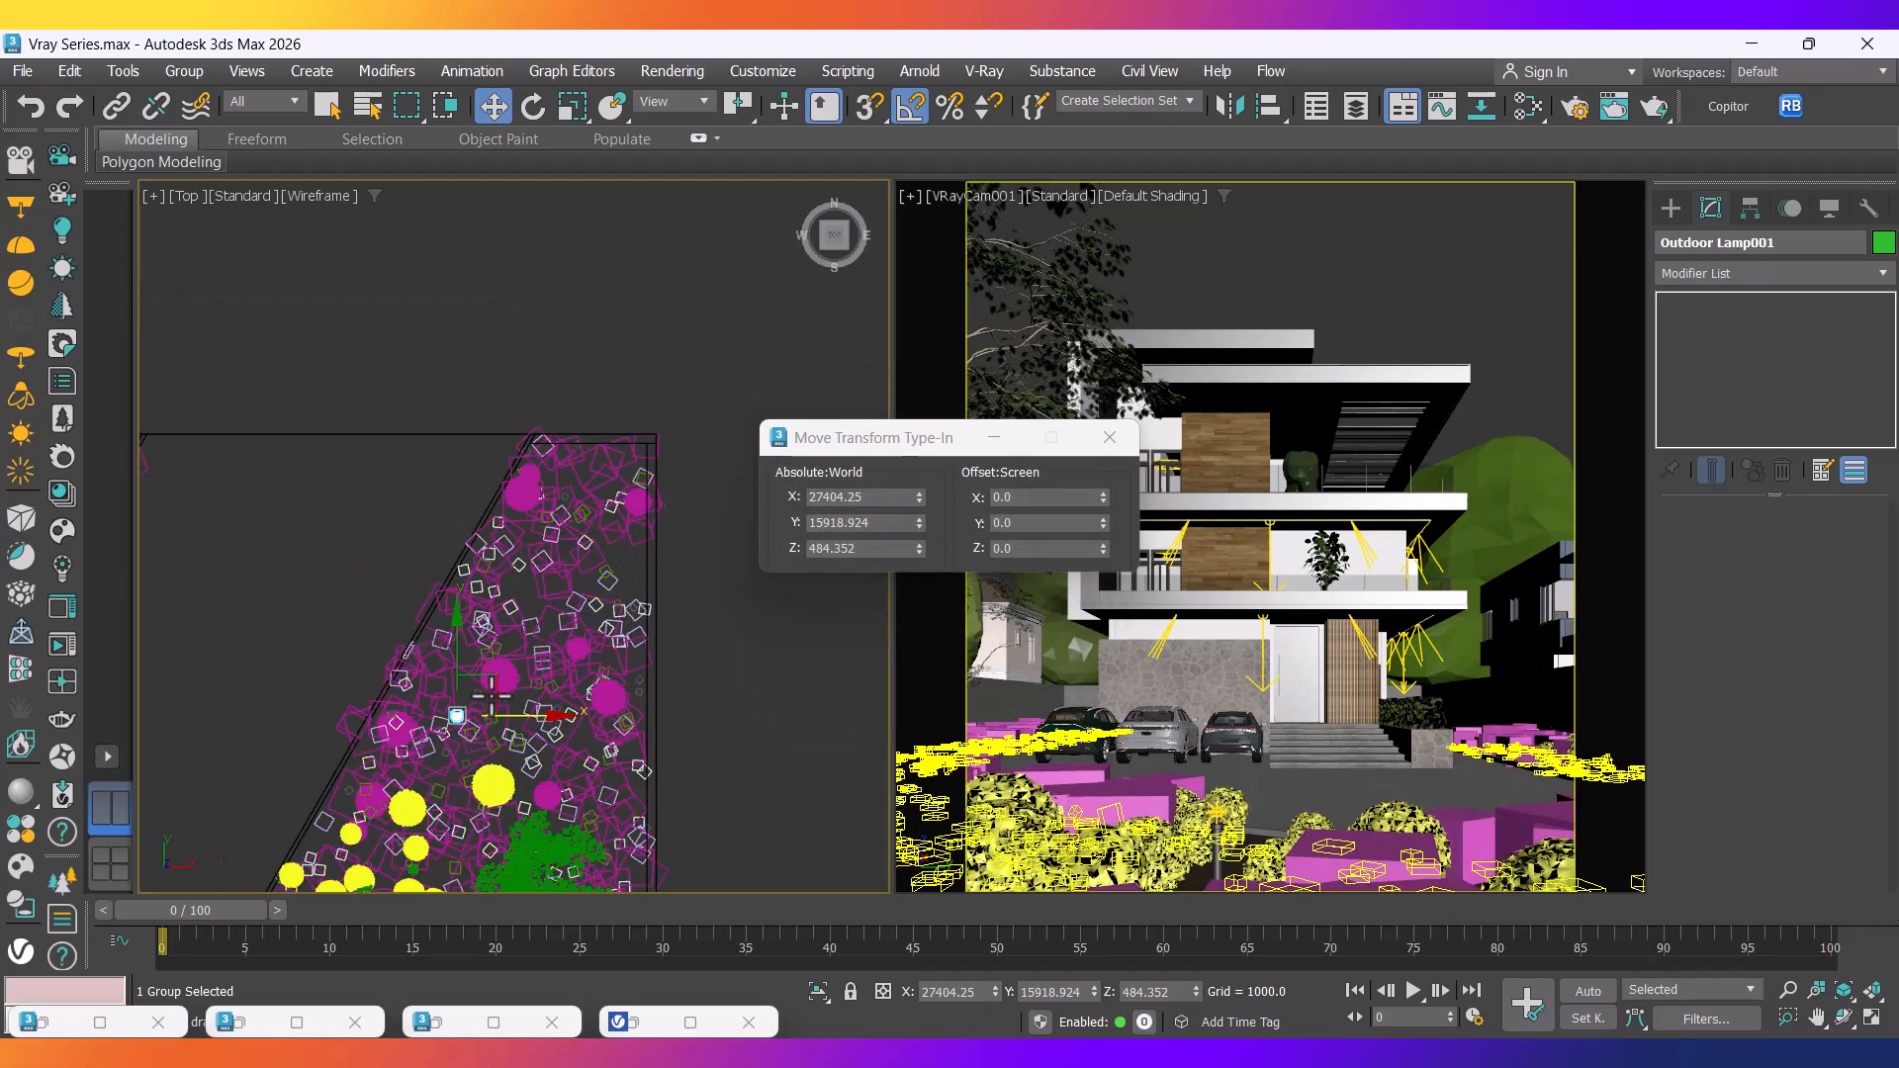
pyautogui.moveTo(481, 704)
pyautogui.keyDown('shift'); pyautogui.mouseDown()
pyautogui.moveTo(581, 501)
pyautogui.moveTo(564, 515)
pyautogui.mouseUp(); pyautogui.keyUp('shift')
pyautogui.click(952, 649)
pyautogui.scroll(-5, 508, 776)
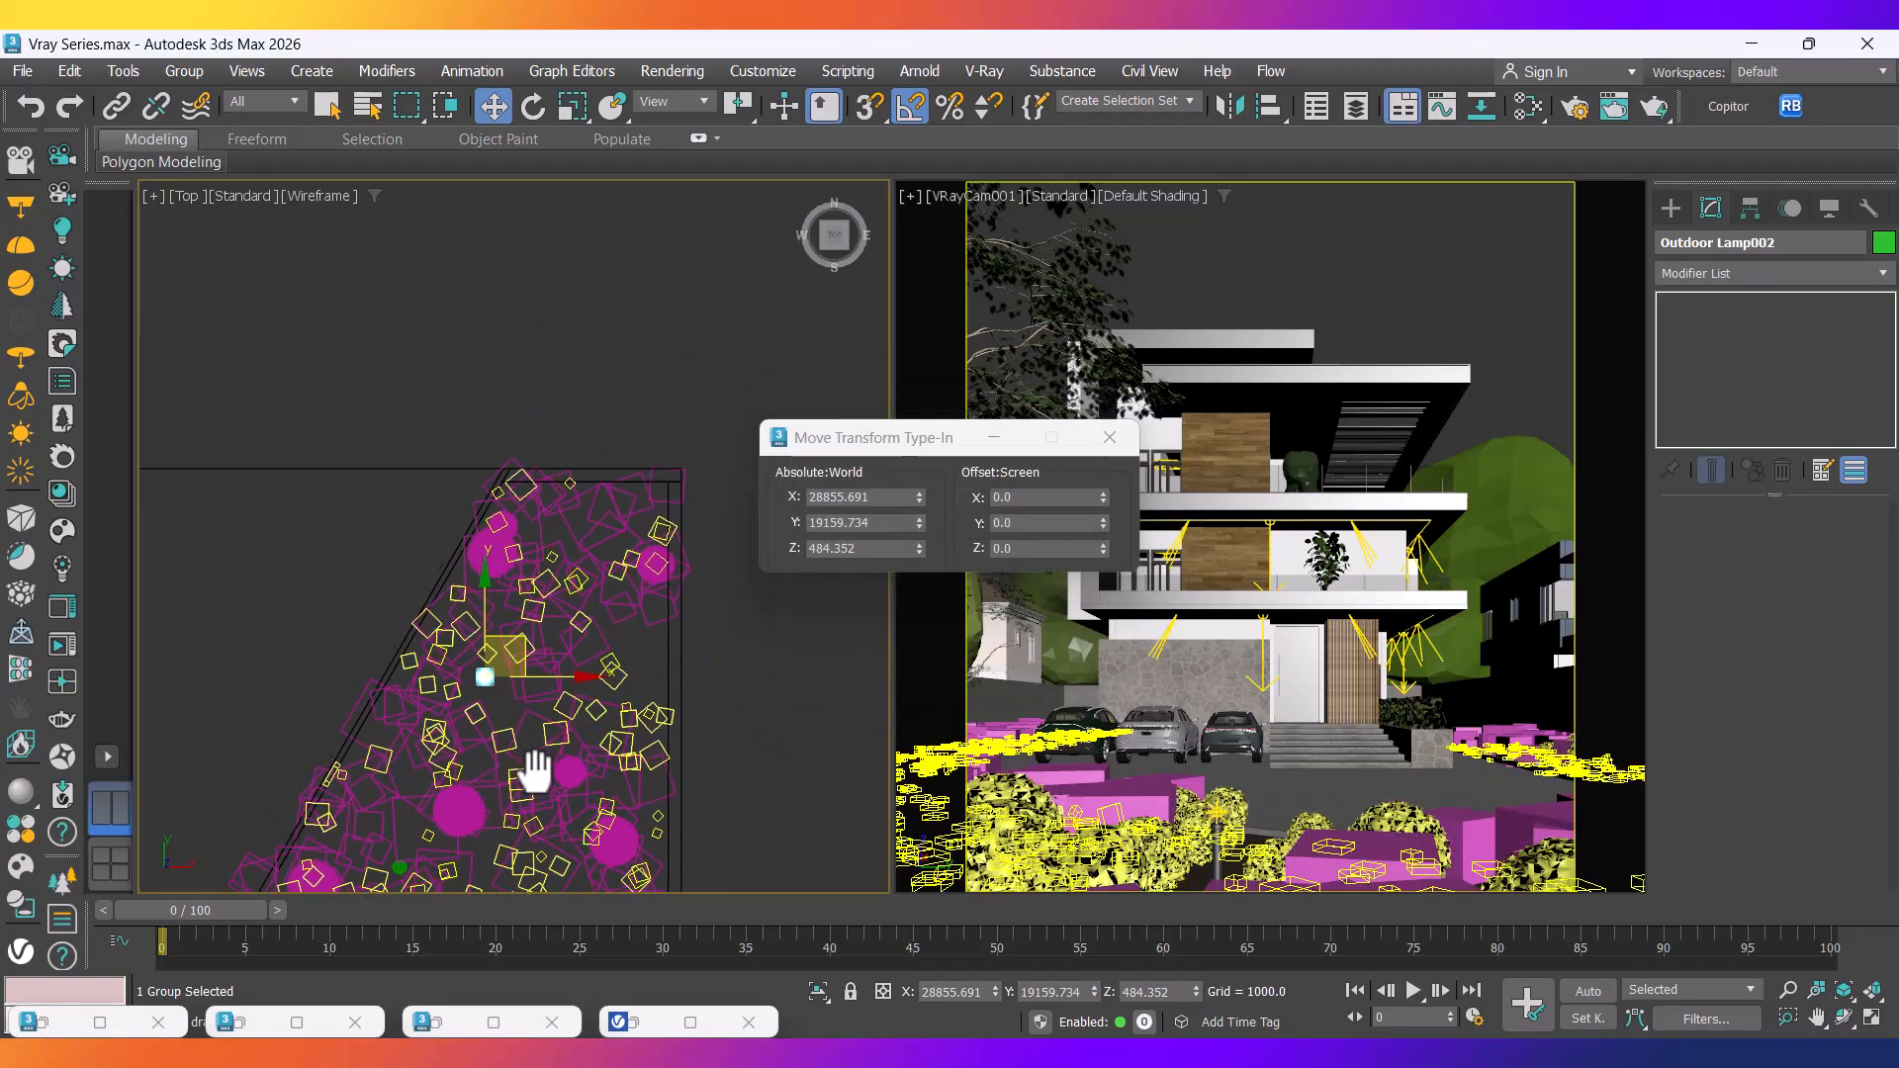
pyautogui.moveTo(537, 713); pyautogui.dragTo(589, 697, button='middle')
pyautogui.scroll(4, 590, 695)
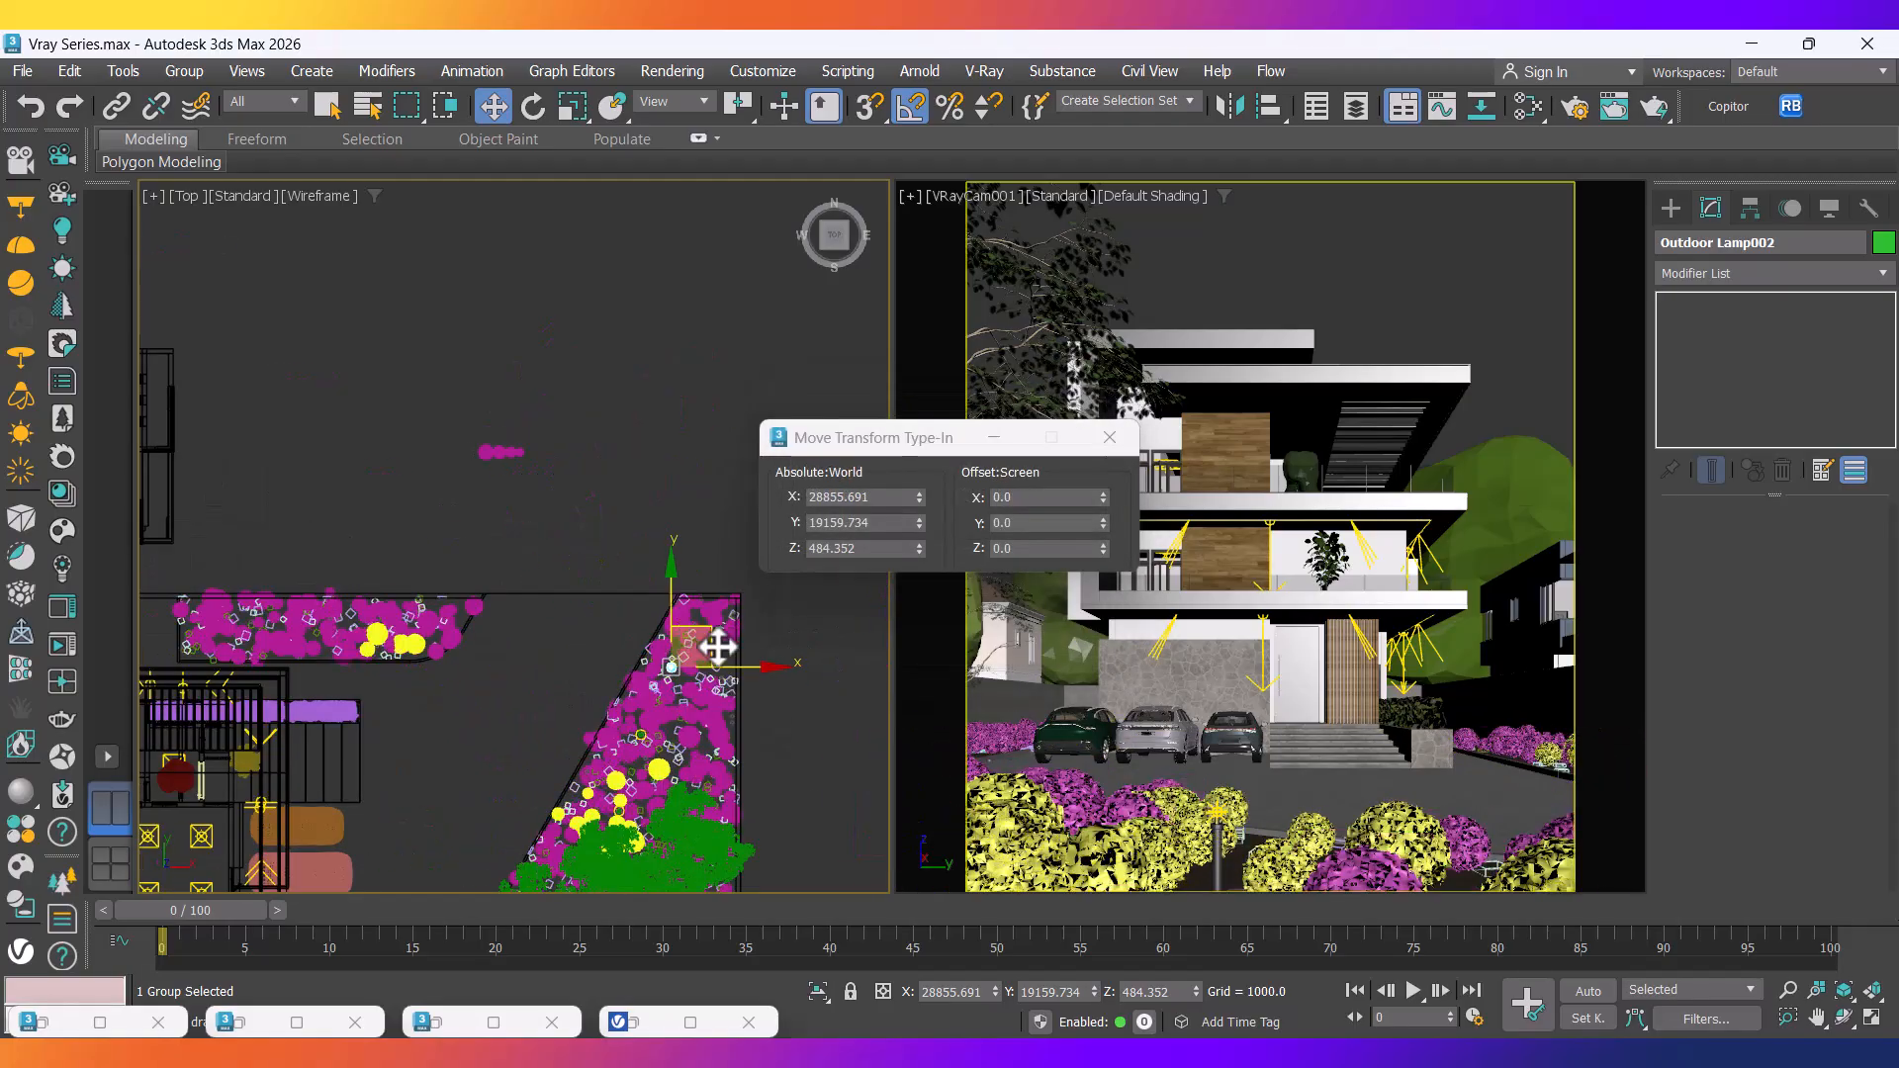
pyautogui.keyDown('shift'); pyautogui.moveTo(713, 646); pyautogui.dragTo(385, 611); pyautogui.keyUp('shift')
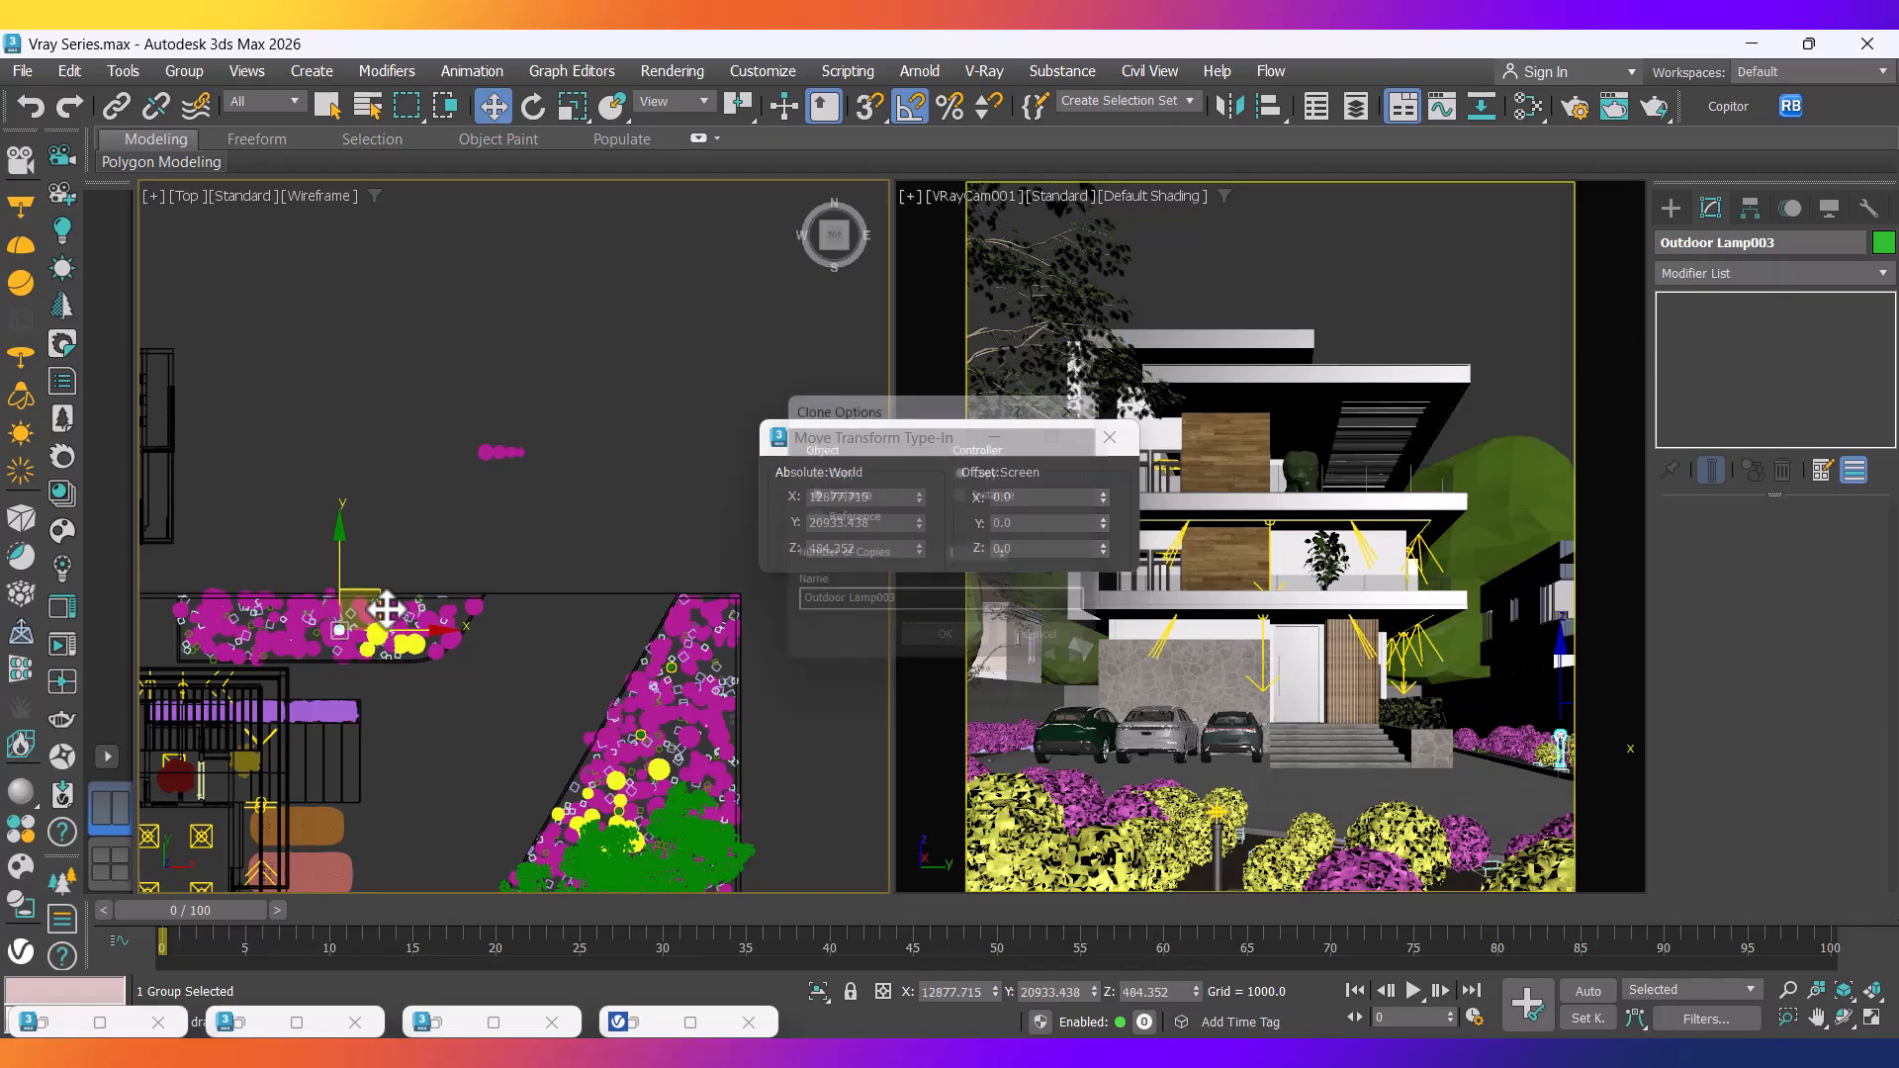
pyautogui.click(952, 649)
# Add instance Outdoor Lamp004 further left along the bed.
pyautogui.scroll(5, 395, 633)
pyautogui.keyDown('shift'); pyautogui.moveTo(518, 633); pyautogui.dragTo(323, 629); pyautogui.keyUp('shift')
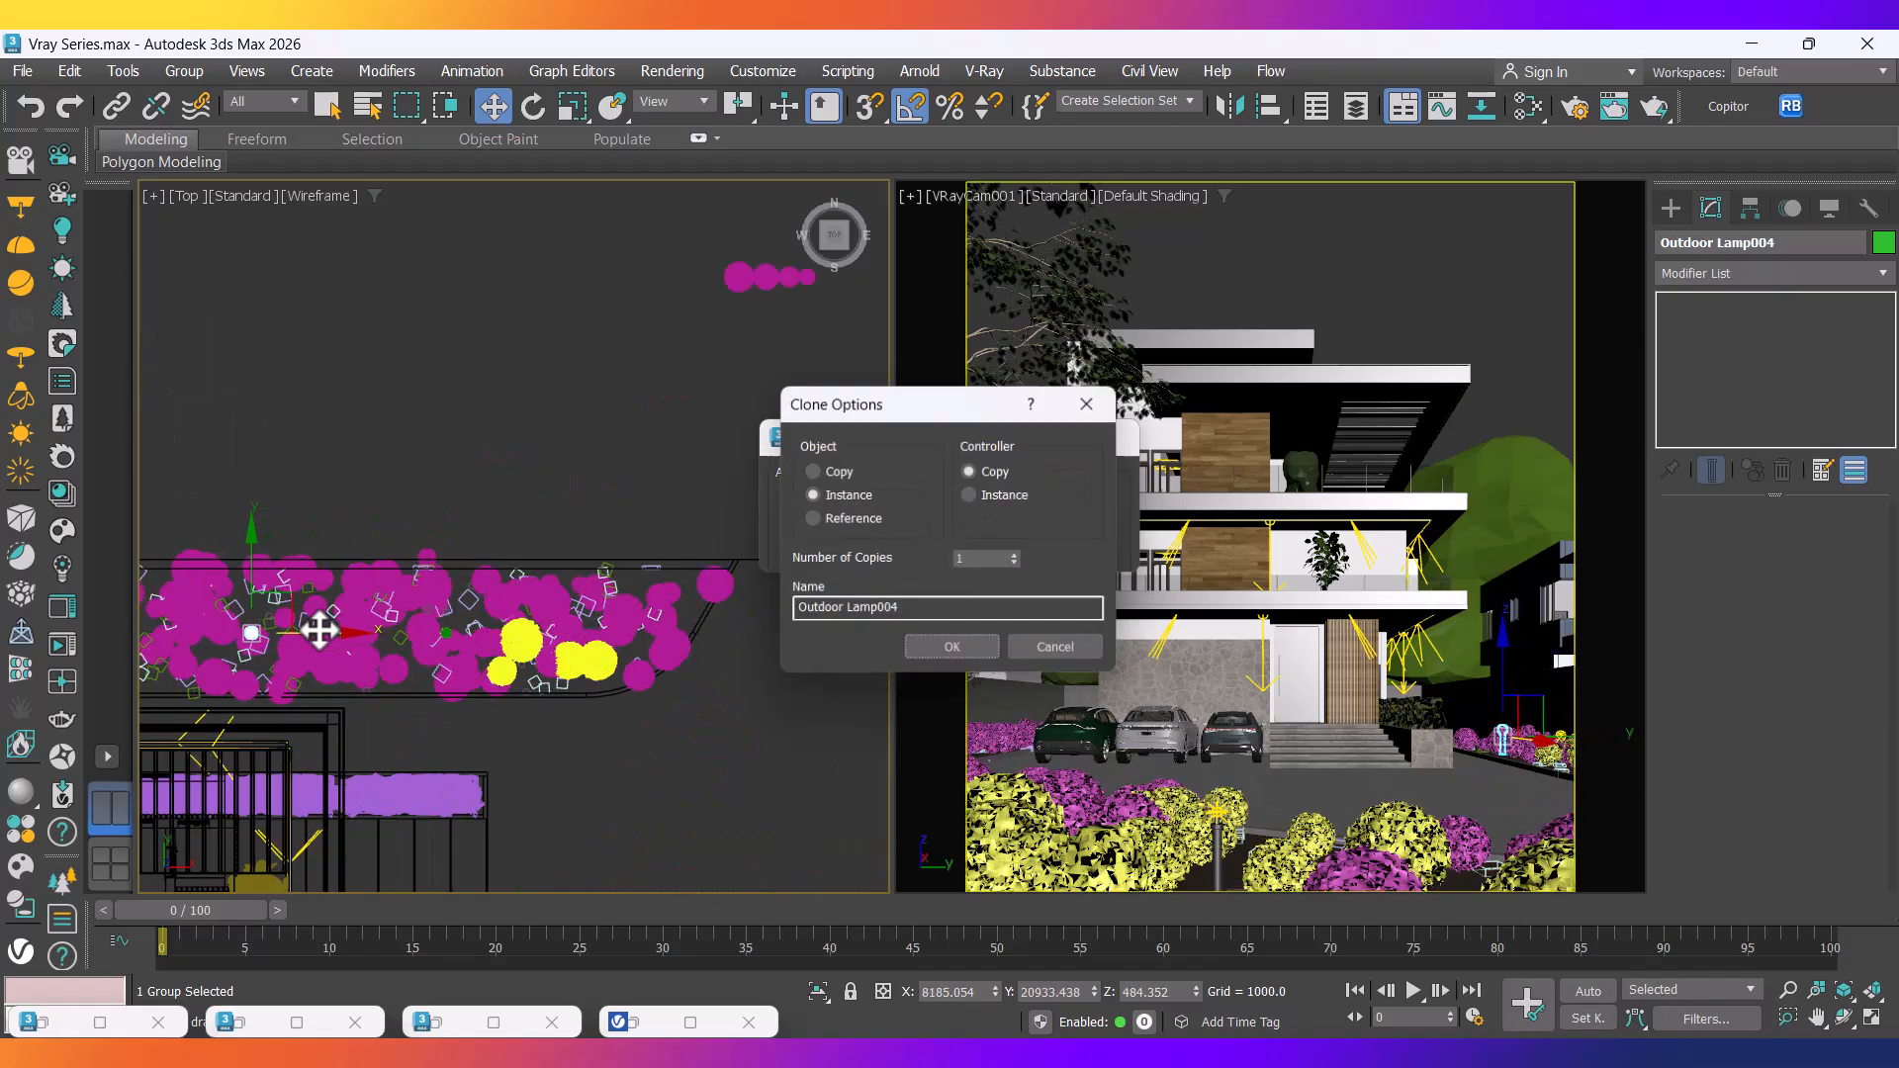
pyautogui.click(926, 648)
pyautogui.scroll(2, 425, 678)
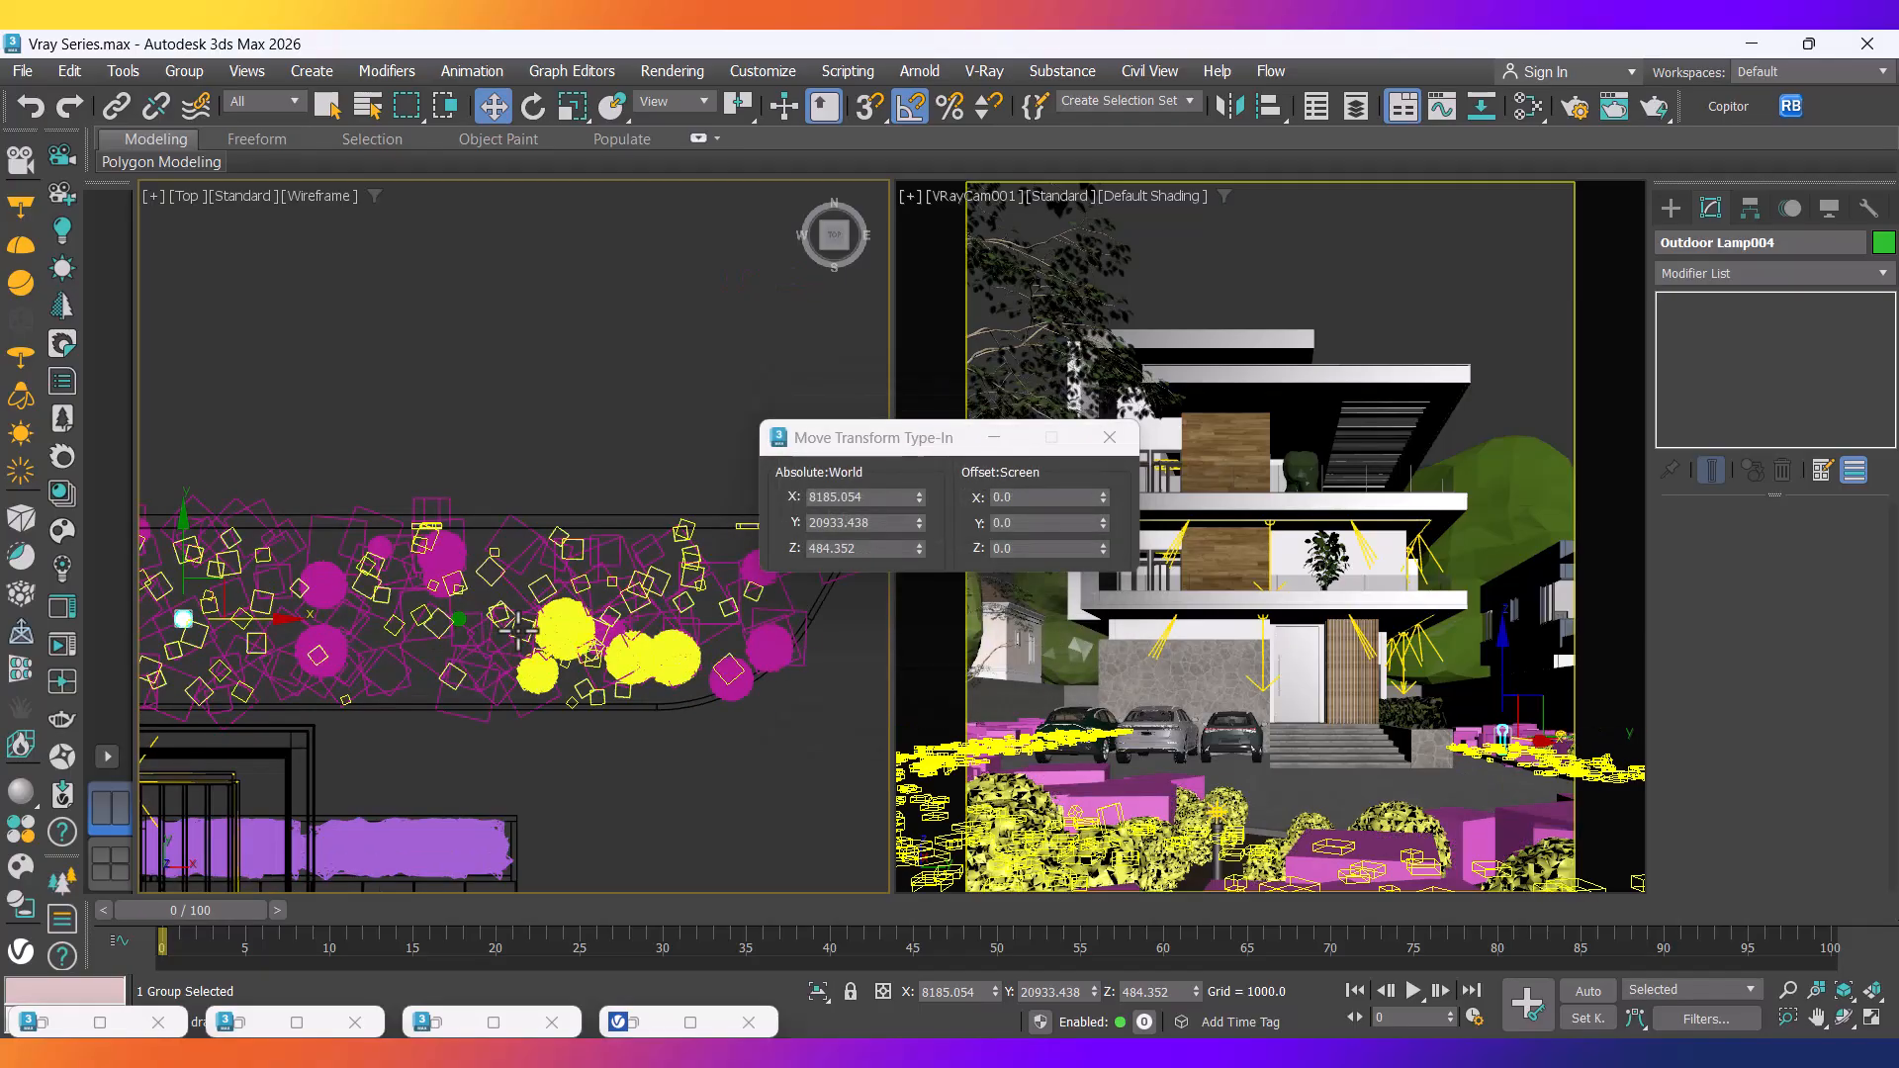
pyautogui.keyDown('ctrl'); pyautogui.click(458, 619); pyautogui.keyUp('ctrl')
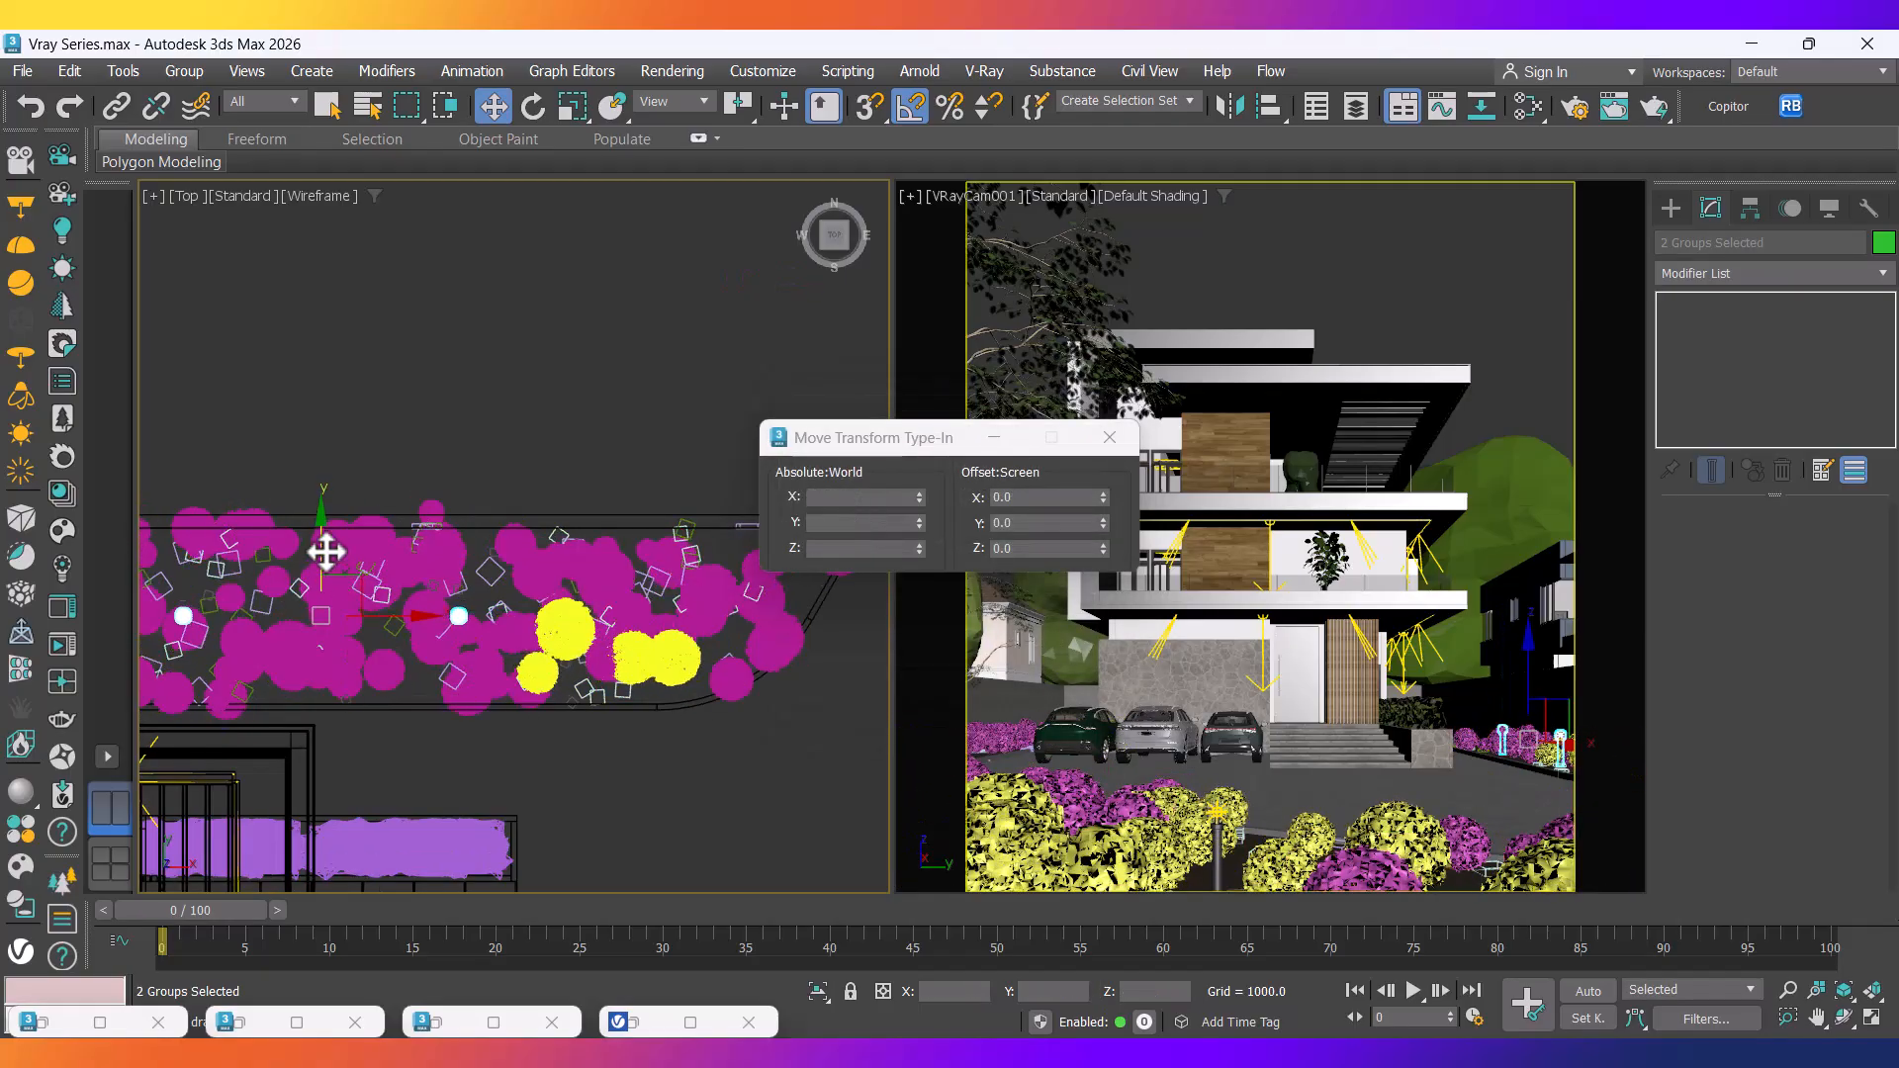
pyautogui.scroll(-4, 525, 657)
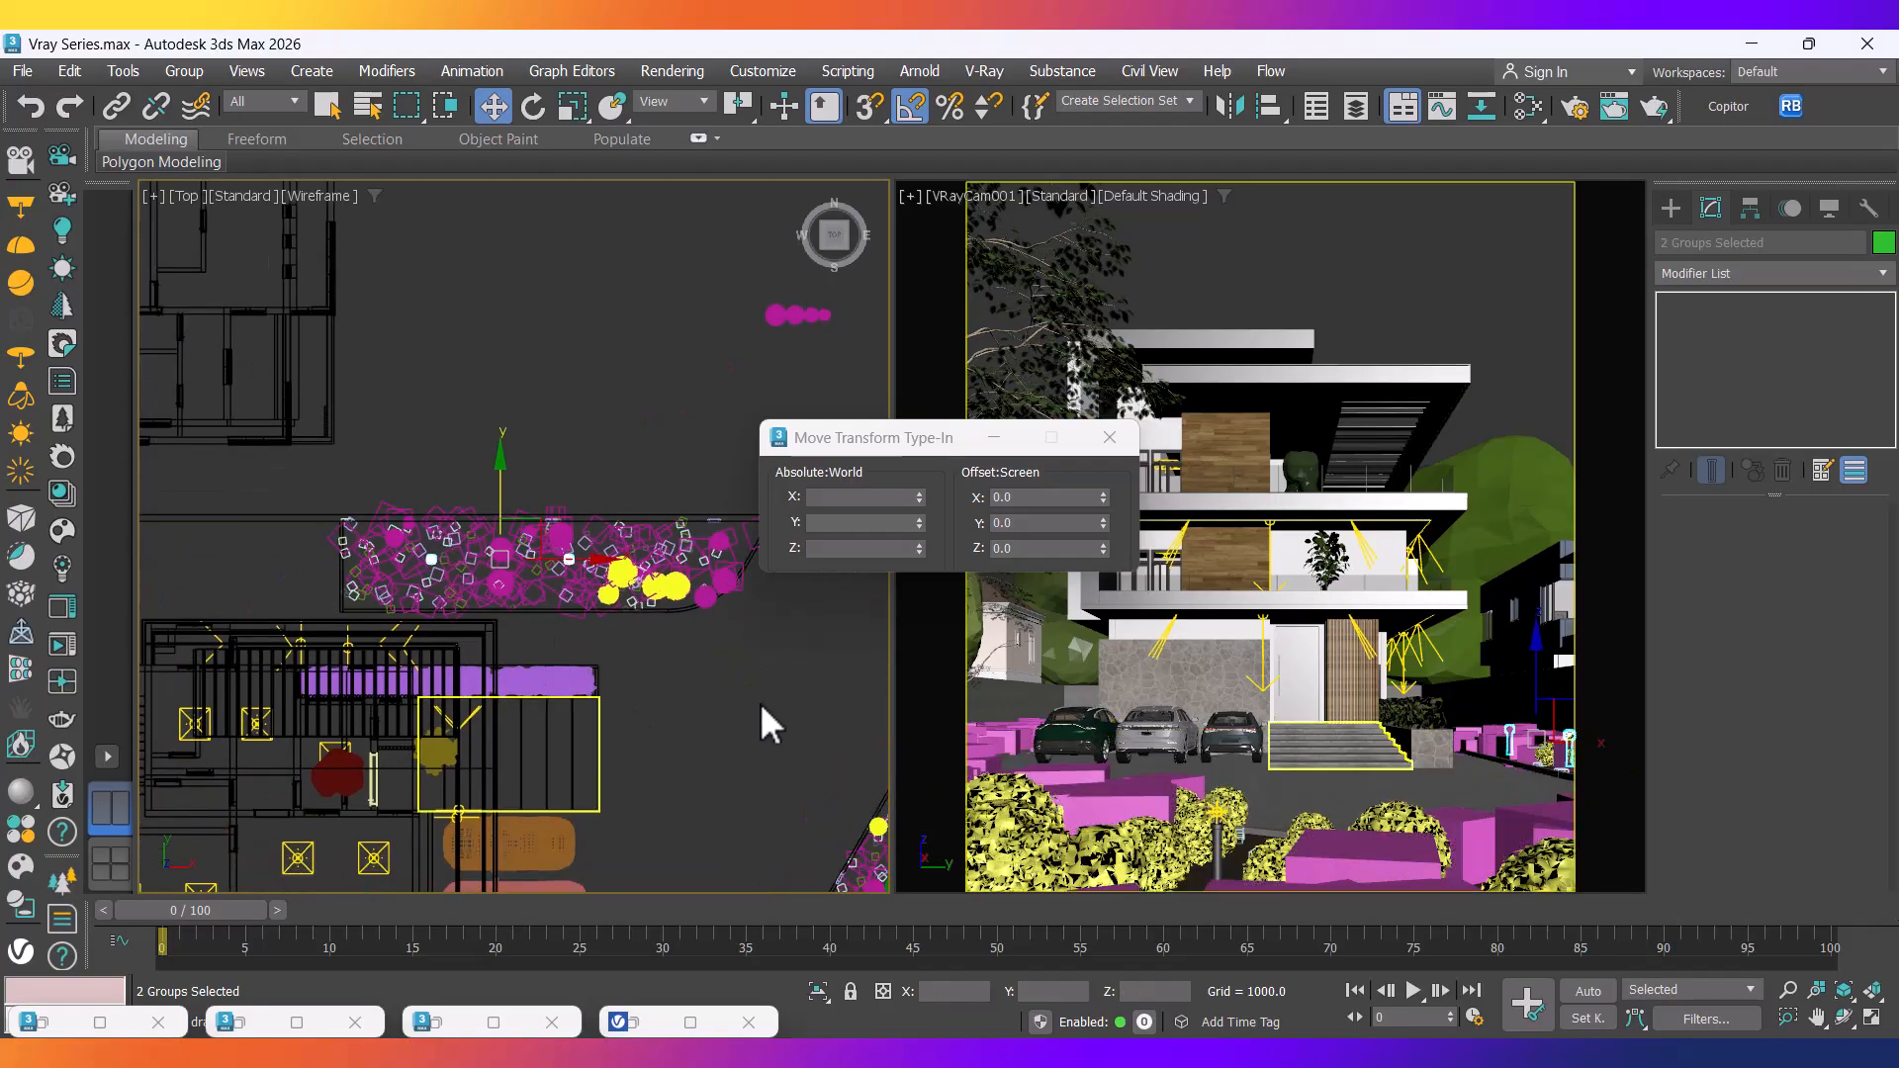
pyautogui.scroll(5, 431, 506)
# Clone Outdoor Lamp004 into the lower planter and add another instance further left.
pyautogui.click(484, 565)
pyautogui.scroll(-6, 484, 566)
pyautogui.moveTo(465, 382)
pyautogui.keyDown('shift'); pyautogui.mouseDown()
pyautogui.moveTo(534, 675)
pyautogui.moveTo(446, 674)
pyautogui.moveTo(593, 666)
pyautogui.mouseUp(); pyautogui.keyUp('shift')
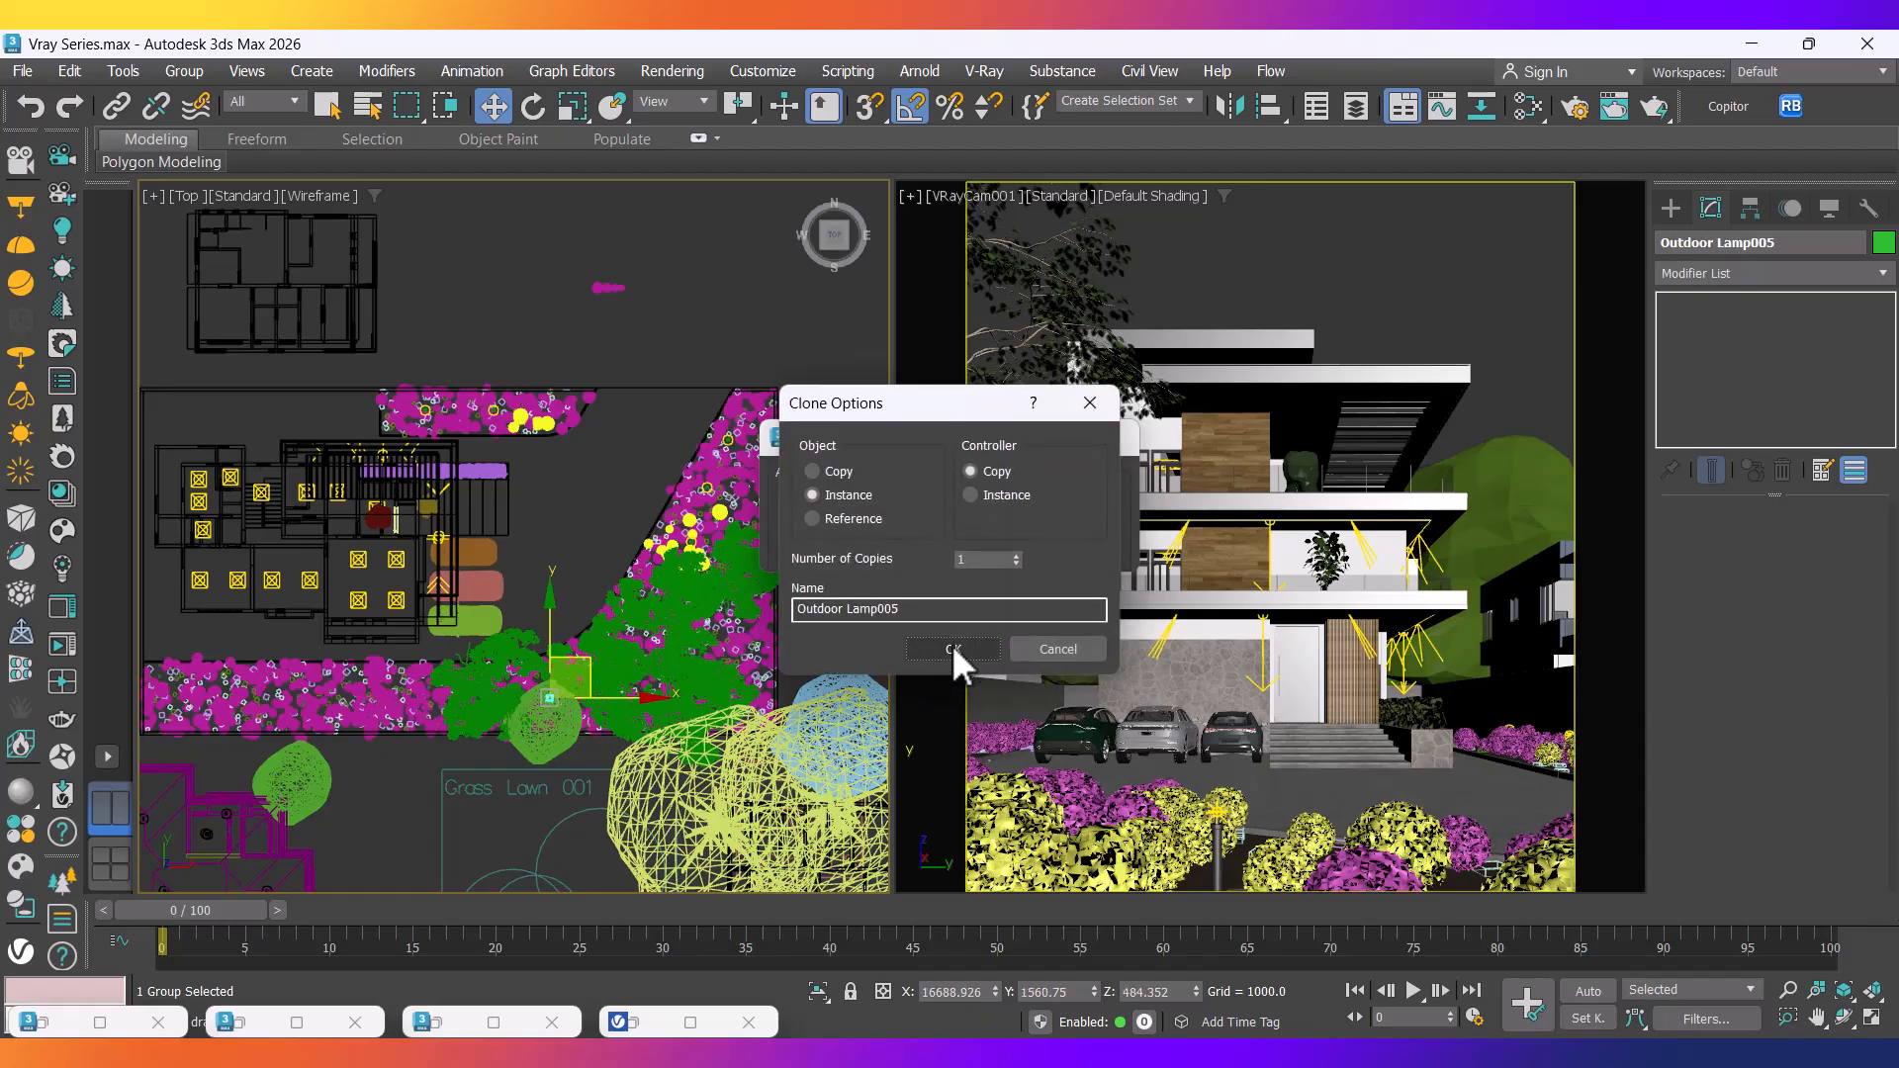
pyautogui.click(952, 648)
pyautogui.moveTo(617, 697)
pyautogui.mouseDown()
pyautogui.moveTo(480, 706)
pyautogui.moveTo(498, 704)
pyautogui.mouseUp()
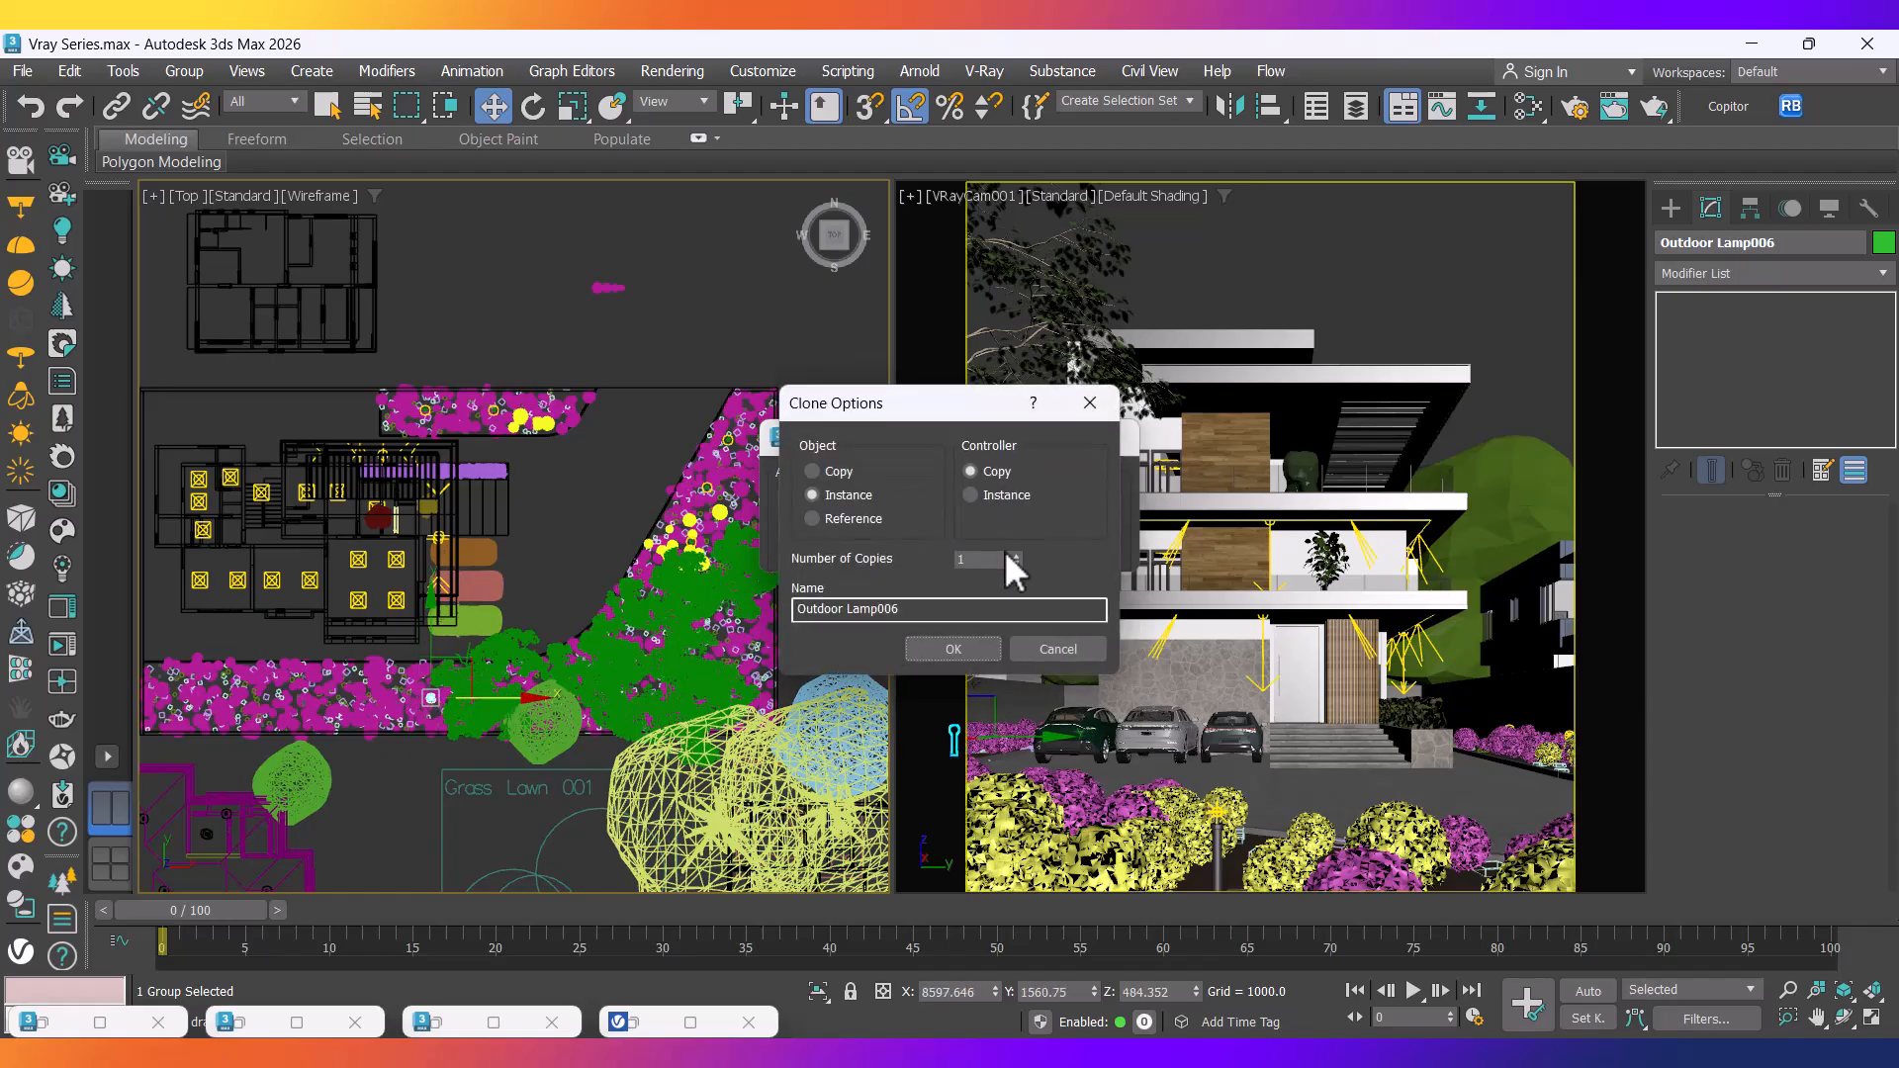
pyautogui.click(950, 649)
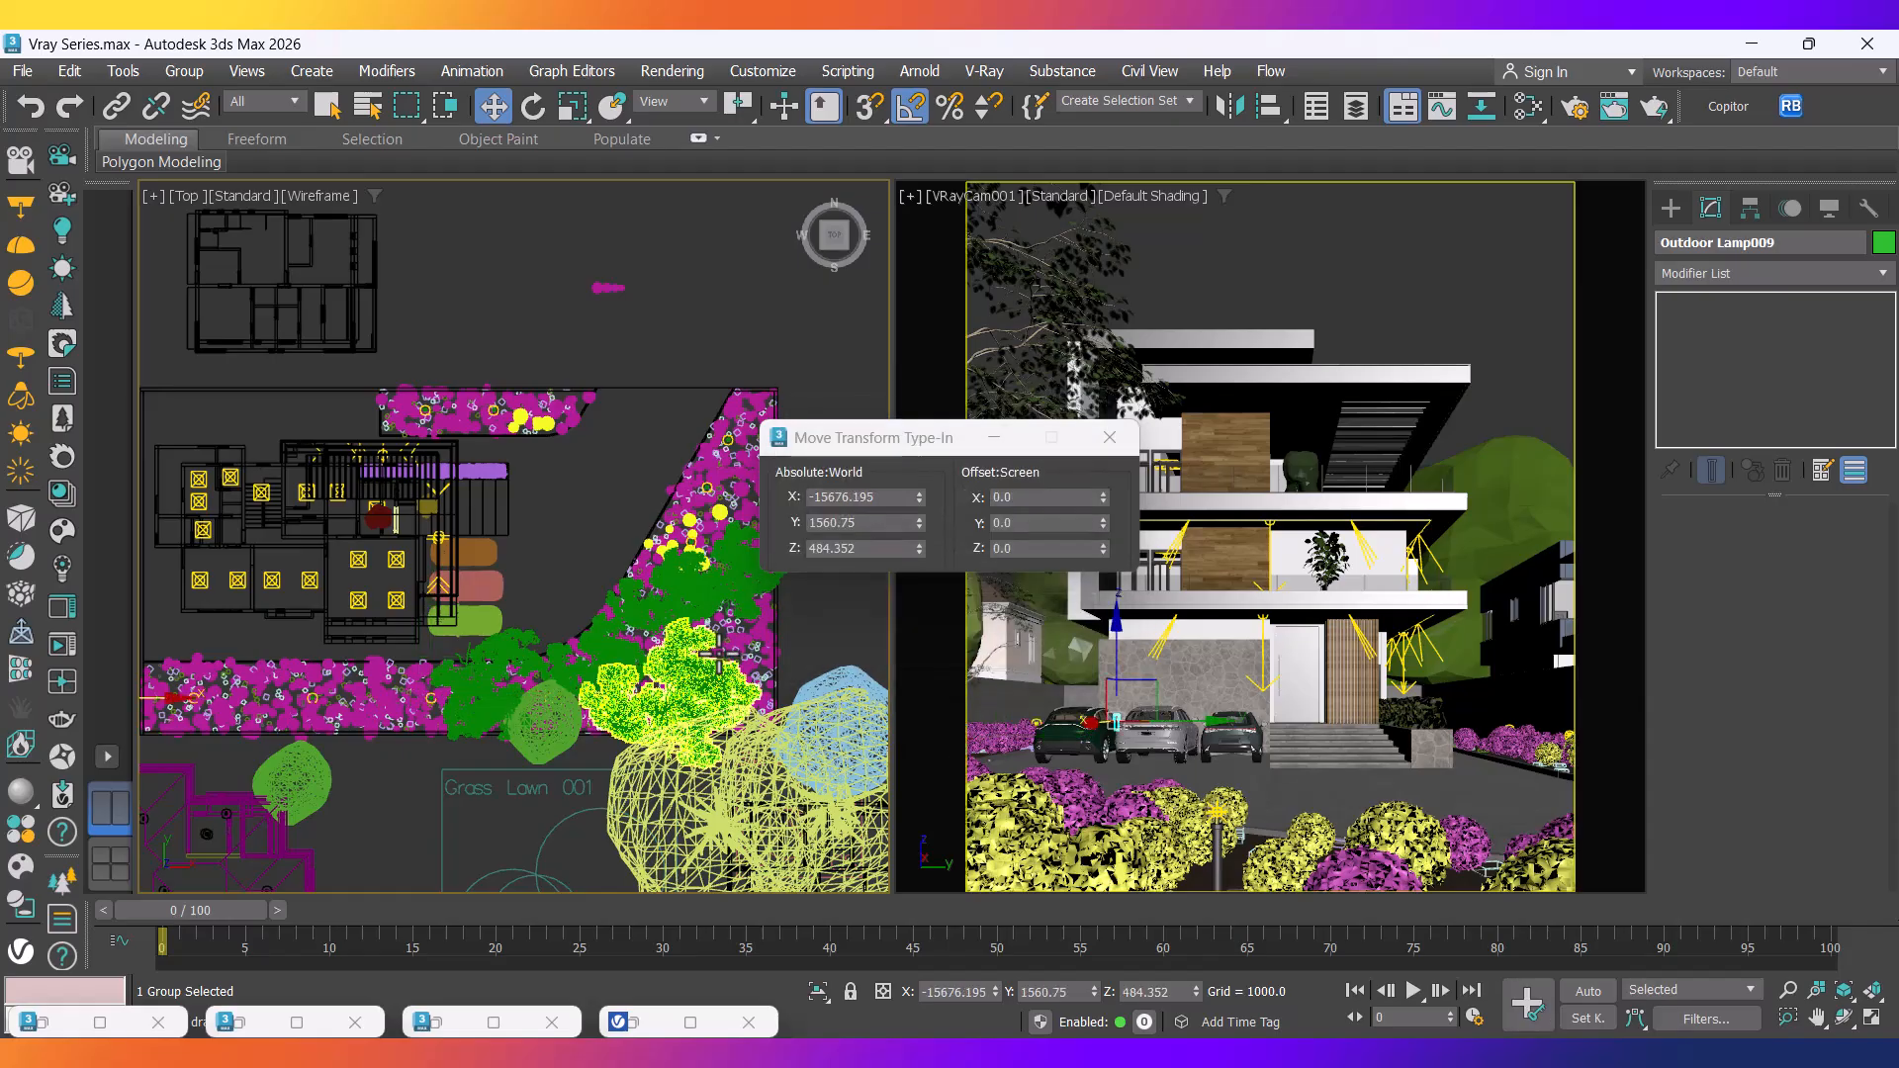
# Pan along the flower strip, clear the selection and restore the V-Ray Frame Buffer.
pyautogui.moveTo(460, 770); pyautogui.dragTo(568, 749, button='middle')
pyautogui.scroll(3, 297, 691)
pyautogui.moveTo(298, 691); pyautogui.dragTo(425, 707, button='middle')
pyautogui.click(309, 722)
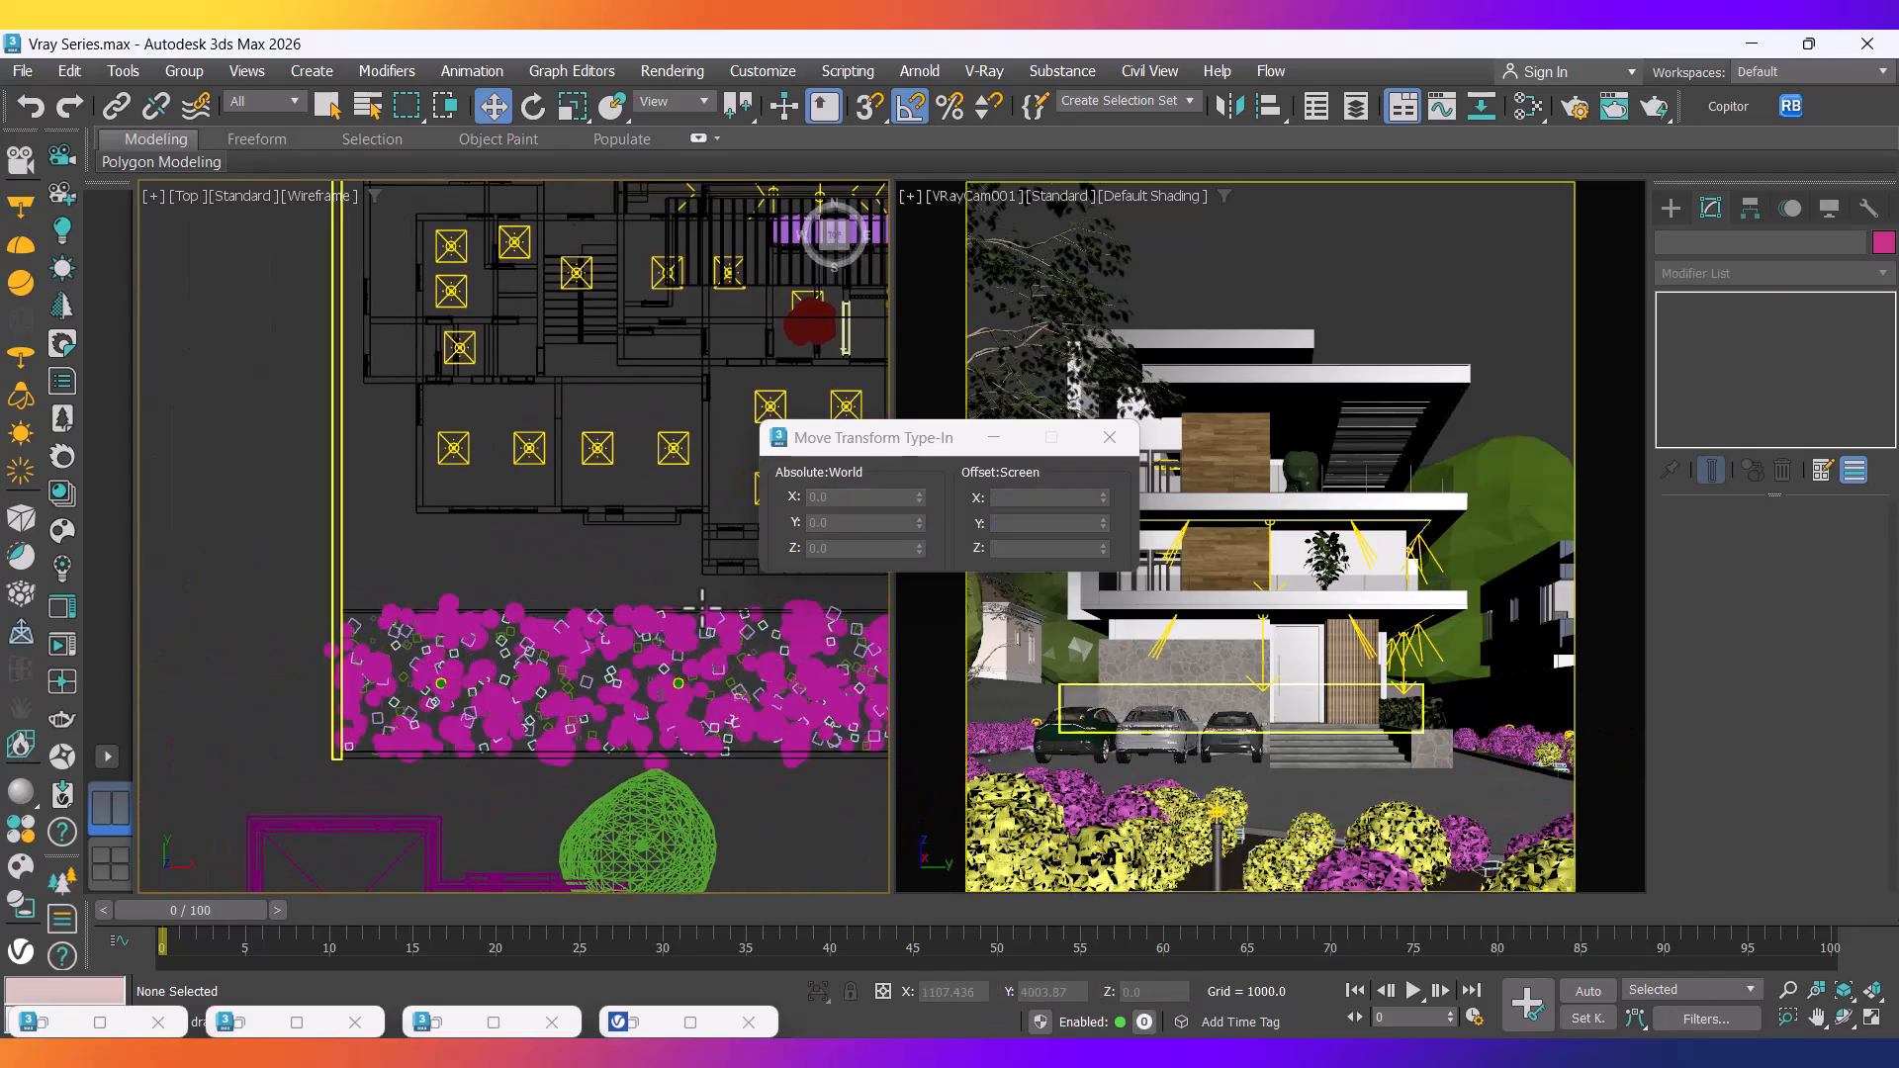
pyautogui.click(643, 1025)
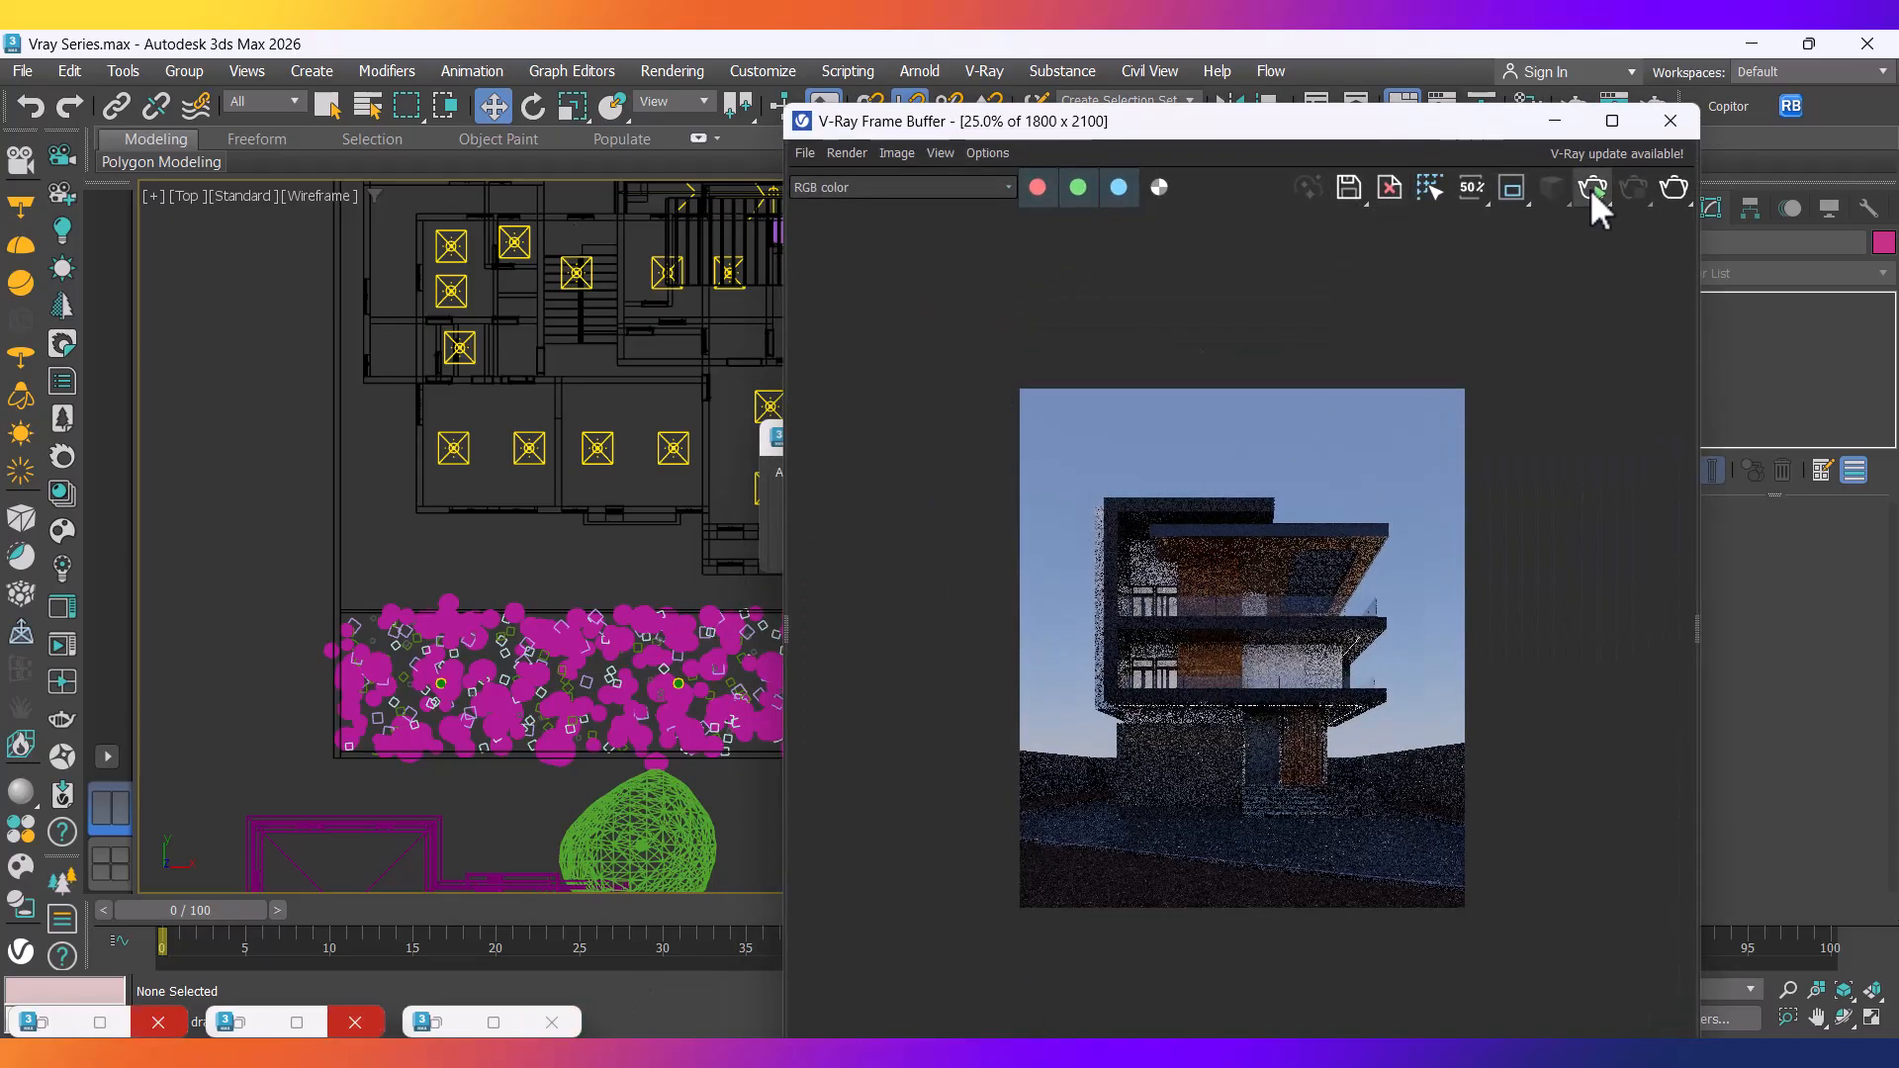
# Start a new V-Ray render of the camera view and let it finish.
pyautogui.click(1589, 188)
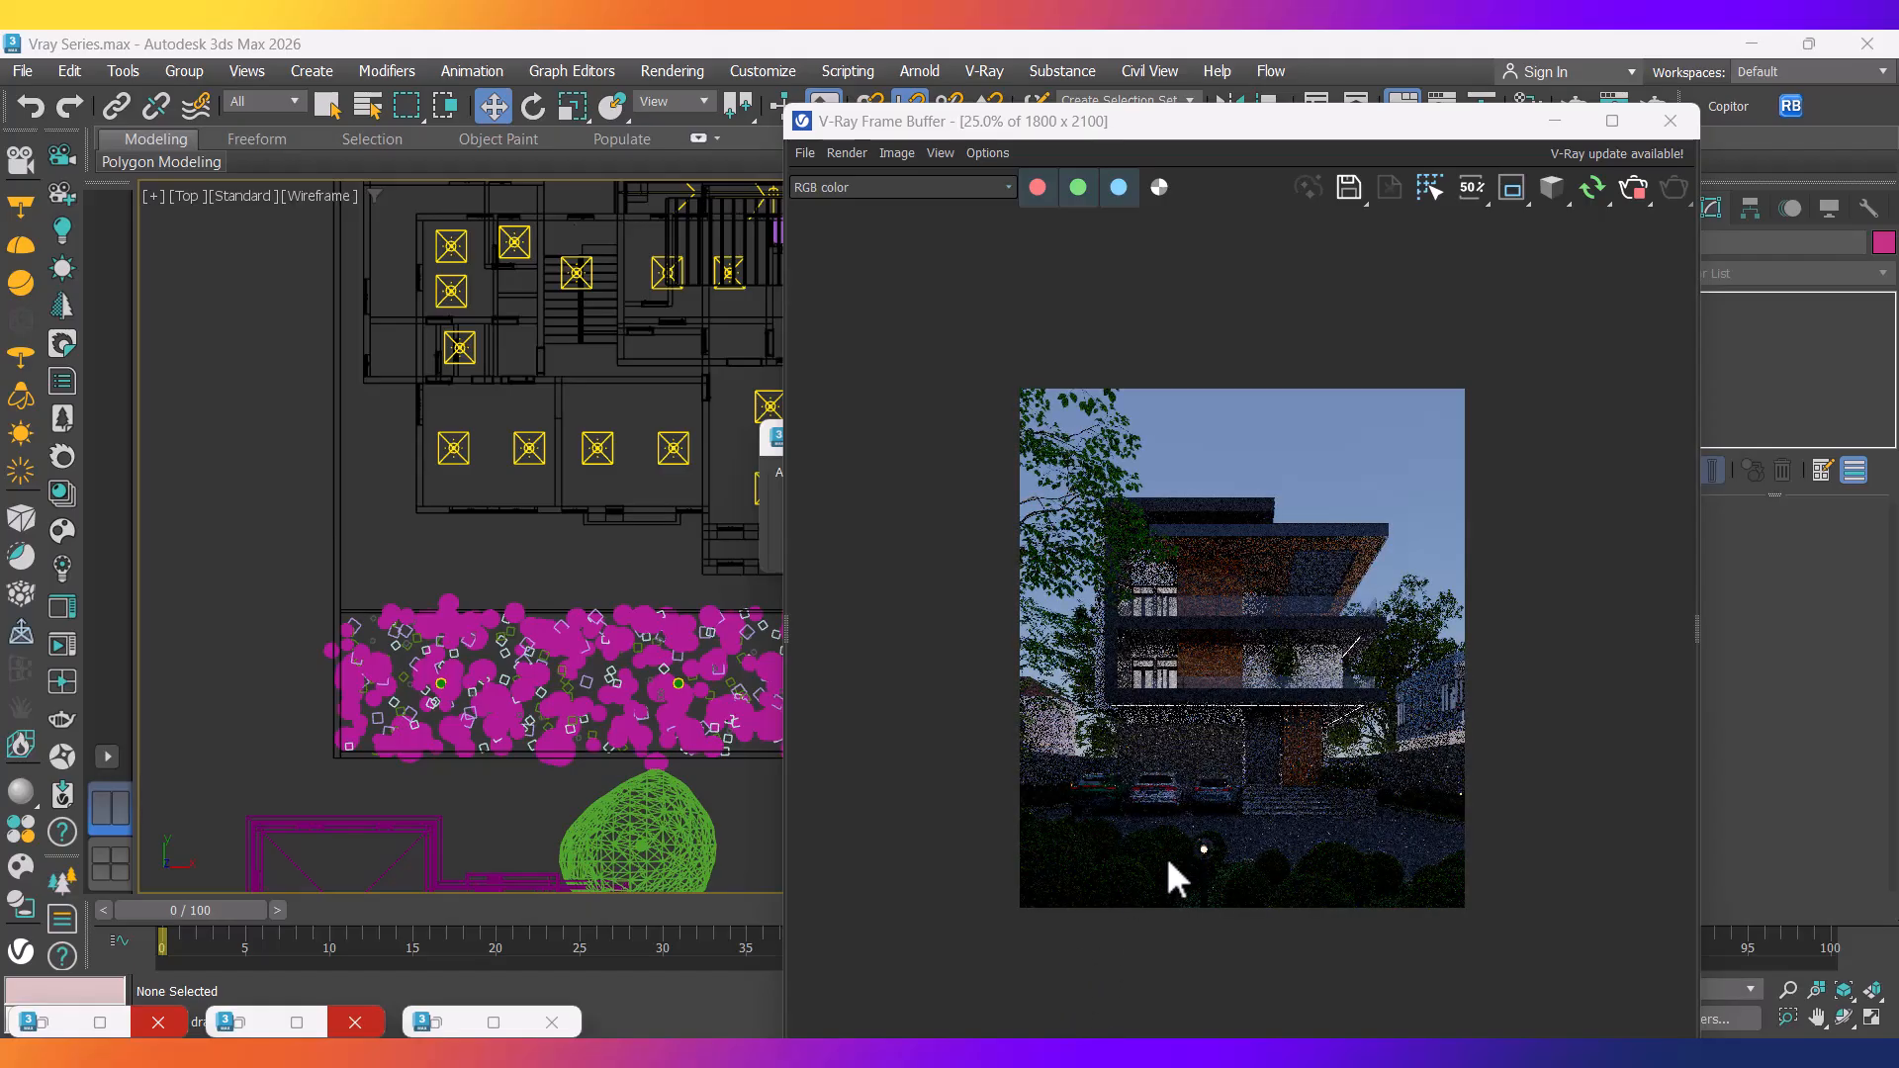
pyautogui.scroll(1, 1167, 877)
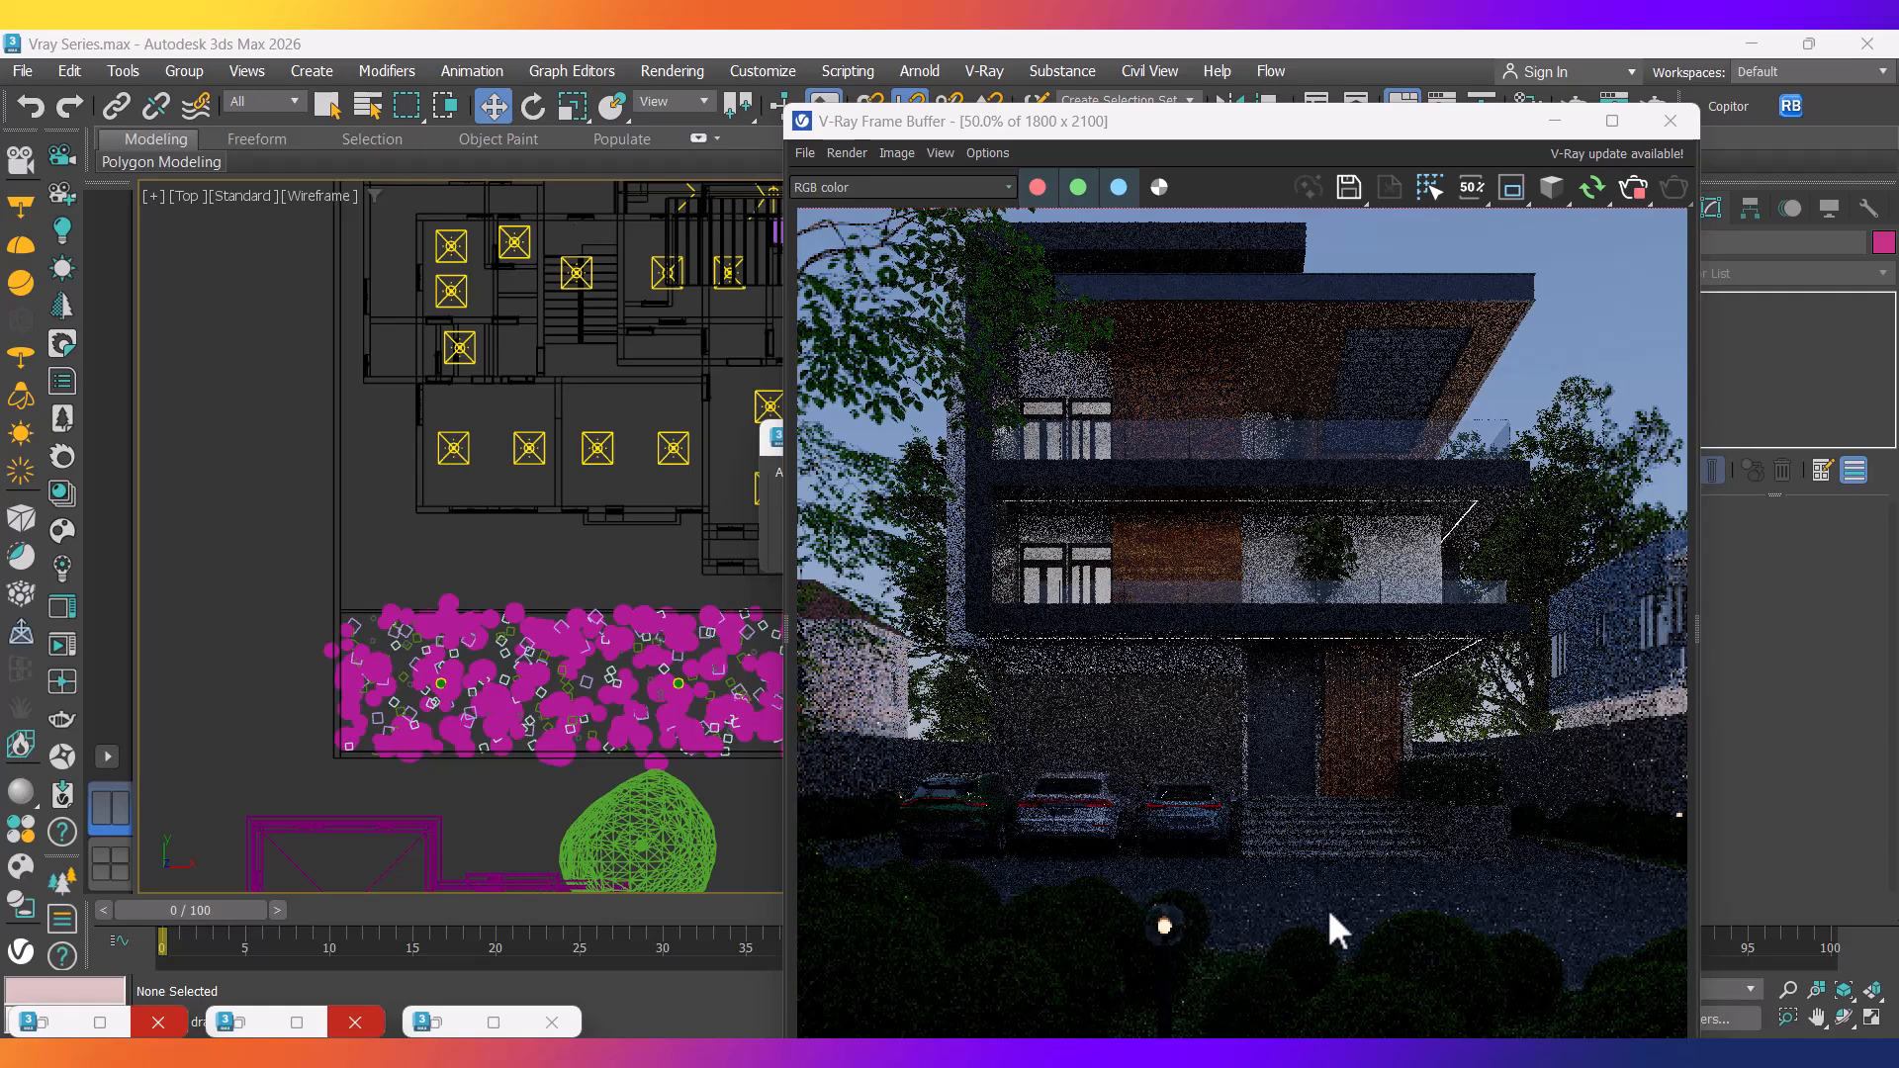
pyautogui.scroll(-2, 483, 751)
pyautogui.scroll(-2, 361, 700)
# Pan the plan view across the planting bed and select a garden lamp group.
pyautogui.moveTo(188, 678); pyautogui.dragTo(109, 673, button='middle')
pyautogui.scroll(-2, 385, 684)
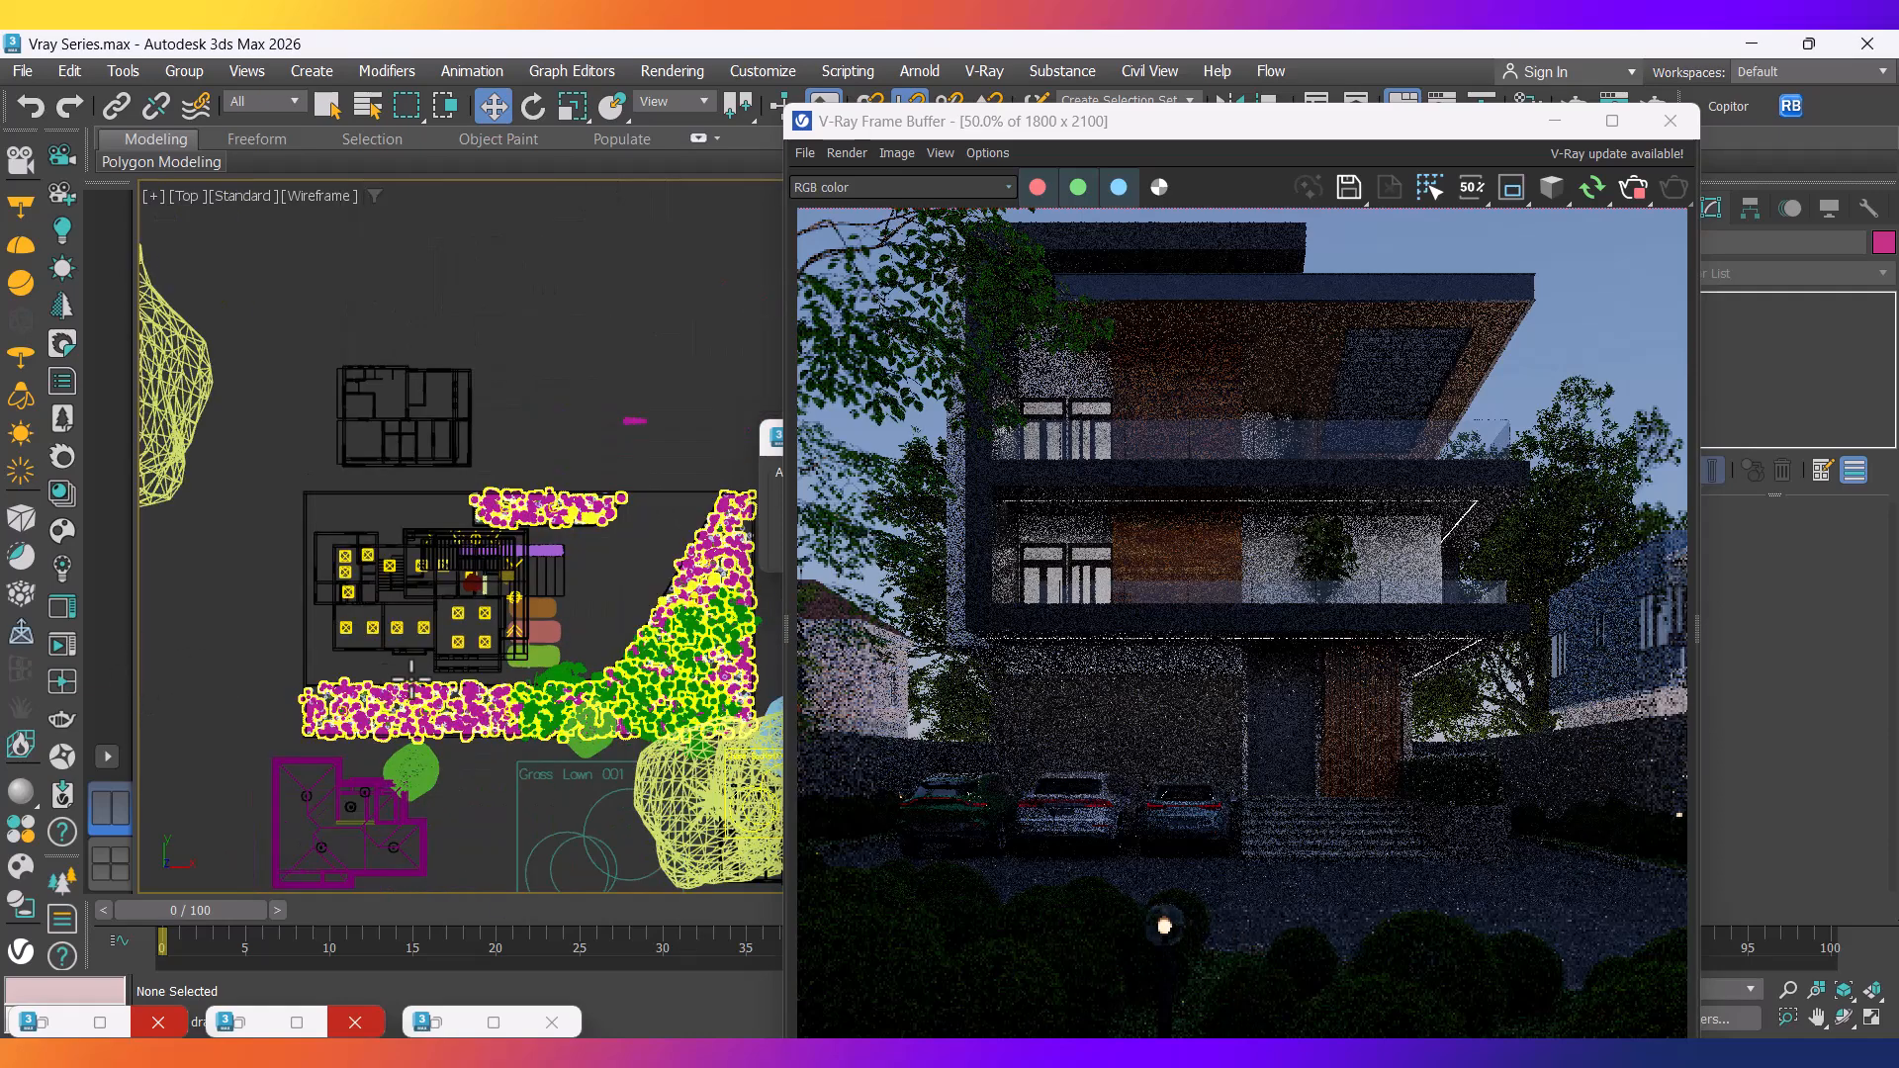
pyautogui.scroll(2, 727, 620)
pyautogui.scroll(8, 693, 613)
pyautogui.moveTo(554, 762); pyautogui.dragTo(393, 779, button='middle')
pyautogui.scroll(-5, 416, 692)
pyautogui.scroll(10, 514, 594)
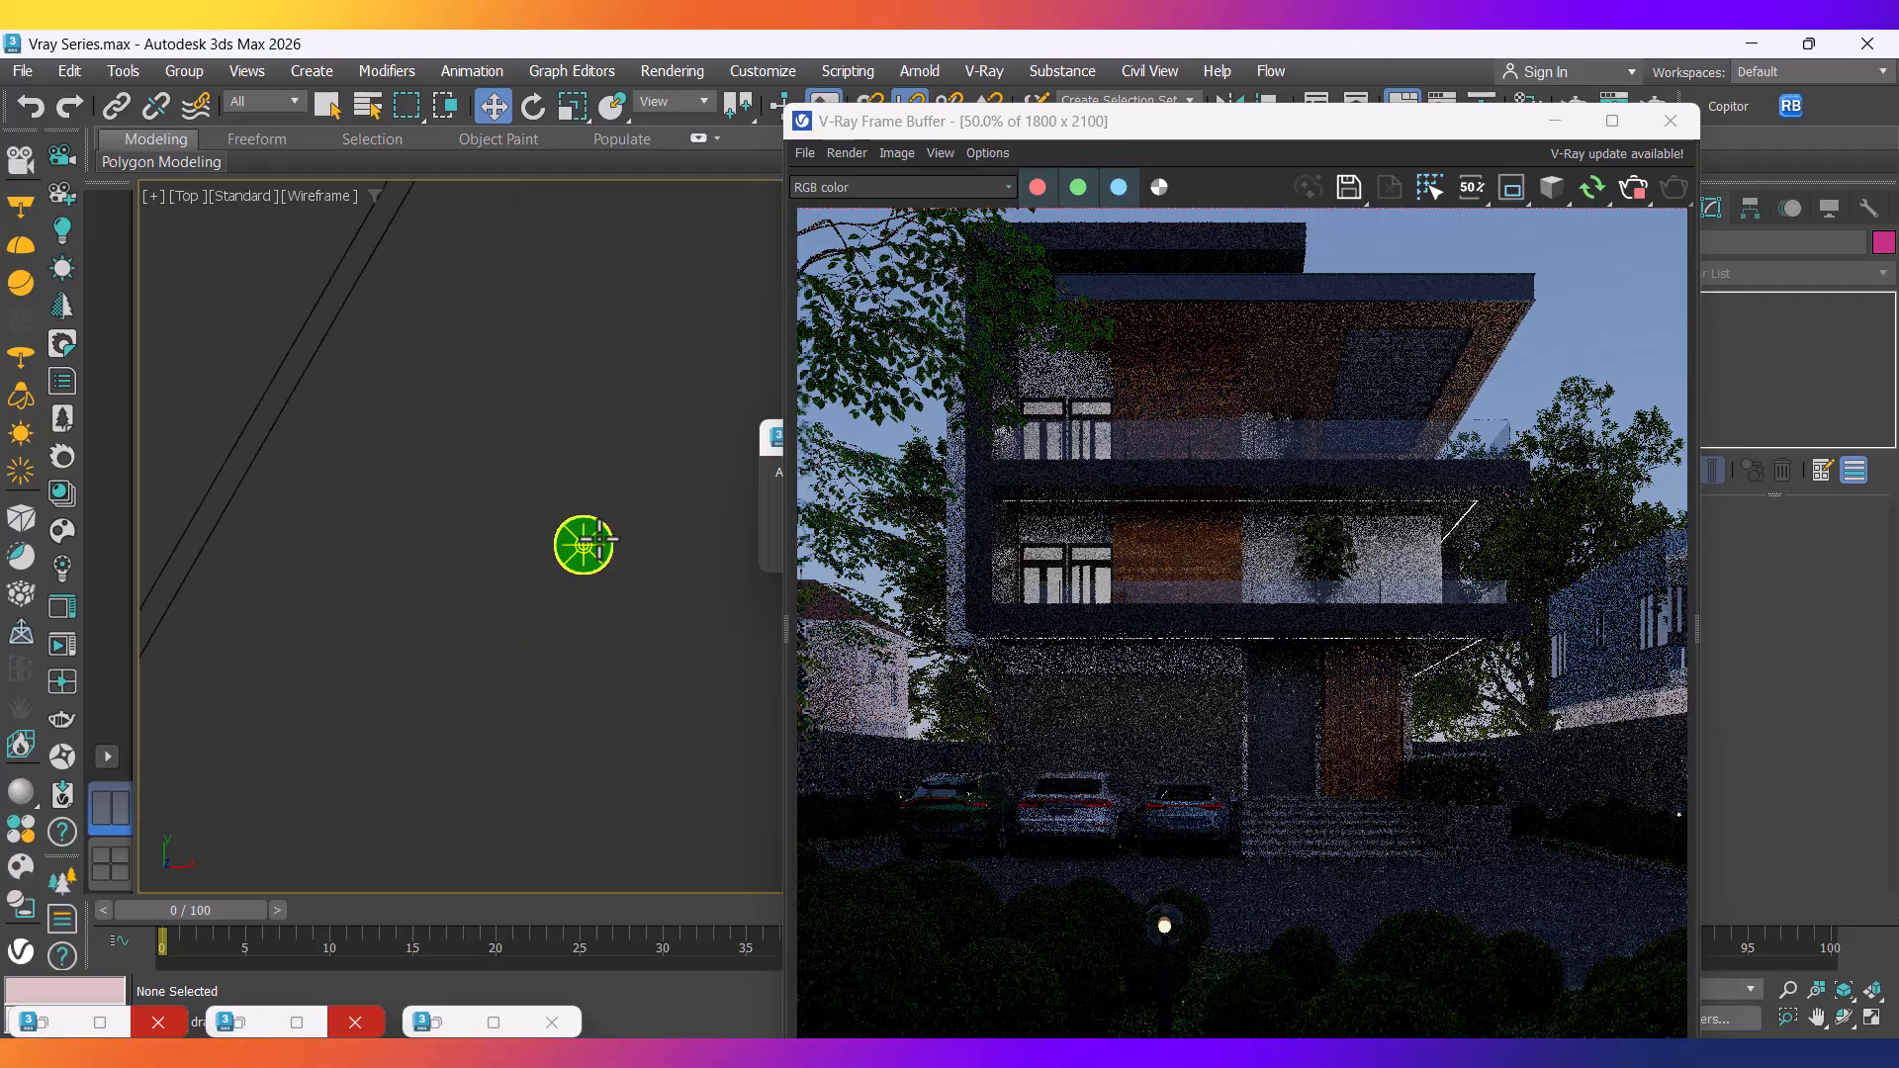
pyautogui.click(583, 542)
# Ungroup the garden lamp and select its VRayLight using the Lights selection filter.
pyautogui.click(184, 72)
pyautogui.click(208, 135)
pyautogui.hotkey('ctrl', 'd')
pyautogui.click(263, 101)
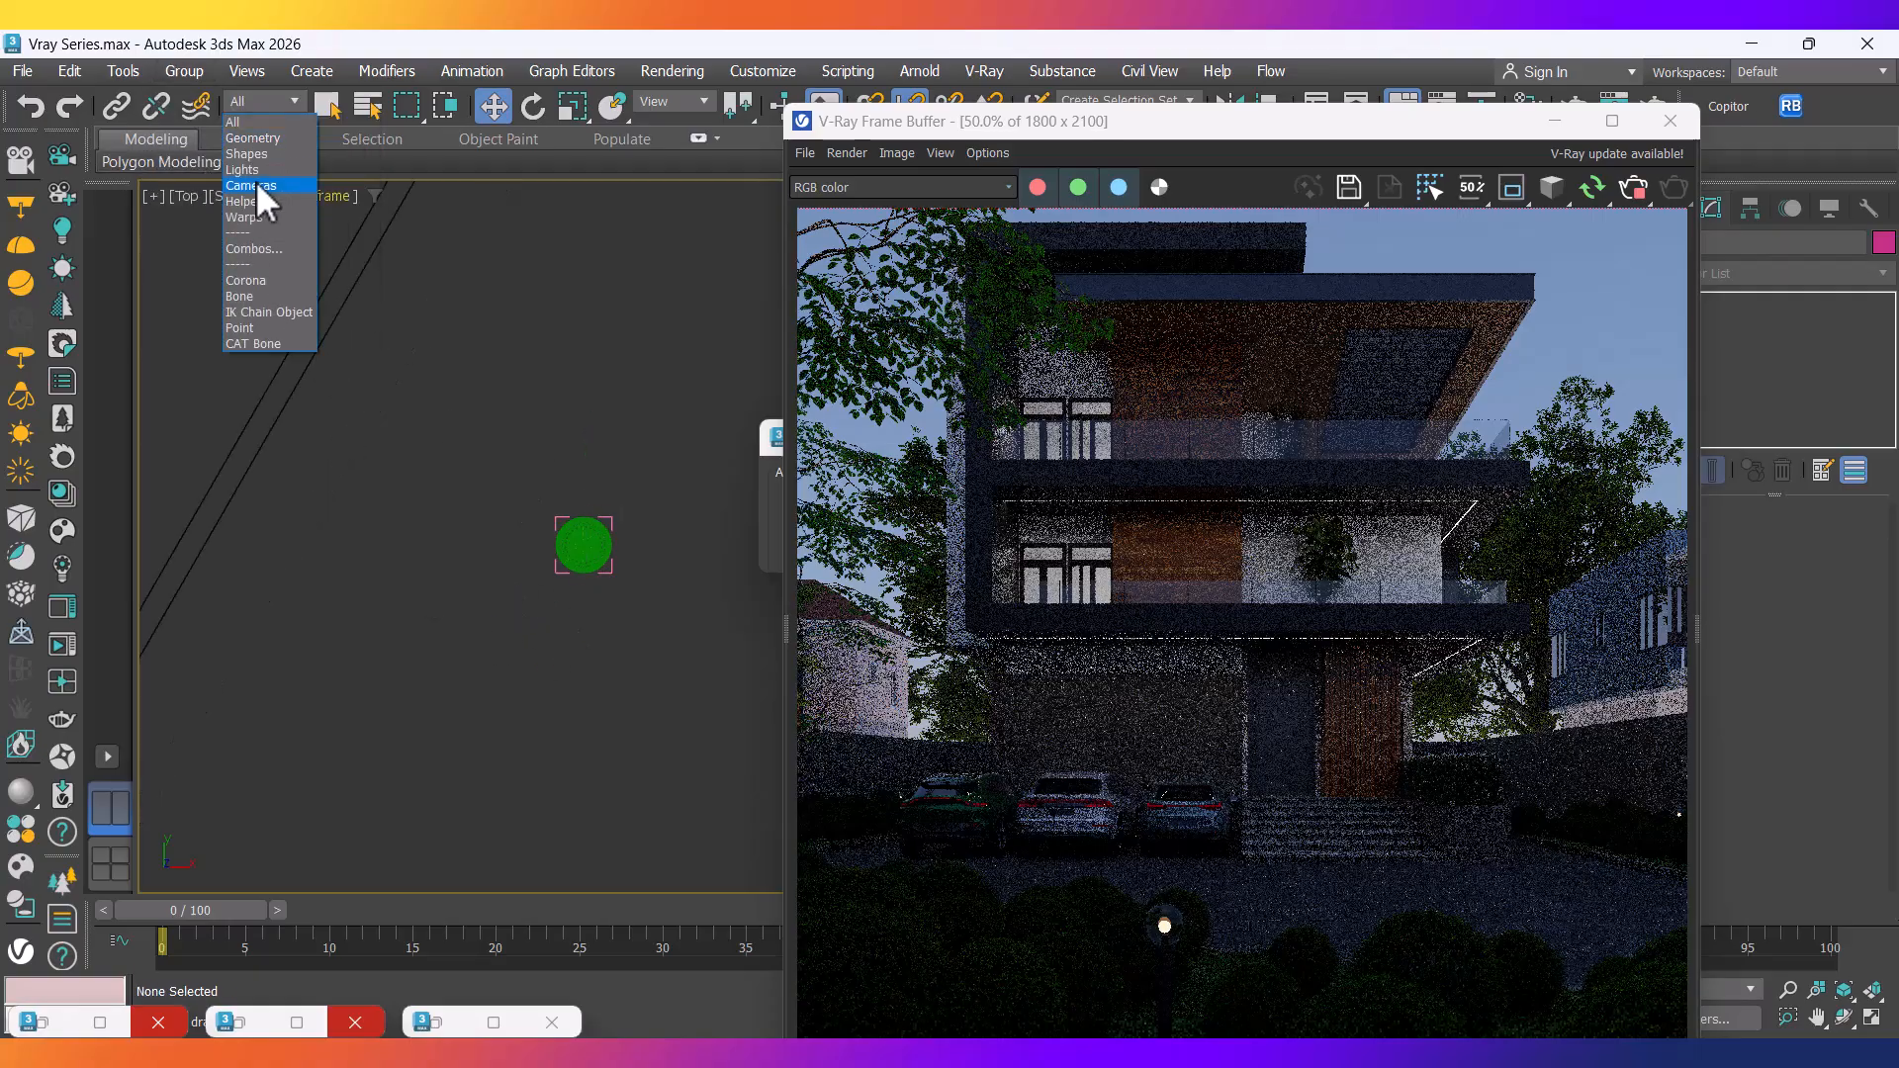
pyautogui.click(244, 170)
pyautogui.click(599, 549)
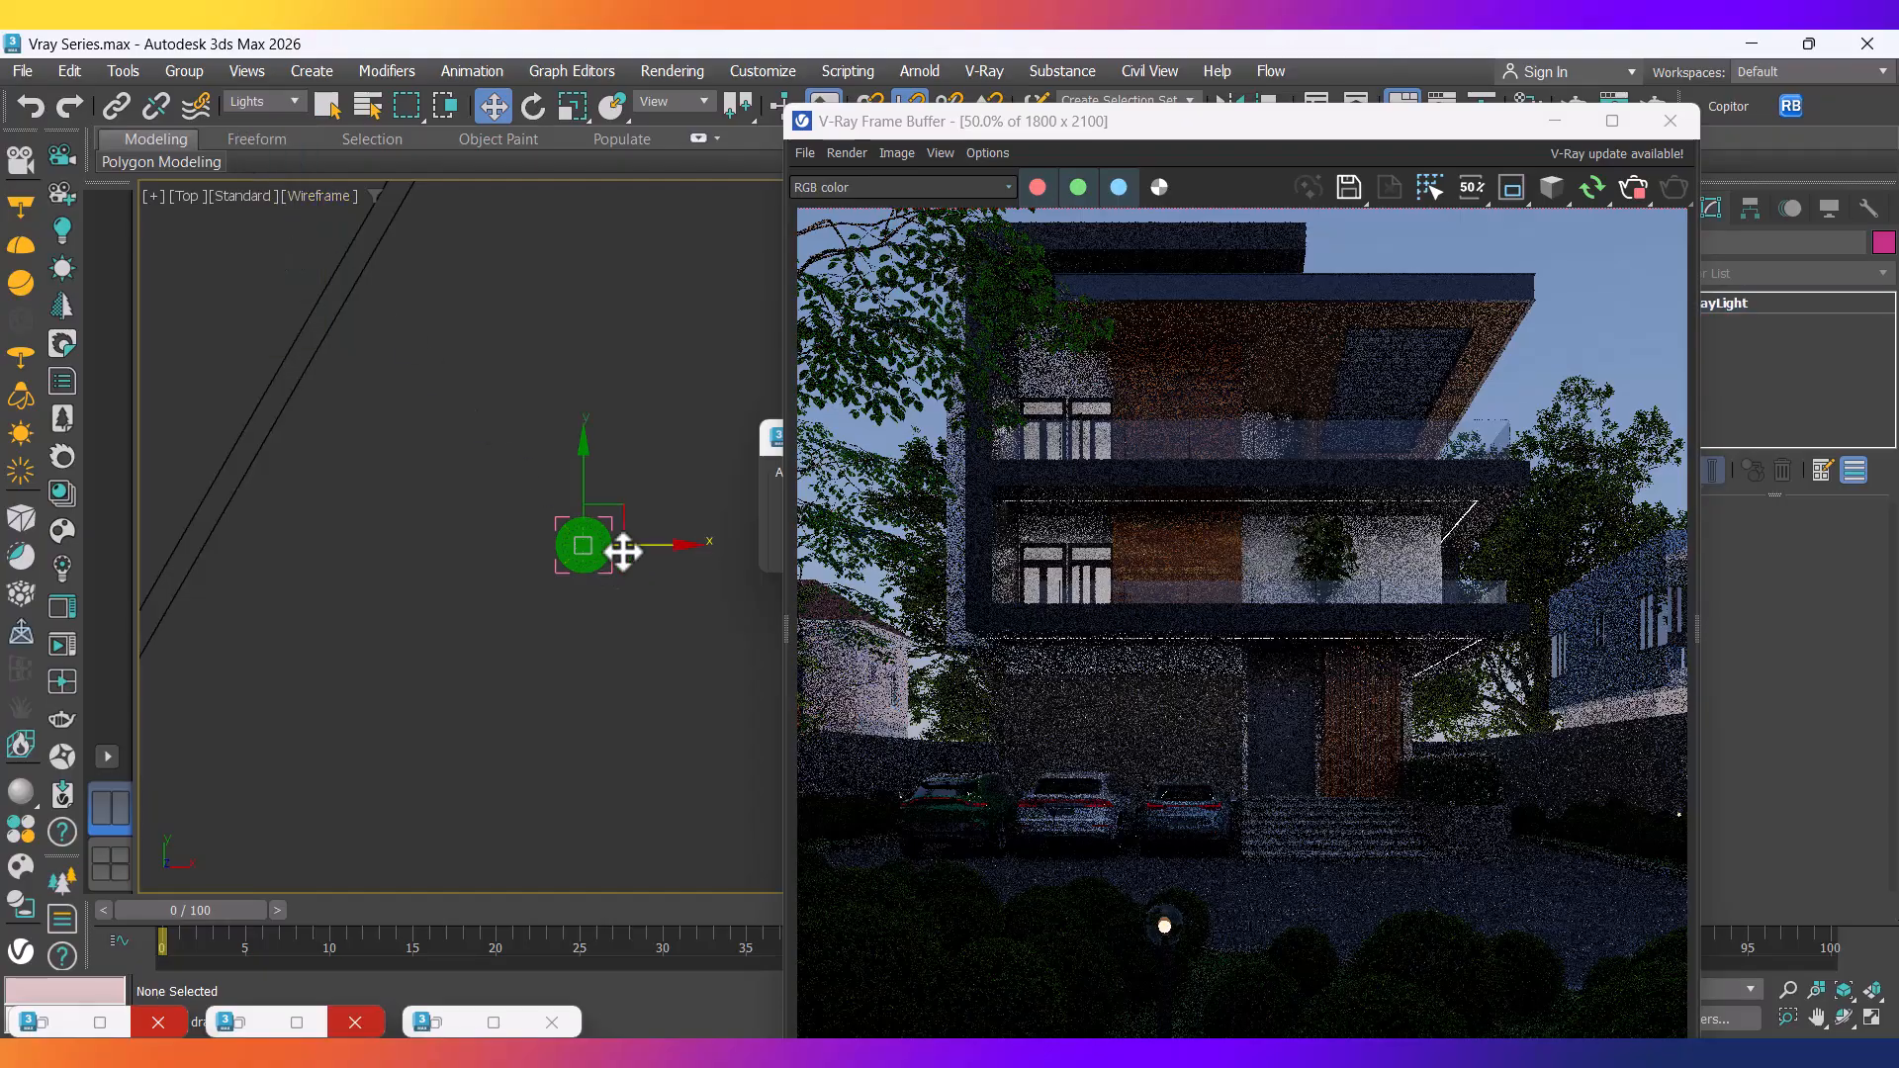
pyautogui.moveTo(1202, 122); pyautogui.dragTo(460, 111)
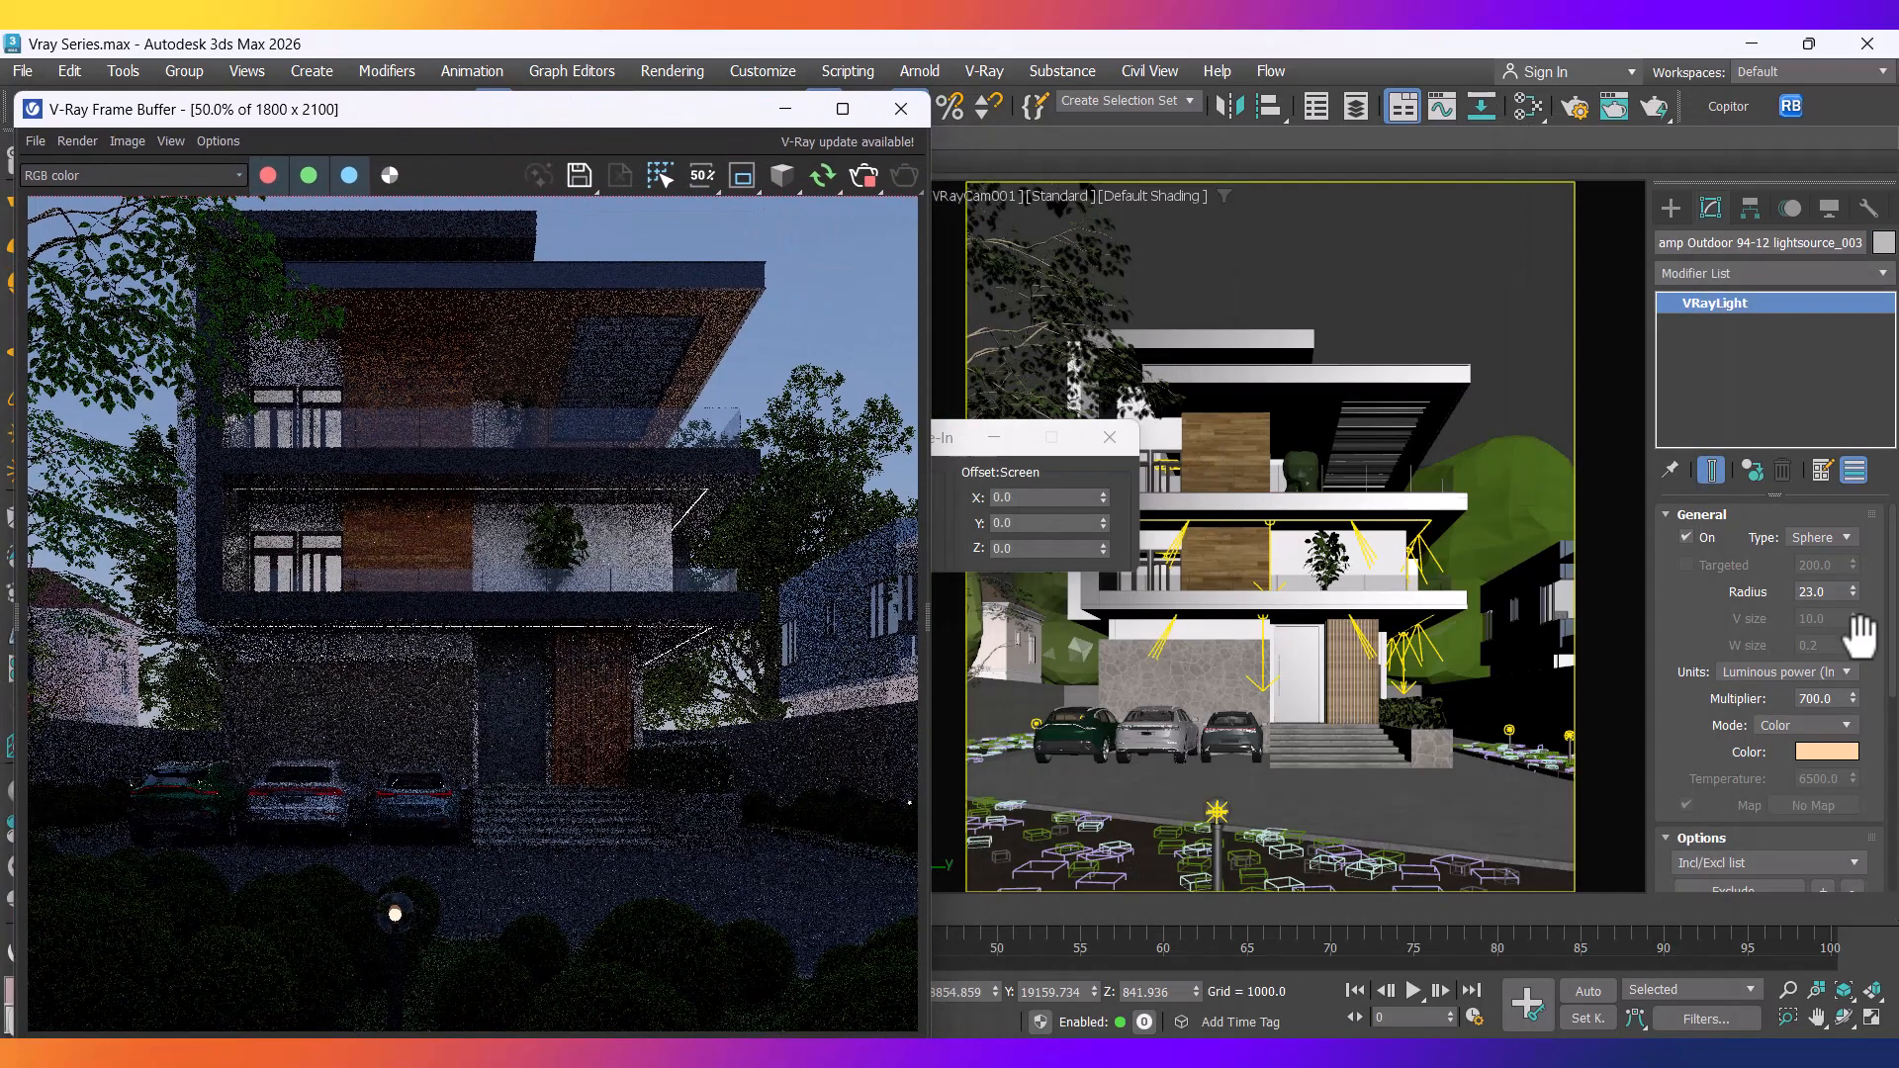
# Compare the light unit options, settling on Radiant power (W).
pyautogui.click(1820, 672)
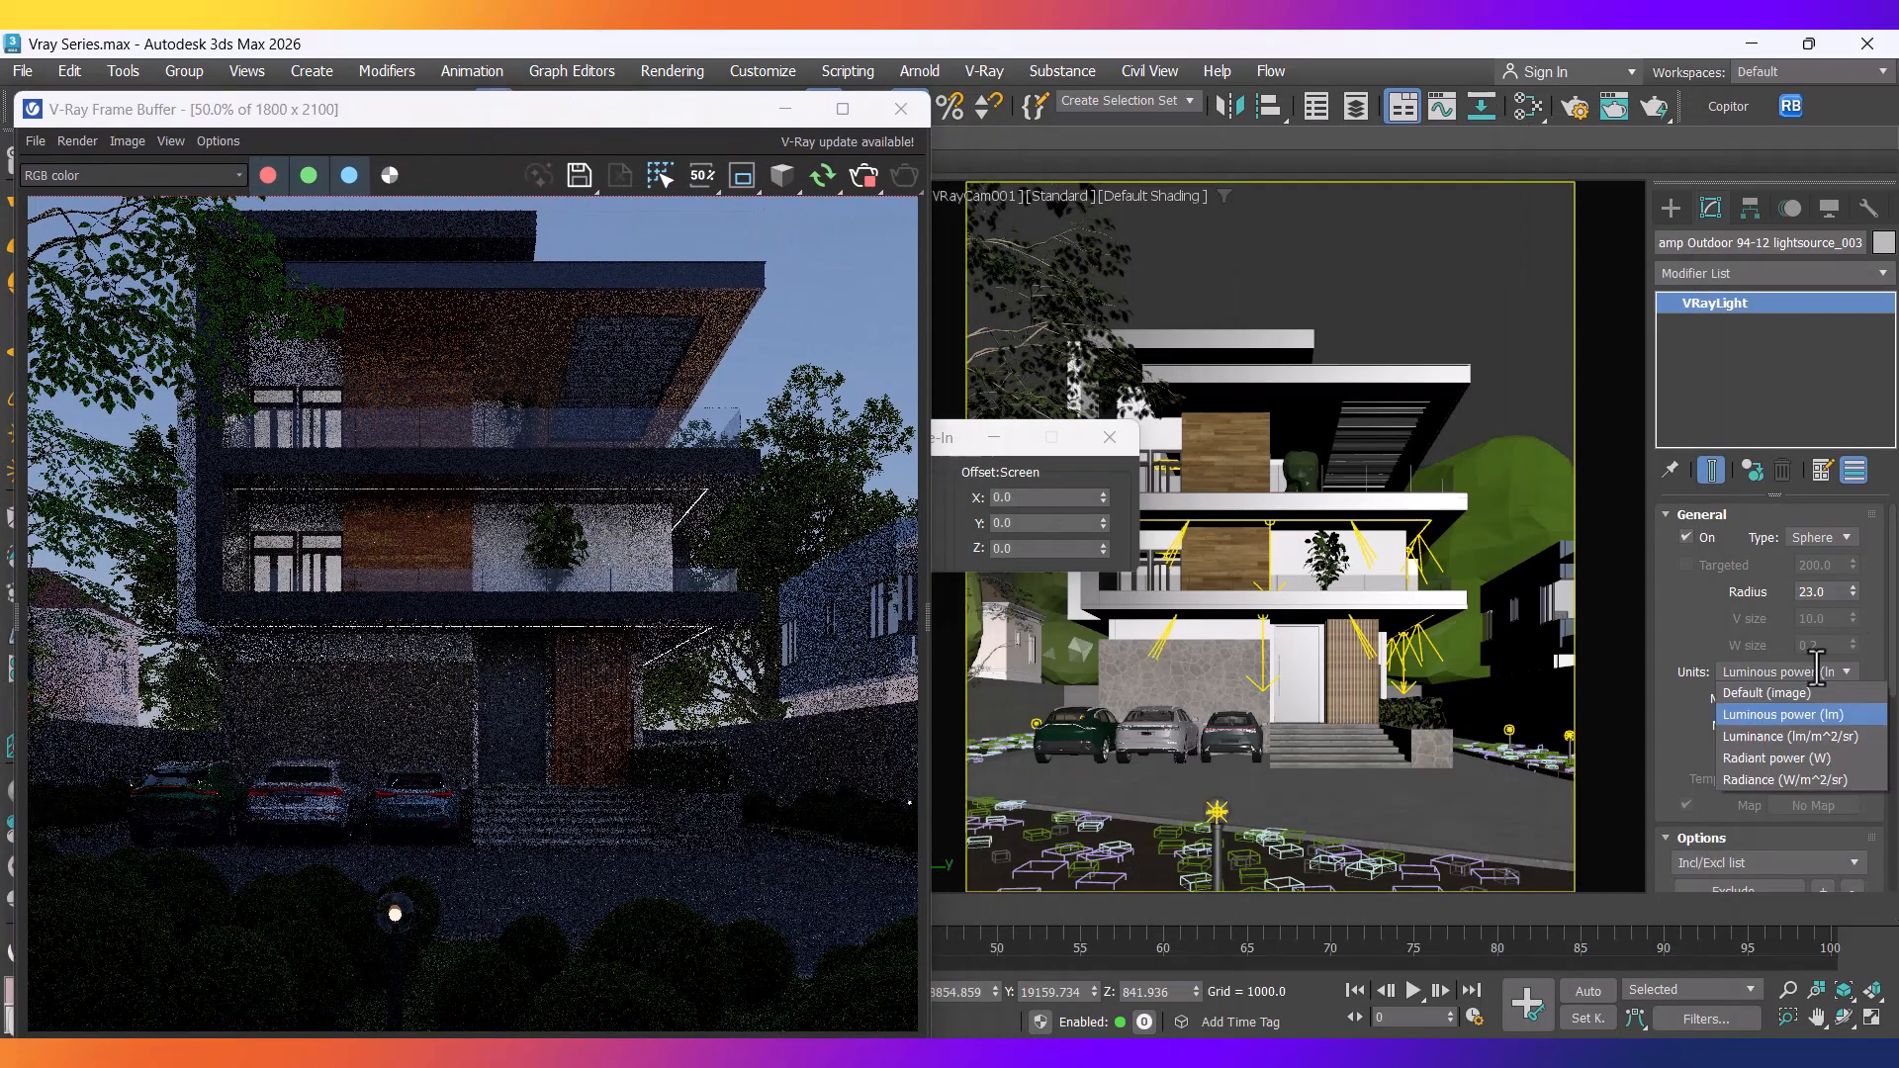
pyautogui.click(1783, 759)
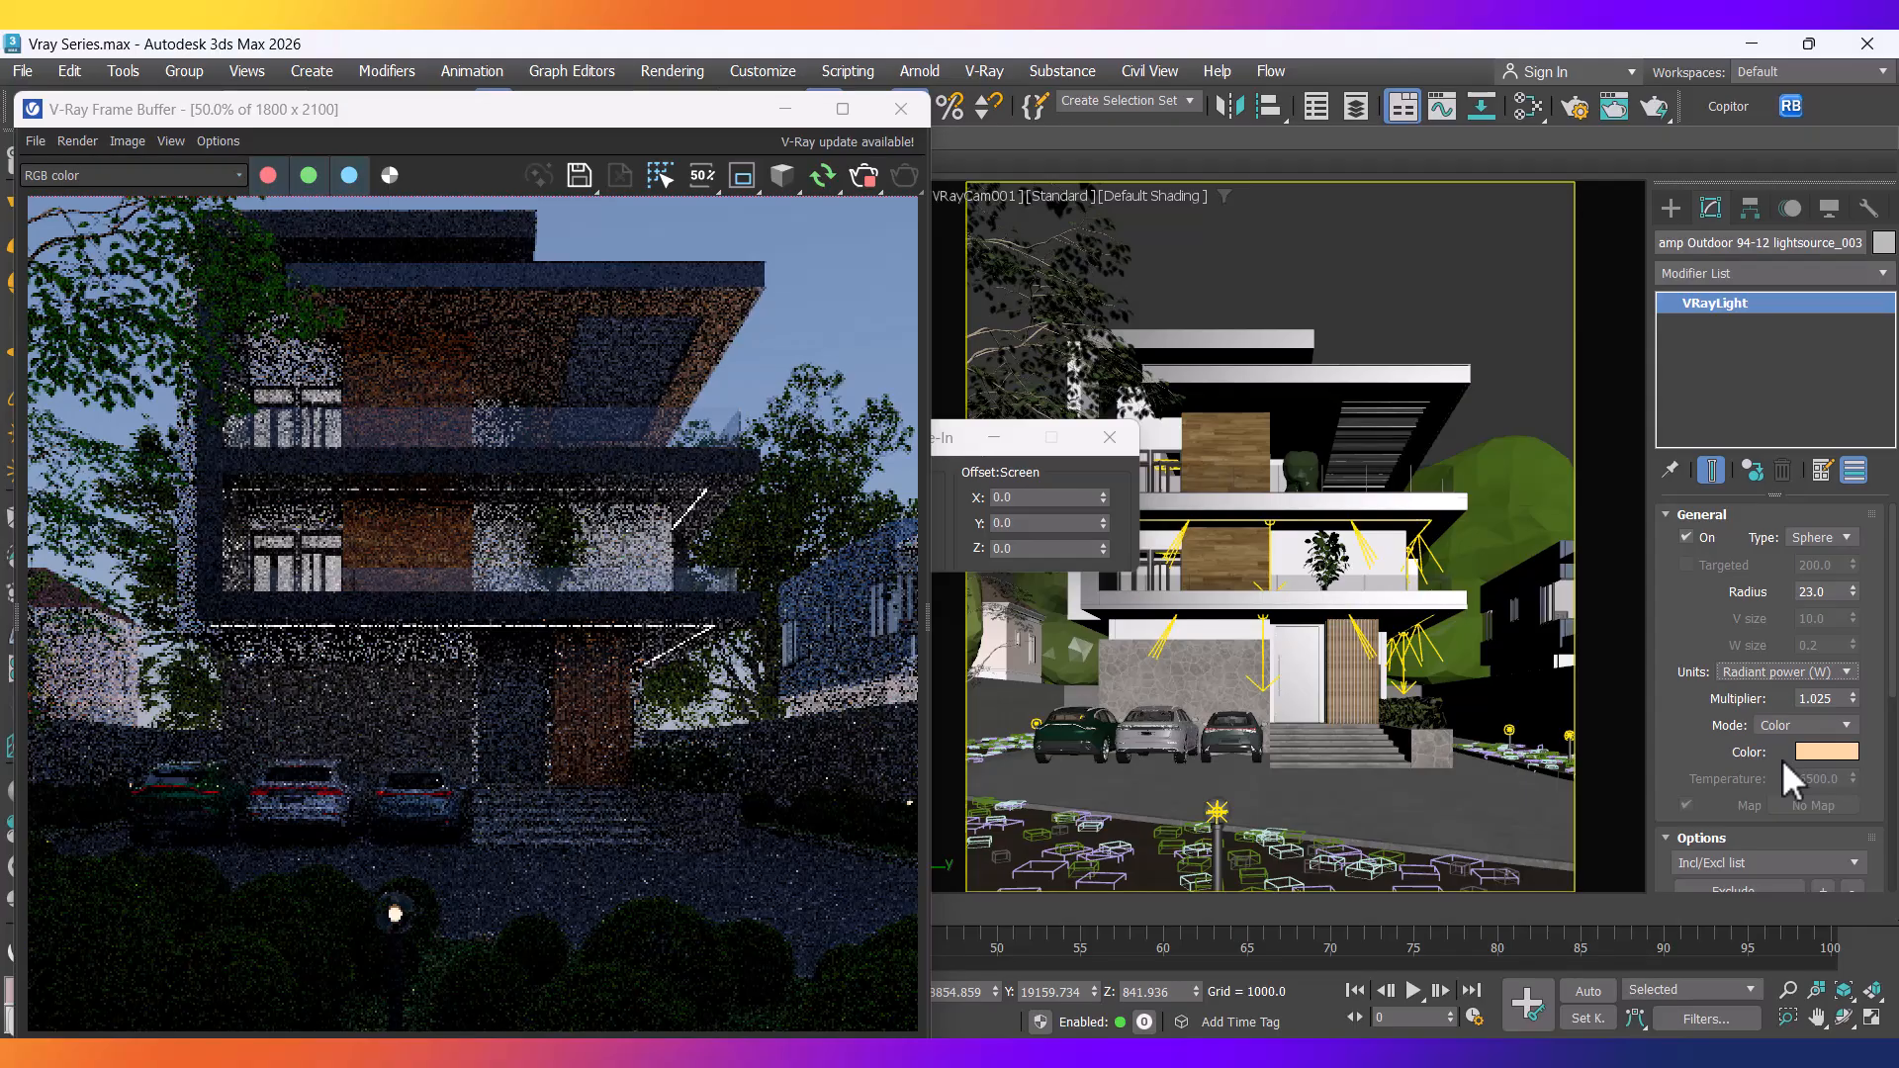
pyautogui.click(1831, 673)
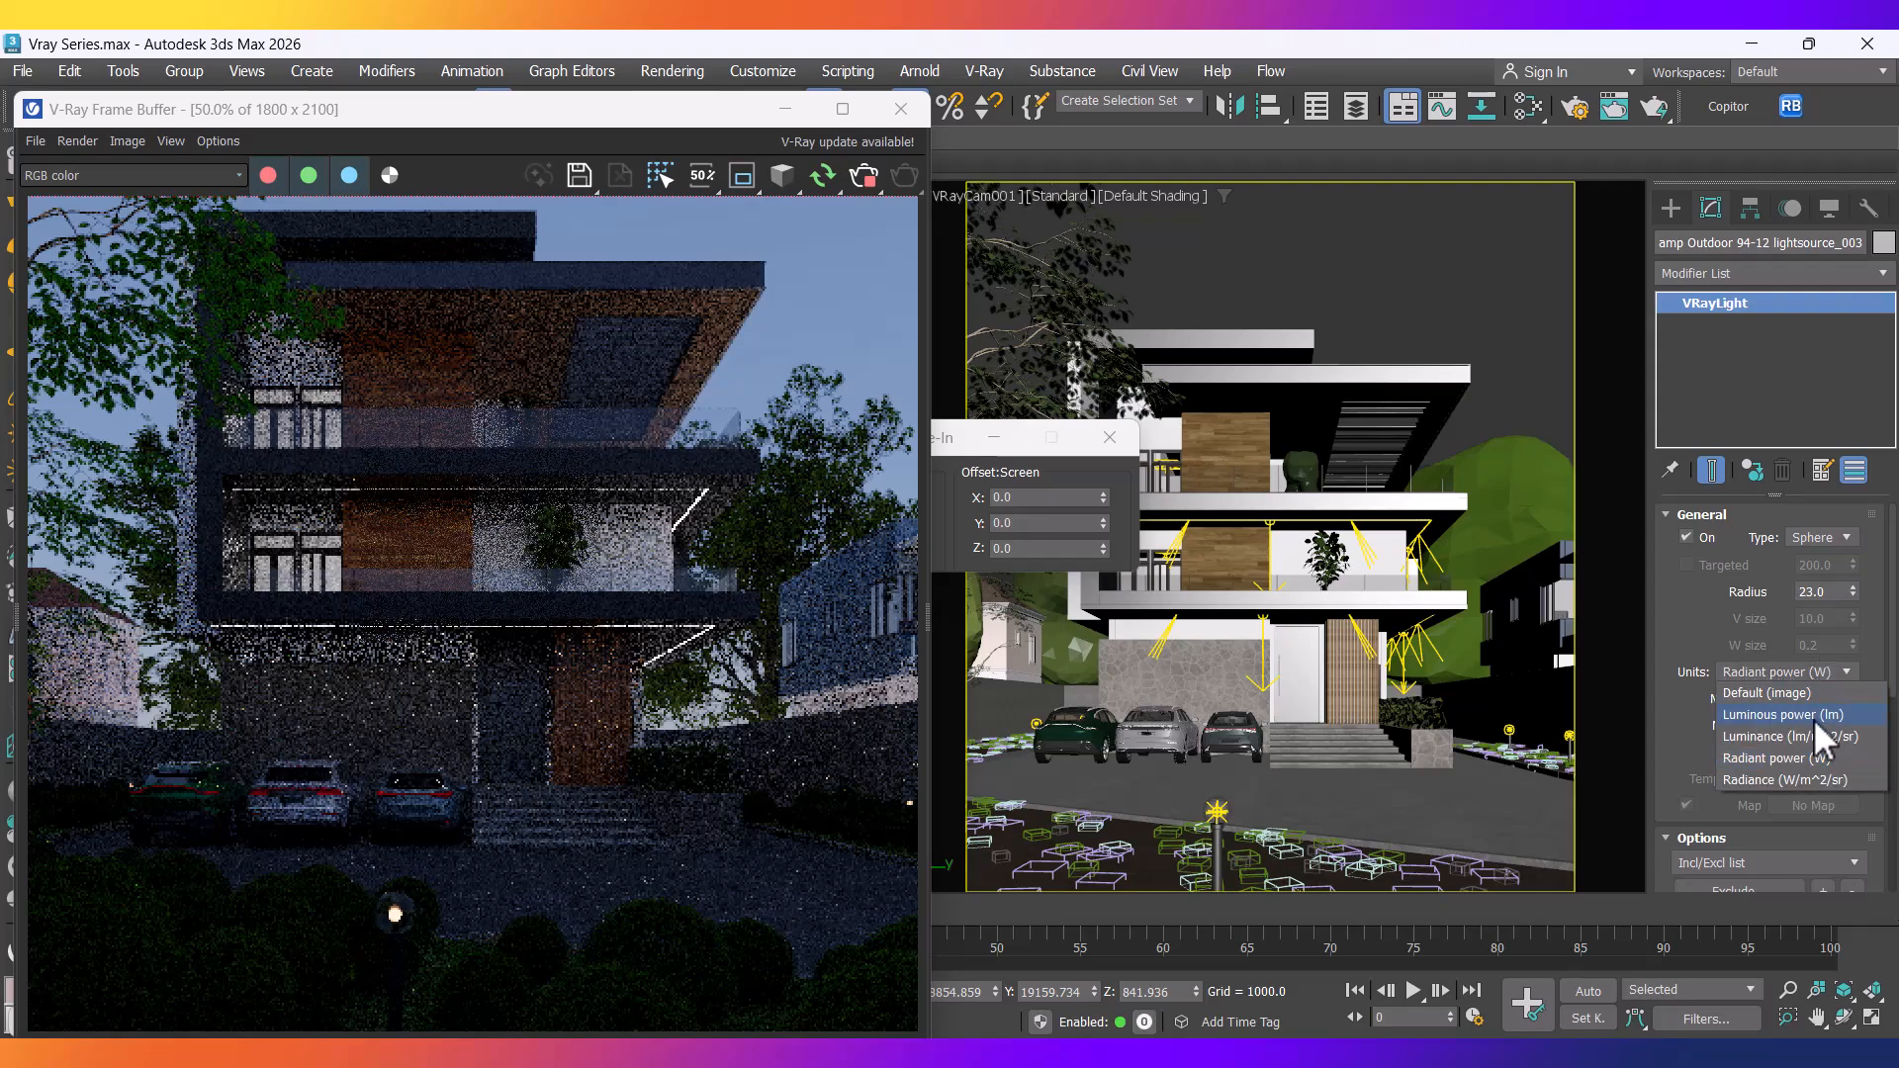
pyautogui.click(1814, 718)
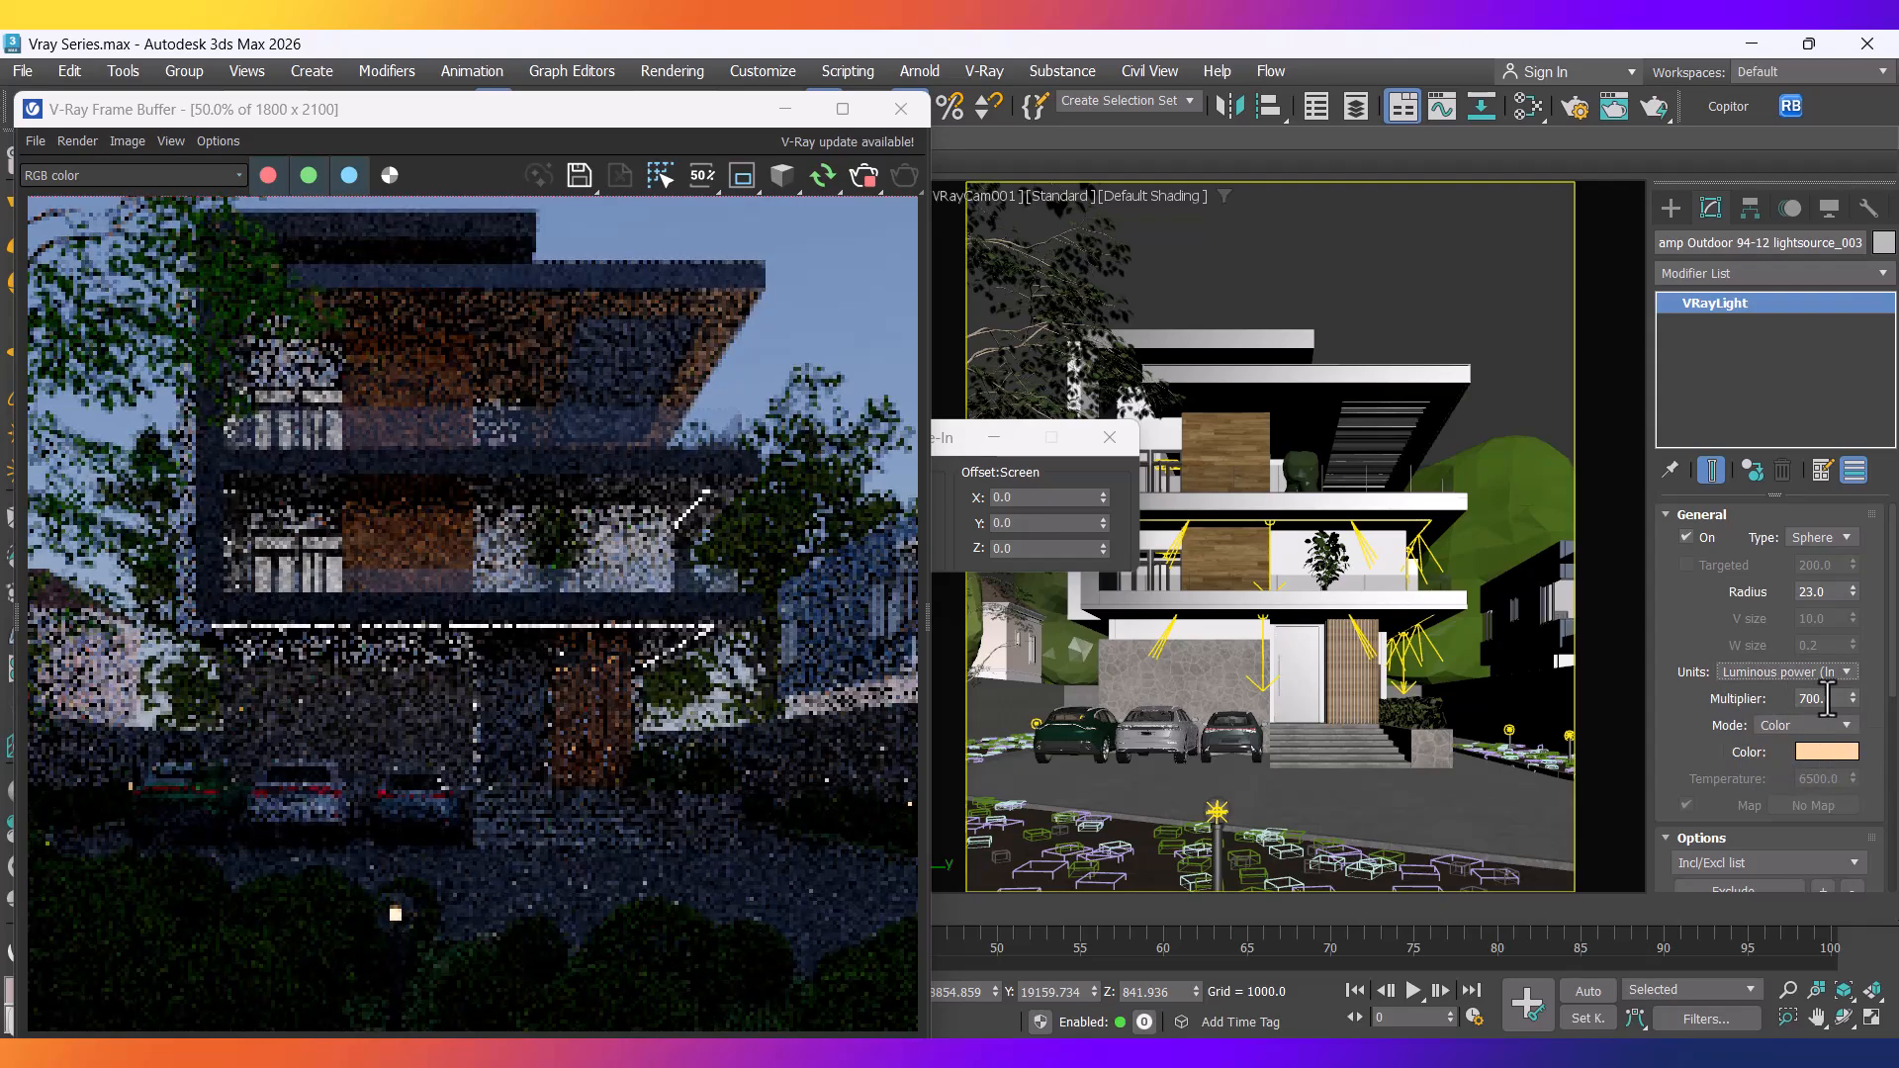
pyautogui.click(1808, 673)
pyautogui.click(1783, 728)
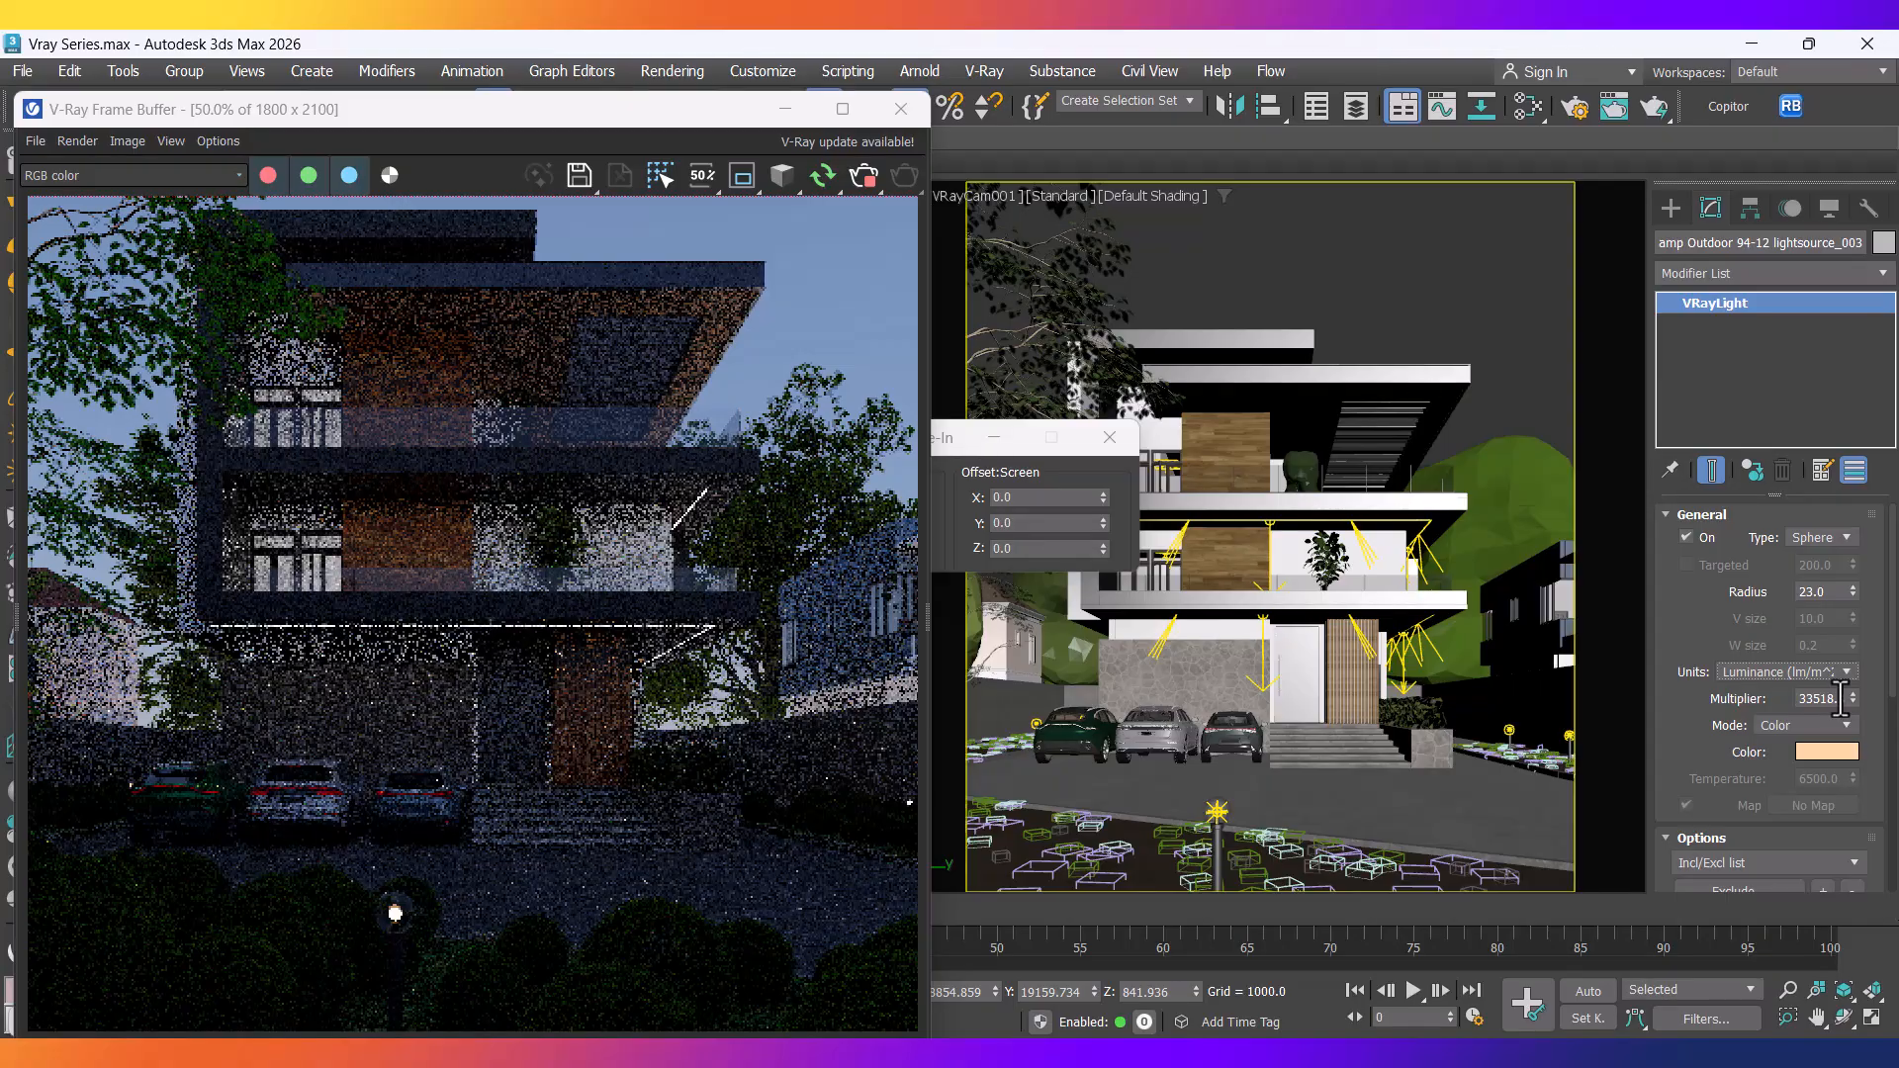
pyautogui.click(1831, 672)
pyautogui.click(1814, 715)
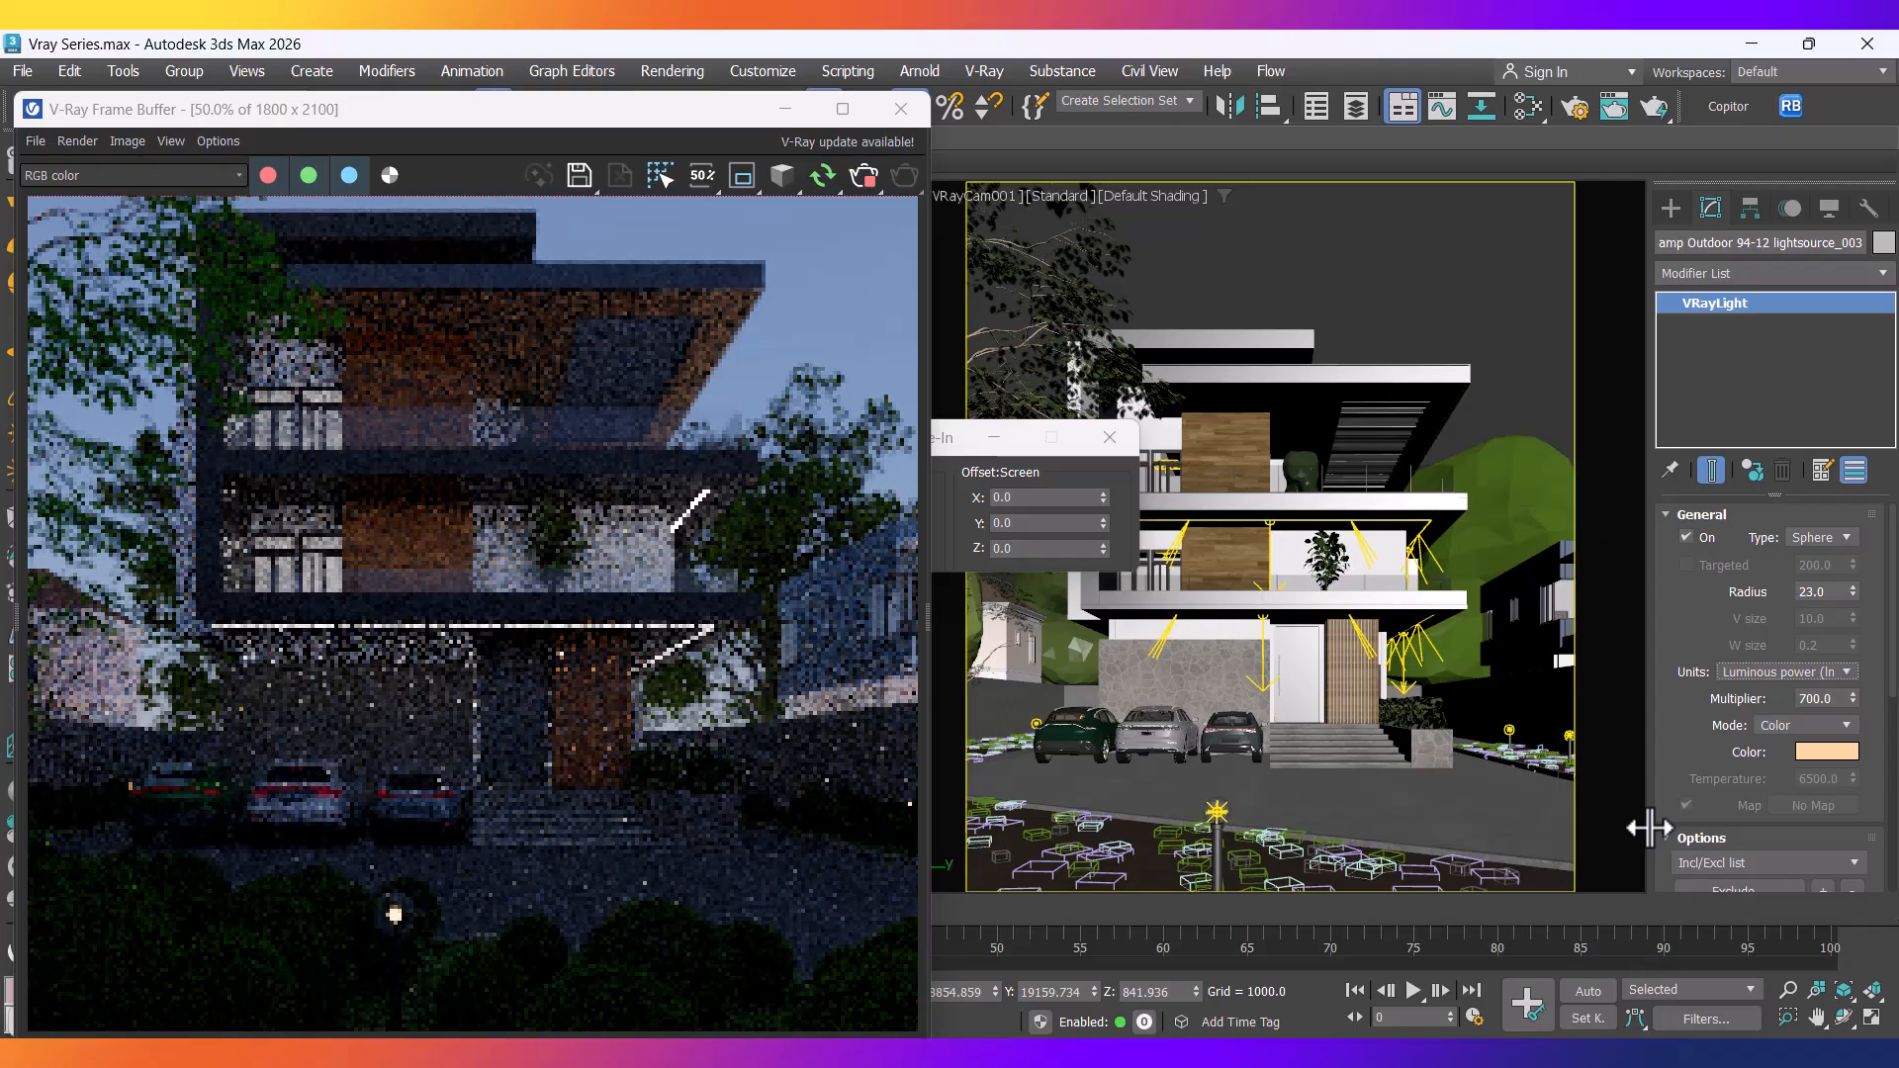
pyautogui.click(1794, 673)
pyautogui.click(1774, 758)
# Raise the light multiplier through 5 and 100 to 500.
pyautogui.doubleClick(1829, 699)
pyautogui.write('5')
pyautogui.press('Return')
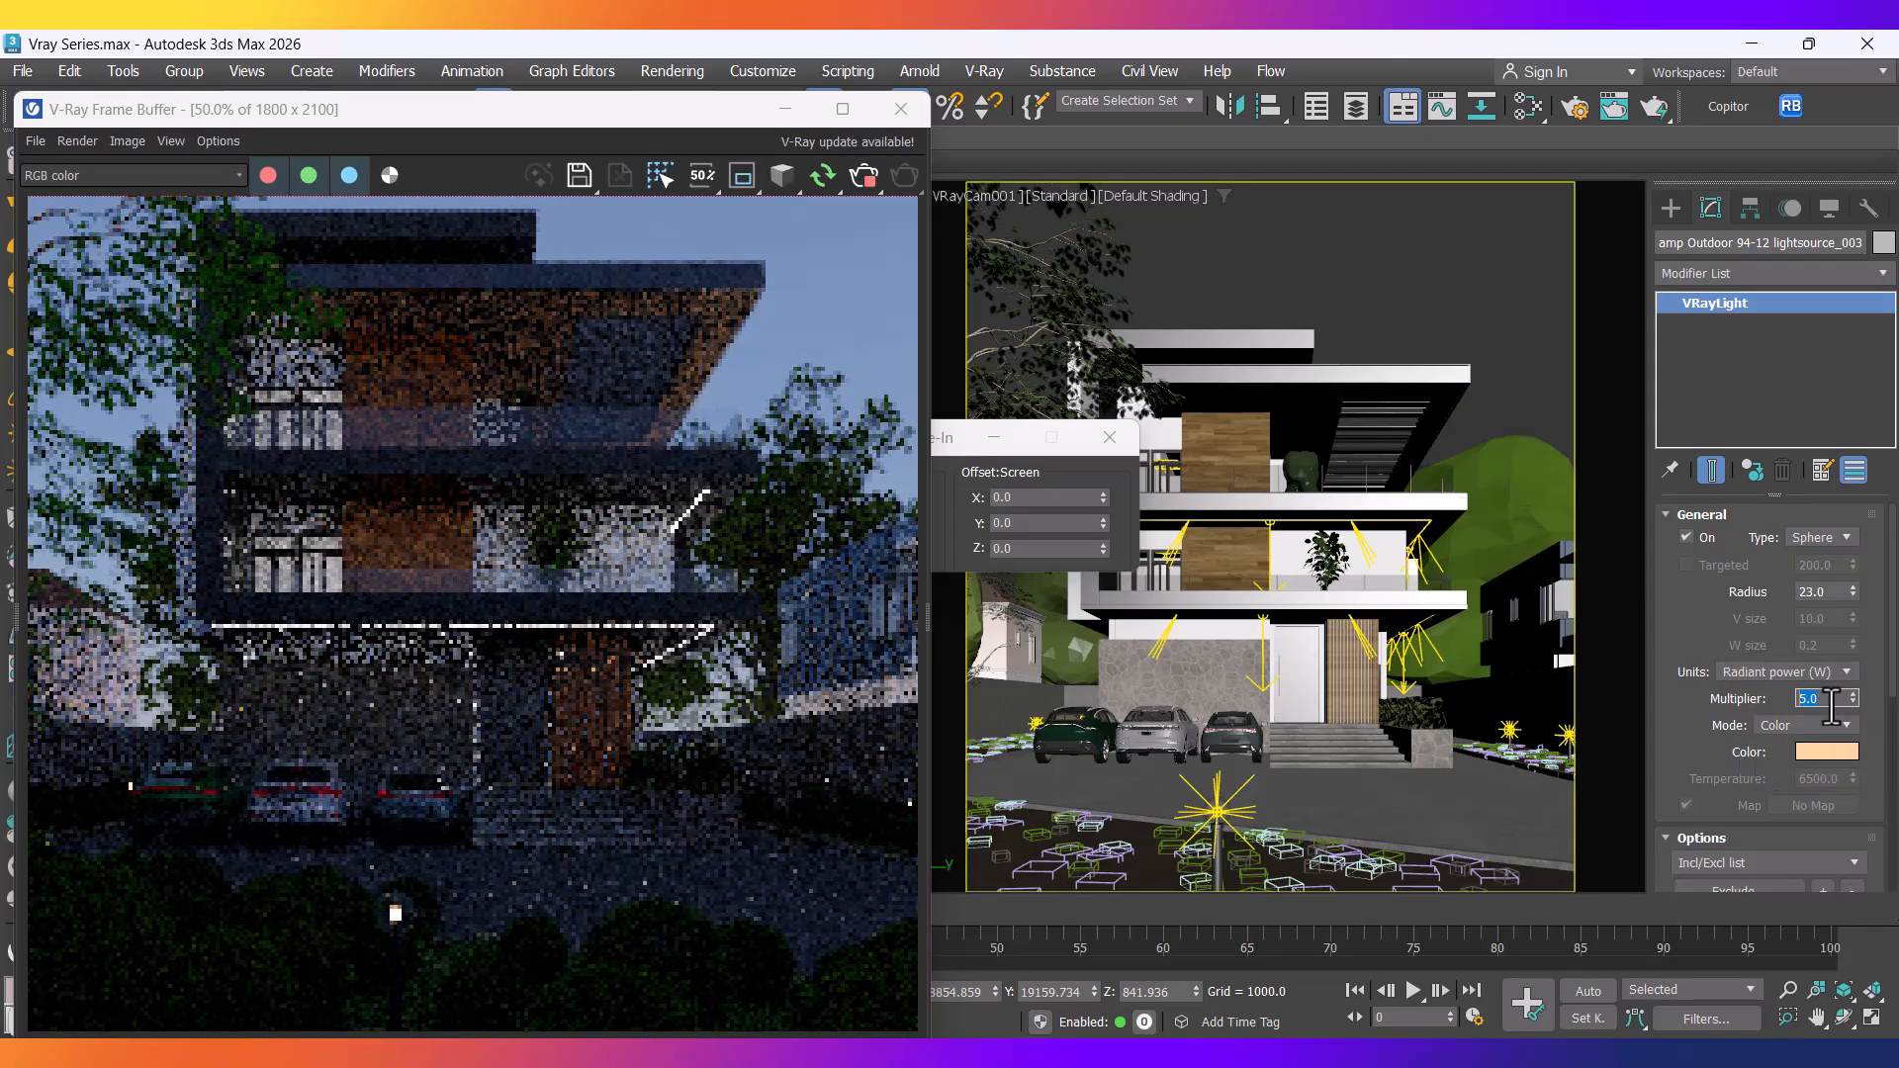
pyautogui.scroll(-2, 472, 722)
pyautogui.scroll(2, 390, 841)
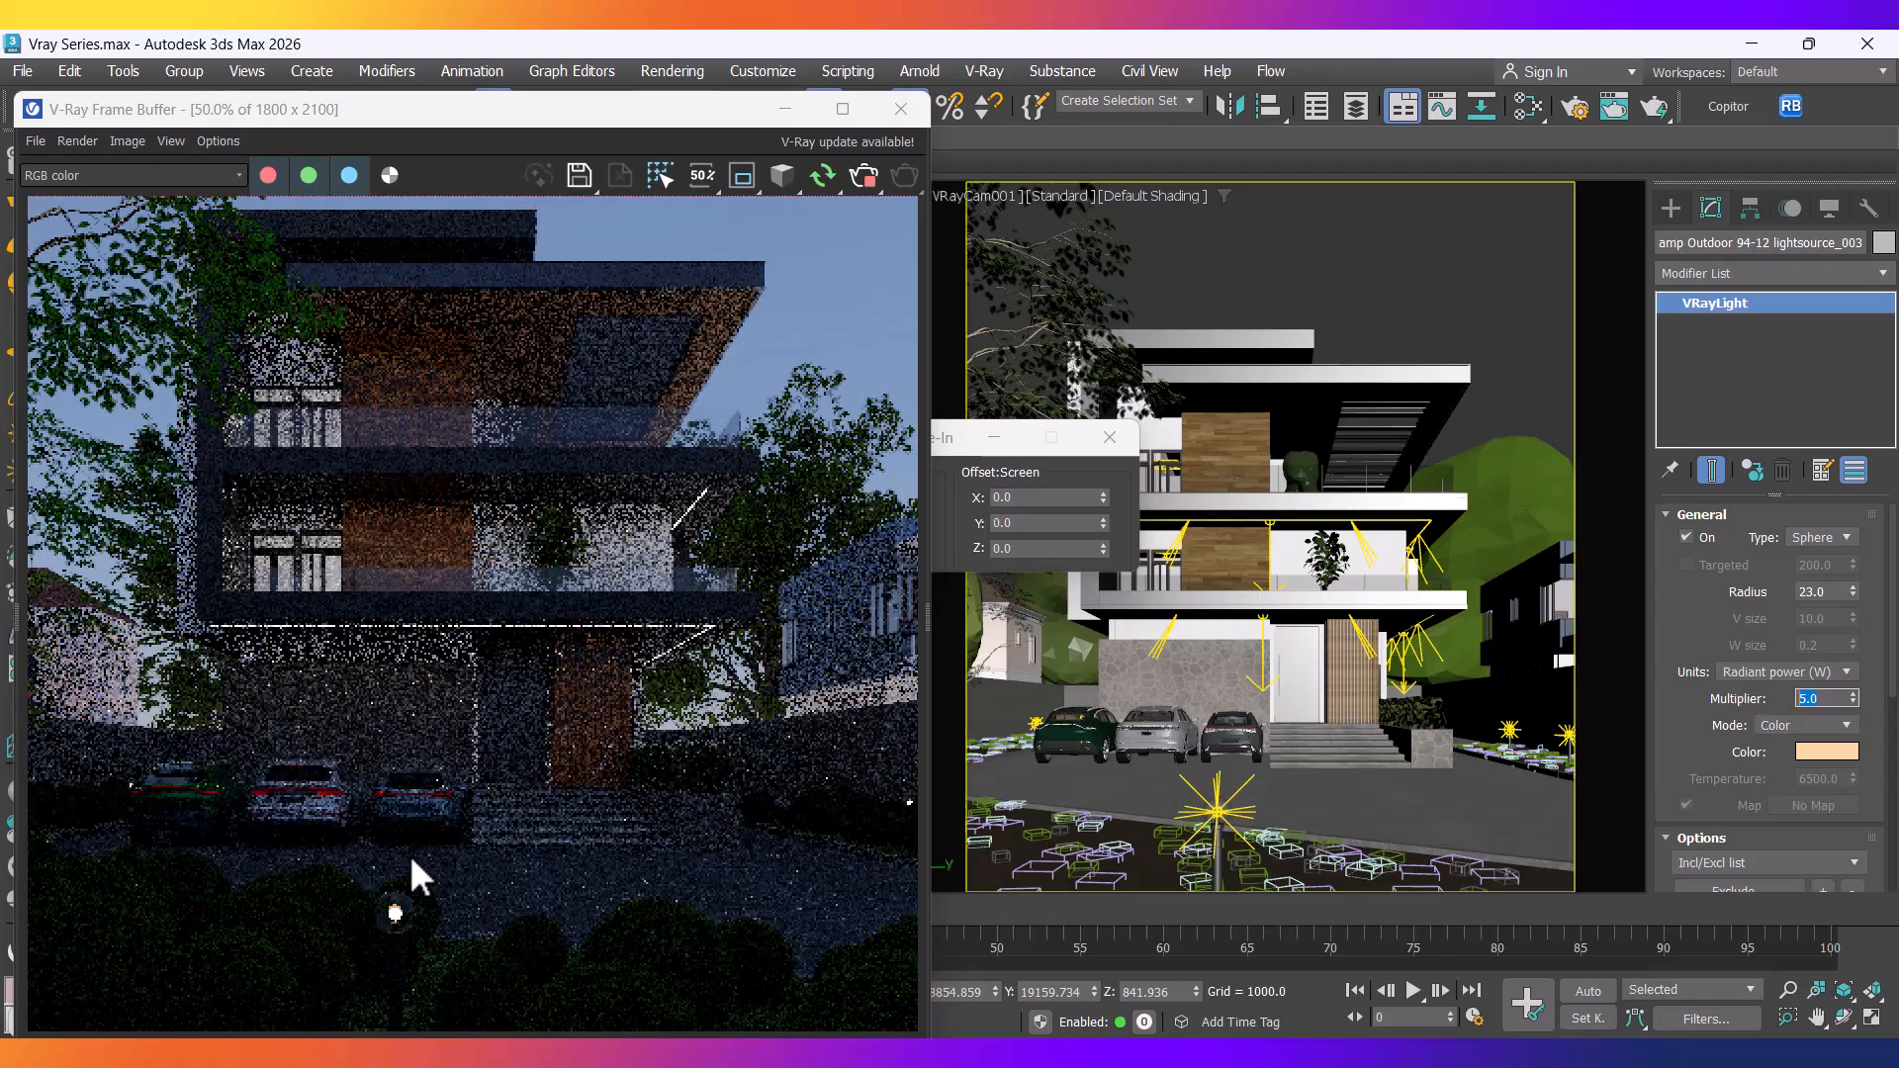
pyautogui.write('100')
pyautogui.press('Return')
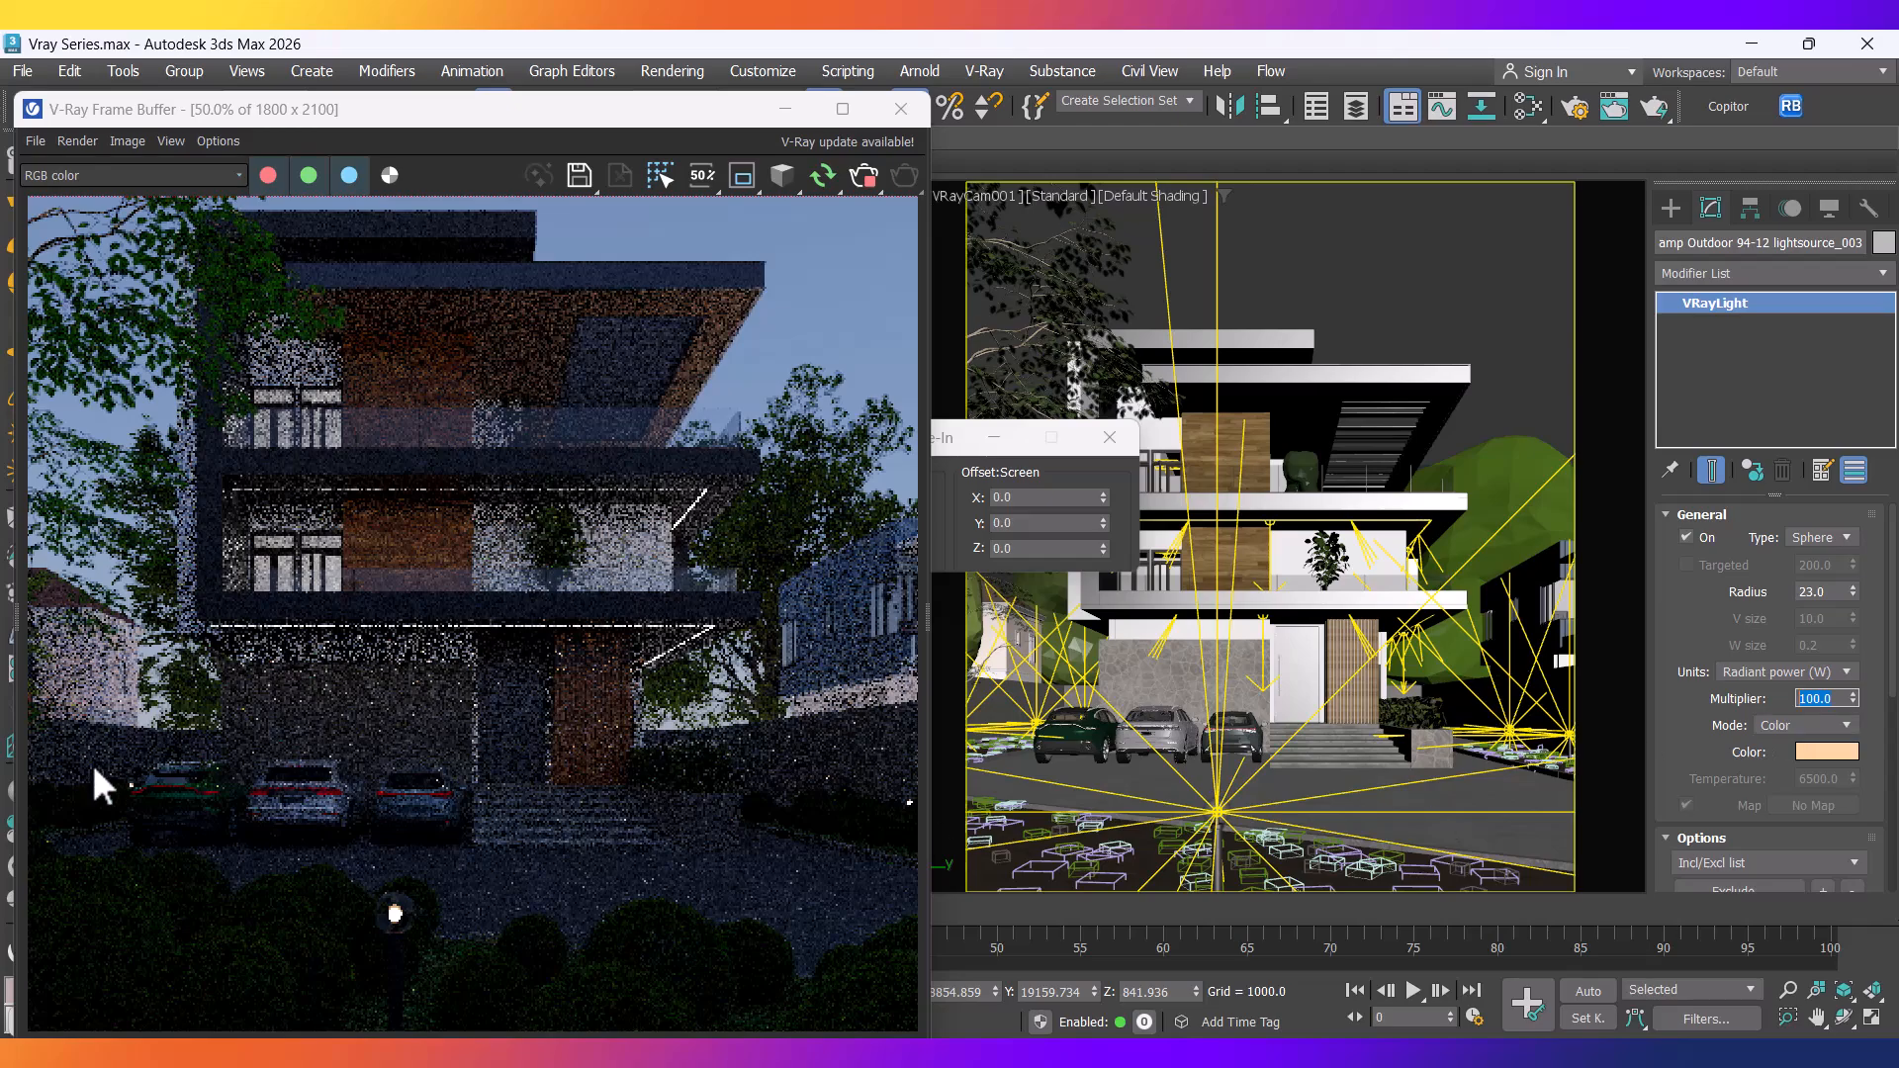
pyautogui.scroll(-1, 325, 920)
pyautogui.scroll(1, 331, 925)
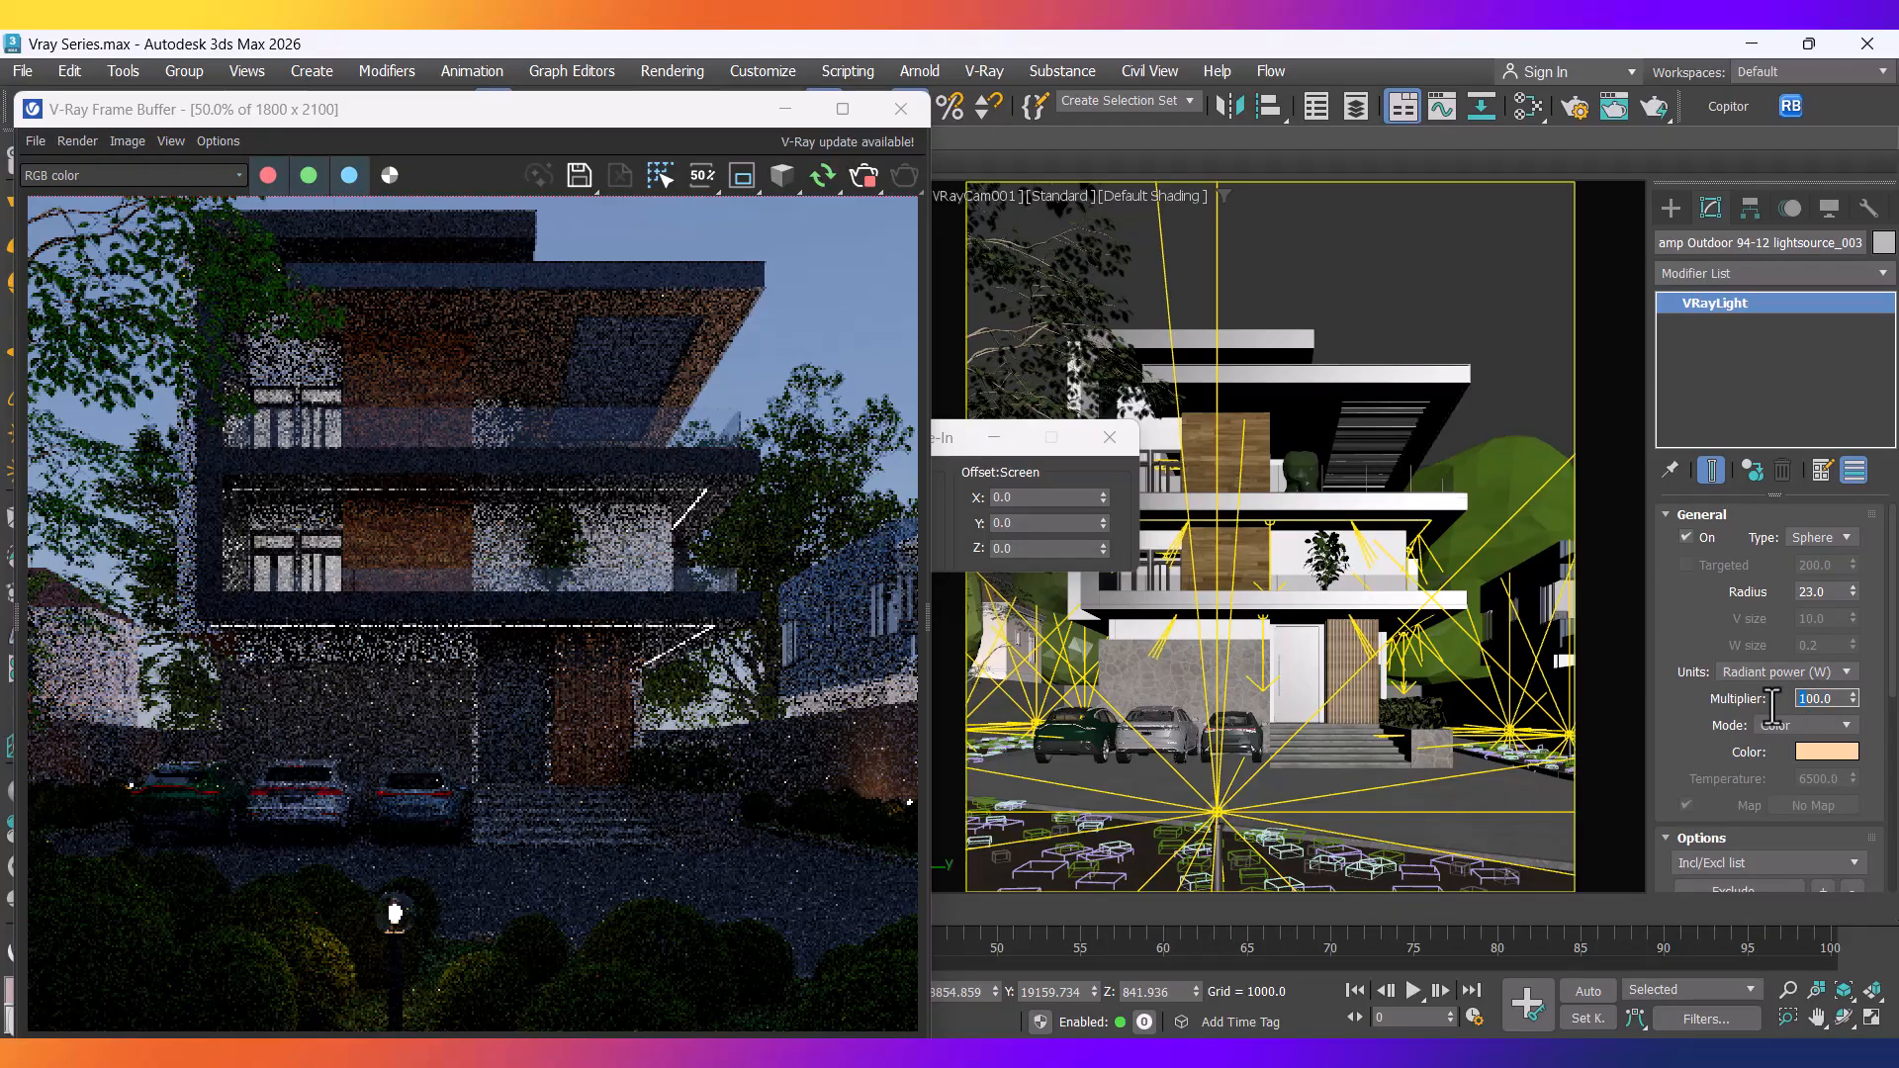
pyautogui.write('500')
pyautogui.press('Return')
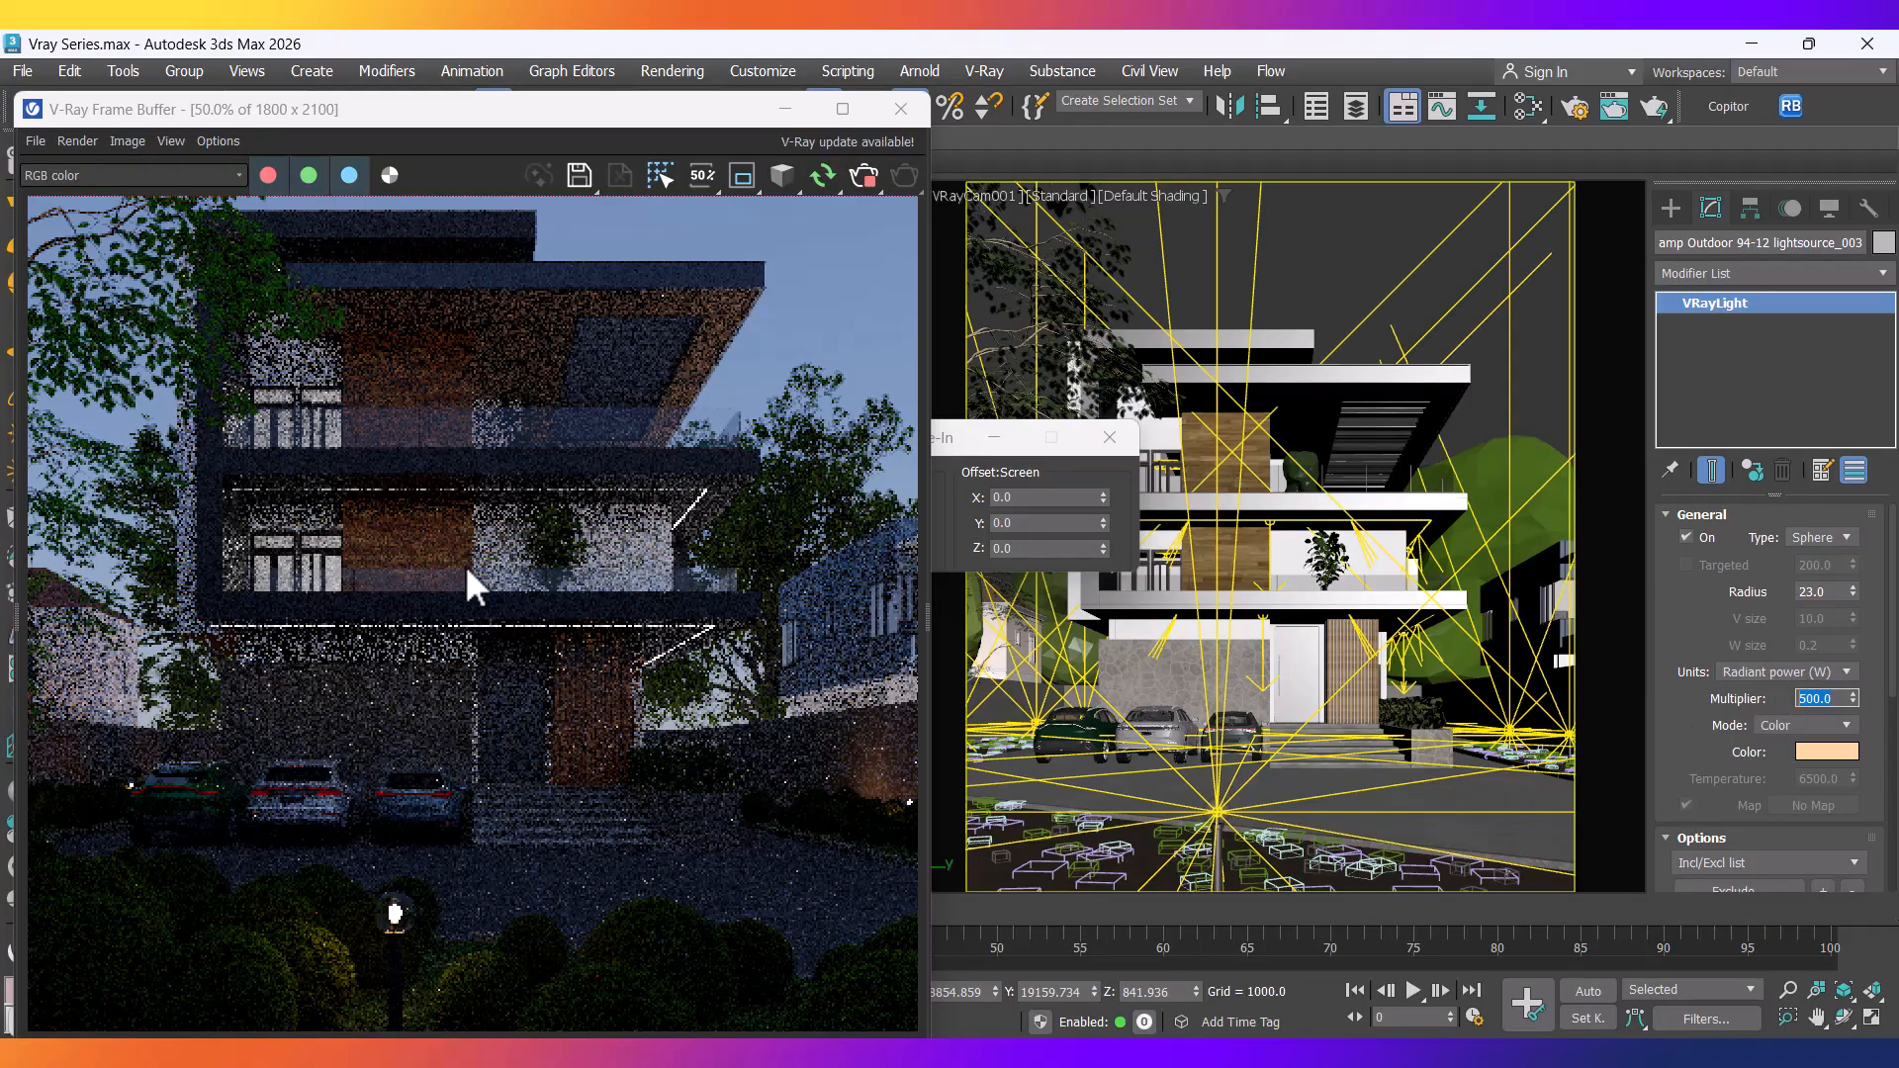
pyautogui.scroll(-2, 465, 565)
pyautogui.scroll(1, 436, 785)
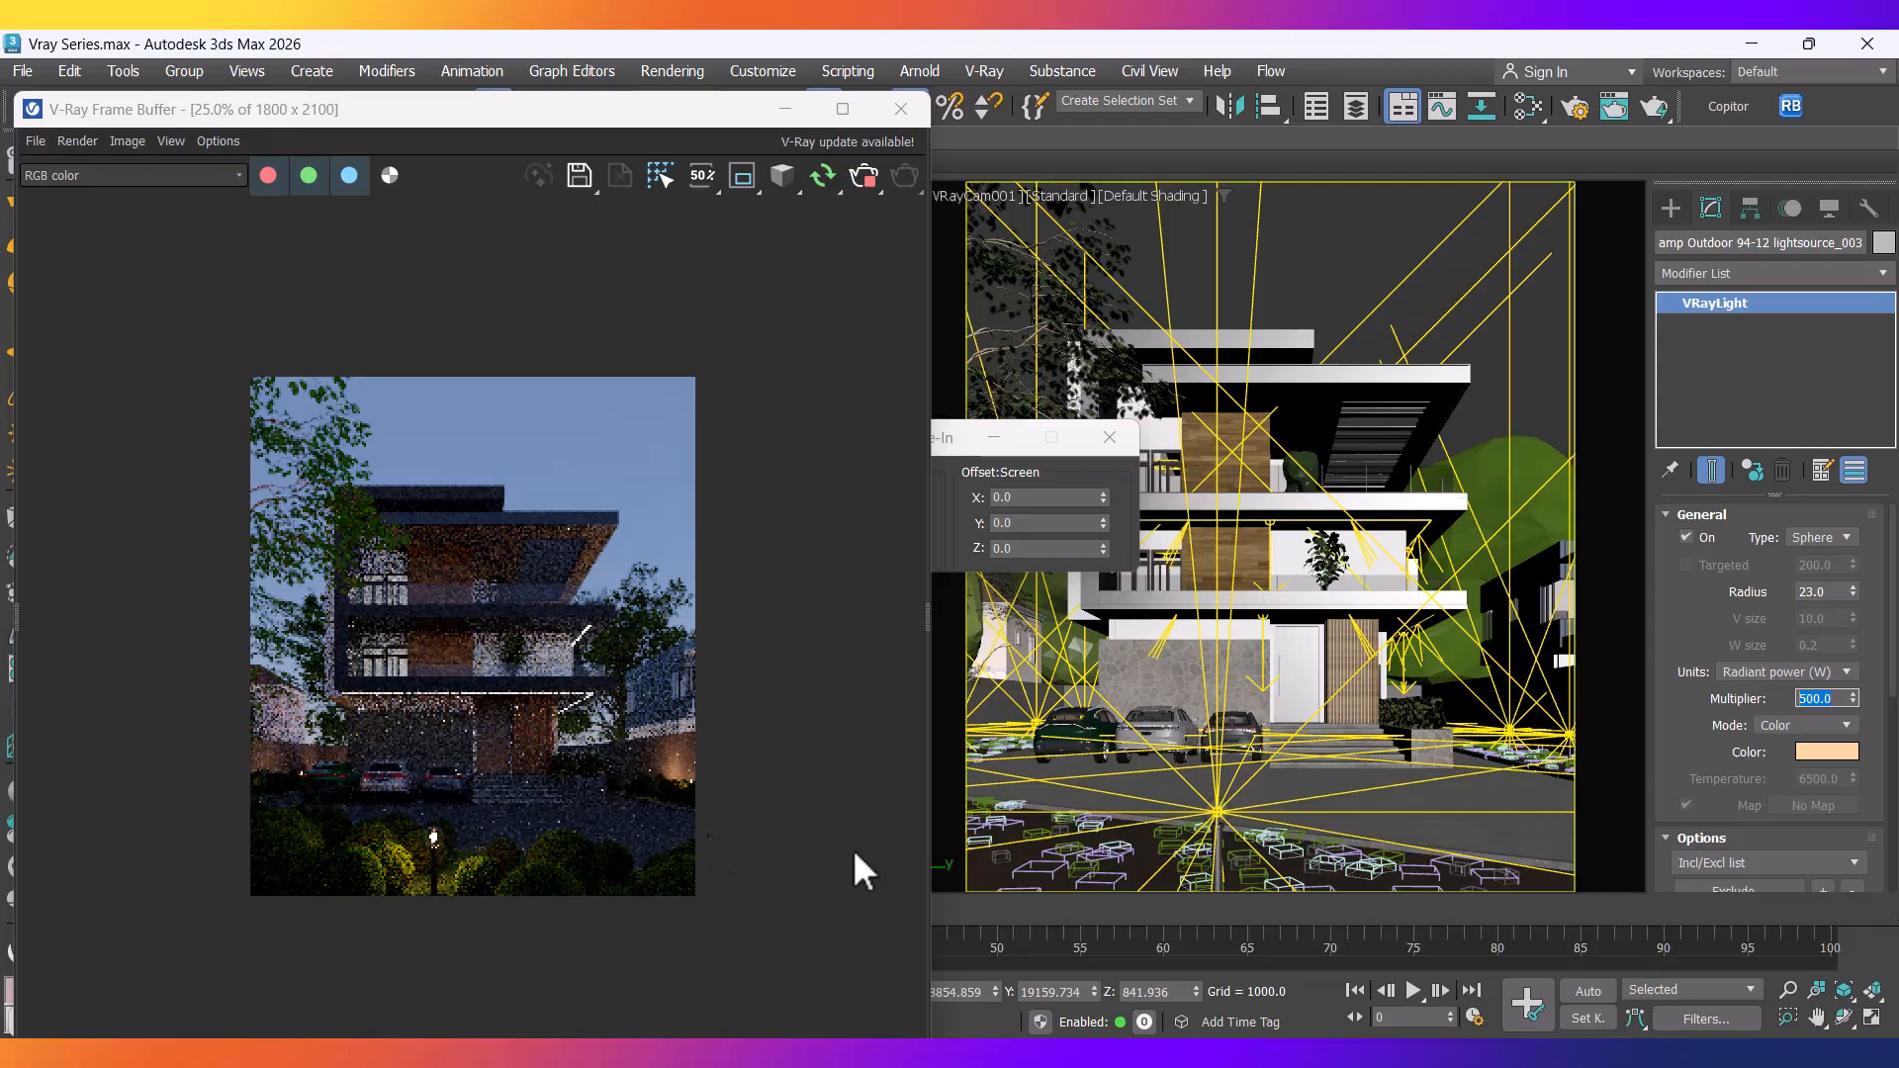
# Set the VRayLight's viewport intensity rays to 0.01.
pyautogui.moveTo(1696, 763); pyautogui.dragTo(1729, 415)
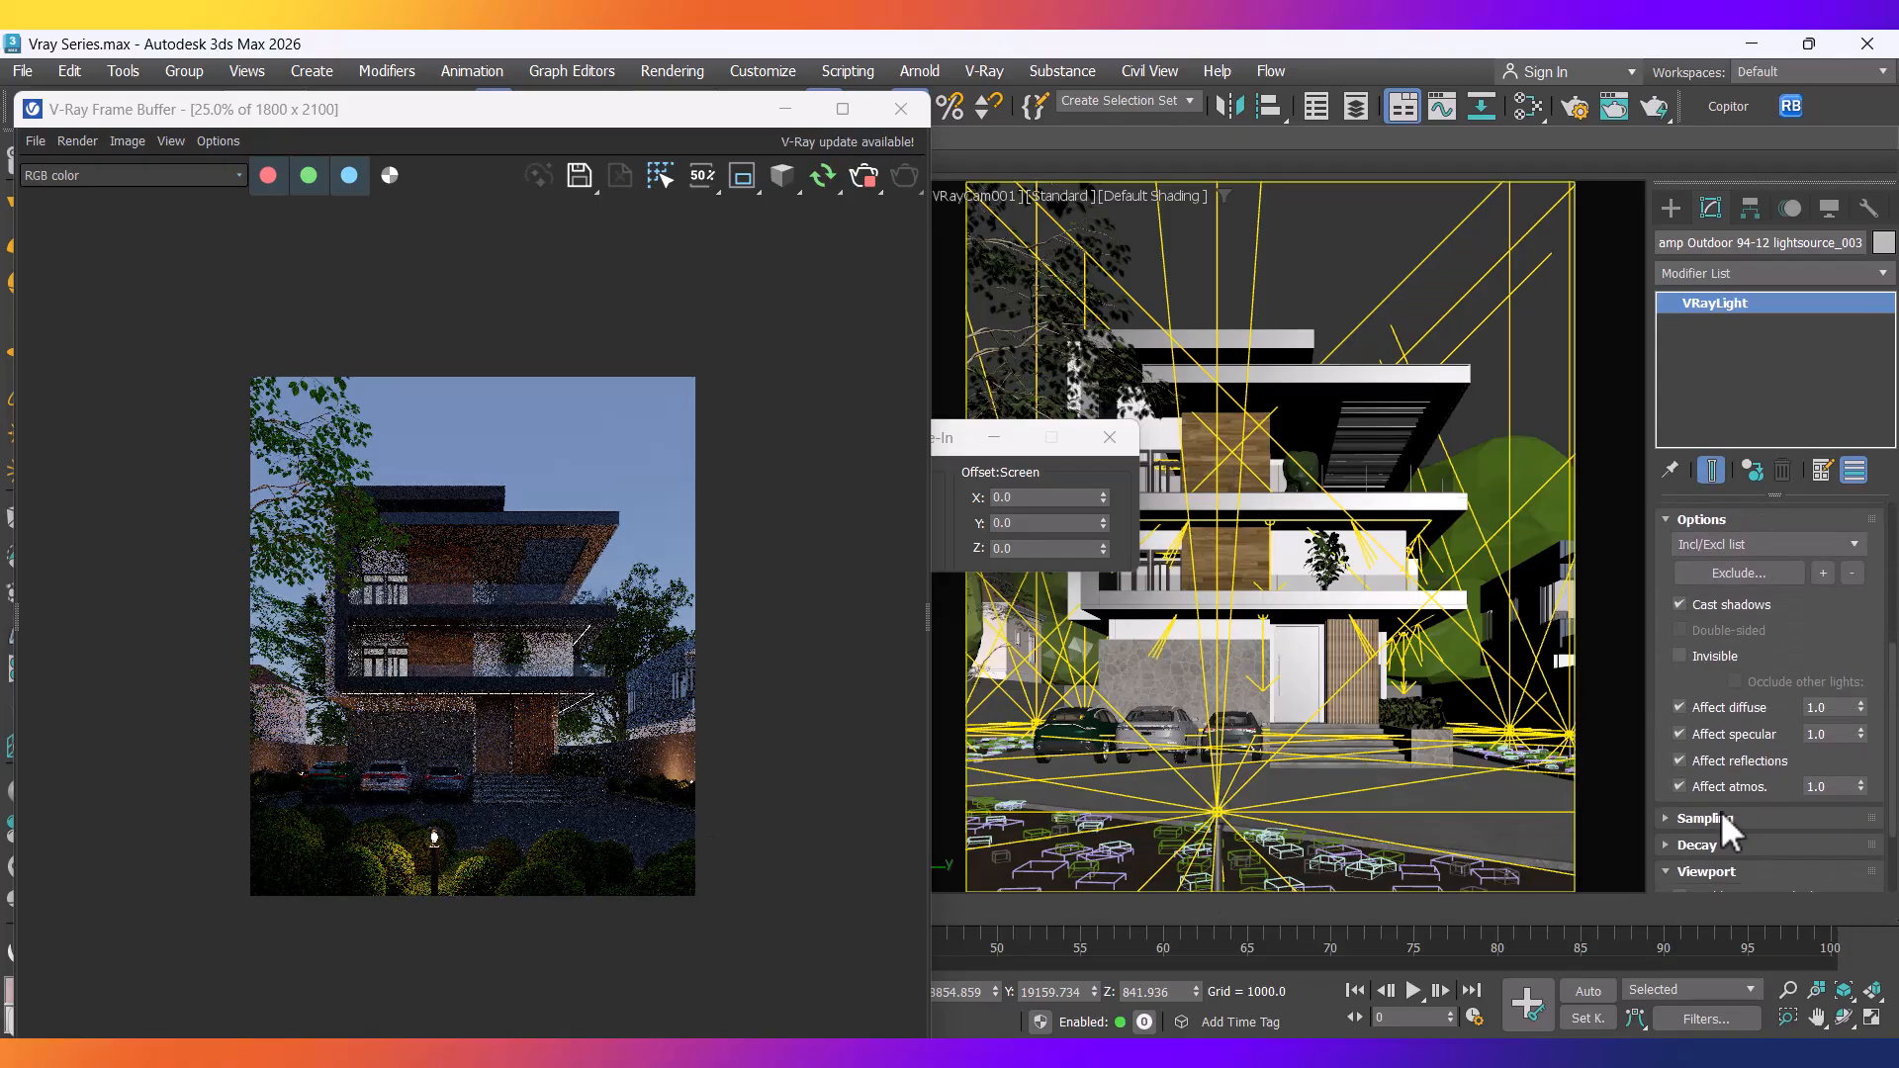
pyautogui.moveTo(1675, 665); pyautogui.dragTo(1678, 564)
pyautogui.click(1822, 825)
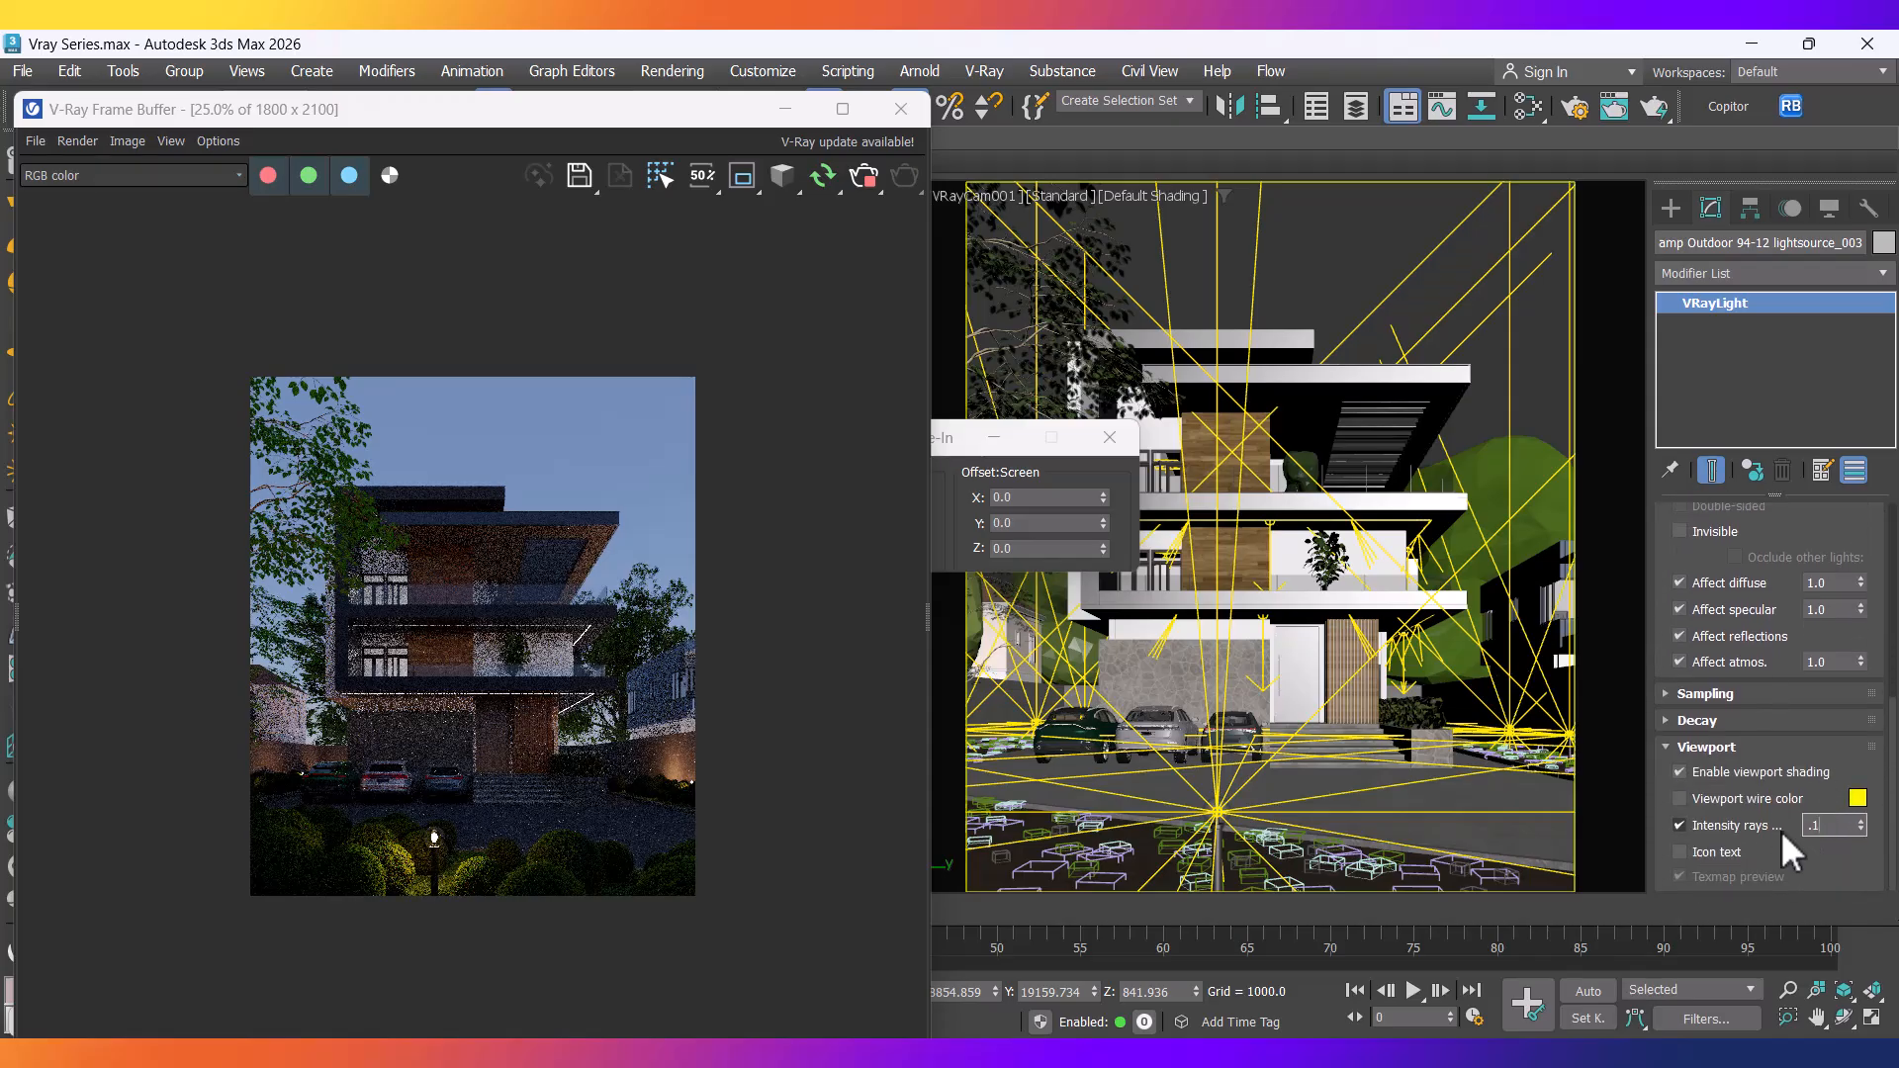
pyautogui.press('Return')
pyautogui.write('.01')
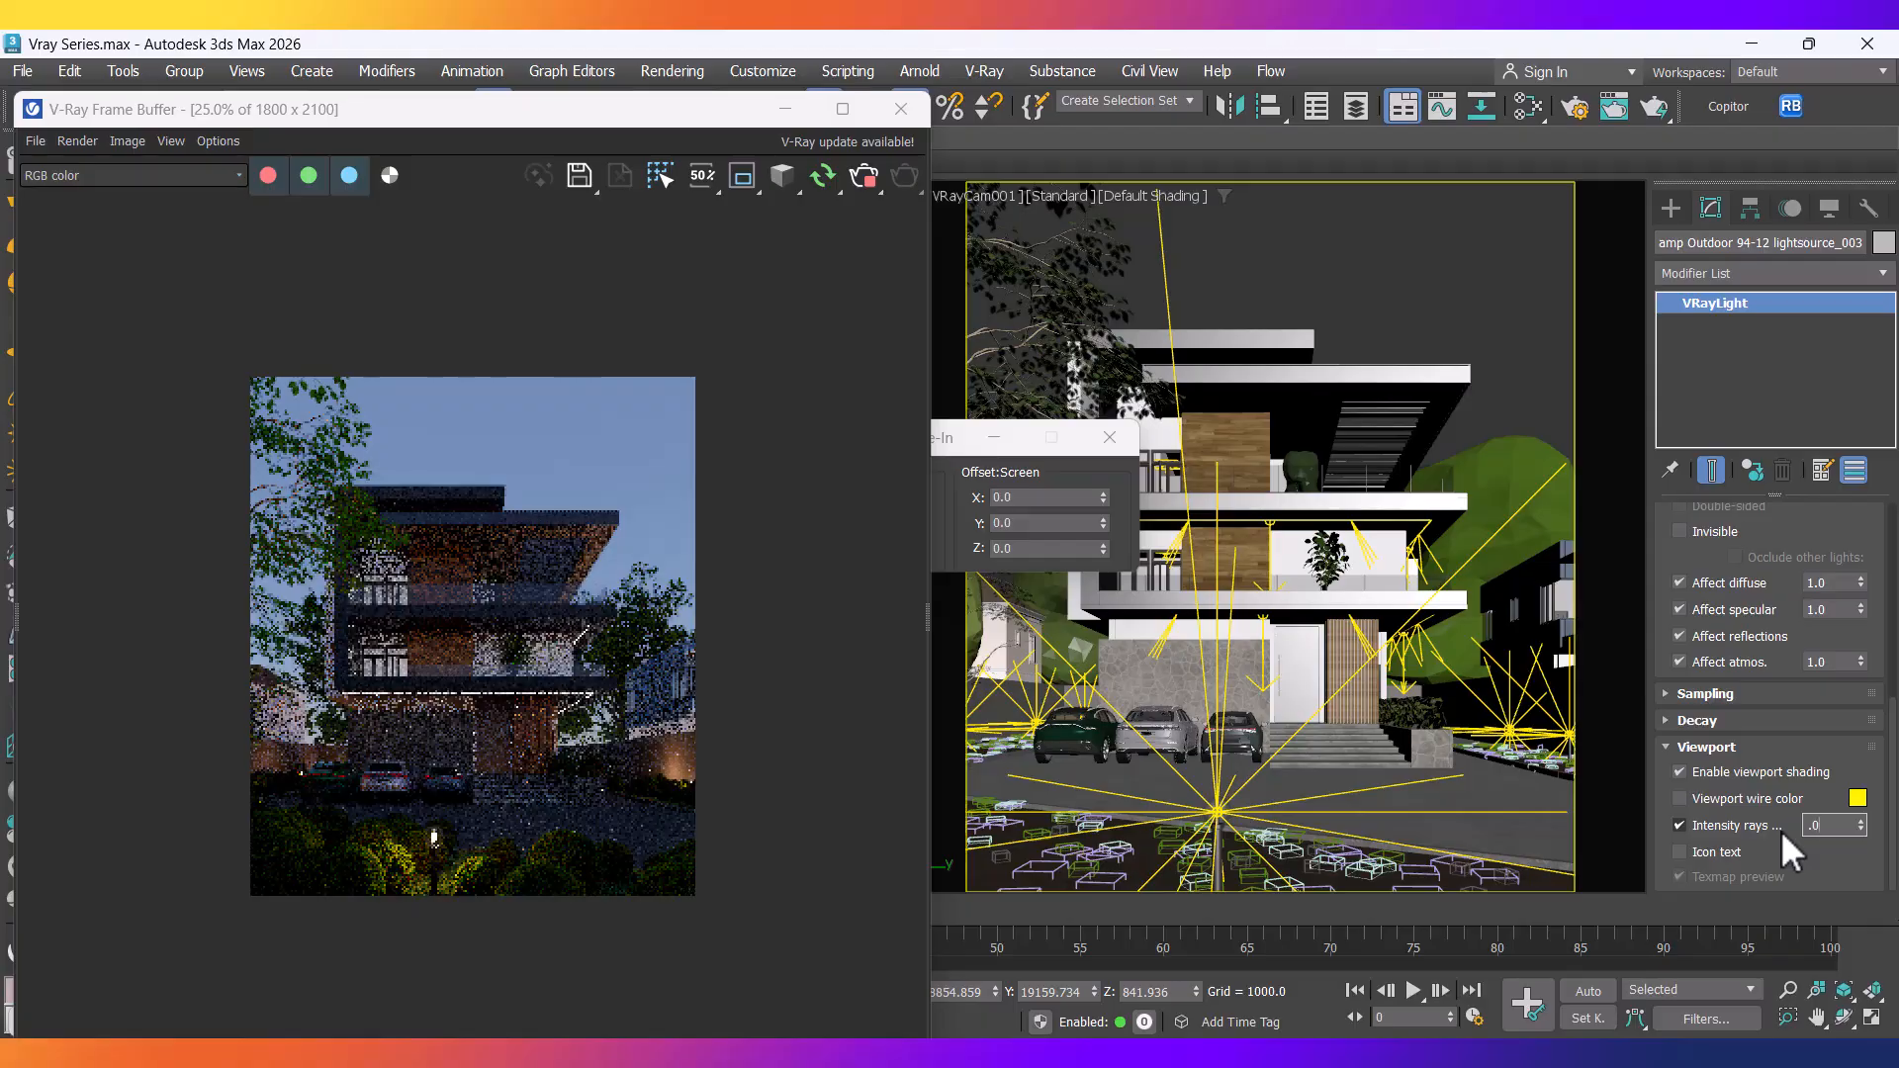
pyautogui.press('Return')
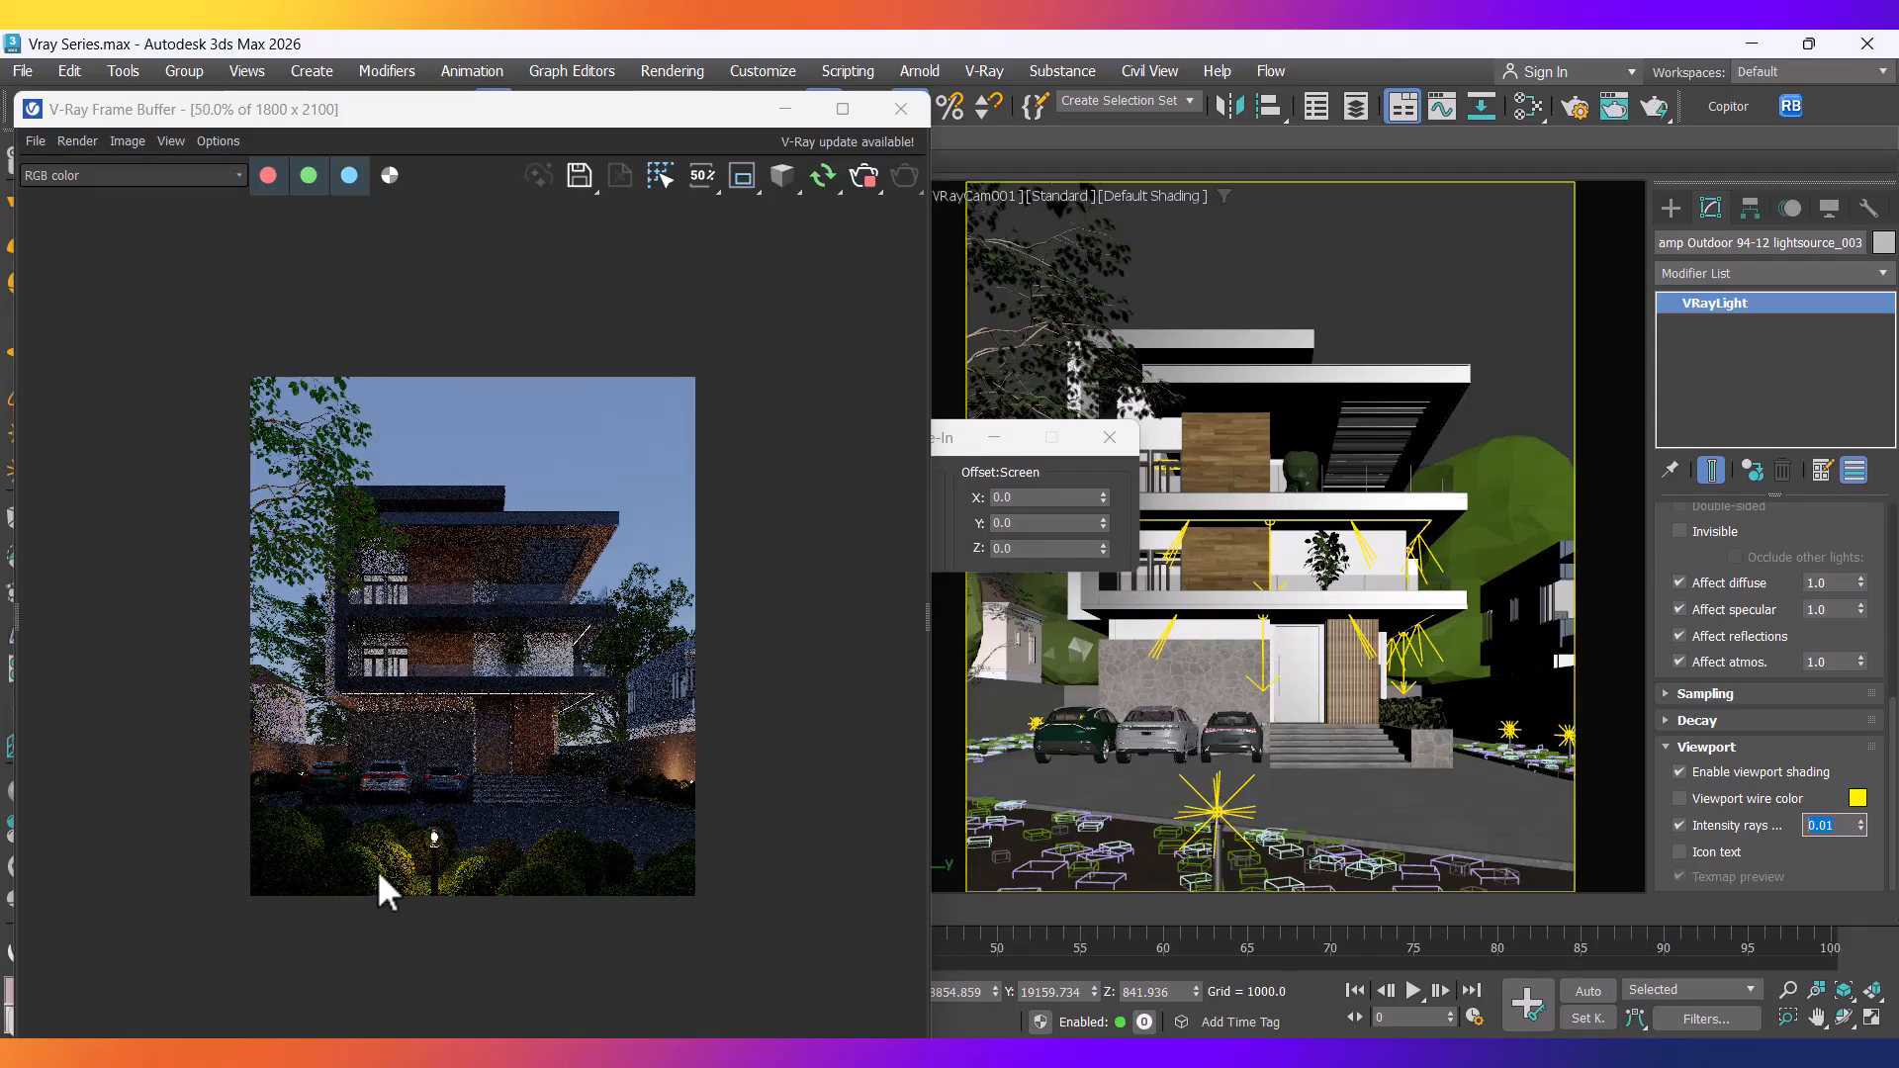
# Close the leftover Move Transform Type-In box and return to 3ds Max.
pyautogui.scroll(3, 377, 869)
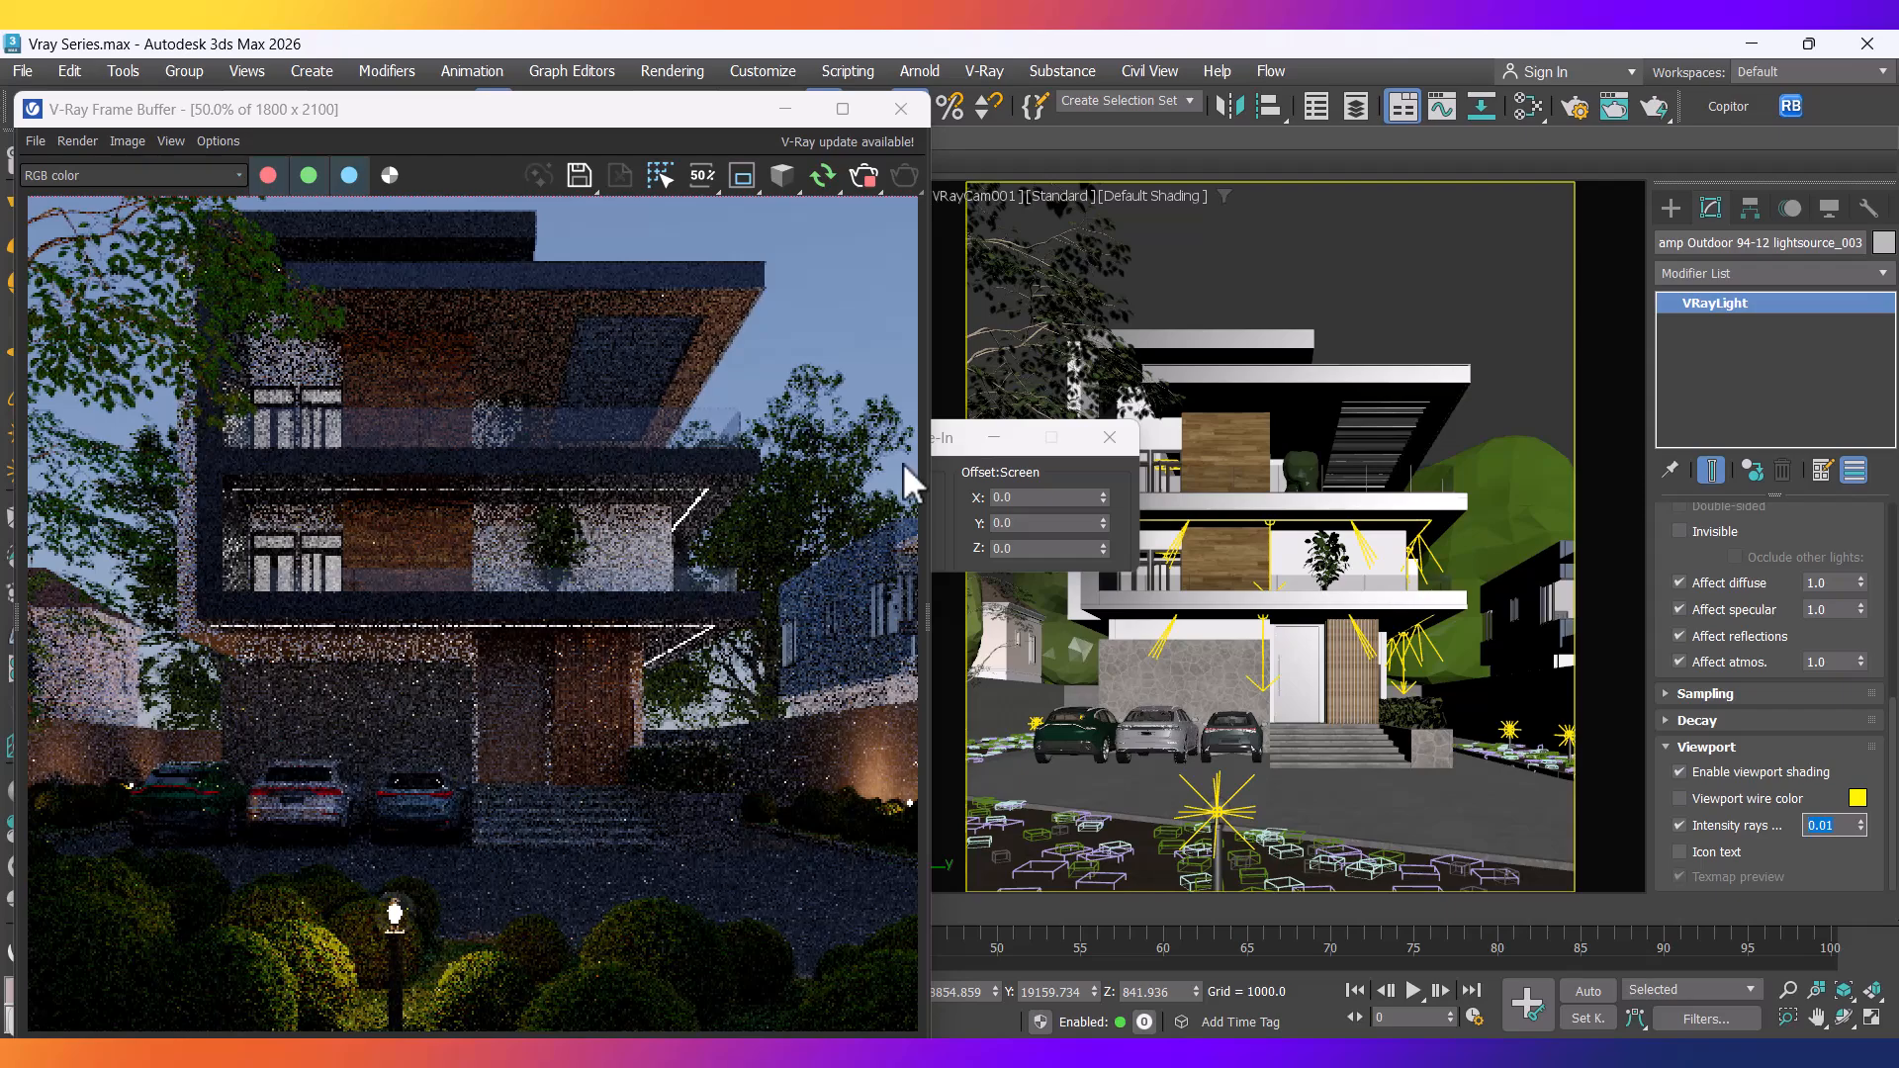
pyautogui.click(1094, 445)
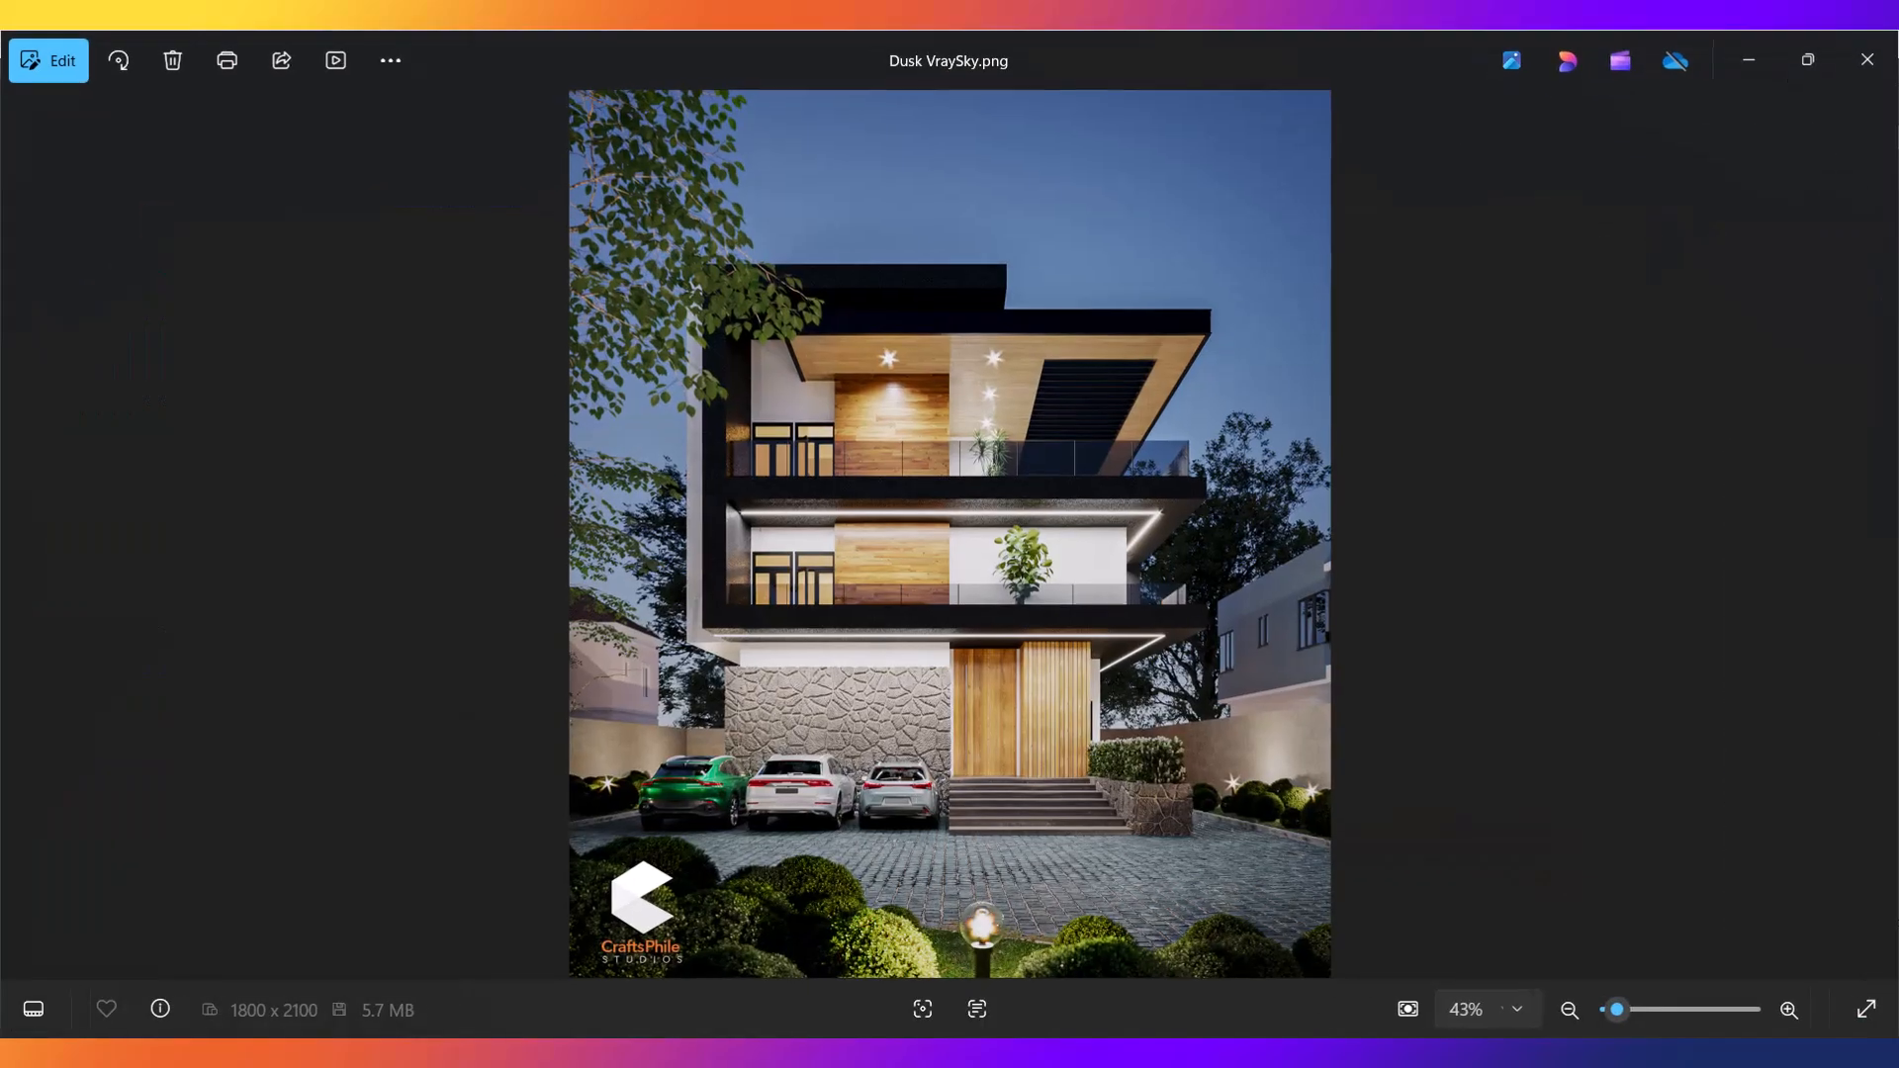
pyautogui.click(1110, 1050)
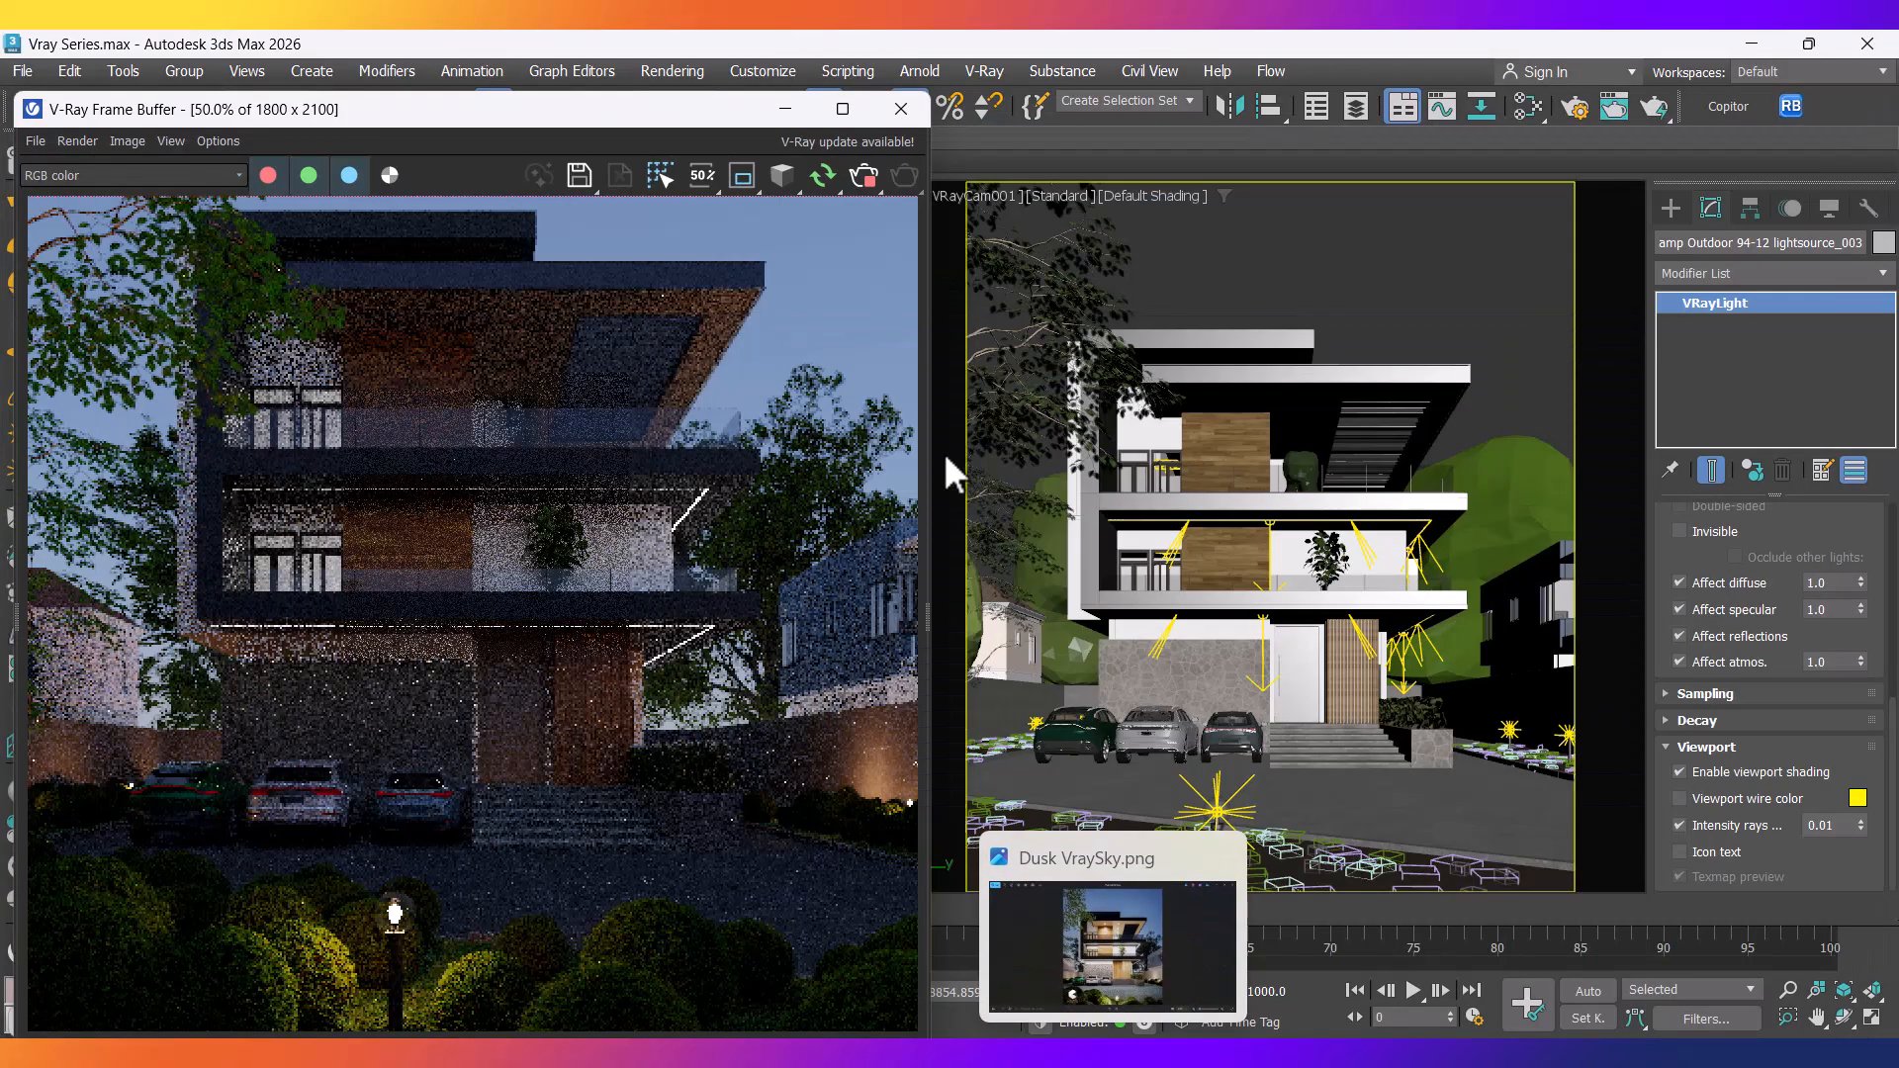
# In the frame buffer's Layers panel, set the Exposure correction value to 2.5.
pyautogui.click(926, 621)
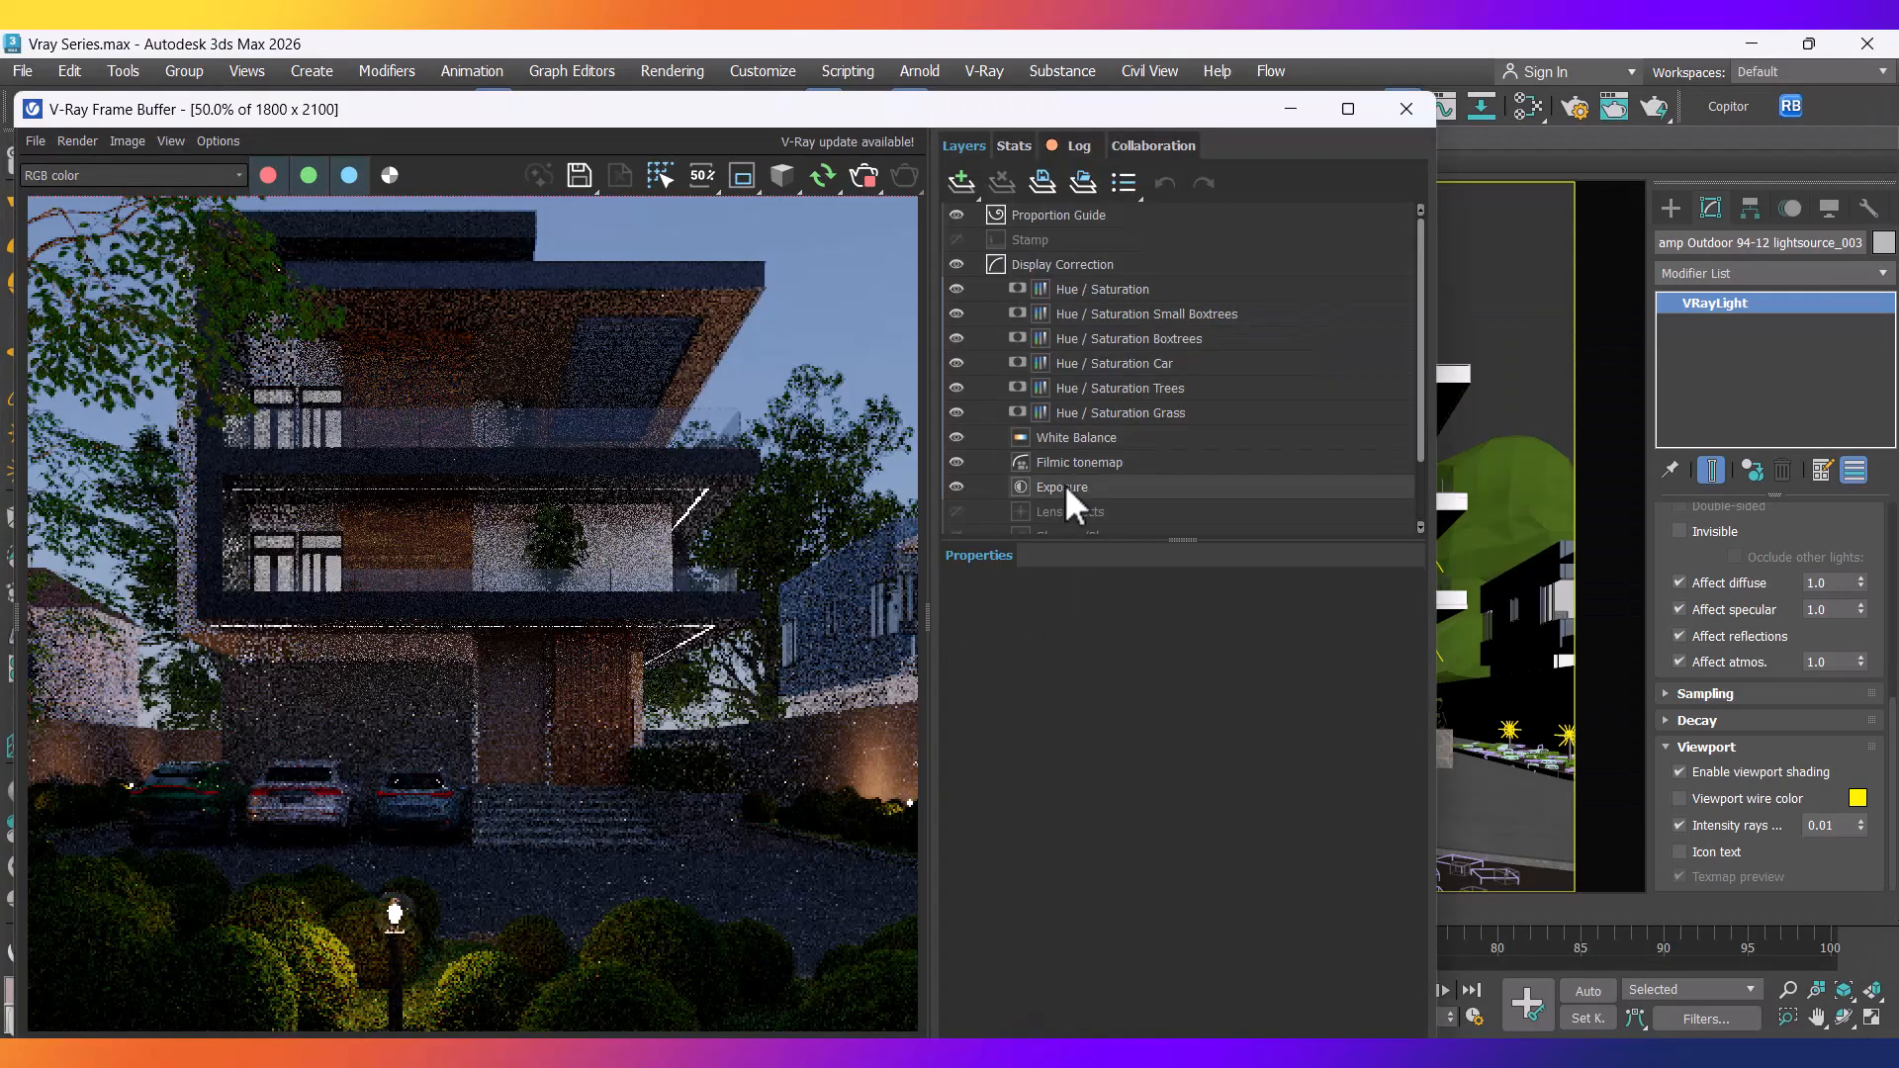
pyautogui.click(1060, 489)
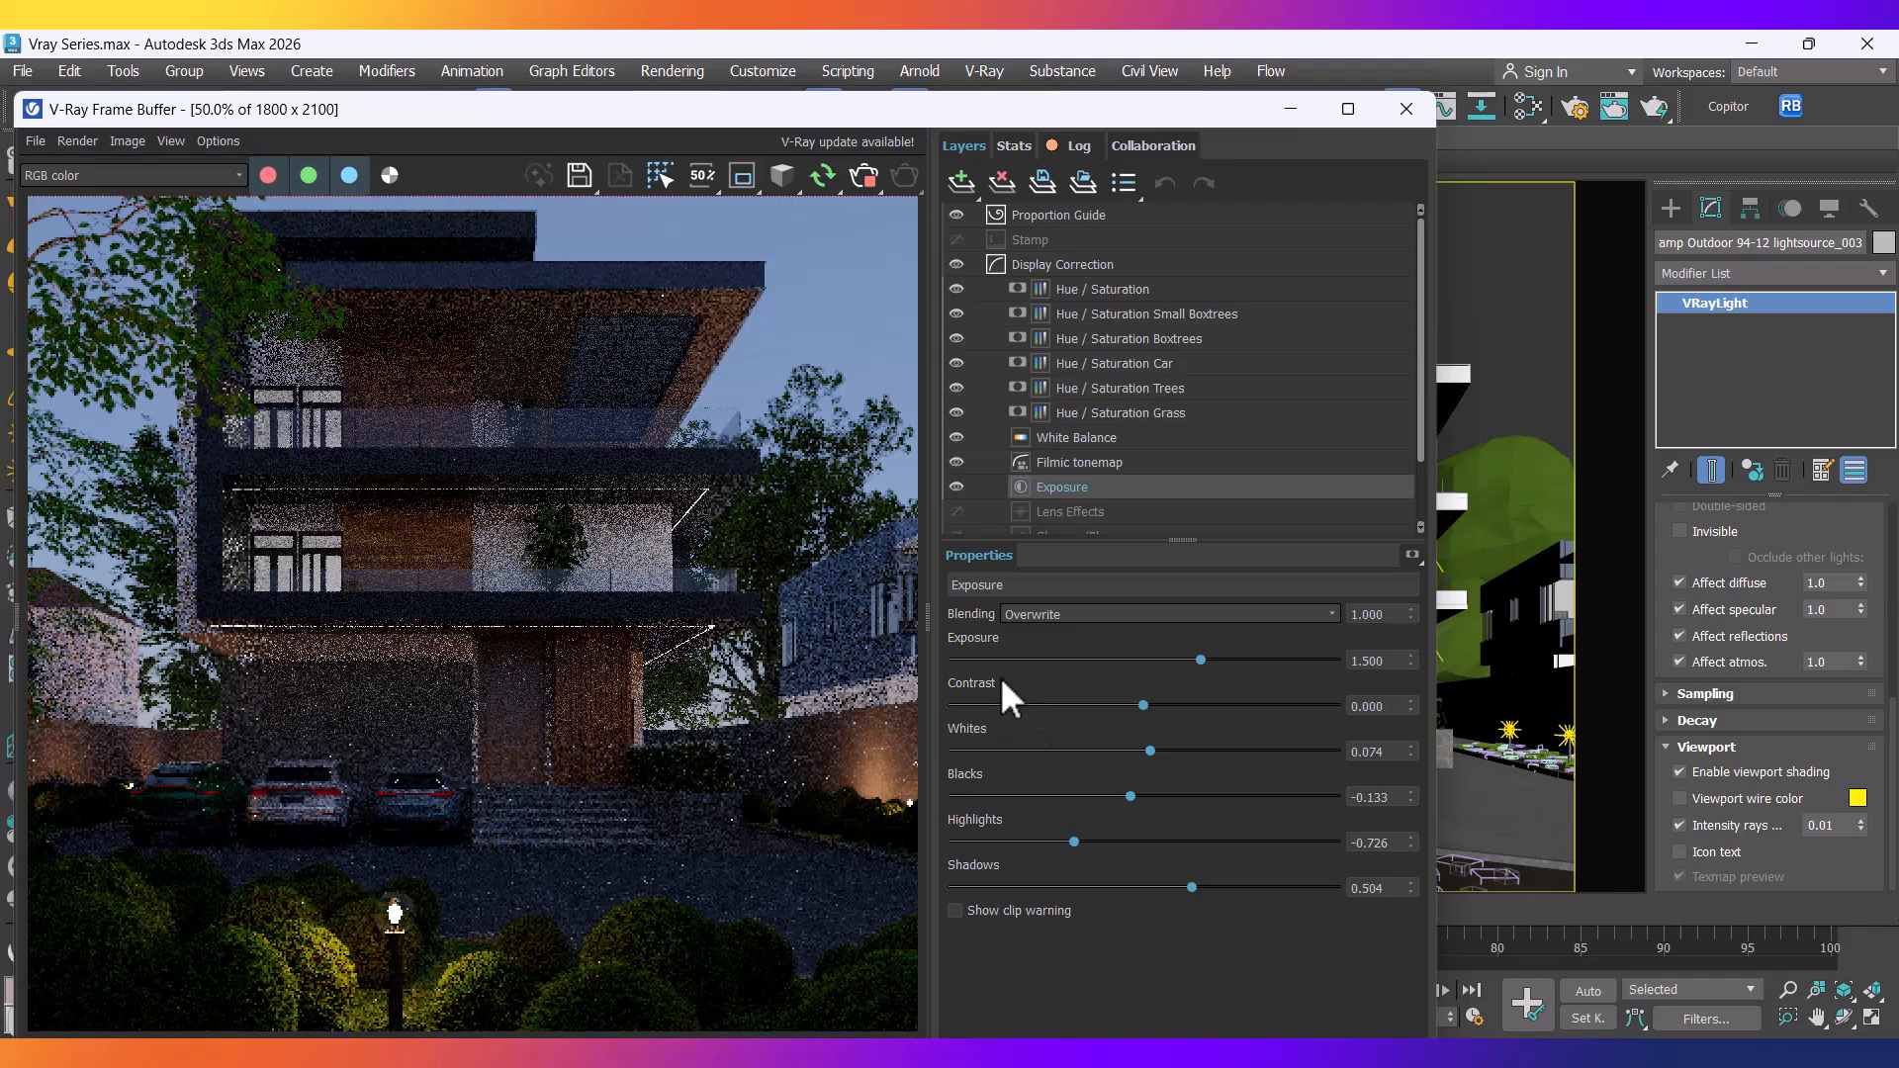
pyautogui.doubleClick(1374, 660)
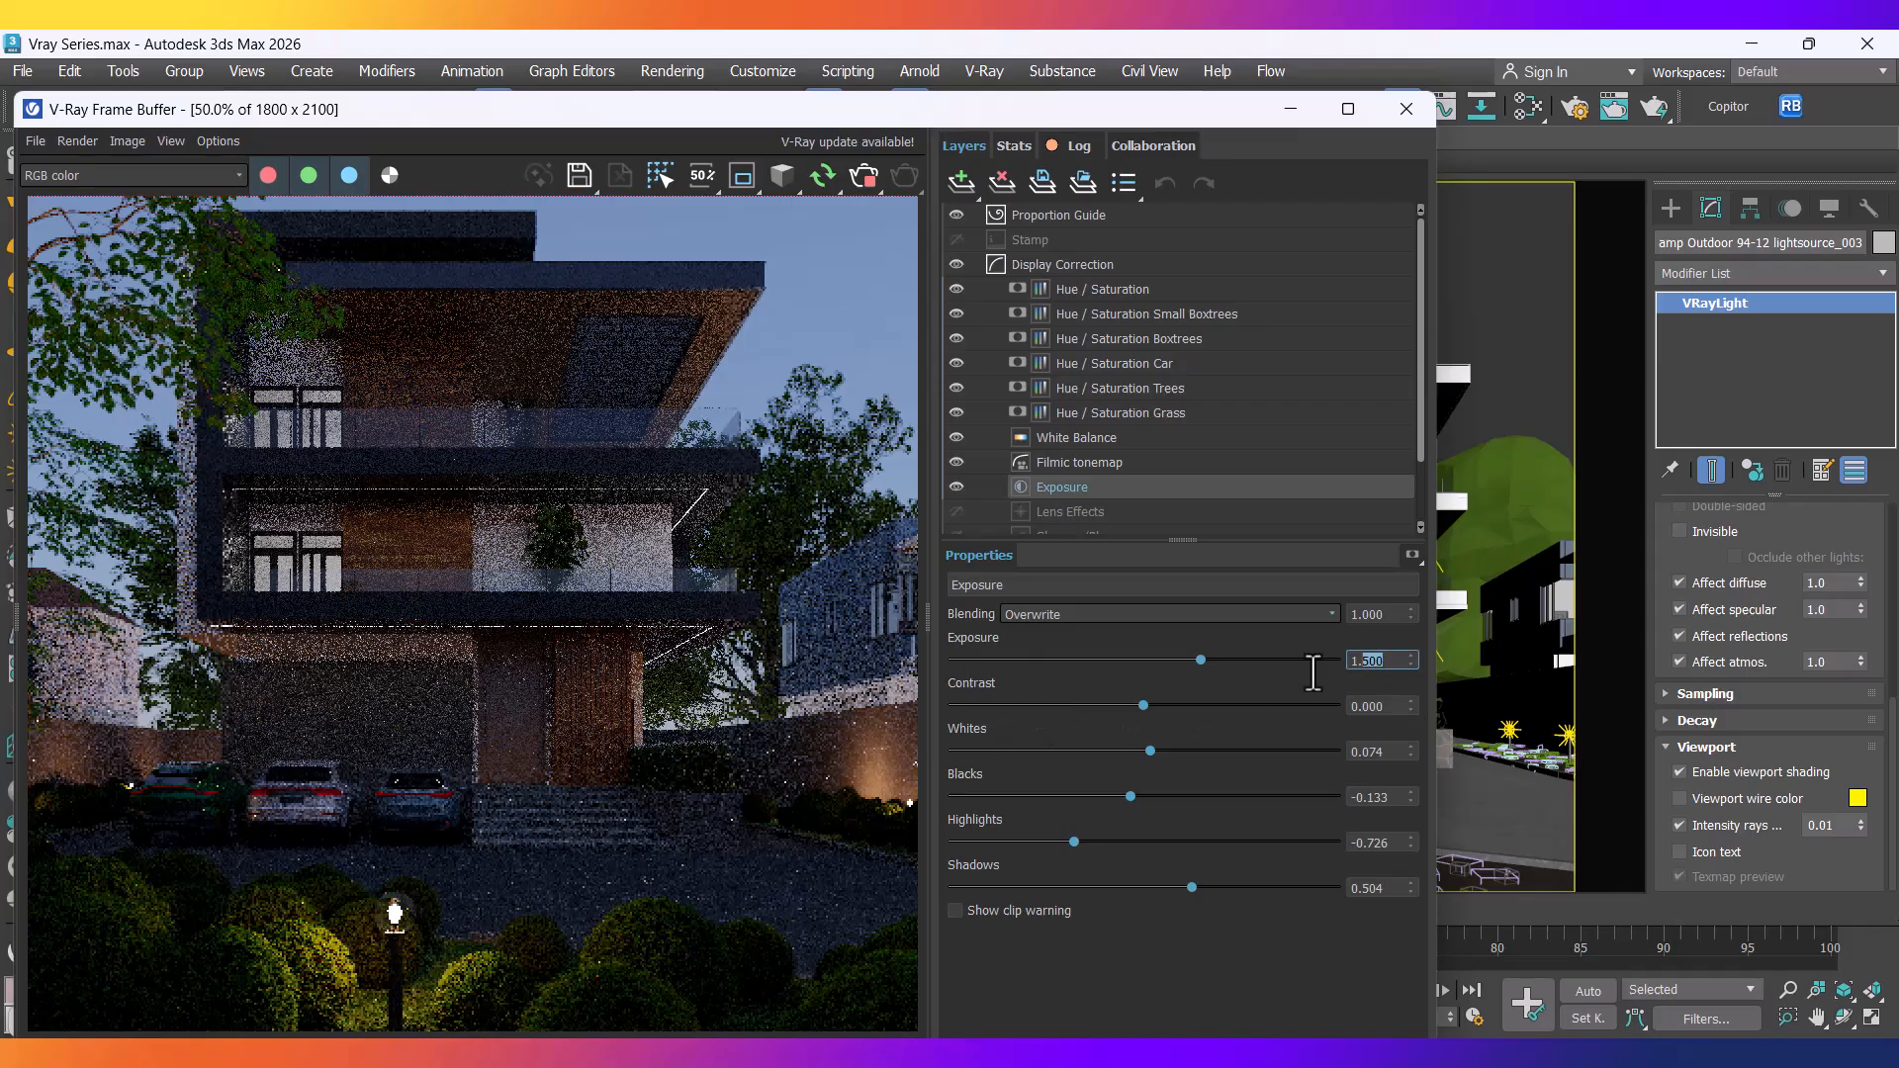
pyautogui.write('2.5')
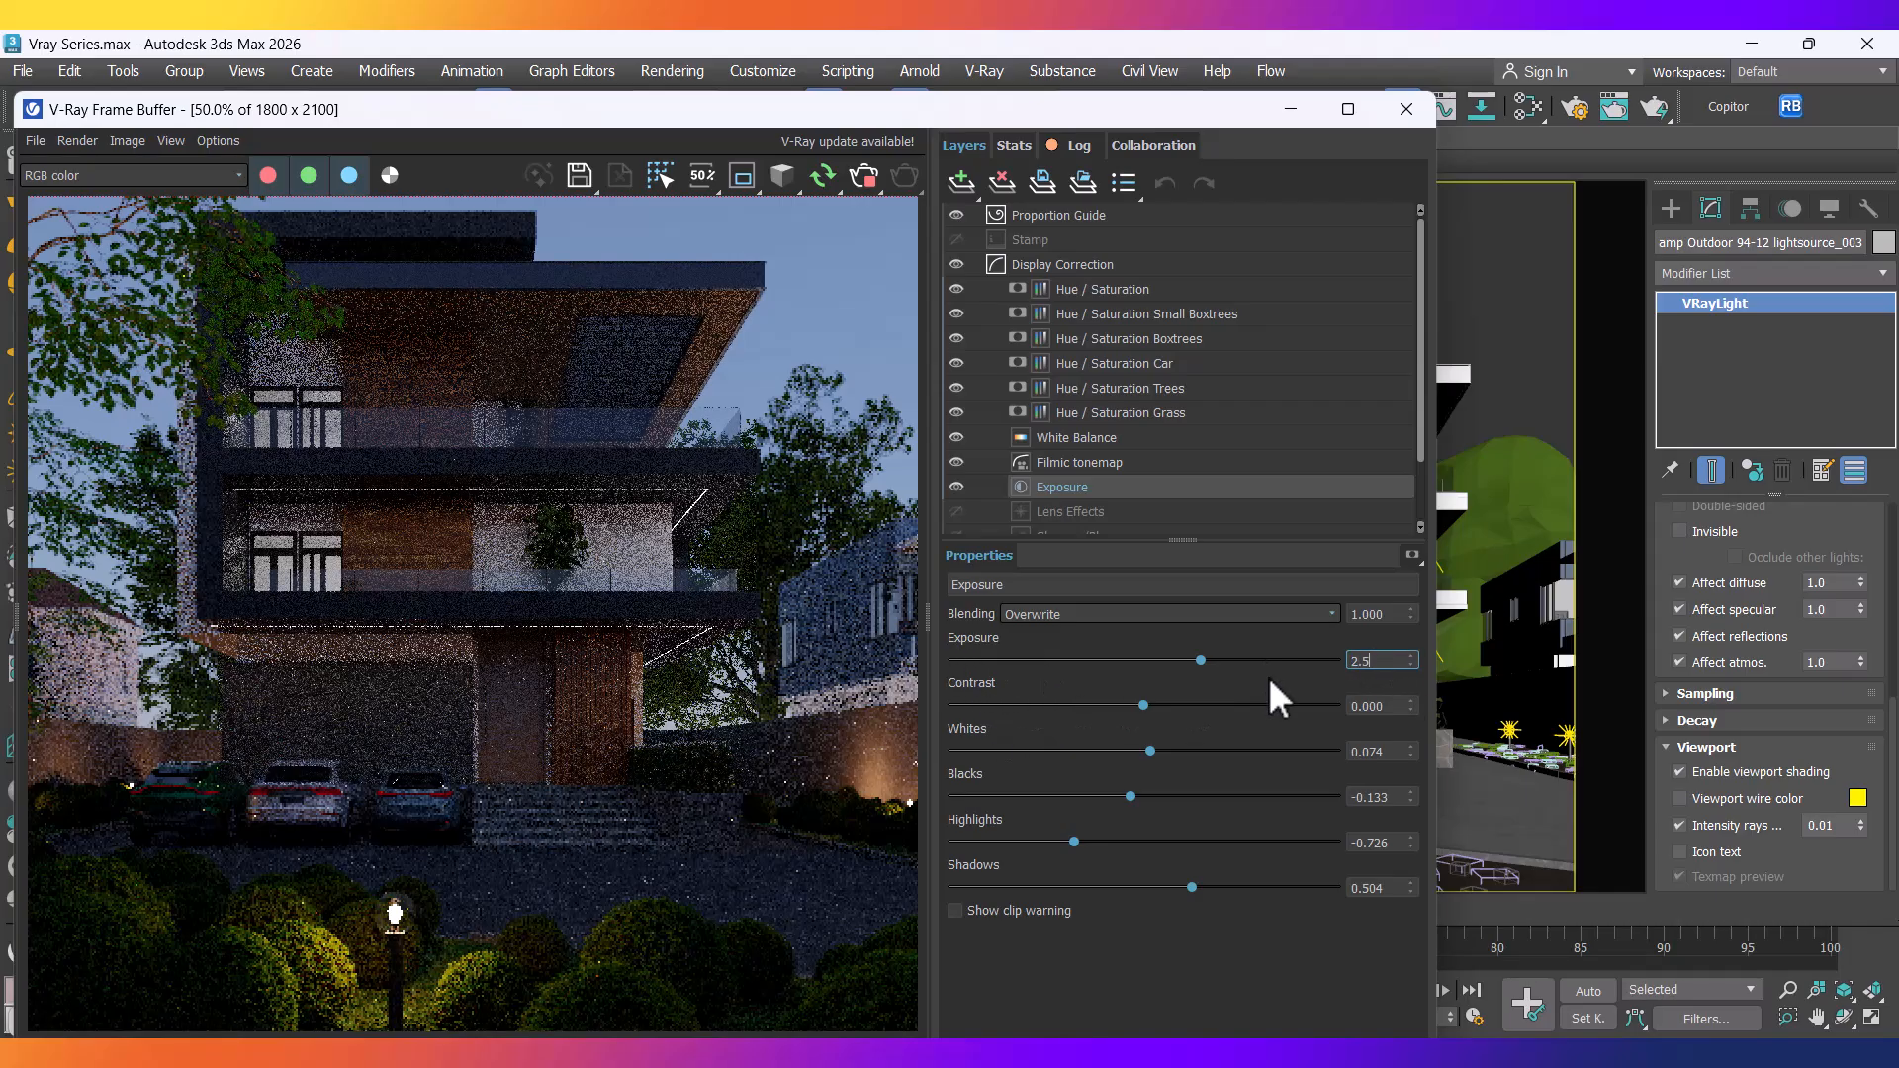
pyautogui.press('Return')
pyautogui.scroll(-1, 624, 573)
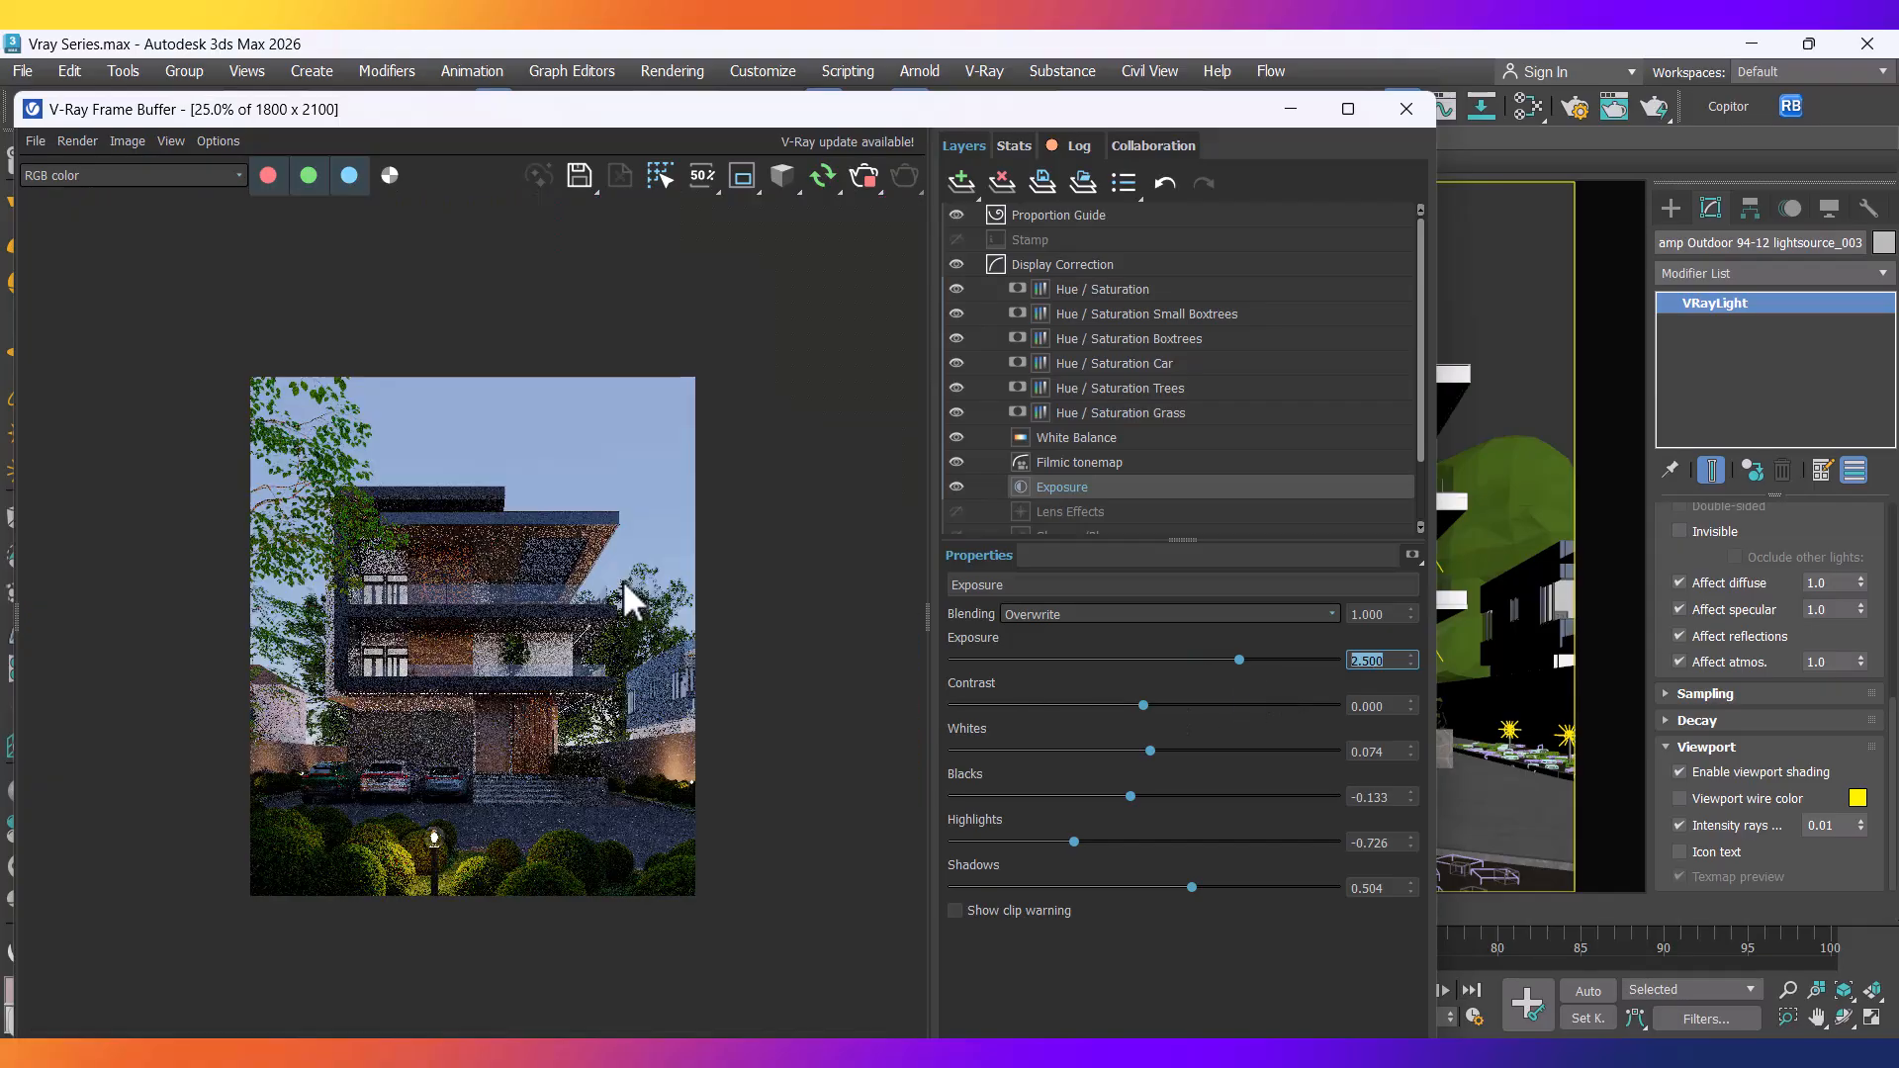
pyautogui.scroll(1, 368, 918)
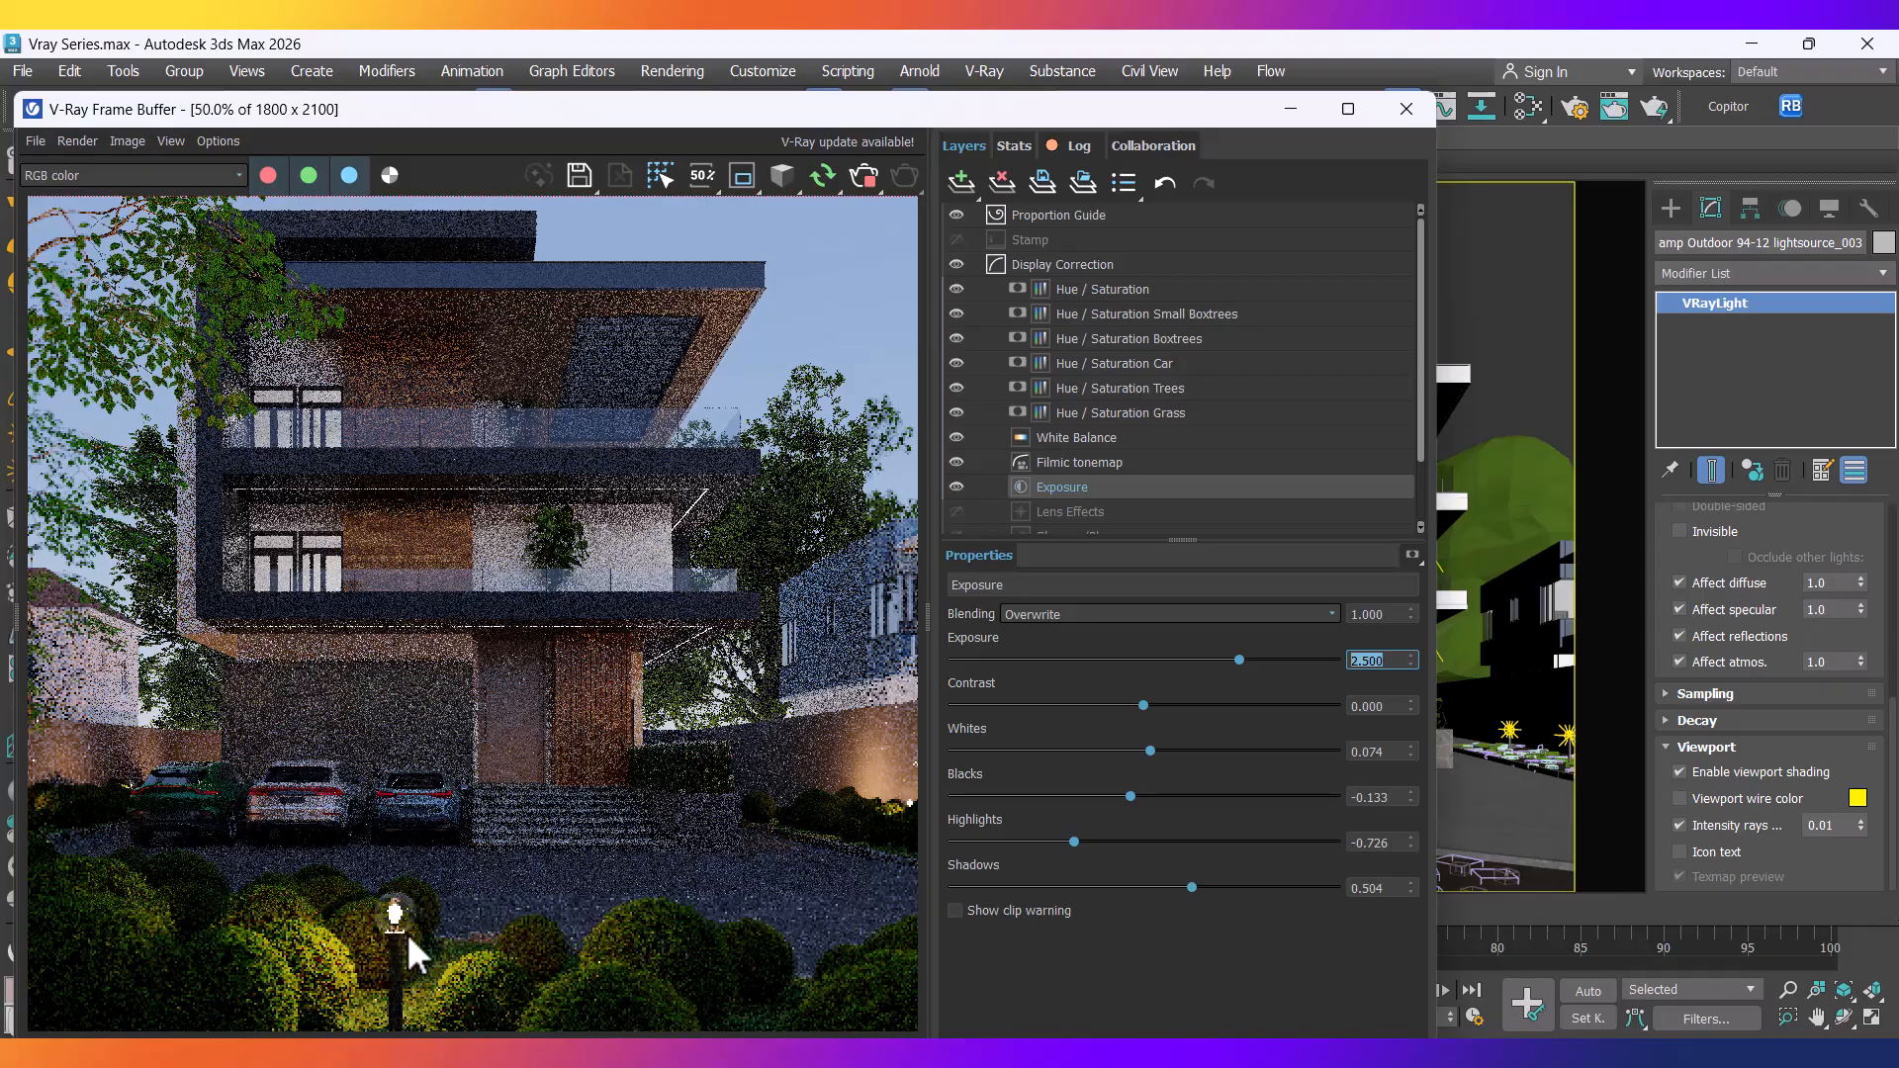
# Open the Outdoor Lamp group and select the VRayLight inside it.
pyautogui.moveTo(1106, 117); pyautogui.dragTo(593, 141)
pyautogui.click(1217, 811)
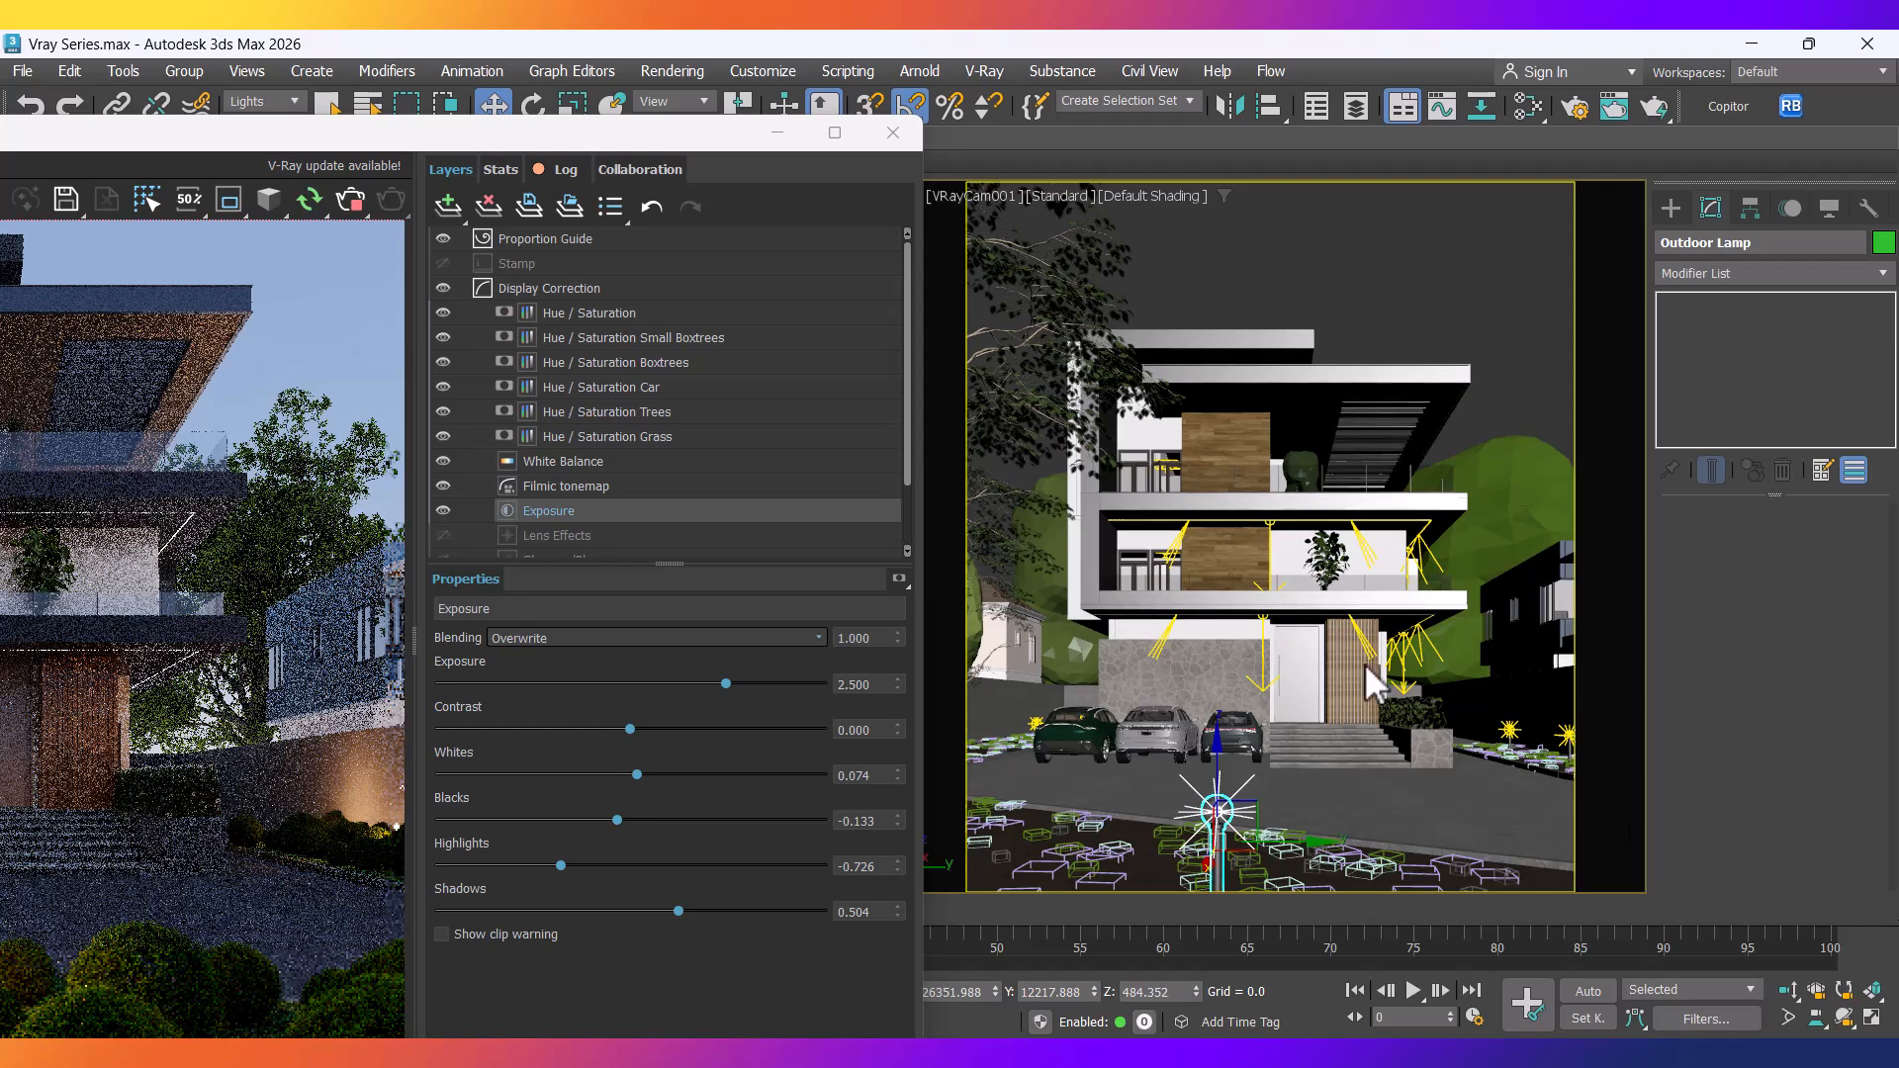
pyautogui.click(190, 69)
pyautogui.click(194, 163)
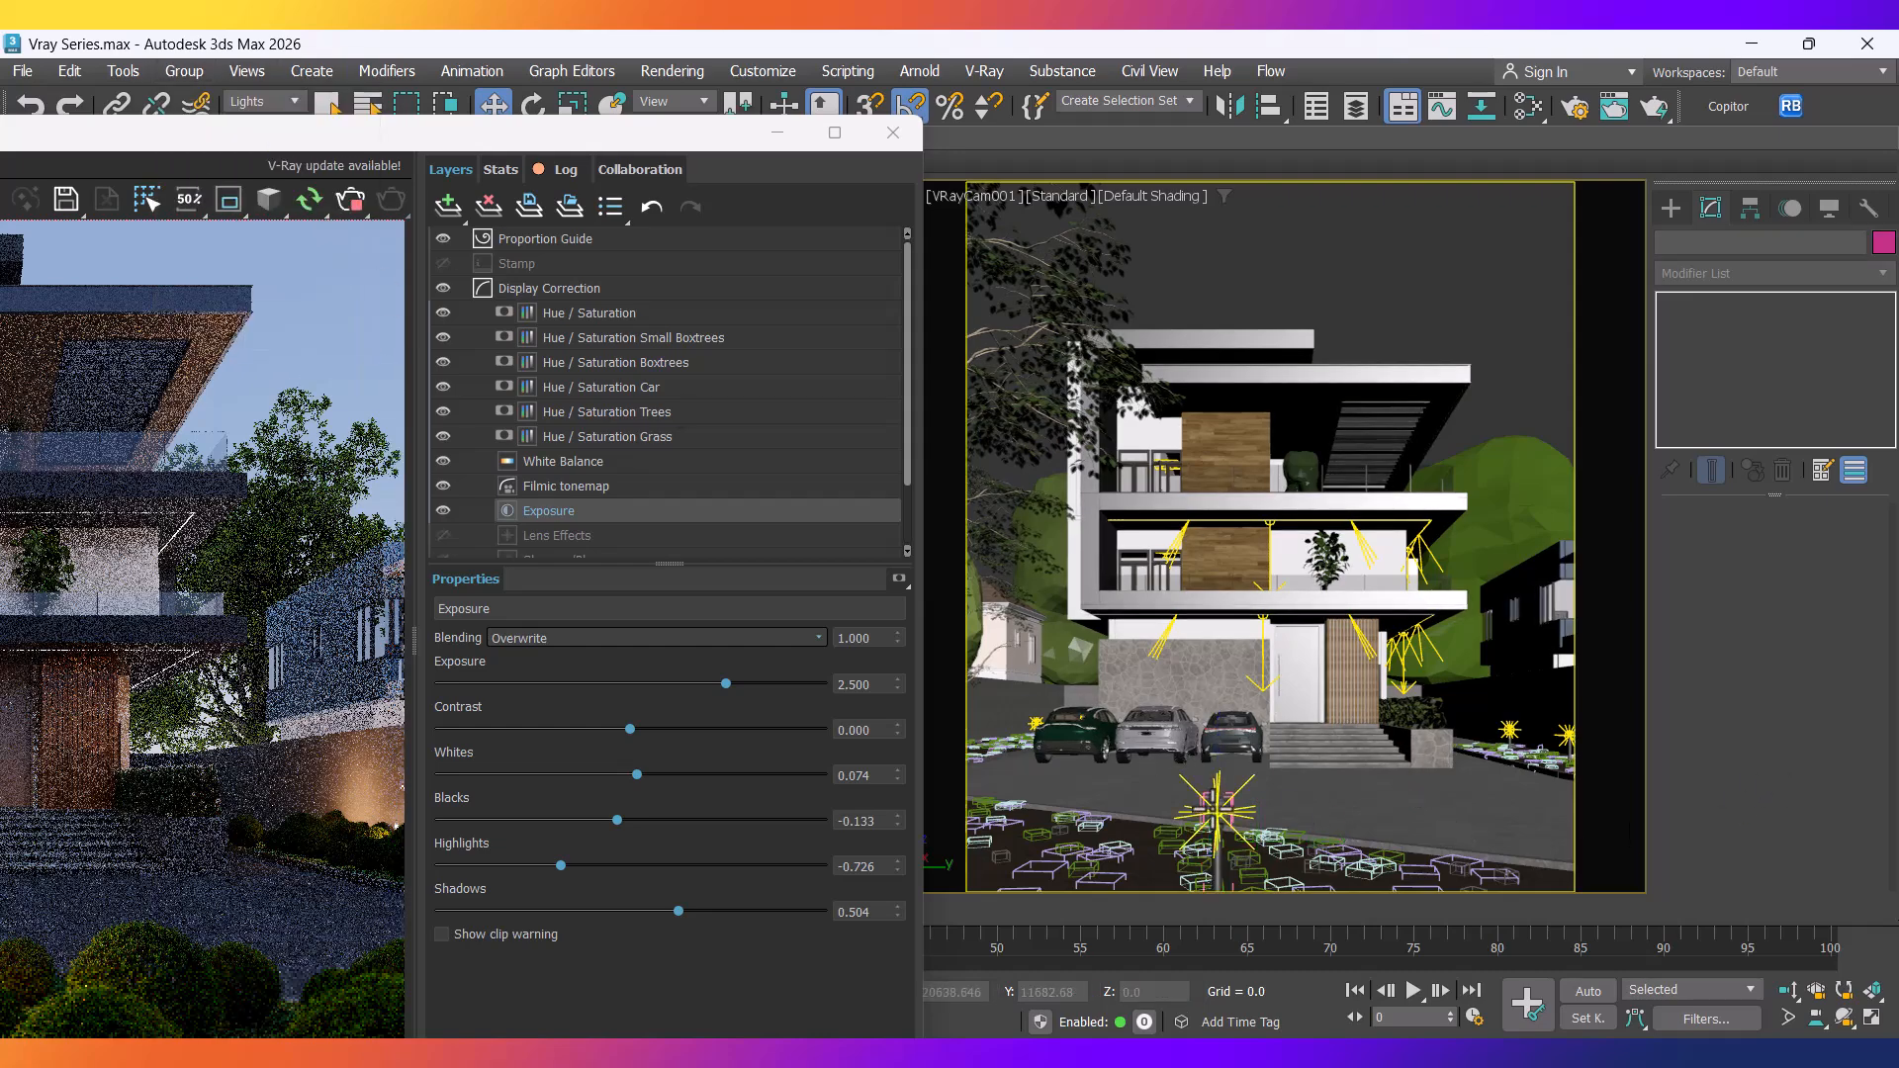
pyautogui.click(1216, 809)
pyautogui.moveTo(570, 122); pyautogui.dragTo(974, 55)
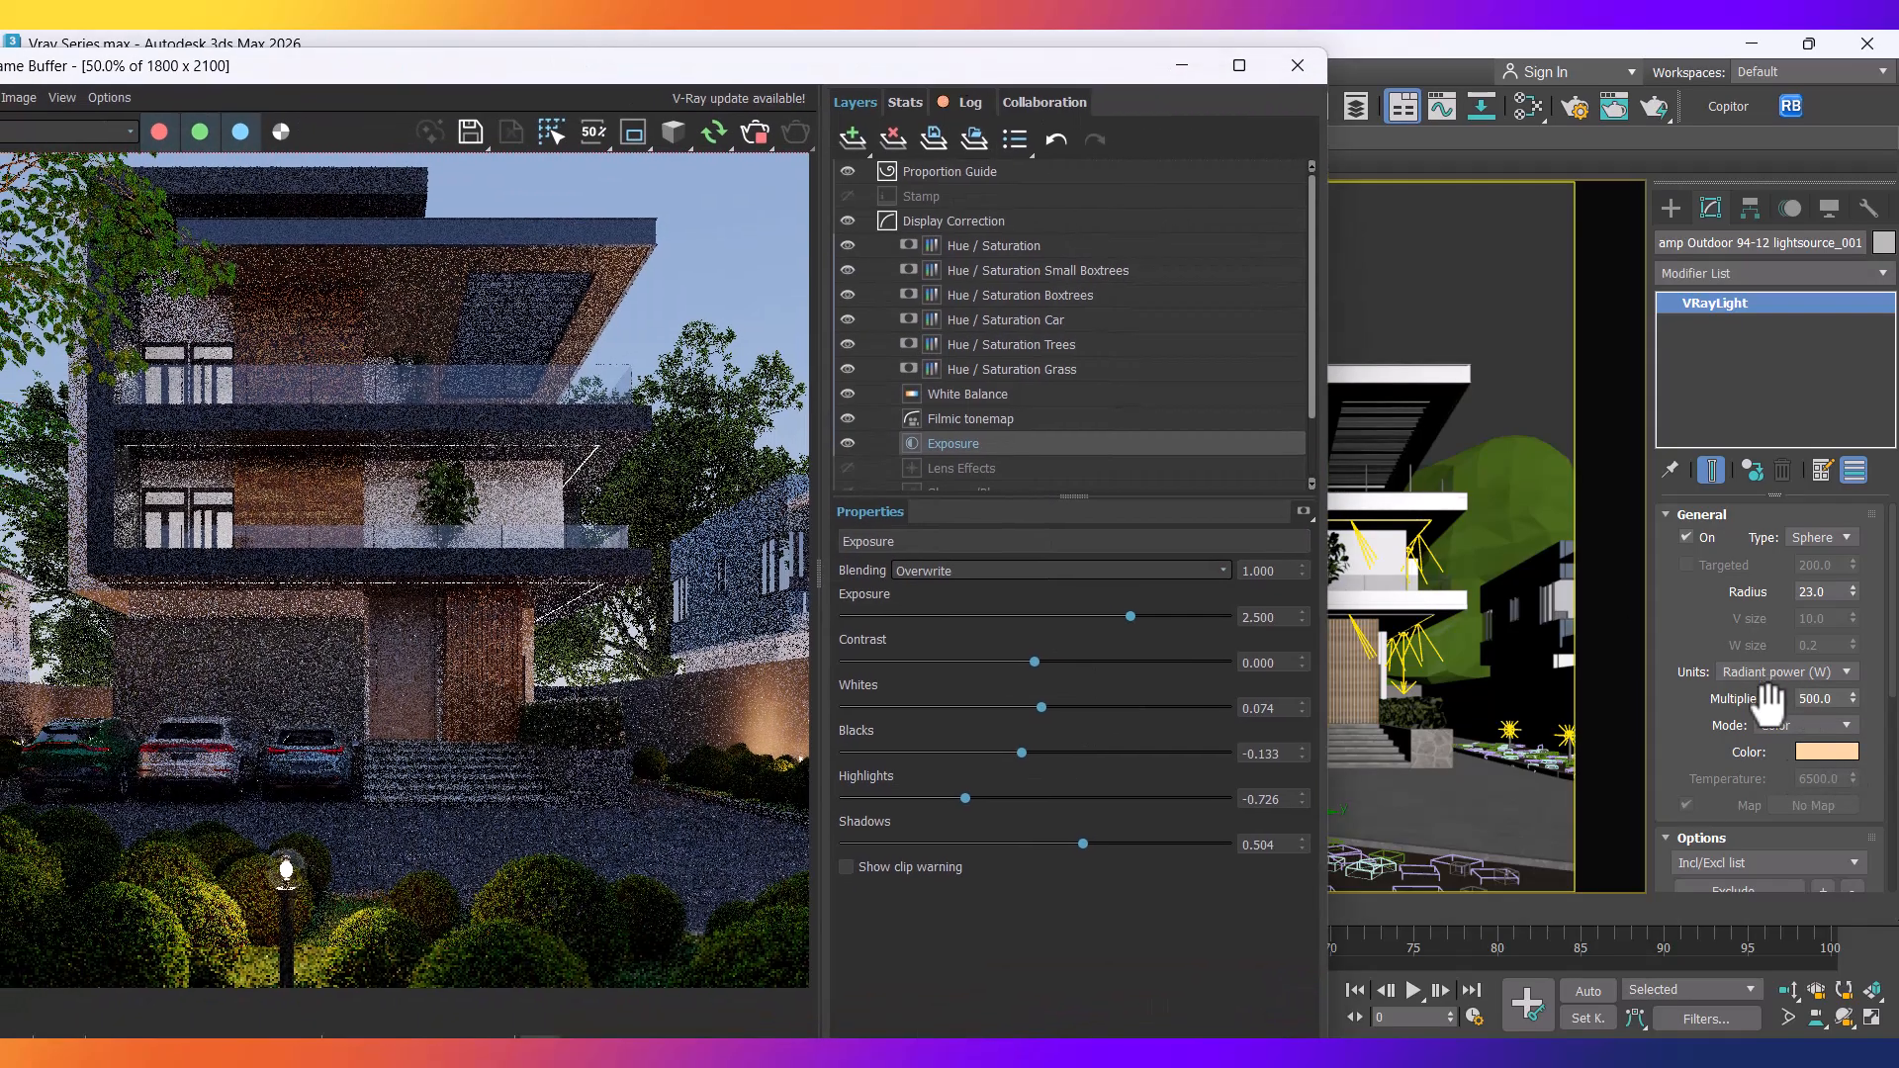
# Switch the light's colour mode to Temperature at 3500.
pyautogui.click(1807, 726)
pyautogui.click(1793, 765)
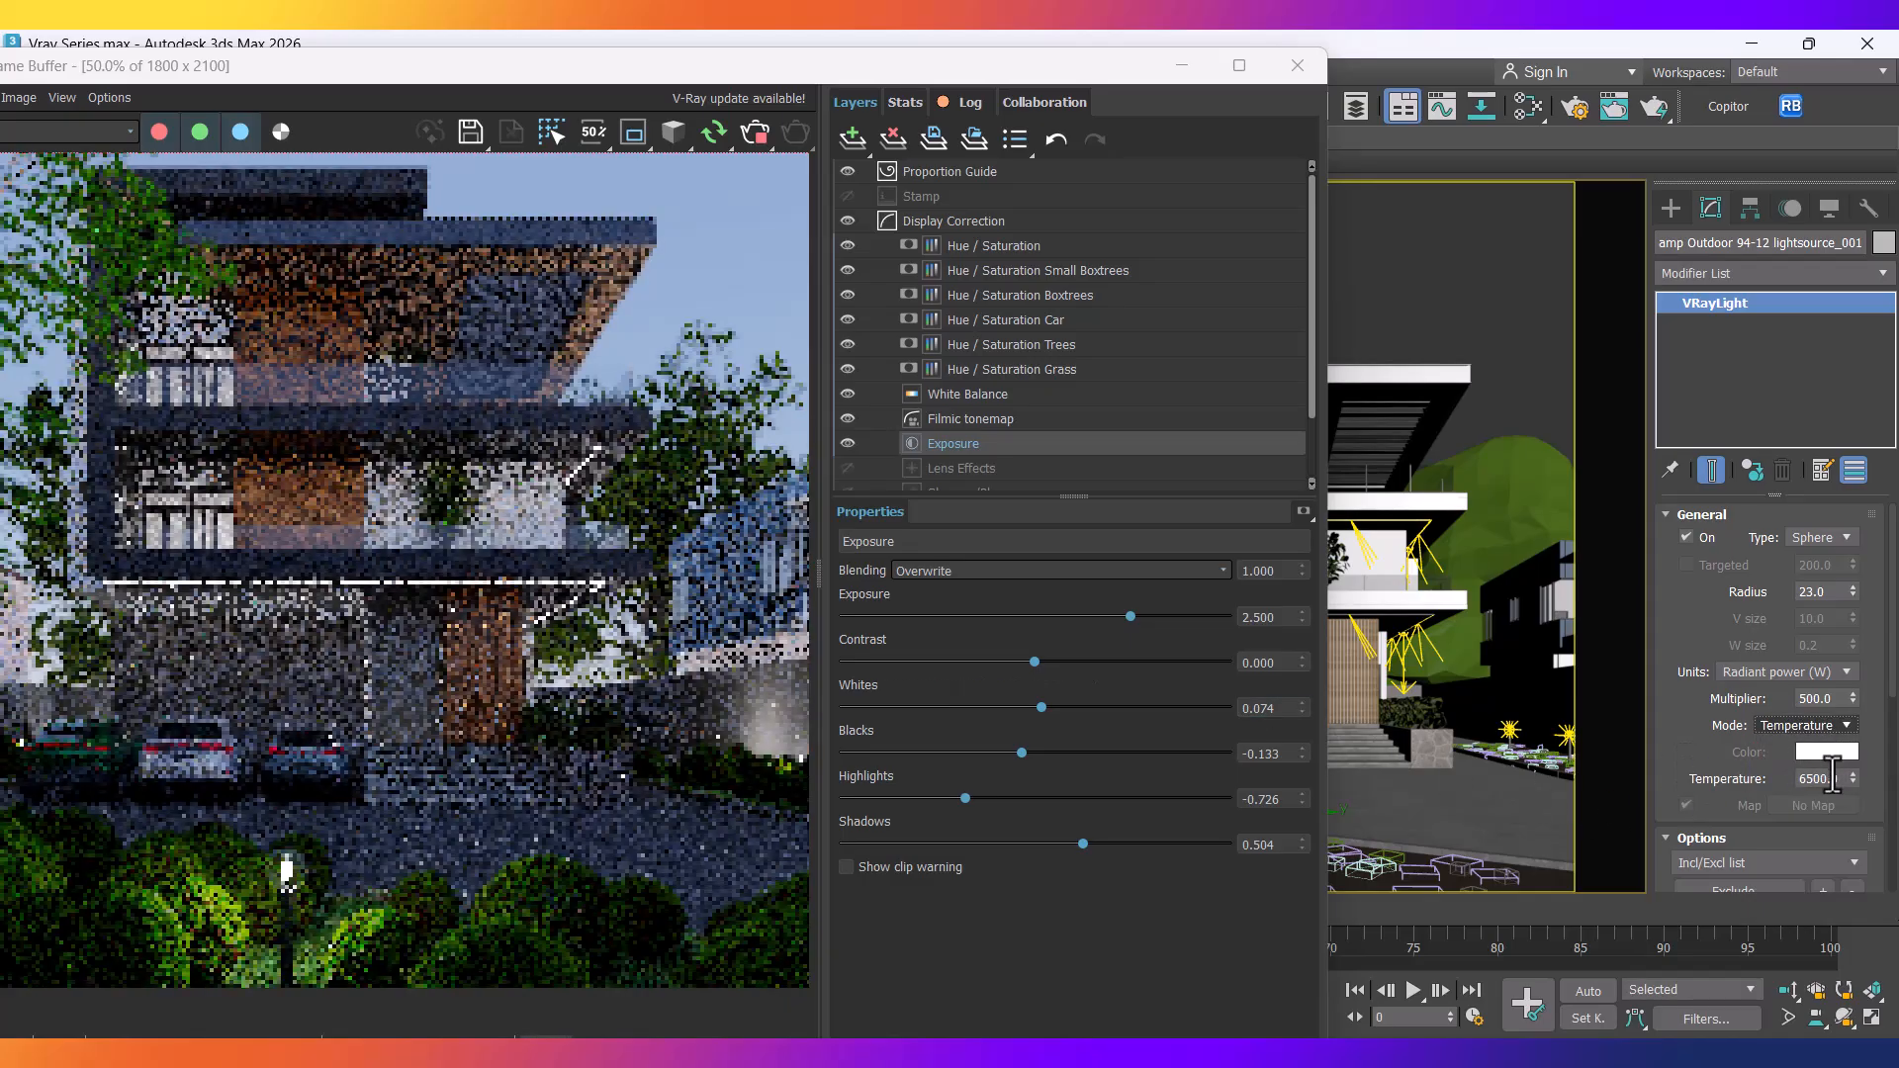
pyautogui.moveTo(1806, 783); pyautogui.dragTo(1758, 782)
pyautogui.write('3')
pyautogui.press('Return')
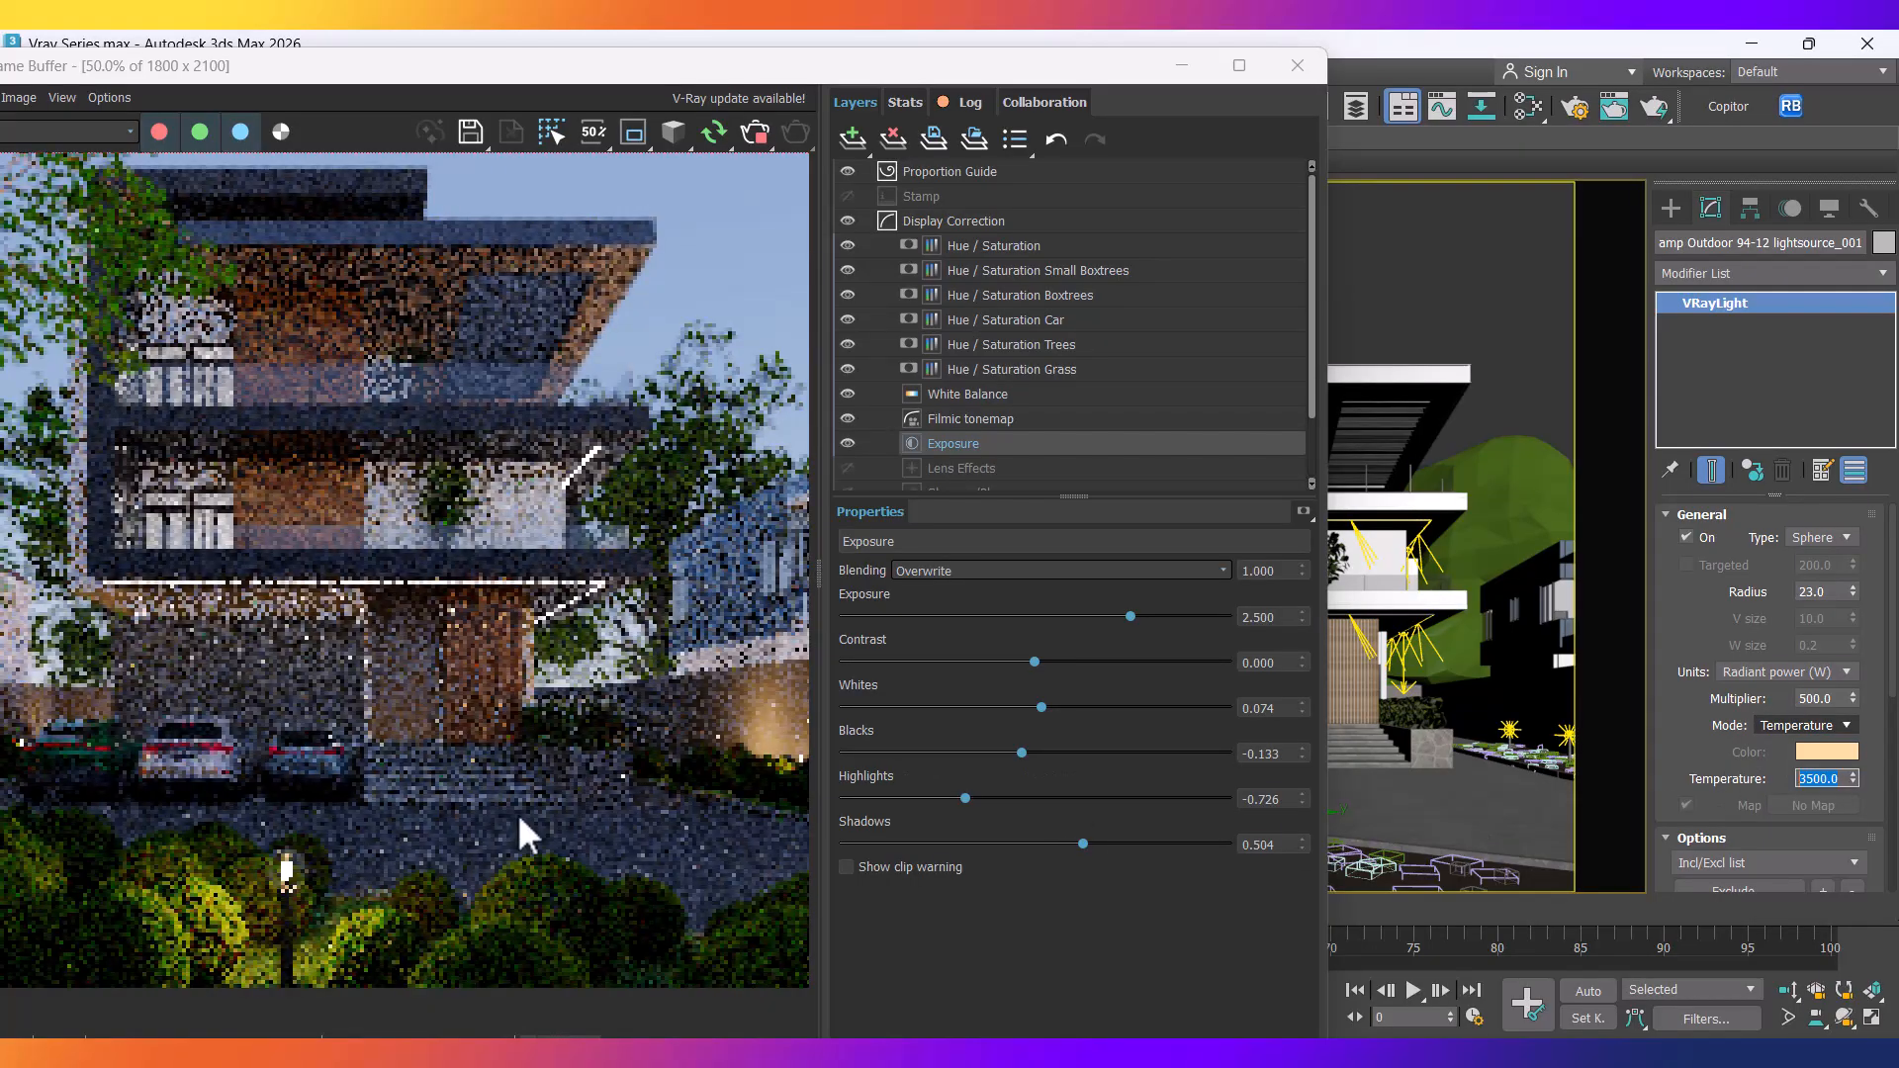
pyautogui.moveTo(530, 73); pyautogui.dragTo(678, 54)
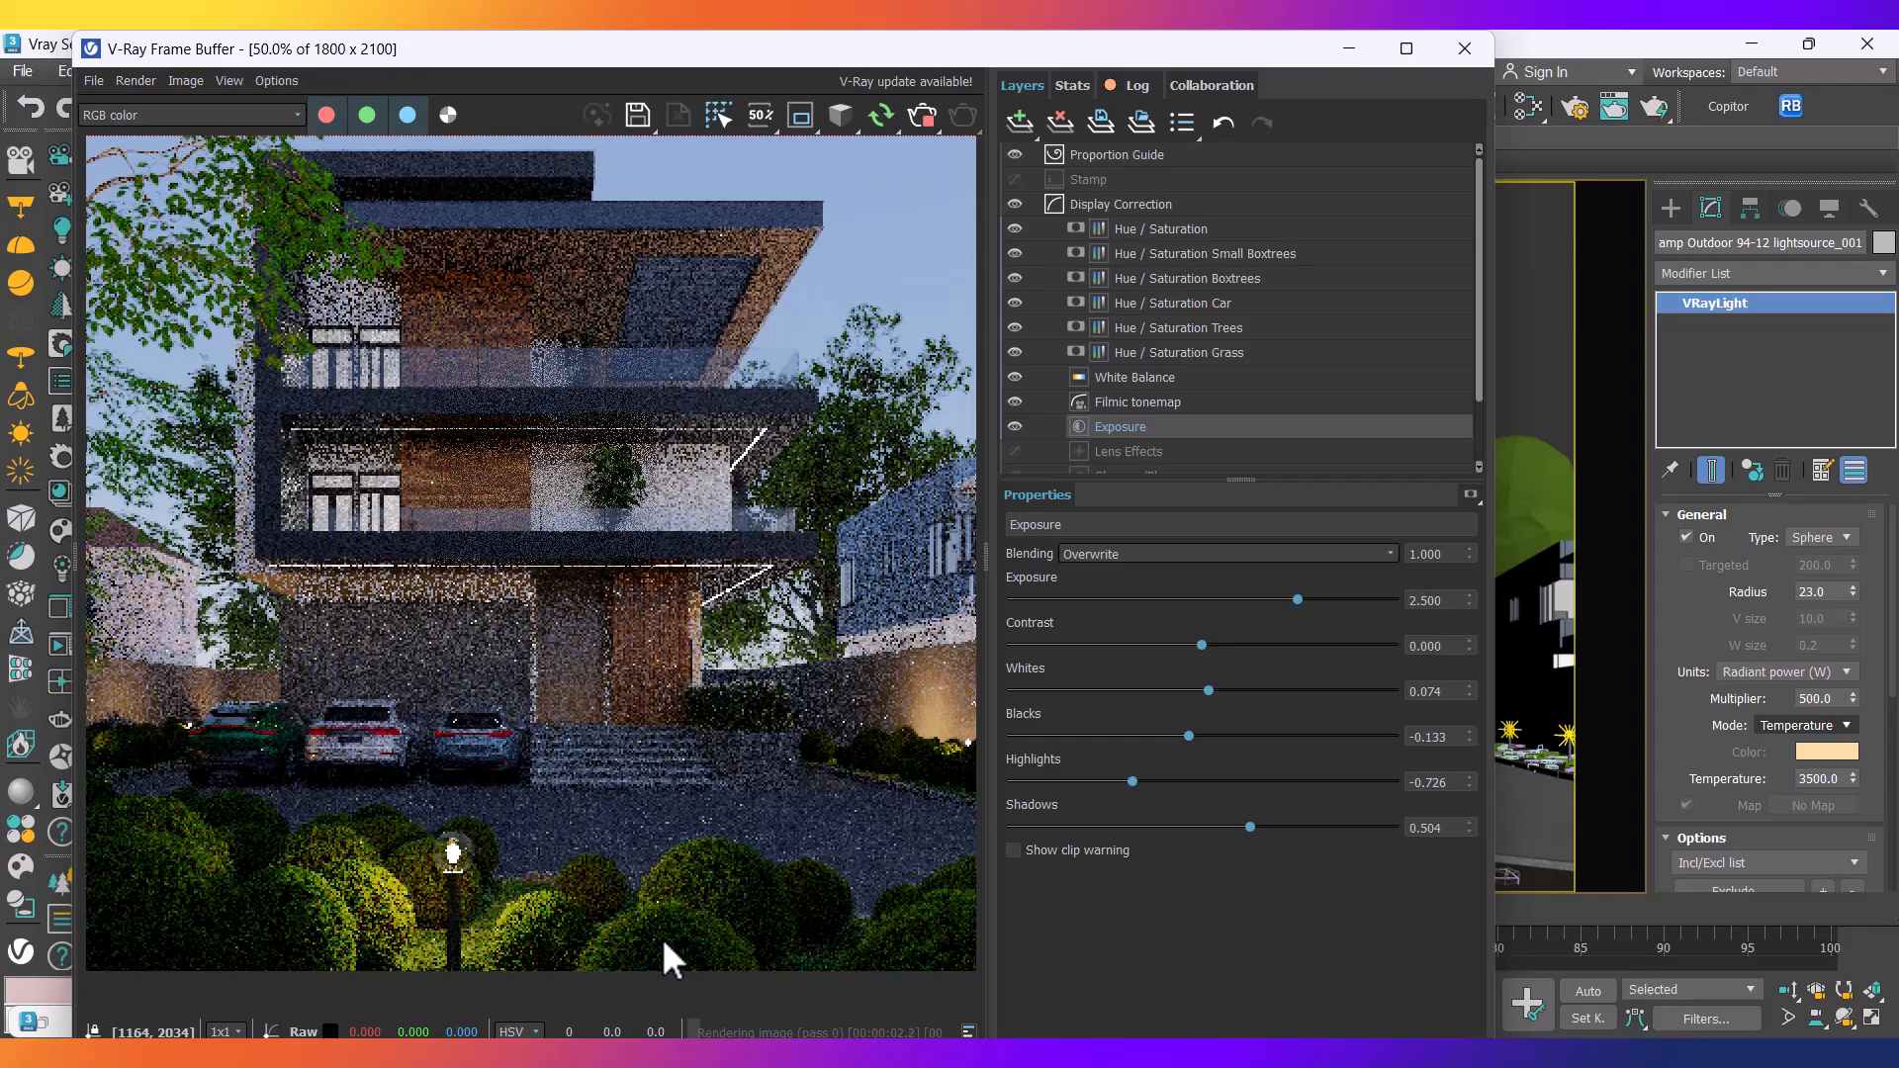
# Zoom the V-Ray Frame Buffer out and back in to inspect the warmer dusk render.
pyautogui.scroll(-1, 661, 938)
pyautogui.scroll(1, 340, 799)
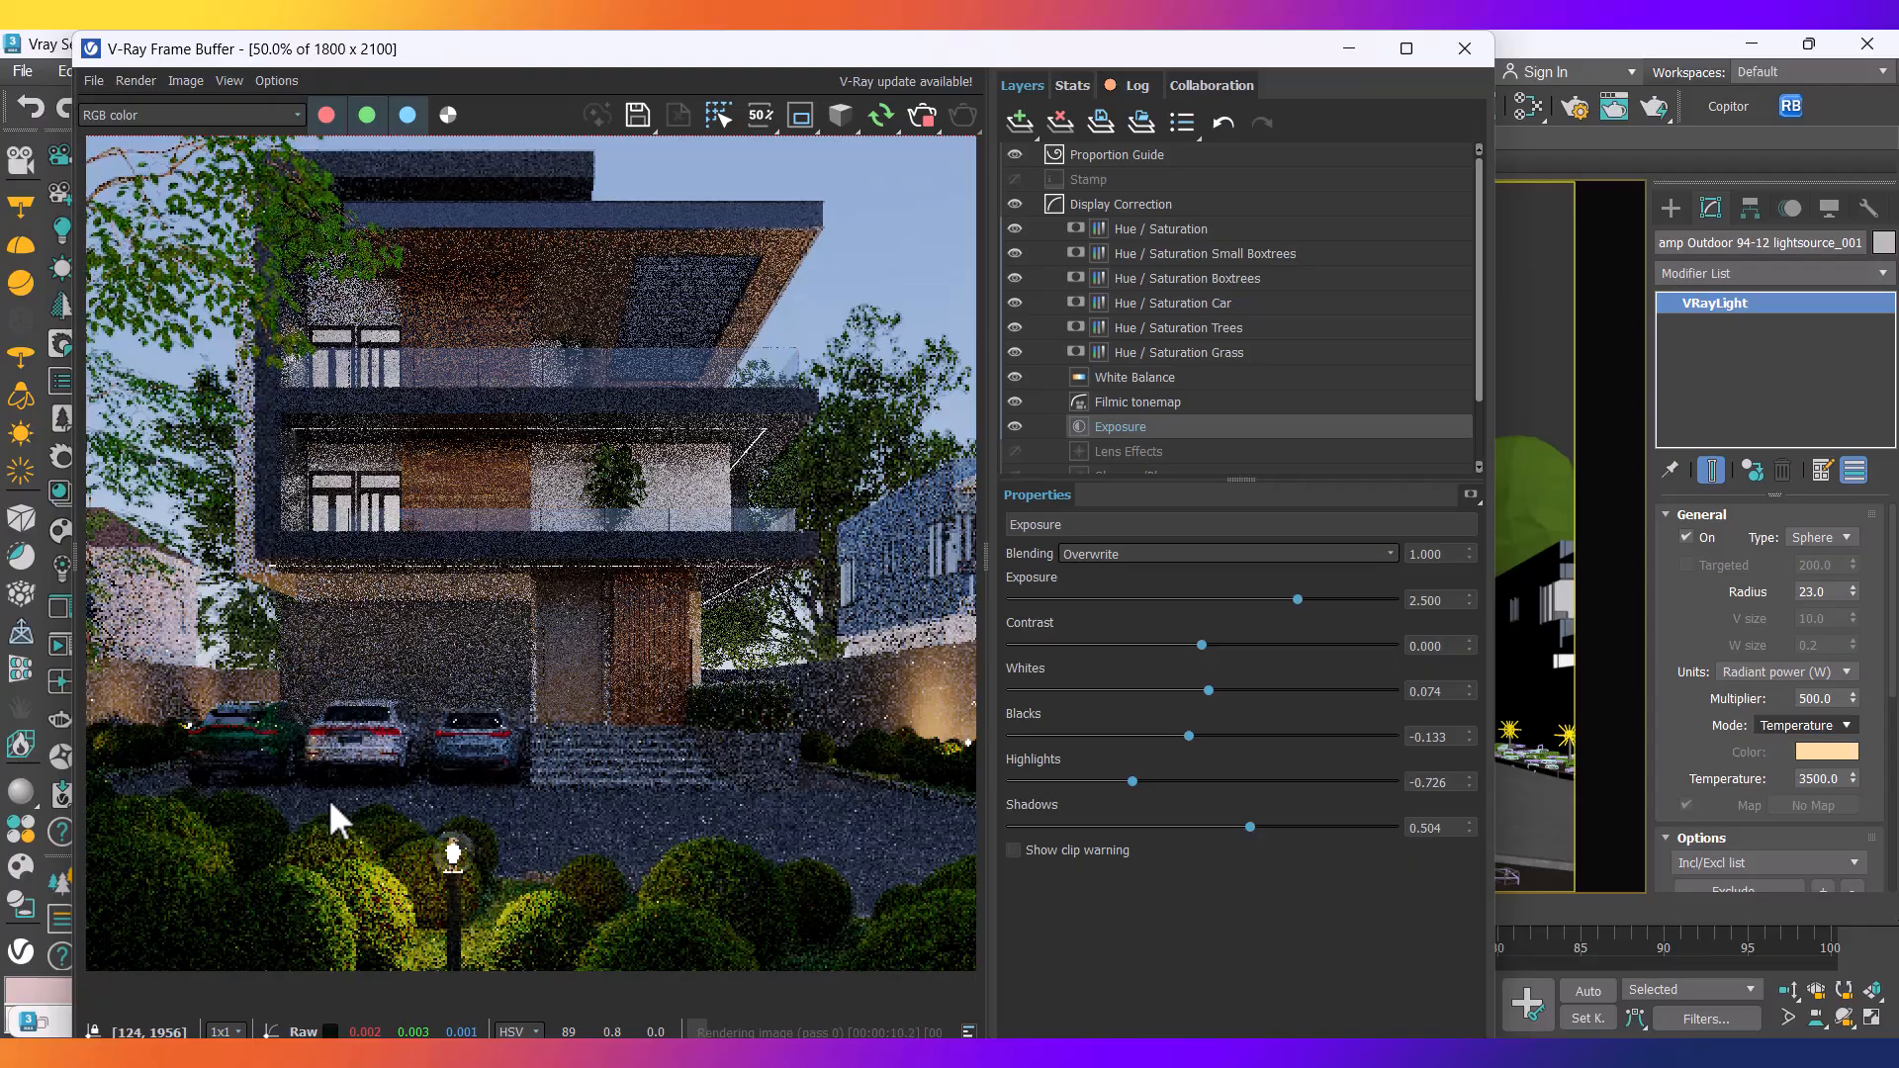
pyautogui.scroll(-1, 323, 728)
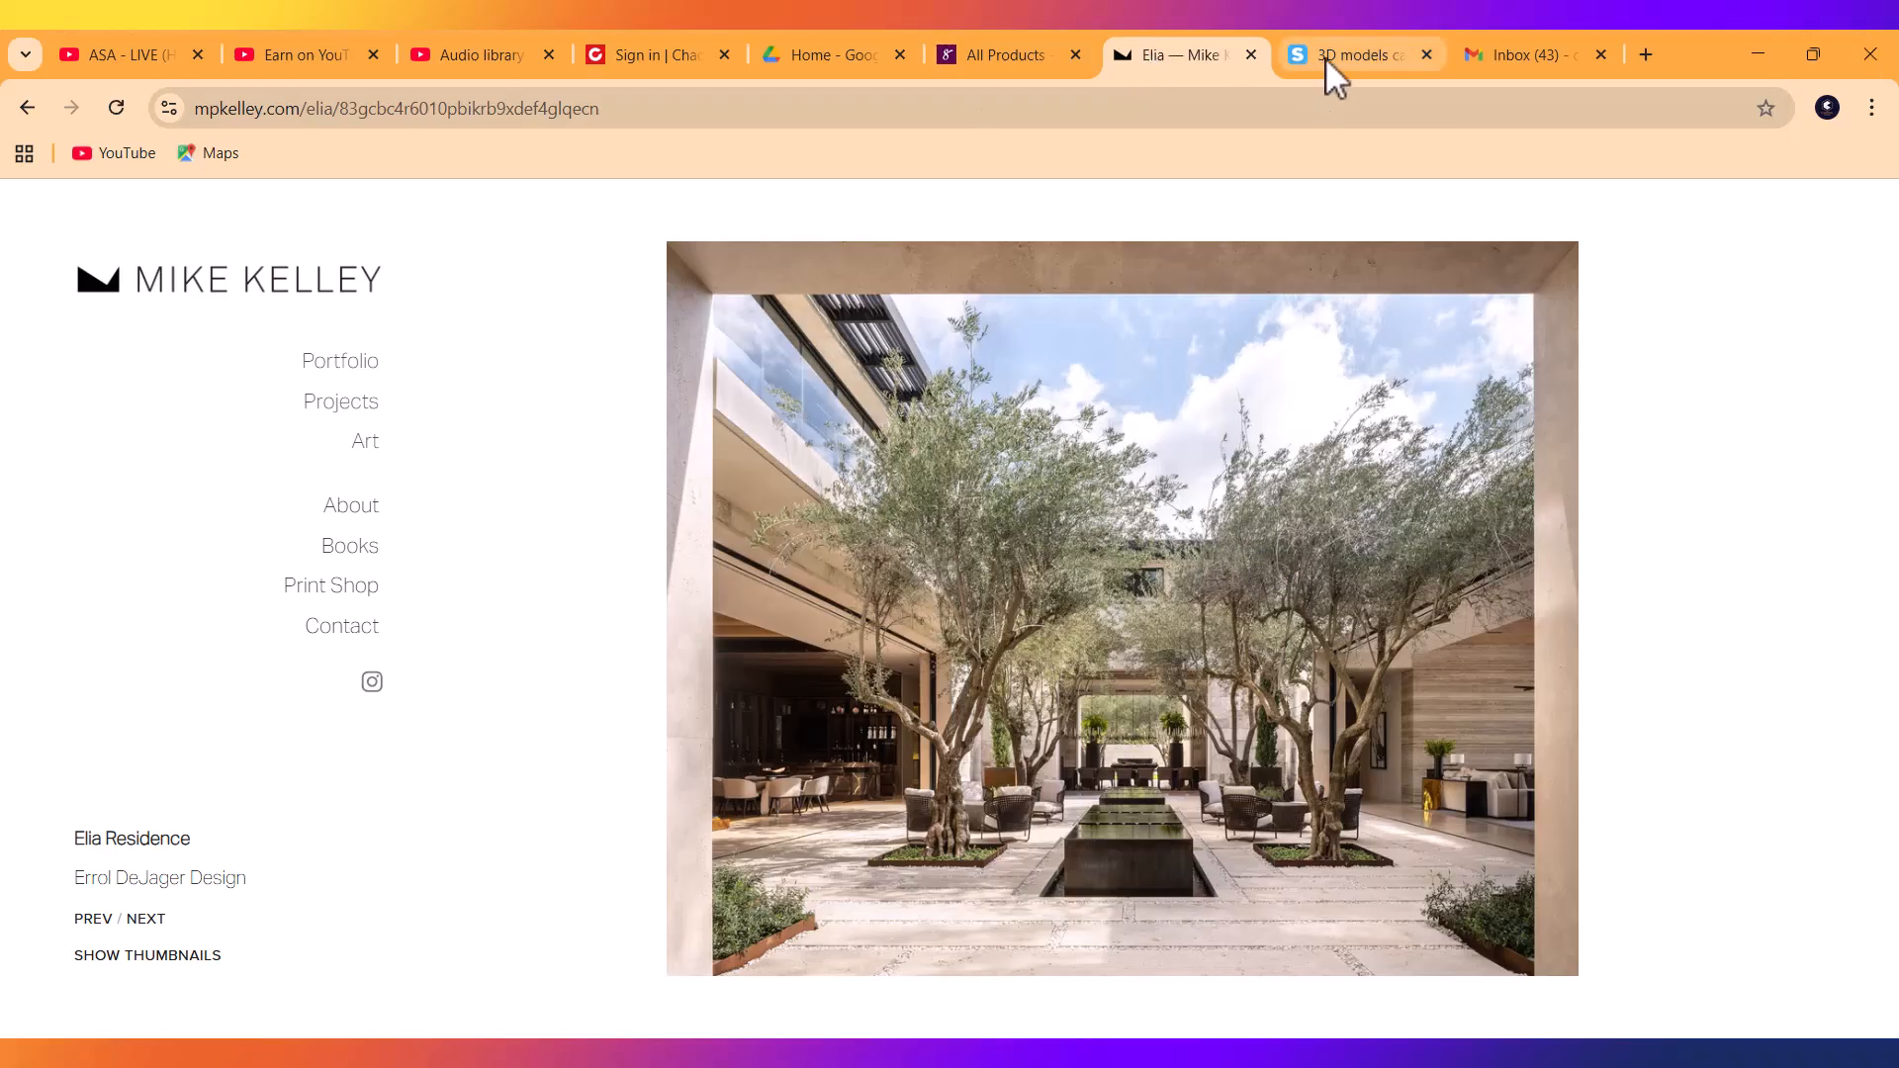
# Switch to the 3dsky model results page and scroll through the current listing.
pyautogui.click(1325, 57)
pyautogui.scroll(-5, 983, 563)
pyautogui.scroll(5, 1116, 583)
pyautogui.scroll(-2, 1167, 549)
pyautogui.scroll(-5, 1093, 564)
pyautogui.scroll(15, 1093, 554)
pyautogui.scroll(3, 1095, 508)
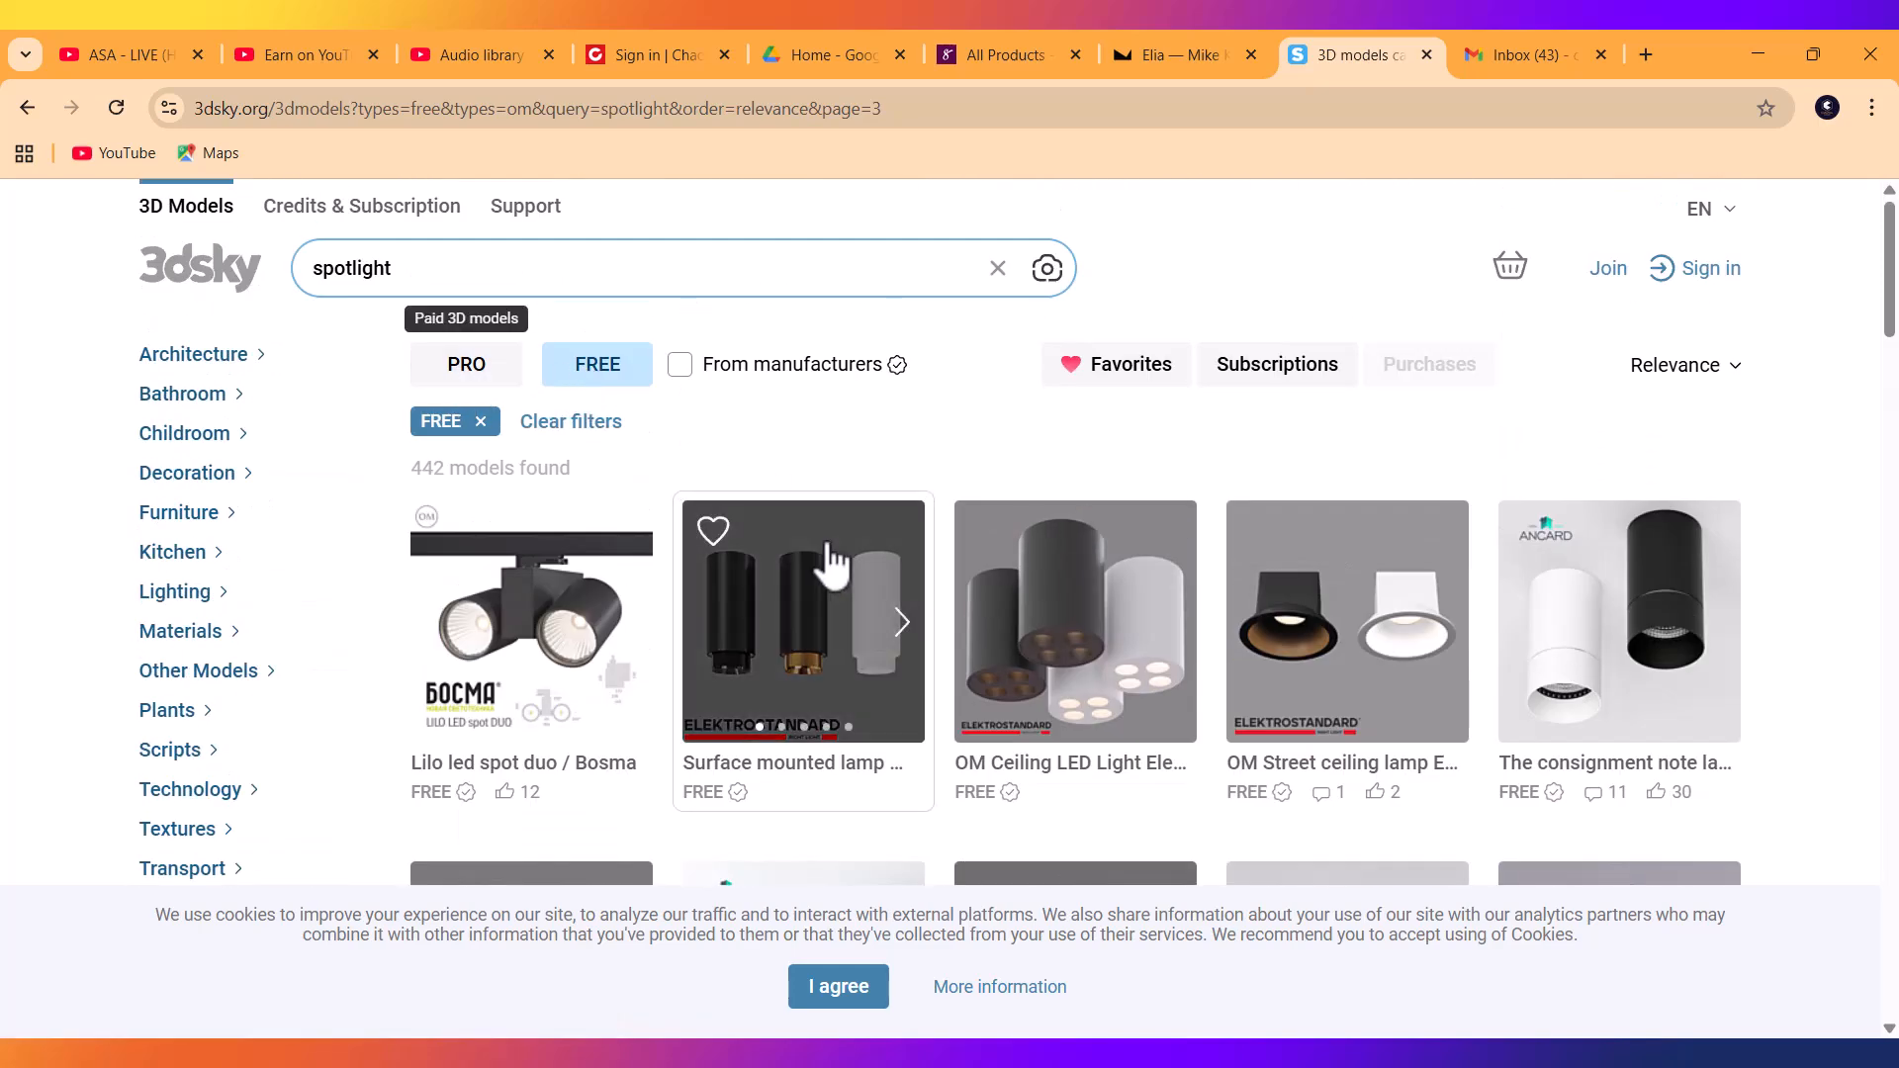
pyautogui.scroll(-1, 757, 509)
pyautogui.scroll(1, 742, 453)
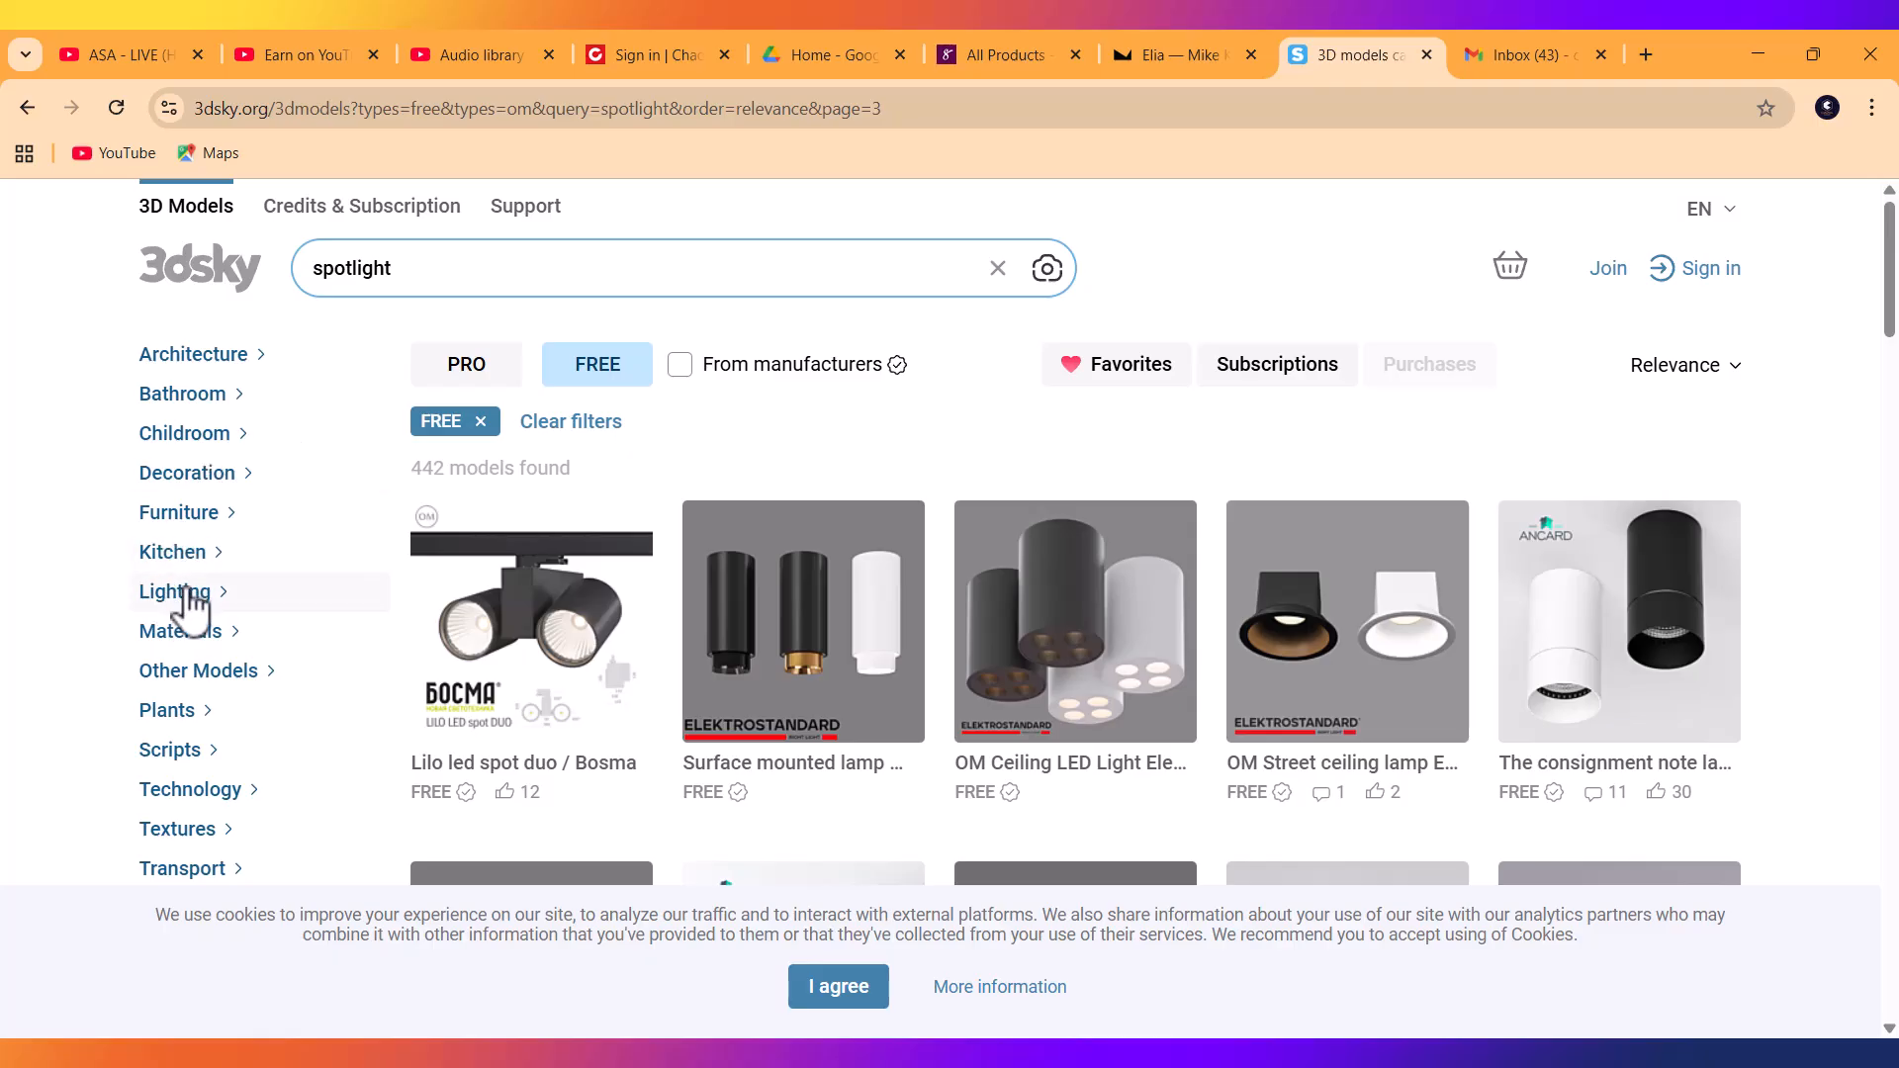
# Filter to Lighting > Ceiling lamp and clear the spotlight search term.
pyautogui.click(193, 599)
pyautogui.click(151, 631)
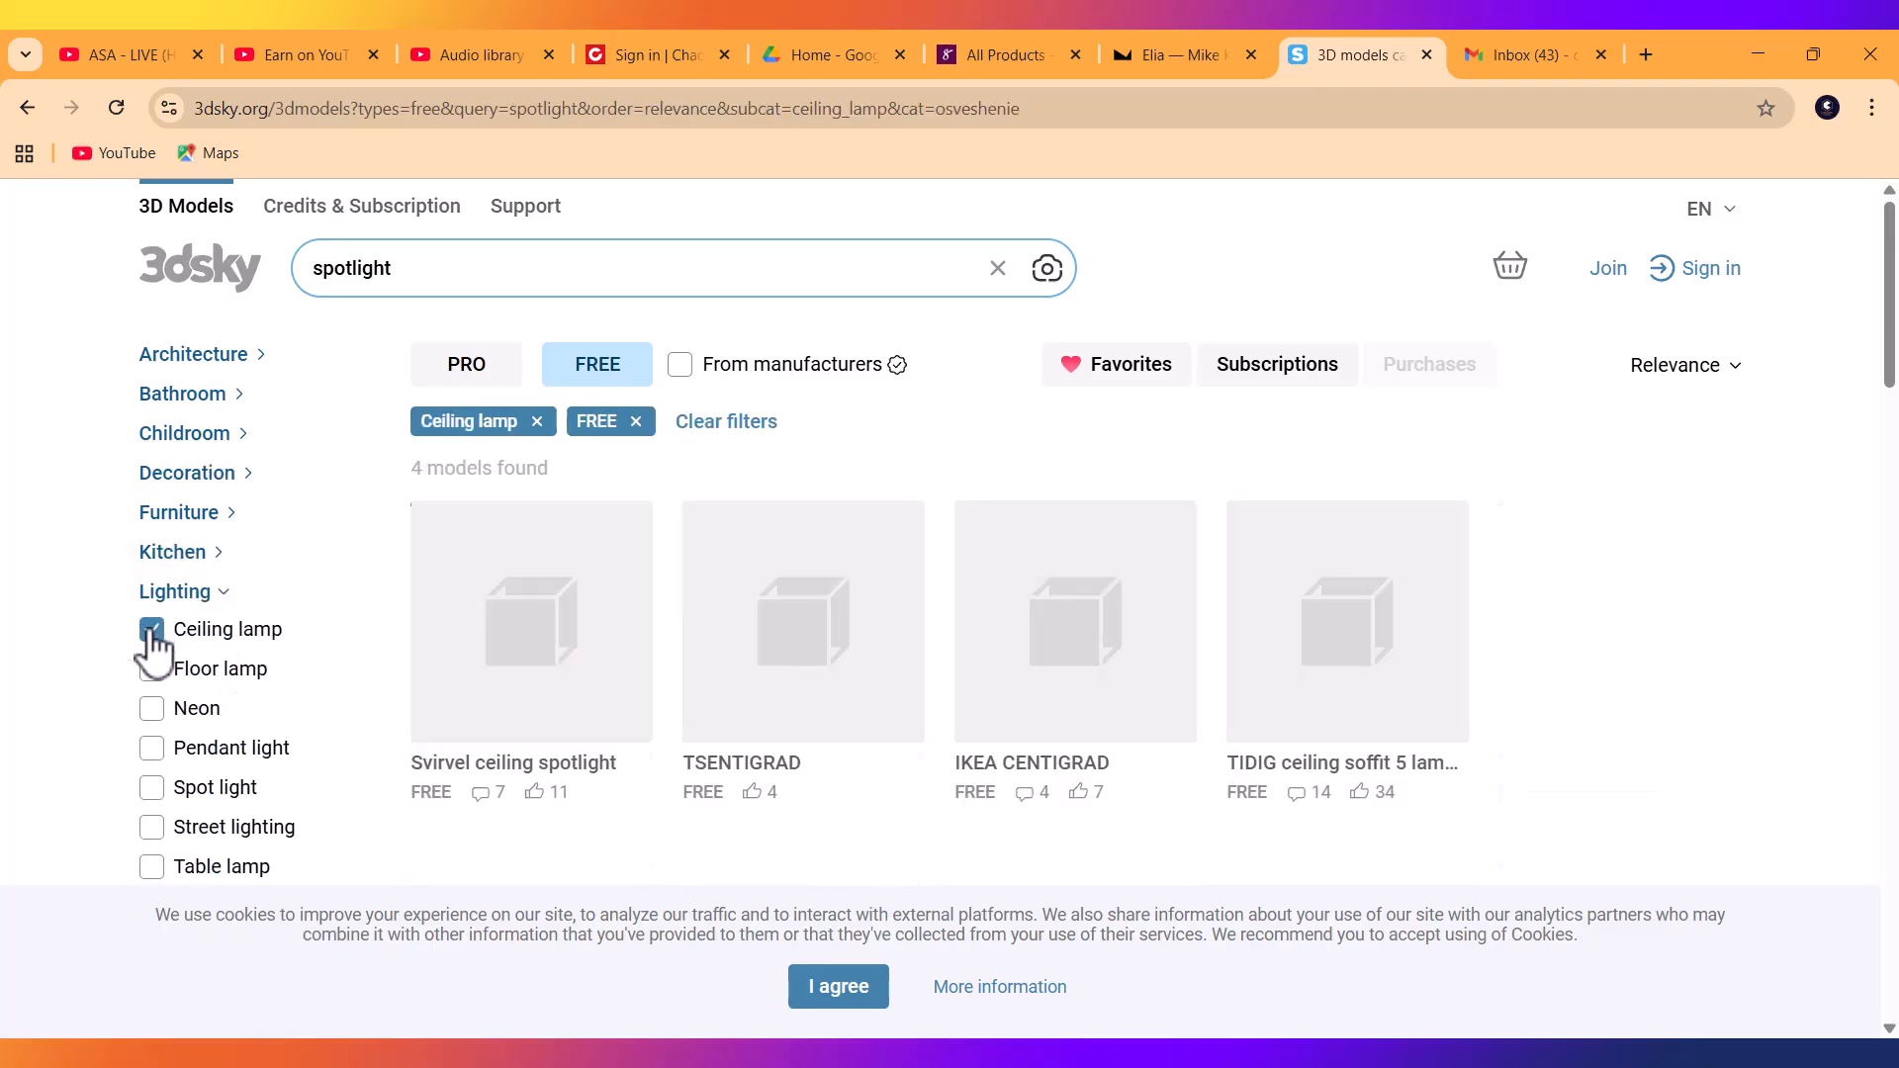
pyautogui.click(999, 269)
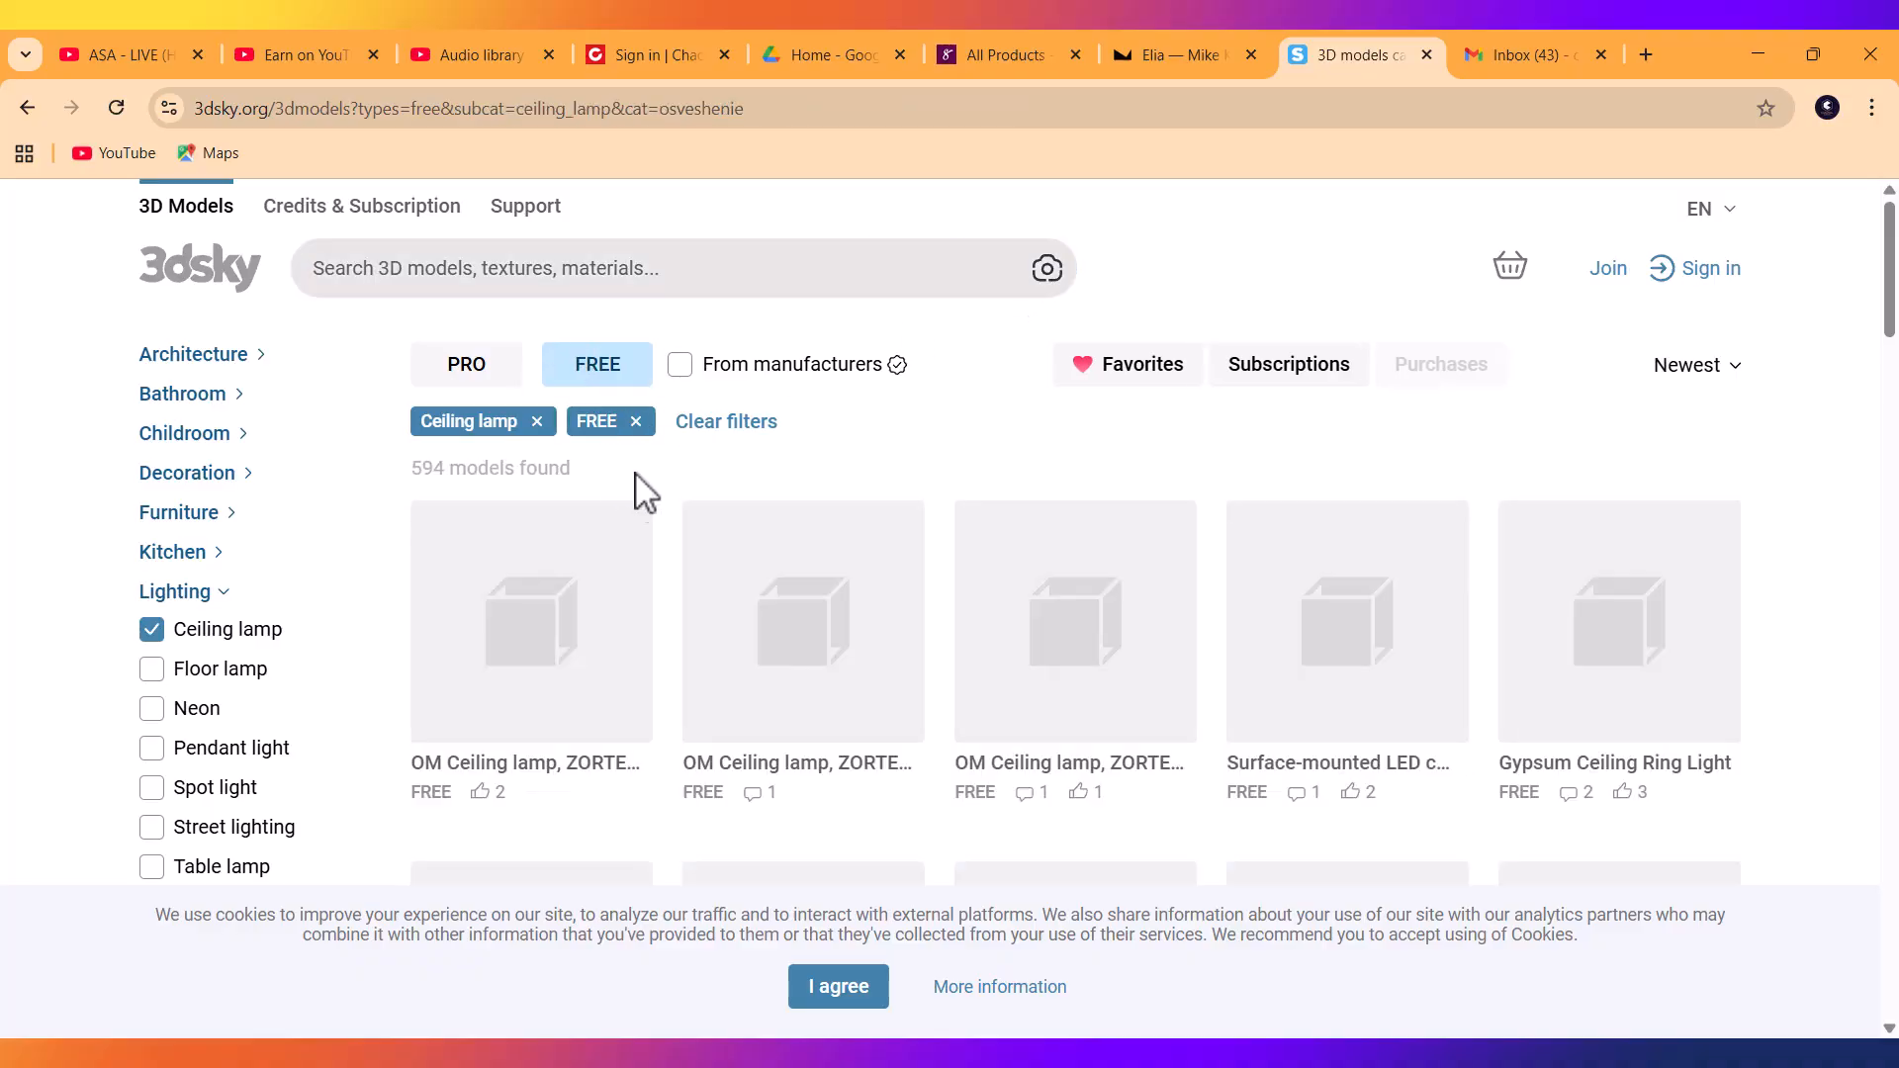
# Dismiss the cookie notice and scroll down to the results pagination.
pyautogui.scroll(-10, 799, 700)
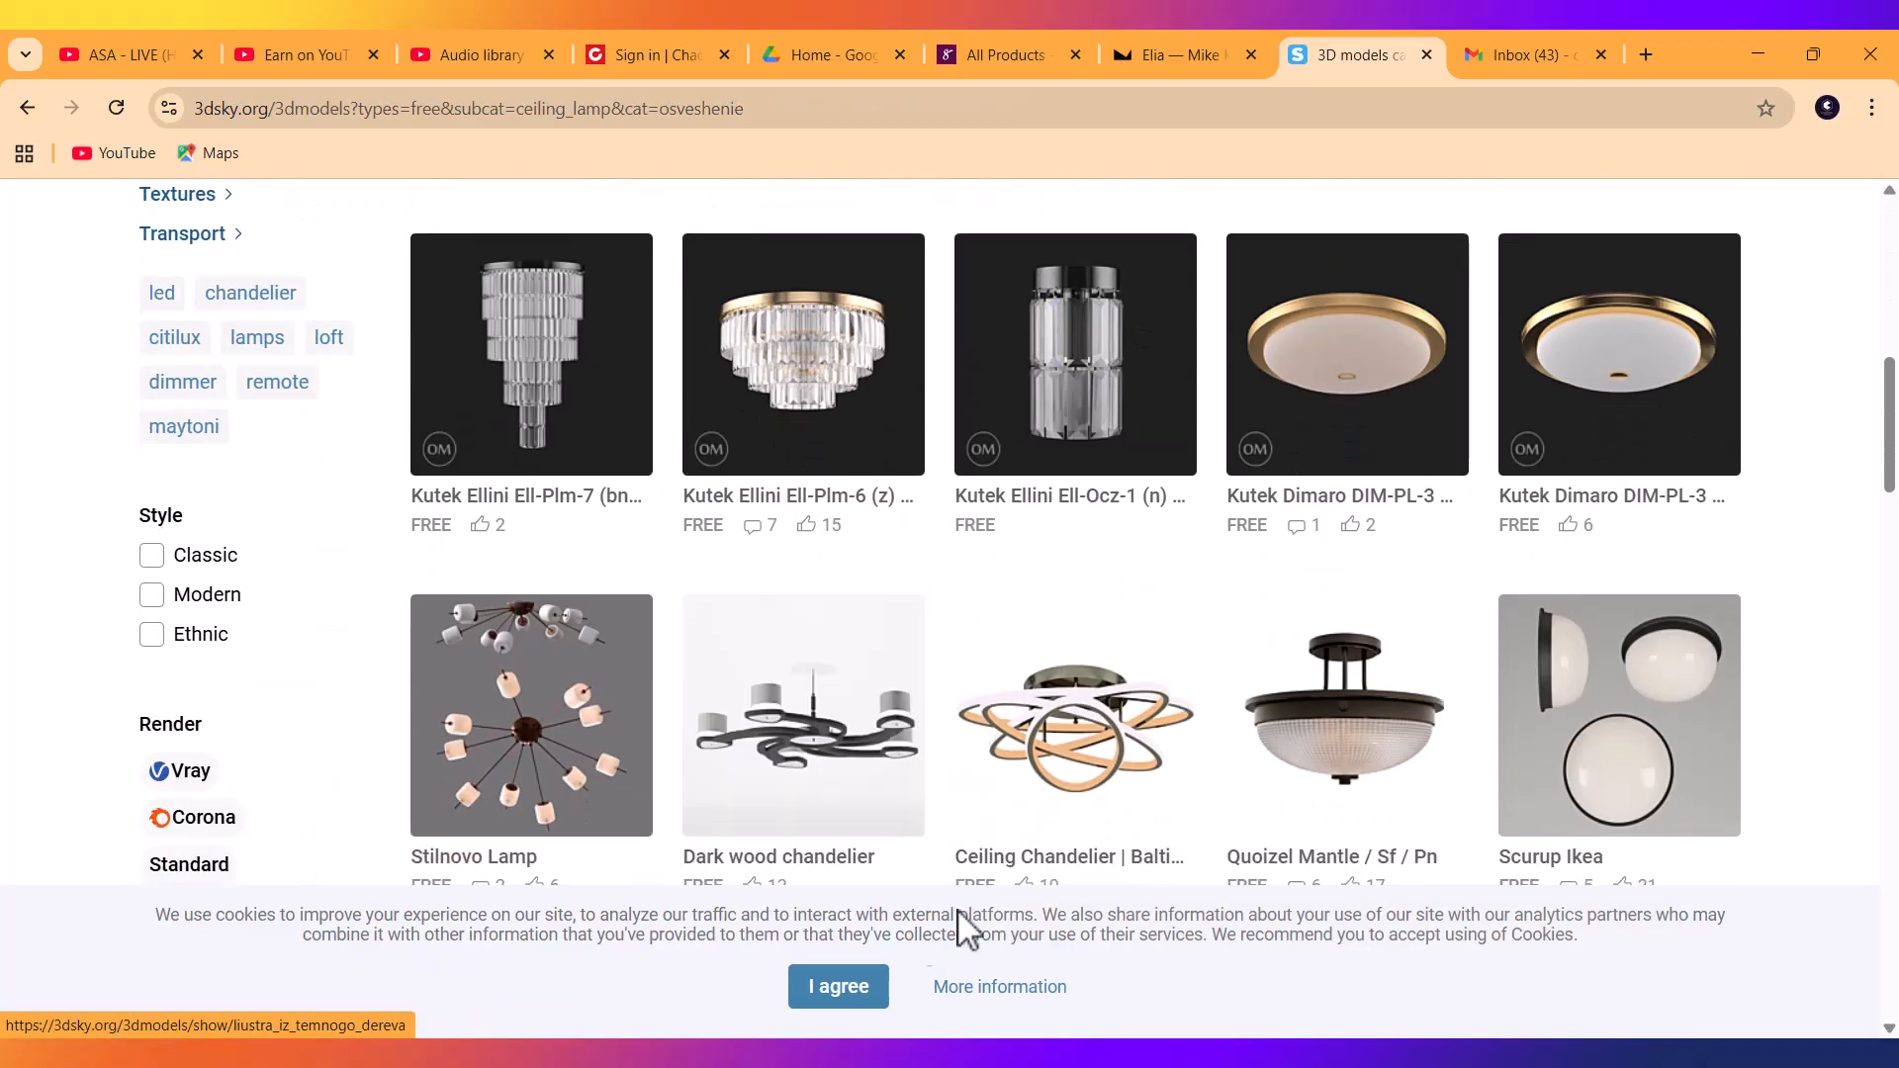
pyautogui.click(839, 987)
pyautogui.scroll(-11, 1000, 781)
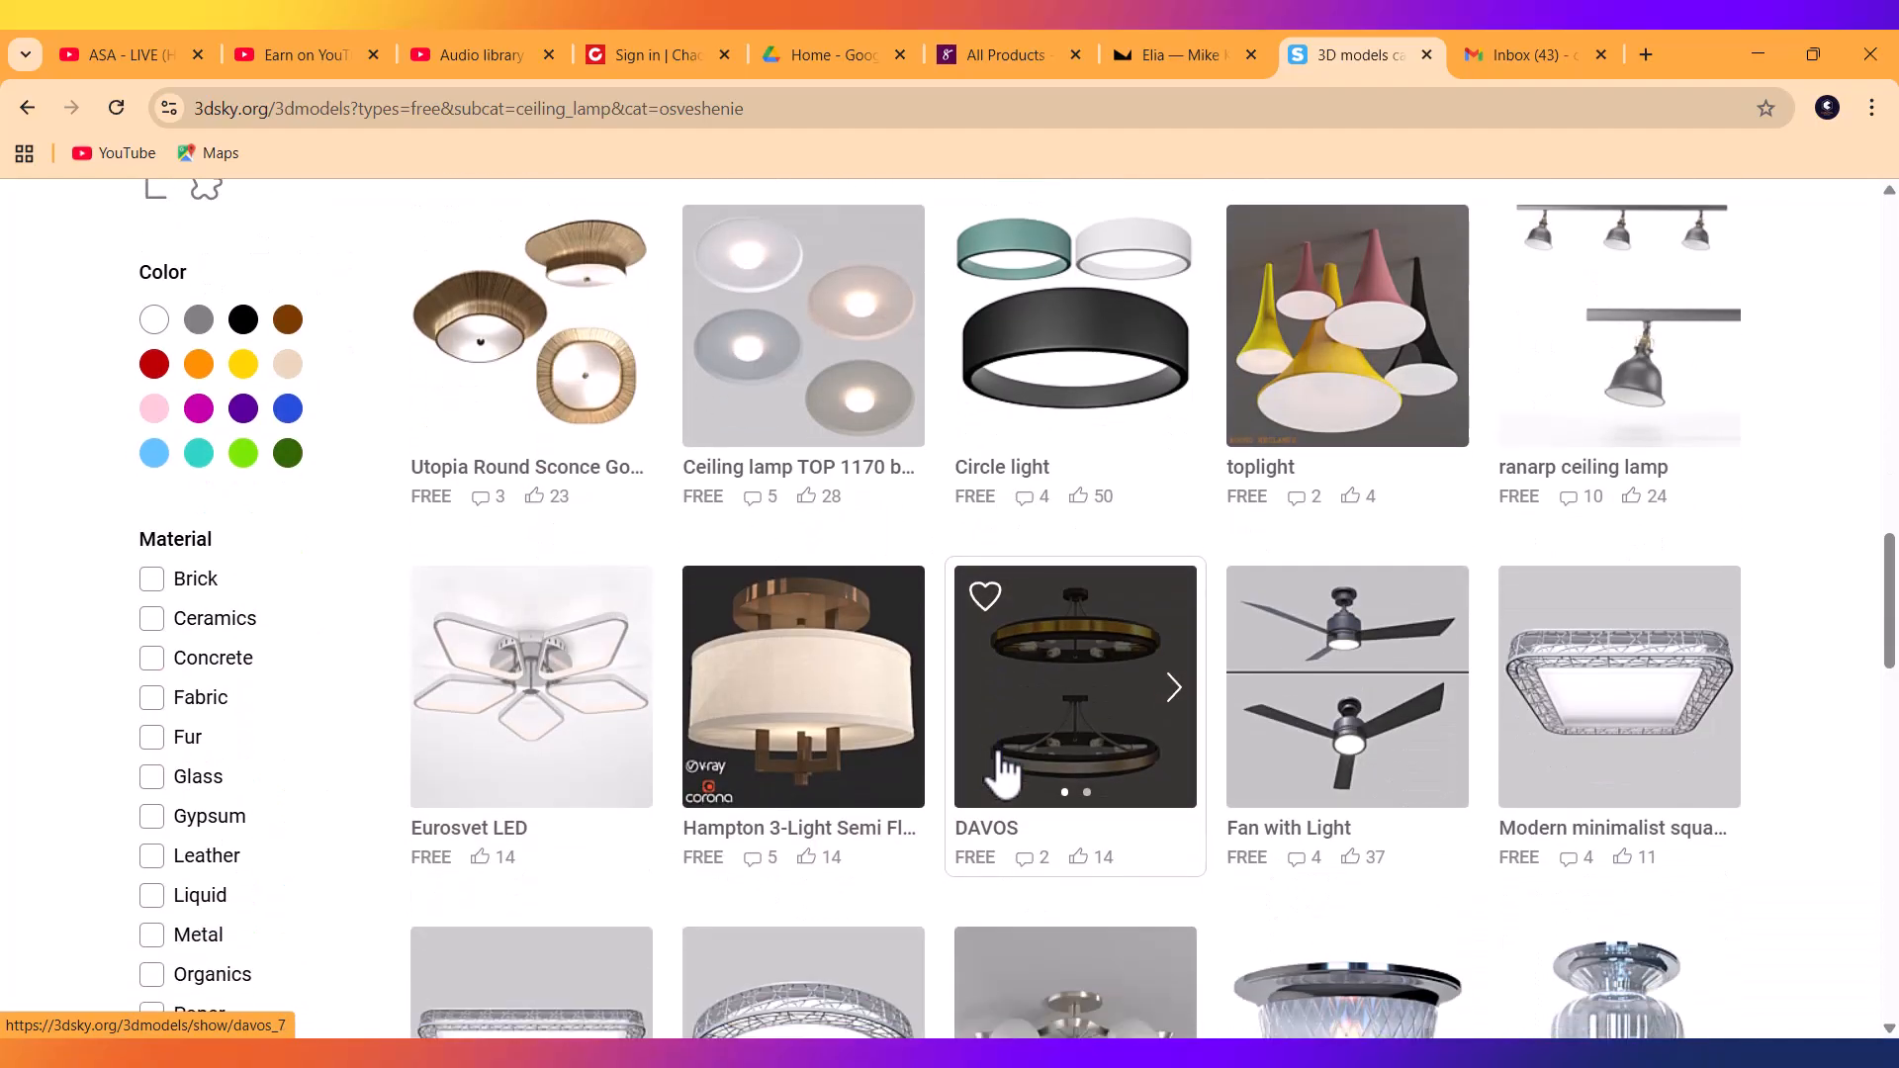
pyautogui.scroll(1, 1004, 767)
pyautogui.moveTo(1004, 766)
pyautogui.scroll(20, 1004, 767)
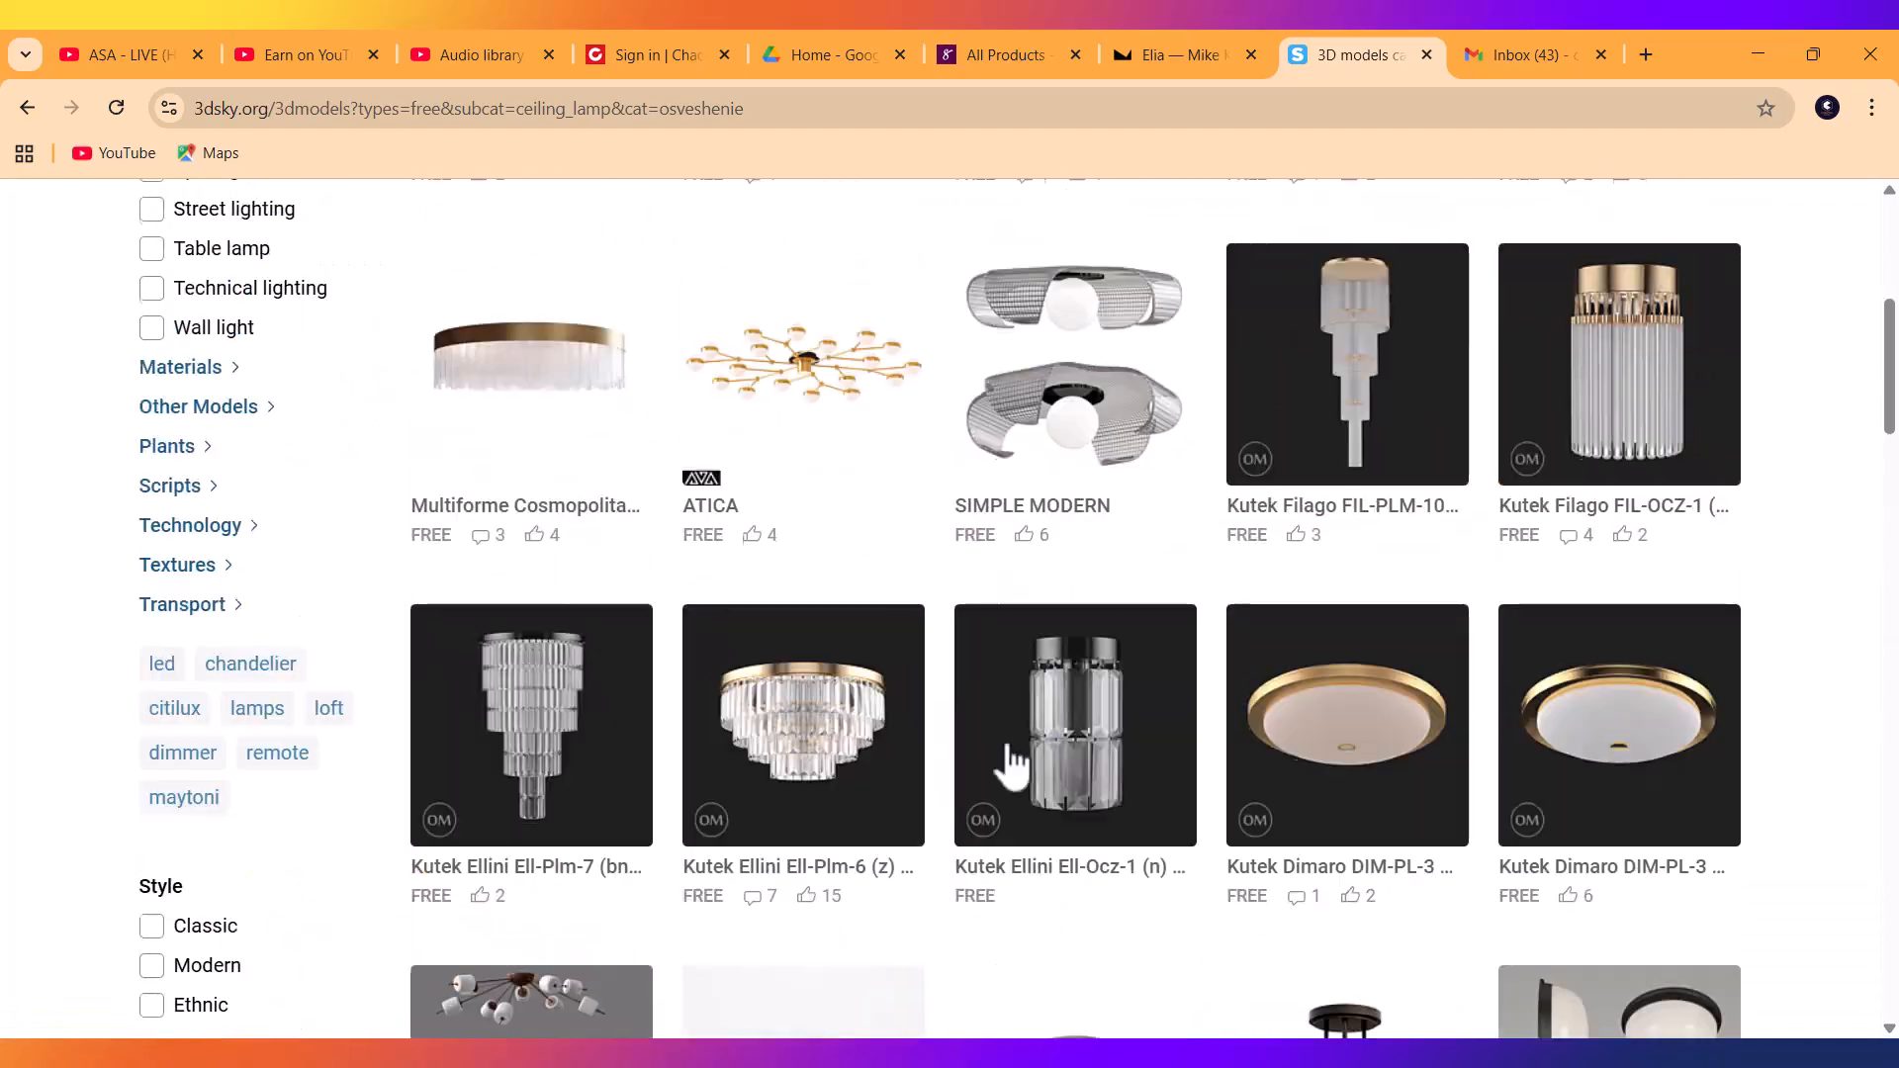
pyautogui.scroll(-20, 699, 691)
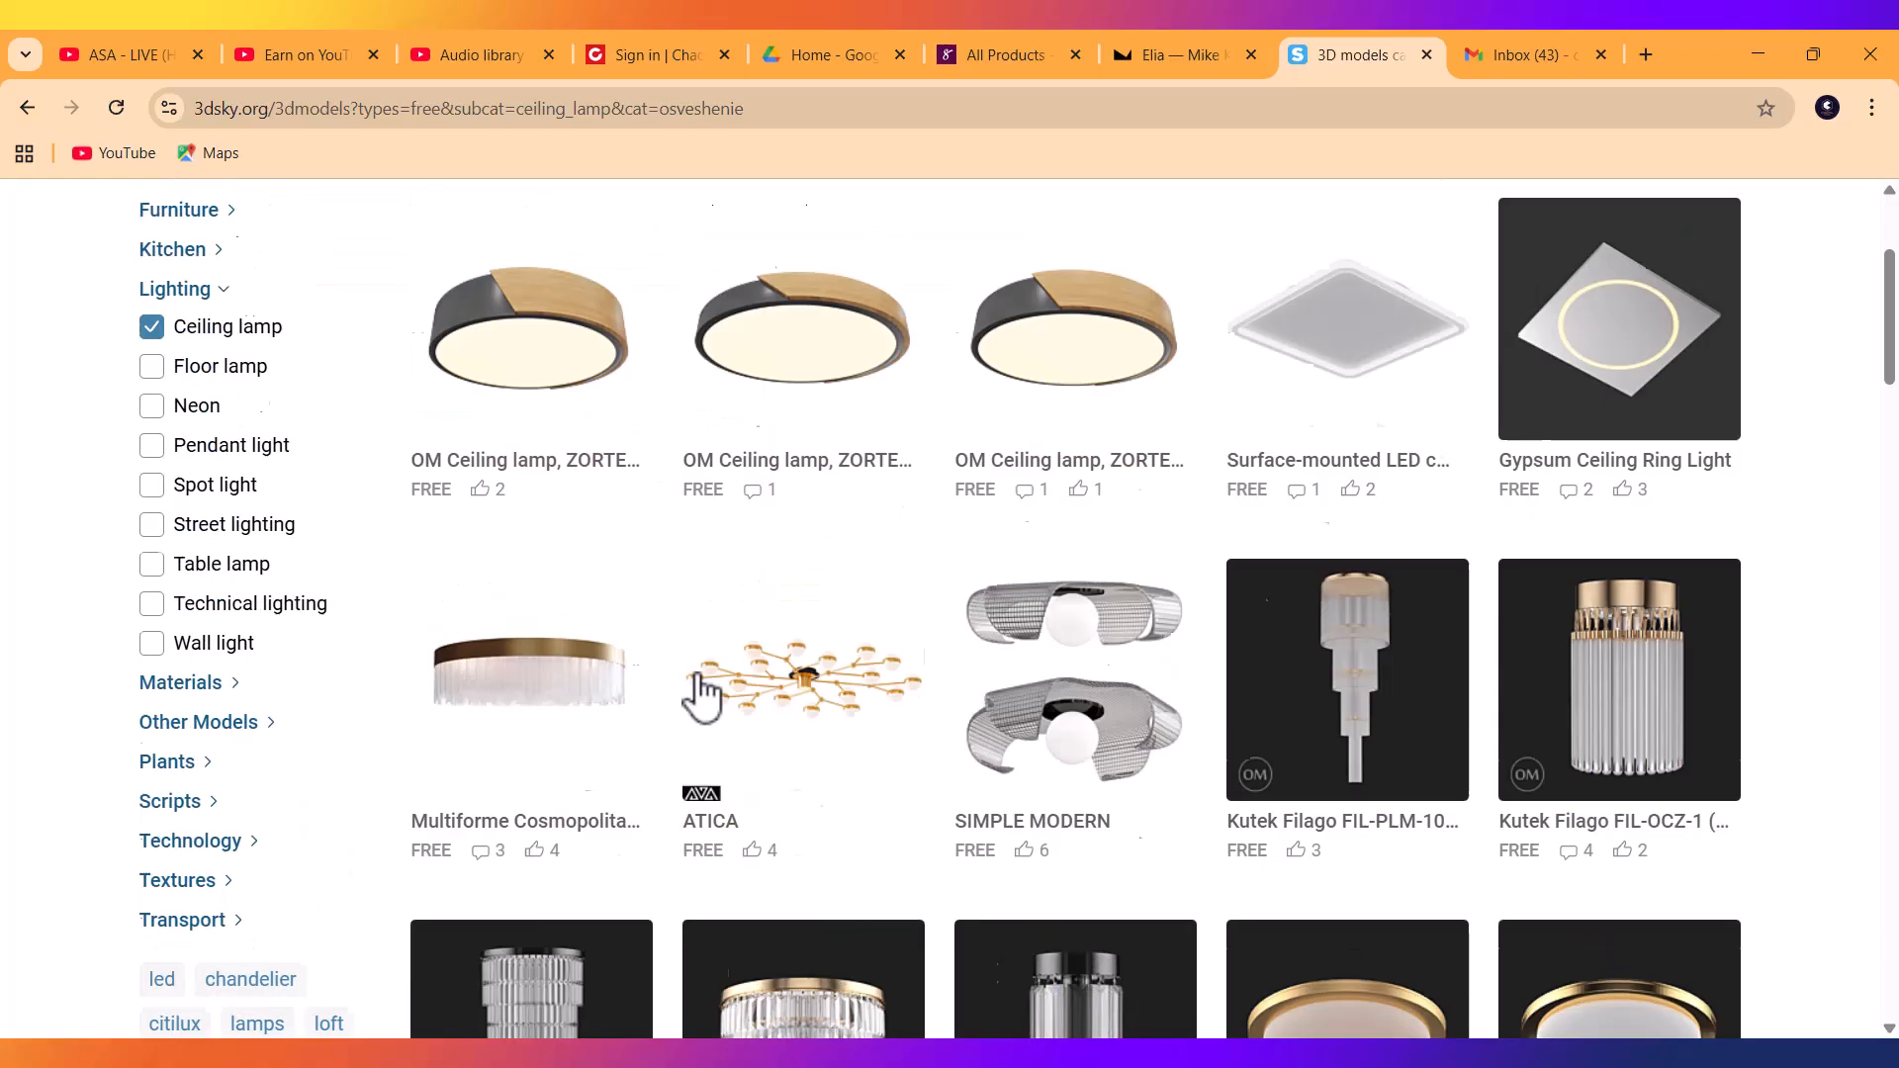
pyautogui.scroll(-9, 758, 670)
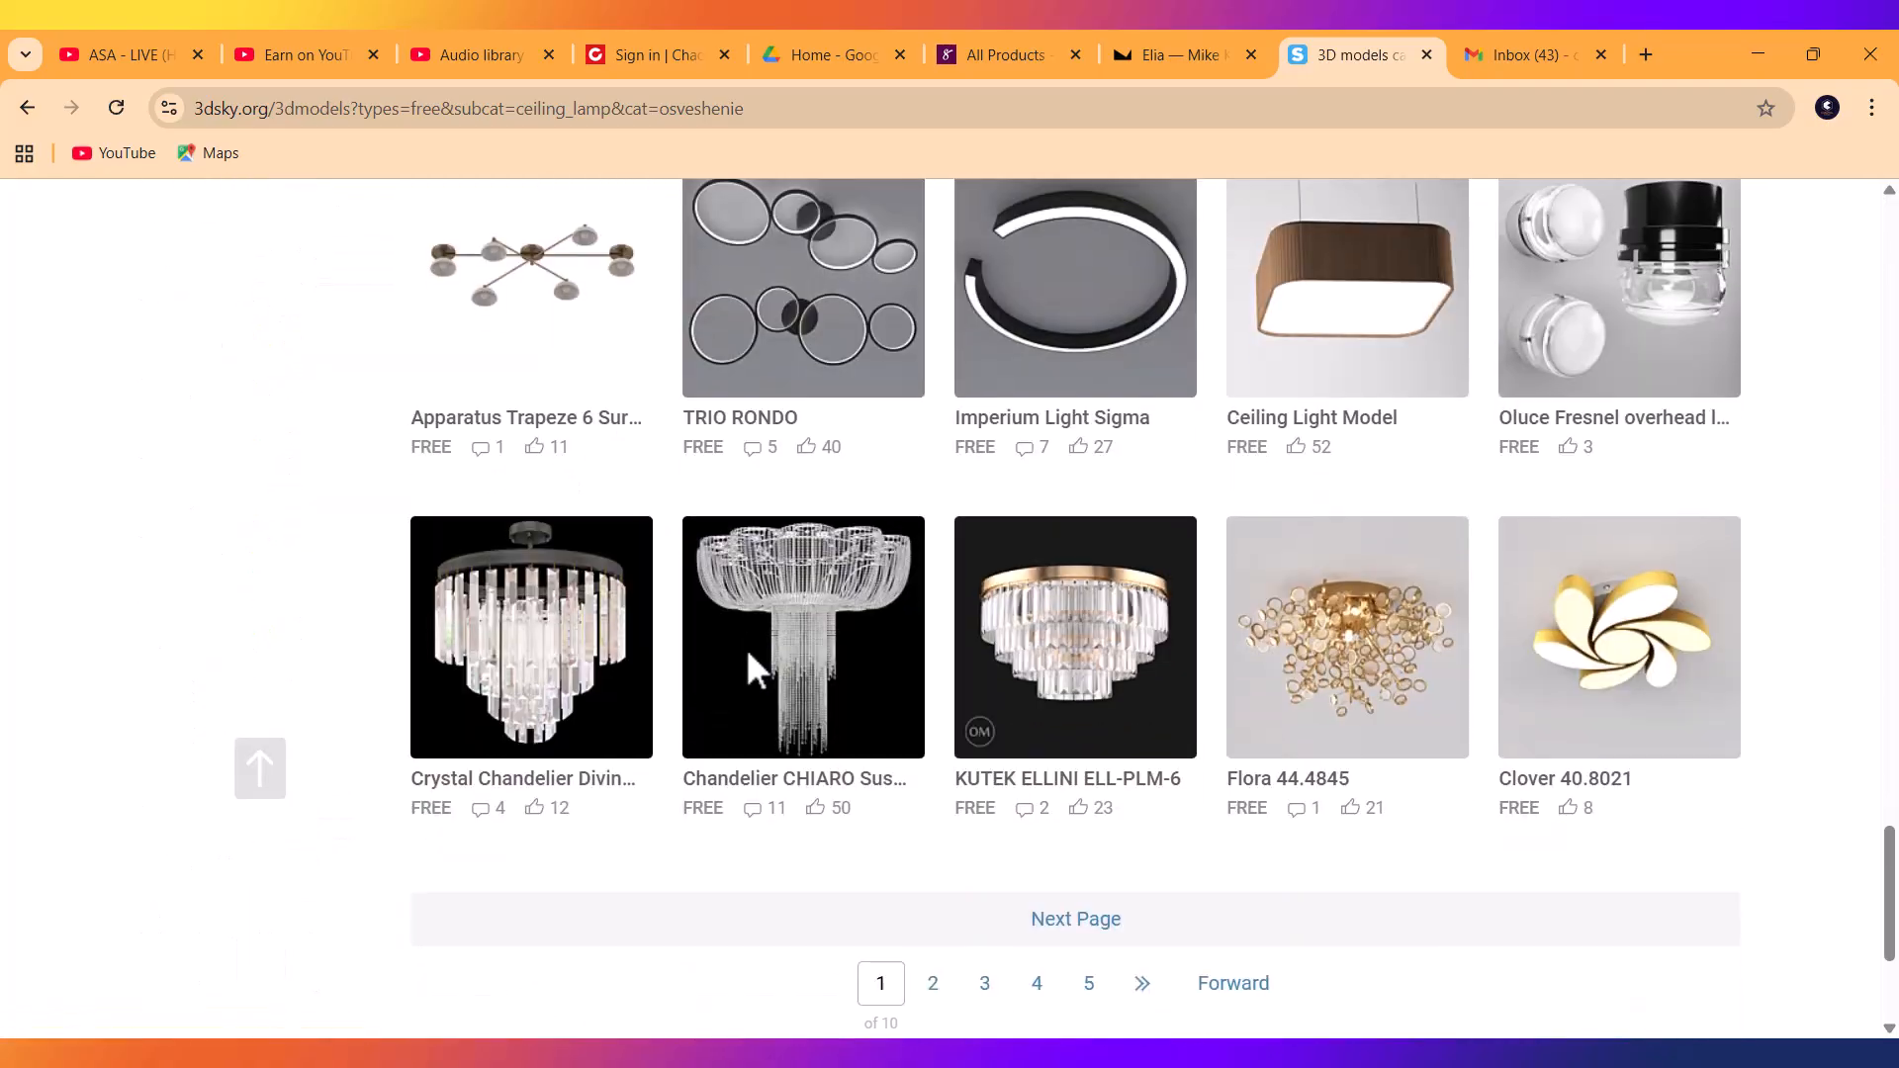
# Browse pages 5 and 7 of the free ceiling-lamp results.
pyautogui.click(1091, 641)
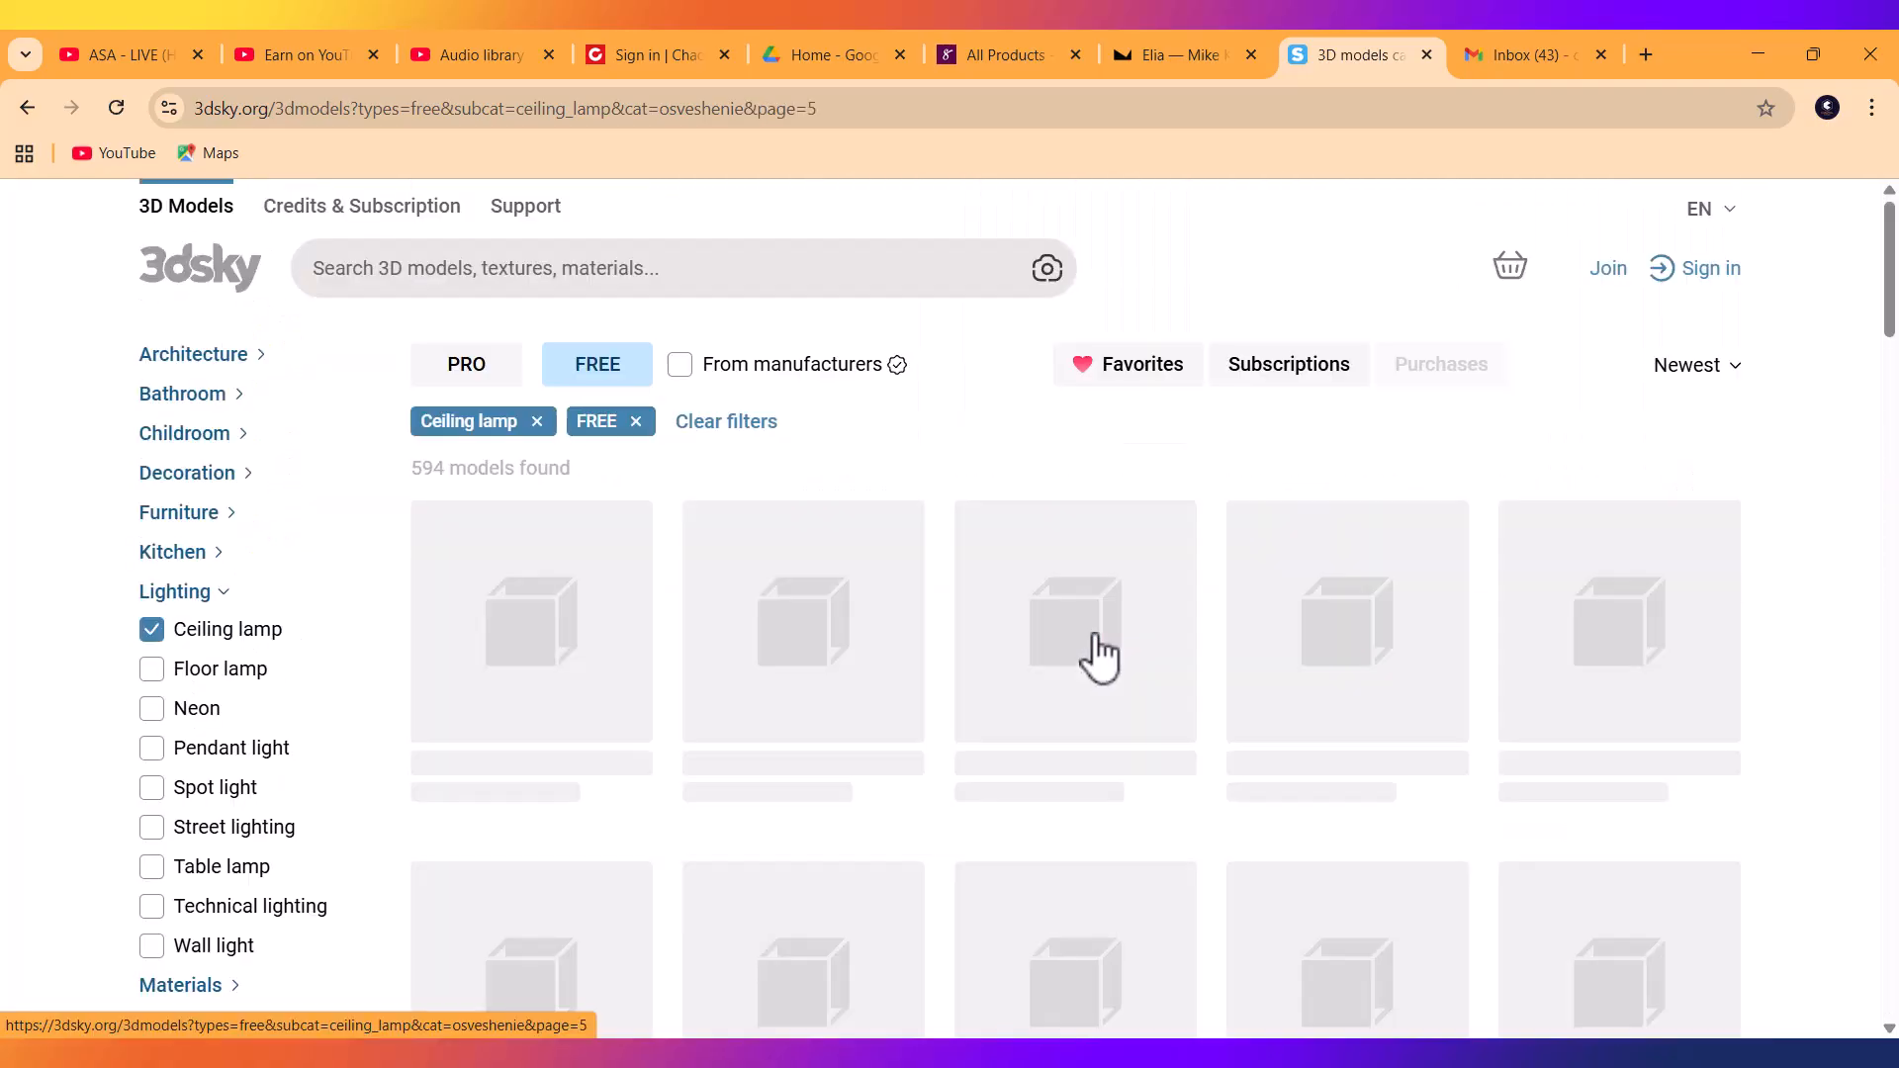
pyautogui.scroll(-10, 1039, 678)
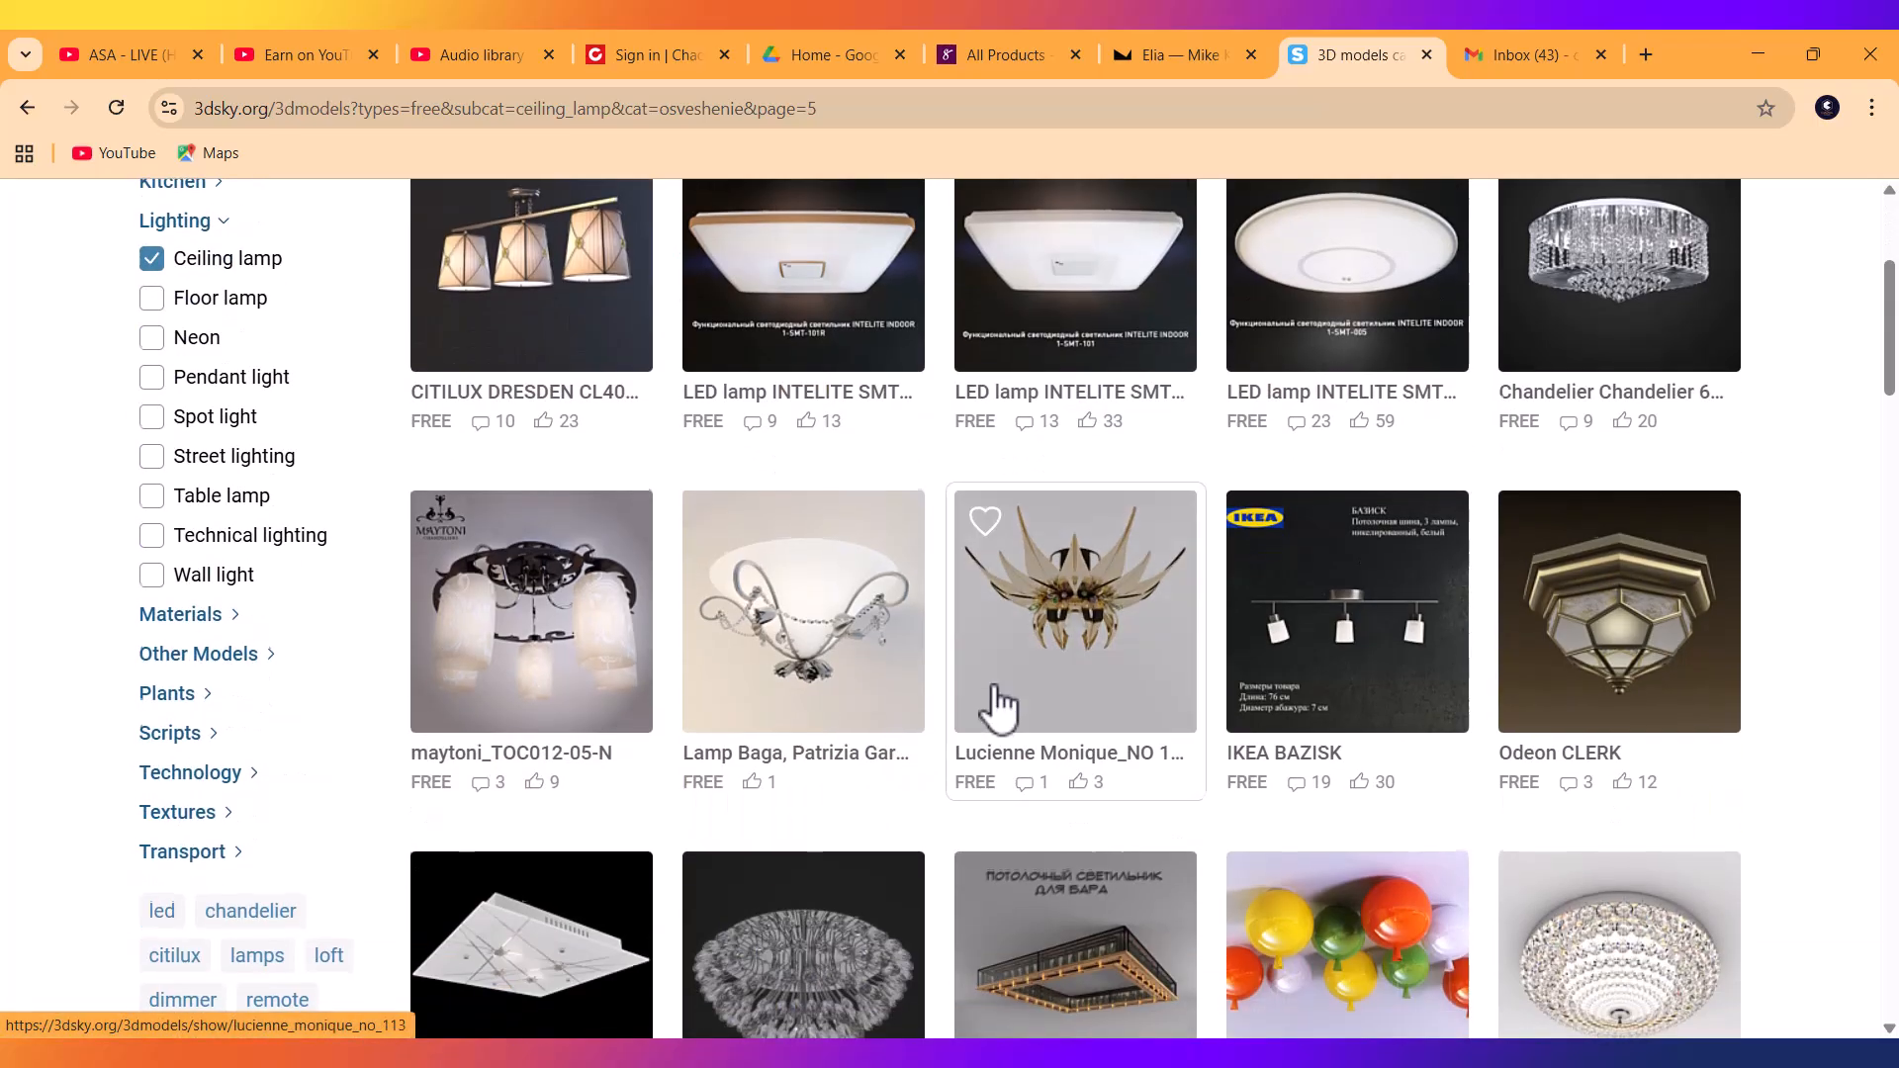
pyautogui.scroll(-20, 999, 707)
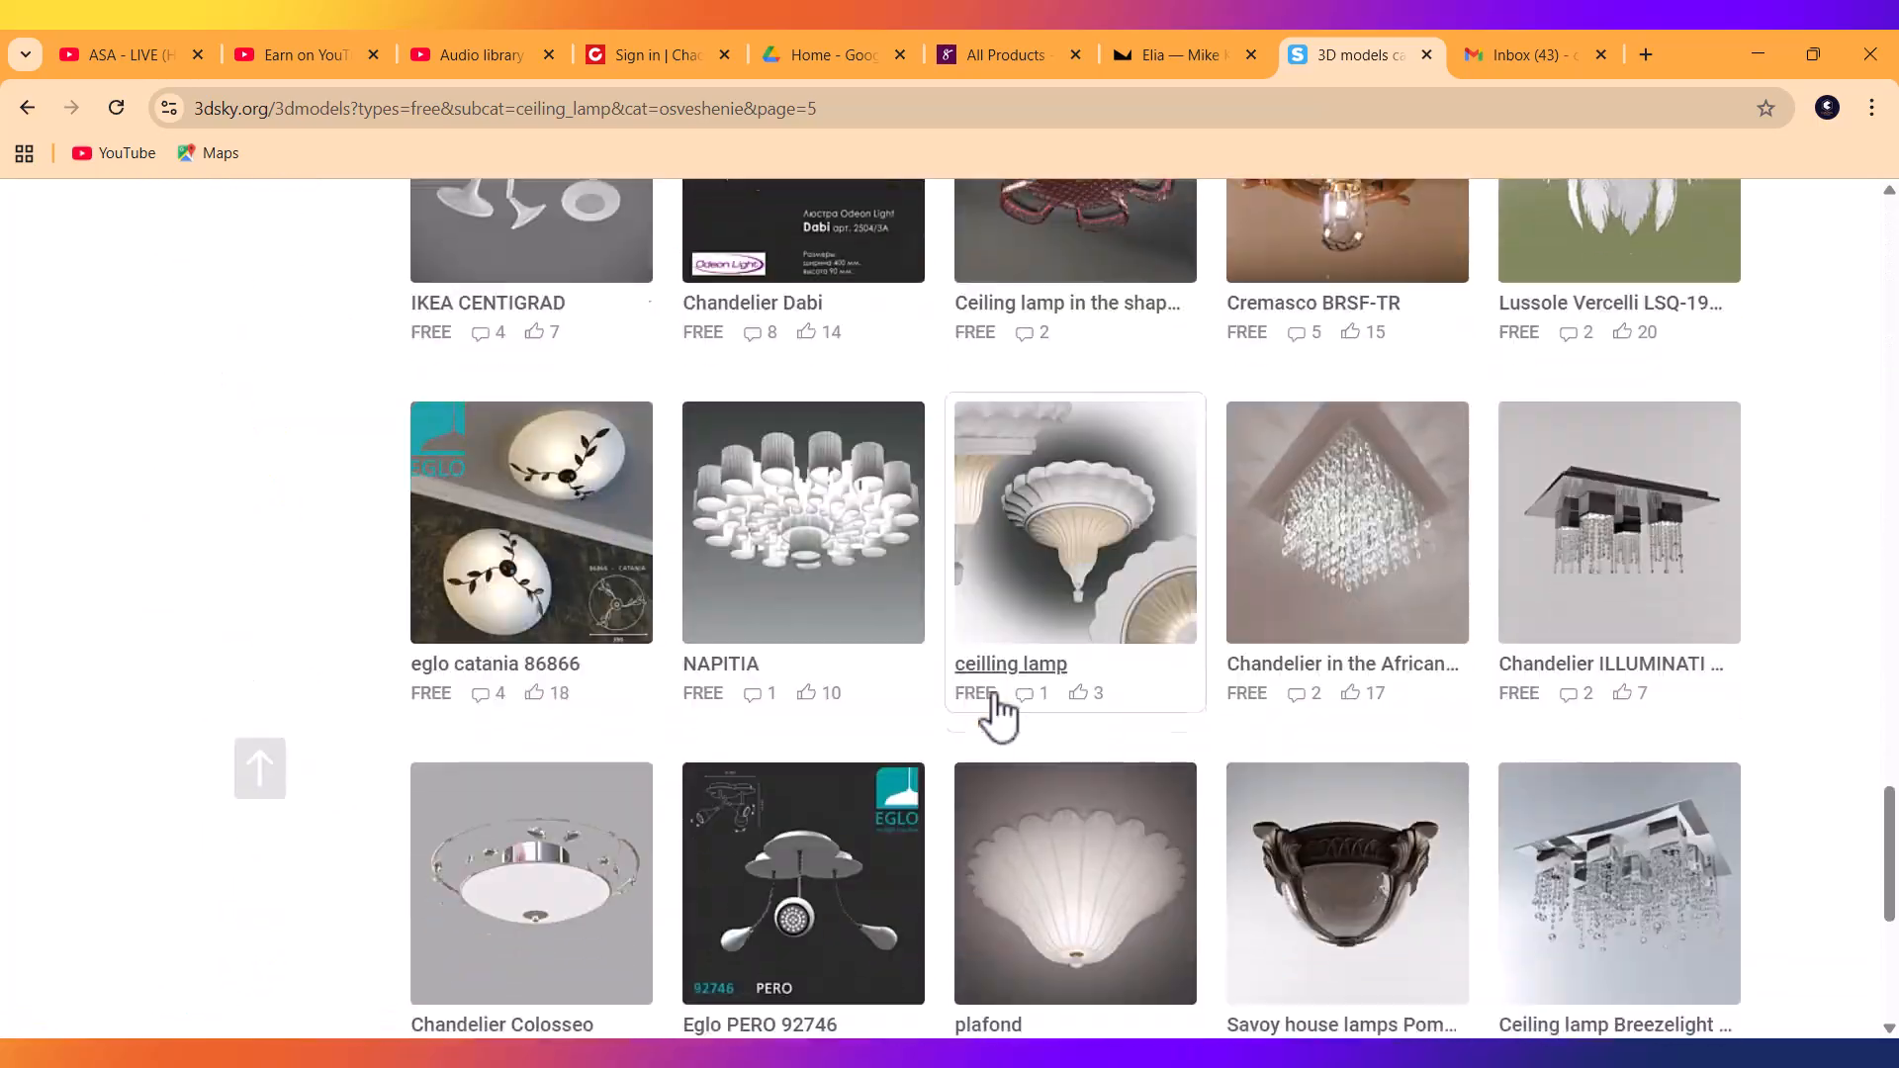
pyautogui.scroll(-6, 993, 698)
pyautogui.click(1186, 653)
pyautogui.scroll(-3, 879, 699)
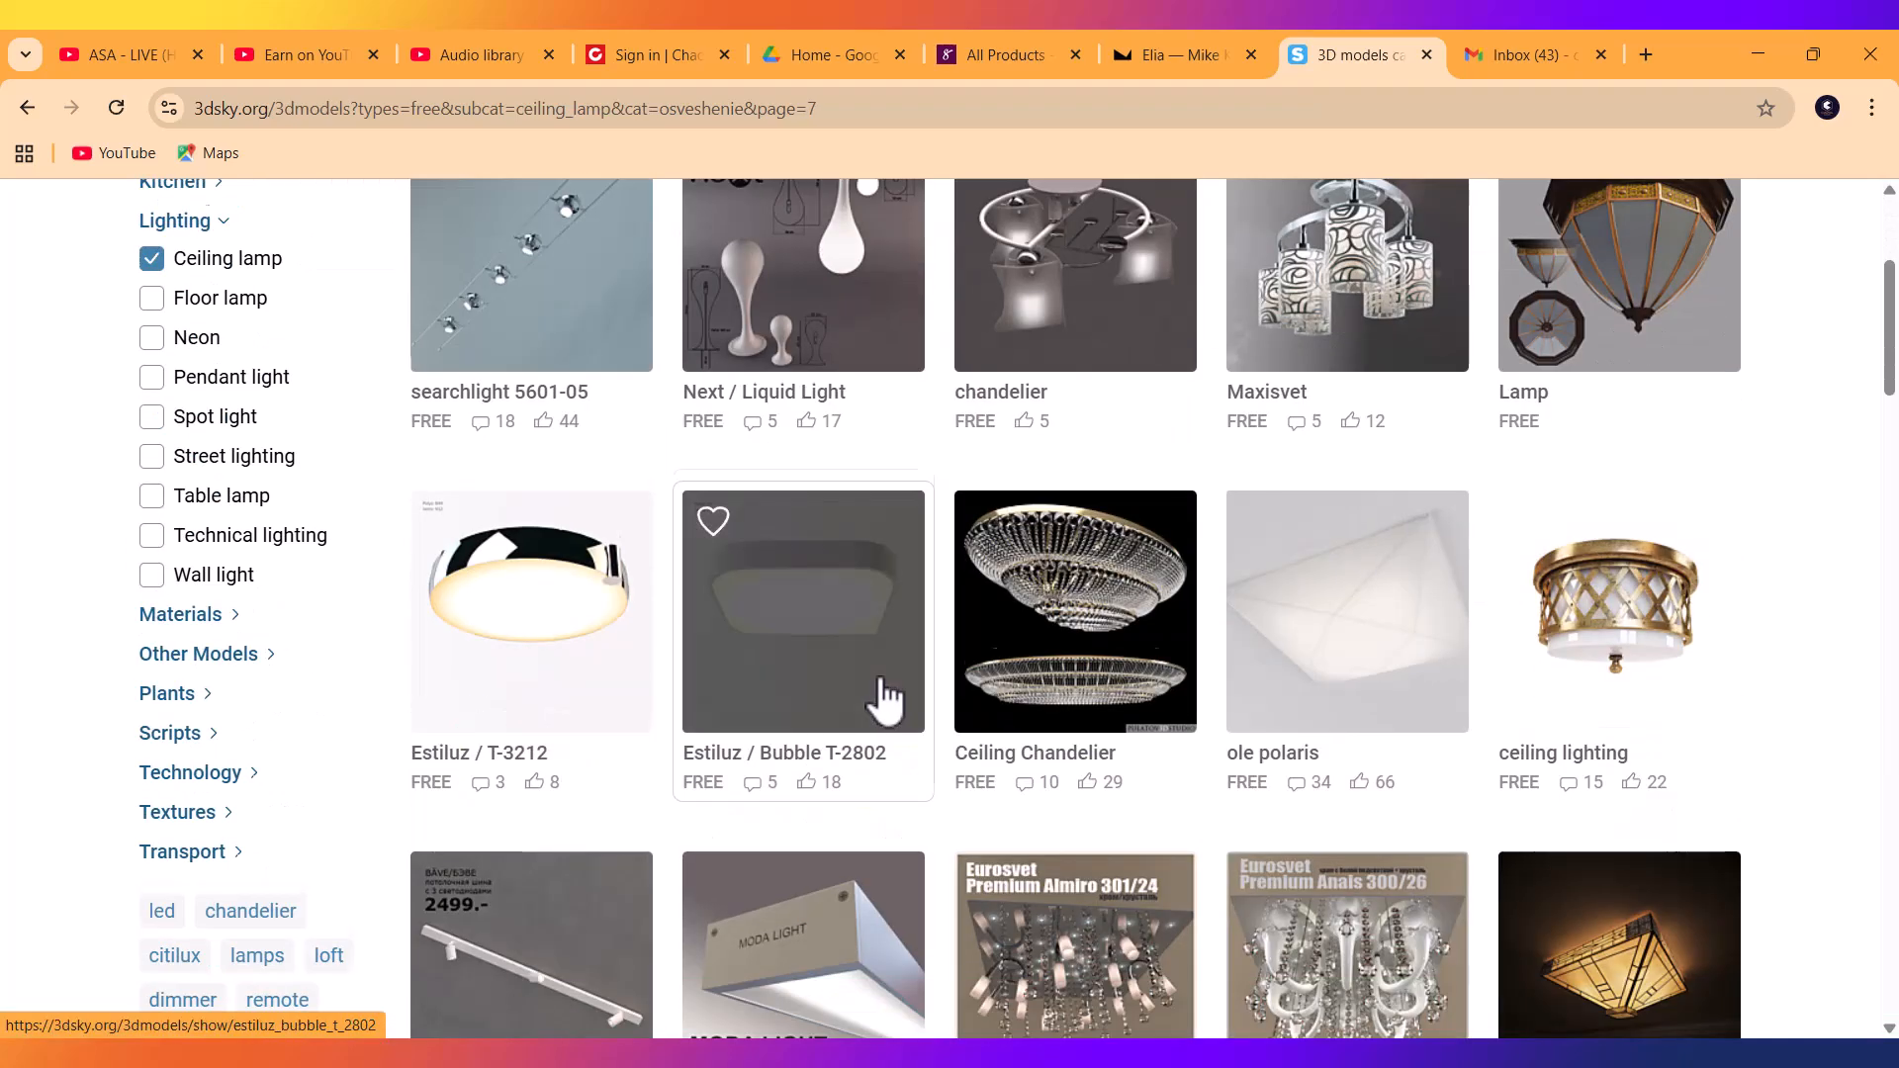
pyautogui.scroll(-15, 884, 696)
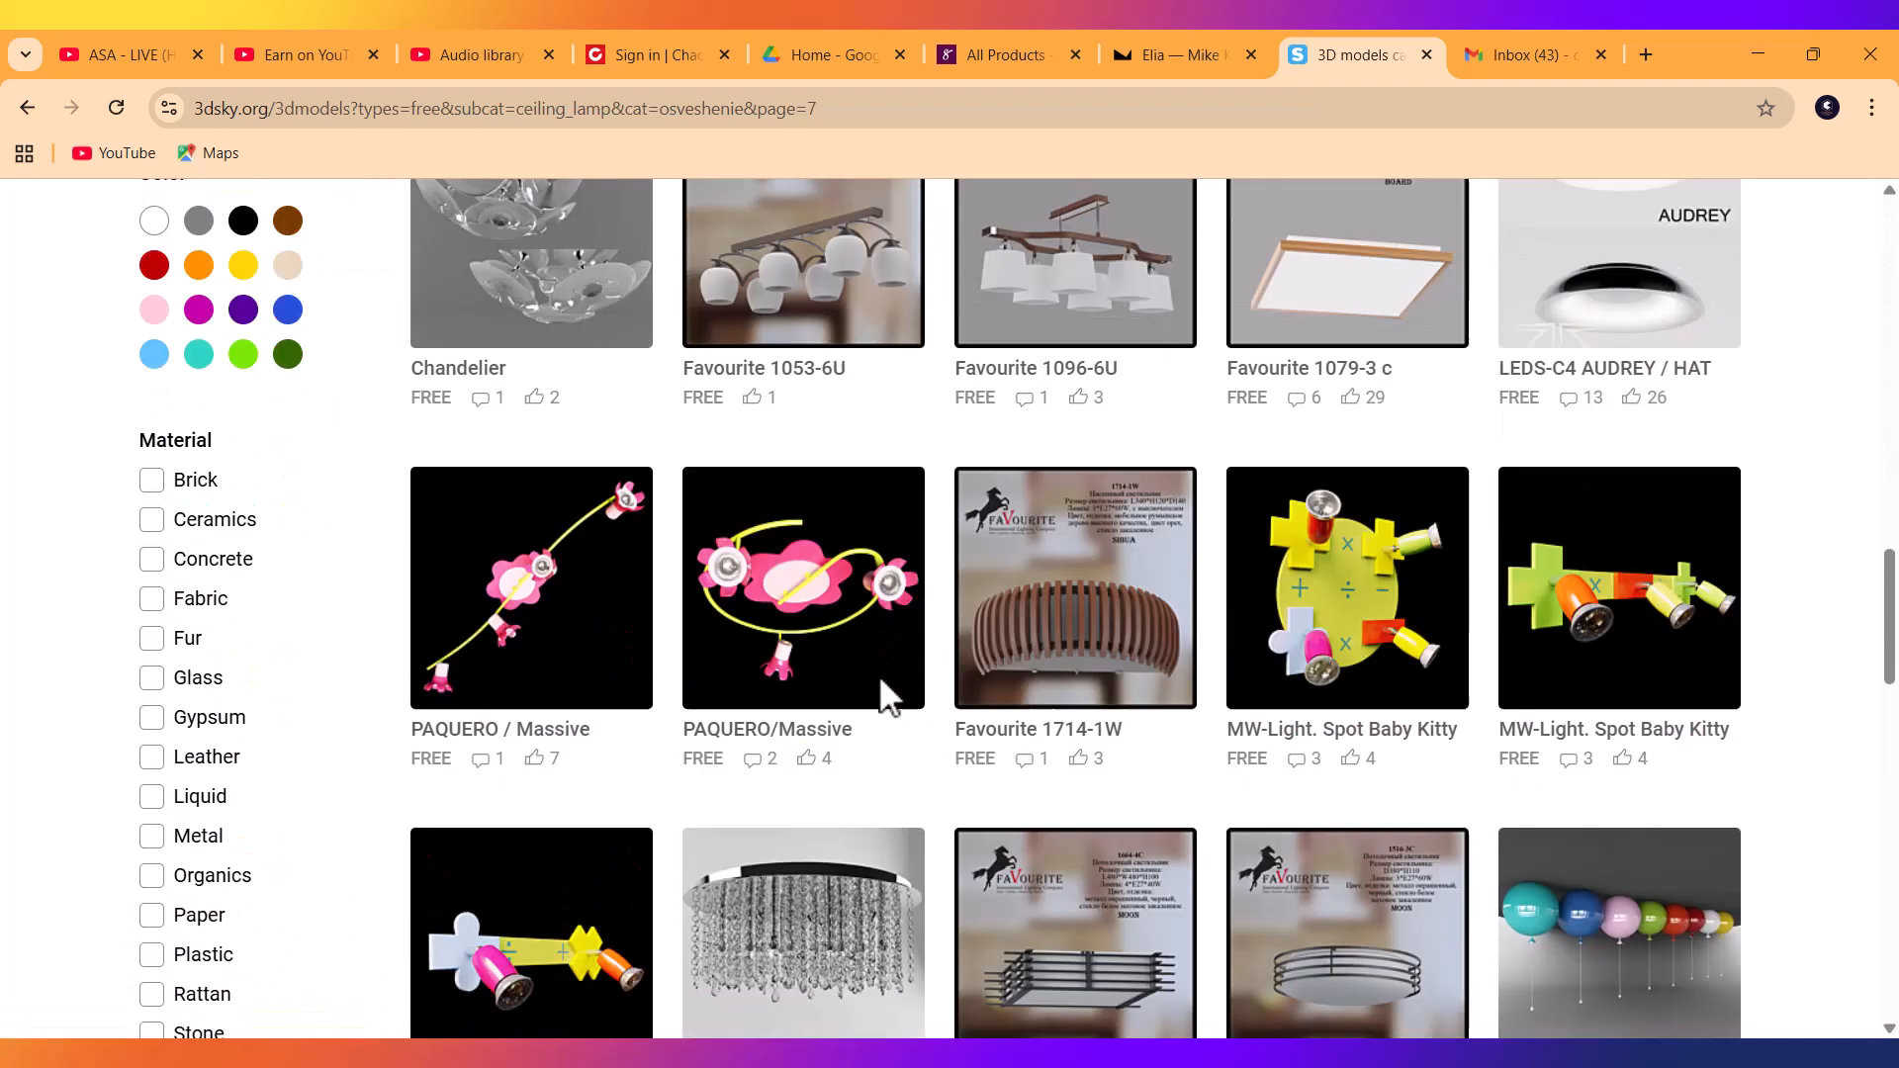
pyautogui.scroll(-20, 880, 680)
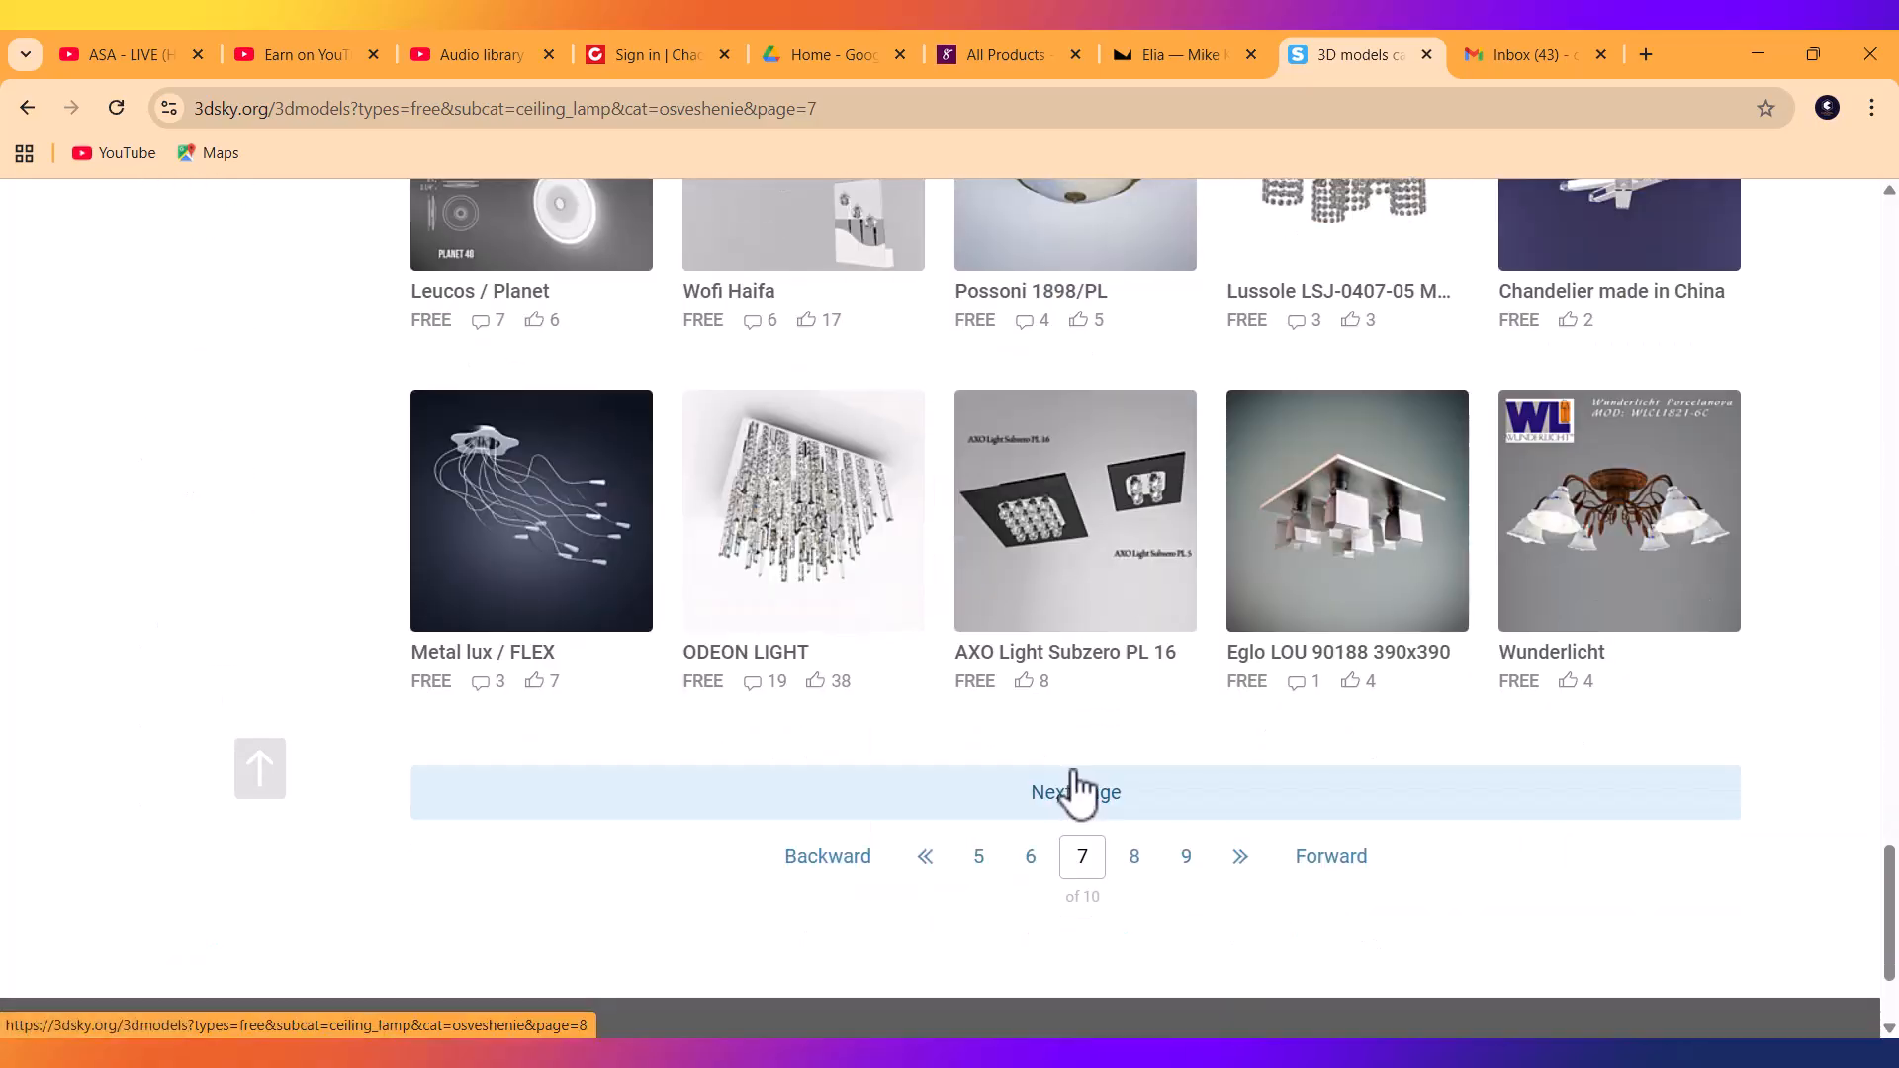
pyautogui.scroll(-2, 1077, 791)
# Scroll through results pages 9, 10 and 8.
pyautogui.click(1188, 643)
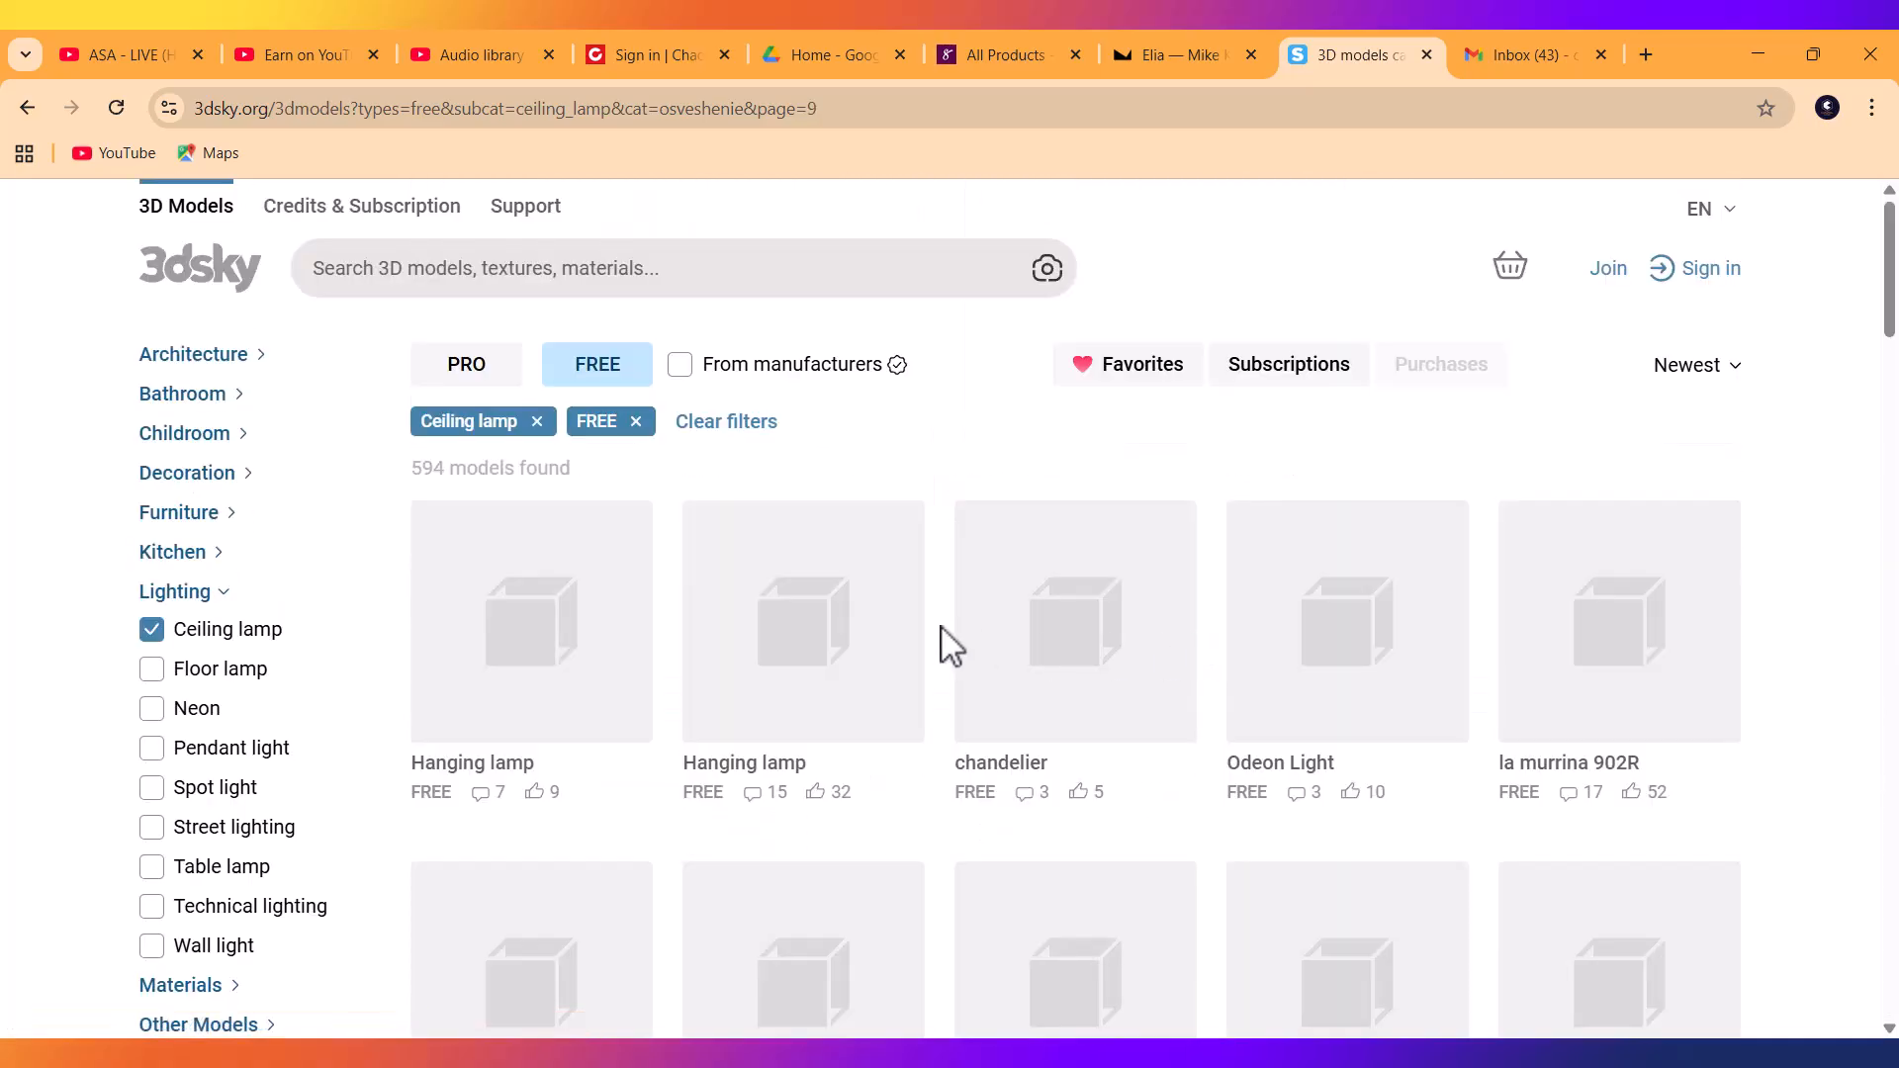
pyautogui.scroll(-12, 940, 627)
pyautogui.scroll(-20, 942, 643)
pyautogui.scroll(-13, 1075, 722)
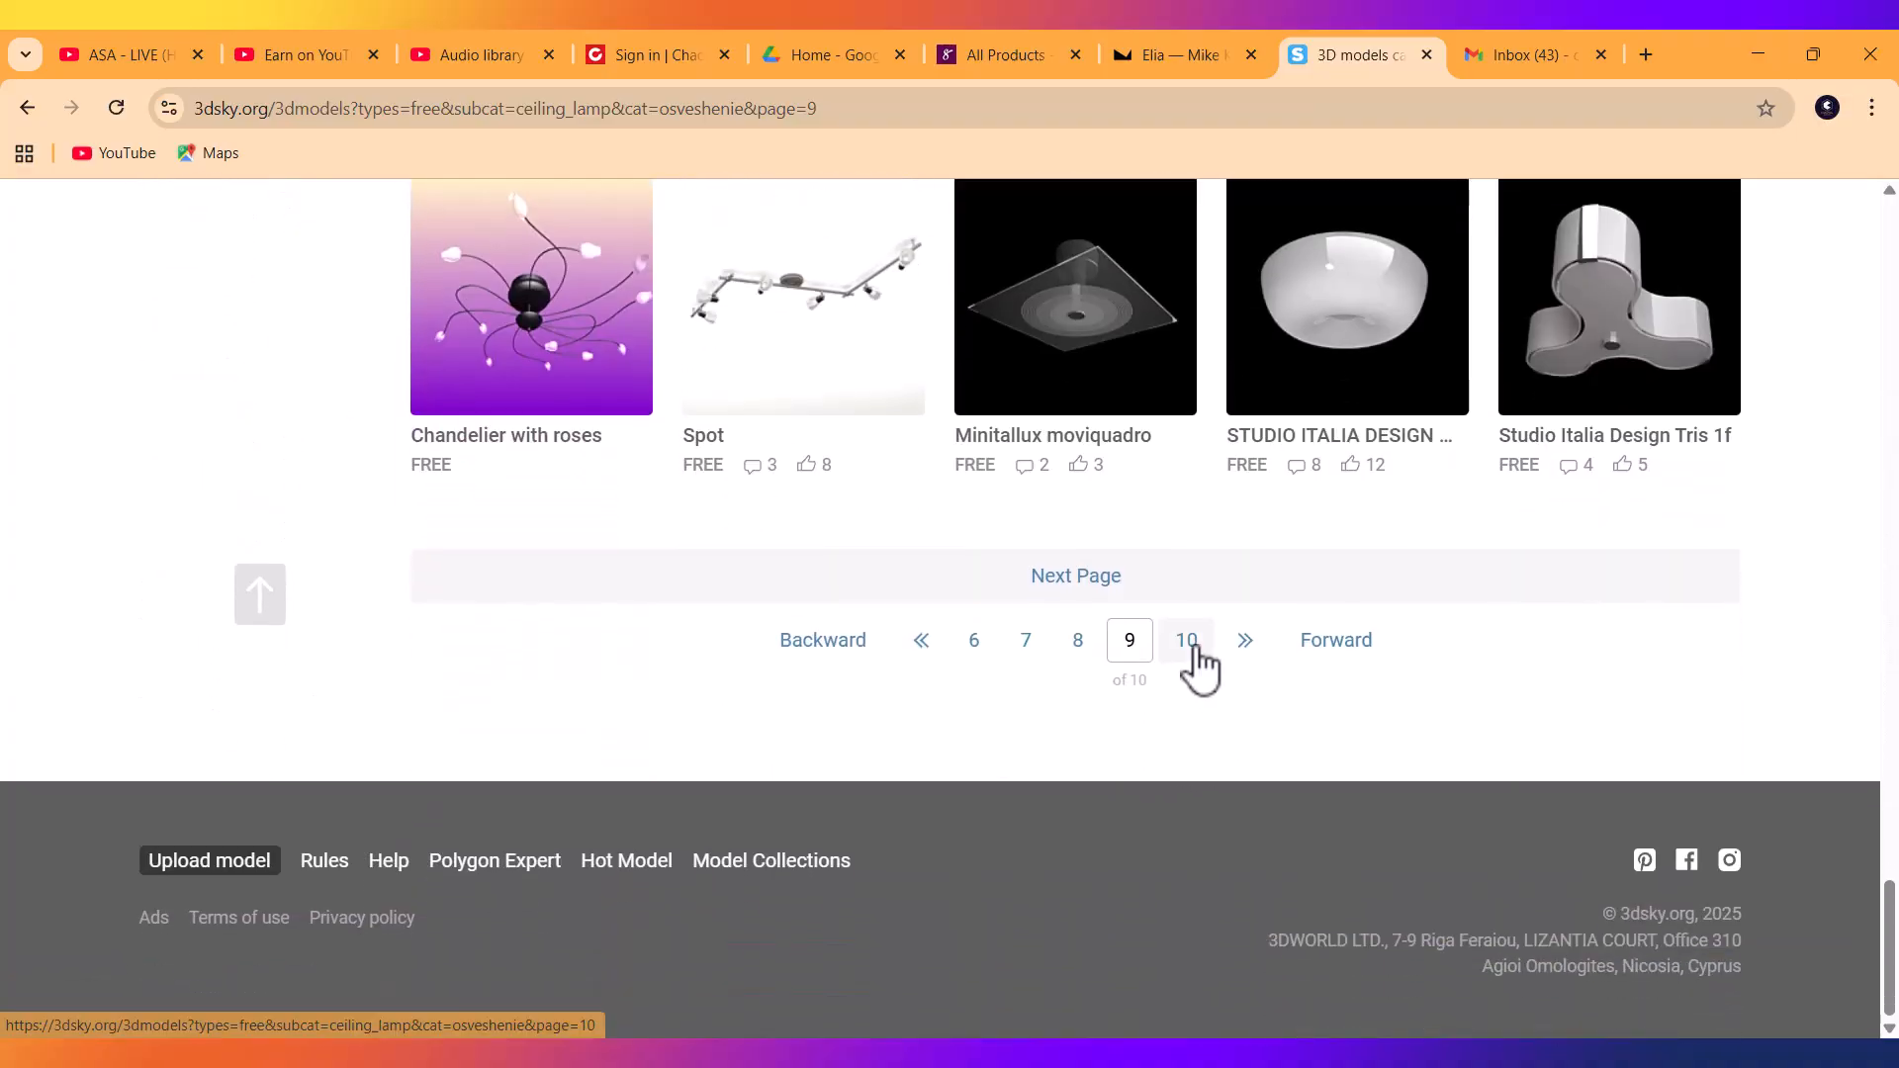
pyautogui.click(1192, 643)
pyautogui.scroll(-5, 958, 737)
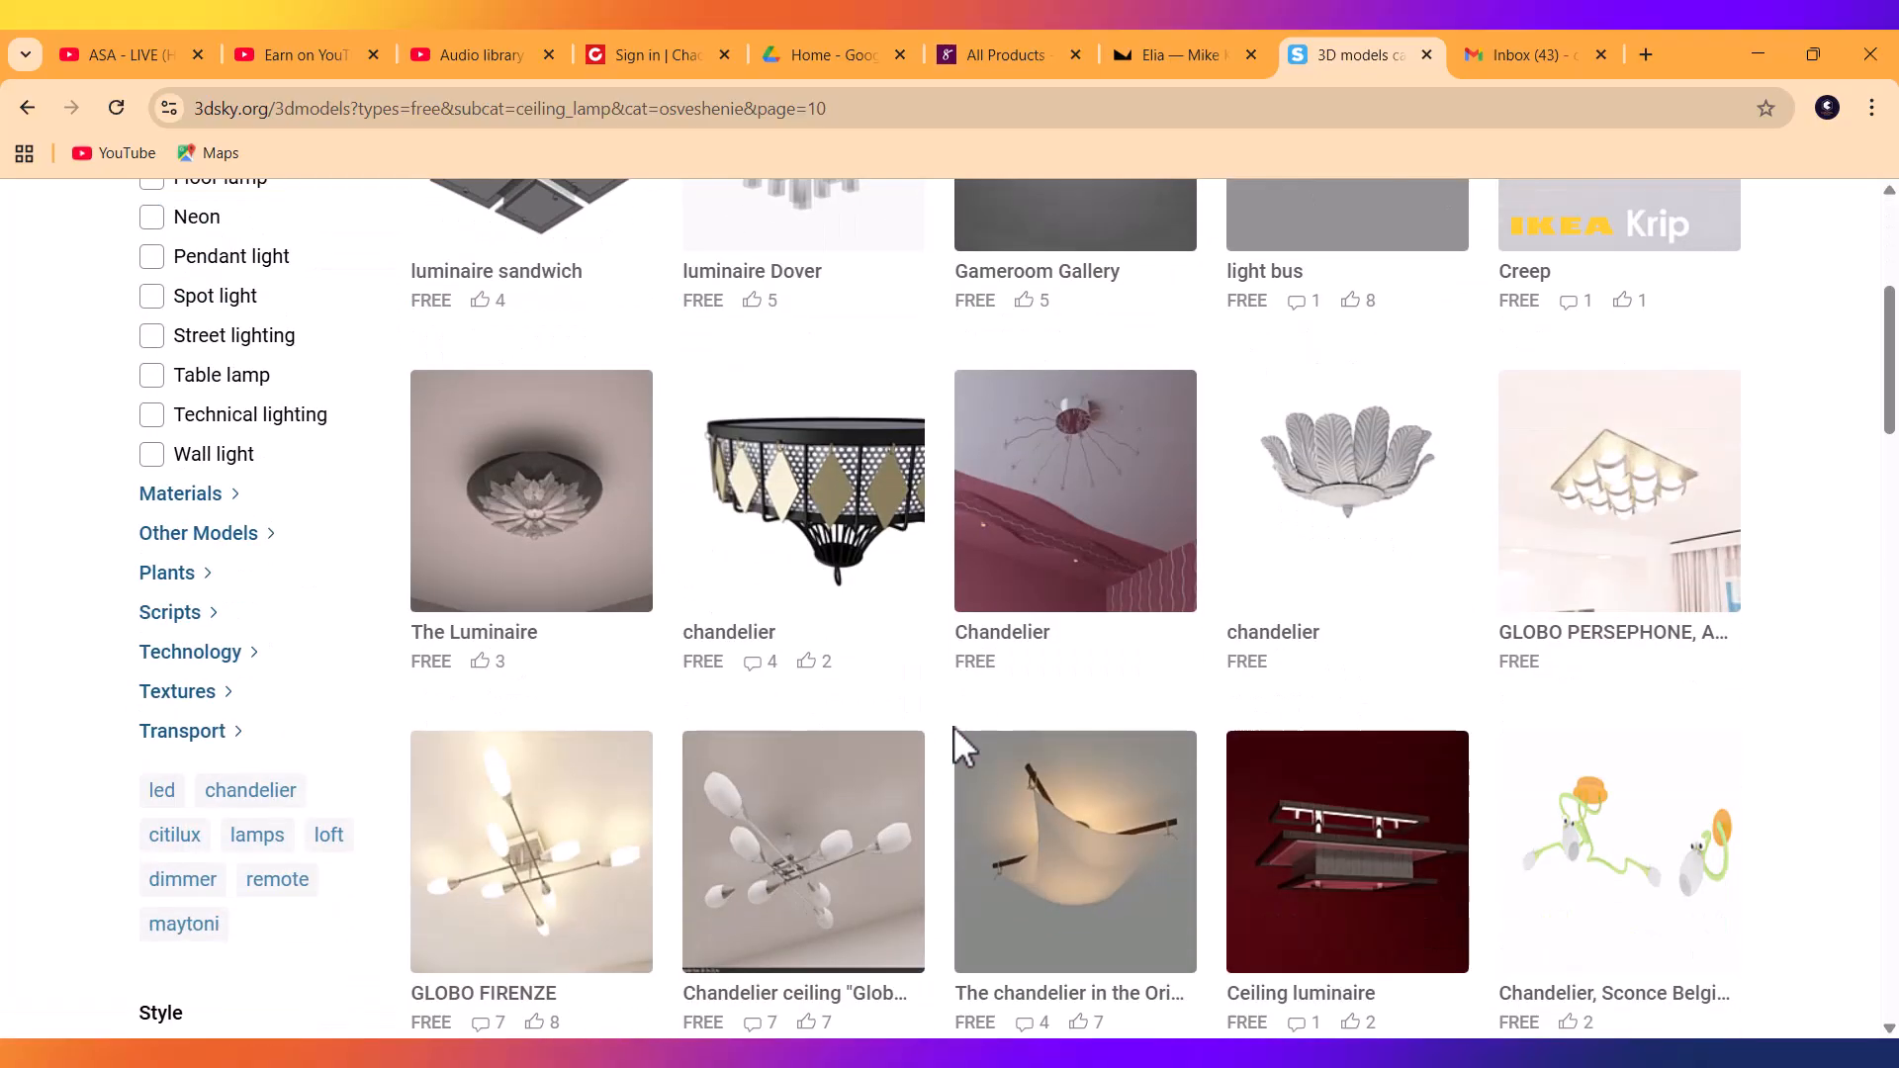
pyautogui.scroll(-20, 954, 726)
pyautogui.scroll(-12, 959, 747)
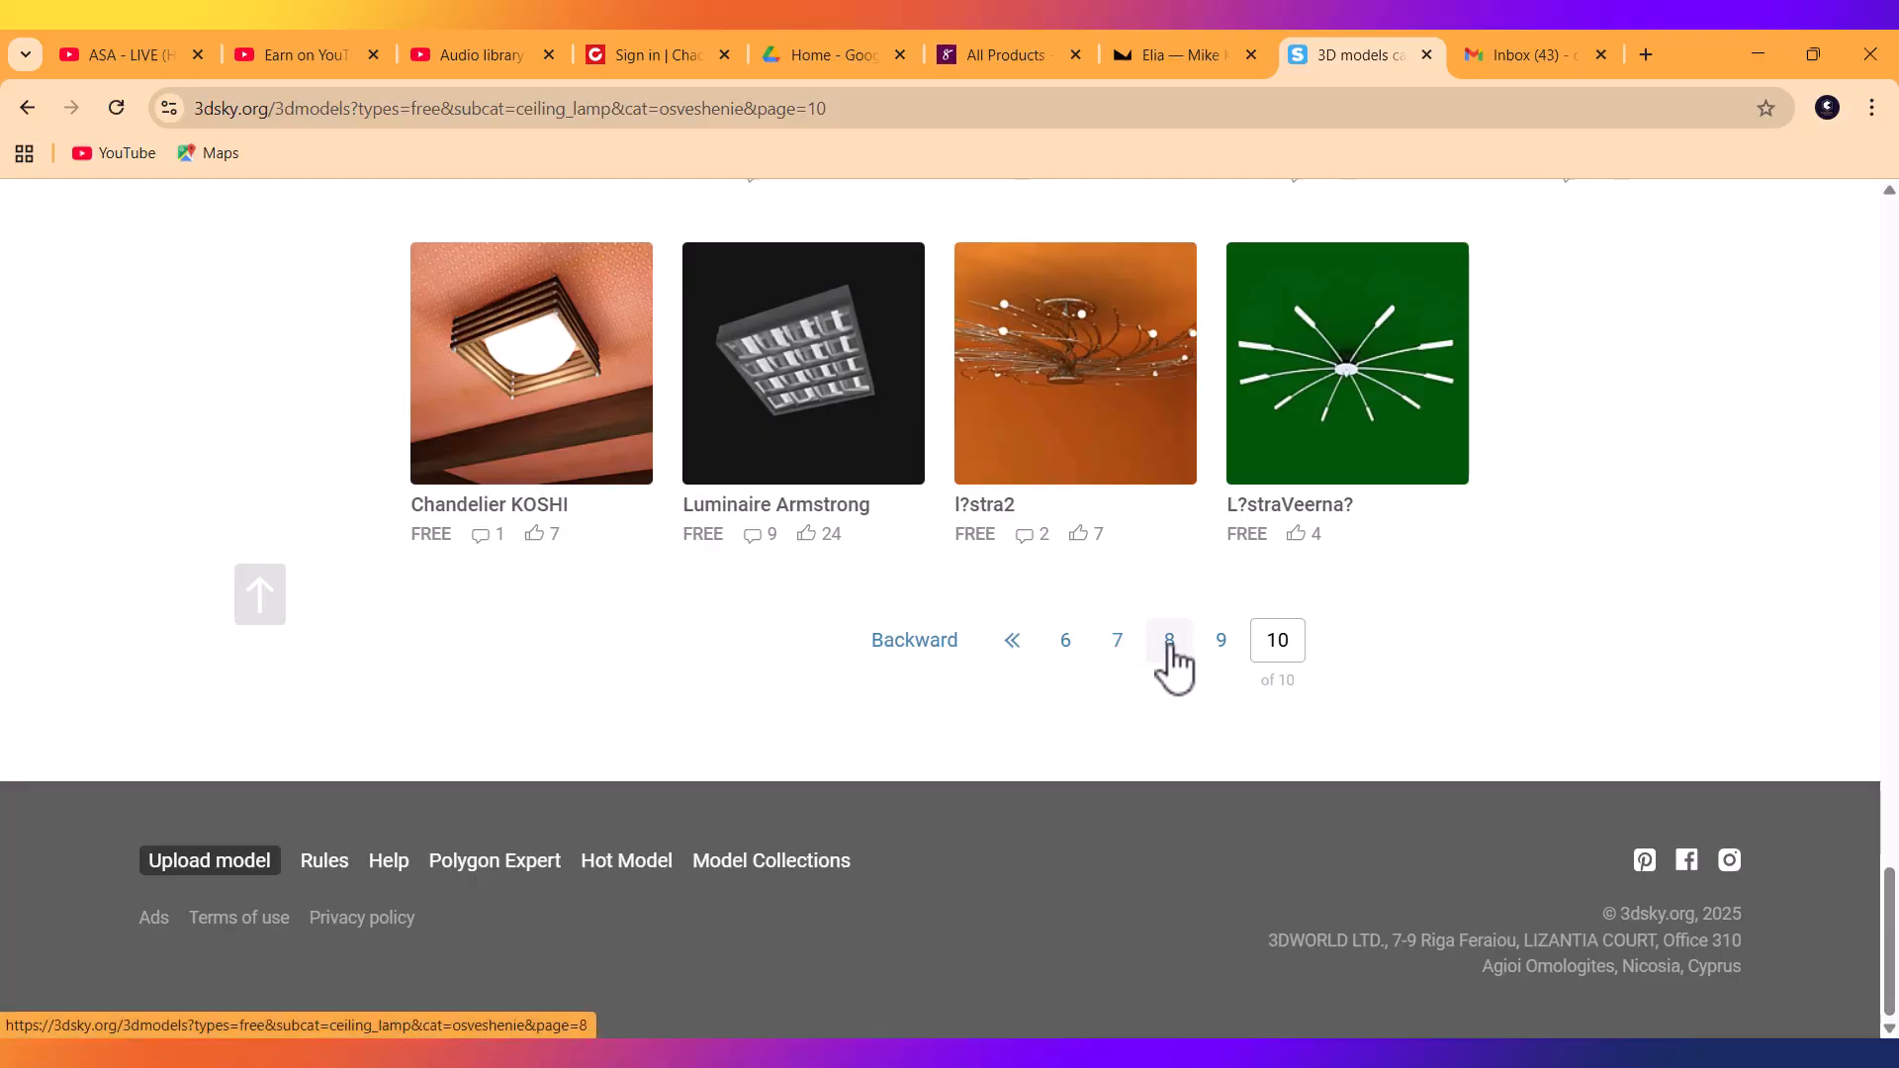
pyautogui.click(1169, 642)
pyautogui.scroll(-6, 935, 702)
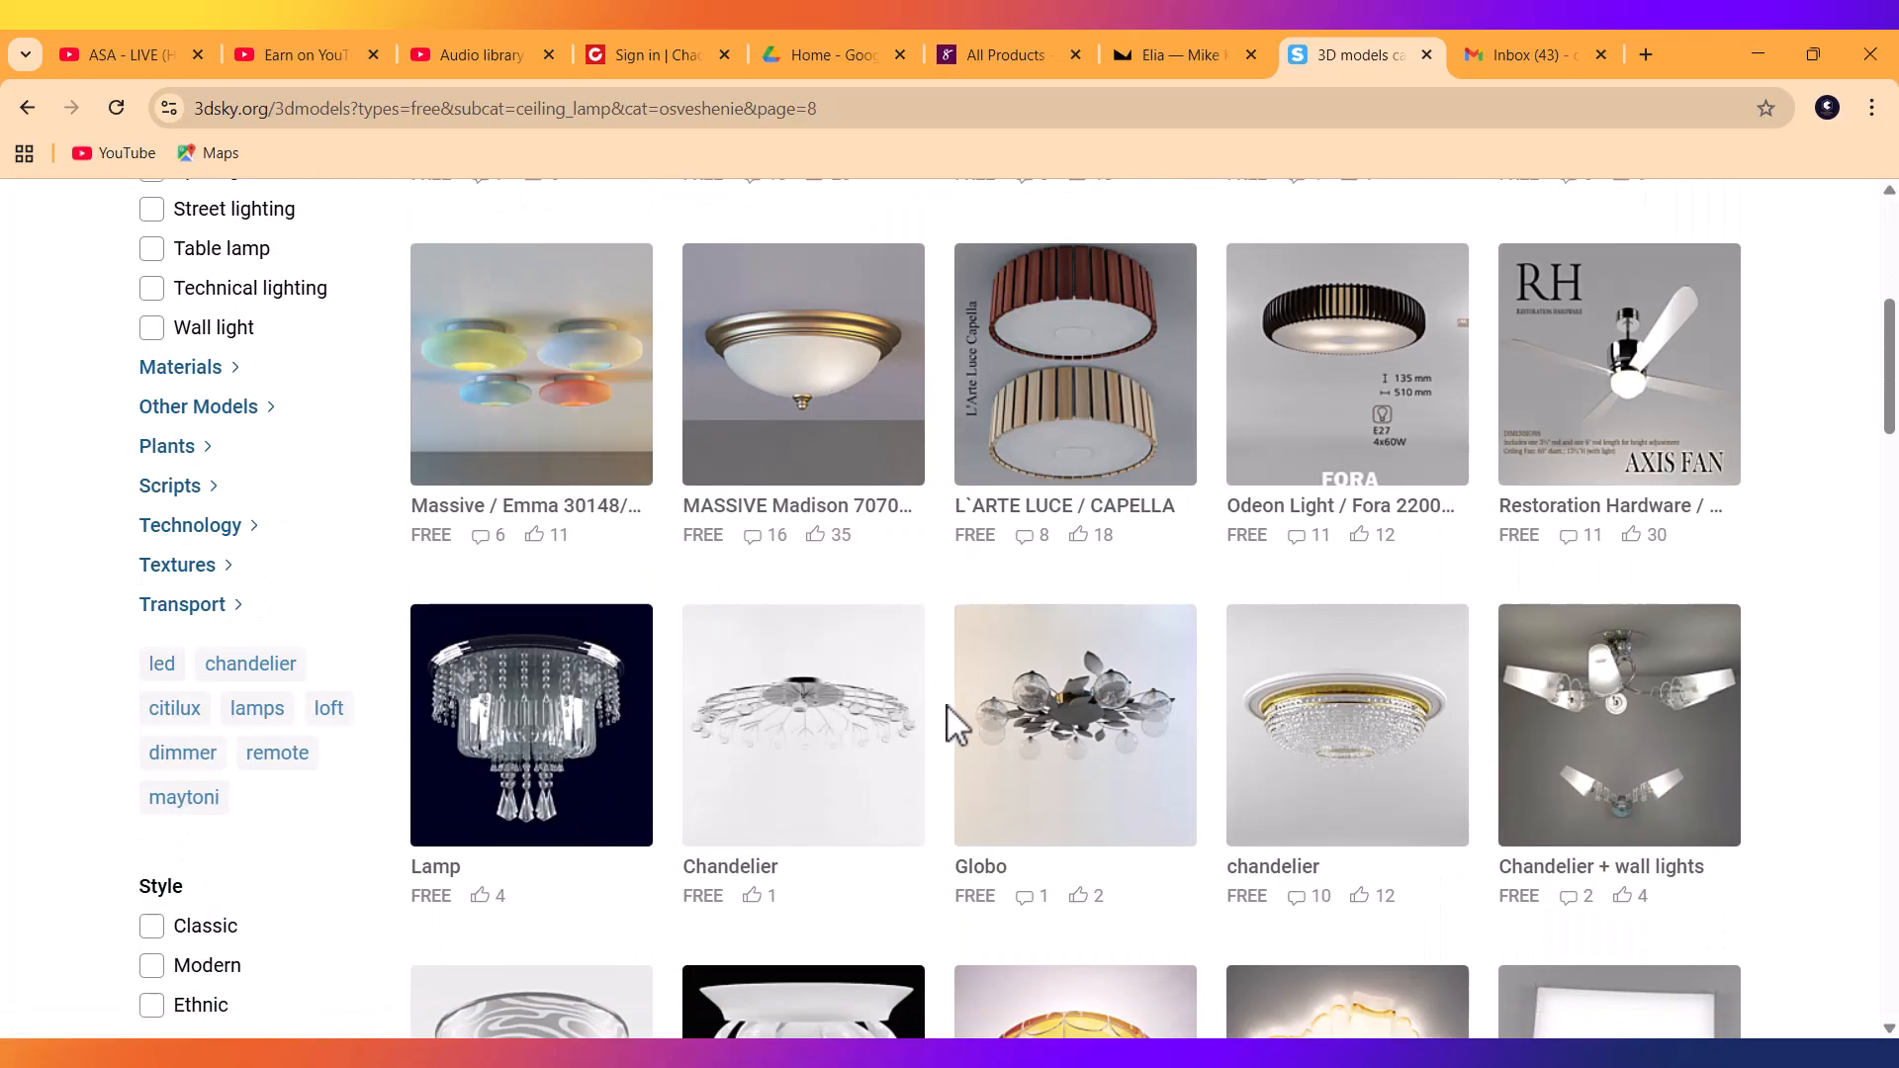
pyautogui.scroll(-20, 946, 704)
pyautogui.scroll(-15, 947, 706)
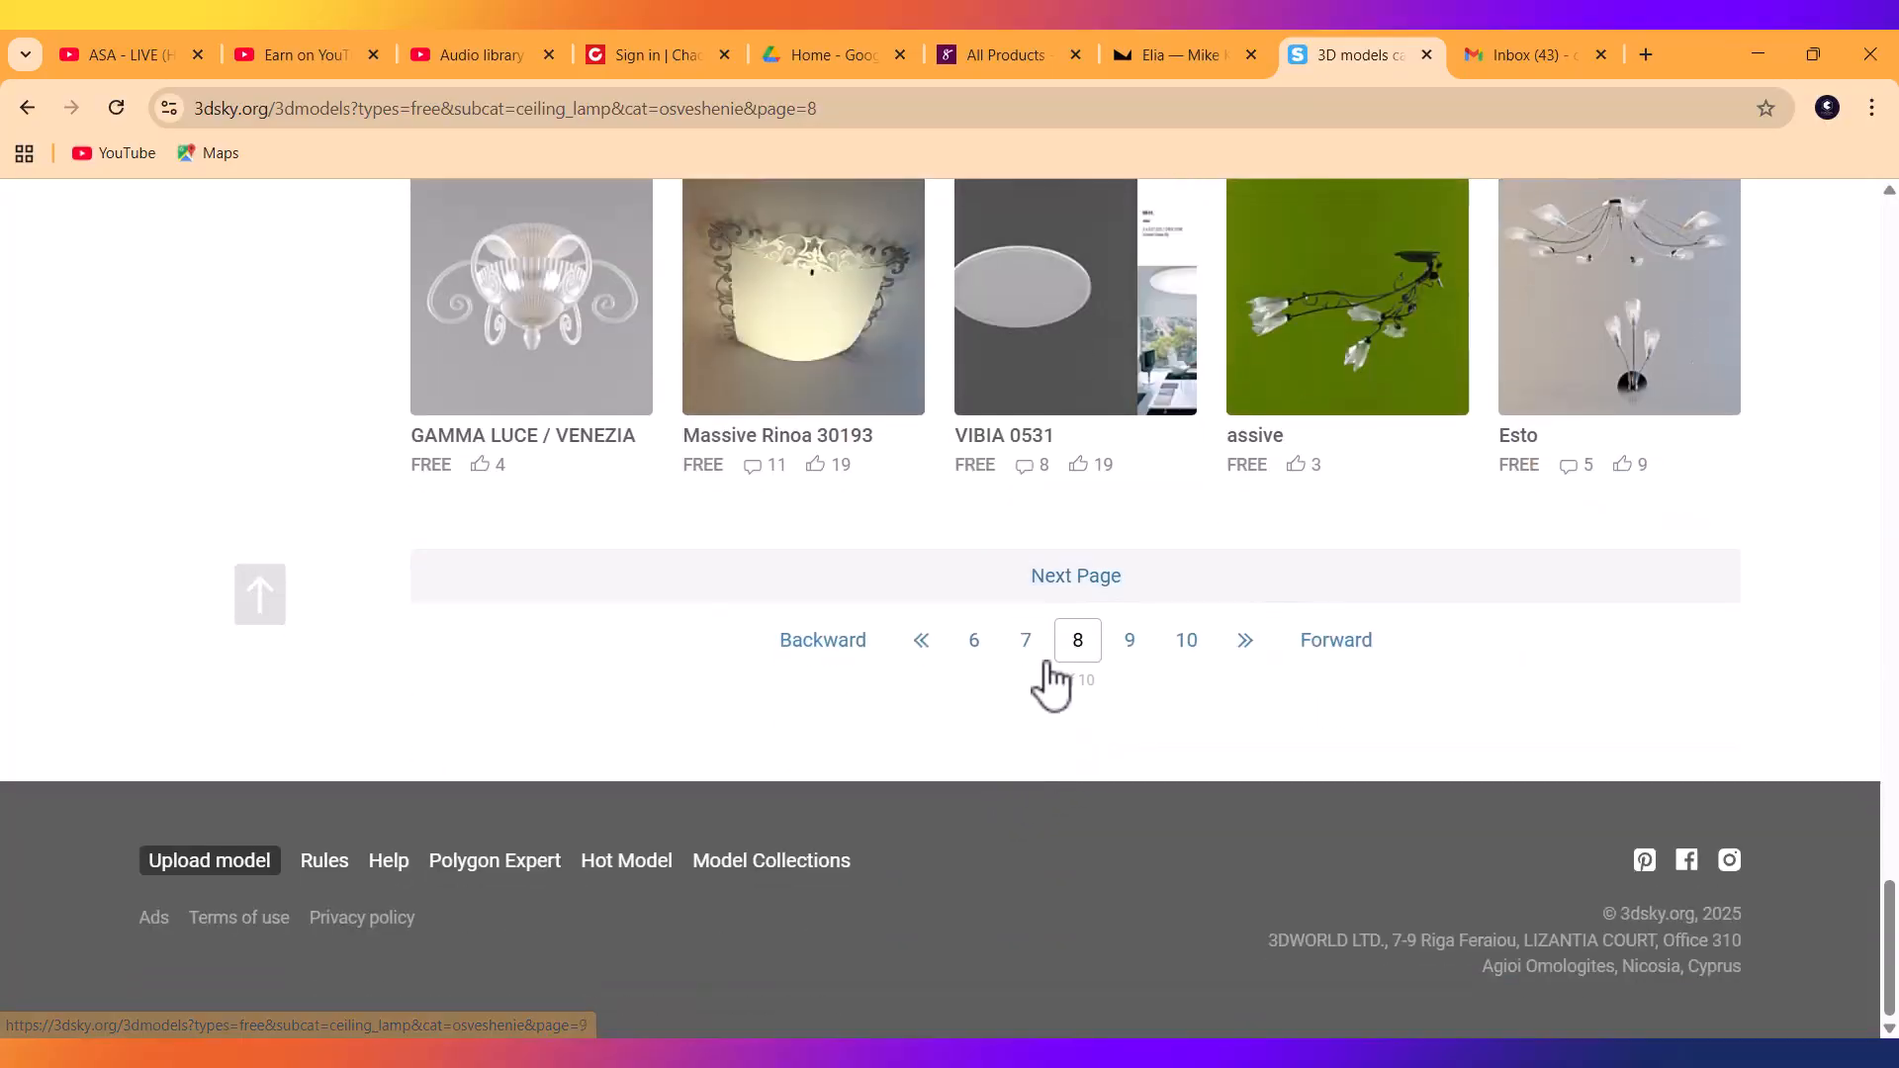
# Step back through pages 7, 6 and 4, ending at the bottom of page 5.
pyautogui.click(1026, 642)
pyautogui.scroll(-10, 937, 729)
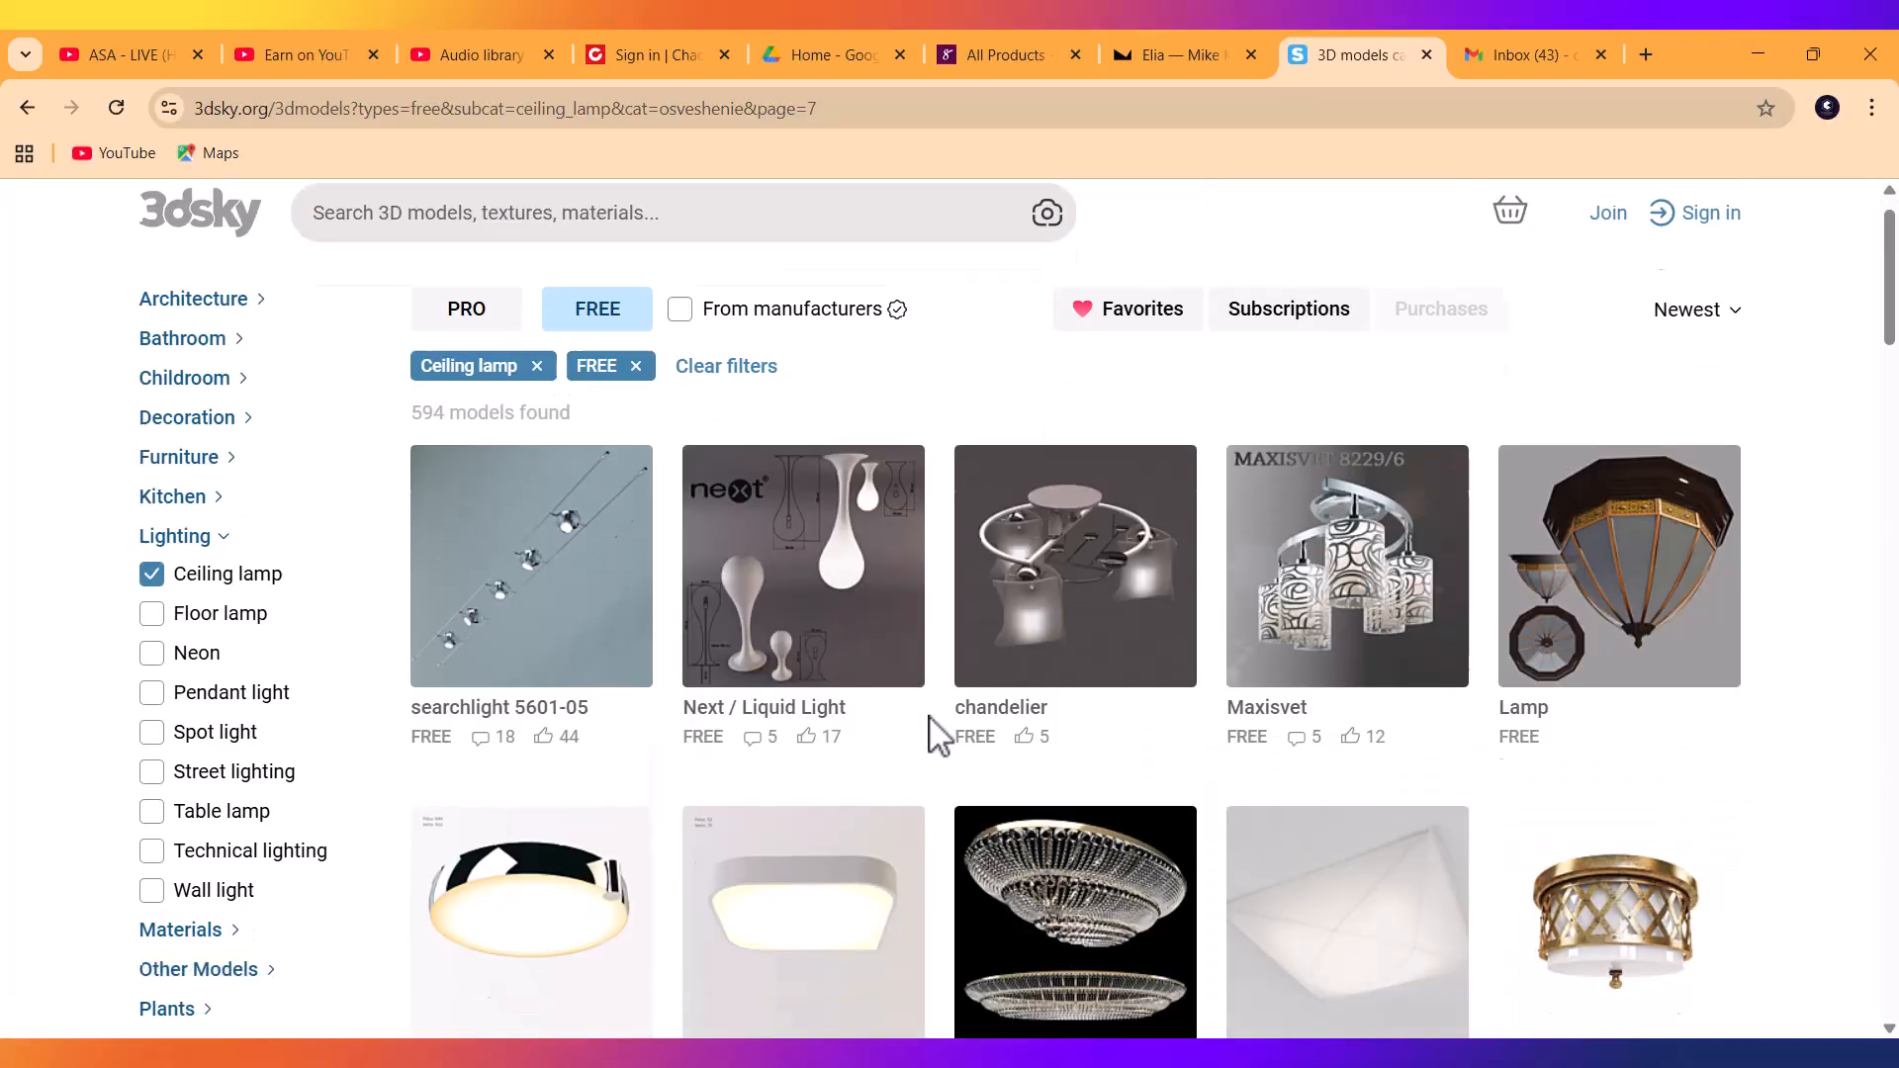
pyautogui.scroll(-20, 936, 737)
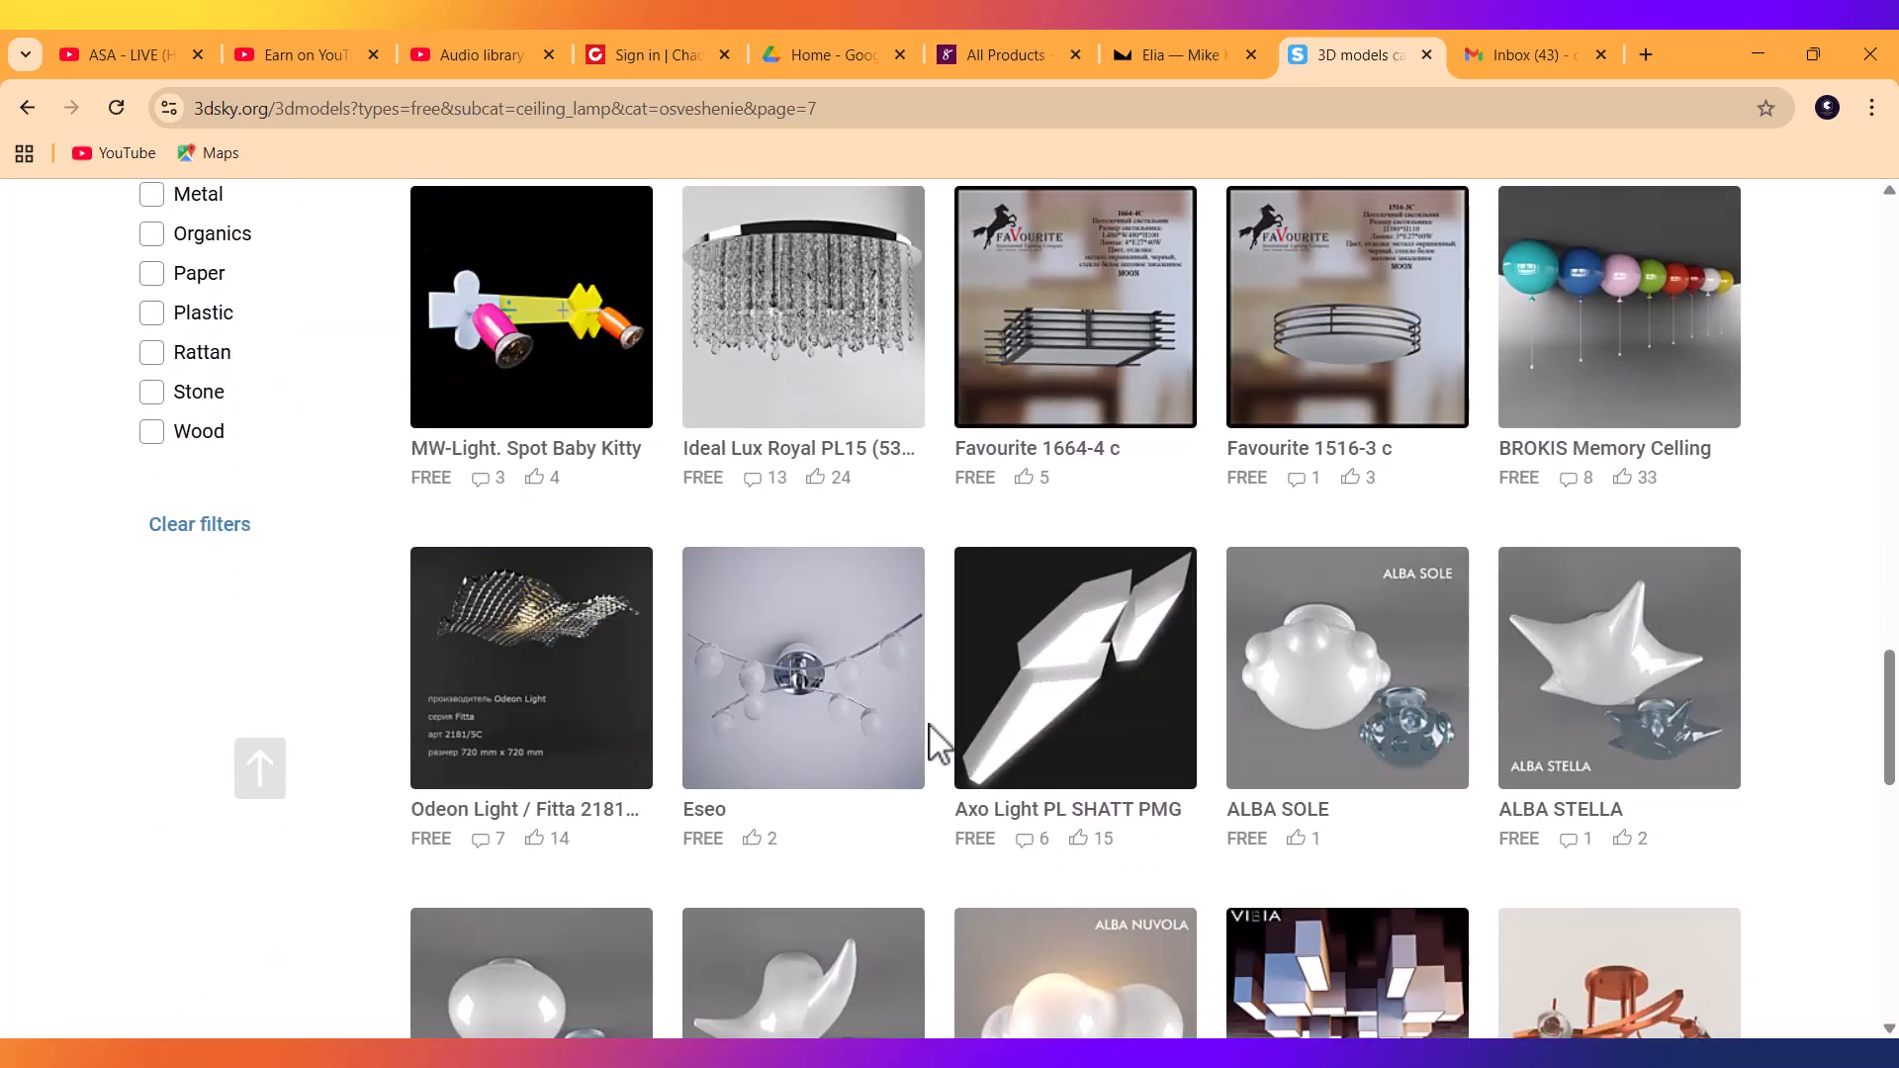
pyautogui.scroll(-9, 935, 740)
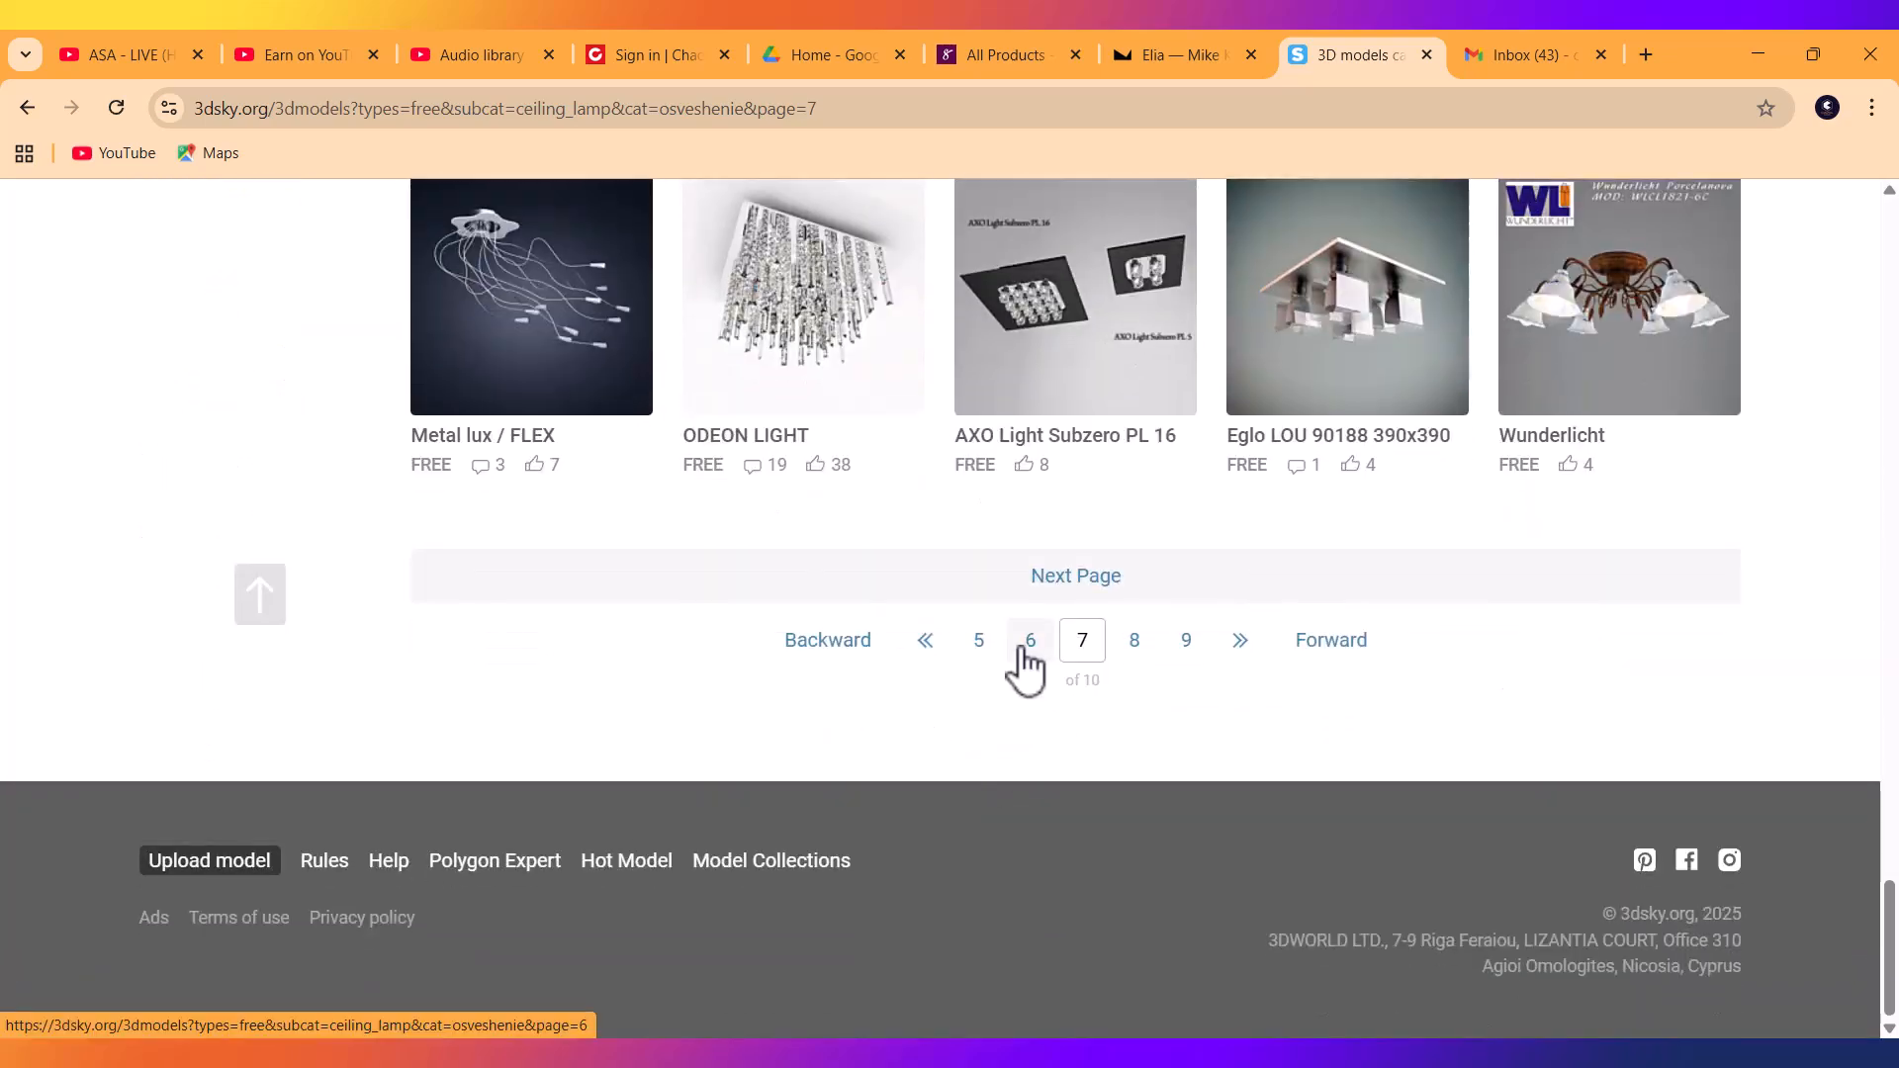
pyautogui.click(1023, 648)
pyautogui.scroll(-5, 966, 708)
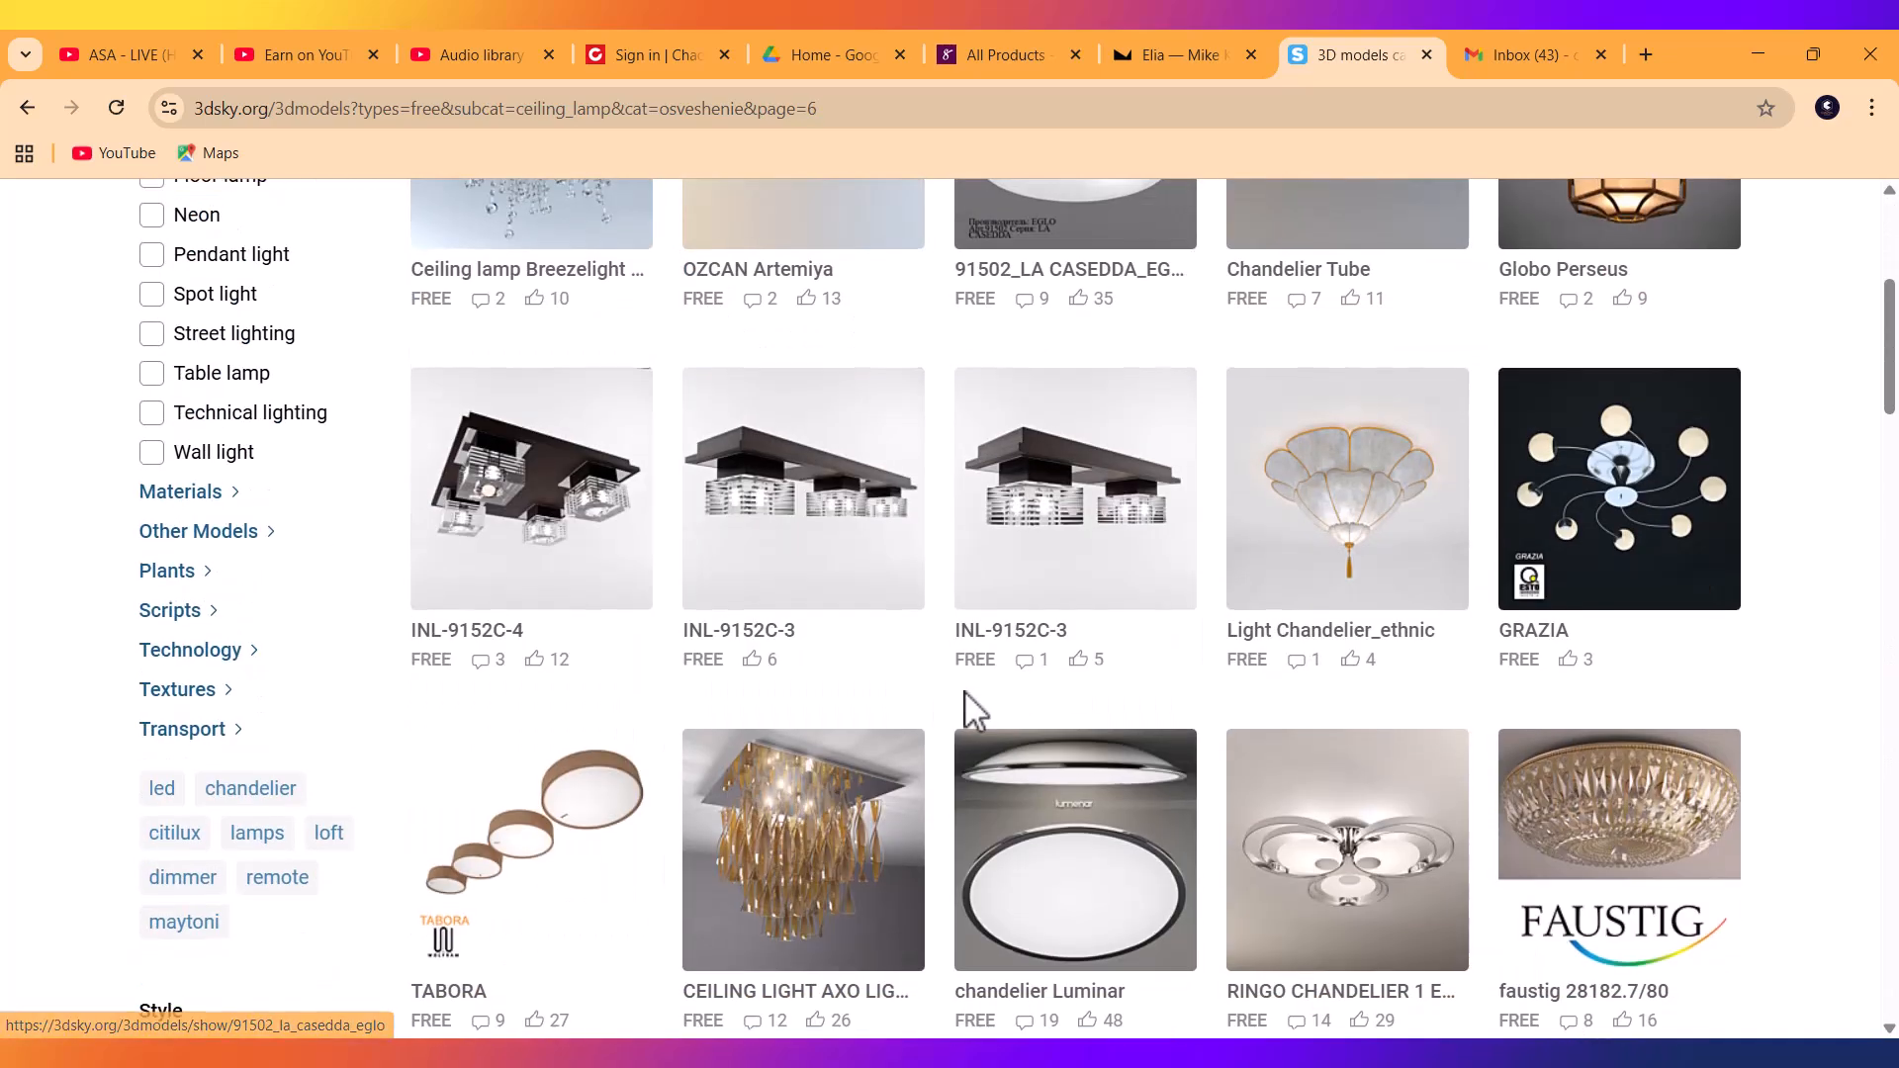
pyautogui.scroll(-20, 965, 693)
pyautogui.scroll(-14, 964, 712)
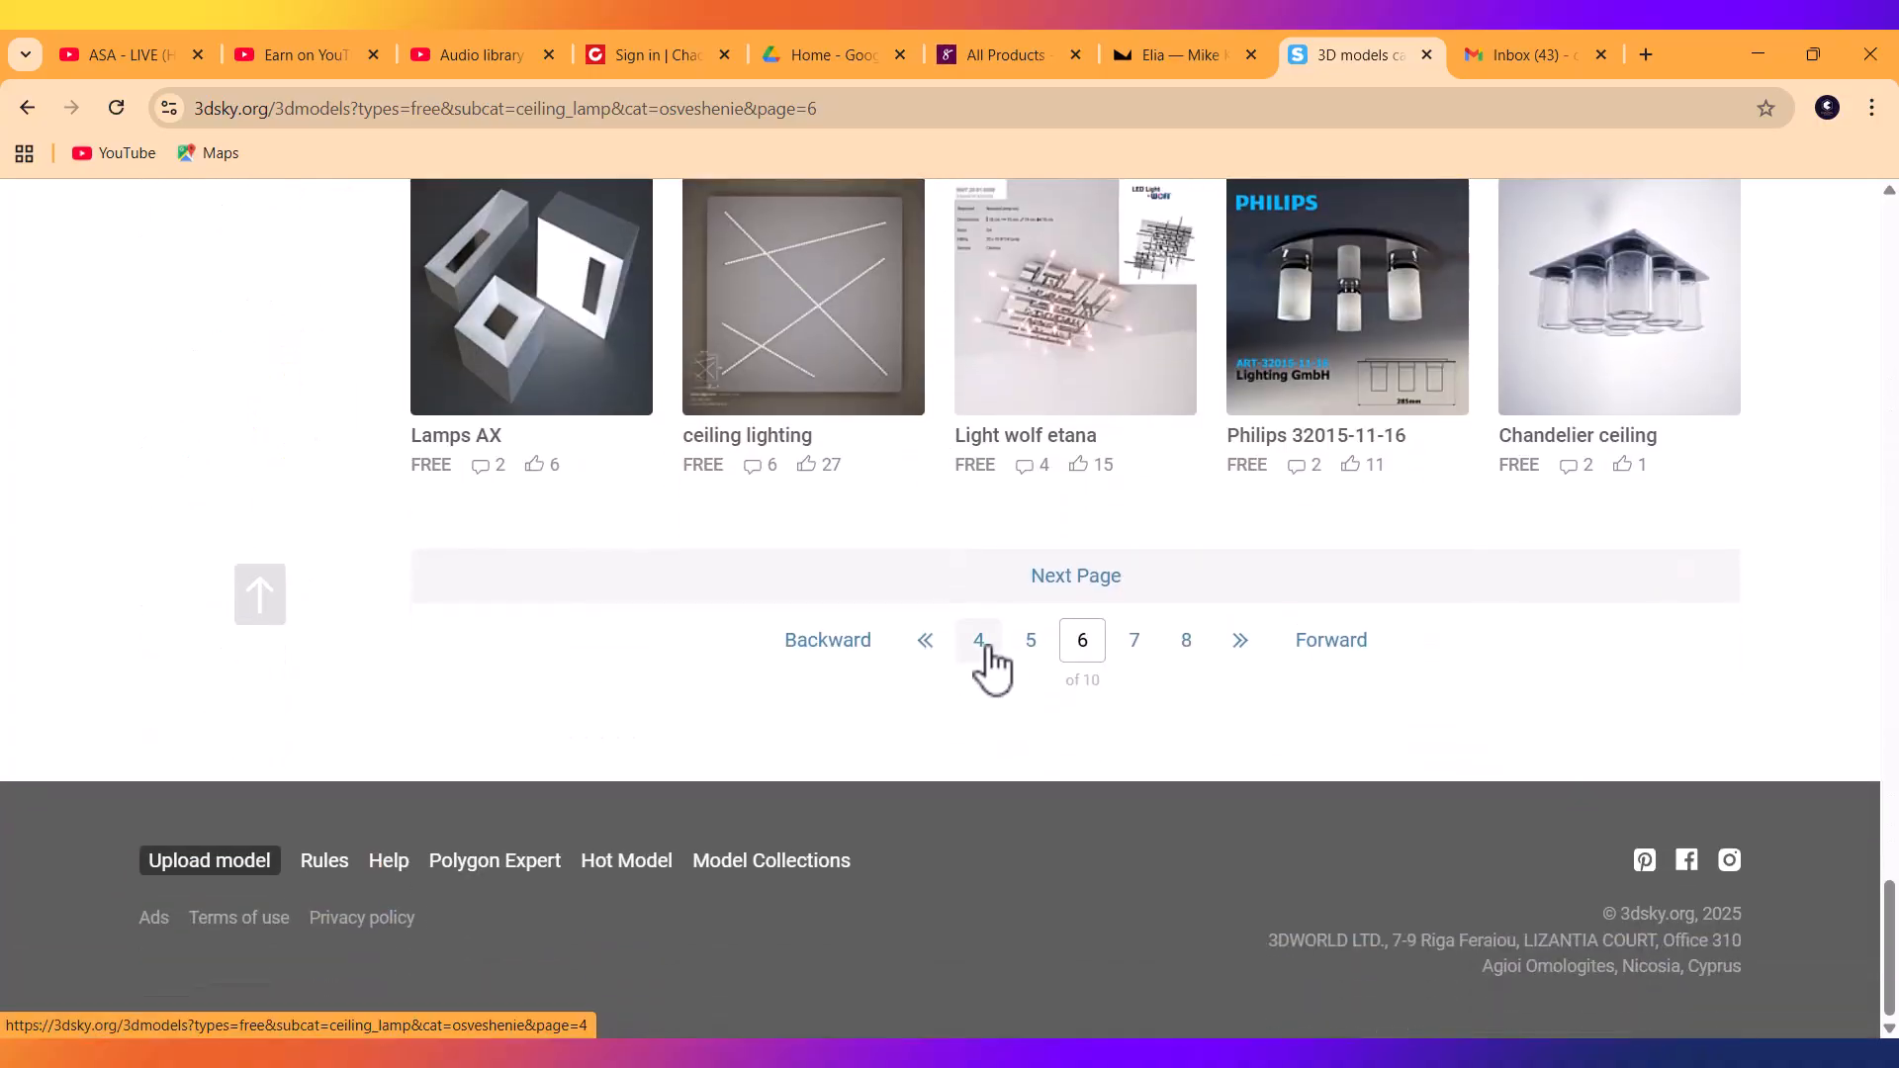
pyautogui.click(981, 643)
pyautogui.scroll(-9, 981, 662)
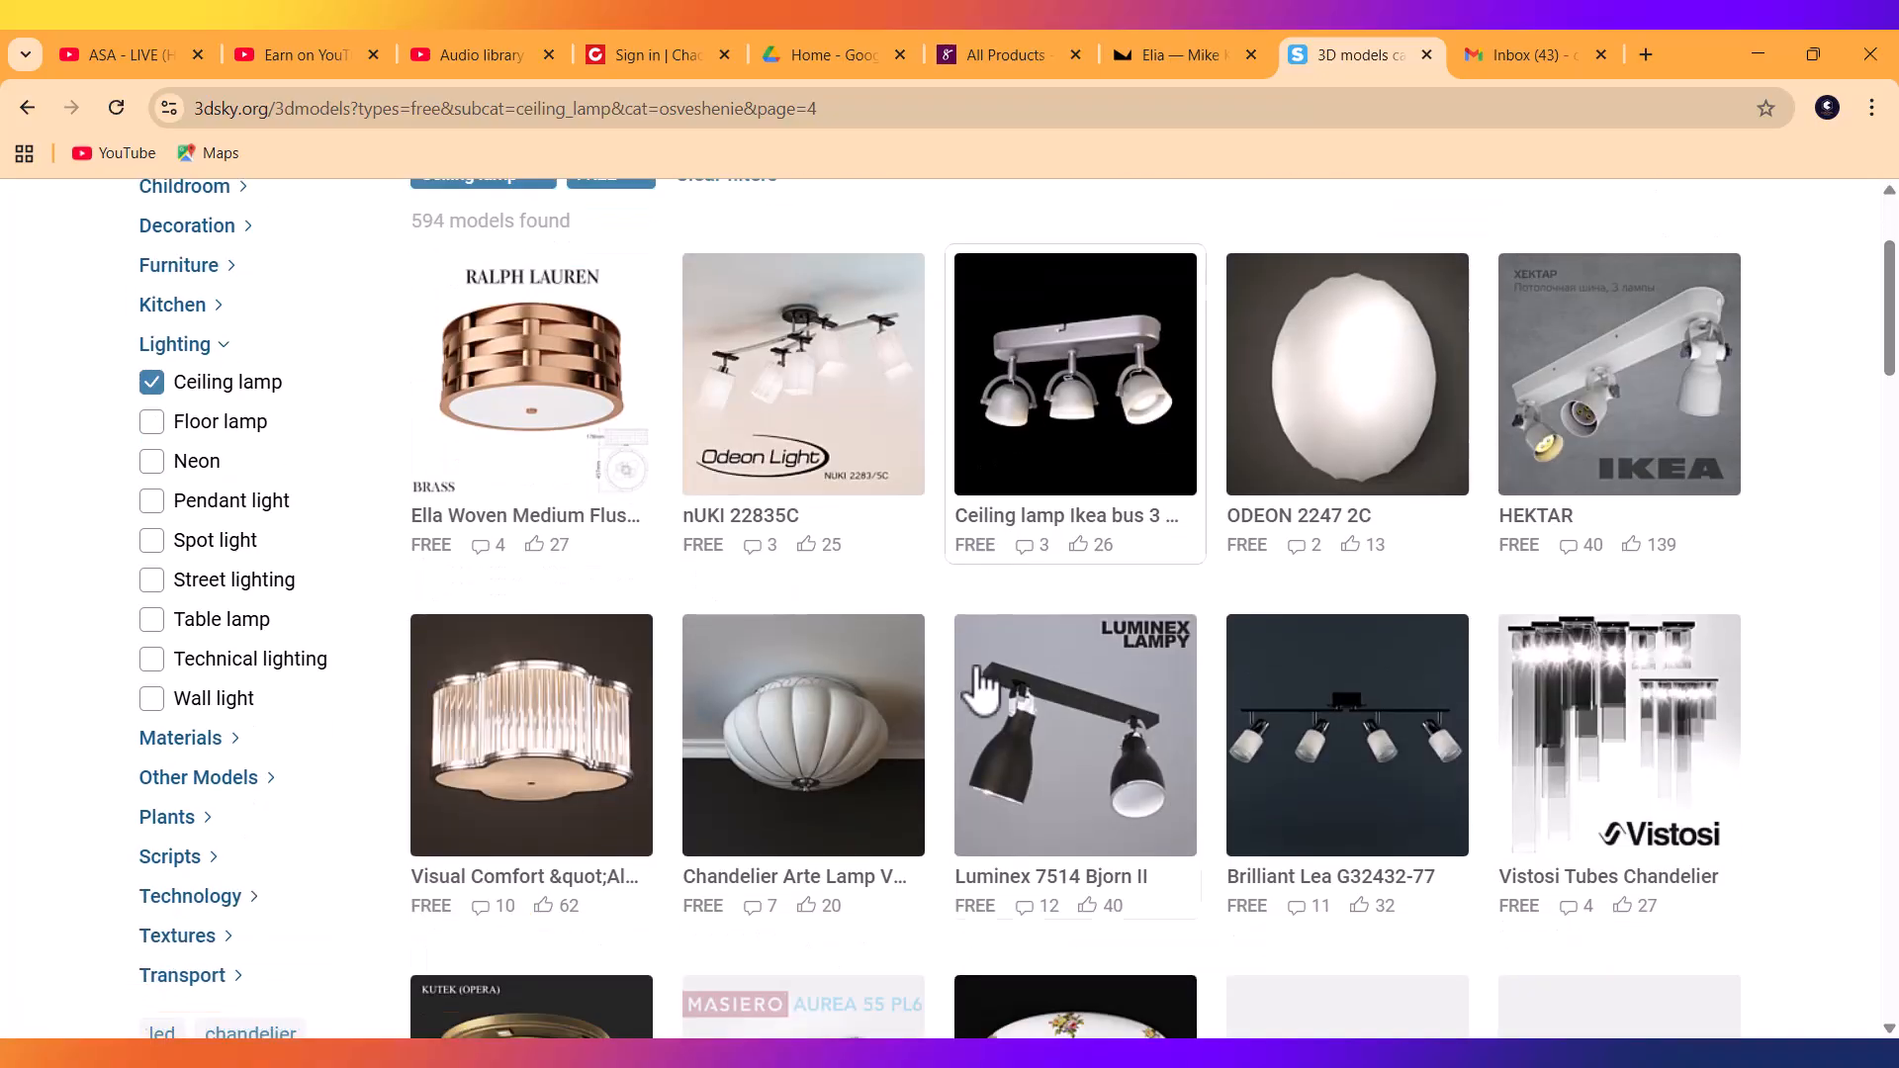
pyautogui.scroll(-20, 971, 671)
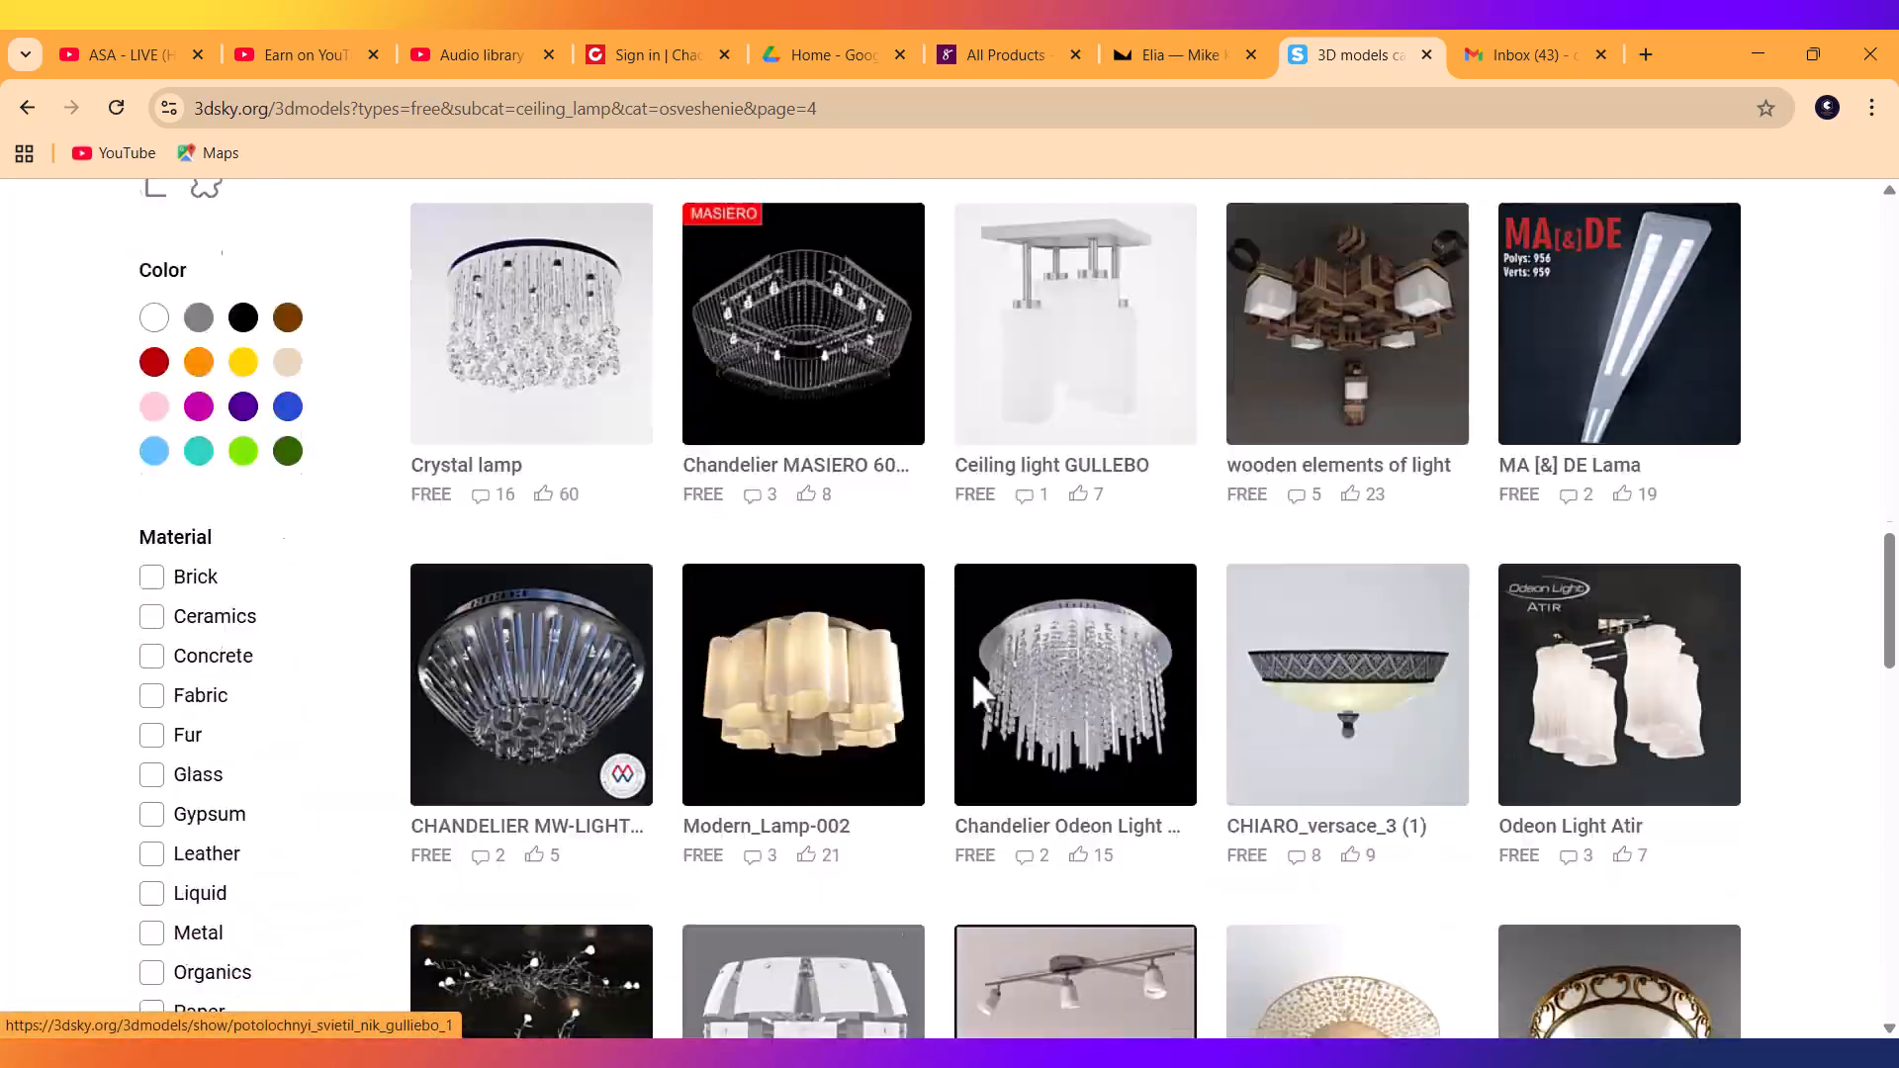
pyautogui.scroll(-10, 982, 697)
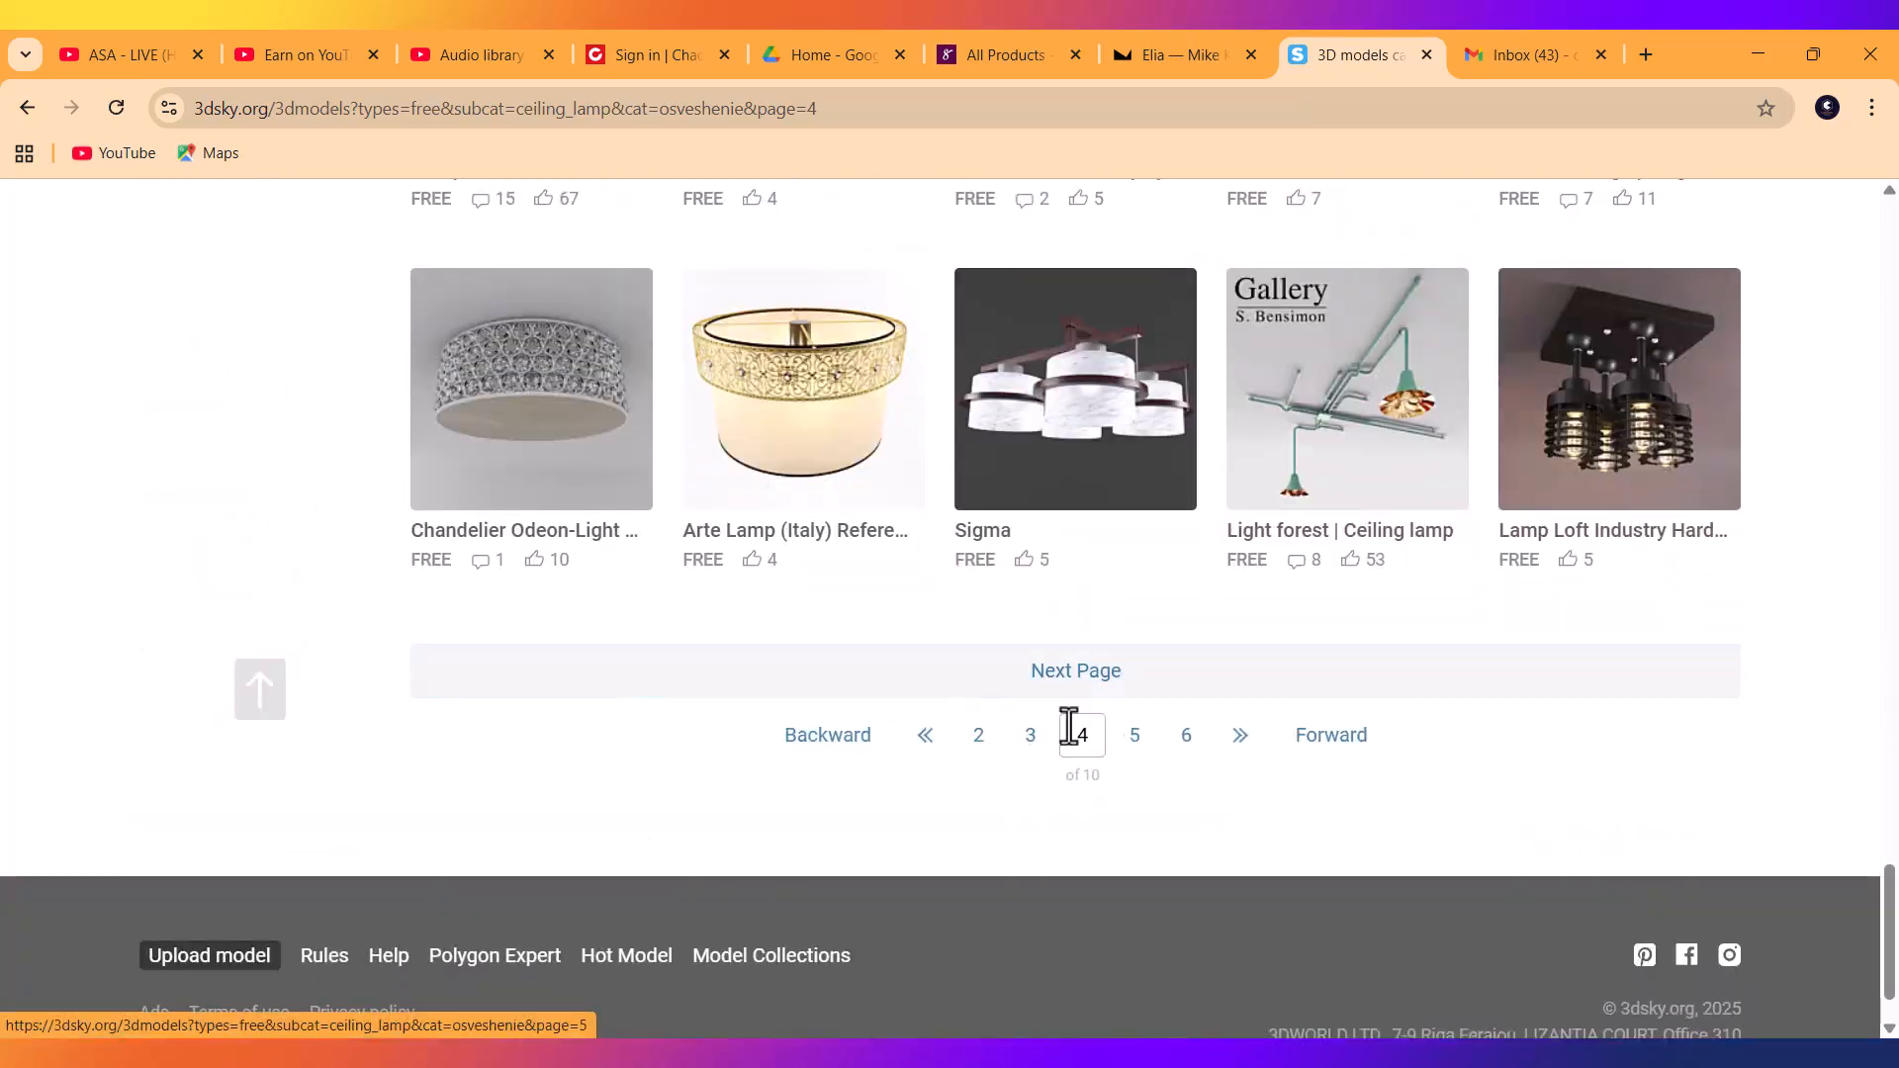
pyautogui.click(1134, 740)
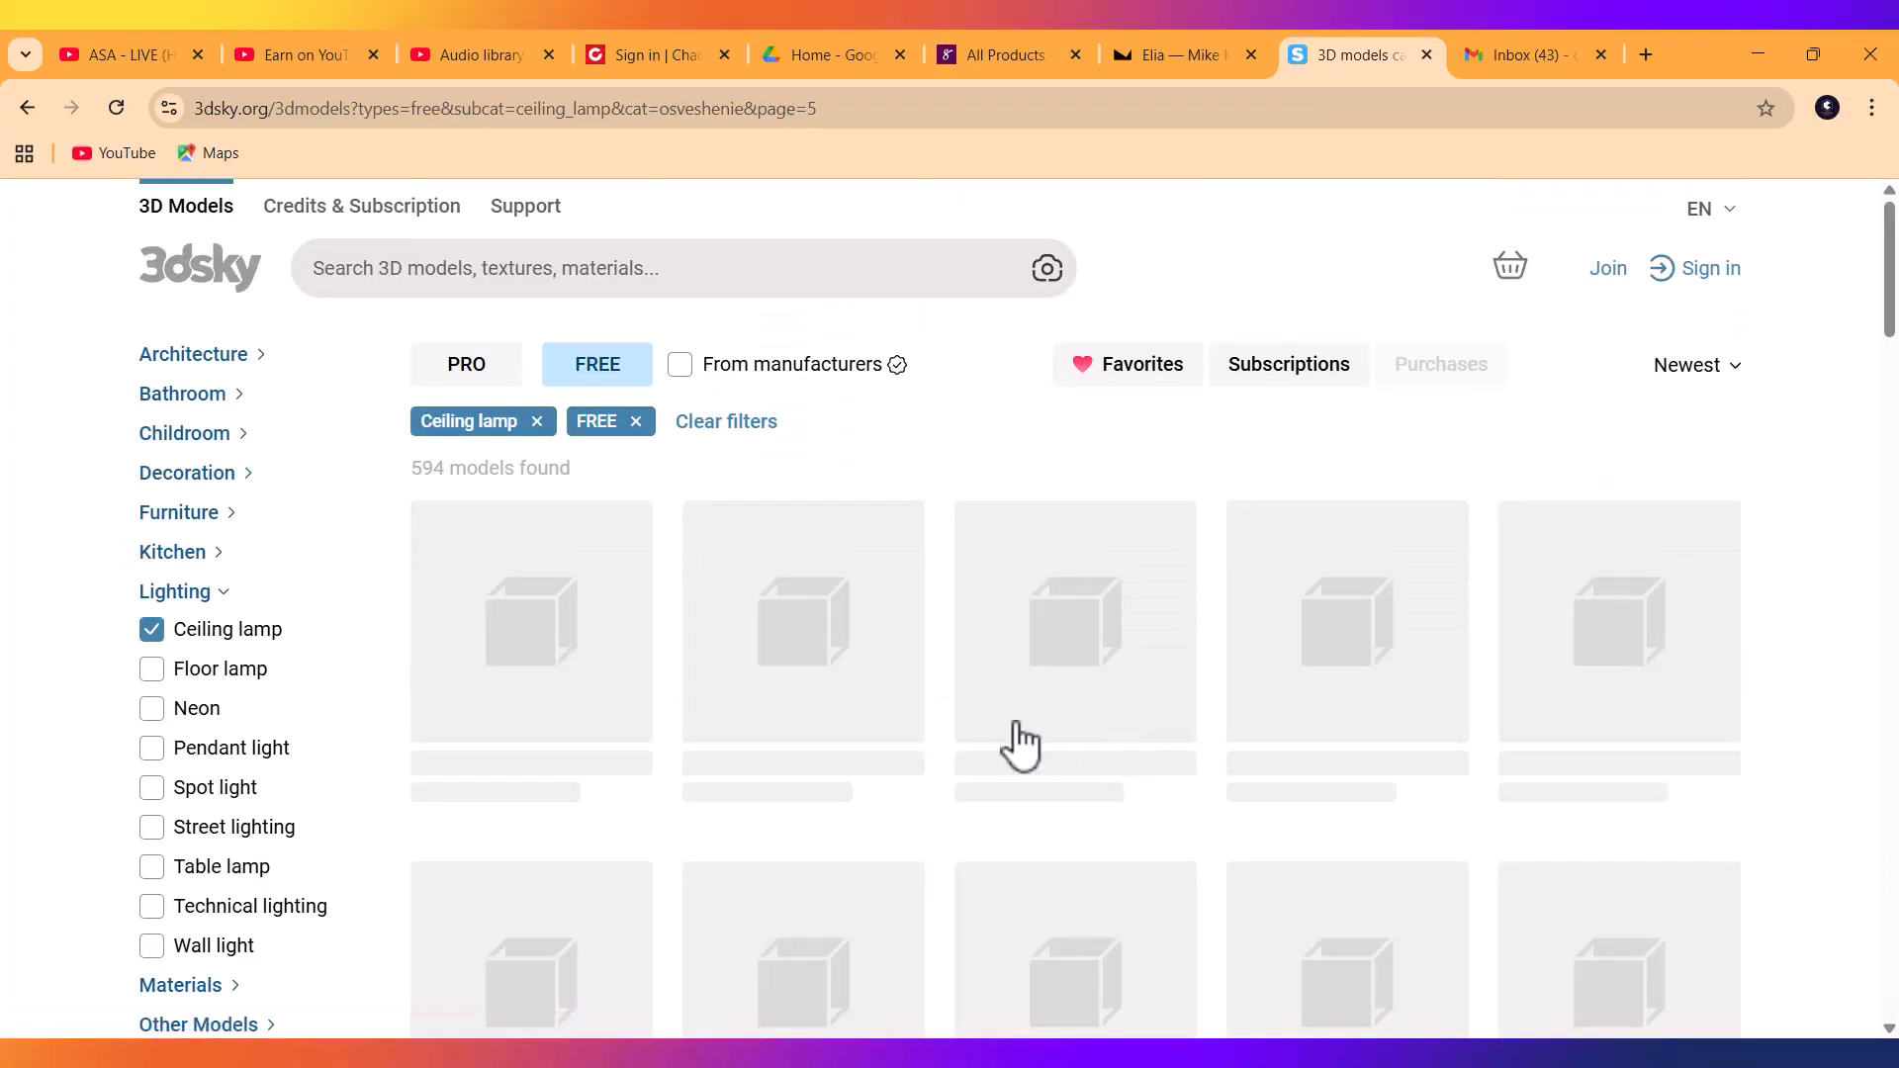
pyautogui.scroll(-3, 953, 742)
pyautogui.scroll(-20, 949, 762)
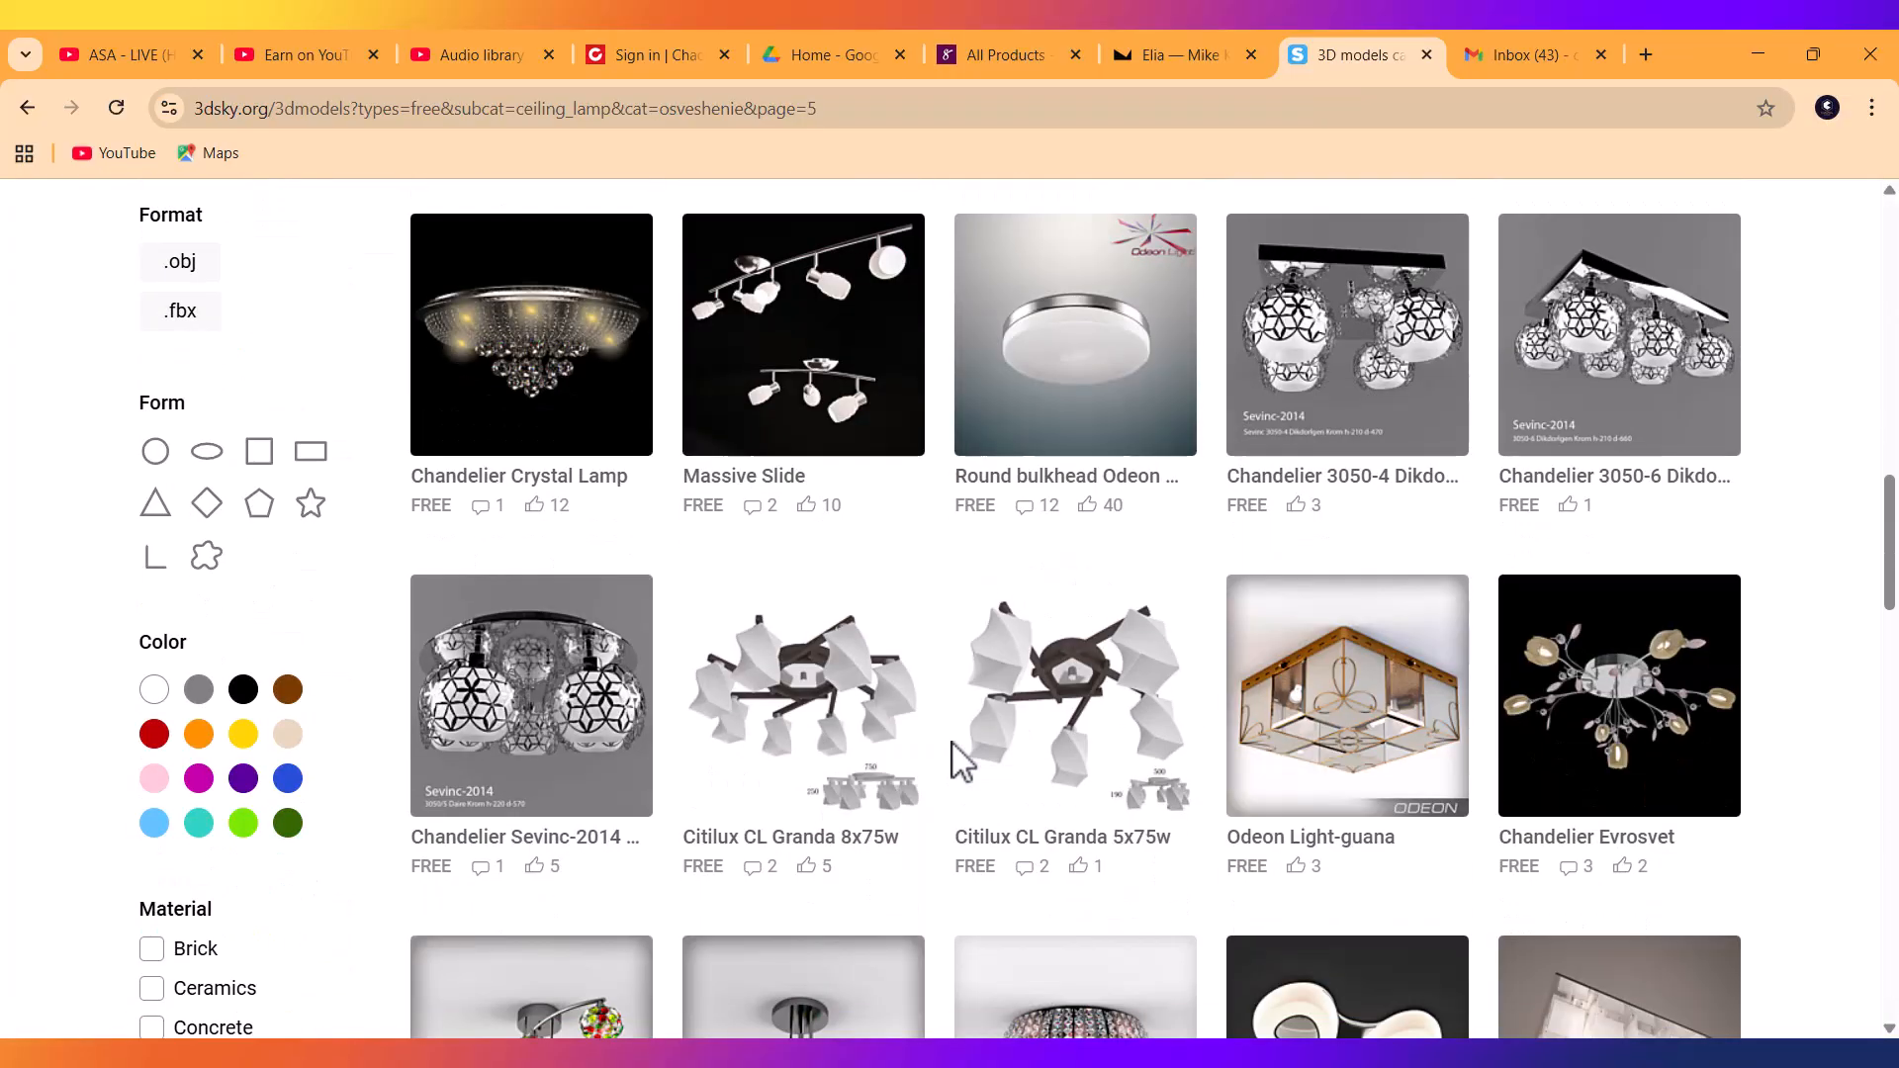
pyautogui.scroll(-12, 951, 740)
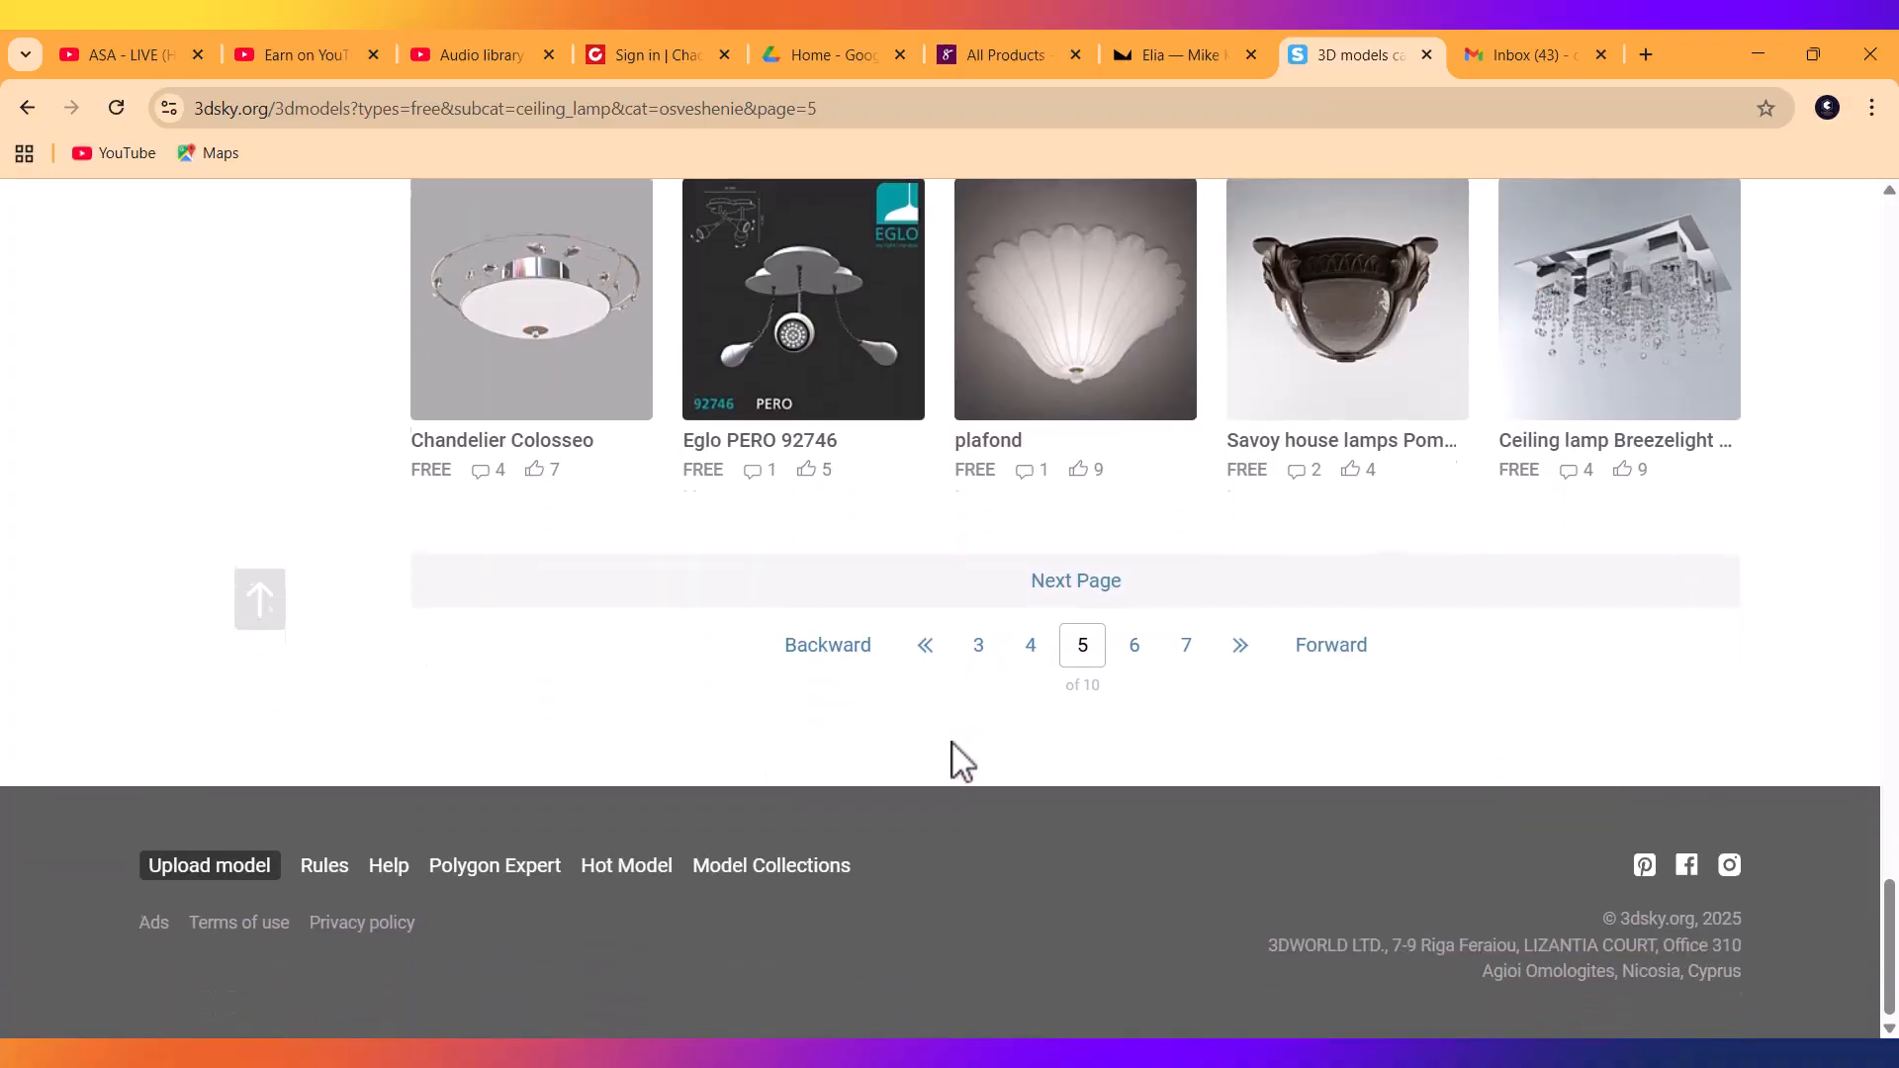
# Hide Chrome, zoom the V-Ray Frame Buffer out and in, then restore Dusk VraySky.png in Photos.
pyautogui.click(1762, 51)
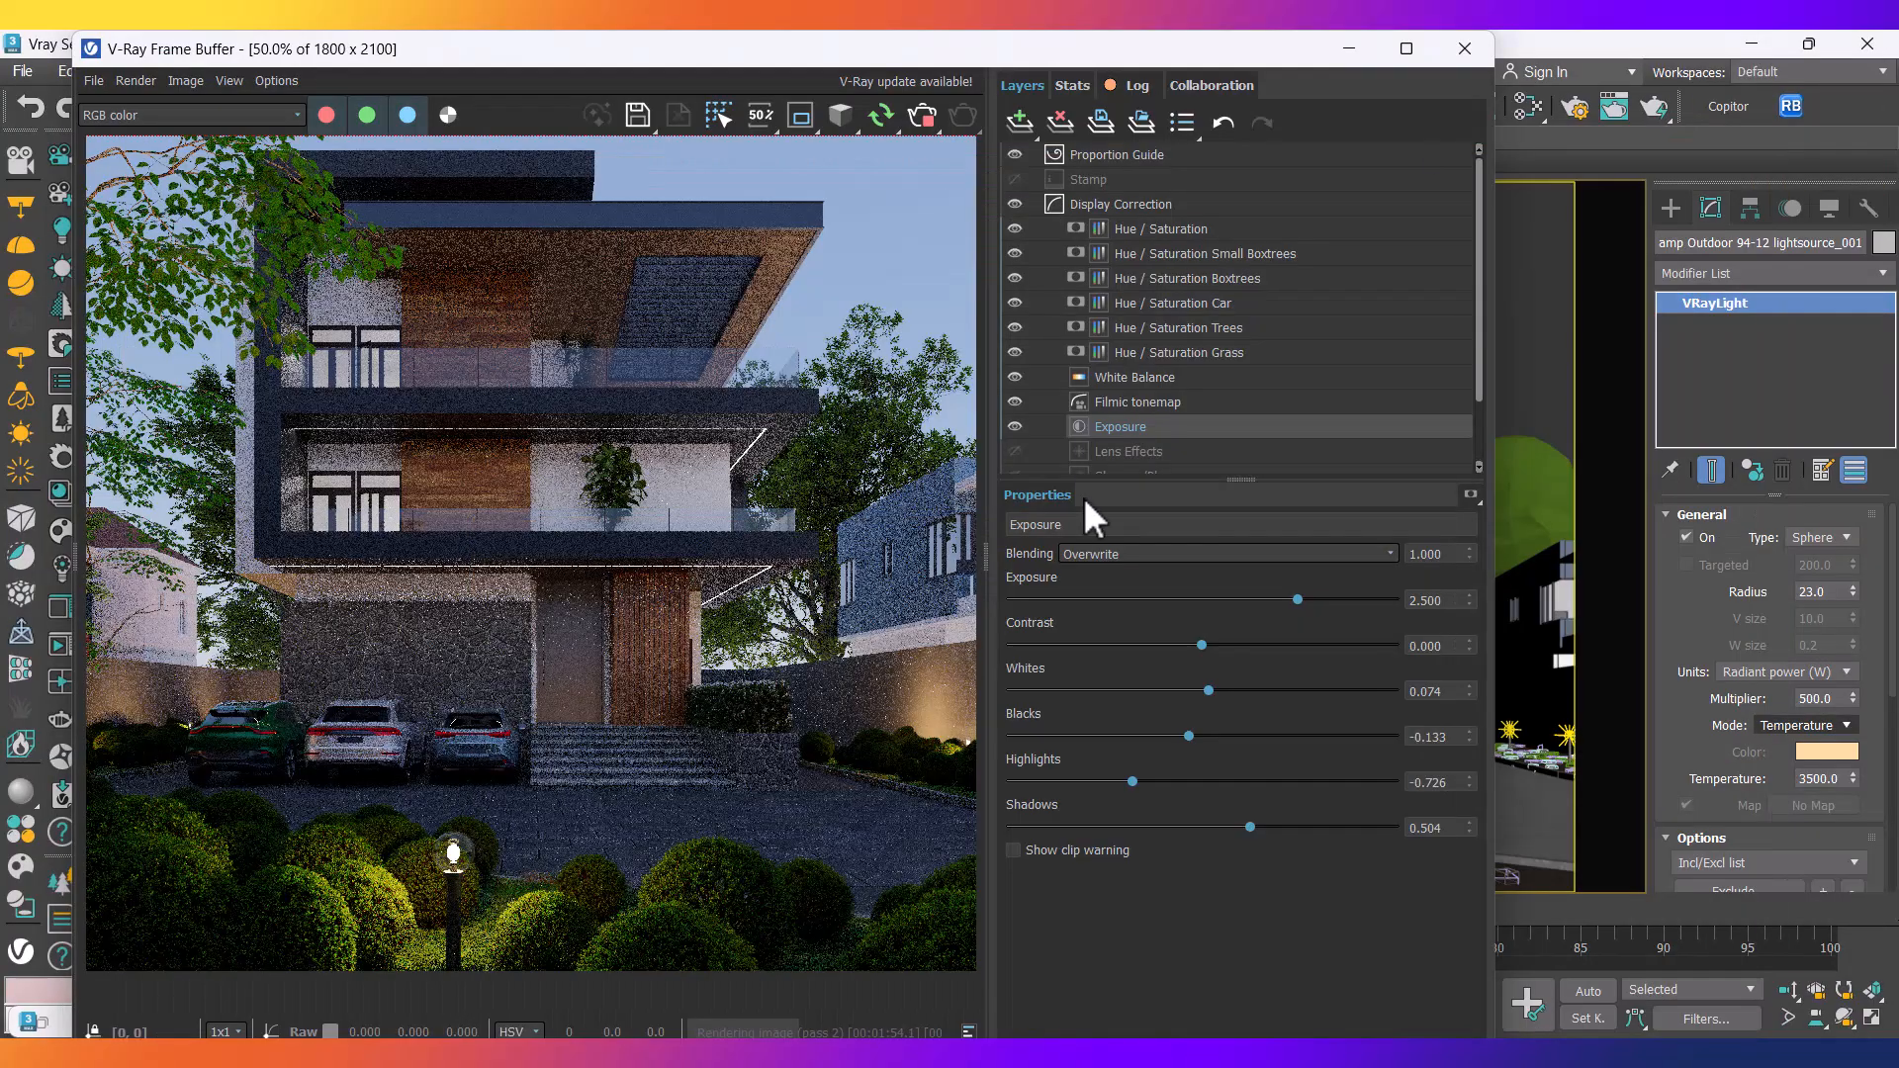
pyautogui.scroll(-1, 677, 558)
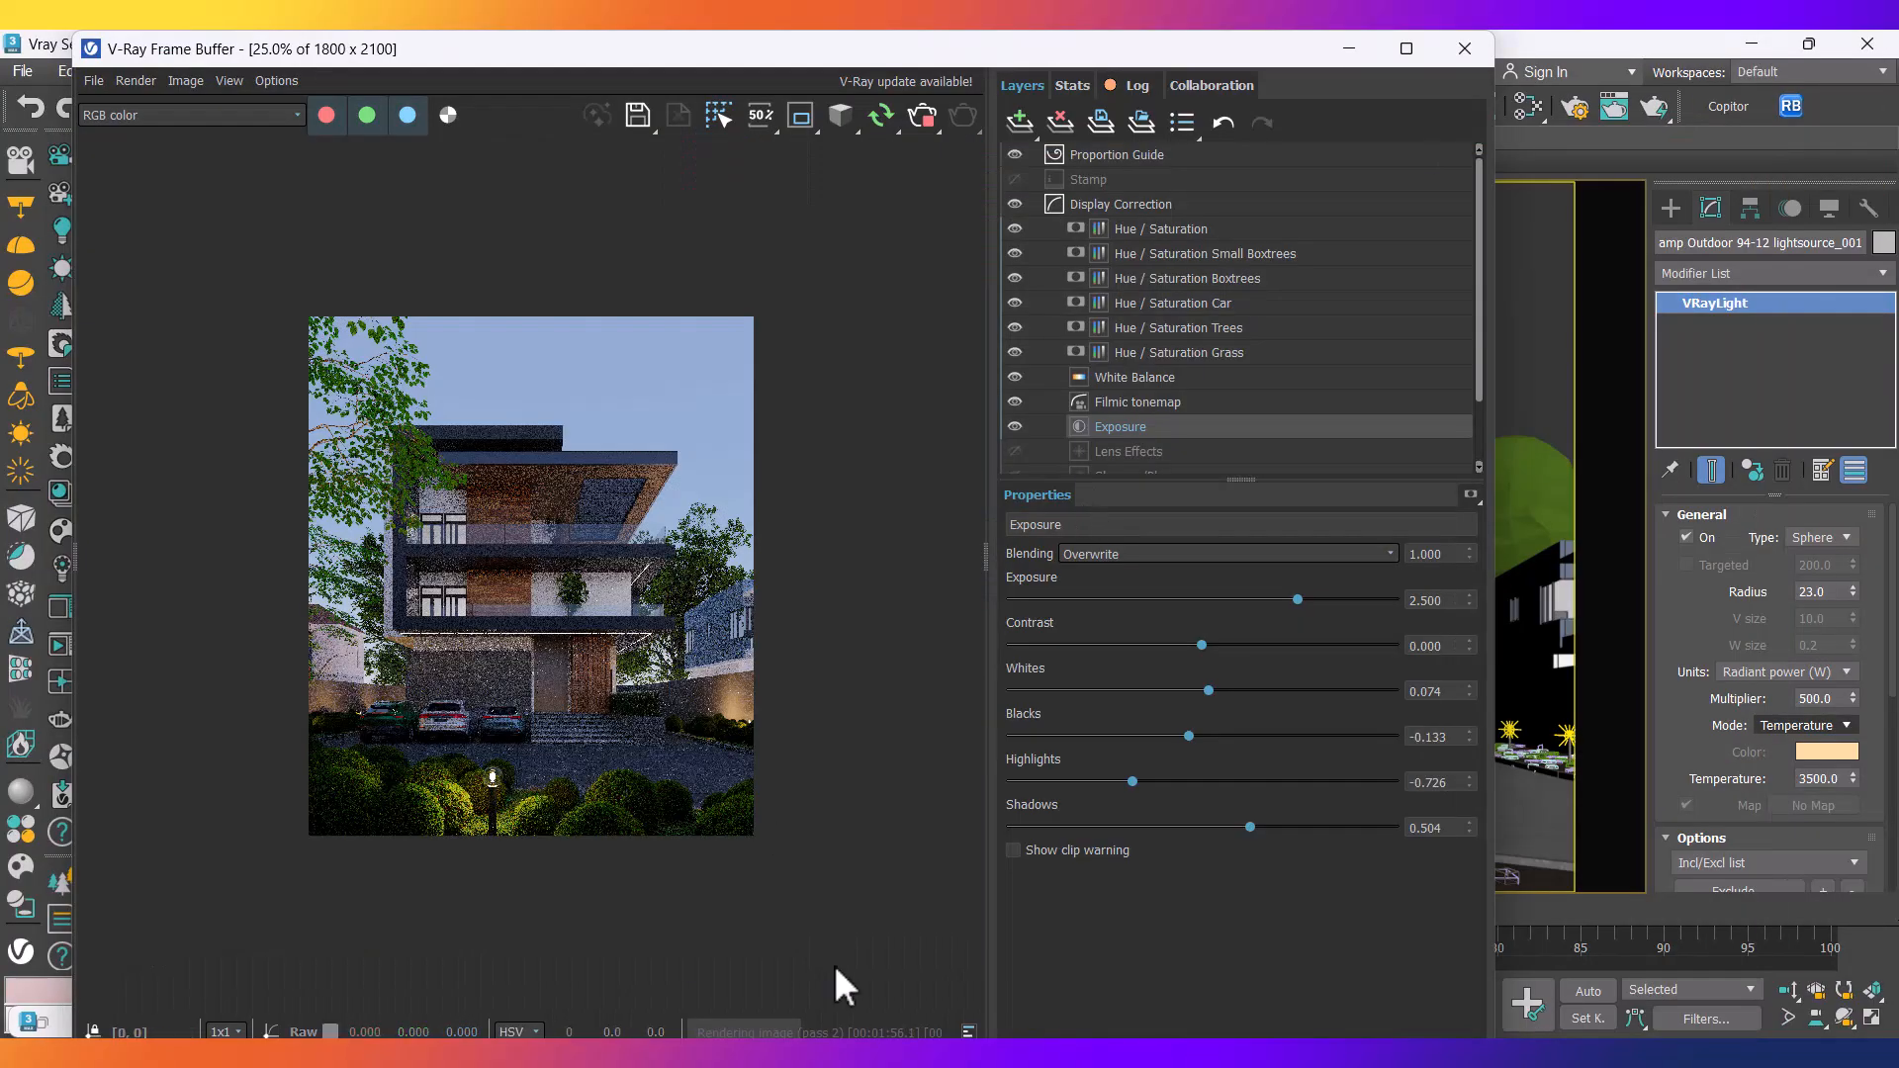
pyautogui.scroll(1, 550, 578)
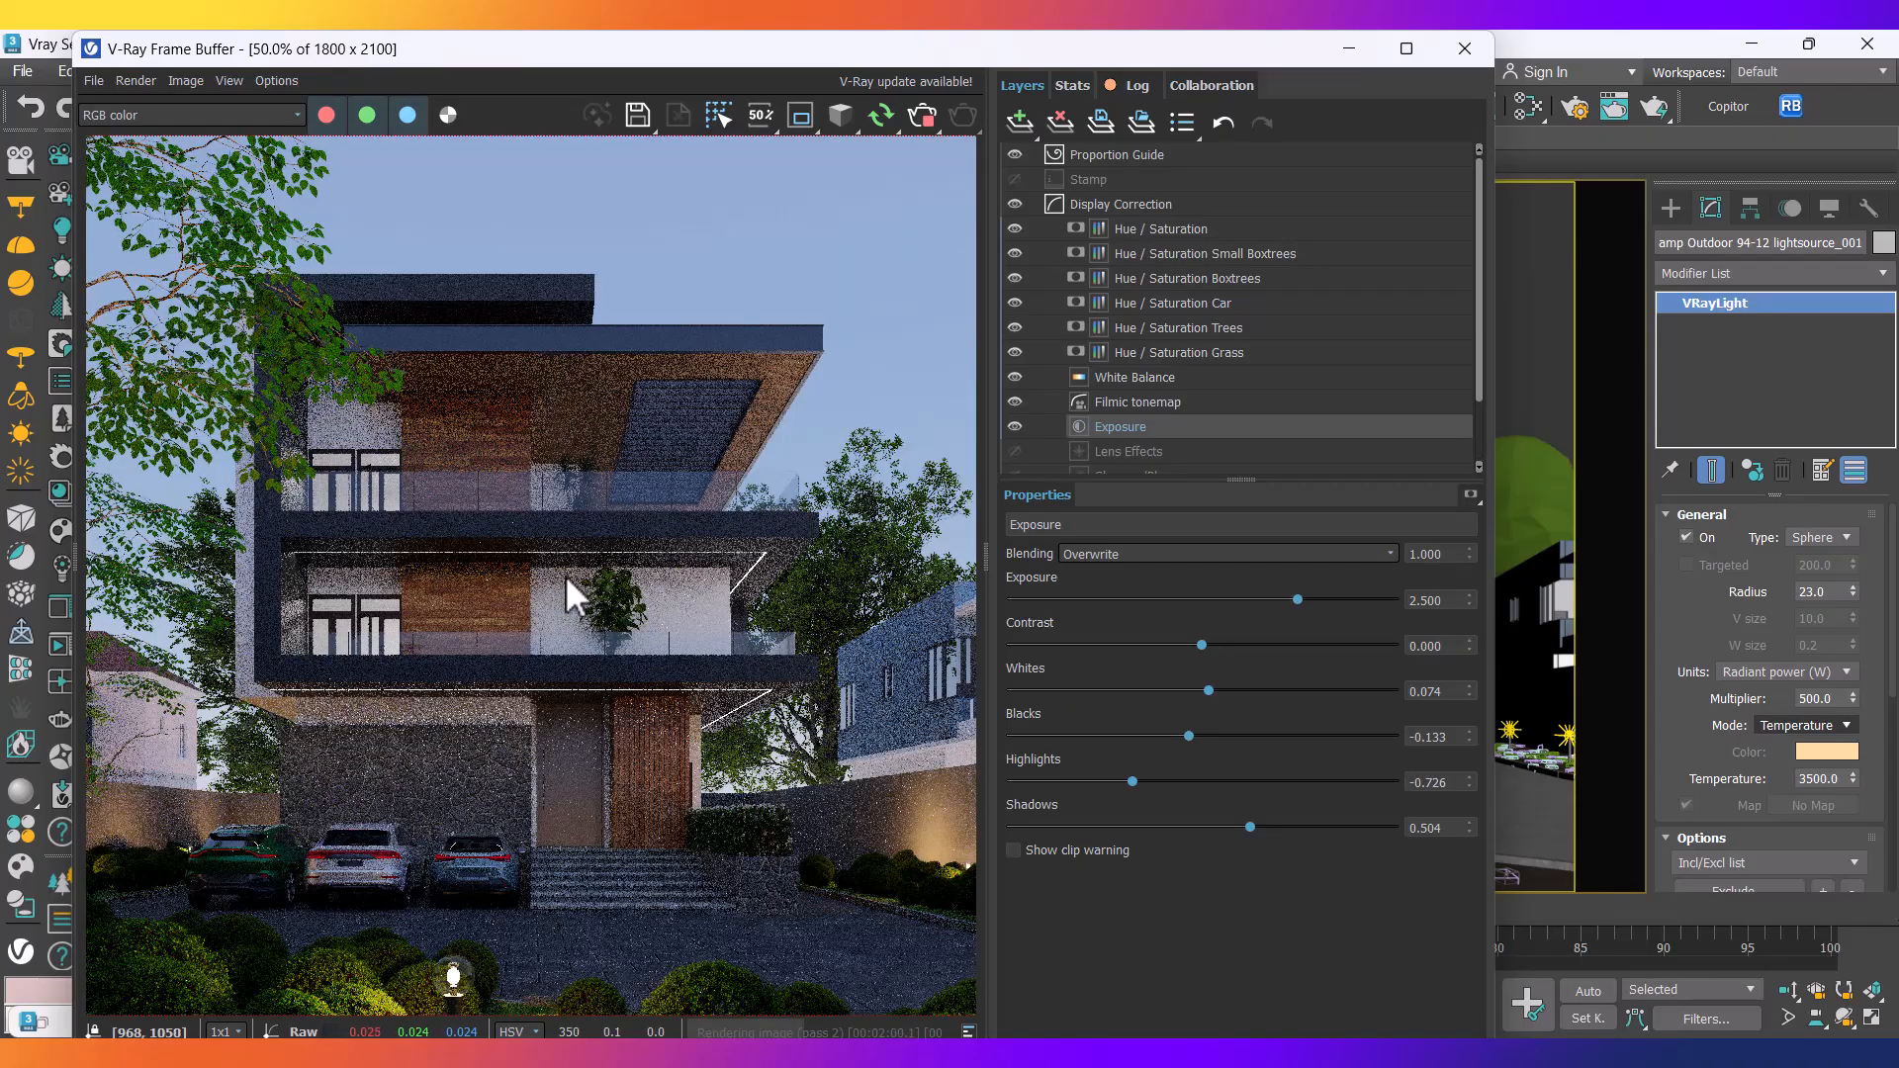
pyautogui.click(950, 1053)
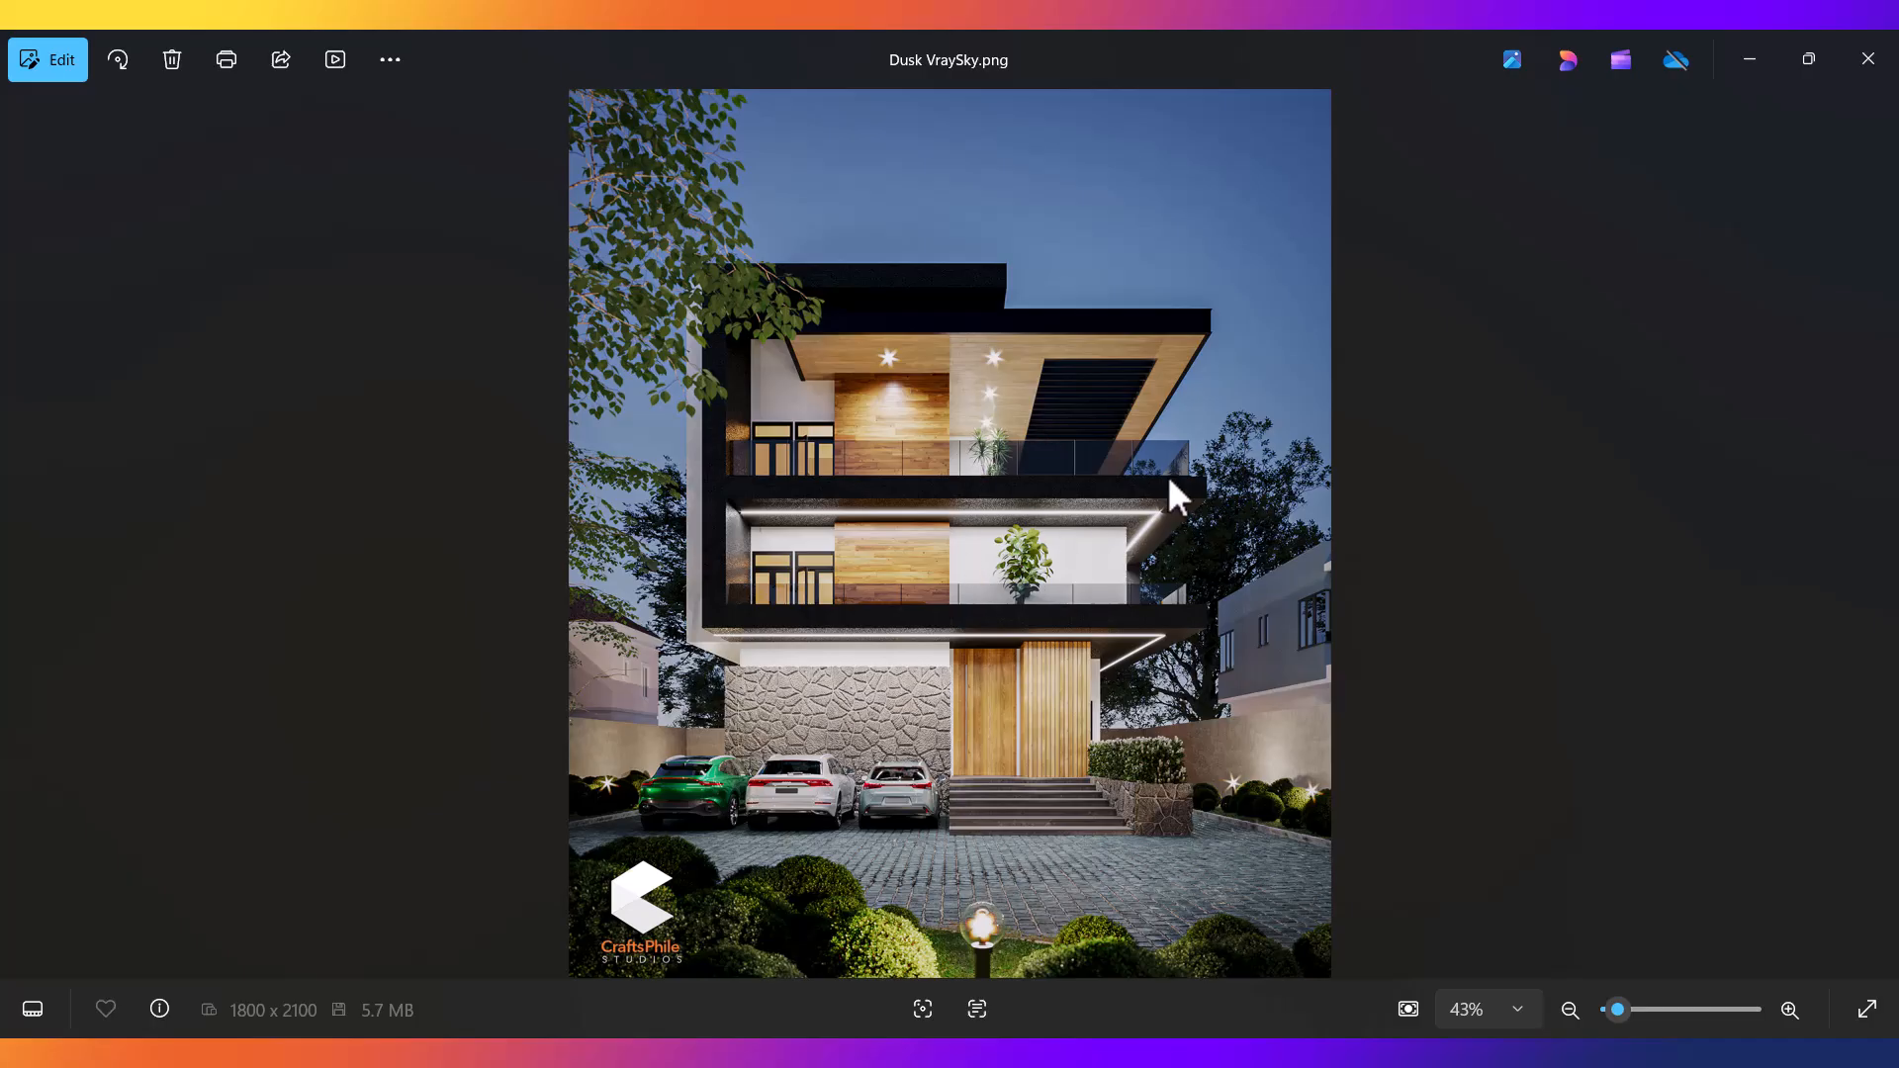
# Minimize the Photos window showing Dusk VraySky.png.
pyautogui.click(1755, 57)
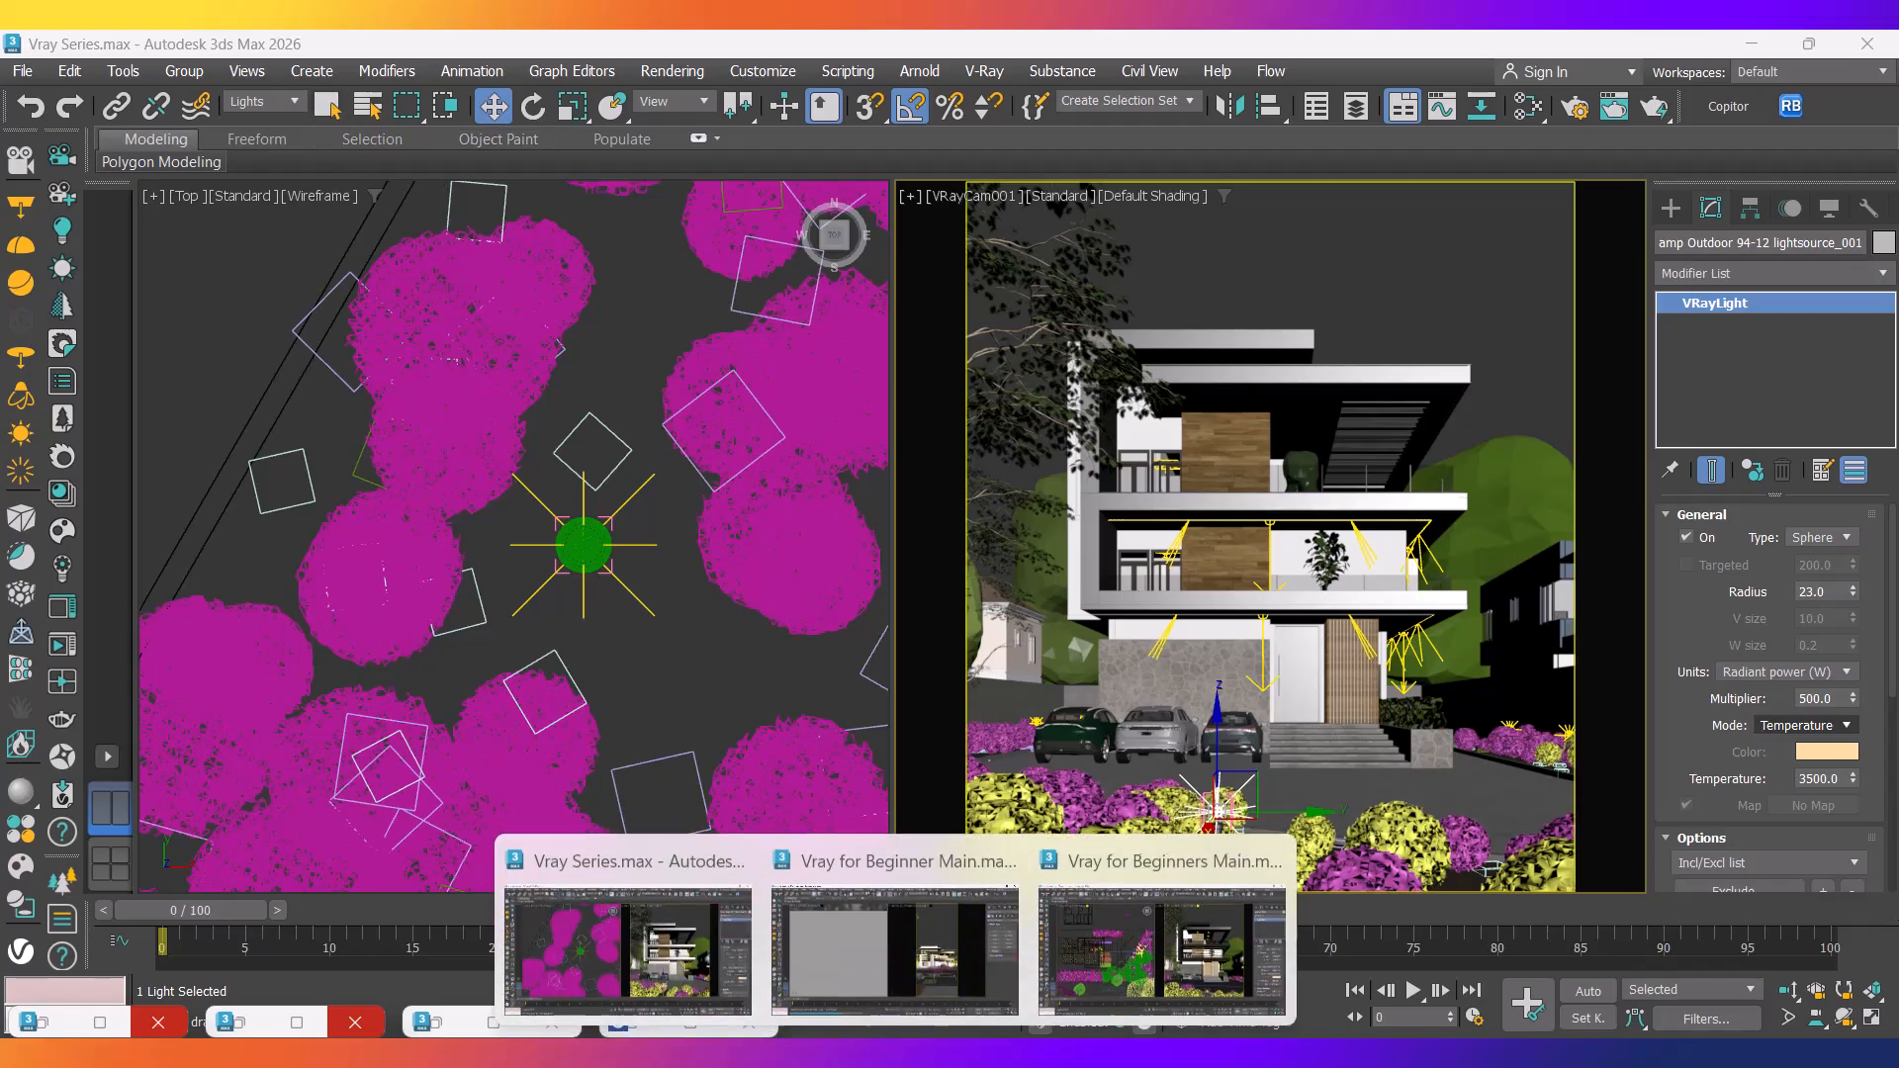
# In Vray for Beginners Main.max, select four ceiling spotlight groups and copy them to a slot.
pyautogui.click(895, 939)
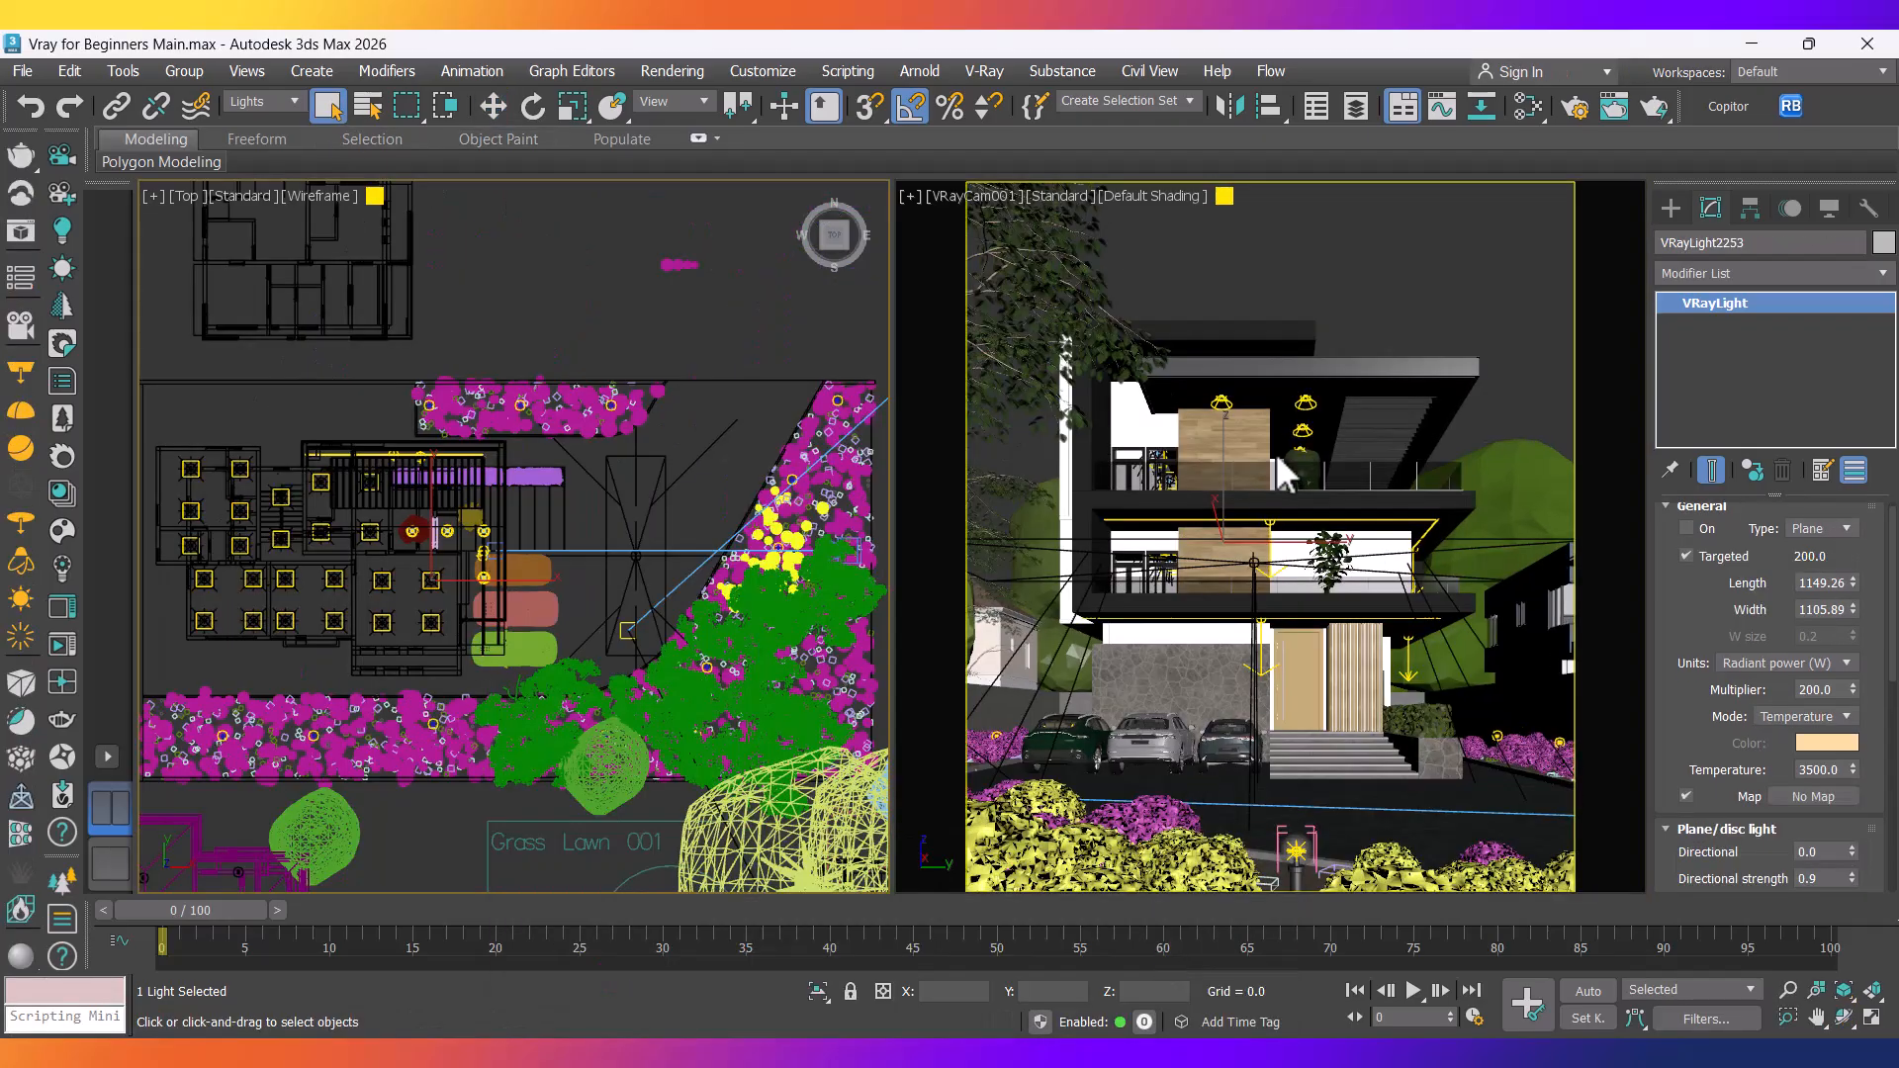
pyautogui.scroll(10, 527, 521)
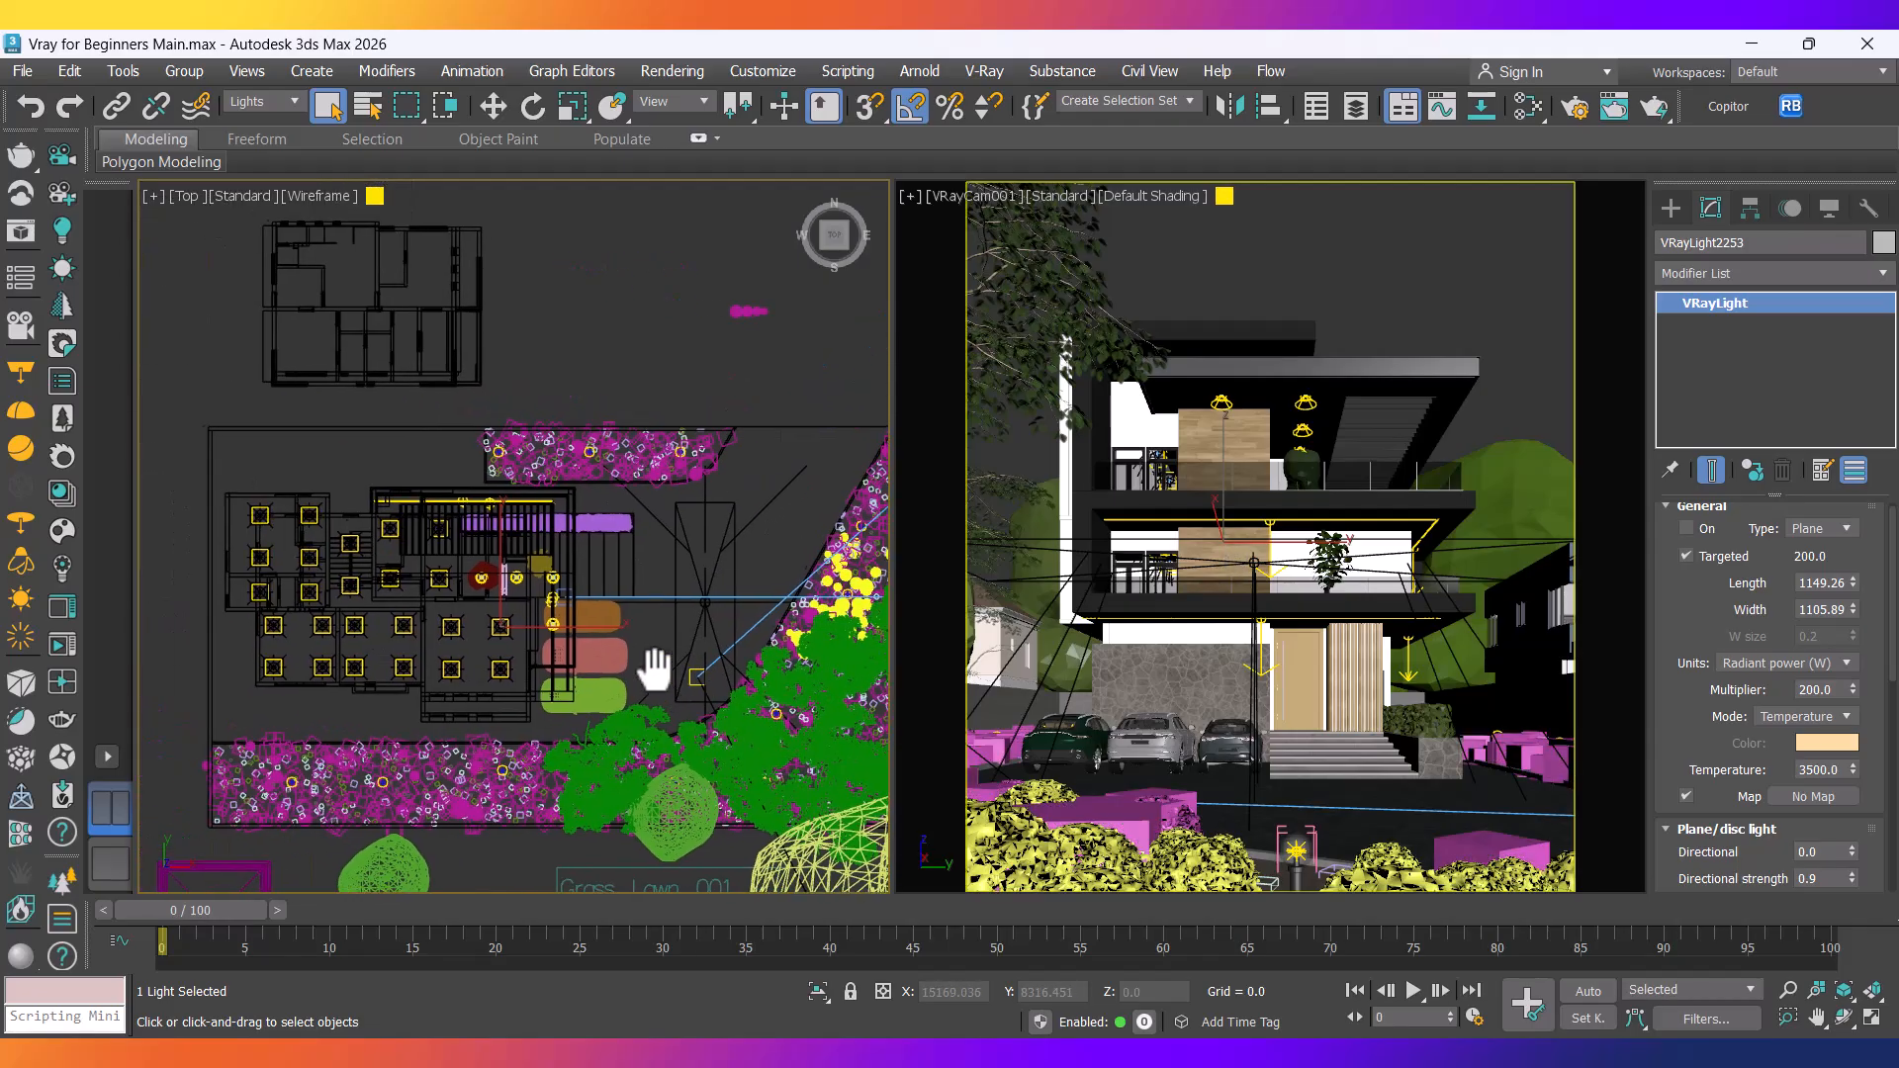
pyautogui.click(364, 546)
pyautogui.scroll(-6, 515, 593)
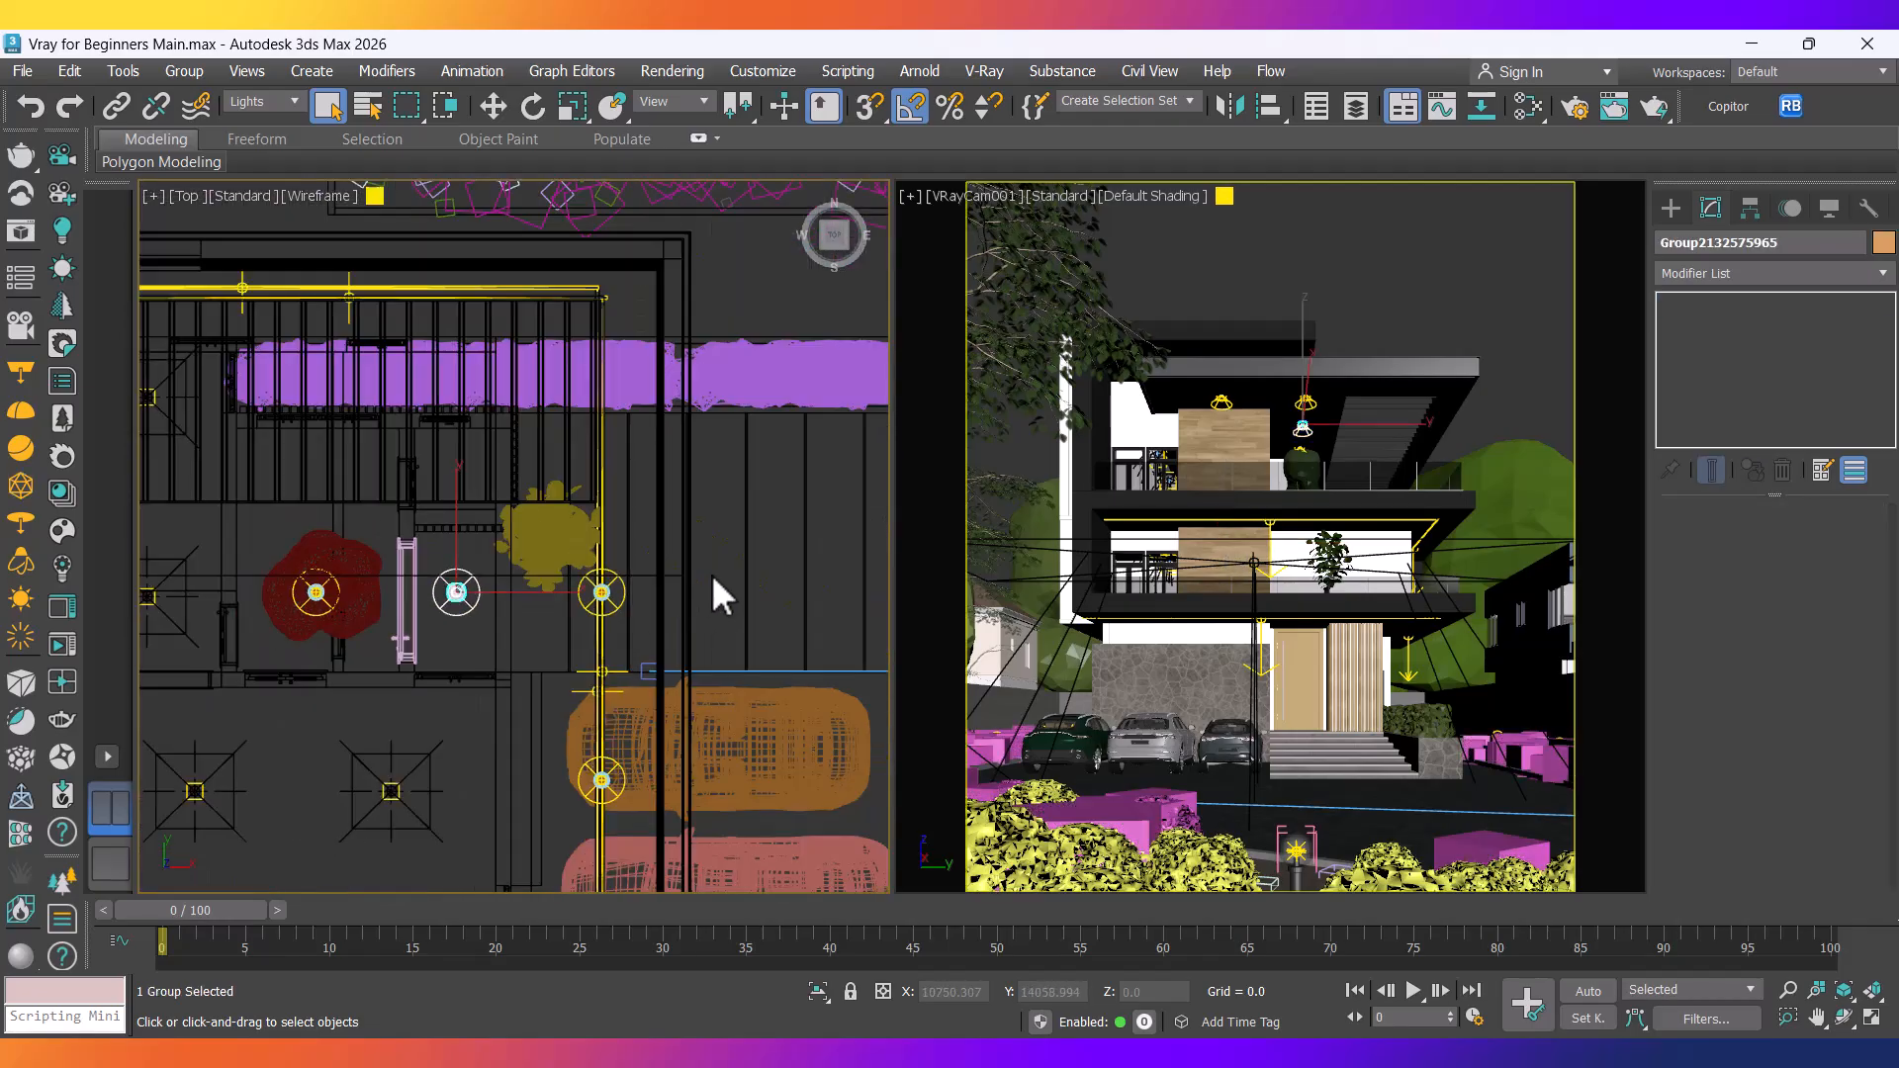
pyautogui.scroll(2, 714, 574)
pyautogui.keyDown('ctrl'); pyautogui.click(568, 608); pyautogui.keyUp('ctrl')
pyautogui.scroll(5, 603, 632)
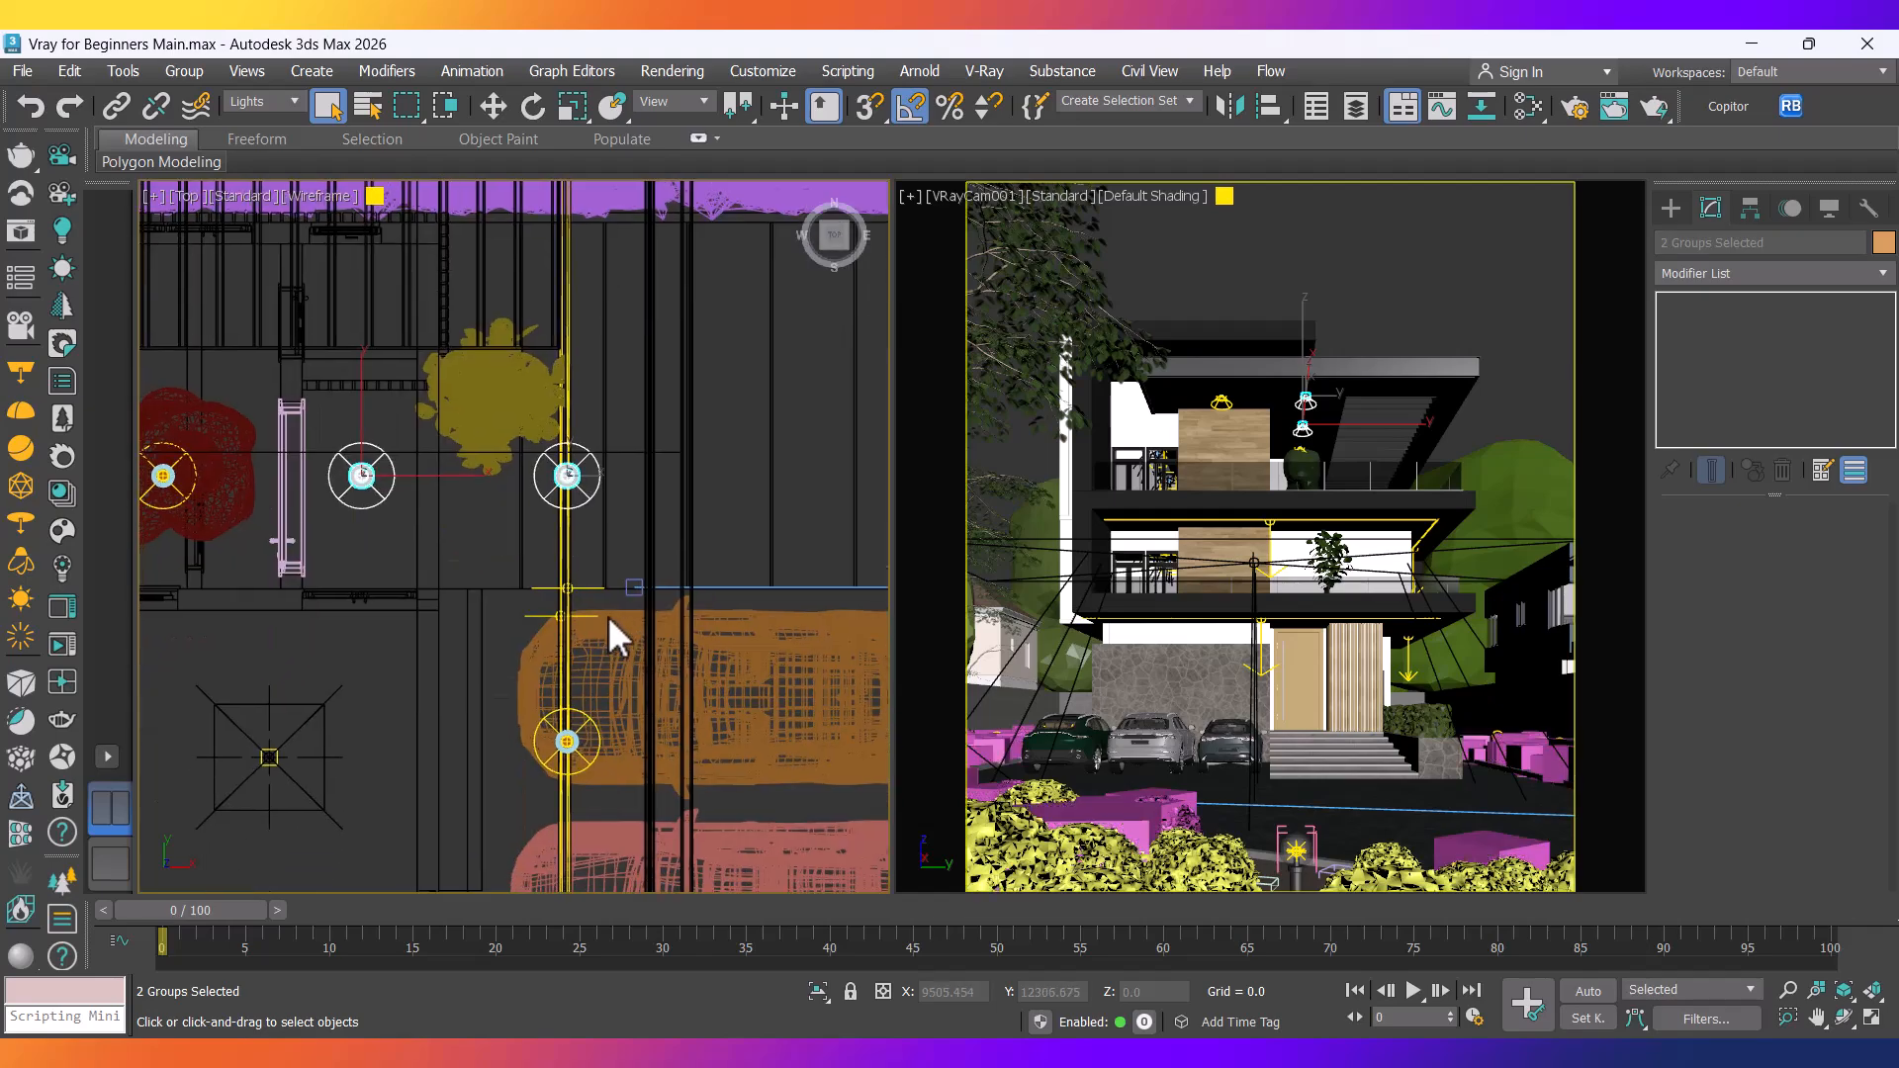
pyautogui.keyDown('ctrl'); pyautogui.click(542, 779); pyautogui.keyUp('ctrl')
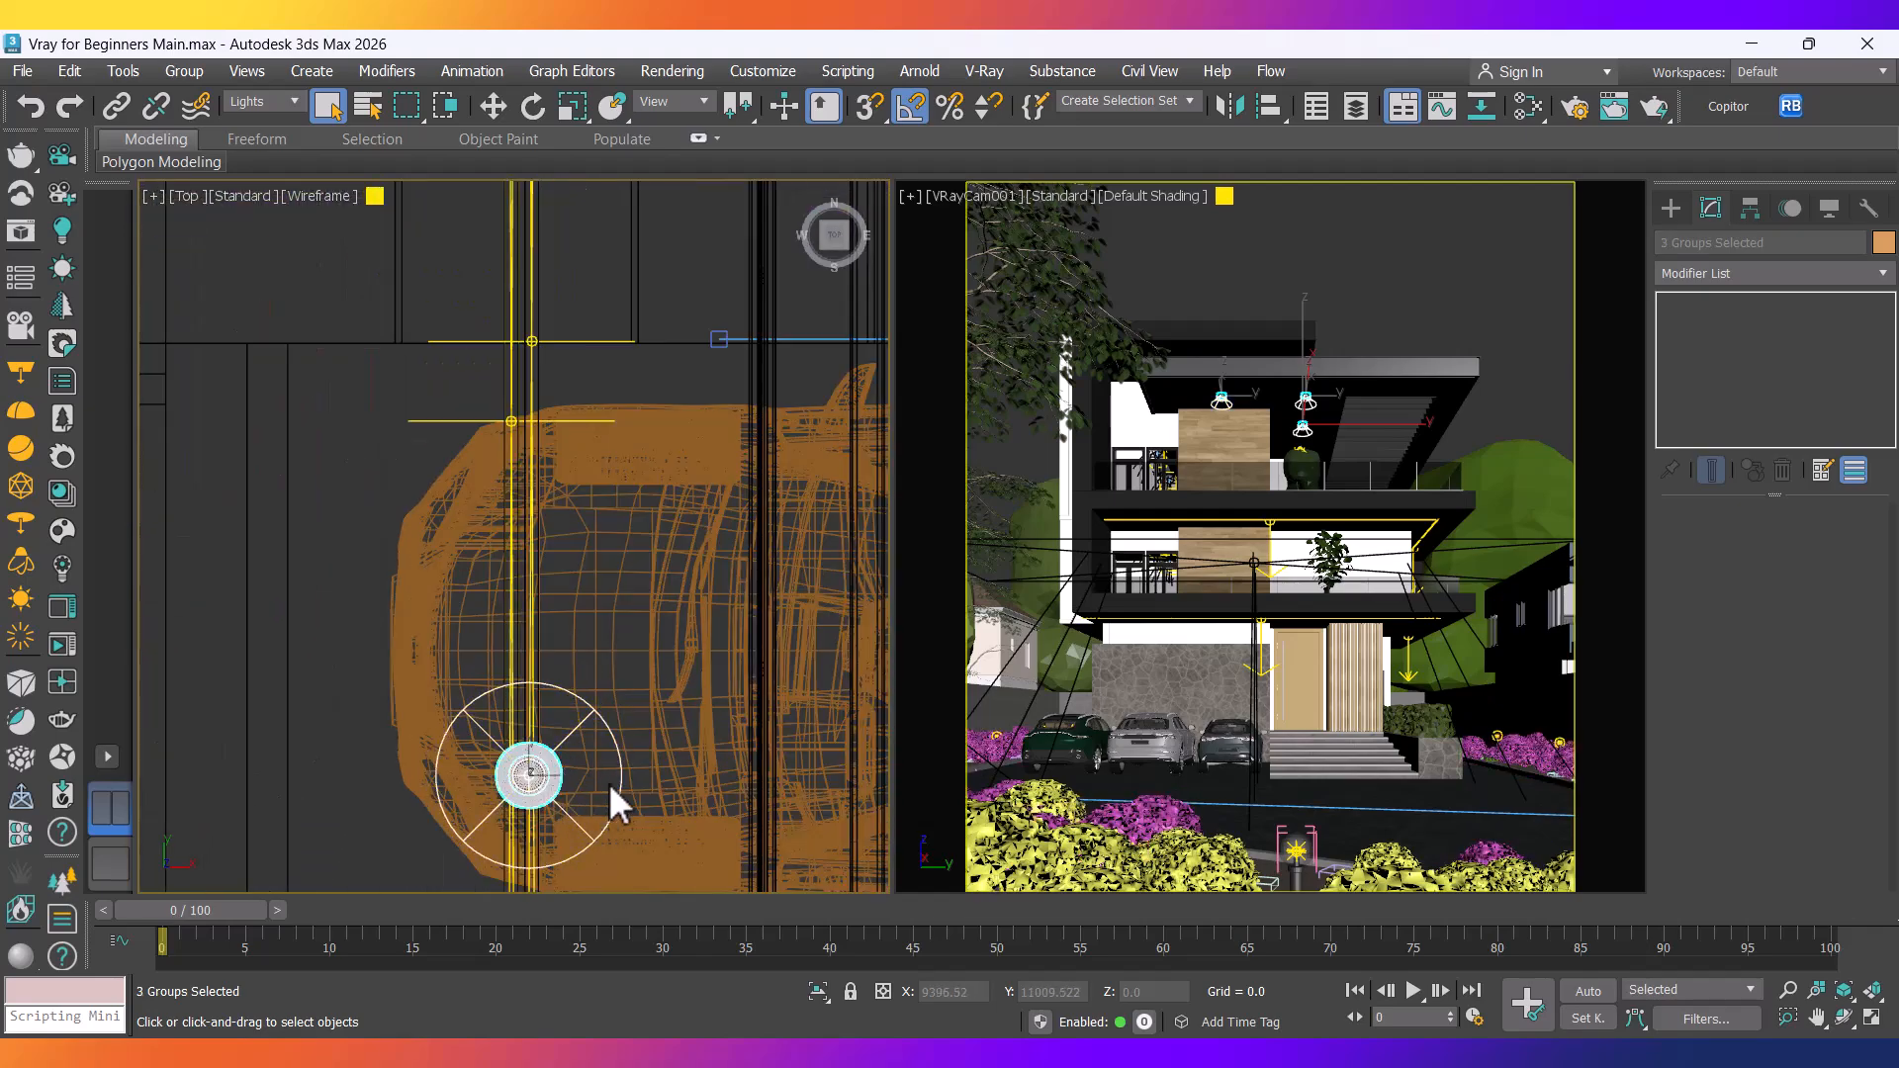
pyautogui.scroll(-6, 608, 781)
pyautogui.scroll(4, 336, 658)
pyautogui.keyDown('ctrl'); pyautogui.click(425, 624); pyautogui.keyUp('ctrl')
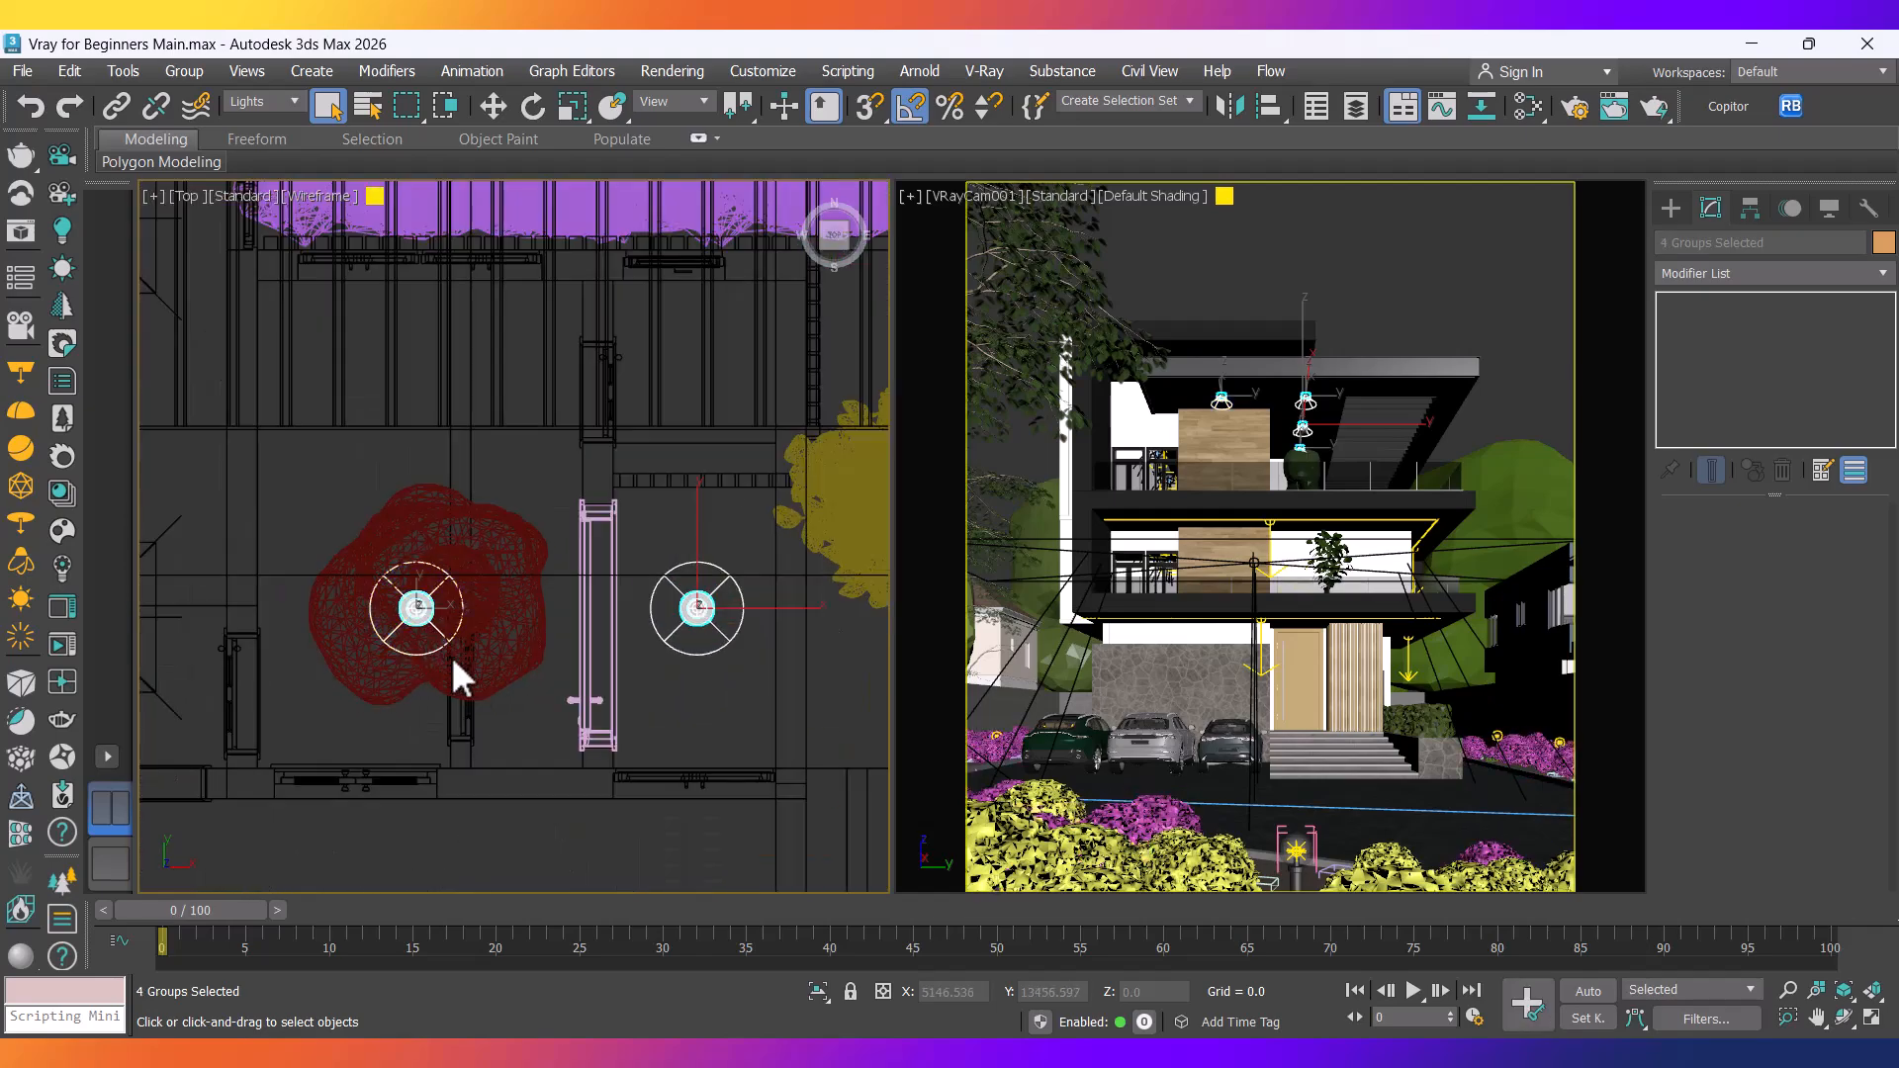
pyautogui.scroll(-5, 431, 626)
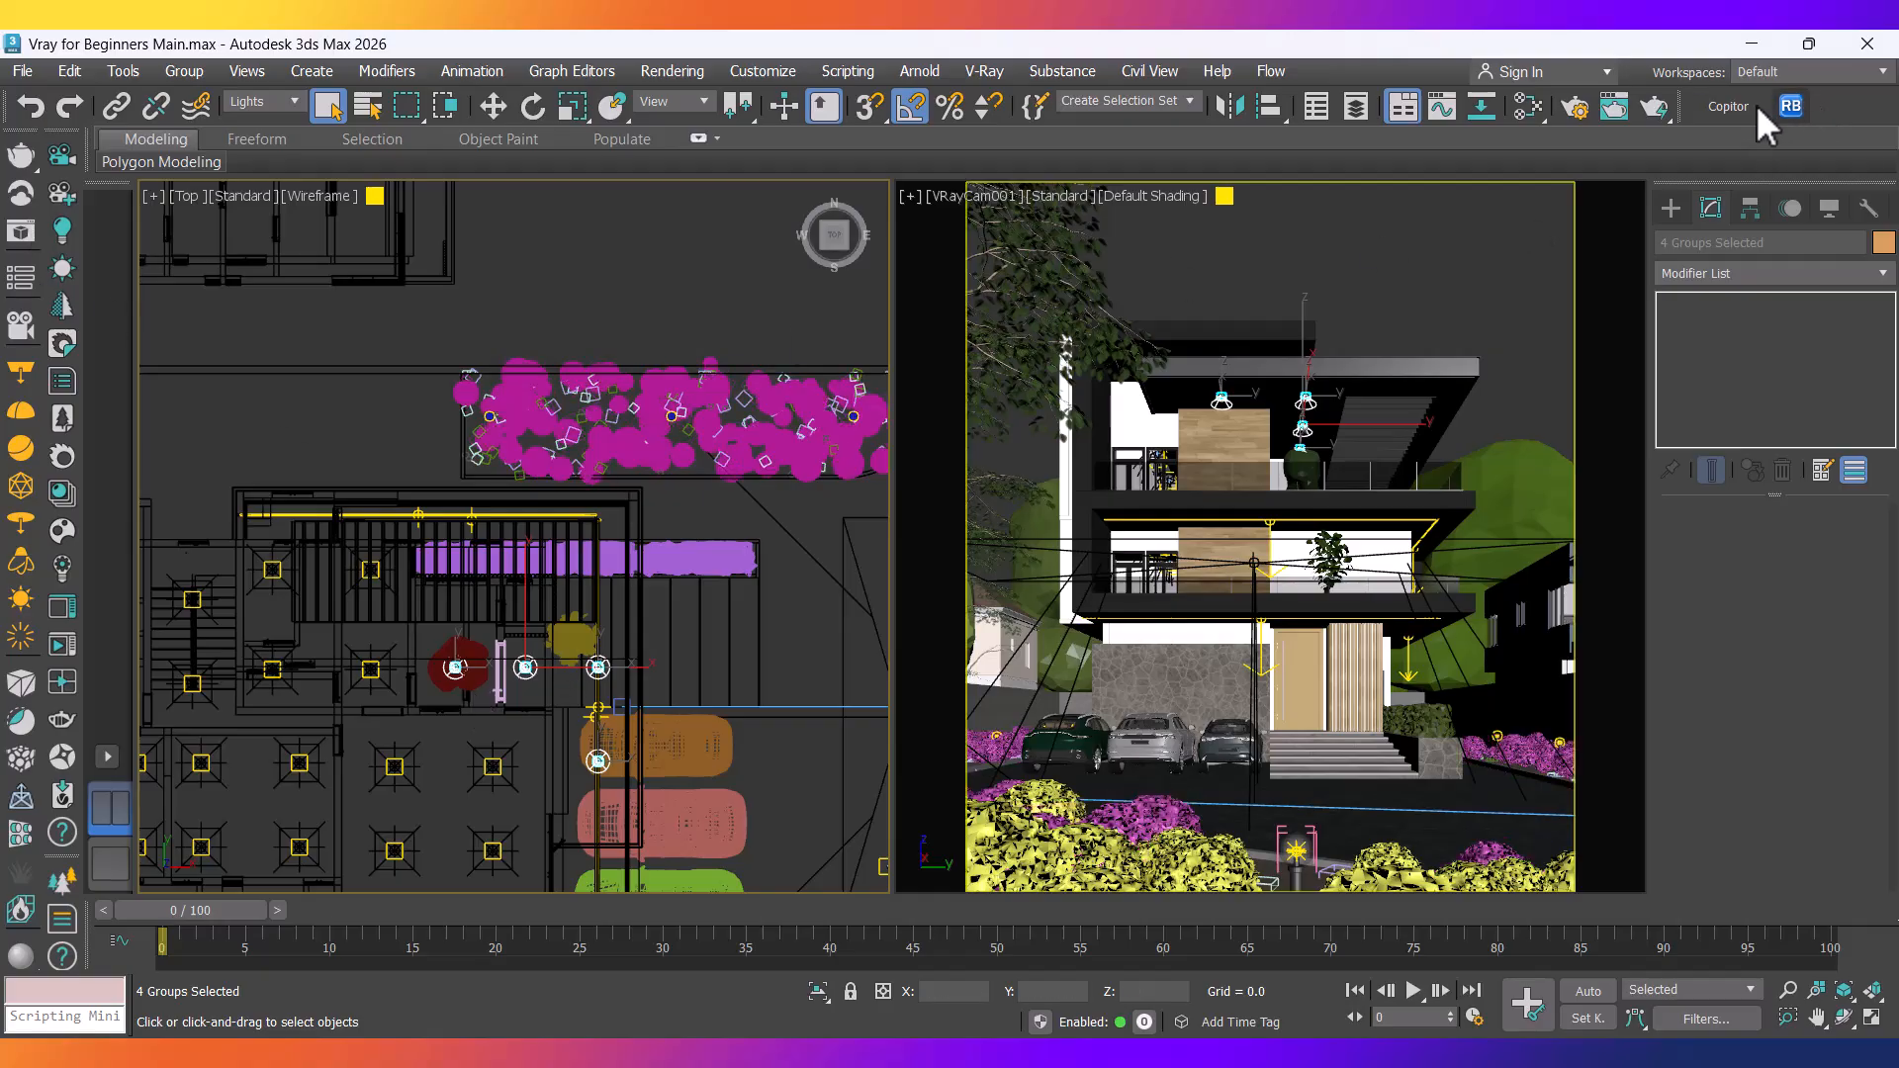
pyautogui.click(1726, 108)
pyautogui.click(1486, 143)
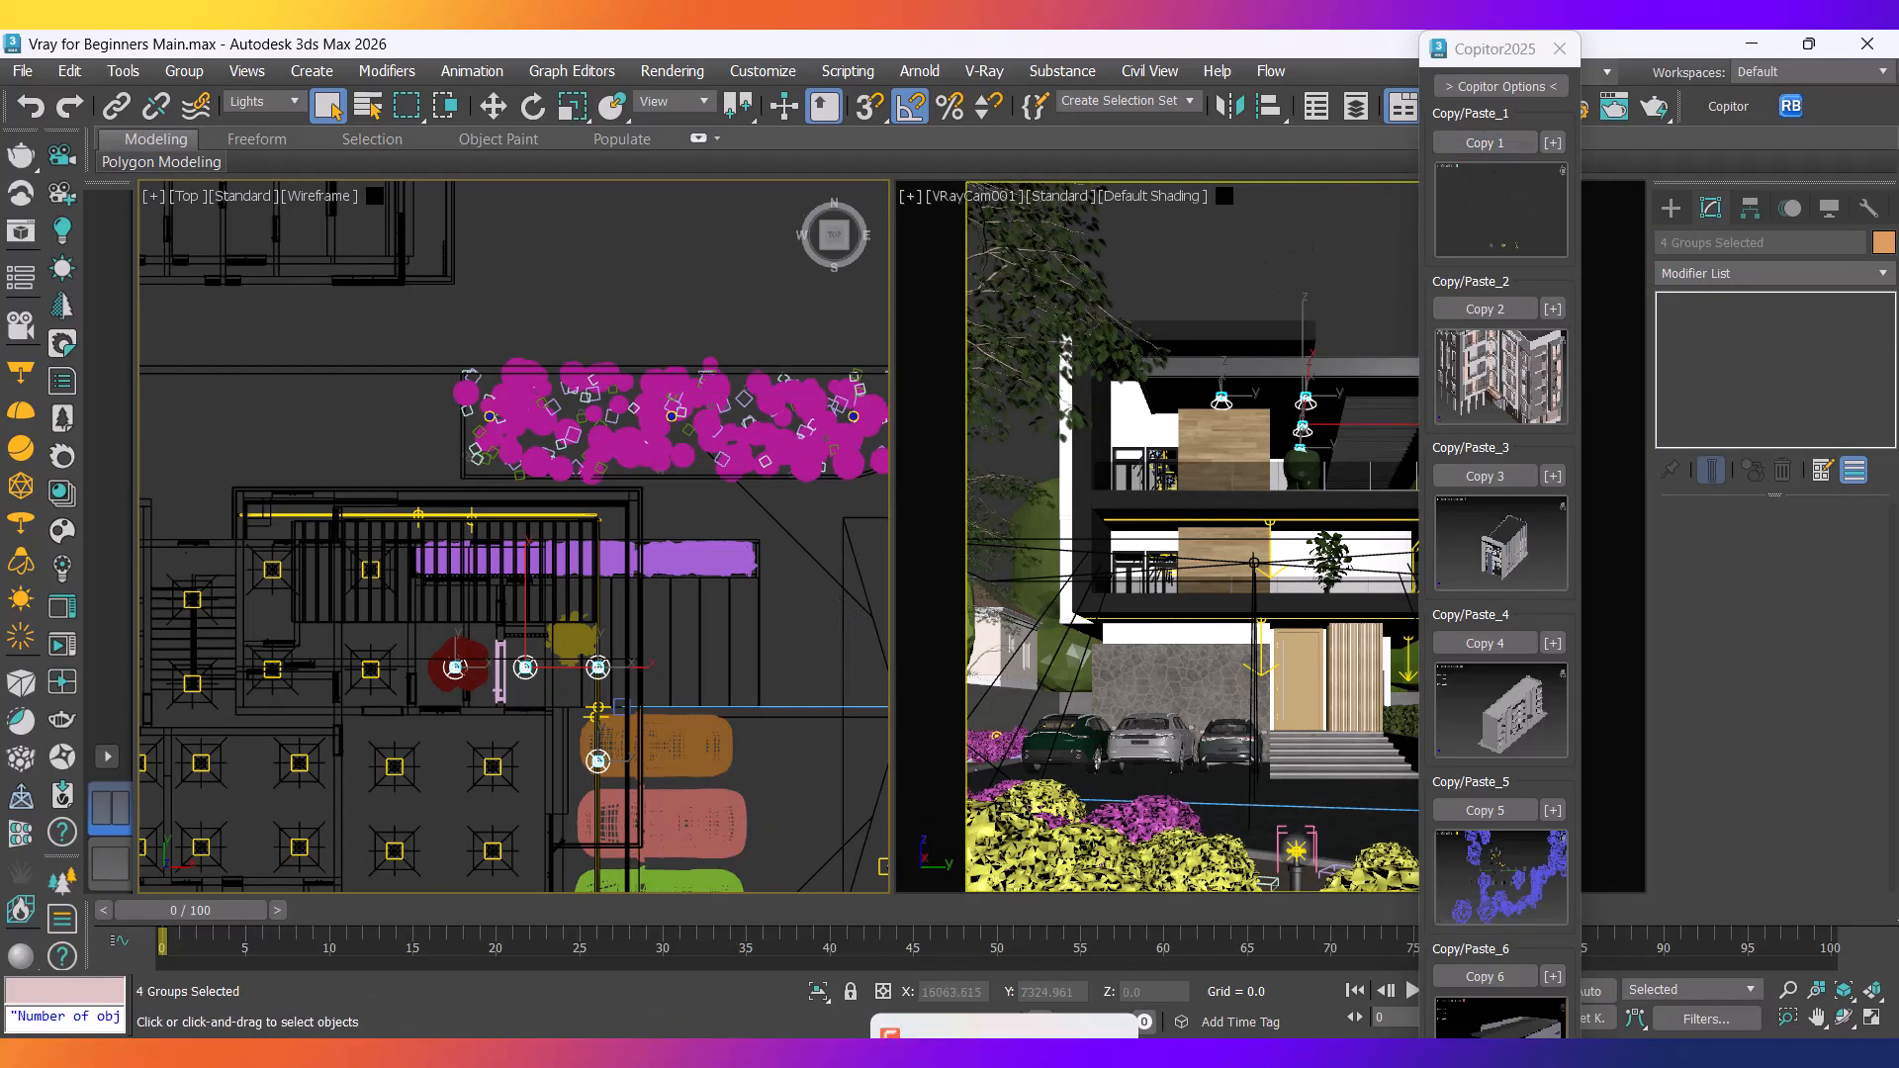
# Paste the four copied light groups into the Vray Series.max scene.
pyautogui.moveTo(896, 1054)
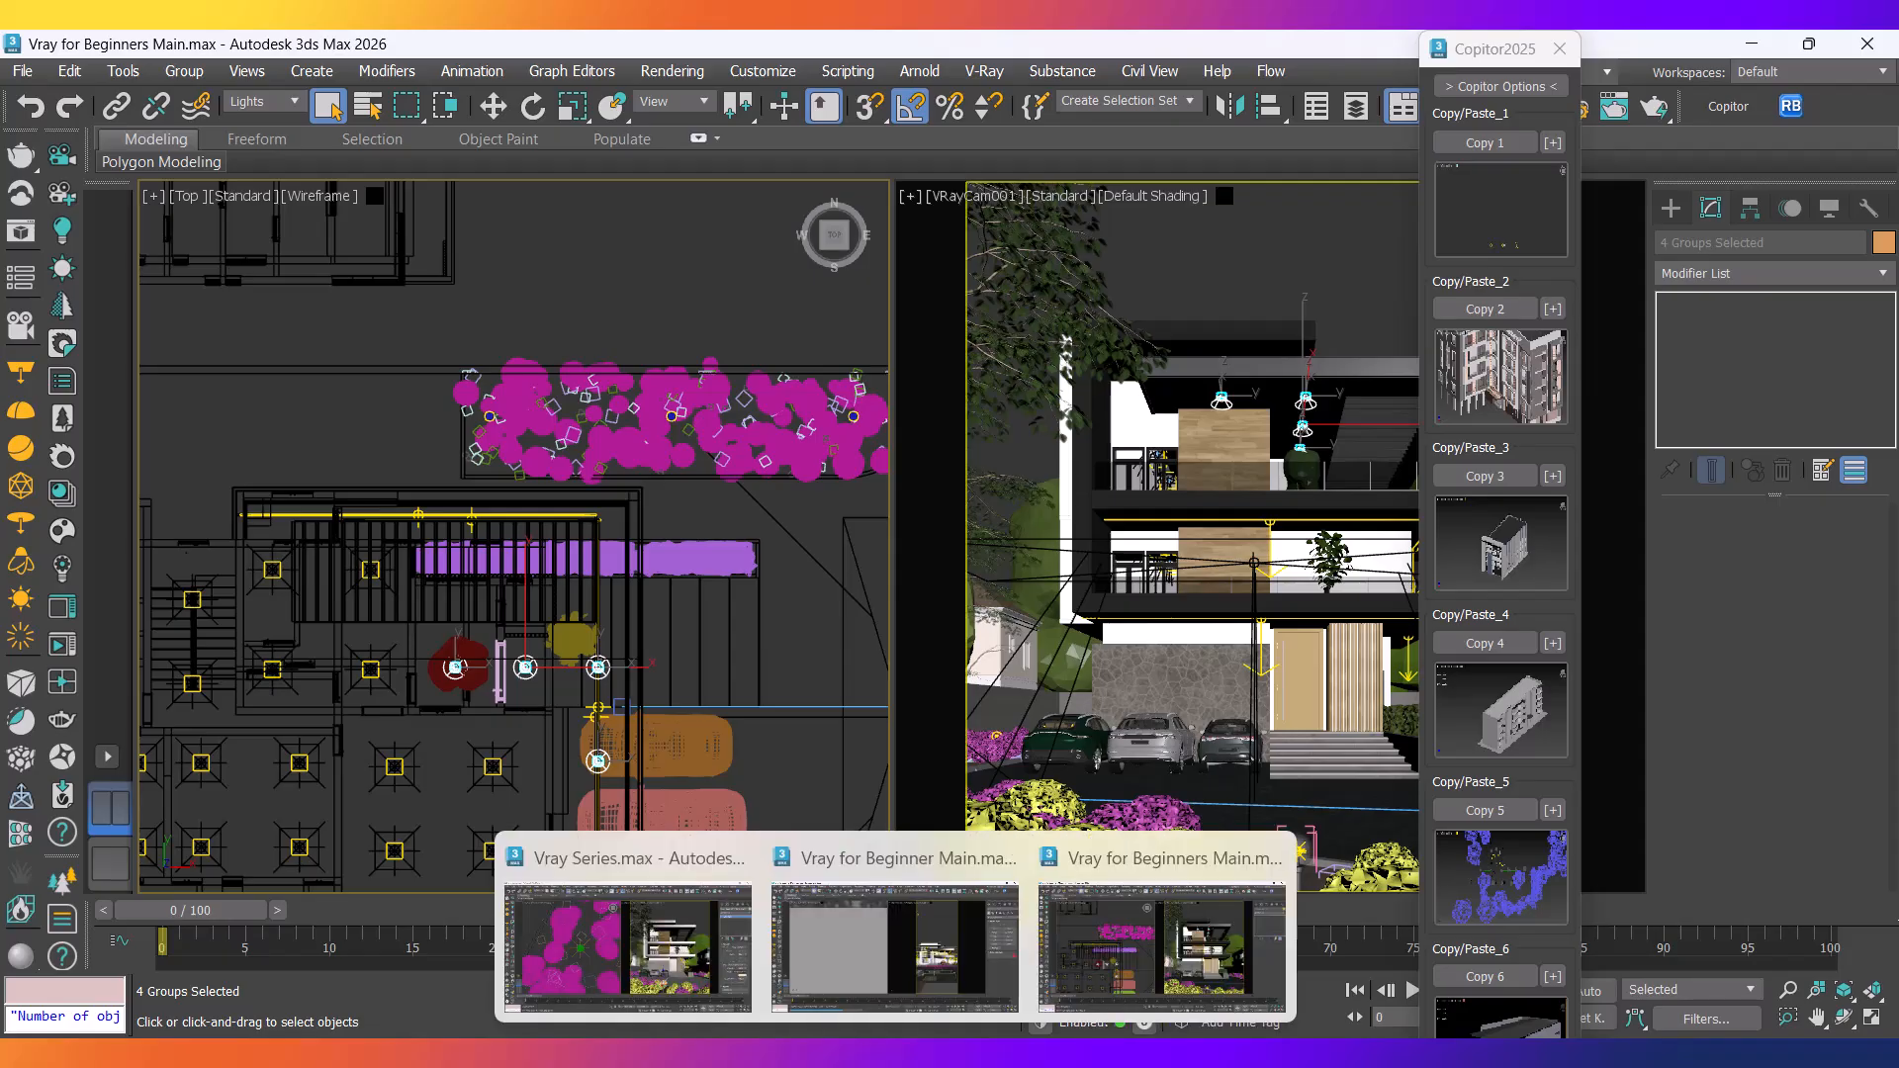
pyautogui.click(668, 966)
pyautogui.scroll(-6, 685, 633)
pyautogui.moveTo(779, 739); pyautogui.dragTo(445, 356, button='middle')
pyautogui.scroll(-8, 589, 580)
pyautogui.moveTo(622, 663); pyautogui.dragTo(784, 633, button='middle')
pyautogui.scroll(5, 416, 604)
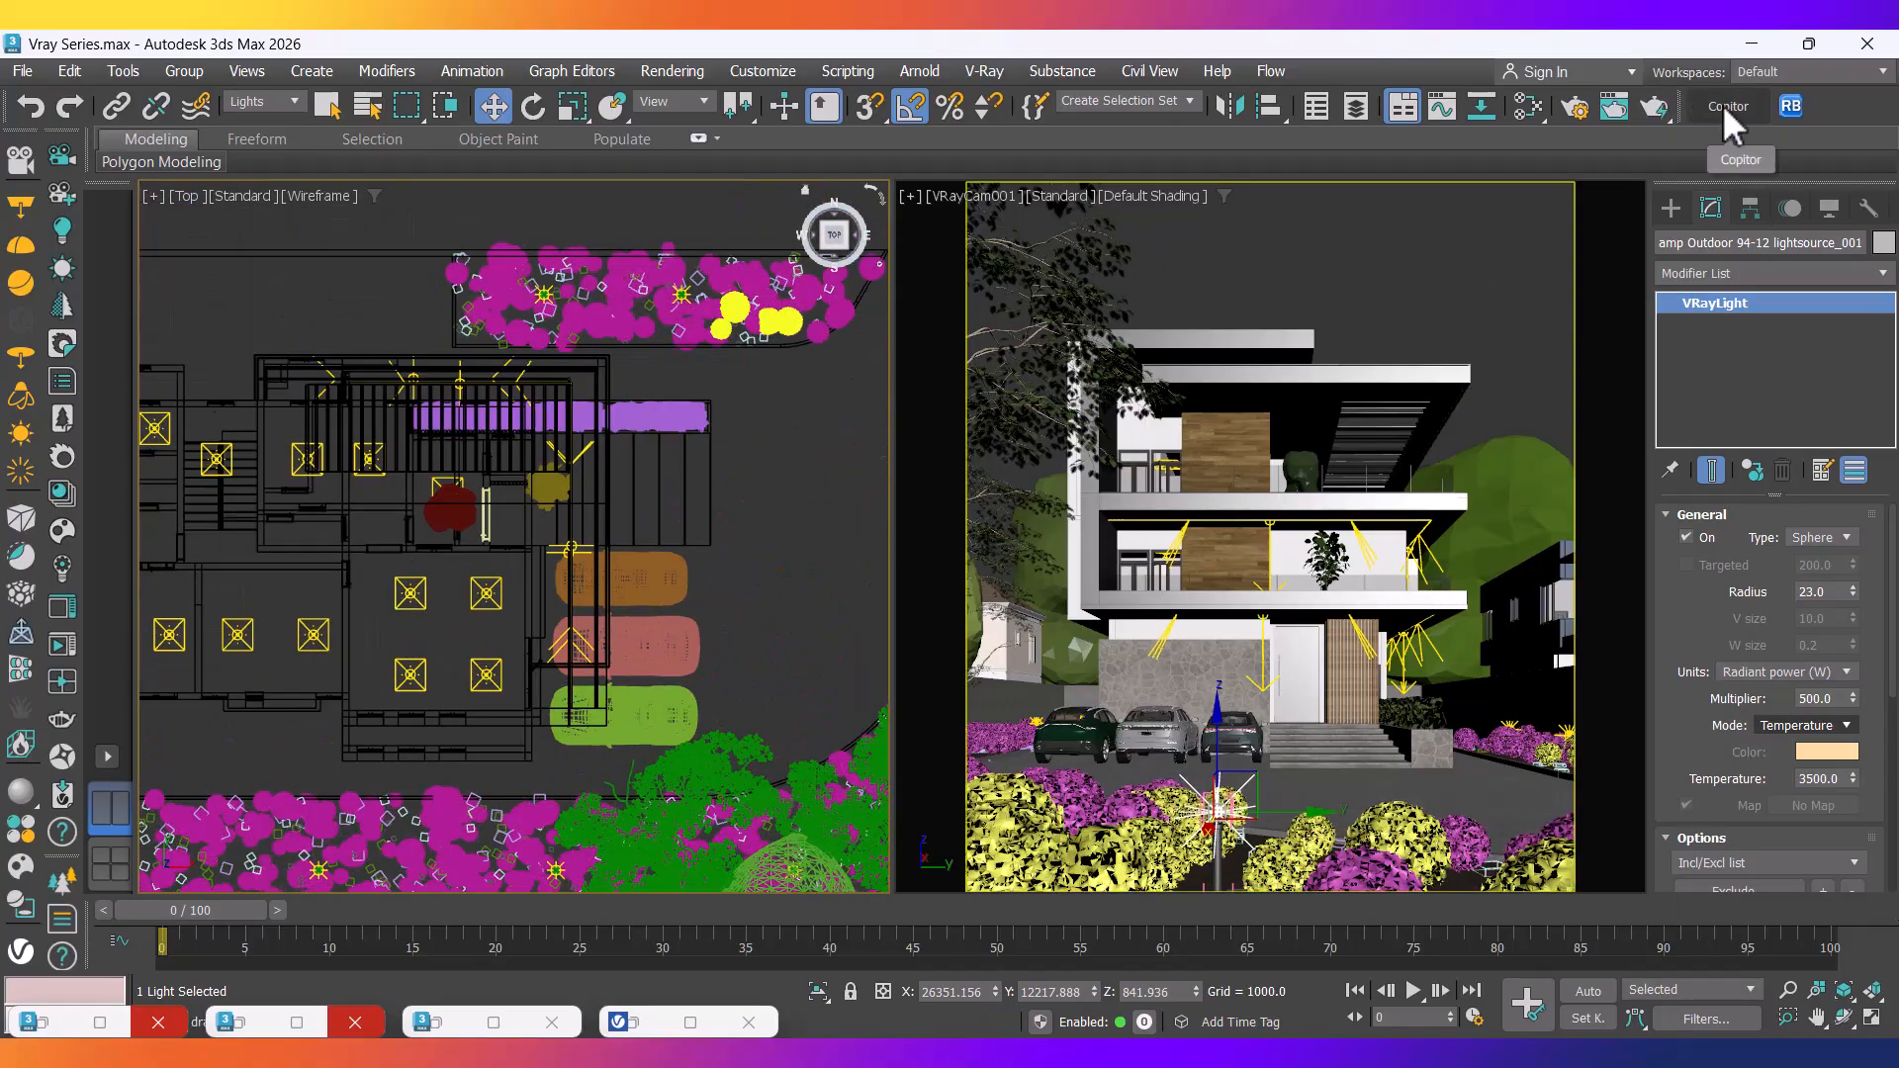
pyautogui.click(1726, 106)
pyautogui.click(1494, 207)
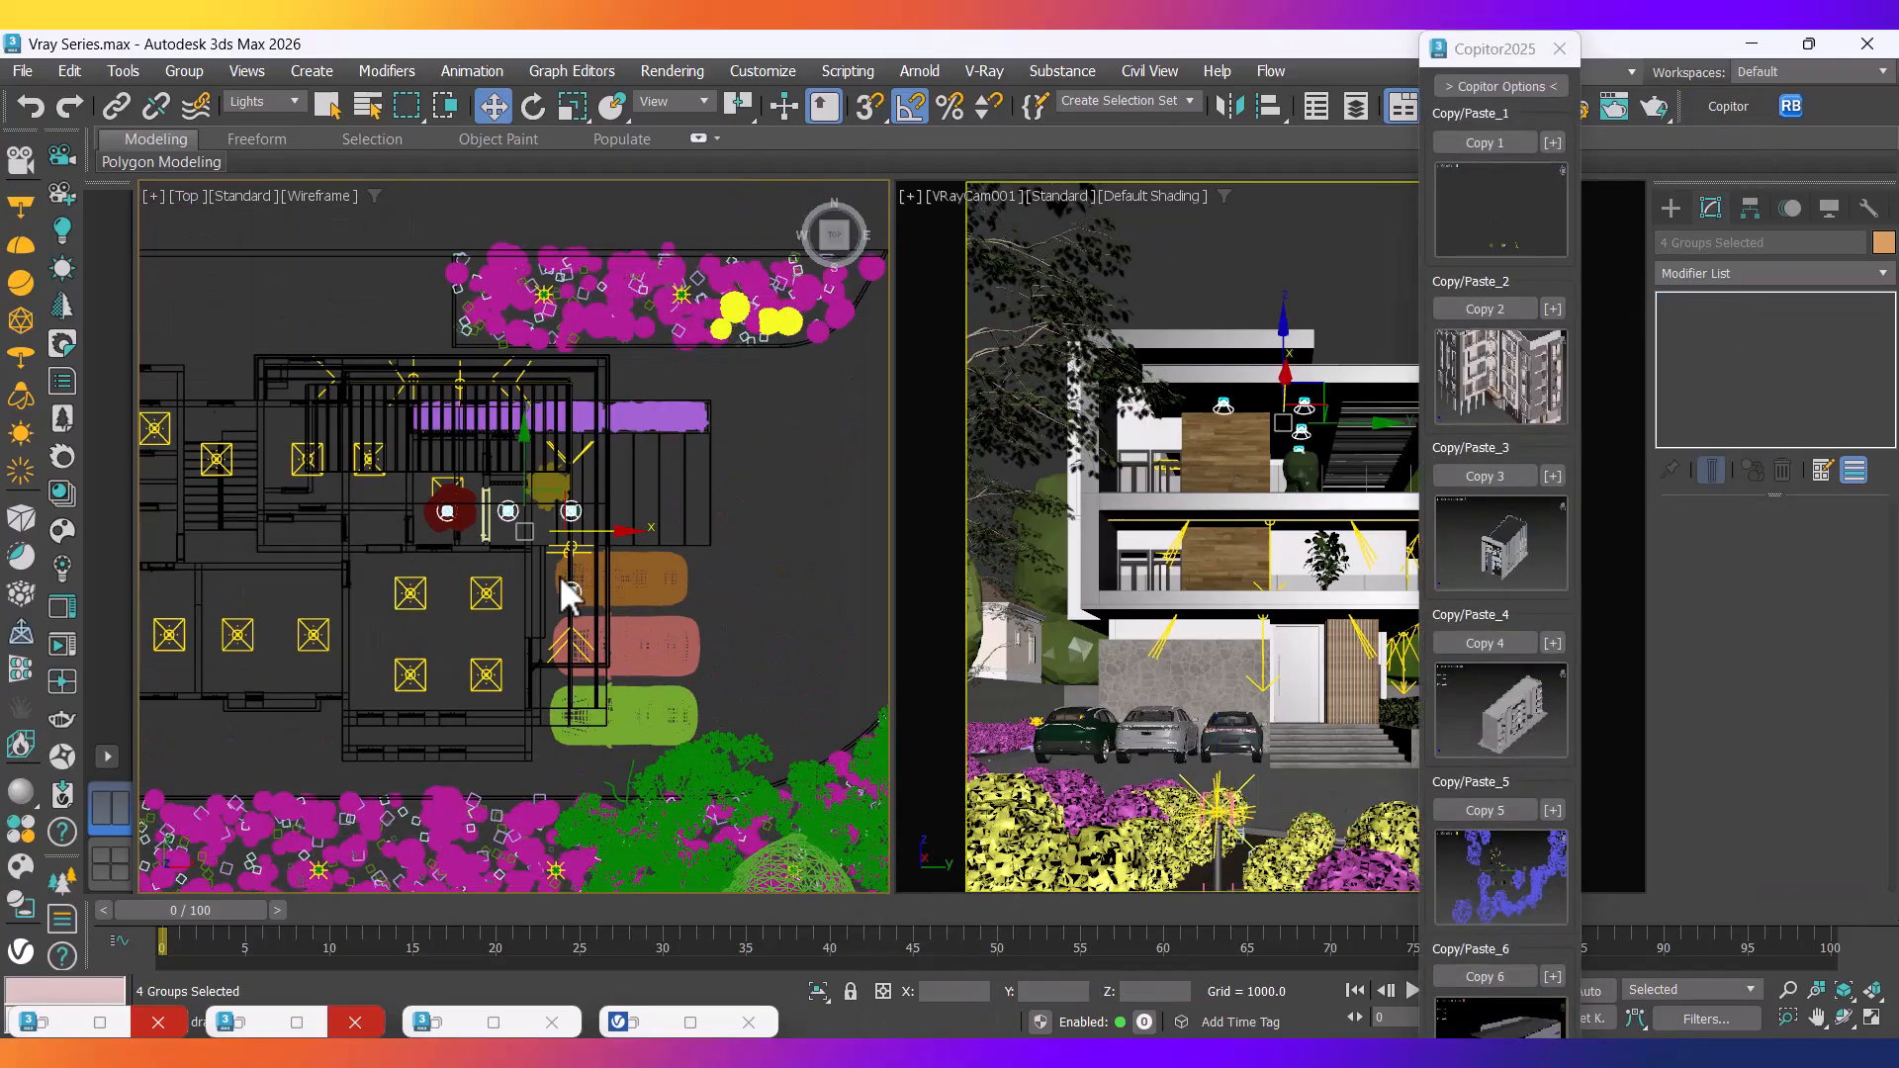
# Isolate the pasted lamps and inspect one lamp's light cone in shaded view.
pyautogui.scroll(3, 569, 592)
pyautogui.rightClick(619, 443)
pyautogui.click(678, 185)
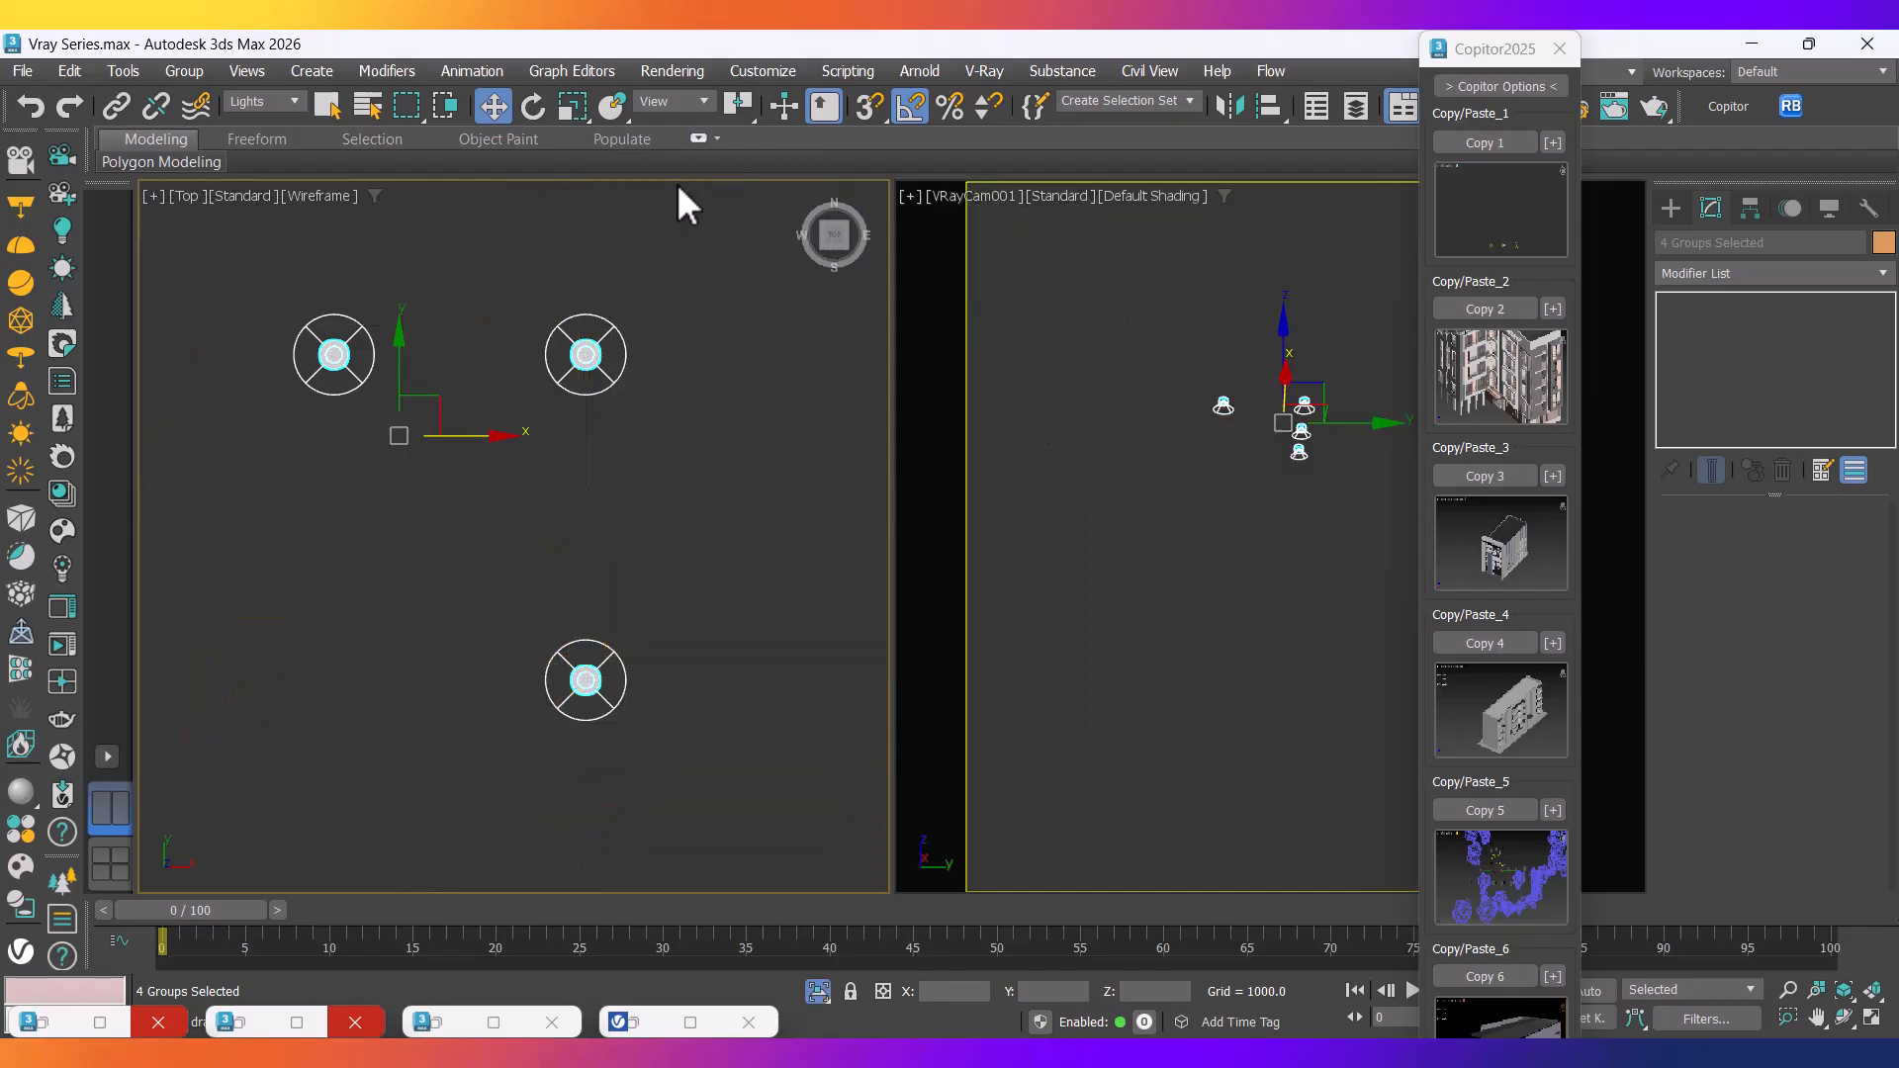
pyautogui.keyDown('alt'); pyautogui.moveTo(623, 419); pyautogui.dragTo(564, 508, button='middle'); pyautogui.keyUp('alt')
pyautogui.scroll(4, 564, 508)
pyautogui.moveTo(670, 347); pyautogui.dragTo(603, 590, button='middle')
pyautogui.press('F3')
pyautogui.scroll(5, 578, 555)
pyautogui.scroll(2, 633, 568)
pyautogui.keyDown('alt'); pyautogui.moveTo(645, 534); pyautogui.dragTo(553, 608, button='middle'); pyautogui.keyUp('alt')
pyautogui.scroll(3, 601, 455)
pyautogui.click(710, 465)
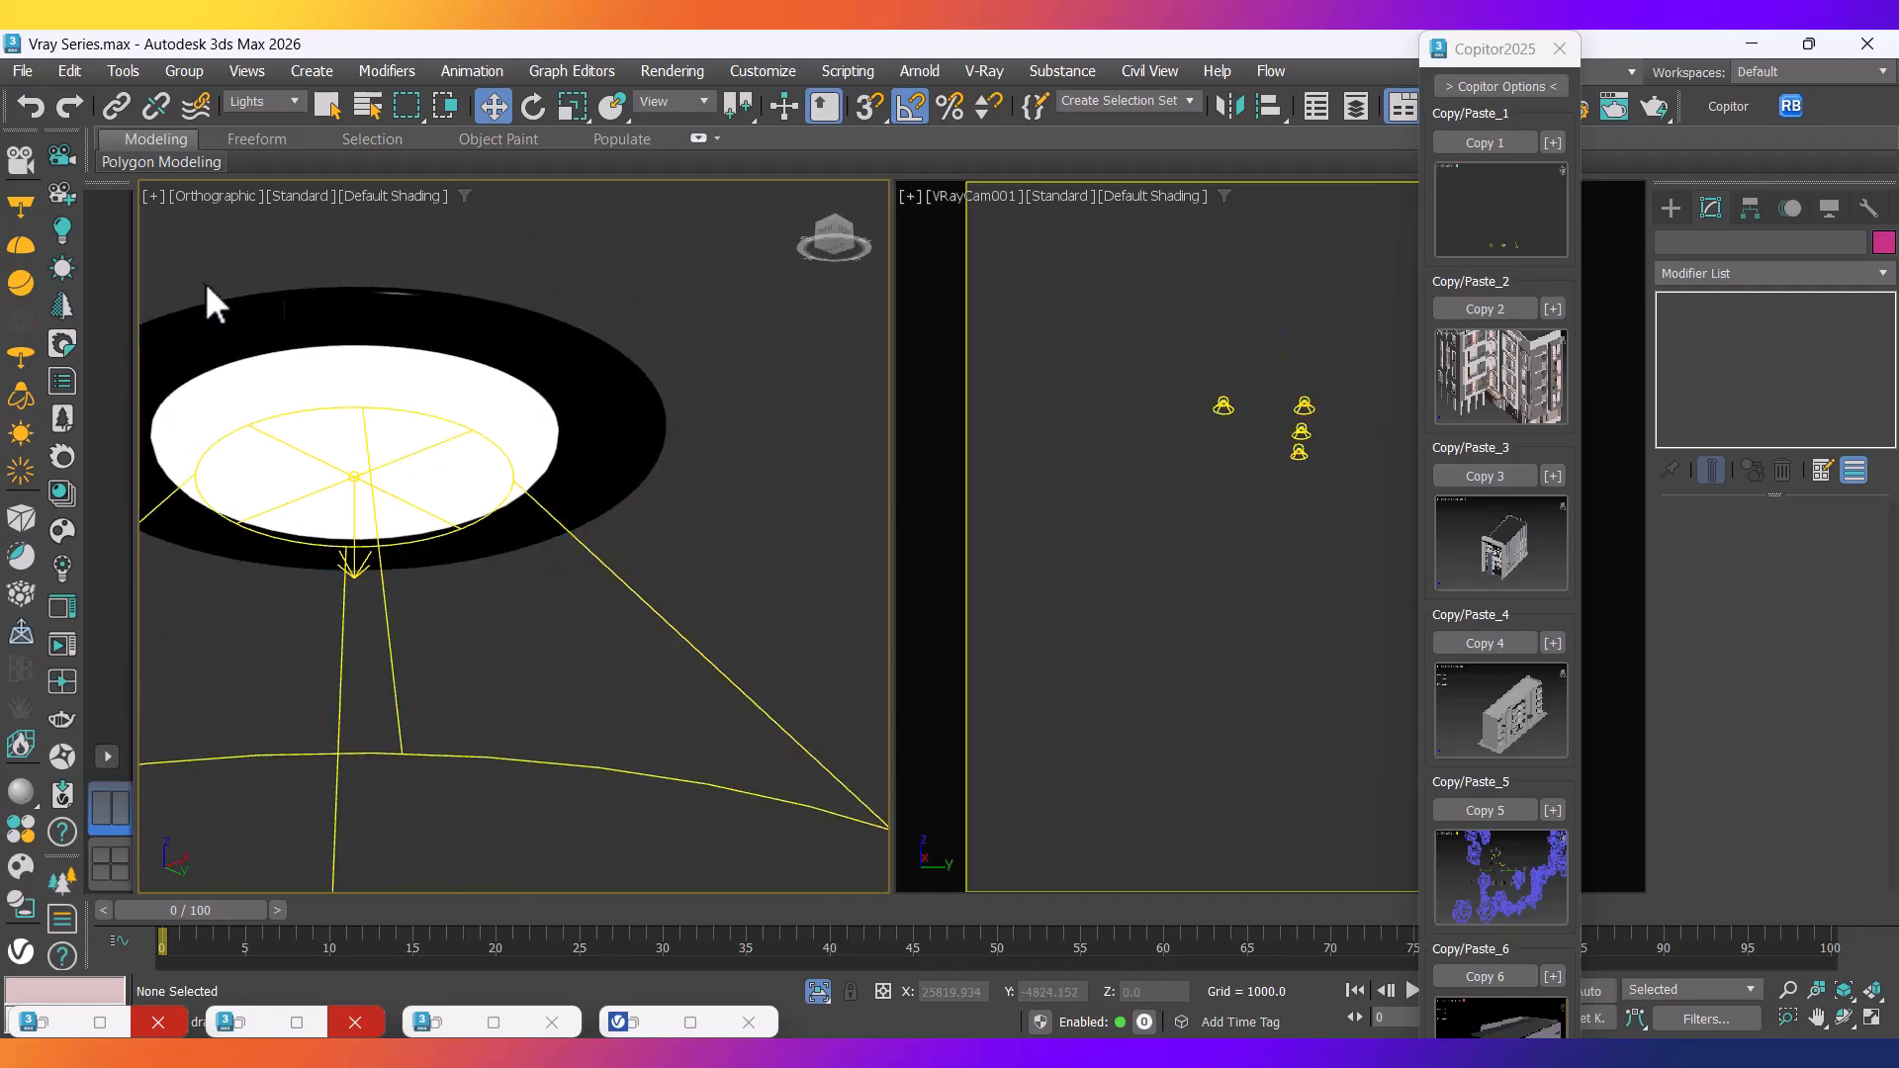
pyautogui.scroll(-8, 614, 572)
pyautogui.moveTo(618, 594); pyautogui.dragTo(641, 572, button='middle')
# In wireframe Top view, select one lamp and Group > Open it for editing.
pyautogui.press('t')
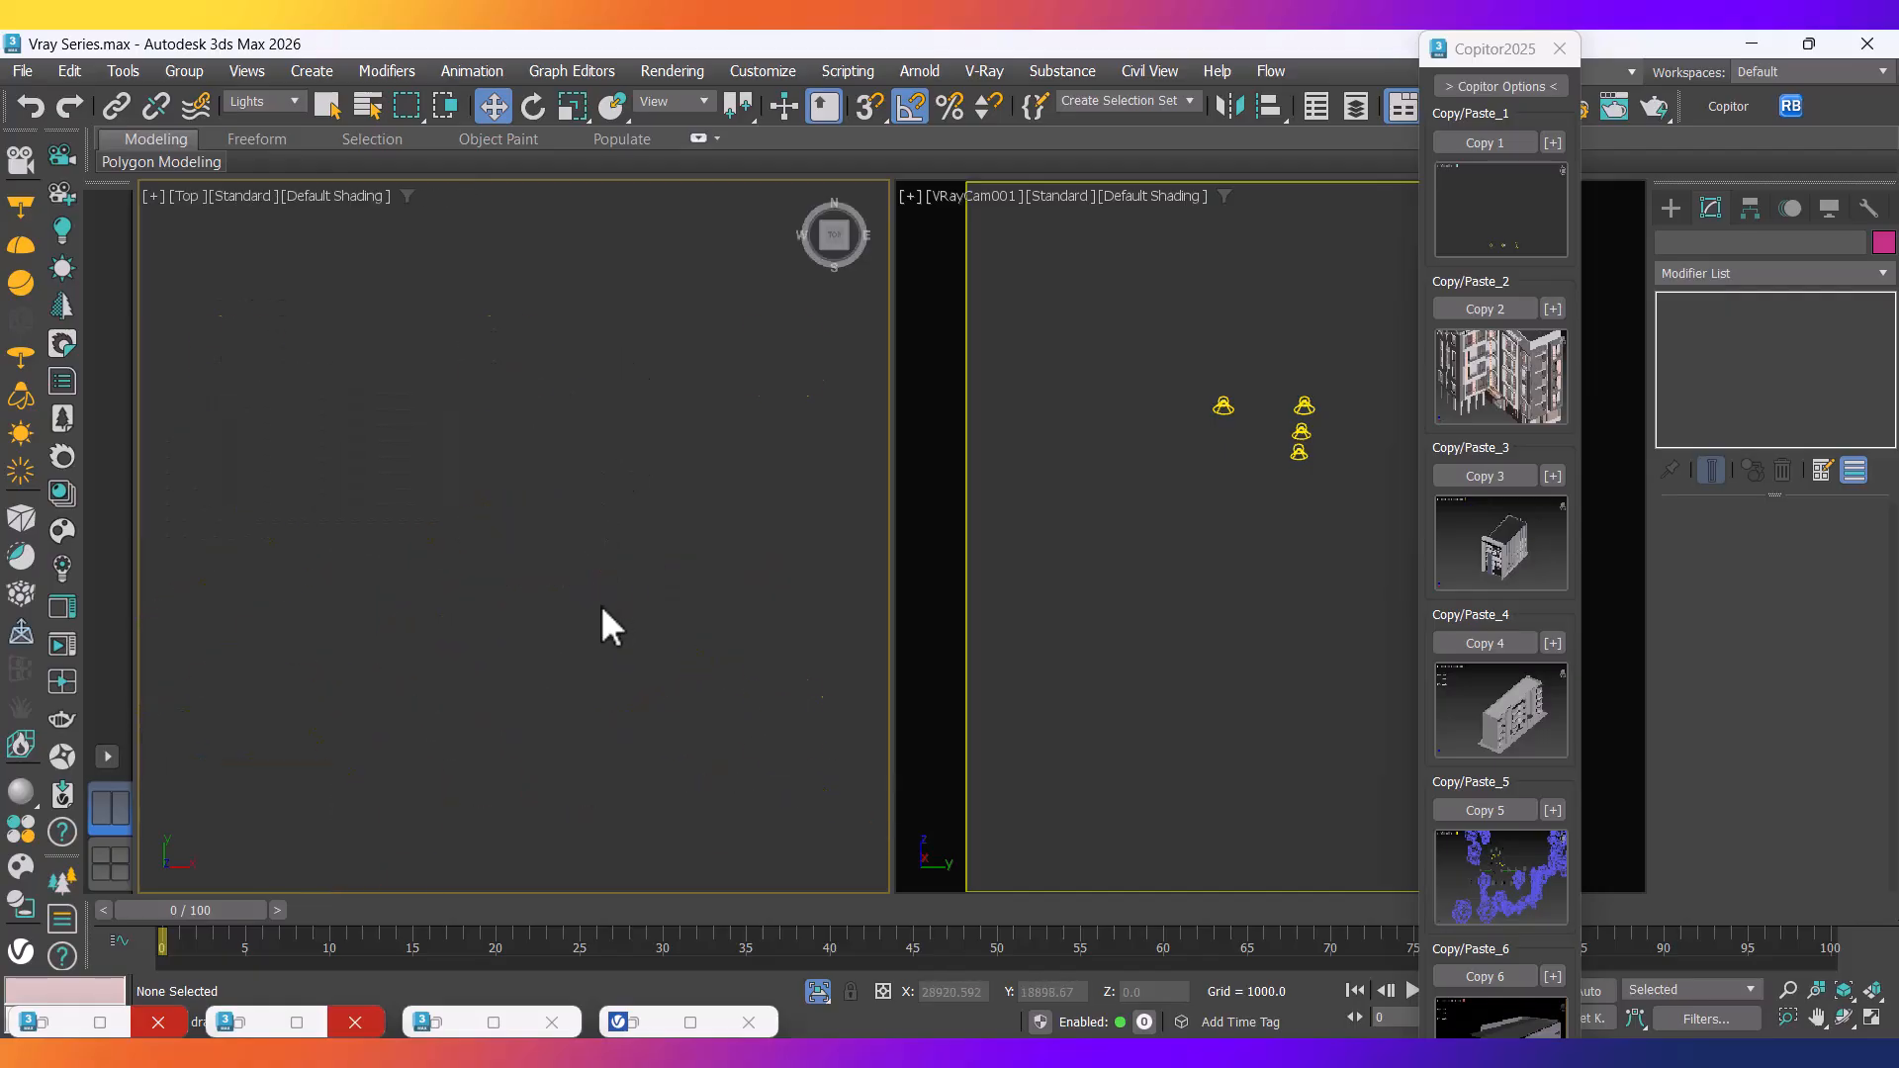
pyautogui.scroll(6, 525, 566)
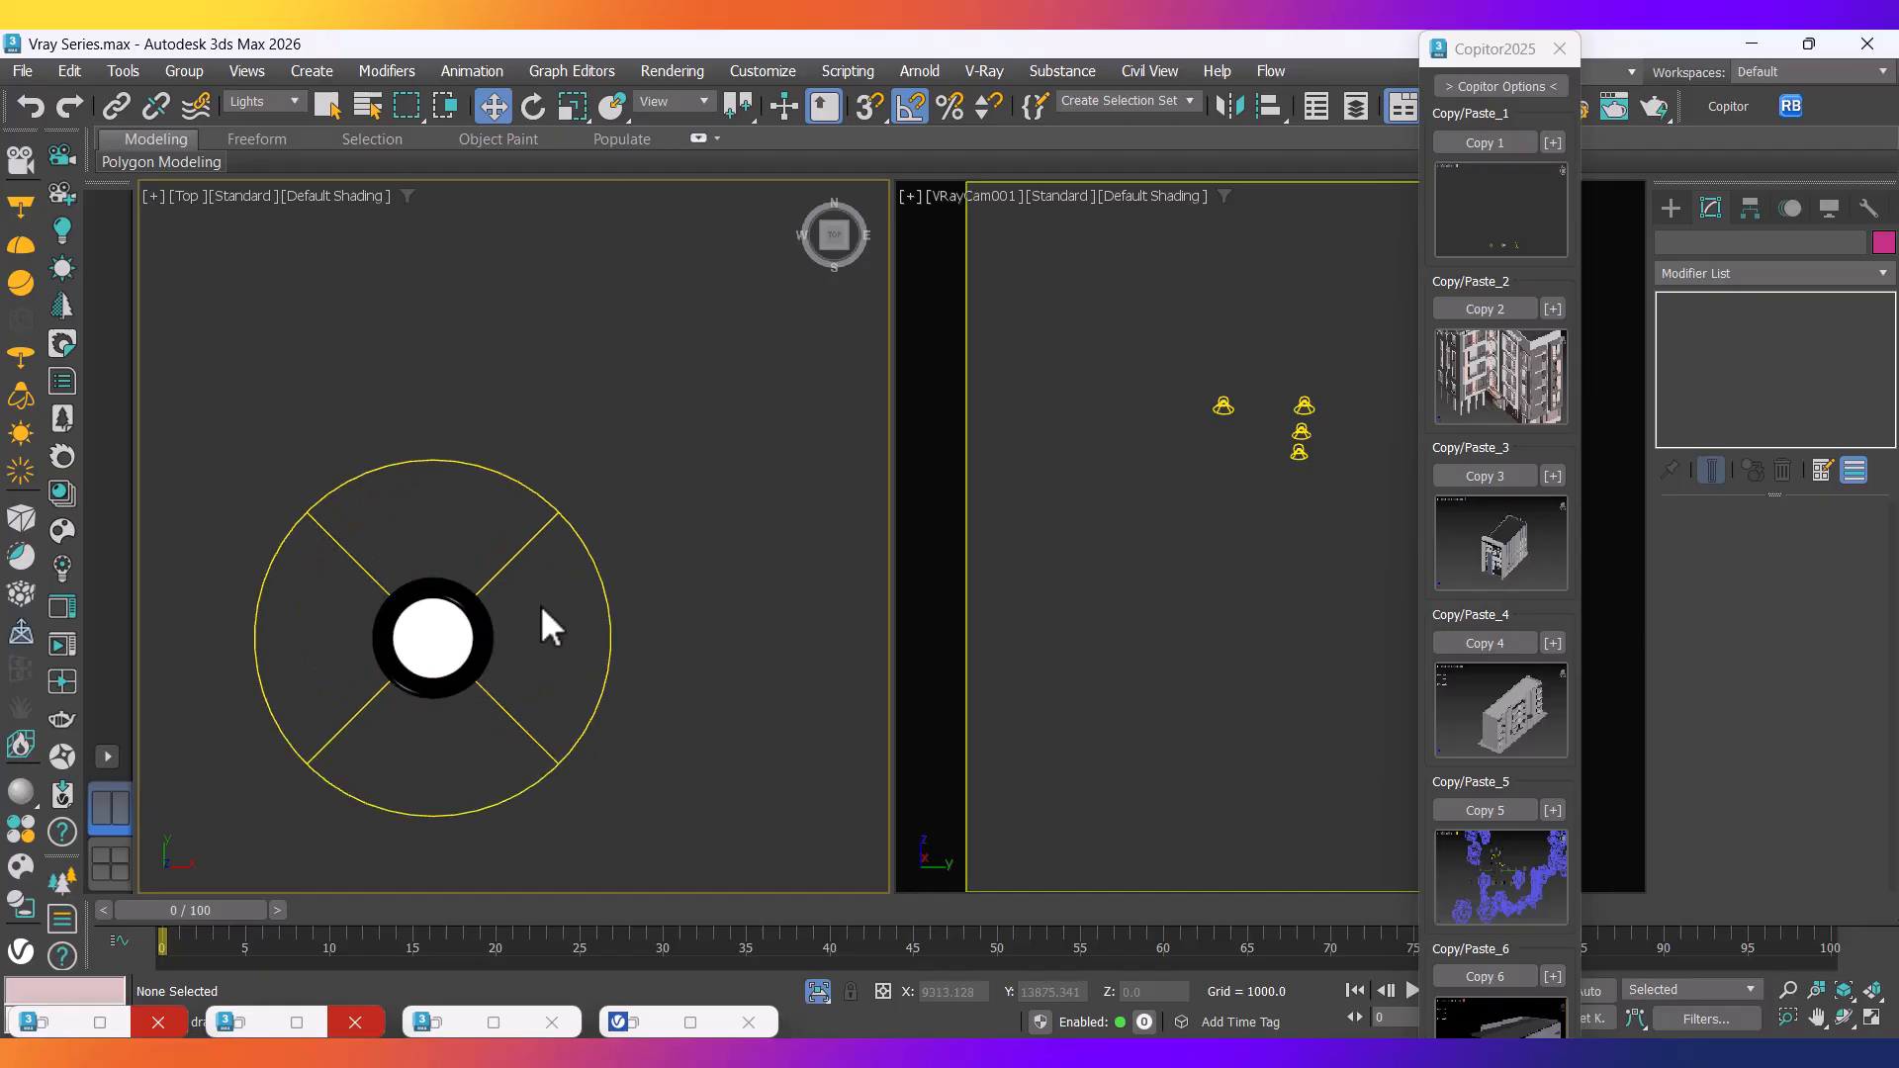
pyautogui.press('F3')
pyautogui.scroll(3, 453, 558)
pyautogui.click(534, 601)
pyautogui.click(187, 73)
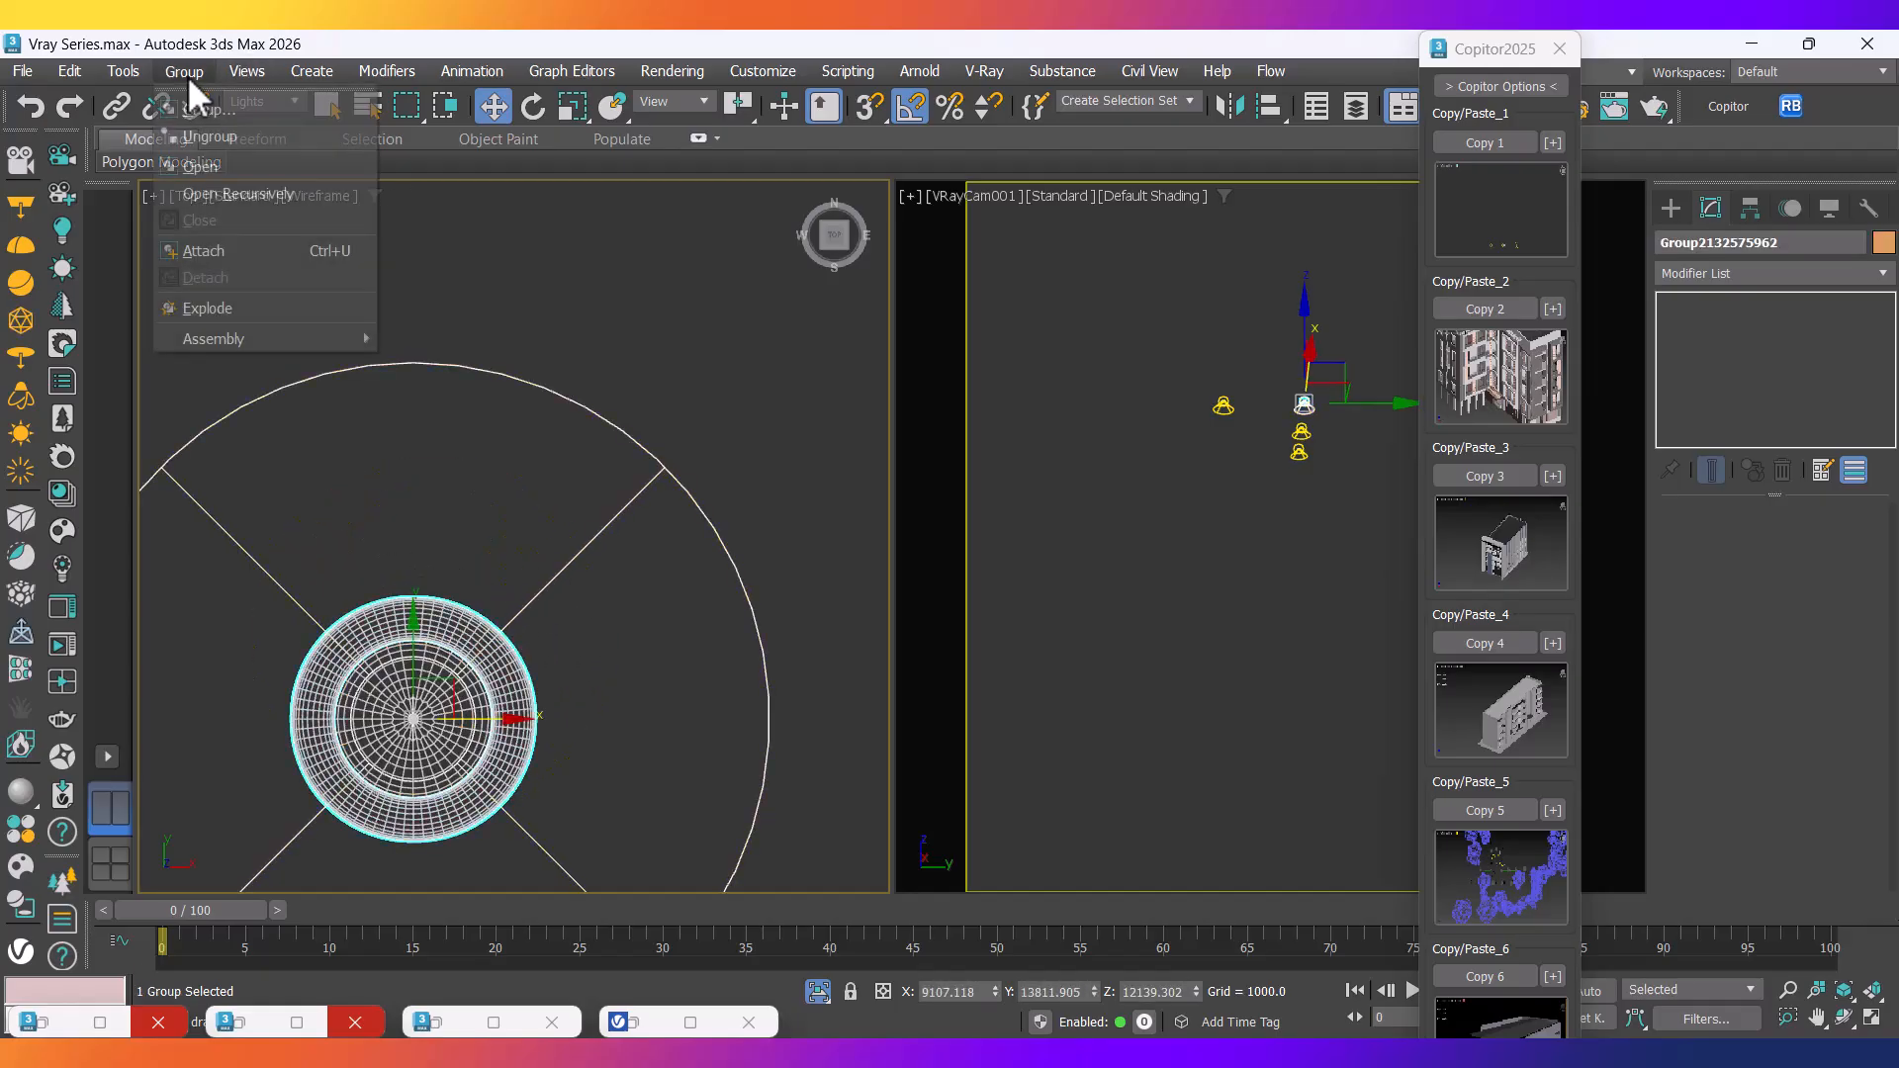
pyautogui.click(206, 164)
pyautogui.click(553, 580)
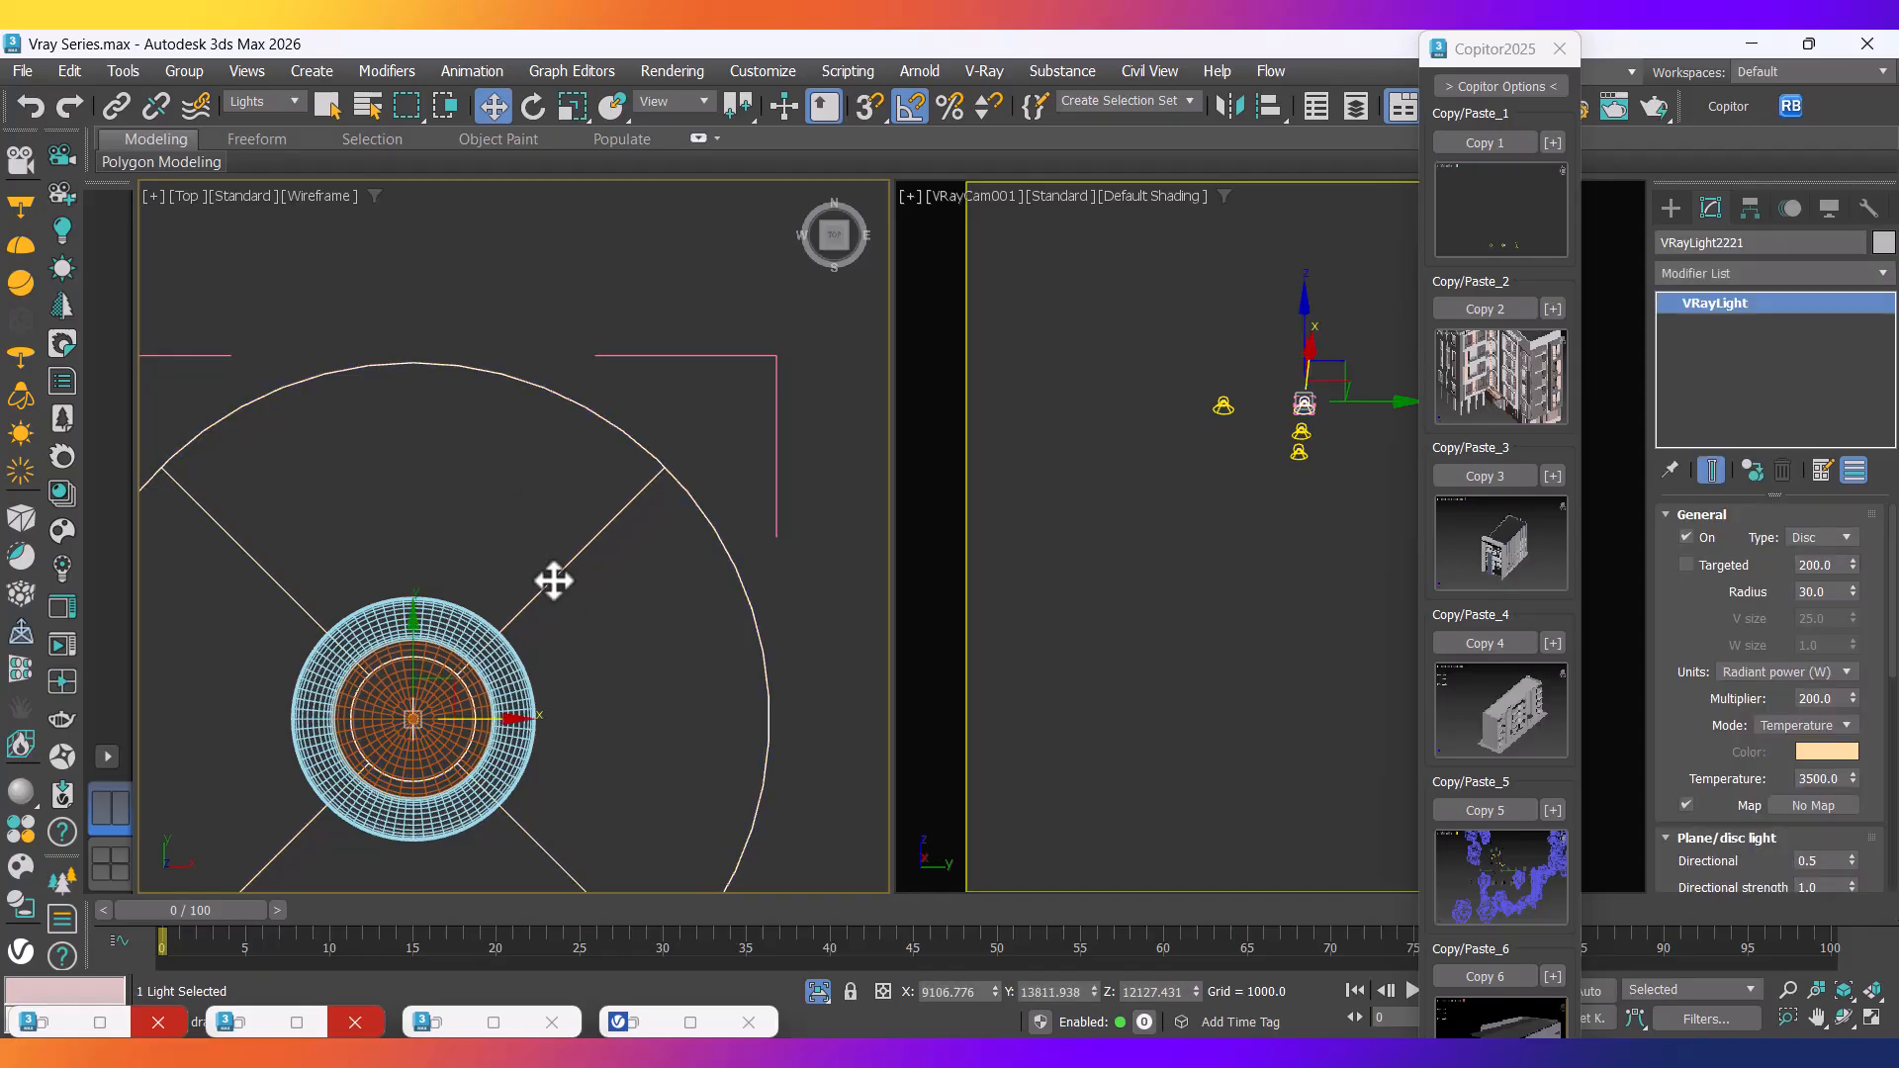
pyautogui.click(554, 614)
pyautogui.scroll(-3, 555, 615)
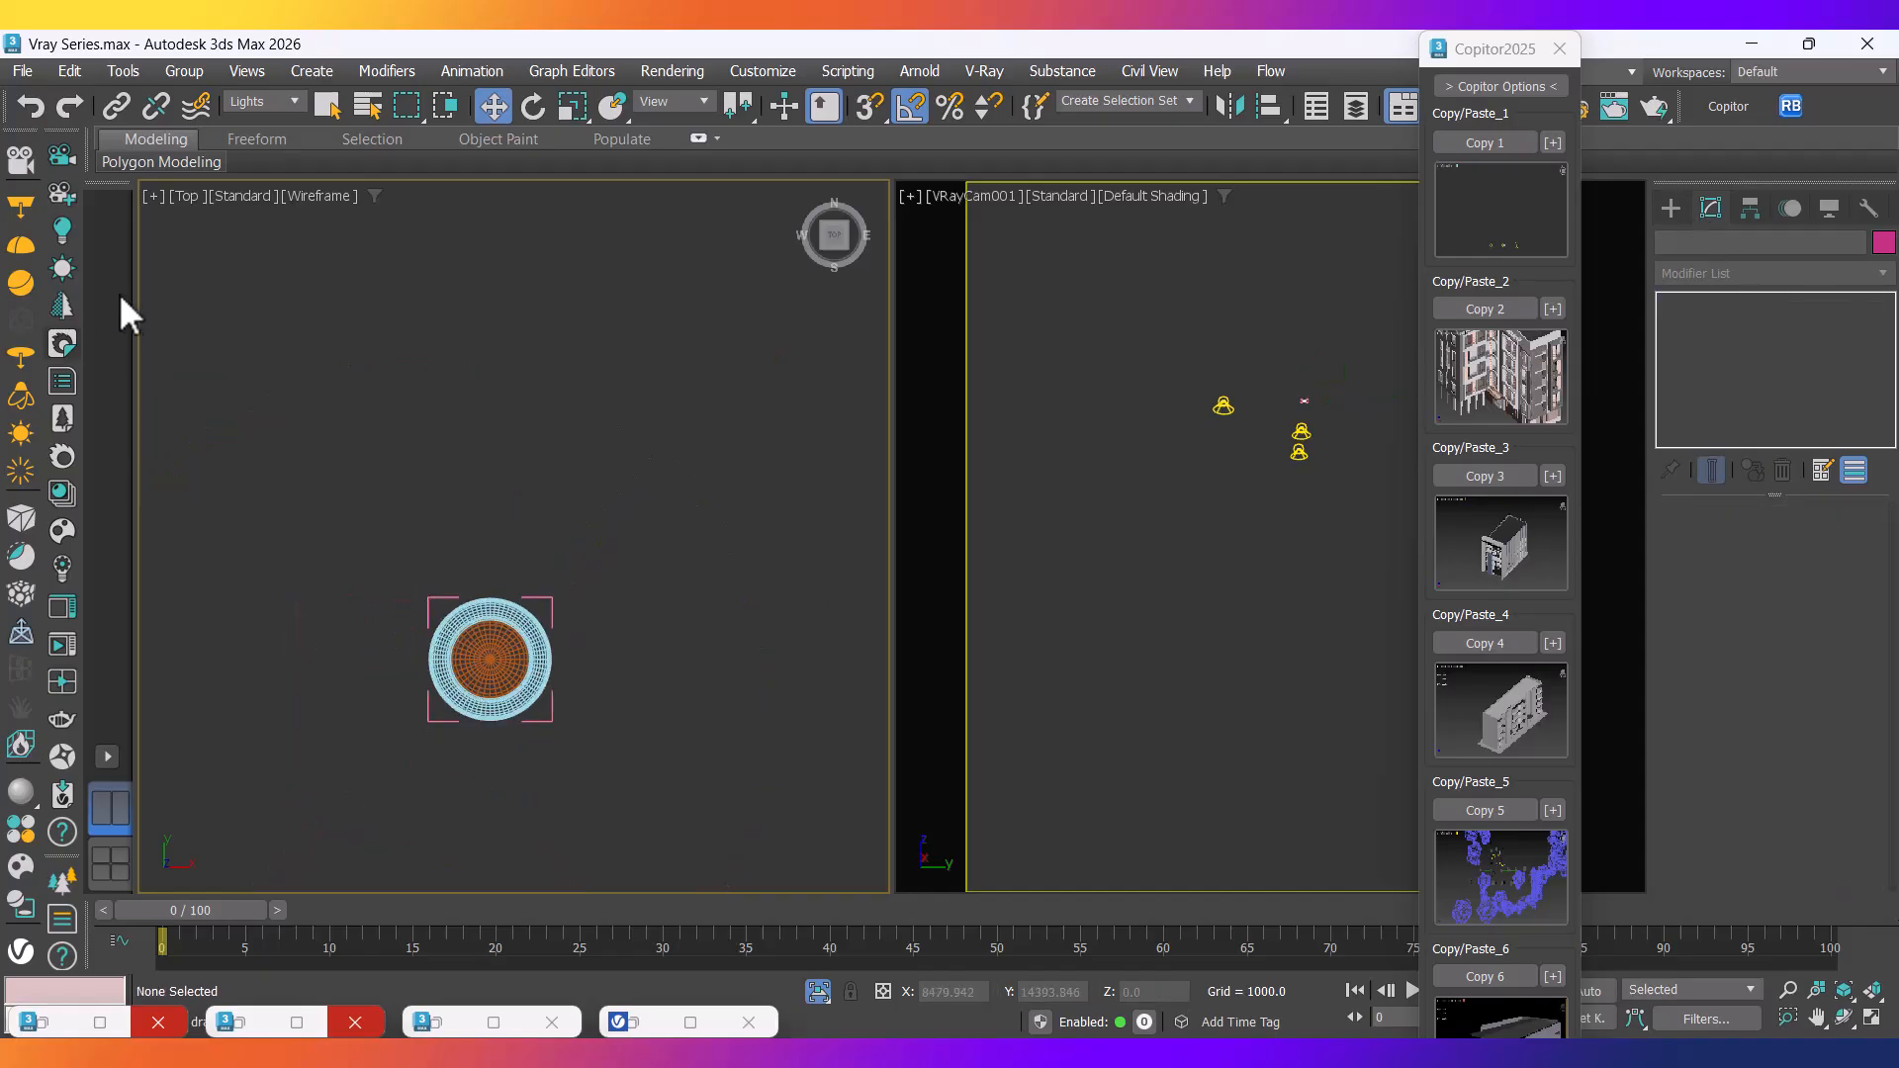
# Draw a VRayLight disc of radius 74.75 at the lamp centre and nudge it into place.
pyautogui.click(17, 372)
pyautogui.scroll(6, 489, 561)
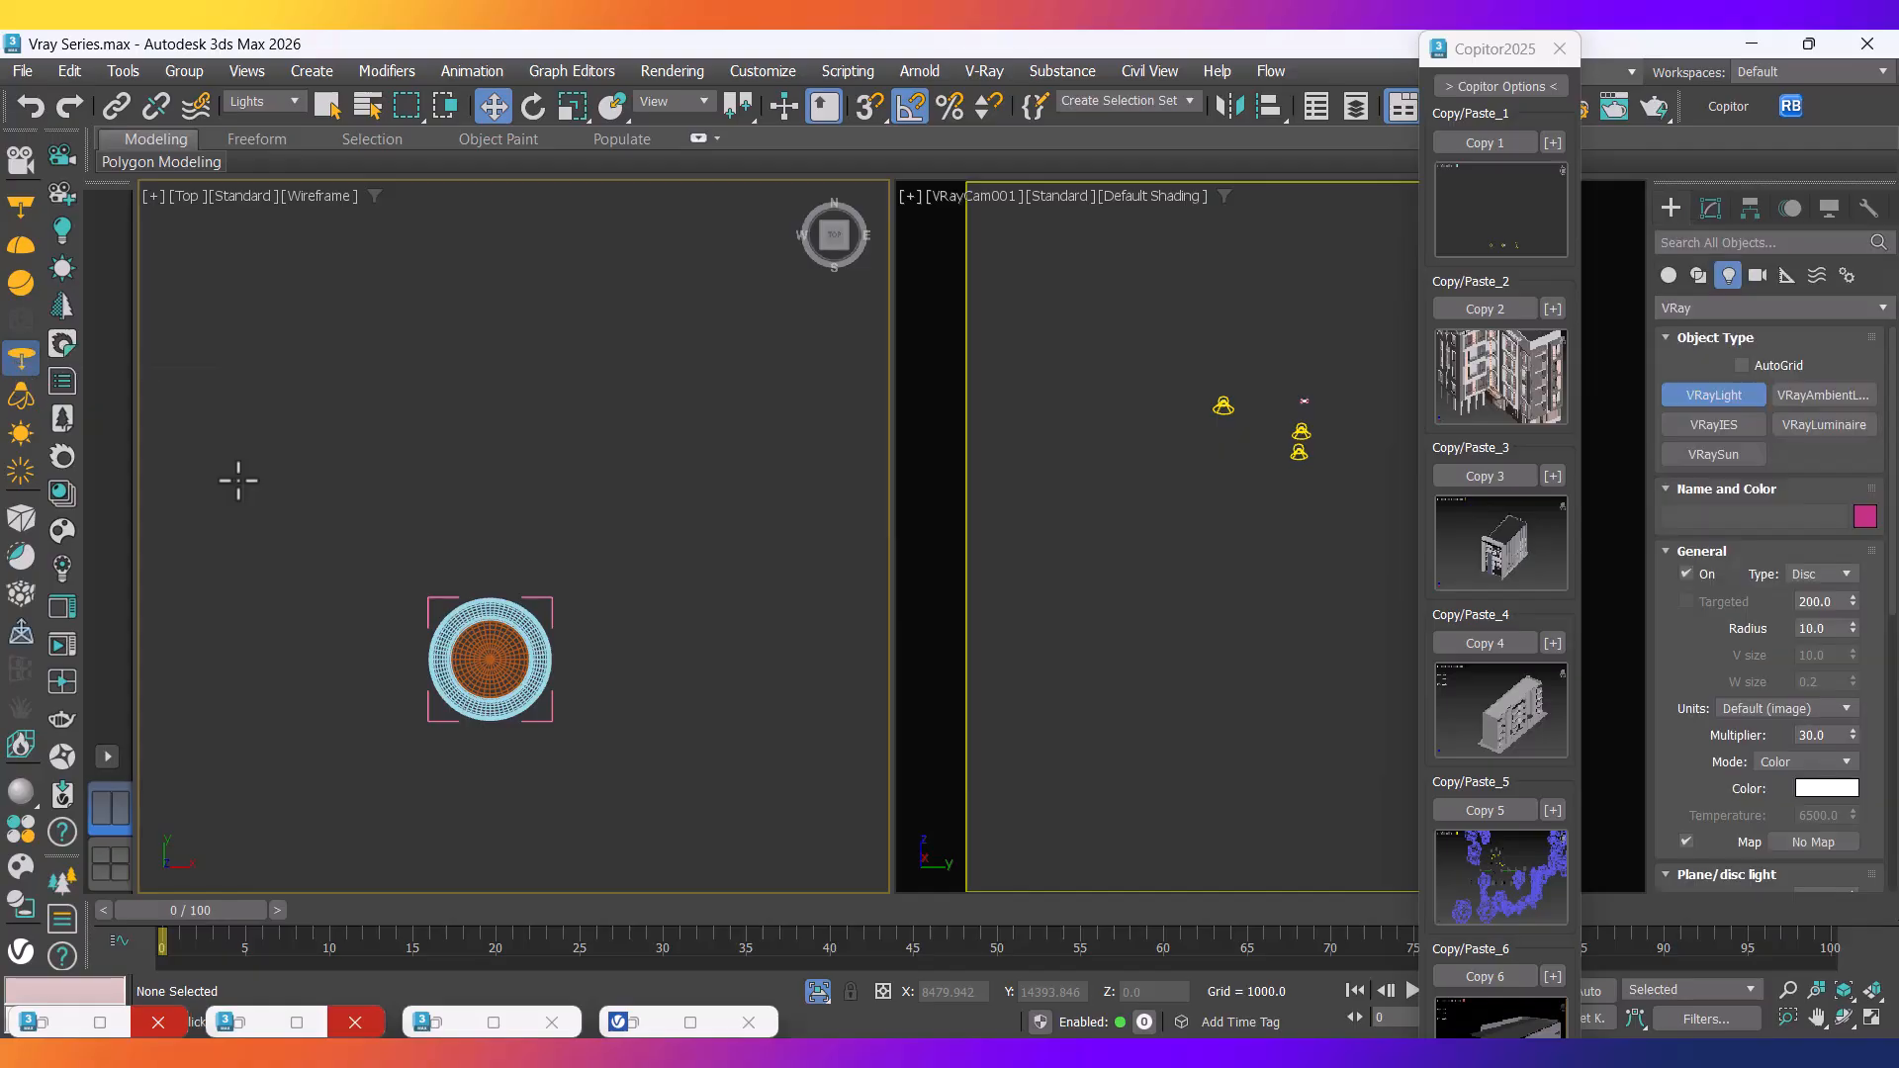
pyautogui.moveTo(488, 560); pyautogui.dragTo(532, 343)
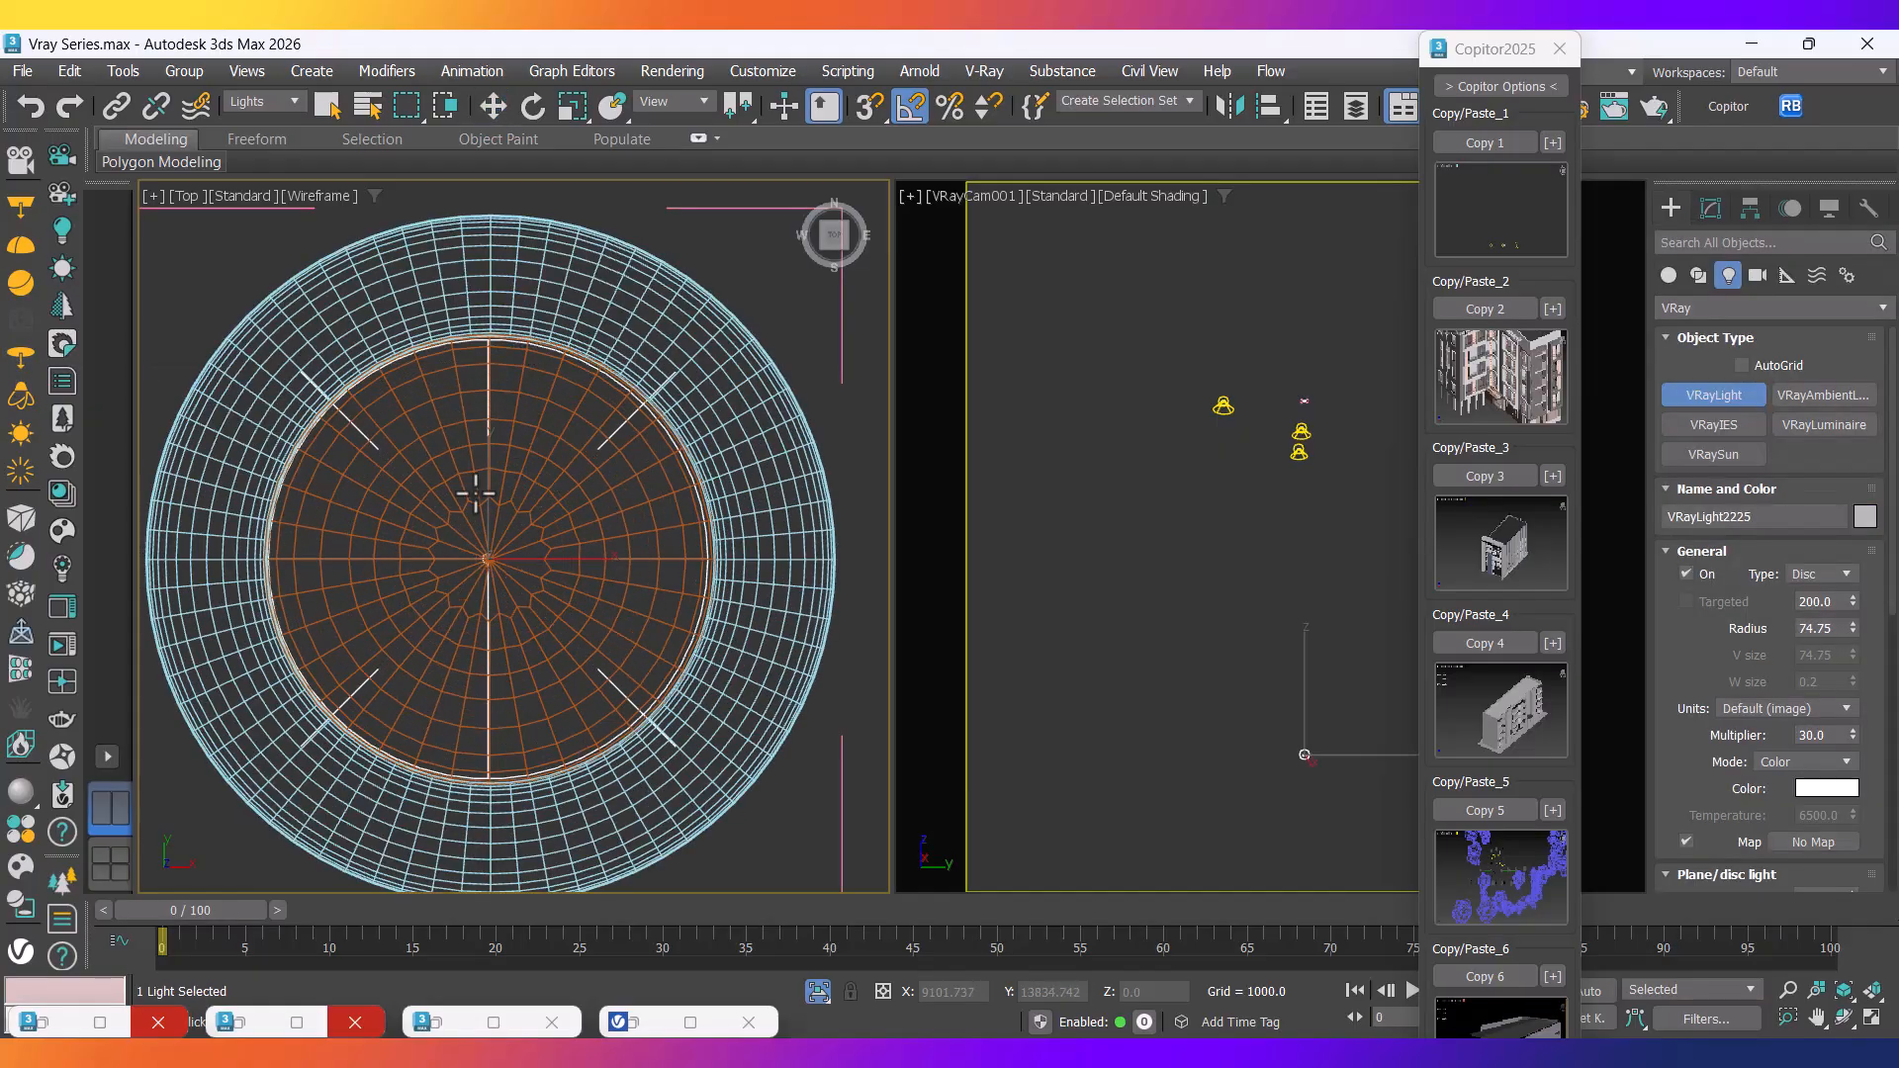
pyautogui.press('w')
pyautogui.scroll(-3, 527, 526)
pyautogui.moveTo(534, 516); pyautogui.dragTo(533, 515)
pyautogui.keyDown('alt'); pyautogui.moveTo(602, 516); pyautogui.dragTo(472, 528, button='middle'); pyautogui.keyUp('alt')
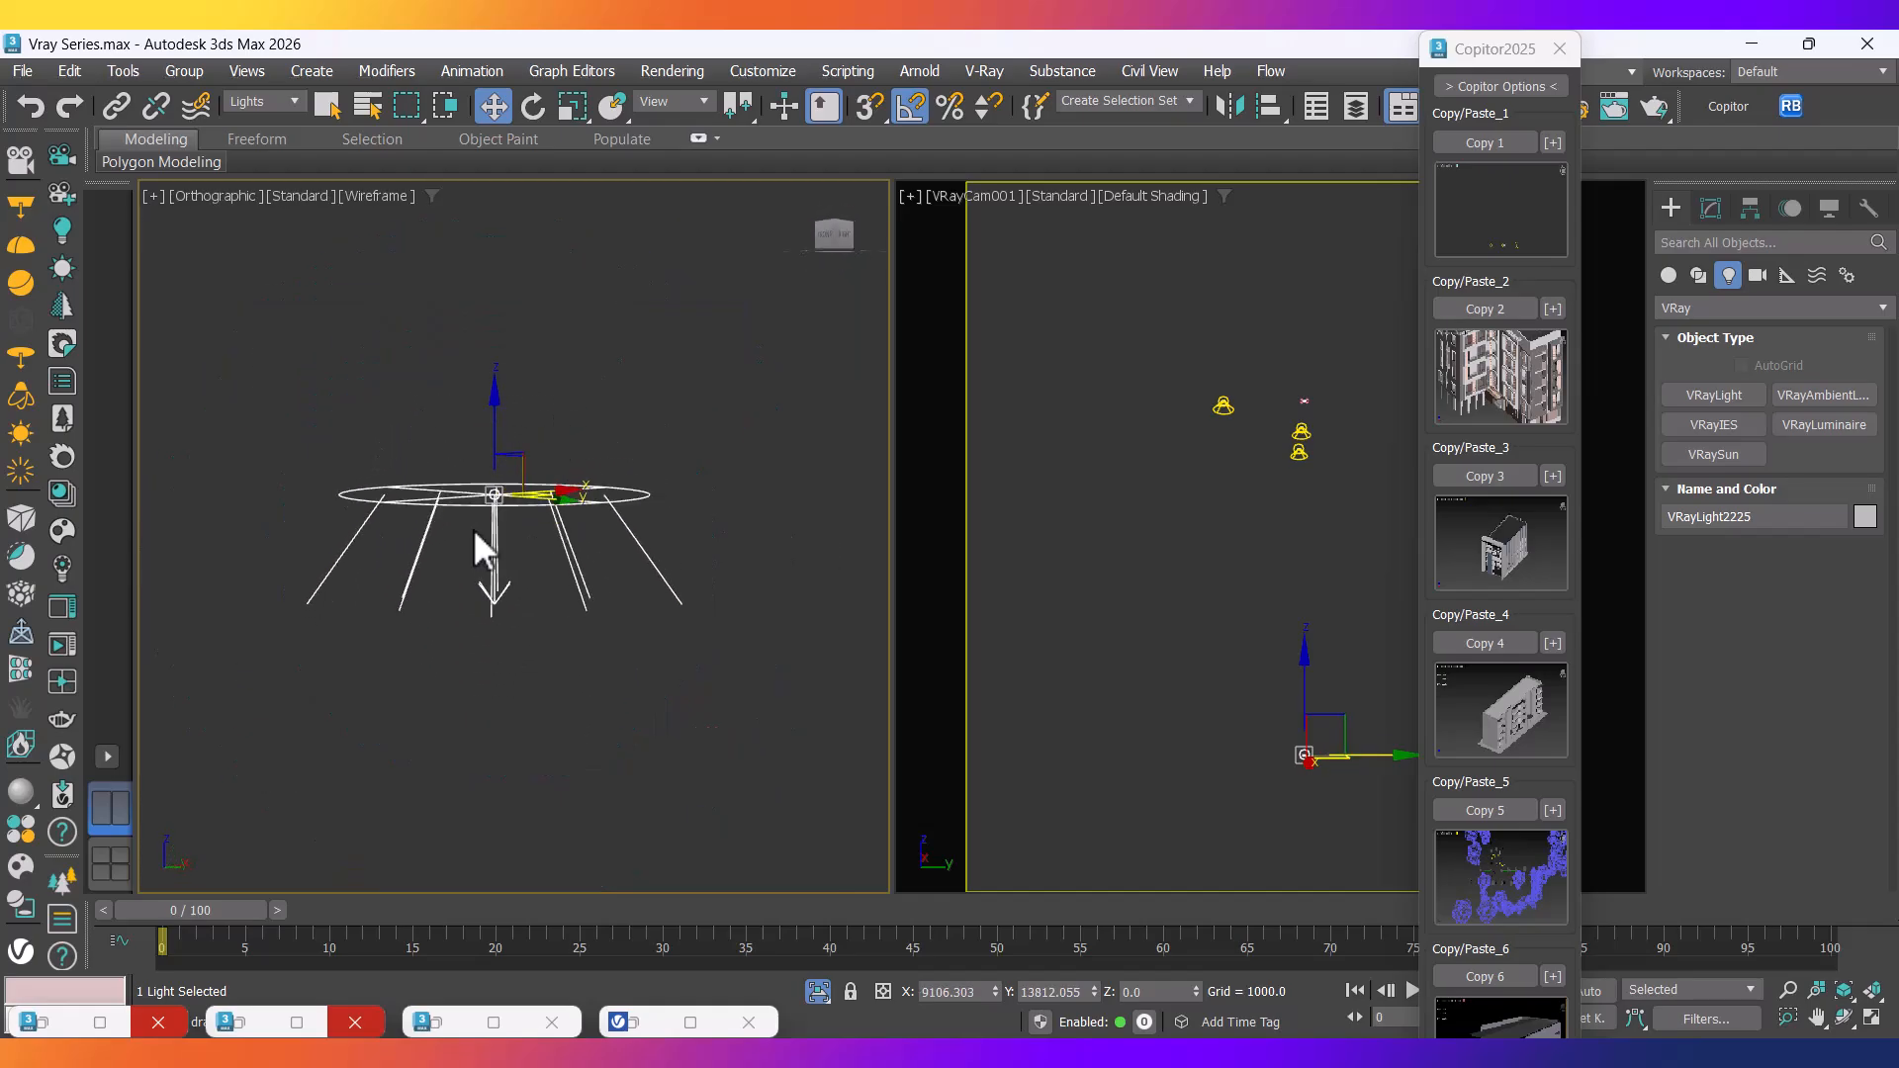
# Set the disc light's Preview to Always and raise its Directional value.
pyautogui.click(1701, 200)
pyautogui.scroll(-2, 1692, 737)
pyautogui.moveTo(1692, 738); pyautogui.dragTo(1712, 648)
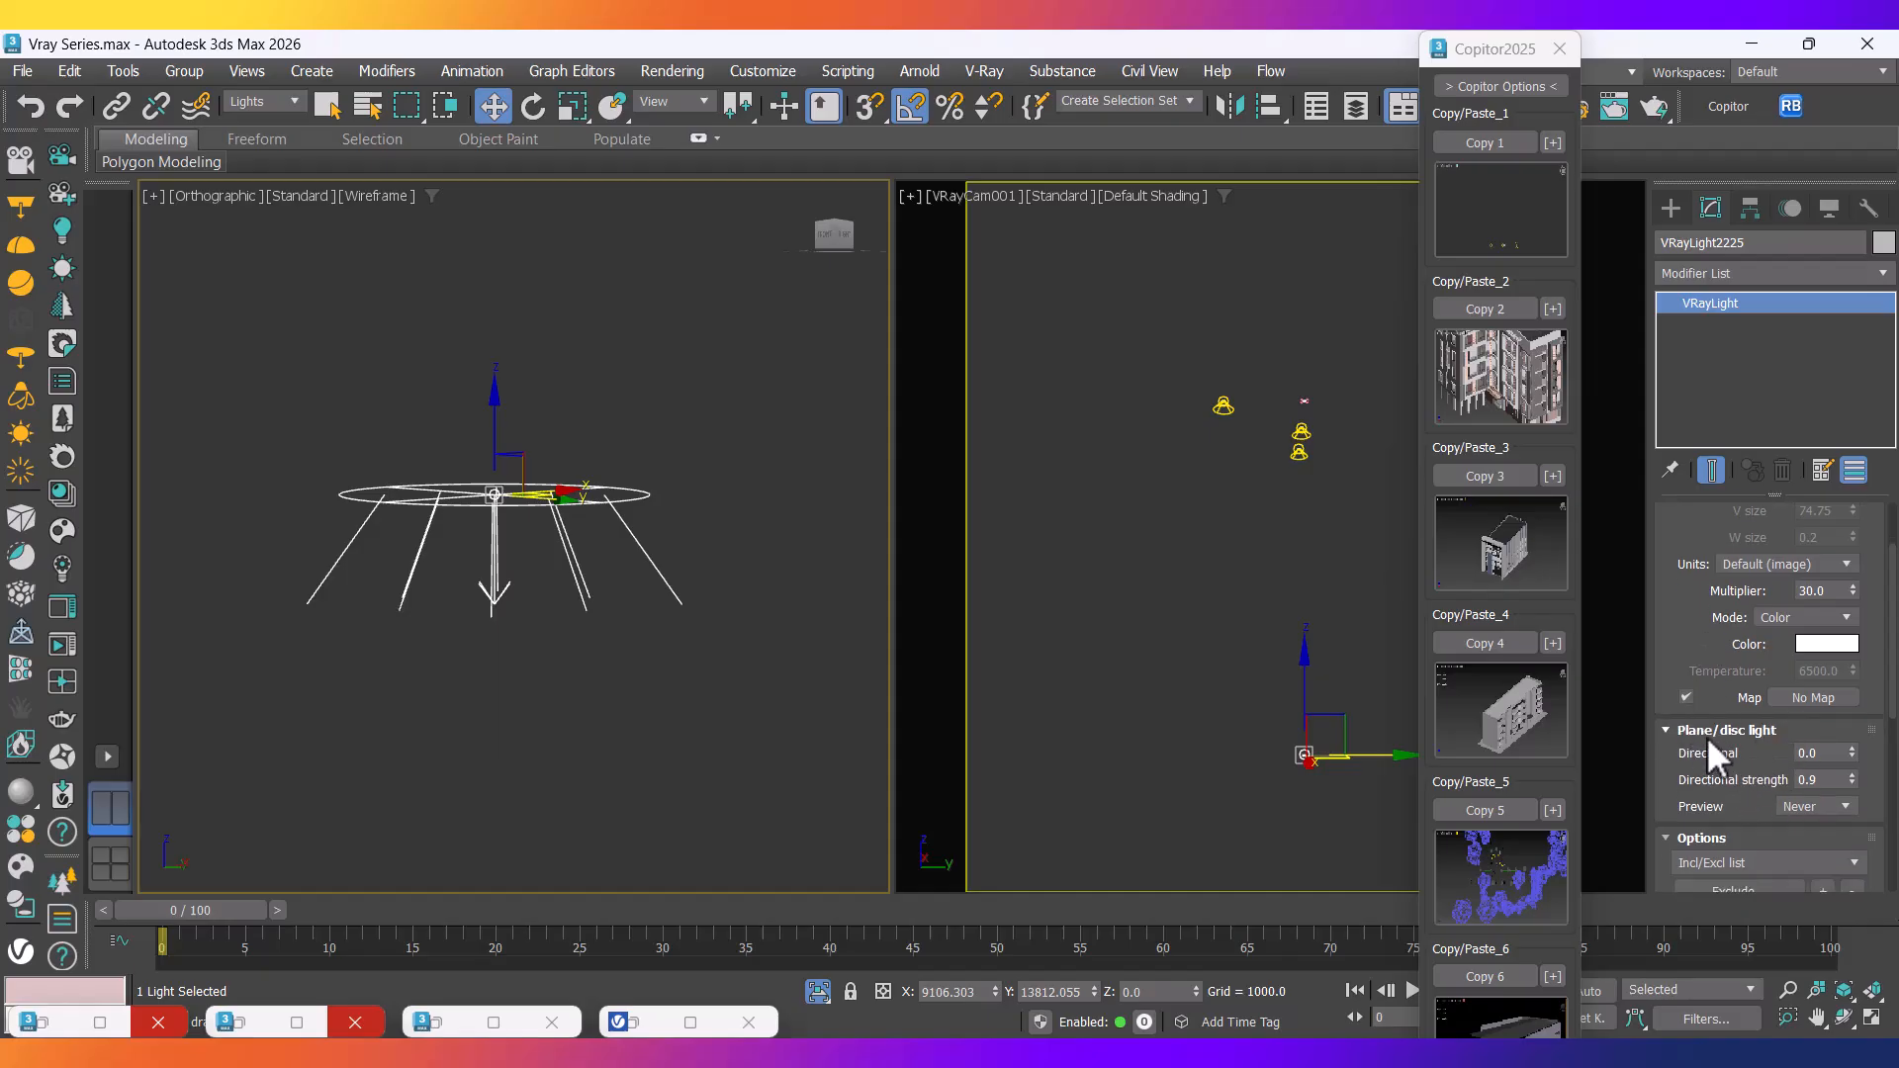
pyautogui.click(1800, 806)
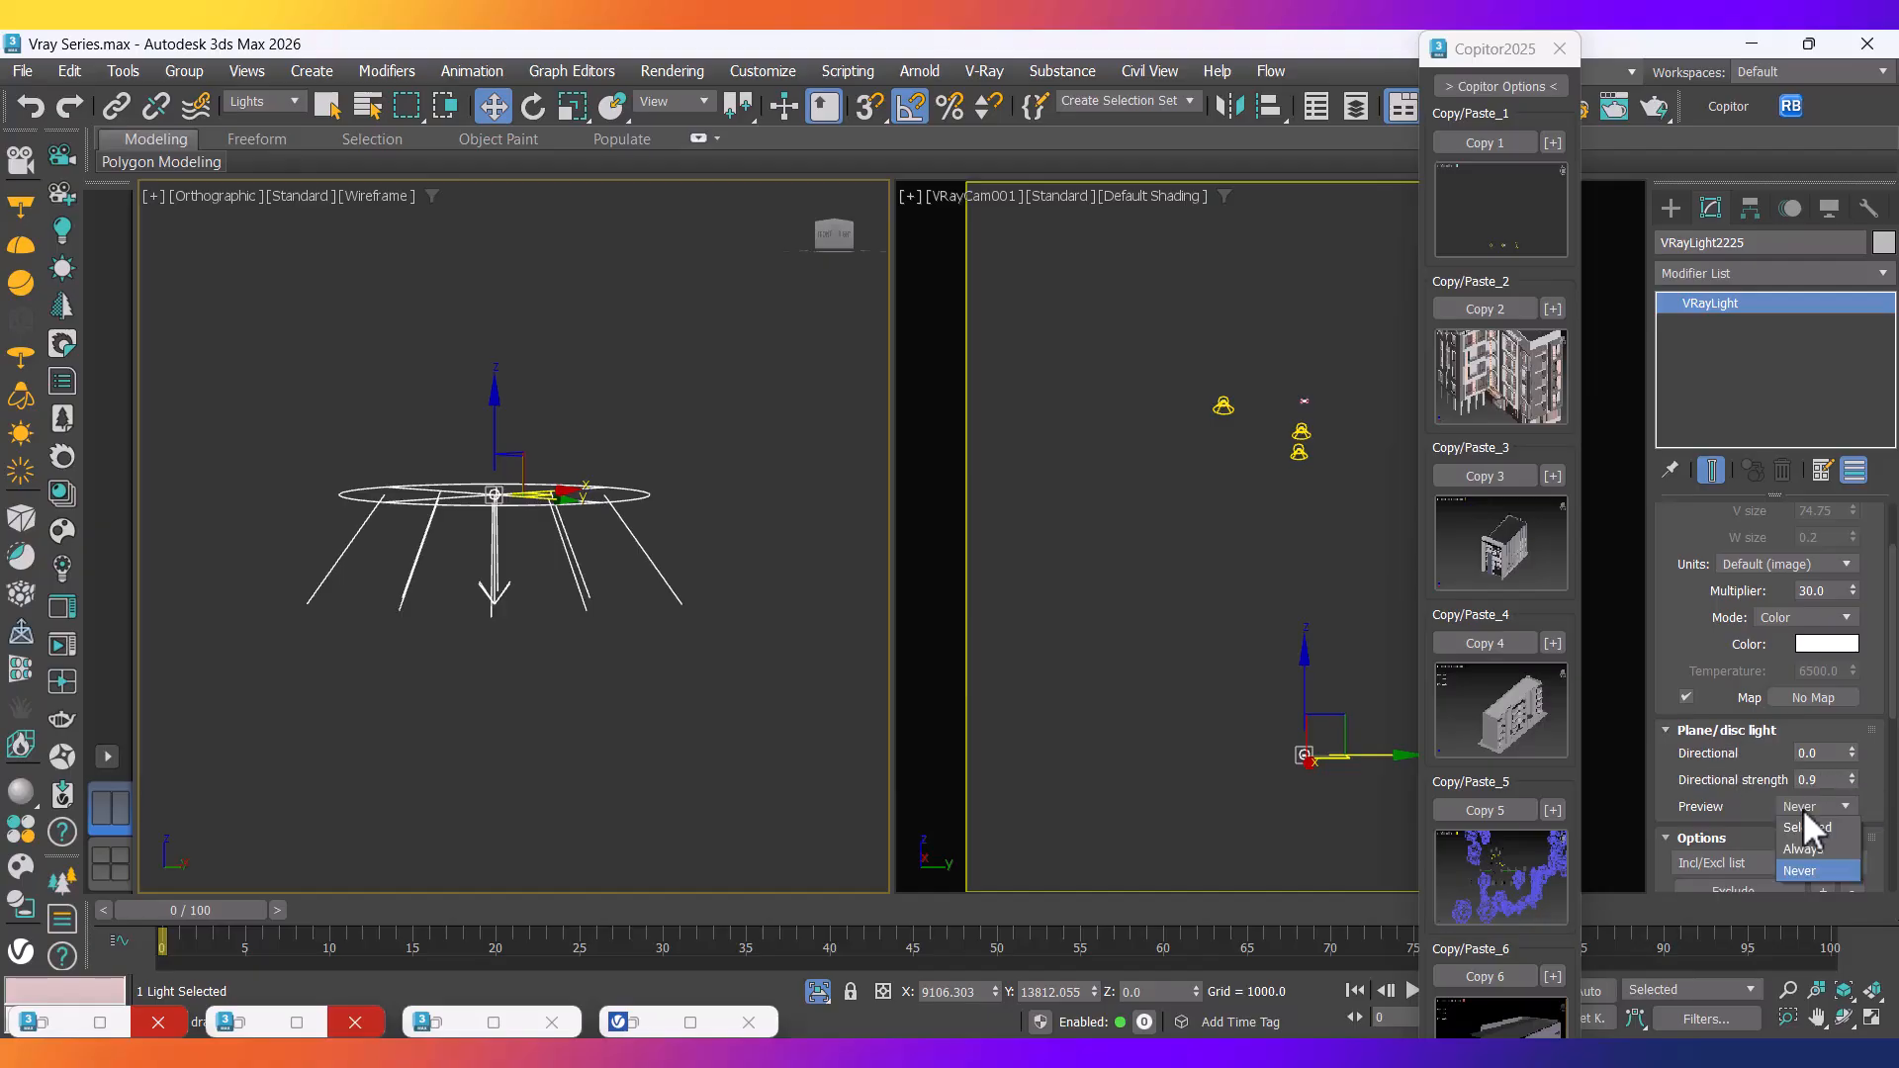
pyautogui.click(1803, 848)
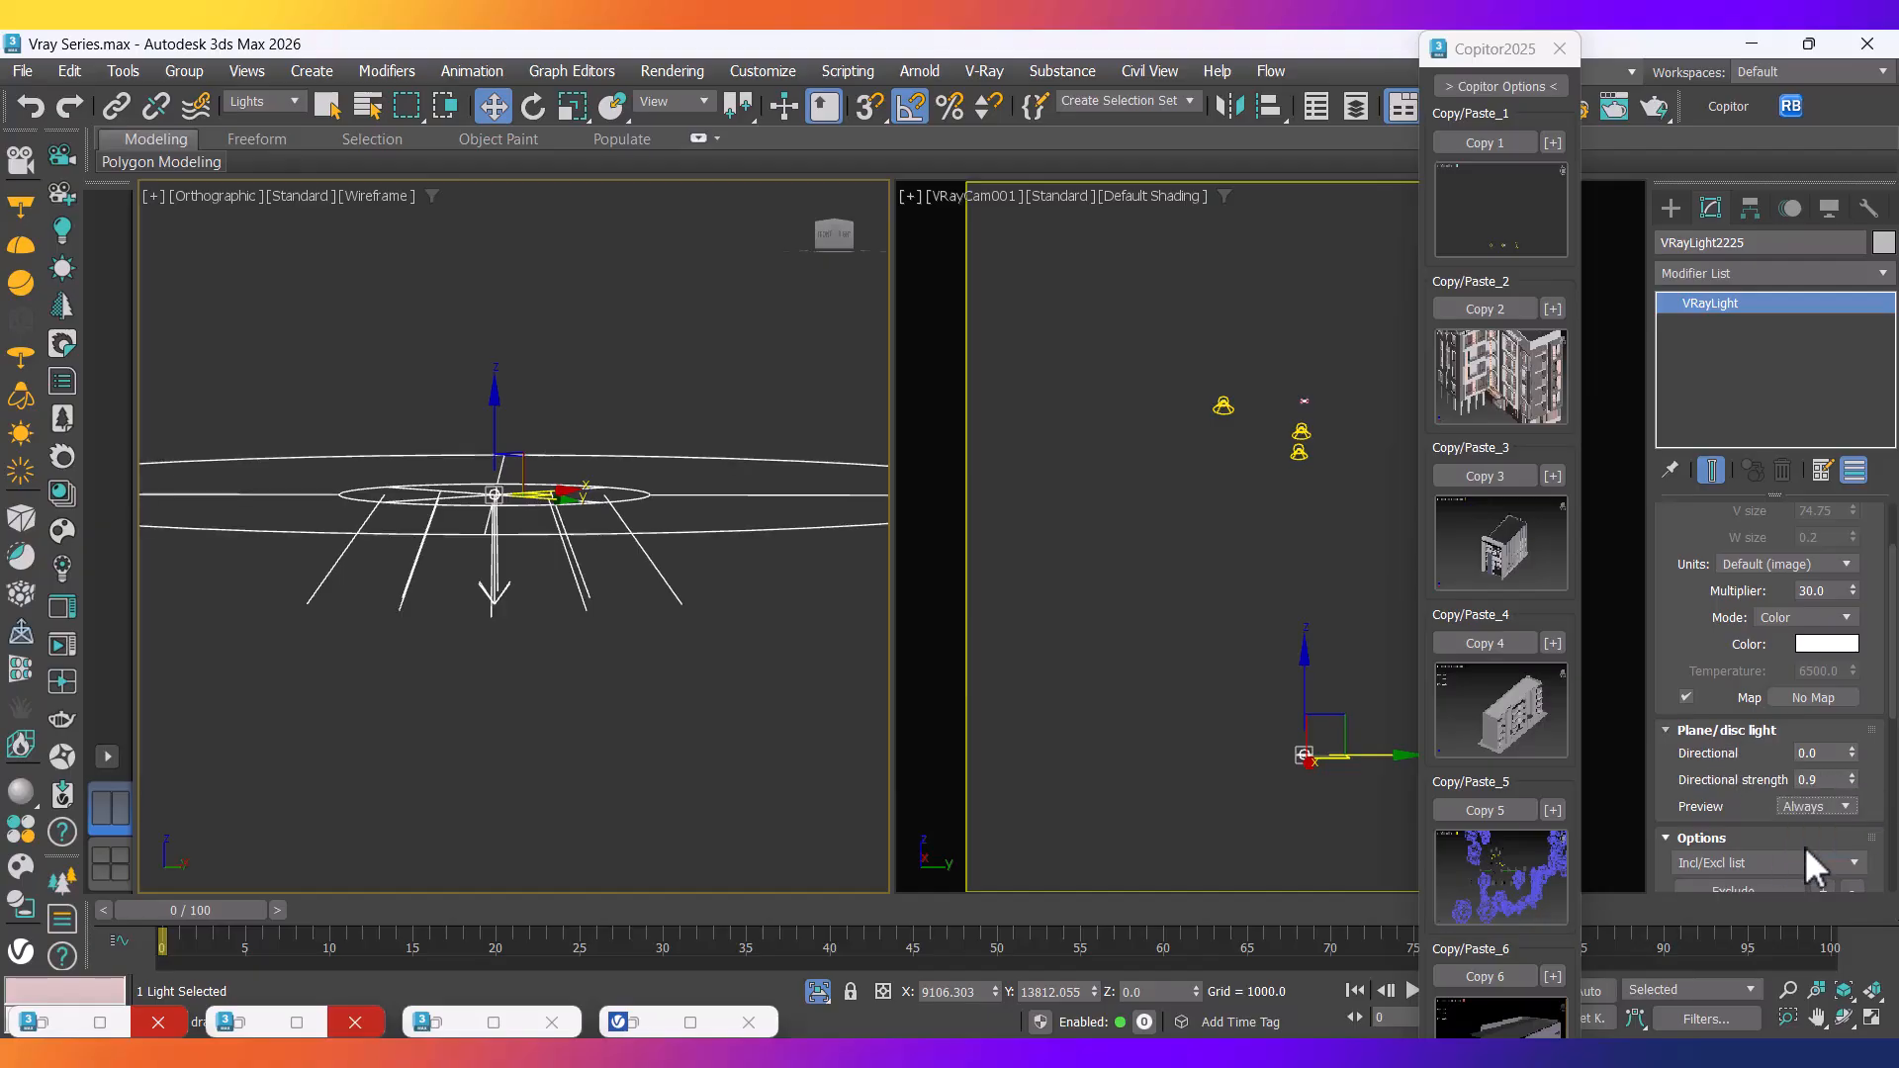
pyautogui.scroll(-4, 771, 709)
pyautogui.moveTo(719, 693); pyautogui.dragTo(697, 745, button='middle')
pyautogui.moveTo(831, 232); pyautogui.dragTo(834, 282)
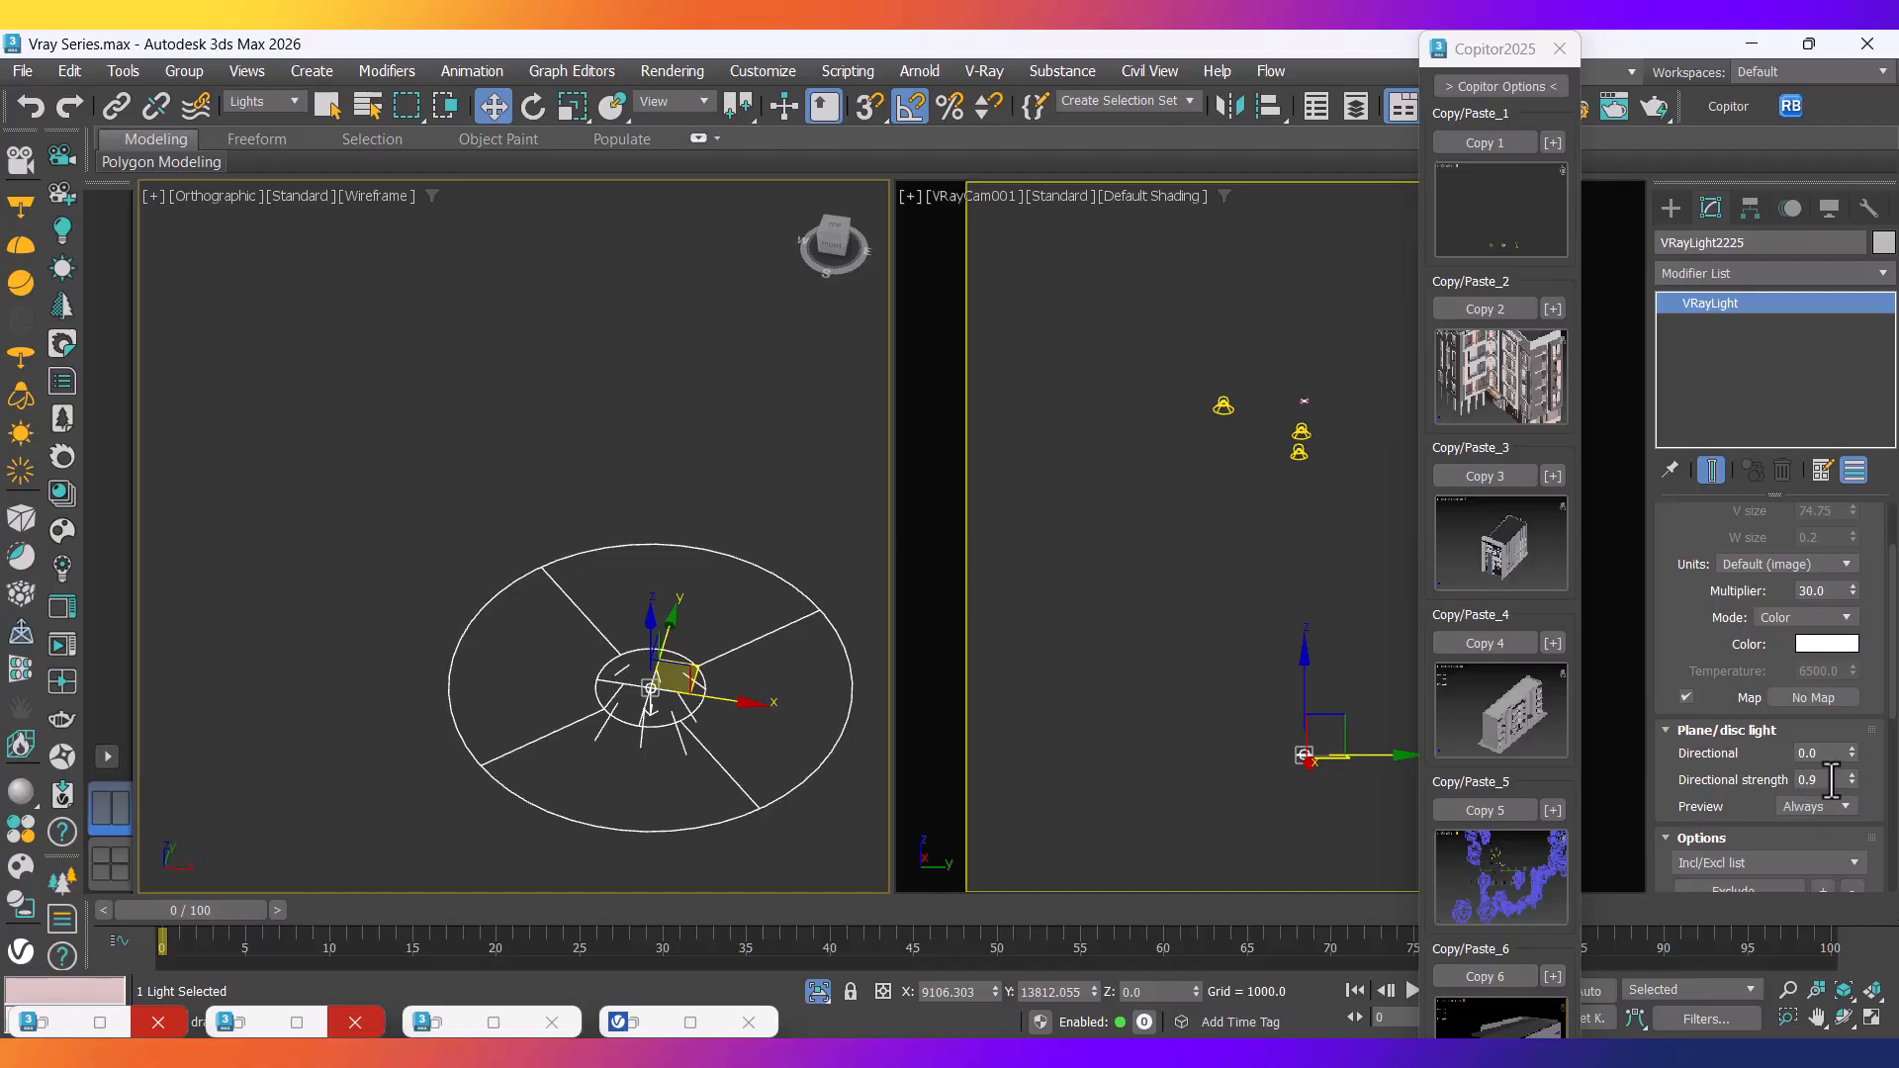
pyautogui.moveTo(1851, 753); pyautogui.dragTo(1879, 698)
# Remove the trial disc light from the lamp by undoing its creation.
pyautogui.moveTo(700, 586); pyautogui.dragTo(770, 721, button='middle')
pyautogui.scroll(-8, 783, 681)
pyautogui.scroll(4, 728, 358)
pyautogui.scroll(6, 712, 386)
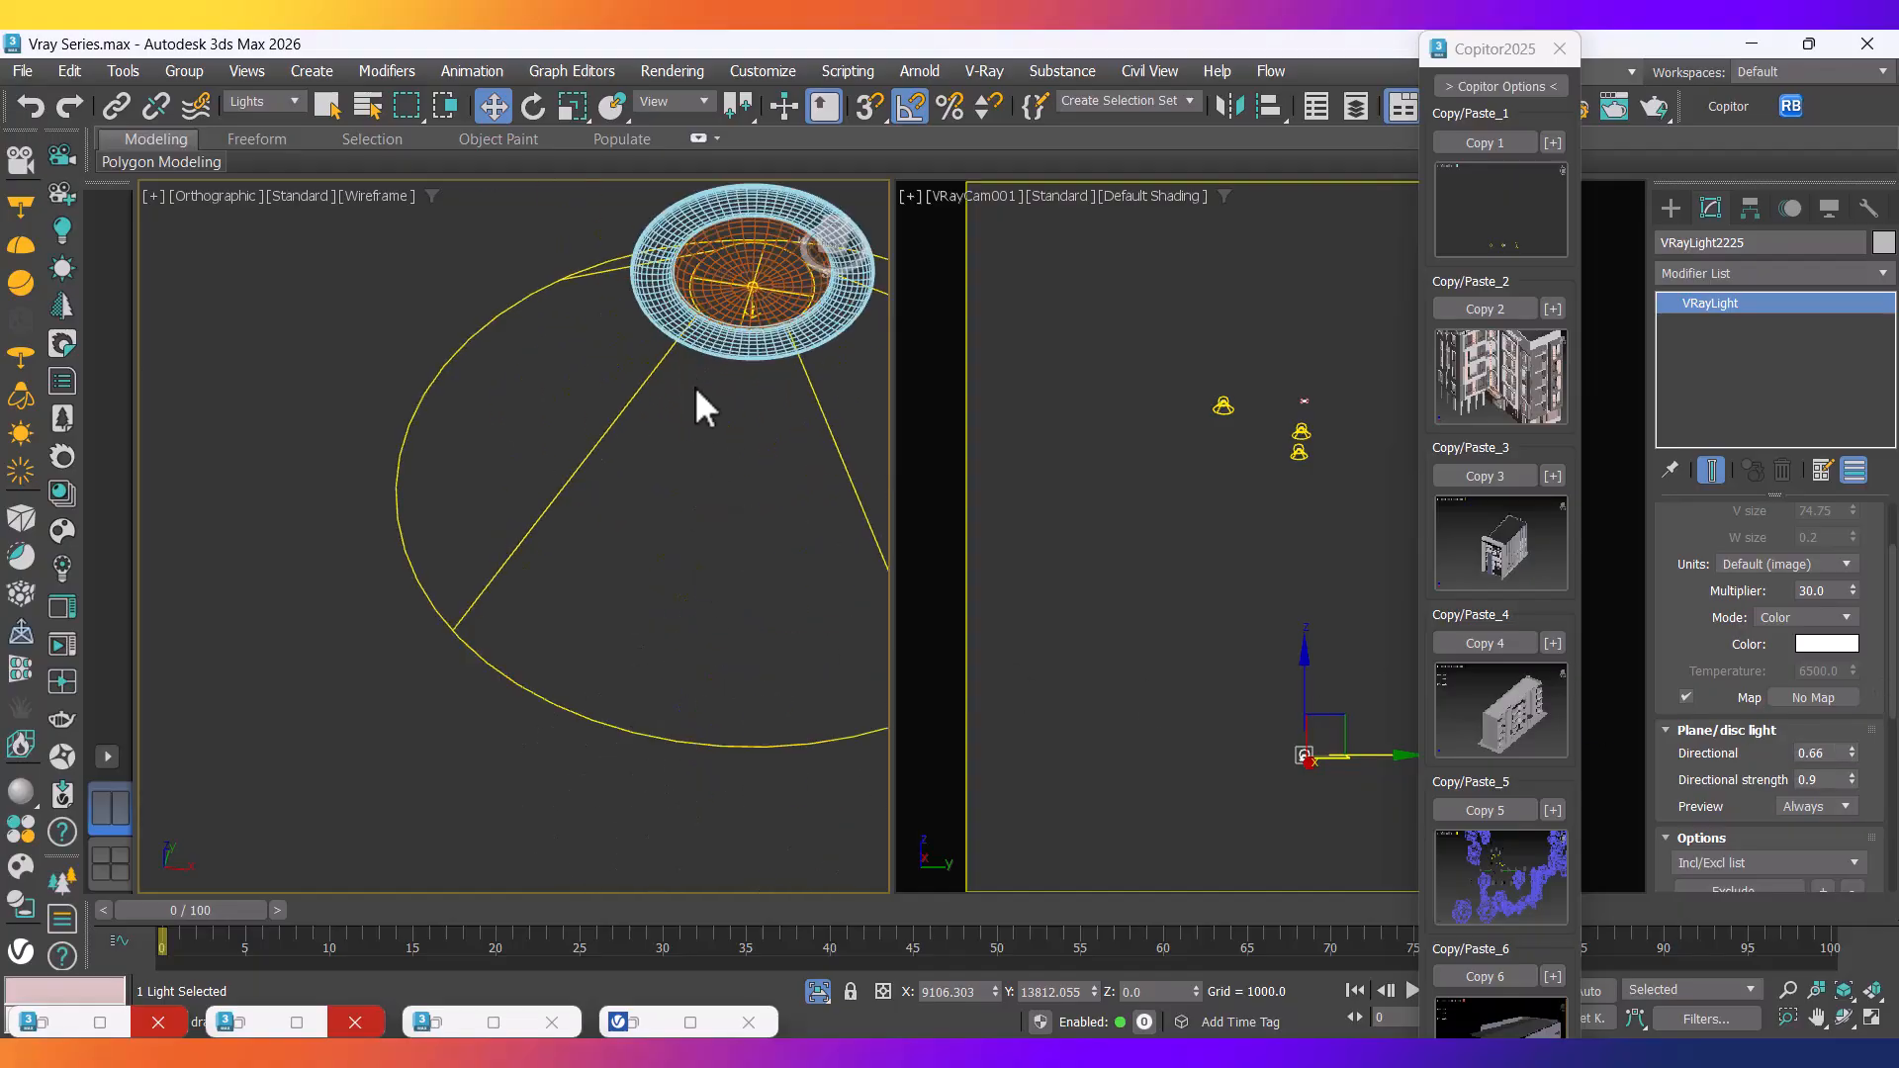
pyautogui.scroll(-10, 613, 495)
pyautogui.moveTo(654, 738); pyautogui.dragTo(571, 445, button='middle')
pyautogui.scroll(6, 556, 775)
pyautogui.press('Delete')
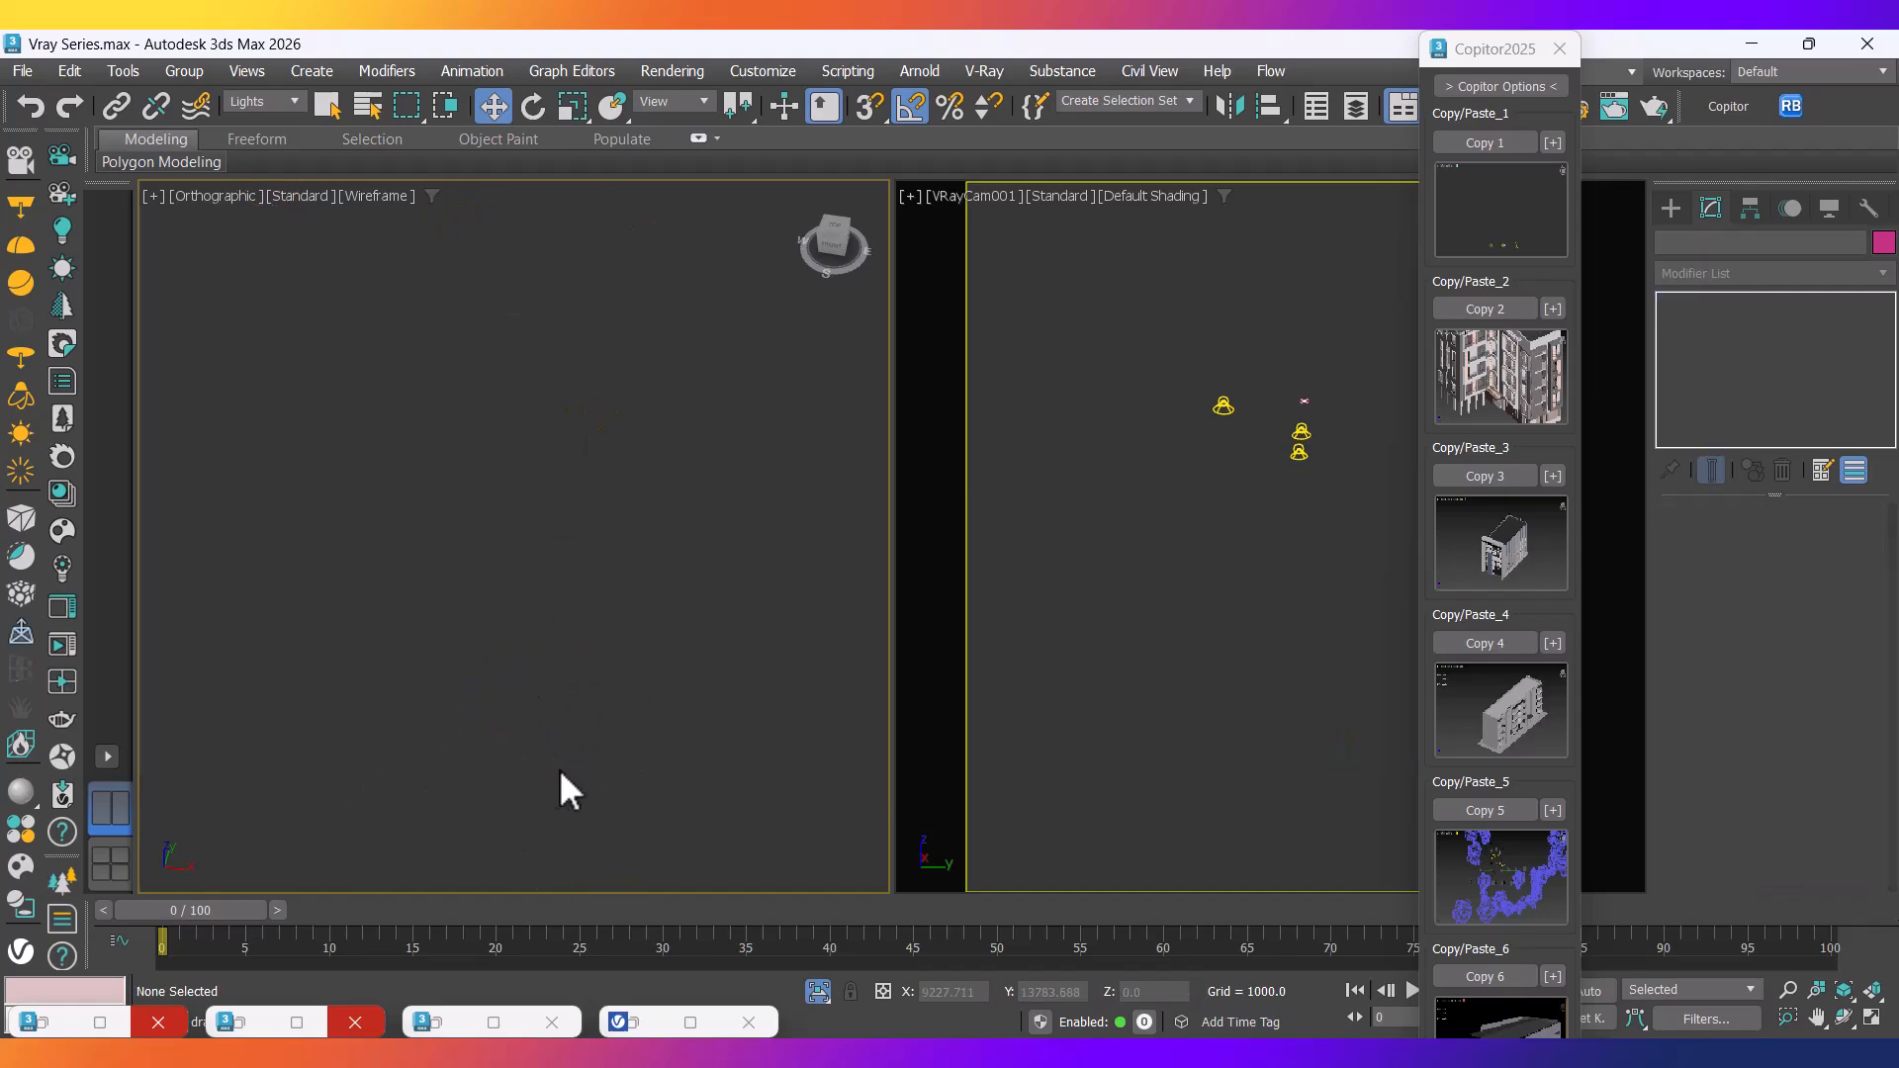
pyautogui.hotkey('ctrl', 'z')
pyautogui.scroll(-3, 572, 760)
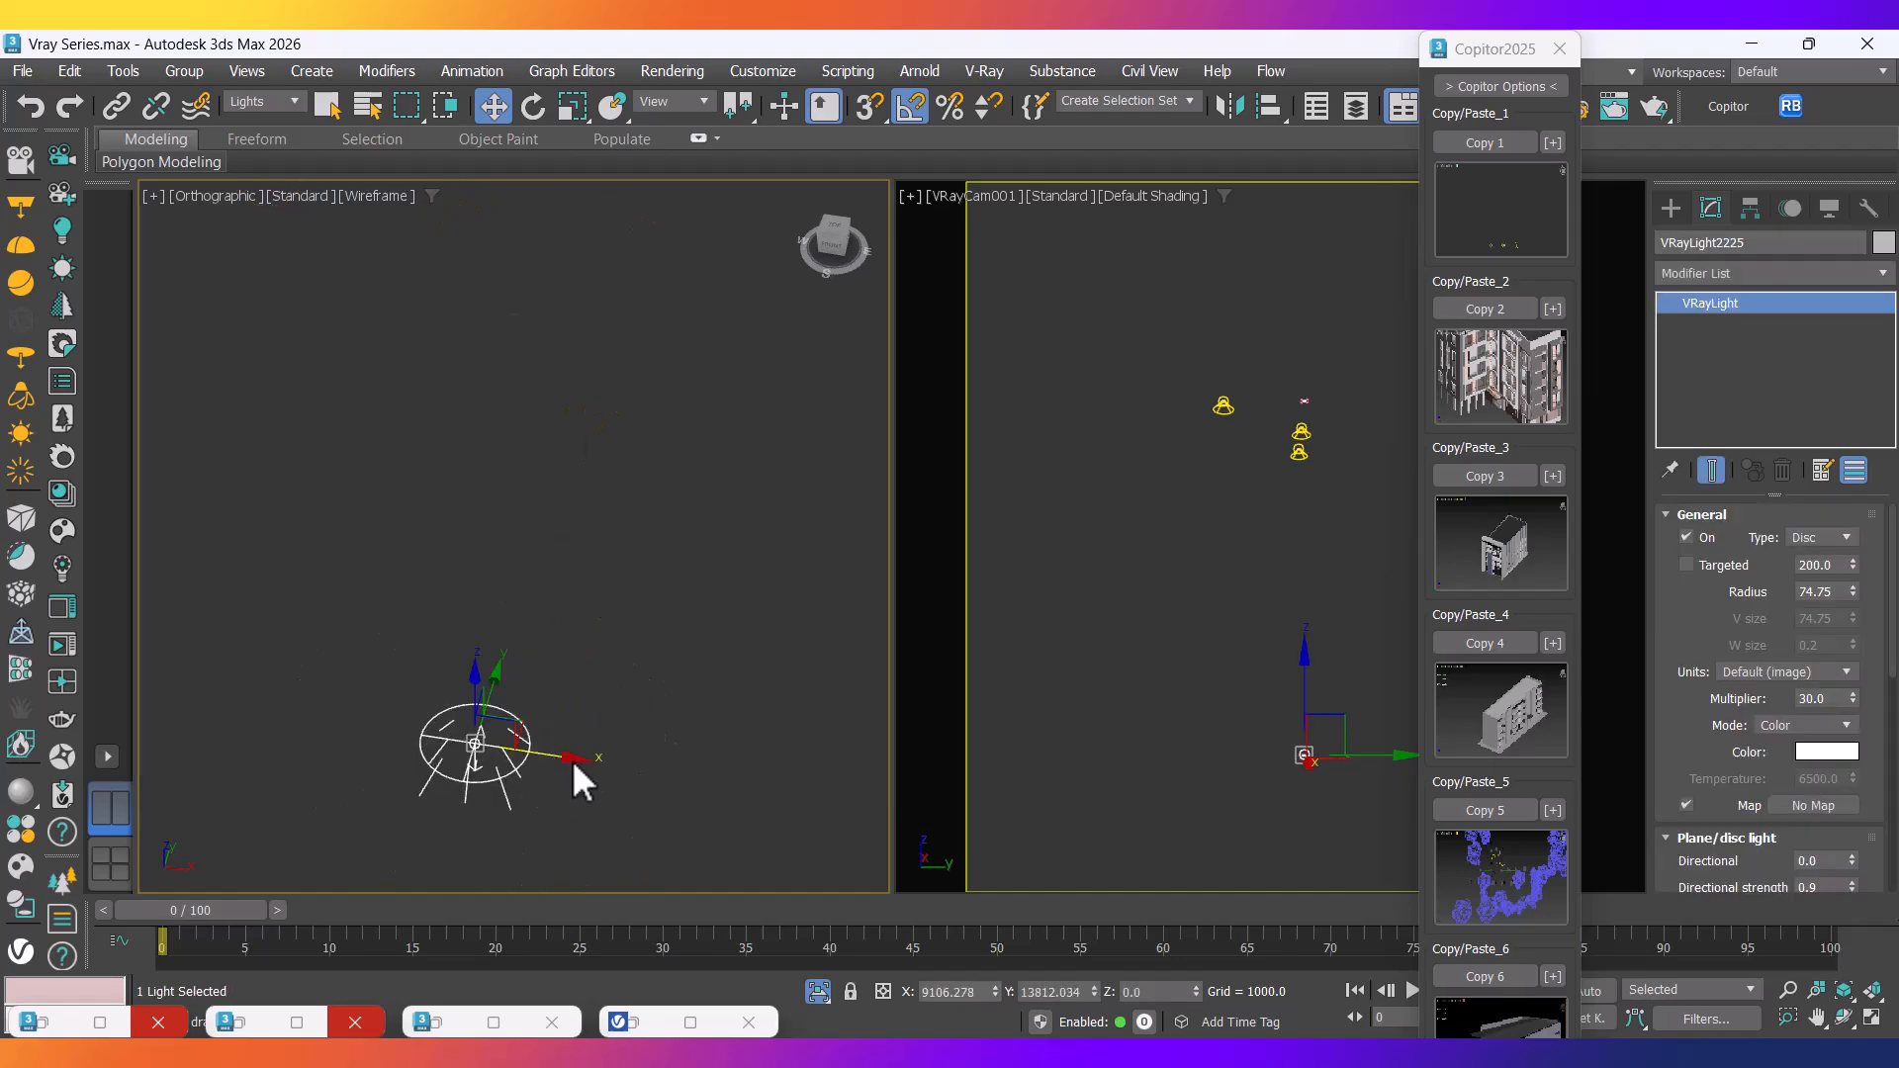
pyautogui.hotkey('ctrl', 'z')
pyautogui.scroll(-3, 581, 673)
pyautogui.scroll(4, 573, 538)
# Close the lamp group, end isolation to show the whole house, and close Copitor.
pyautogui.click(184, 71)
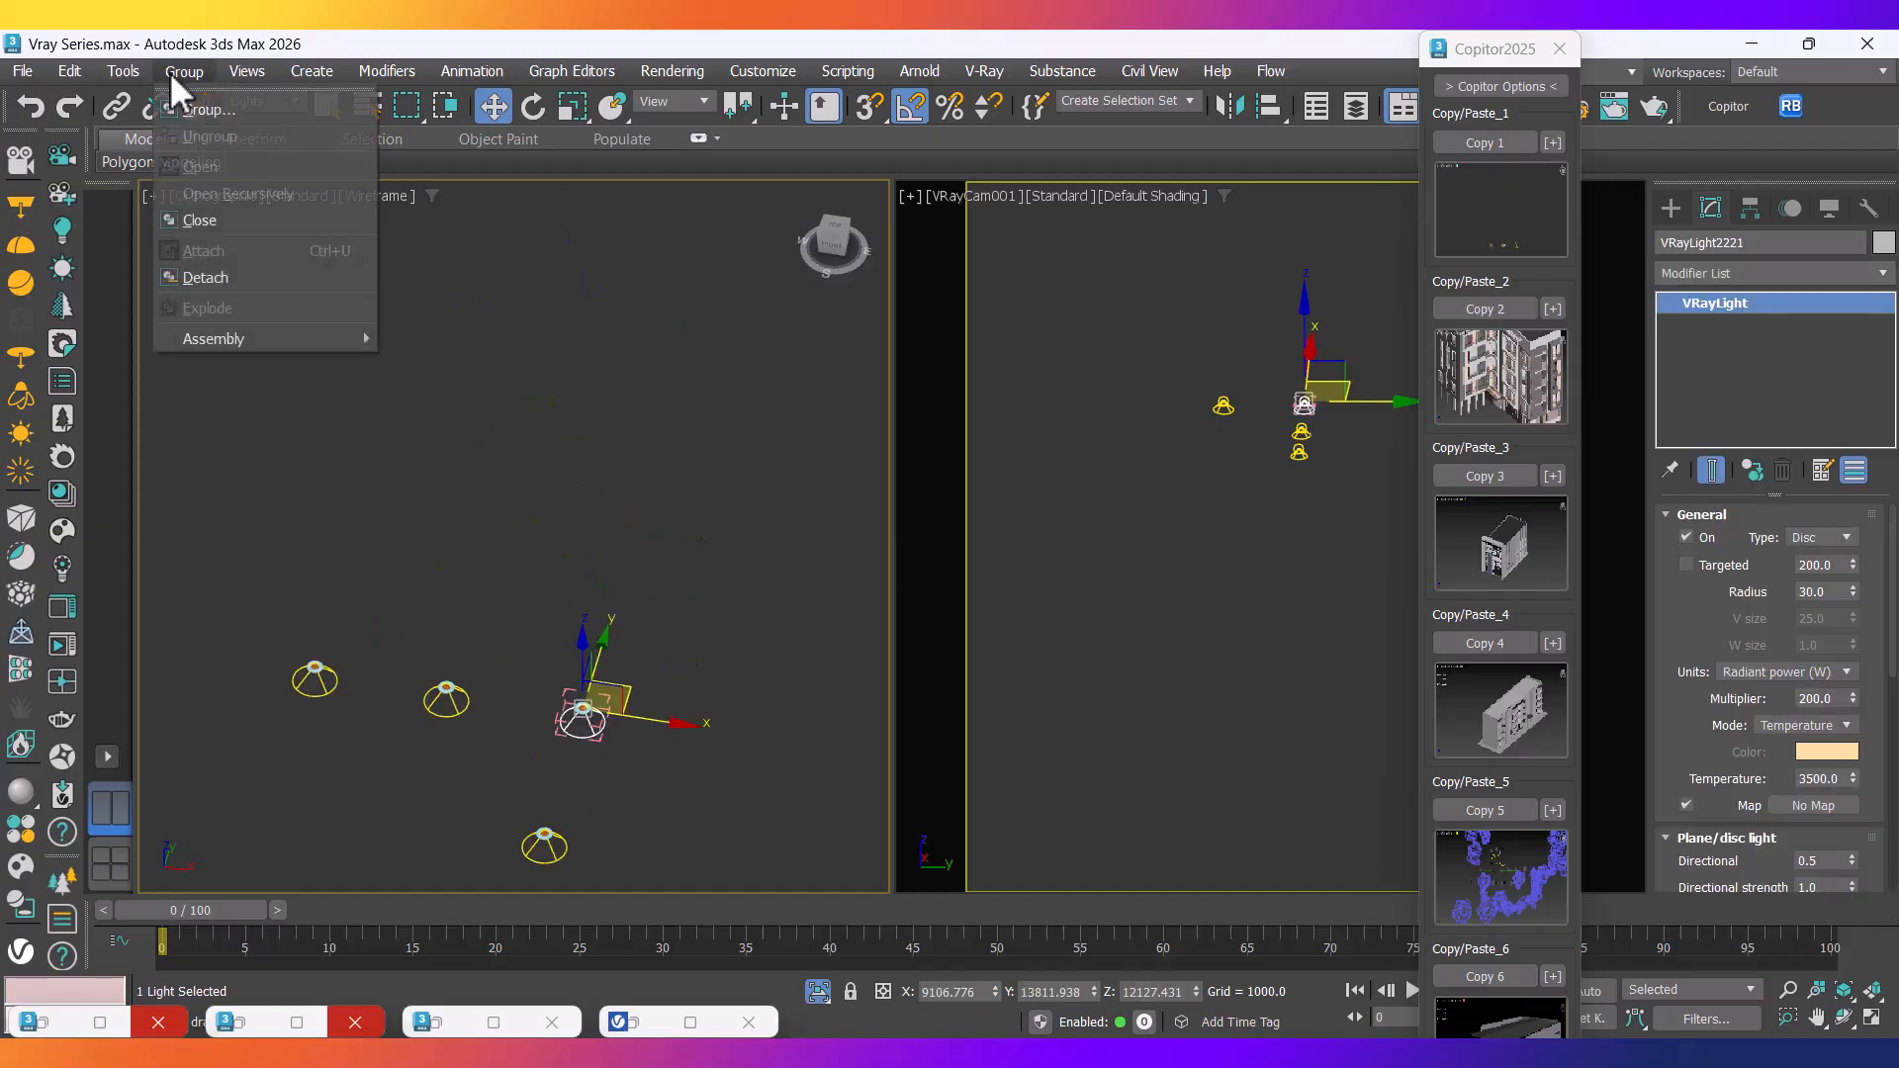
pyautogui.click(216, 216)
pyautogui.rightClick(514, 495)
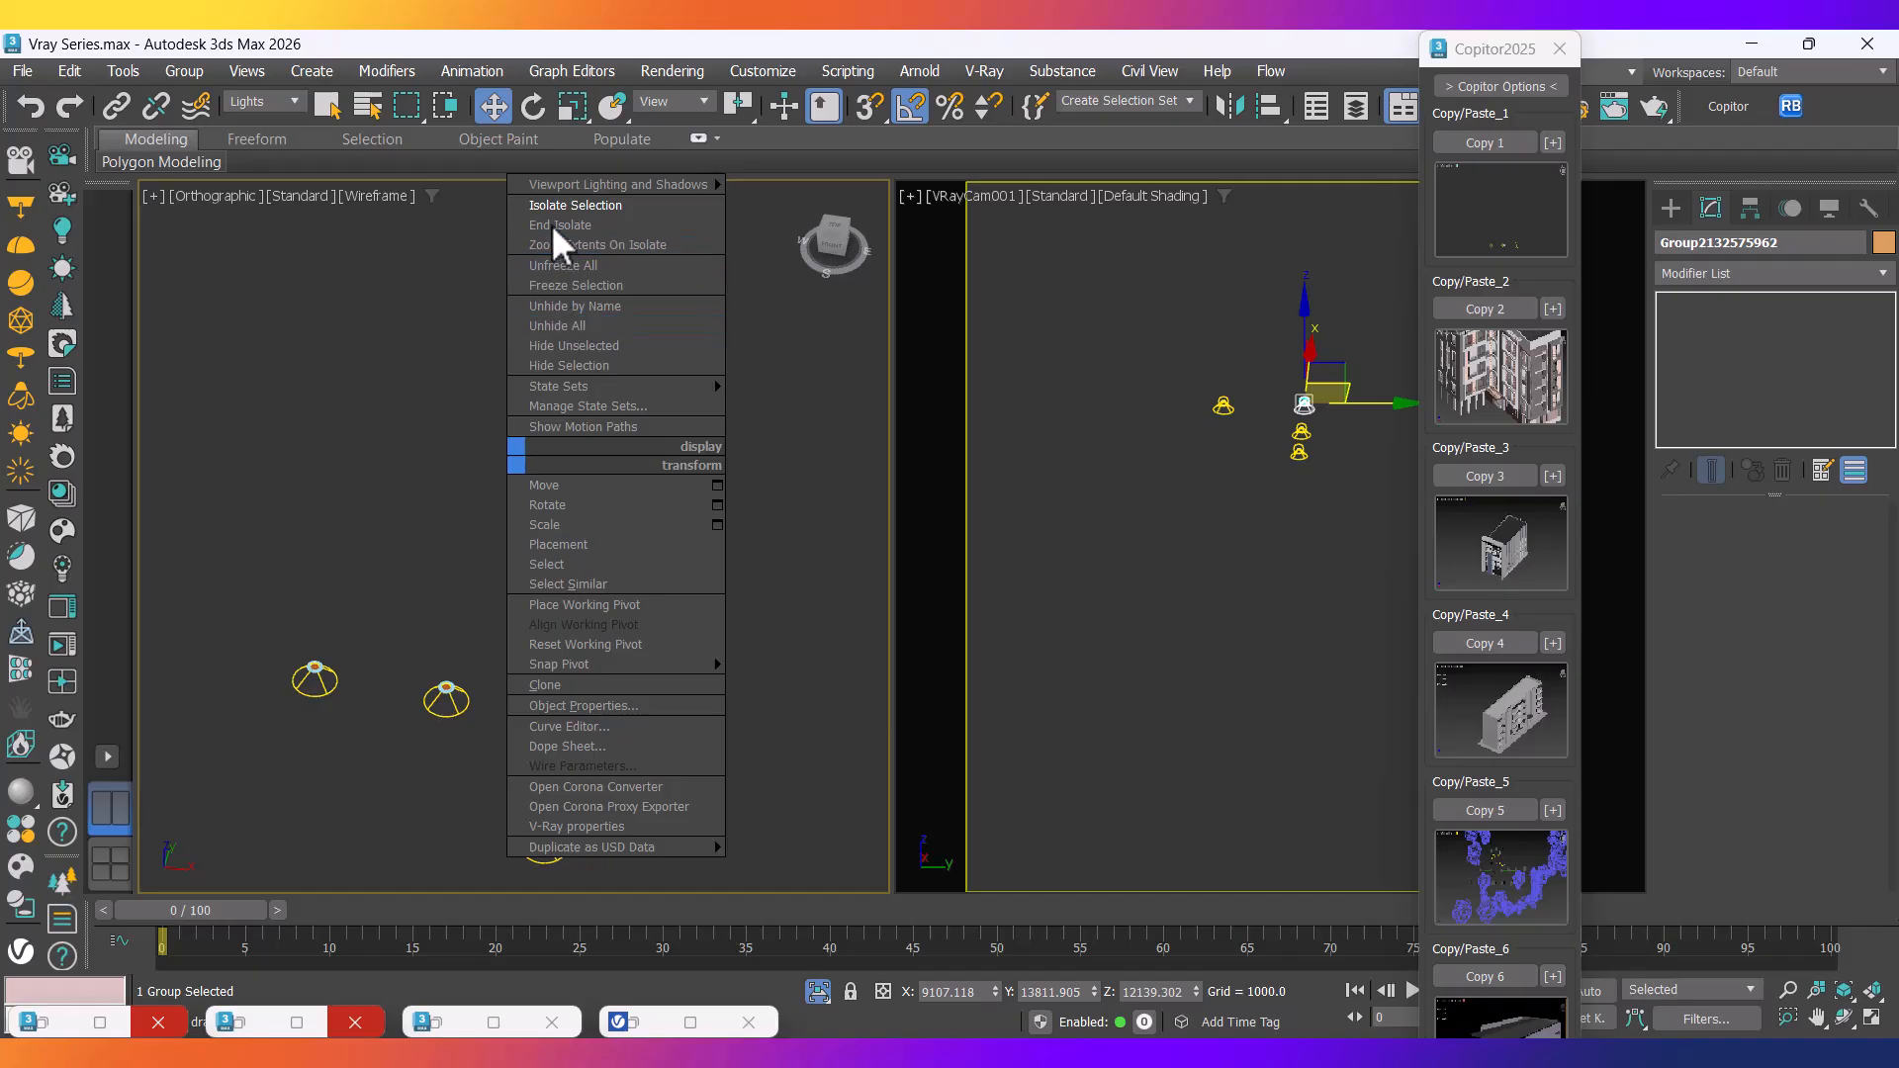
pyautogui.click(553, 325)
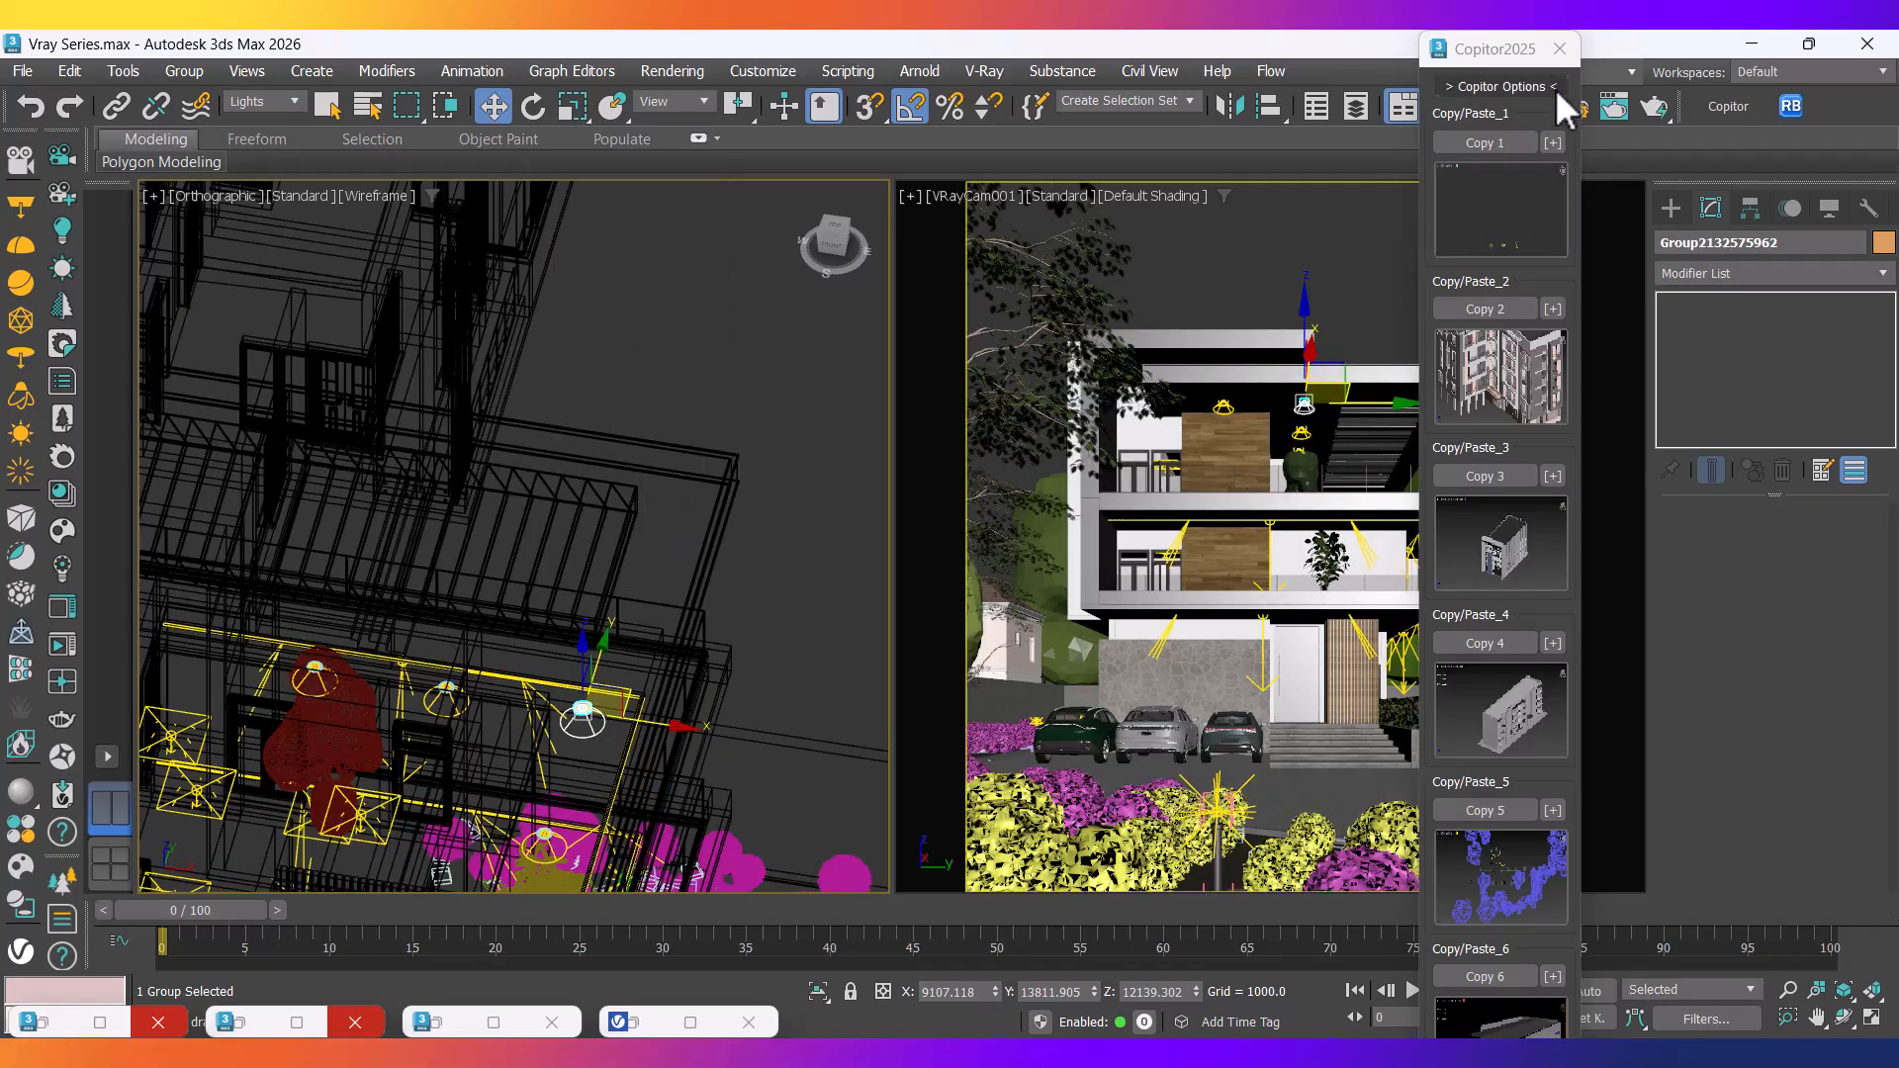
pyautogui.click(1559, 48)
pyautogui.click(1356, 282)
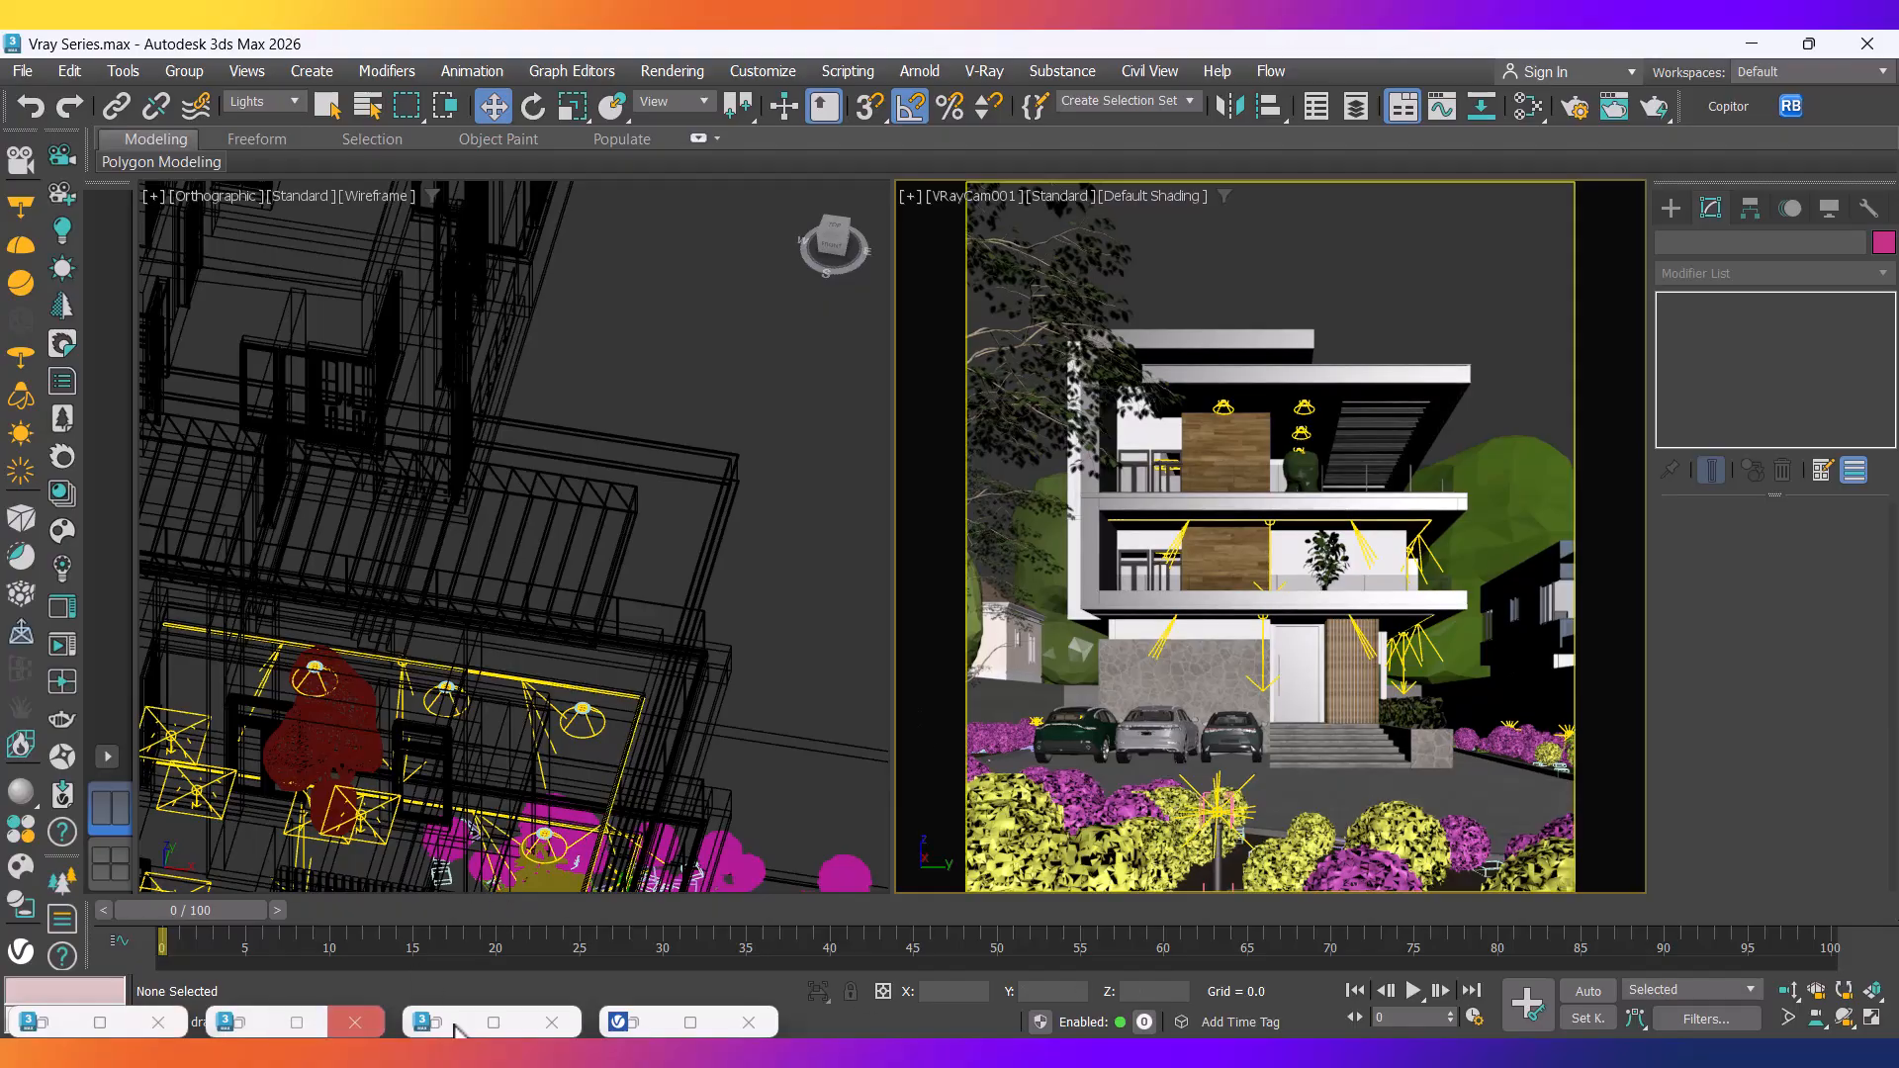
# Start an interactive render in the V-Ray Frame Buffer and compare it with the Dusk VraySky reference PNG.
pyautogui.click(653, 1022)
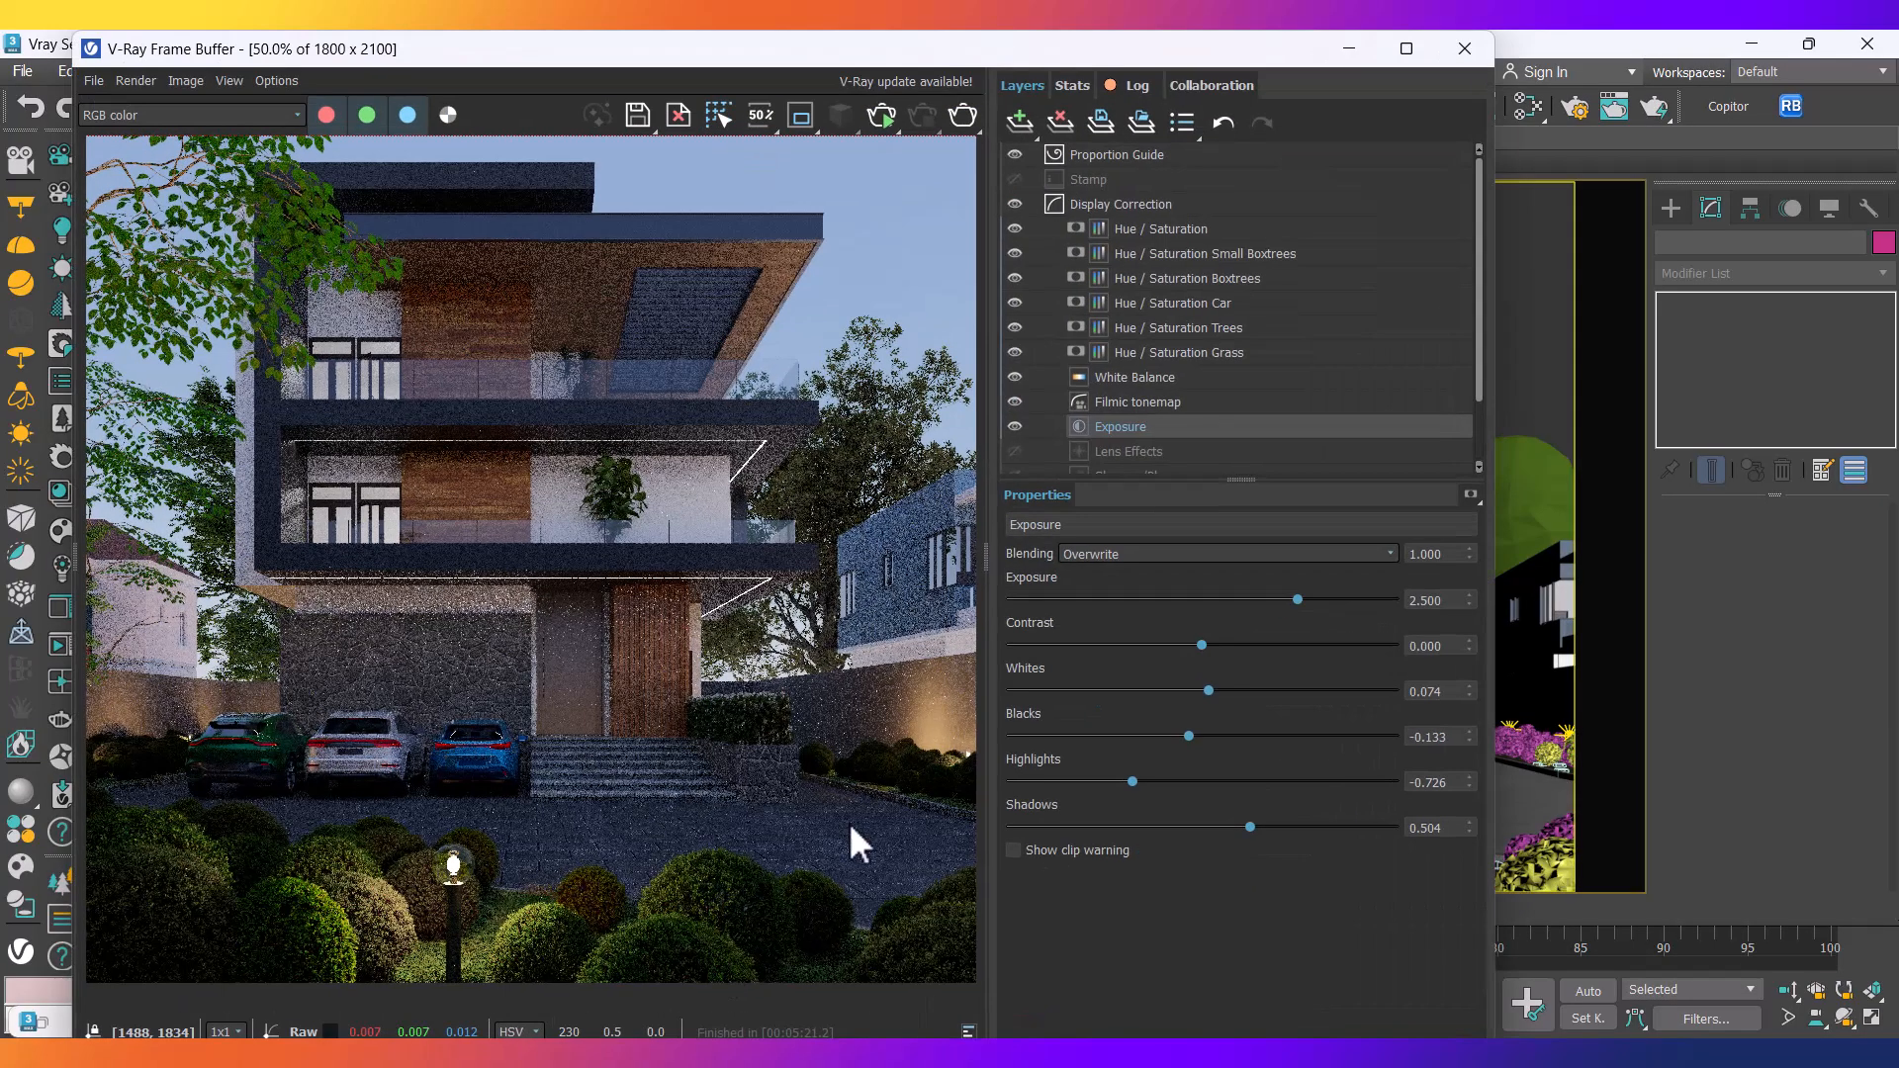
pyautogui.click(888, 116)
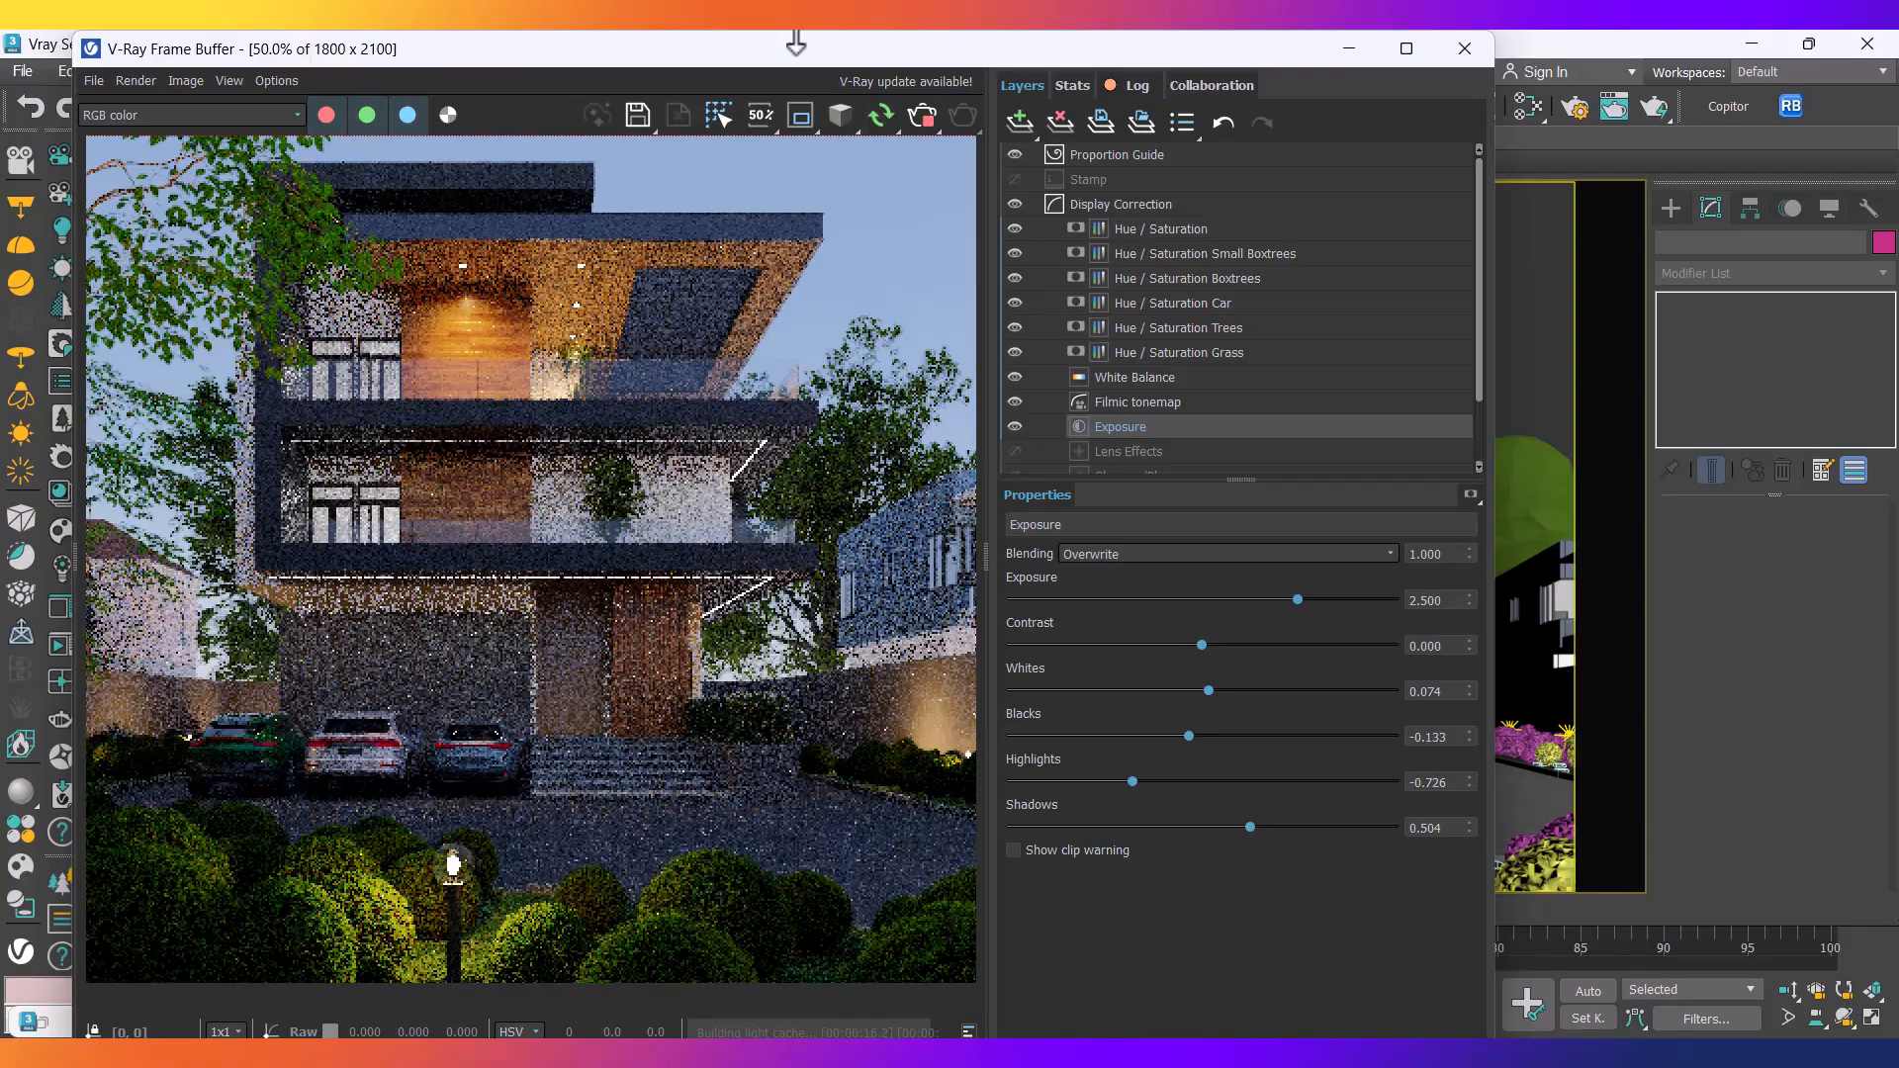
pyautogui.scroll(1, 442, 343)
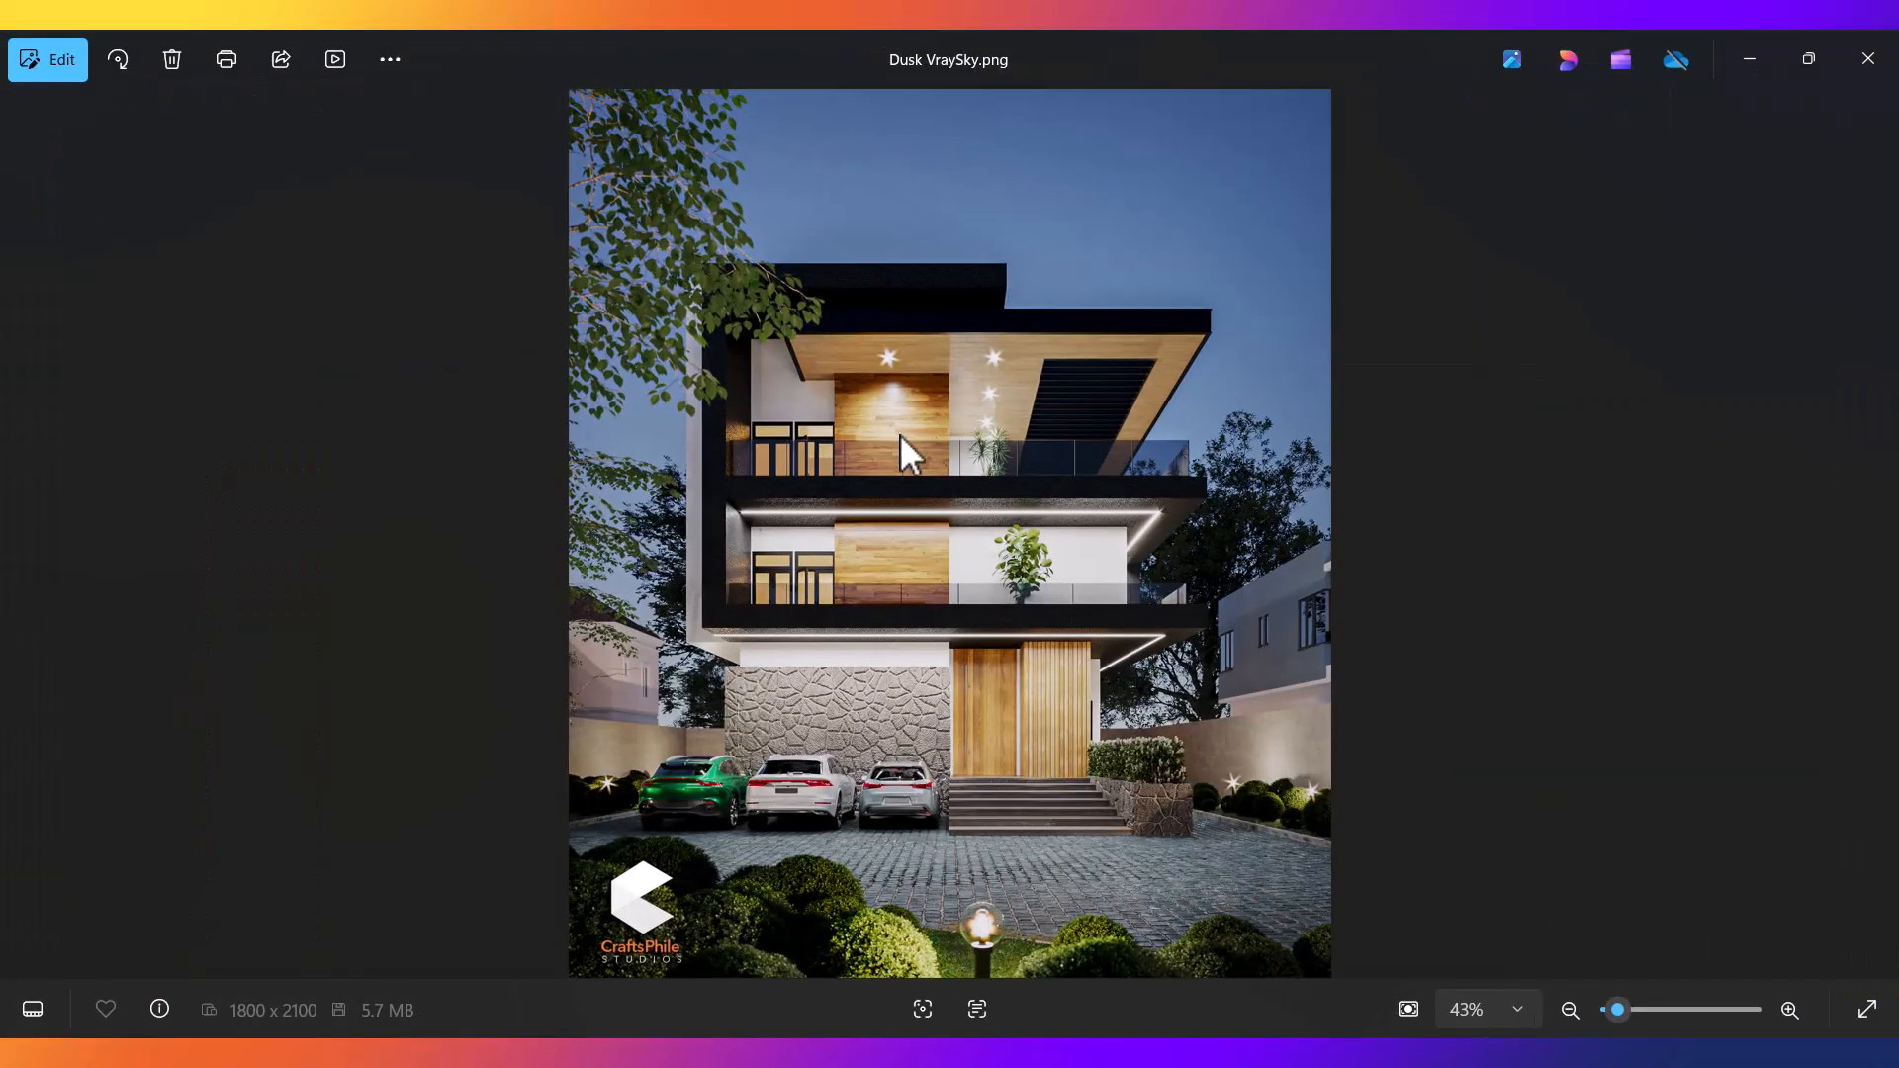
pyautogui.scroll(3, 902, 442)
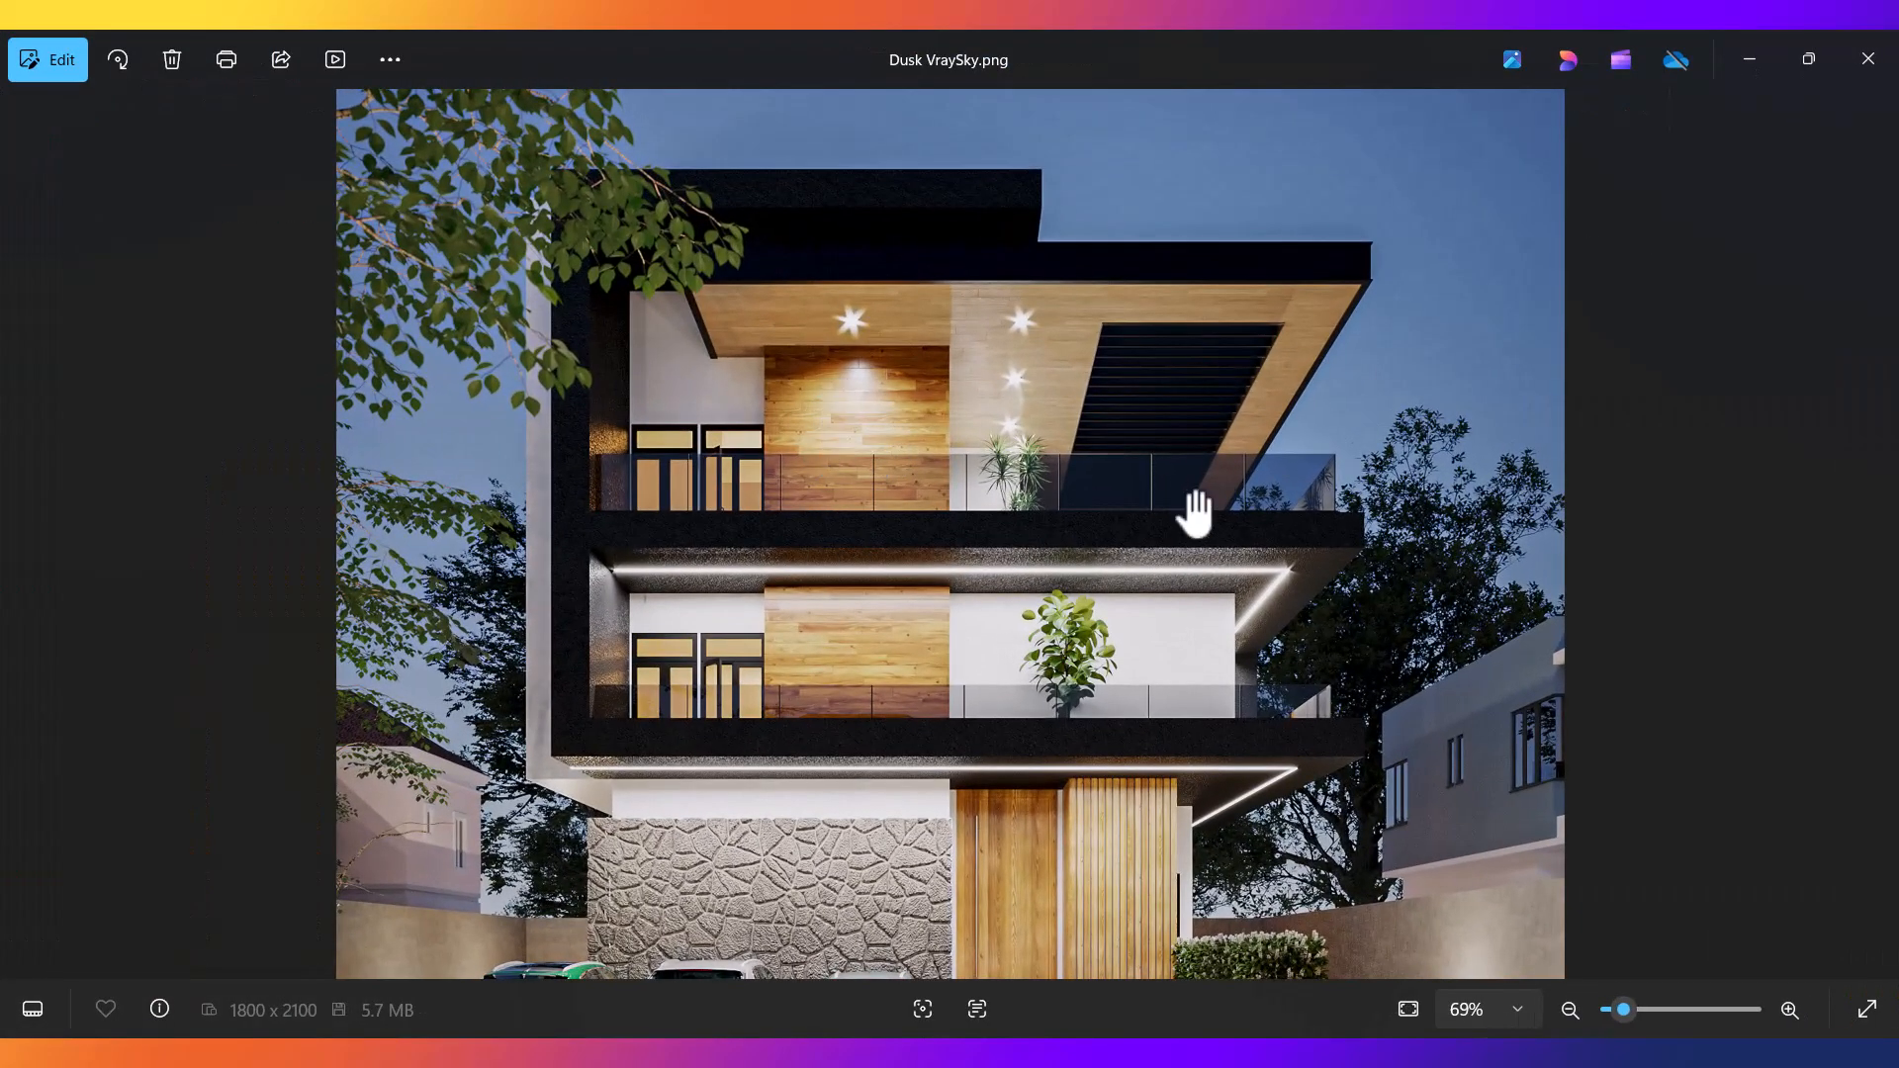
pyautogui.click(1744, 62)
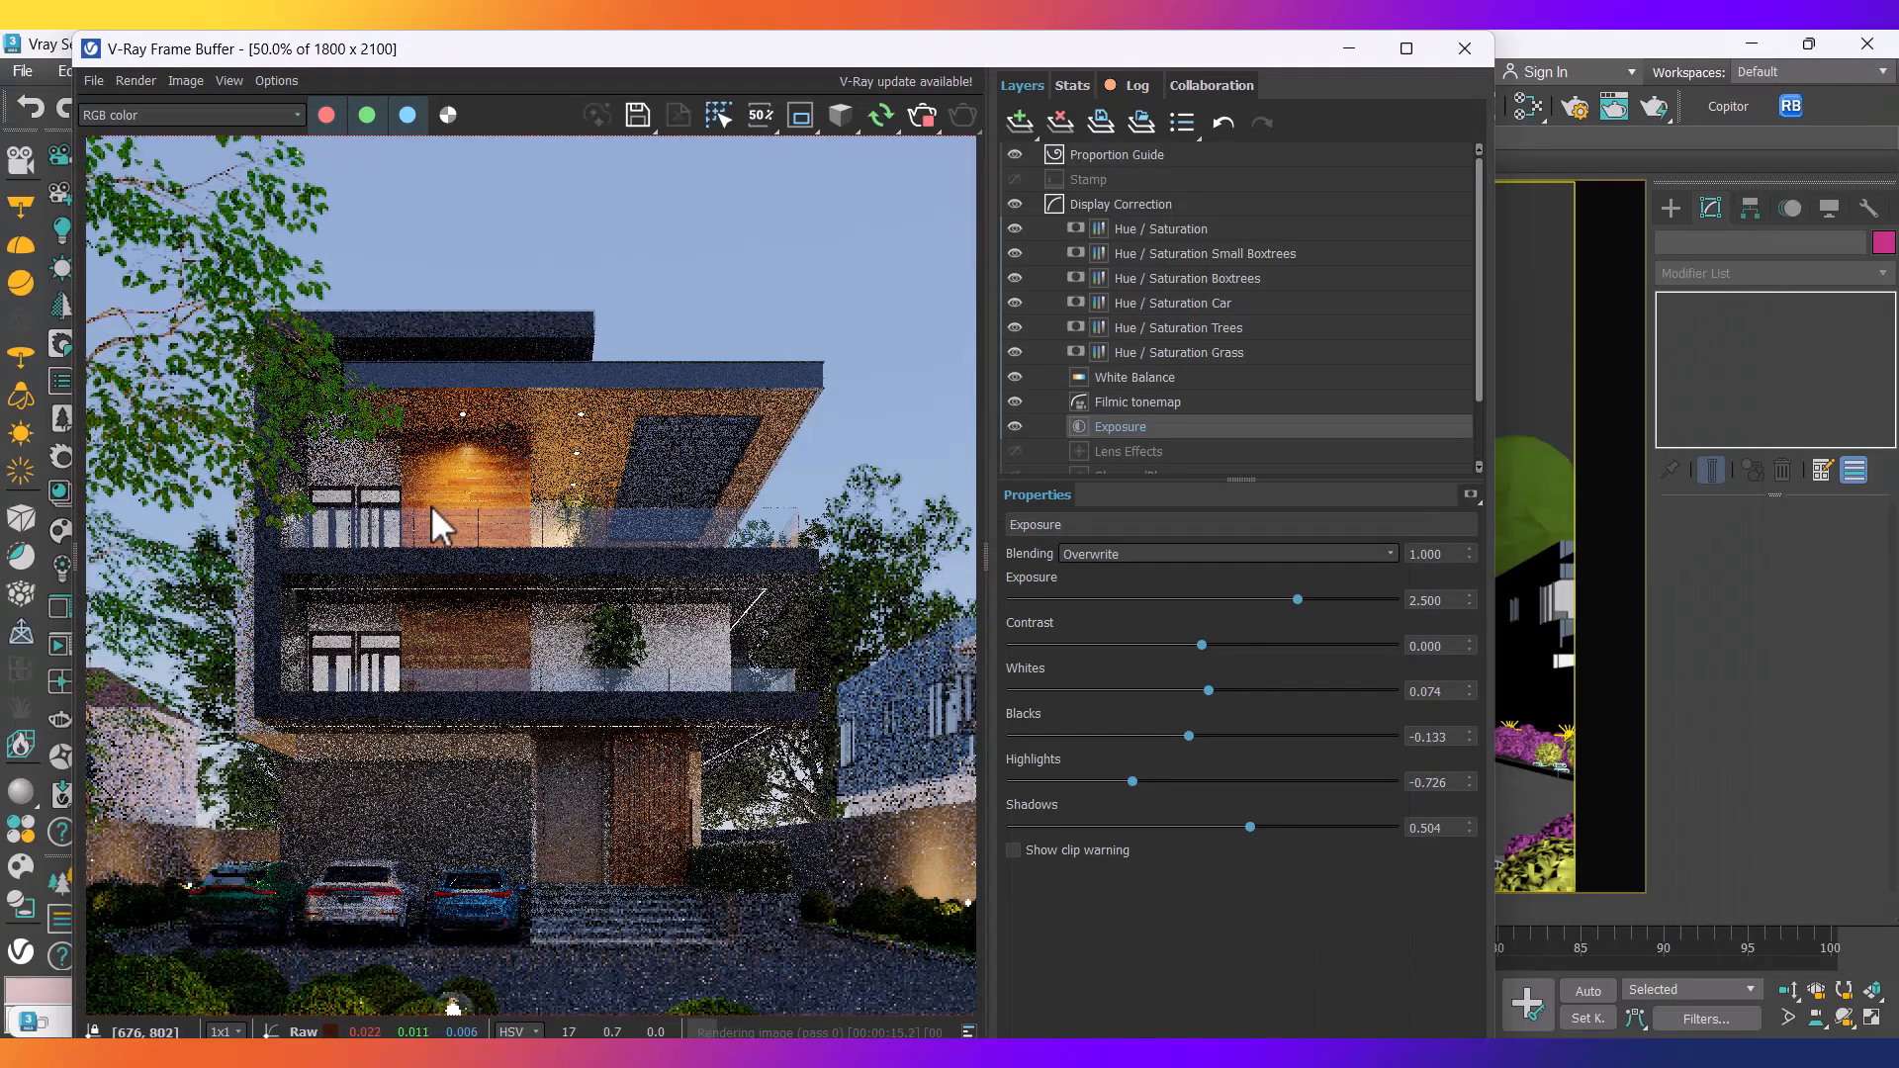
pyautogui.scroll(-2, 525, 362)
pyautogui.scroll(2, 388, 772)
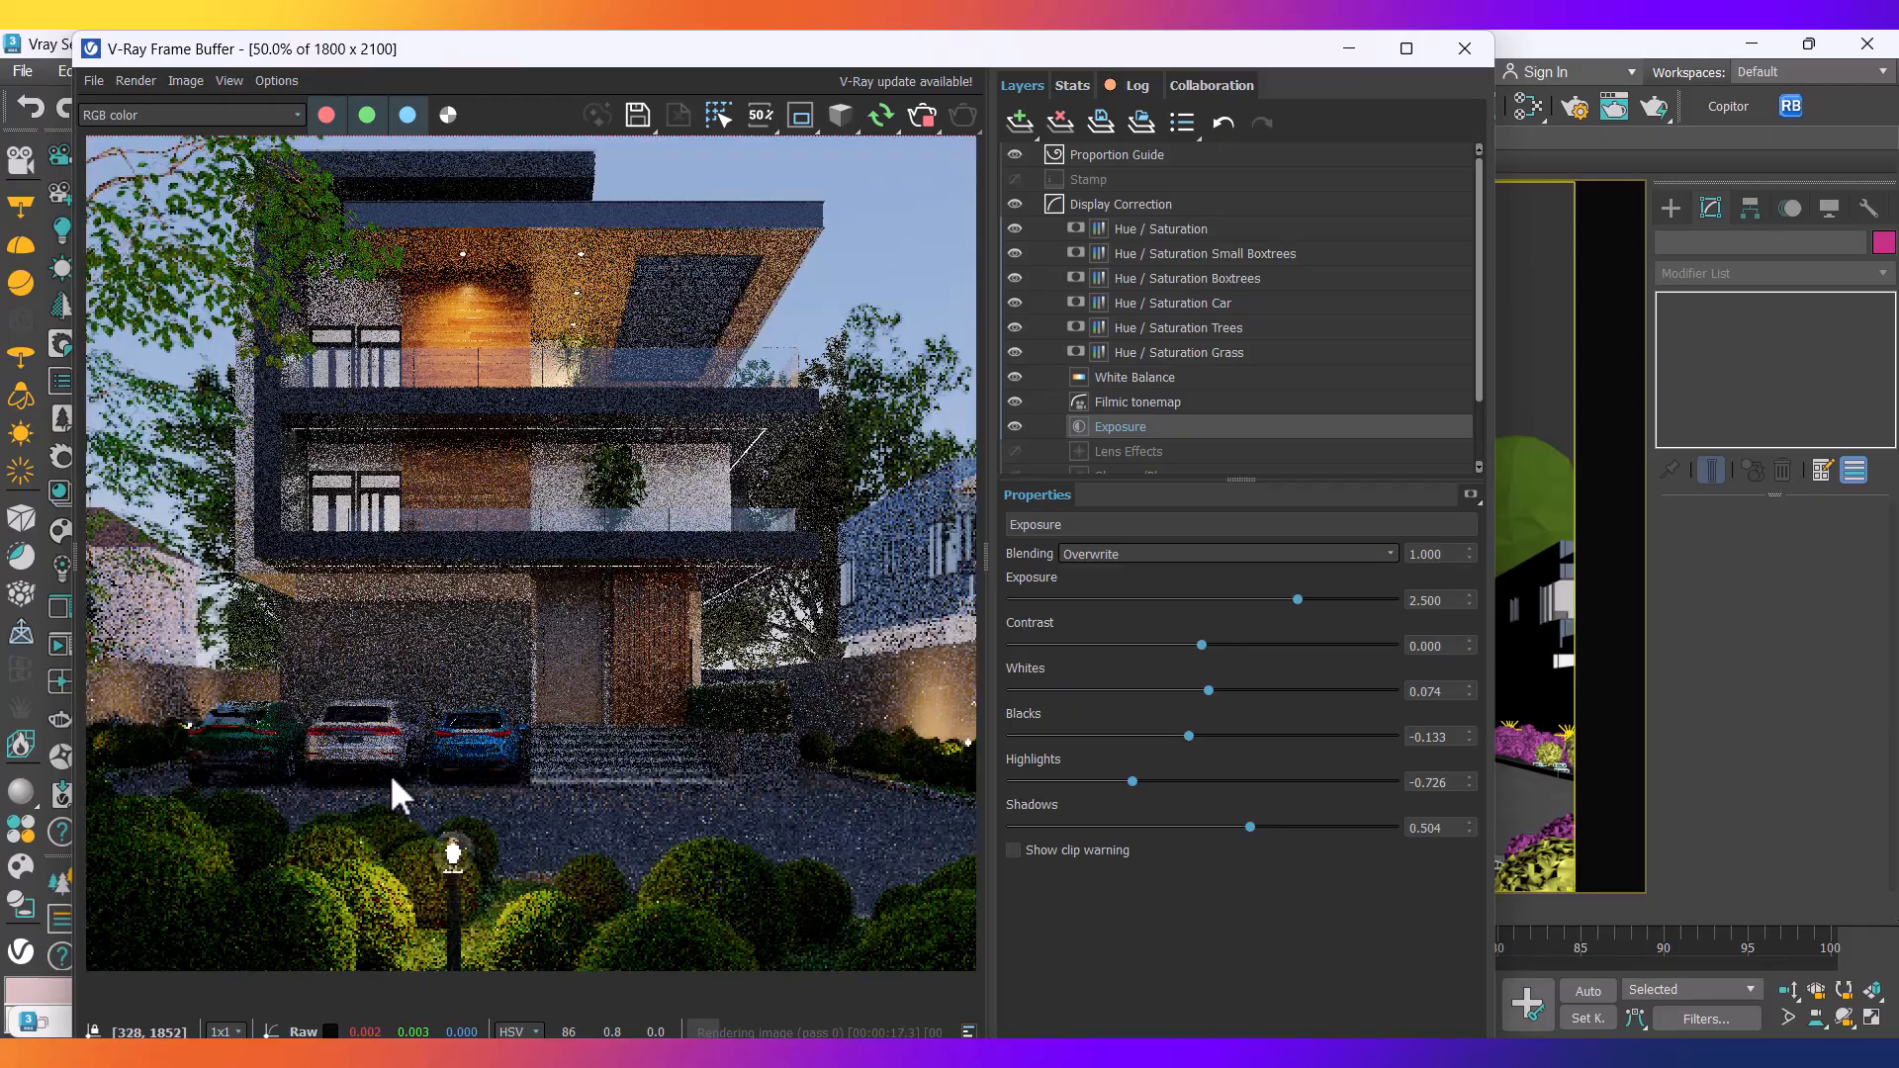
pyautogui.scroll(-2, 787, 574)
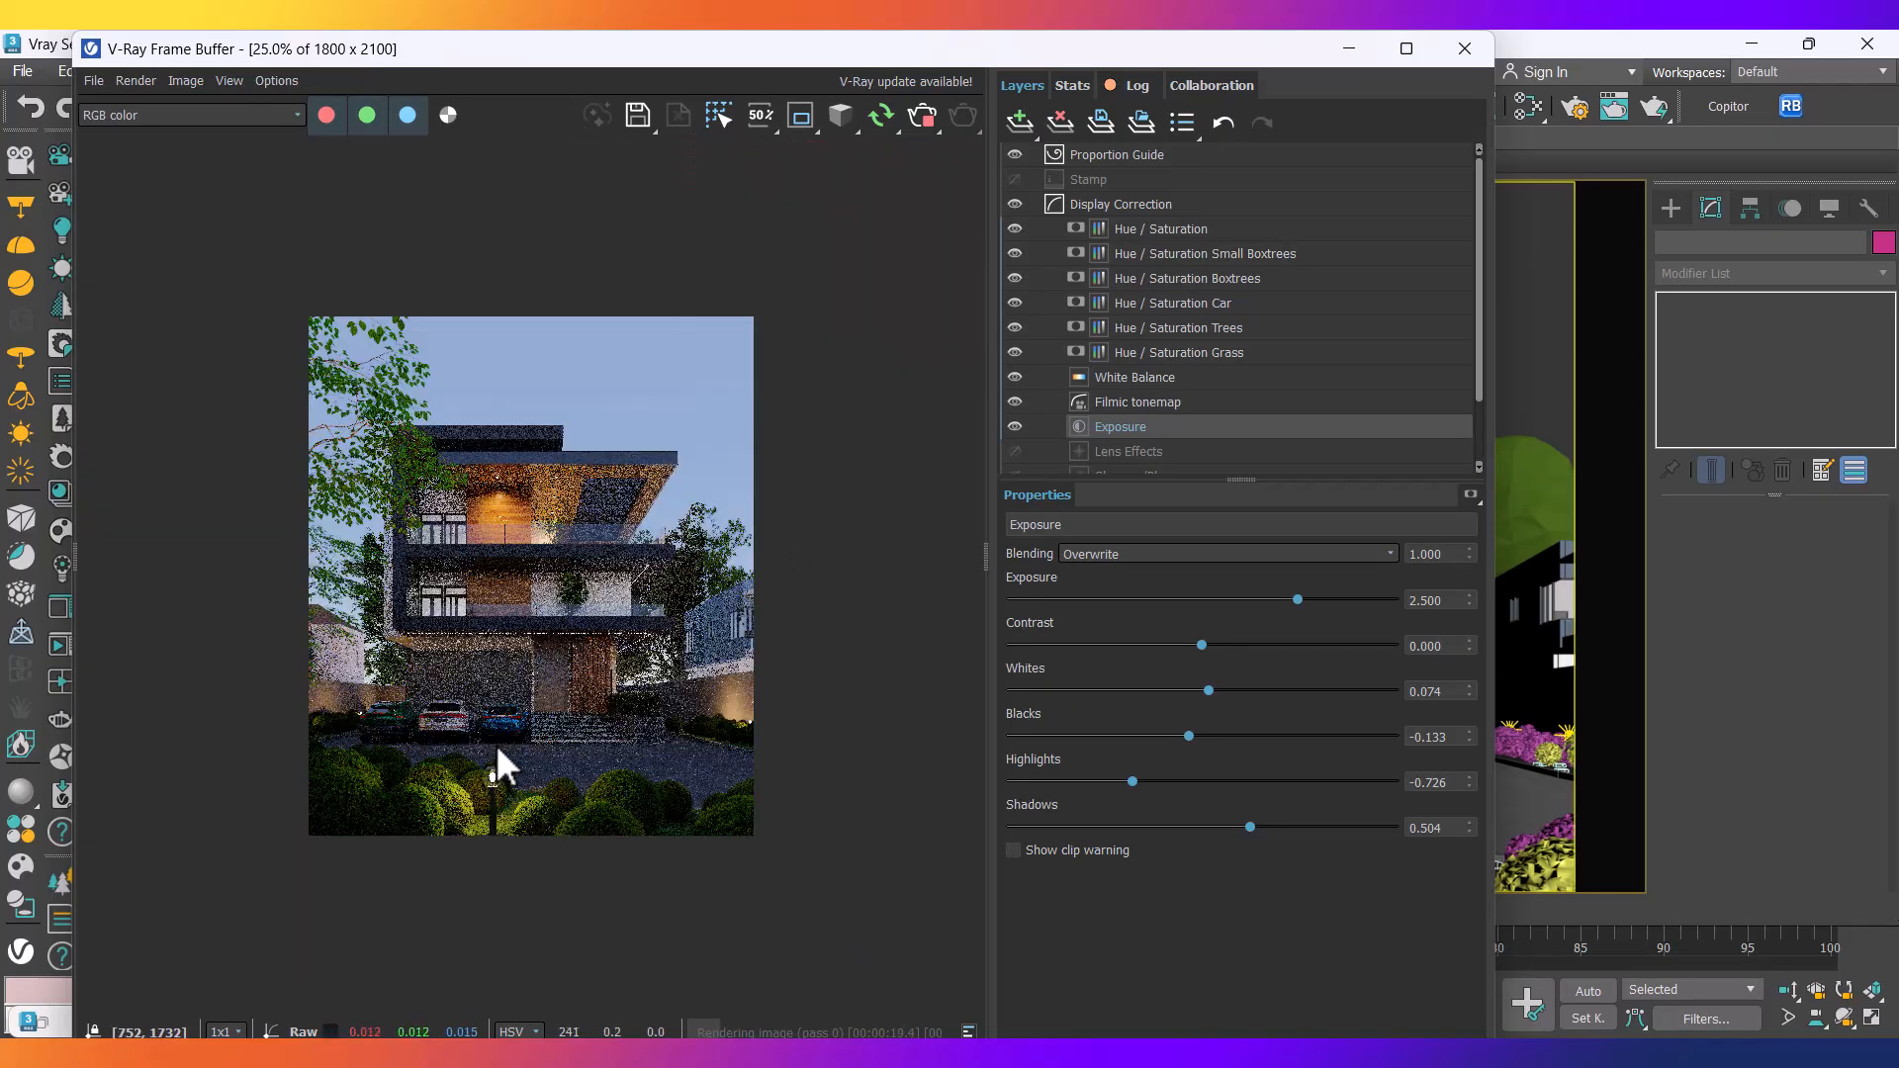
pyautogui.scroll(1, 509, 751)
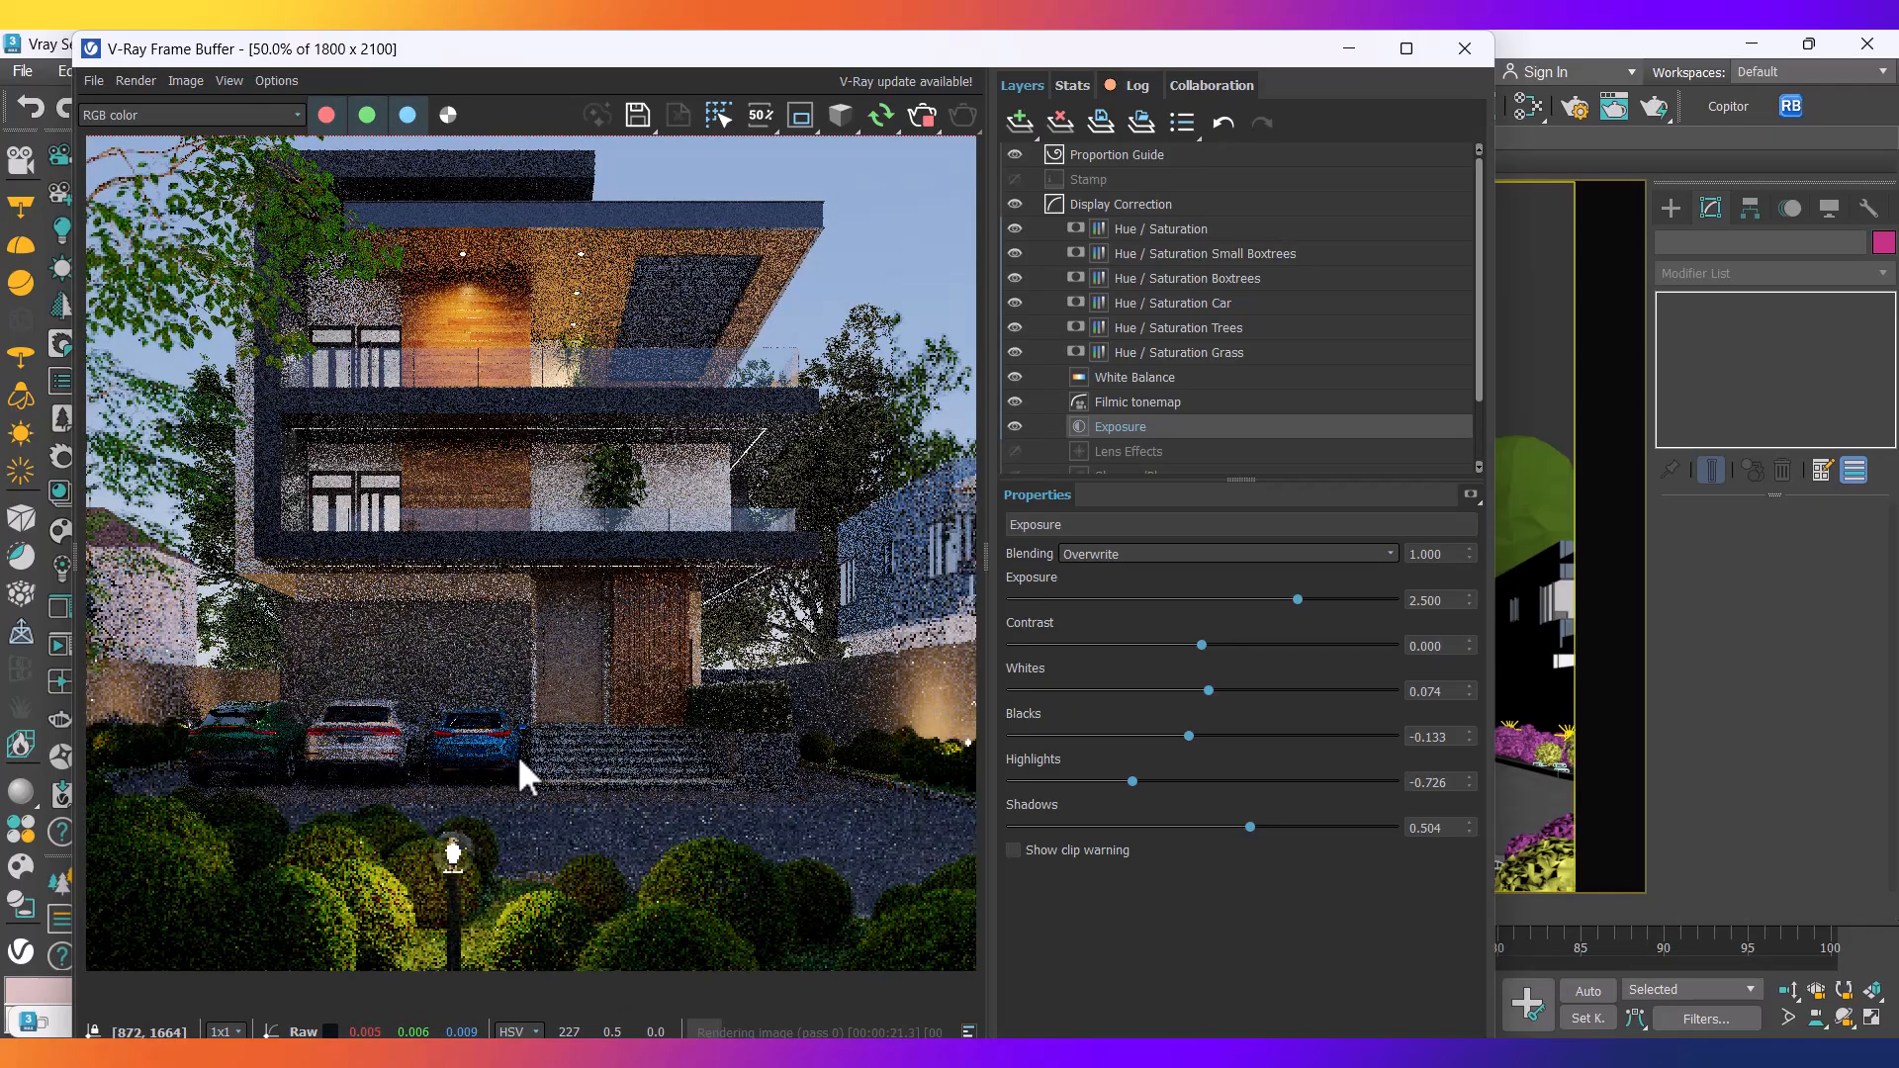
pyautogui.scroll(-1, 584, 682)
pyautogui.scroll(1, 480, 523)
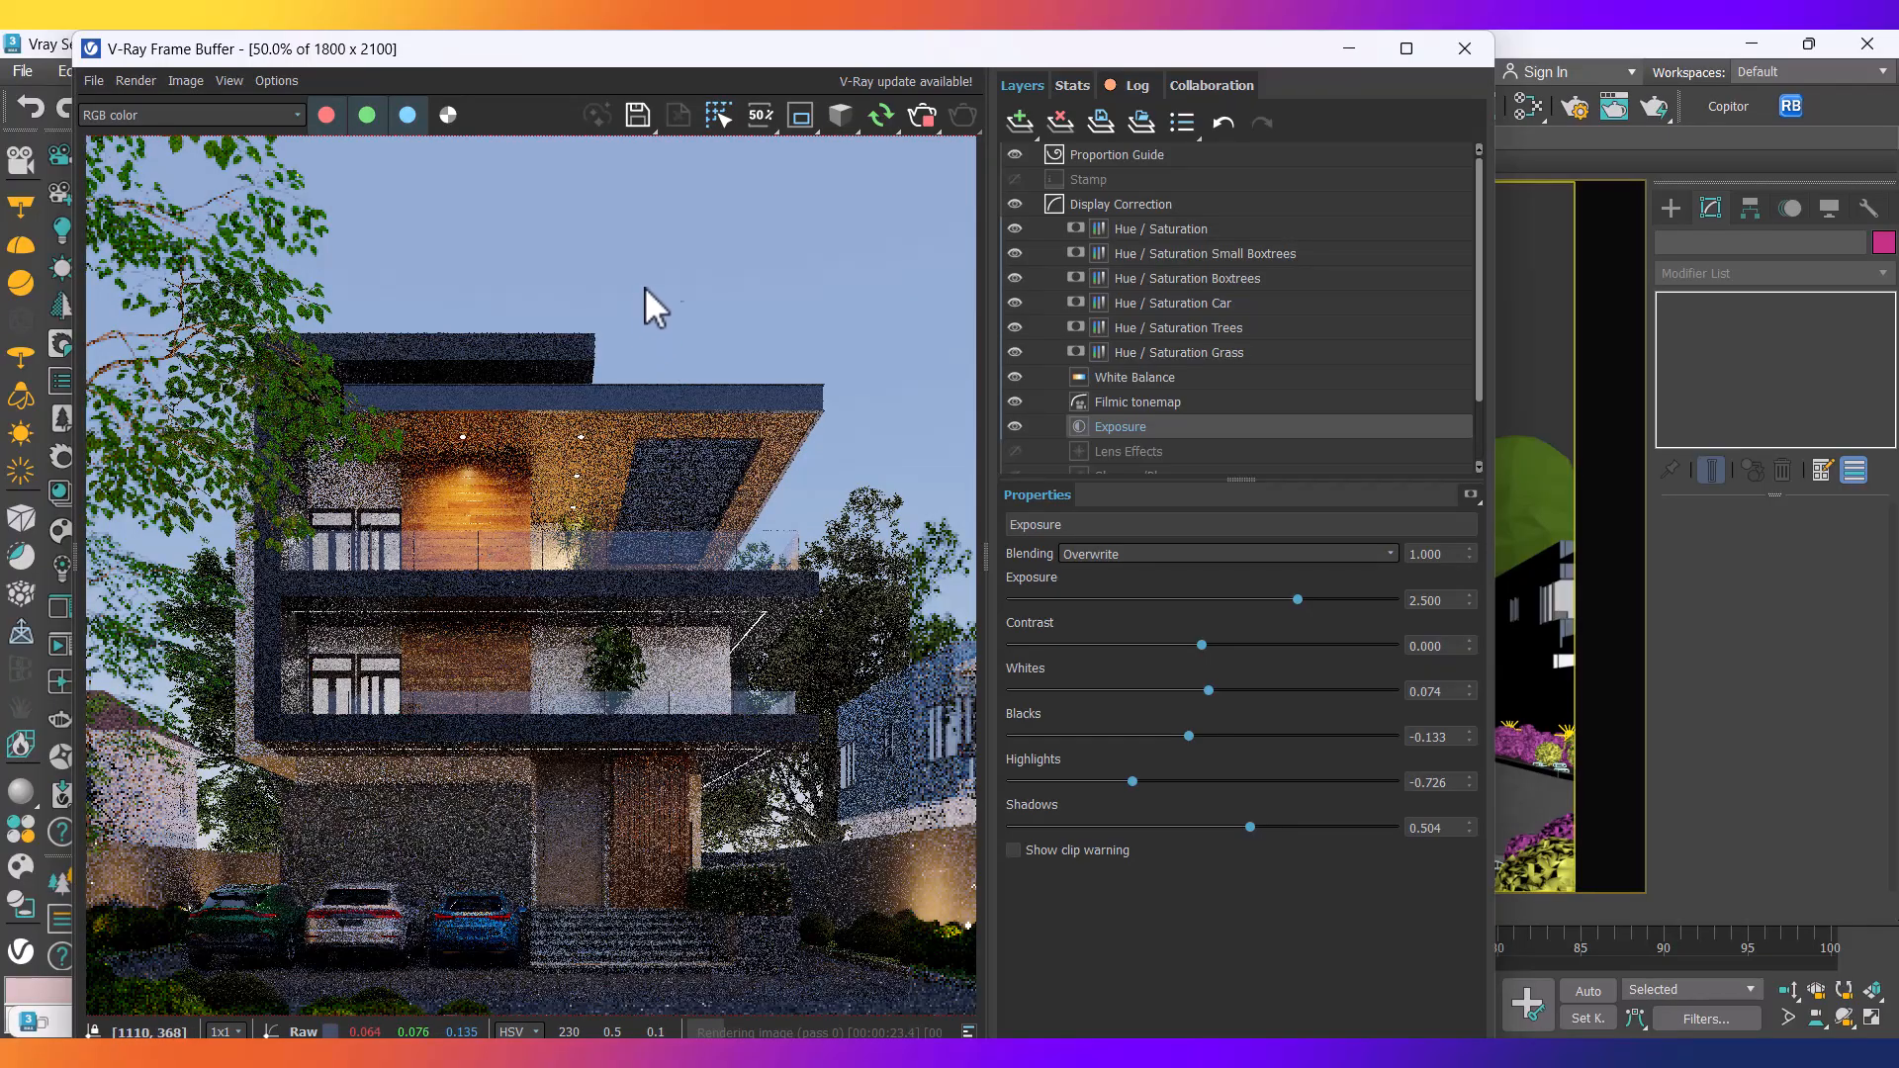
# Lower the DefaultVRaySky intensity multiplier to 0.15 in the Slate Material Editor and check the render.
pyautogui.click(1528, 105)
pyautogui.moveTo(1140, 560); pyautogui.dragTo(1186, 573, button='middle')
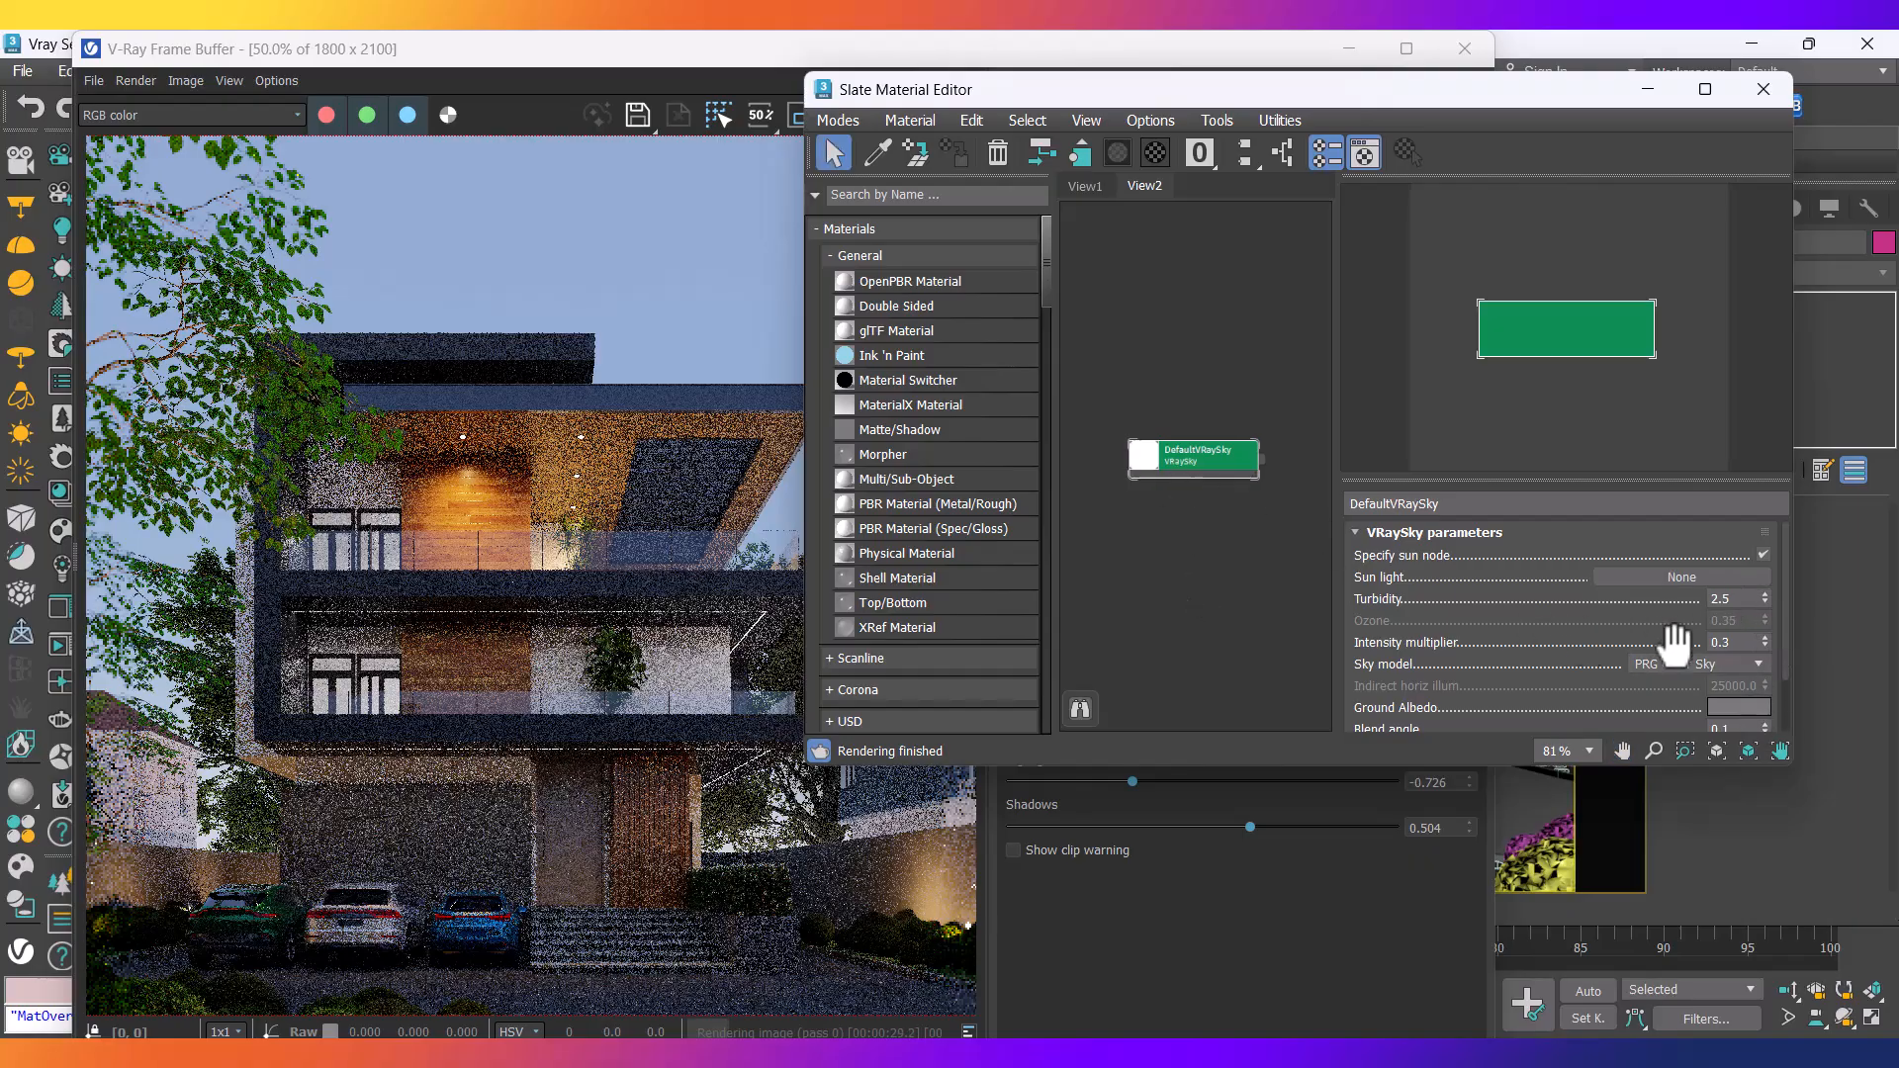
pyautogui.click(1731, 642)
pyautogui.write('0.')
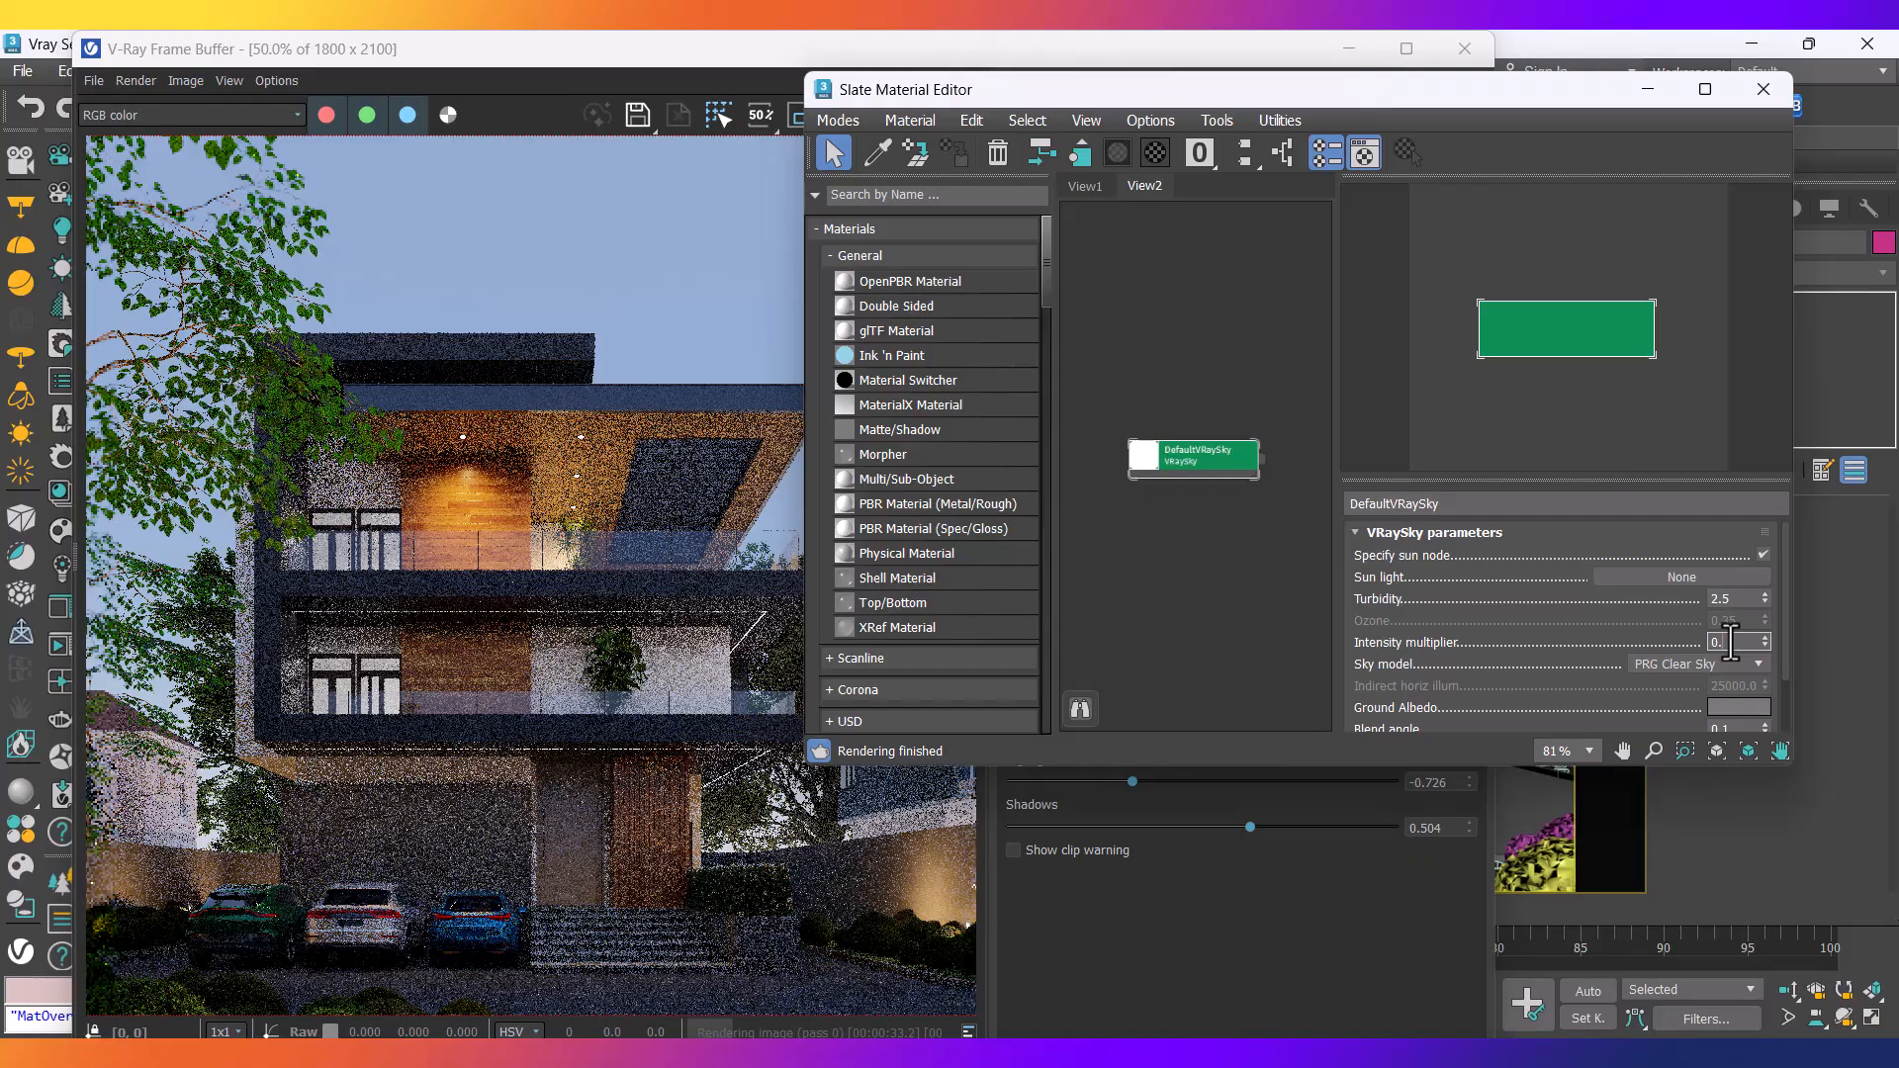
pyautogui.write('15')
pyautogui.press('Return')
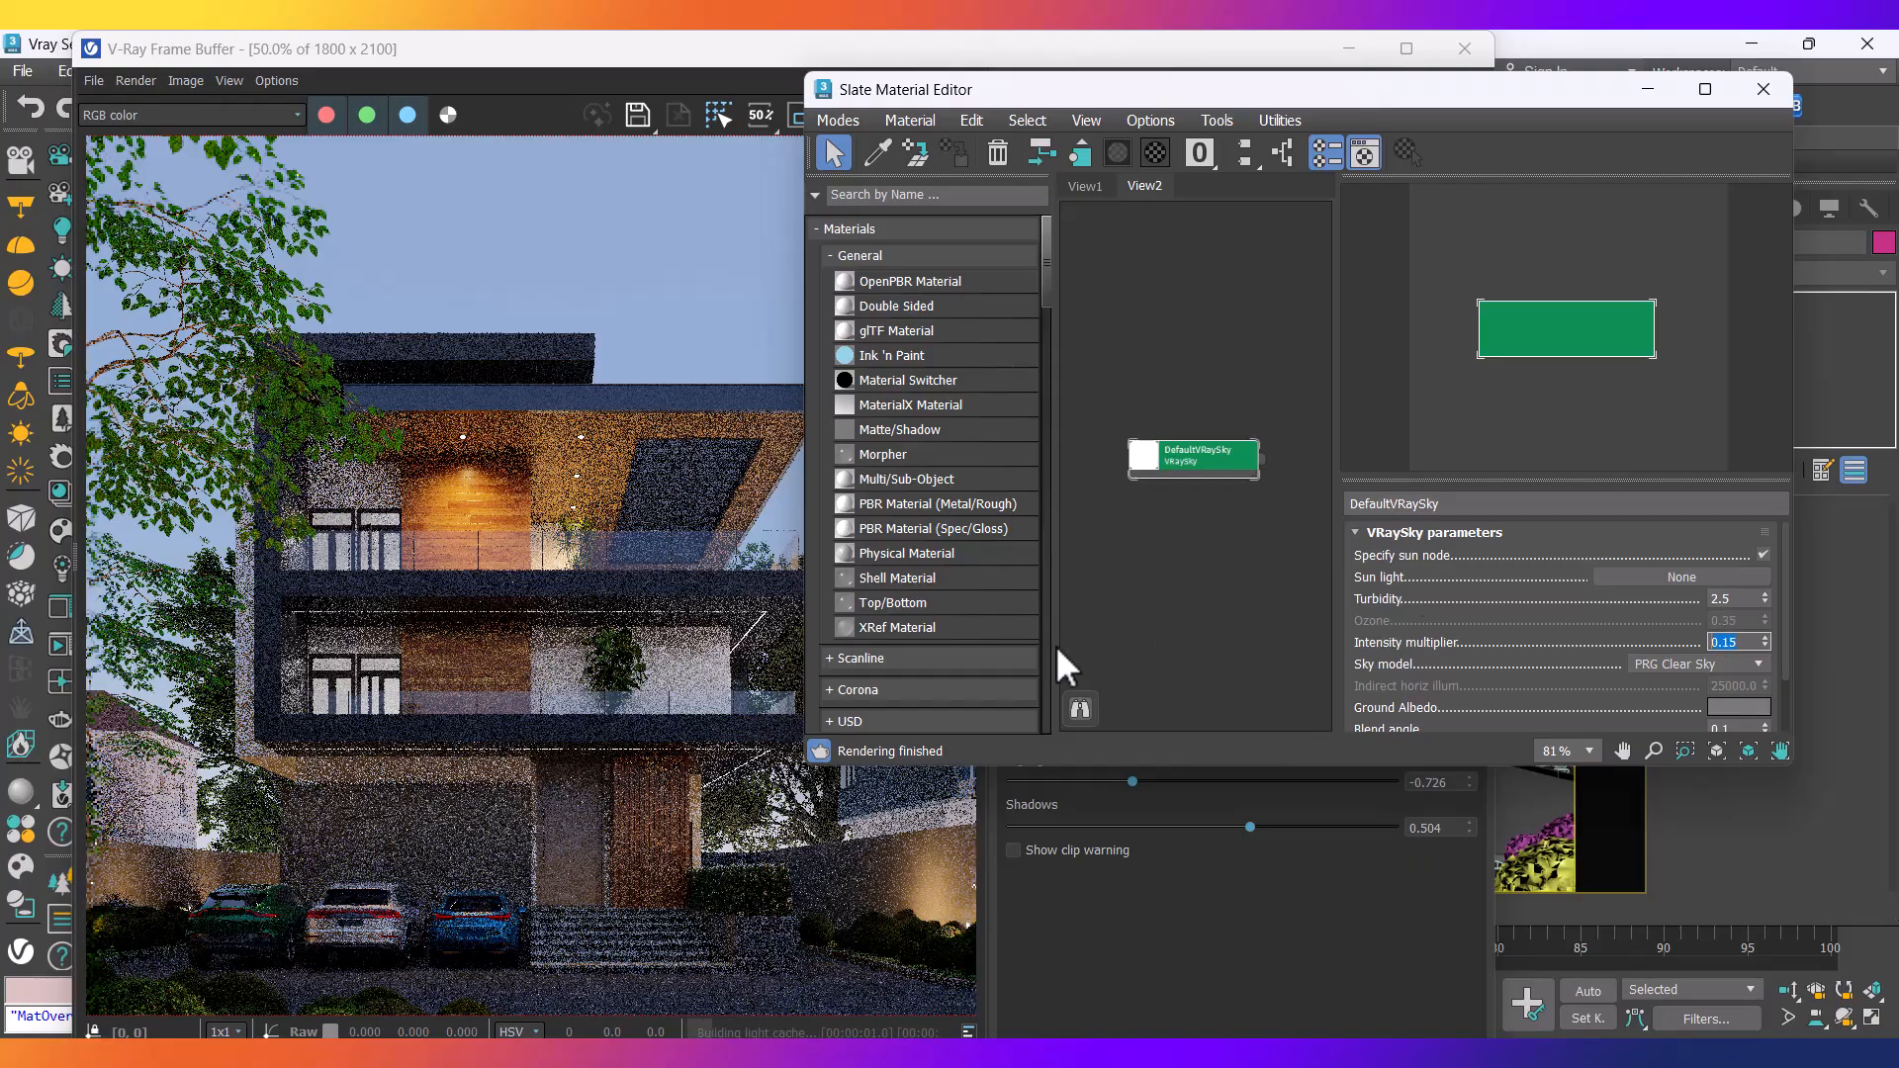
pyautogui.click(455, 623)
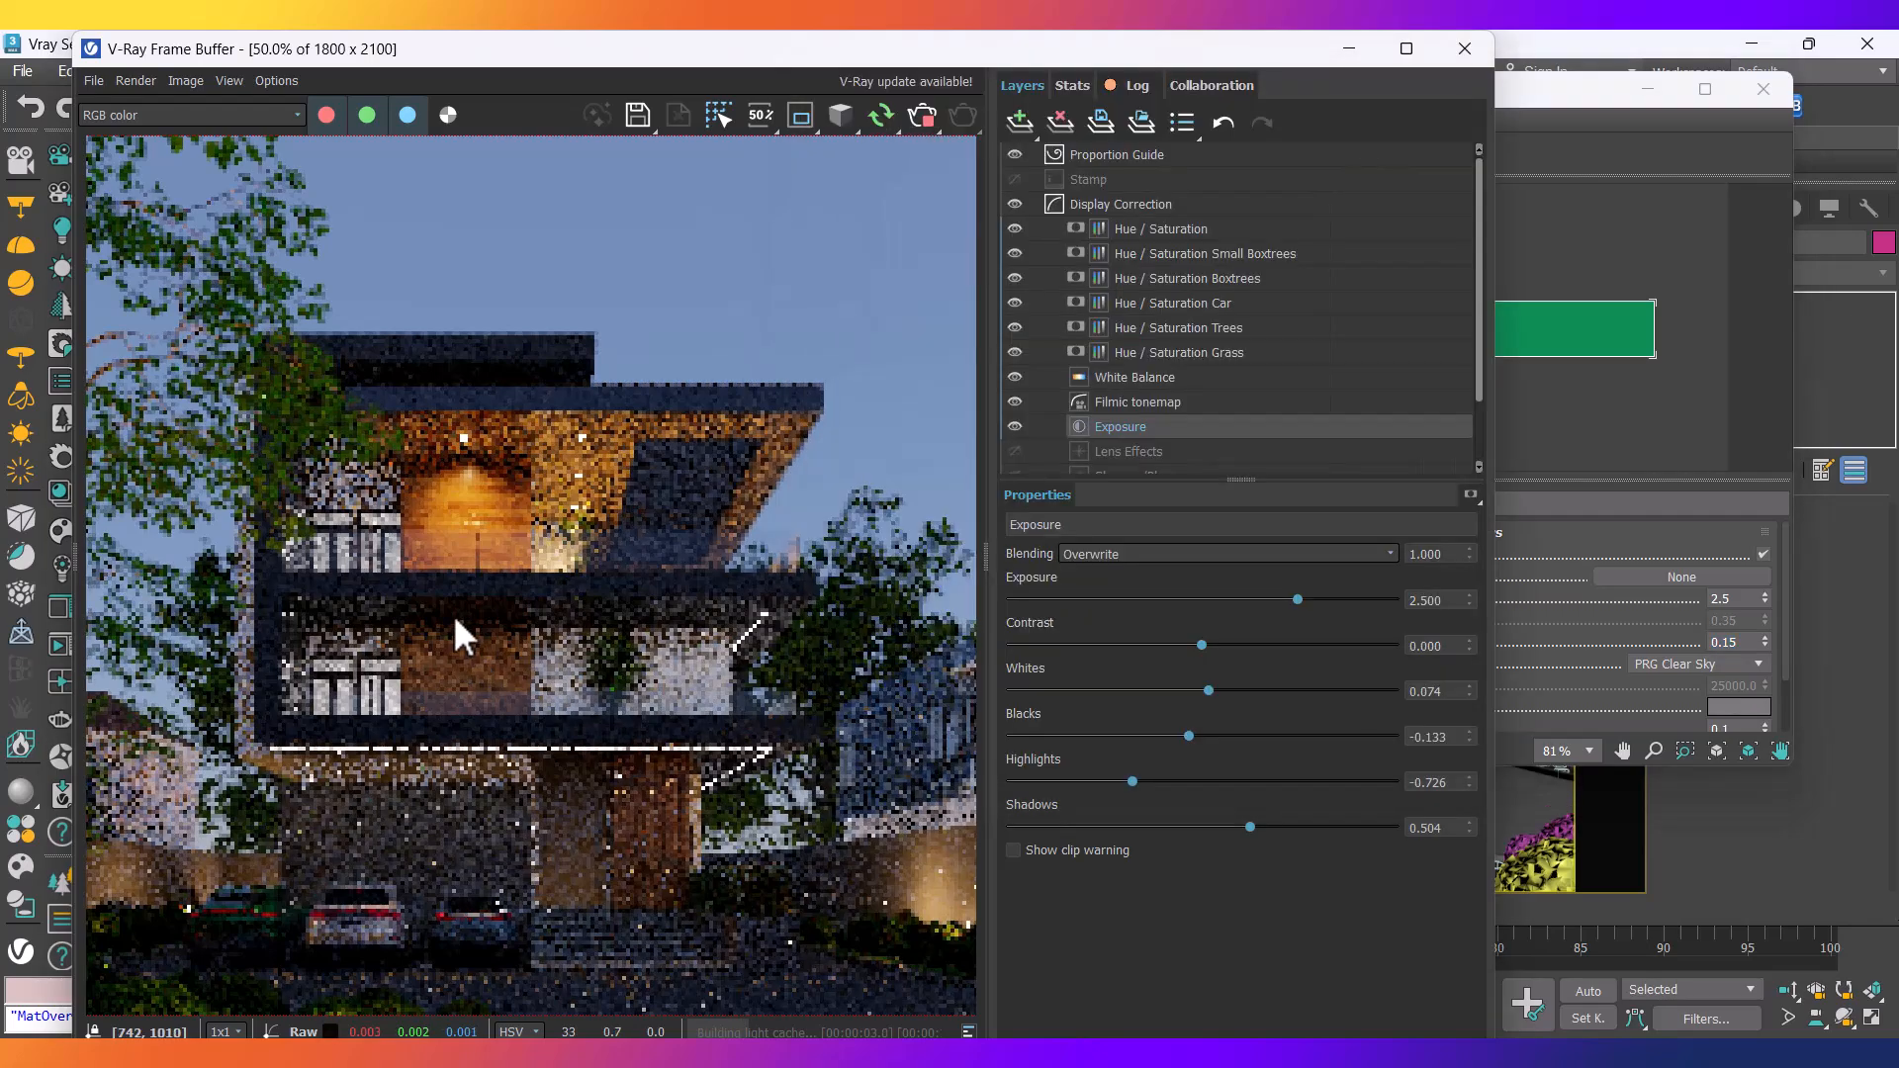
pyautogui.scroll(1, 407, 618)
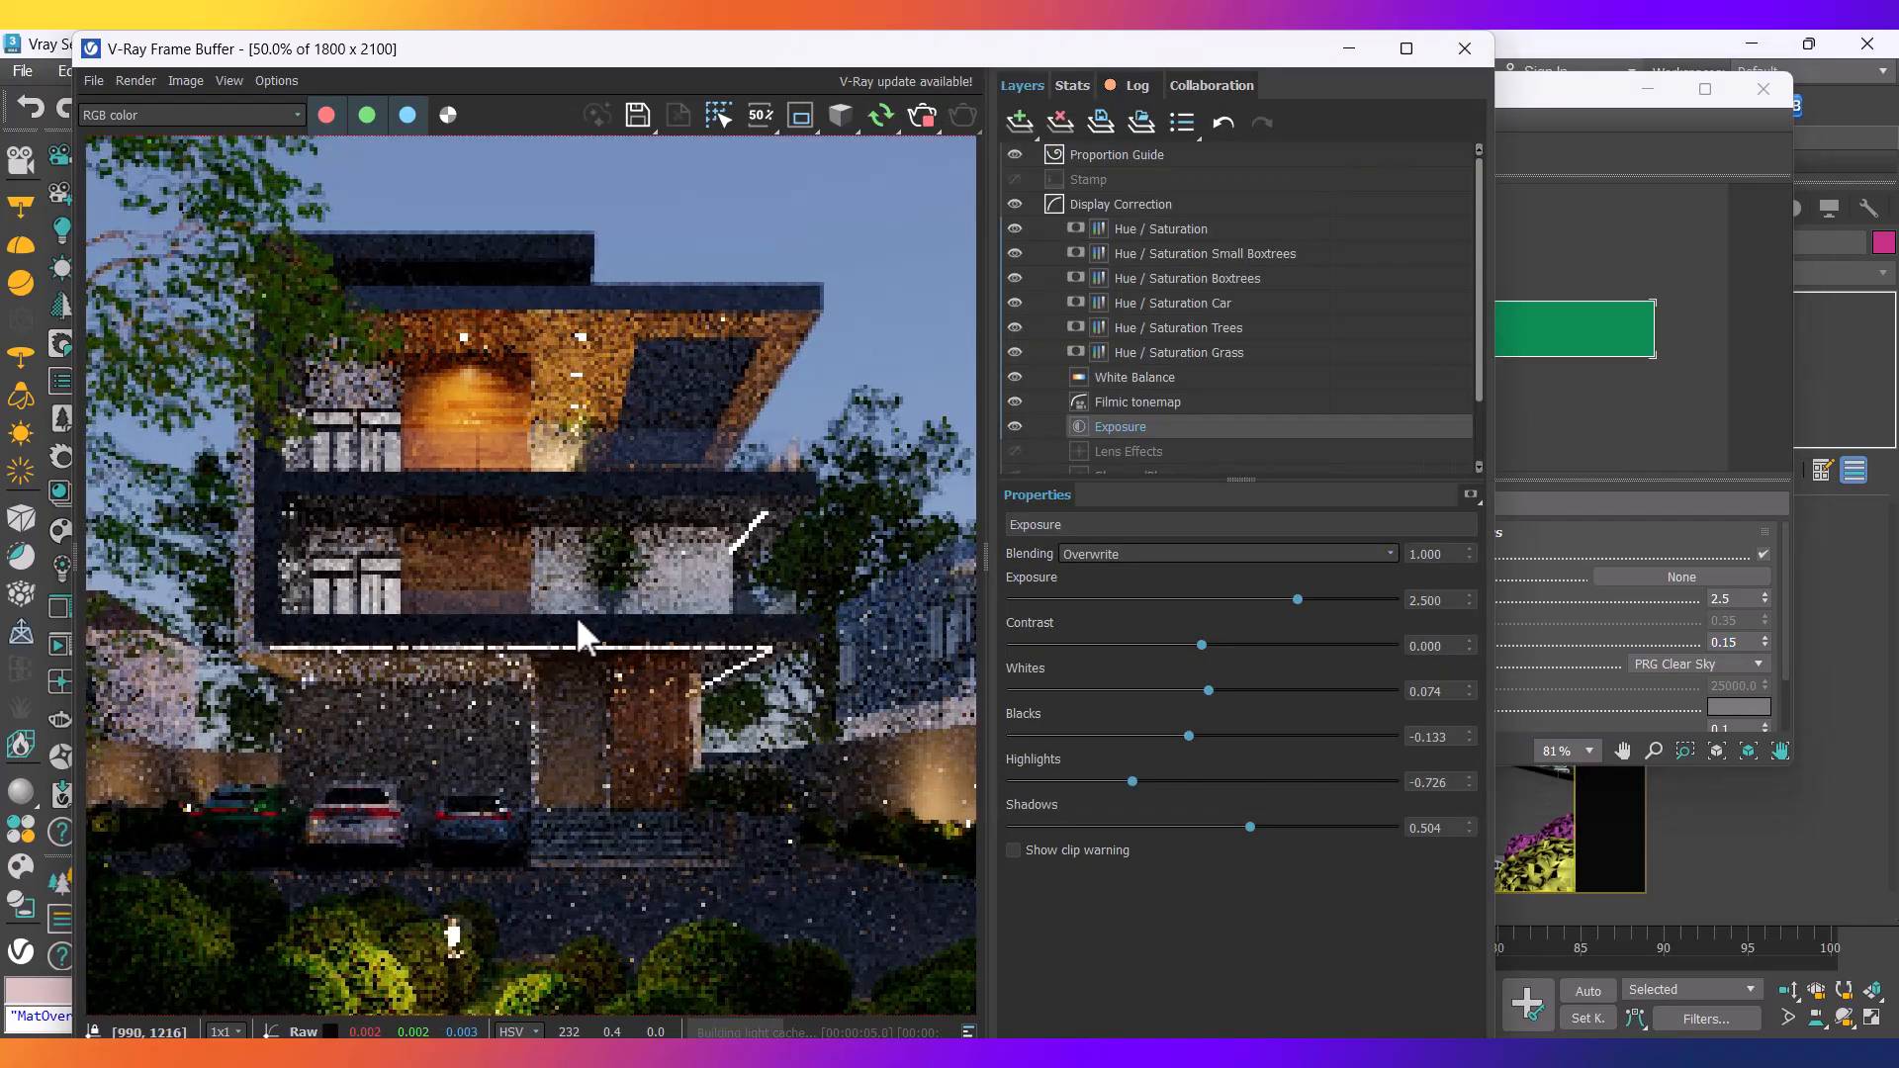
# Adjust the sky intensity multiplier to 0.2 and review the refreshed dusk render.
pyautogui.click(1736, 643)
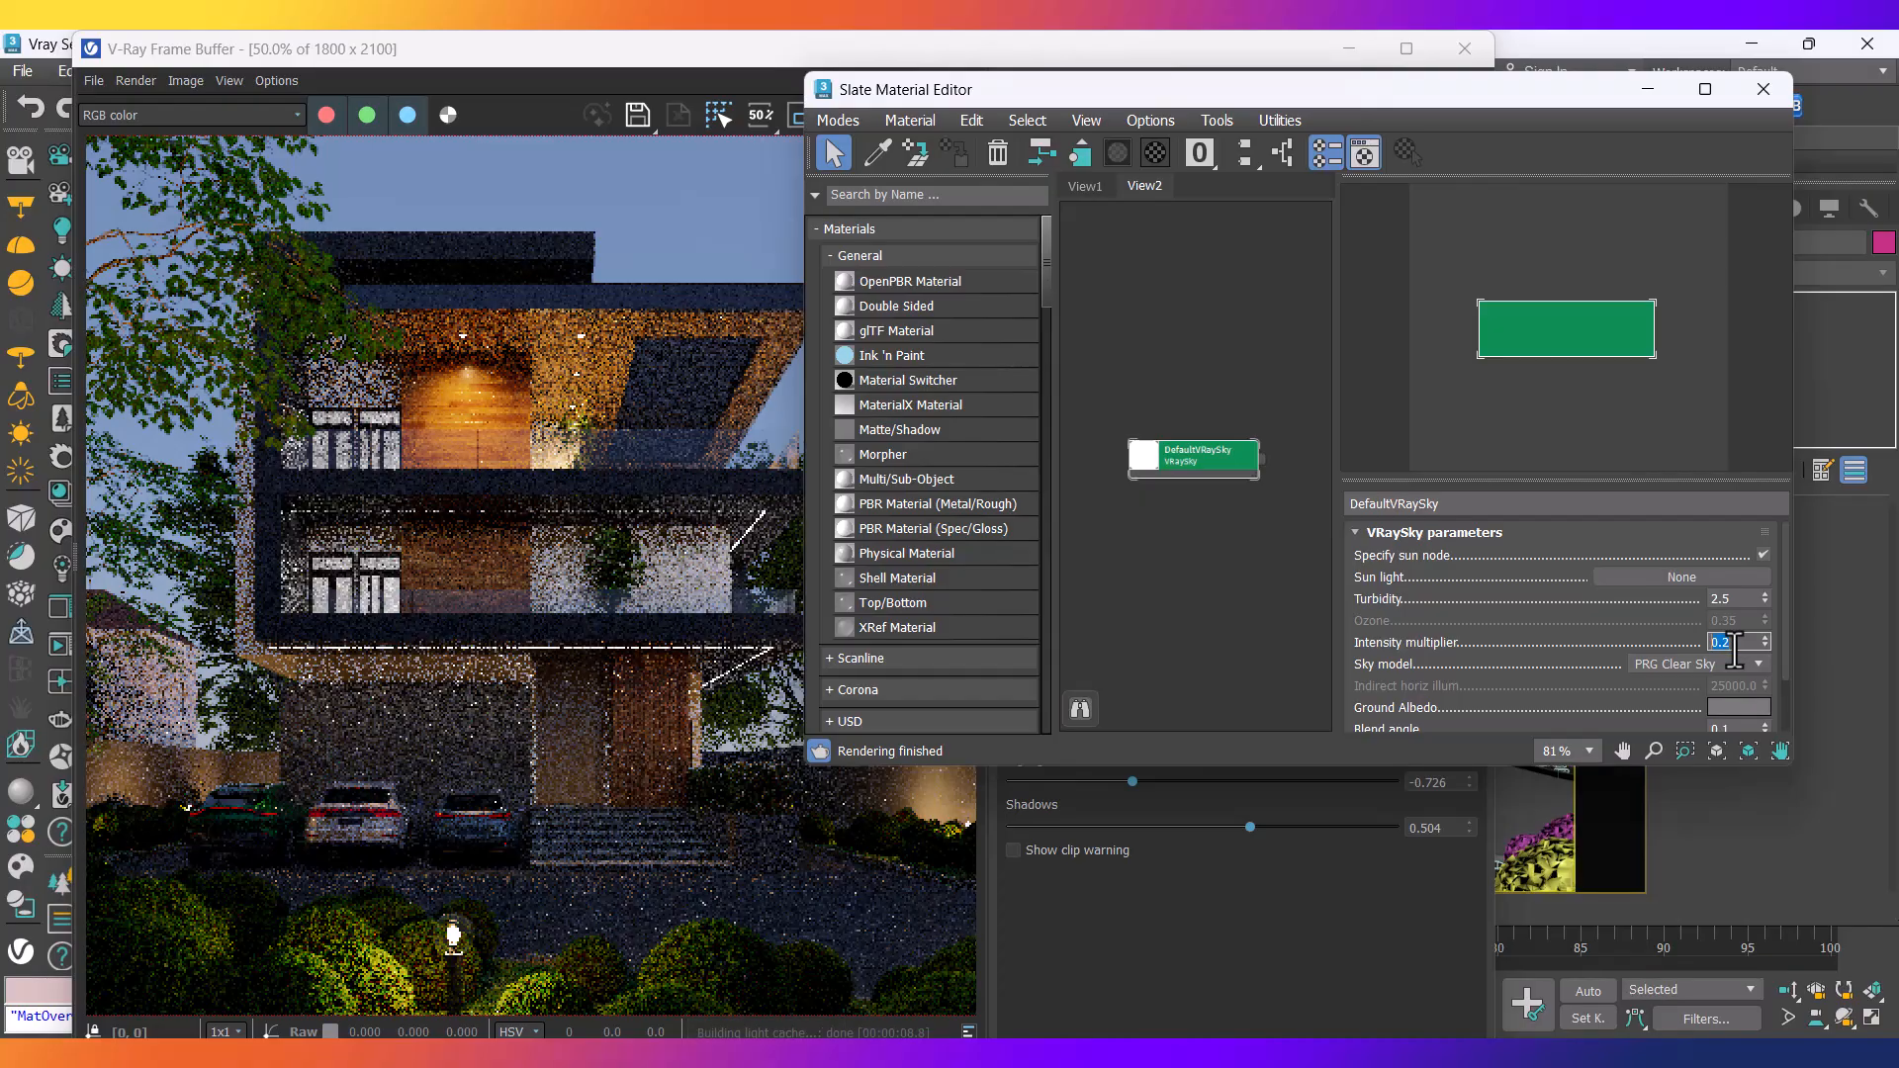
pyautogui.click(477, 608)
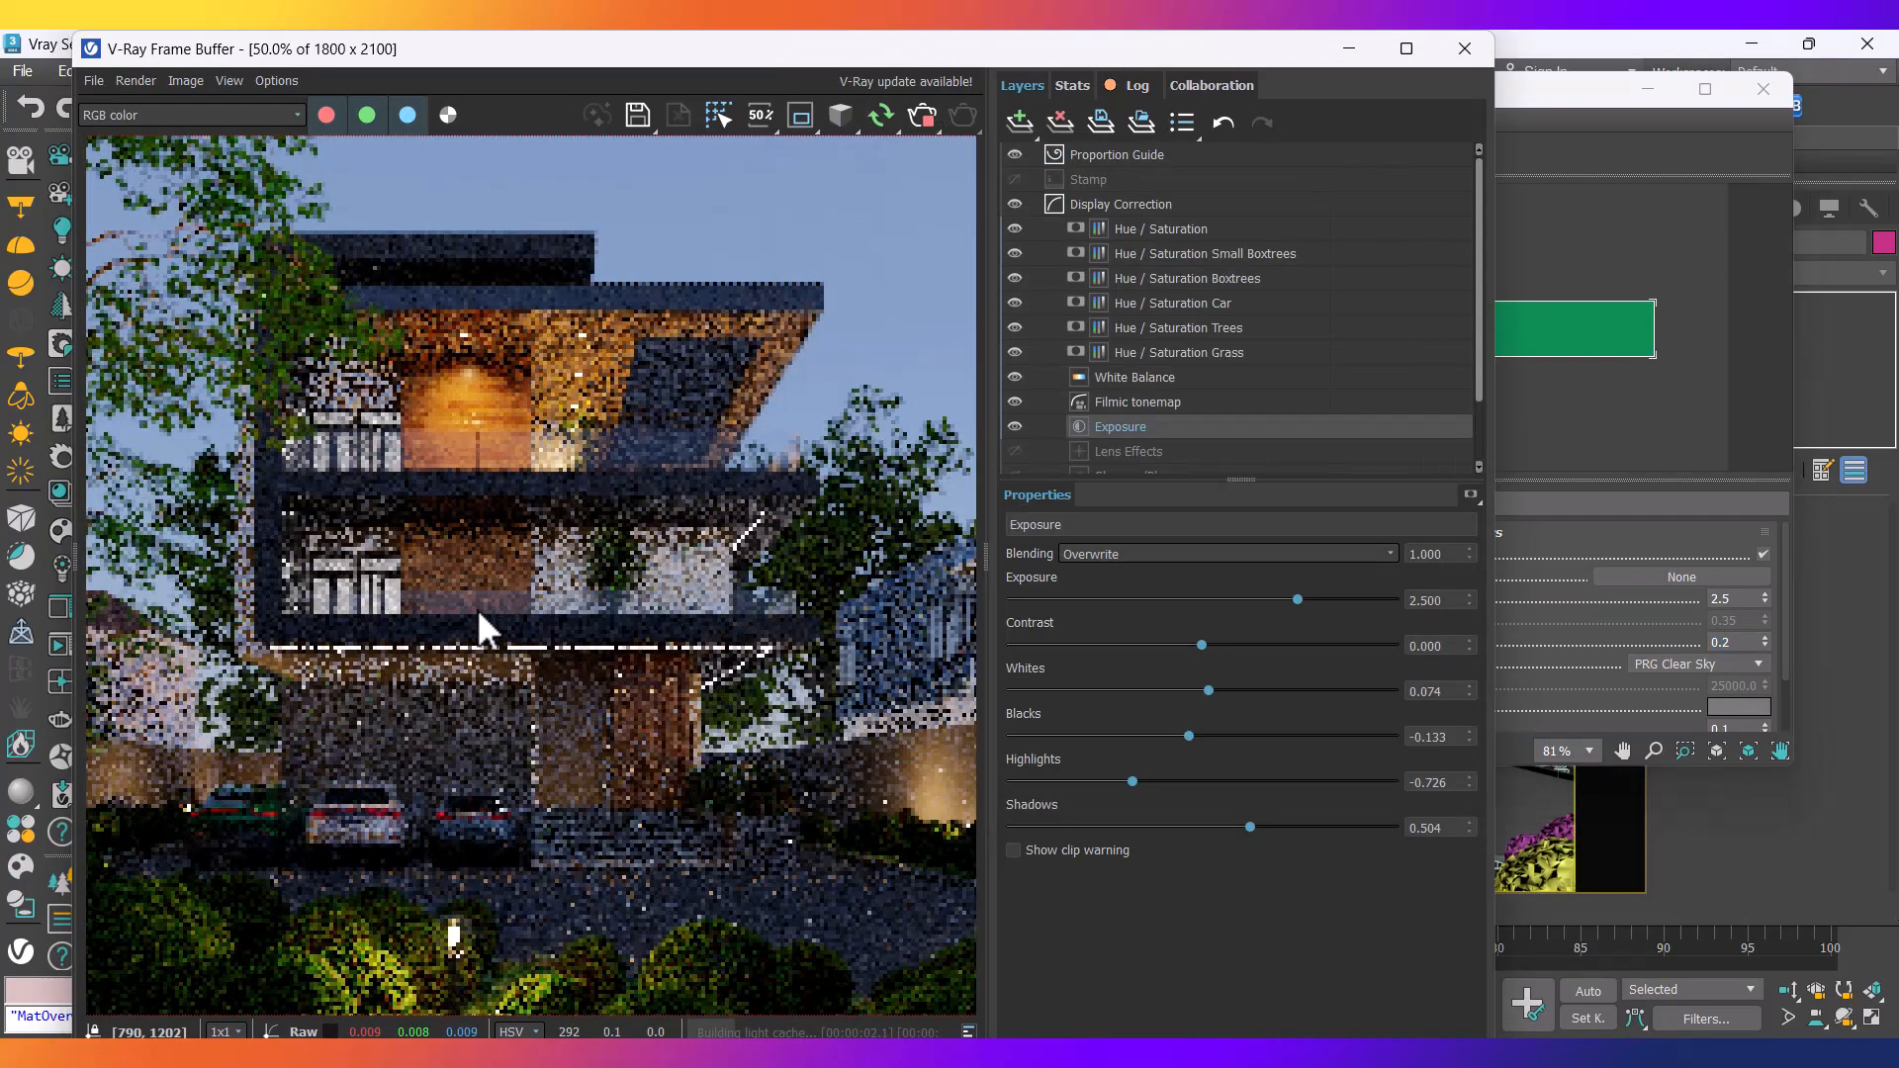
pyautogui.scroll(-2, 536, 572)
pyautogui.scroll(1, 340, 733)
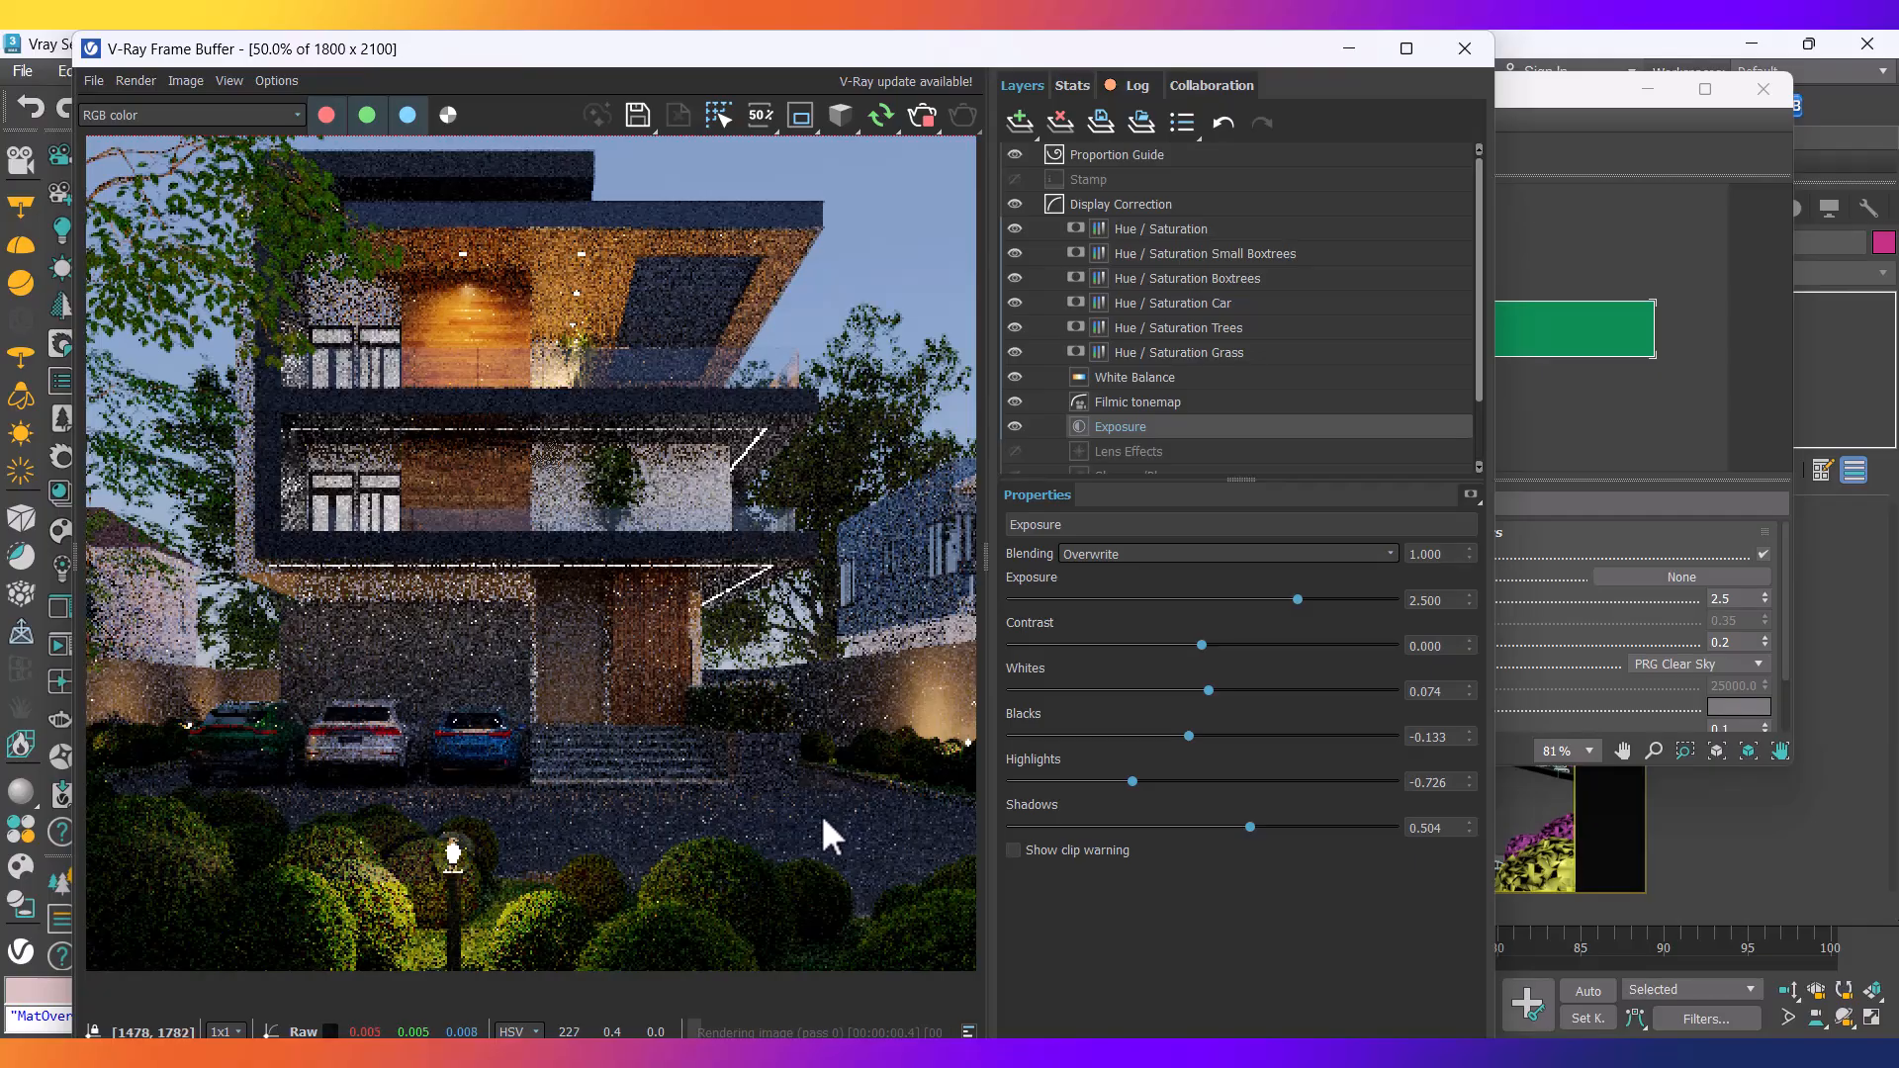
pyautogui.click(1056, 1051)
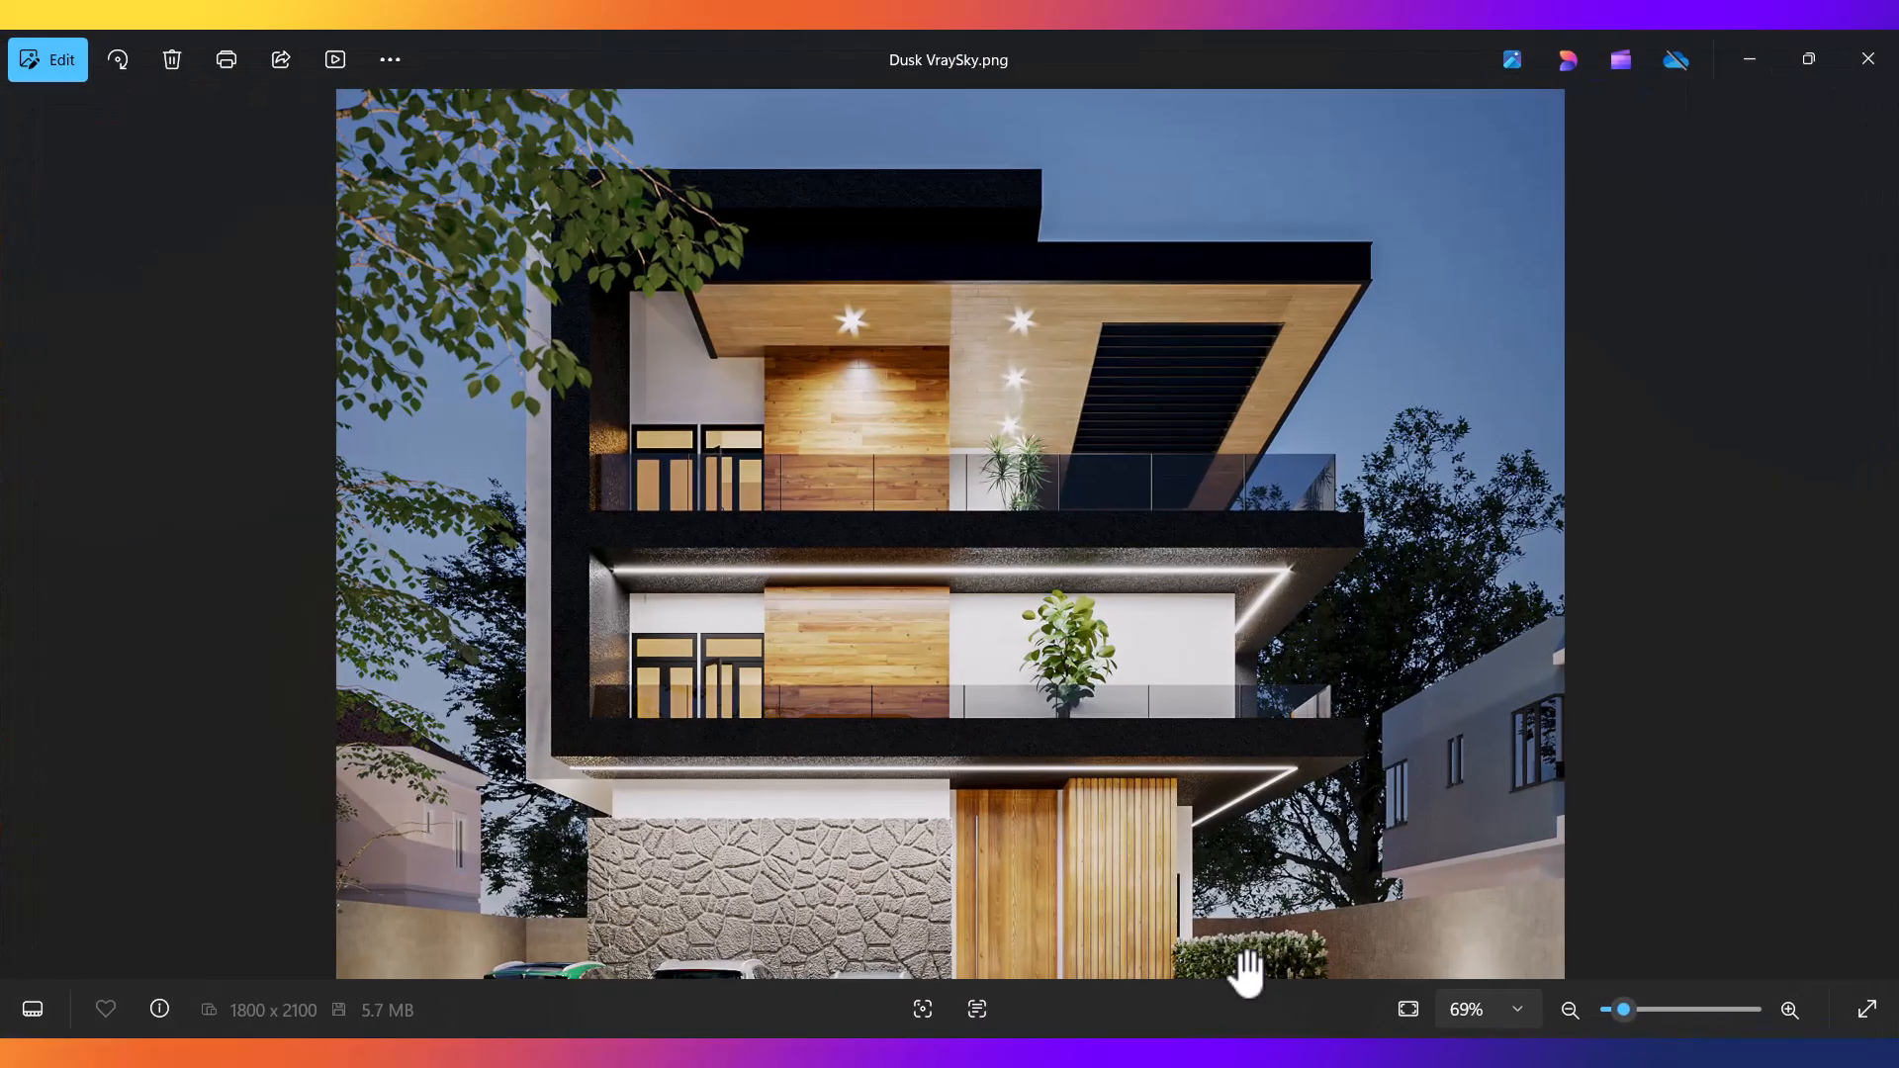
pyautogui.scroll(-5, 1056, 767)
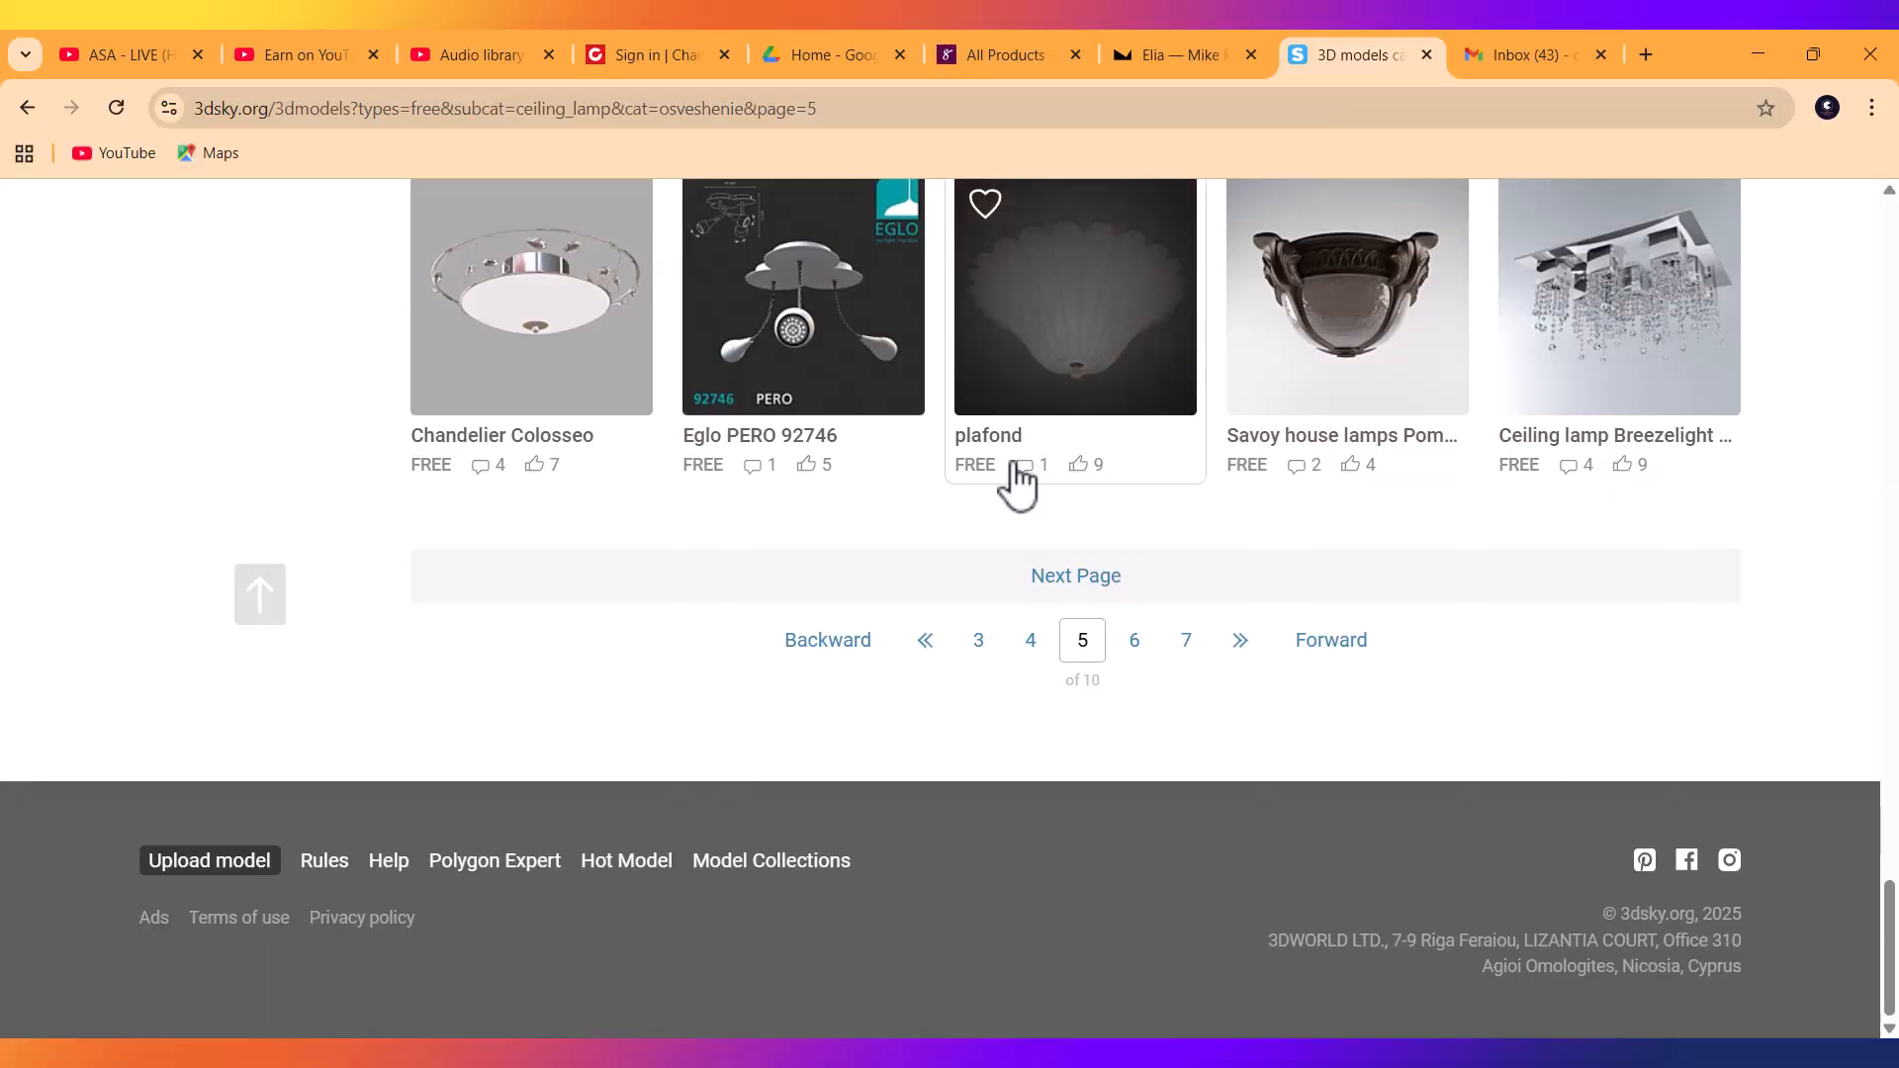
pyautogui.scroll(5, 1016, 485)
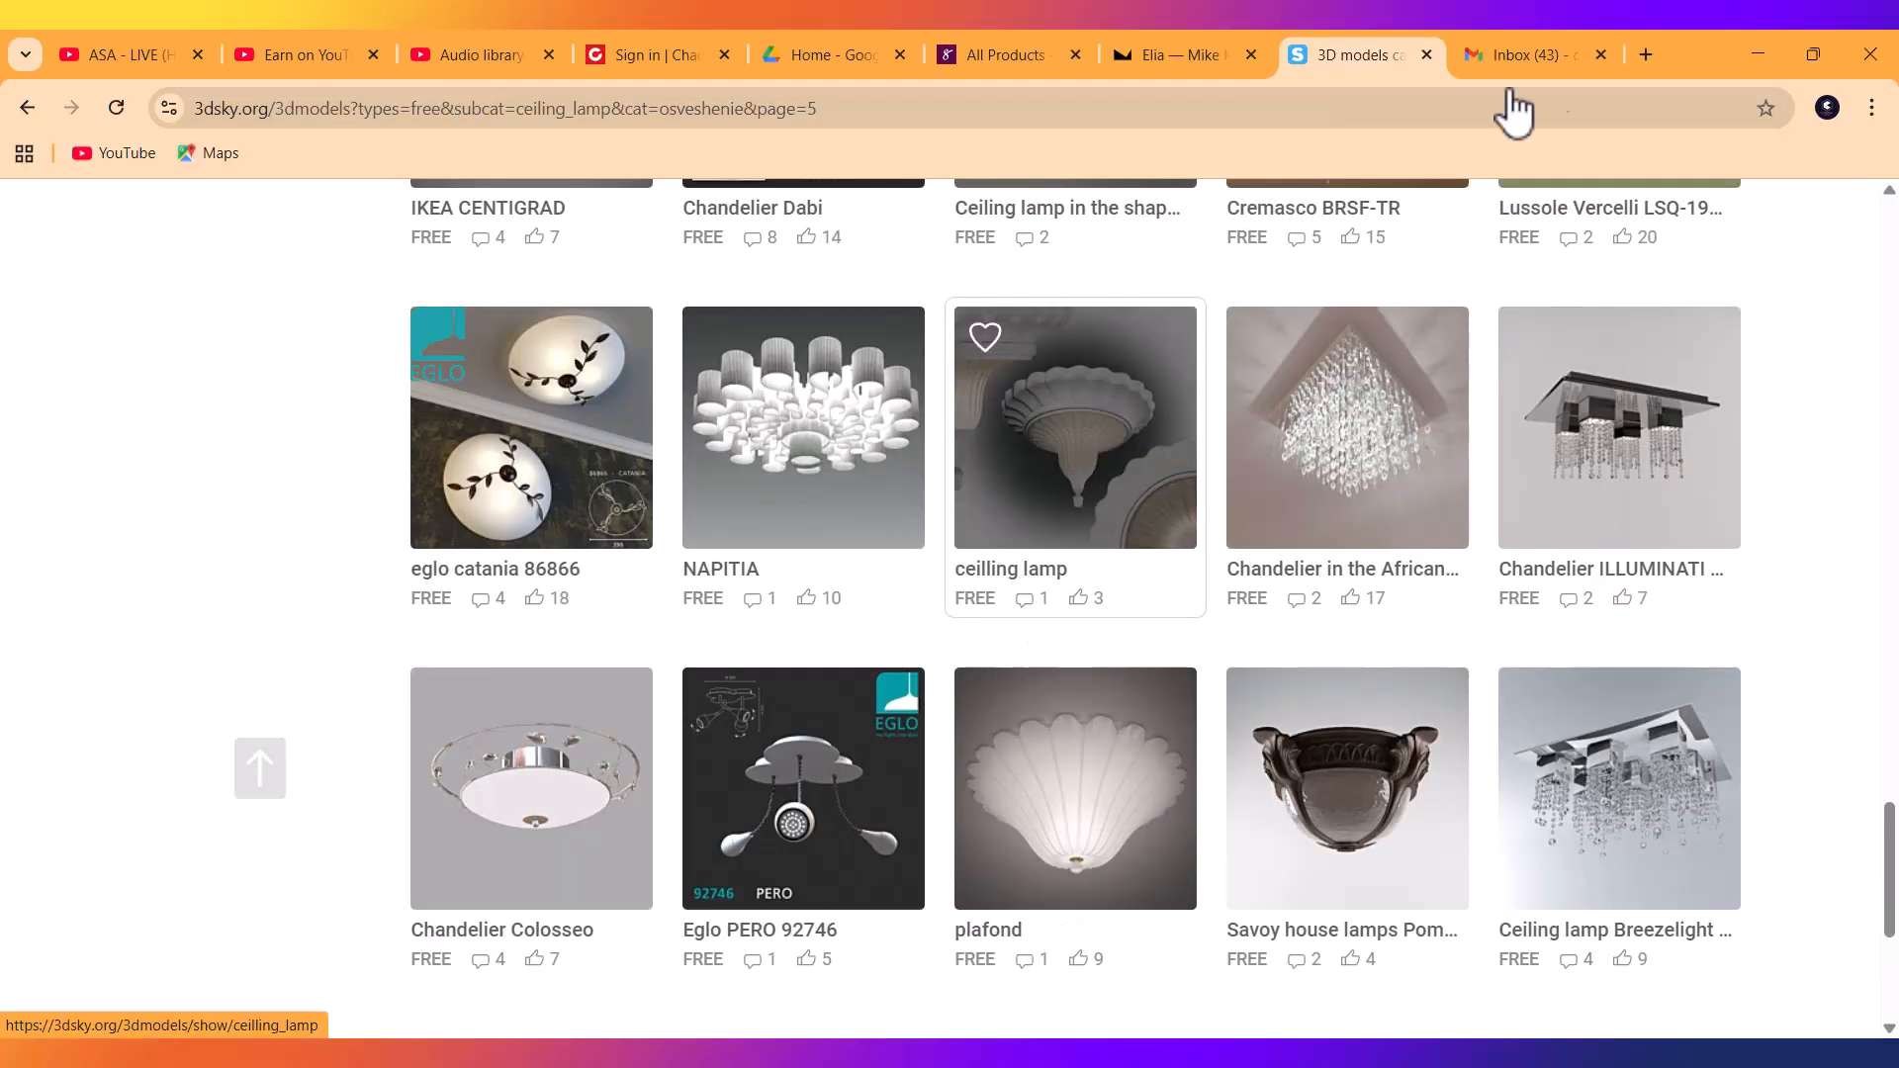
# Switch to the Mike Kelley tab and page through the Elia Residence gallery photos.
pyautogui.click(1197, 69)
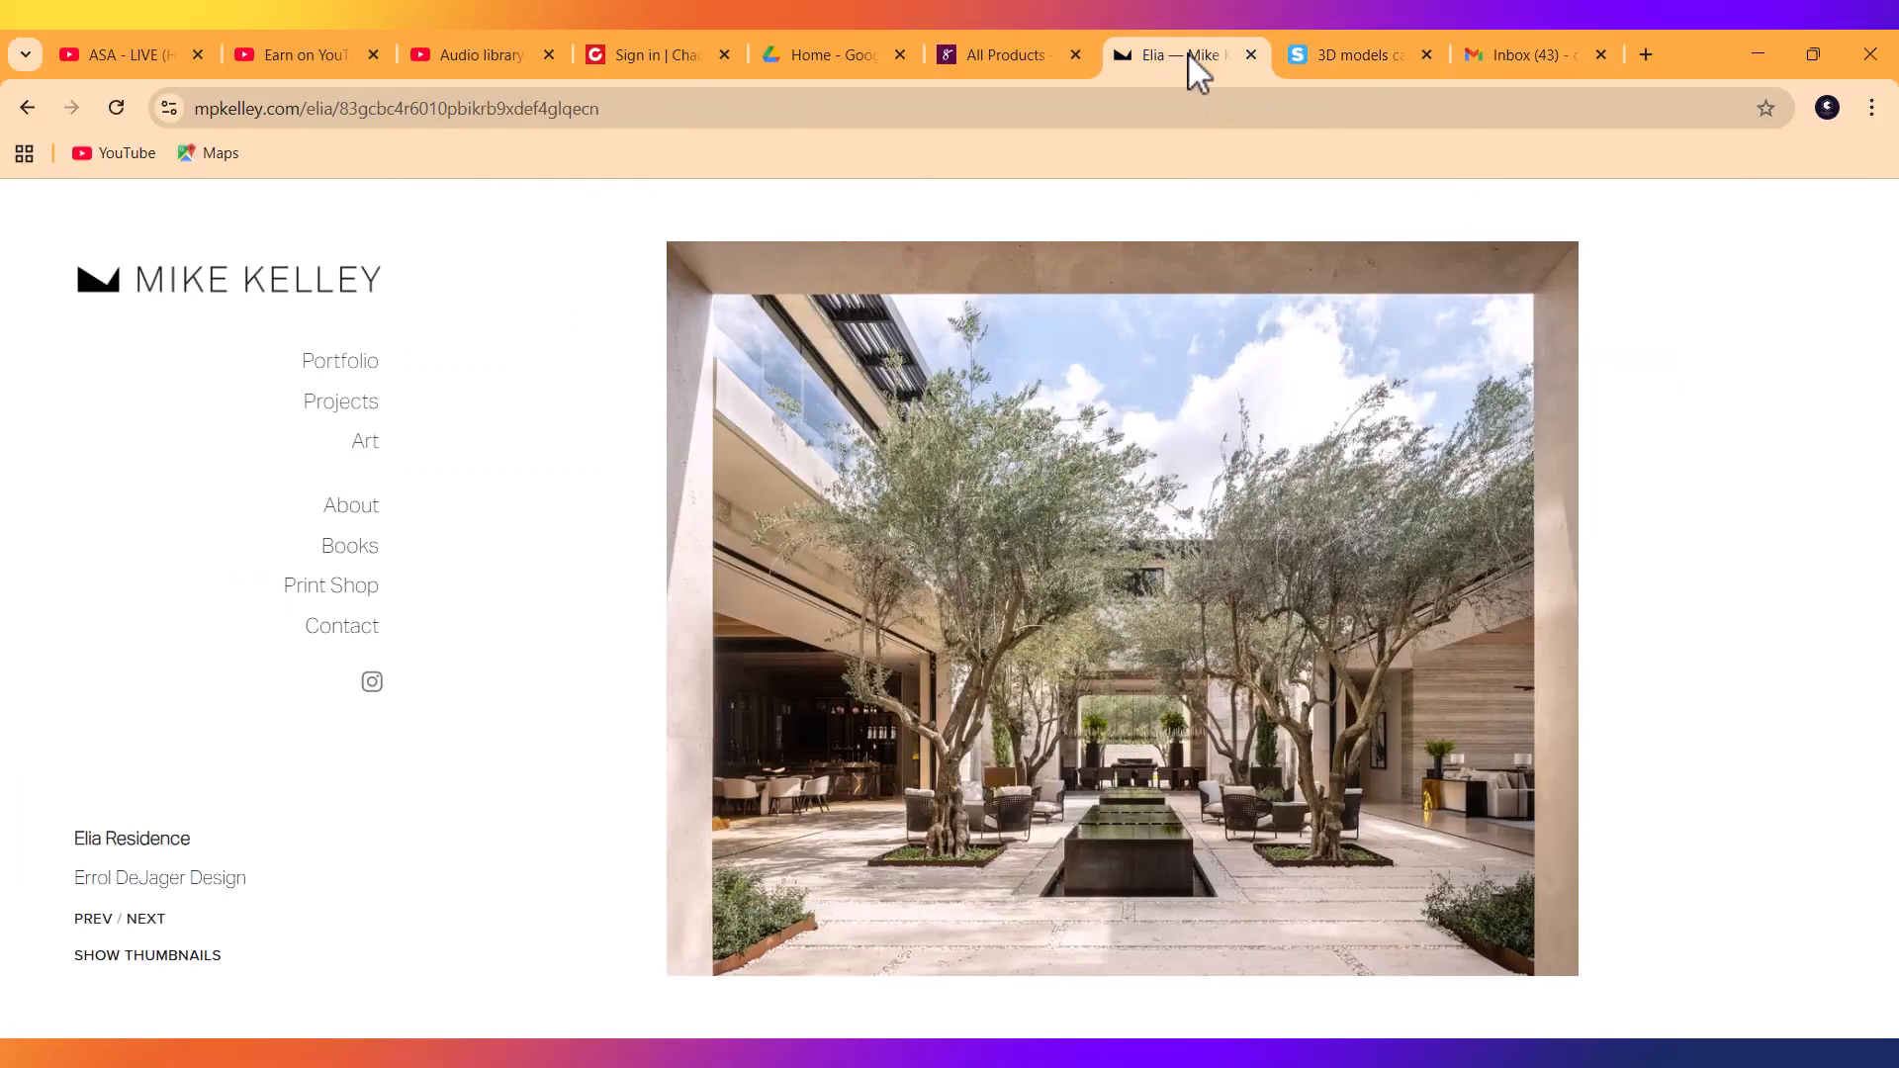
pyautogui.click(1607, 624)
pyautogui.click(1606, 624)
pyautogui.click(1607, 624)
pyautogui.click(1607, 624)
pyautogui.click(1609, 624)
pyautogui.click(1609, 624)
pyautogui.click(1609, 624)
pyautogui.click(1609, 625)
pyautogui.click(1609, 625)
pyautogui.click(1610, 624)
pyautogui.click(1610, 624)
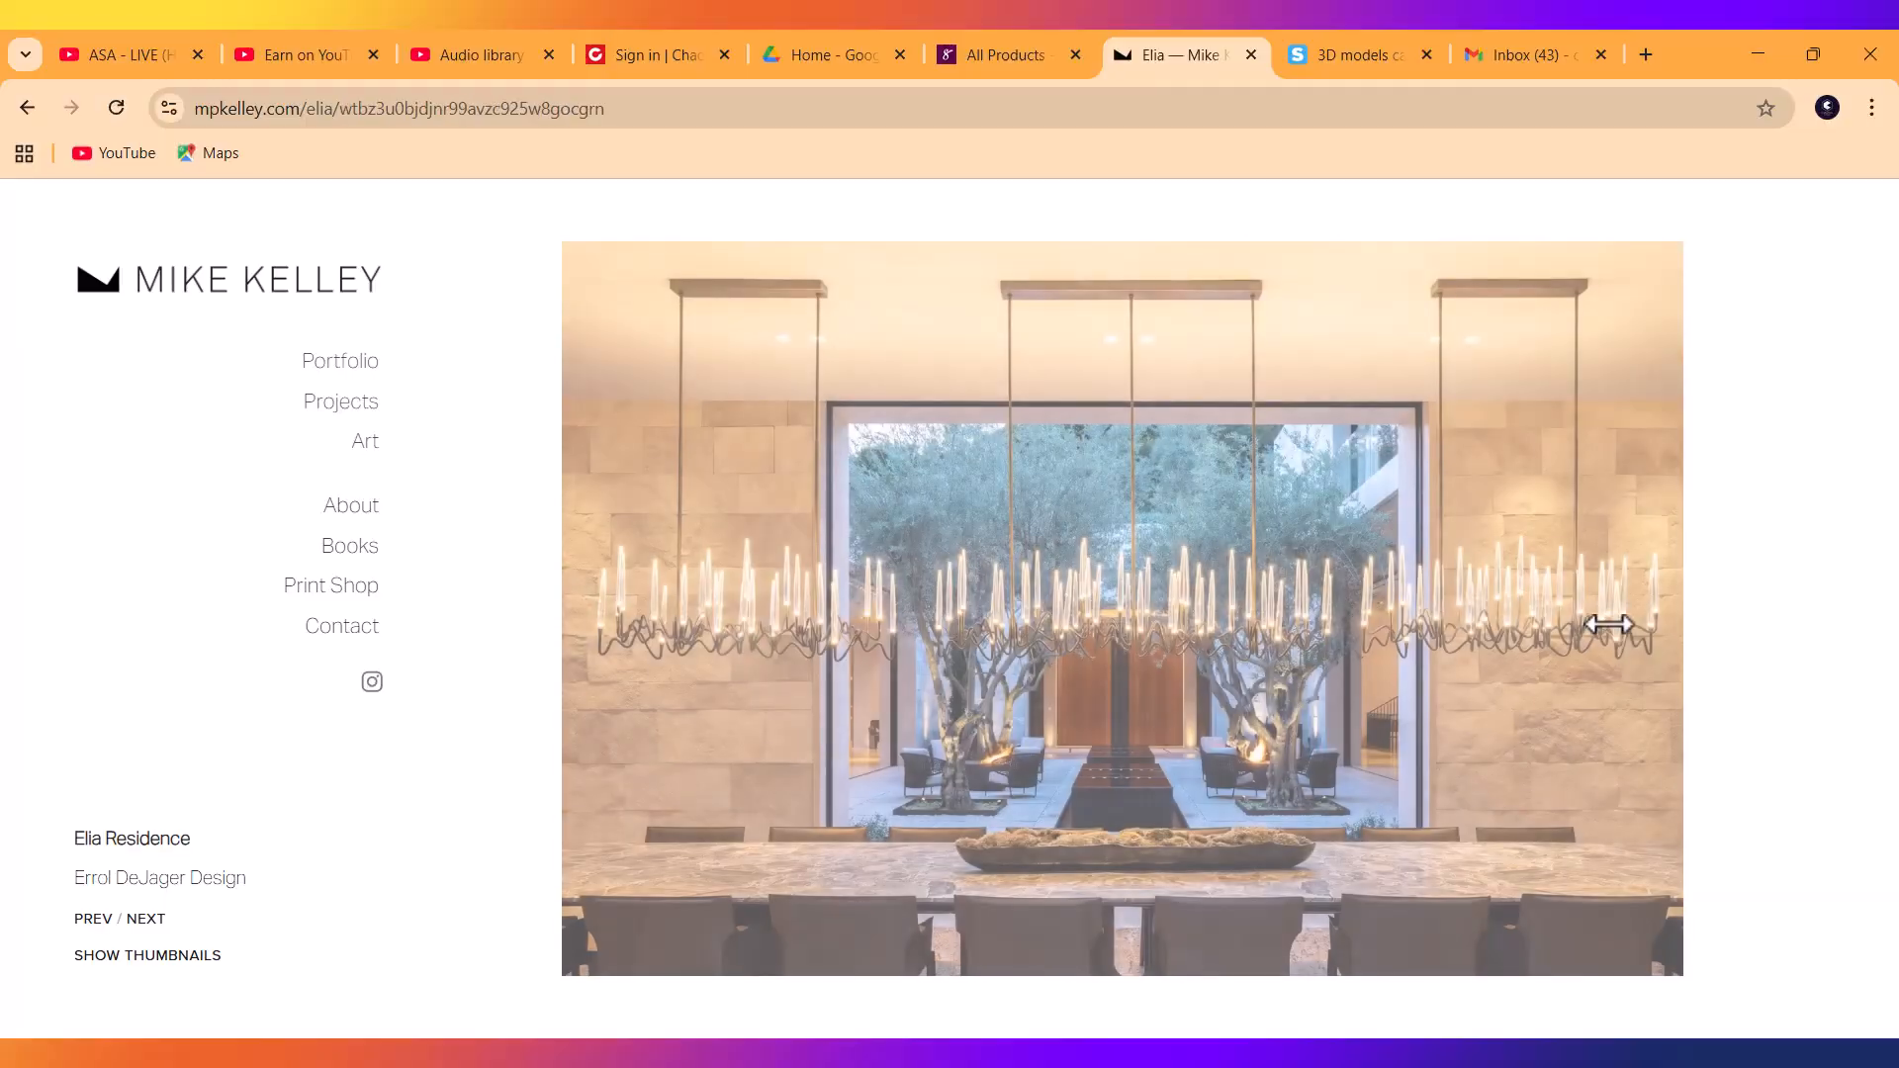
pyautogui.click(1609, 624)
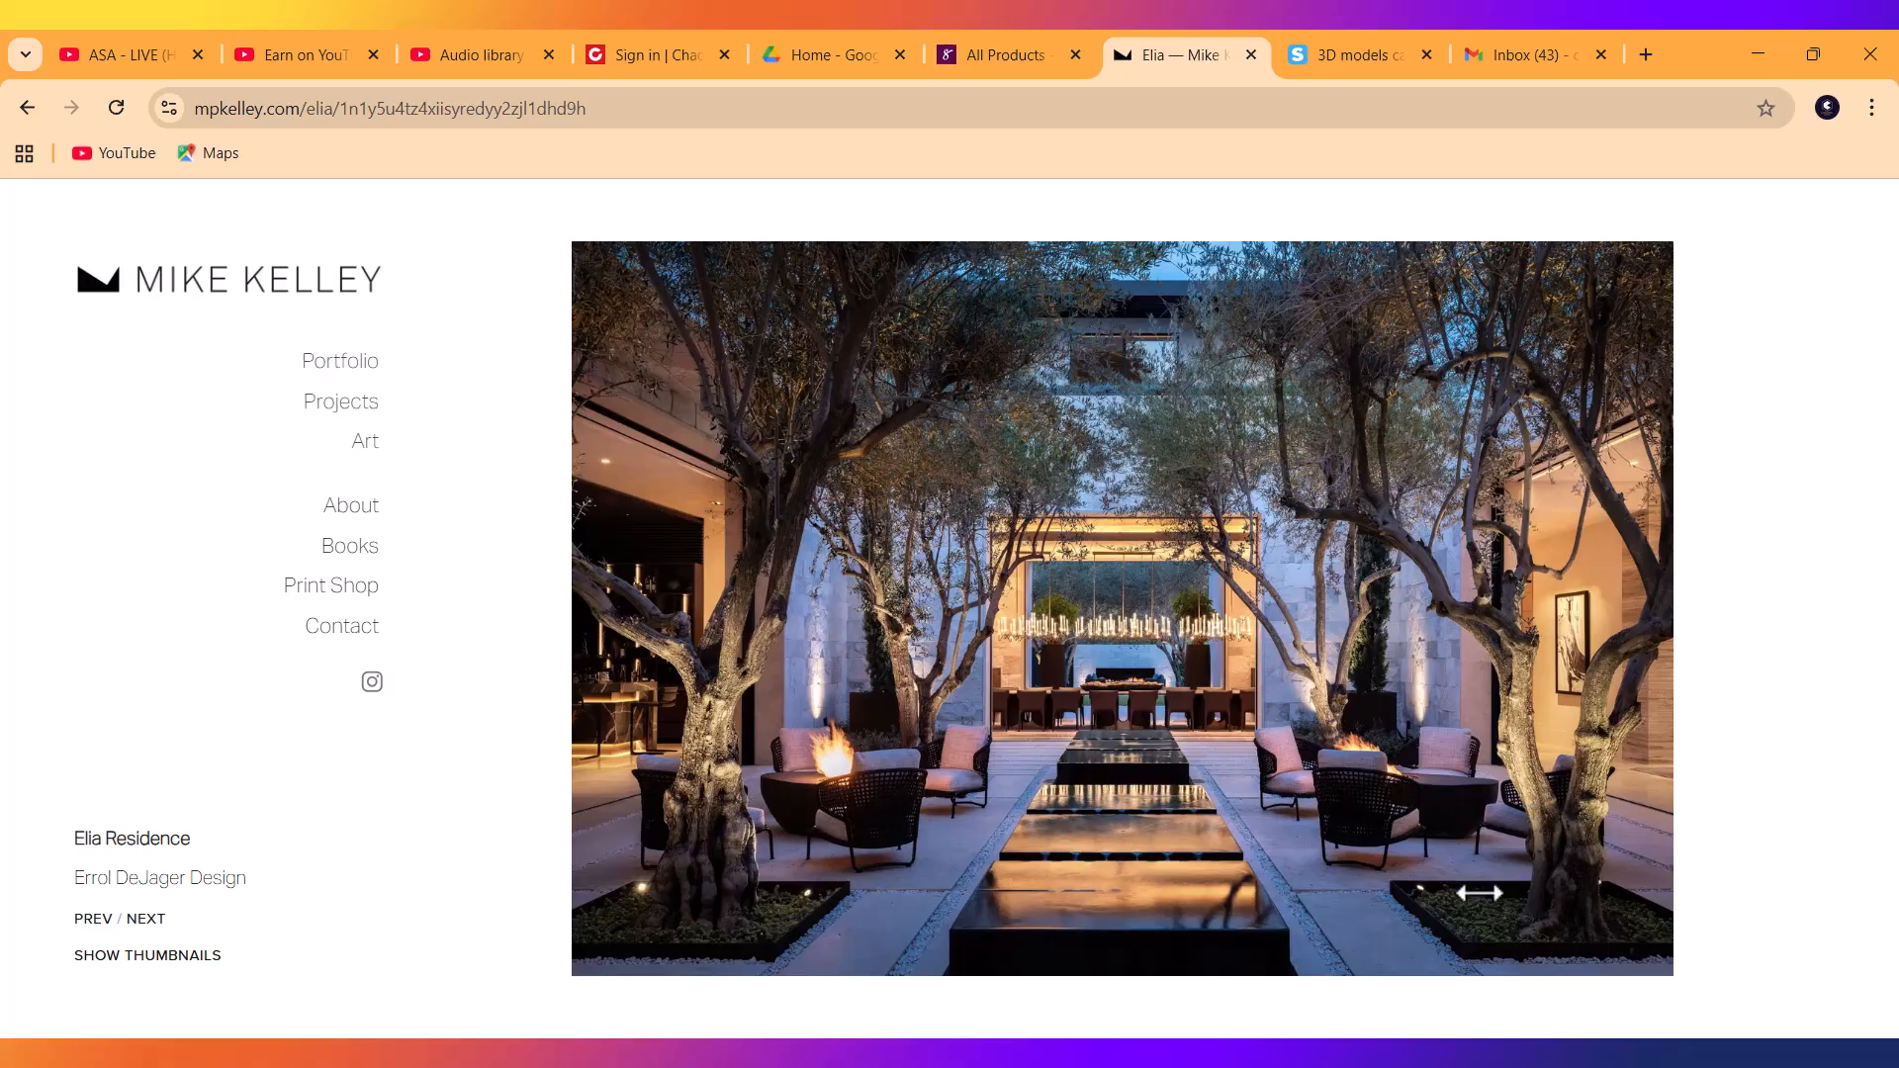
# Continue through the bedroom, exterior, night, aerial and entrance photos, then minimize Chrome.
pyautogui.click(1682, 628)
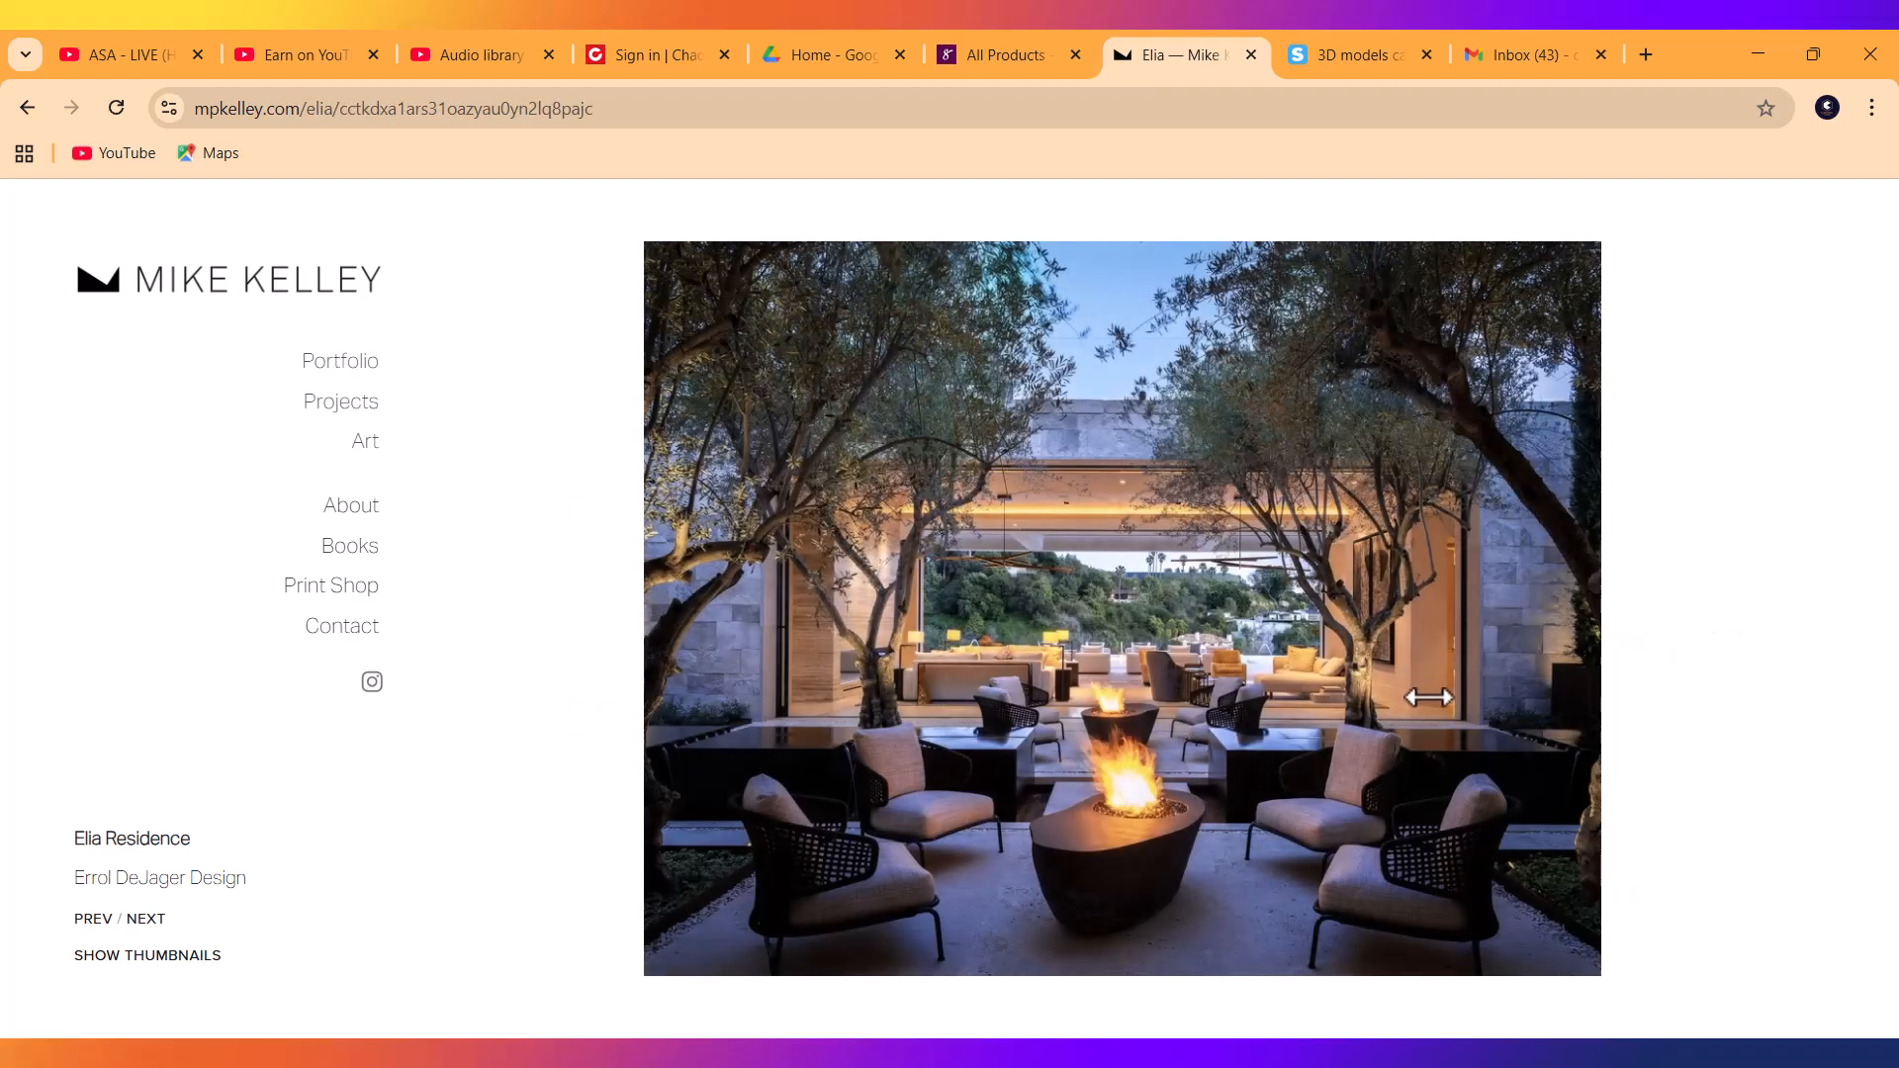
pyautogui.click(1560, 695)
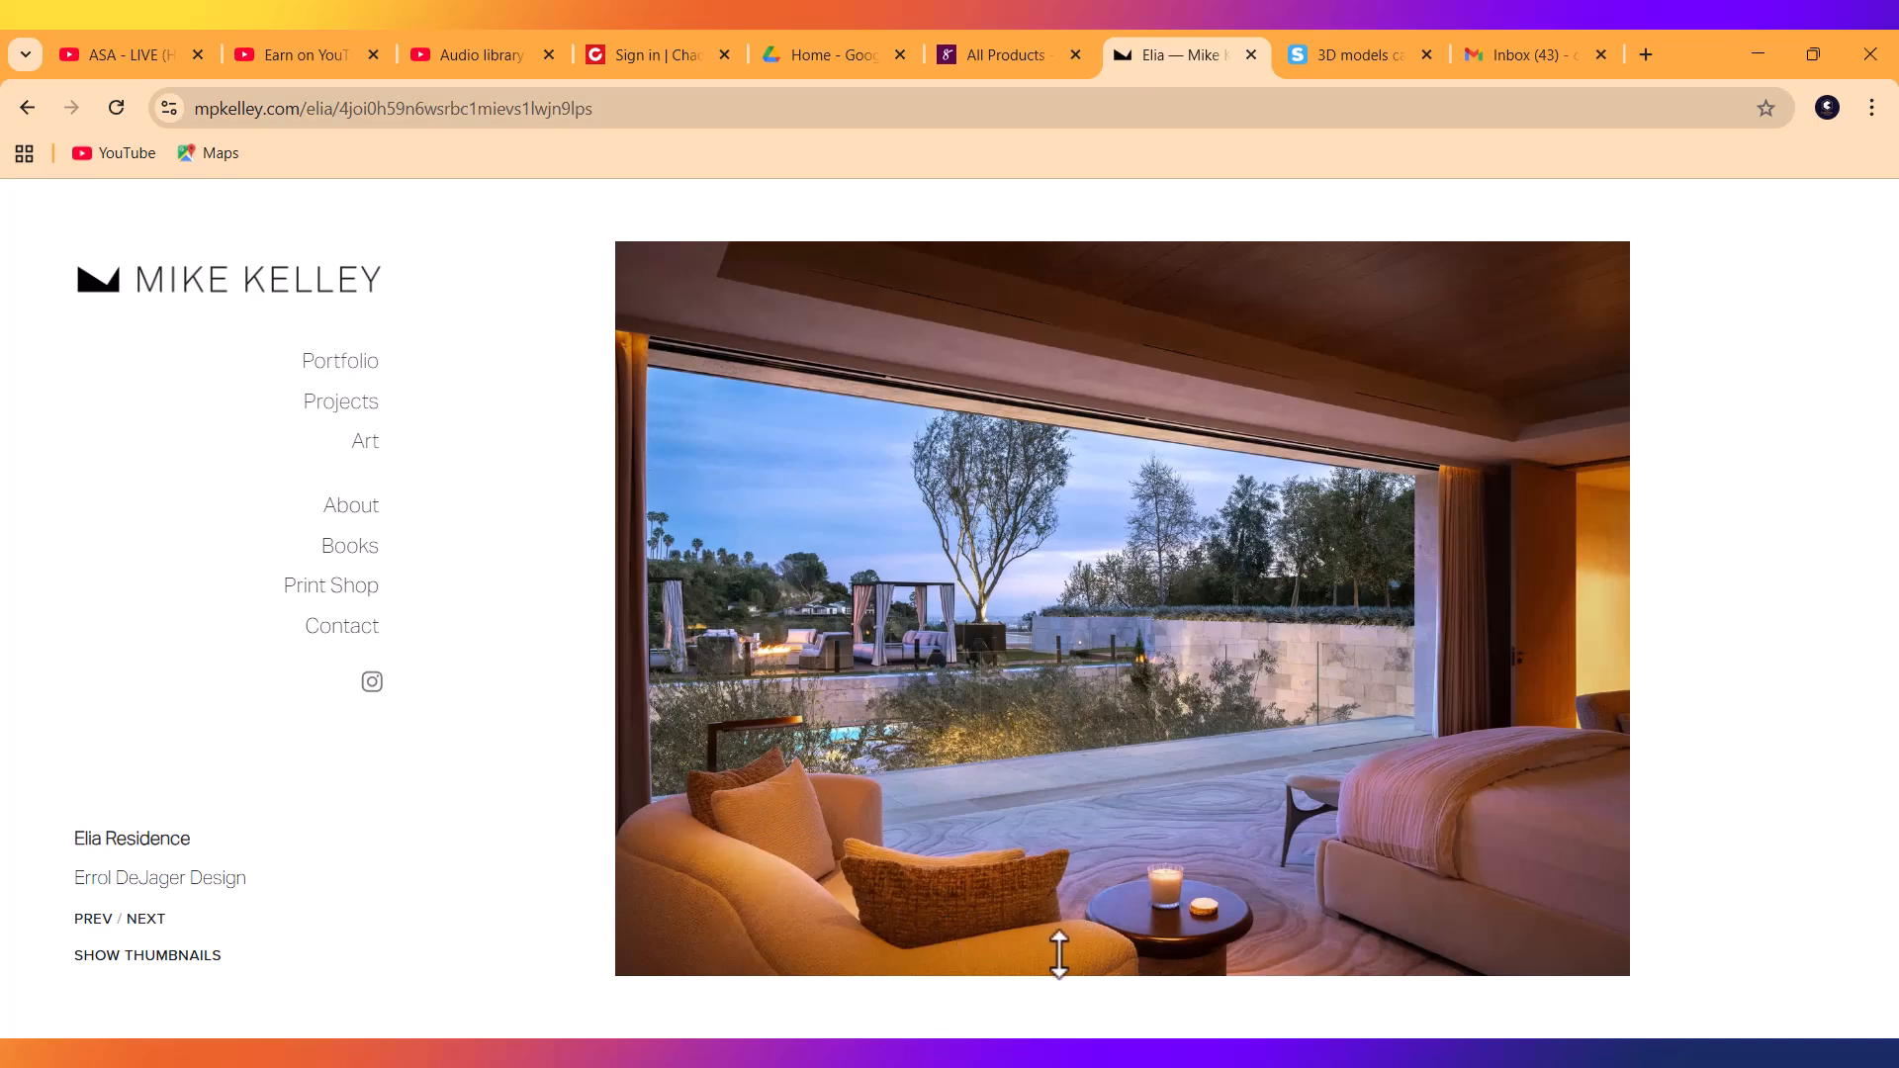
pyautogui.click(1624, 596)
pyautogui.click(1626, 596)
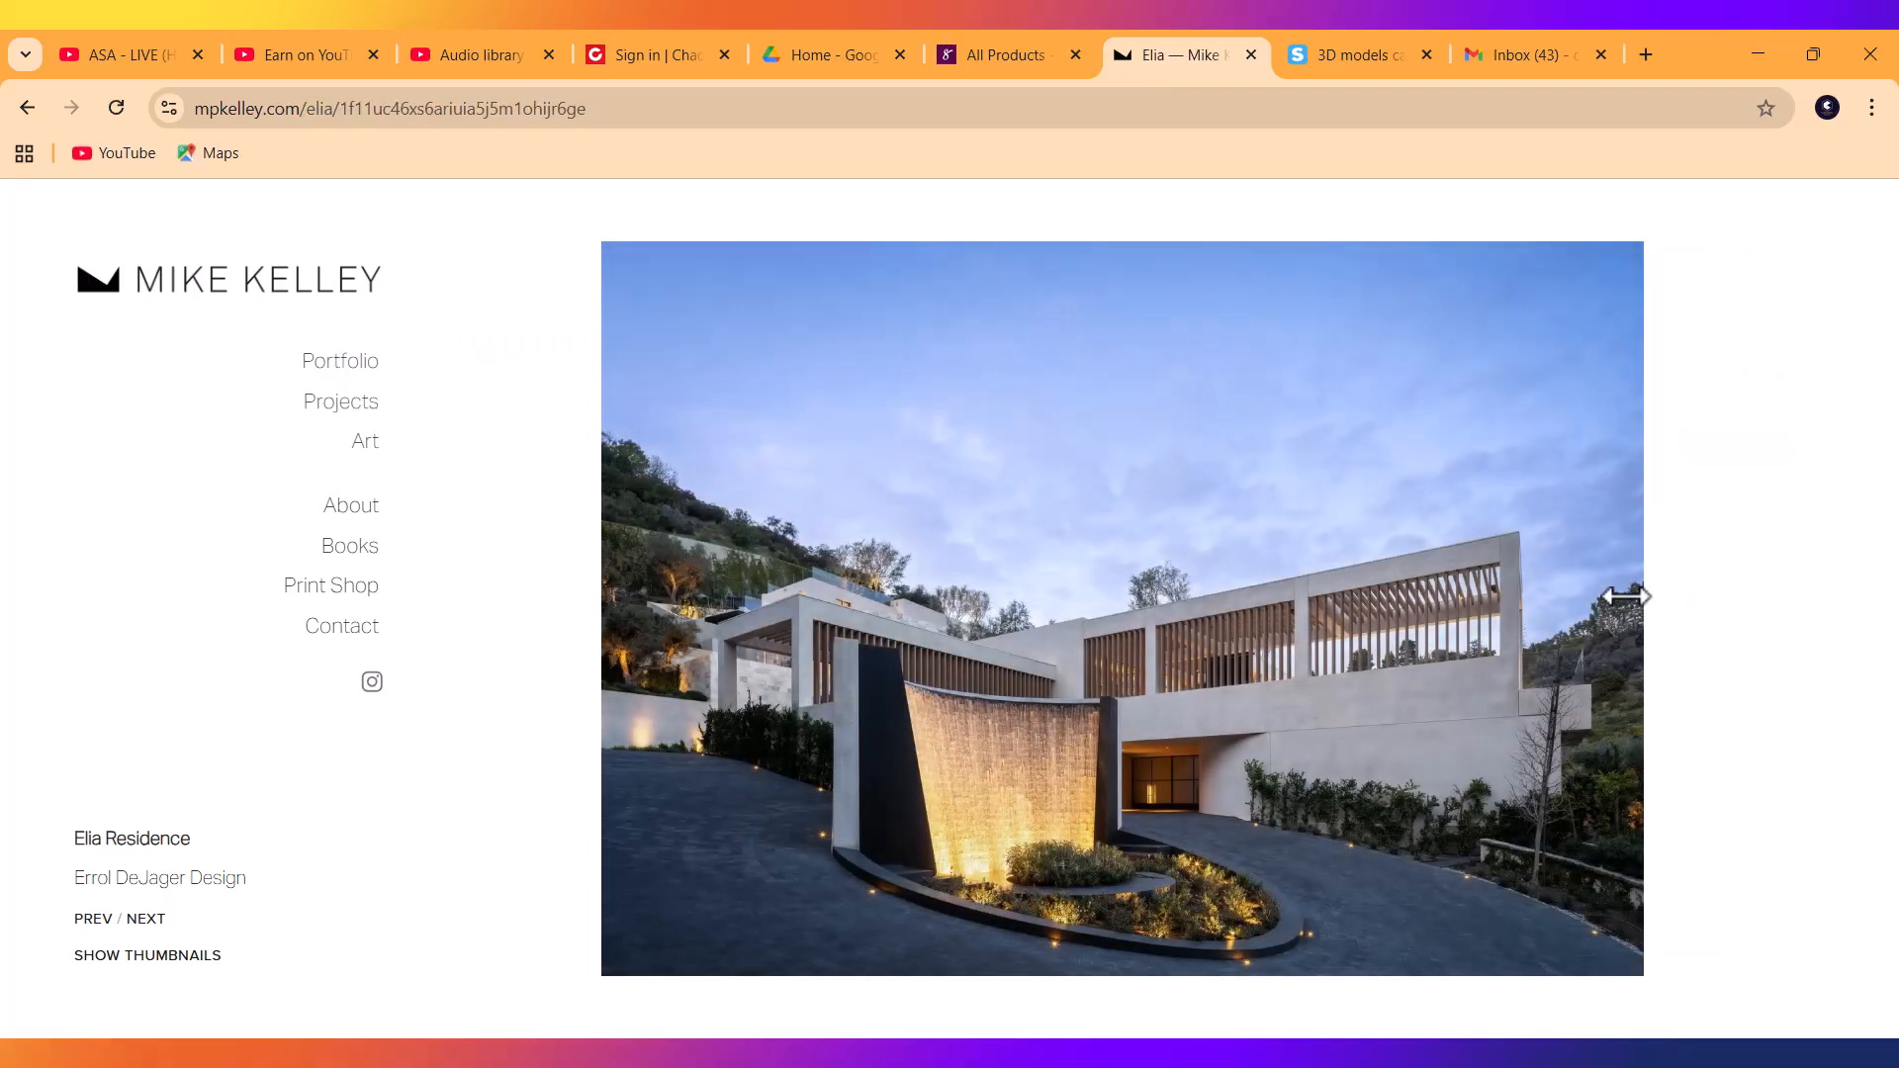
pyautogui.click(1625, 596)
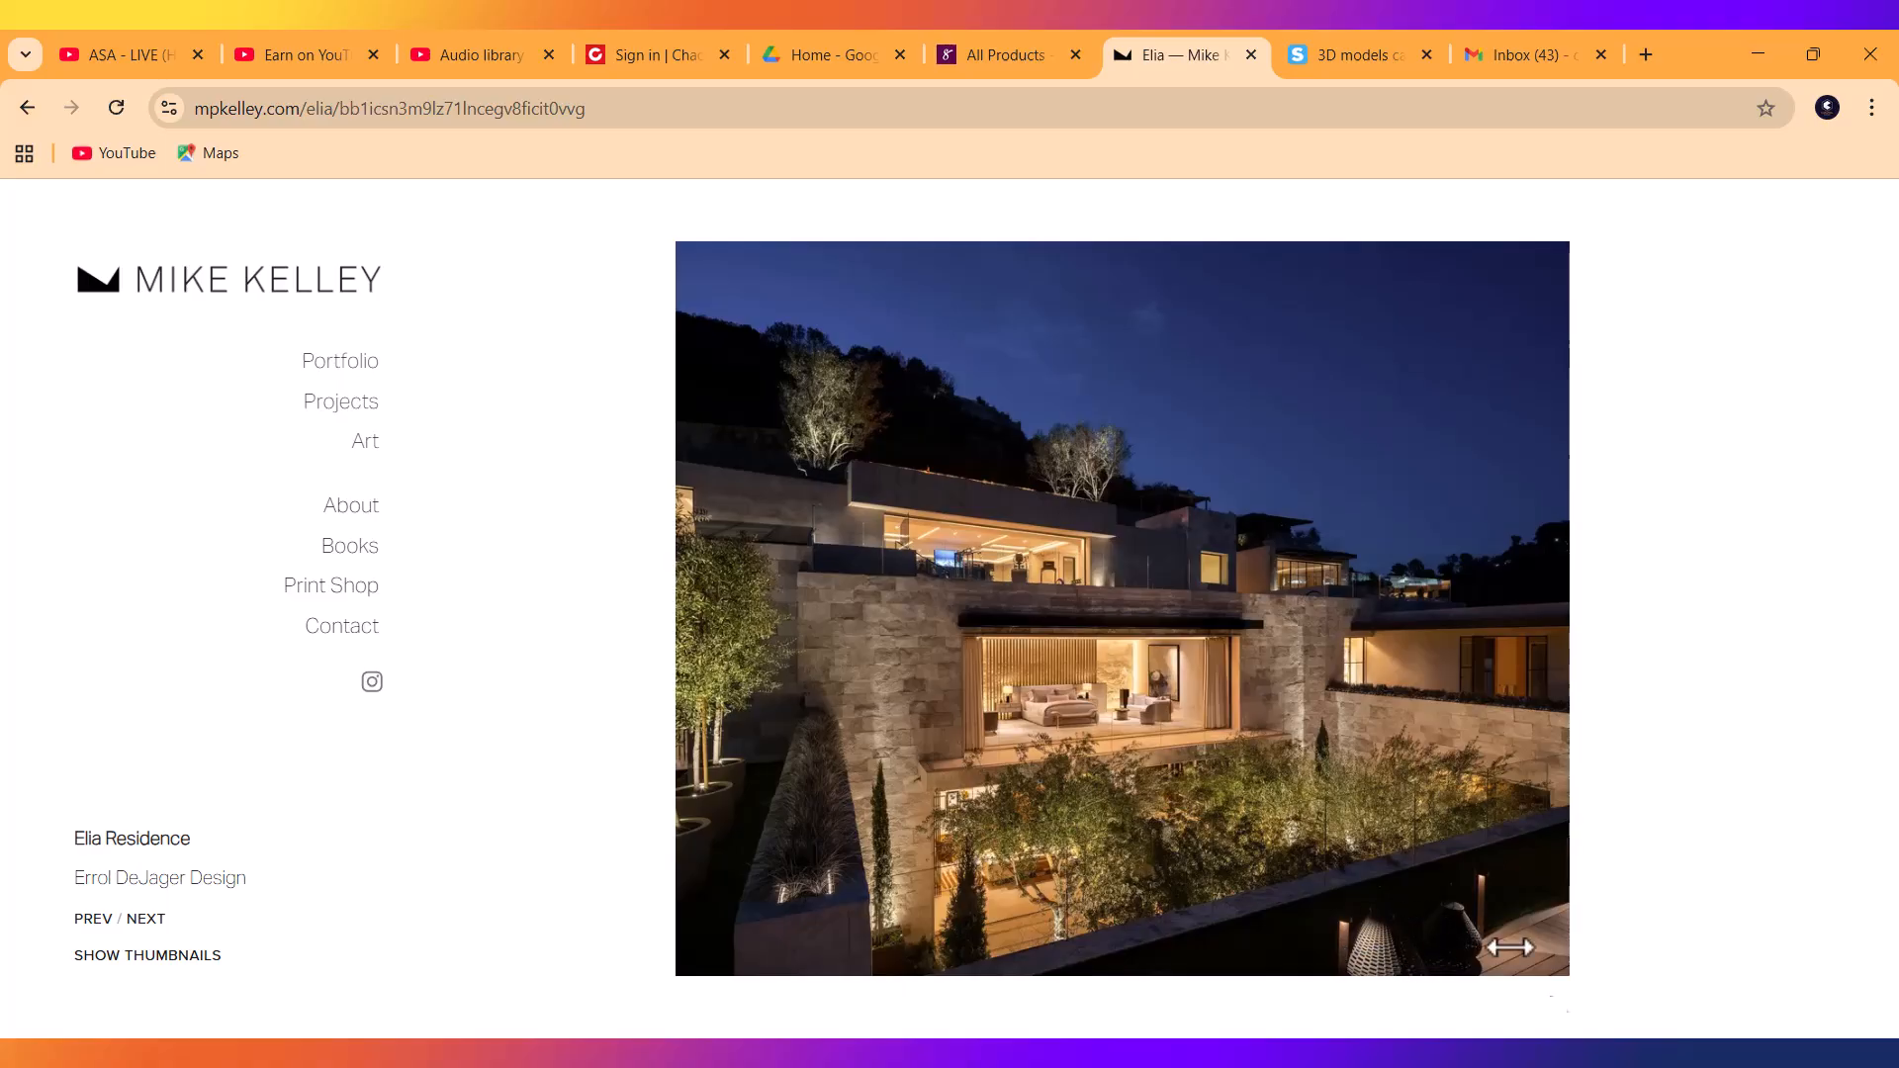
pyautogui.click(1566, 682)
pyautogui.click(1565, 681)
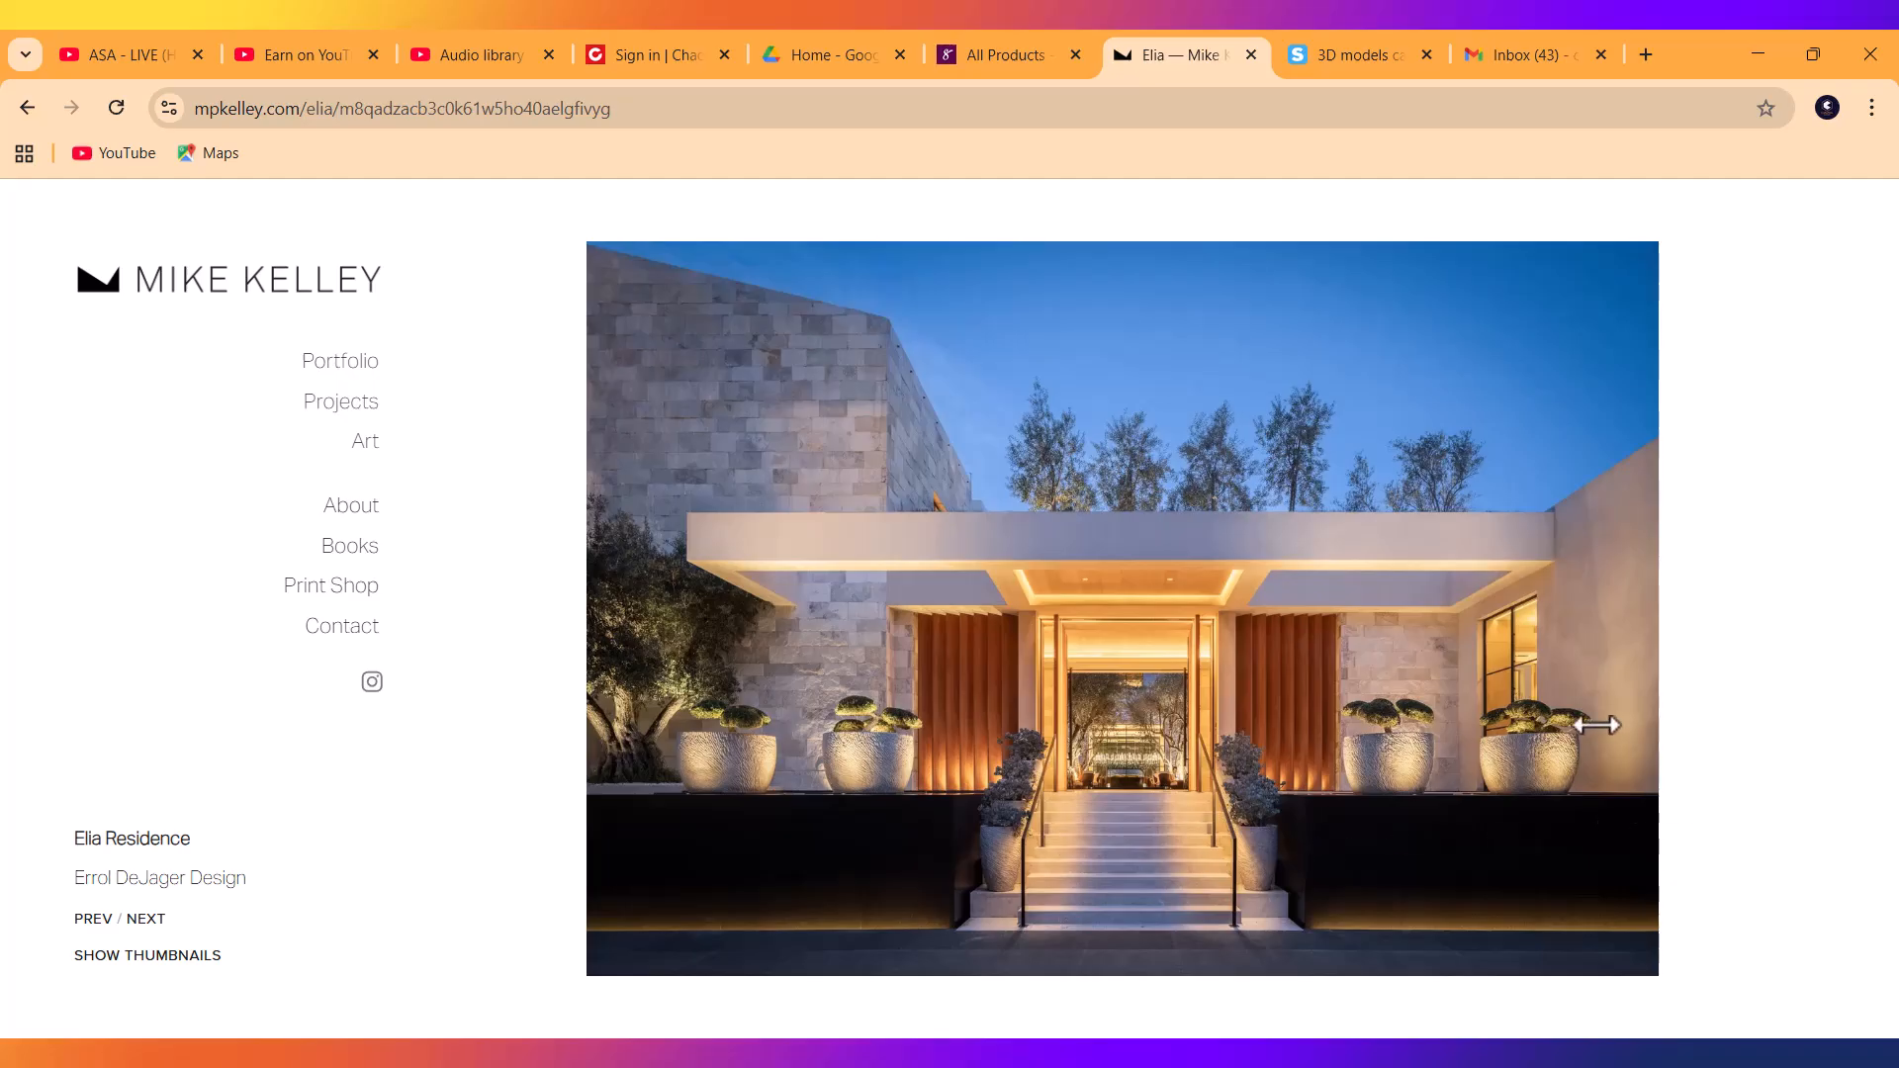
pyautogui.click(1610, 689)
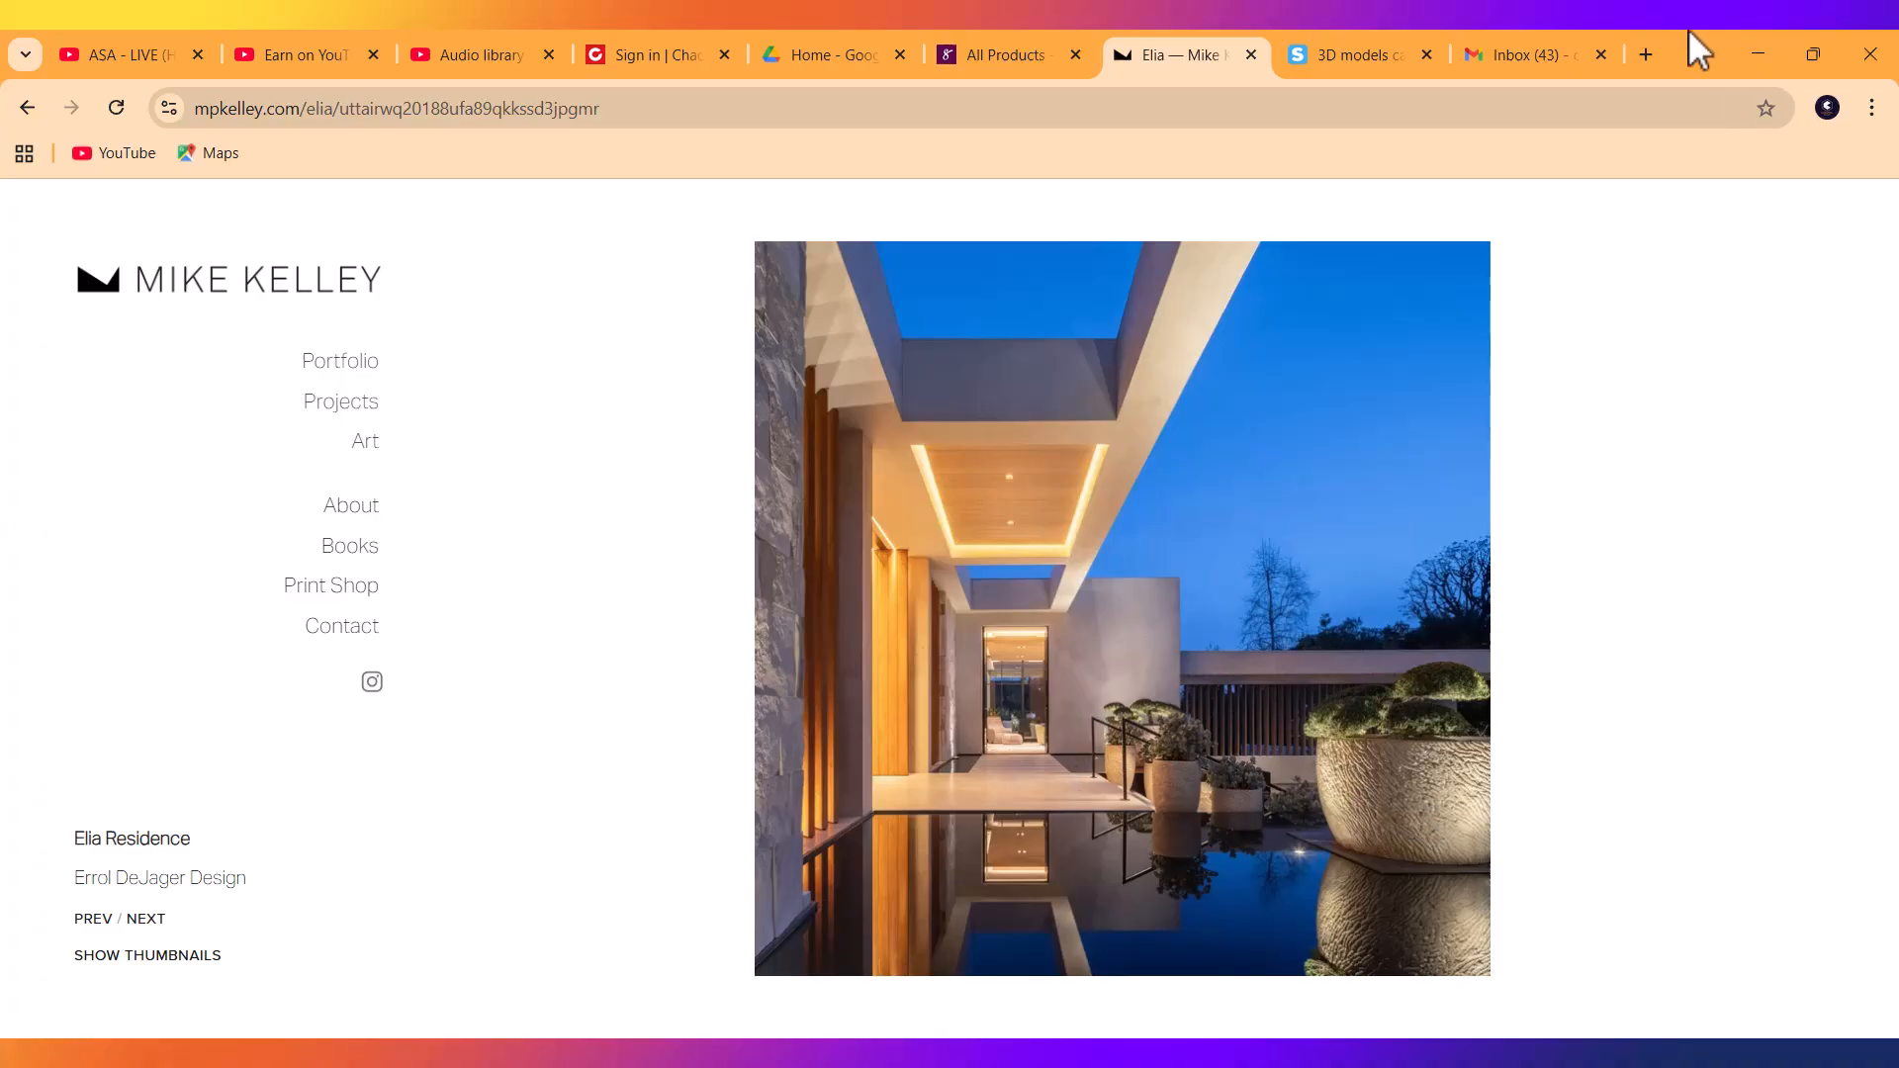
pyautogui.click(1758, 58)
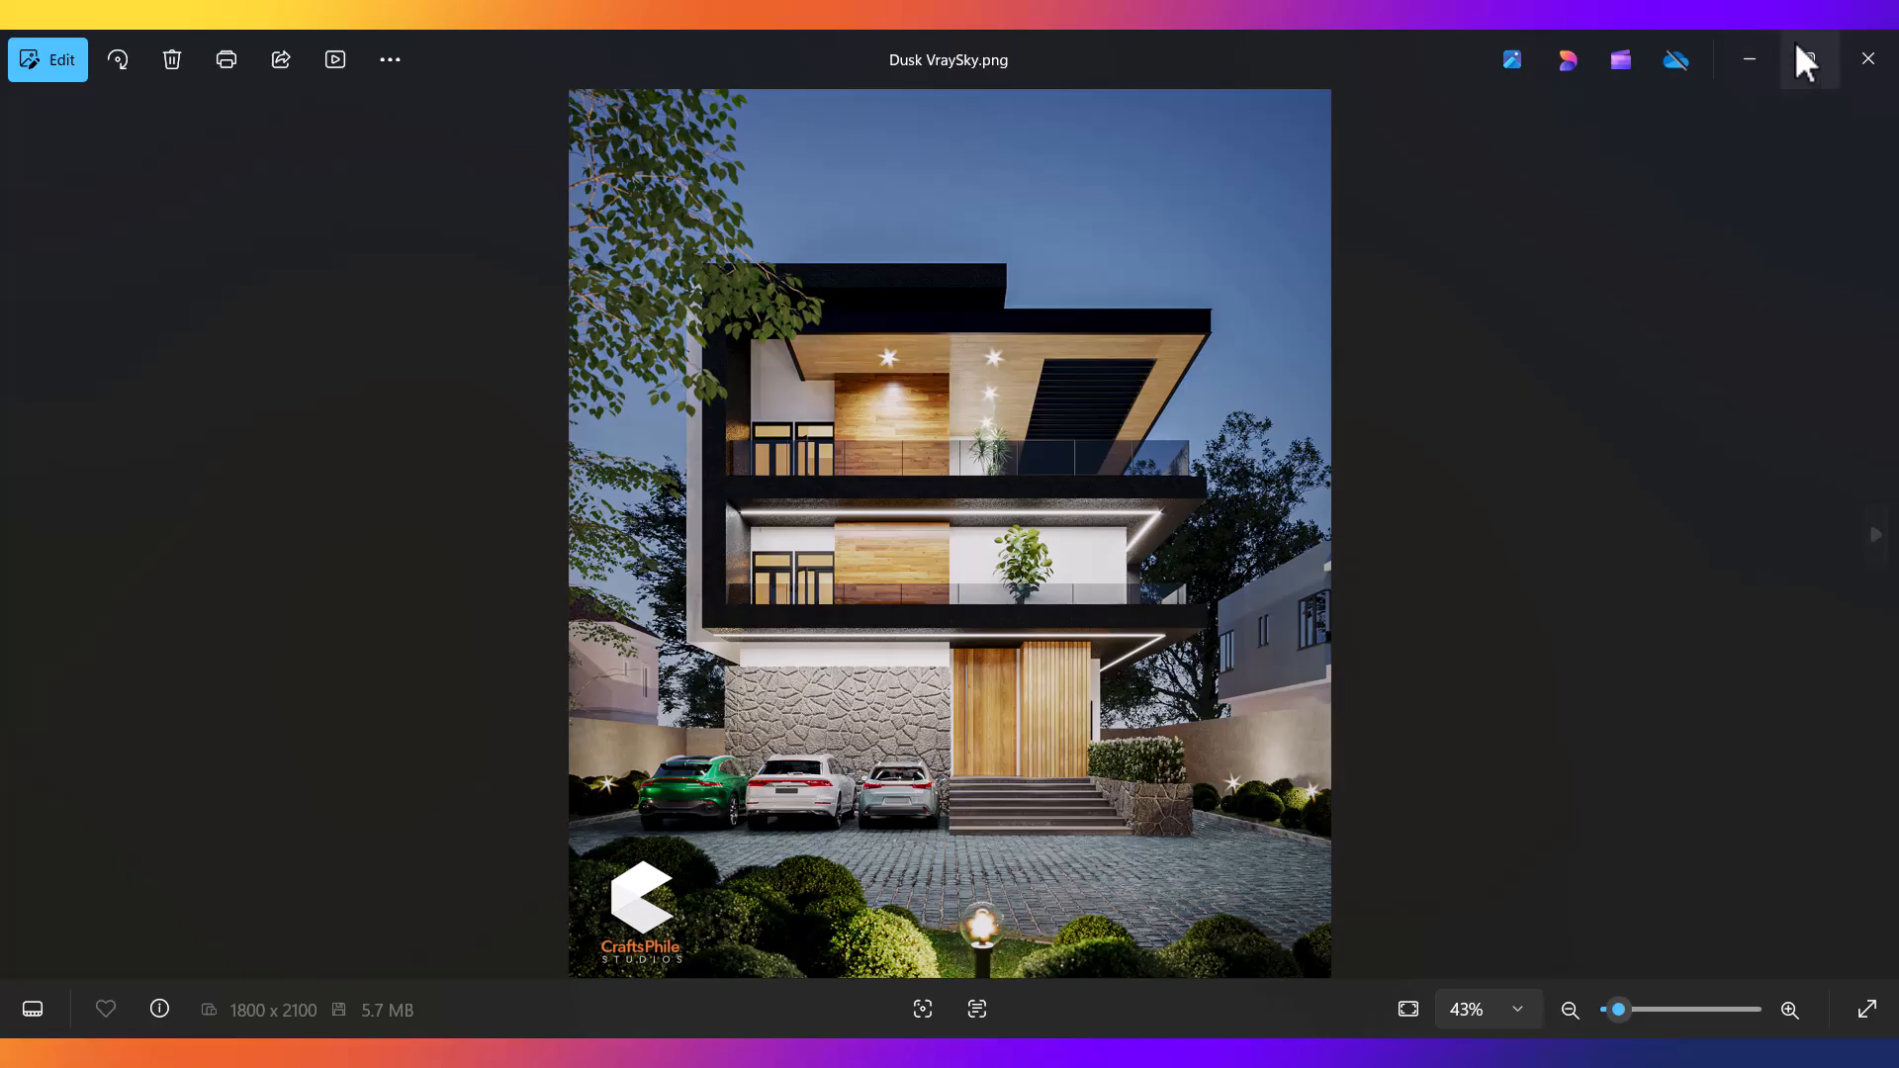
# Minimize Photos, move the render window aside, and set the left viewport to a Top view of the front garden.
pyautogui.click(1747, 58)
pyautogui.moveTo(876, 71); pyautogui.dragTo(951, 851)
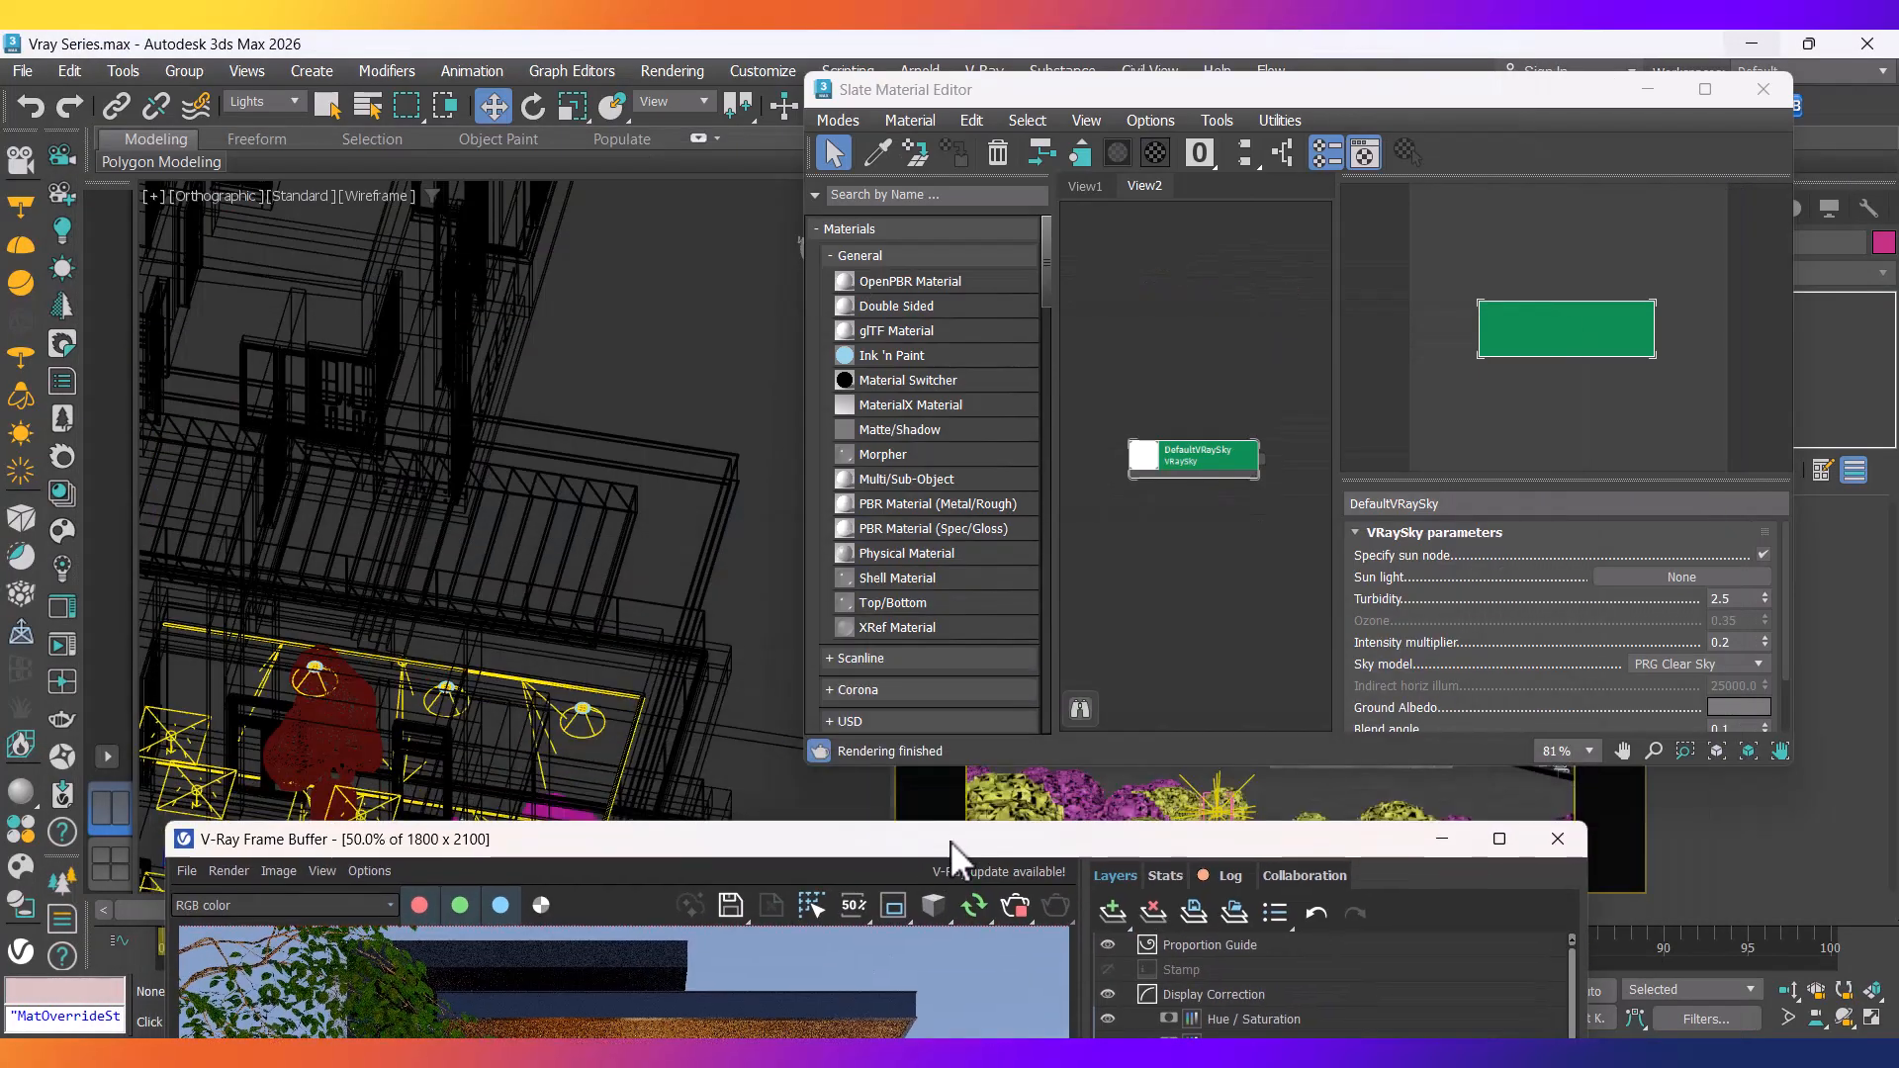
pyautogui.click(736, 635)
pyautogui.press('t')
pyautogui.scroll(-3, 716, 645)
pyautogui.moveTo(657, 638); pyautogui.dragTo(167, 441, button='middle')
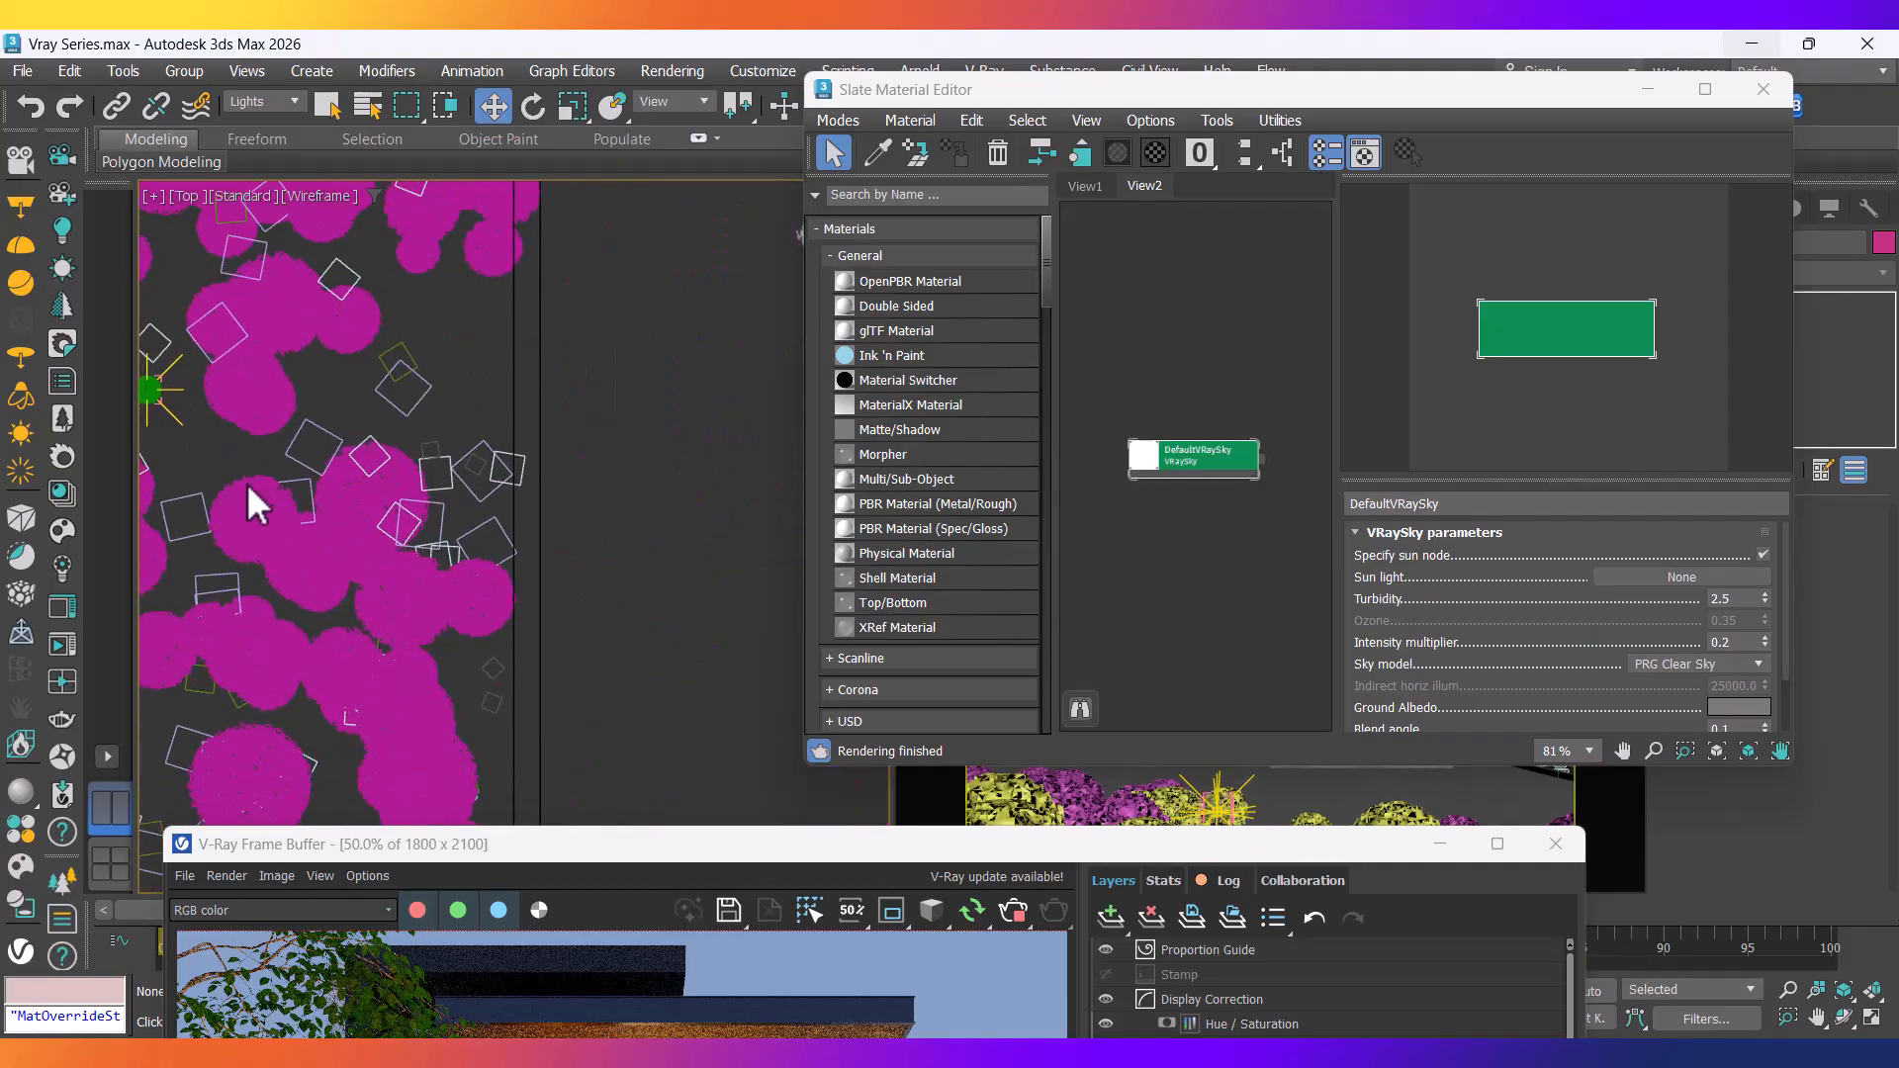
pyautogui.scroll(-10, 227, 465)
pyautogui.moveTo(509, 615); pyautogui.dragTo(753, 550, button='middle')
pyautogui.scroll(4, 478, 549)
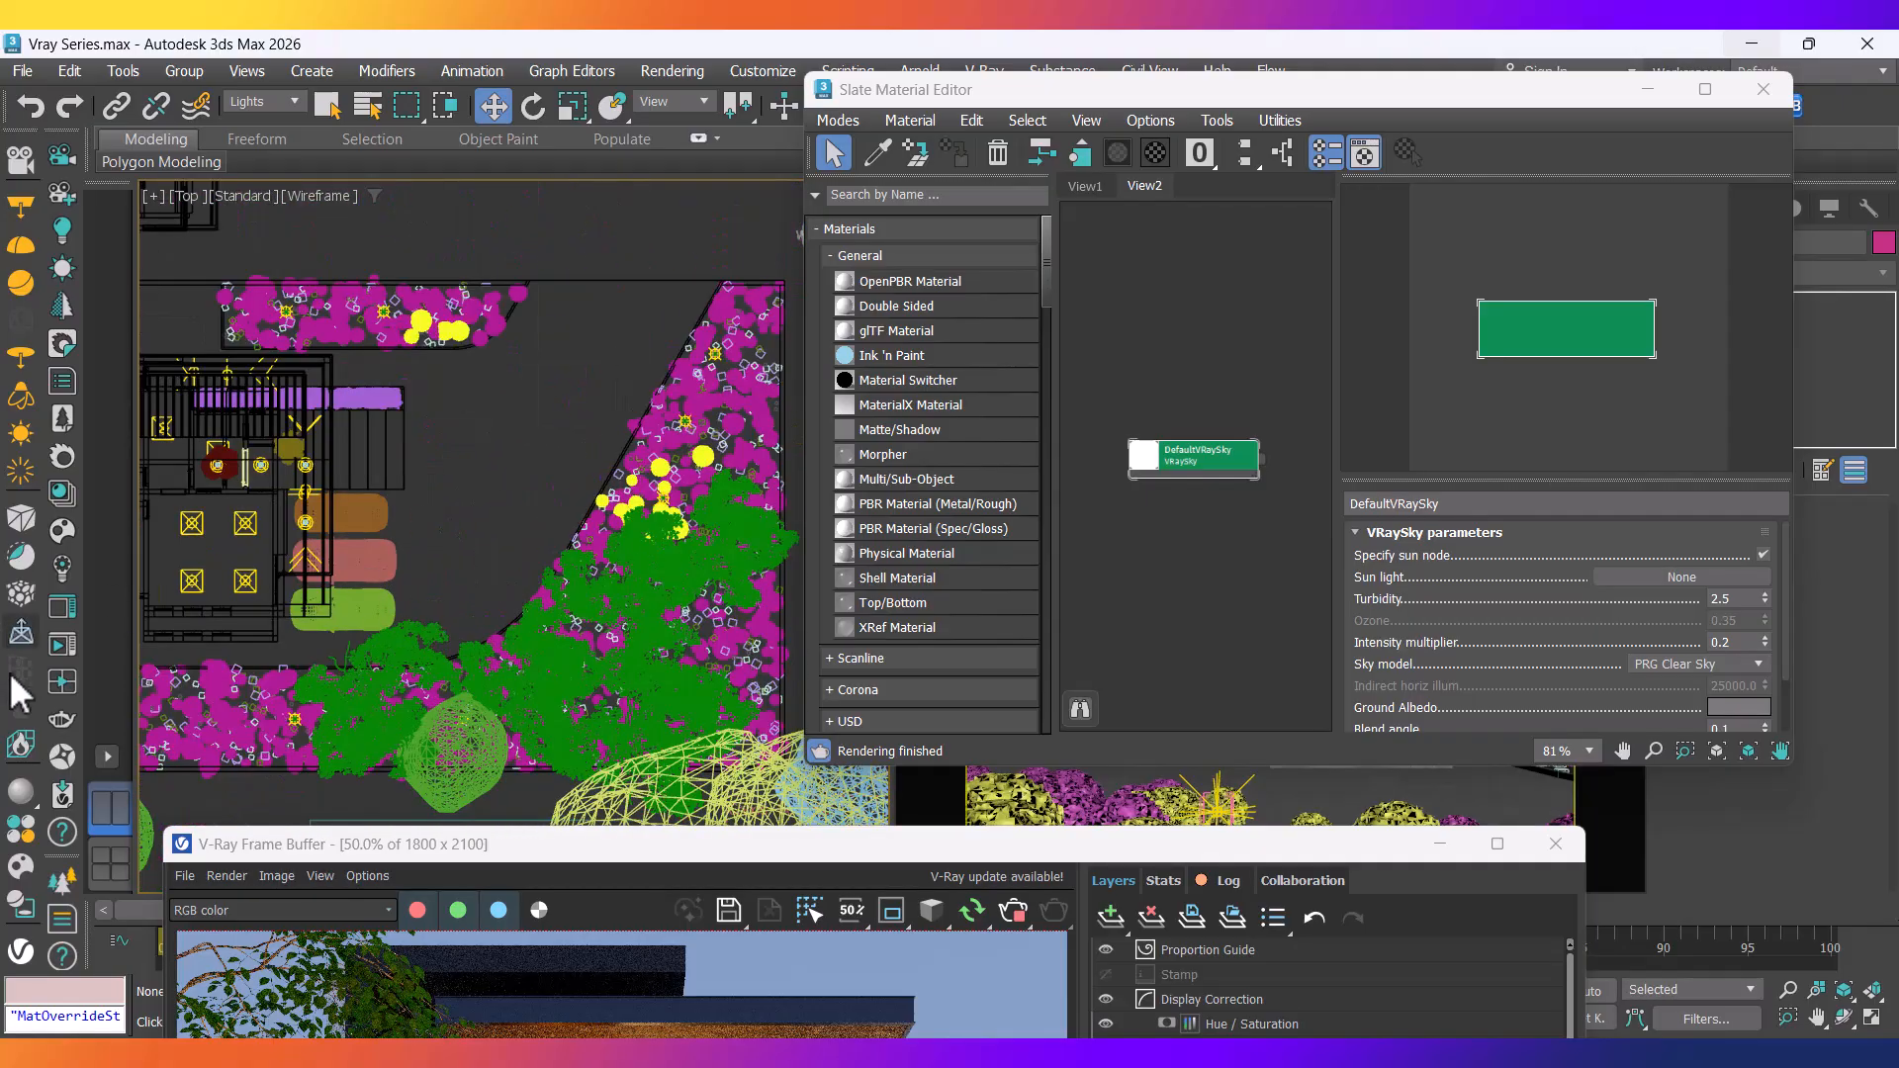
# Draw a VRayLight plane in front of the house and raise it to first-floor height.
pyautogui.click(21, 210)
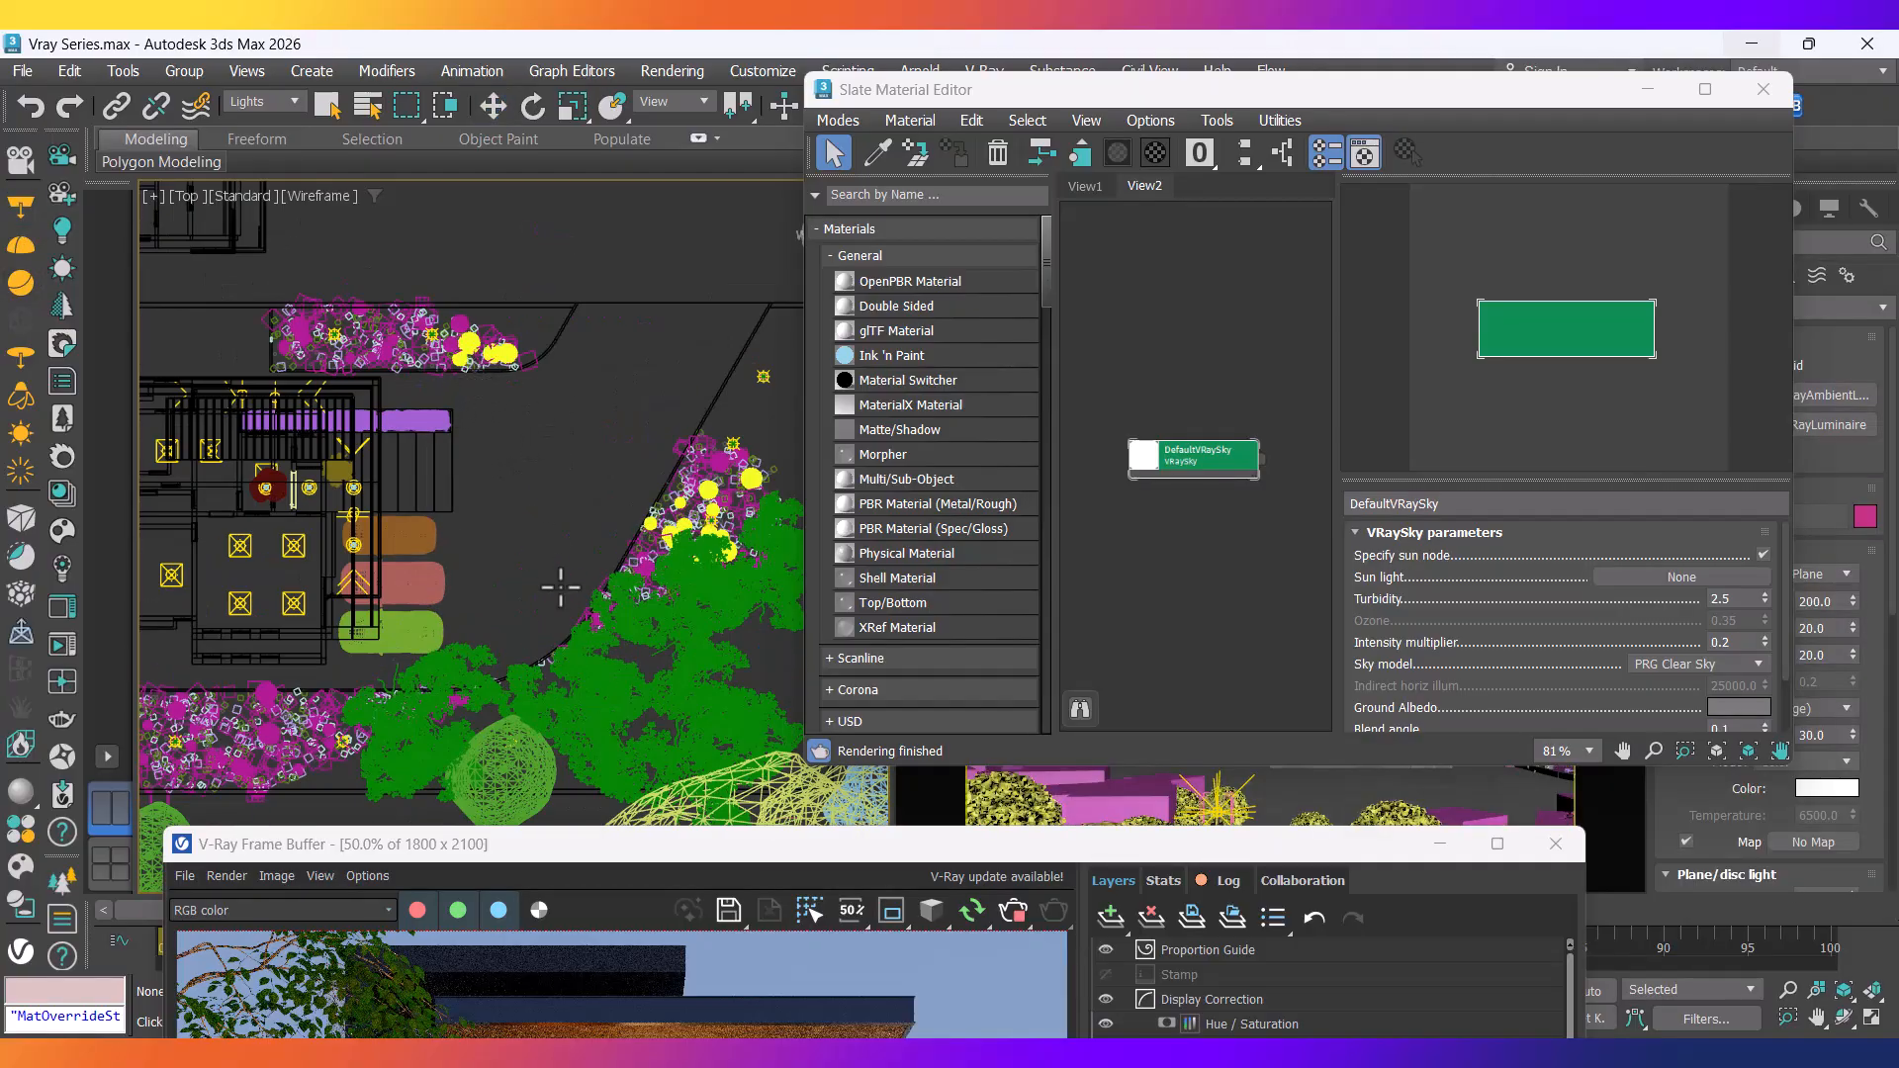
pyautogui.moveTo(474, 379); pyautogui.dragTo(557, 654)
pyautogui.press('w')
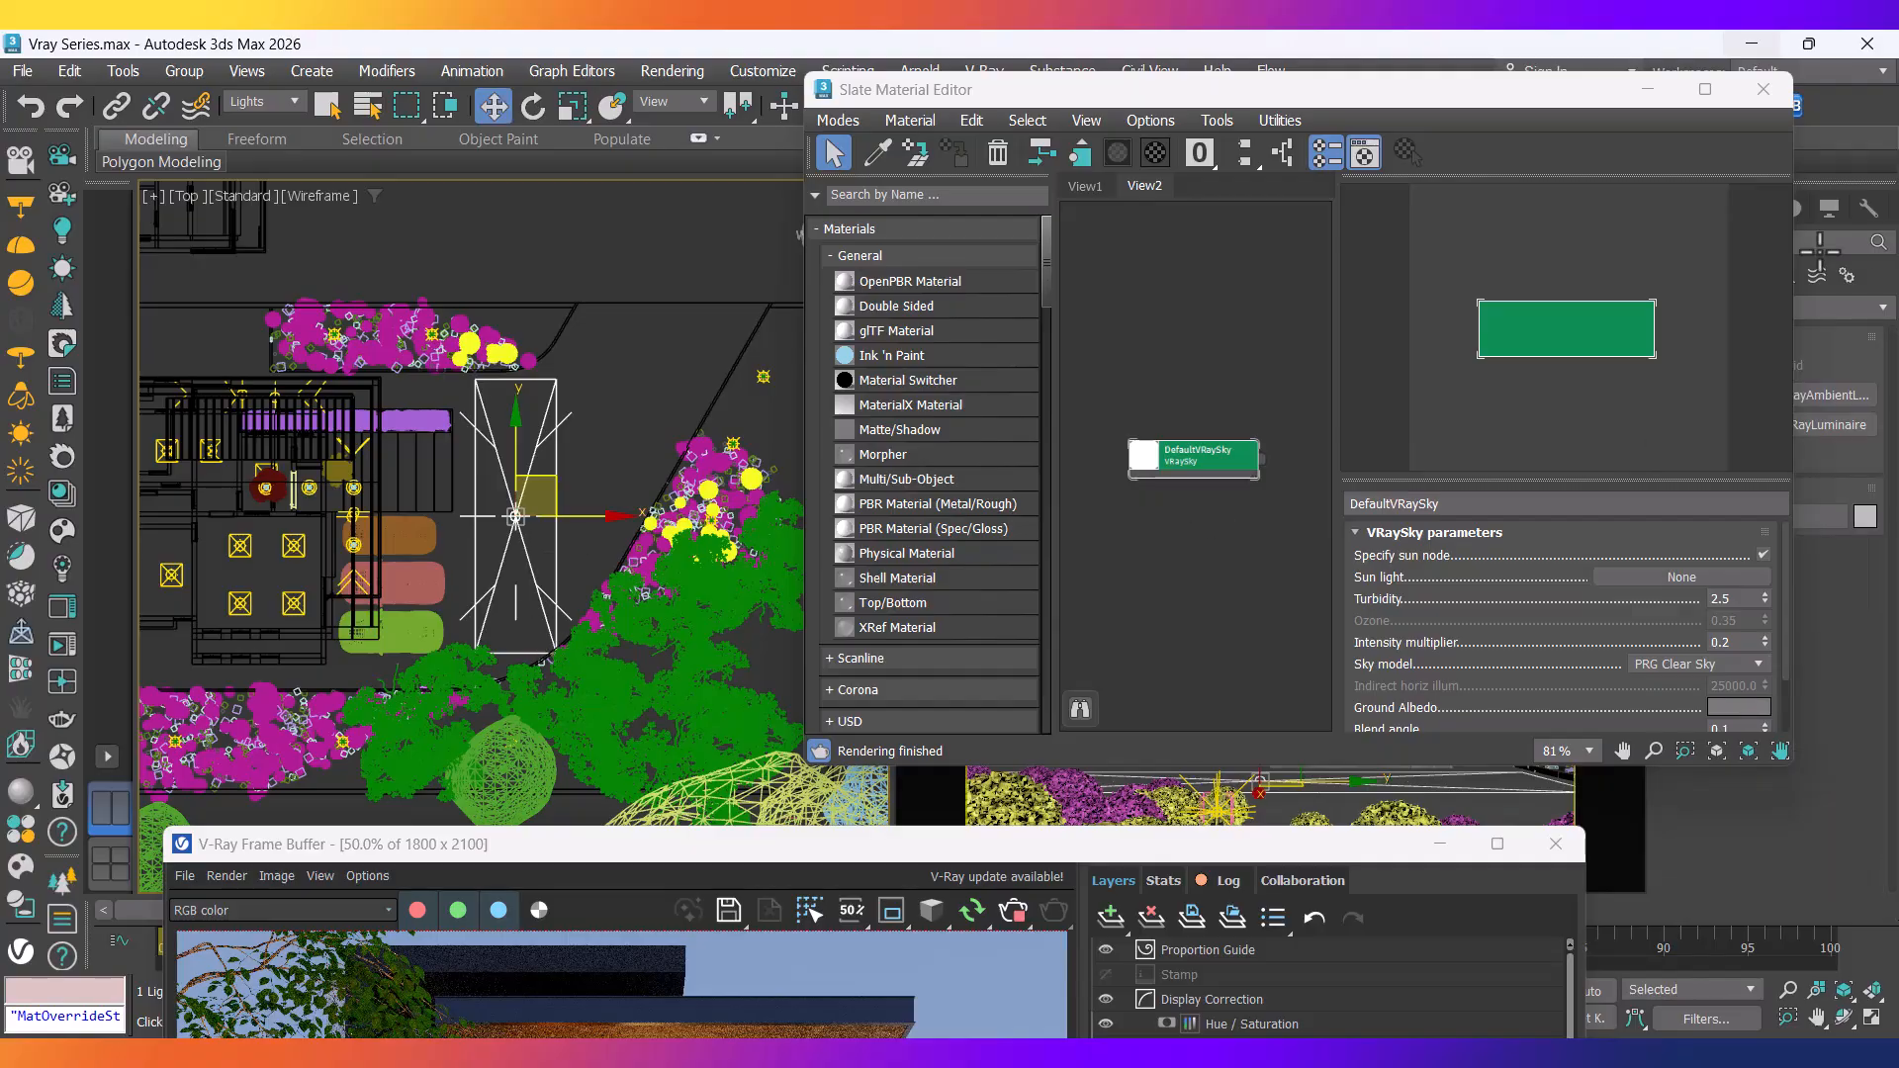
pyautogui.click(1649, 89)
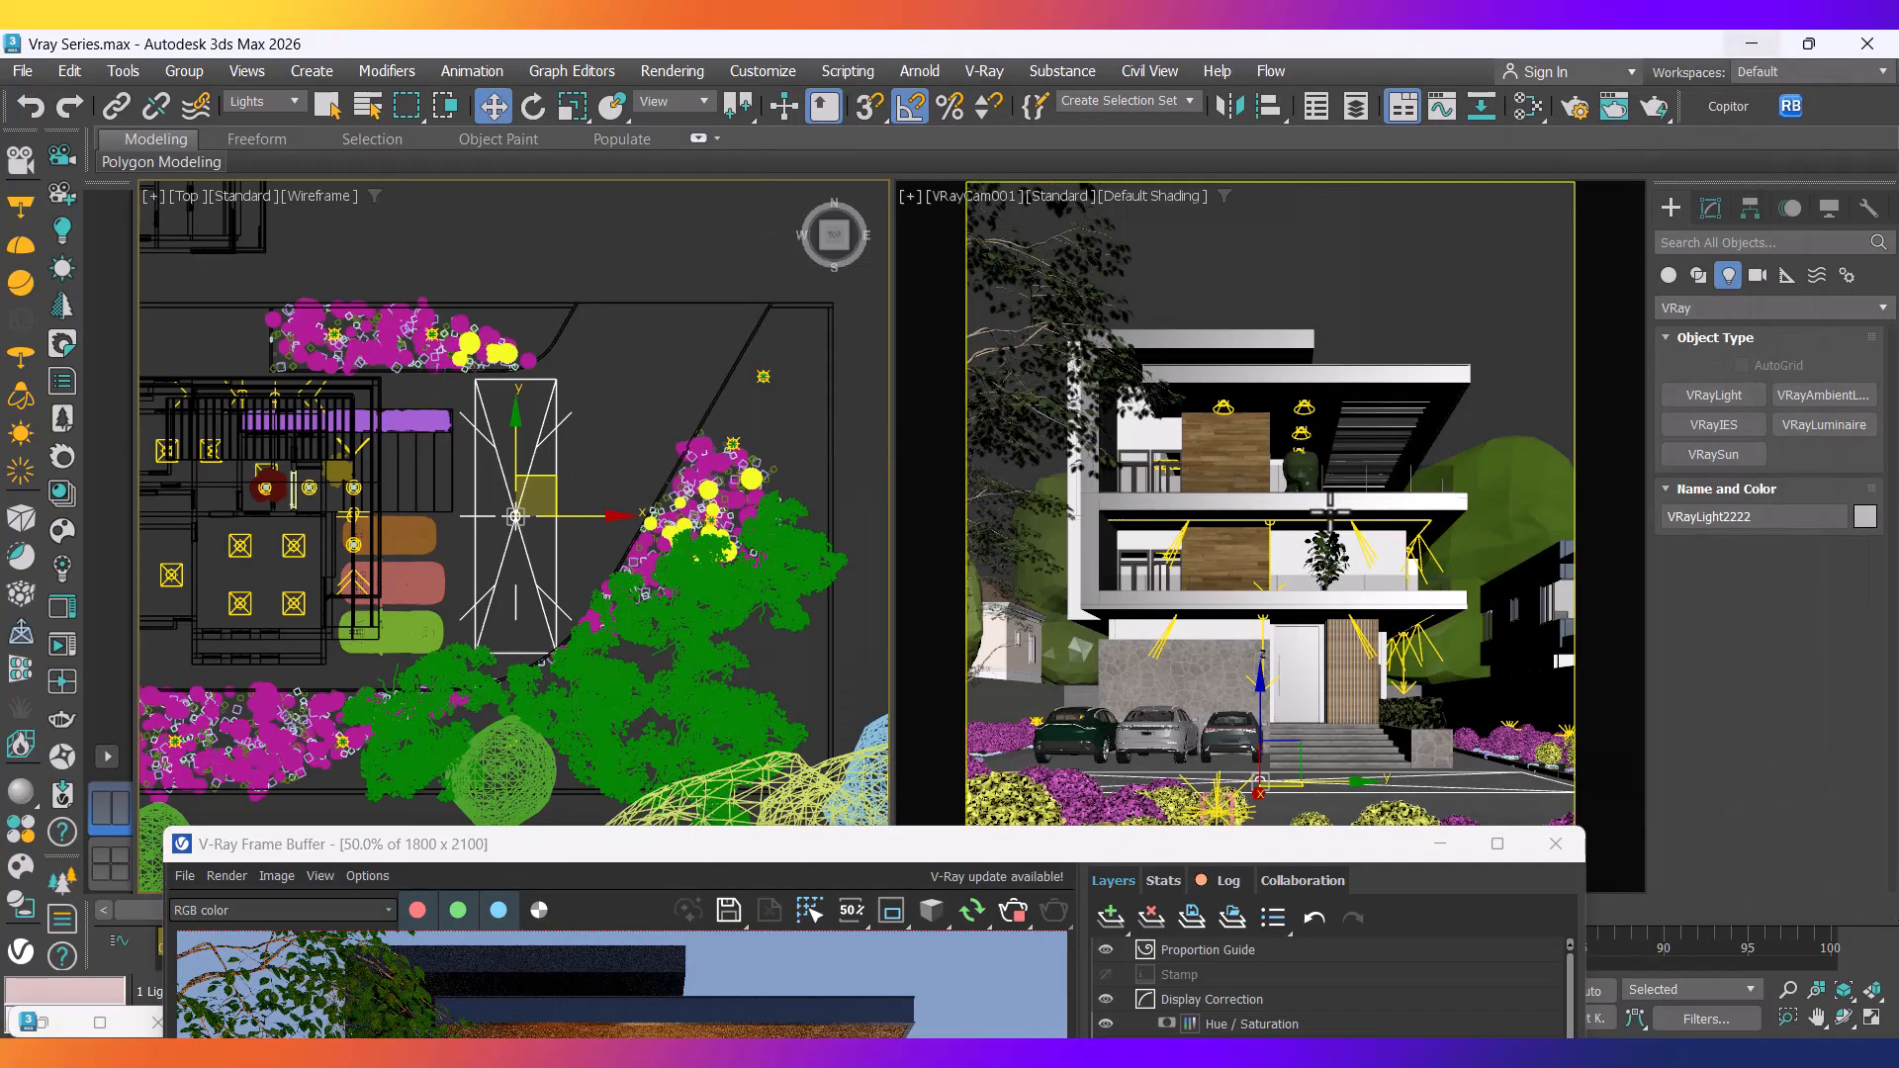
pyautogui.click(1268, 734)
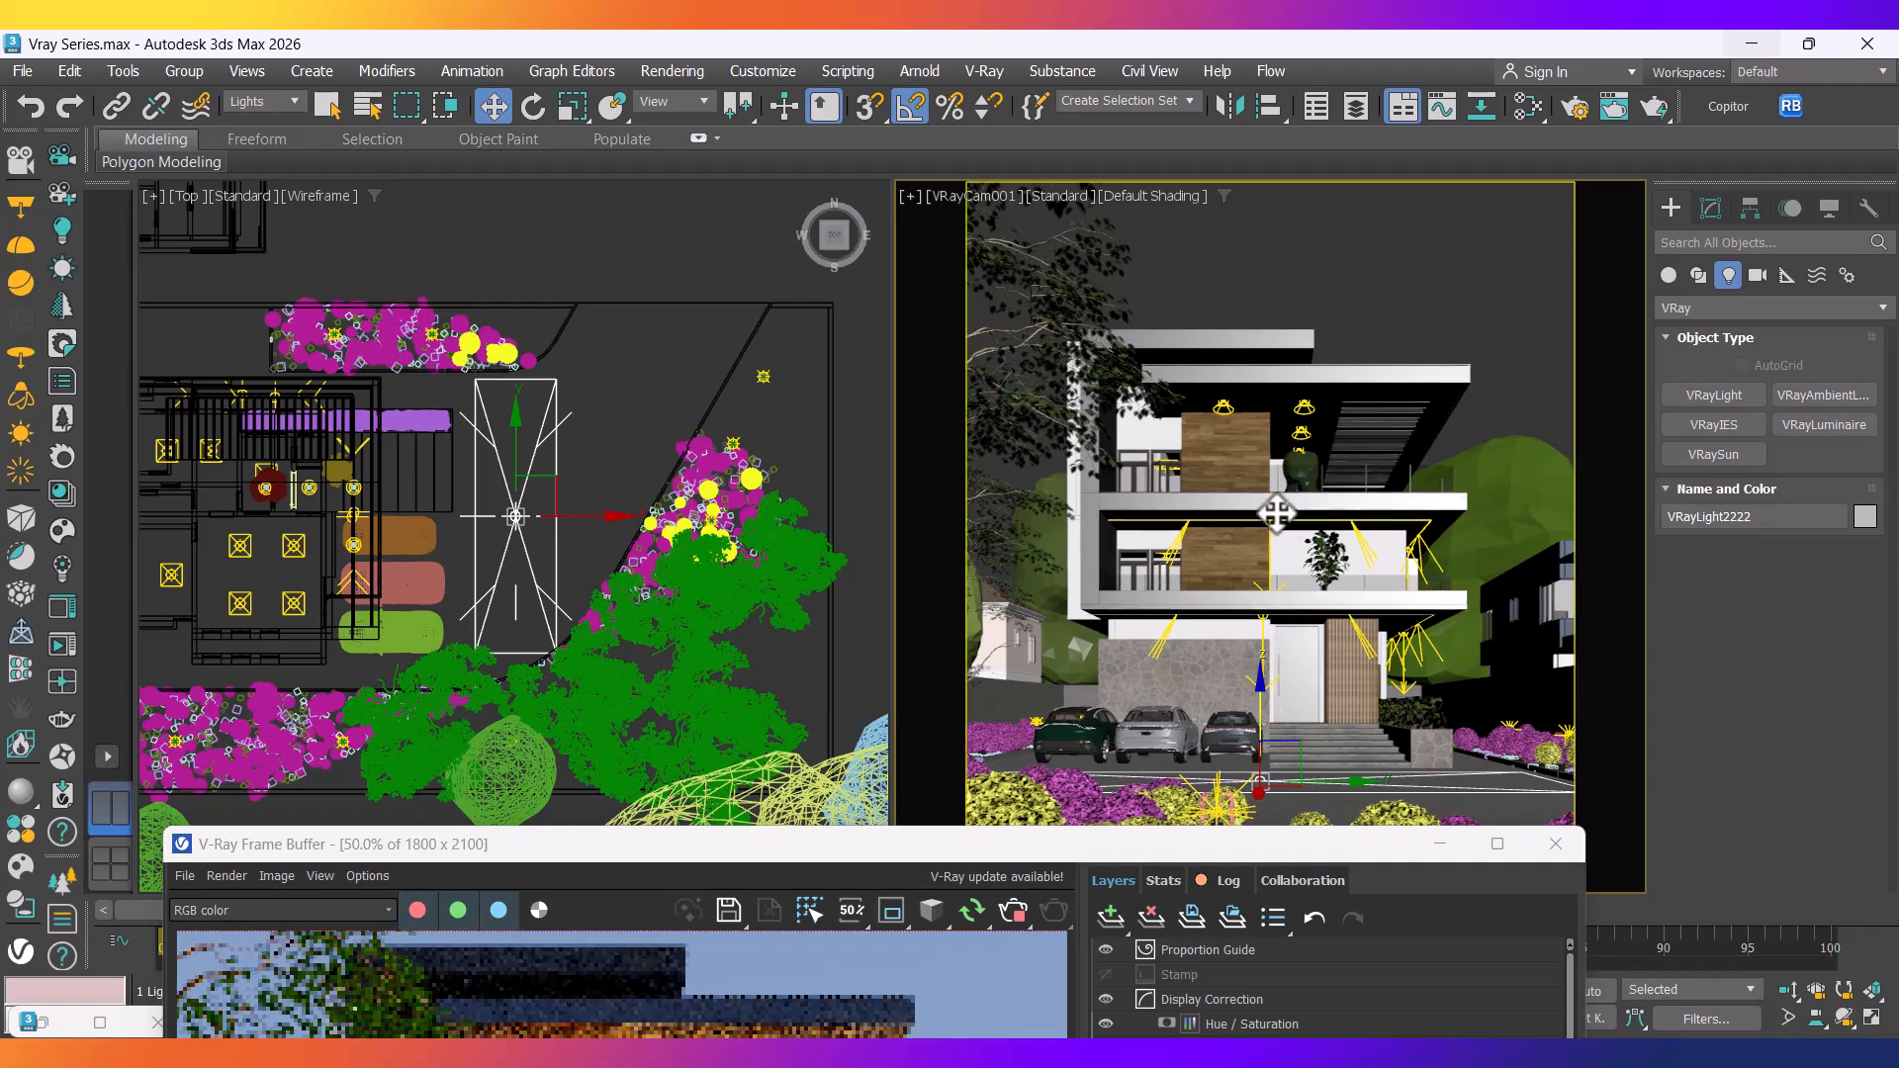
pyautogui.moveTo(1277, 514); pyautogui.dragTo(1277, 523)
pyautogui.moveTo(732, 853); pyautogui.dragTo(604, 133)
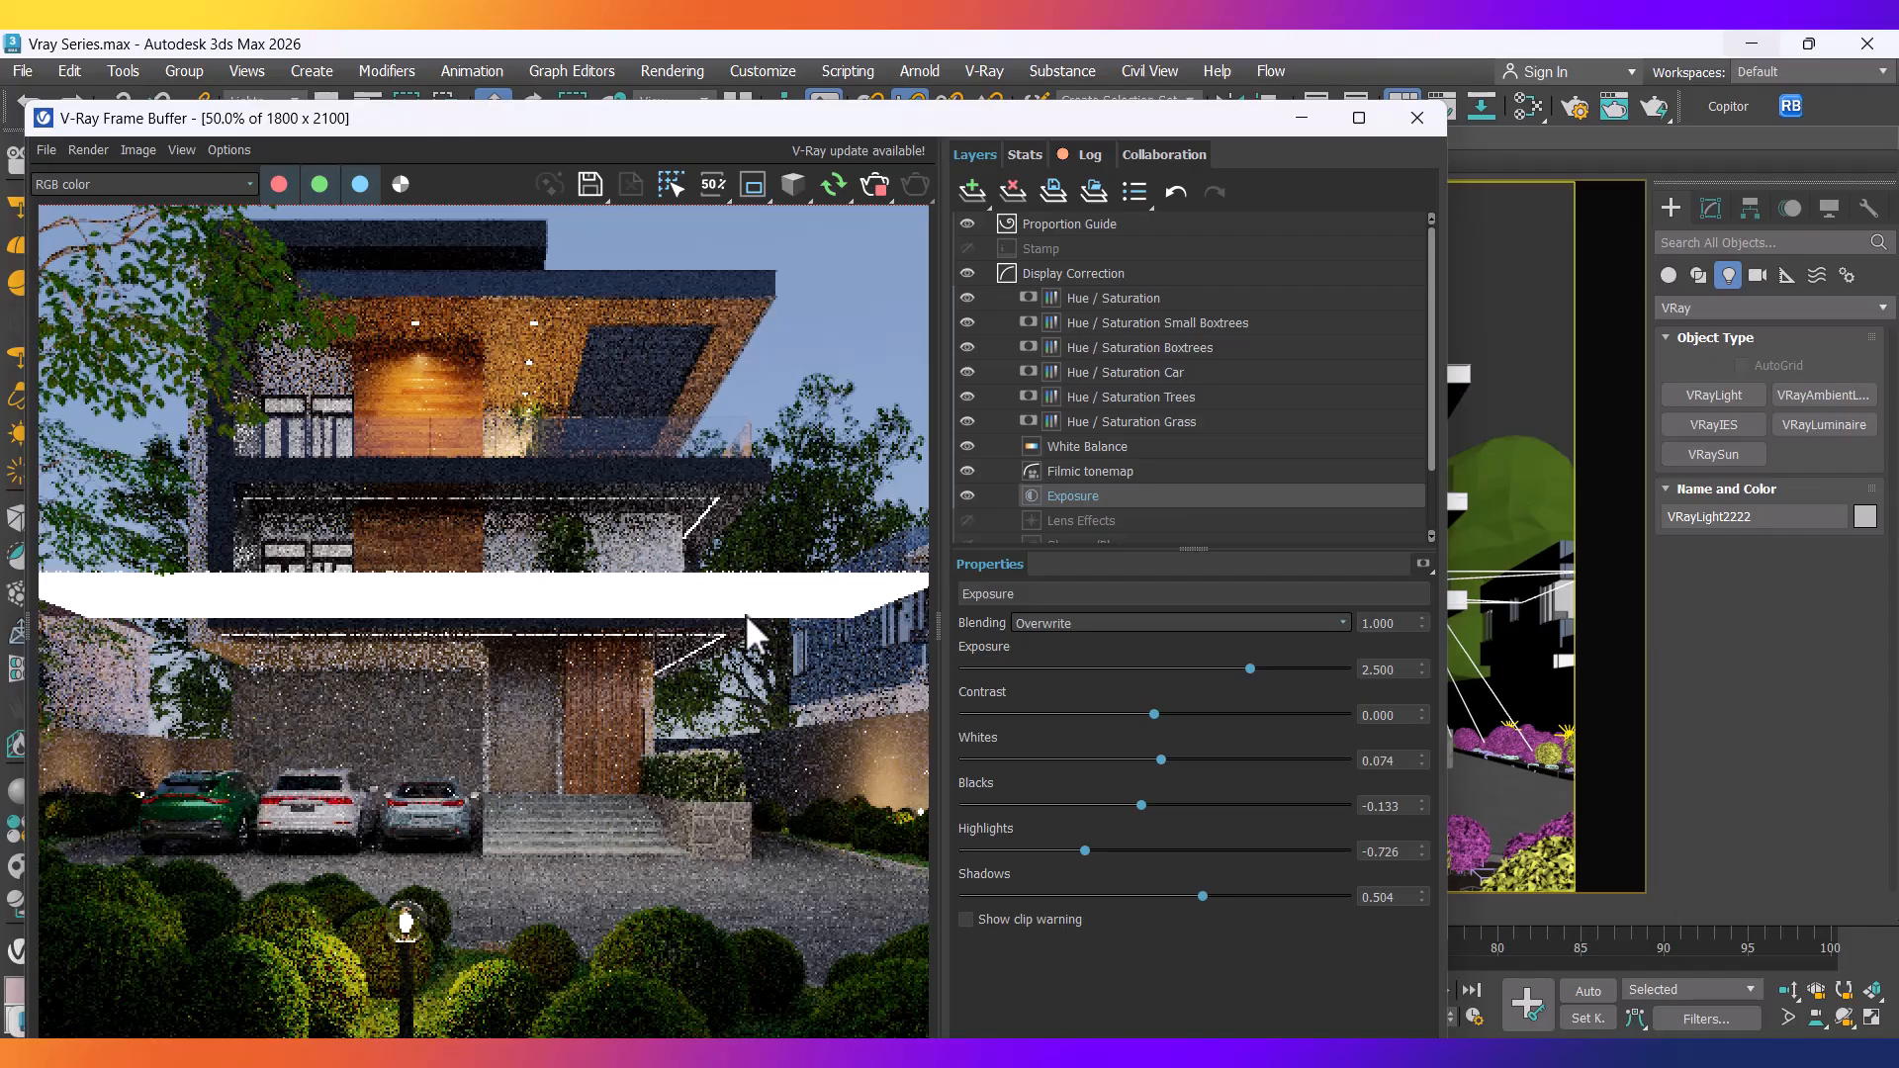
# Make the new plane fill light invisible to the camera.
pyautogui.click(1710, 205)
pyautogui.moveTo(1714, 744); pyautogui.dragTo(1737, 469)
pyautogui.click(1679, 807)
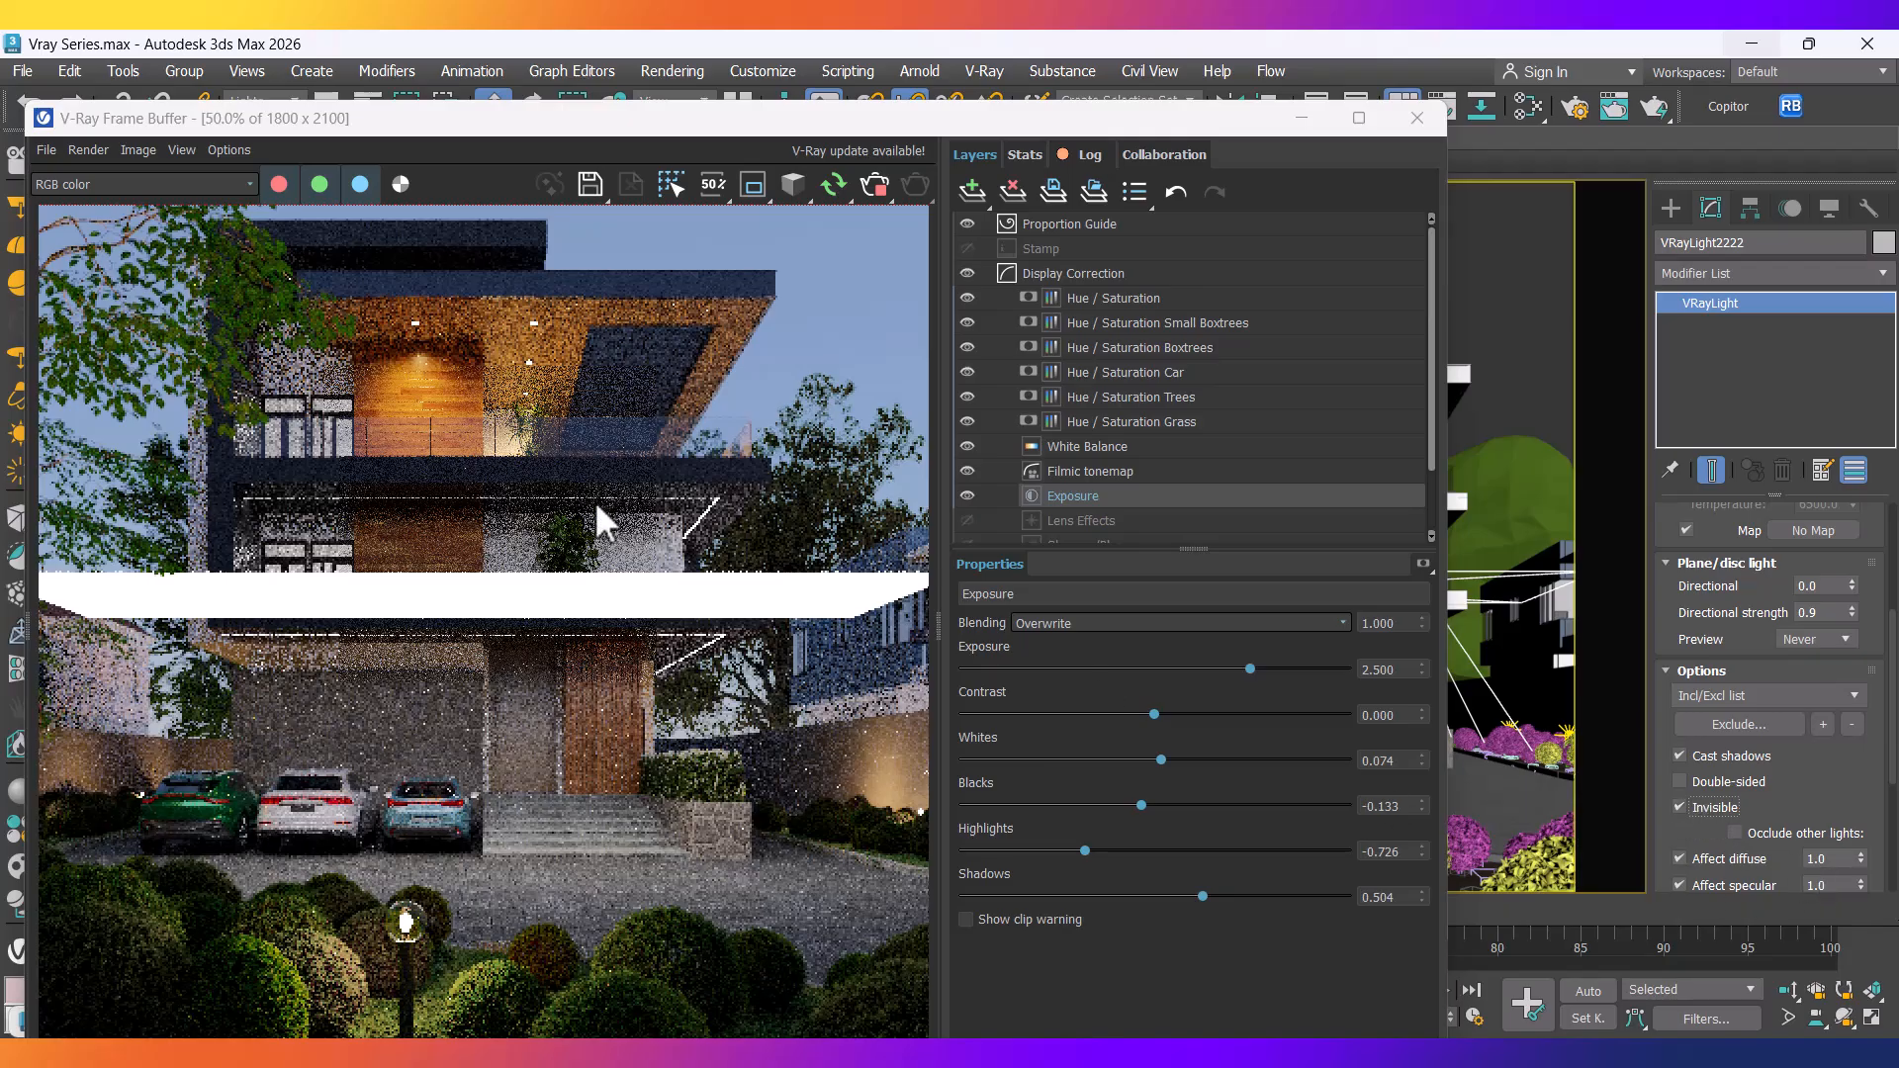
pyautogui.moveTo(538, 123); pyautogui.dragTo(692, 93)
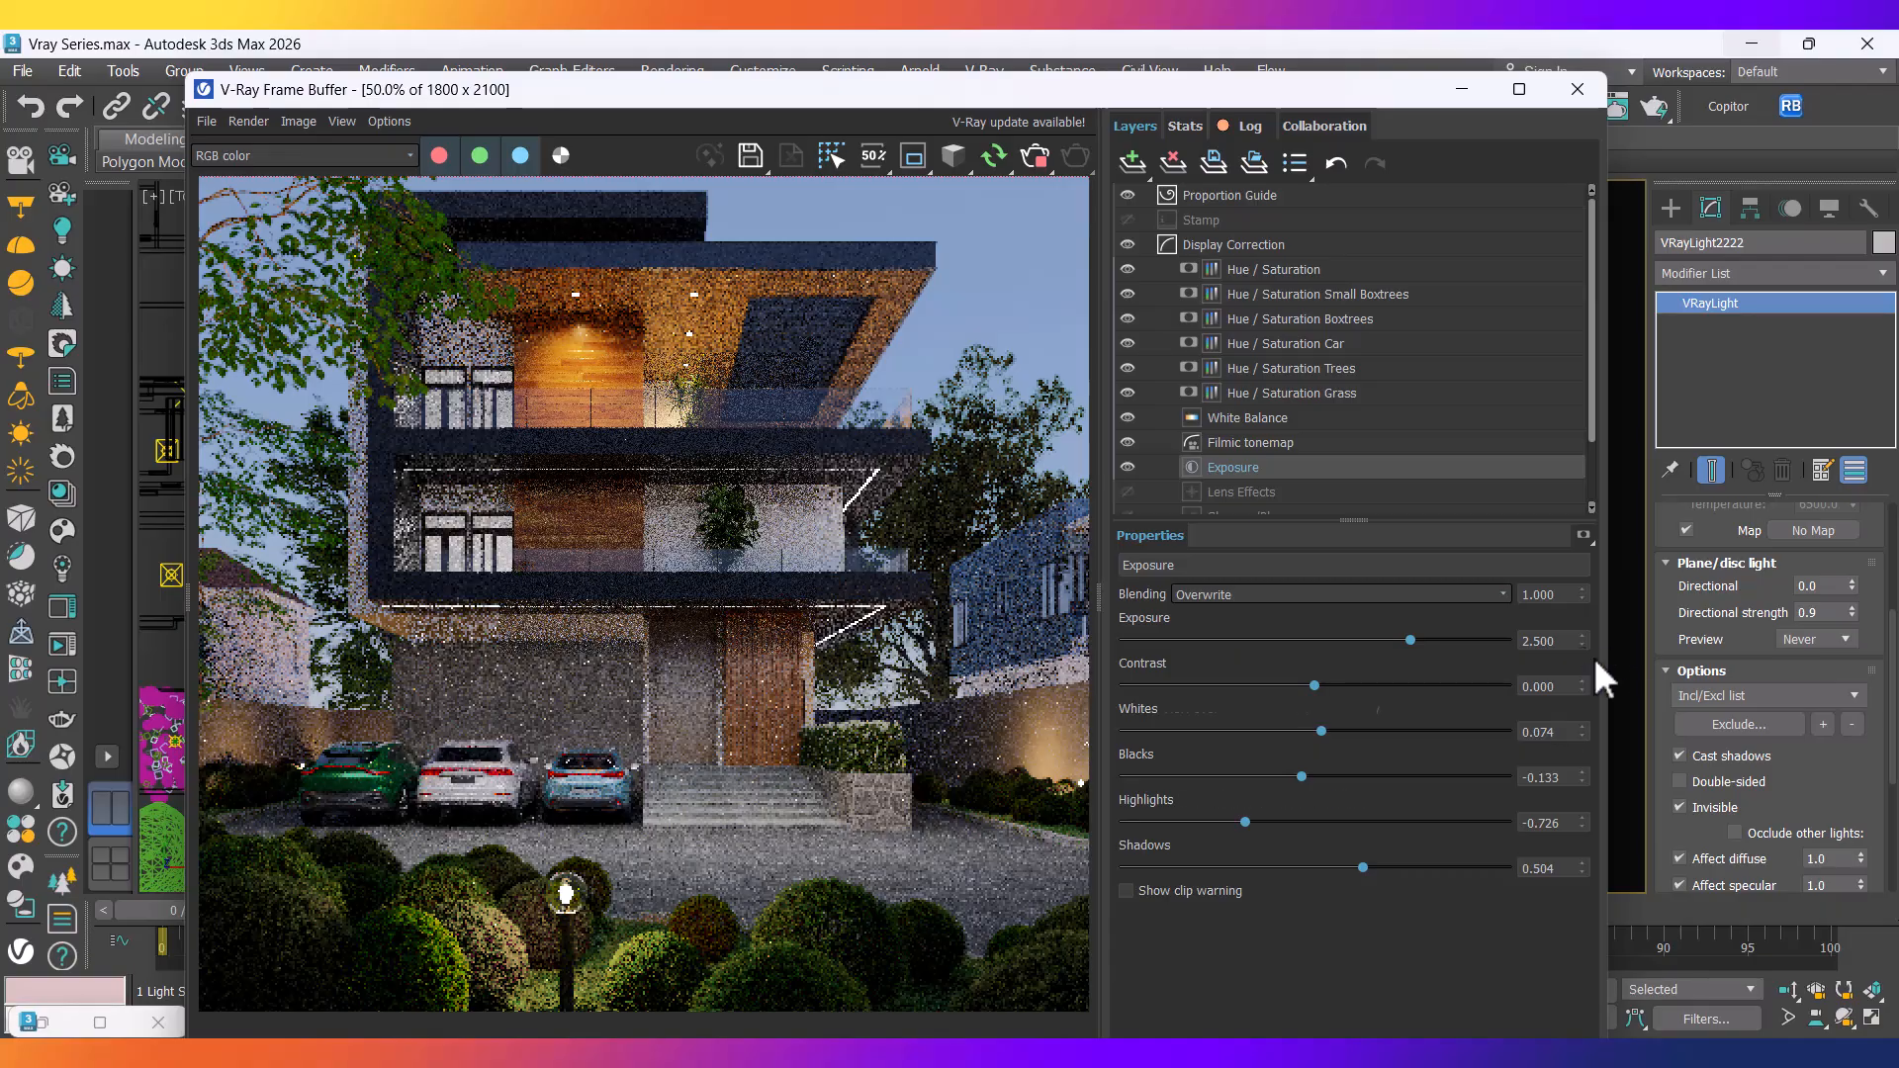
# Lower the plane fill light's Multiplier from 50.0 to 30.0.
pyautogui.moveTo(1695, 534); pyautogui.dragTo(1694, 809)
pyautogui.doubleClick(1820, 699)
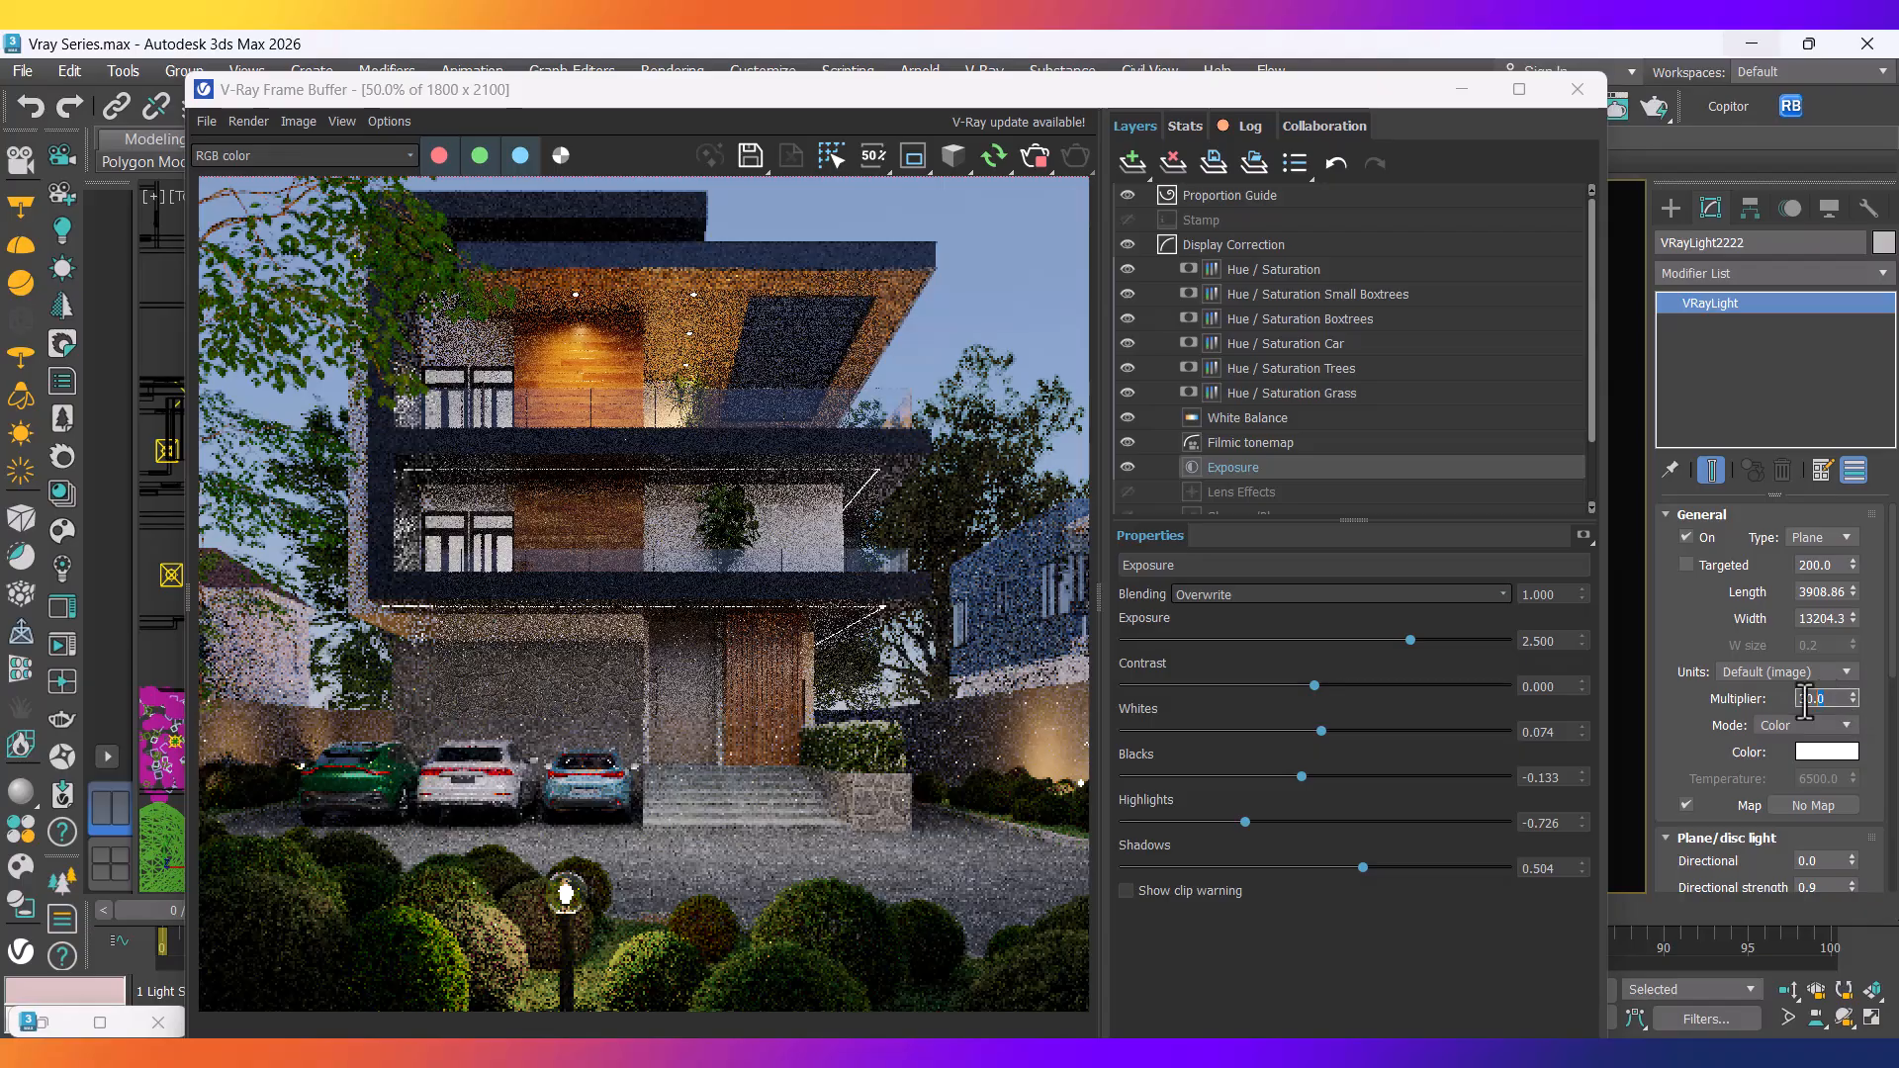
pyautogui.write('20')
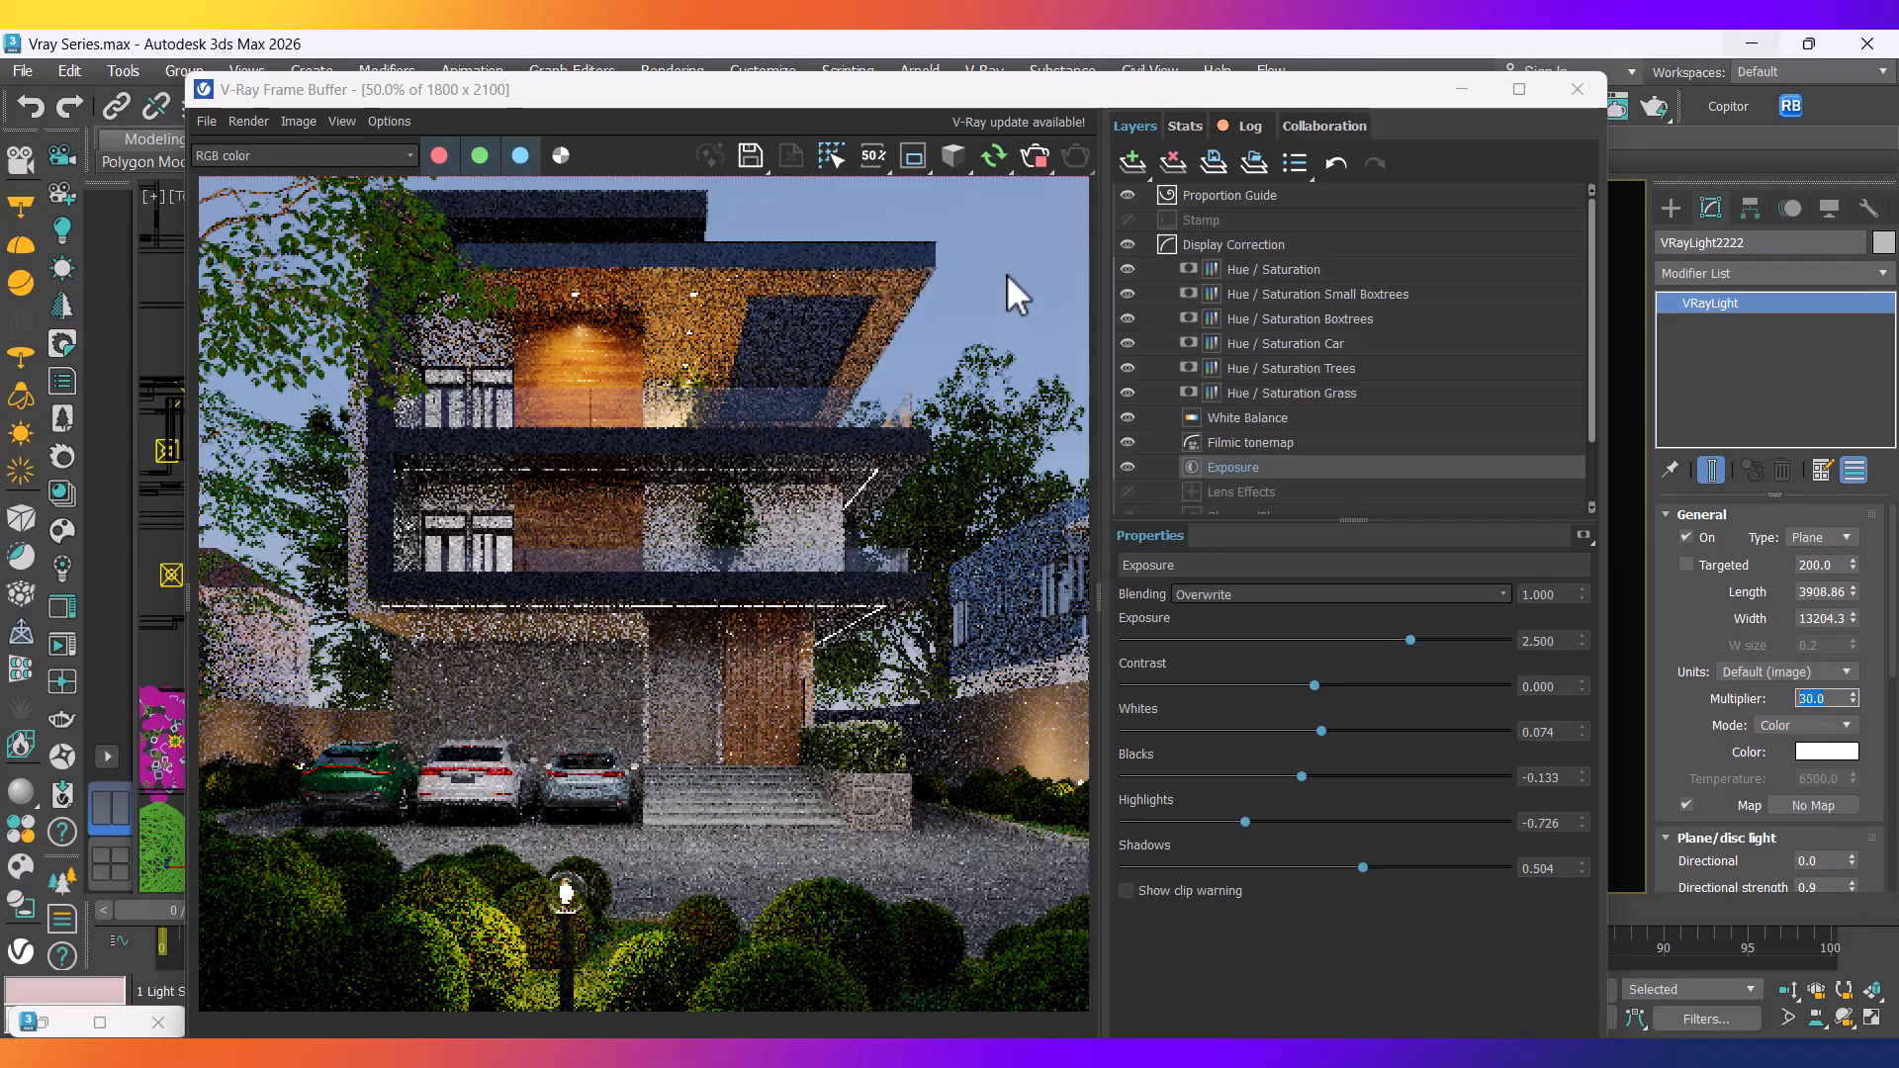
# Switch VRayLight036 to Temperature colour mode at 3500 for a warm balcony glow.
pyautogui.moveTo(1024, 91); pyautogui.dragTo(354, 231)
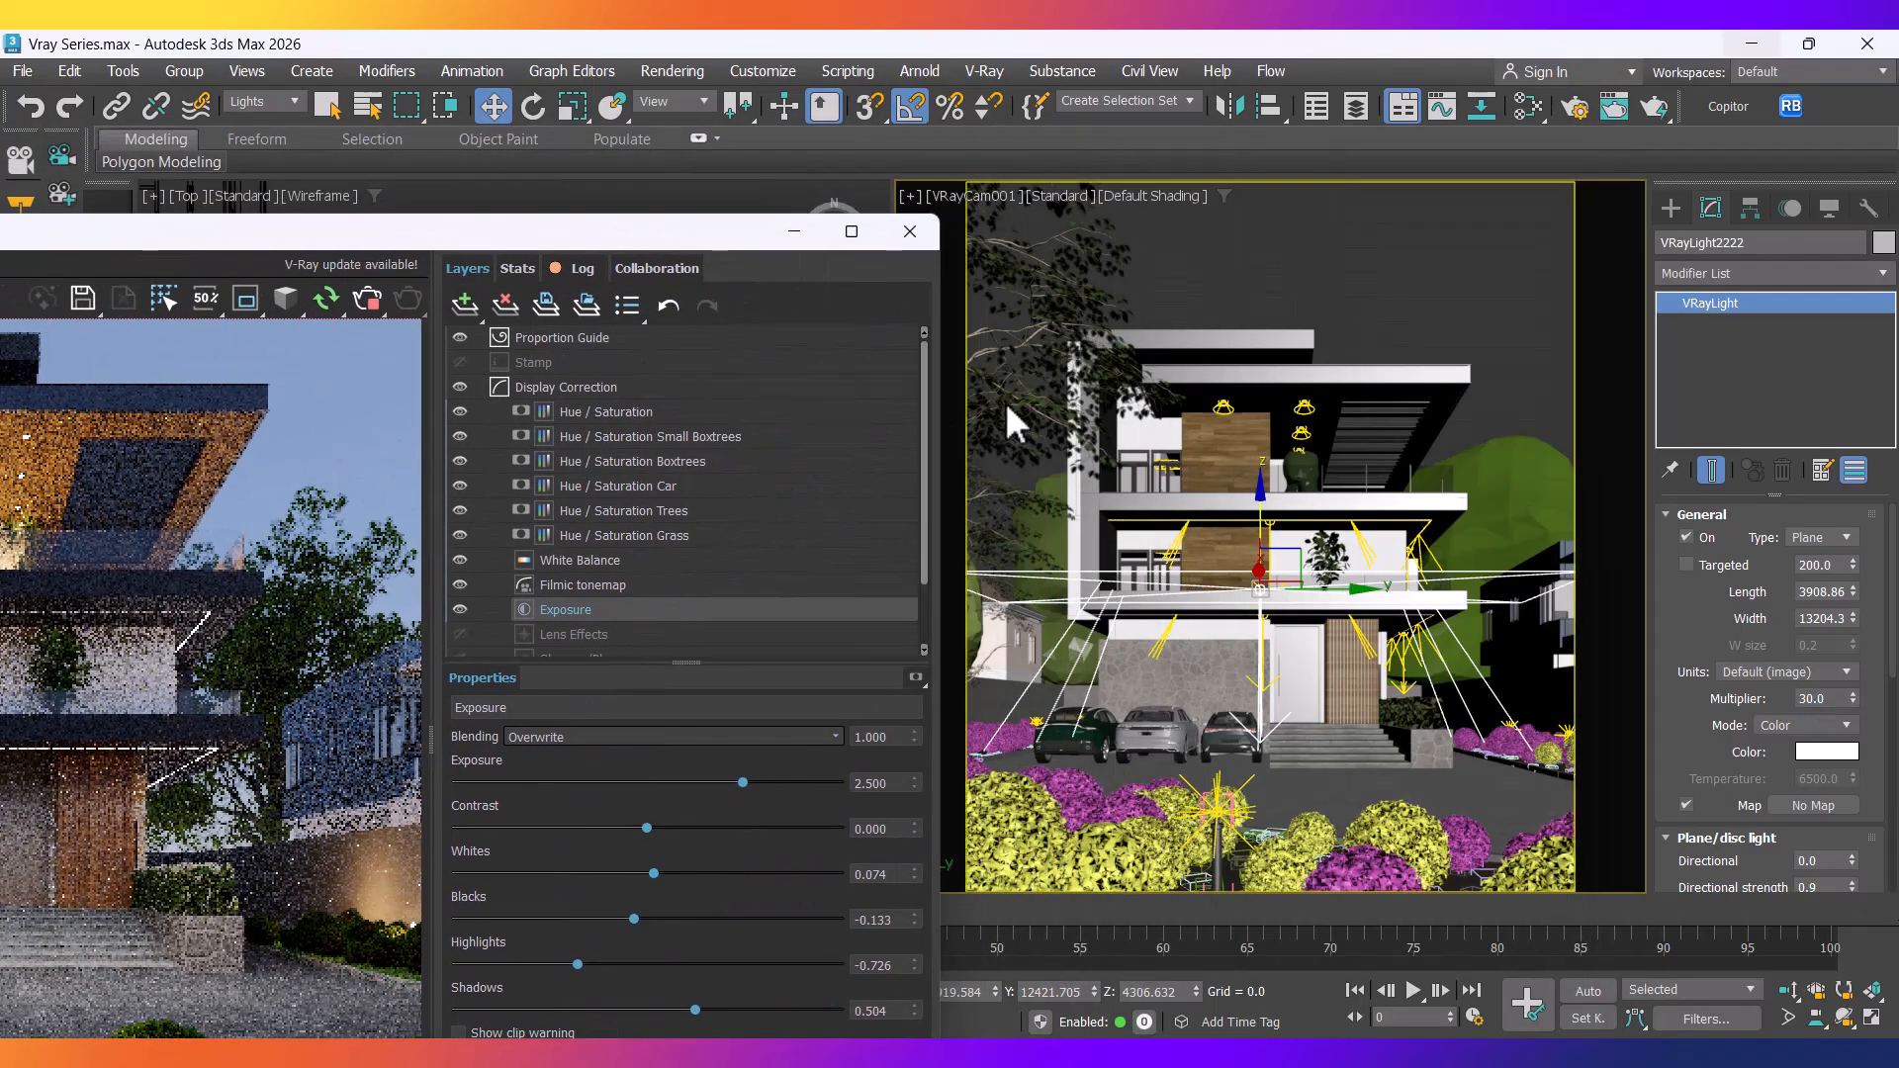
pyautogui.click(1167, 465)
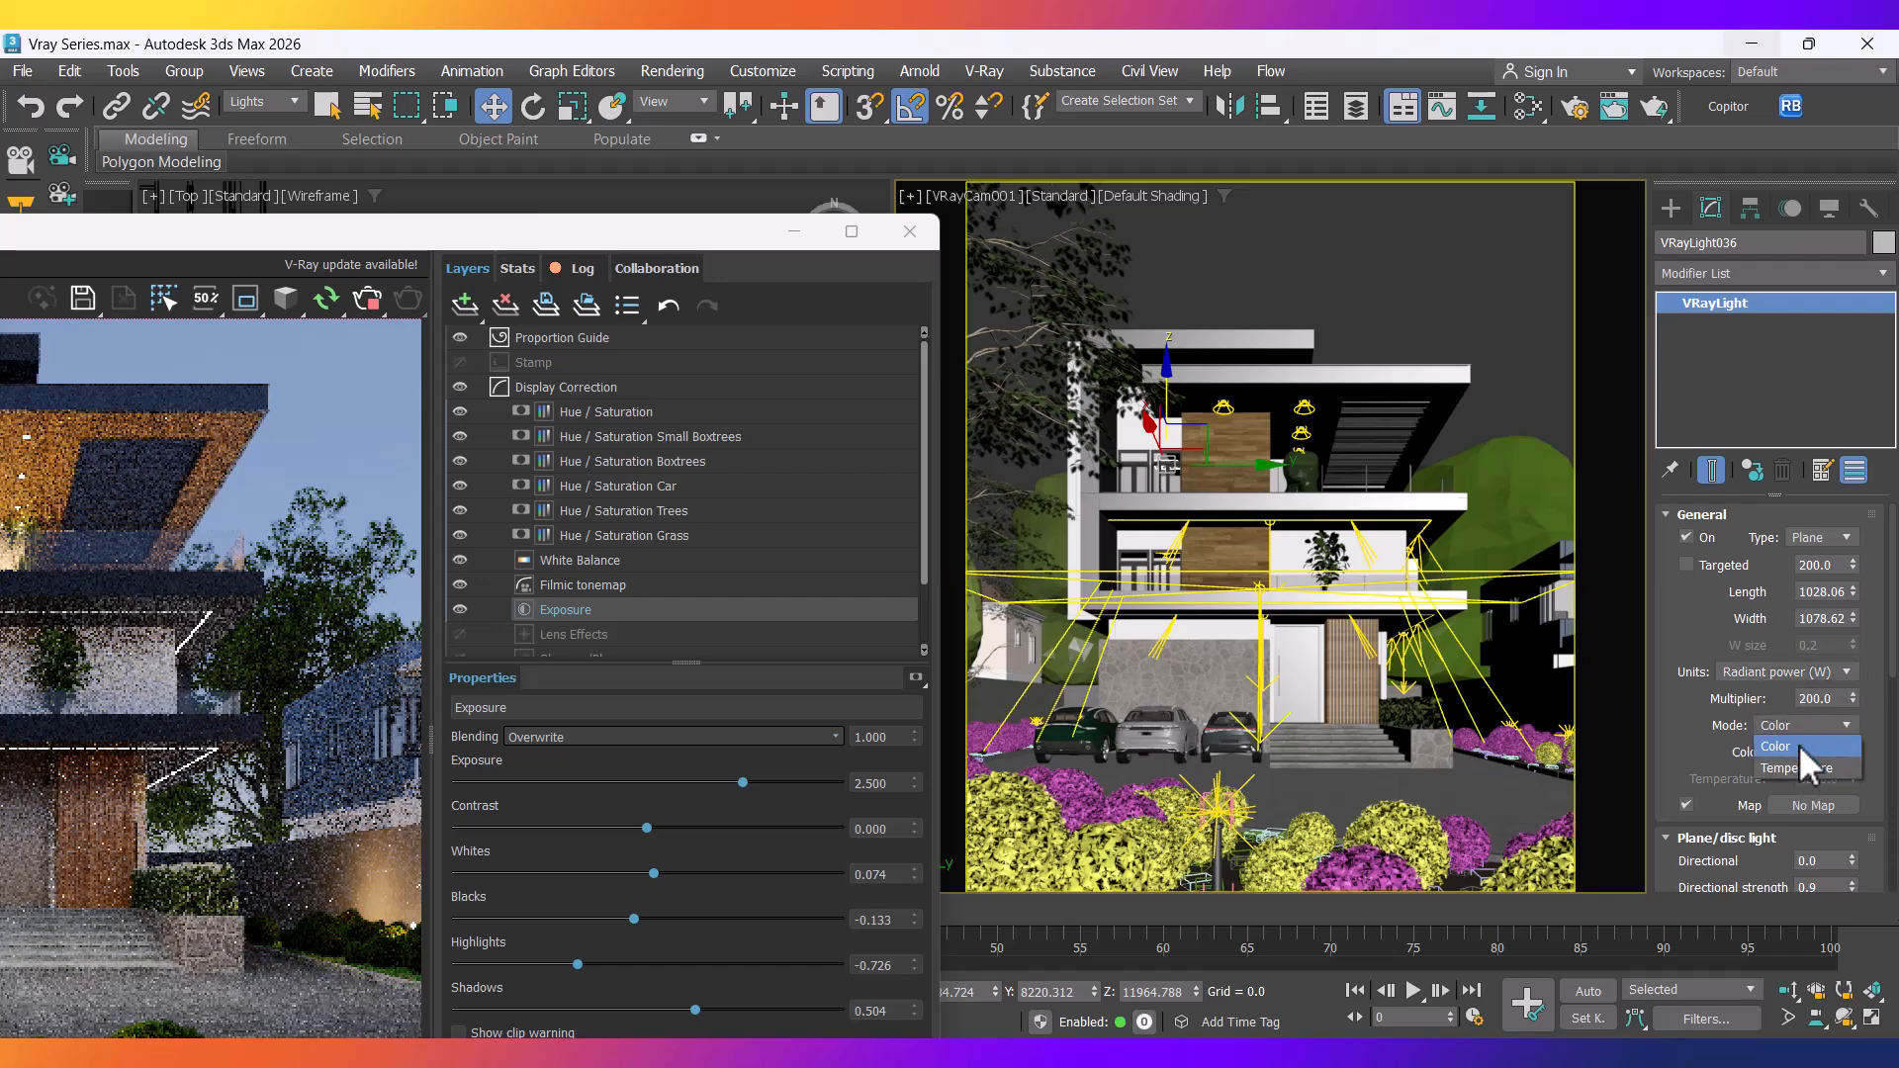
pyautogui.click(1791, 771)
pyautogui.doubleClick(1792, 778)
pyautogui.write('3500')
pyautogui.press('Return')
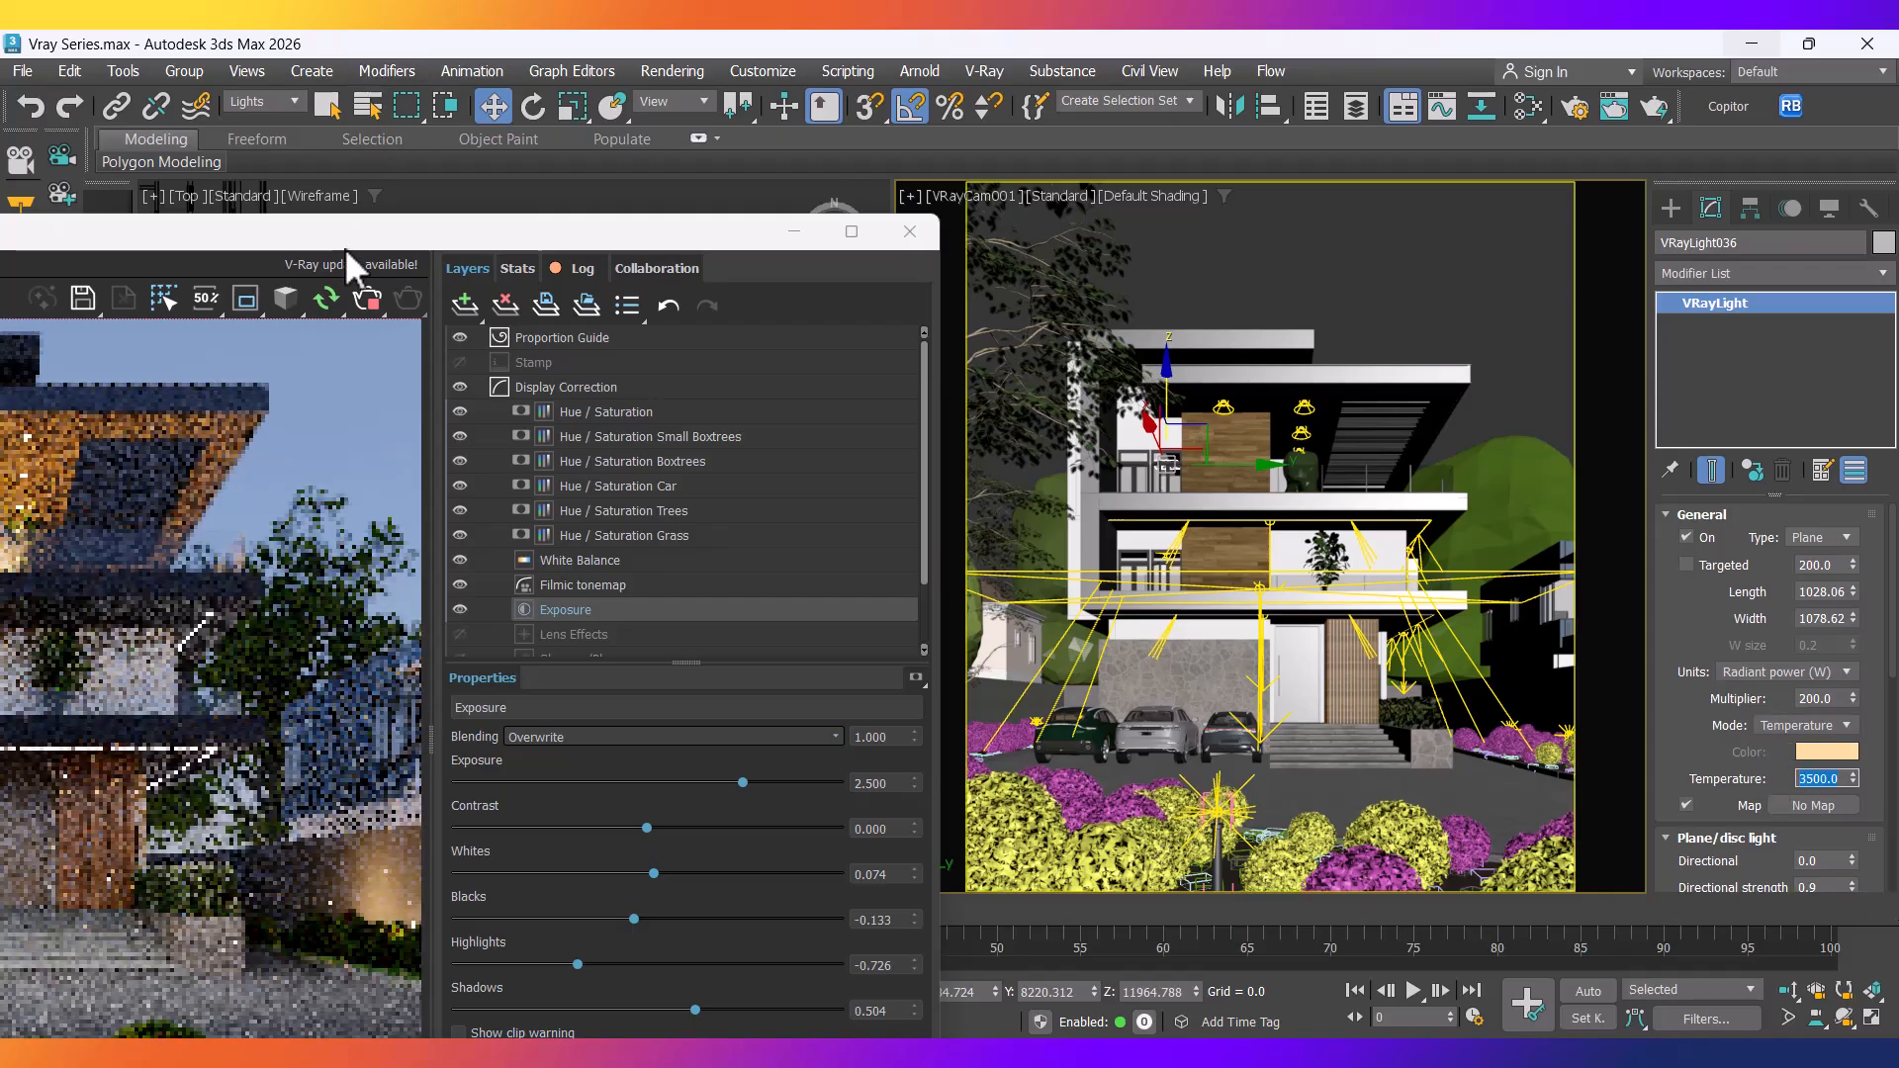
pyautogui.moveTo(352, 246); pyautogui.dragTo(904, 192)
pyautogui.moveTo(928, 152); pyautogui.dragTo(940, 143)
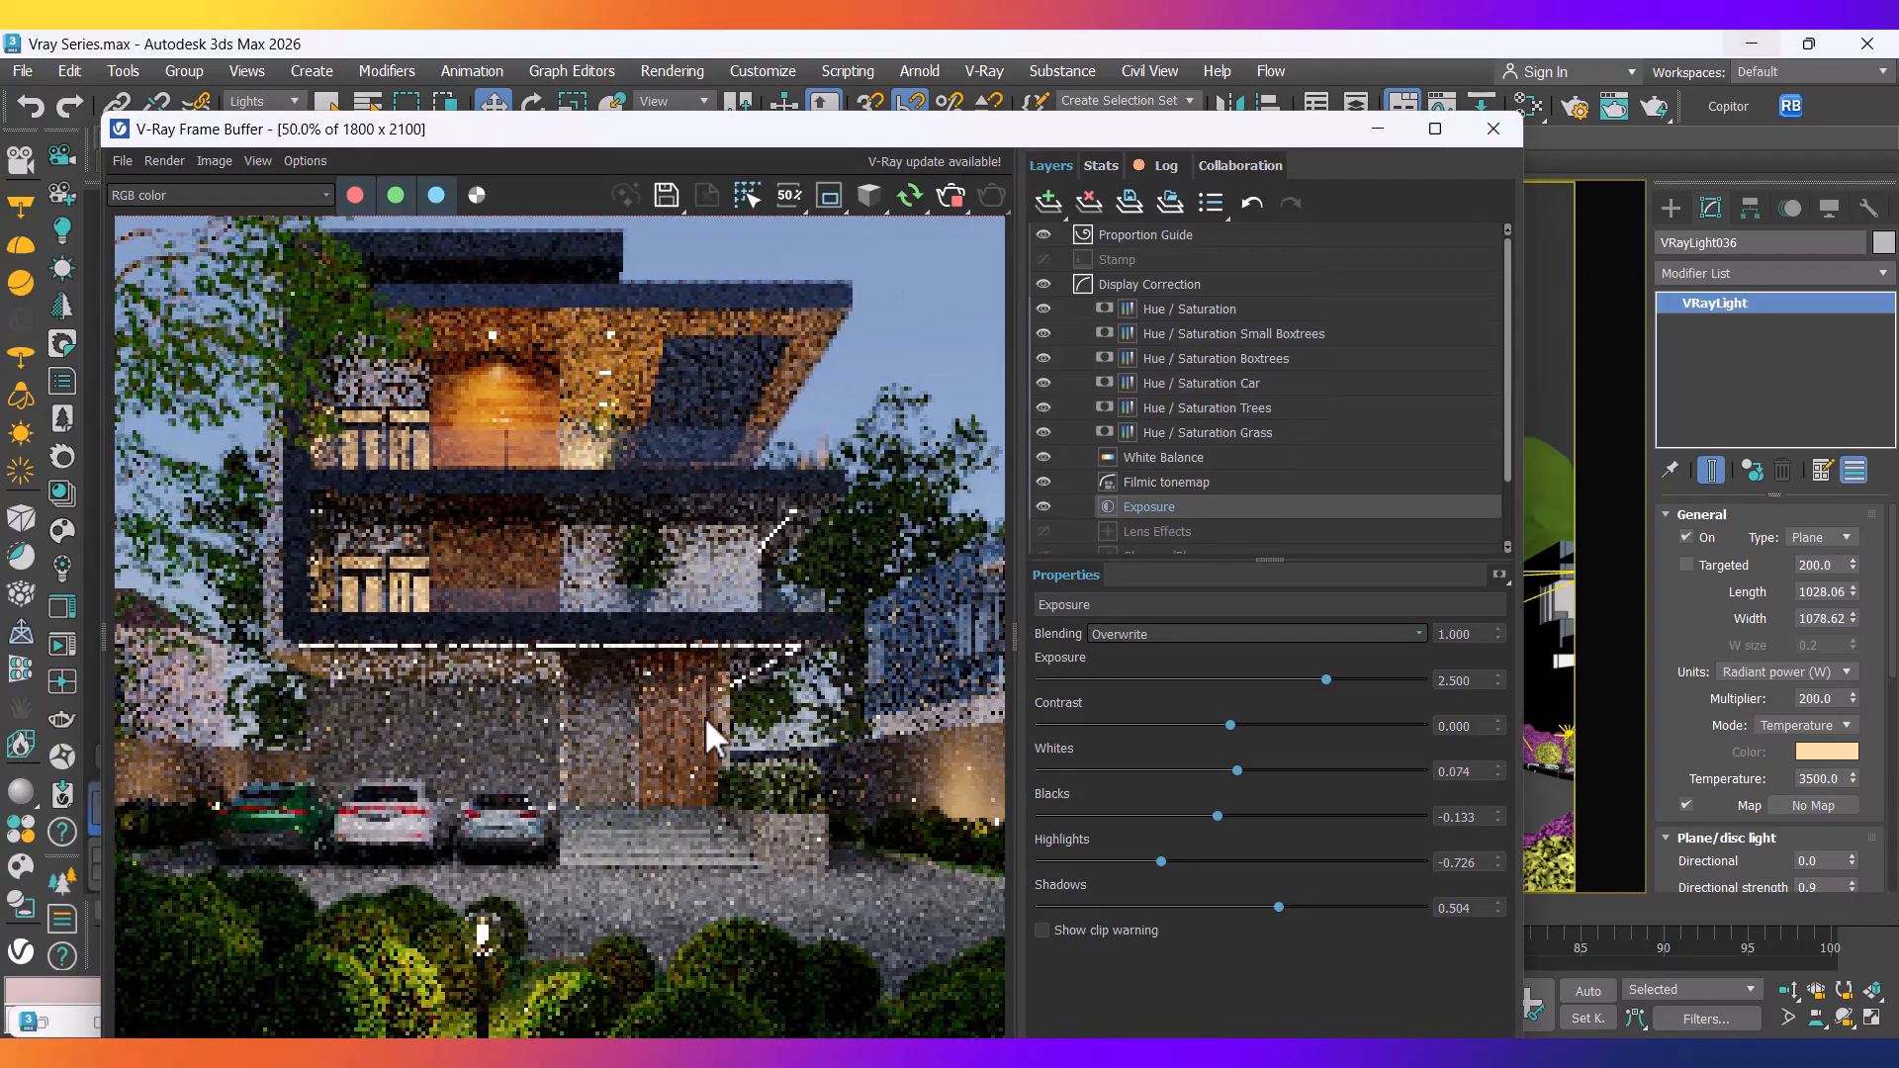
pyautogui.scroll(-1, 705, 717)
pyautogui.scroll(1, 527, 664)
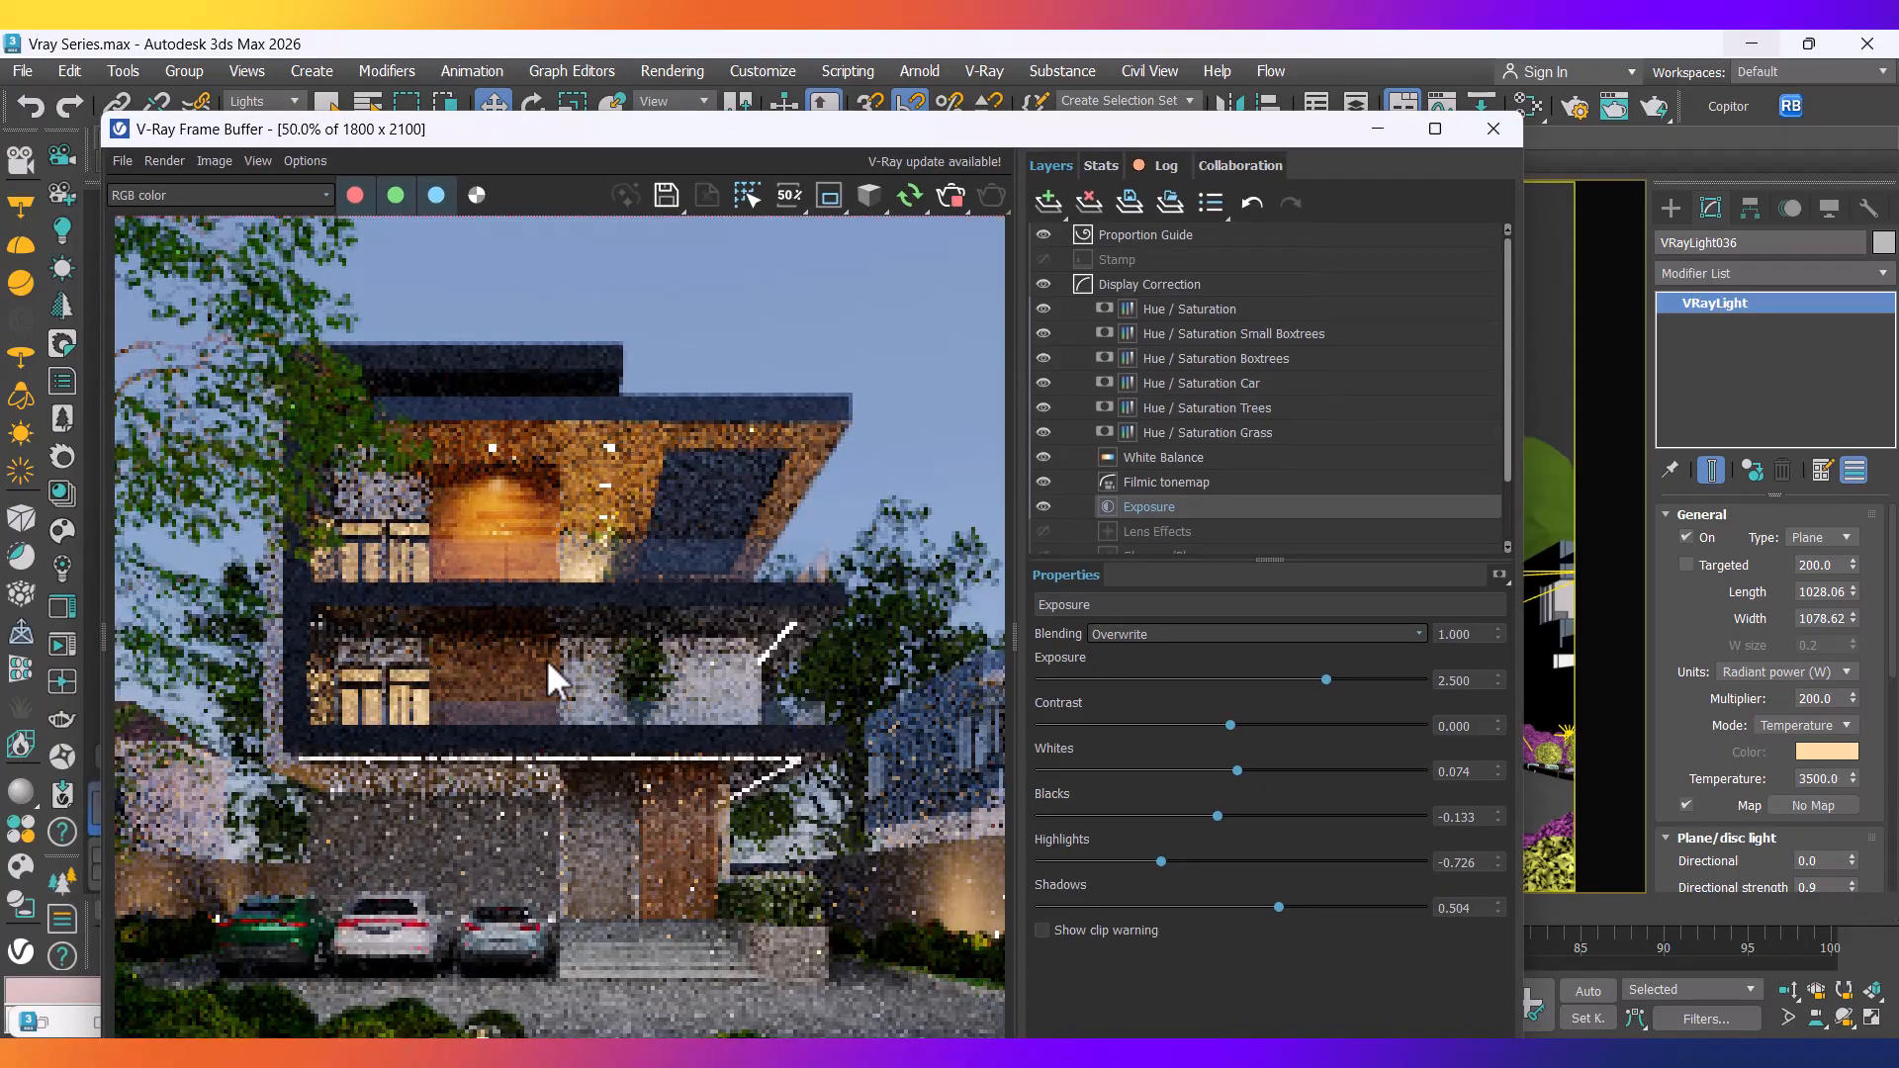
# Maximize the frame buffer, compare the grainy render with Dusk VraySky.png, then hide both windows.
pyautogui.click(1434, 129)
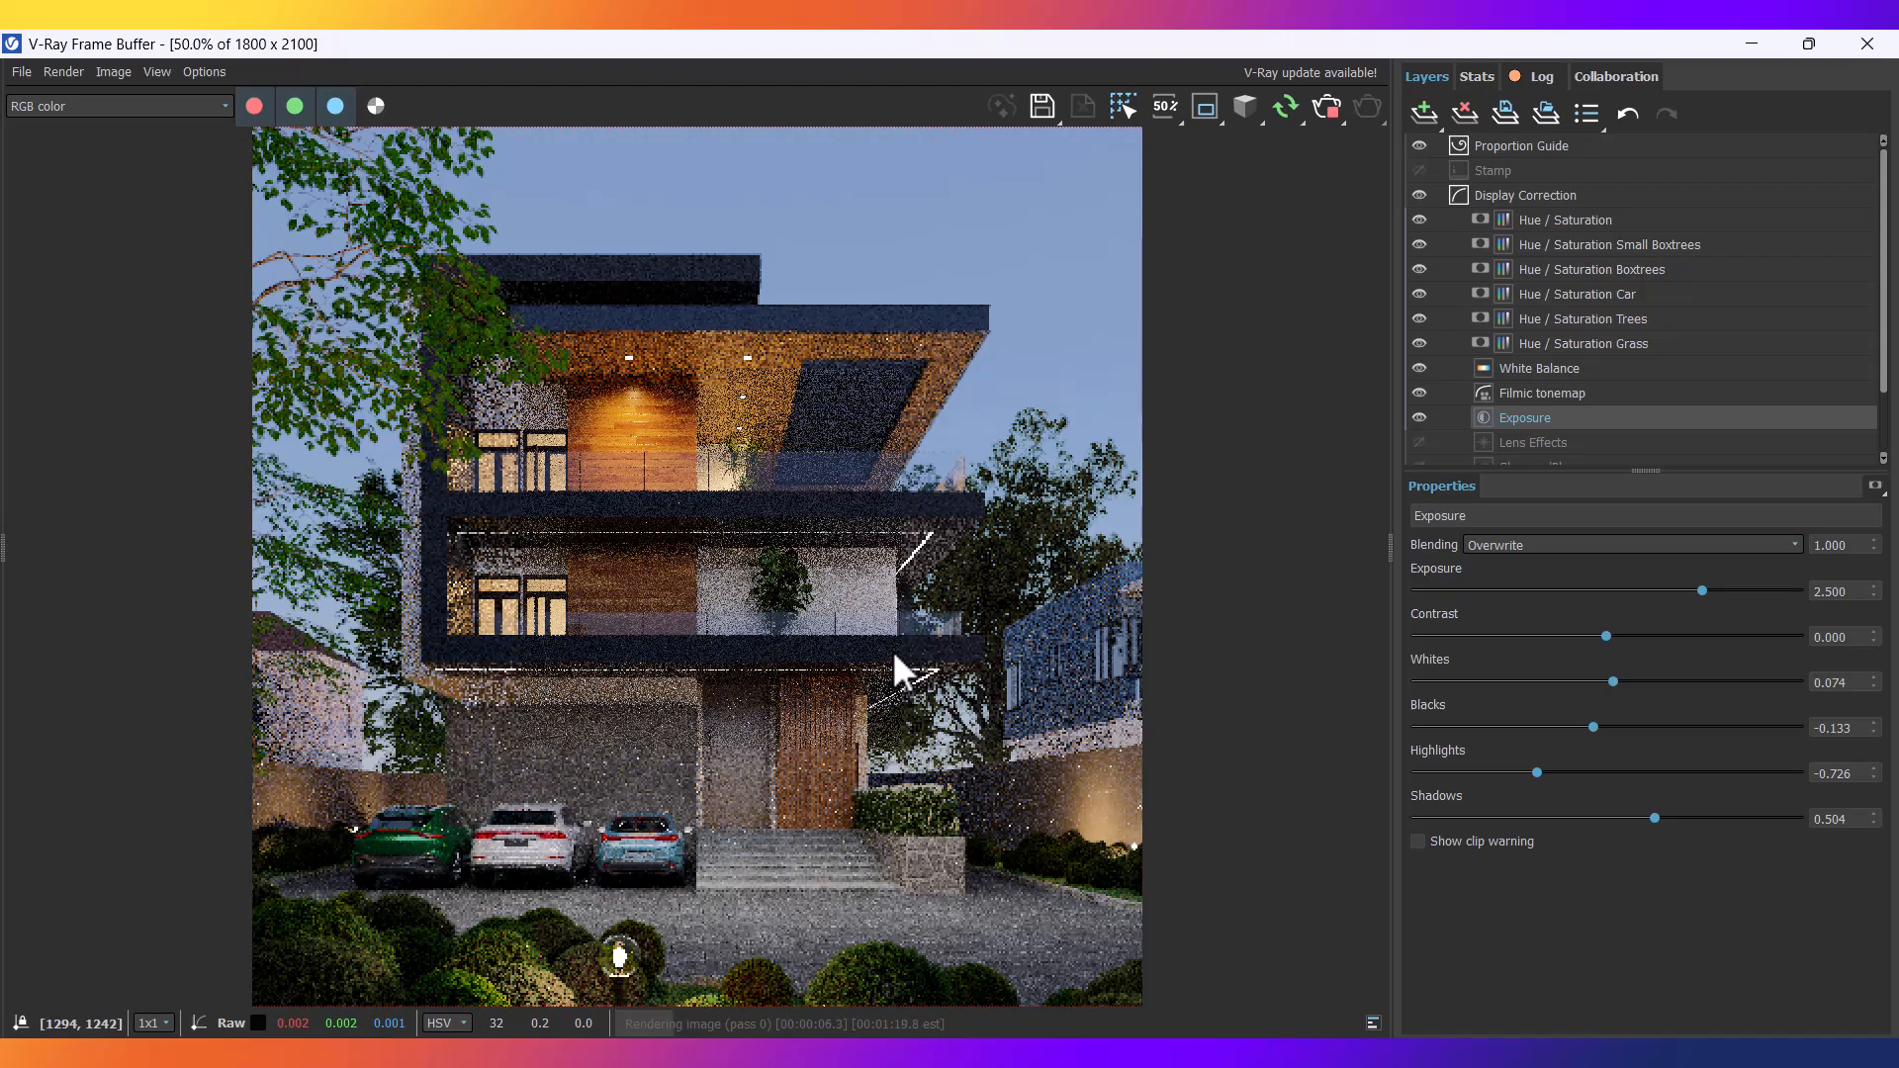
pyautogui.click(1172, 1053)
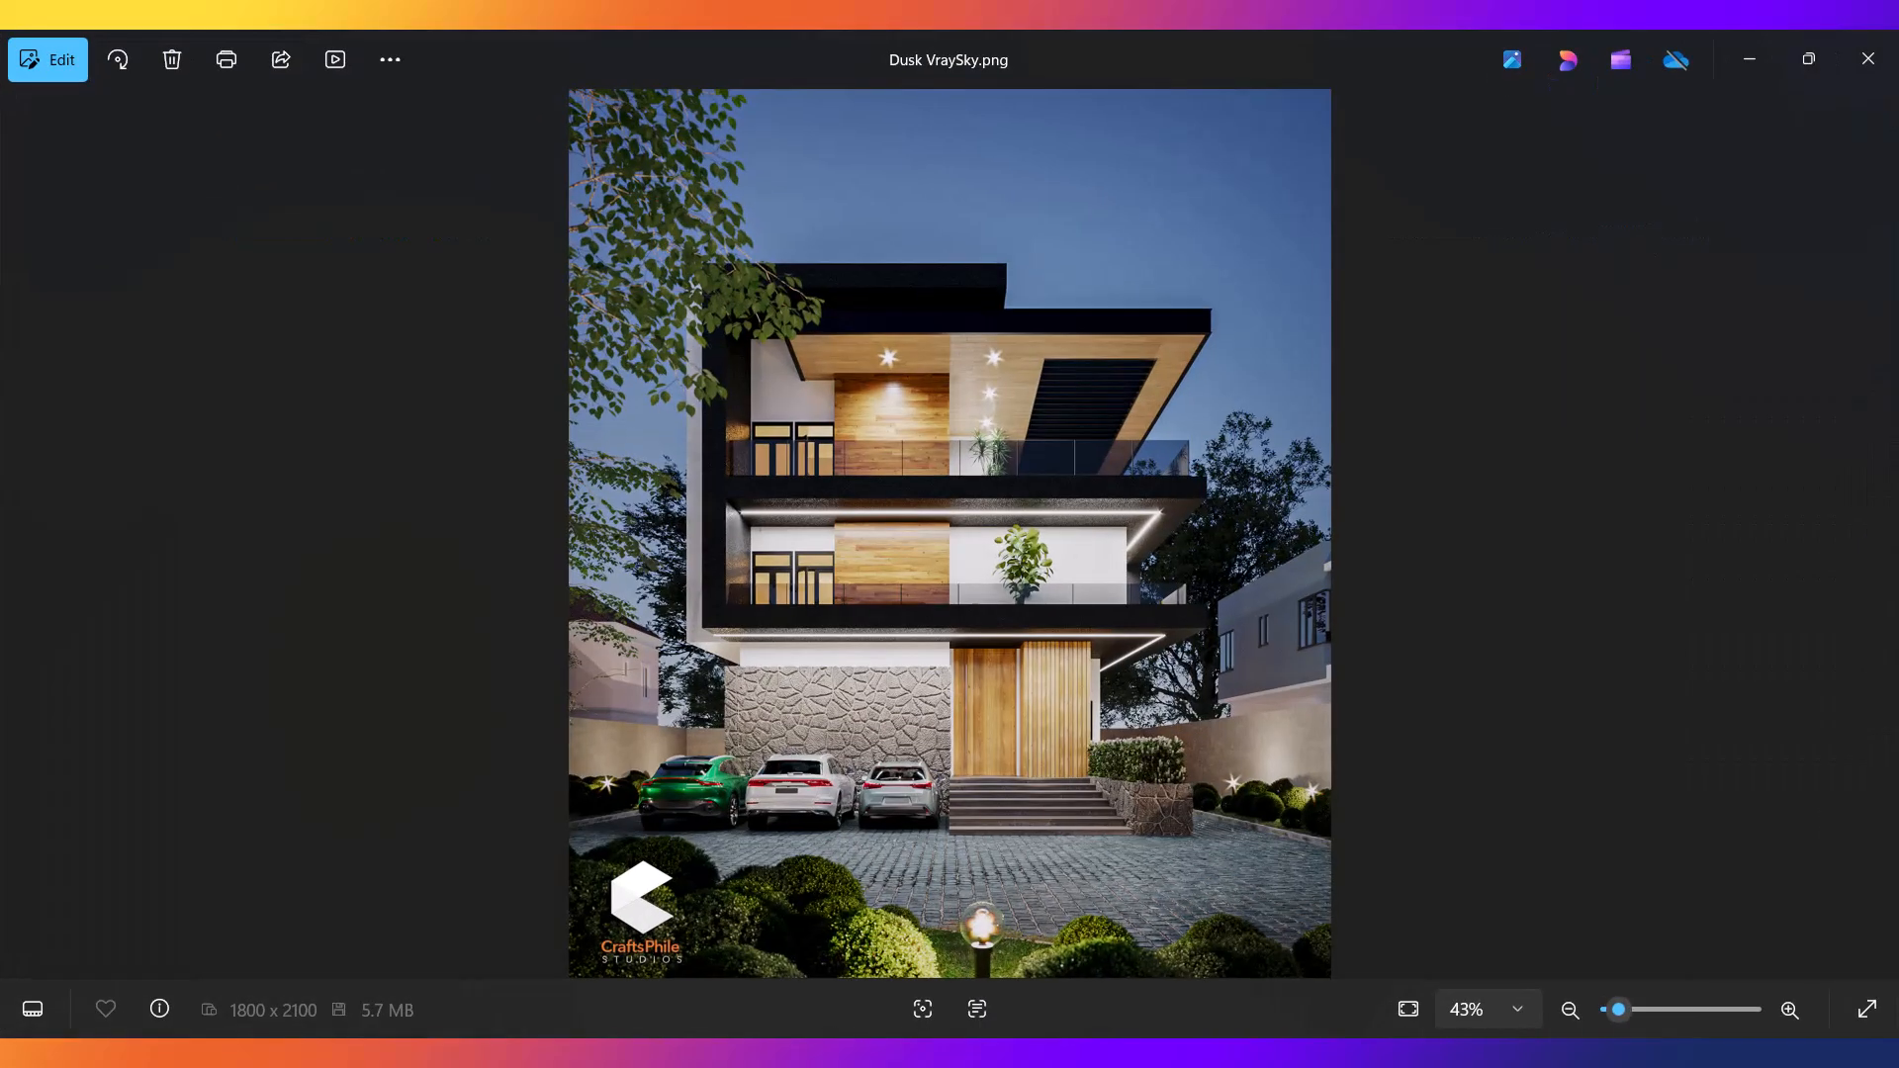
pyautogui.click(1172, 1052)
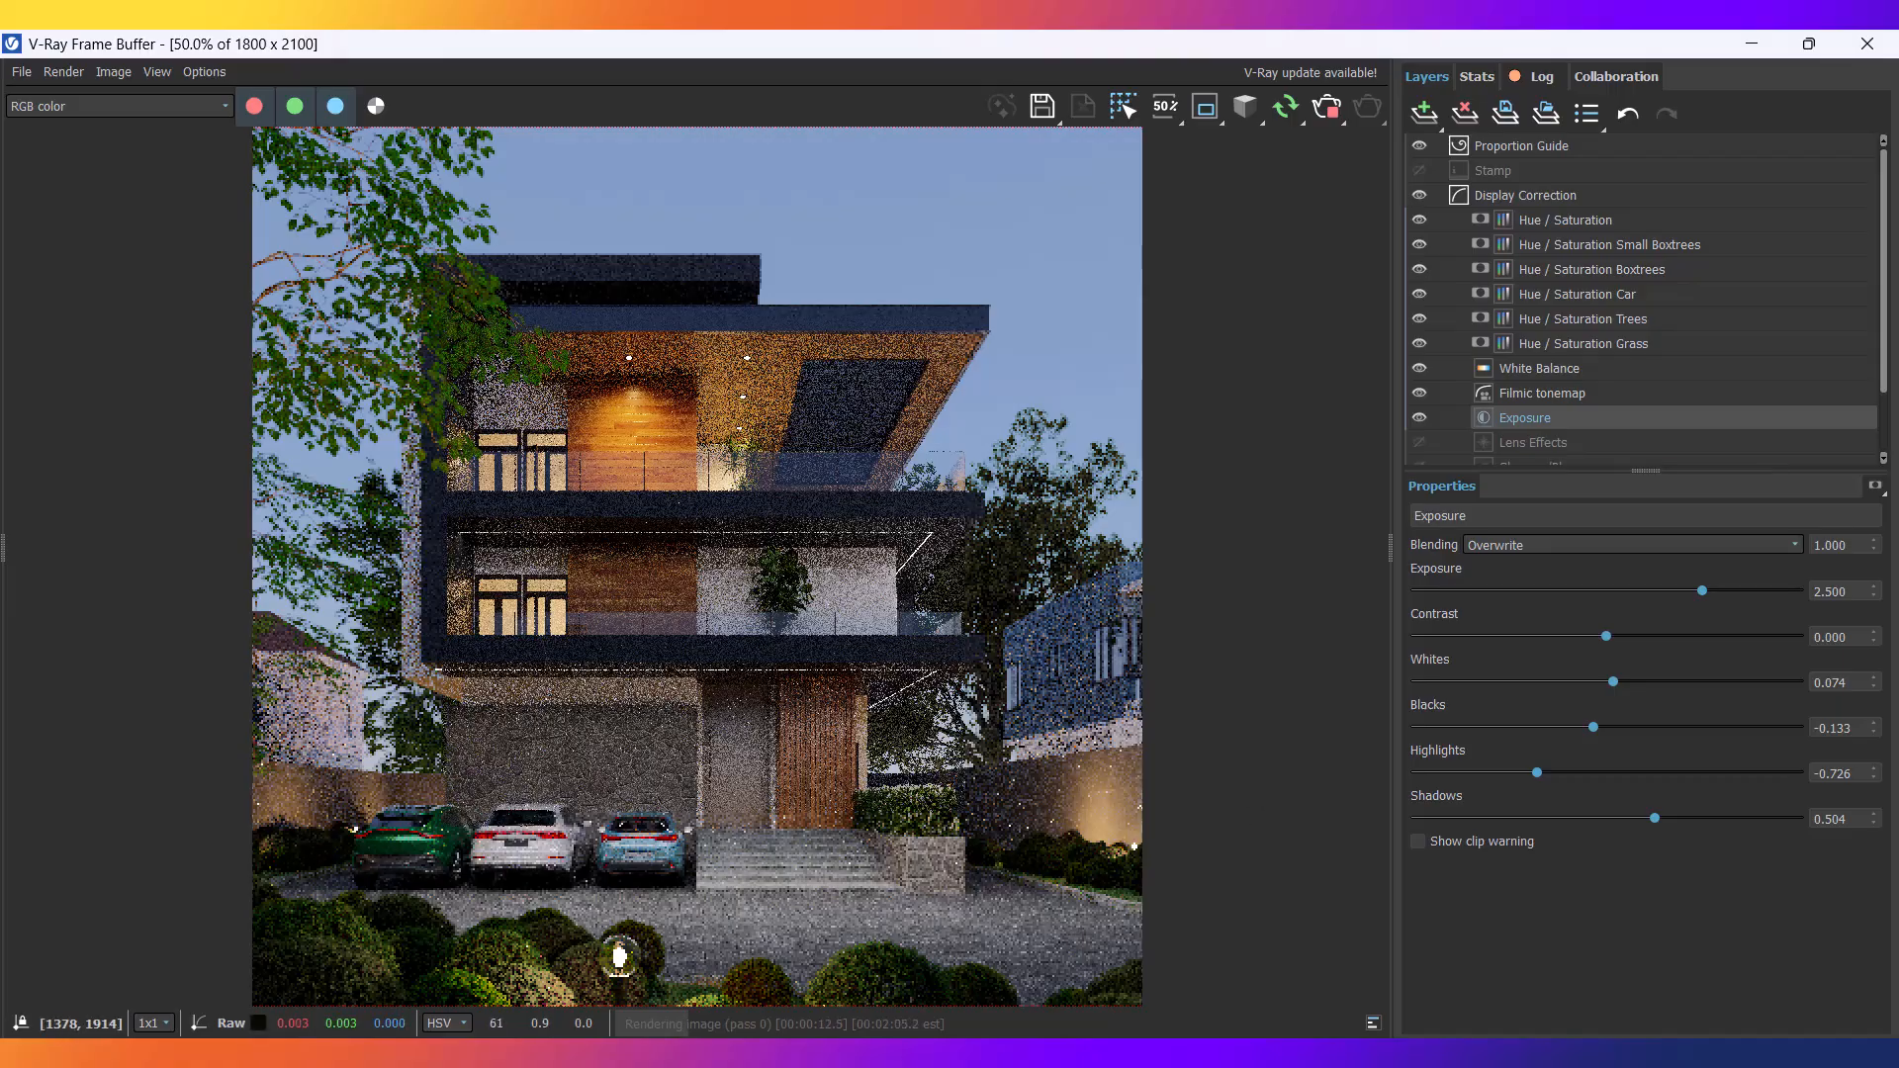
pyautogui.click(1172, 1052)
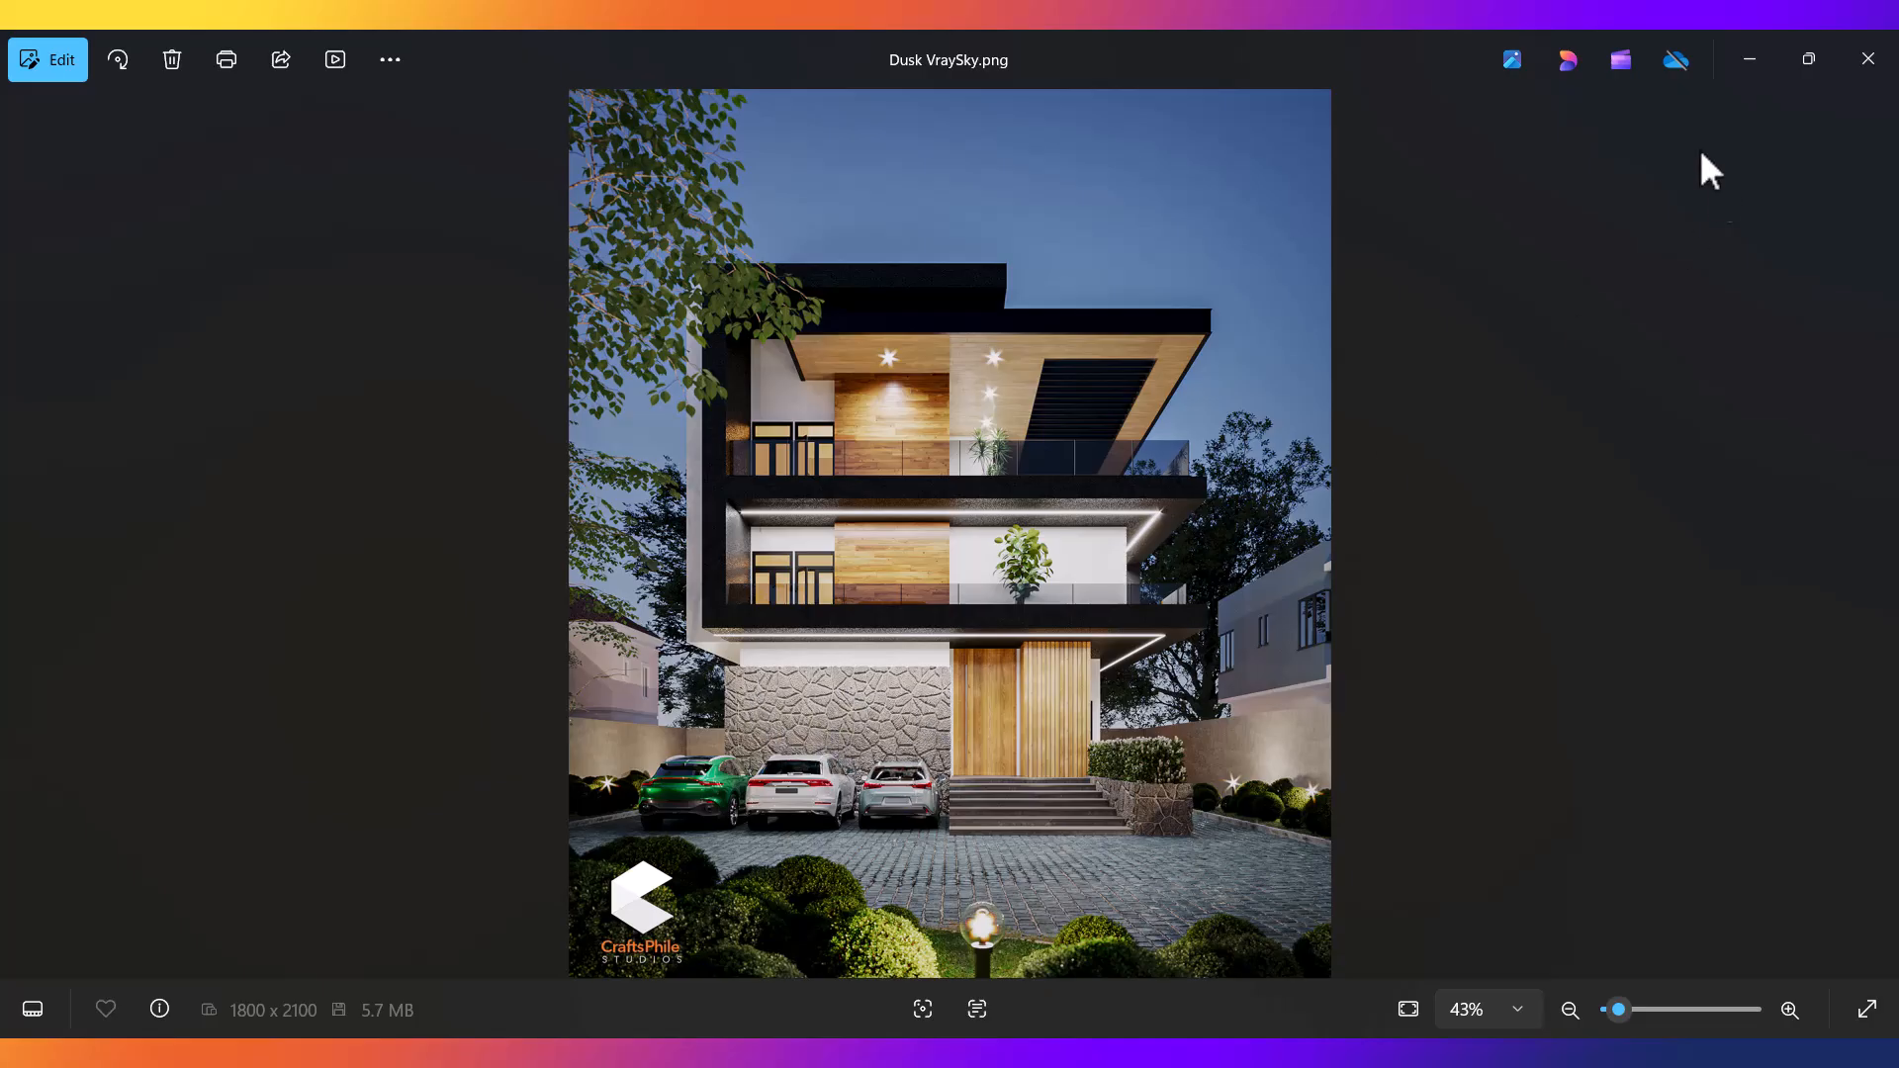
pyautogui.click(1767, 72)
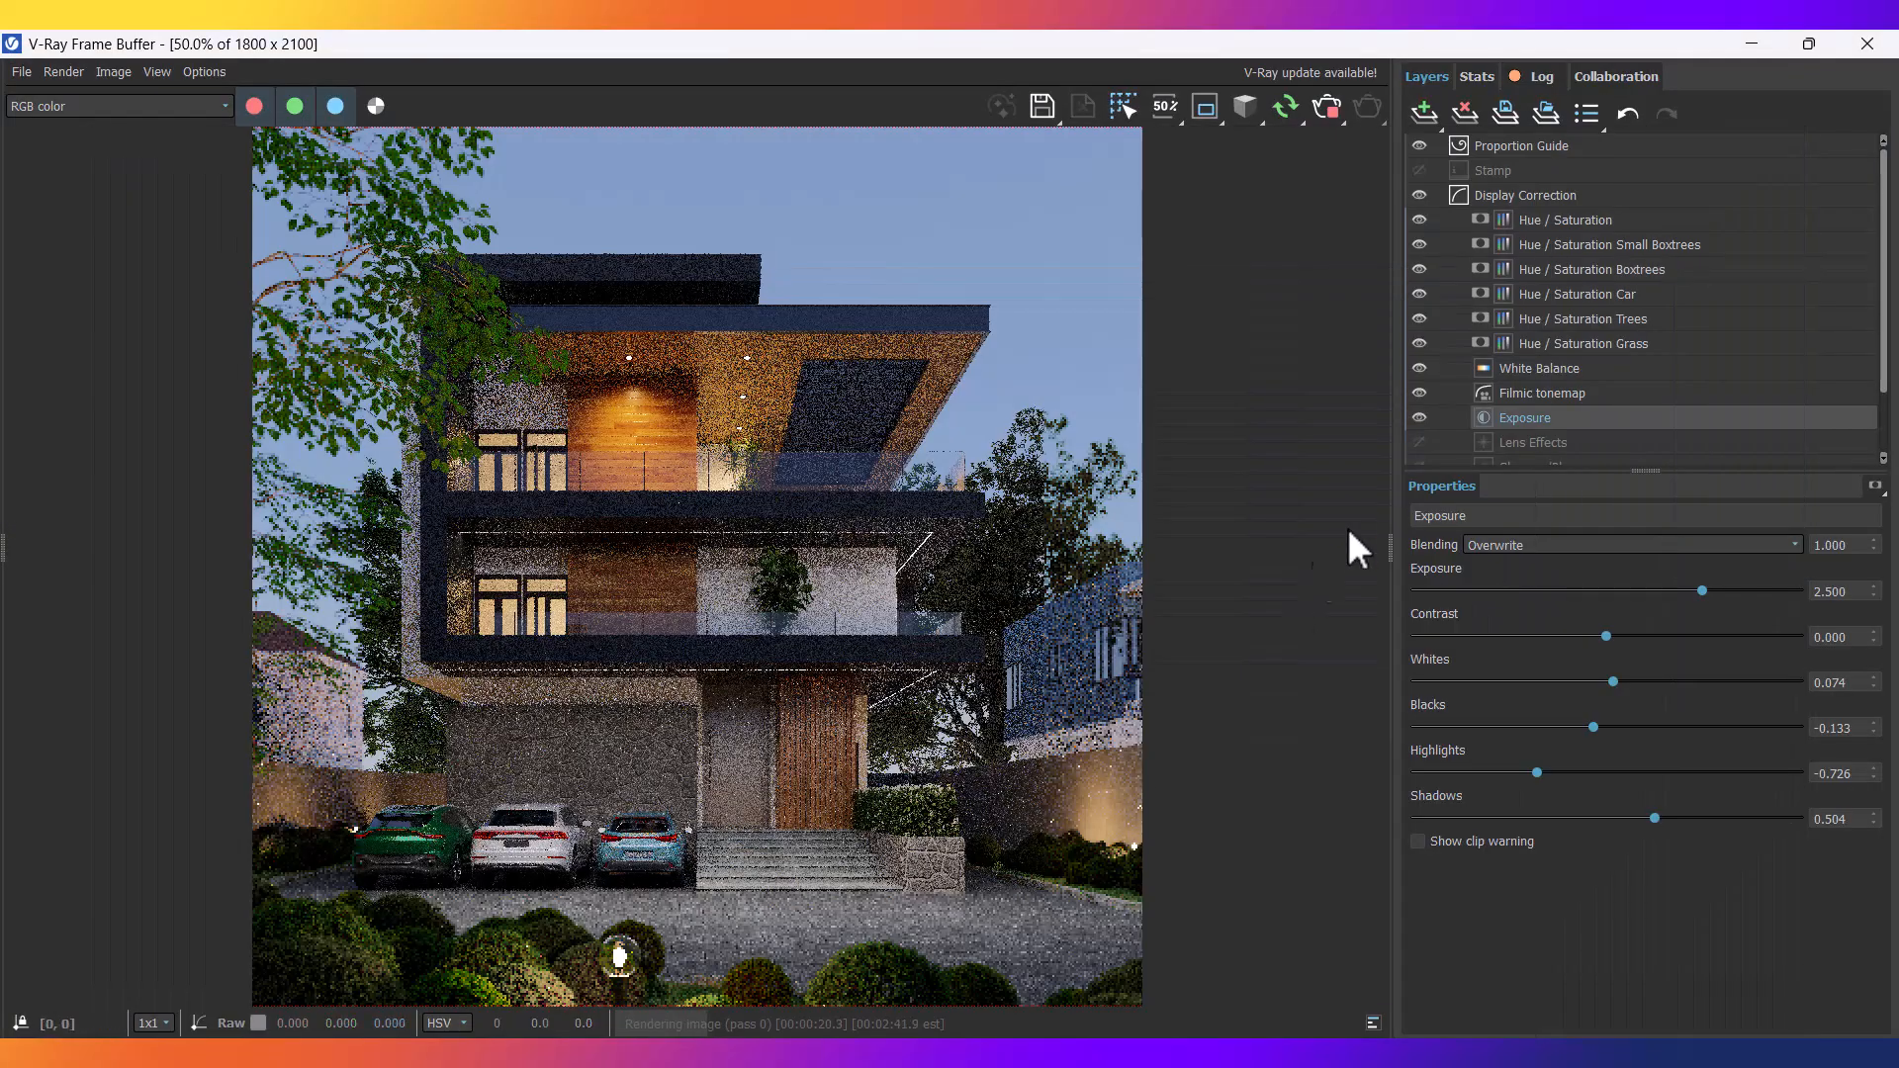
pyautogui.click(1750, 44)
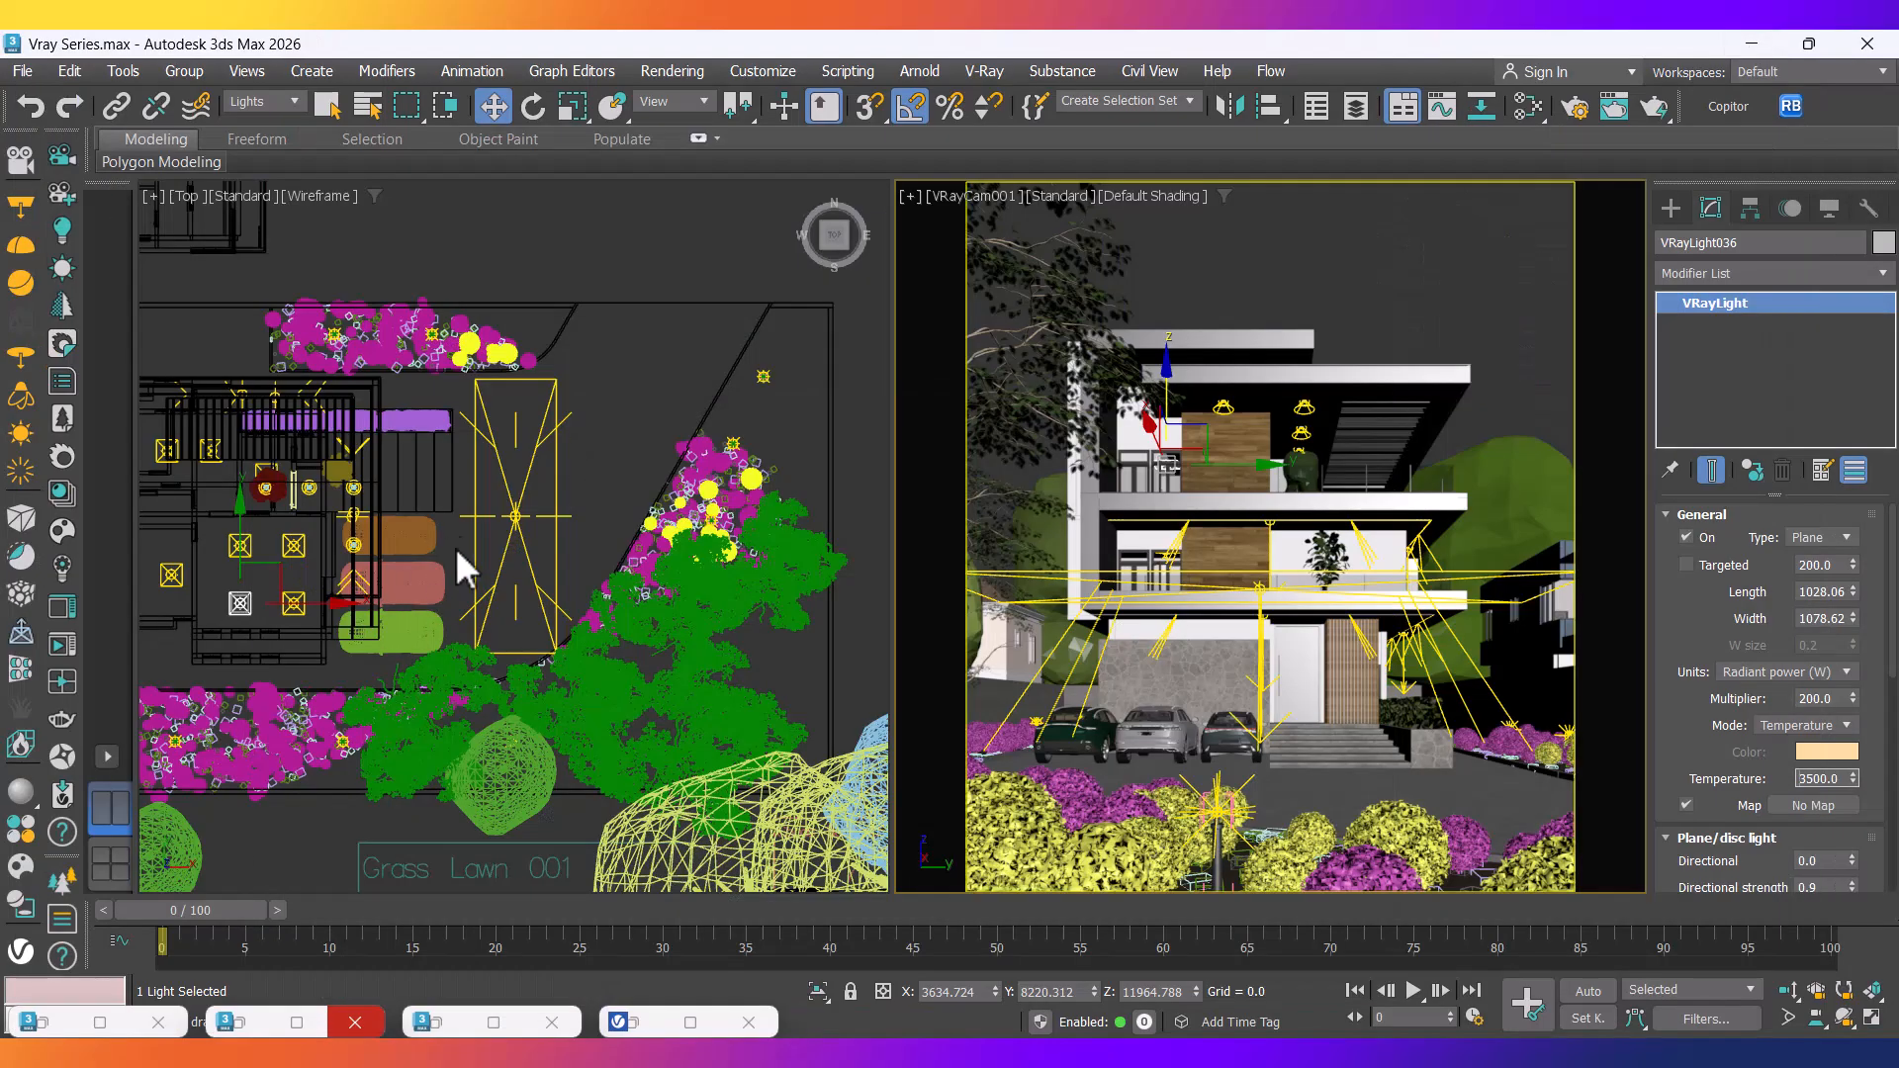
# Slide the VRayLight2222 fill light left along X in the Top view and check the render.
pyautogui.click(514, 519)
pyautogui.moveTo(567, 522); pyautogui.dragTo(542, 518)
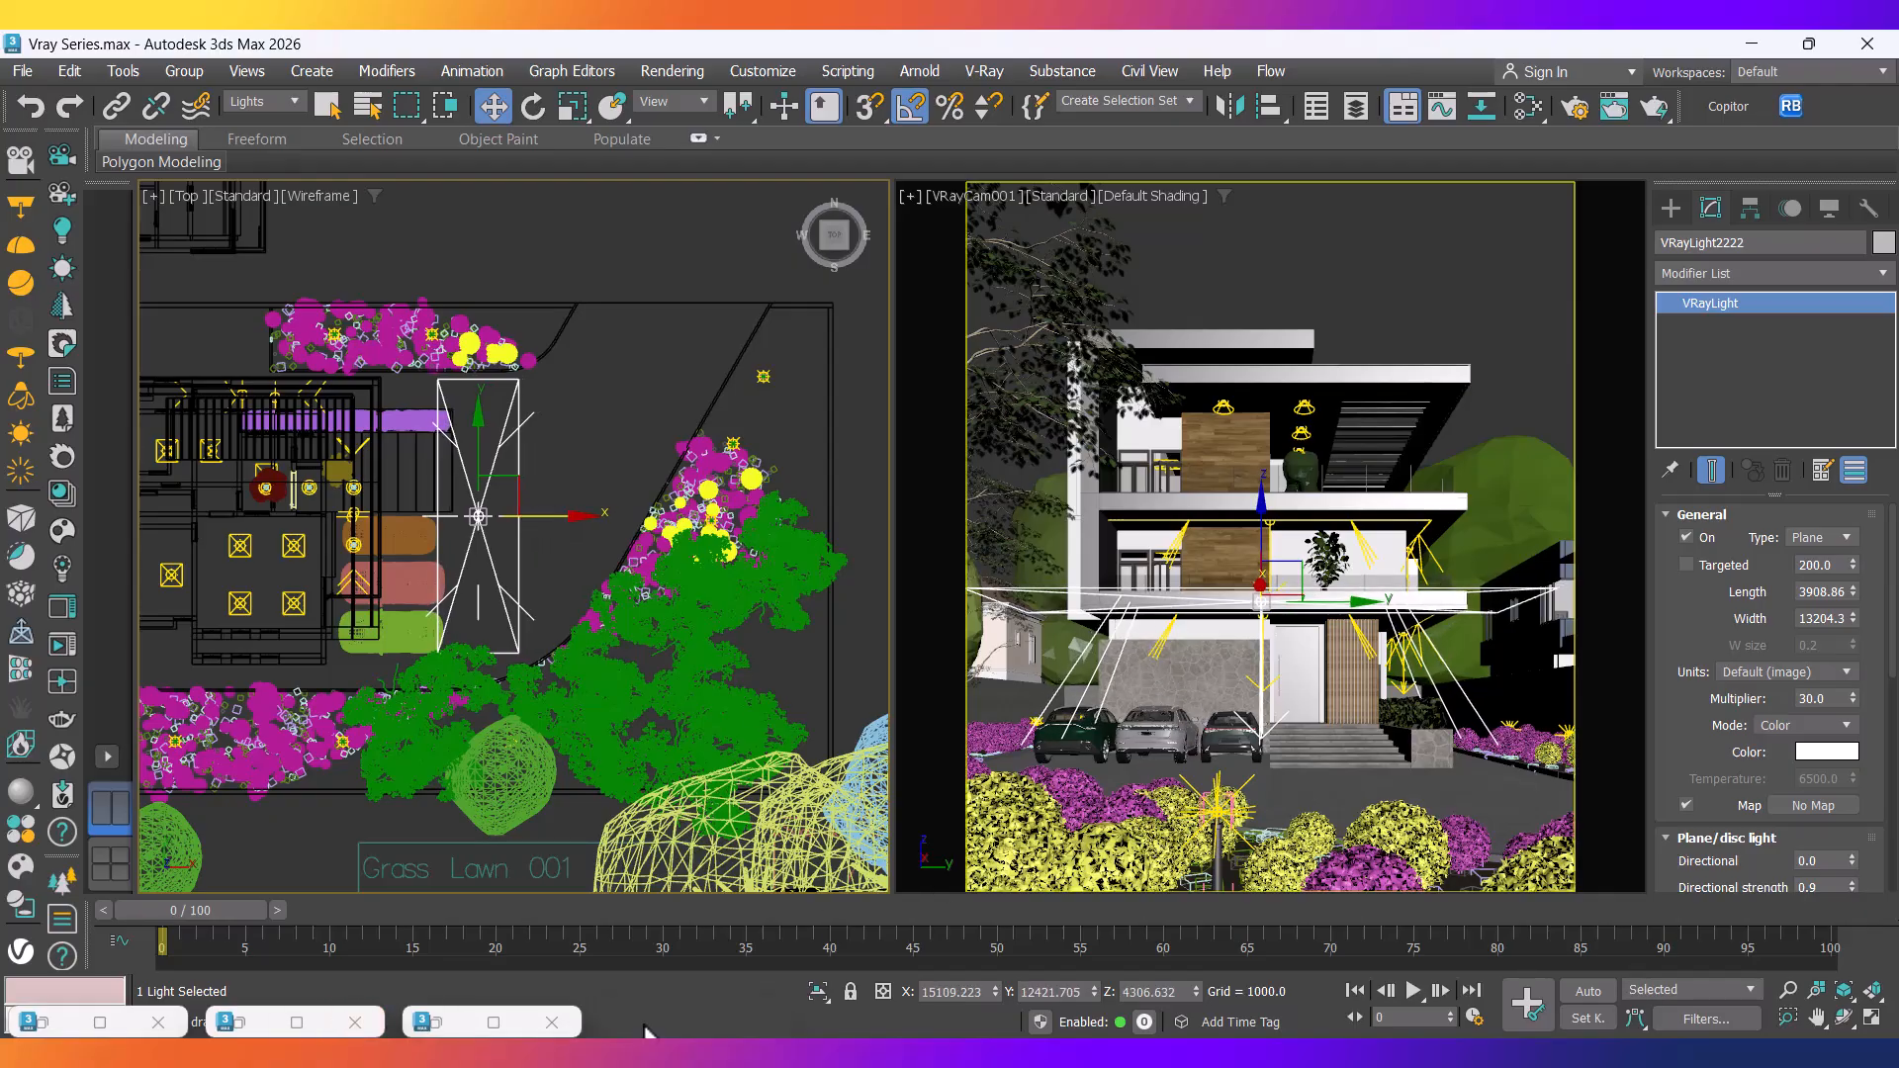
pyautogui.click(636, 1025)
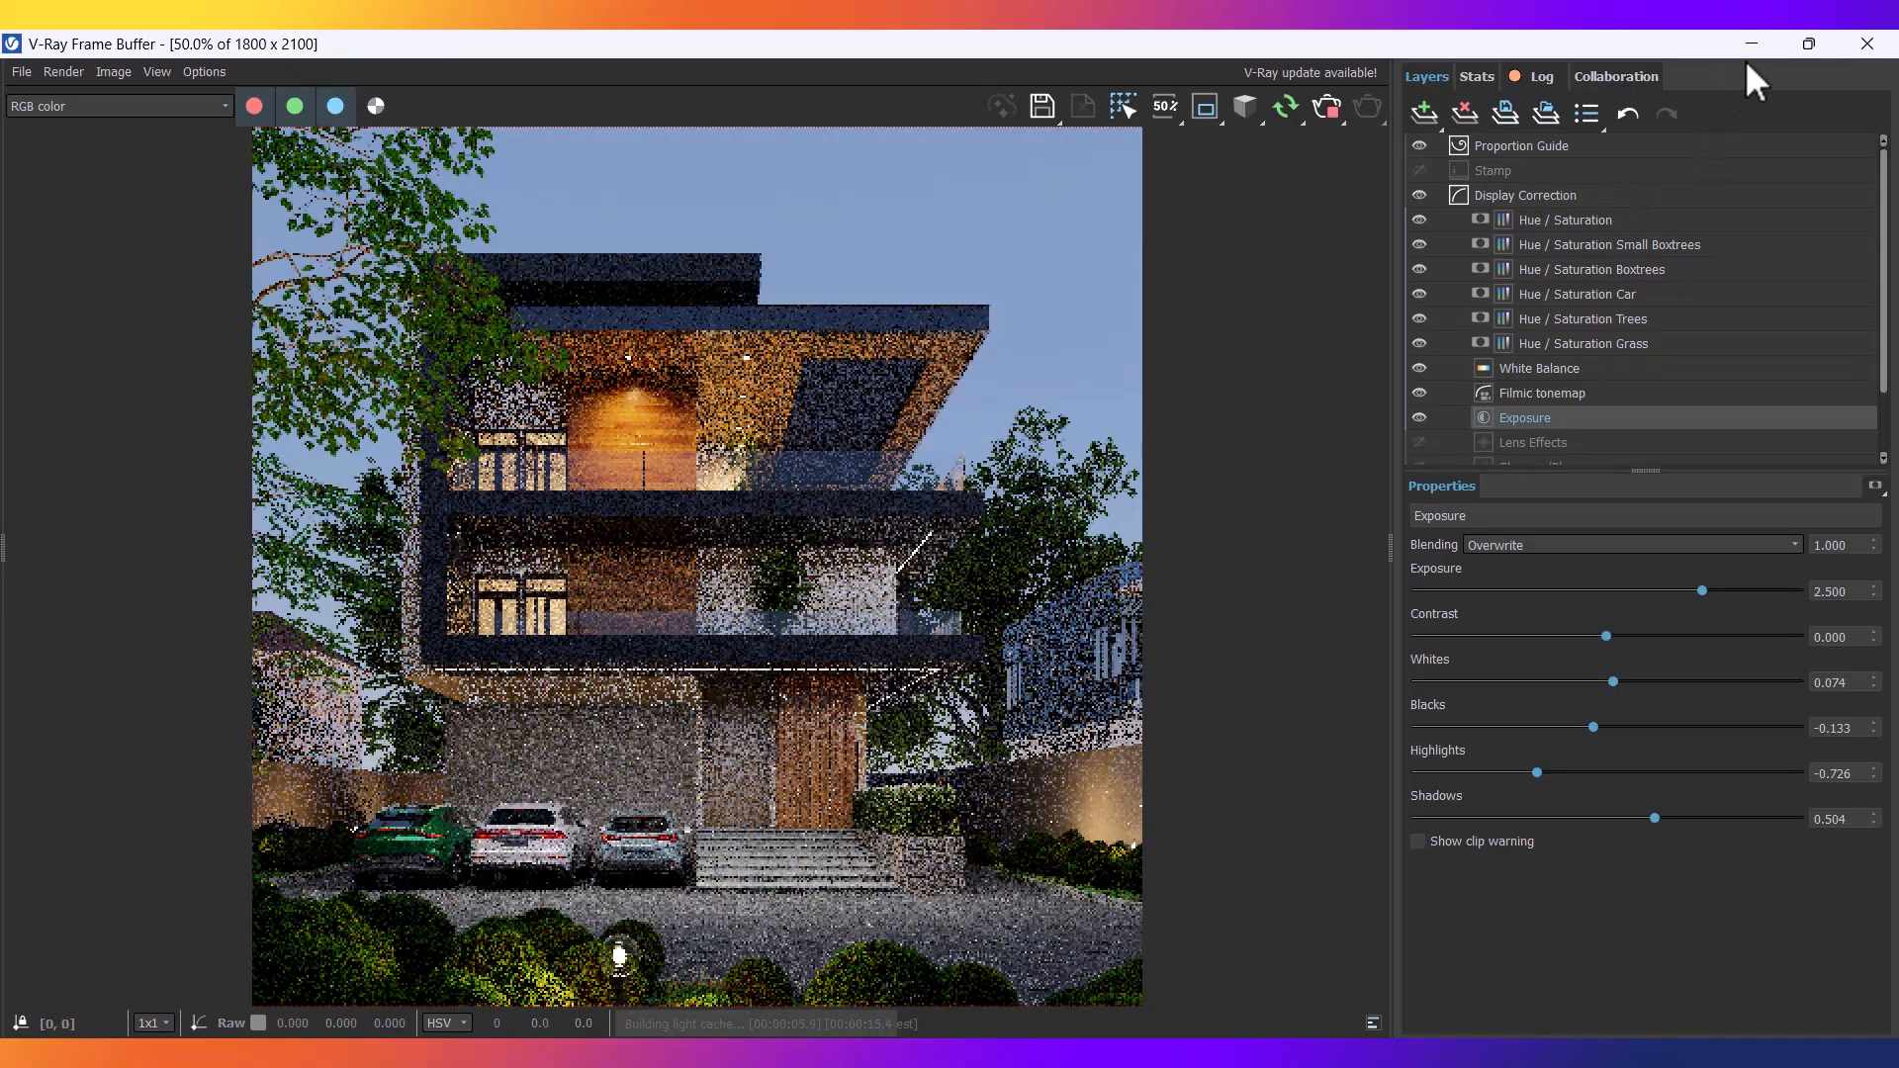
pyautogui.click(1750, 44)
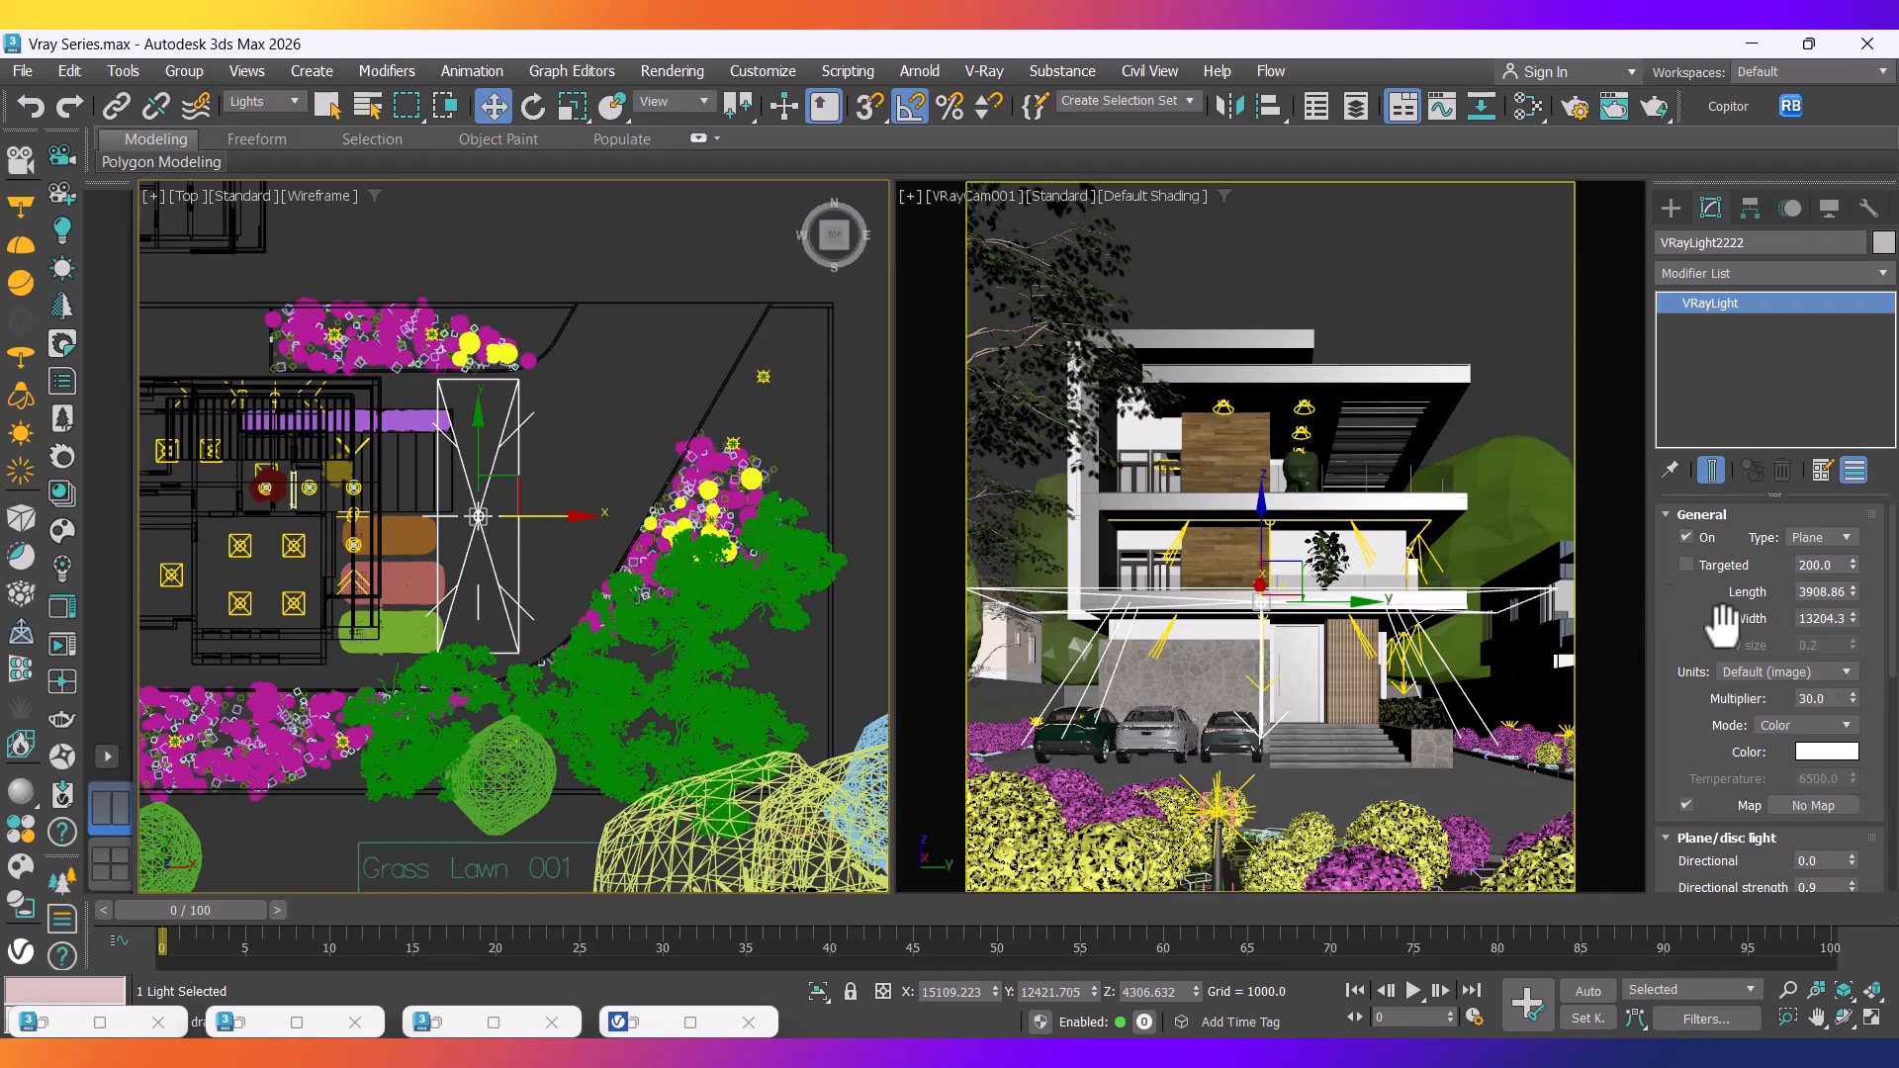
# Set VRayLight2222's Length to 6000 and check the updated render.
pyautogui.doubleClick(1825, 592)
pyautogui.write('450')
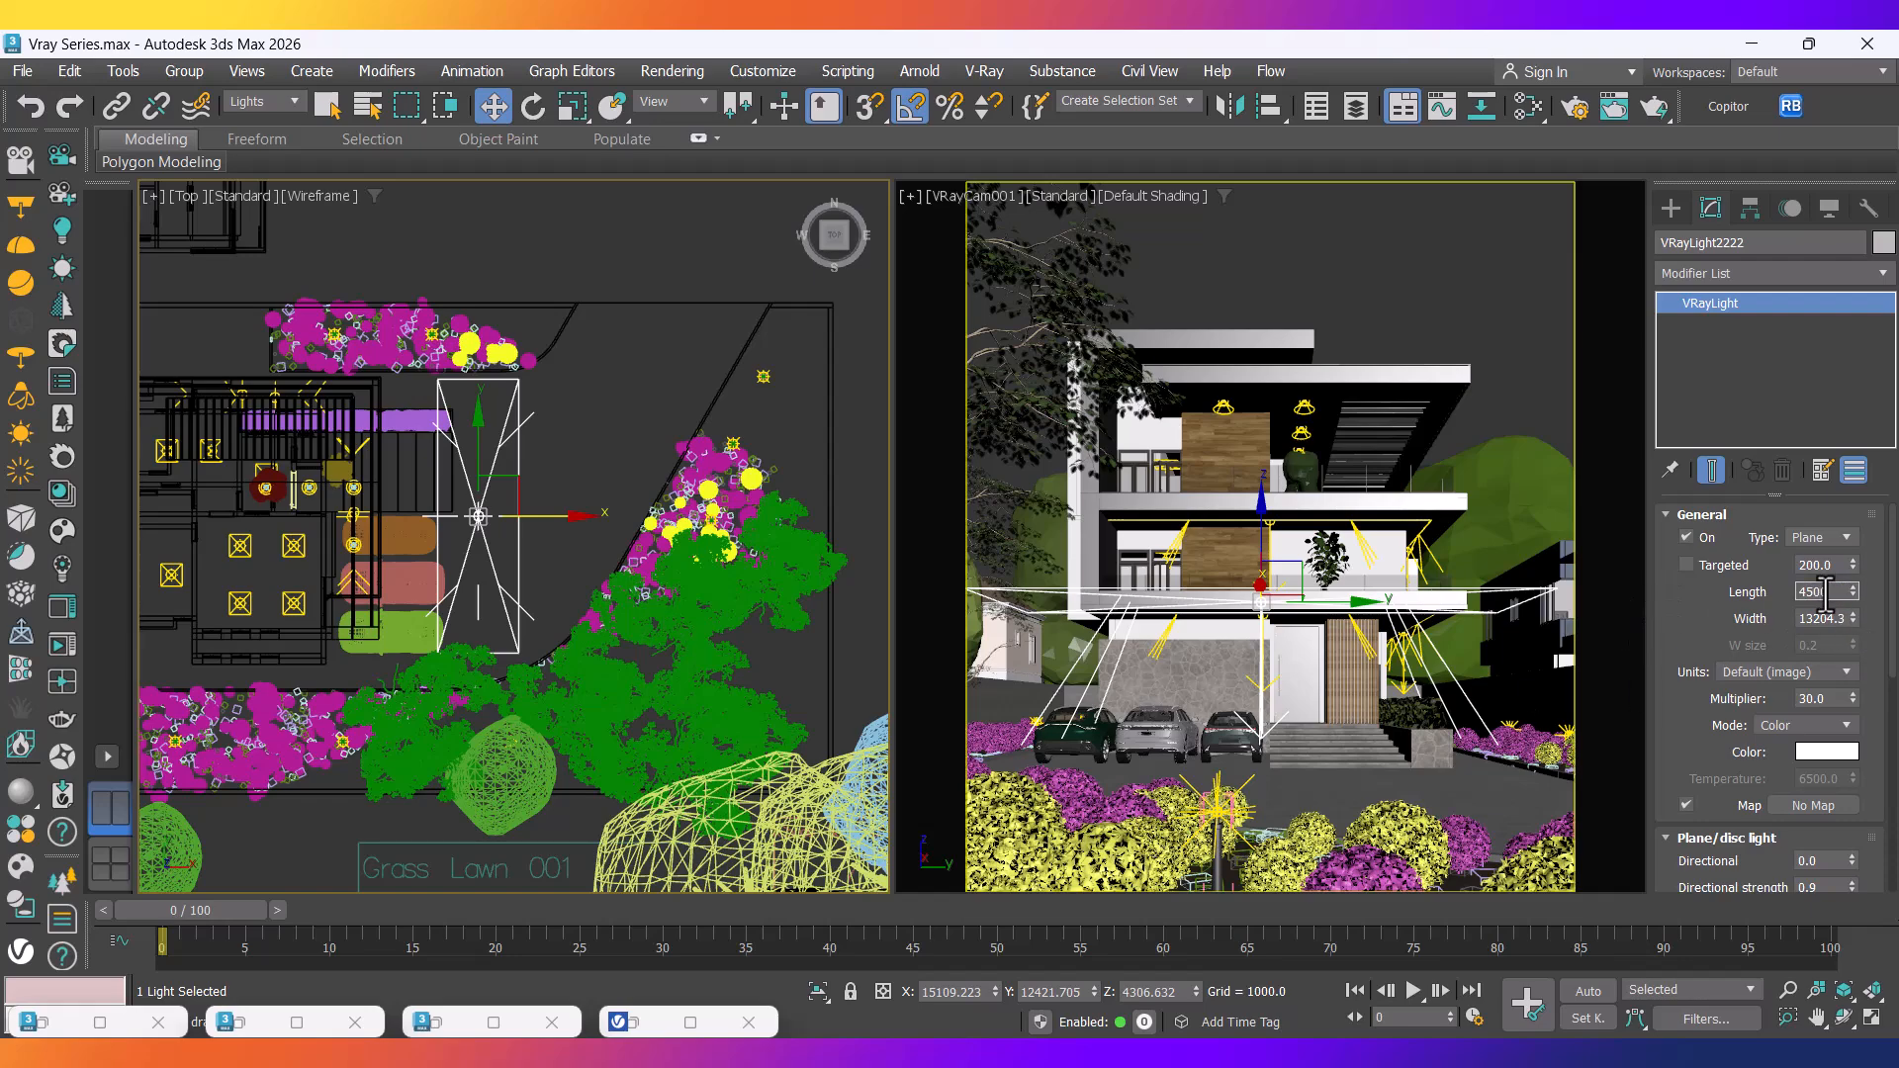
pyautogui.press('Return')
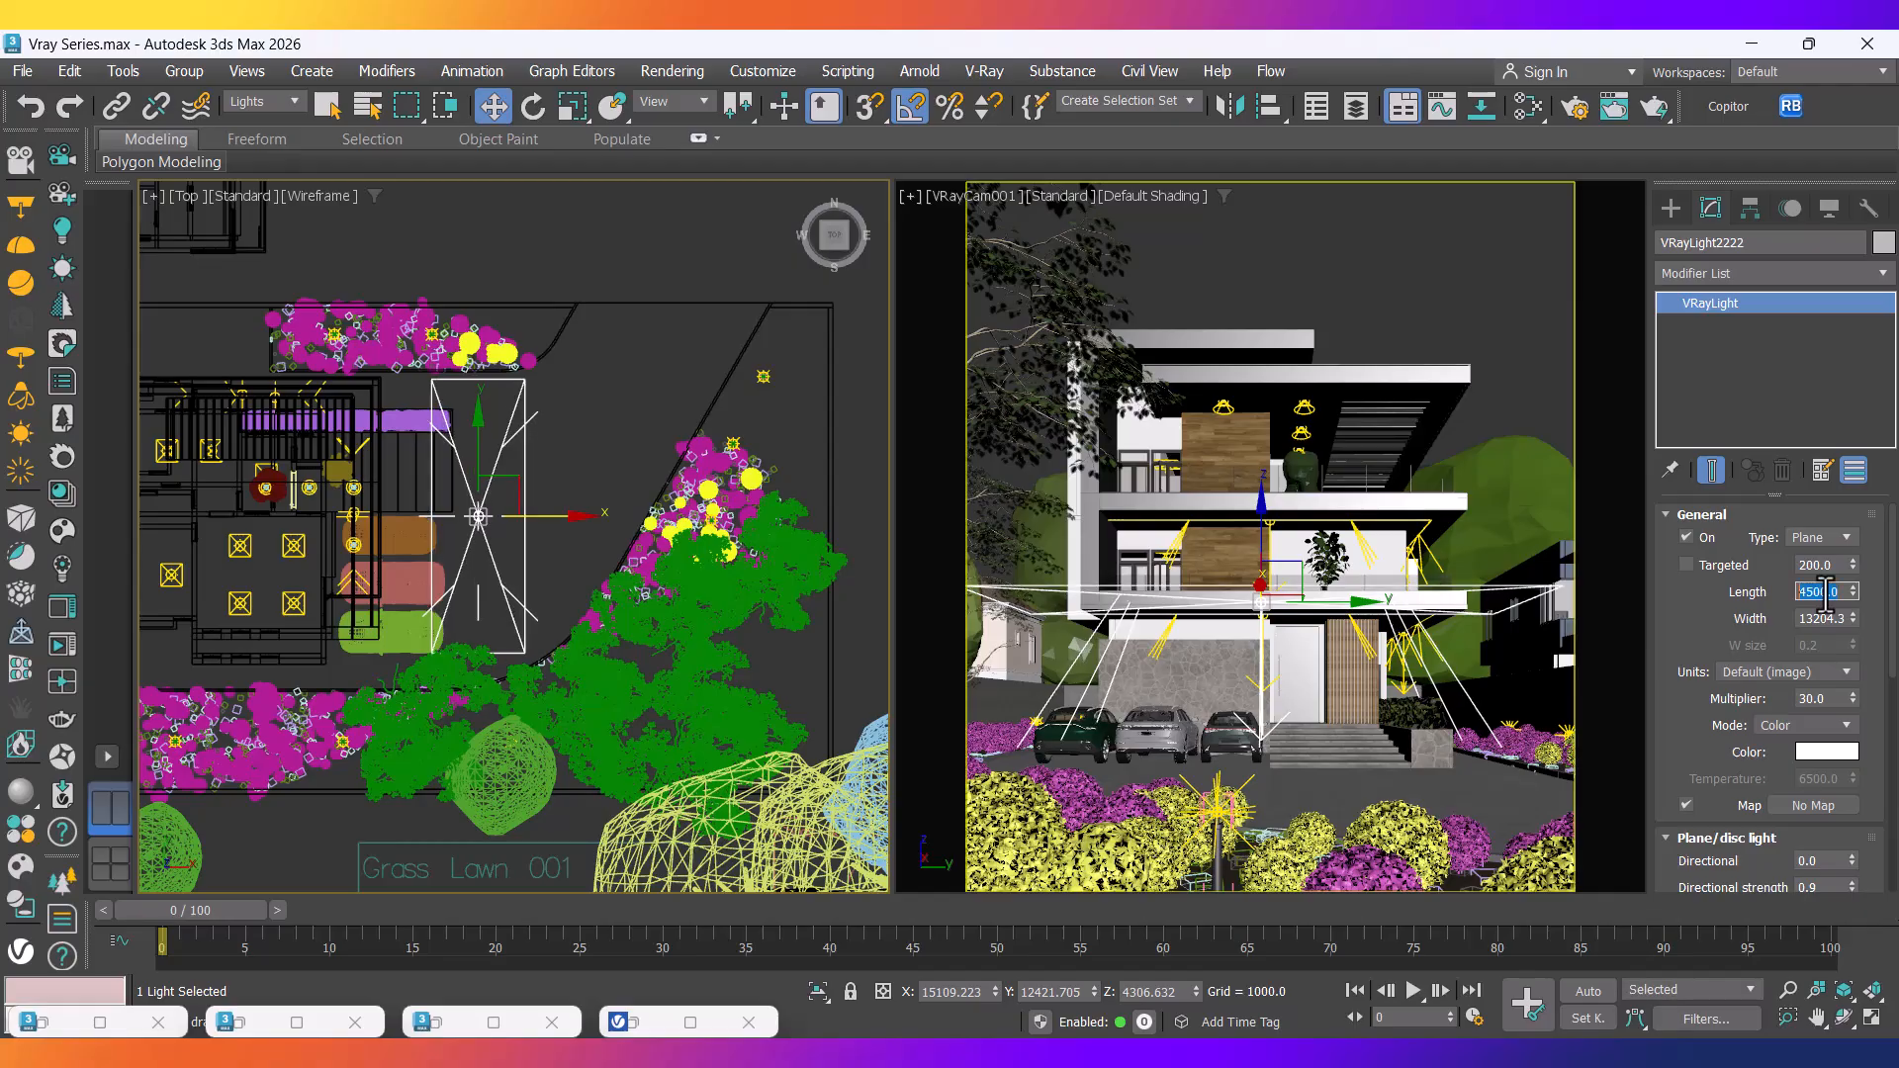
pyautogui.write('6000')
pyautogui.press('Return')
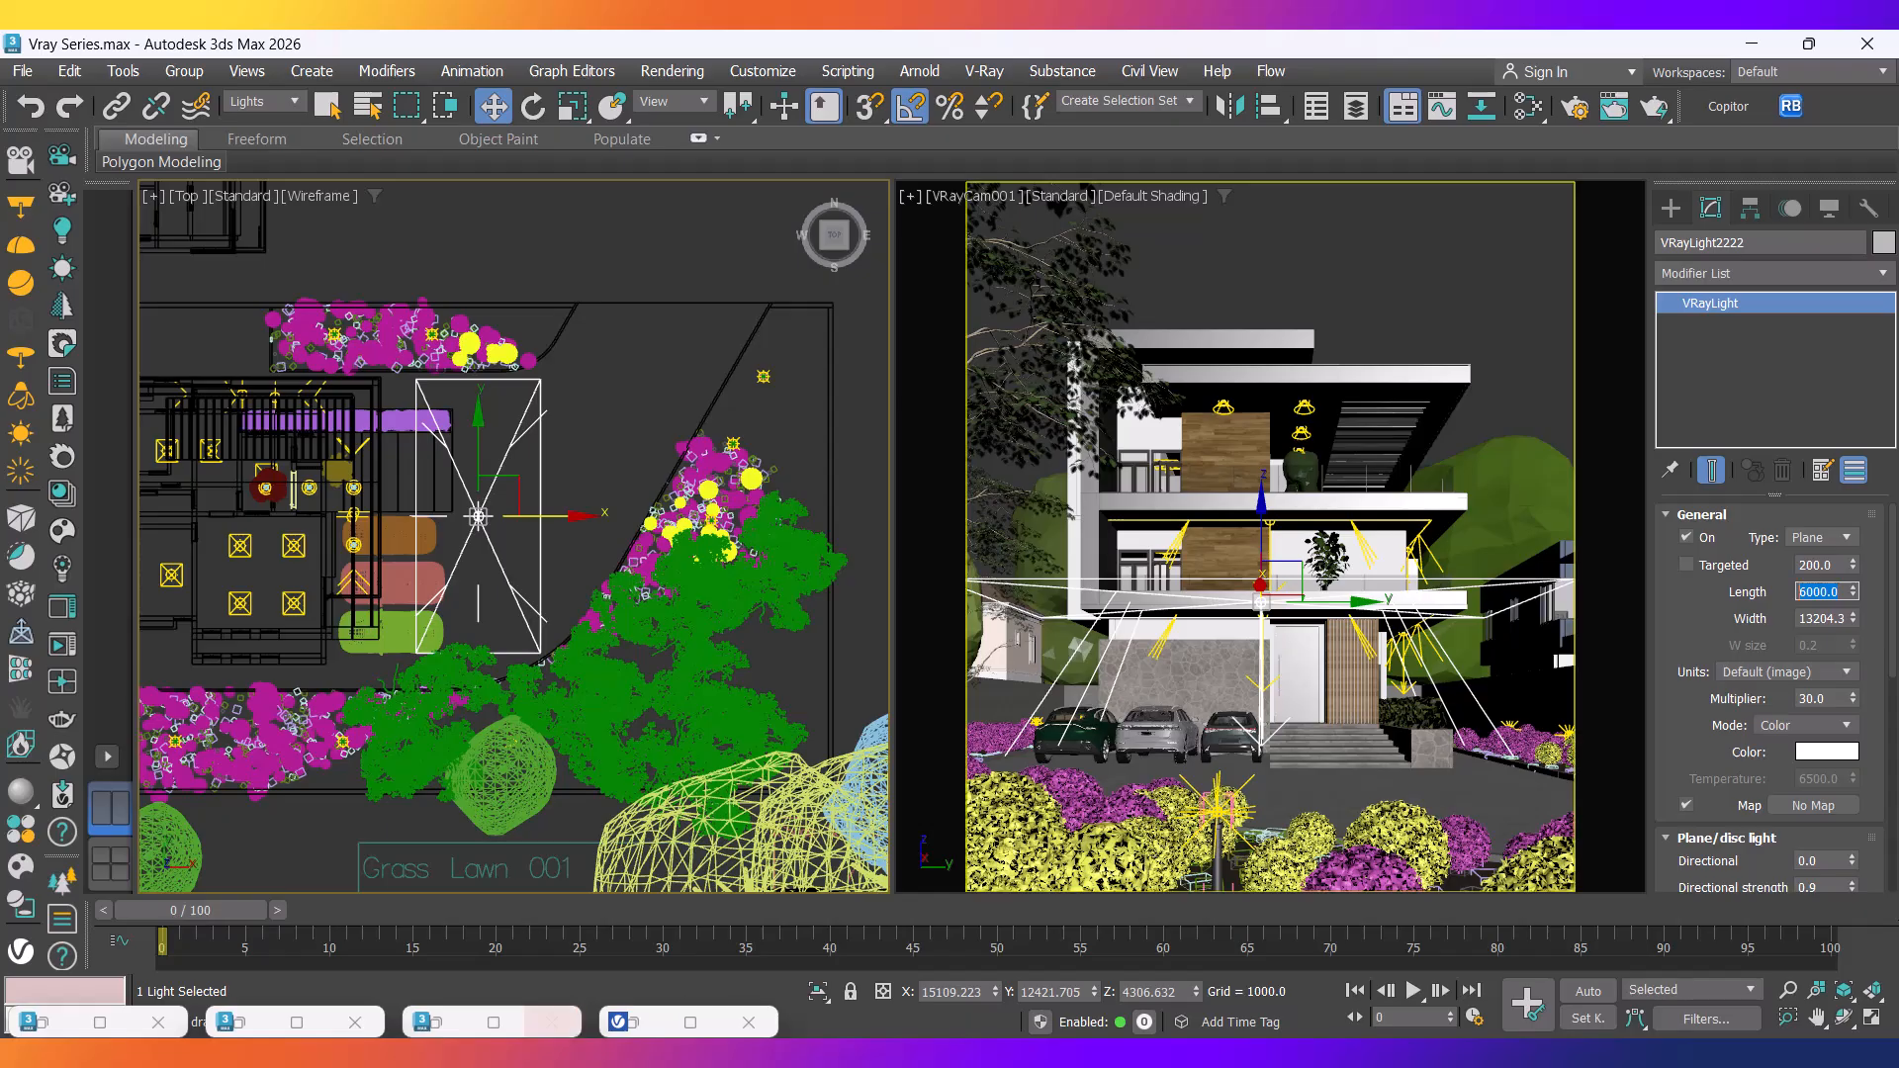
pyautogui.click(682, 1022)
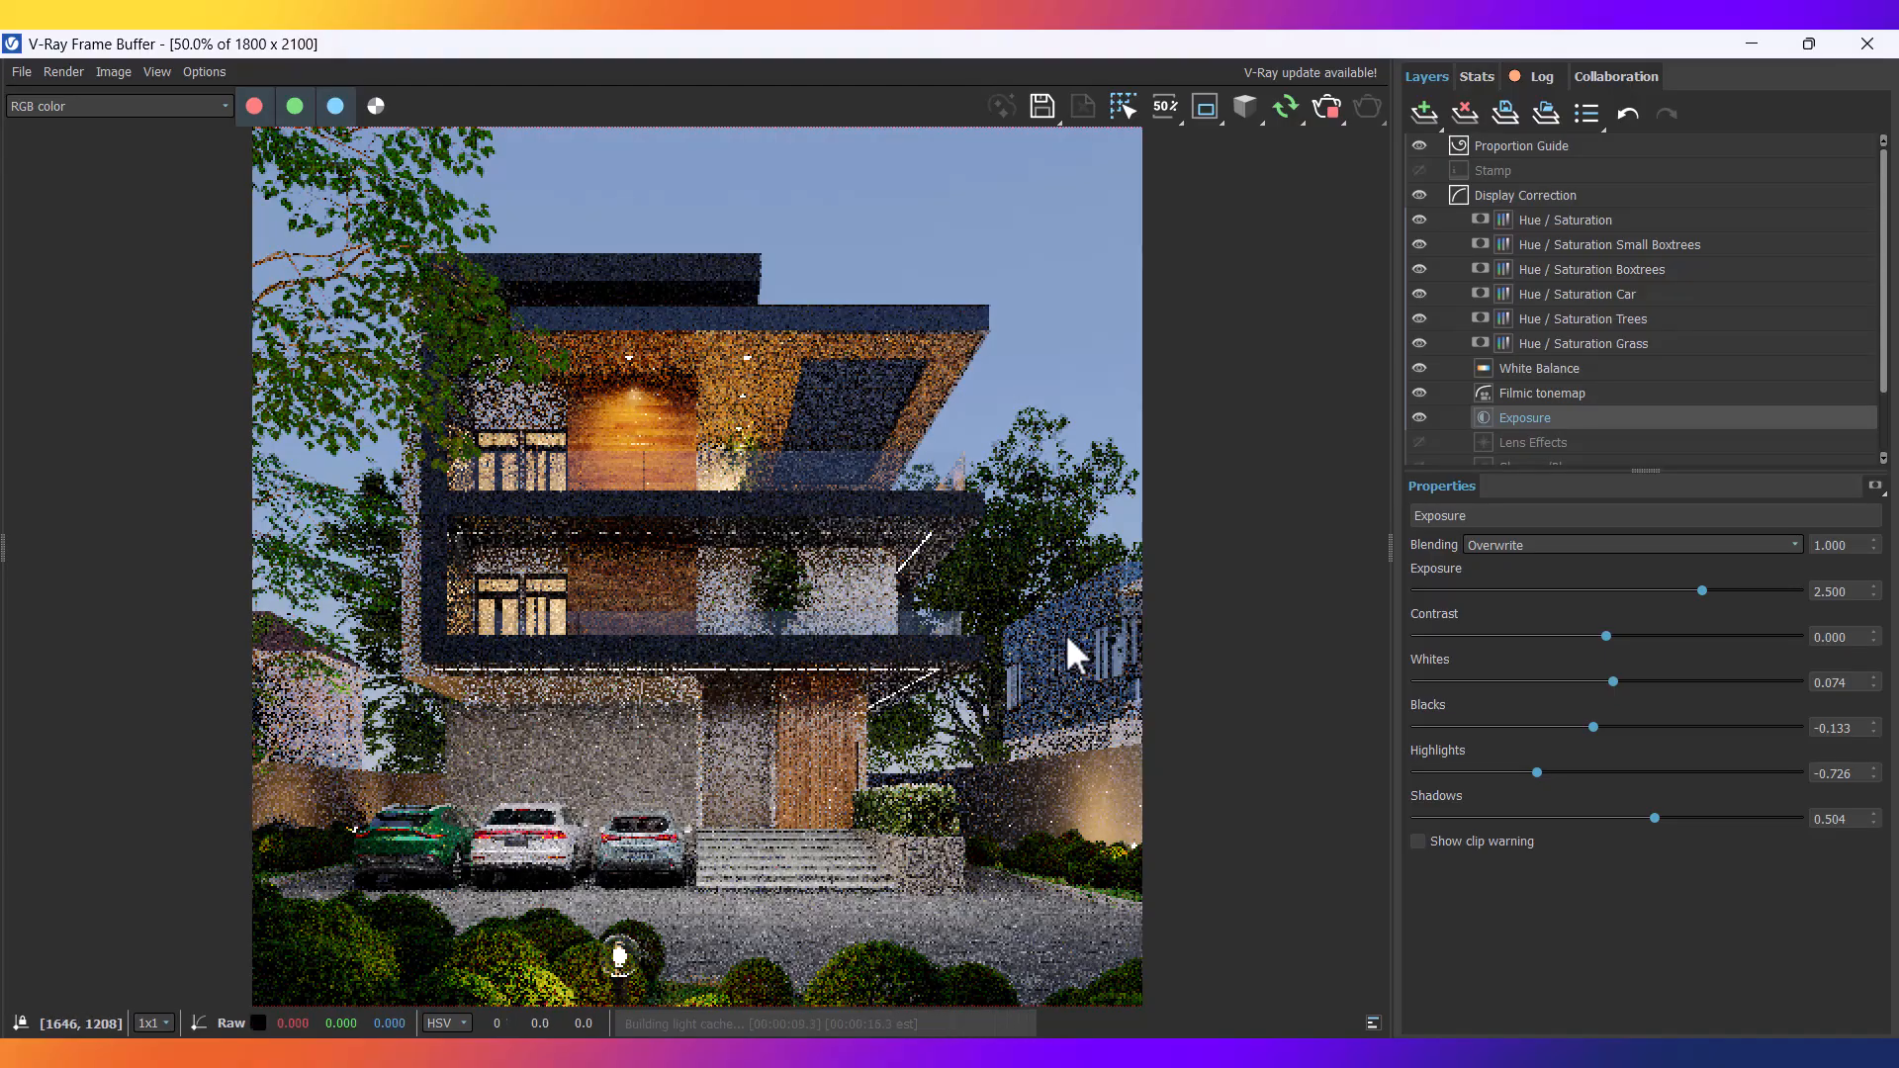
# In a Front view, raise the fill light higher up the facade, then stop the finished render.
pyautogui.click(1747, 45)
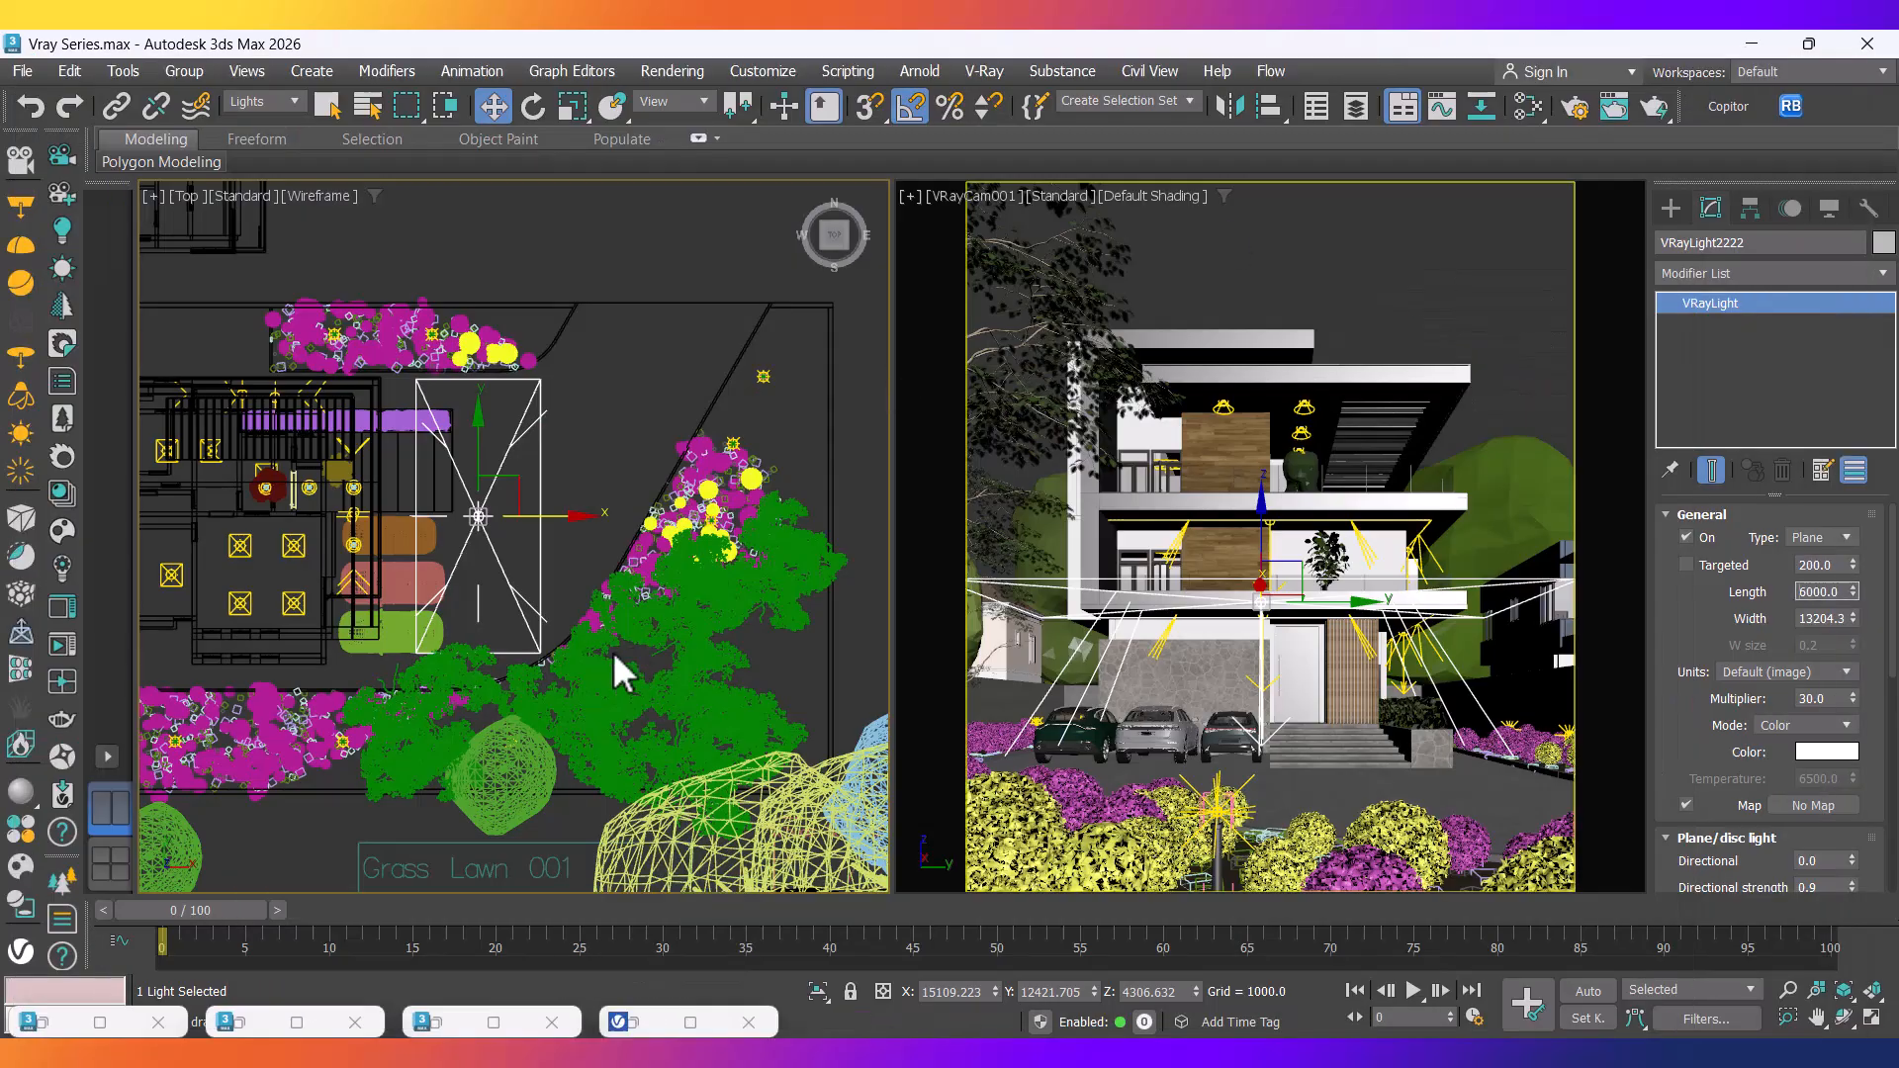
pyautogui.moveTo(521, 596); pyautogui.dragTo(560, 615, button='middle')
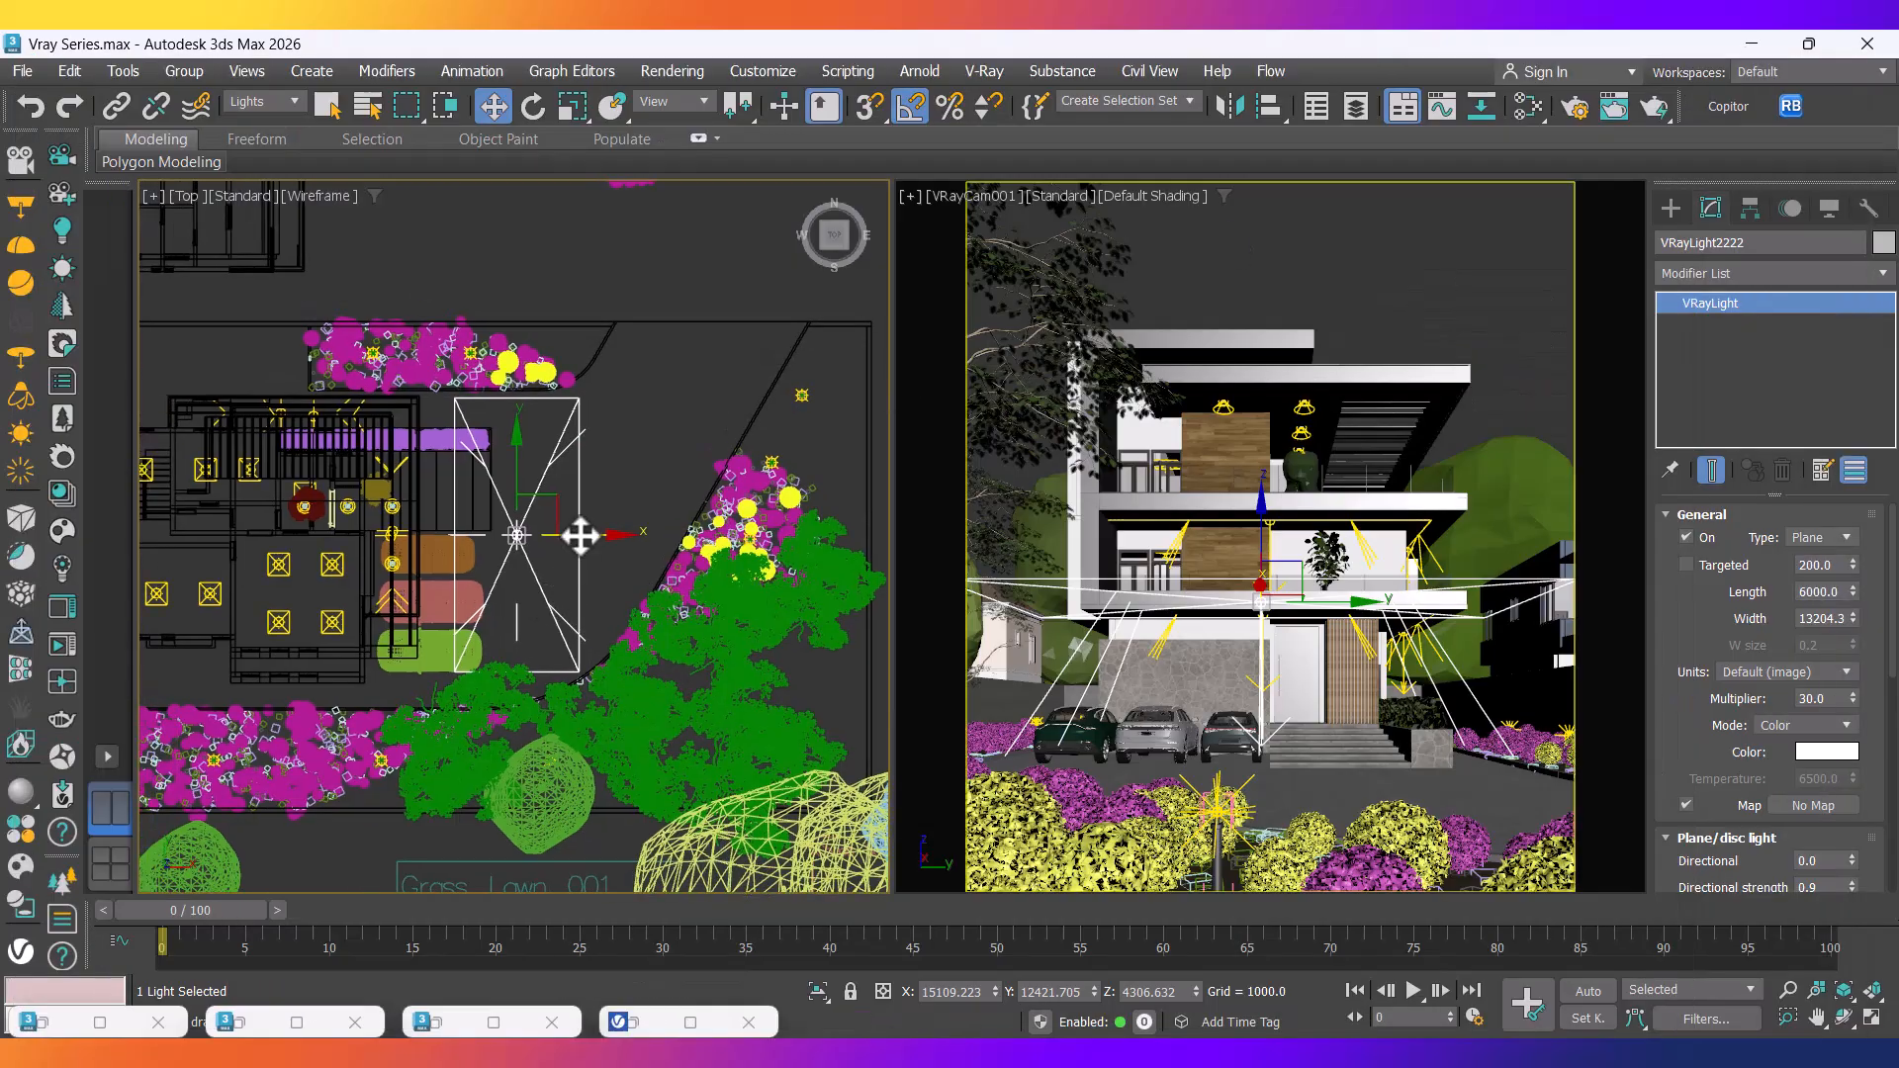
pyautogui.press('f')
pyautogui.scroll(-3, 580, 535)
pyautogui.scroll(2, 554, 542)
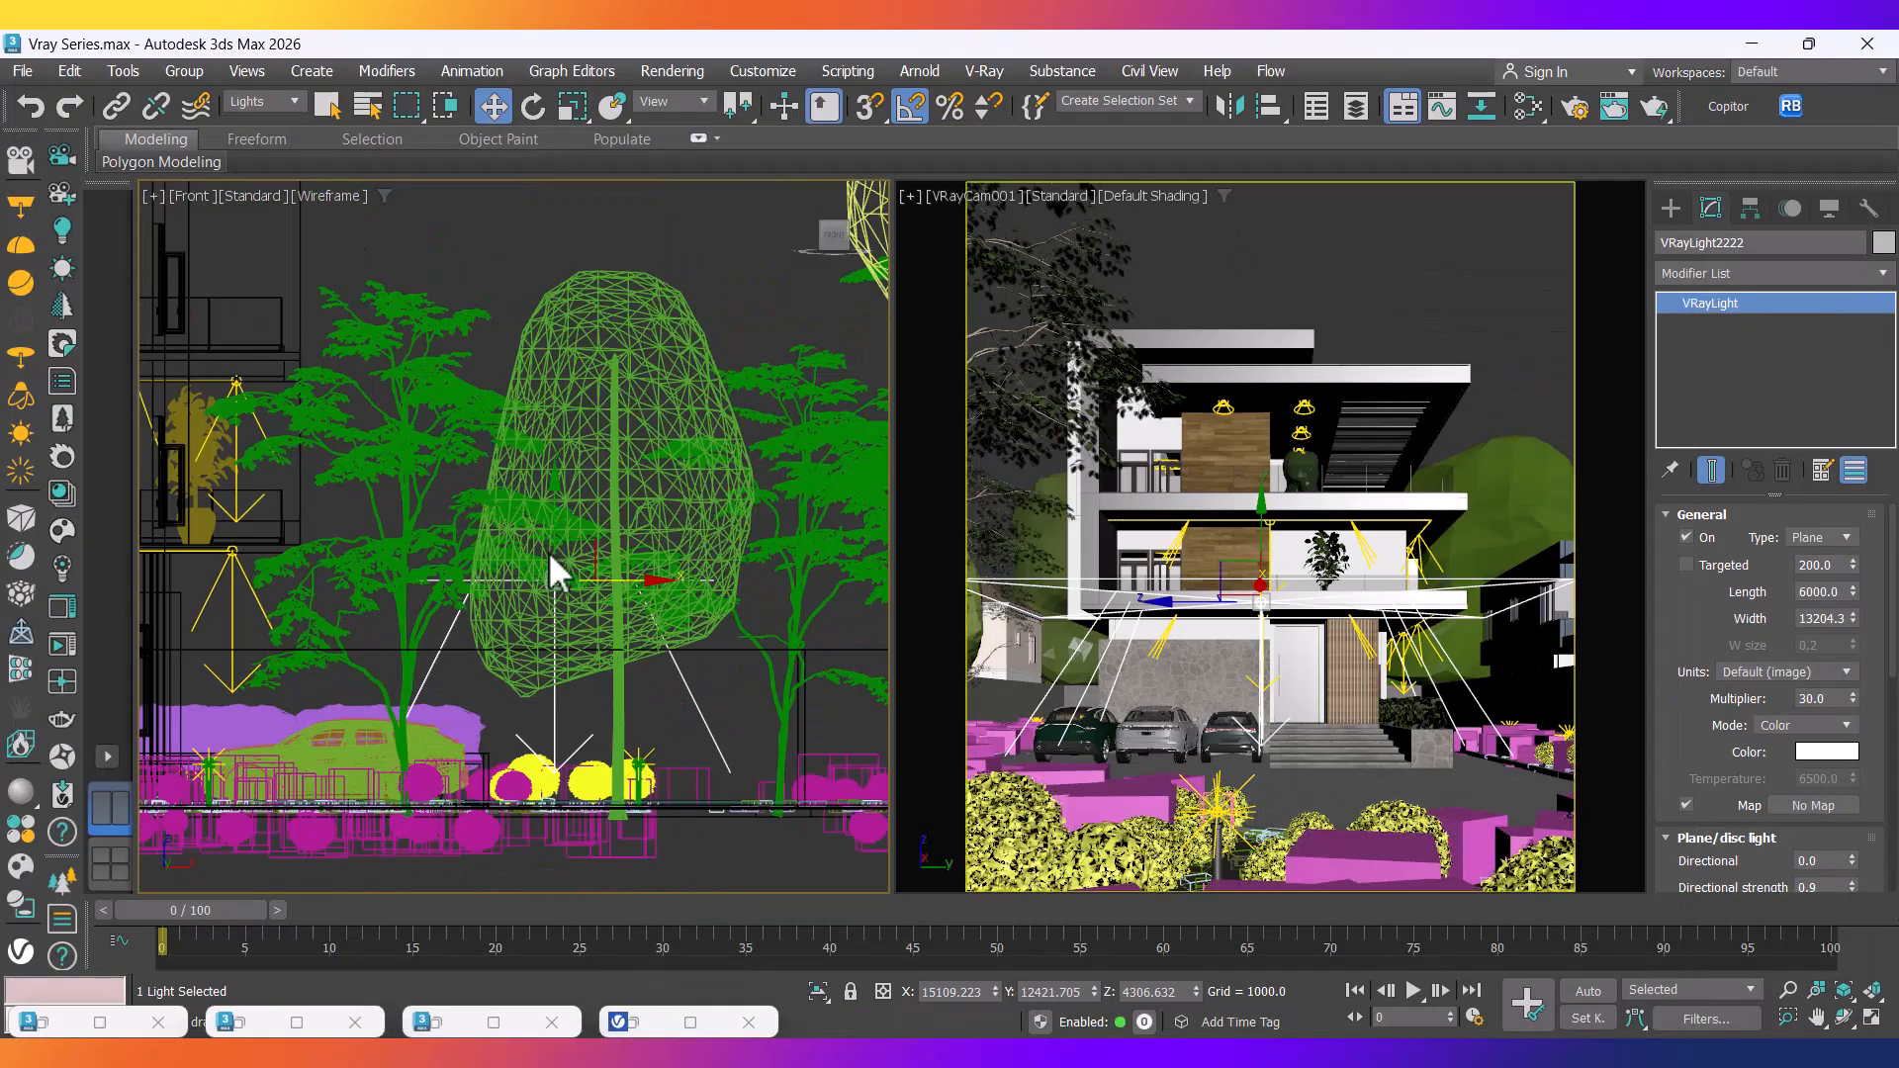
pyautogui.moveTo(566, 544); pyautogui.dragTo(551, 488)
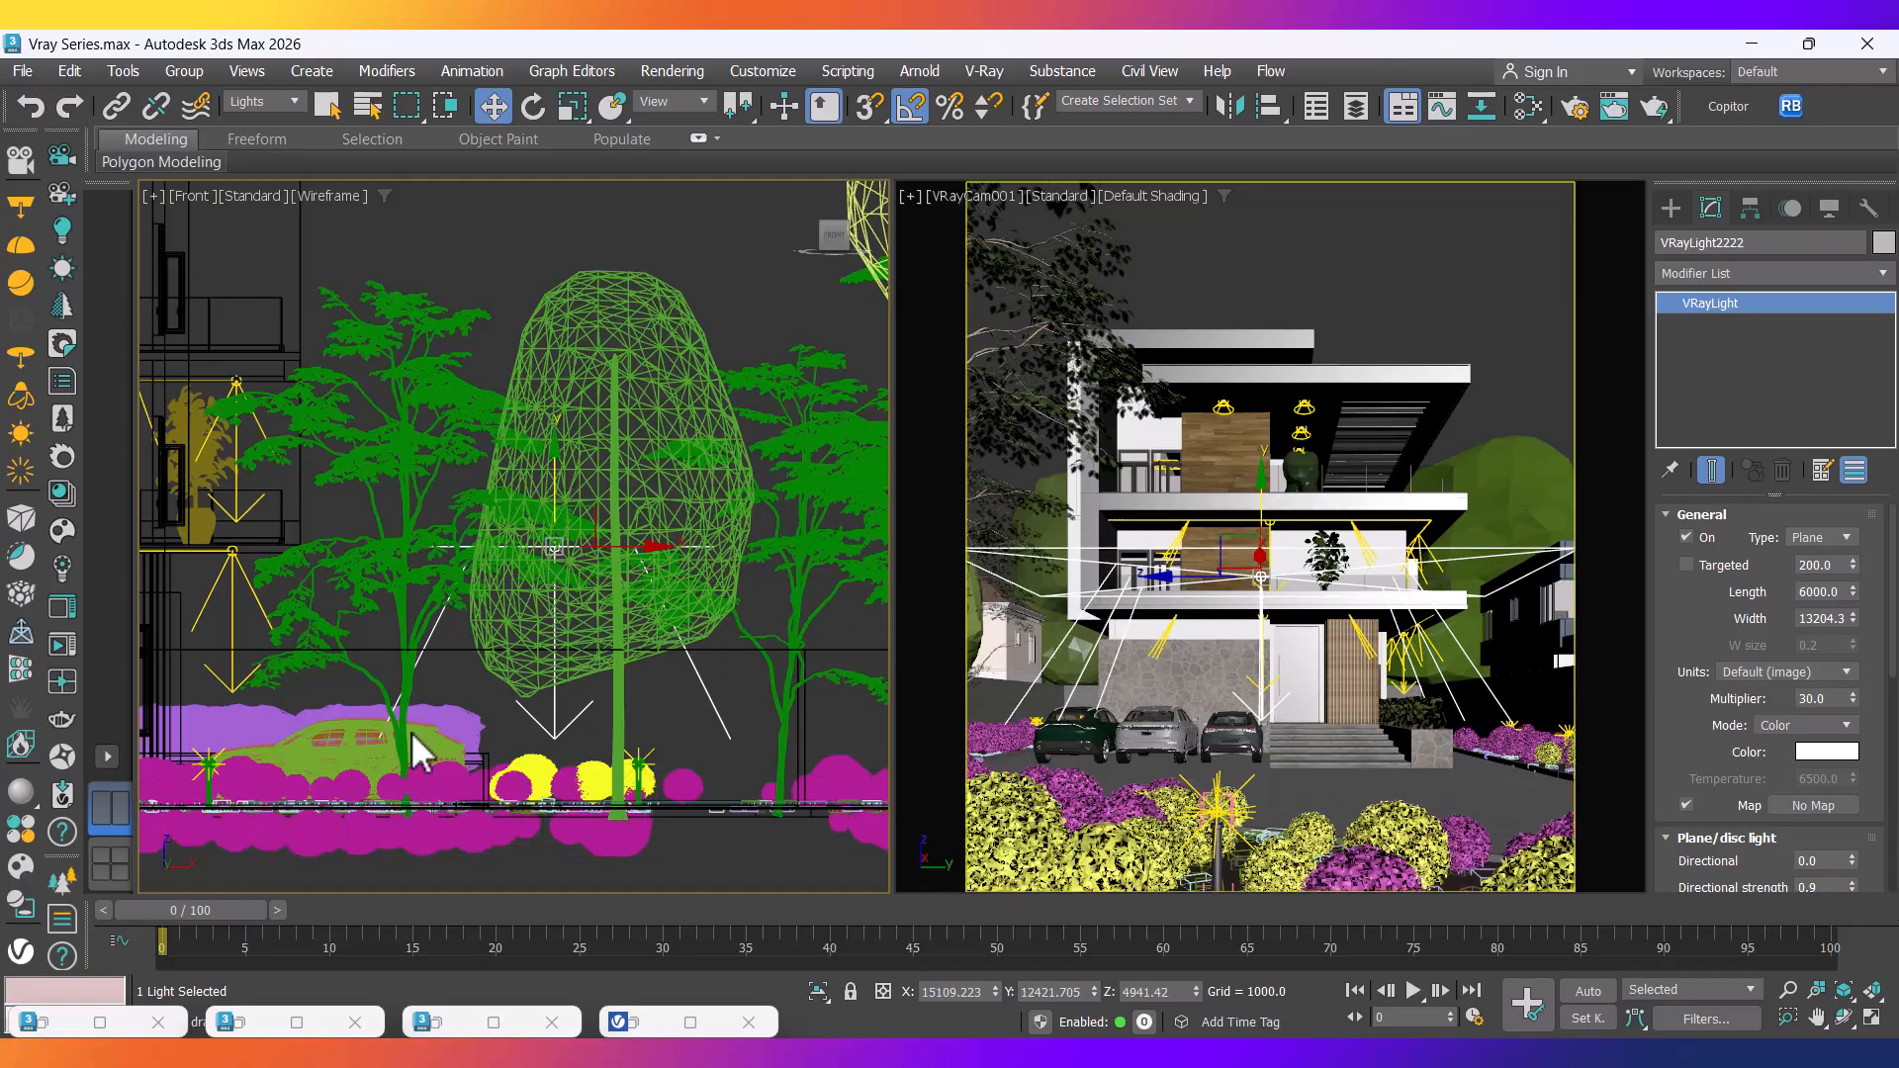
pyautogui.click(624, 1021)
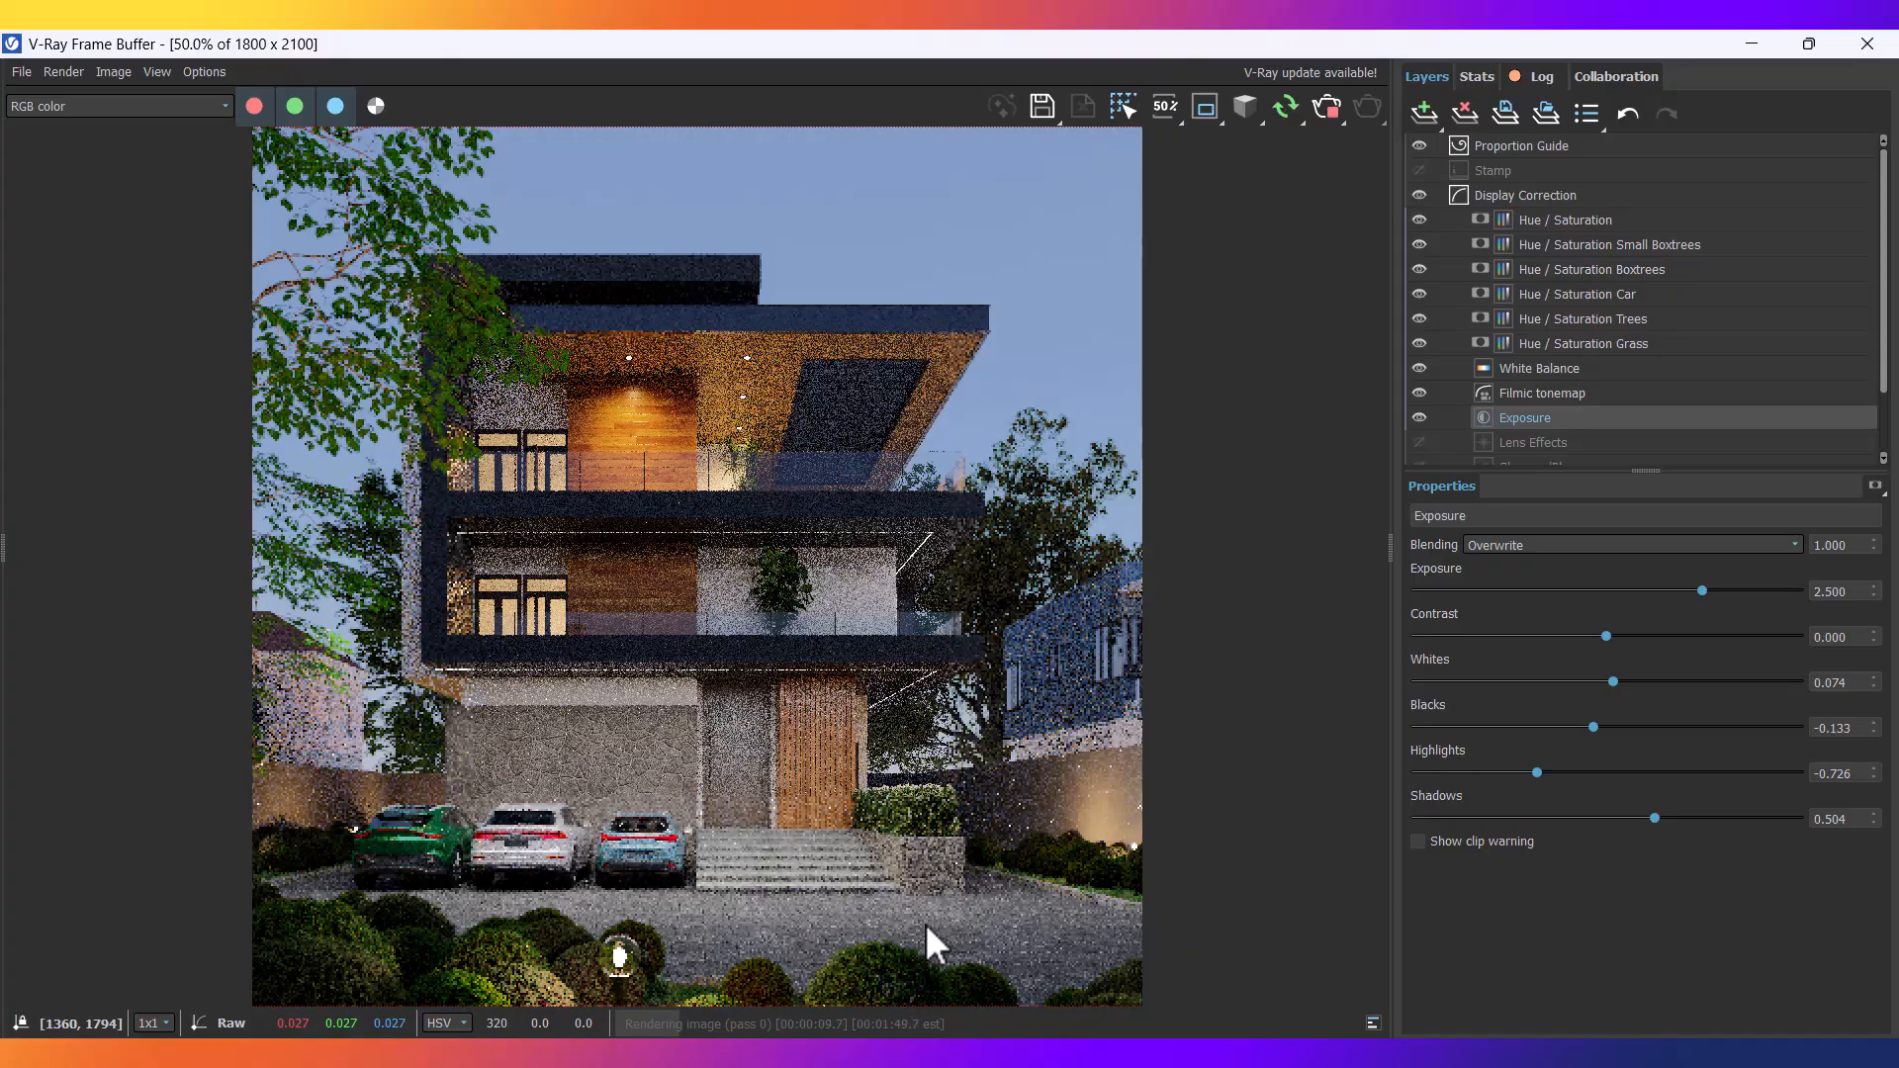
pyautogui.click(1327, 107)
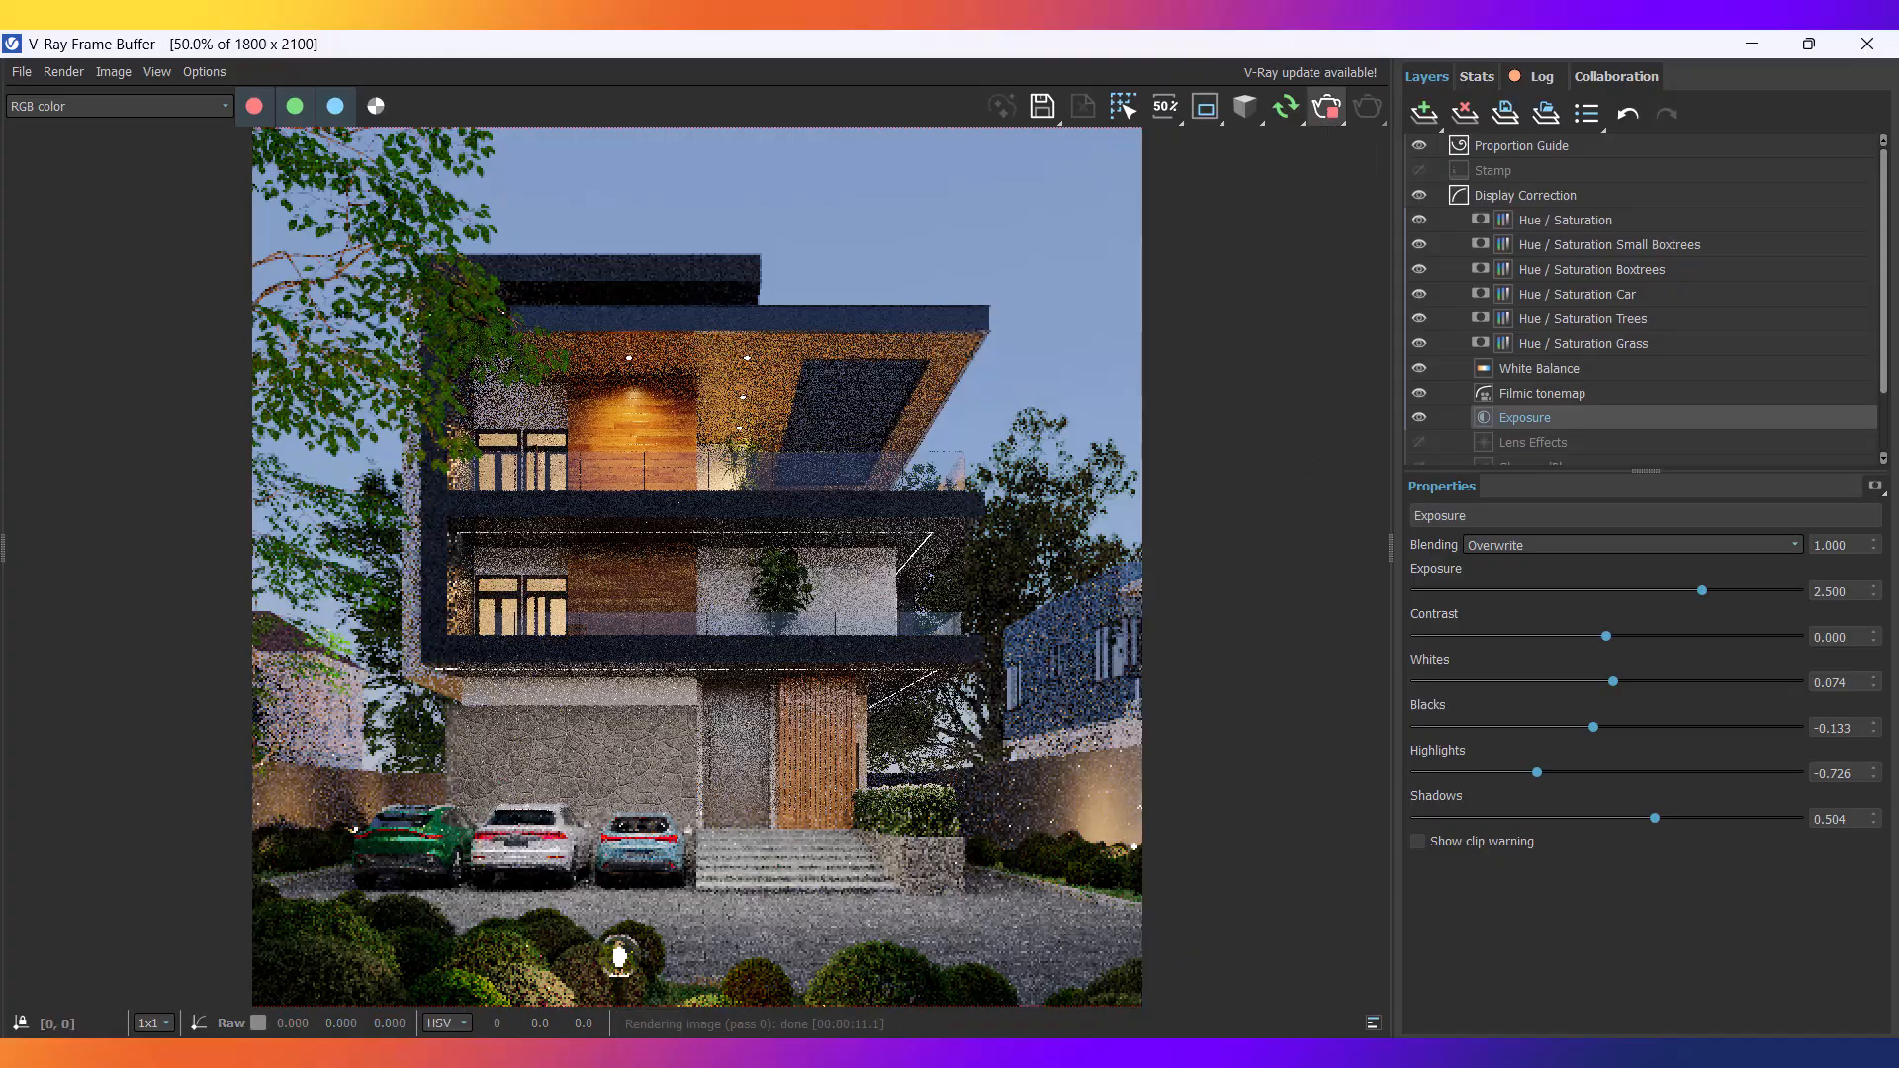